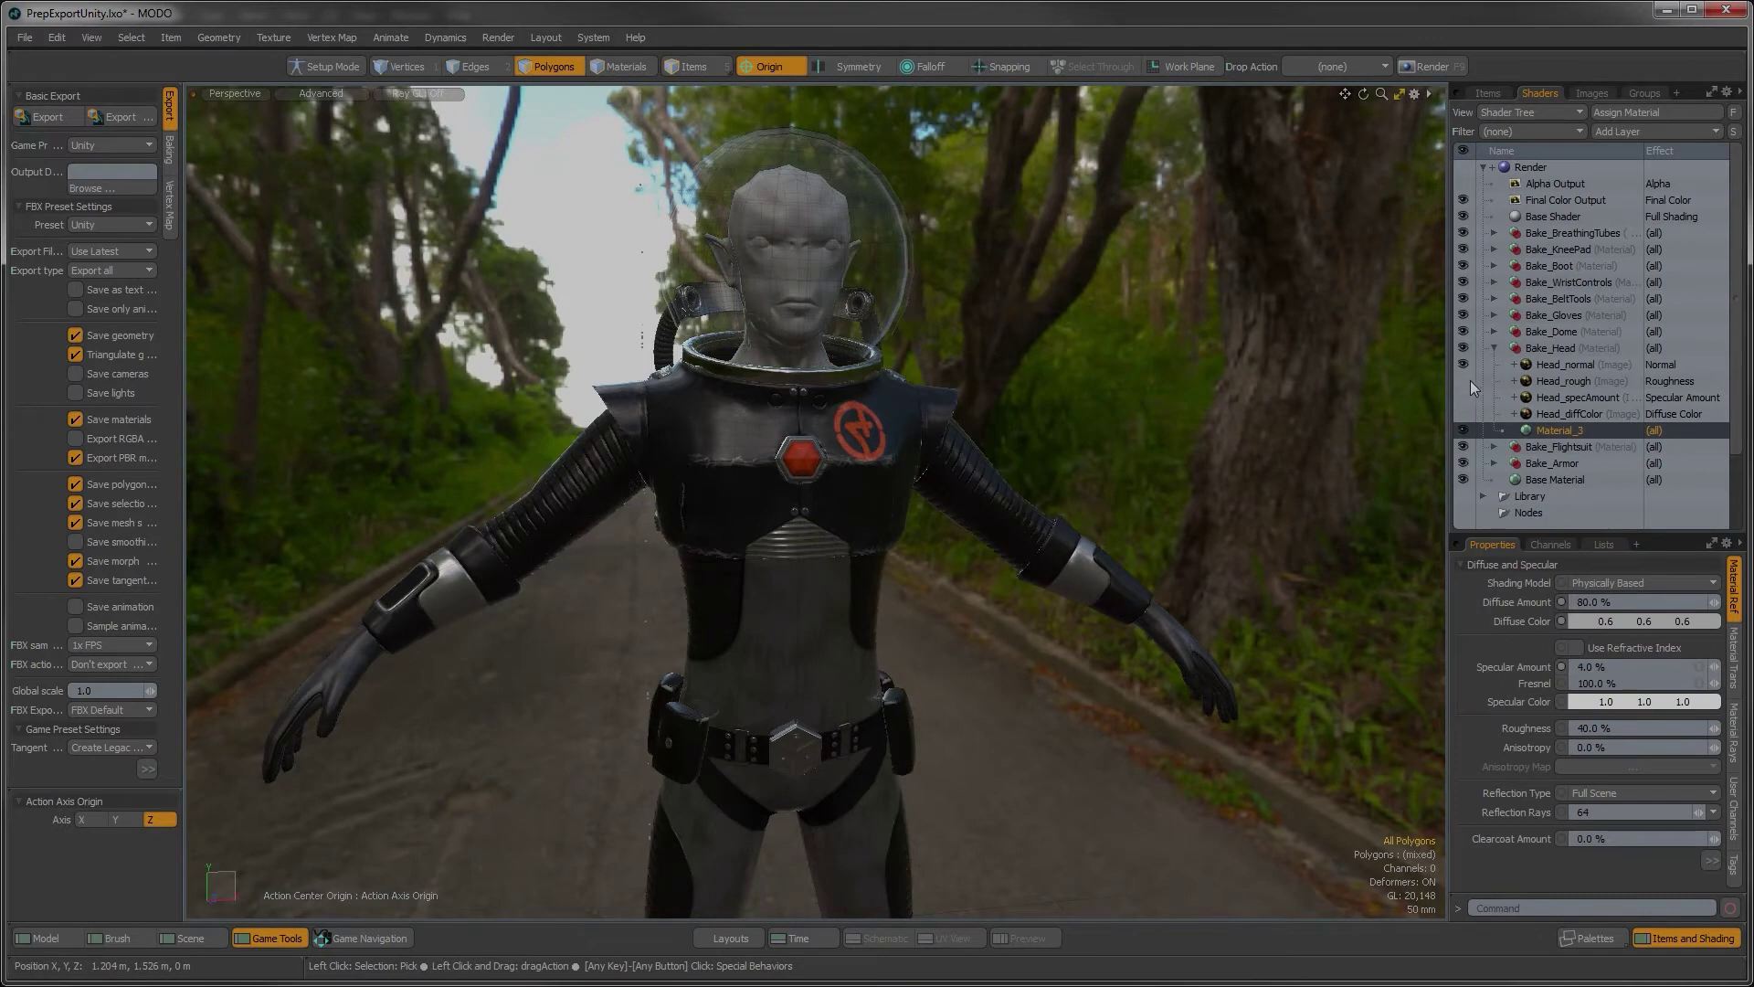
Hide the normal, rough, specAmount and diffColor image layers in the Bake_Head material group
{"action": "left_click", "coordinate": [1465, 364]}
{"action": "left_click_drag", "start_coordinate": [804, 292], "coordinate": [839, 384], "text": "alt"}
{"action": "left_click_drag", "start_coordinate": [839, 384], "coordinate": [888, 387], "text": "ctrl+alt"}
{"action": "left_click_drag", "start_coordinate": [888, 387], "coordinate": [897, 372], "text": "alt"}
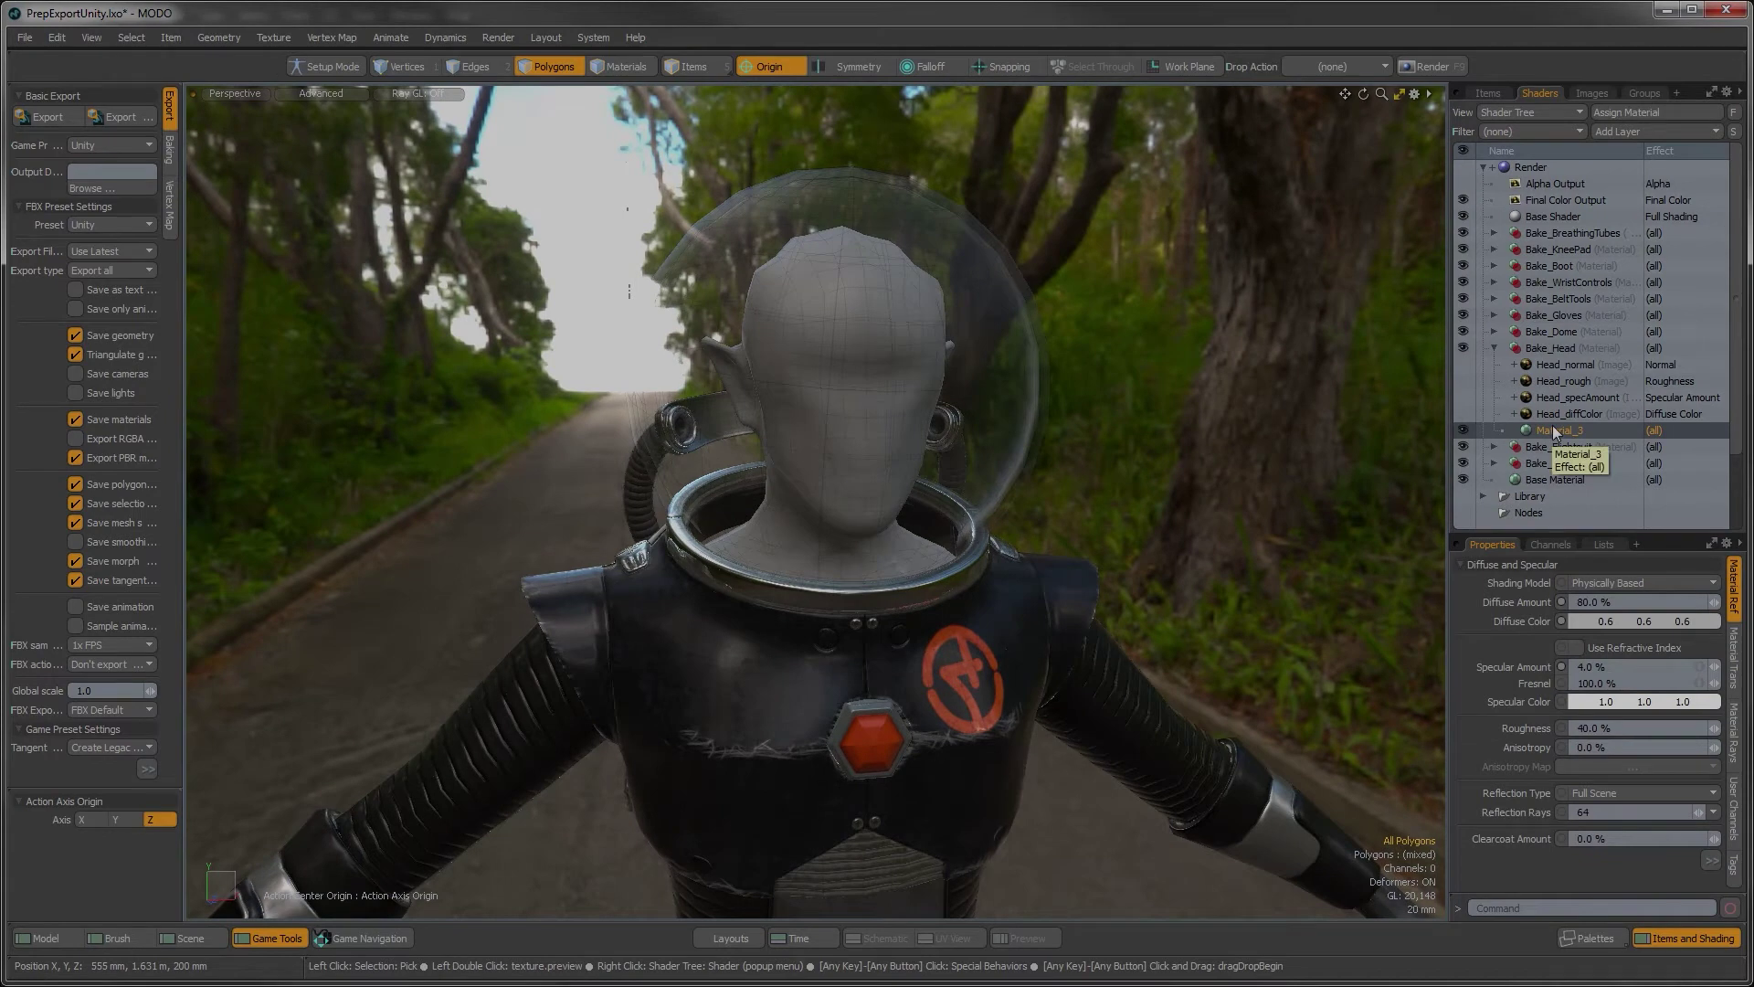
Add a Unity Material to the Bake_Head group and place it below Head_diffColor, above Material_3
{"action": "left_click", "coordinate": [1623, 132]}
{"action": "mouse_move", "coordinate": [1606, 147]}
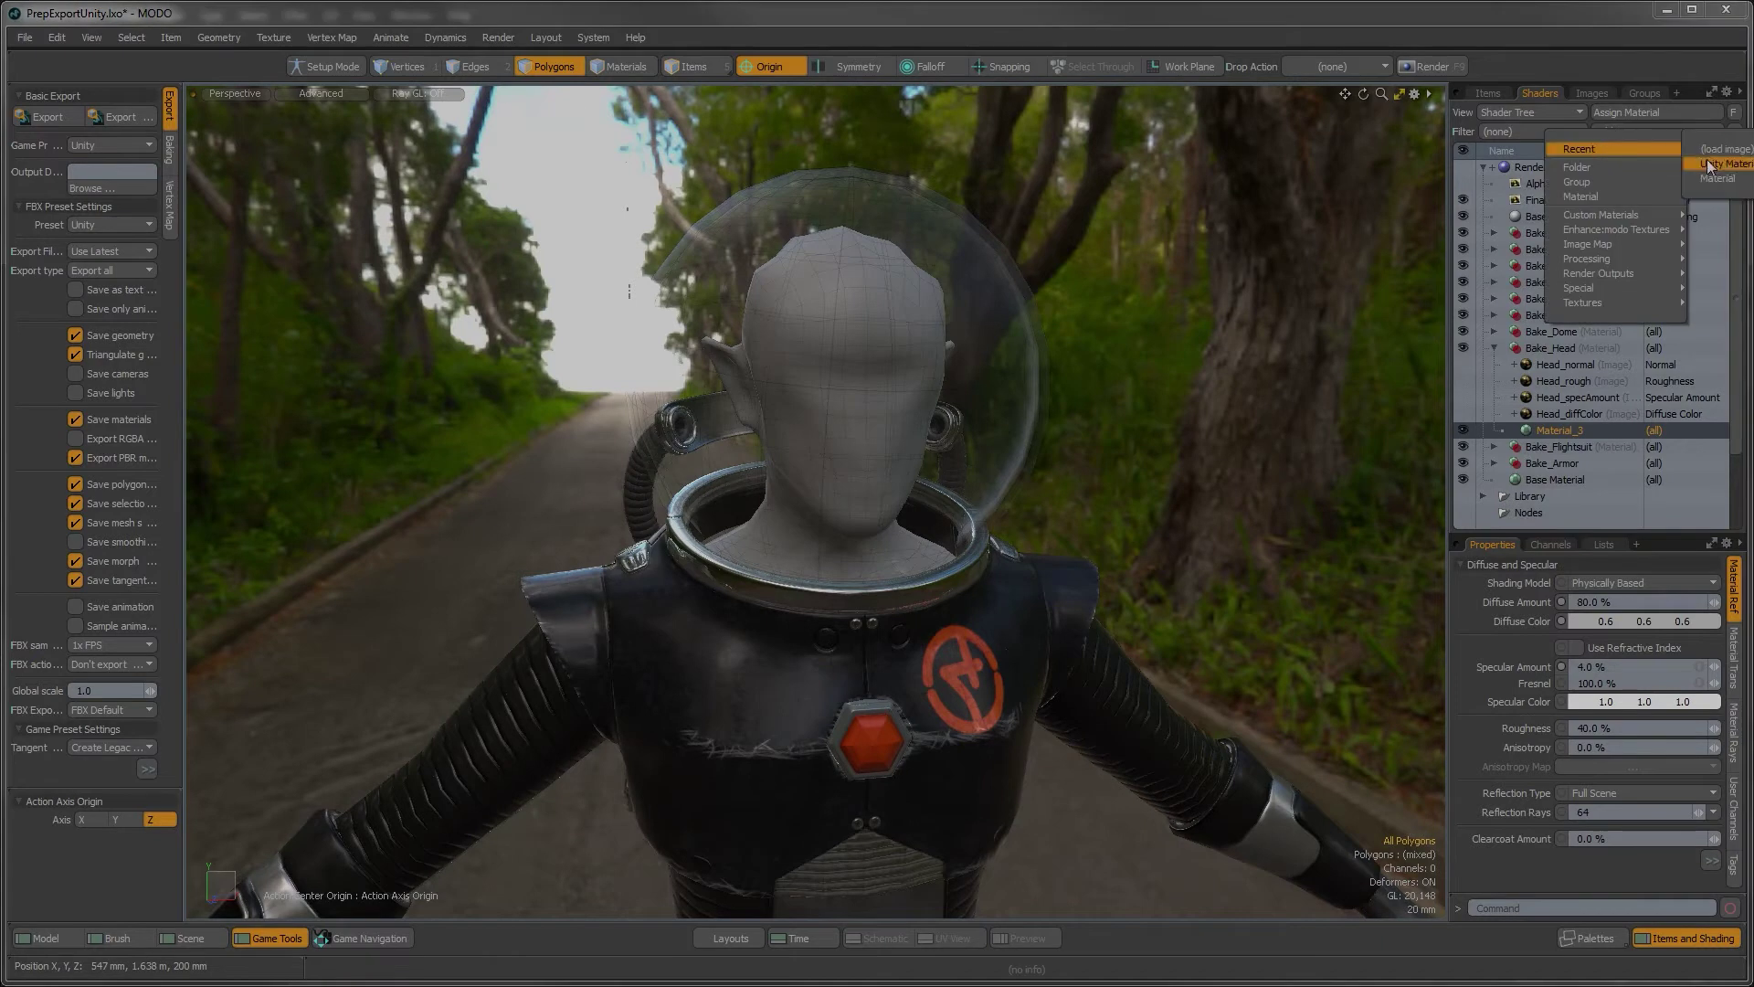
{"action": "mouse_move", "coordinate": [1566, 362]}
{"action": "left_mouse_down"}
{"action": "mouse_move", "coordinate": [1571, 440]}
{"action": "mouse_move", "coordinate": [1566, 362]}
{"action": "left_mouse_up"}
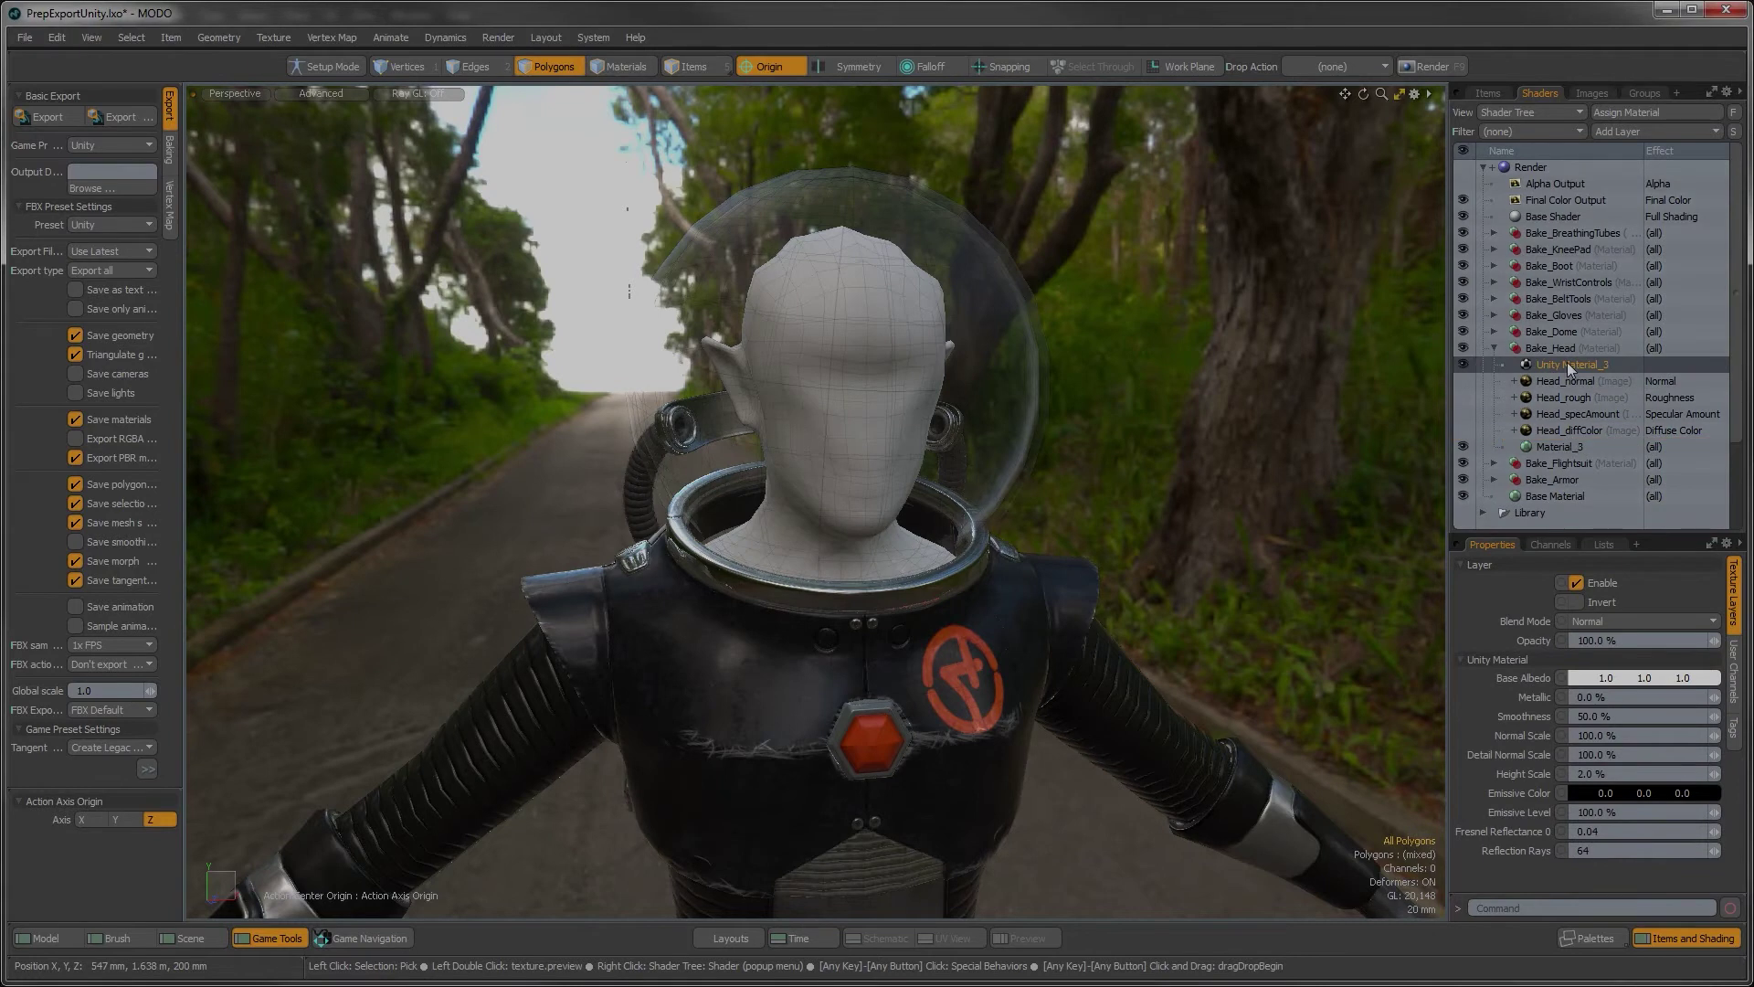
Make the Head_diffColor layer visible and set its effect to Unity Albedo
{"action": "left_click", "coordinate": [1463, 415]}
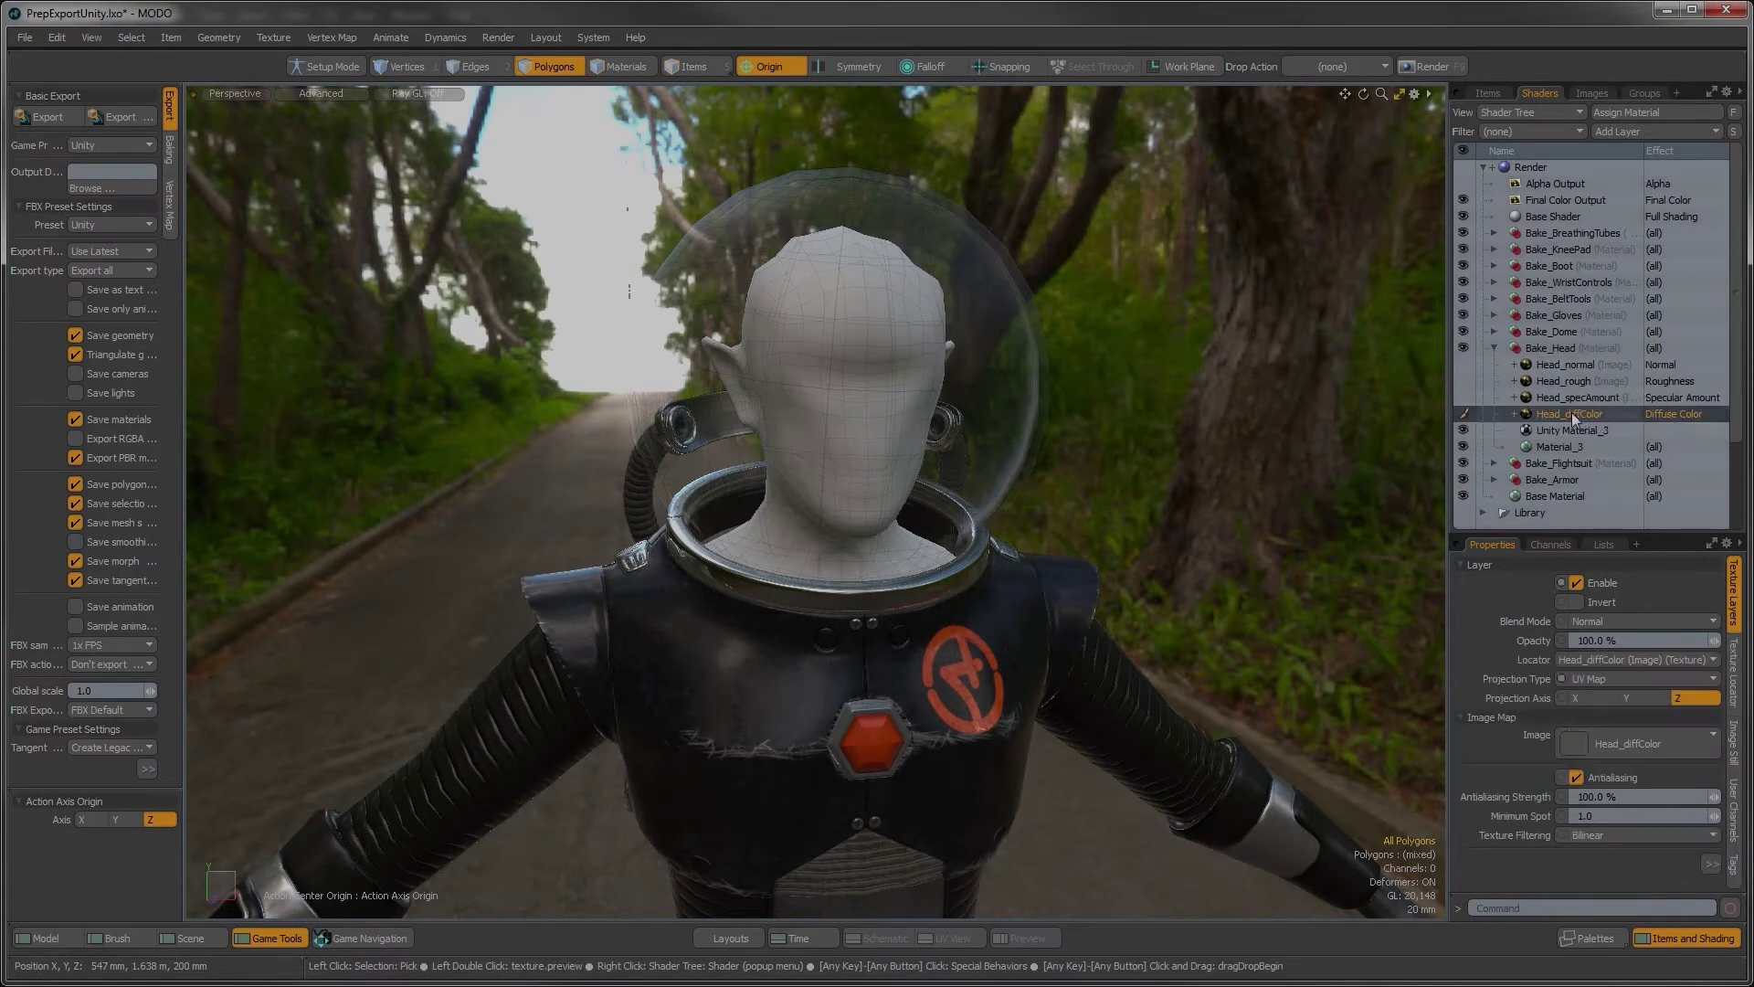
{"action": "right_click", "coordinate": [1664, 415]}
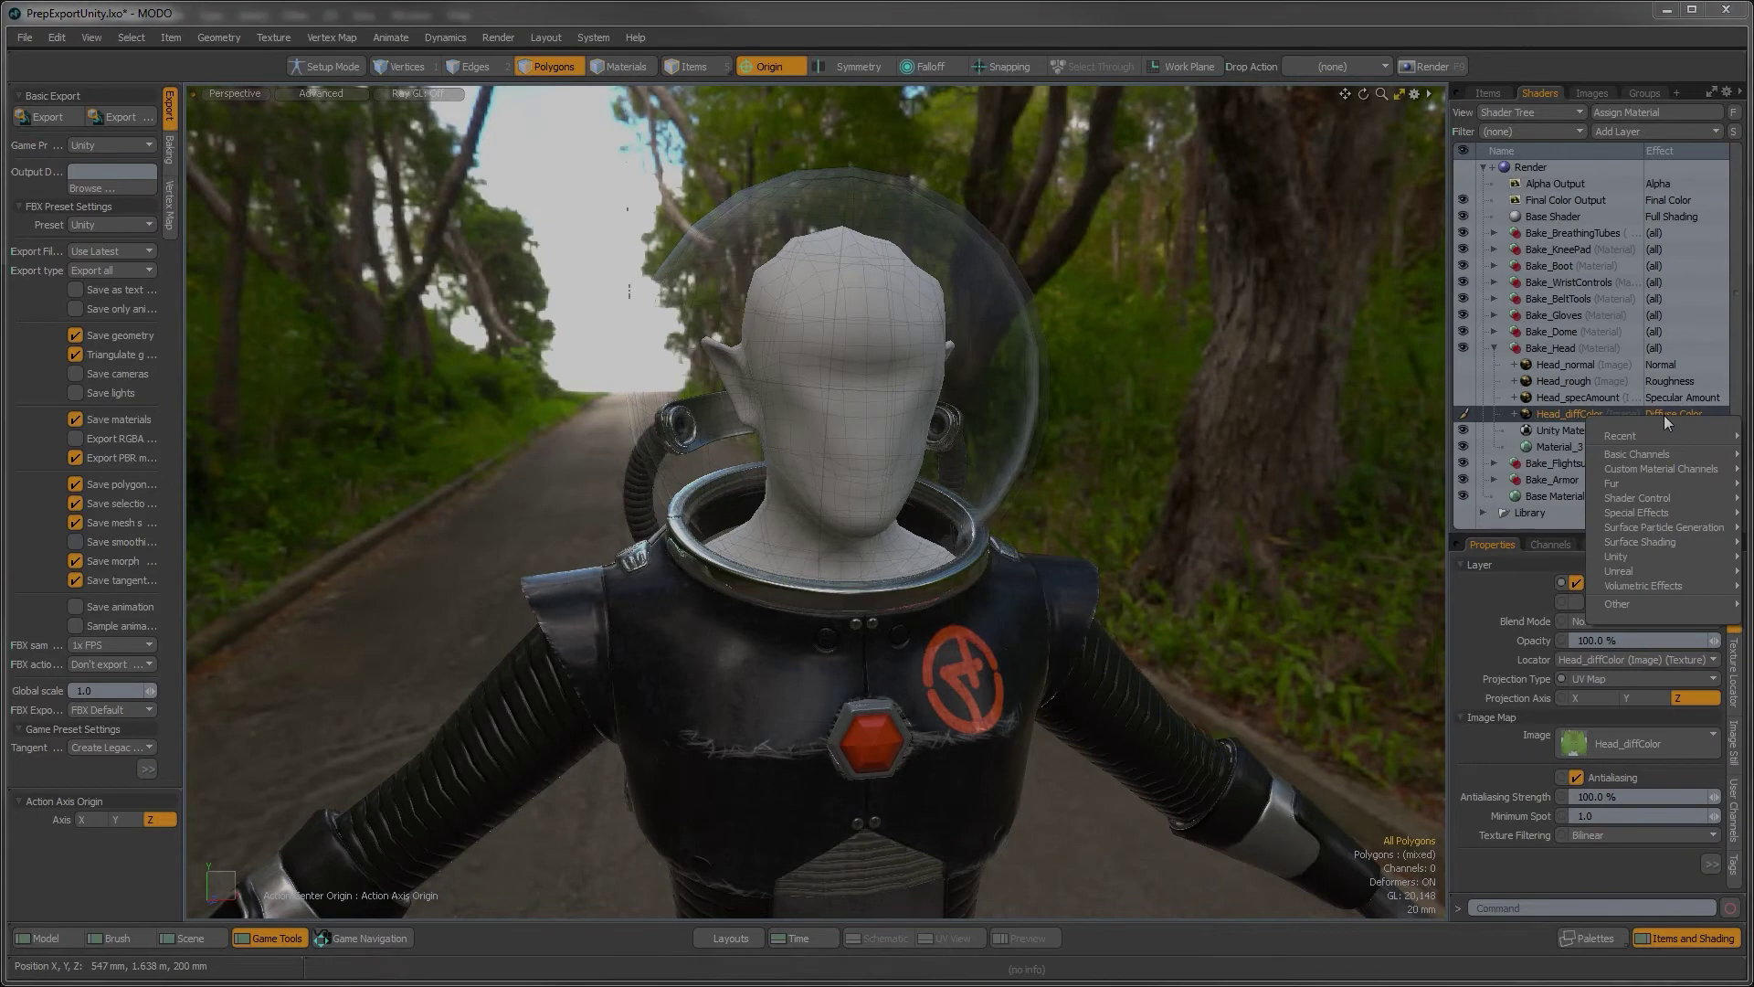
{"action": "mouse_move", "coordinate": [1624, 554]}
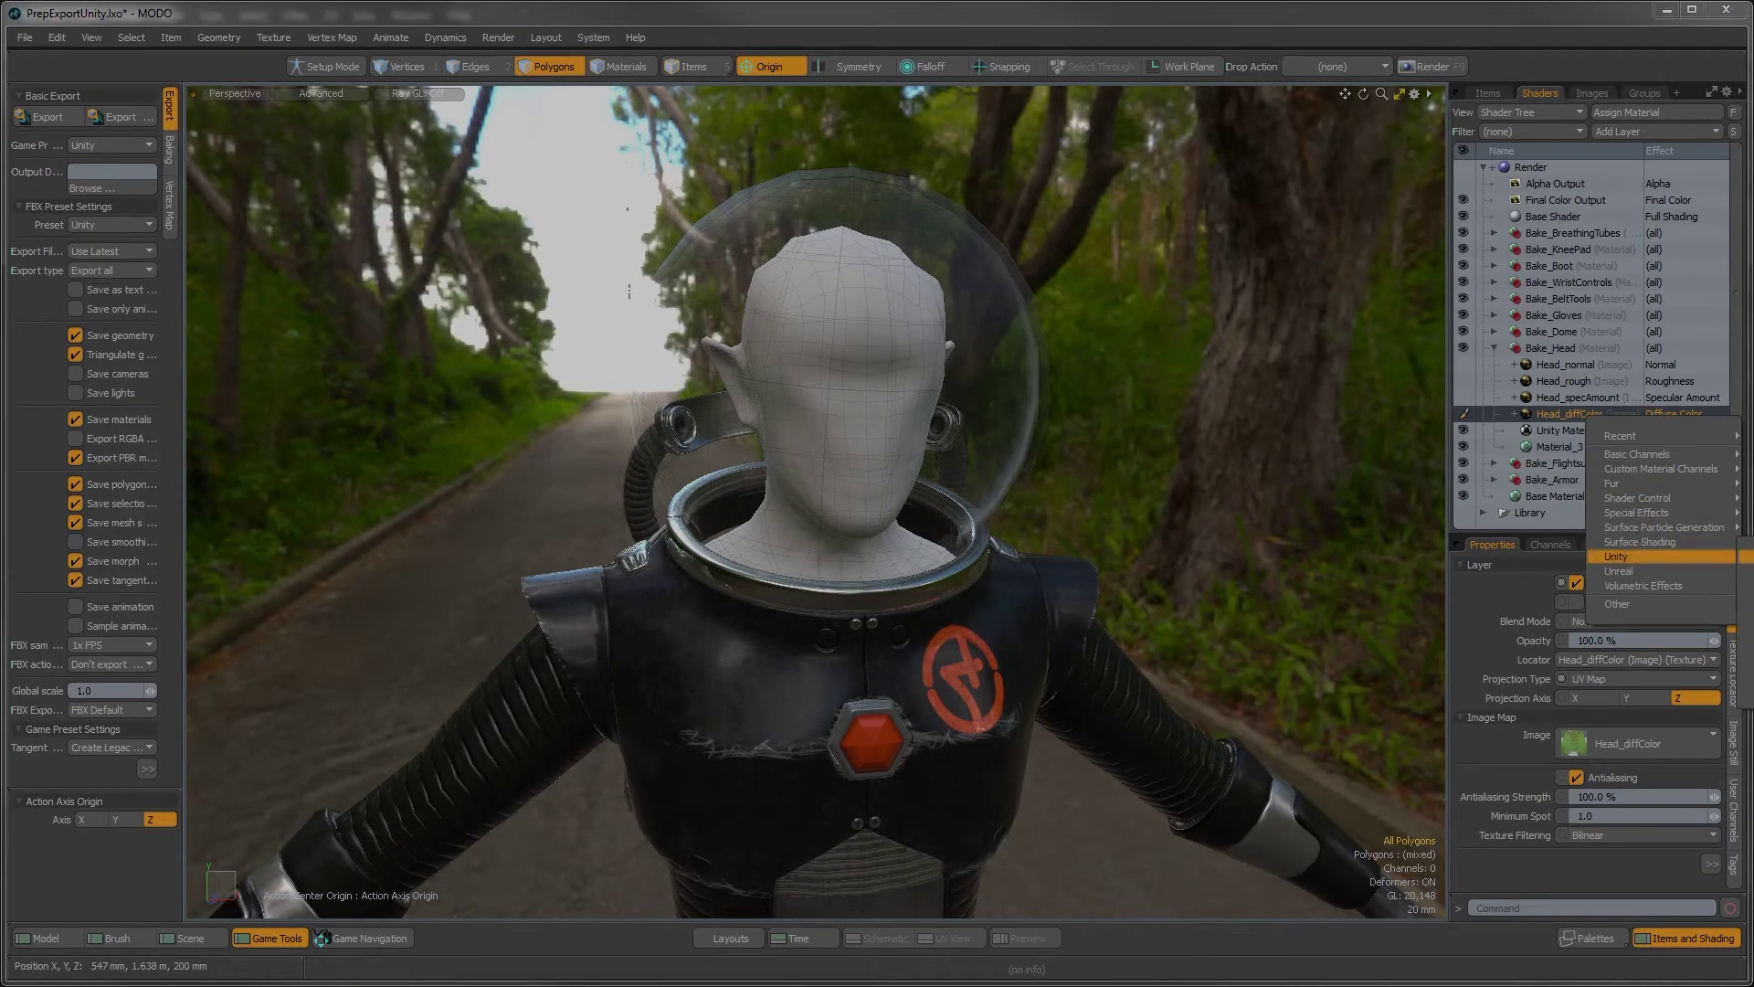
{"action": "left_click", "coordinate": [1659, 466]}
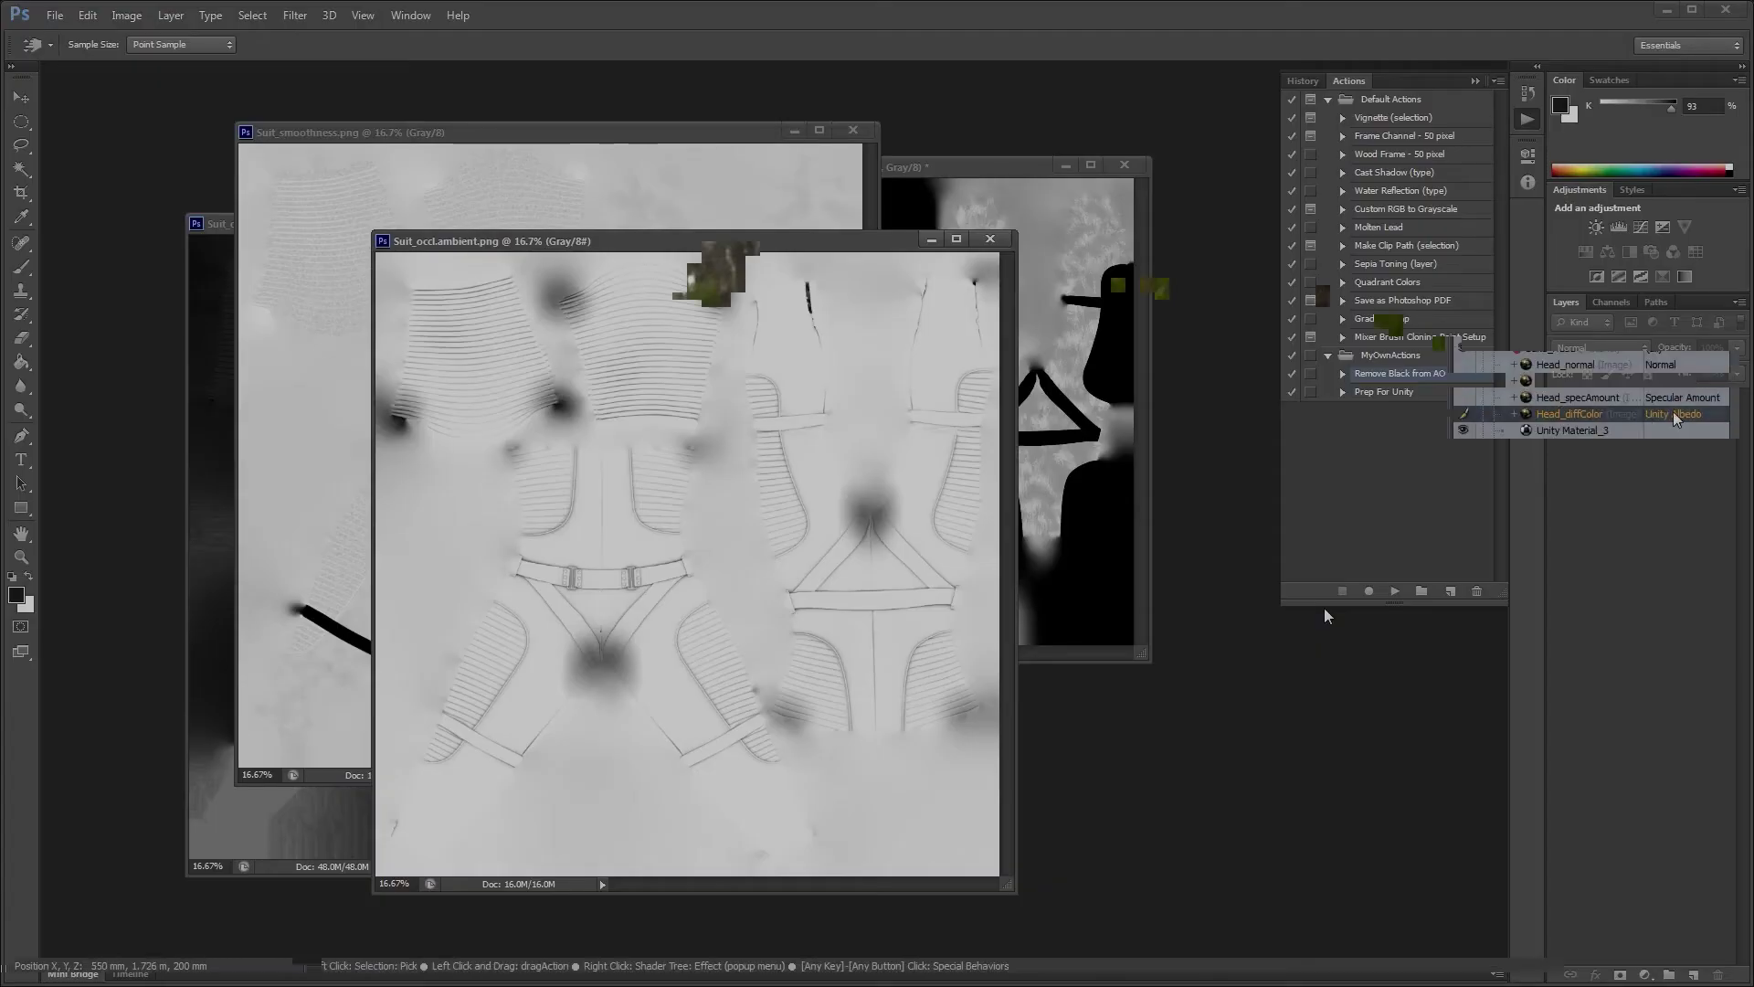
{"action": "left_click", "coordinate": [1674, 415]}
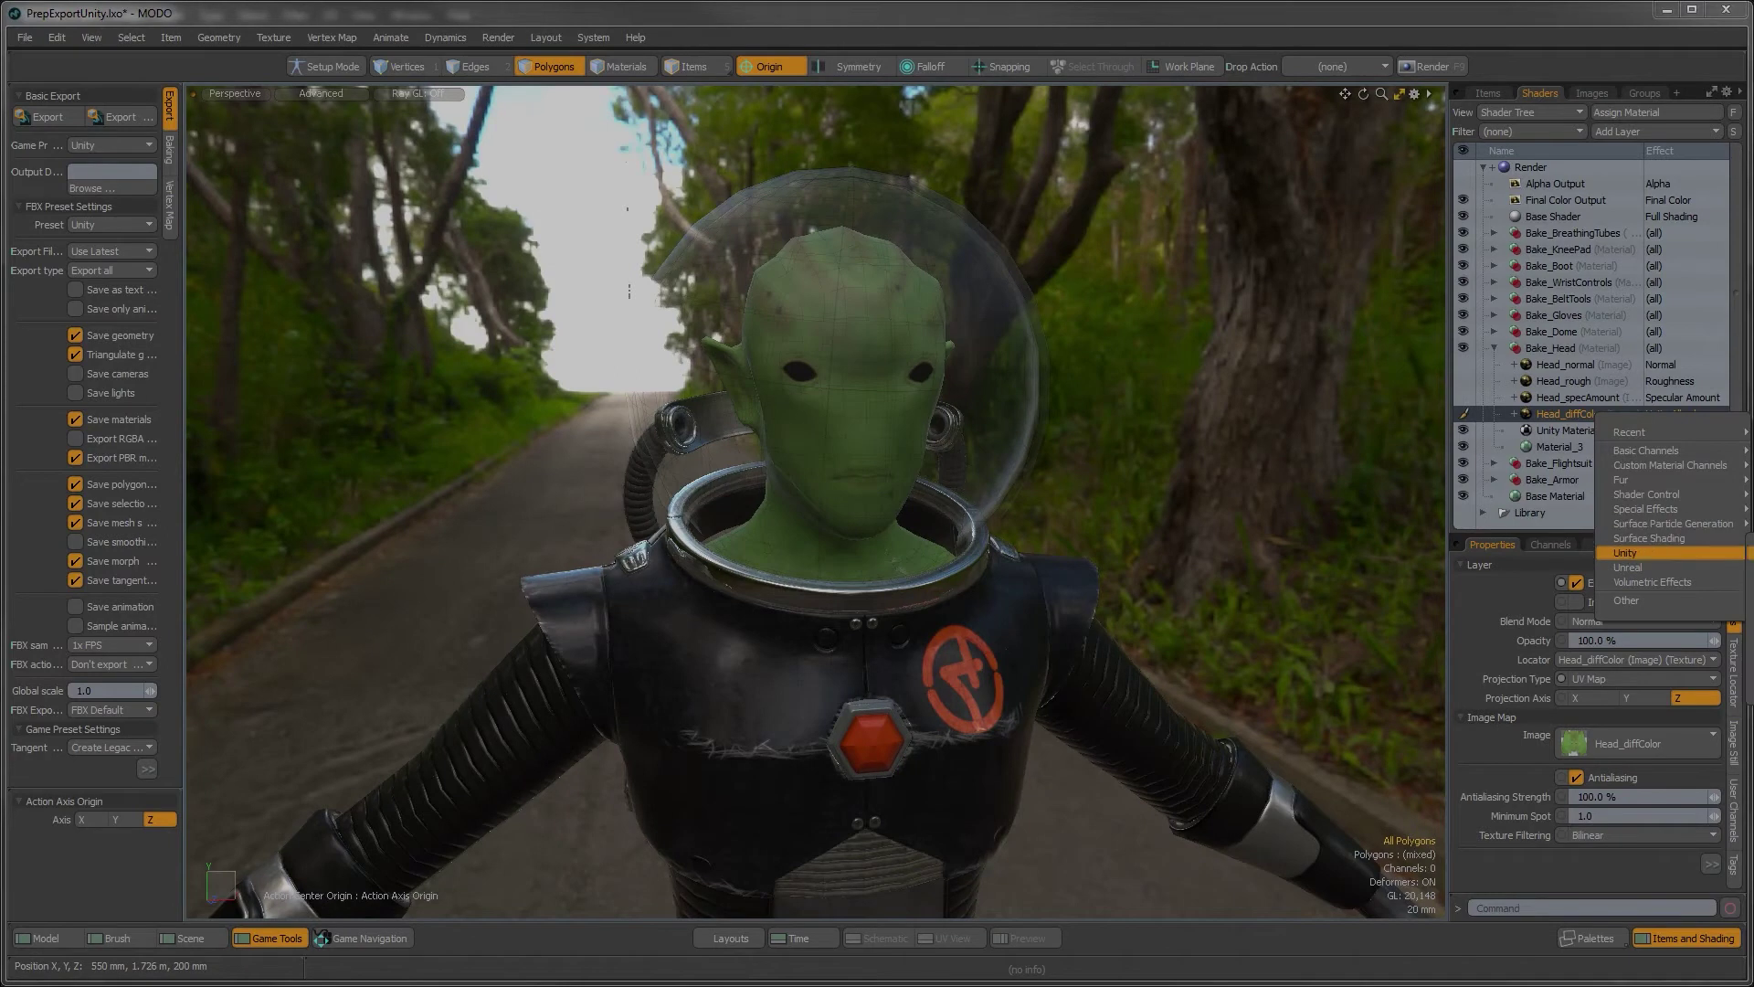
{"action": "left_click", "coordinate": [1644, 431]}
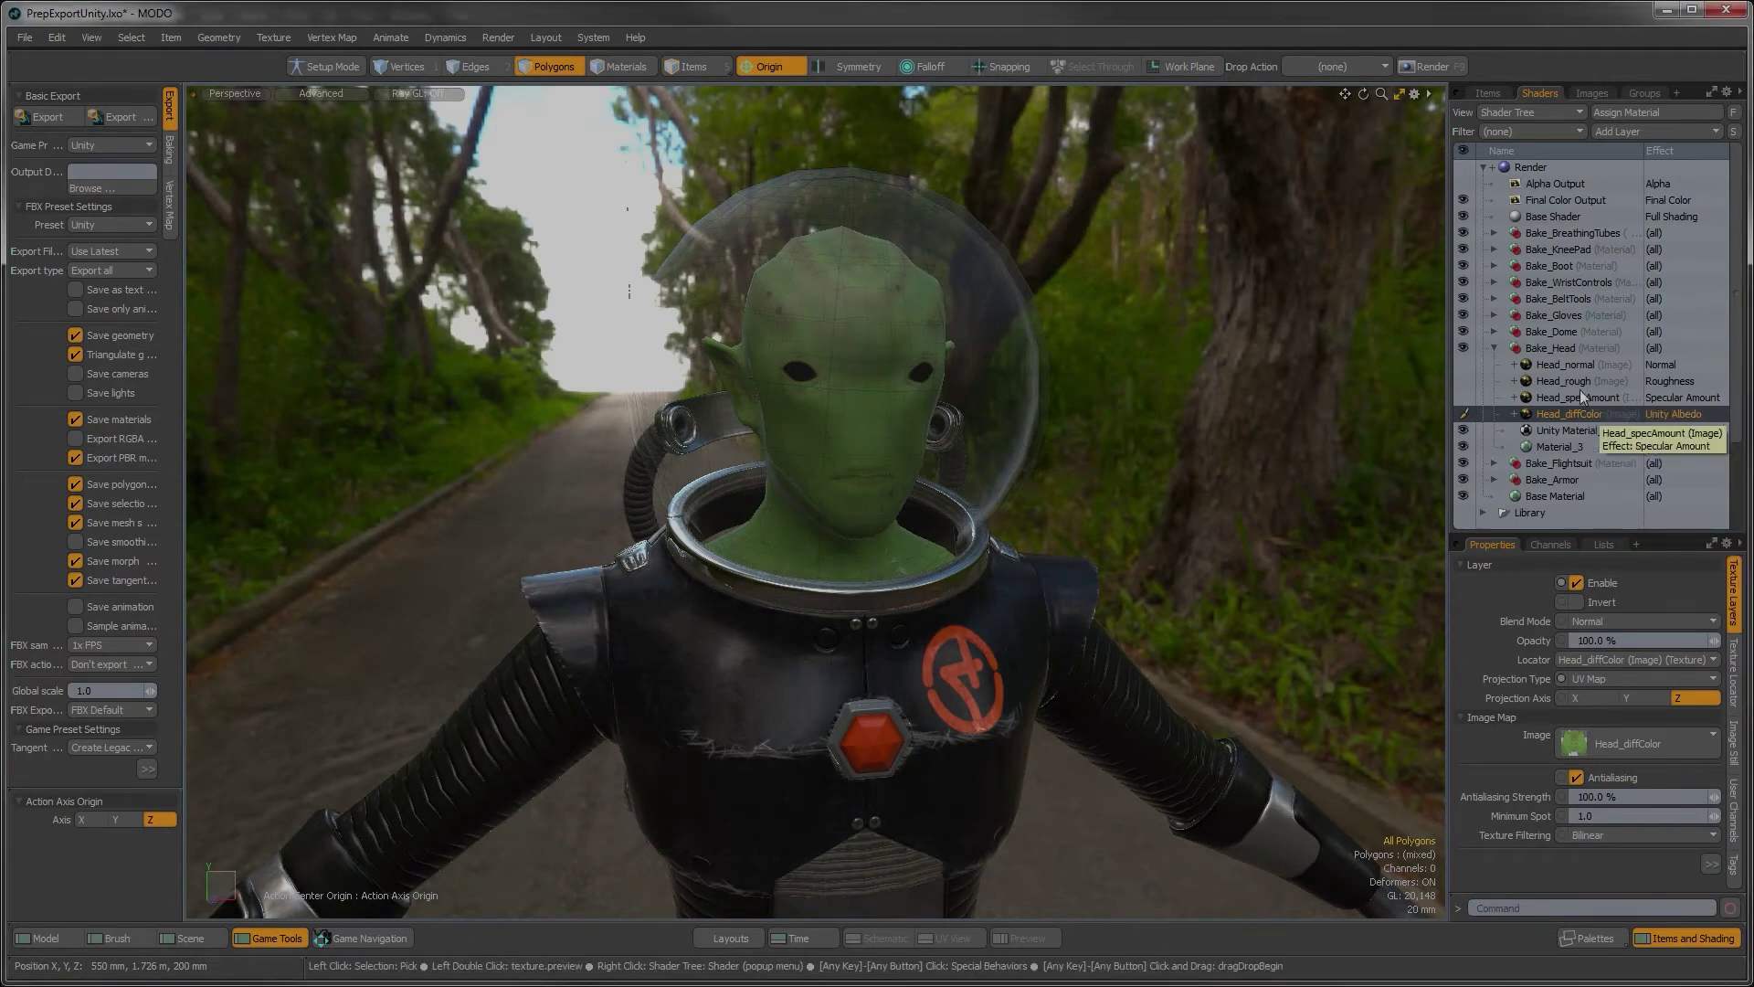
Move Head_normal directly above Head_diffColor, then make it a visible Unity Normal layer with its color correction set to none
{"action": "left_click", "coordinate": [1565, 366]}
{"action": "left_click_drag", "start_coordinate": [1564, 367], "coordinate": [1553, 407]}
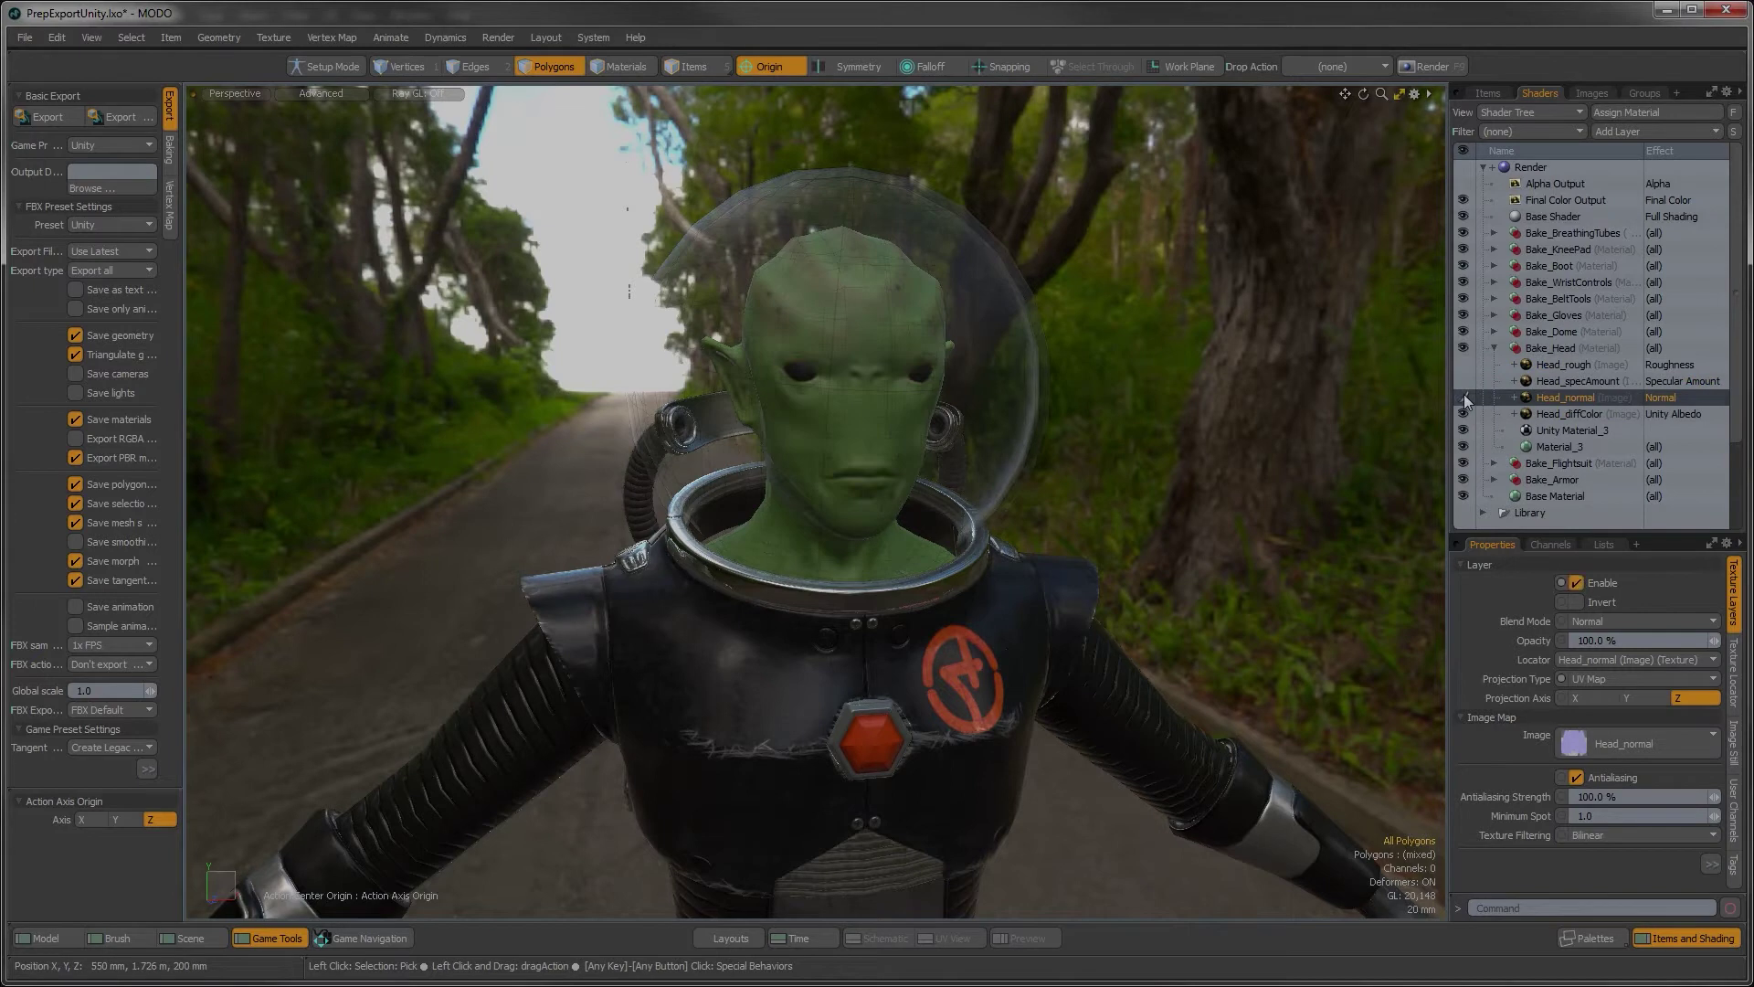
{"action": "left_click", "coordinate": [1650, 399]}
{"action": "mouse_move", "coordinate": [1633, 541]}
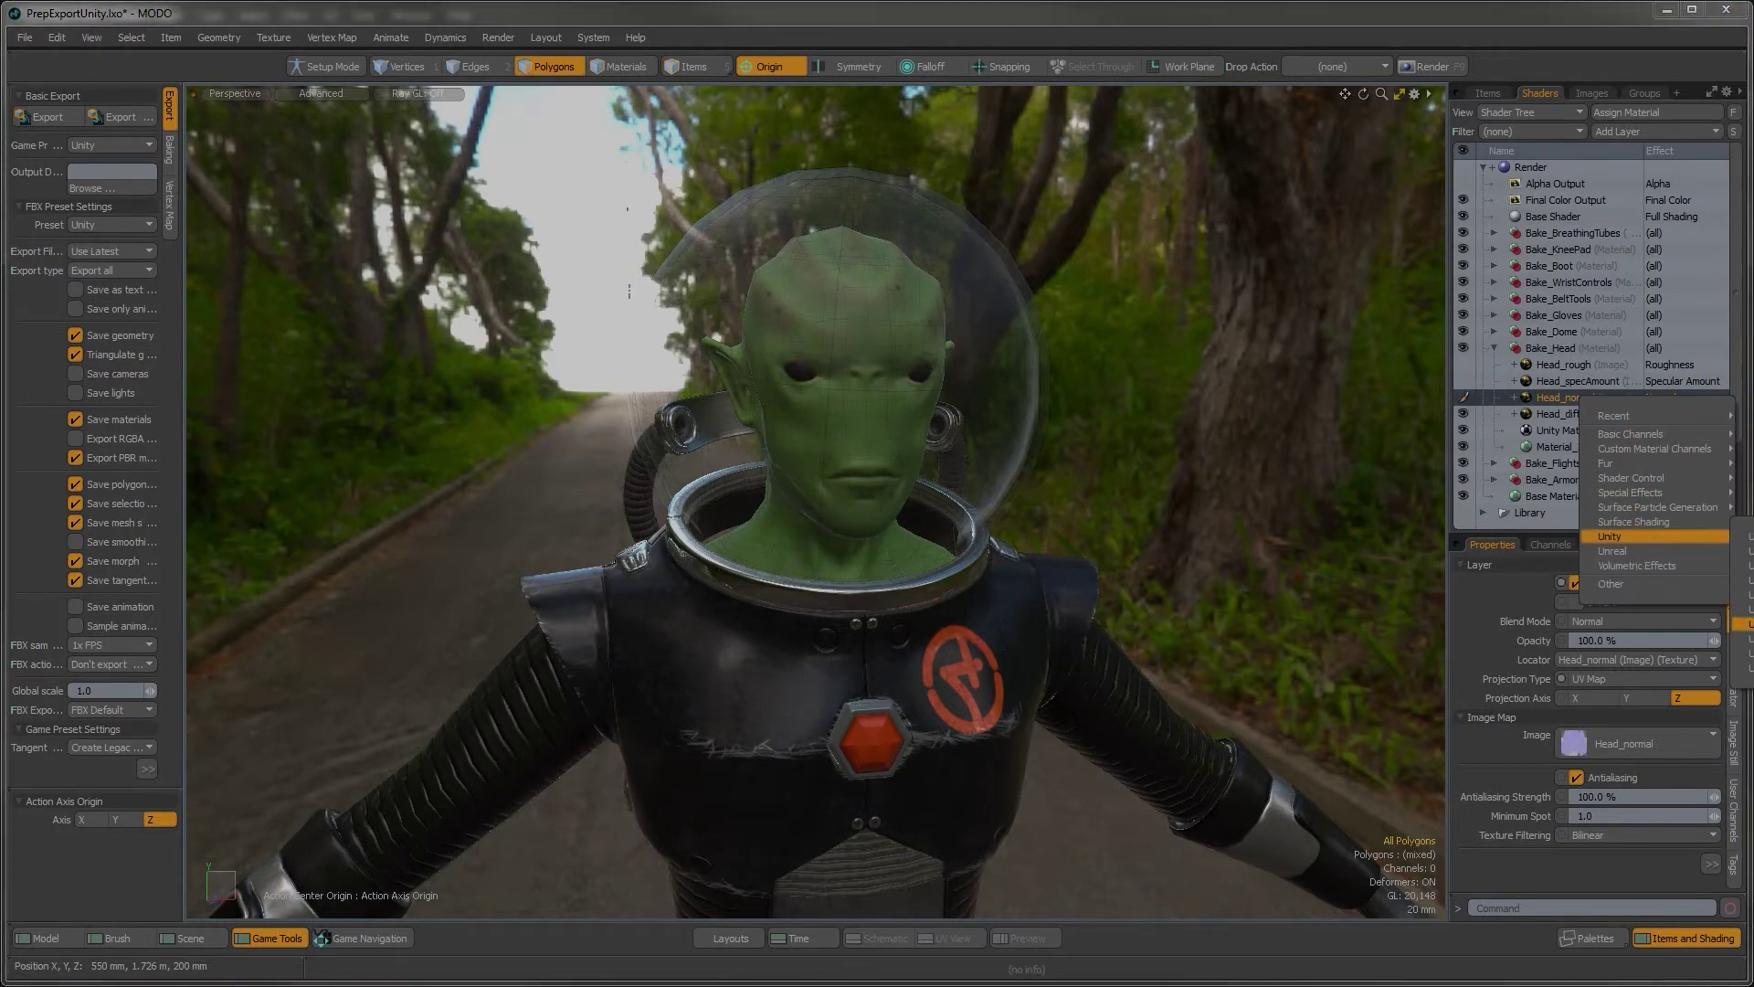
{"action": "left_click", "coordinate": [1747, 653]}
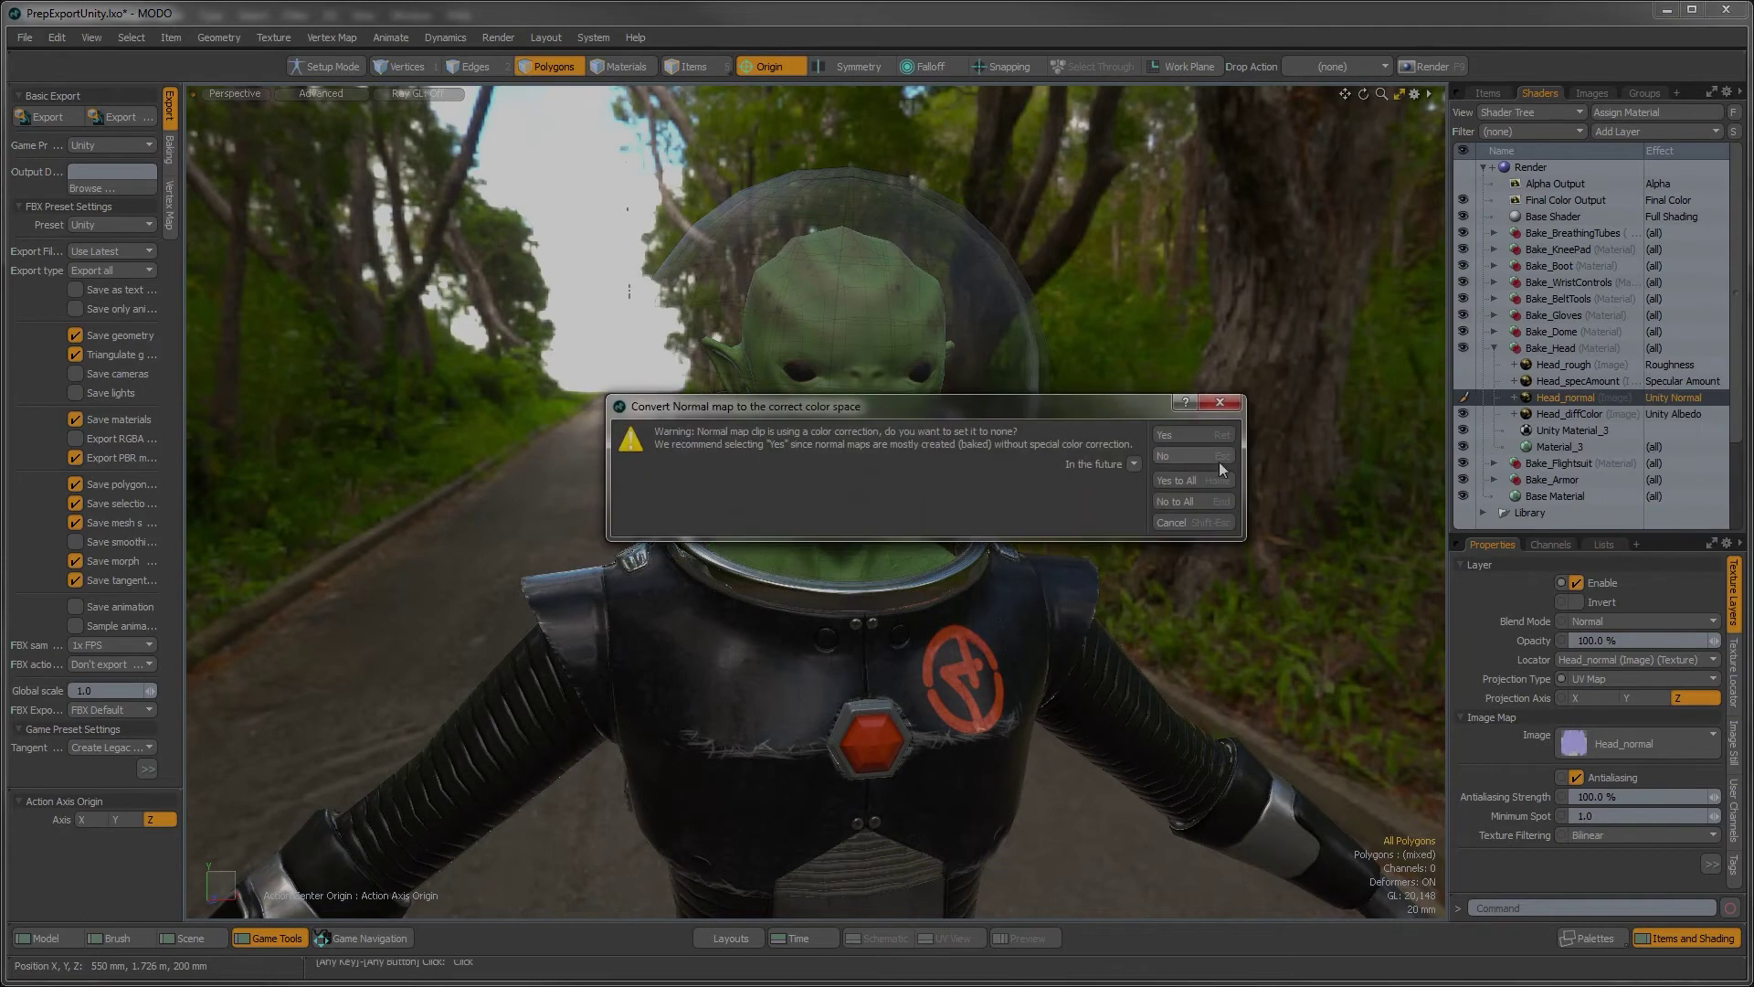
{"action": "left_click", "coordinate": [1192, 435]}
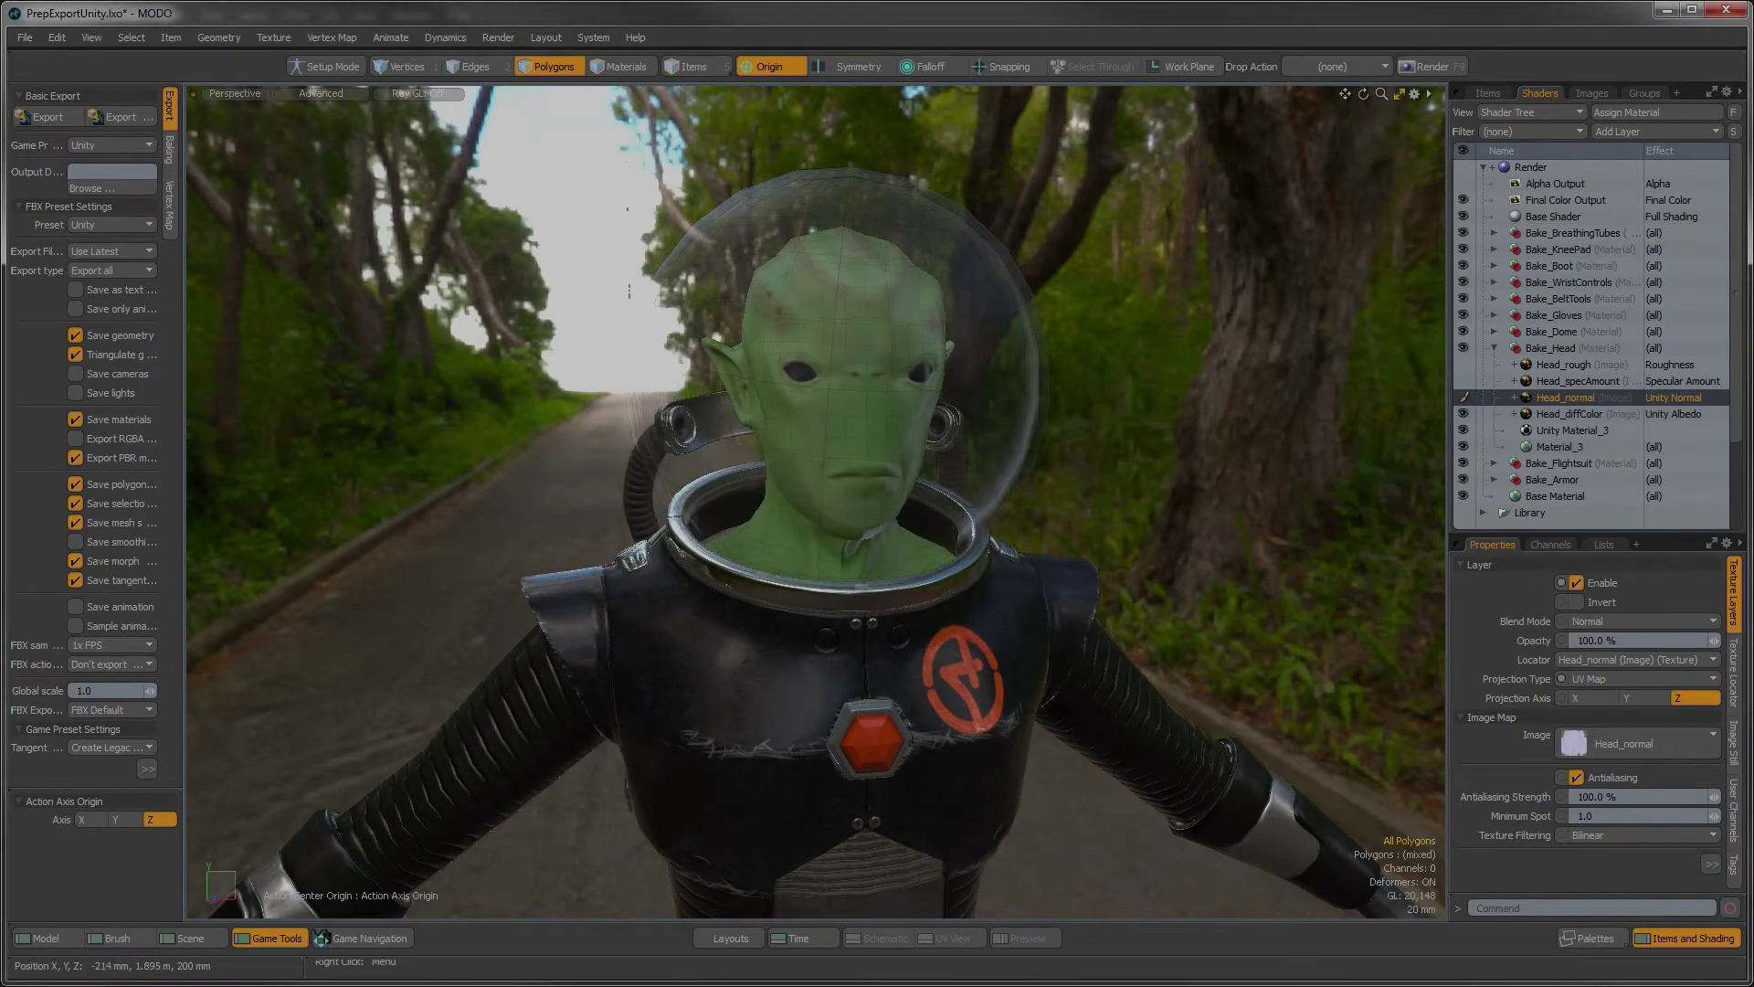
Switch to Photoshop and open Head_normal.png from the BakedTextures folder
{"action": "key", "text": "alt+Tab"}
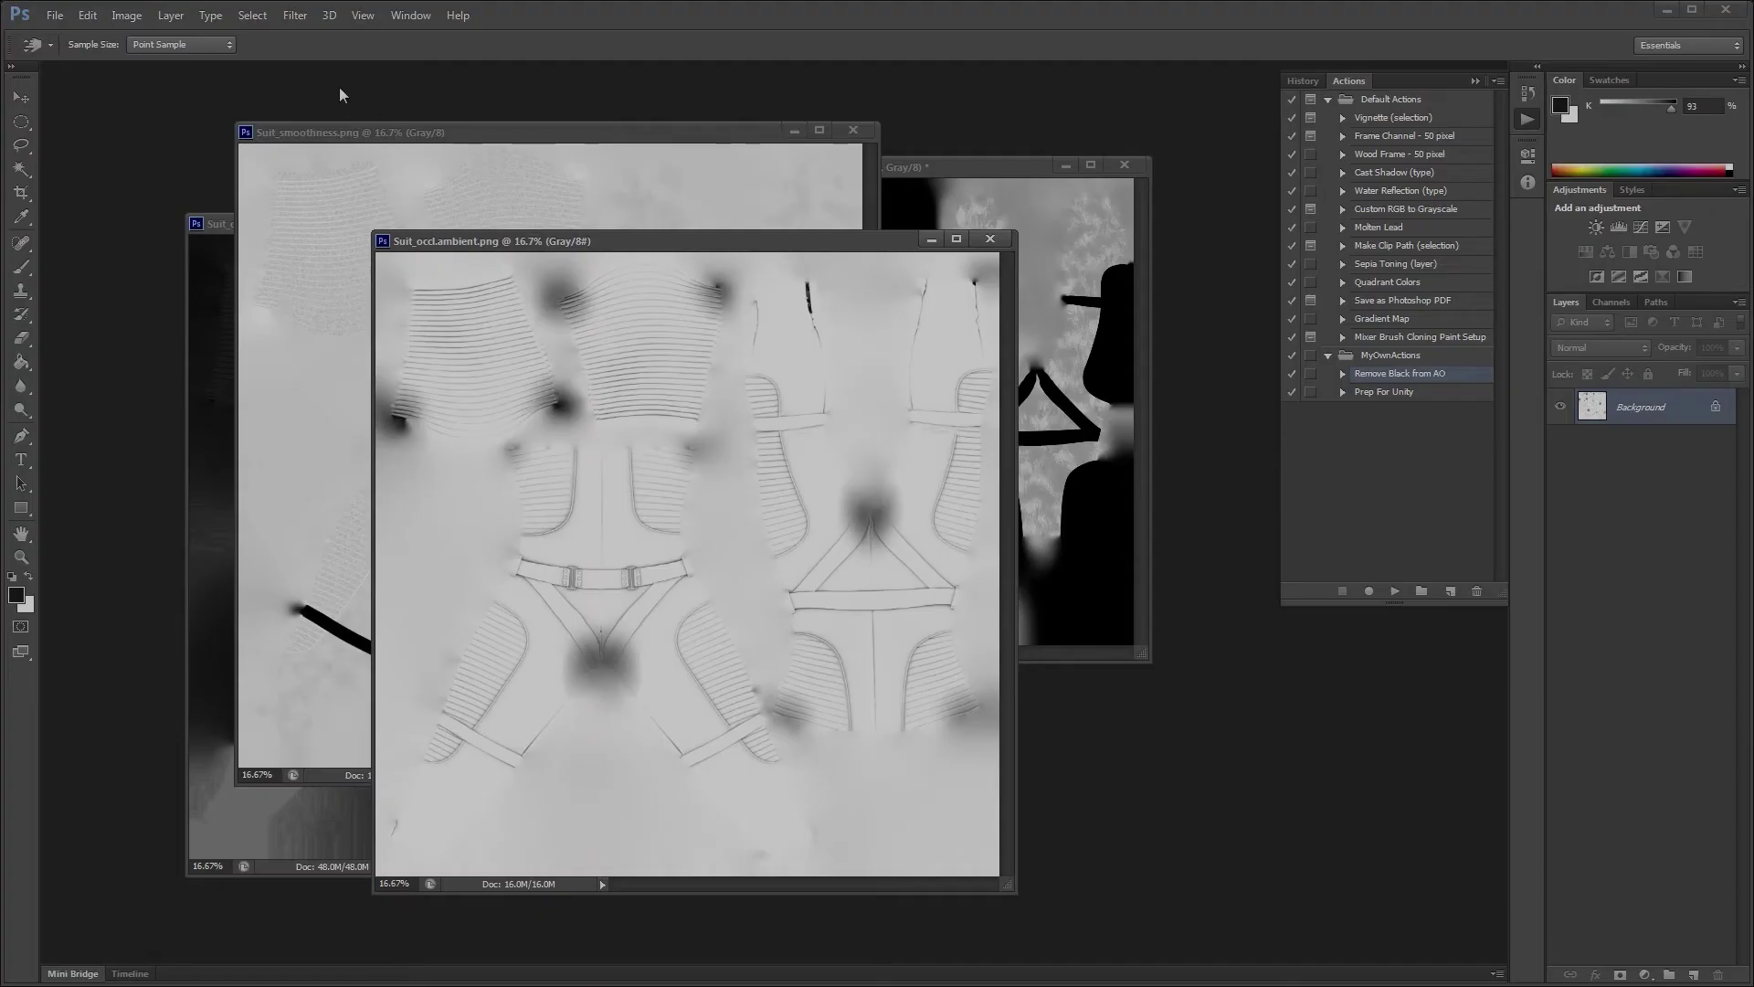
{"action": "key", "text": "ctrl+o"}
{"action": "scroll", "coordinate": [968, 503], "scroll_direction": "down", "scroll_amount": 3}
{"action": "left_click", "coordinate": [1066, 622]}
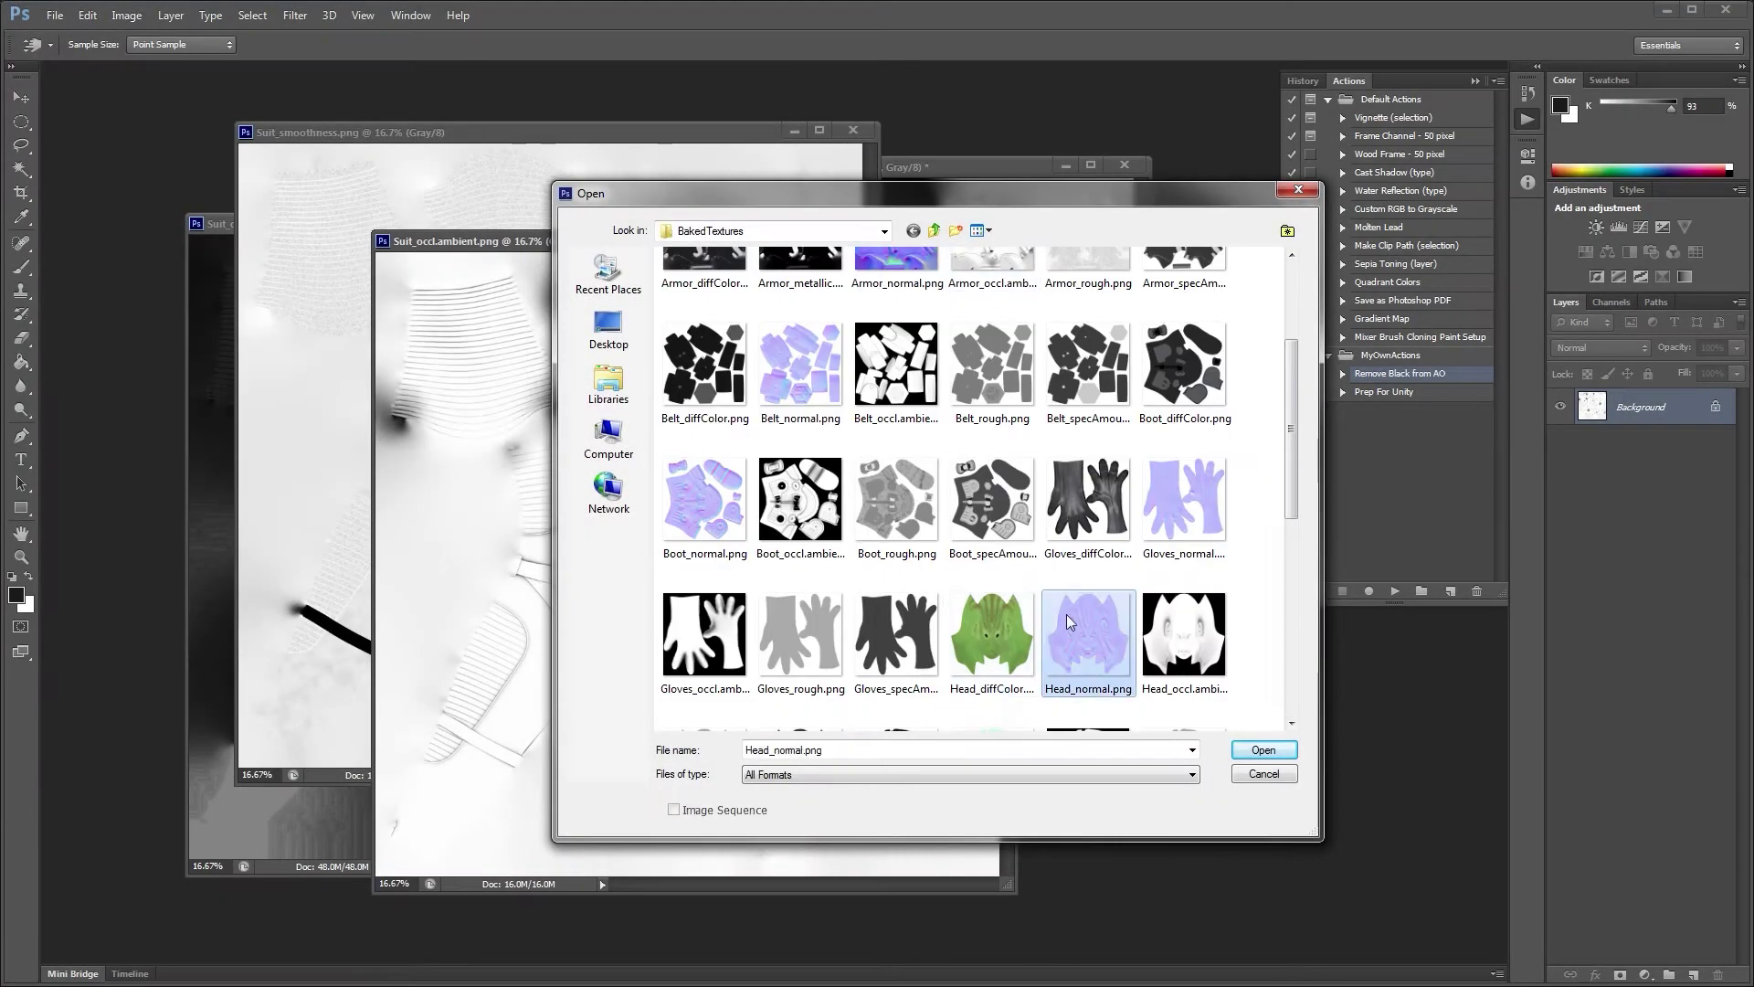
{"action": "double_click", "coordinate": [1066, 614]}
Fill the transparent areas around the head normal map with the Solidify A filter
{"action": "left_click", "coordinate": [295, 16]}
{"action": "left_click", "coordinate": [315, 33]}
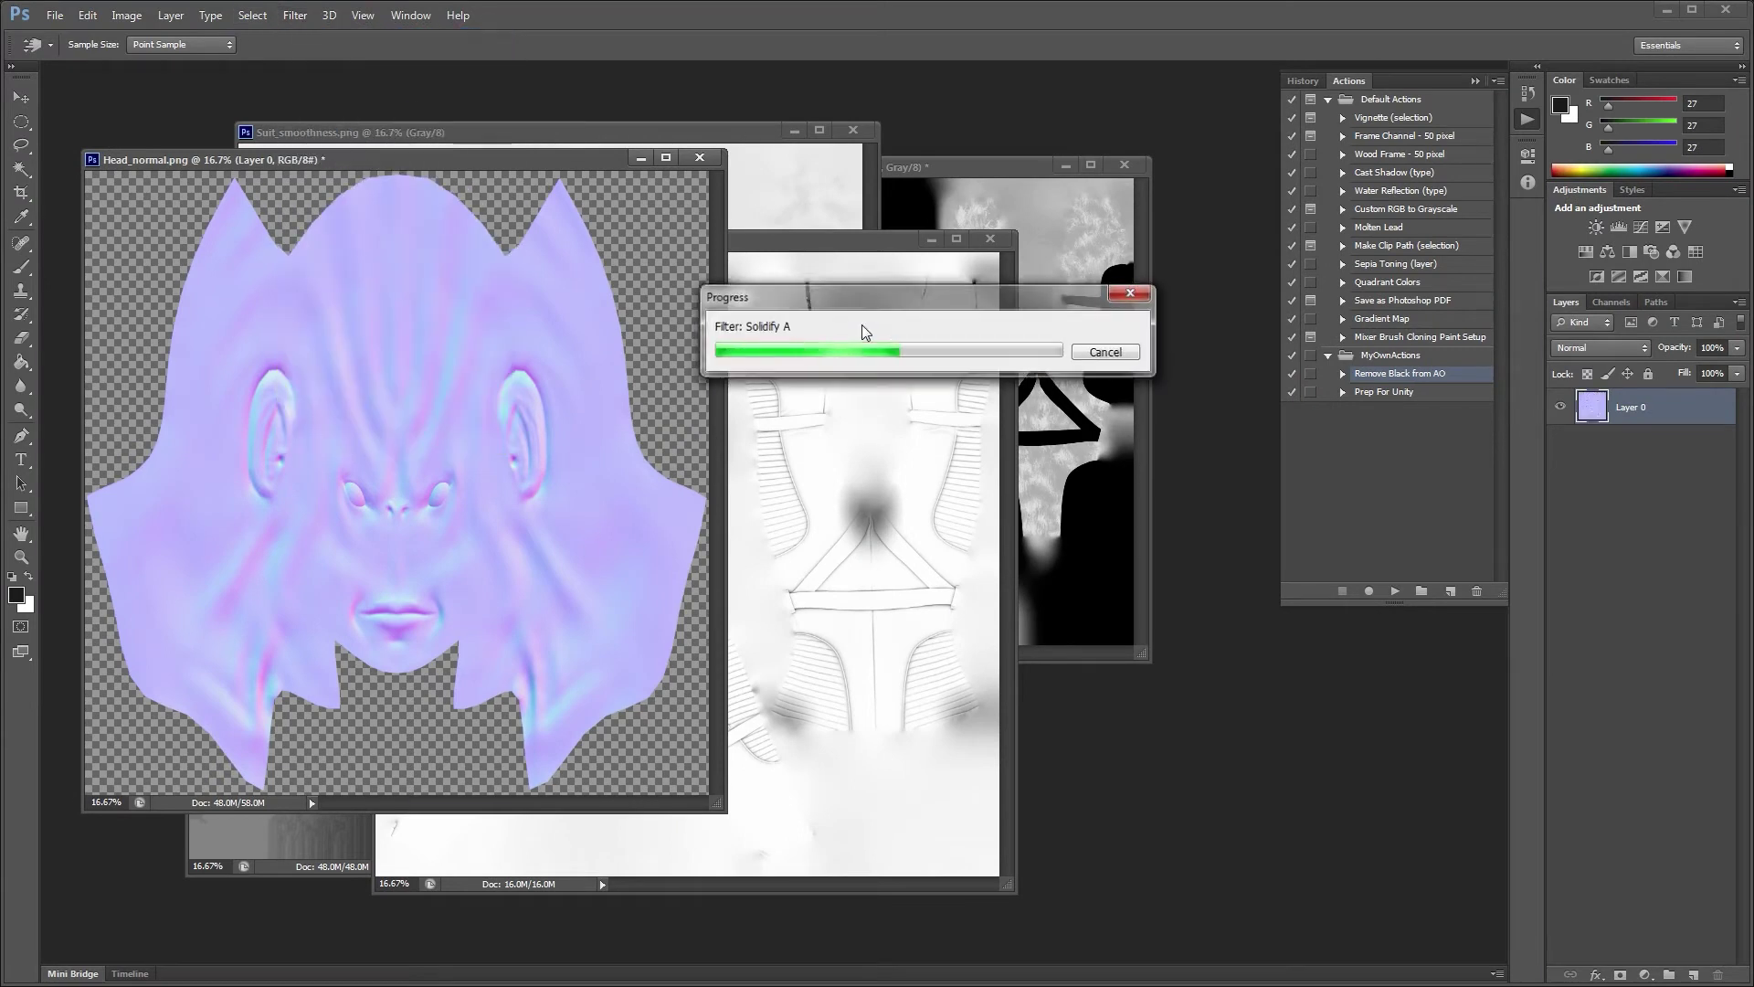
{"action": "left_click_drag", "start_coordinate": [537, 164], "coordinate": [754, 176]}
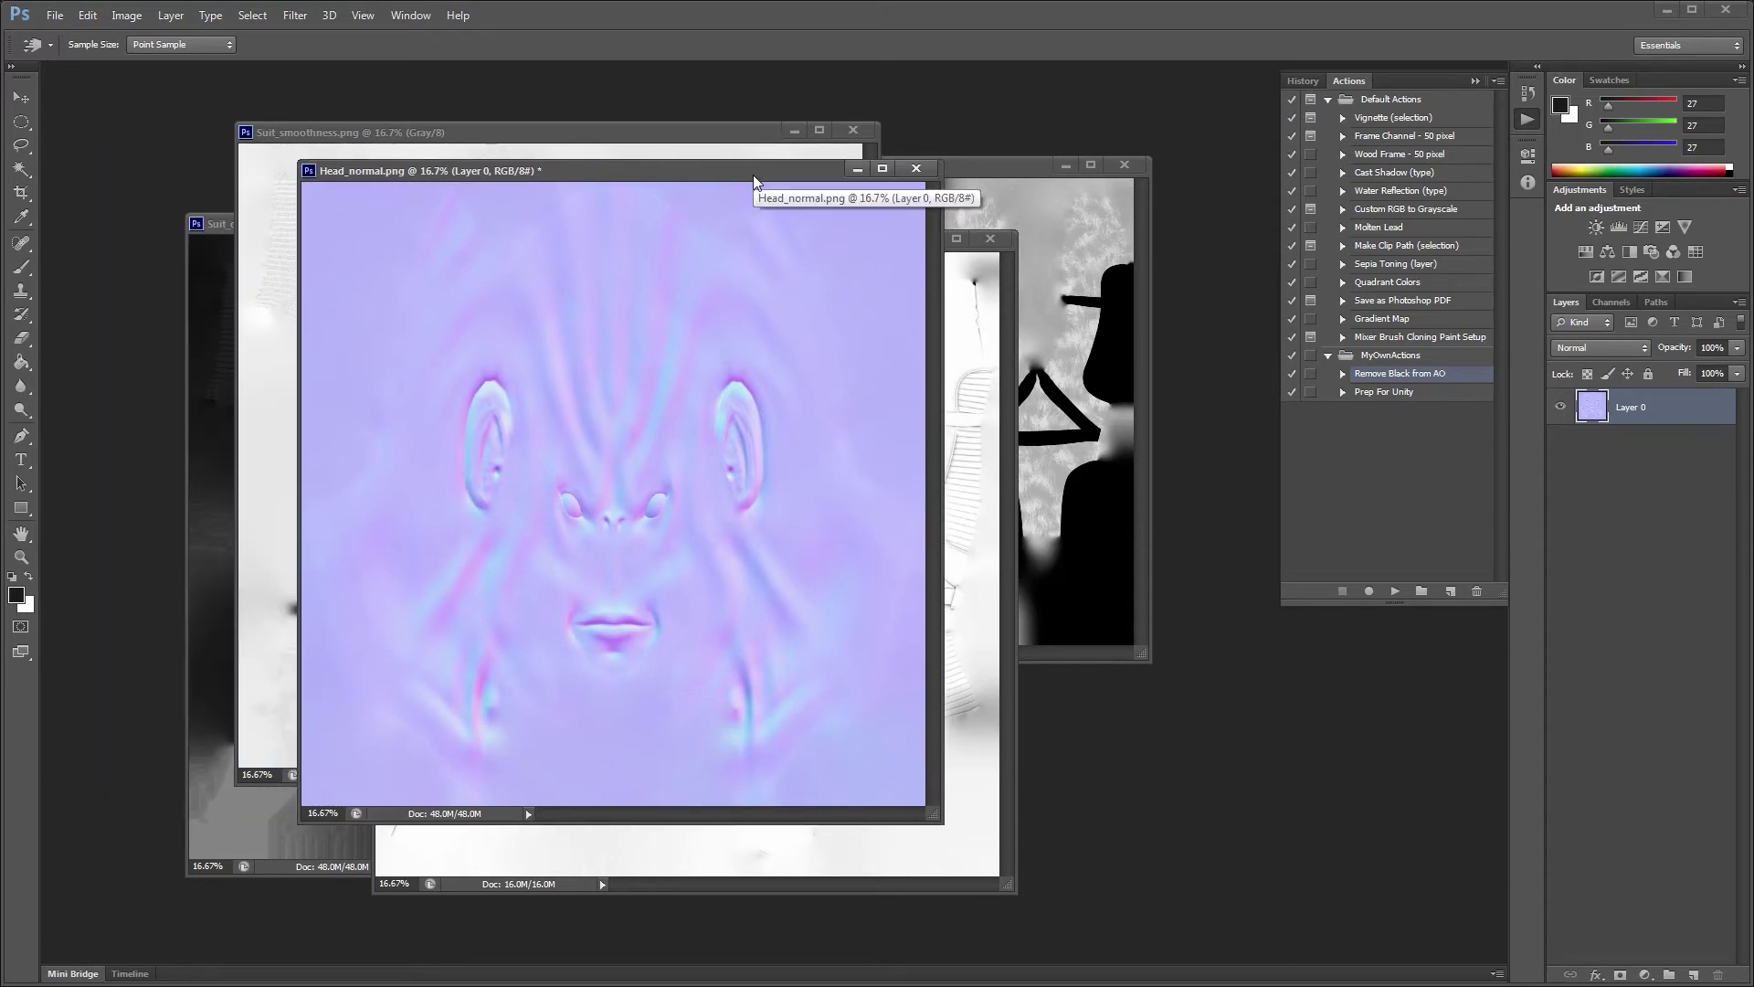
Add an Exposure adjustment layer over the normal map with gamma correction 0.4545
{"action": "left_click", "coordinate": [1663, 227]}
{"action": "left_click", "coordinate": [1440, 305]}
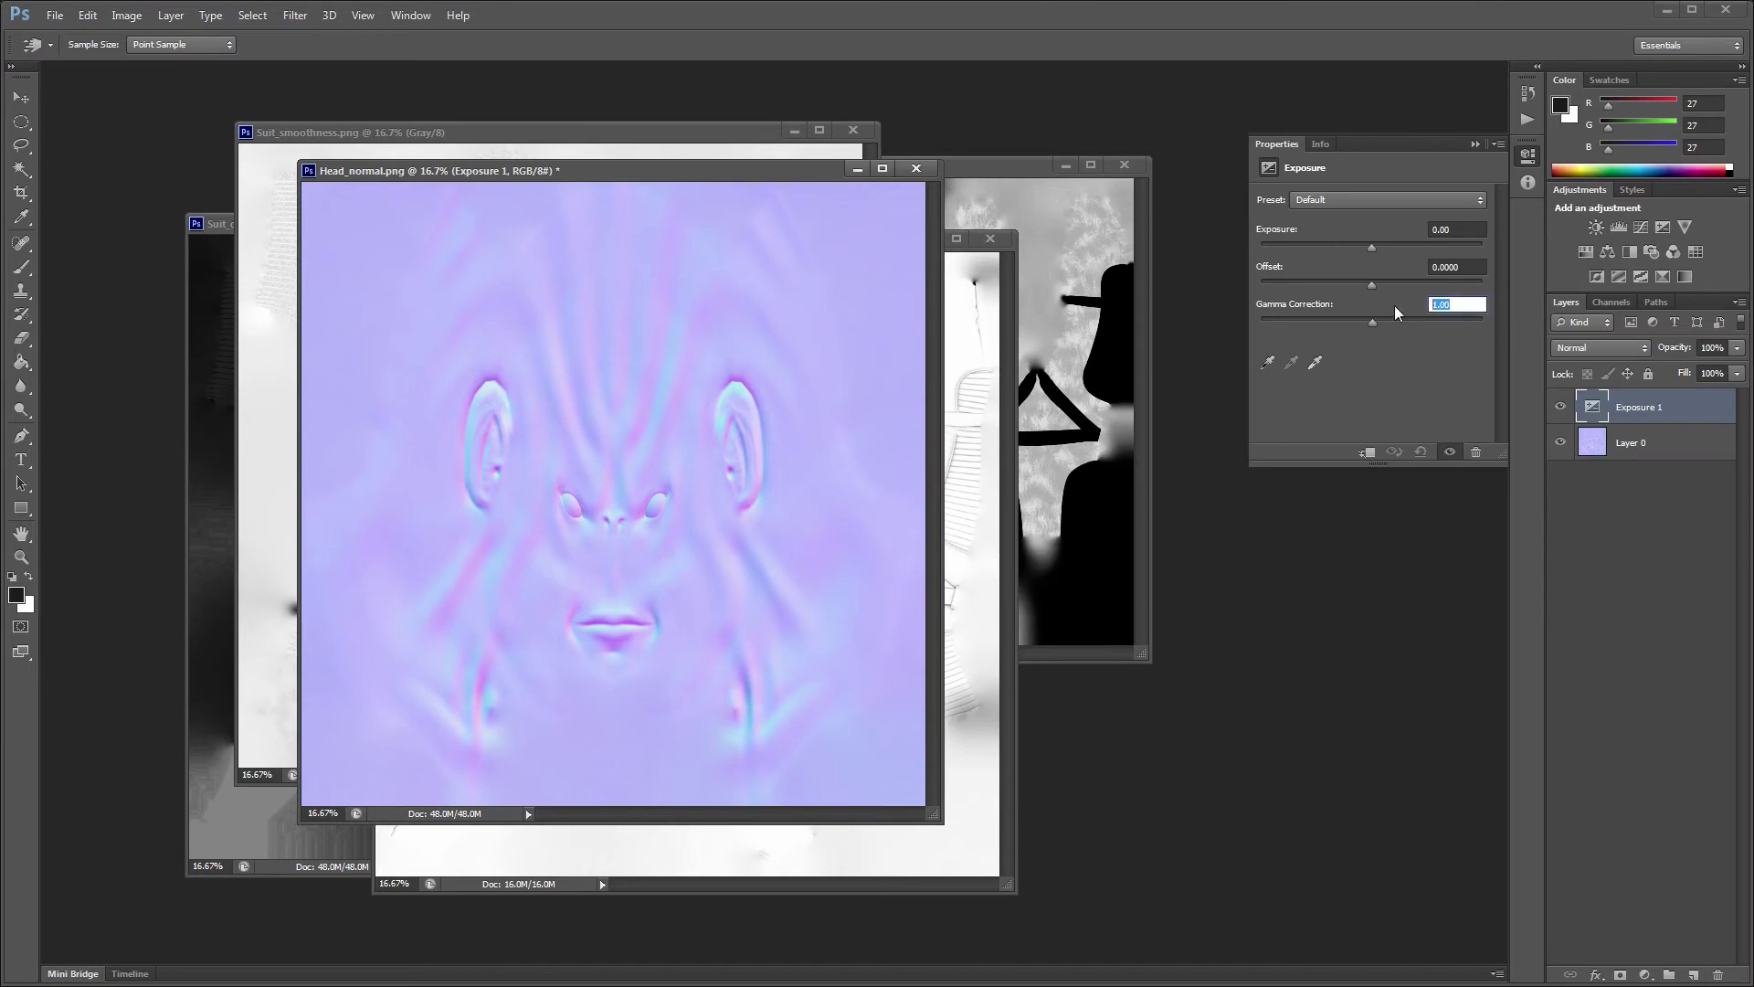
{"action": "type", "text": "0.4545"}
{"action": "key", "text": "Return"}
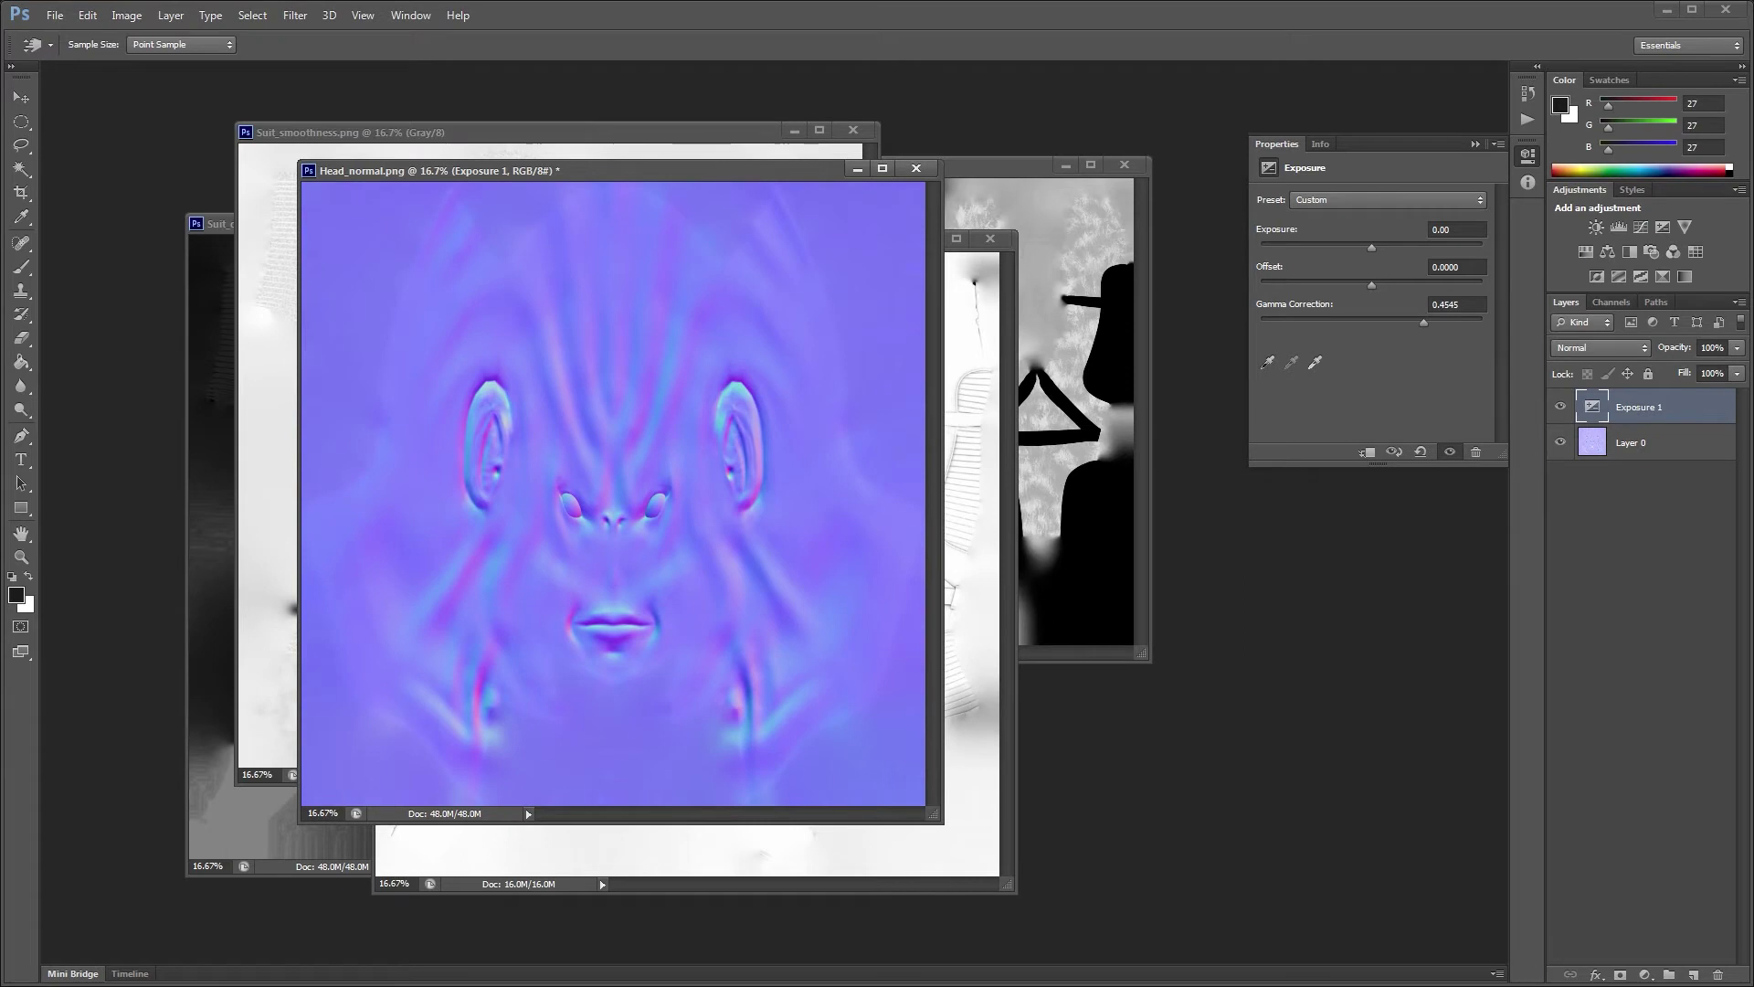
Flatten Head_normal.png into a single background layer and save the file
{"action": "left_click", "coordinate": [1753, 642]}
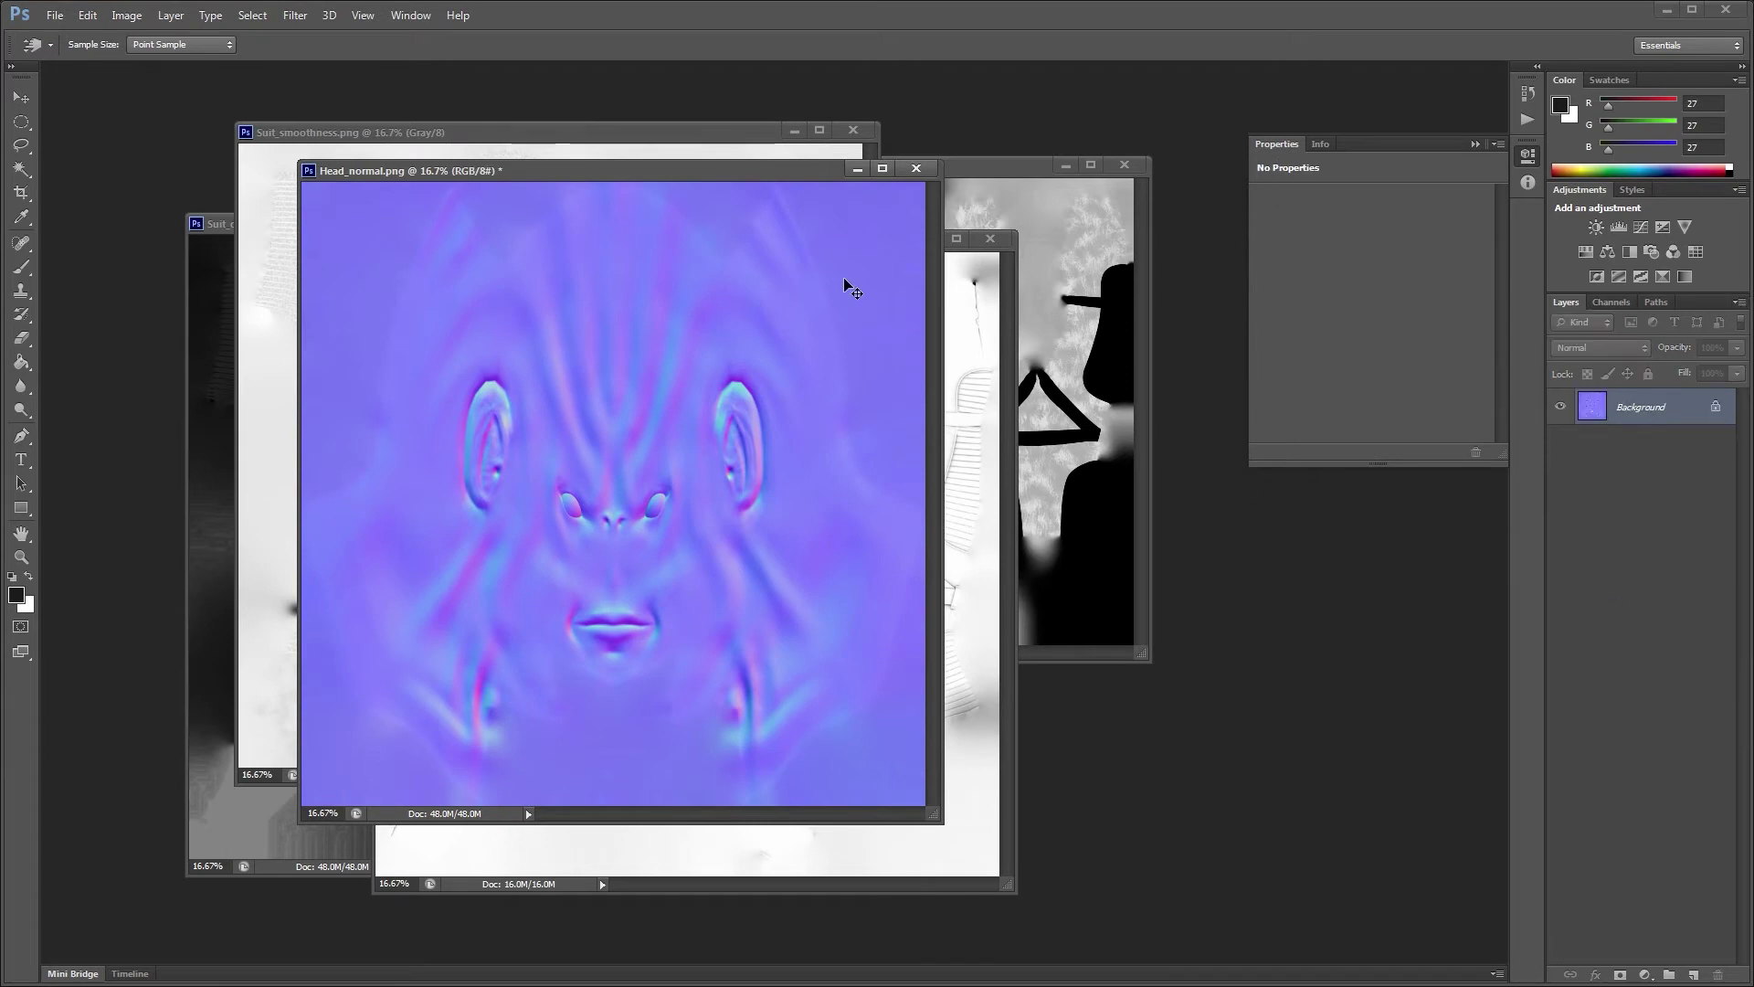
{"action": "key", "text": "ctrl+s"}
Switch to MODO and reload the externally changed Head_normal.png image
{"action": "key", "text": "alt+Tab"}
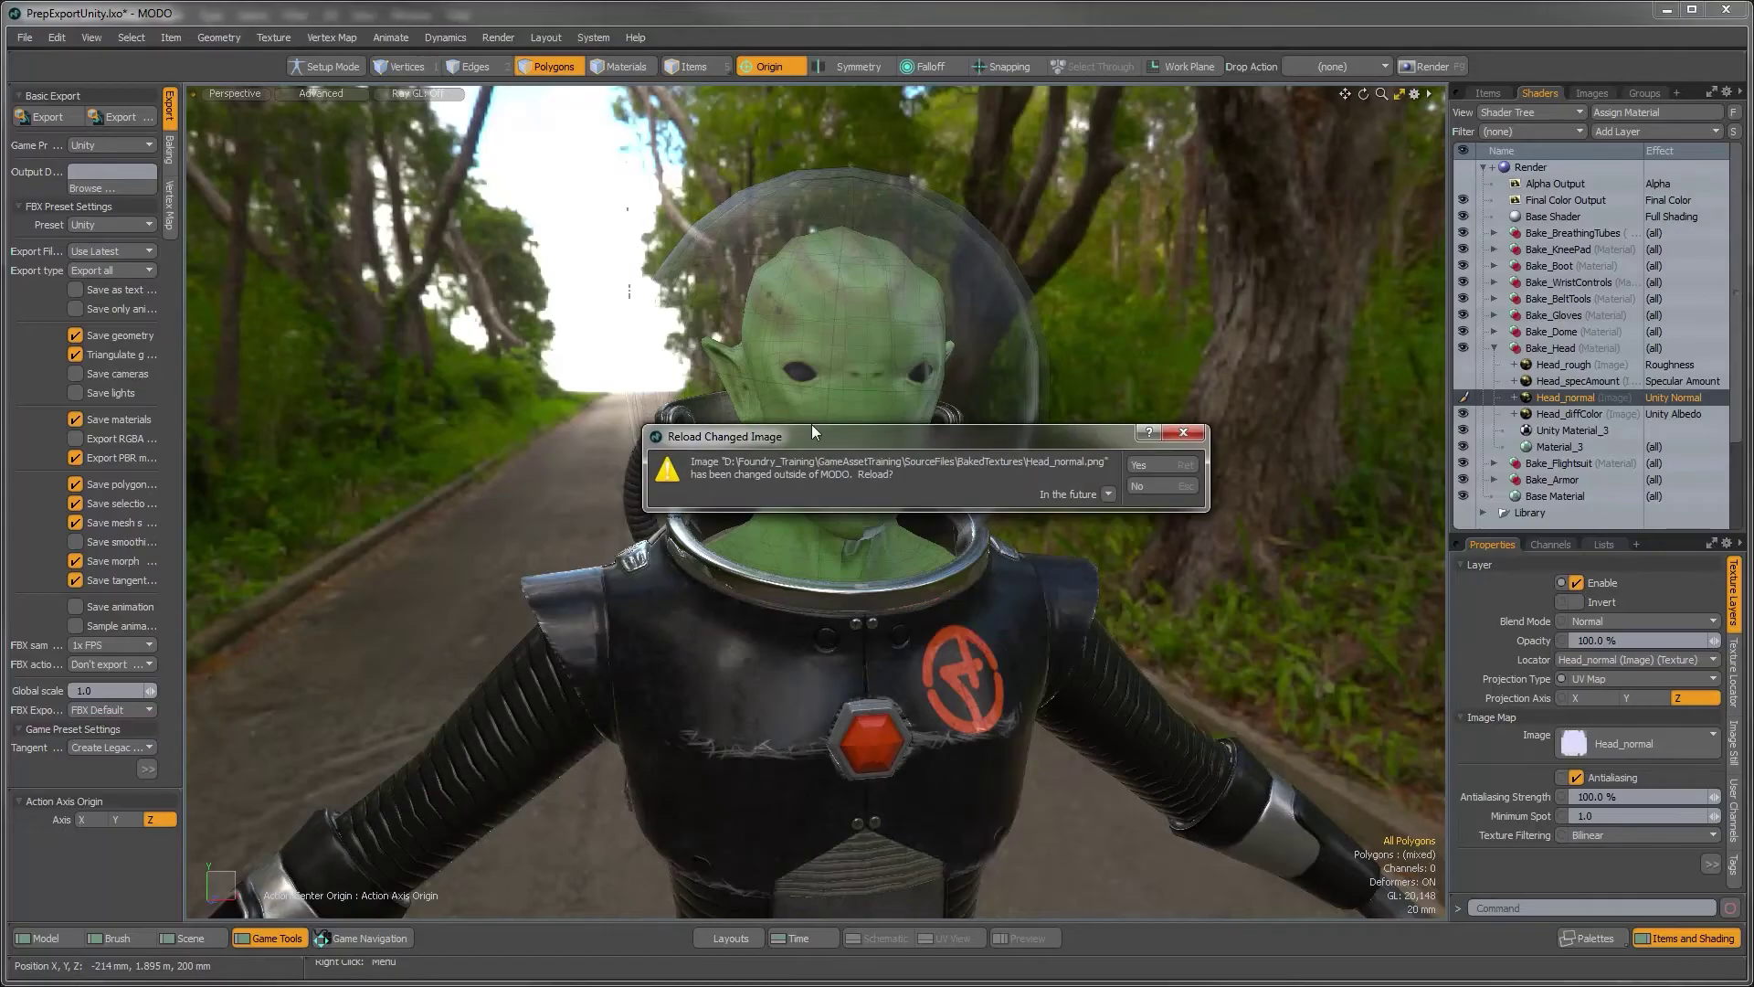
{"action": "left_click", "coordinate": [1154, 464]}
{"action": "left_click_drag", "start_coordinate": [1153, 465], "coordinate": [845, 462], "text": "alt"}
Delete the Head_rough and Head_specAmount image layers from the Bake_Head group
{"action": "left_click", "coordinate": [1548, 419]}
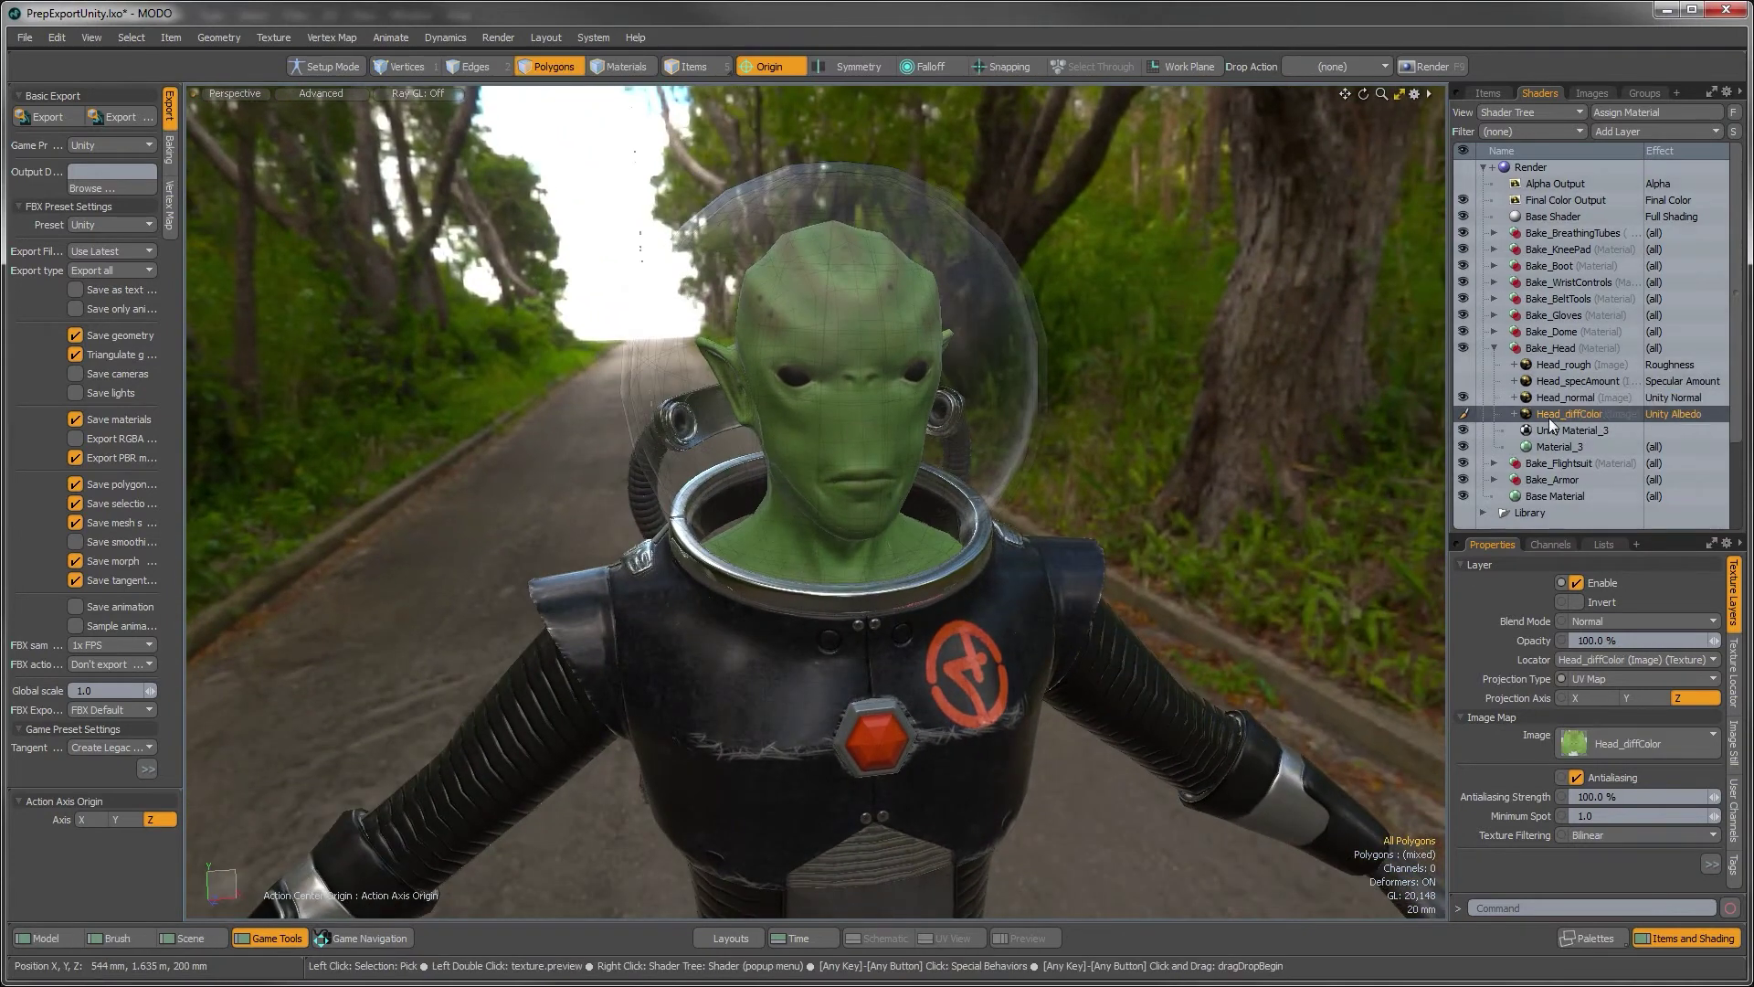
{"action": "left_click", "coordinate": [1554, 400]}
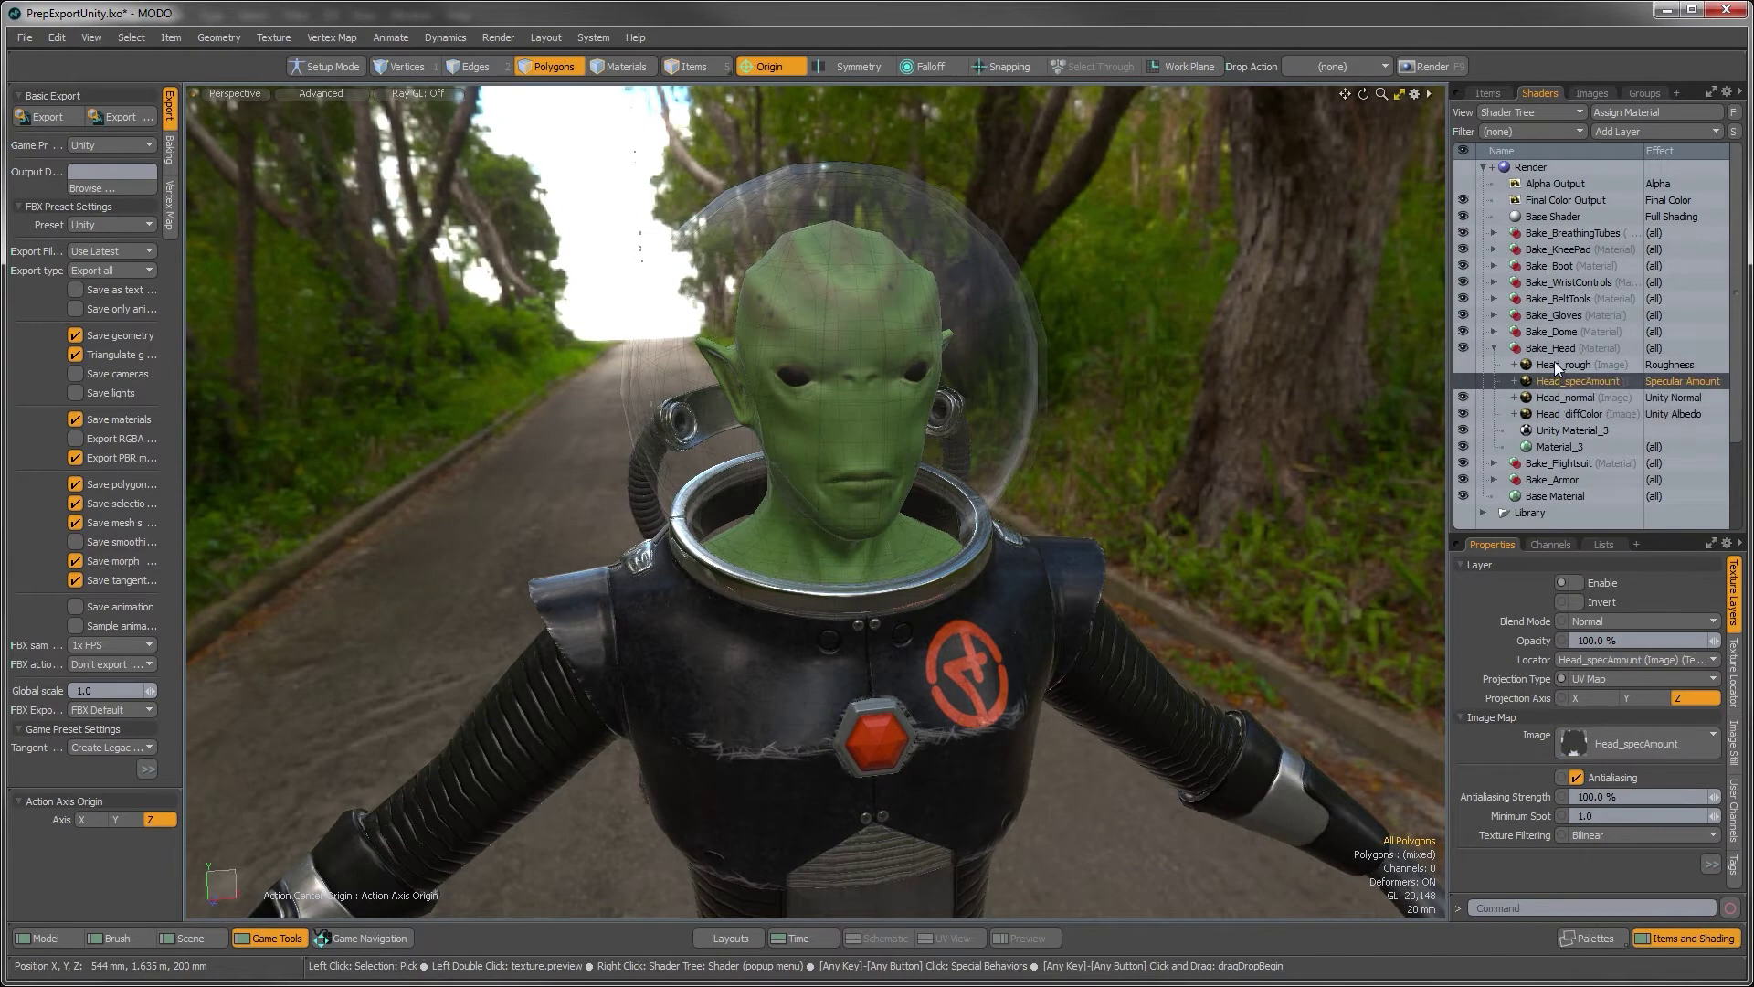
{"action": "left_click", "coordinate": [1555, 364]}
{"action": "left_click", "coordinate": [1557, 380]}
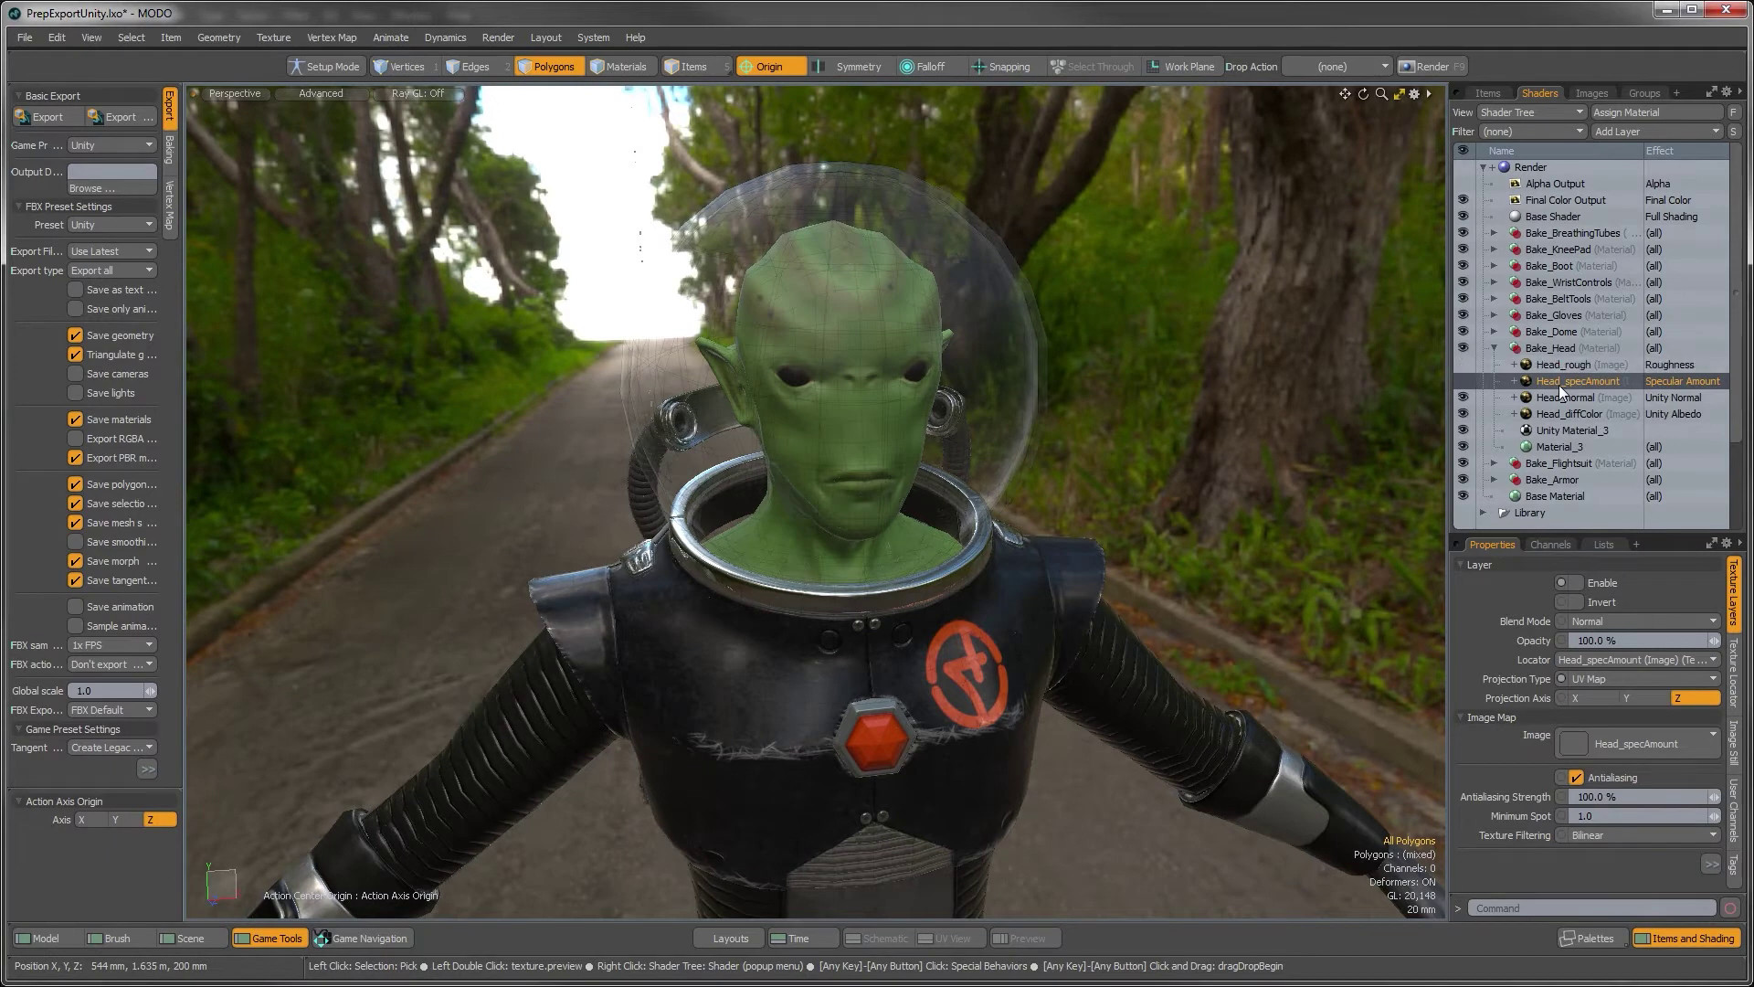
{"action": "key", "text": "Delete"}
{"action": "left_click_drag", "start_coordinate": [829, 365], "coordinate": [864, 413], "text": "alt"}
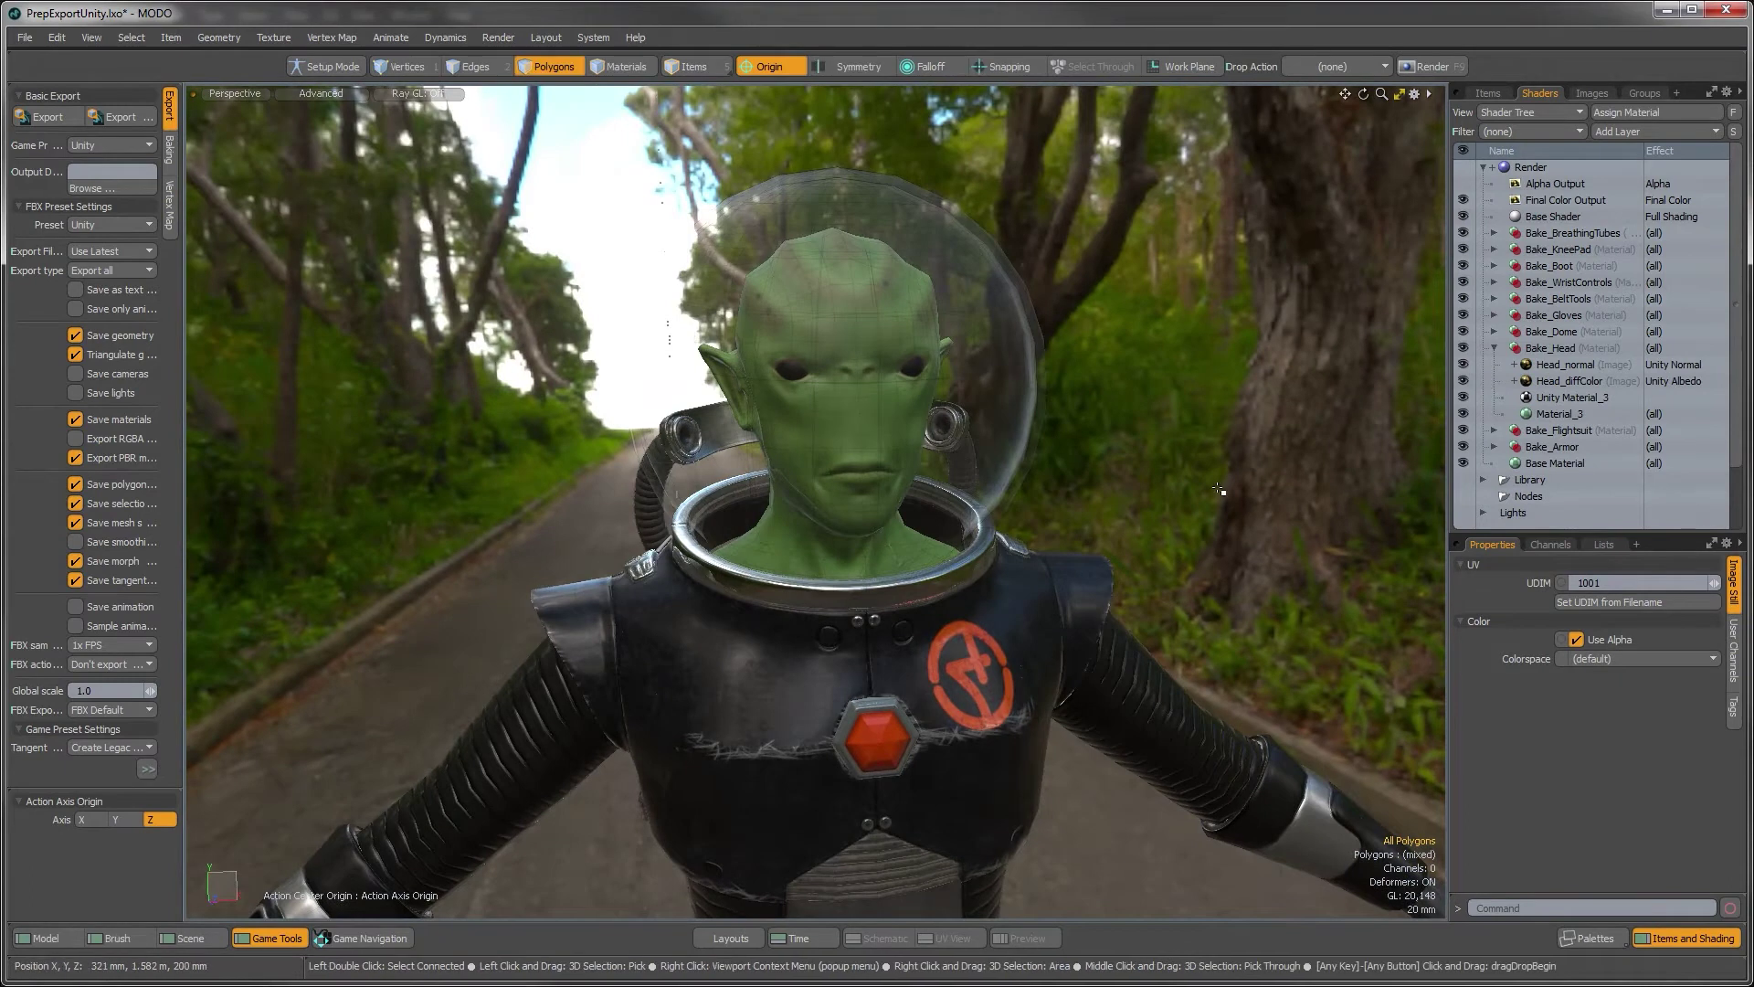
Switch to Photoshop and close all open images, discarding the changes to Suit_specAmount.png
{"action": "key", "text": "alt+Tab"}
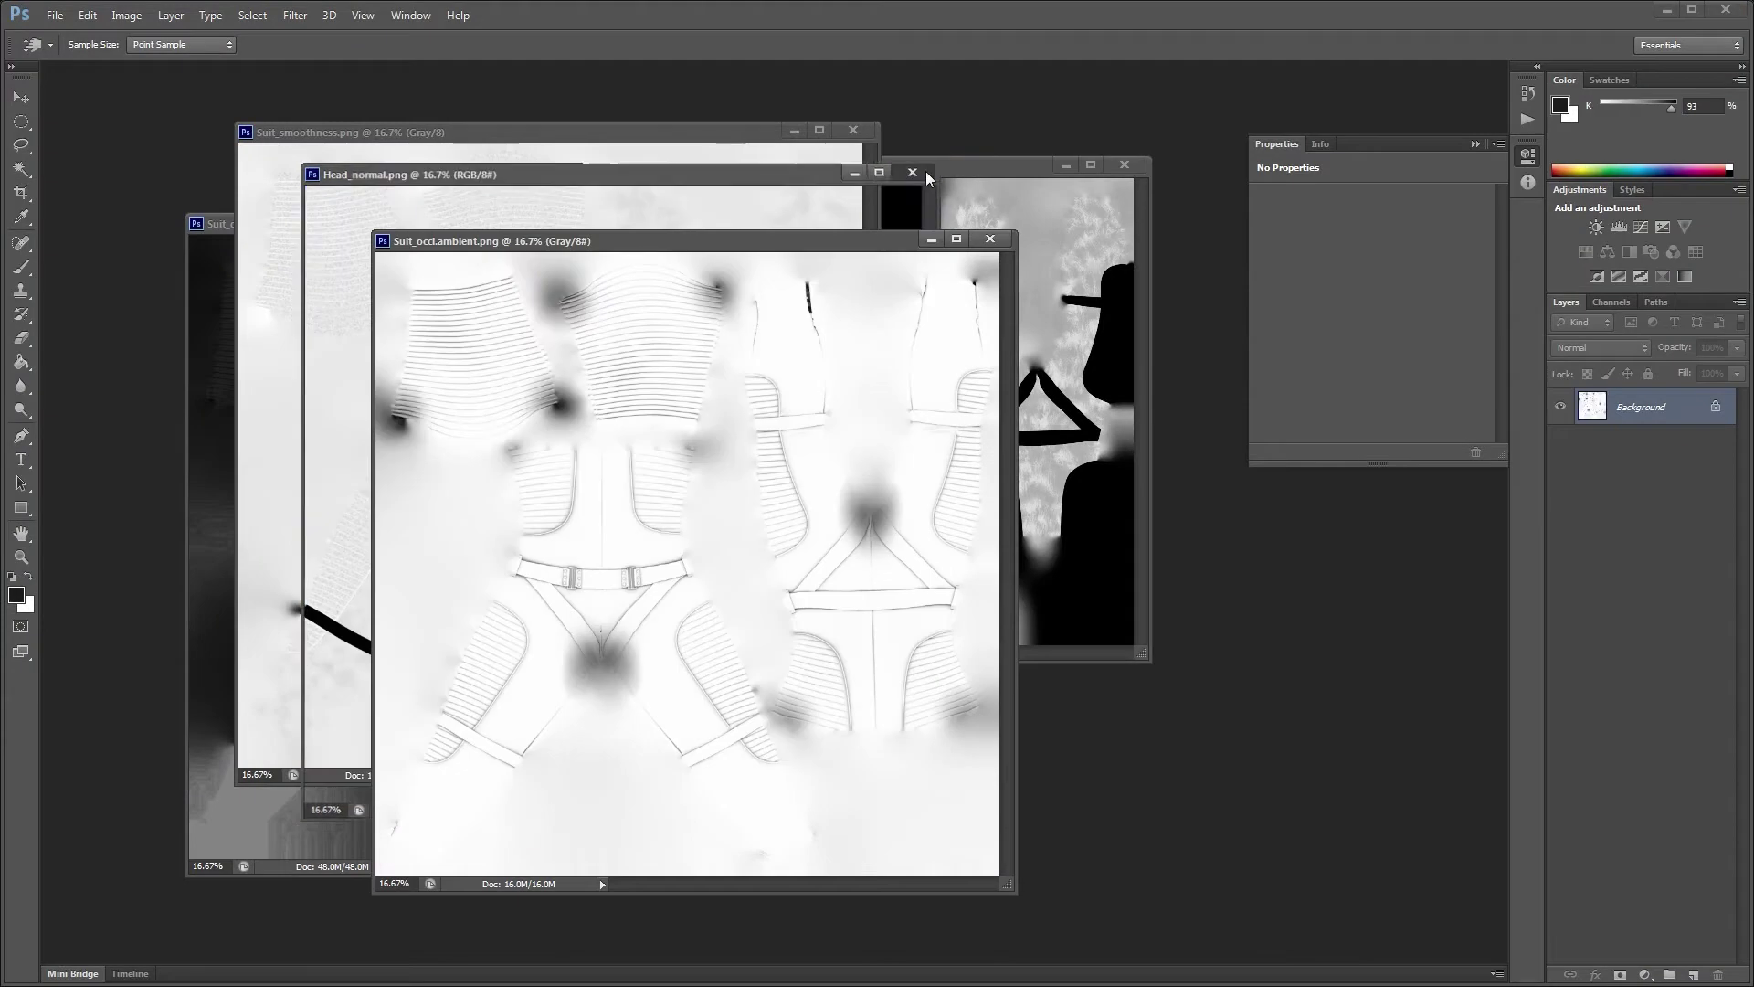
{"action": "left_click", "coordinate": [912, 173]}
{"action": "left_click", "coordinate": [990, 238]}
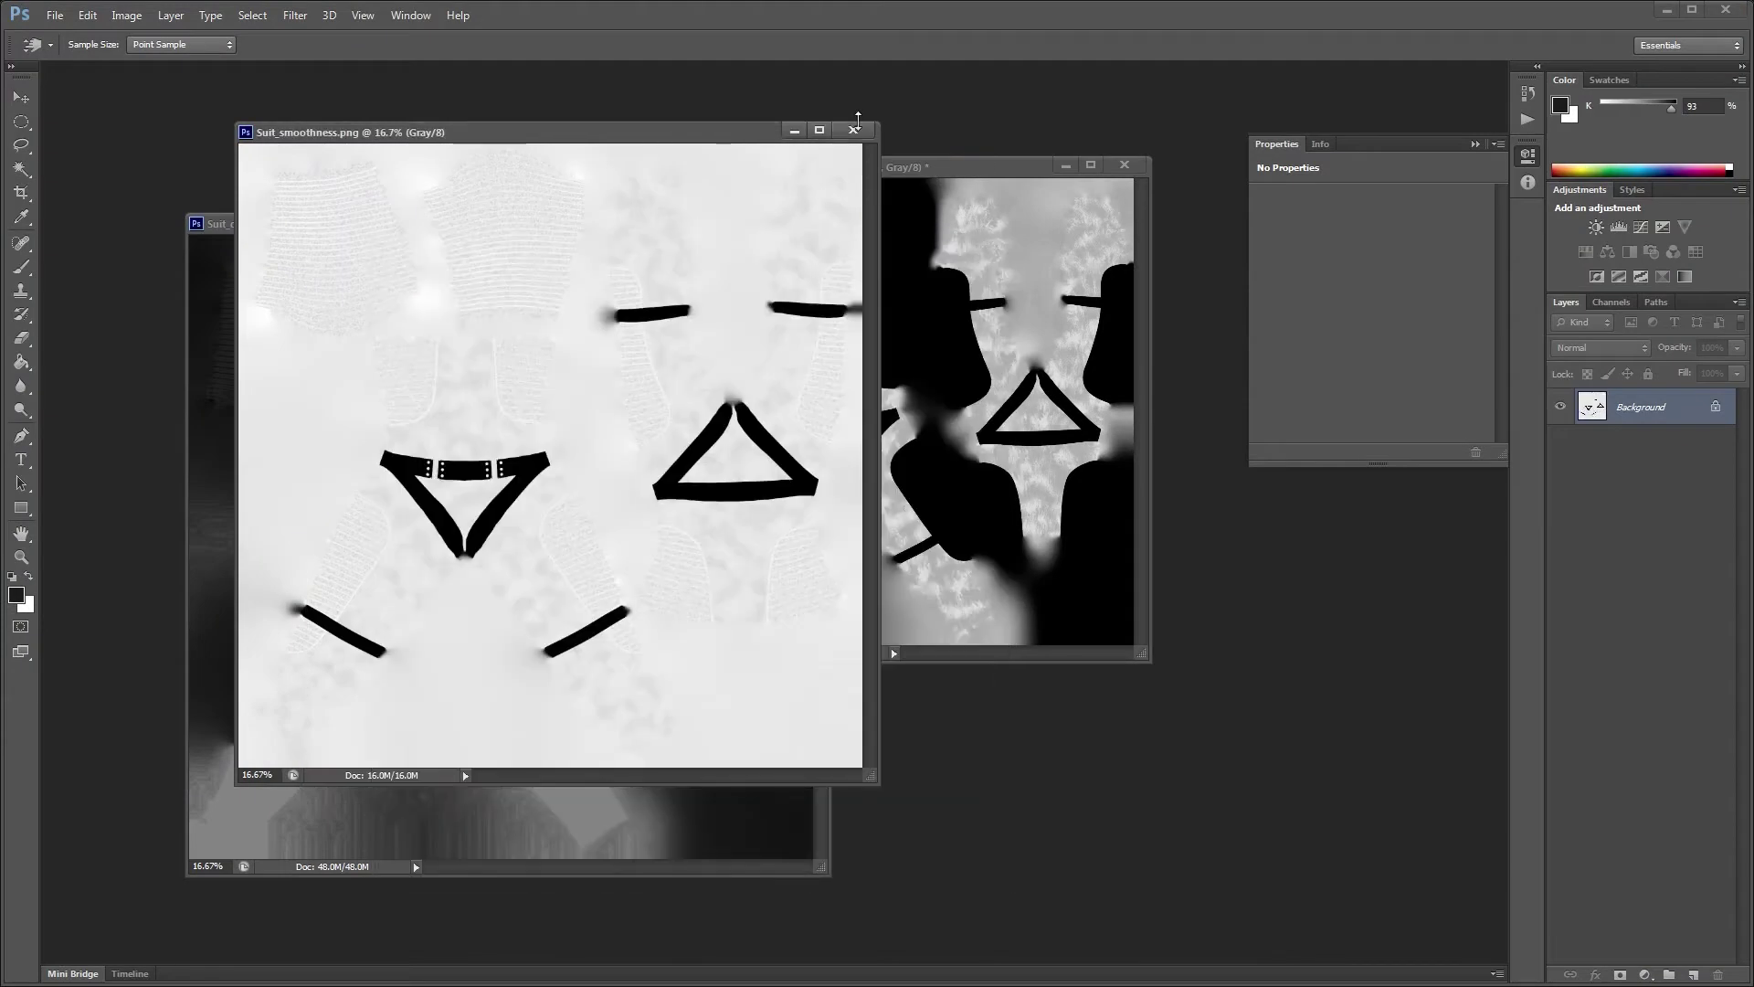
{"action": "left_click", "coordinate": [853, 130]}
{"action": "left_click", "coordinate": [1125, 165]}
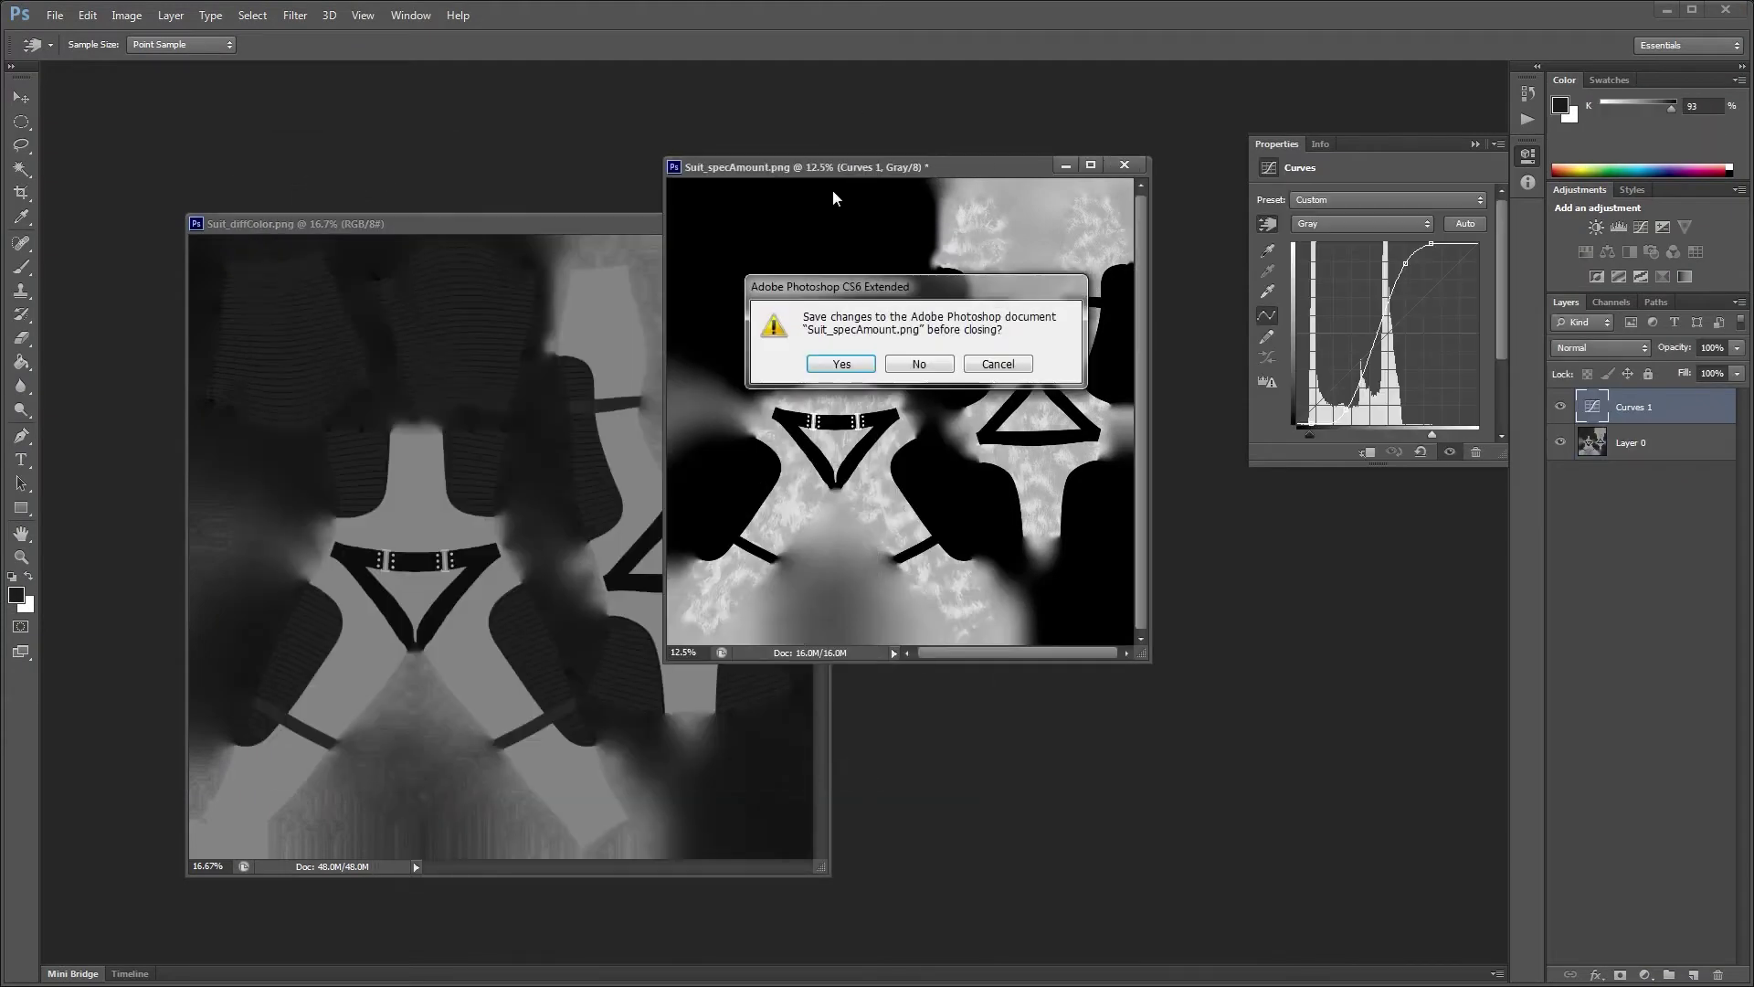
{"action": "left_click", "coordinate": [921, 365]}
{"action": "left_click", "coordinate": [805, 220]}
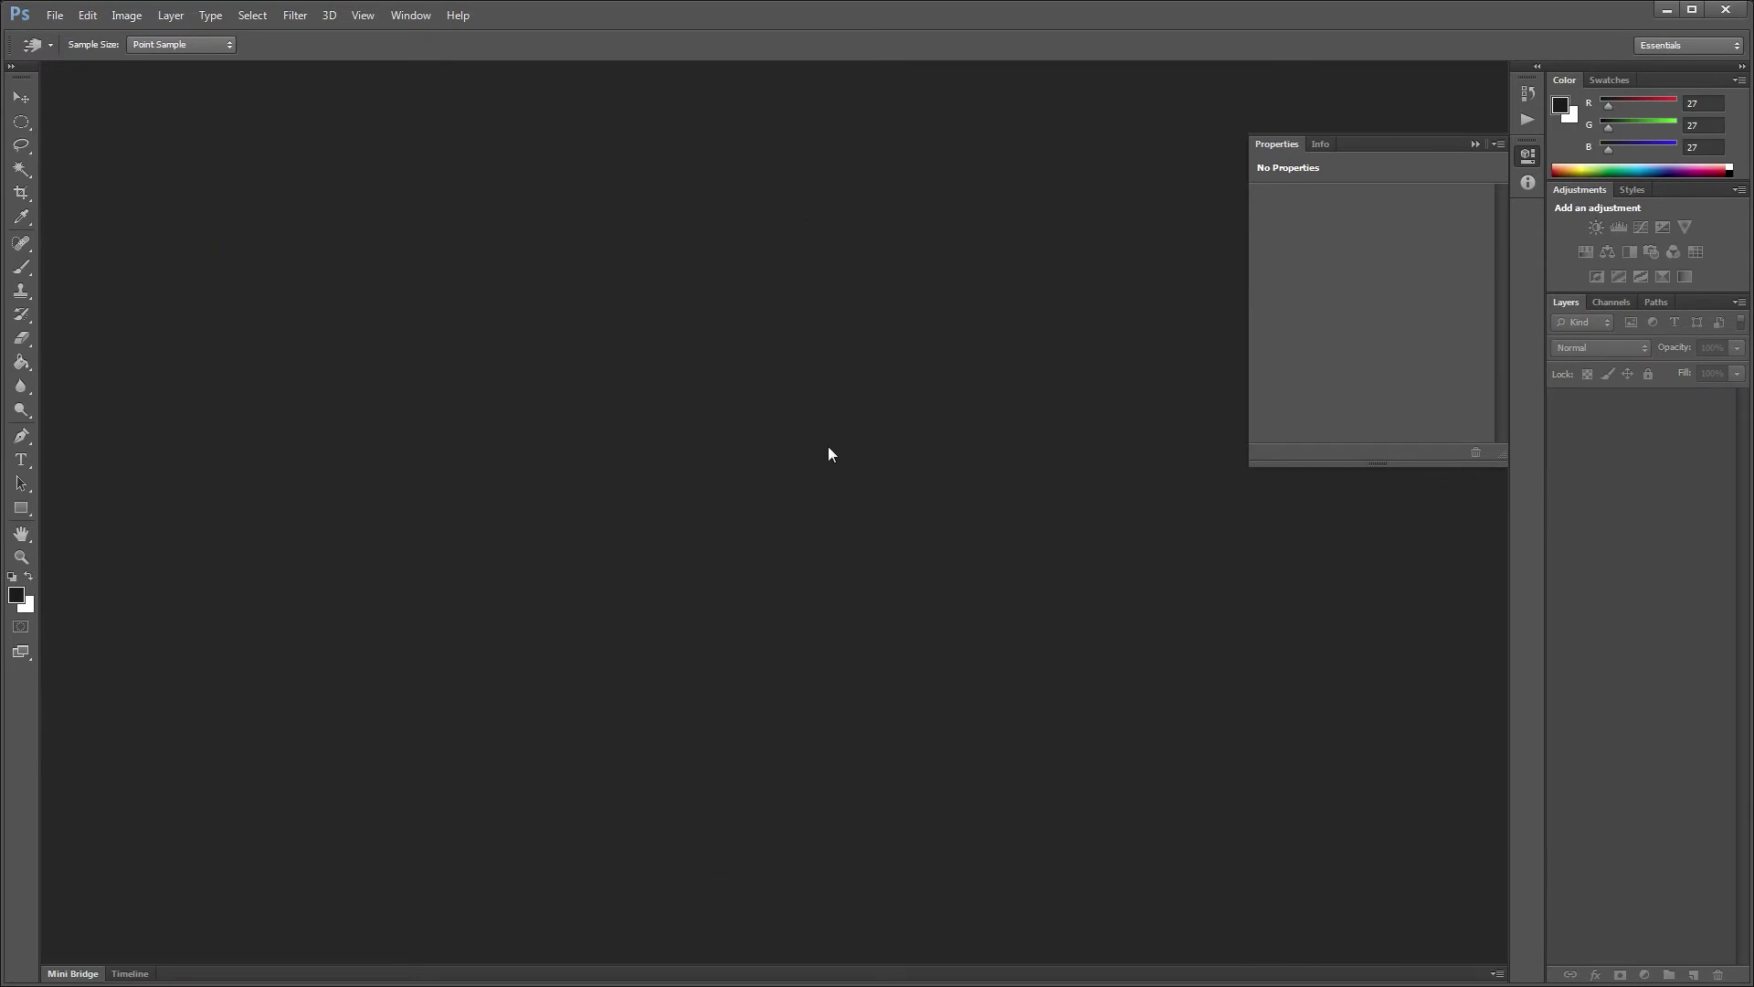
Open Head_diffColor.png from the BakedTextures folder
{"action": "key", "text": "ctrl+o"}
{"action": "left_click", "coordinate": [880, 464]}
{"action": "scroll", "coordinate": [882, 469], "scroll_direction": "down", "scroll_amount": 1}
{"action": "scroll", "coordinate": [882, 468], "scroll_direction": "down", "scroll_amount": 2}
{"action": "double_click", "coordinate": [983, 521]}
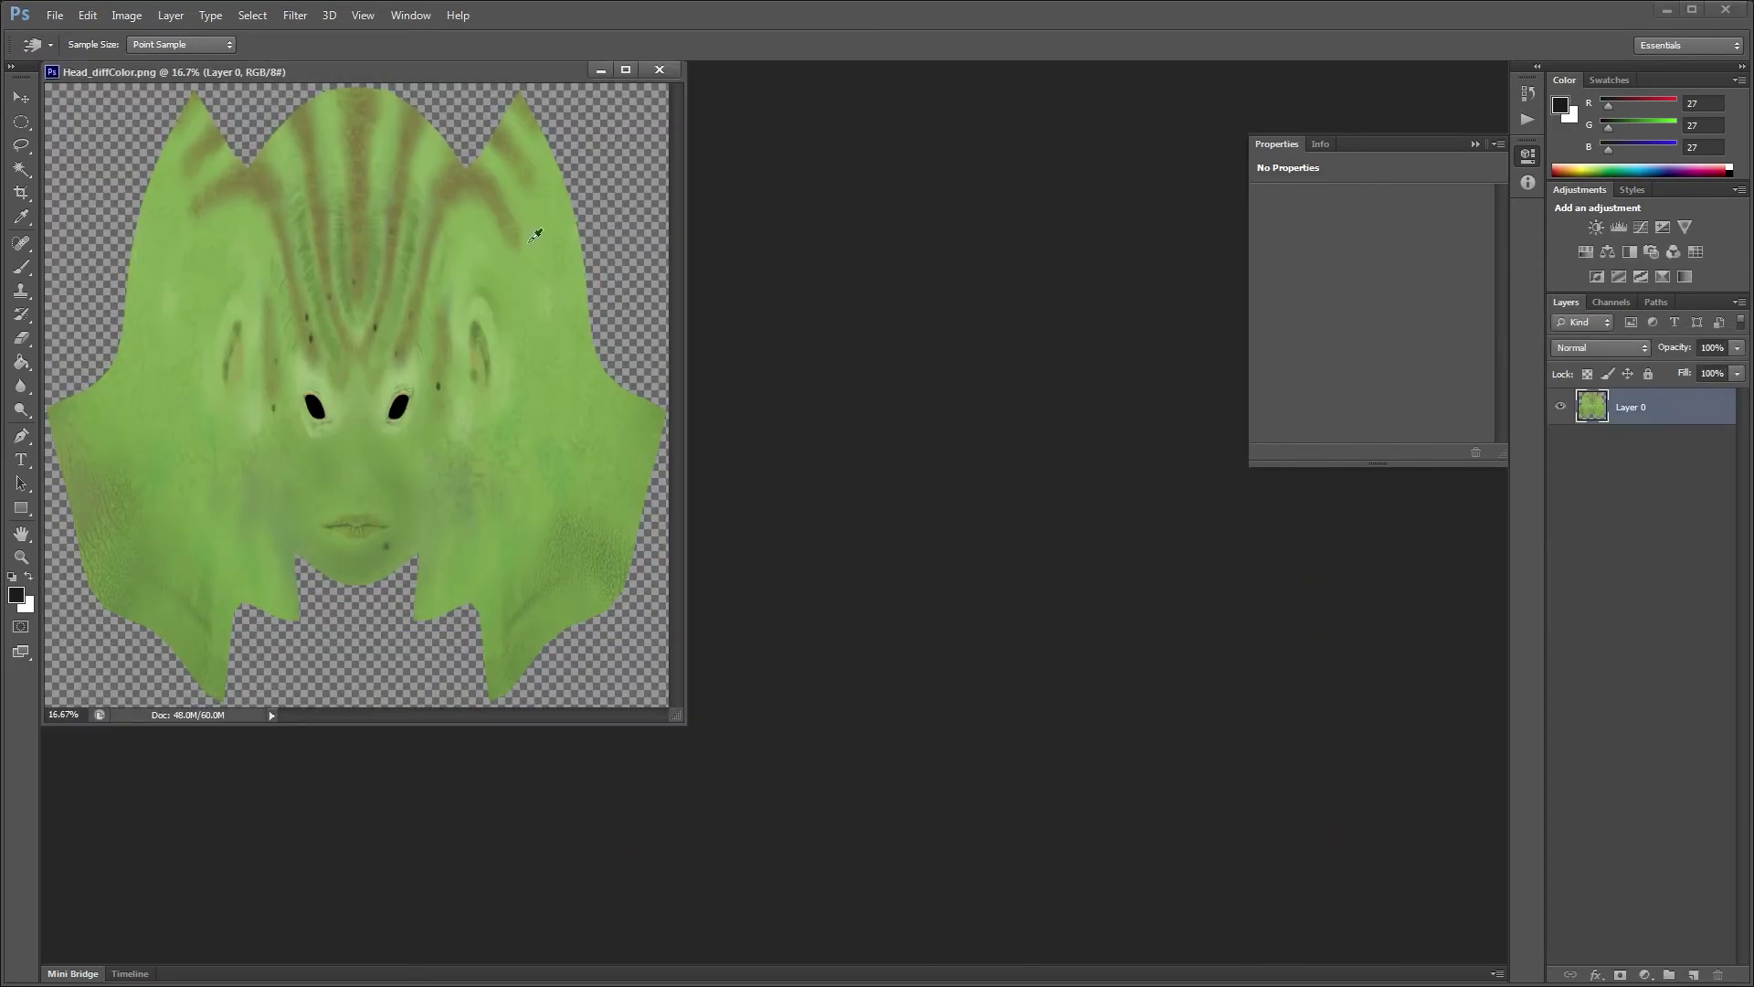
Fill the transparent areas of Head_diffColor.png with the Solidify A filter and flatten the image
{"action": "left_click_drag", "start_coordinate": [364, 81], "coordinate": [428, 134]}
{"action": "left_click", "coordinate": [295, 16]}
{"action": "left_click", "coordinate": [306, 37]}
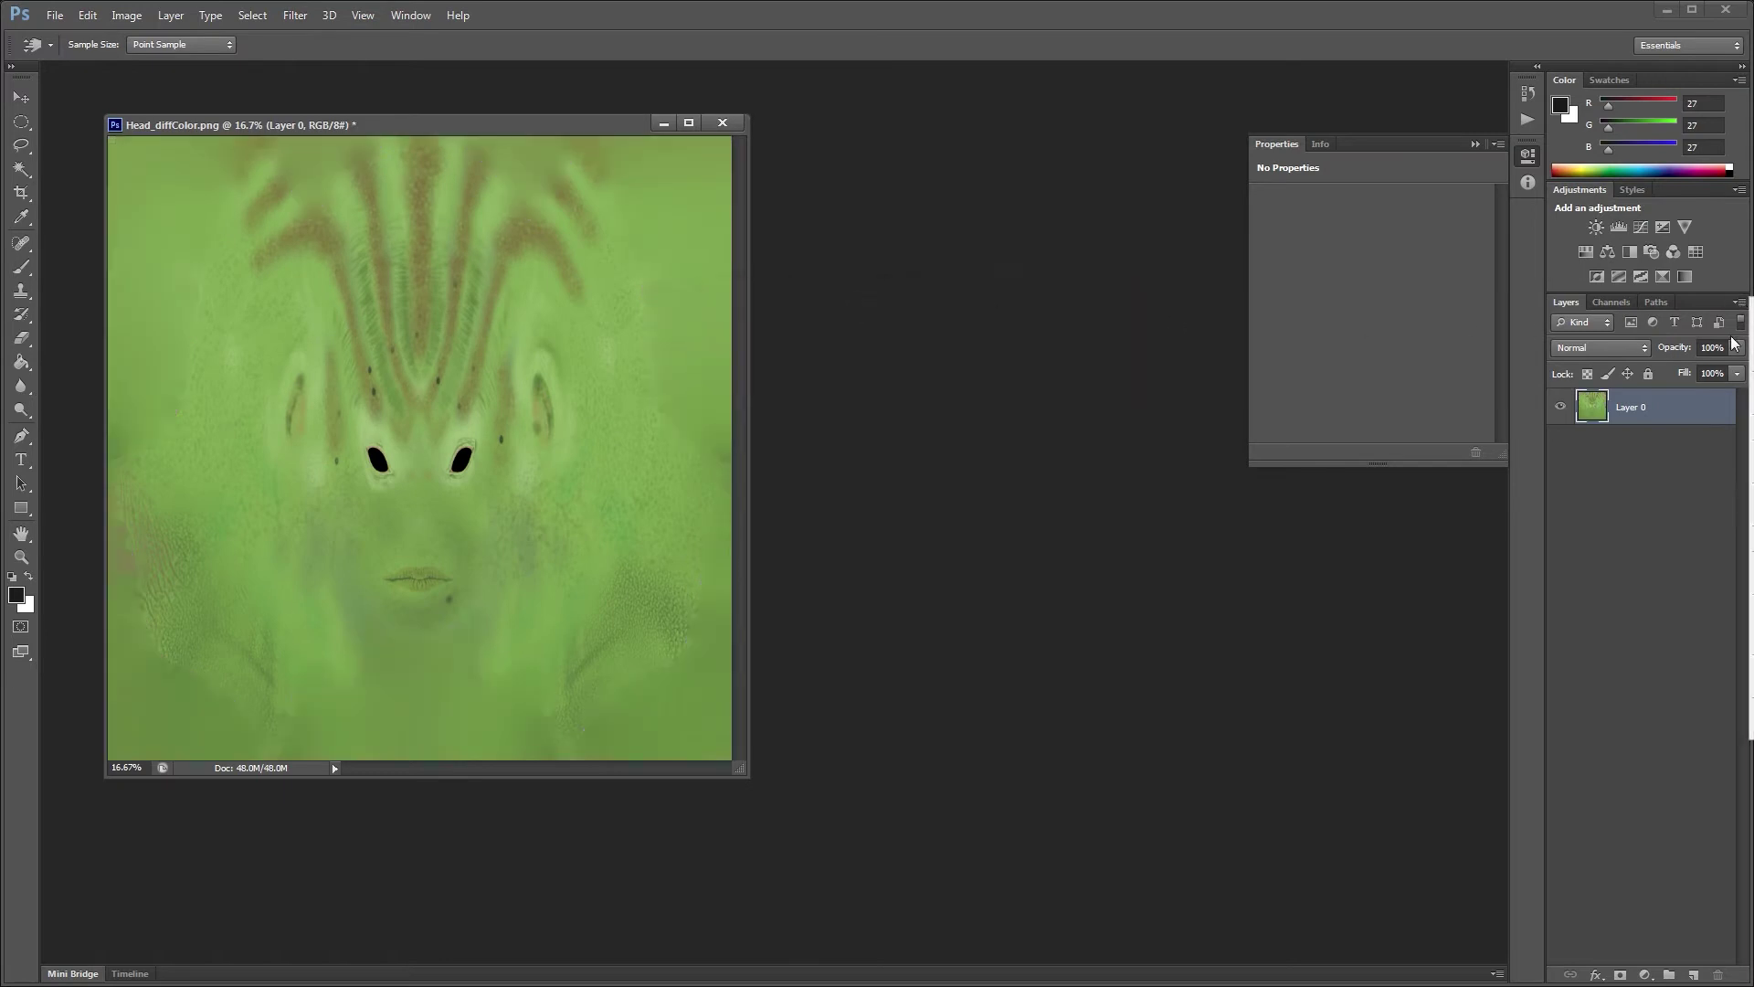
{"action": "left_click", "coordinate": [1750, 643]}
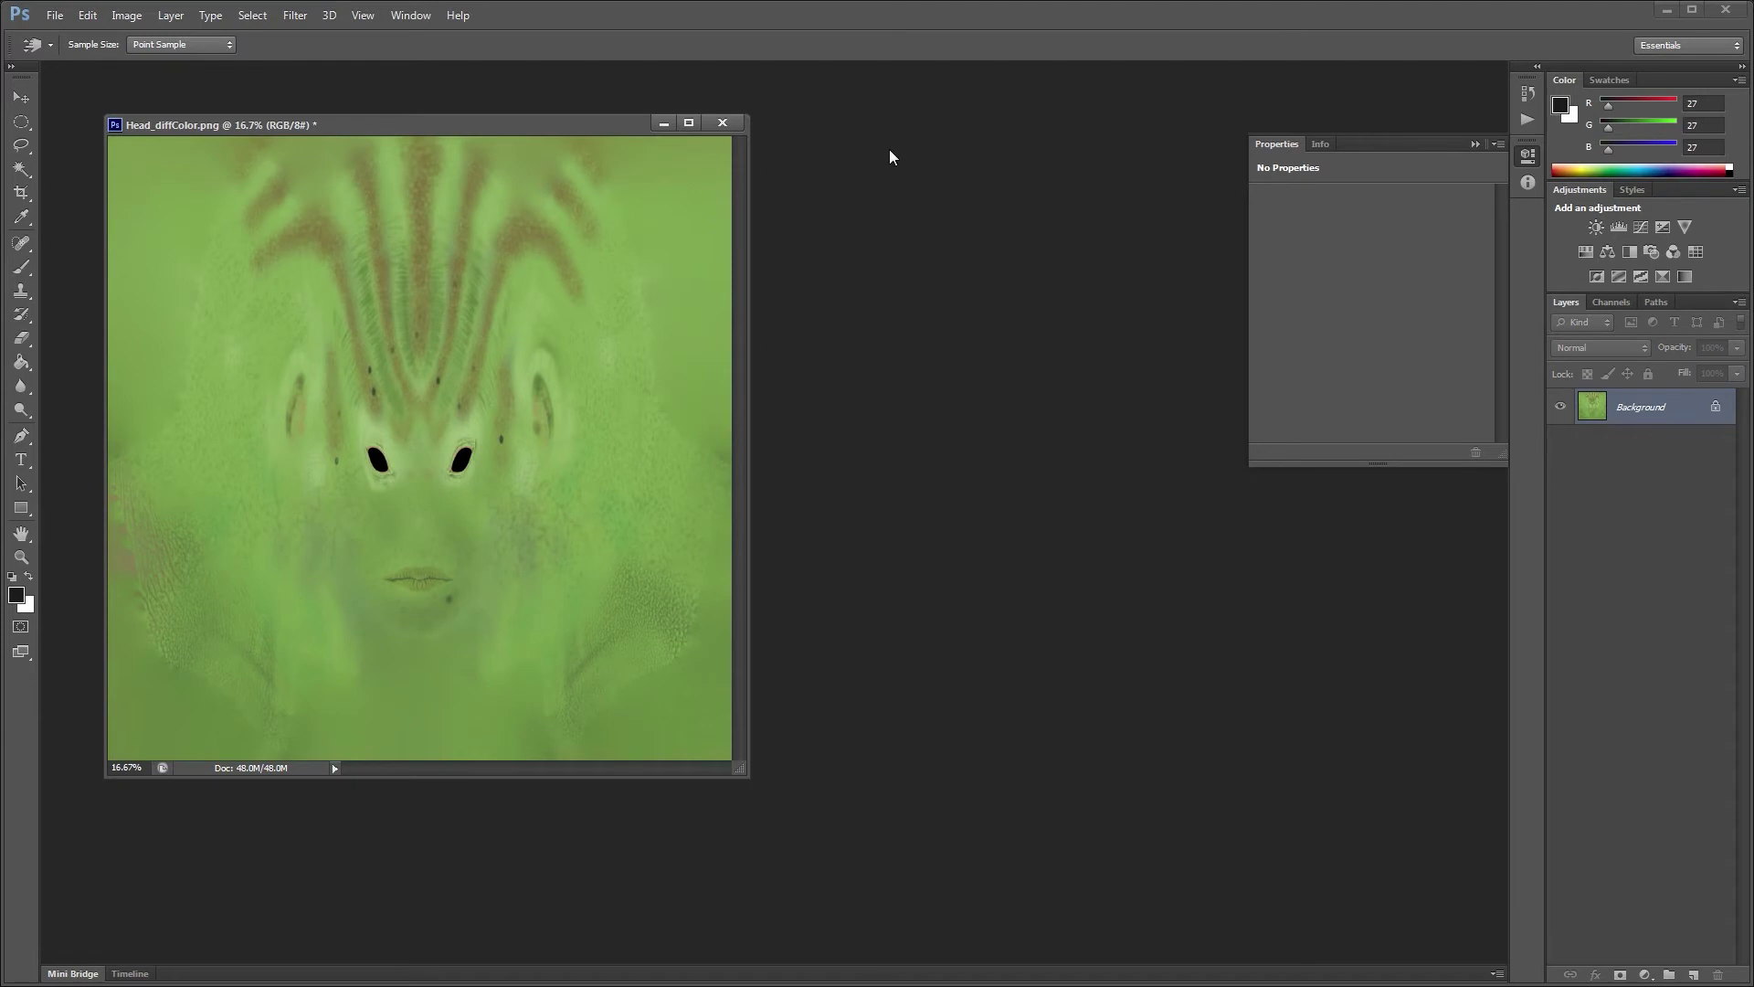
Open Head_rough.png from the BakedTextures folder
{"action": "key", "text": "ctrl+o"}
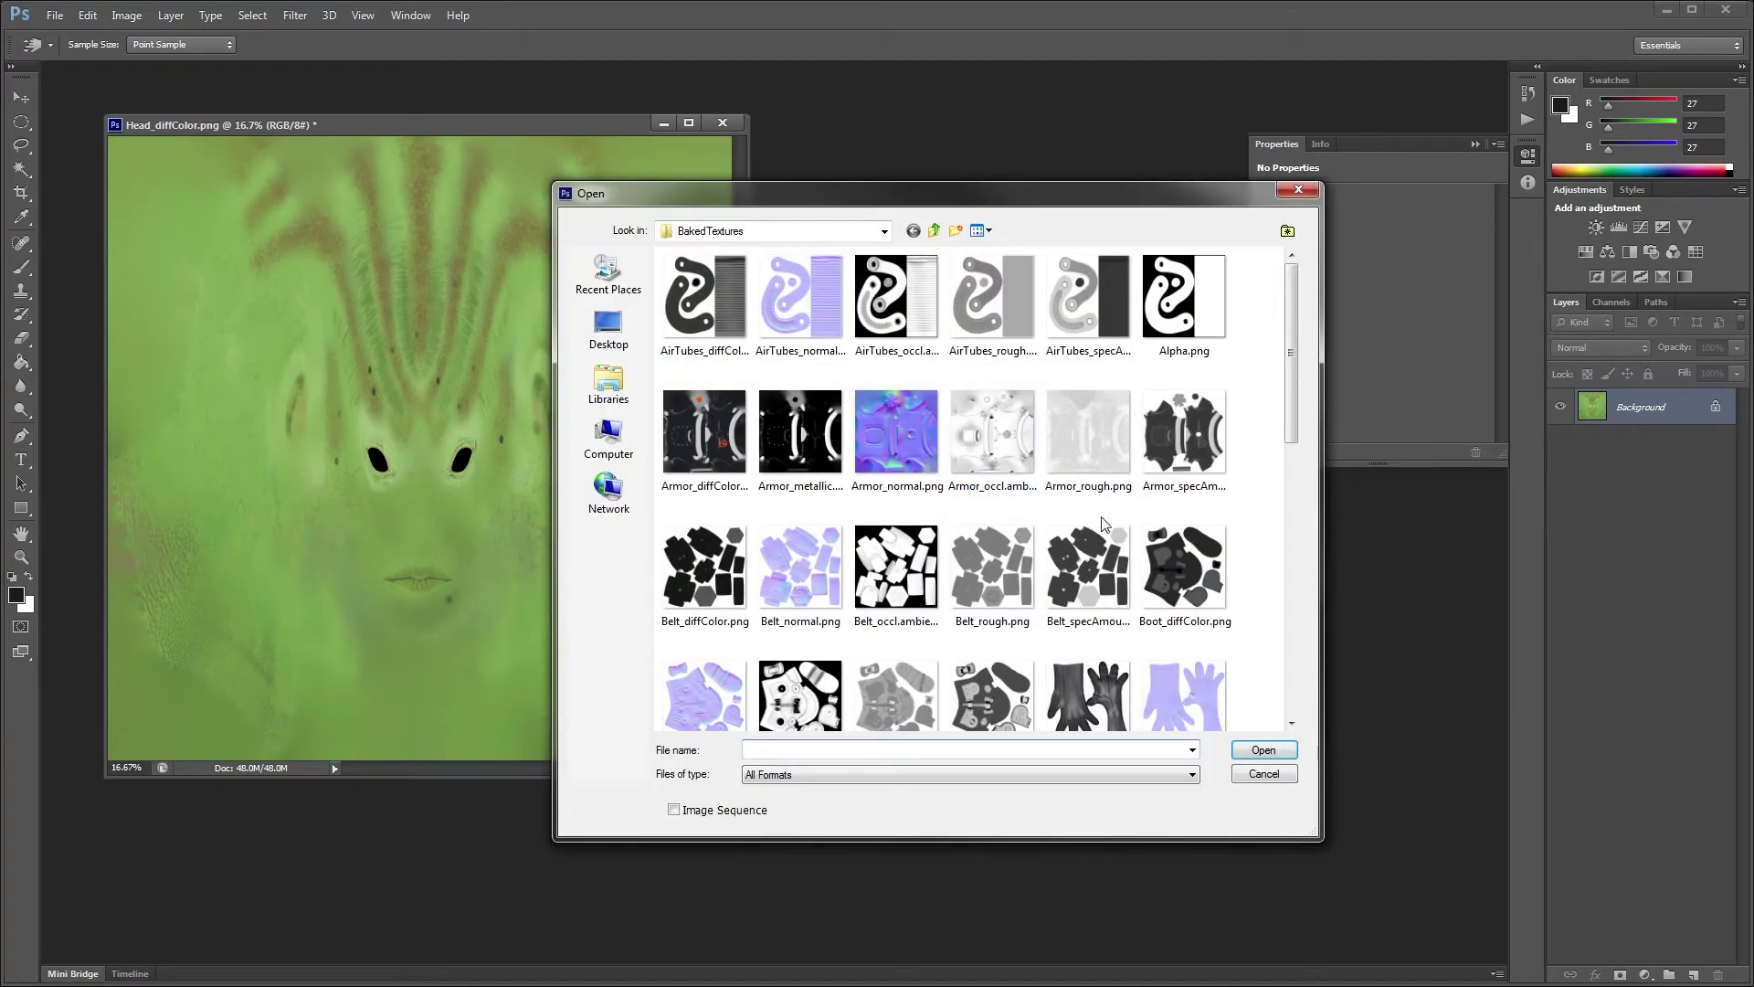
{"action": "left_click", "coordinate": [1110, 461]}
{"action": "scroll", "coordinate": [1103, 425], "scroll_direction": "down", "scroll_amount": 3}
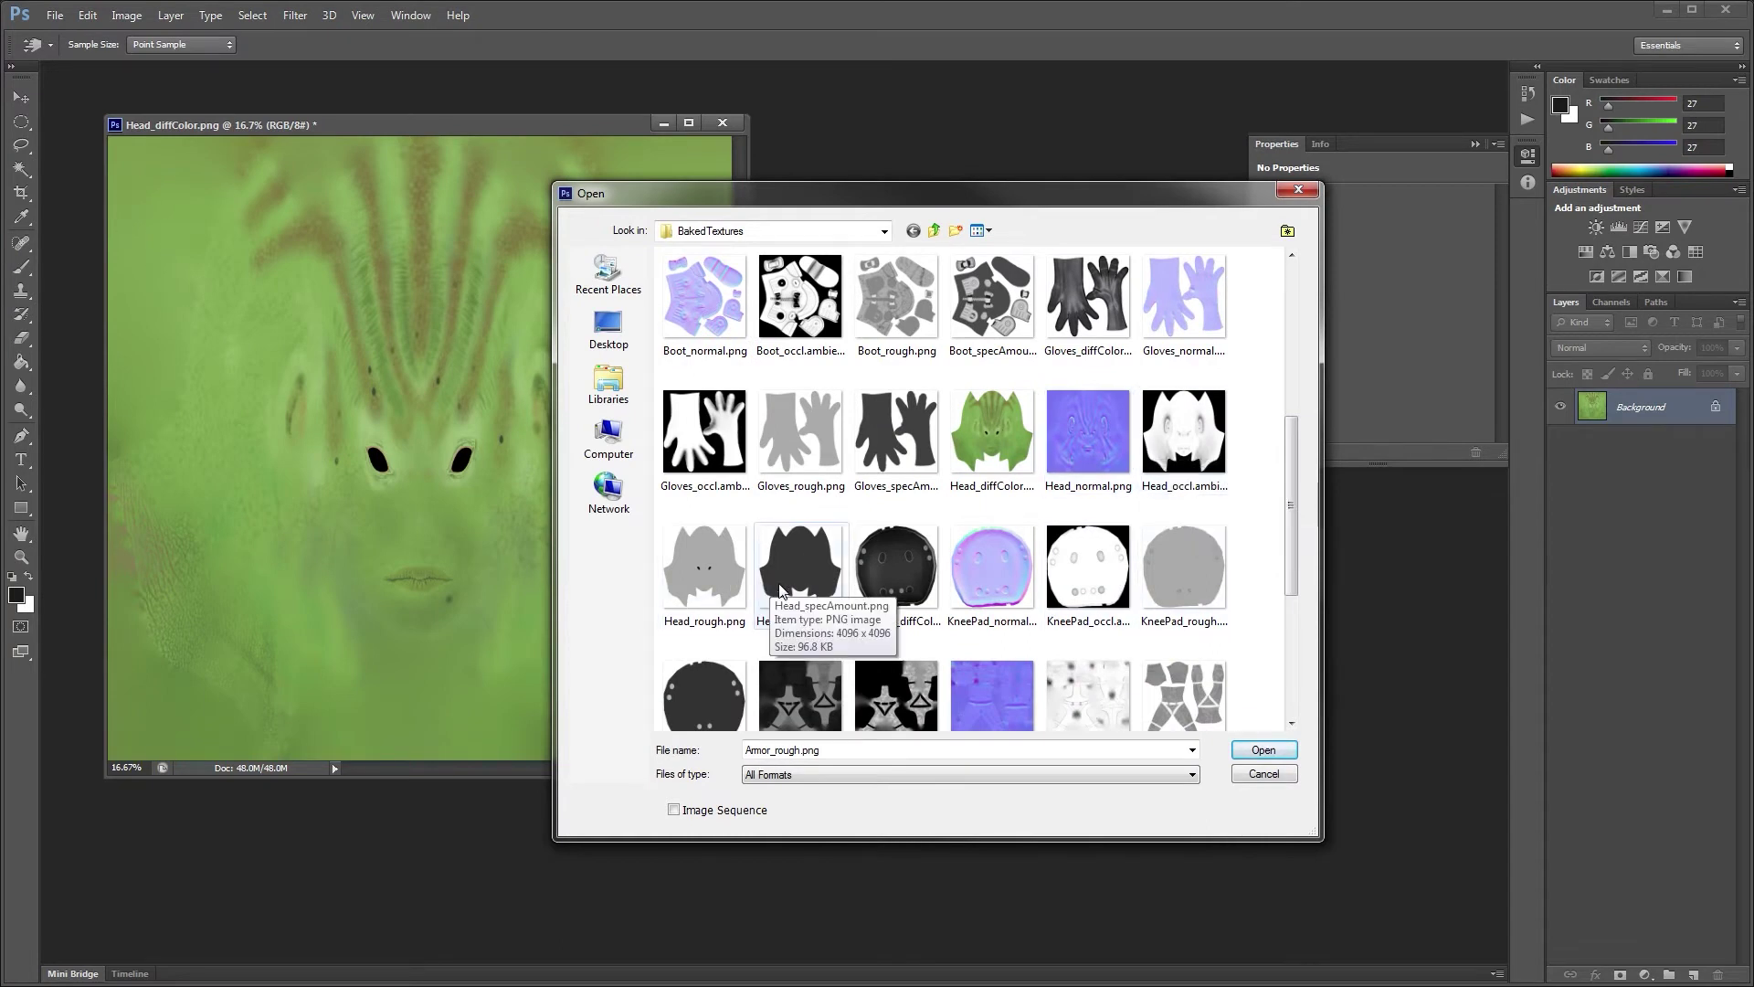
{"action": "left_click", "coordinate": [729, 577]}
{"action": "double_click", "coordinate": [729, 578]}
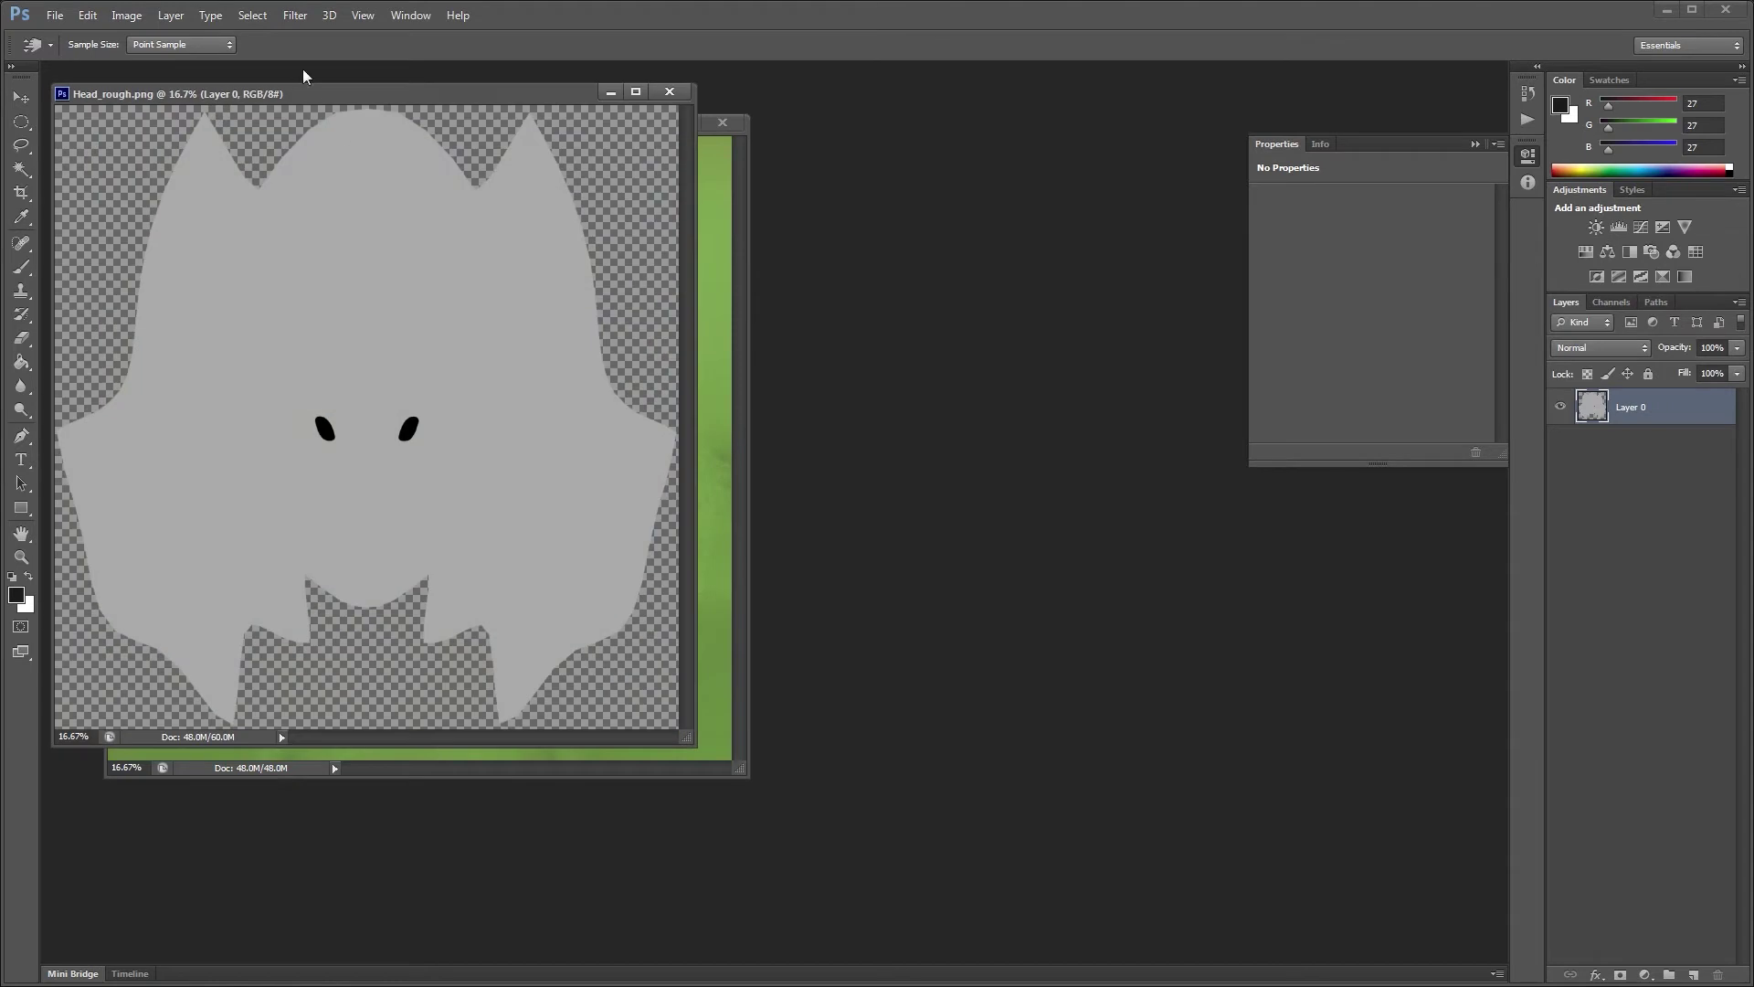
Invert the colors of Head_rough.png and fill its transparent areas with the Solidify A filter
{"action": "left_click_drag", "start_coordinate": [306, 98], "coordinate": [729, 242]}
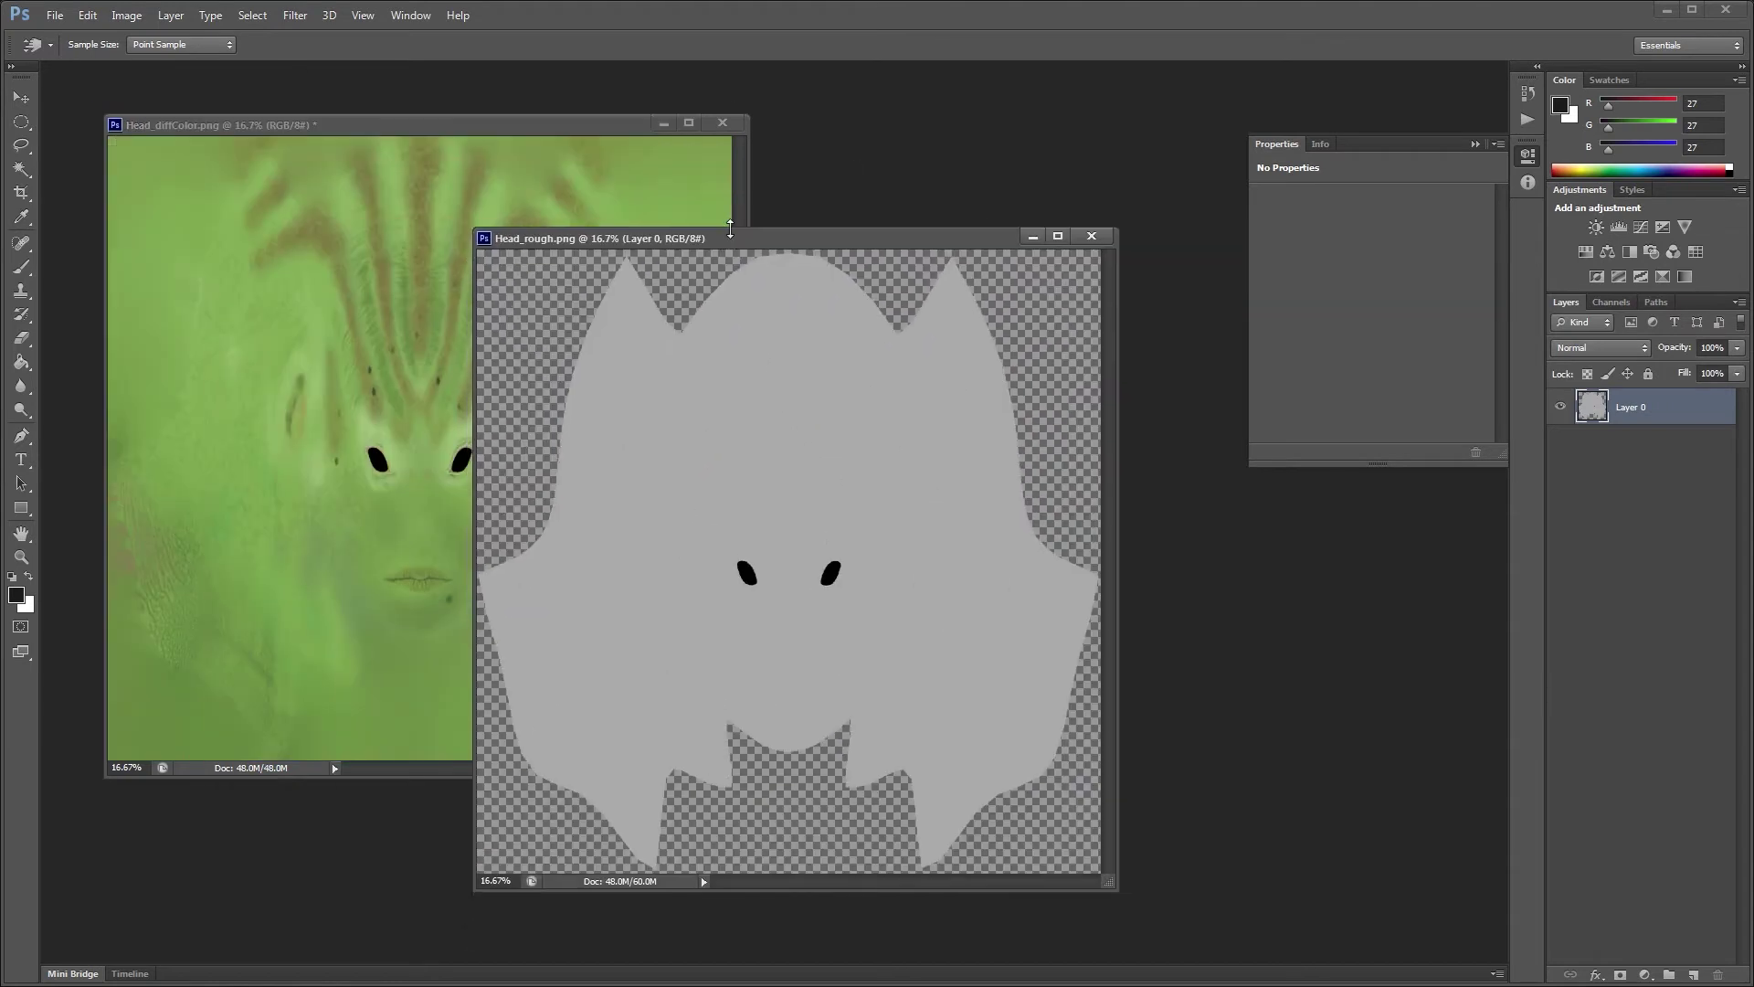
{"action": "key", "text": "ctrl+i"}
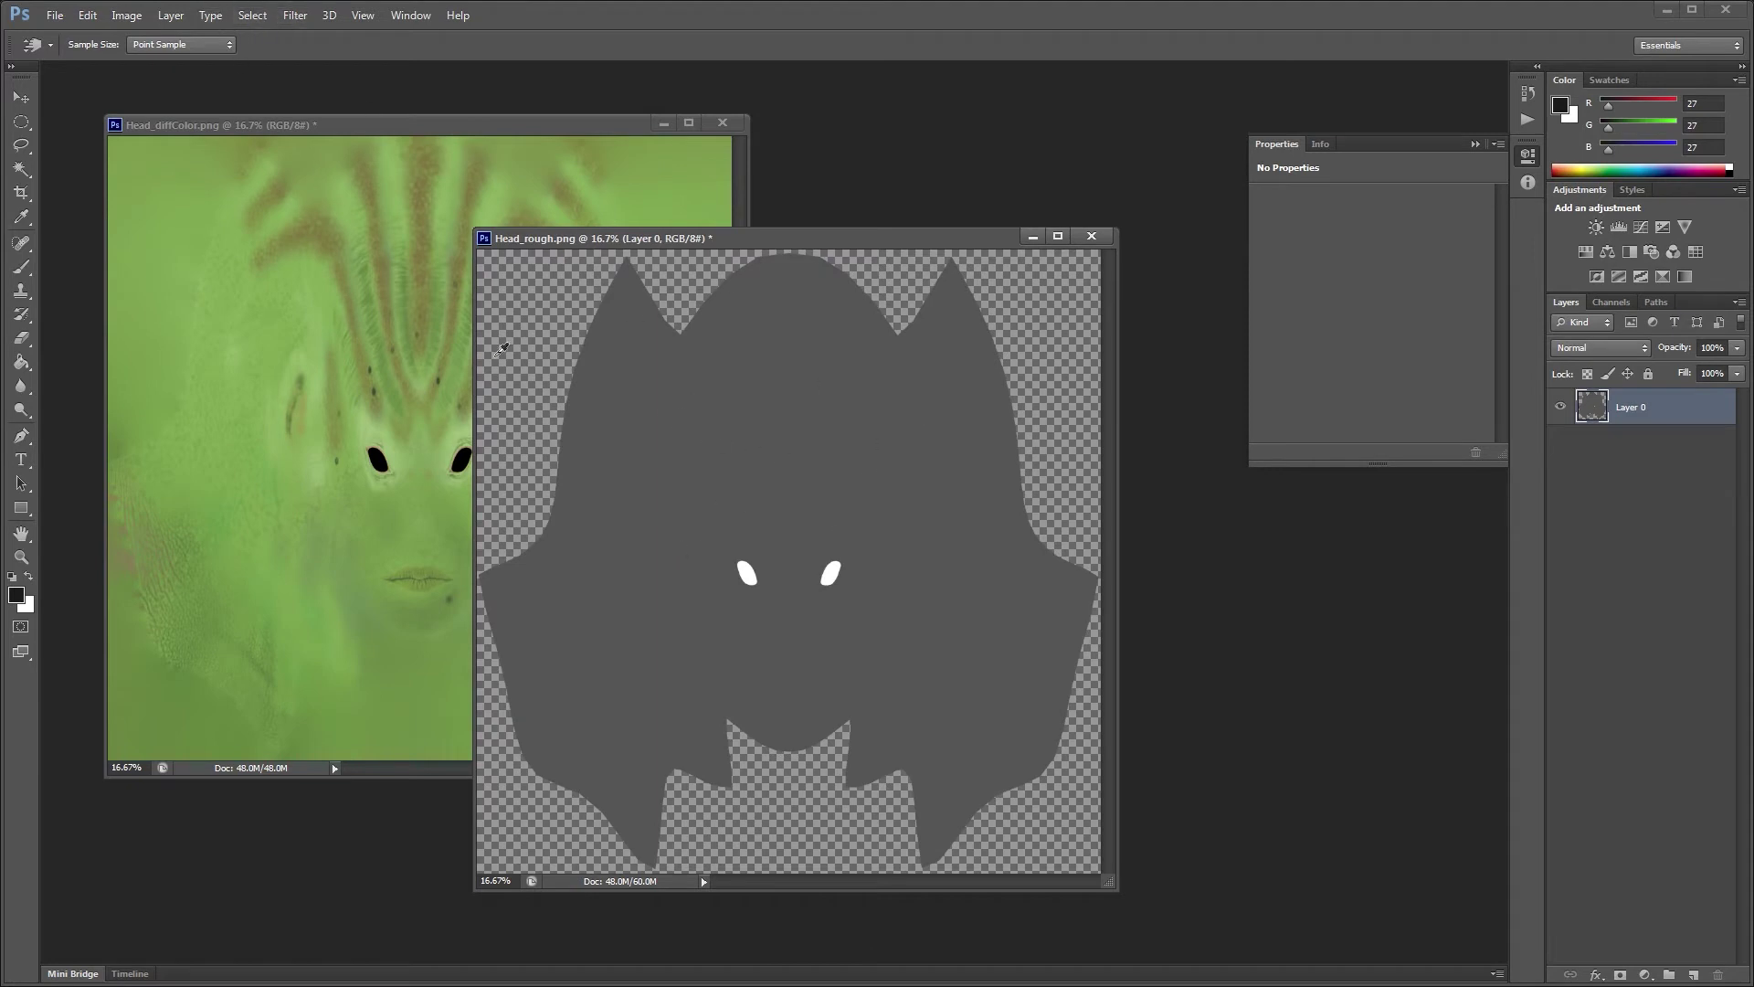
{"action": "left_click", "coordinate": [295, 15]}
{"action": "left_click", "coordinate": [311, 33]}
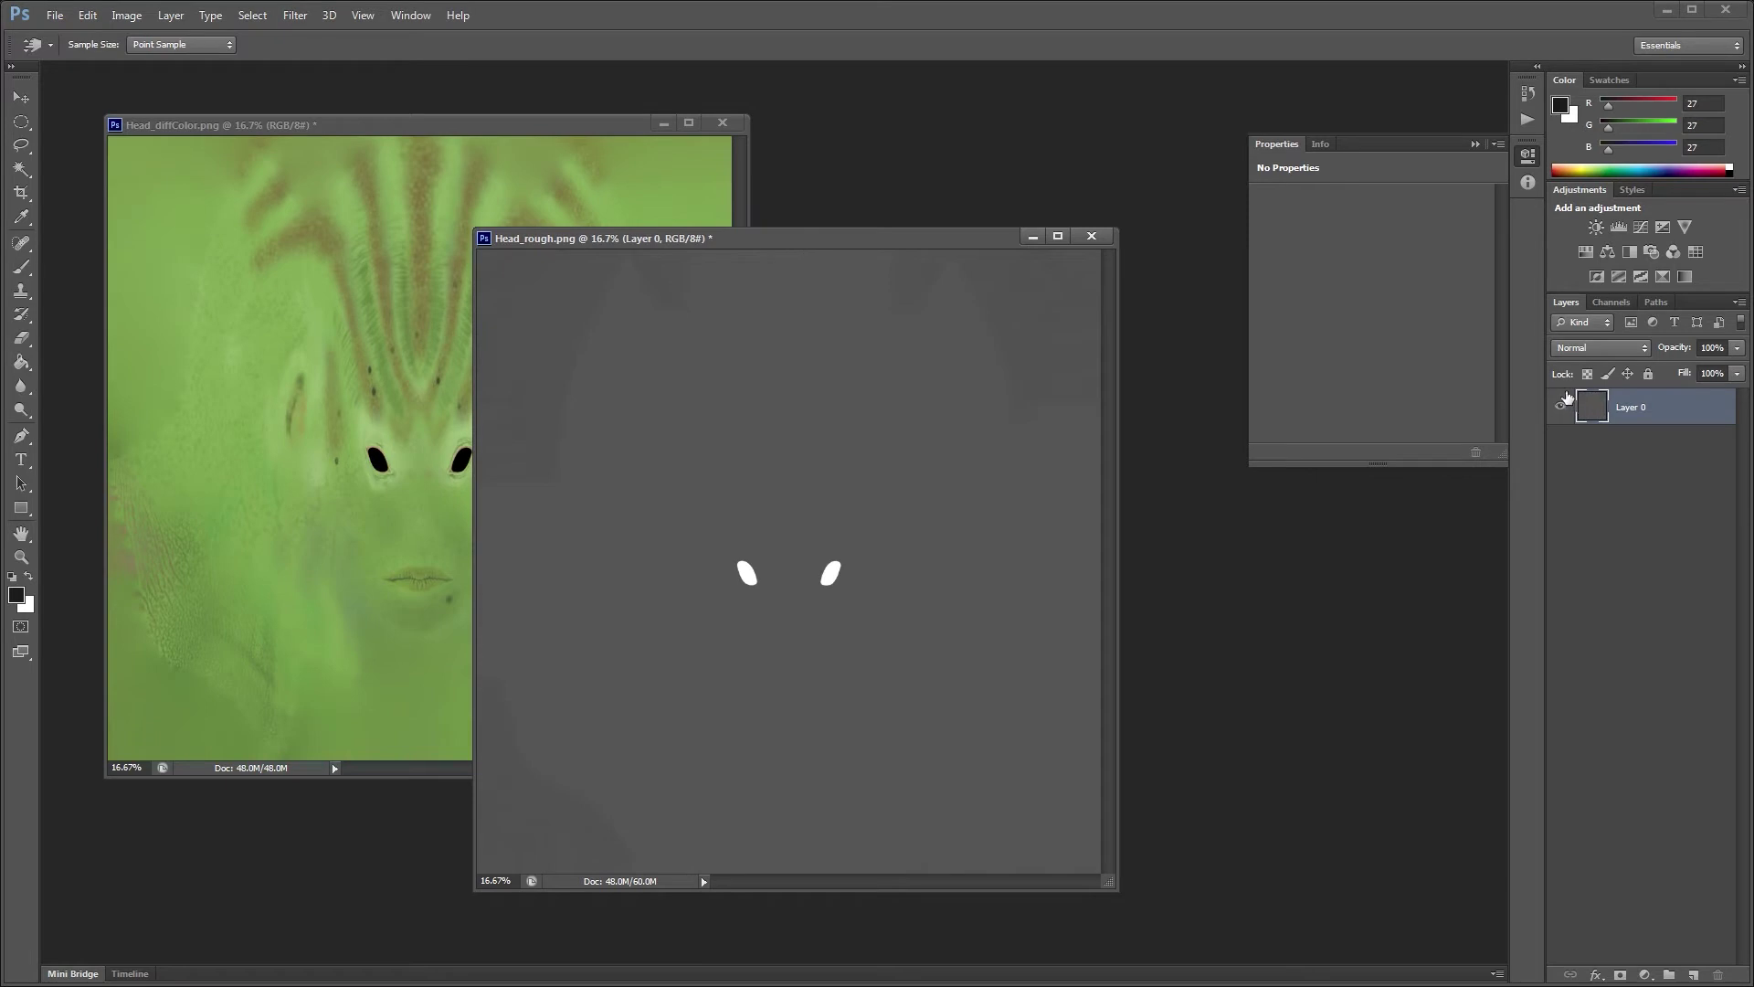
Compare the Red, Green and Blue channels of Head_diffColor.png individually
{"action": "left_click", "coordinate": [331, 125]}
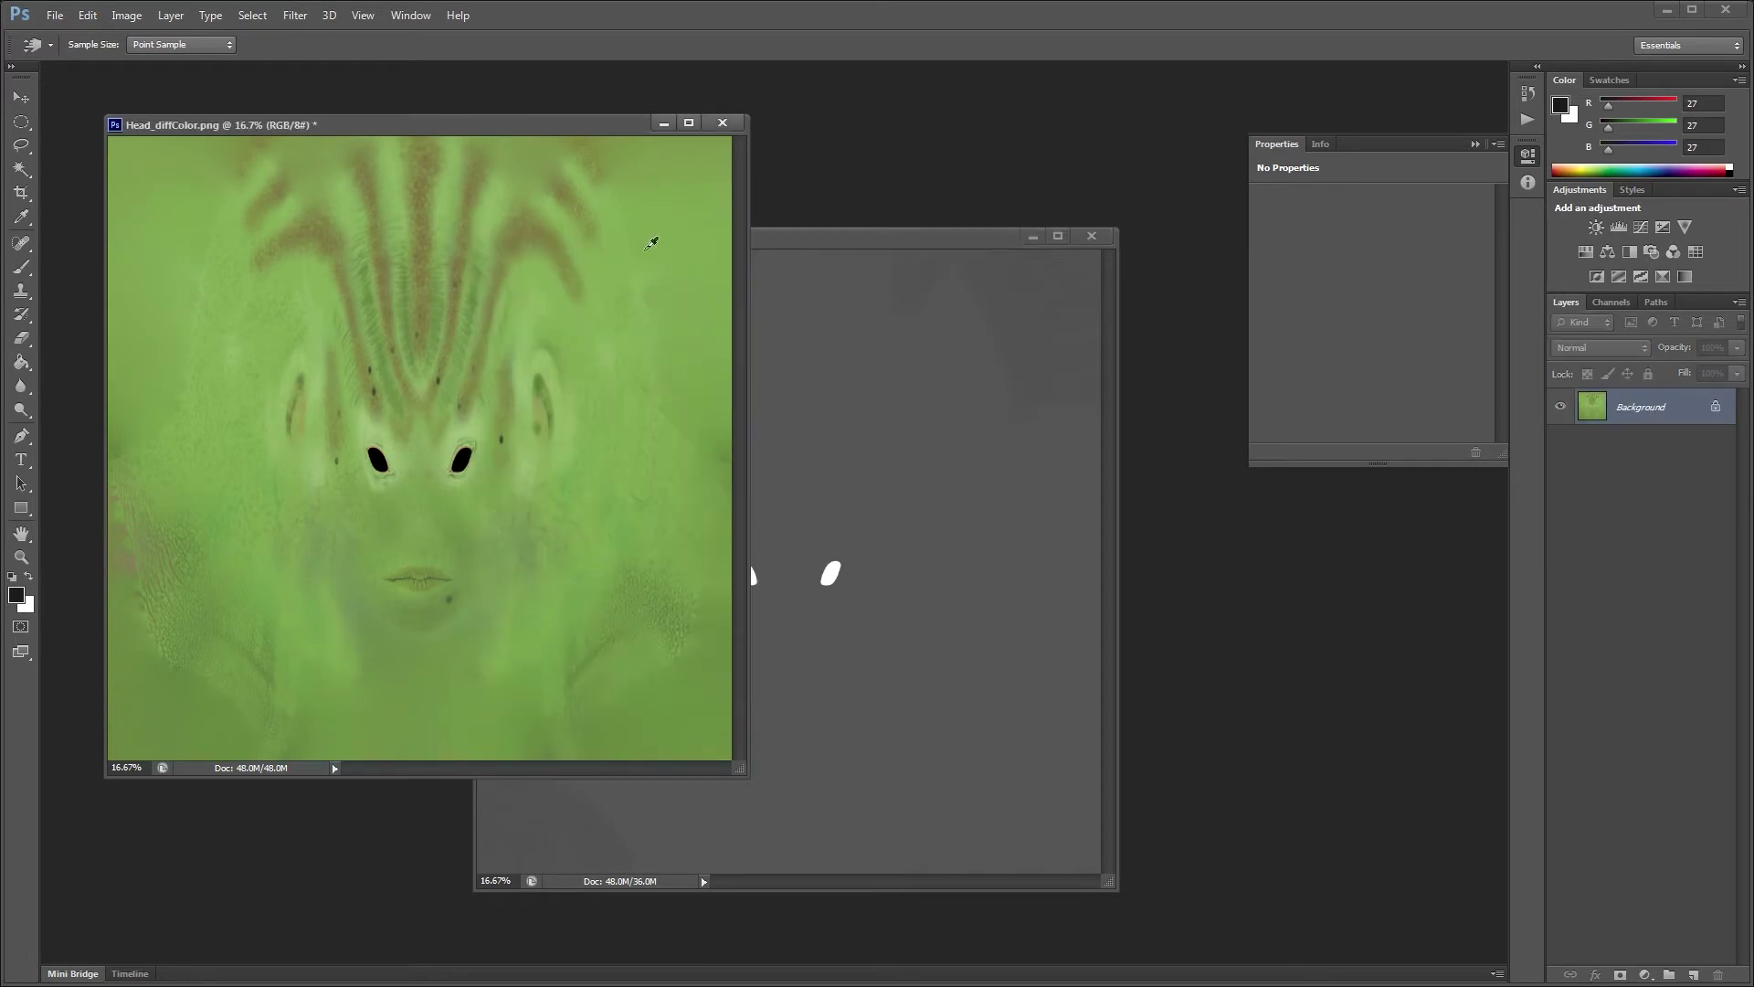
{"action": "left_click", "coordinate": [1606, 303]}
{"action": "left_click", "coordinate": [1626, 395]}
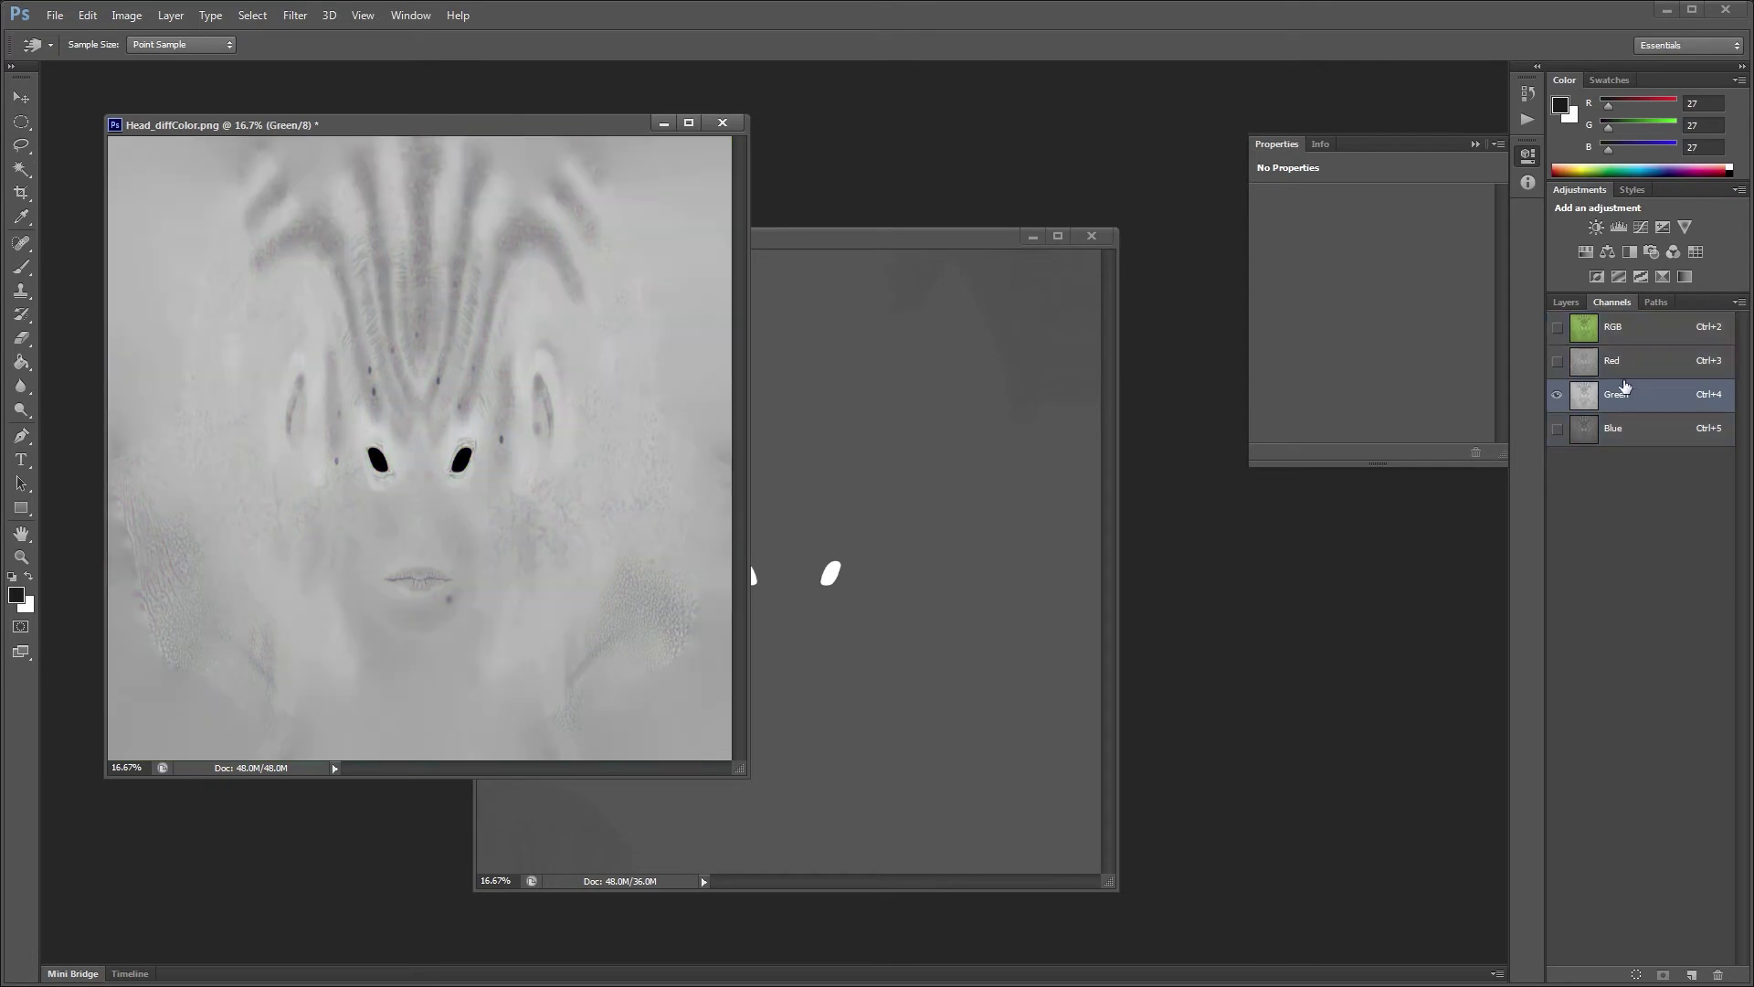
{"action": "left_click", "coordinate": [1622, 366]}
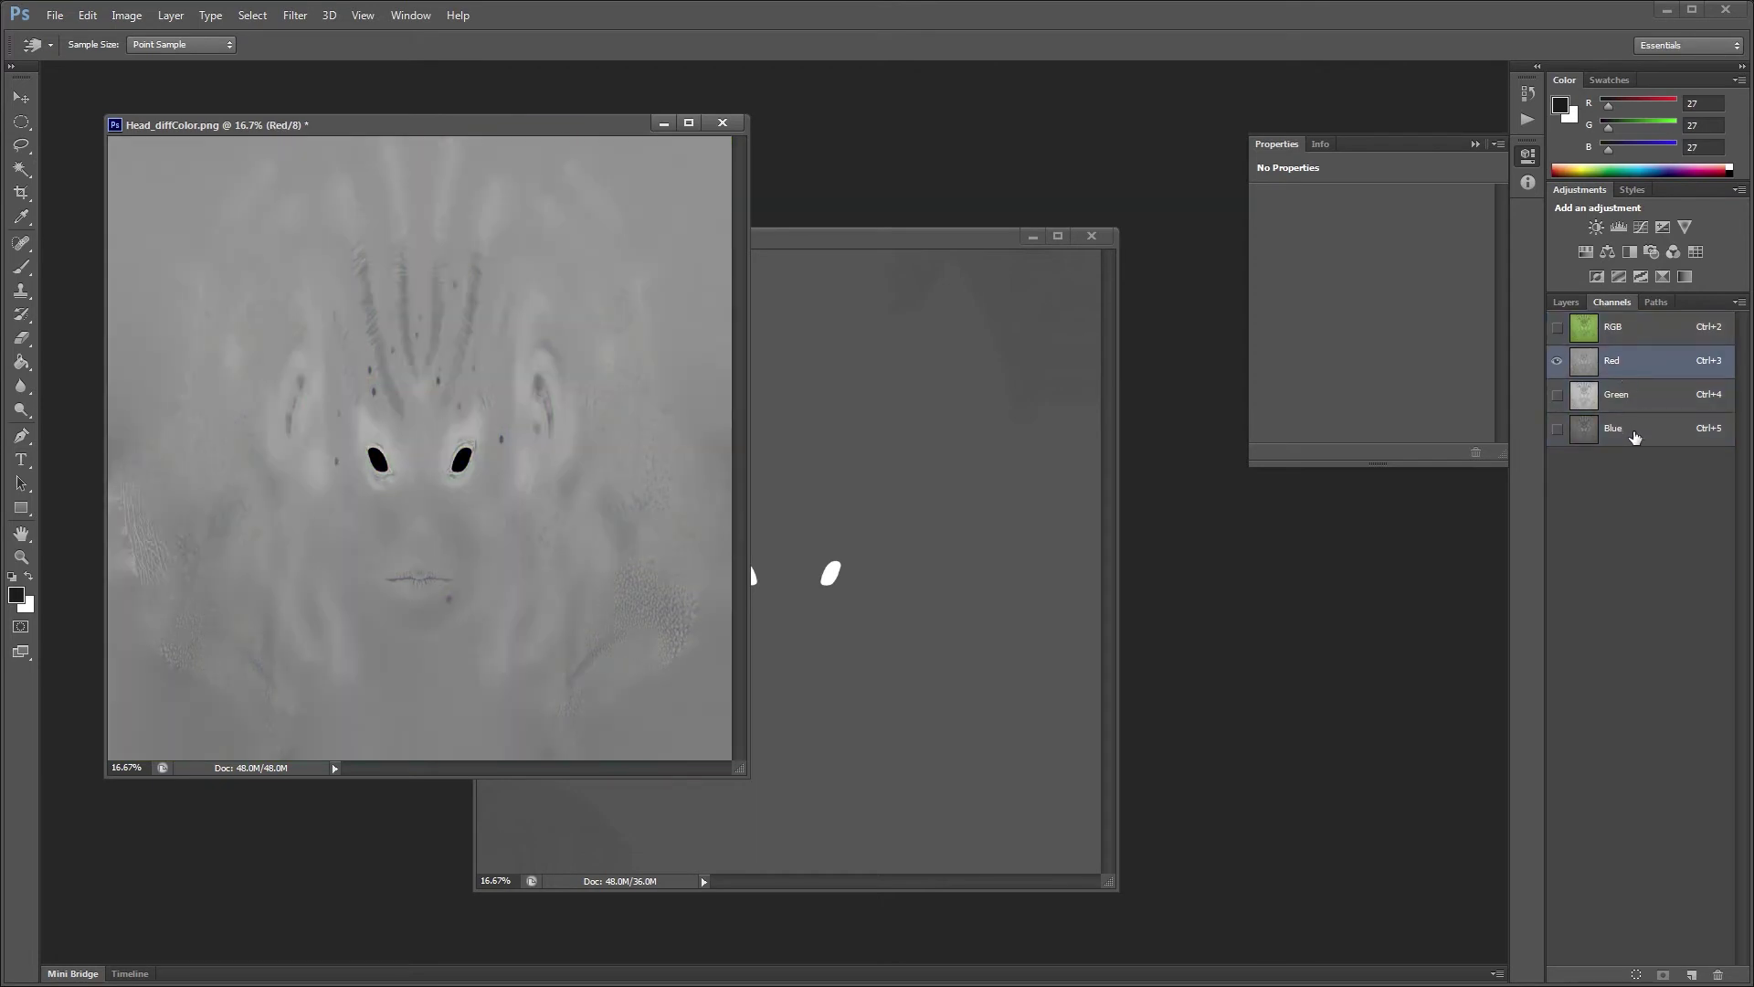
{"action": "left_click", "coordinate": [1634, 436]}
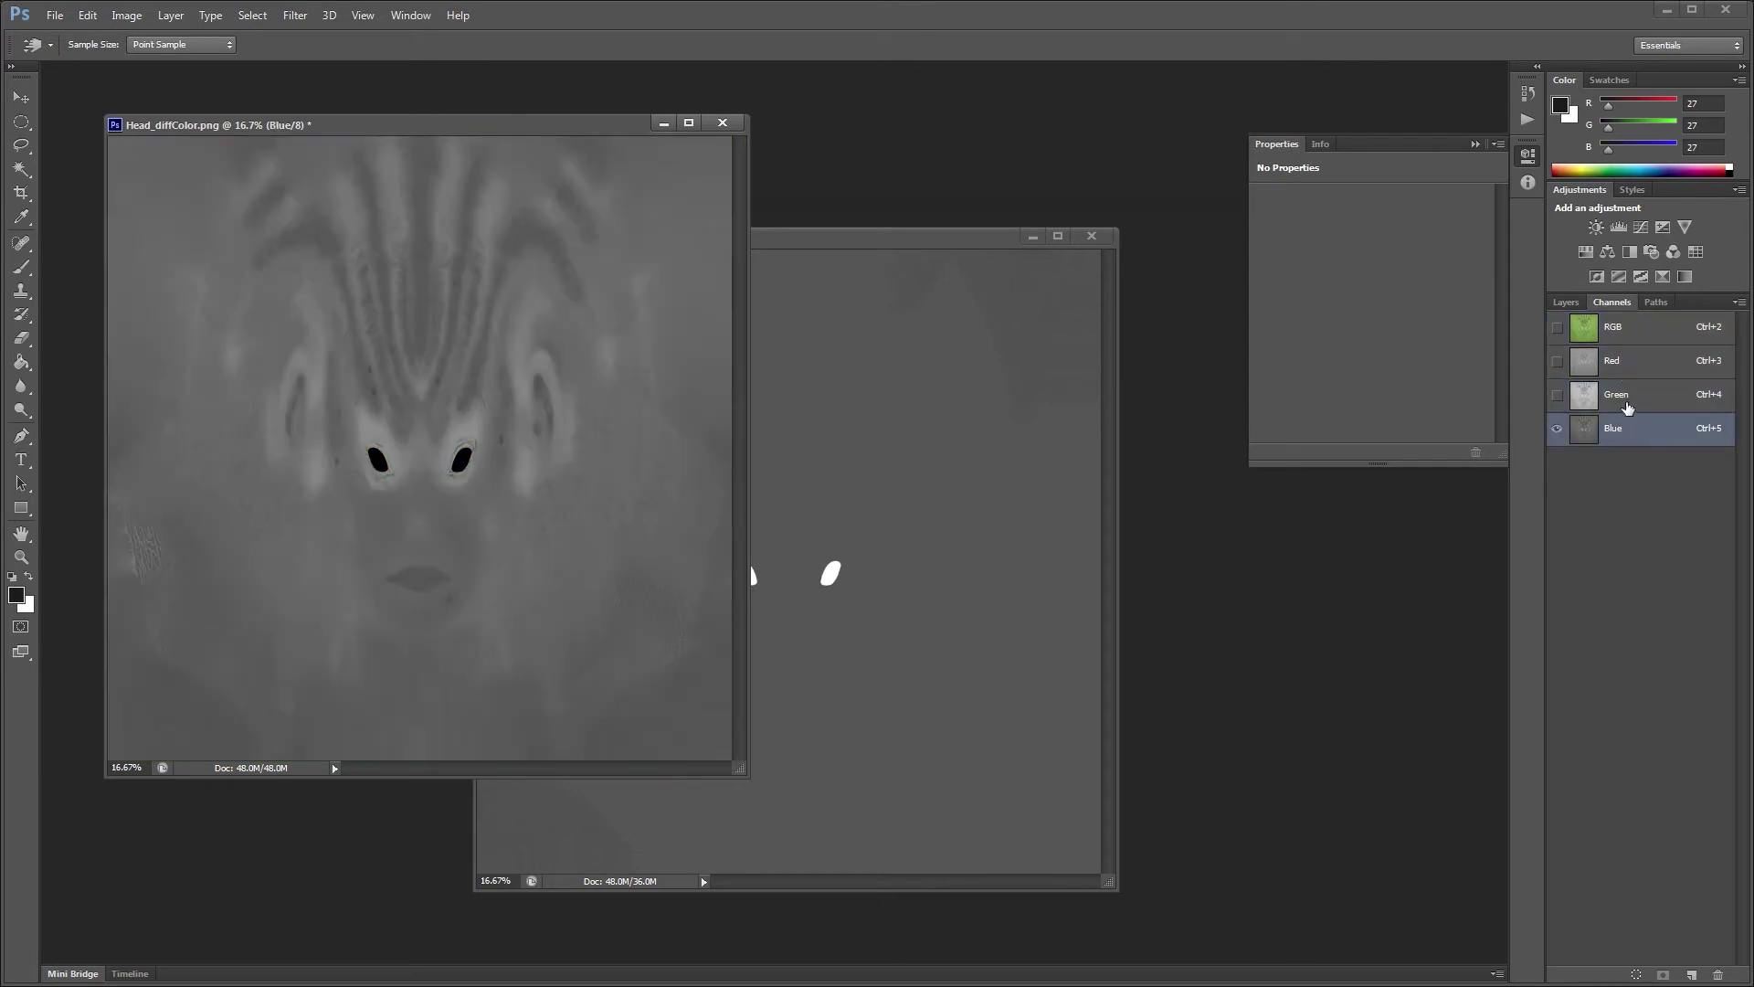
{"action": "left_click", "coordinate": [1627, 407]}
{"action": "left_click", "coordinate": [1632, 376]}
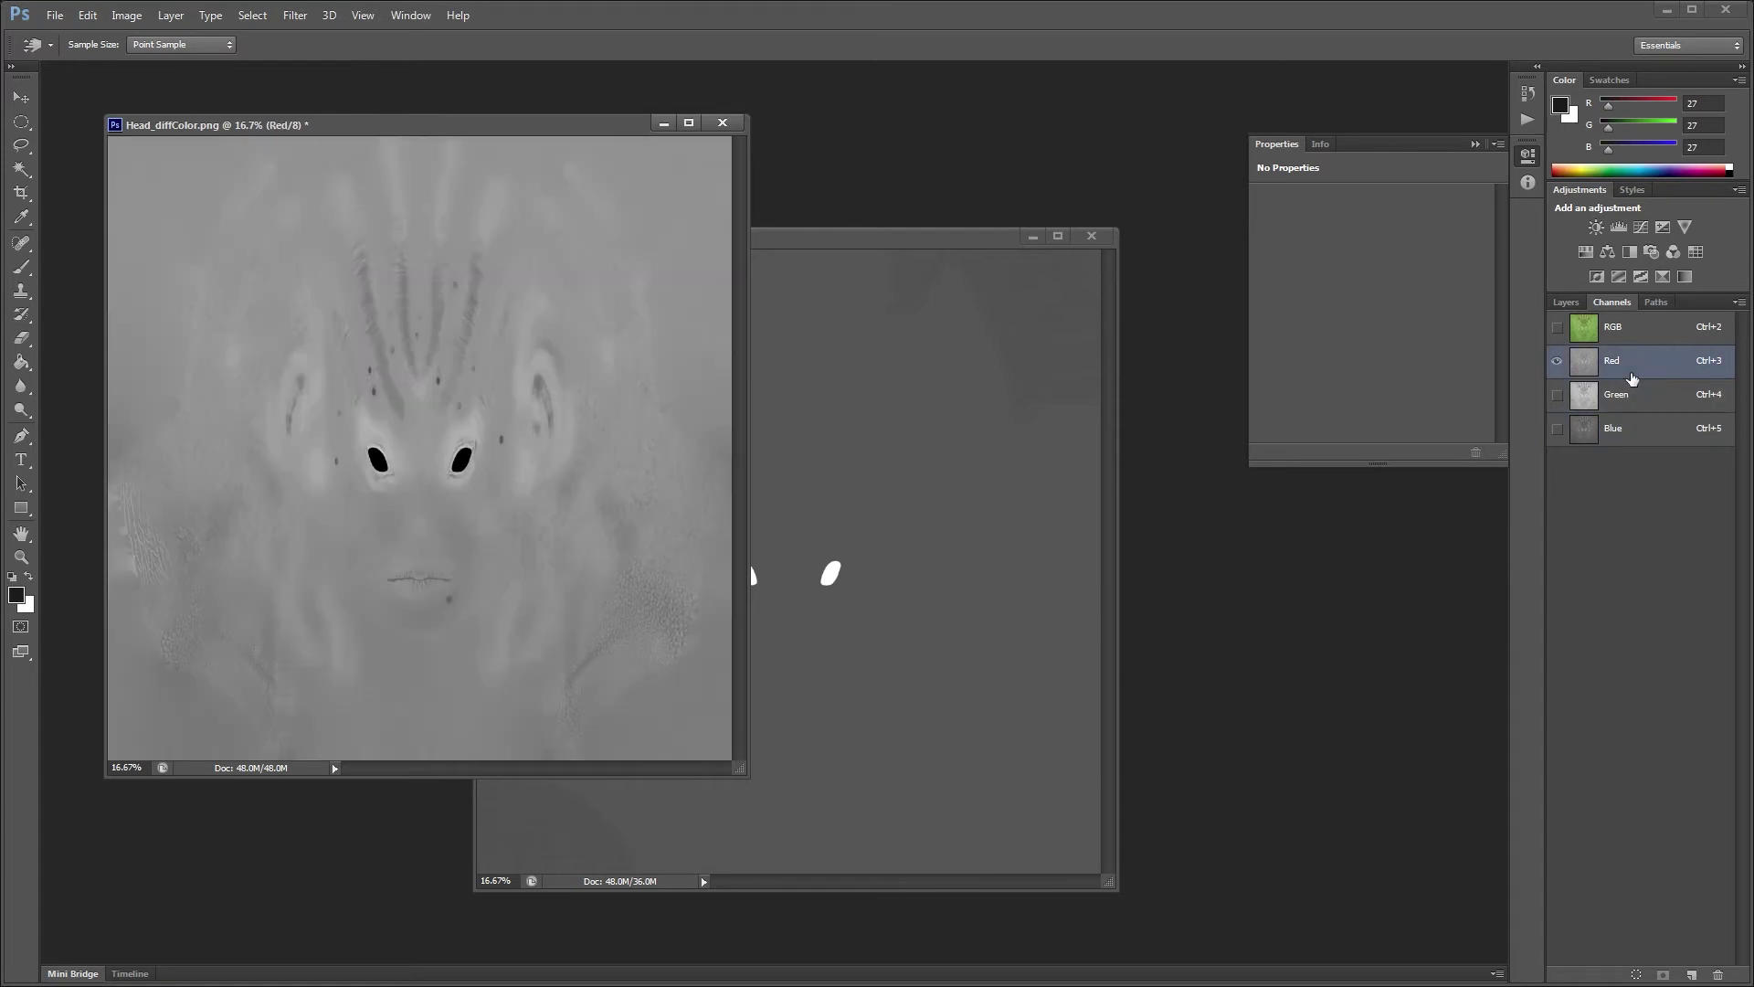
Copy the Blue channel of Head_diffColor.png into Head_rough.png as a new layer and invert that layer
{"action": "left_click", "coordinate": [1635, 431]}
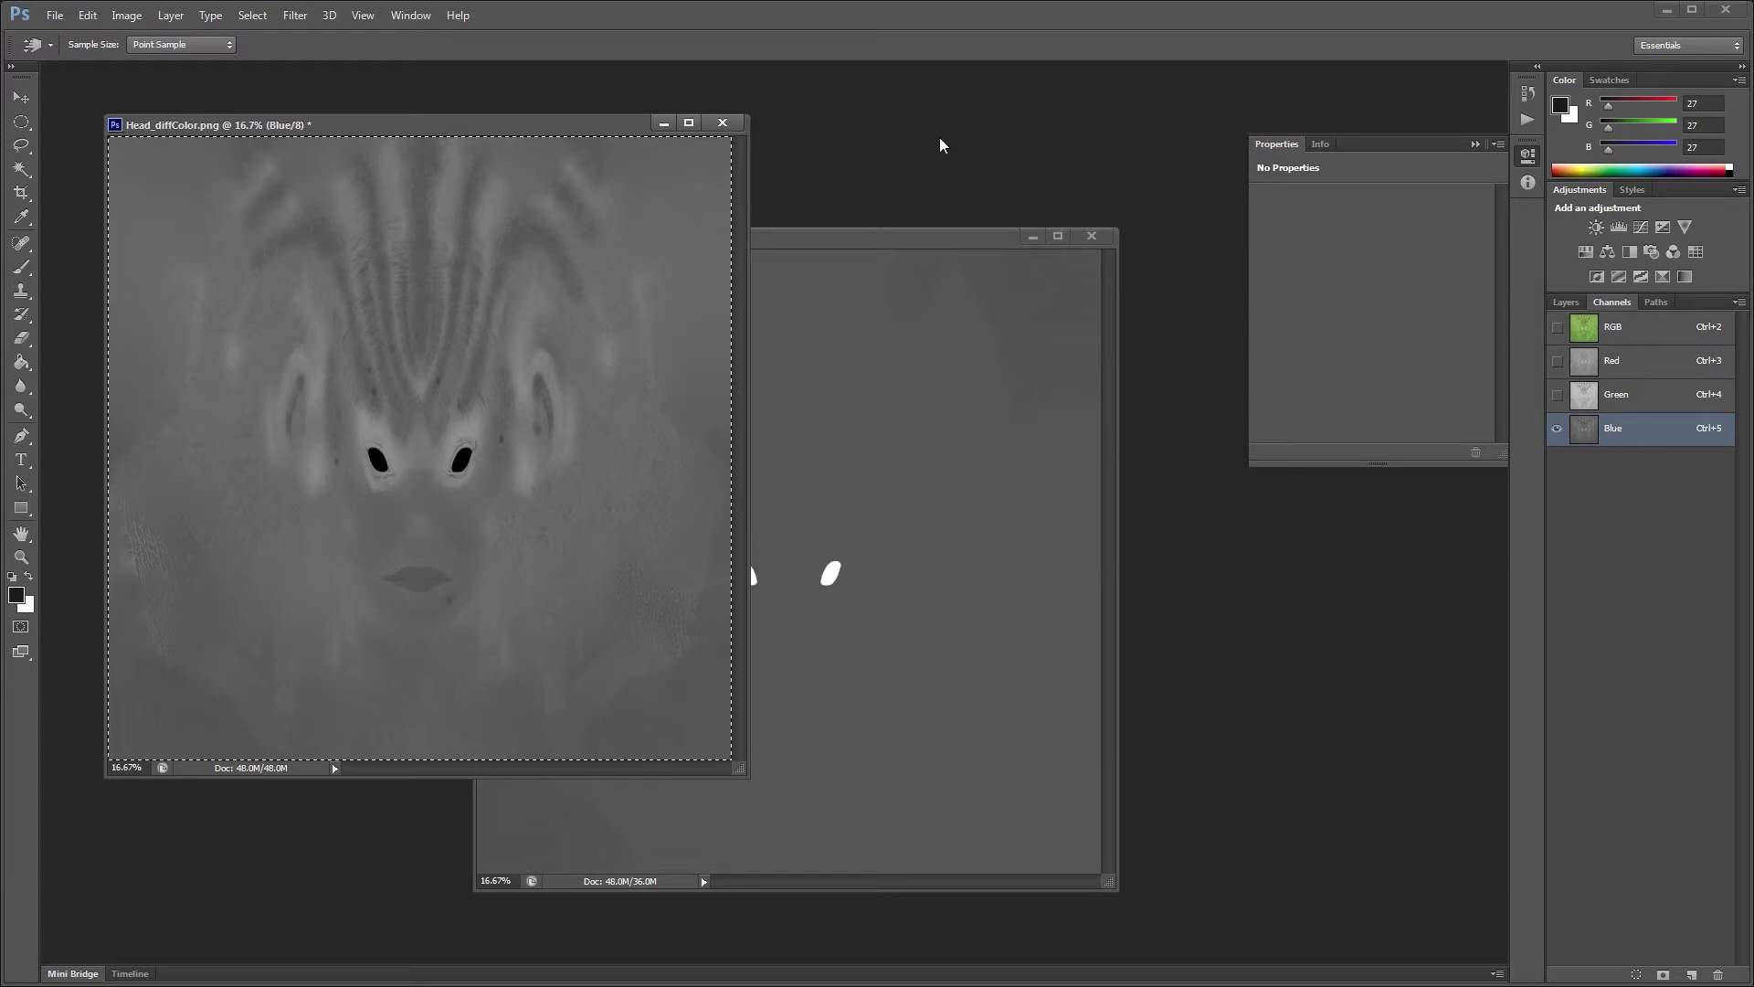
{"action": "left_click_drag", "start_coordinate": [862, 245], "coordinate": [868, 198]}
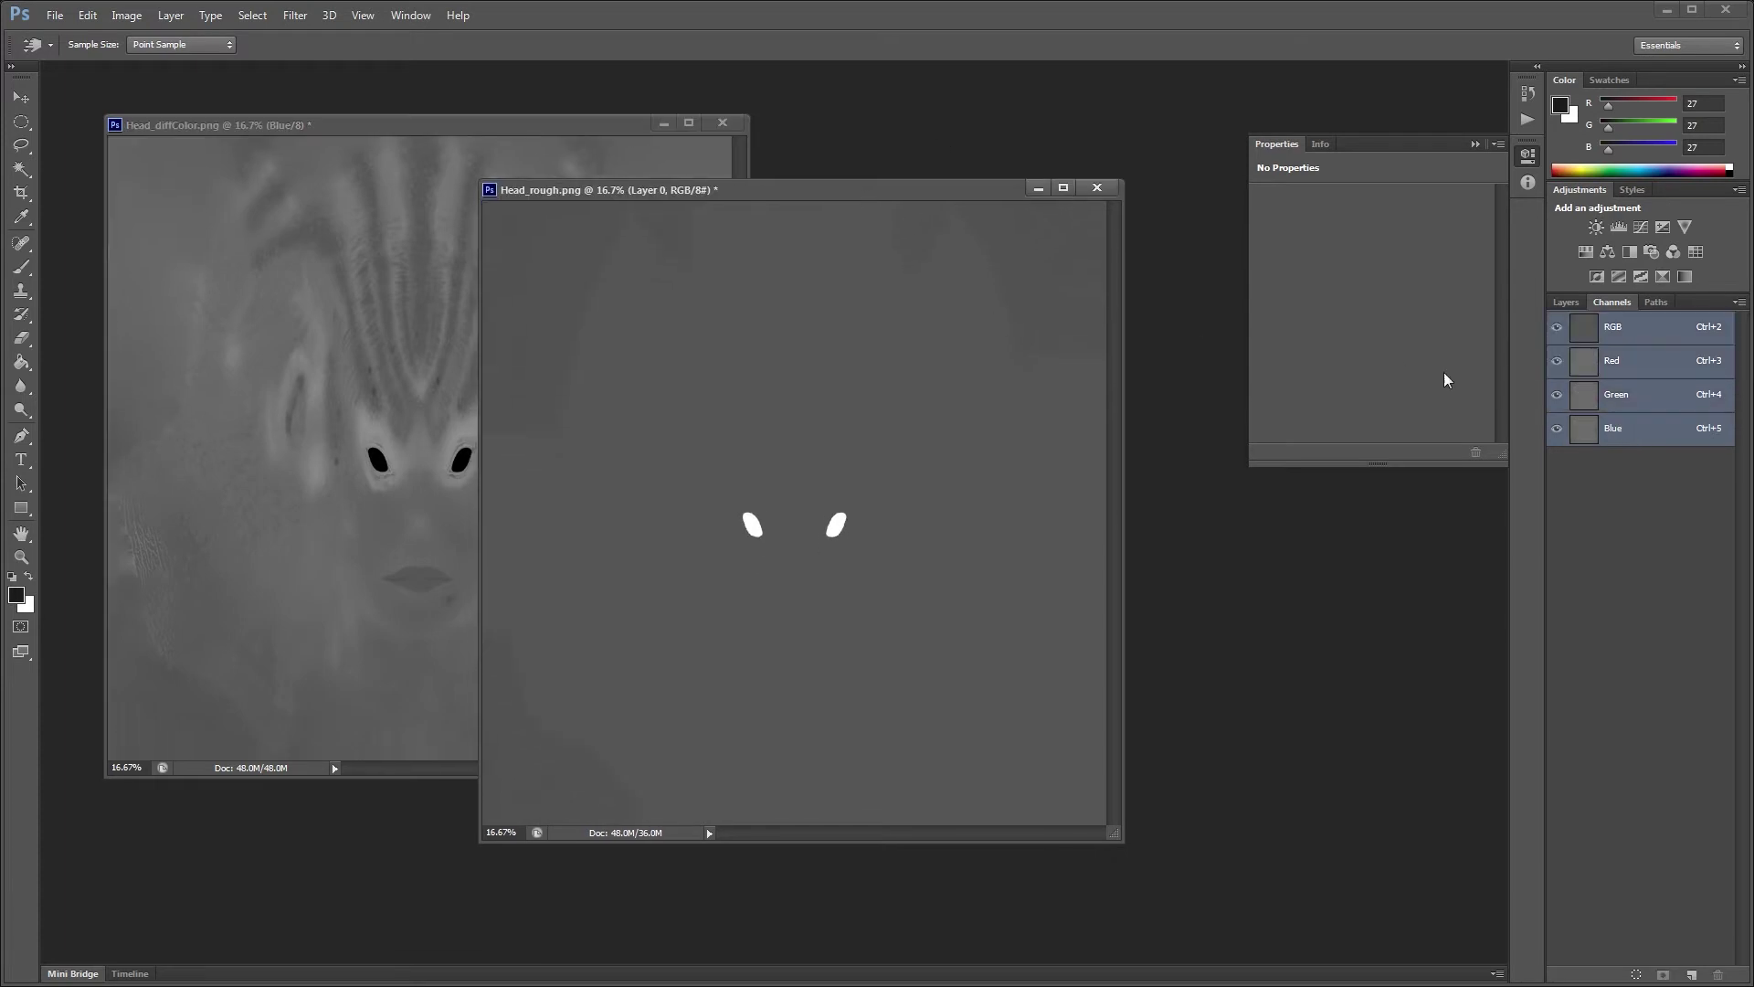
{"action": "left_click", "coordinate": [1566, 301]}
{"action": "key", "text": "ctrl+v"}
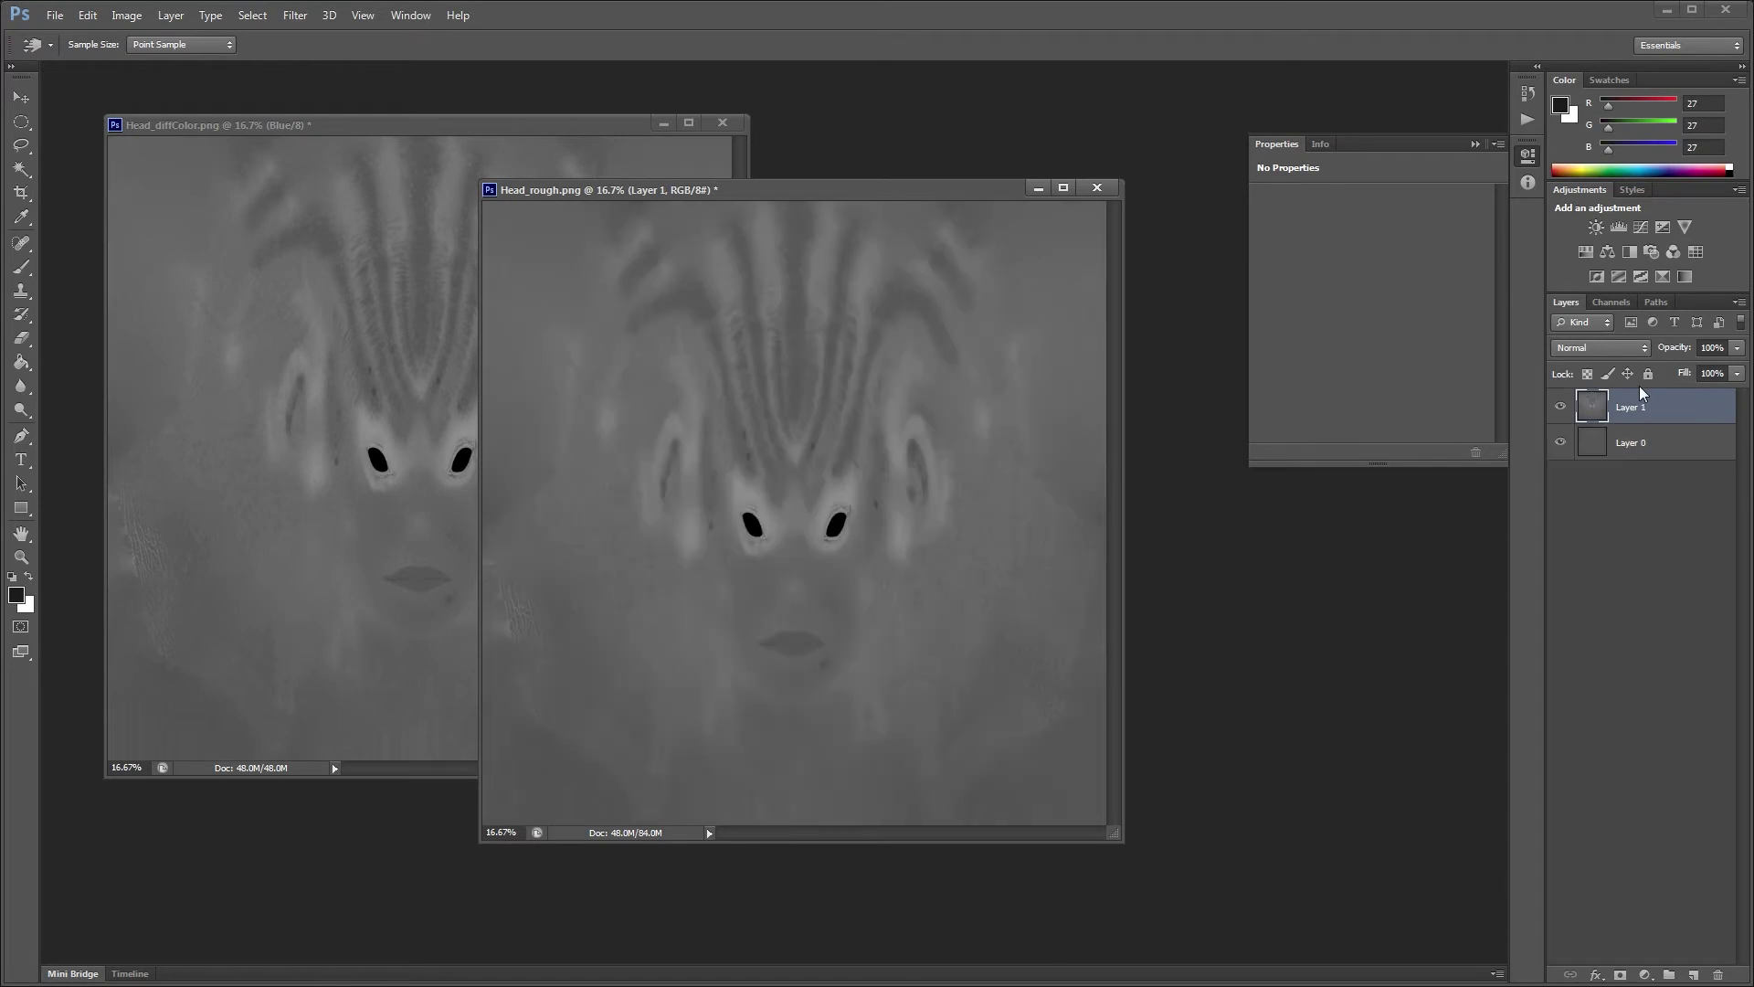
{"action": "key", "text": "ctrl+i"}
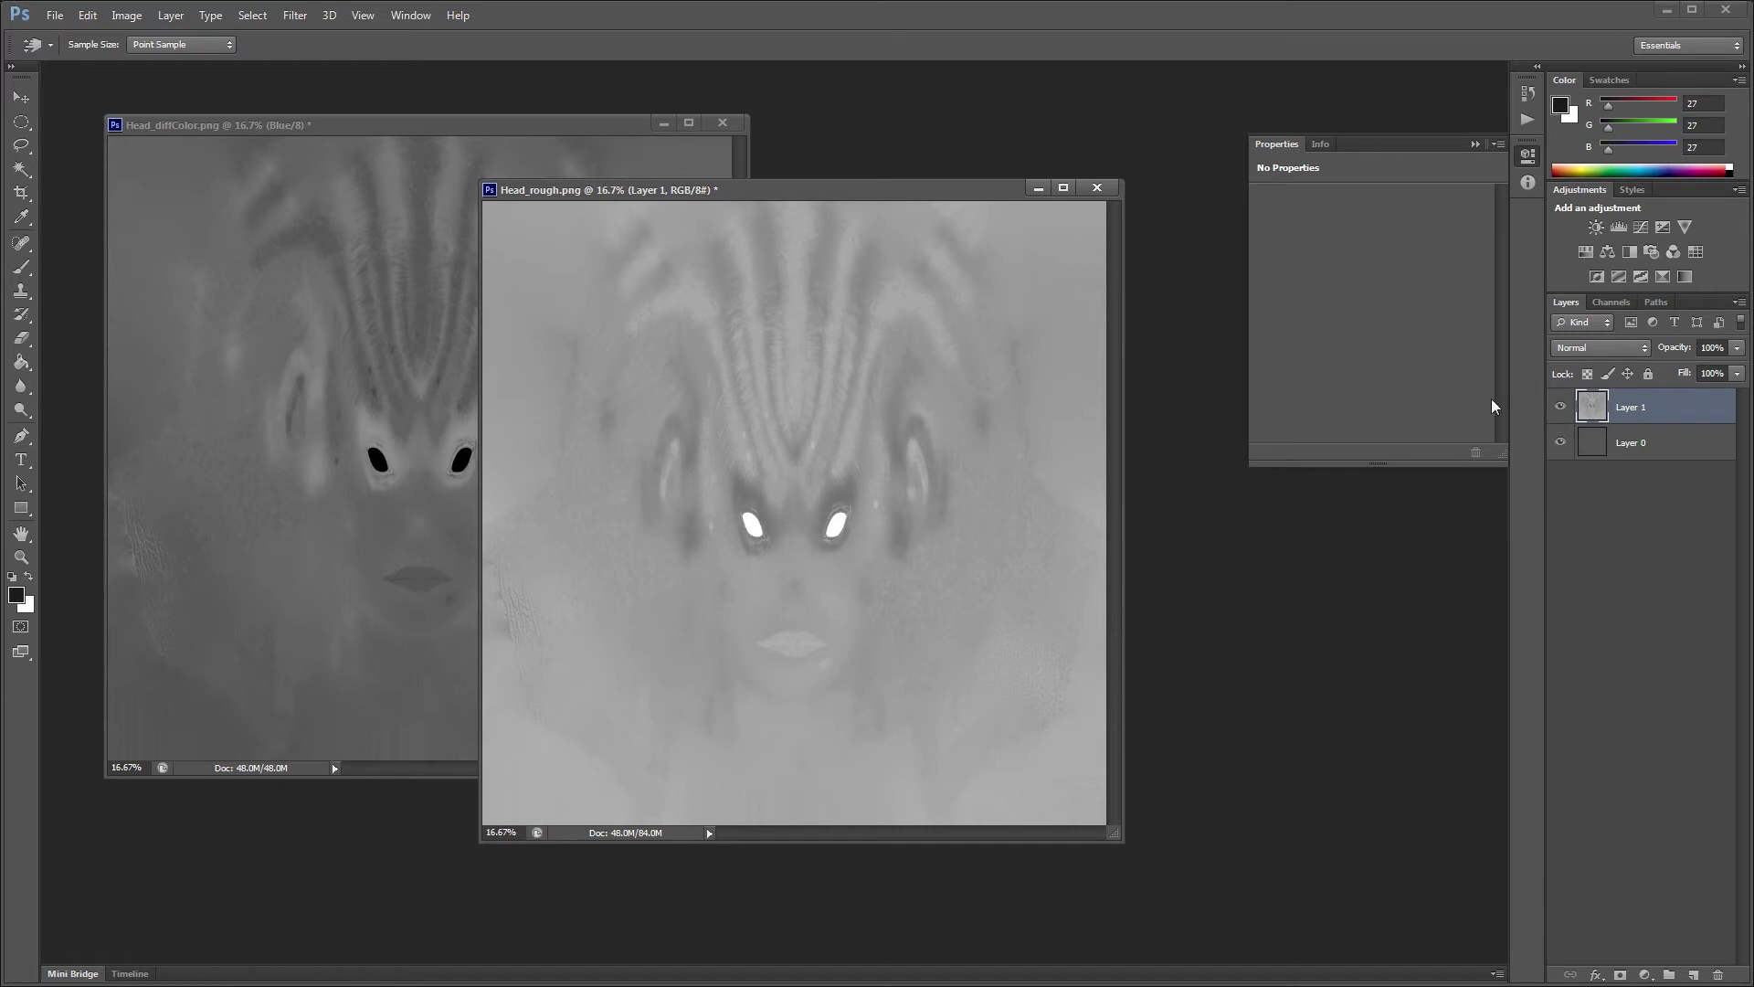
Add a Curves adjustment layer above the pasted layer and raise the upper part of the curve to brighten the texture
{"action": "left_click", "coordinate": [1641, 227]}
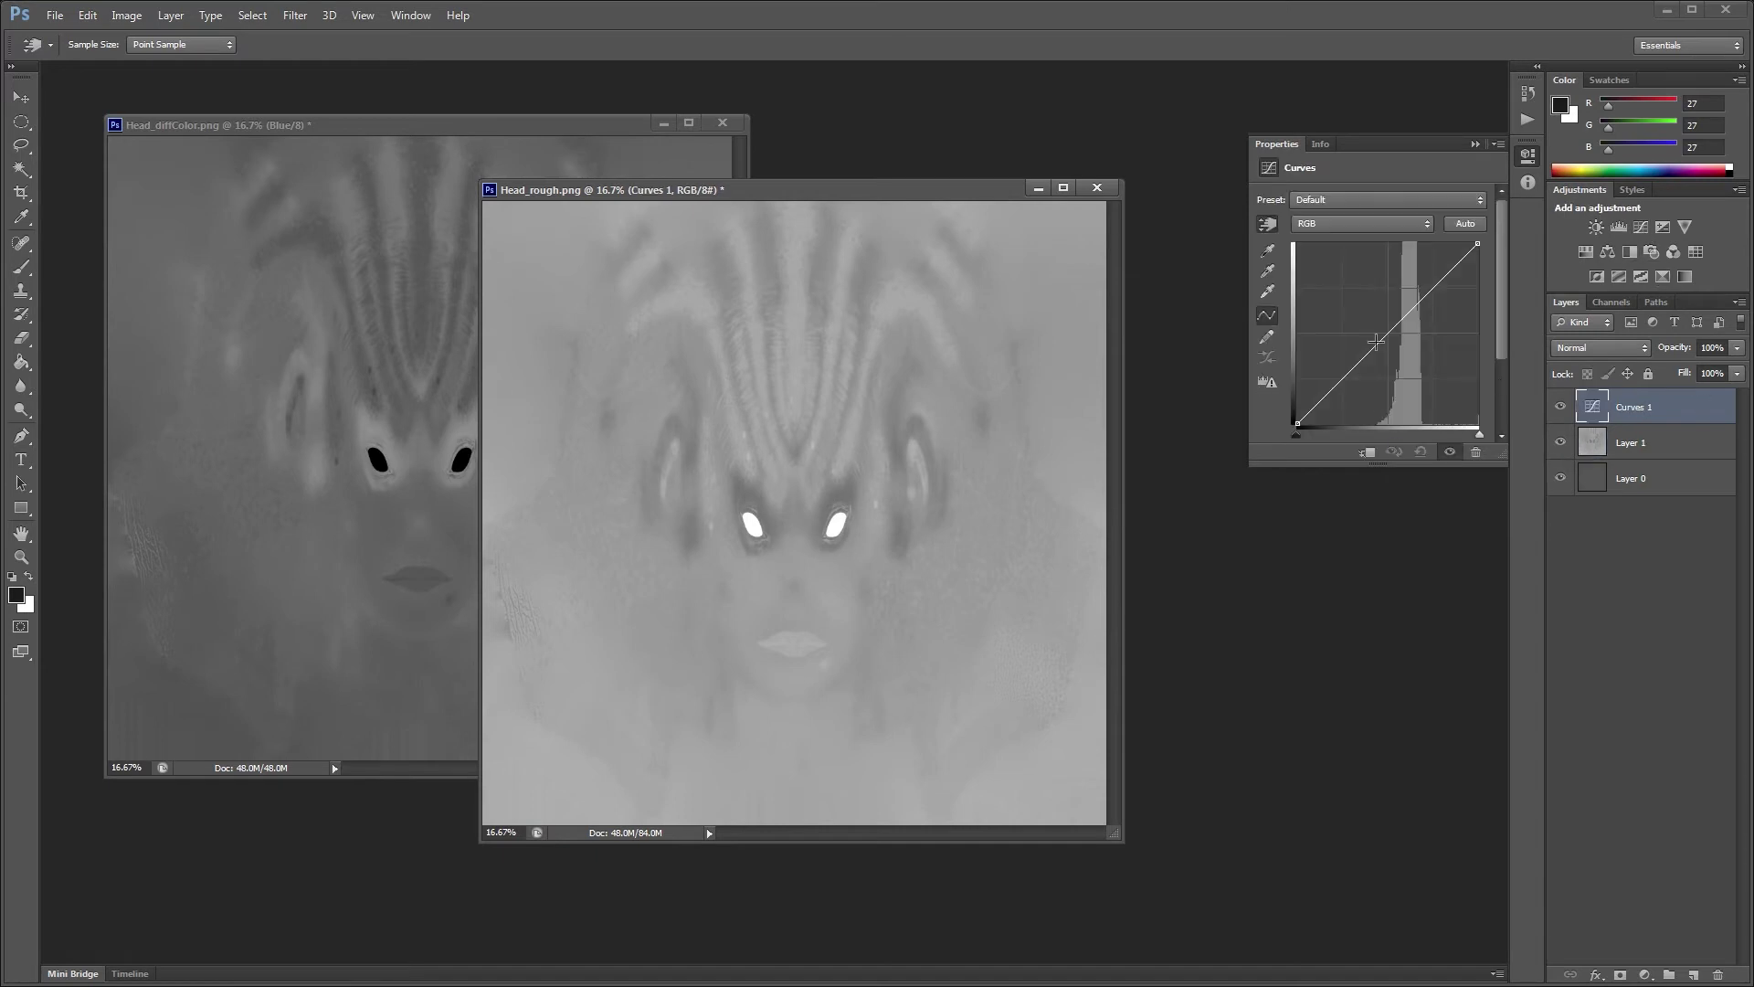
{"action": "left_click_drag", "start_coordinate": [1423, 295], "coordinate": [1426, 261]}
{"action": "left_click", "coordinate": [1395, 295]}
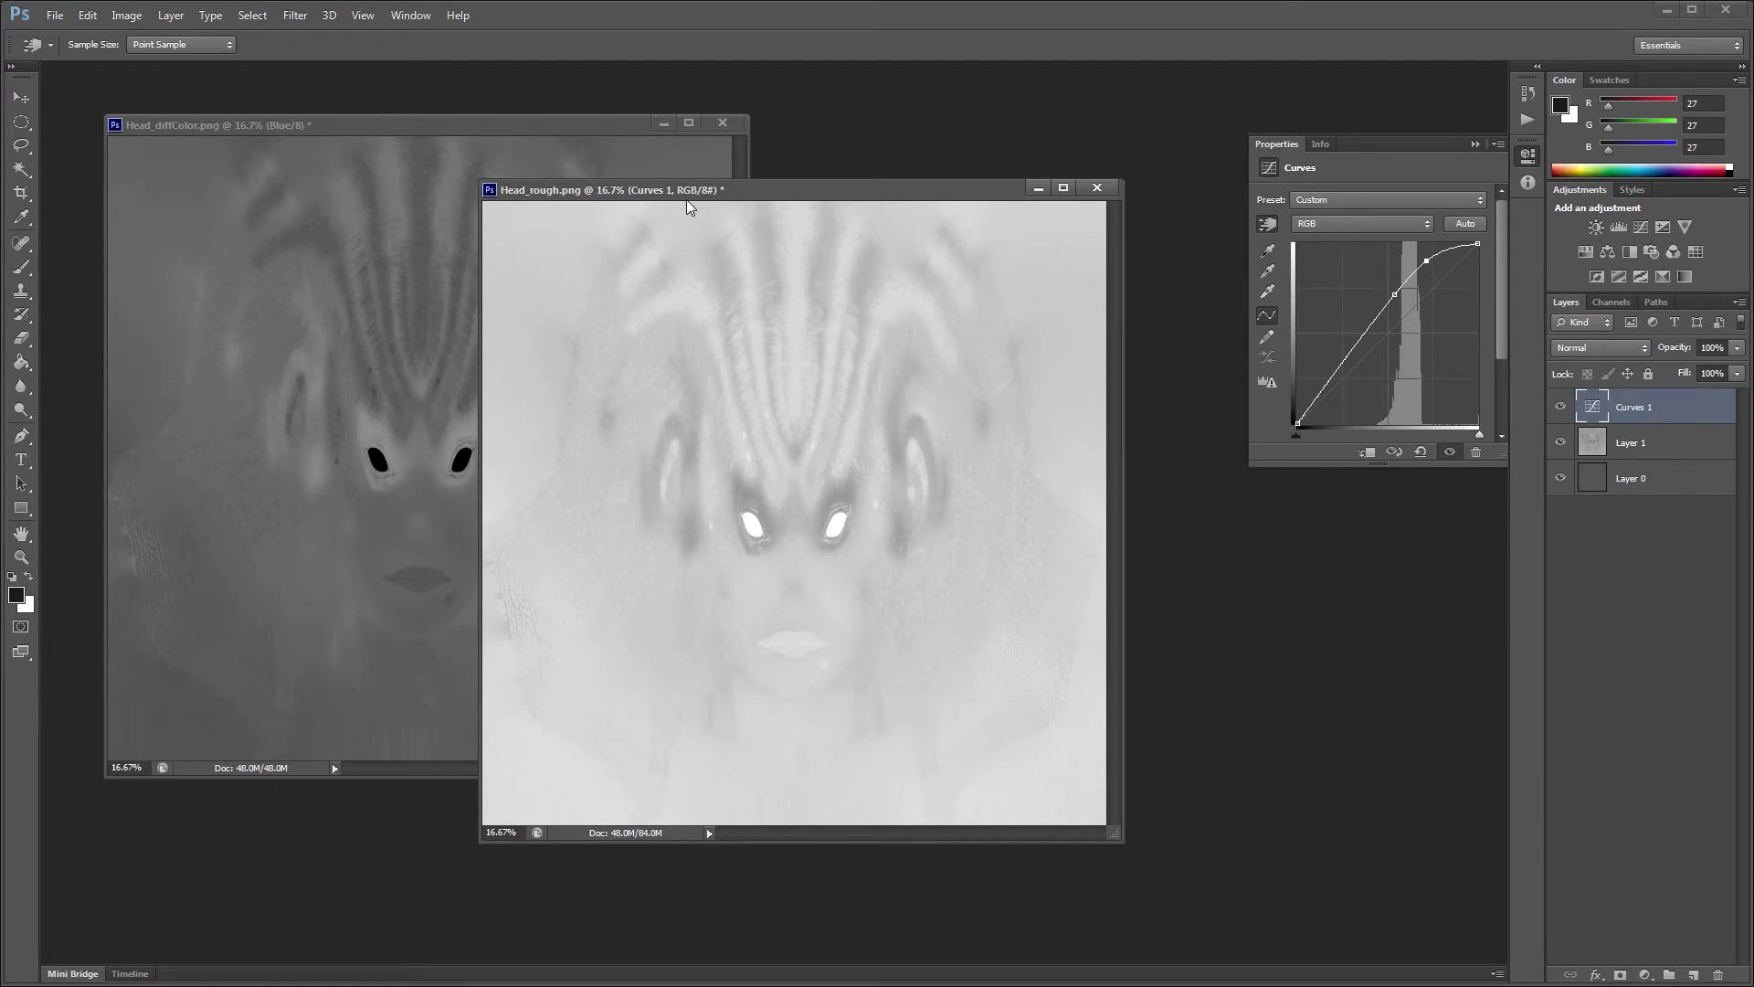
Save the image as Head_smoothness.png in the BakedTextures folder, in PNG format with smallest compression and no interlacing
{"action": "left_click", "coordinate": [805, 618]}
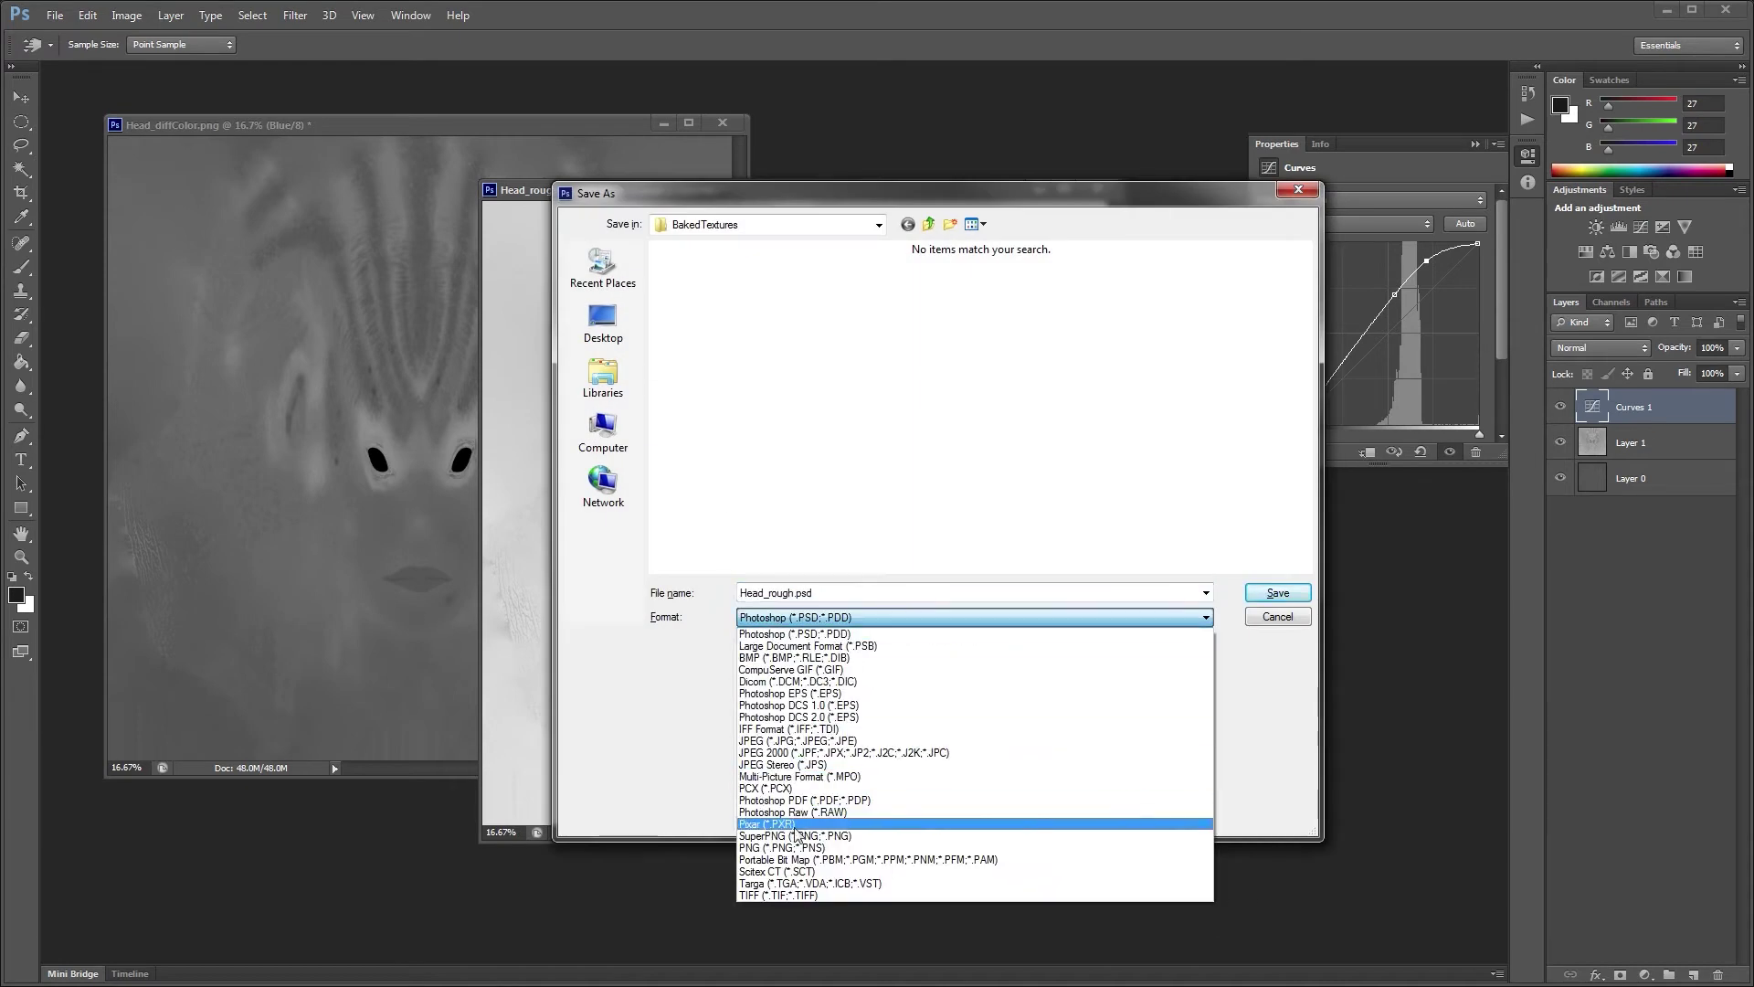
{"action": "left_click", "coordinate": [797, 848]}
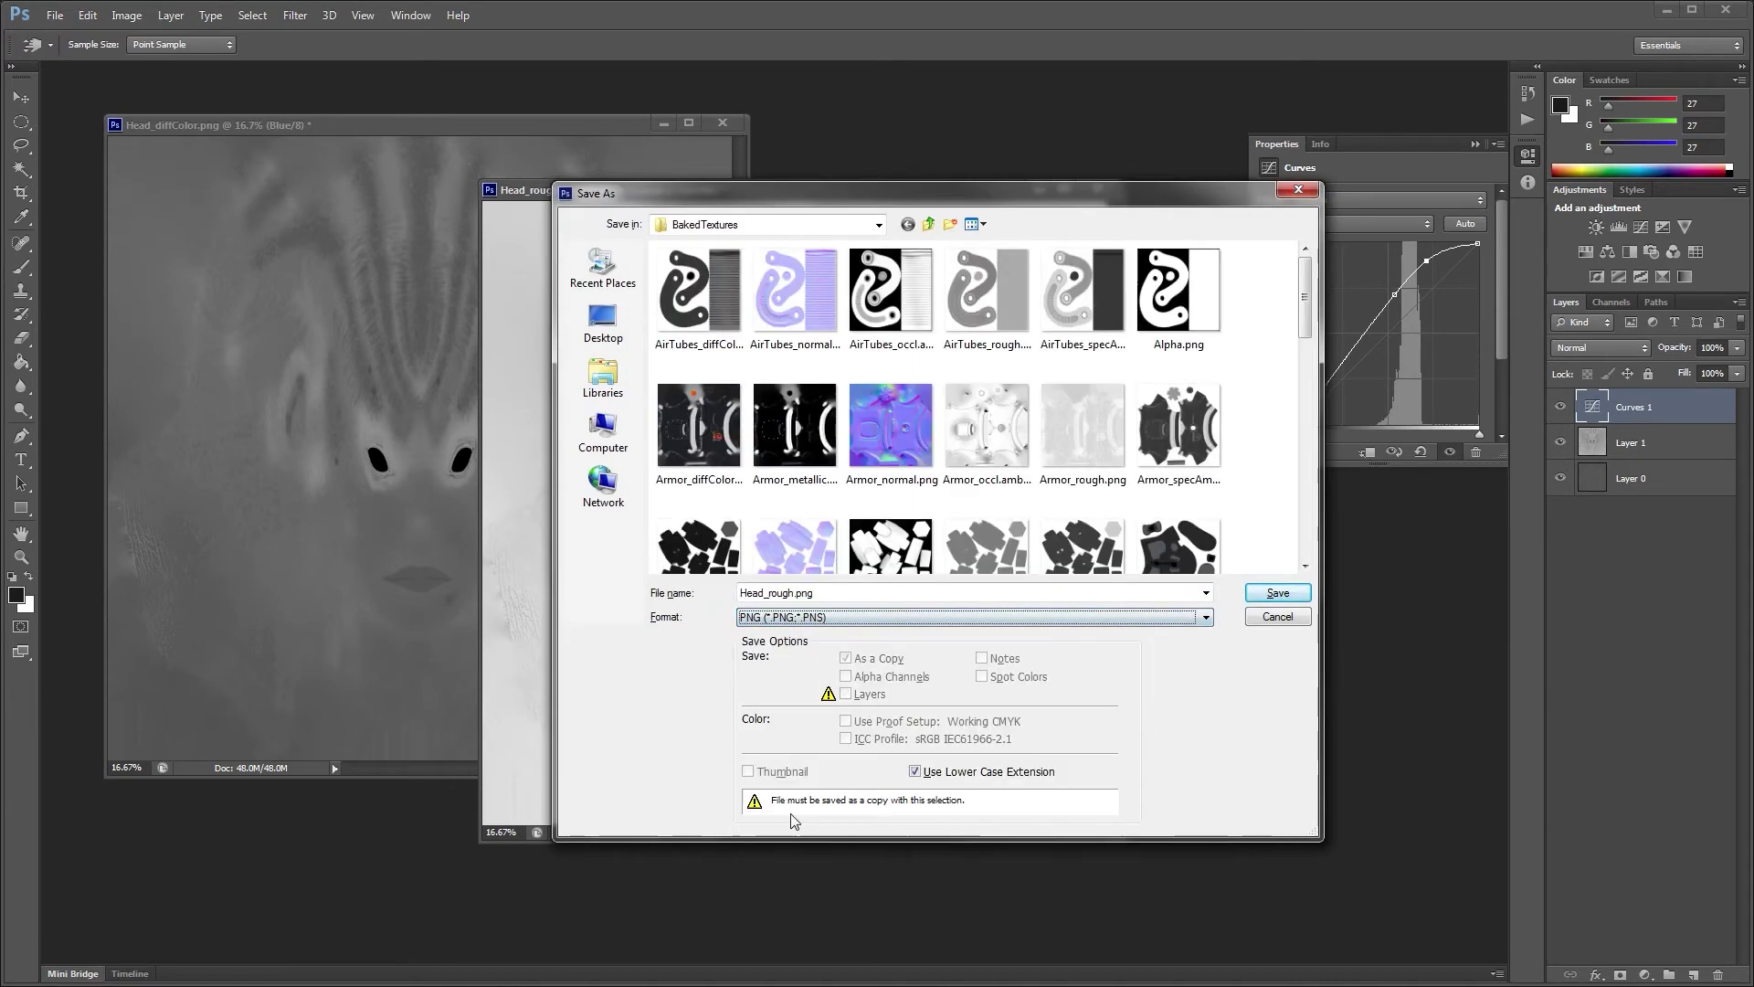
{"action": "left_click", "coordinate": [775, 592]}
{"action": "left_click", "coordinate": [773, 591]}
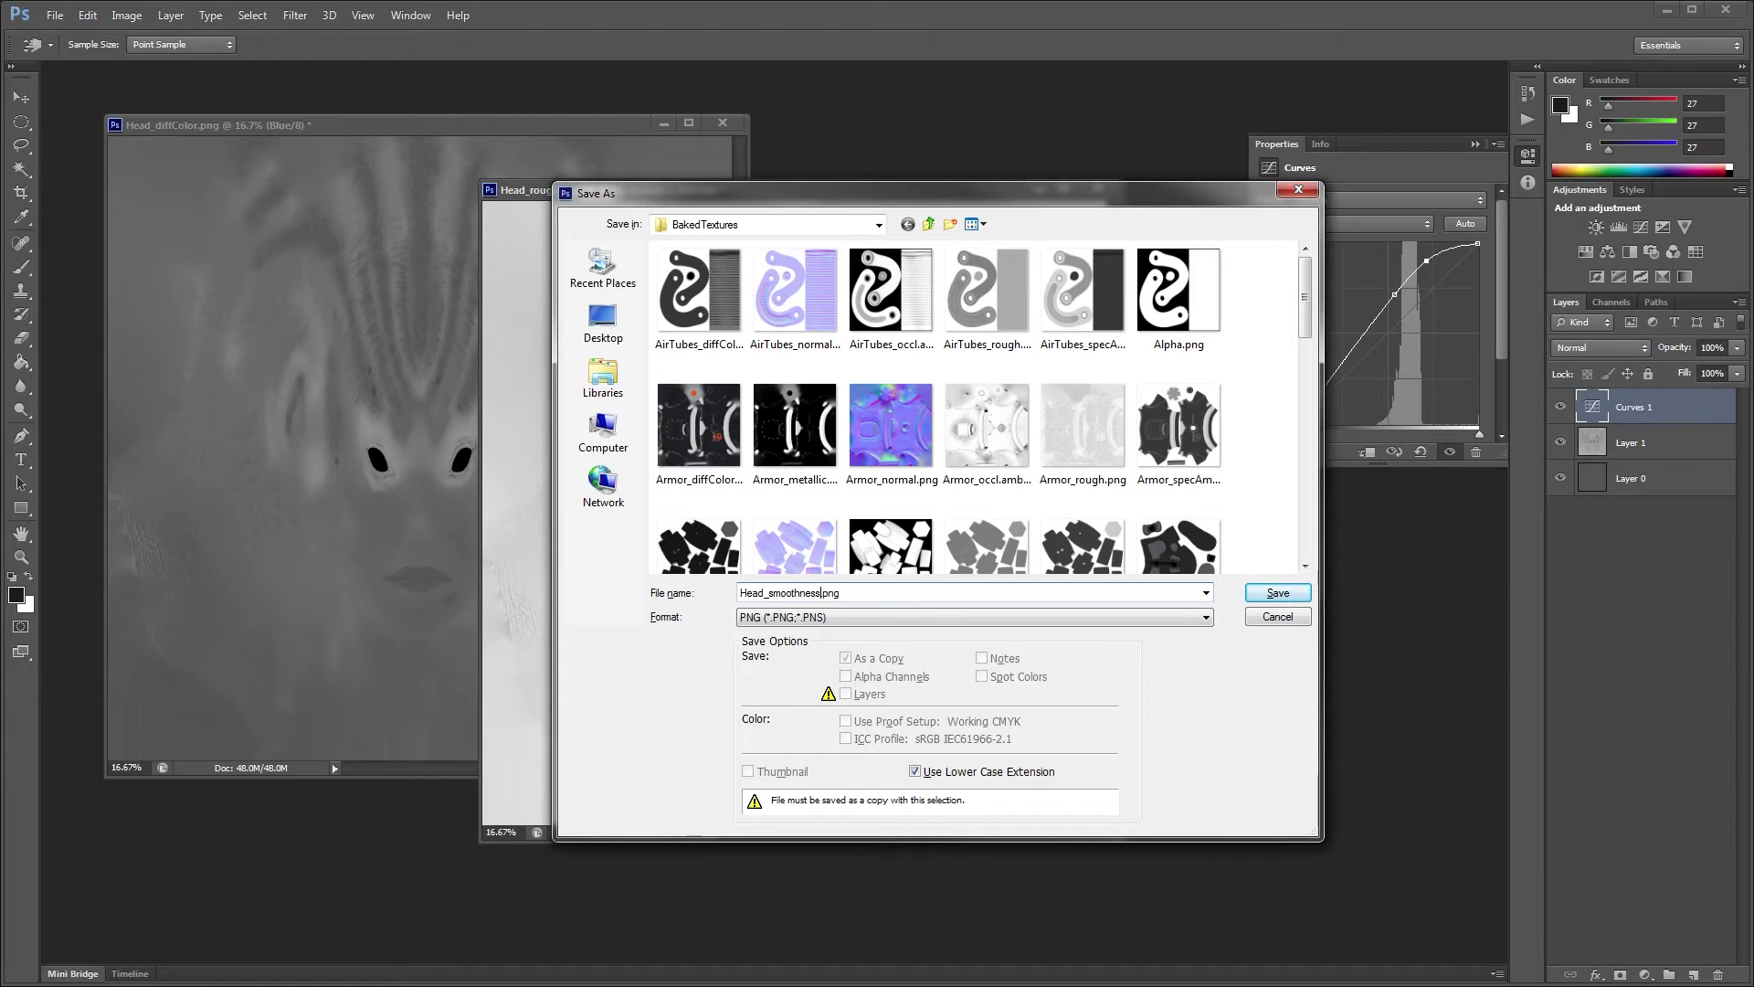
{"action": "left_click", "coordinate": [1276, 593]}
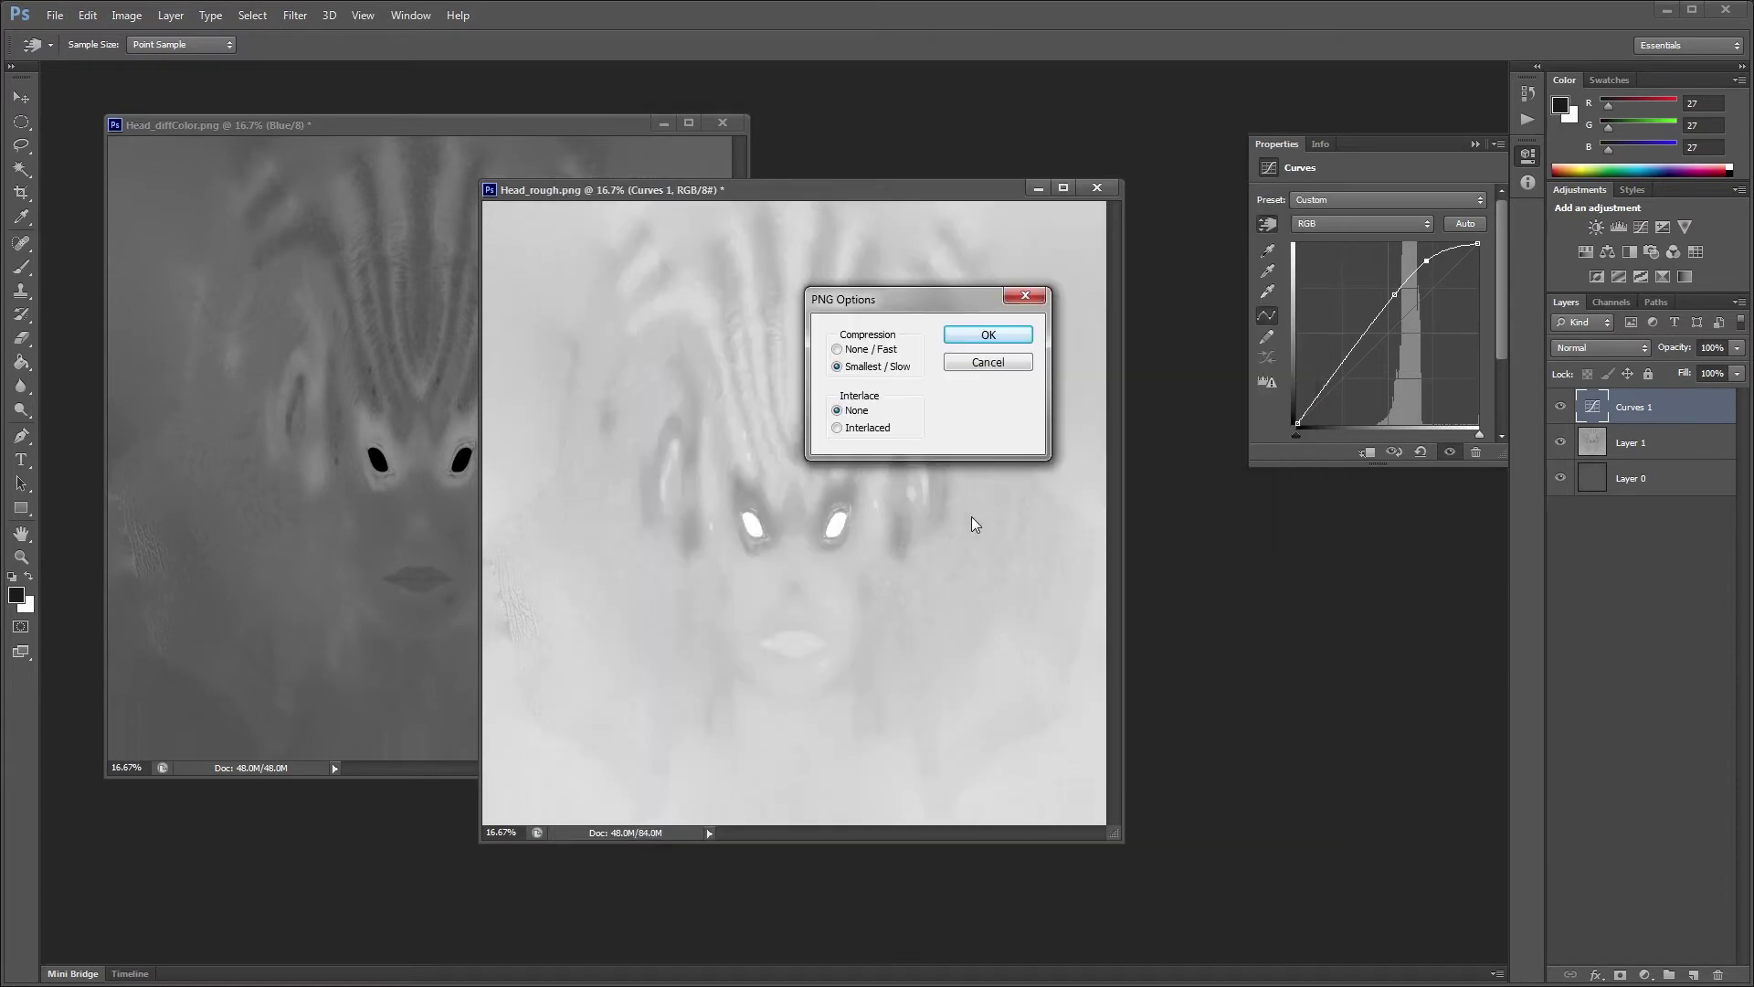
{"action": "left_click", "coordinate": [981, 334]}
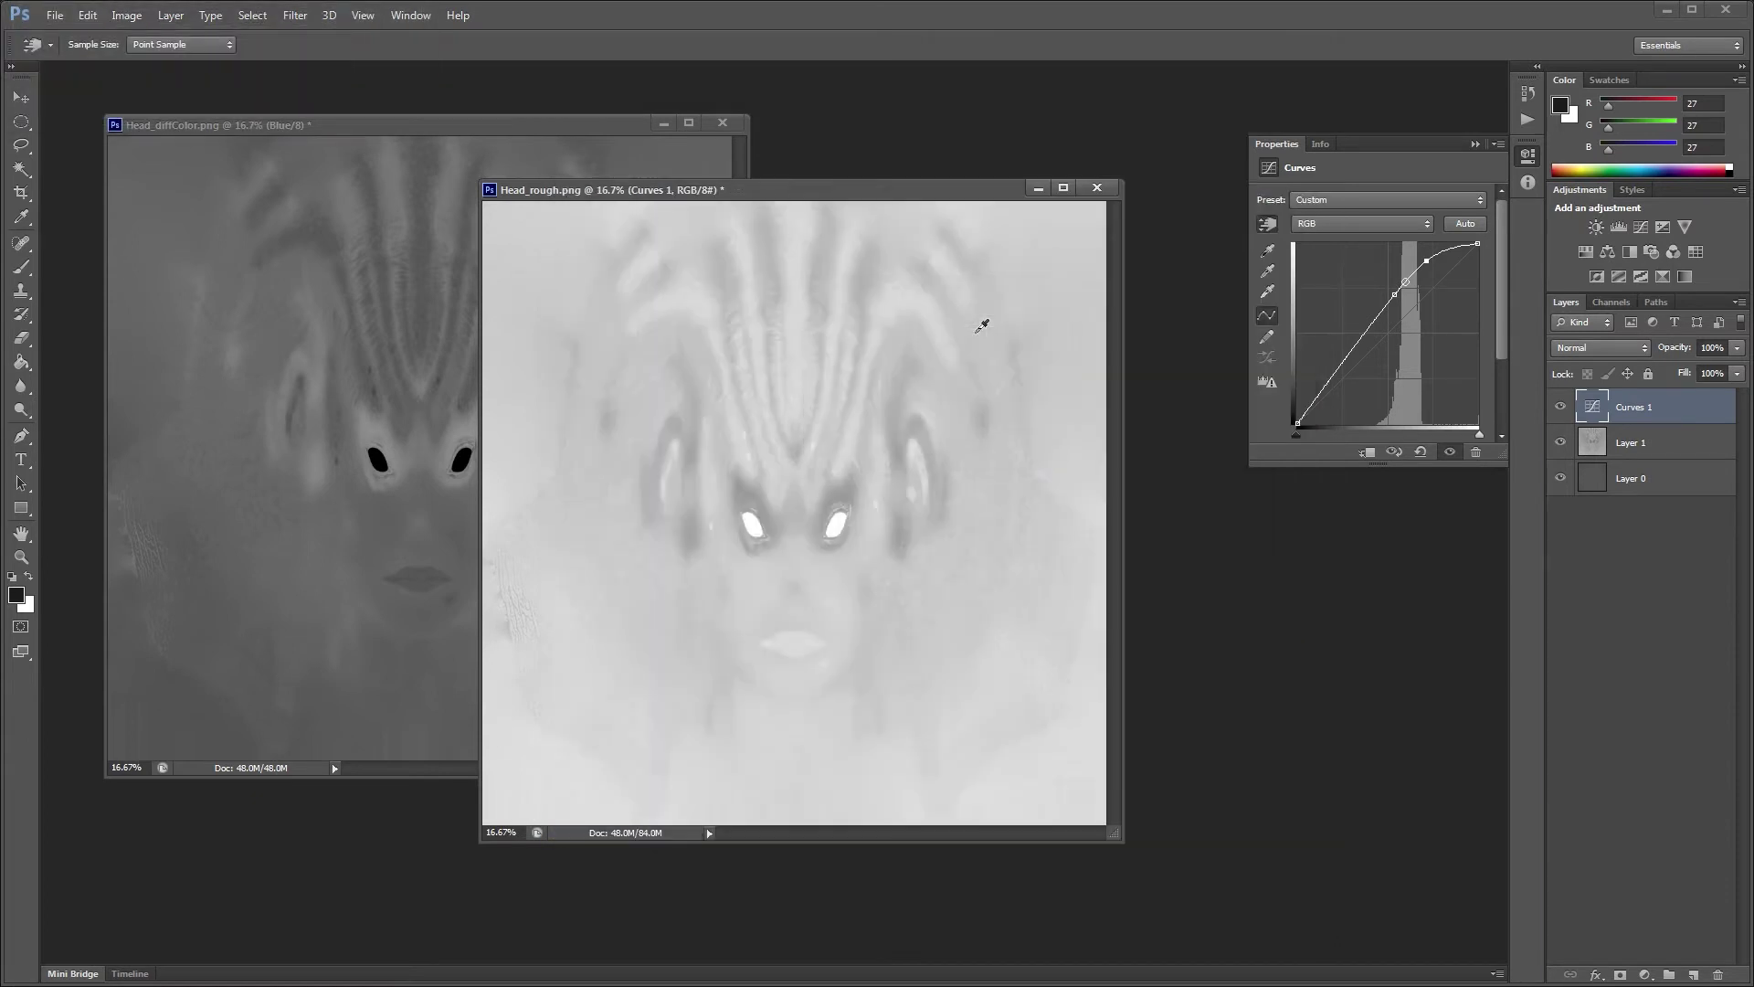
Switch to MODO and load Head_smoothness.png as an image map layer in the Bake_Head material group
{"action": "key", "text": "alt+Tab"}
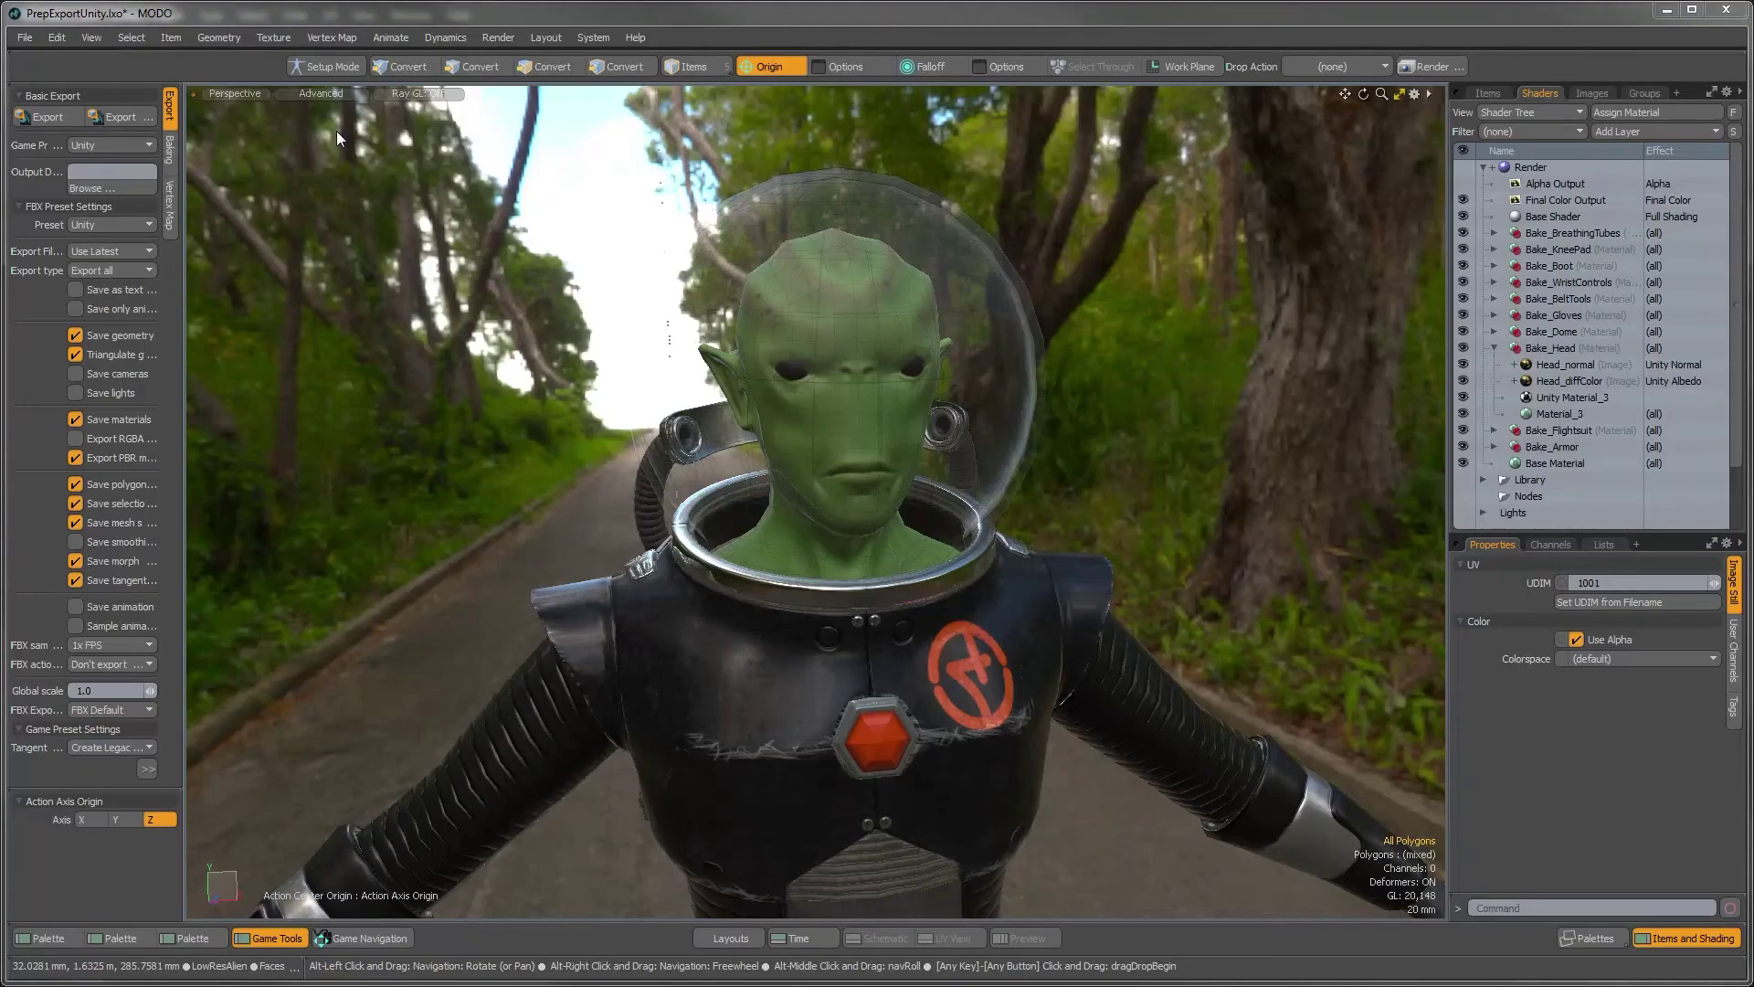
{"action": "left_click", "coordinate": [1144, 480]}
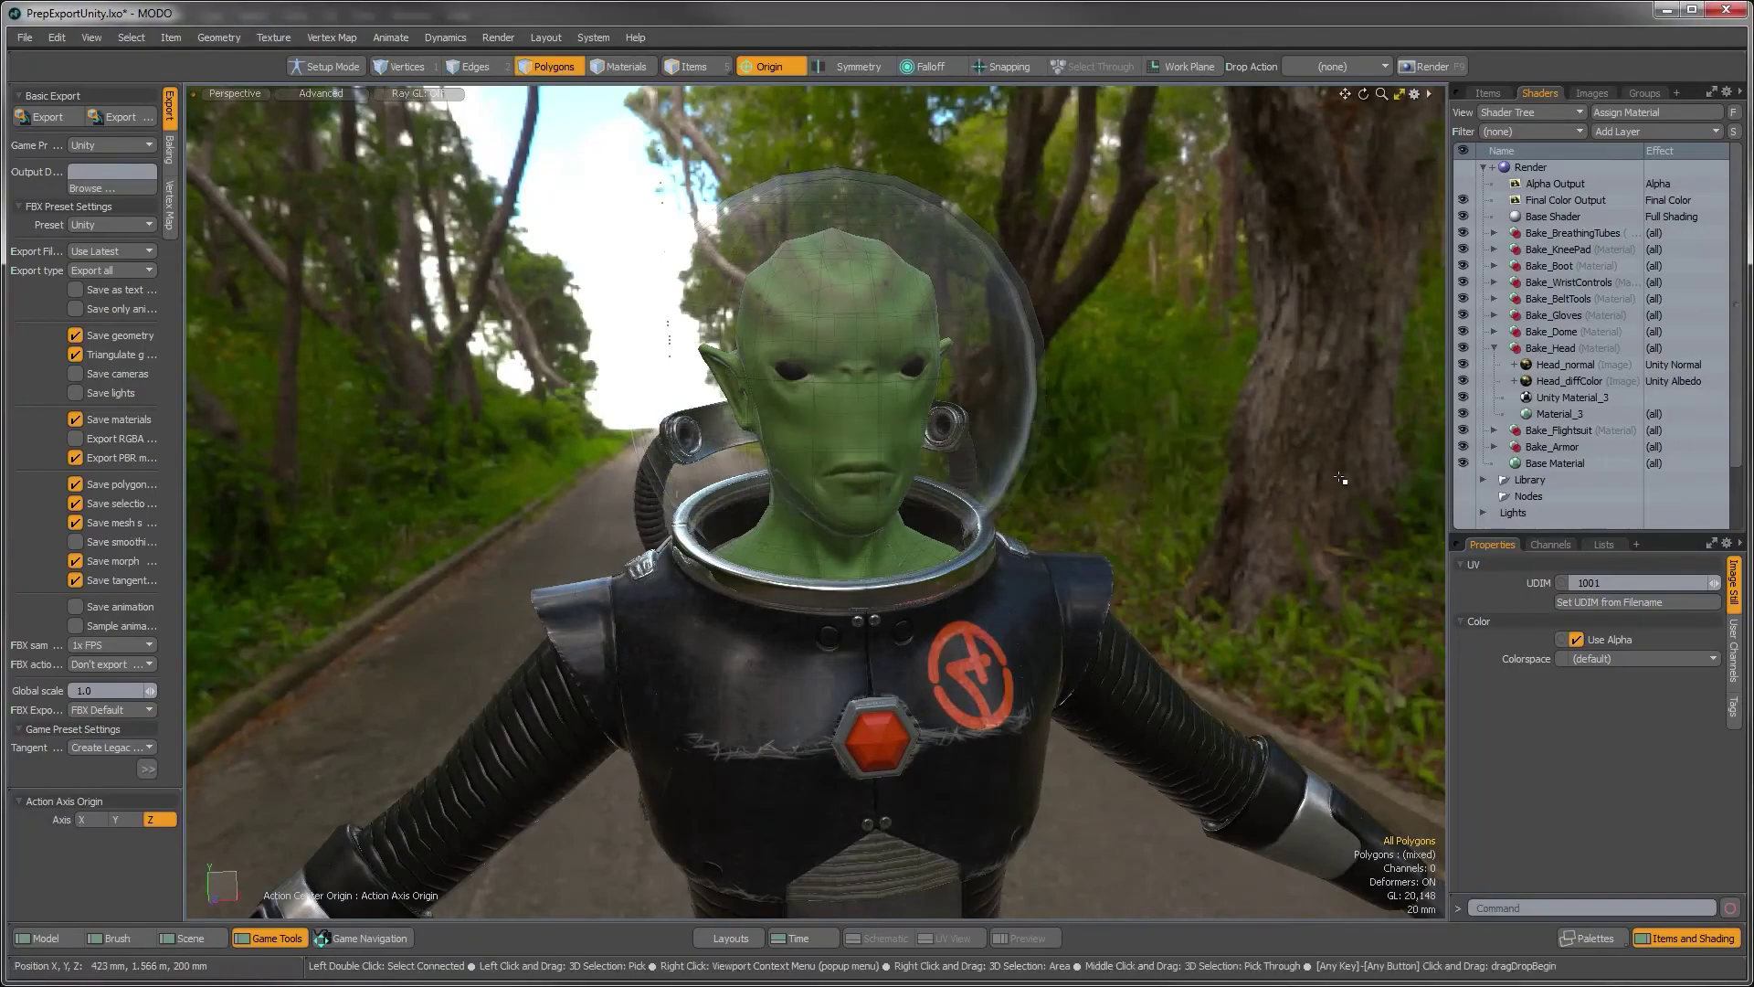
{"action": "left_click", "coordinate": [1560, 348]}
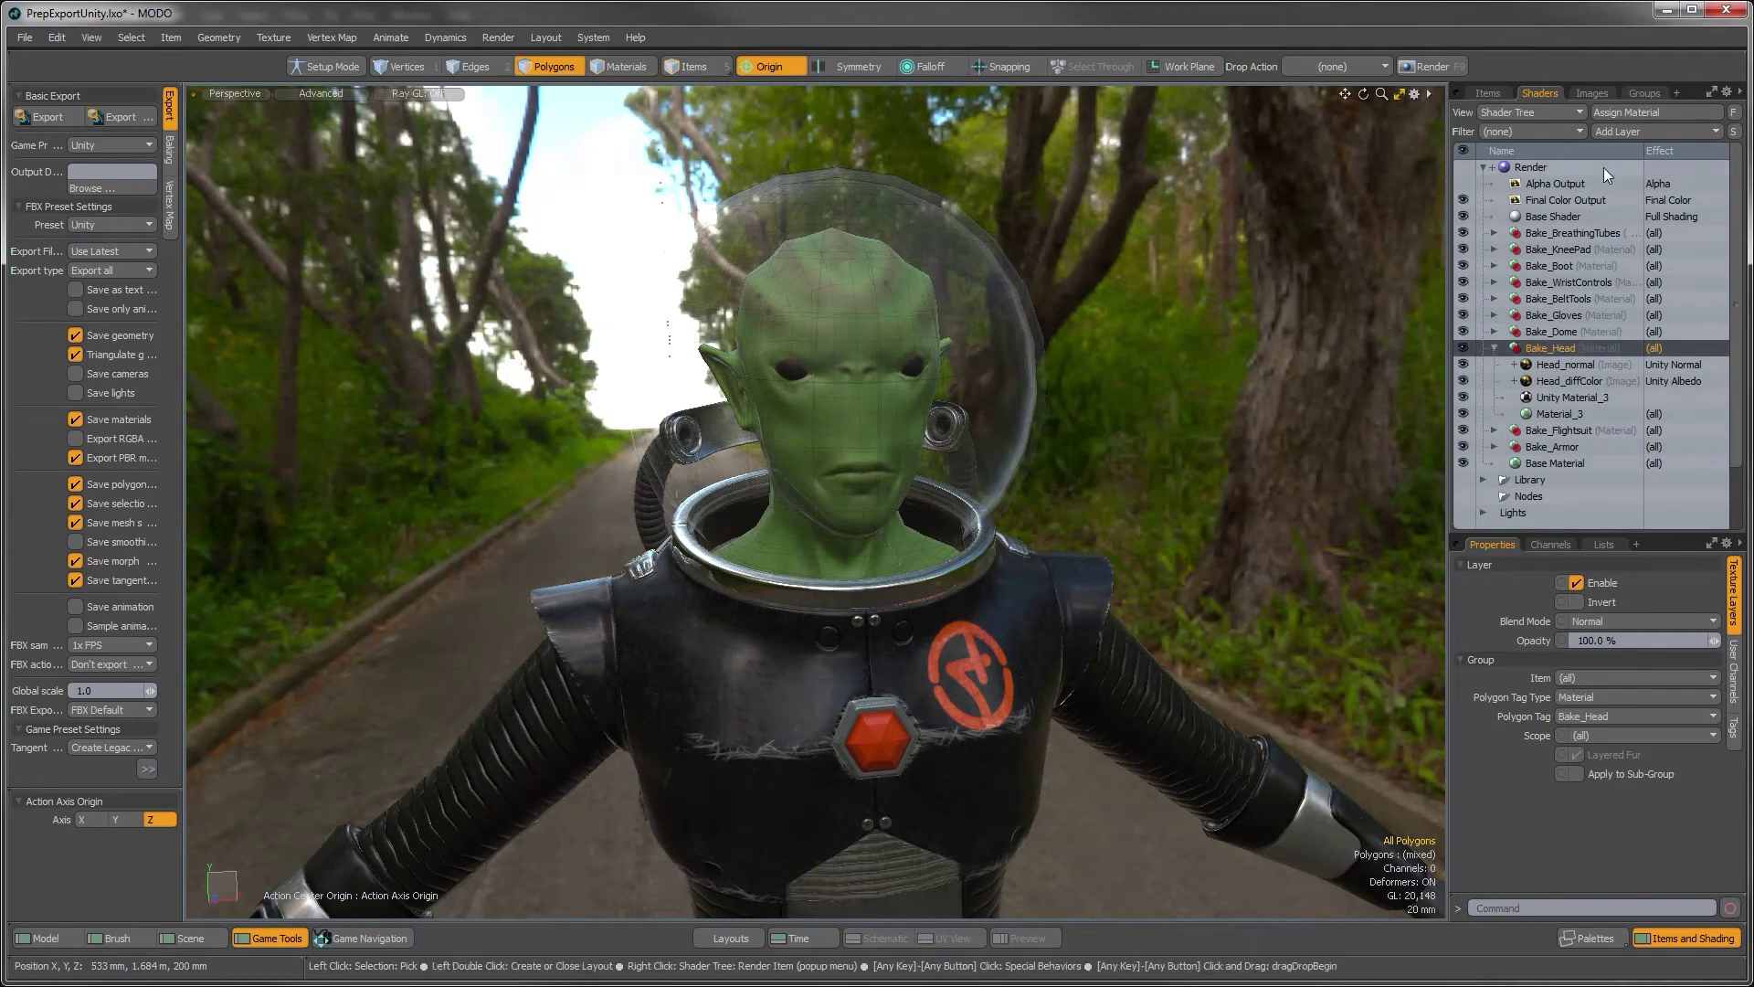
{"action": "left_click", "coordinate": [1609, 132]}
{"action": "mouse_move", "coordinate": [1587, 254]}
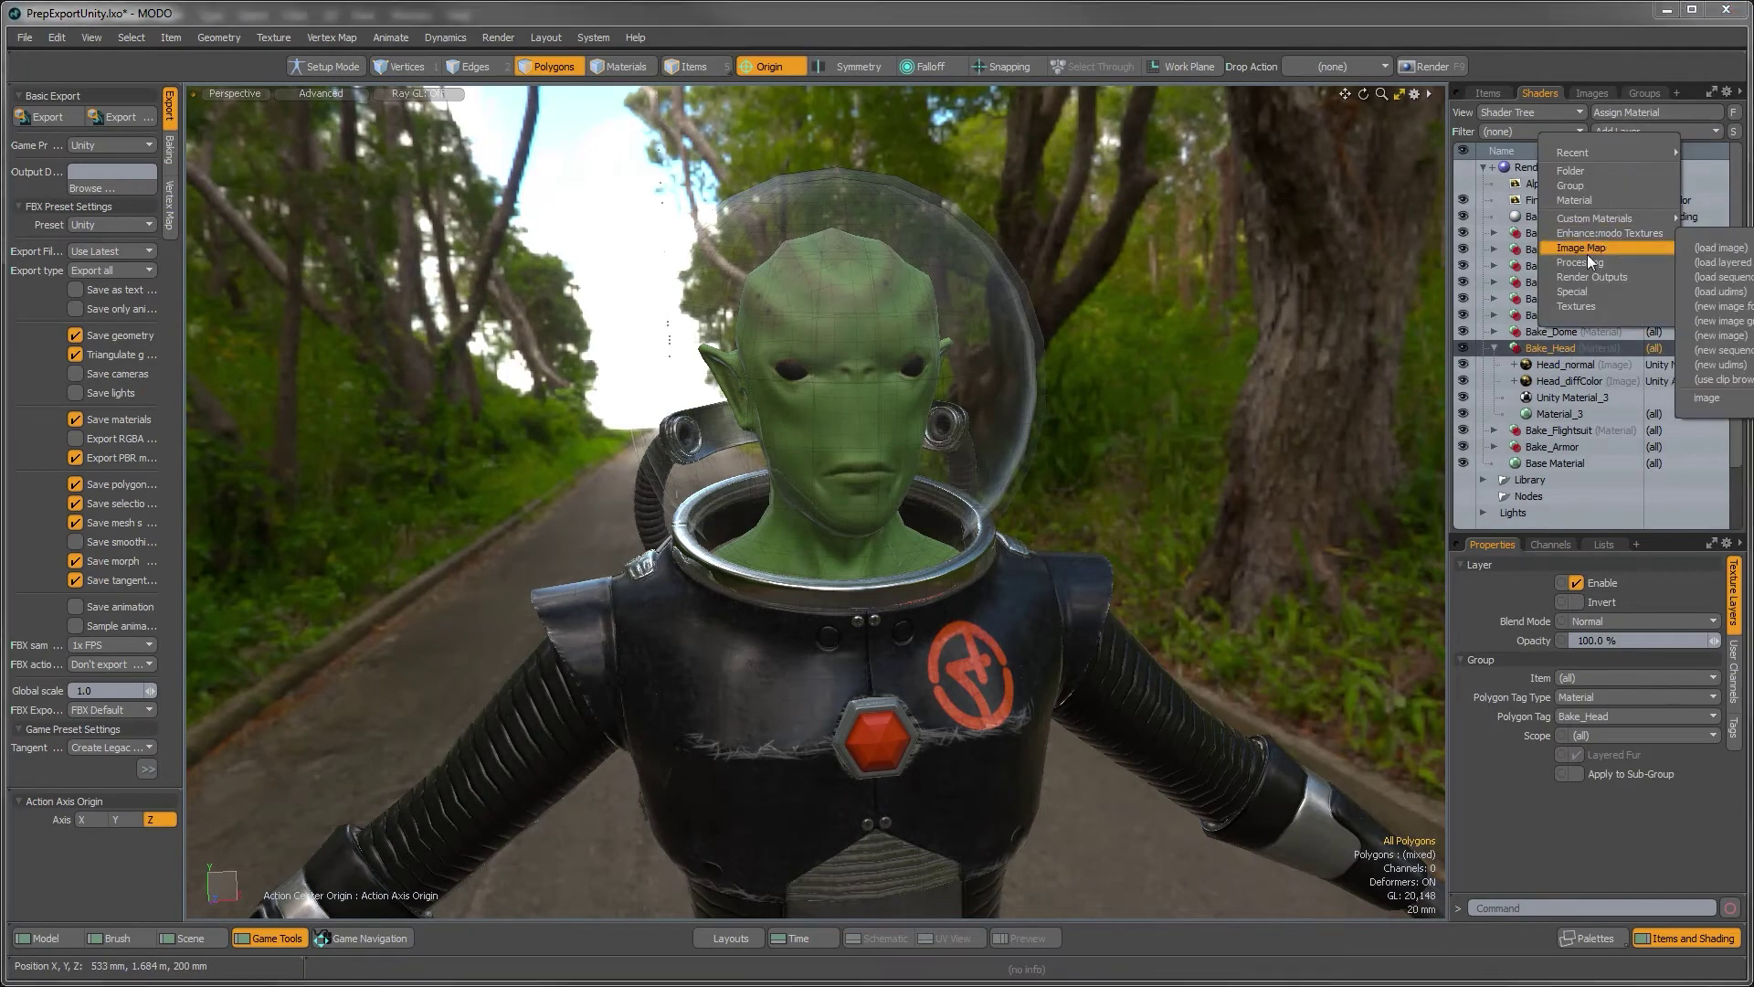
{"action": "left_click", "coordinate": [1714, 249]}
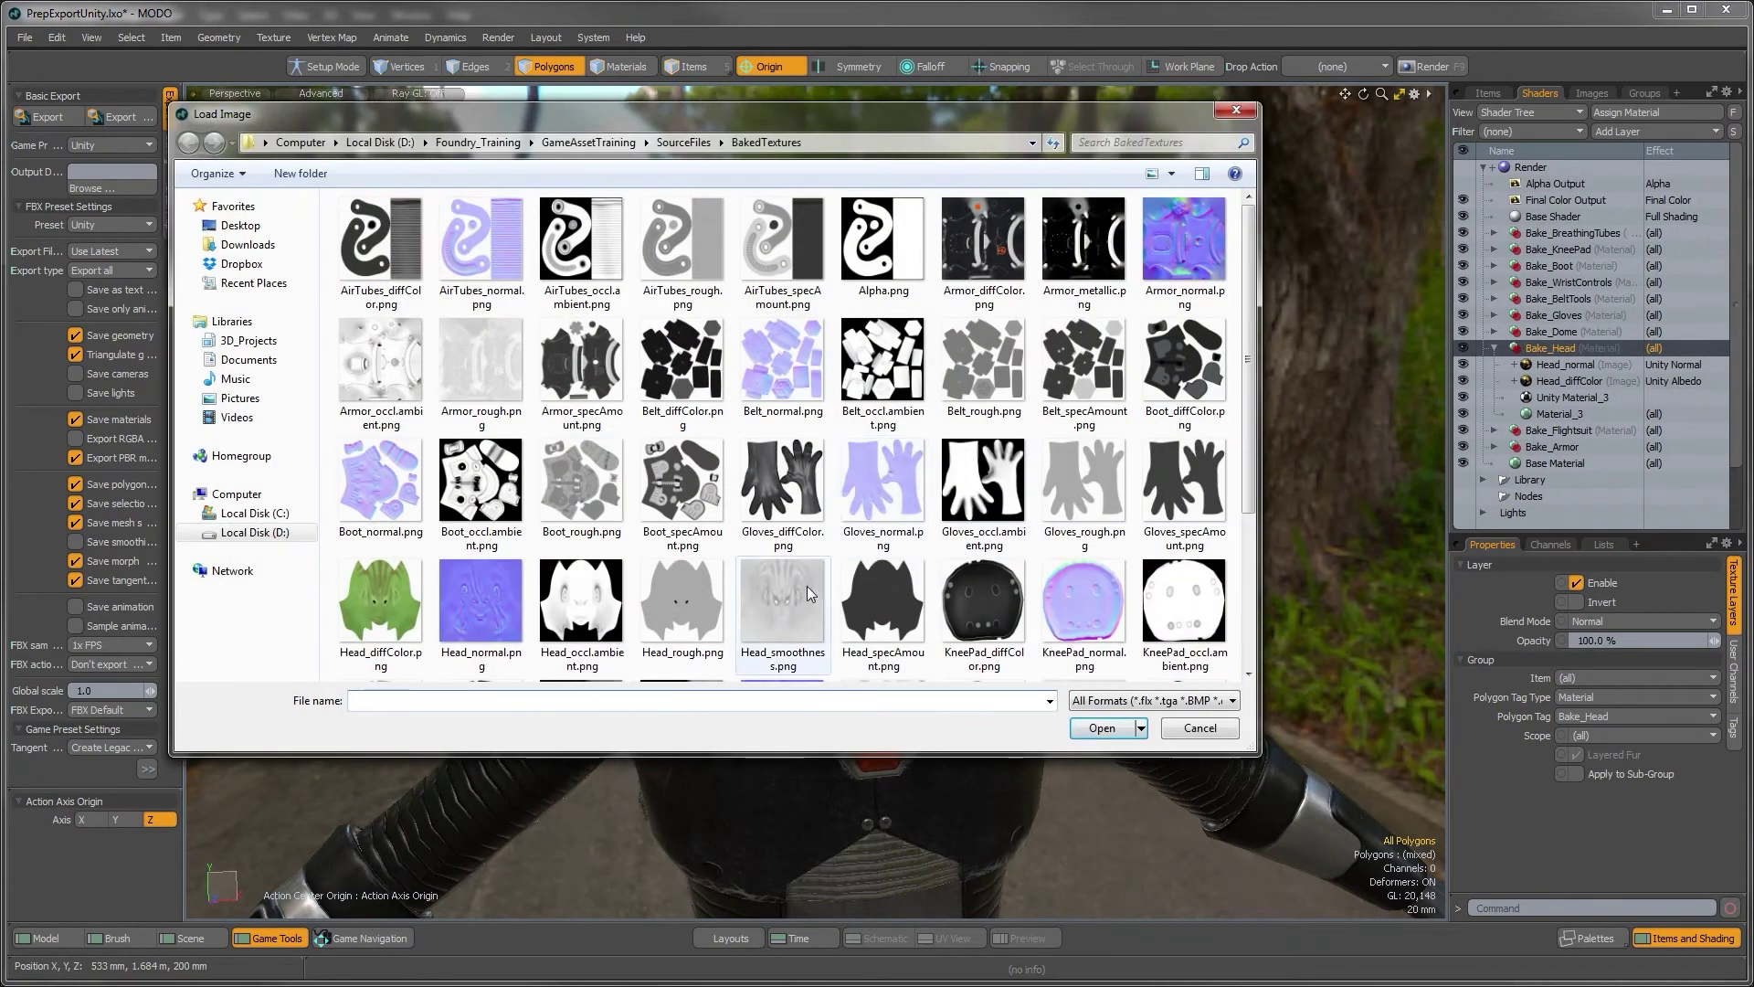
{"action": "left_click", "coordinate": [808, 585]}
{"action": "left_click", "coordinate": [1102, 728]}
{"action": "left_click", "coordinate": [1609, 132]}
{"action": "mouse_move", "coordinate": [1588, 248]}
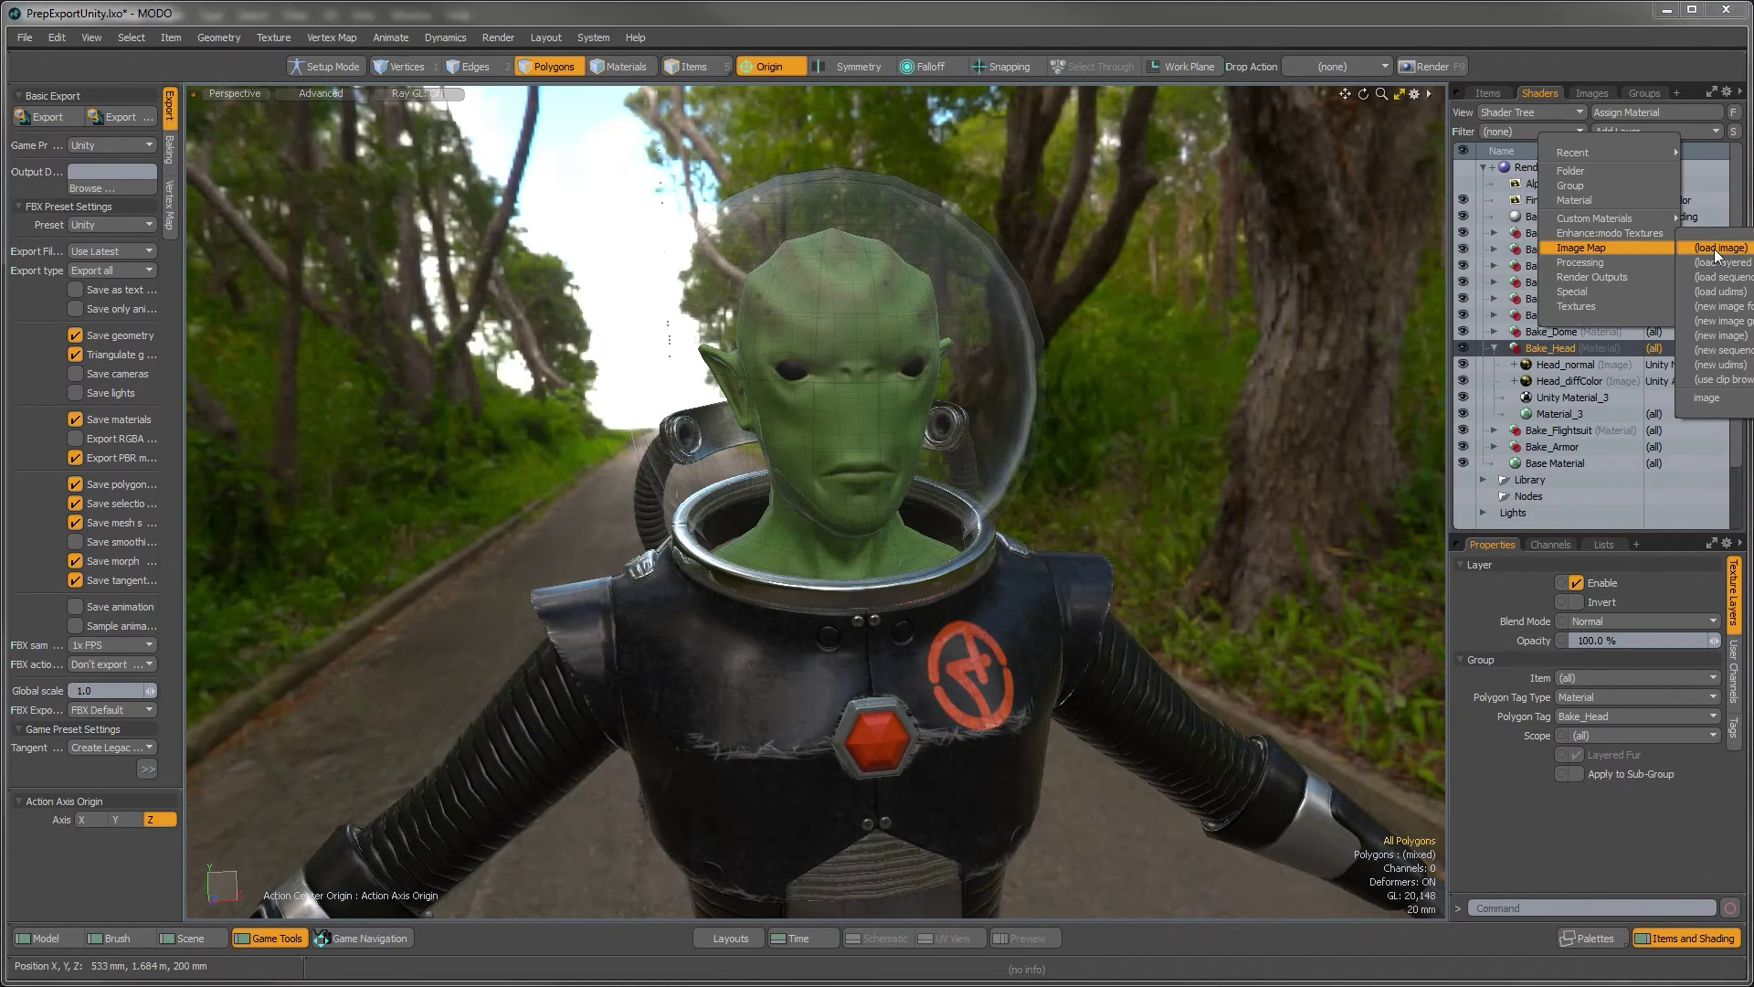
{"action": "left_click", "coordinate": [1716, 254]}
Set the effect of the Head_smoothness image layer to Unity Smoothness
{"action": "right_click", "coordinate": [1655, 361]}
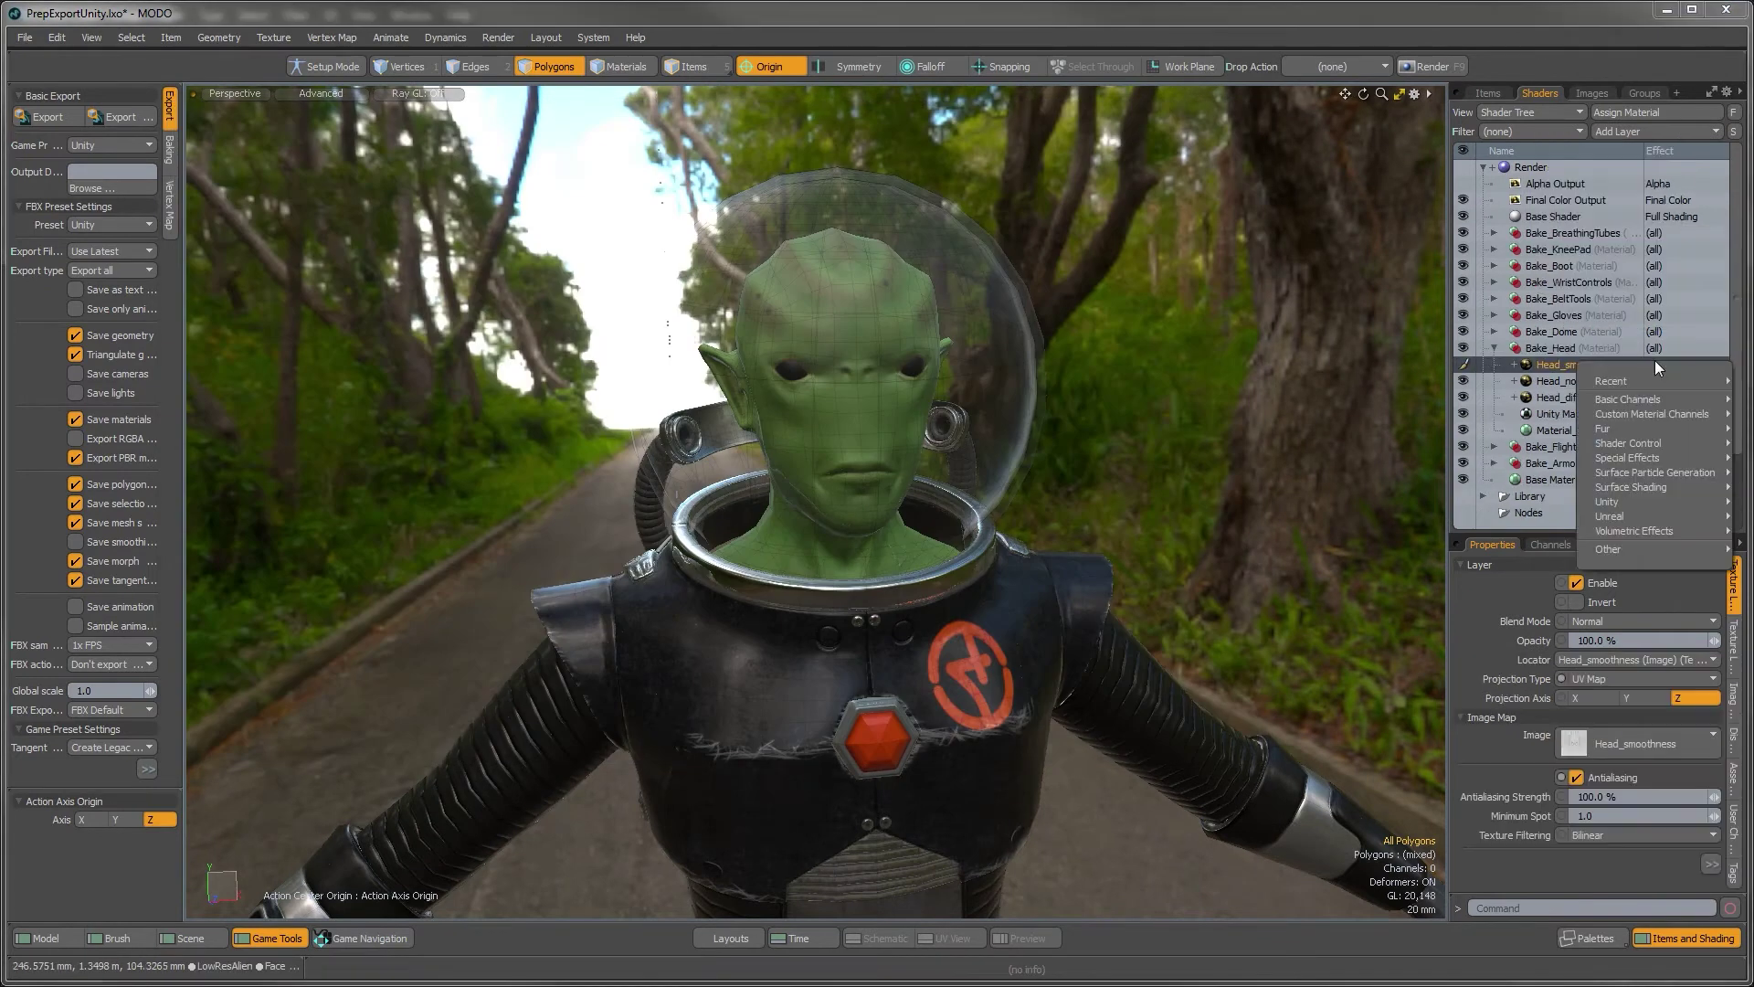
{"action": "mouse_move", "coordinate": [1635, 501]}
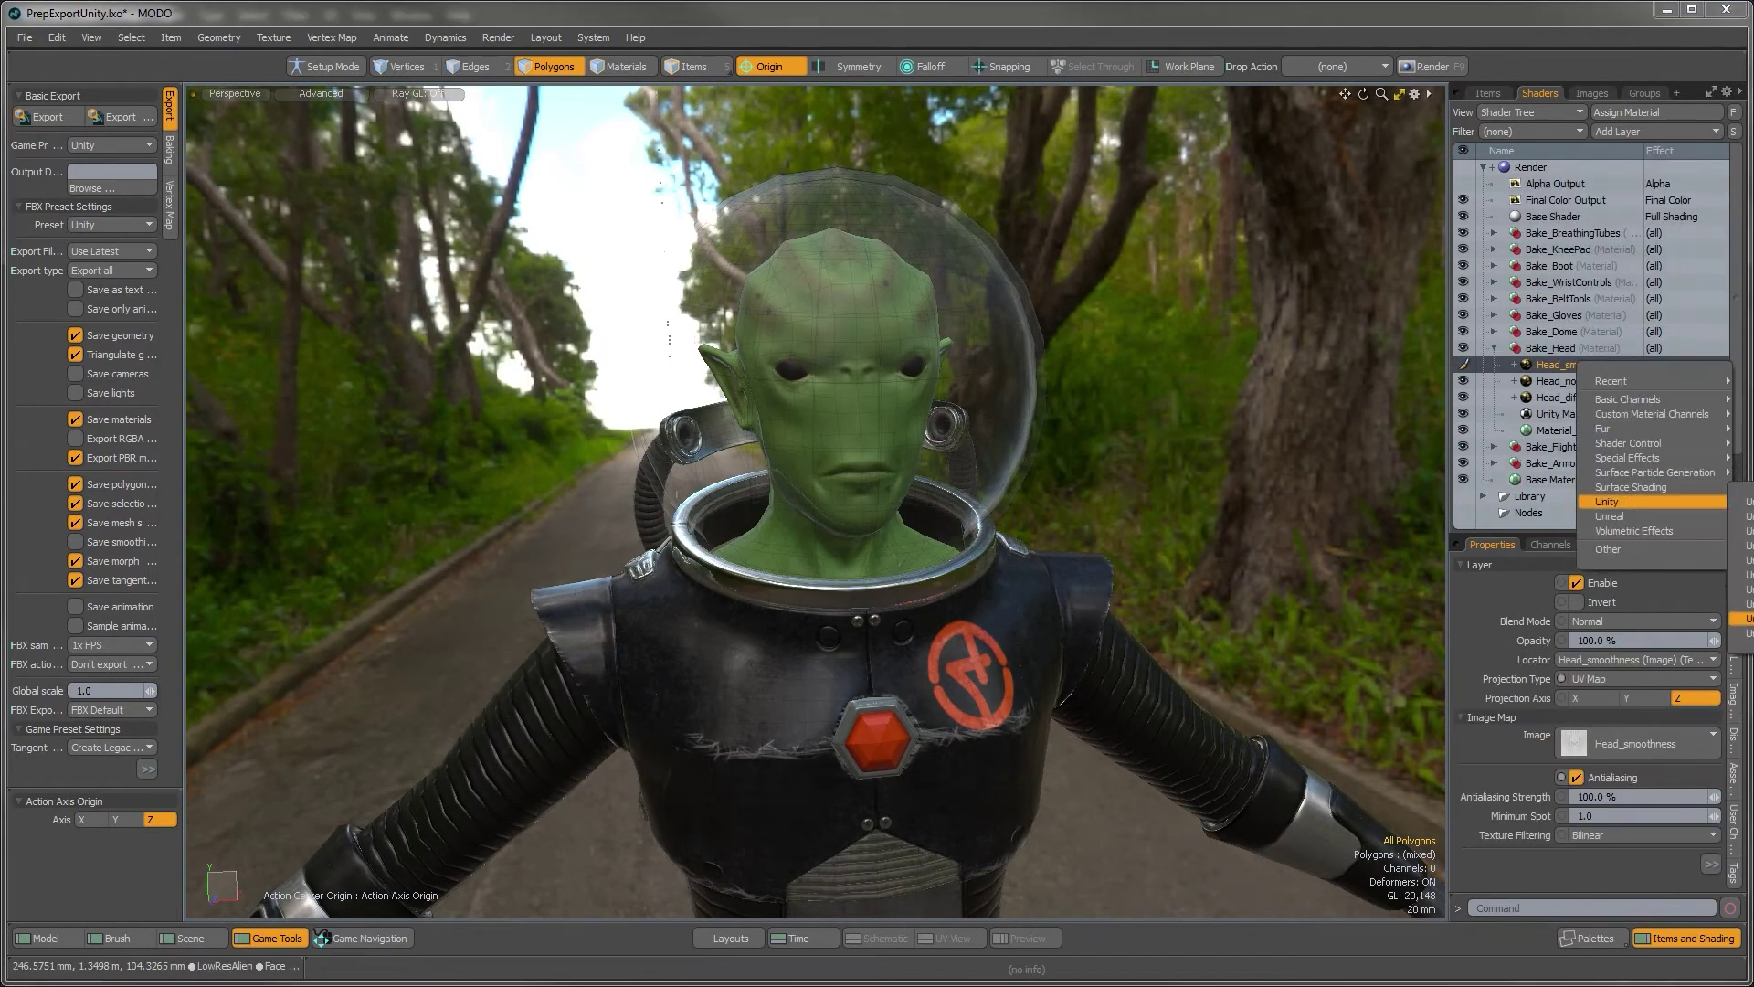
{"action": "left_click", "coordinate": [1742, 619]}
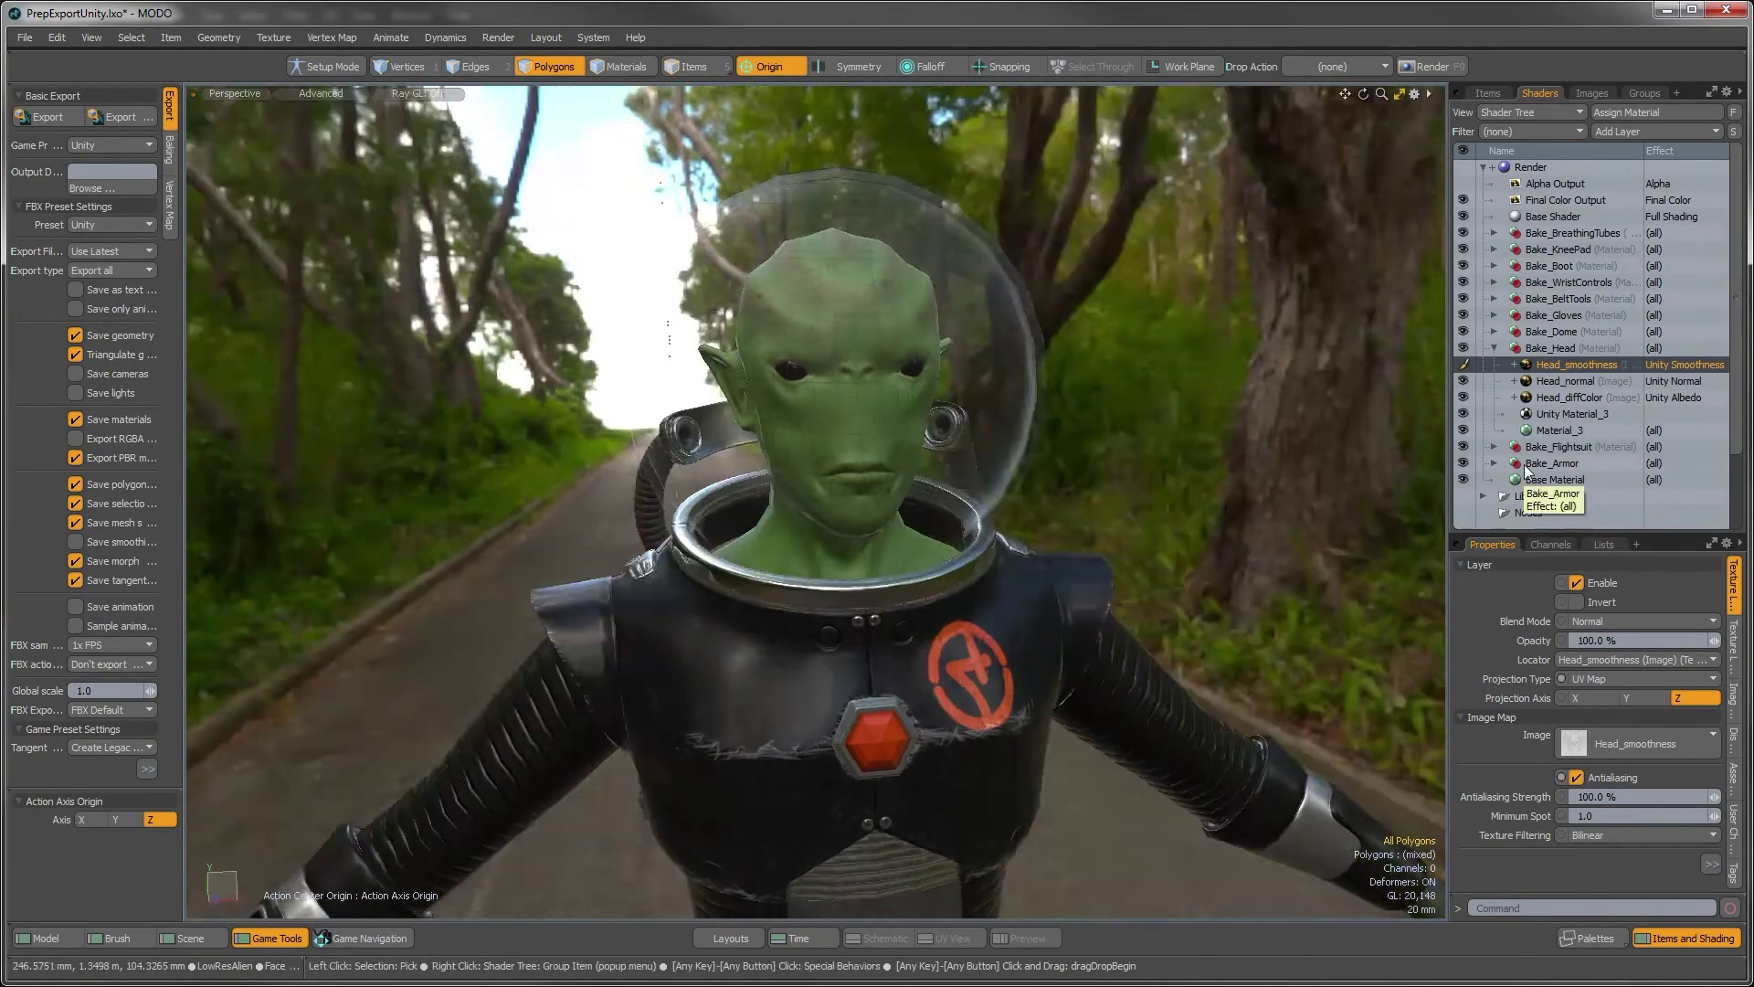
Examine the alien's head up close with the Head_smoothness layer toggled off and on
{"action": "scroll", "coordinate": [822, 402], "scroll_direction": "up", "scroll_amount": 4}
{"action": "left_click_drag", "start_coordinate": [795, 420], "coordinate": [922, 400], "text": "alt"}
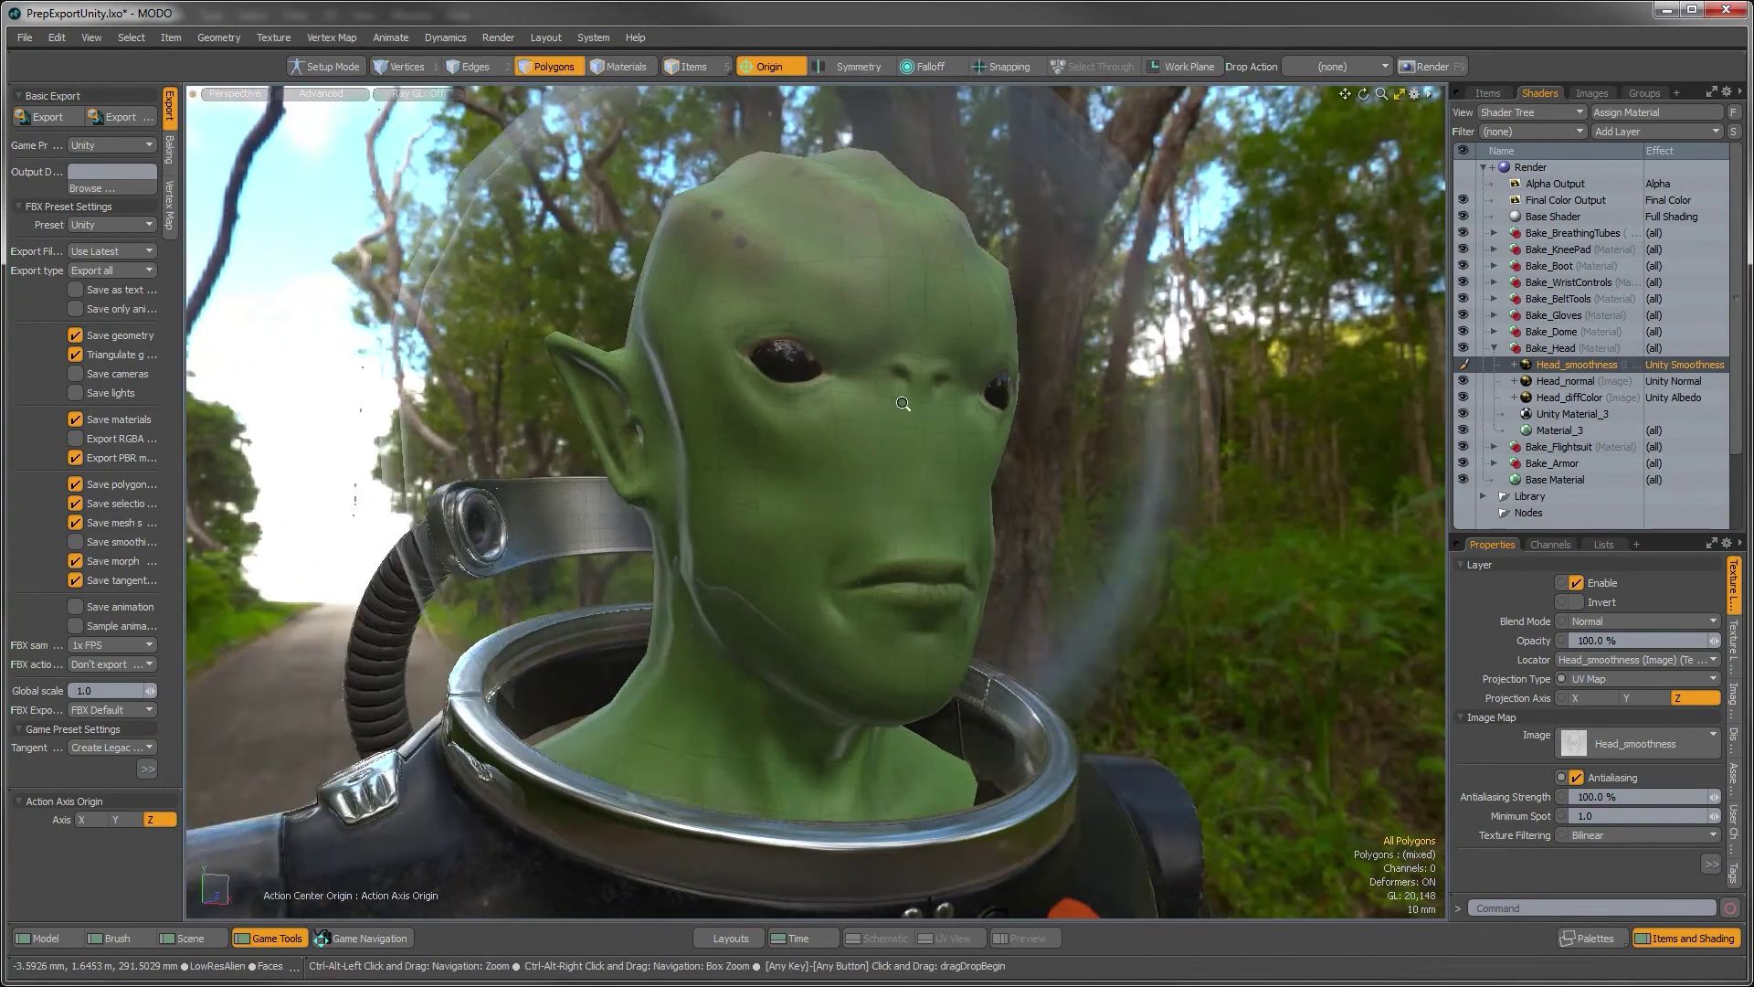
{"action": "scroll", "coordinate": [945, 386], "scroll_direction": "up", "scroll_amount": 2}
{"action": "left_click", "coordinate": [1462, 365]}
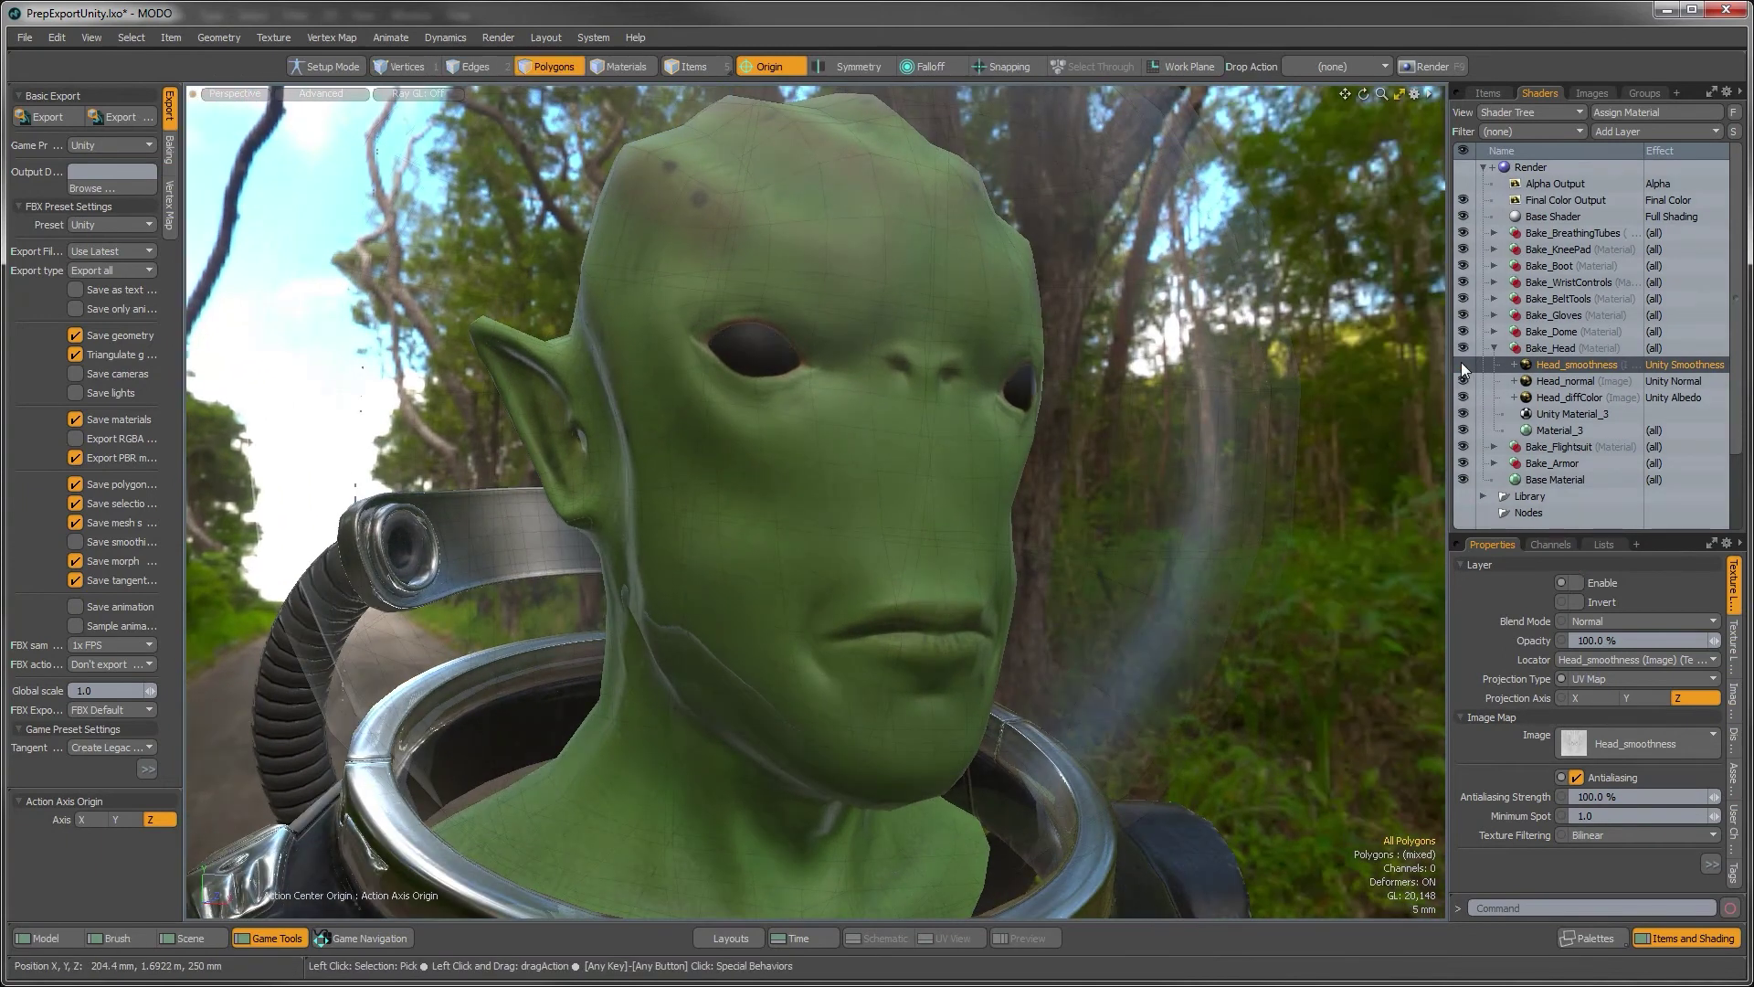
{"action": "left_click", "coordinate": [1462, 364]}
{"action": "left_click", "coordinate": [1462, 364]}
{"action": "left_click", "coordinate": [1462, 365]}
{"action": "left_click_drag", "start_coordinate": [905, 548], "coordinate": [906, 630], "text": "alt"}
Switch to Photoshop and reshape the Curves adjustment into a steeper curve to brighten the smoothness texture and increase its contrast
{"action": "key", "text": "alt+Tab"}
{"action": "left_click", "coordinate": [927, 581]}
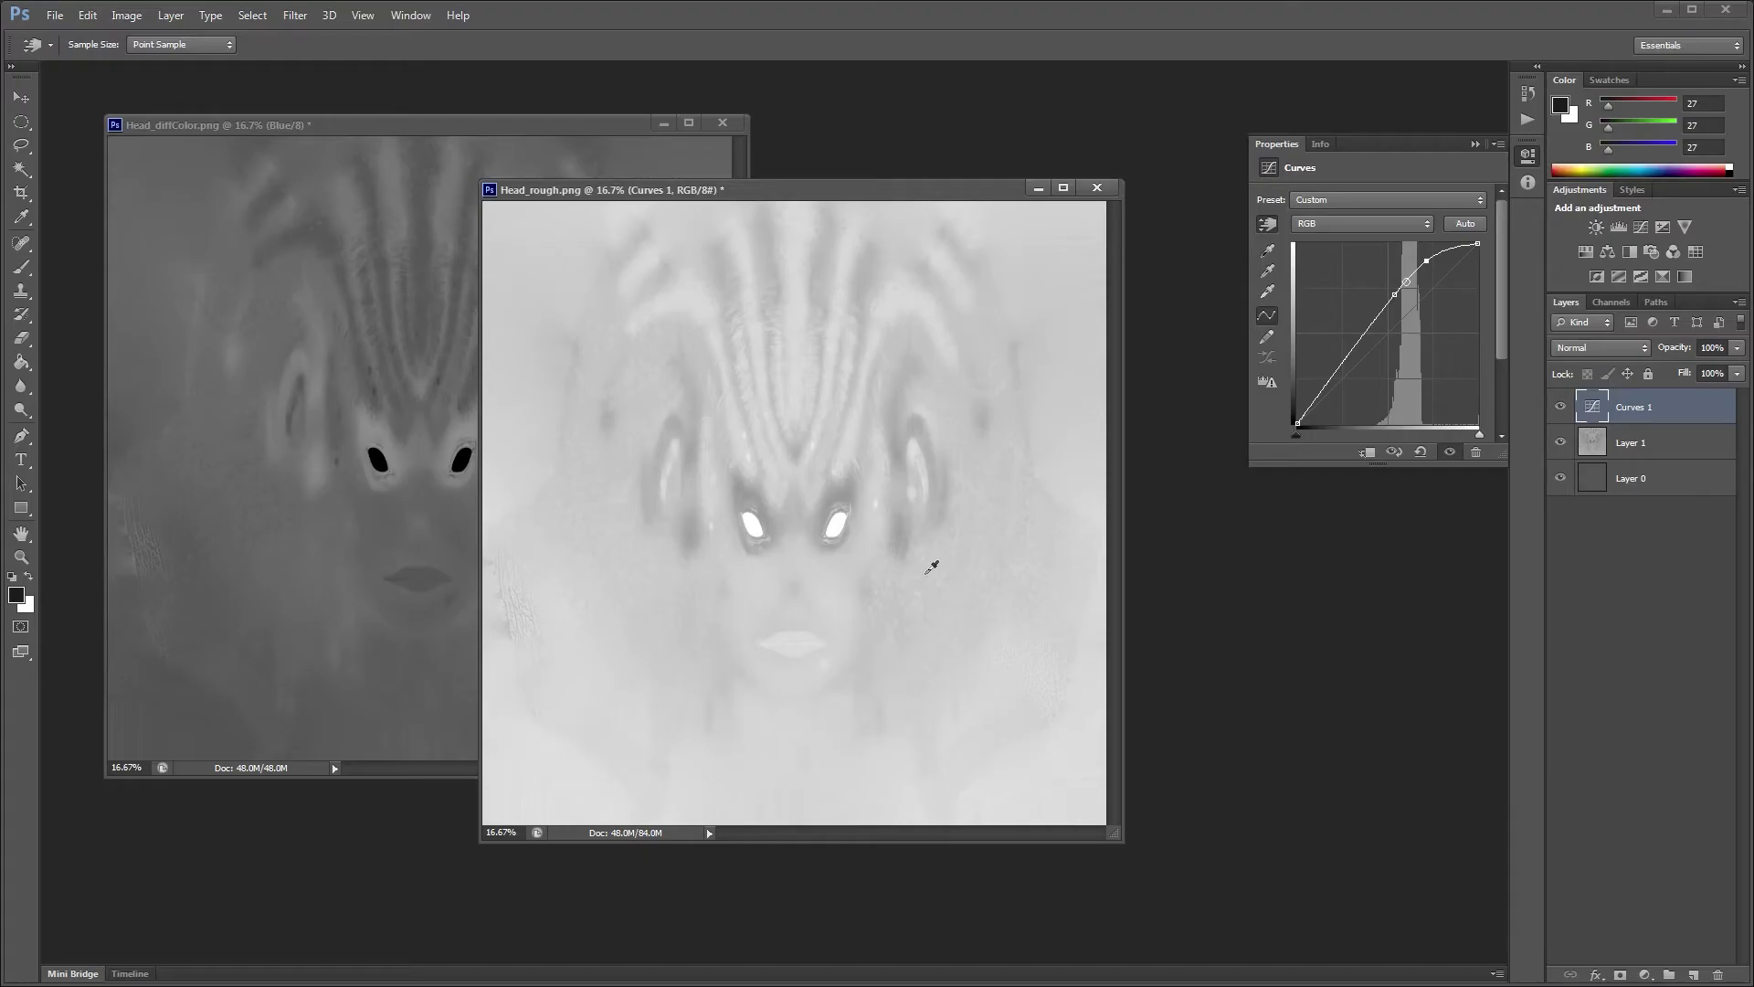
{"action": "mouse_move", "coordinate": [1395, 297]}
{"action": "left_mouse_down"}
{"action": "mouse_move", "coordinate": [1429, 252]}
{"action": "mouse_move", "coordinate": [1388, 299]}
{"action": "left_mouse_up"}
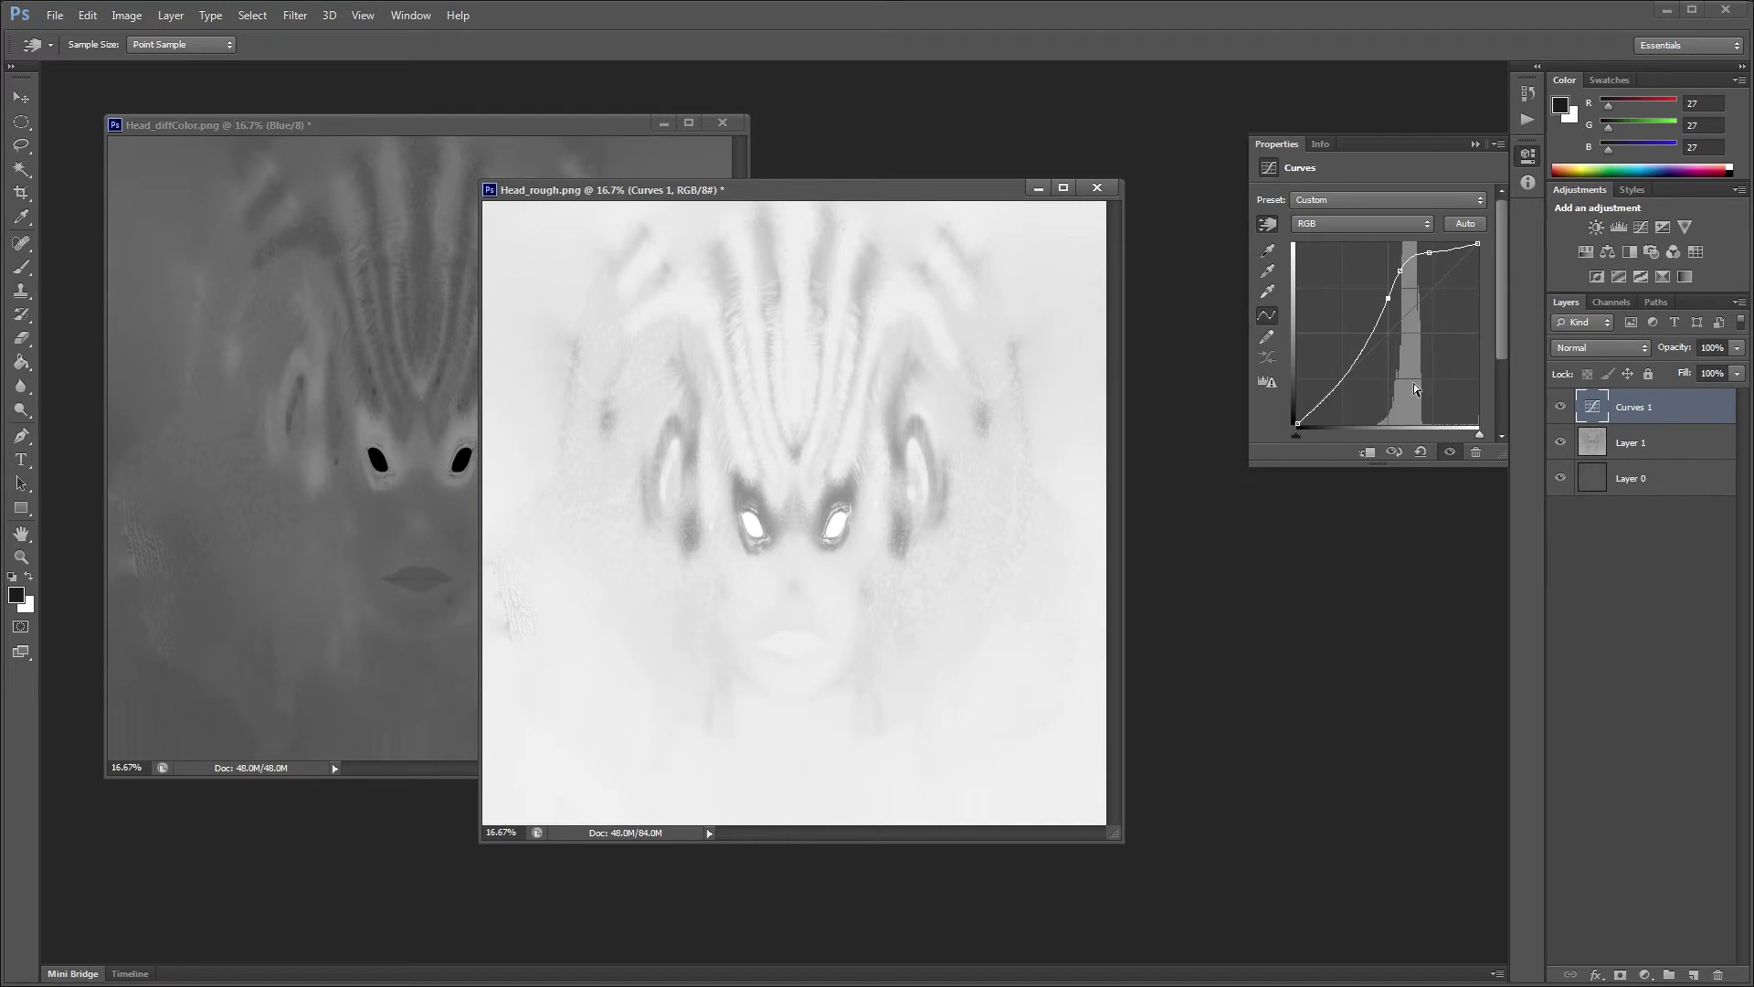
Save the adjusted texture as a PNG over Head_smoothness.png in BakedTextures, with Smallest / Slow compression and no interlacing
{"action": "key", "text": "ctrl+shift+s"}
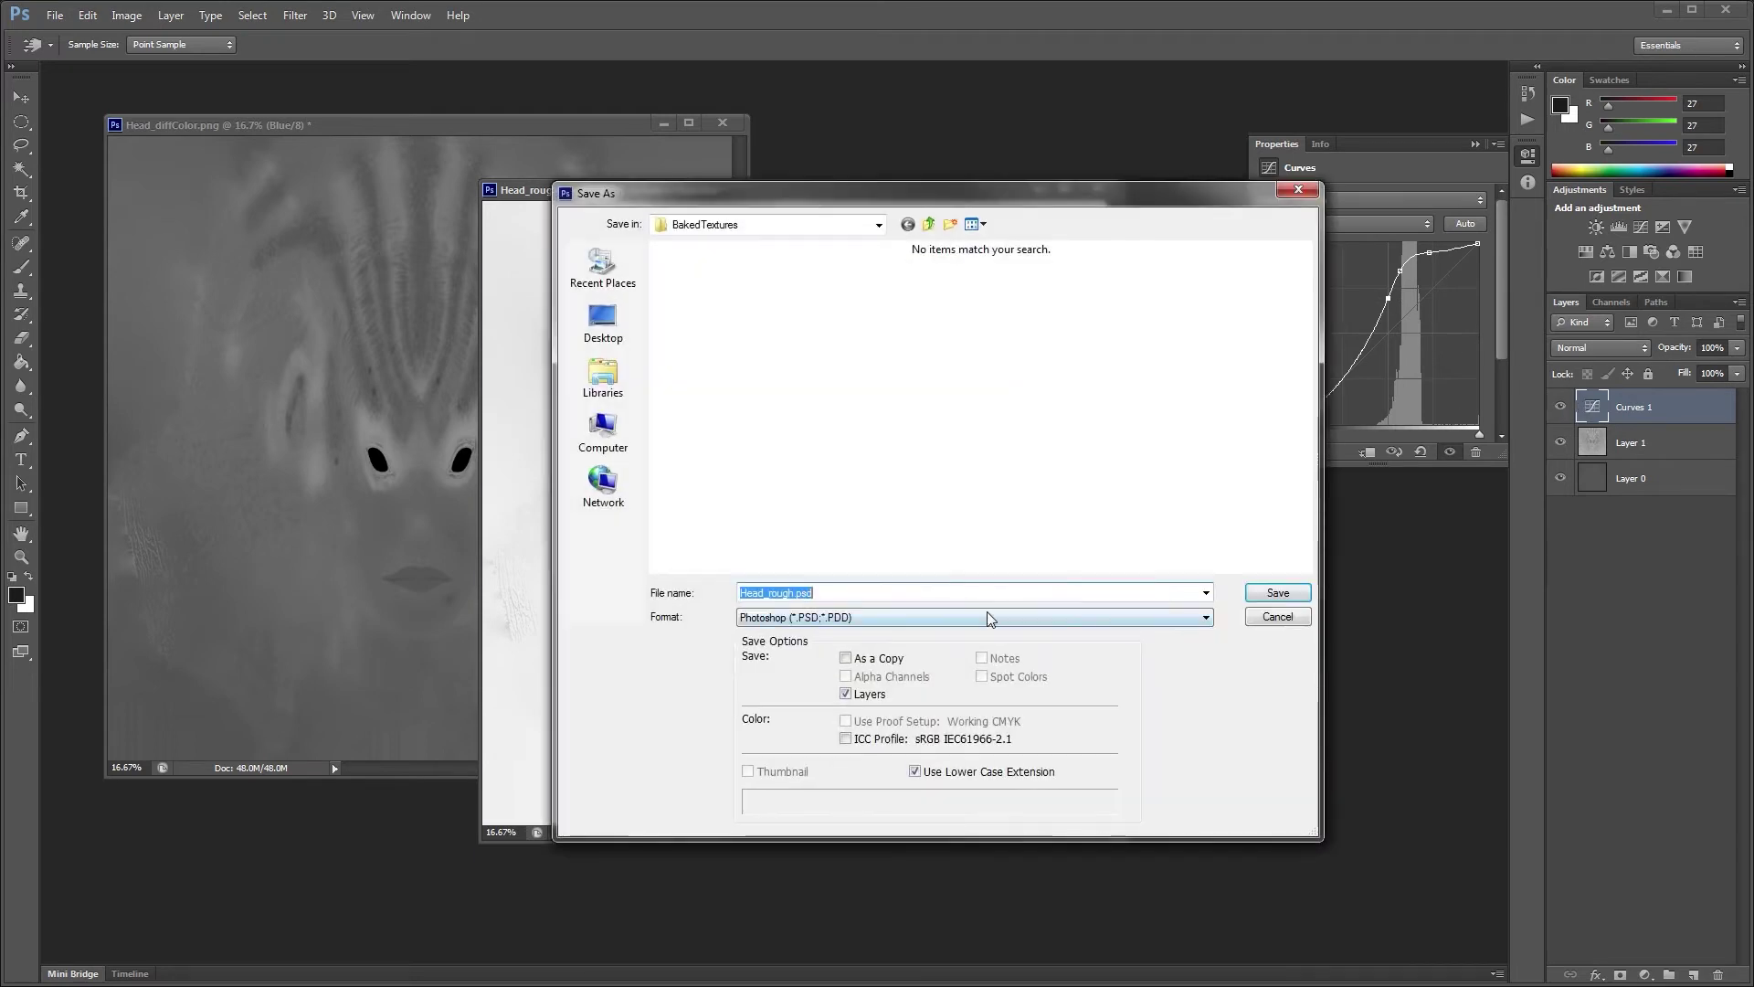
{"action": "left_click", "coordinate": [932, 617]}
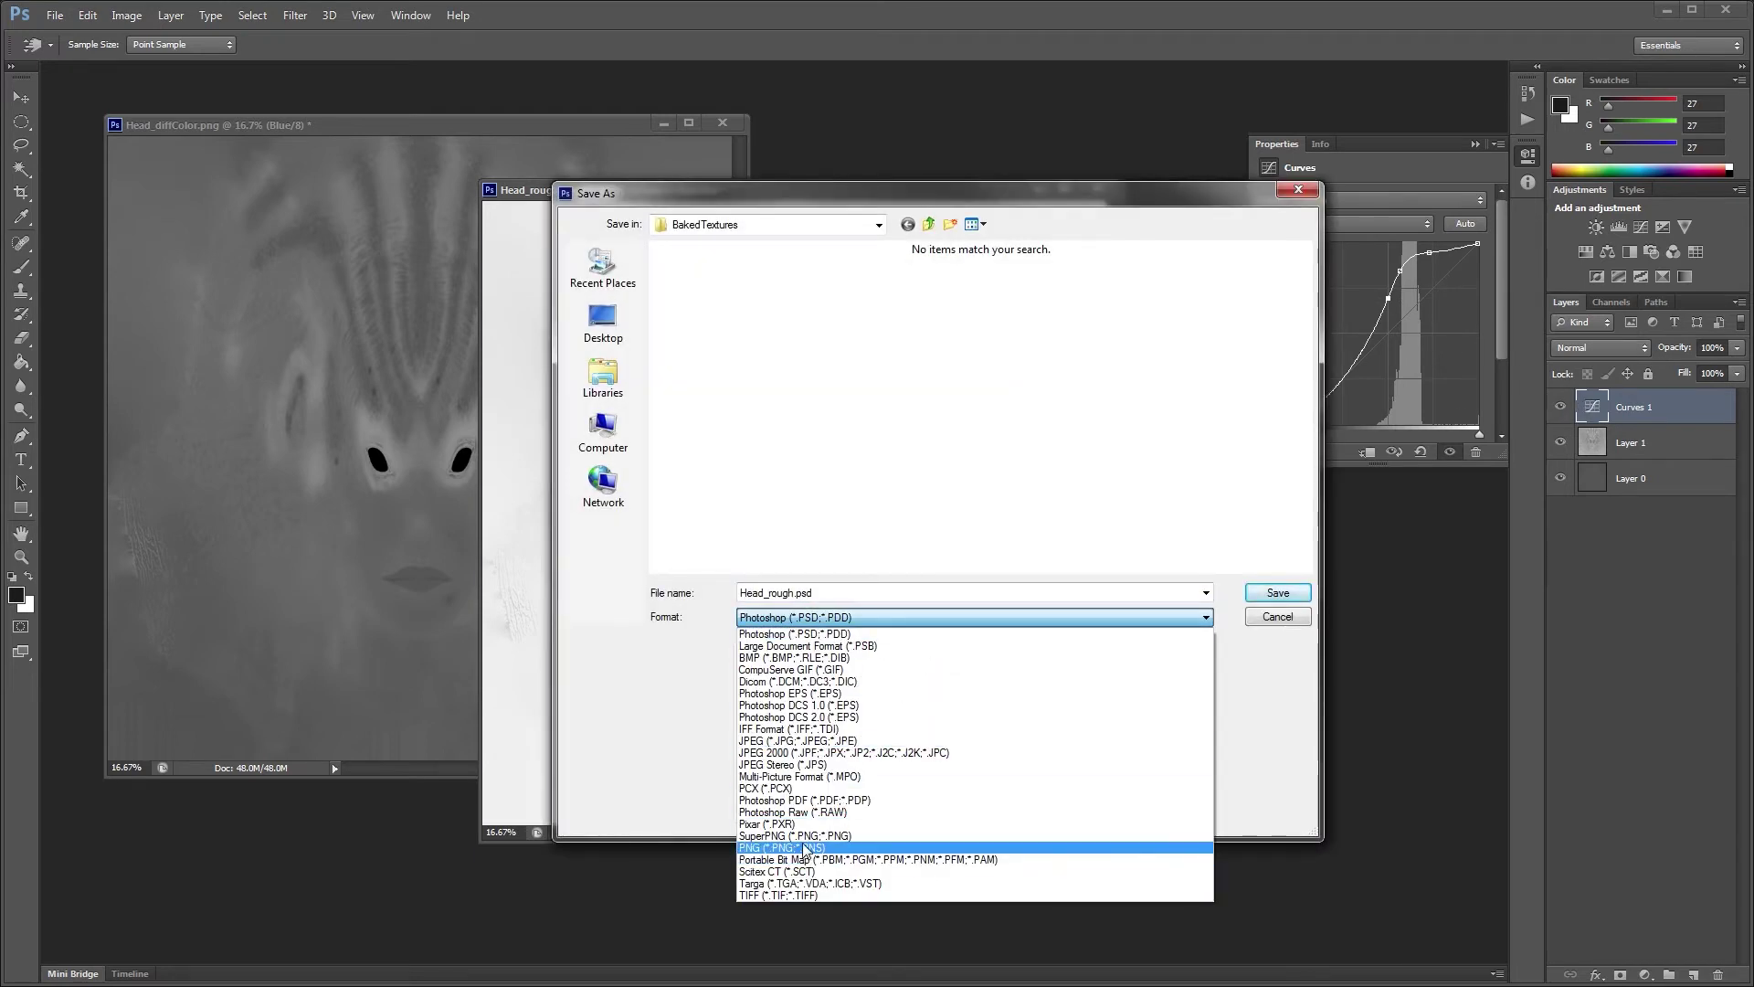
{"action": "left_click", "coordinate": [804, 848]}
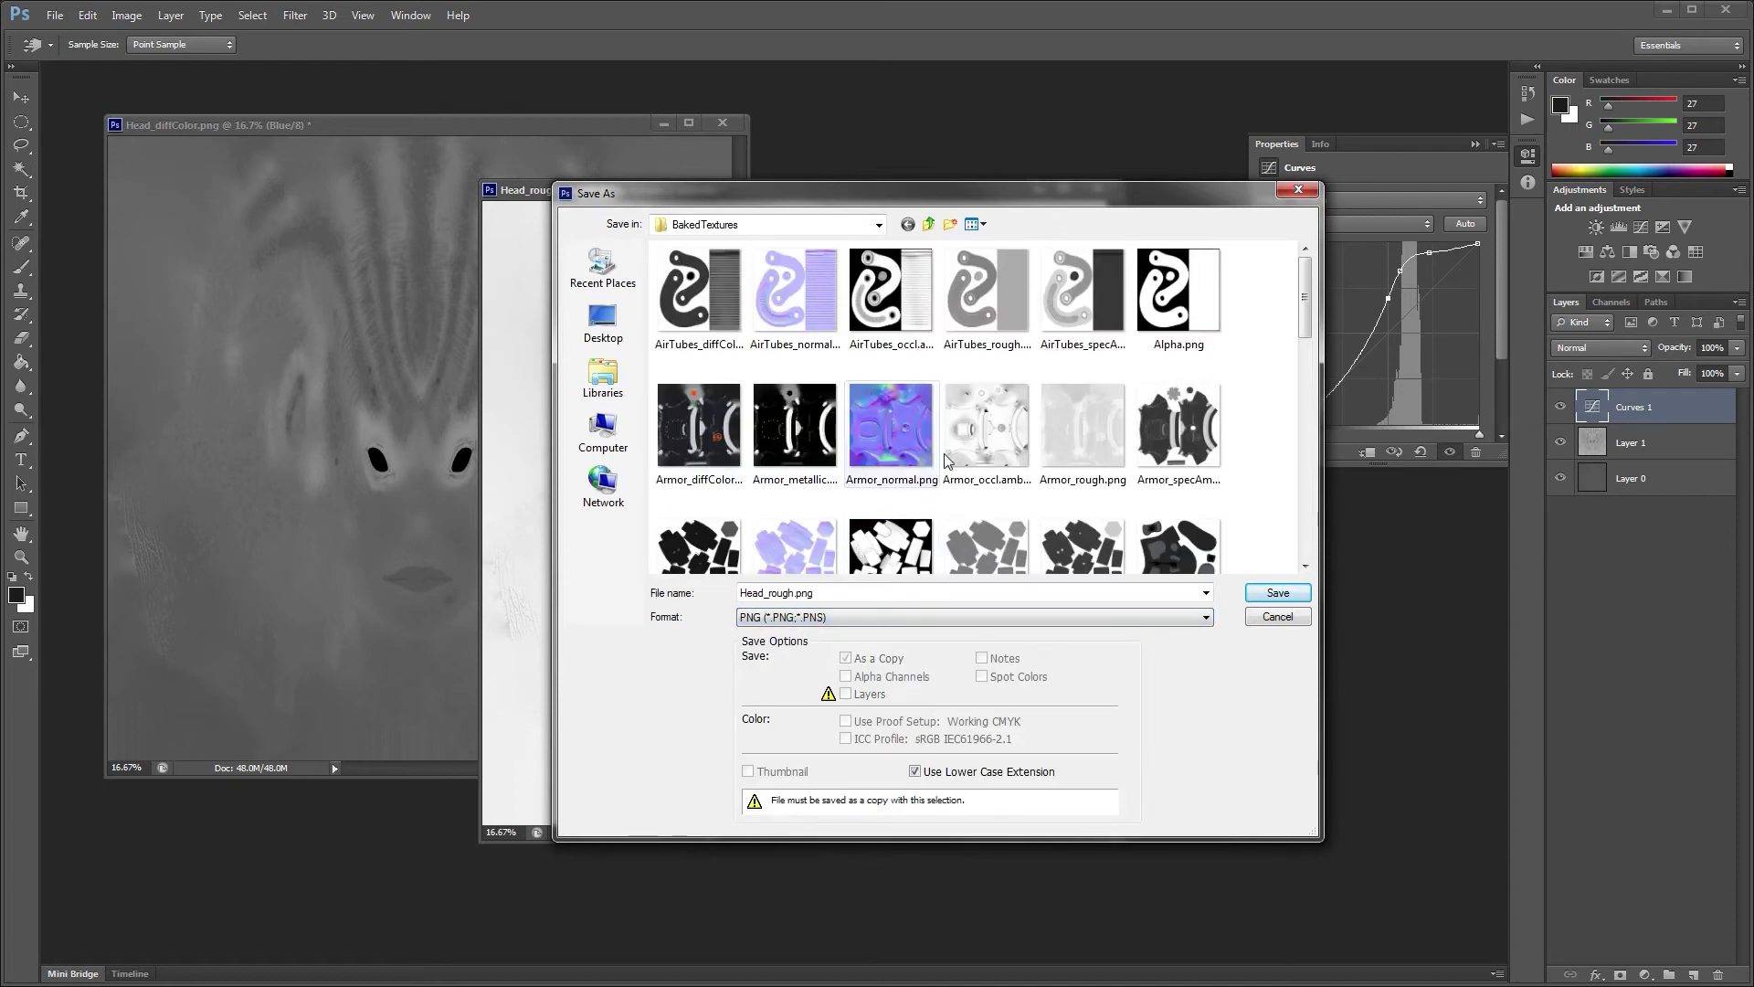
{"action": "left_click_drag", "start_coordinate": [1306, 321], "coordinate": [1322, 445]}
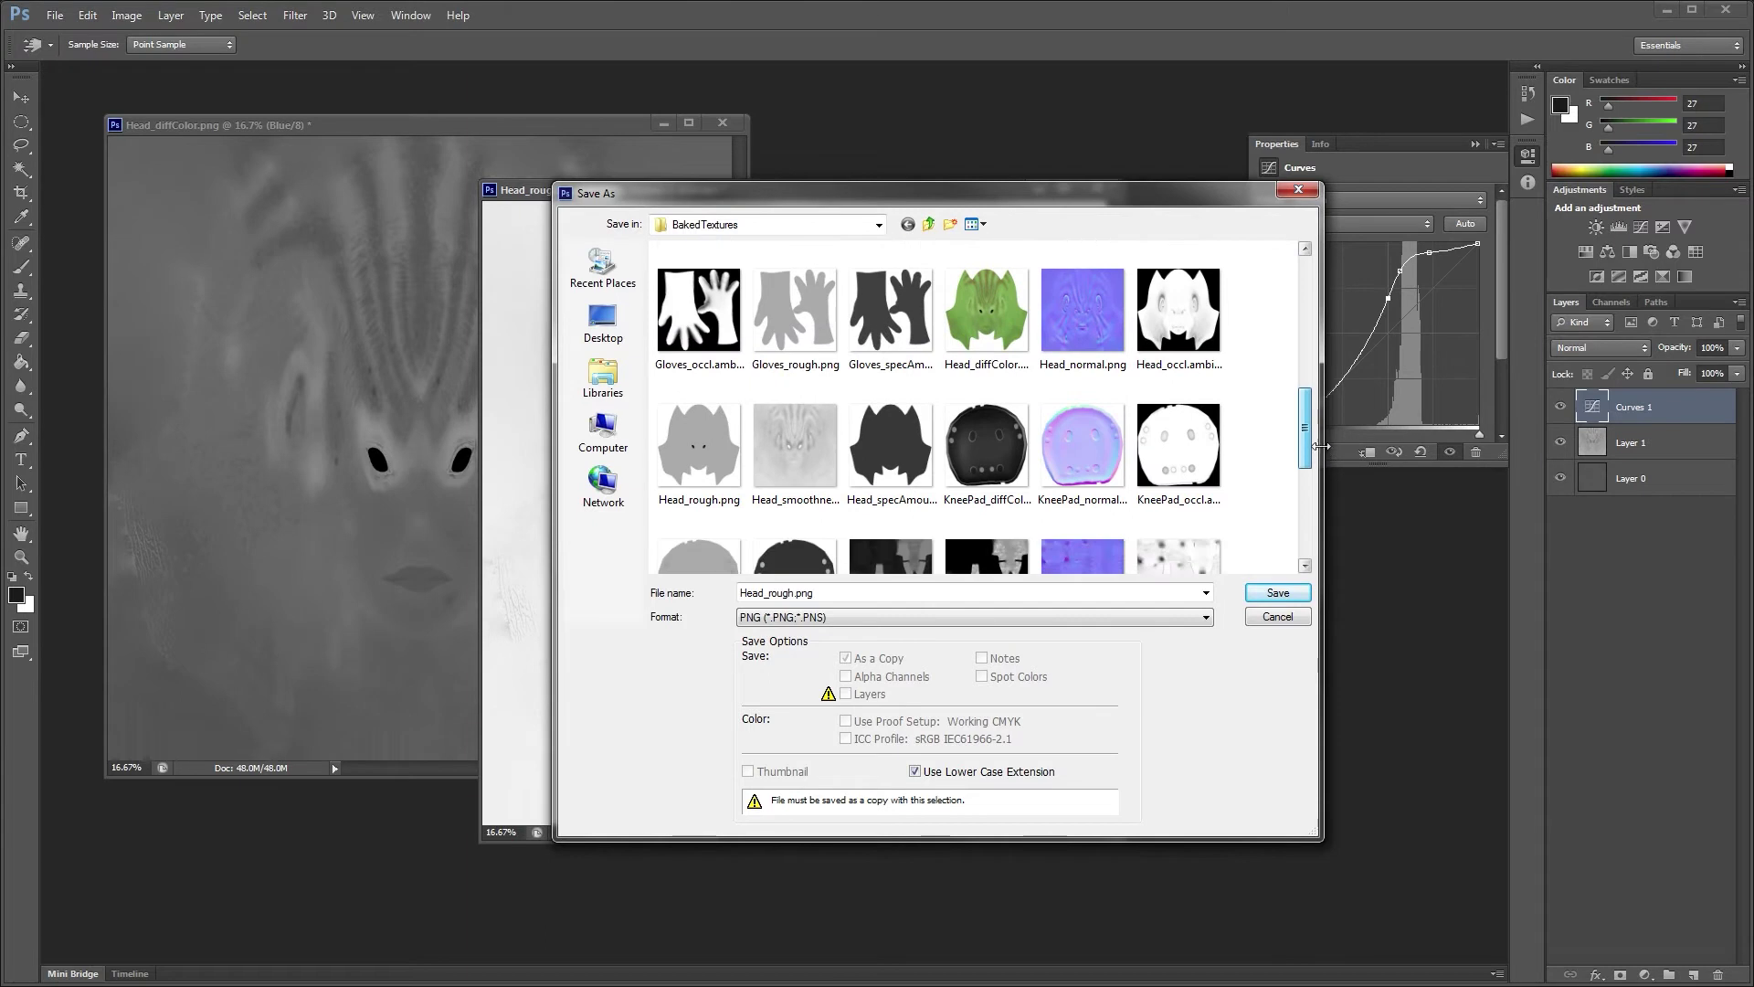
{"action": "left_click", "coordinate": [811, 456]}
{"action": "left_click", "coordinate": [1277, 592]}
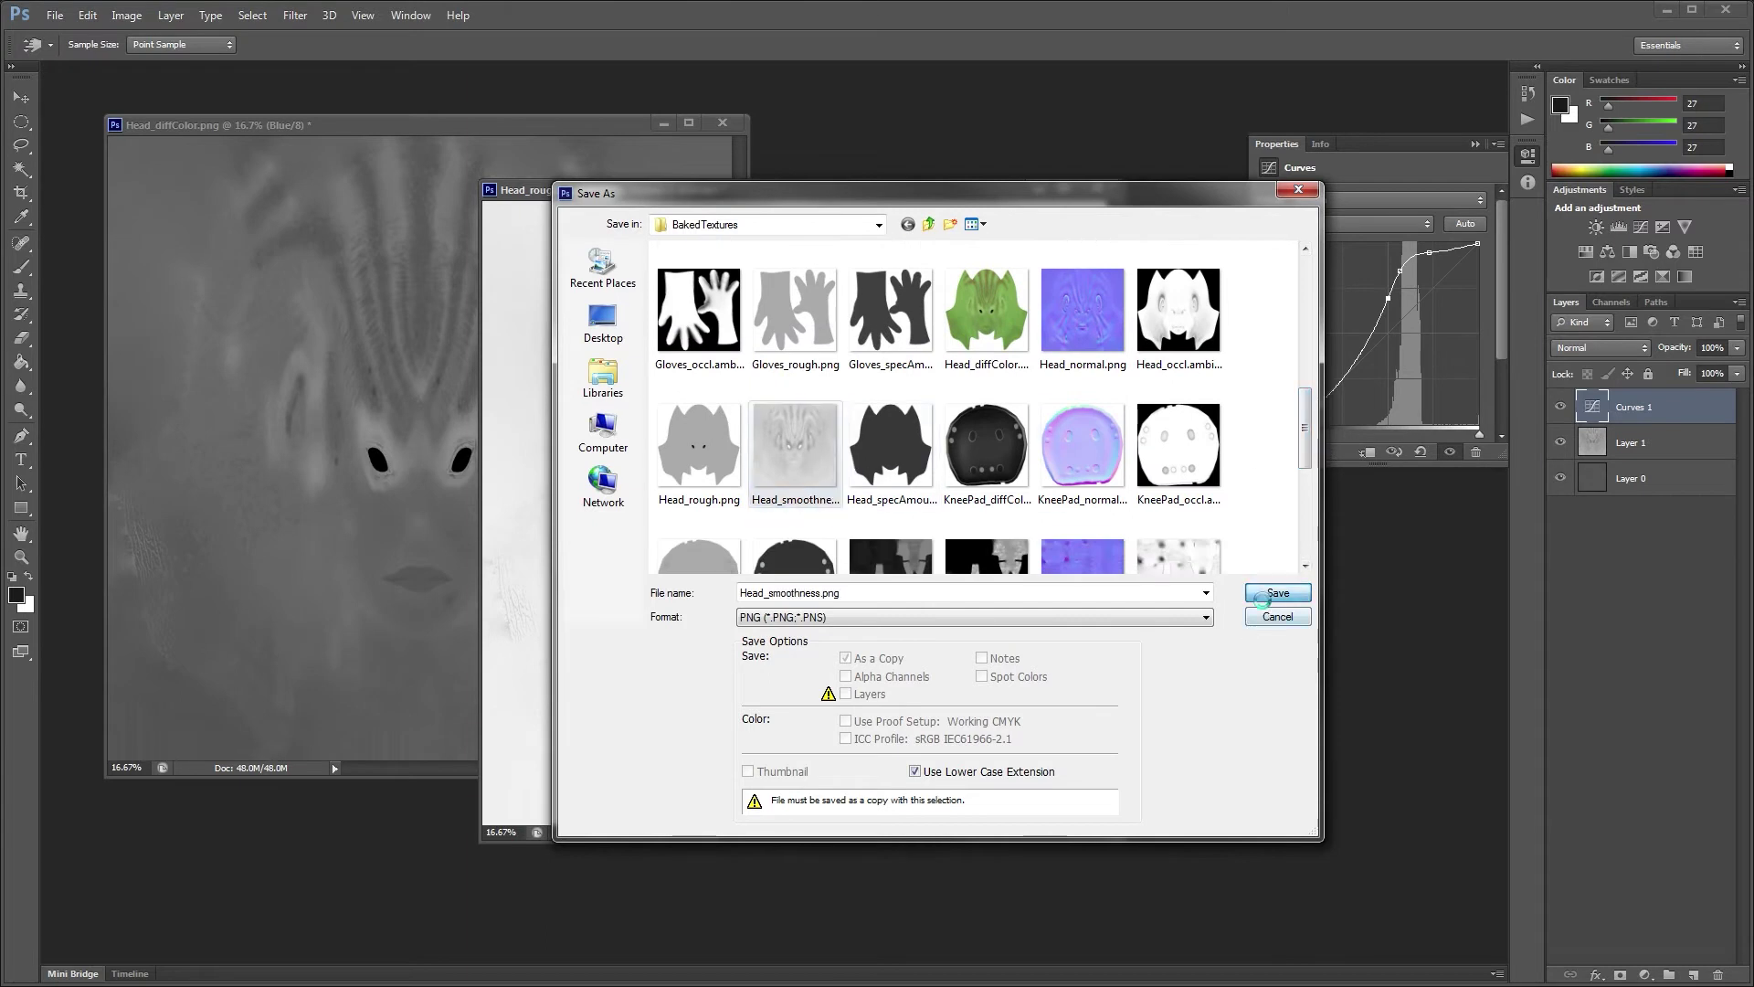
{"action": "left_click", "coordinate": [873, 363]}
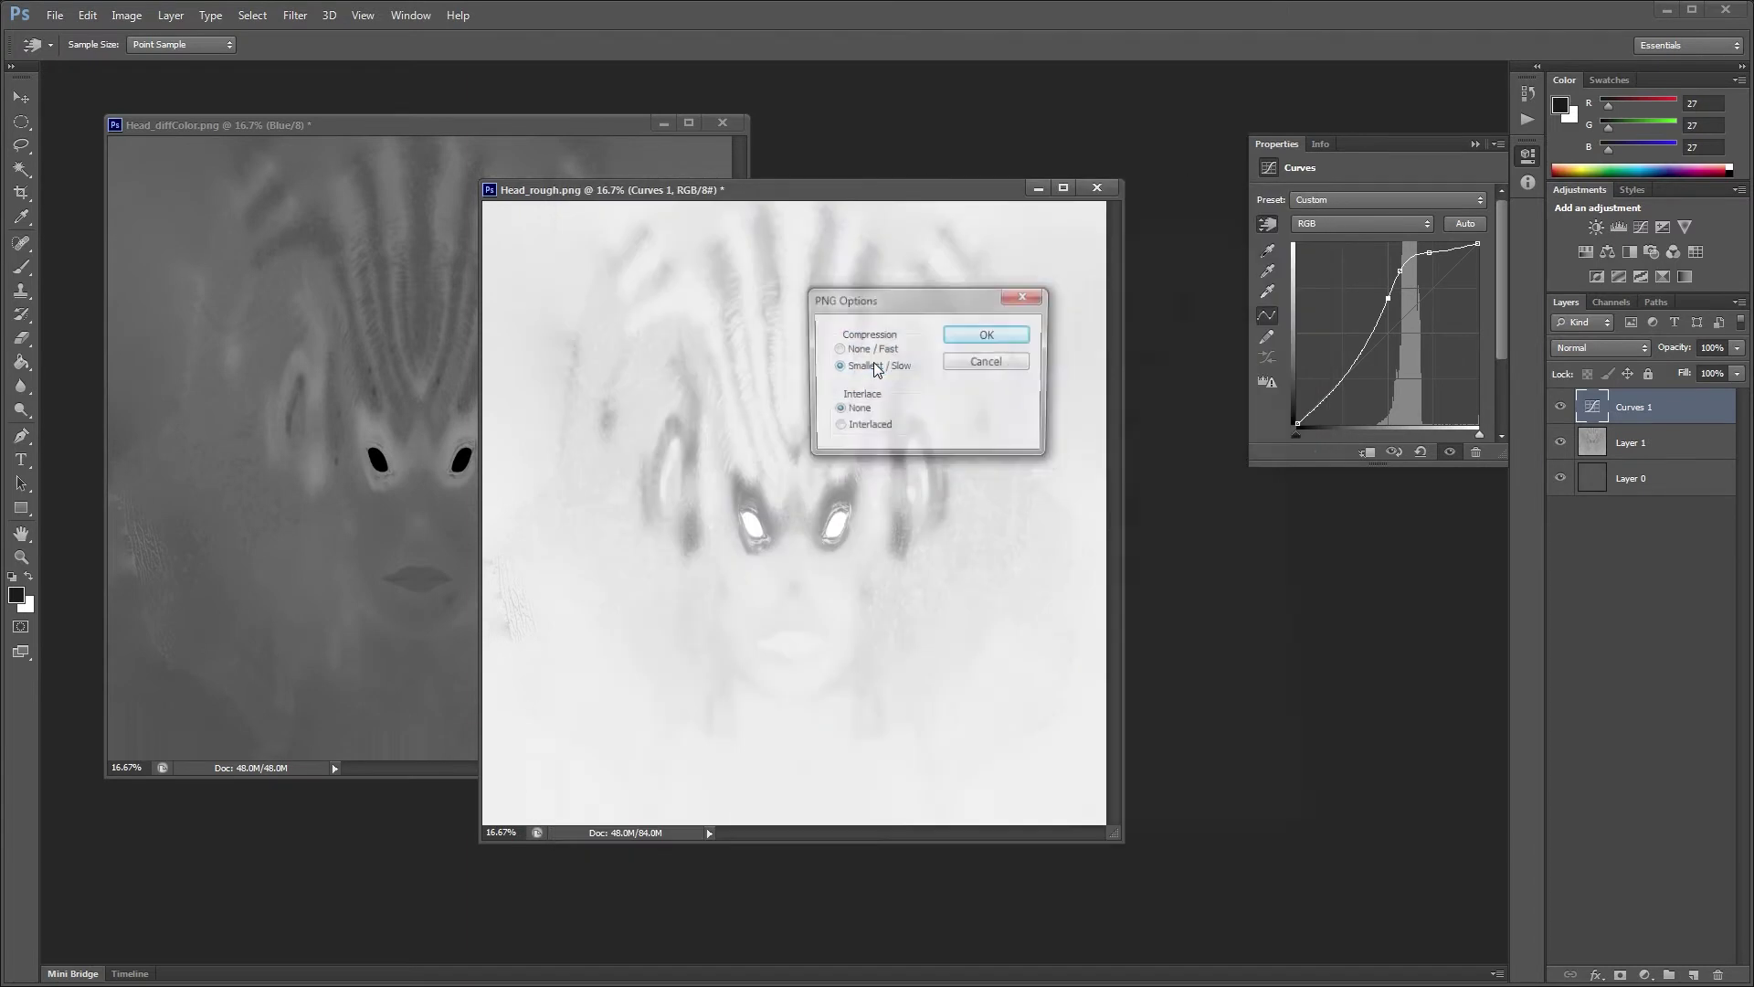
{"action": "left_click", "coordinate": [998, 336]}
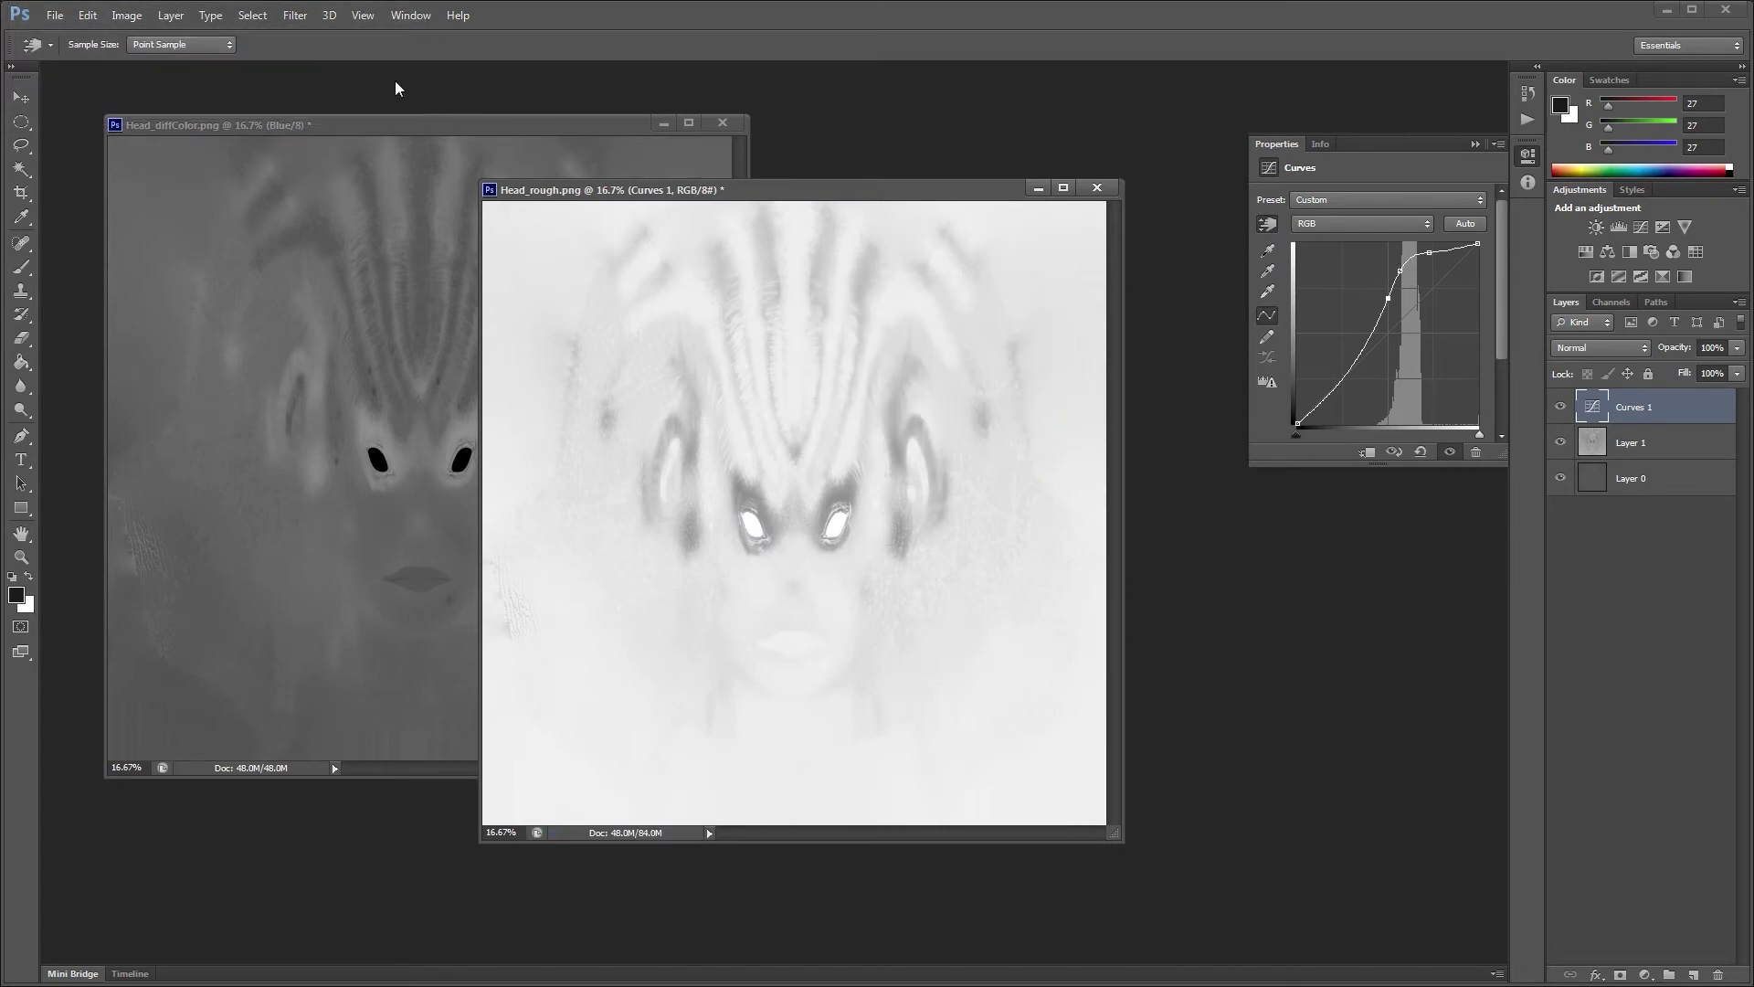
Switch to MODO, reload the changed Head_rough.png and Head_smoothness.png images, and check the alien's head
{"action": "key", "text": "alt+Tab"}
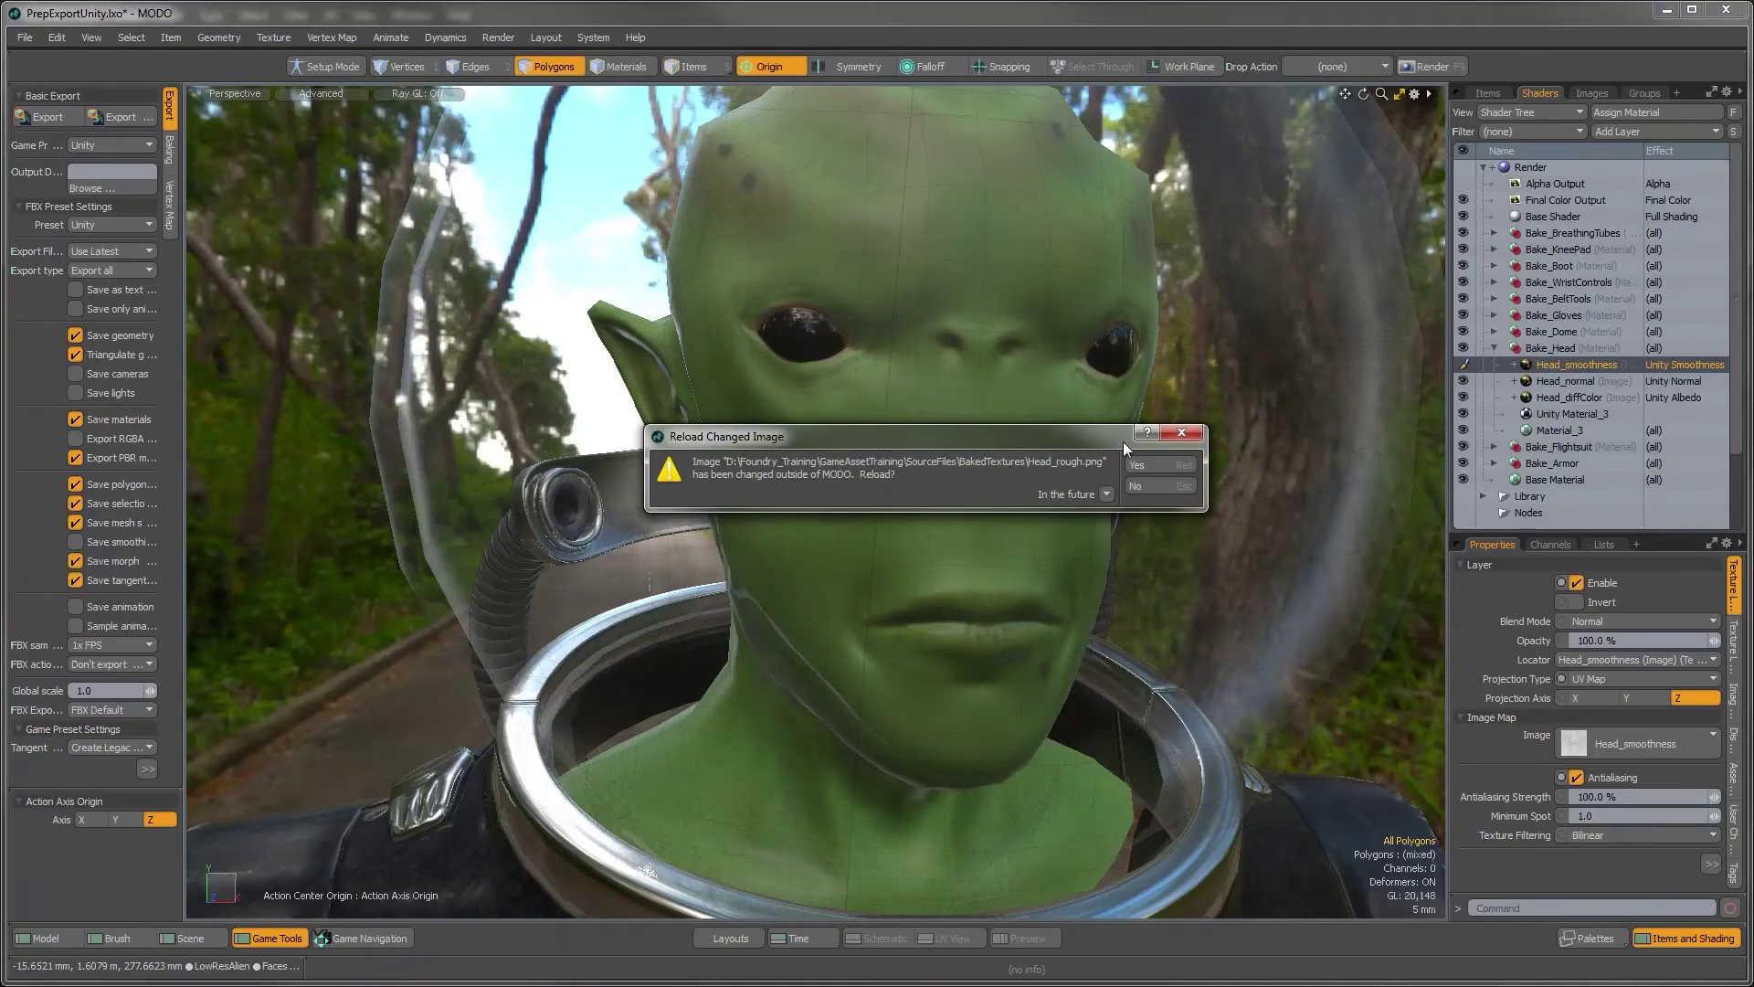
{"action": "left_click", "coordinate": [1143, 463]}
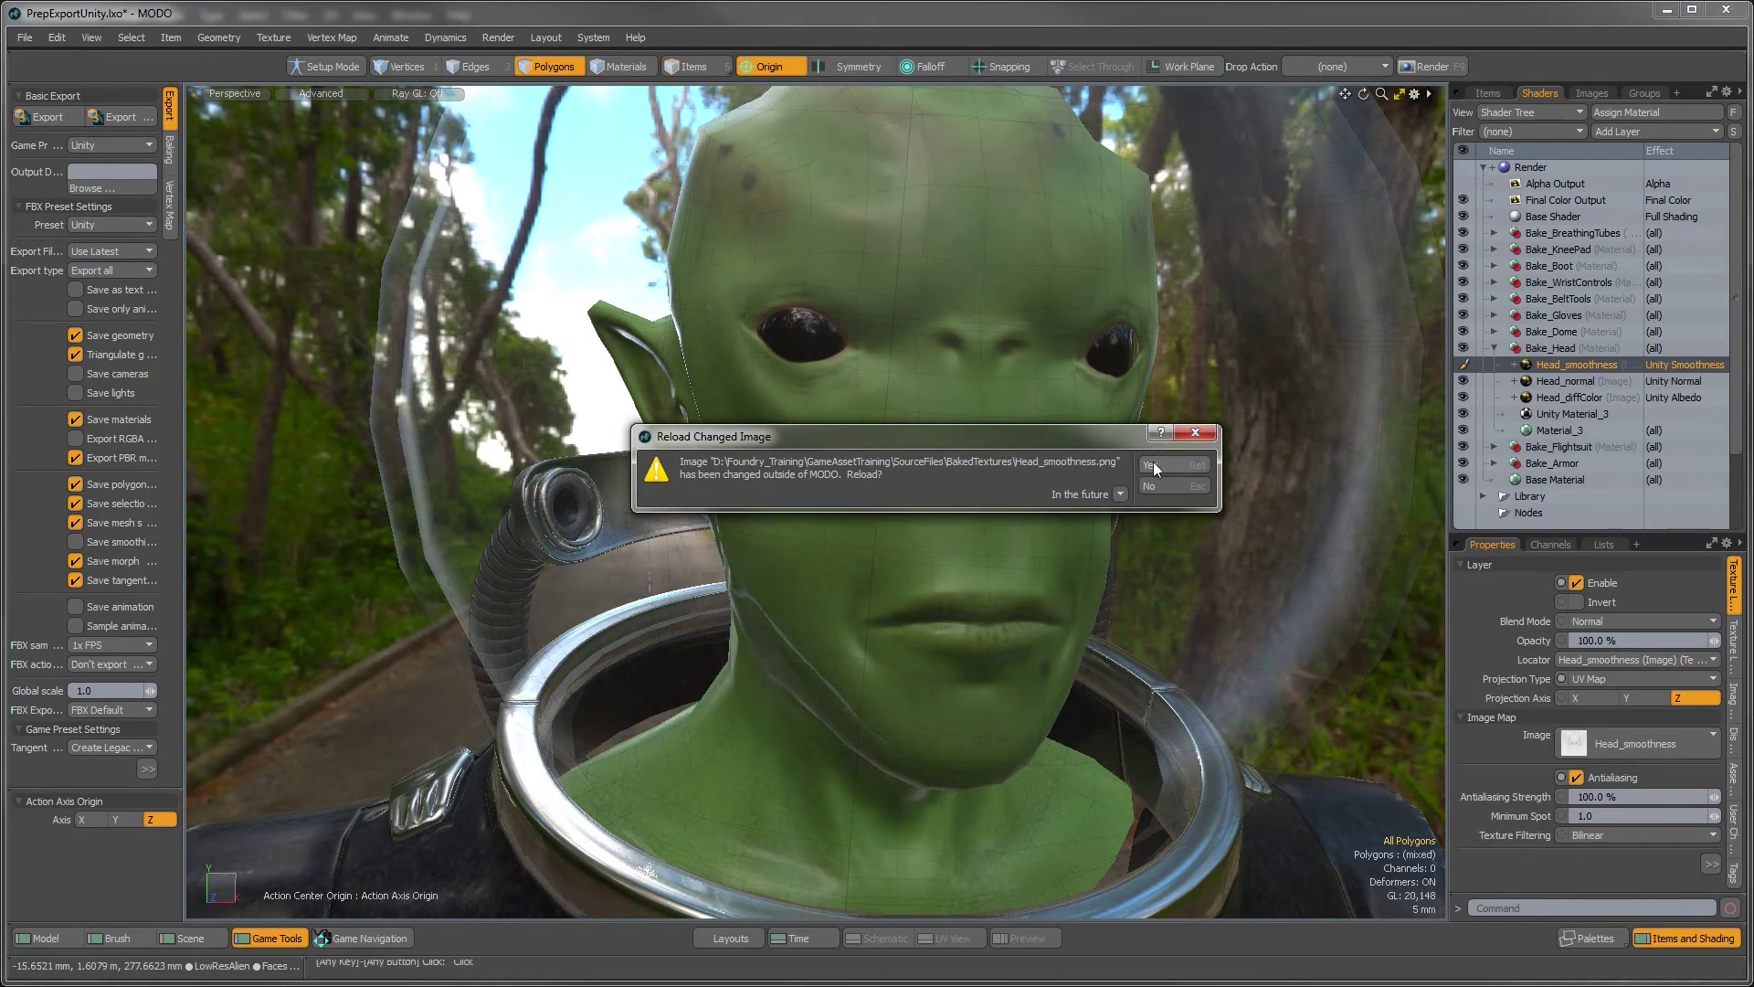
{"action": "left_click", "coordinate": [1142, 462]}
{"action": "left_click_drag", "start_coordinate": [947, 545], "coordinate": [831, 661], "text": "alt"}
{"action": "left_click_drag", "start_coordinate": [914, 575], "coordinate": [863, 549], "text": "ctrl+alt"}
{"action": "left_click_drag", "start_coordinate": [863, 548], "coordinate": [853, 513], "text": "alt+shift"}
Set Unity Material_3's Fresnel Reflectance 0 to 0.02, inspect the head, and select the Bake_Head material group
{"action": "left_click", "coordinate": [1567, 414]}
{"action": "left_click_drag", "start_coordinate": [1540, 532], "coordinate": [1539, 476]}
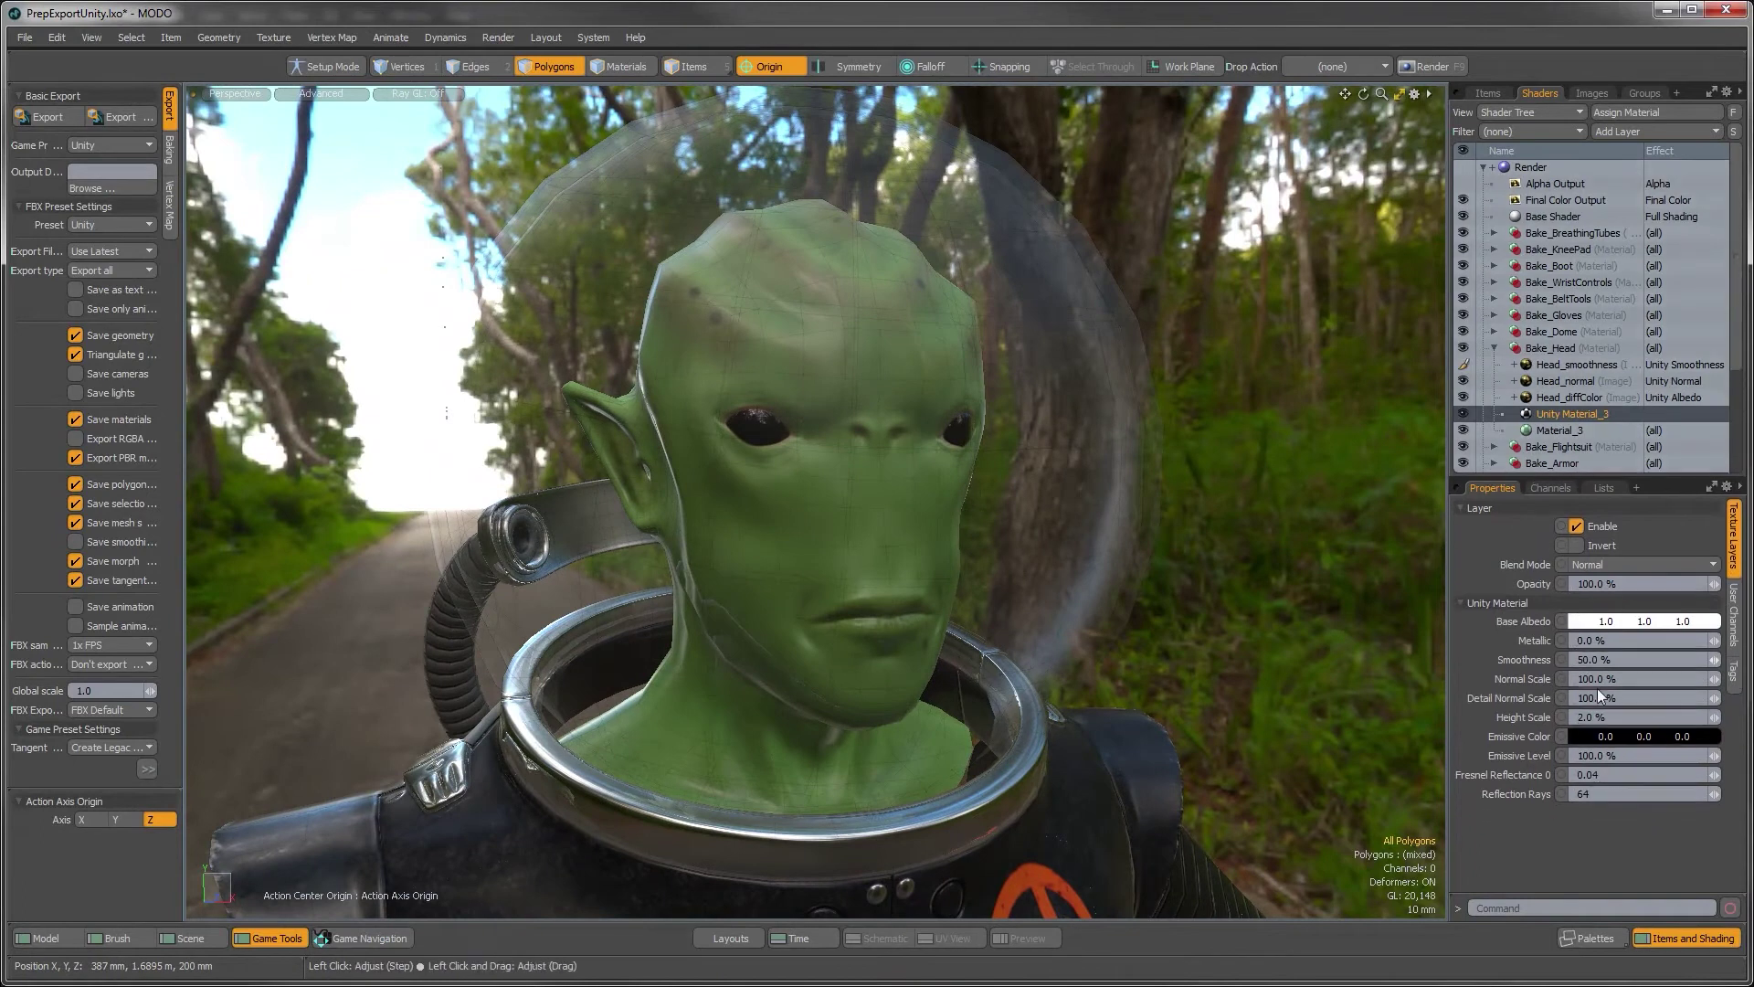
{"action": "left_click", "coordinate": [1603, 775]}
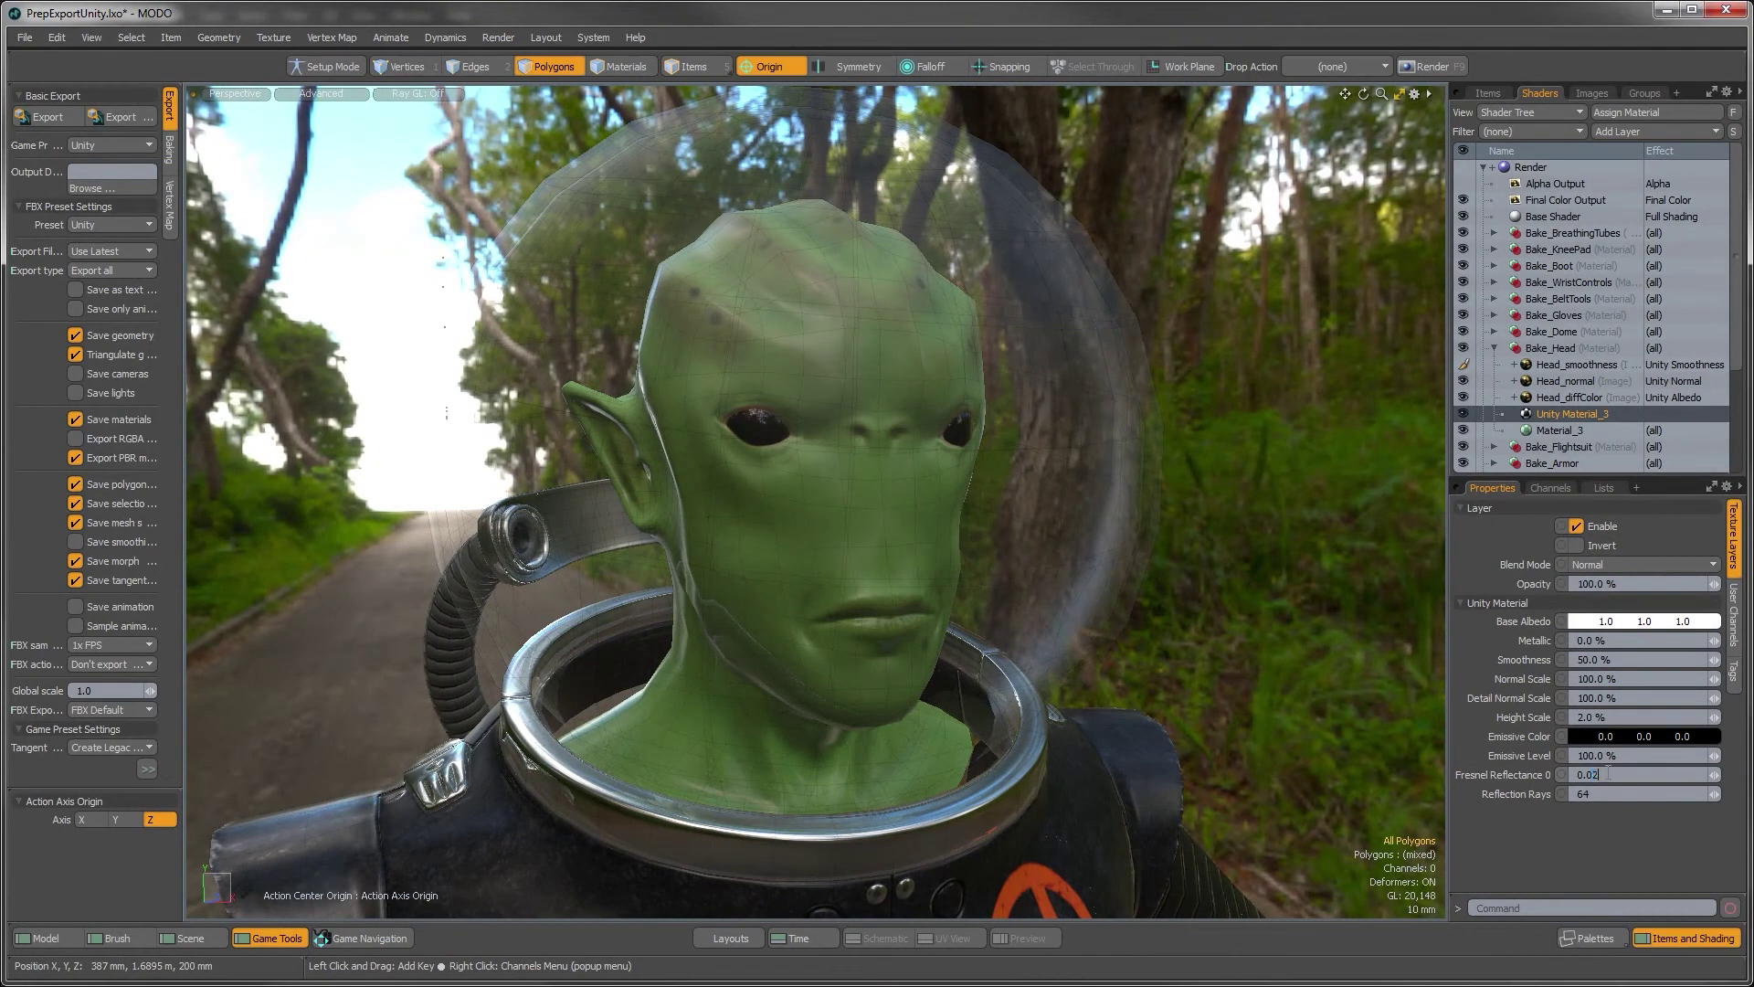
{"action": "left_click_drag", "start_coordinate": [873, 484], "coordinate": [955, 512], "text": "alt"}
{"action": "left_click_drag", "start_coordinate": [903, 367], "coordinate": [1070, 460], "text": "alt"}
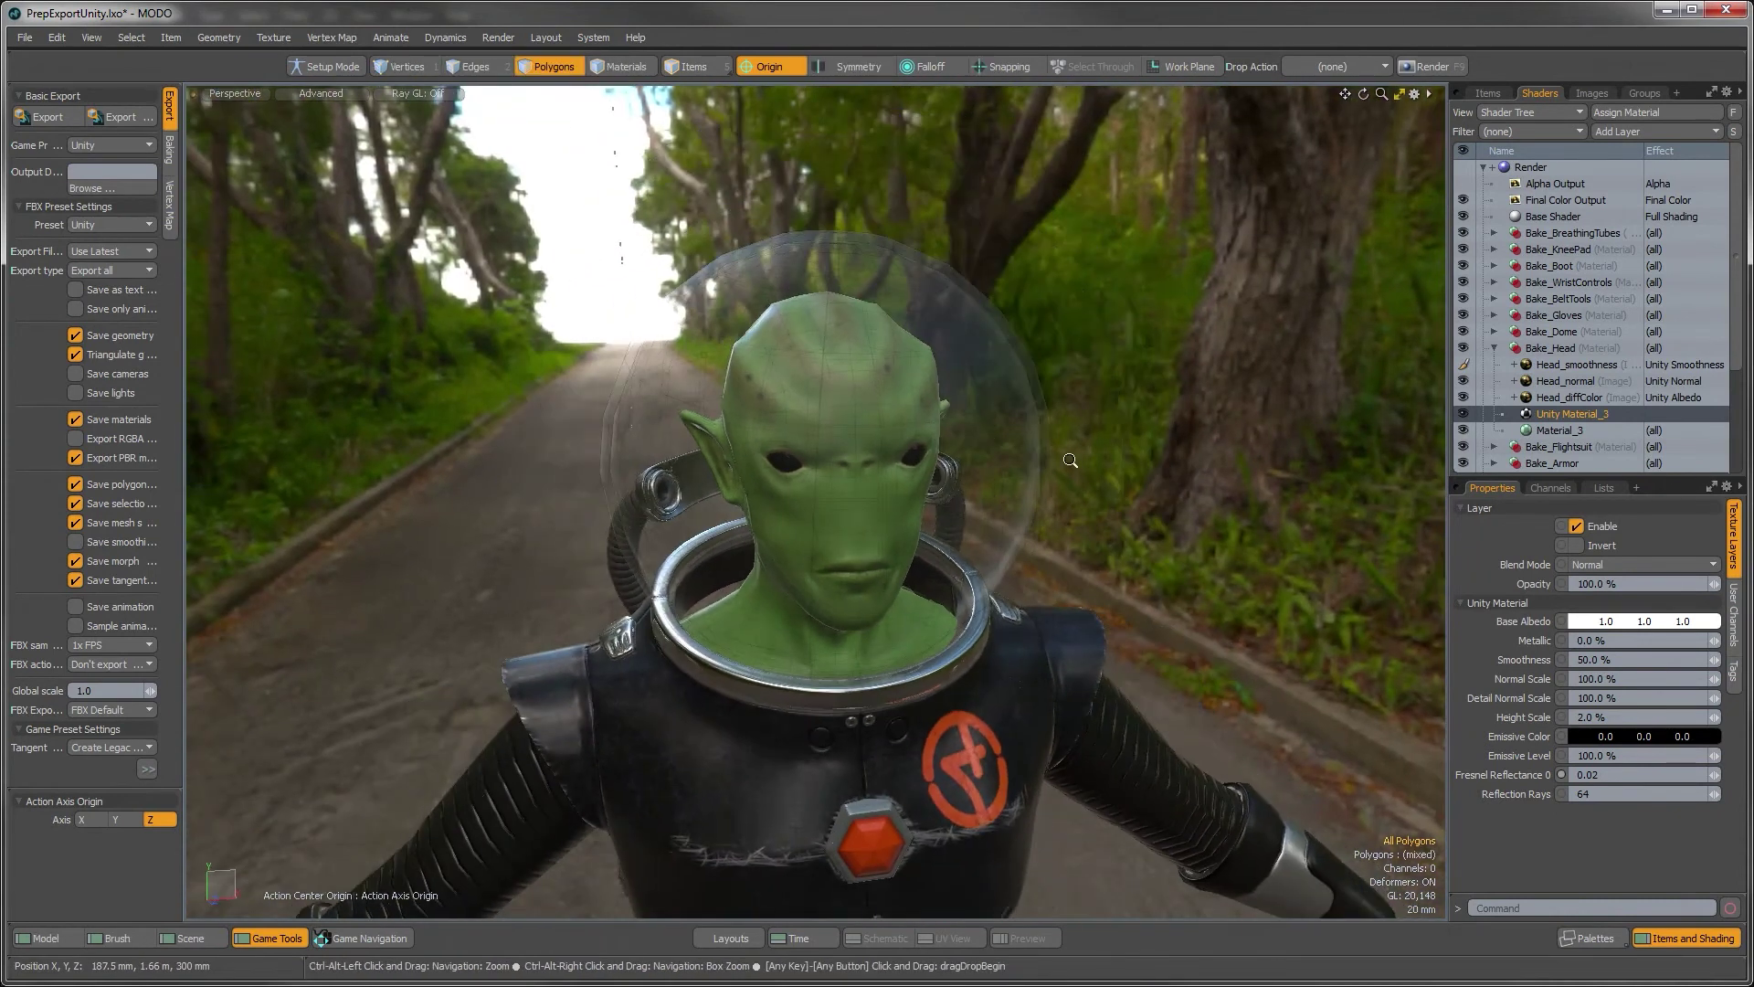
{"action": "left_click", "coordinate": [1548, 351]}
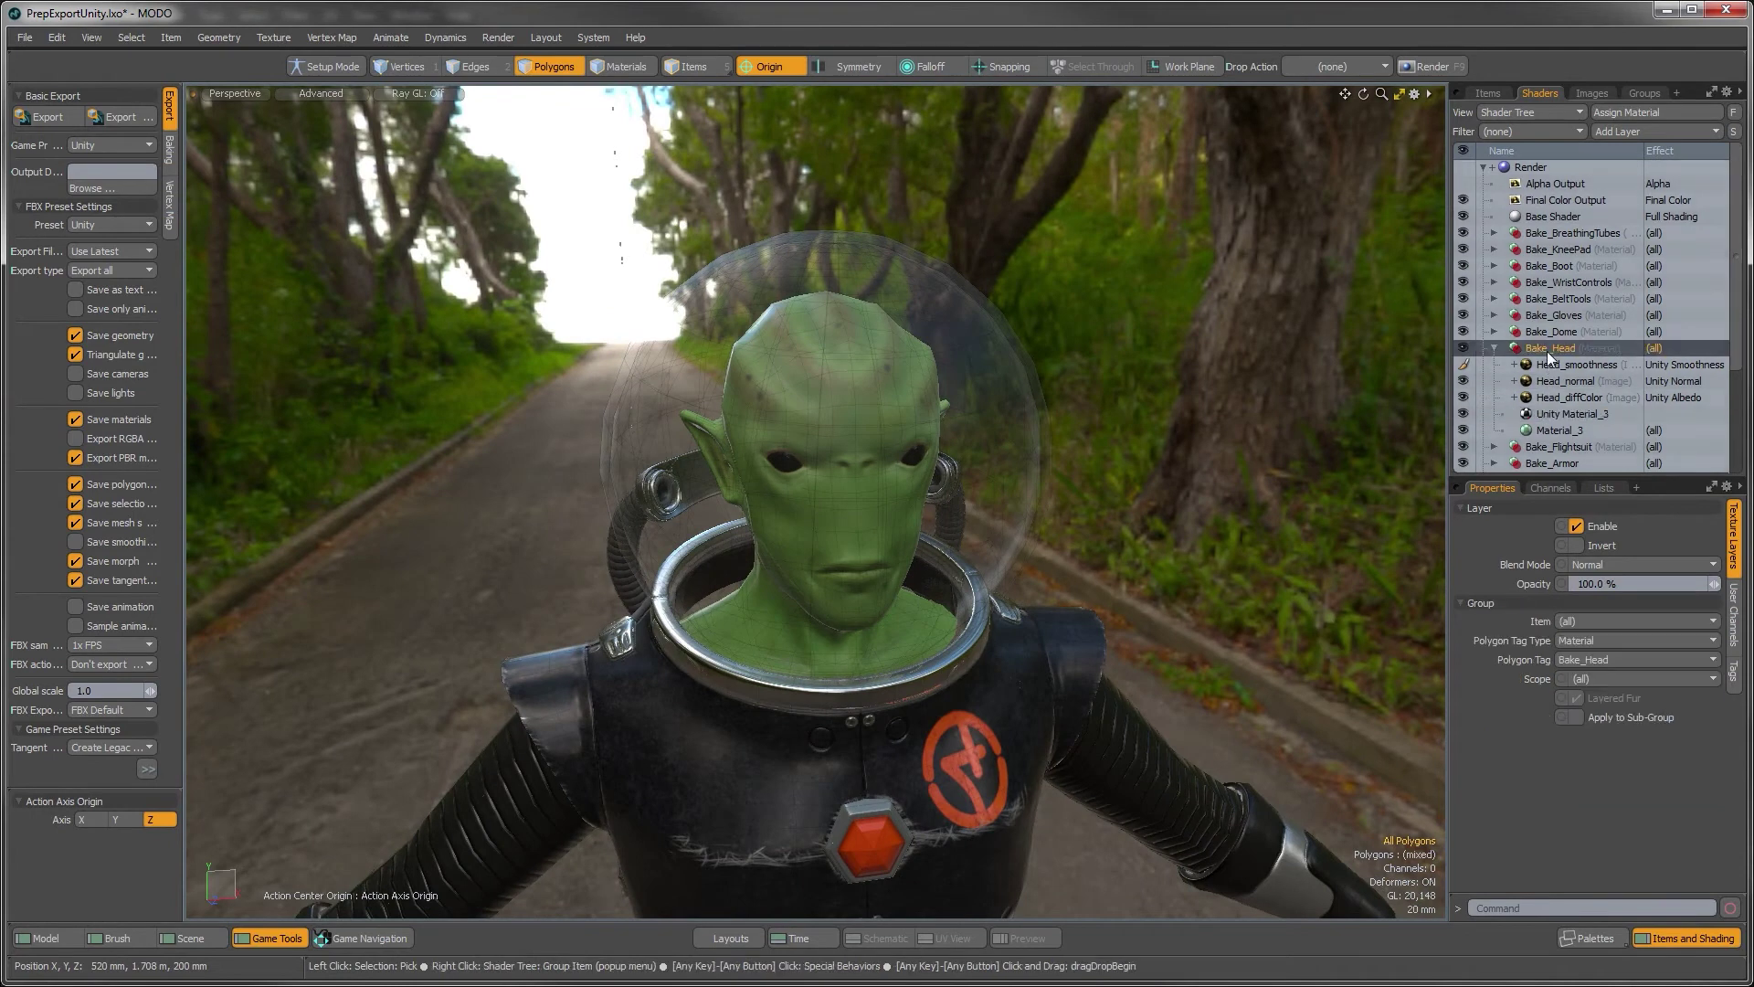
{"action": "left_click_drag", "start_coordinate": [822, 461], "coordinate": [1172, 418], "text": "alt"}
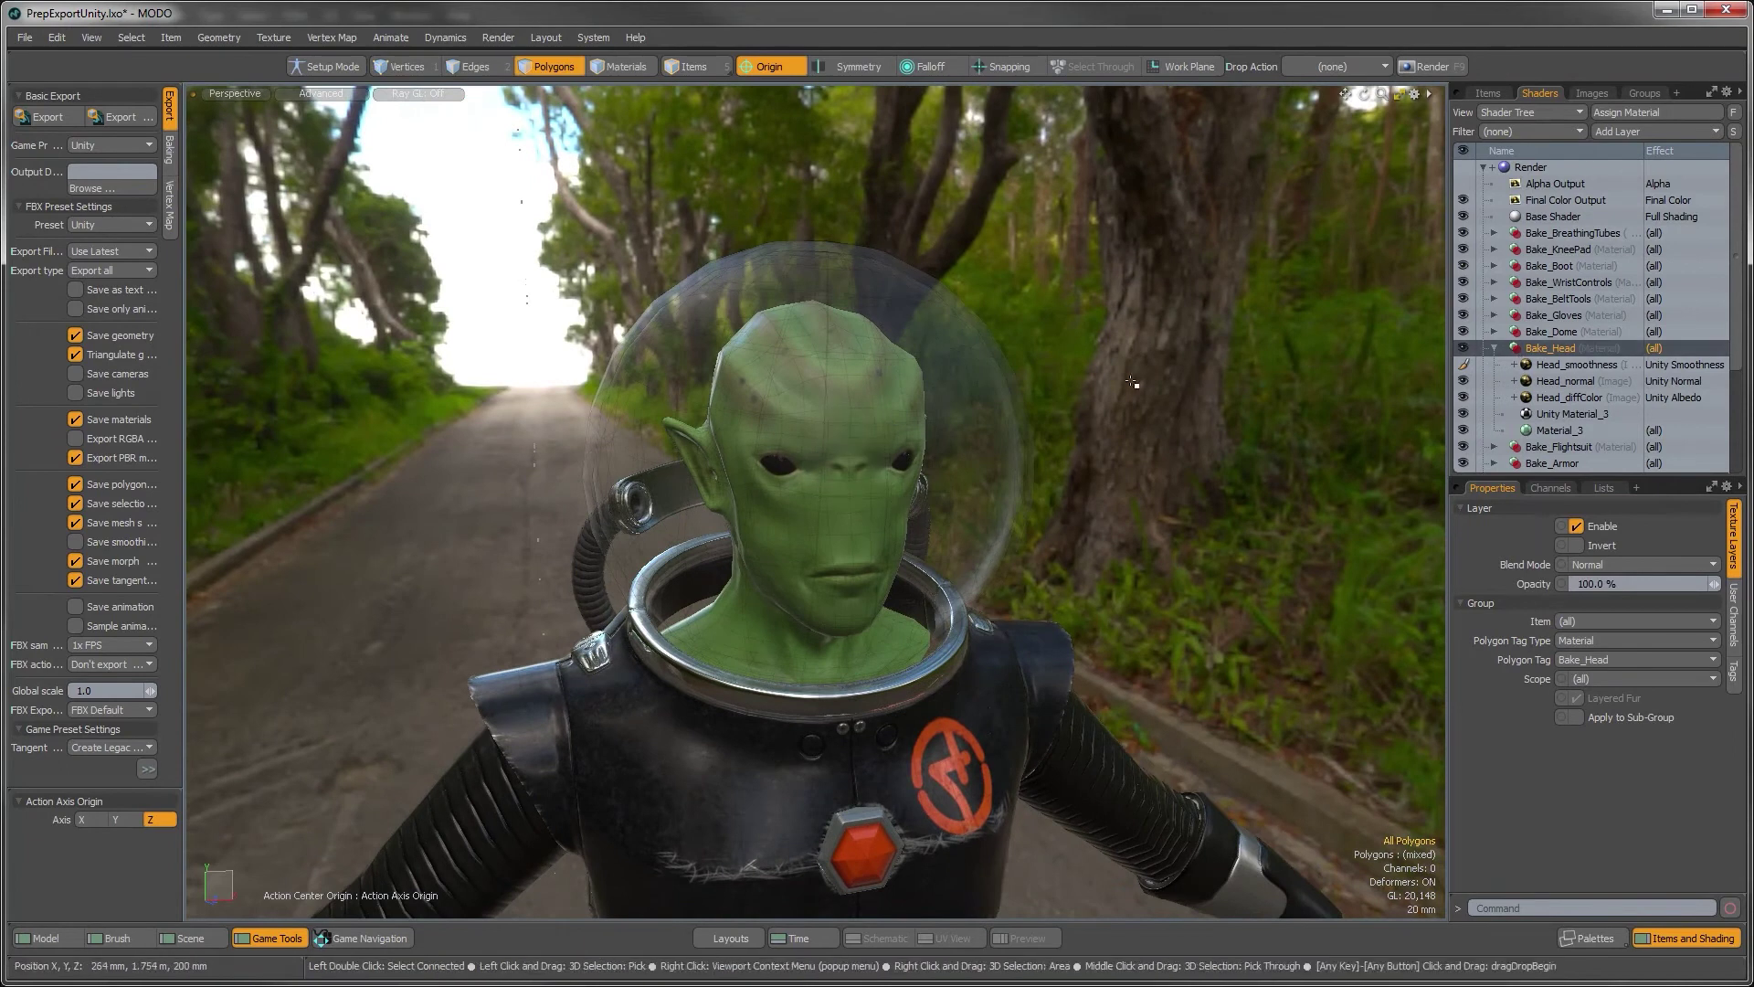
Switch to Photoshop and close Head_rough.png and Head_diffColor.png without saving their changes
{"action": "key", "text": "alt+Tab"}
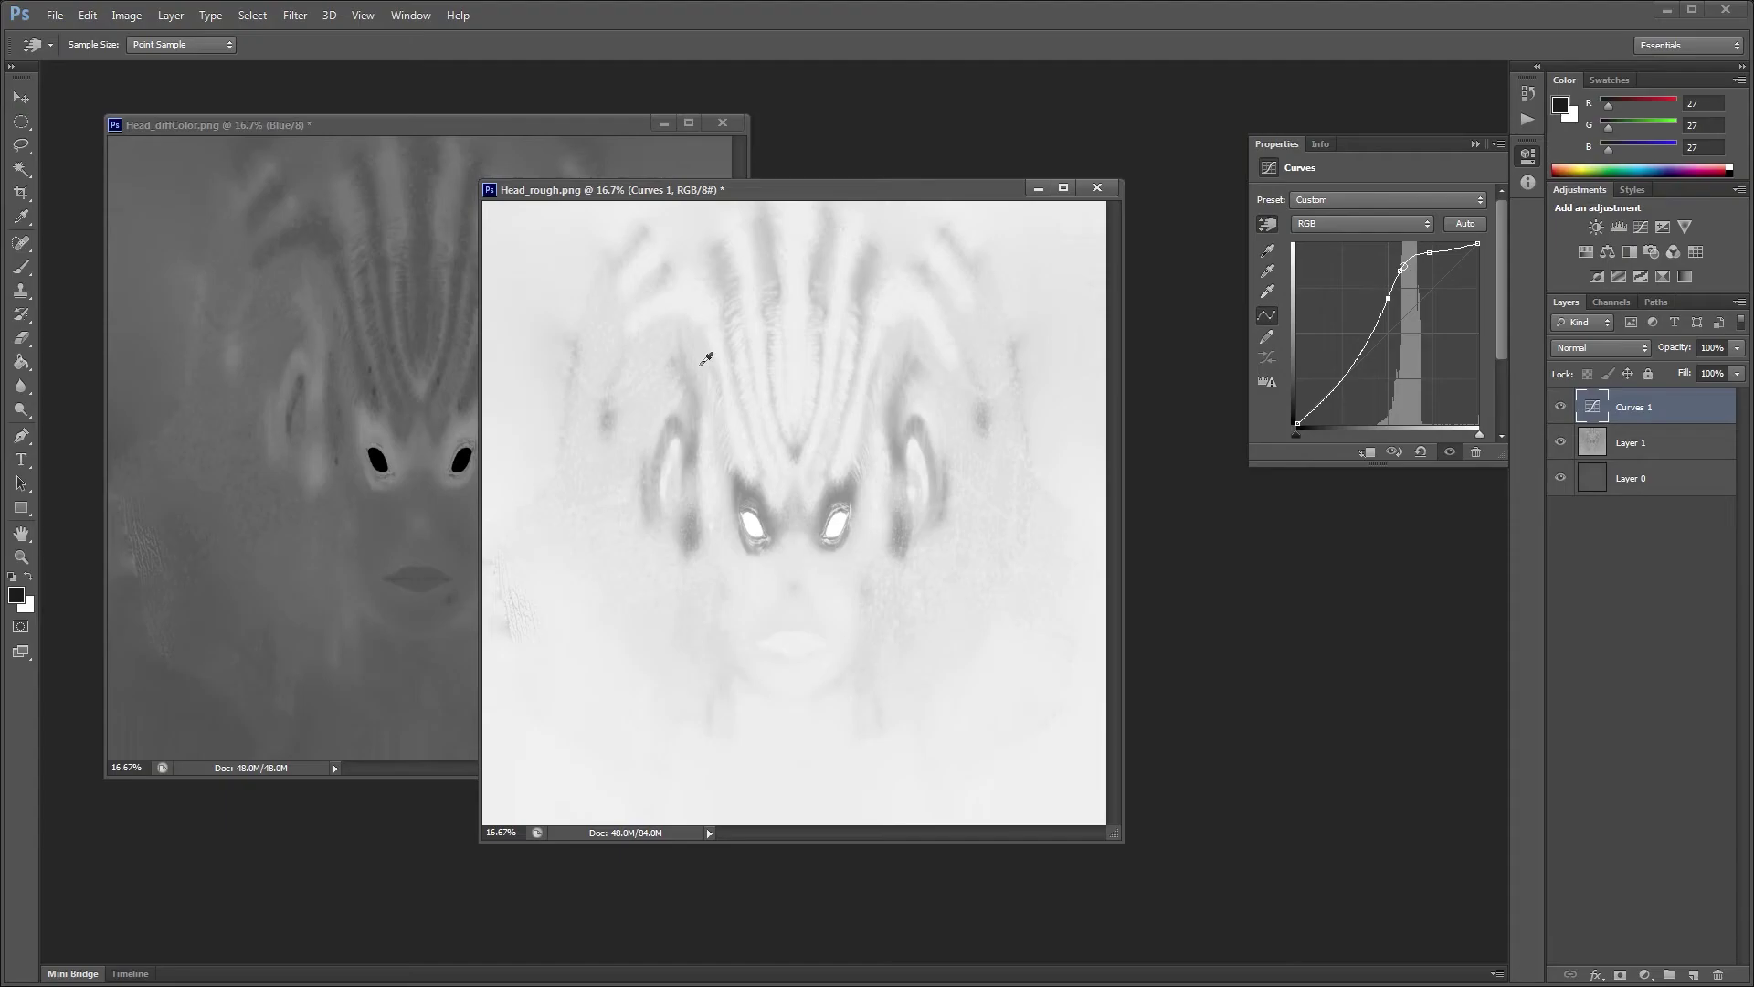
{"action": "left_click", "coordinate": [1096, 189]}
{"action": "left_click", "coordinate": [918, 363]}
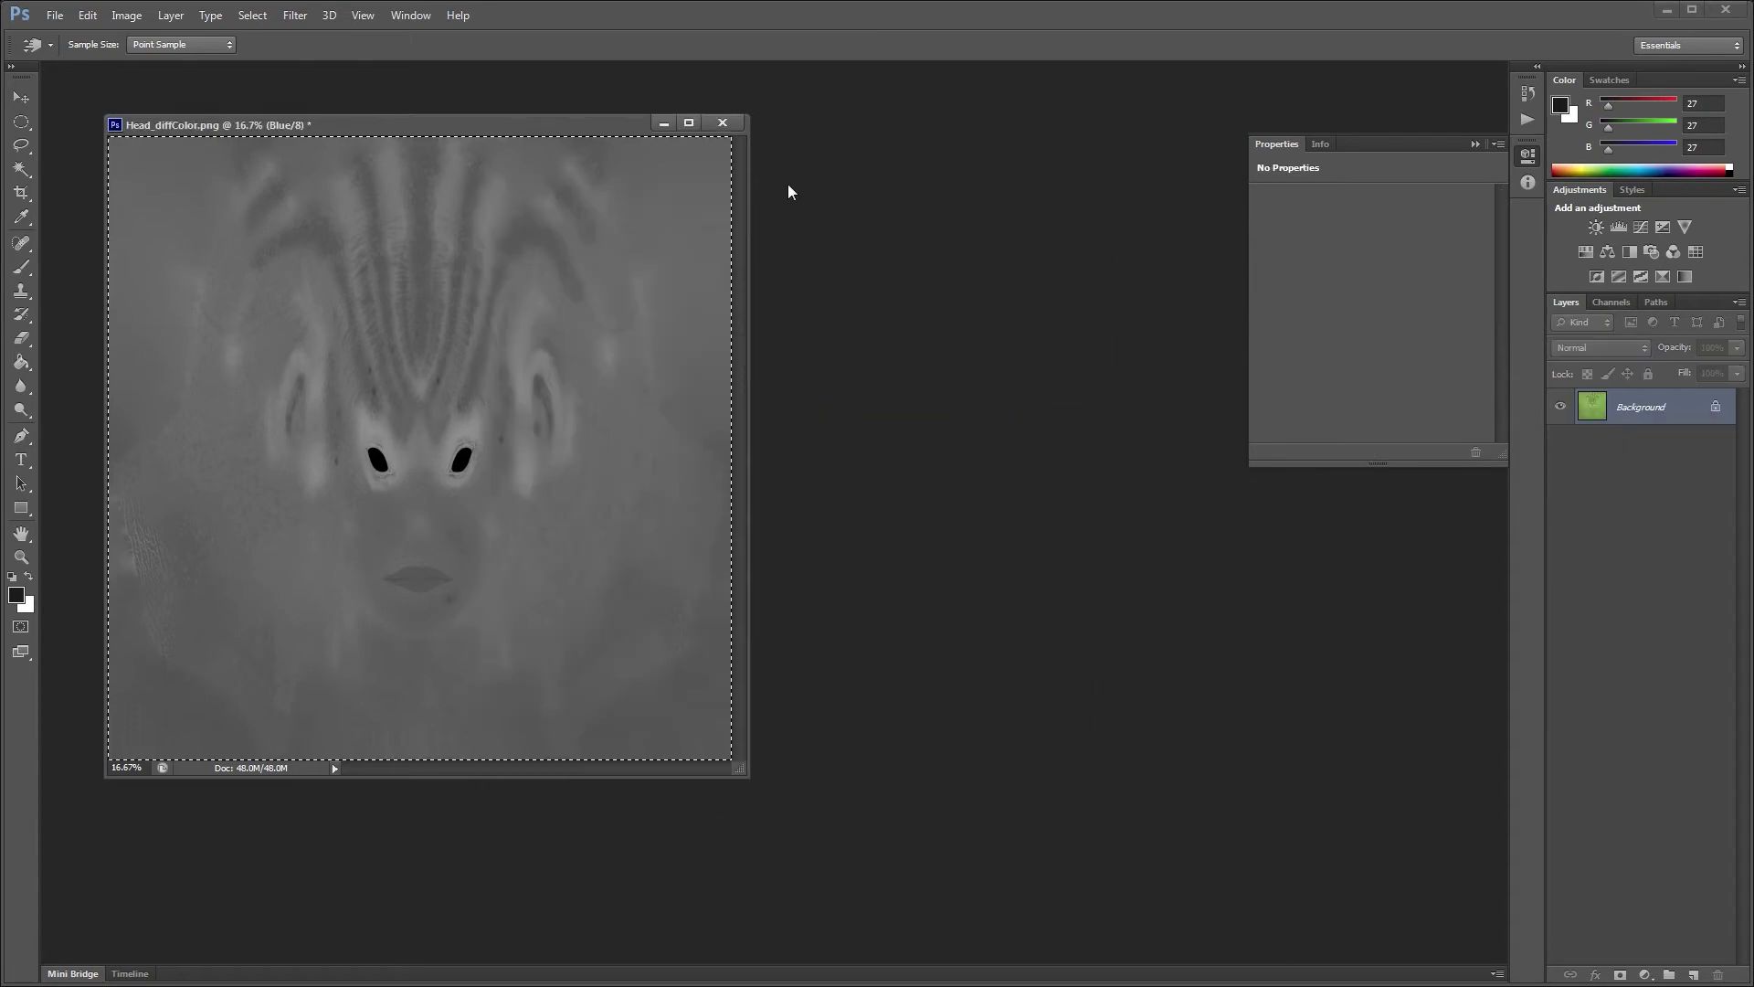
{"action": "left_click", "coordinate": [722, 122]}
{"action": "left_click", "coordinate": [918, 363]}
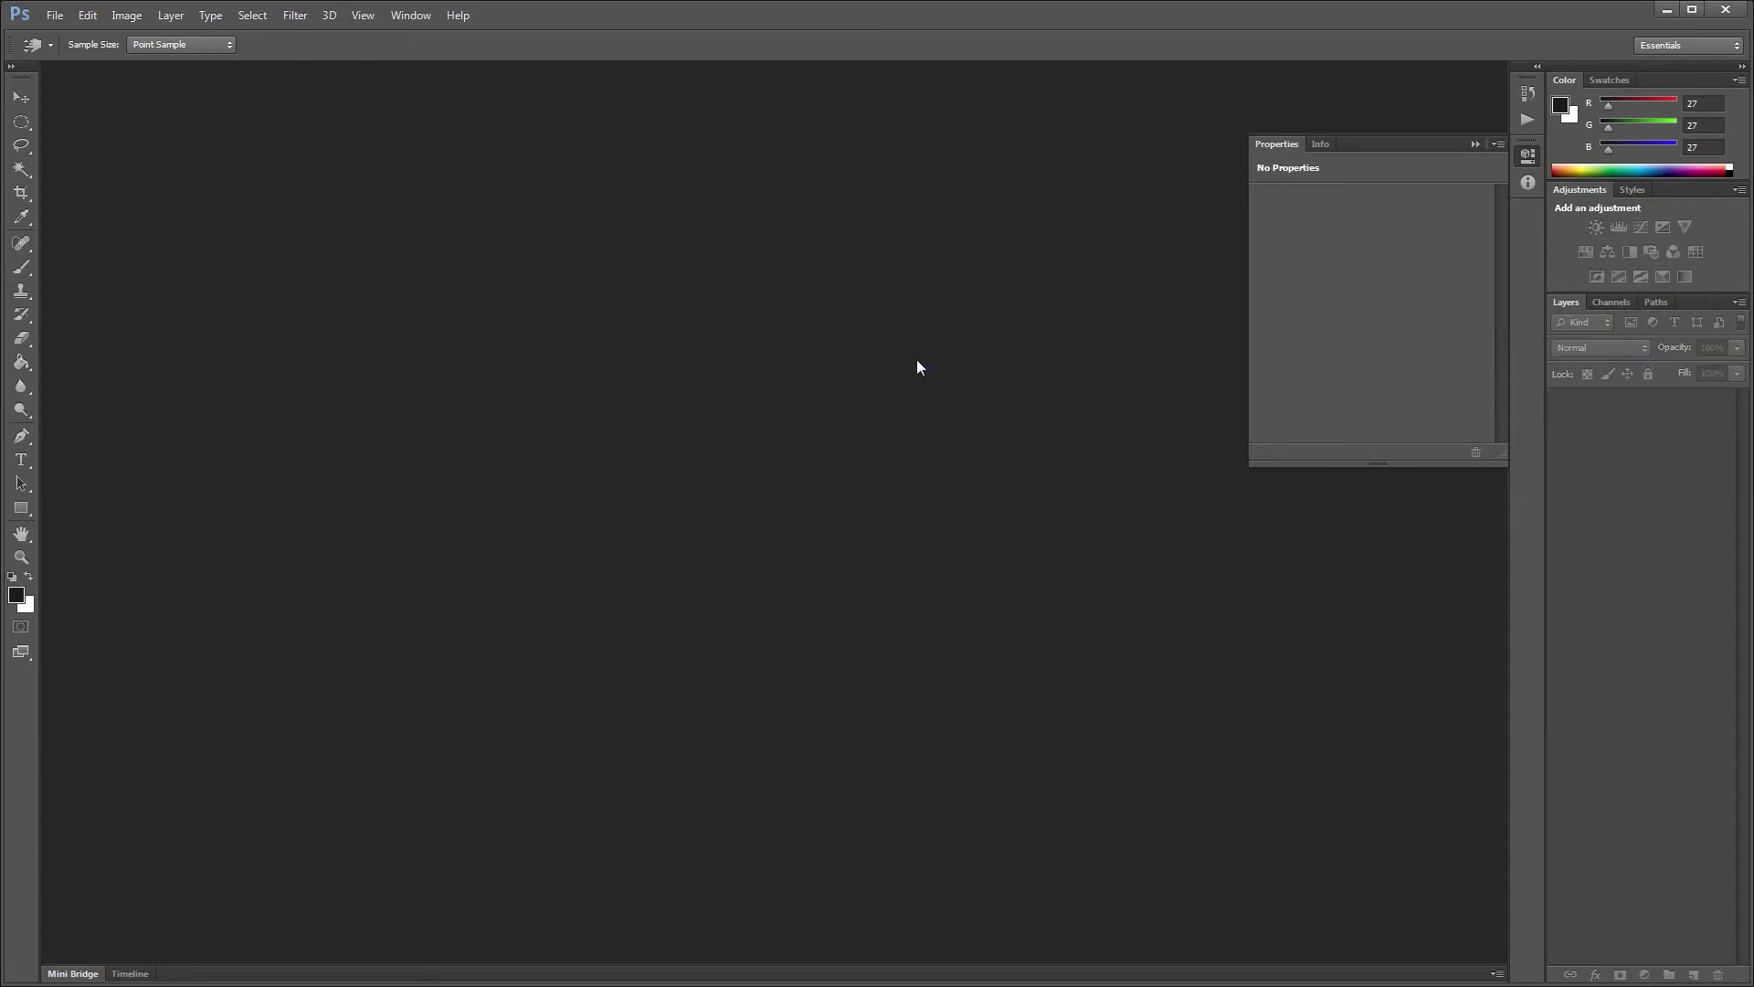
Open Head_occl.ambient.png from the BakedTextures folder and reposition its document window
{"action": "double_click", "coordinate": [918, 360]}
{"action": "left_click", "coordinate": [894, 559]}
{"action": "scroll", "coordinate": [894, 560], "scroll_direction": "down", "scroll_amount": 2}
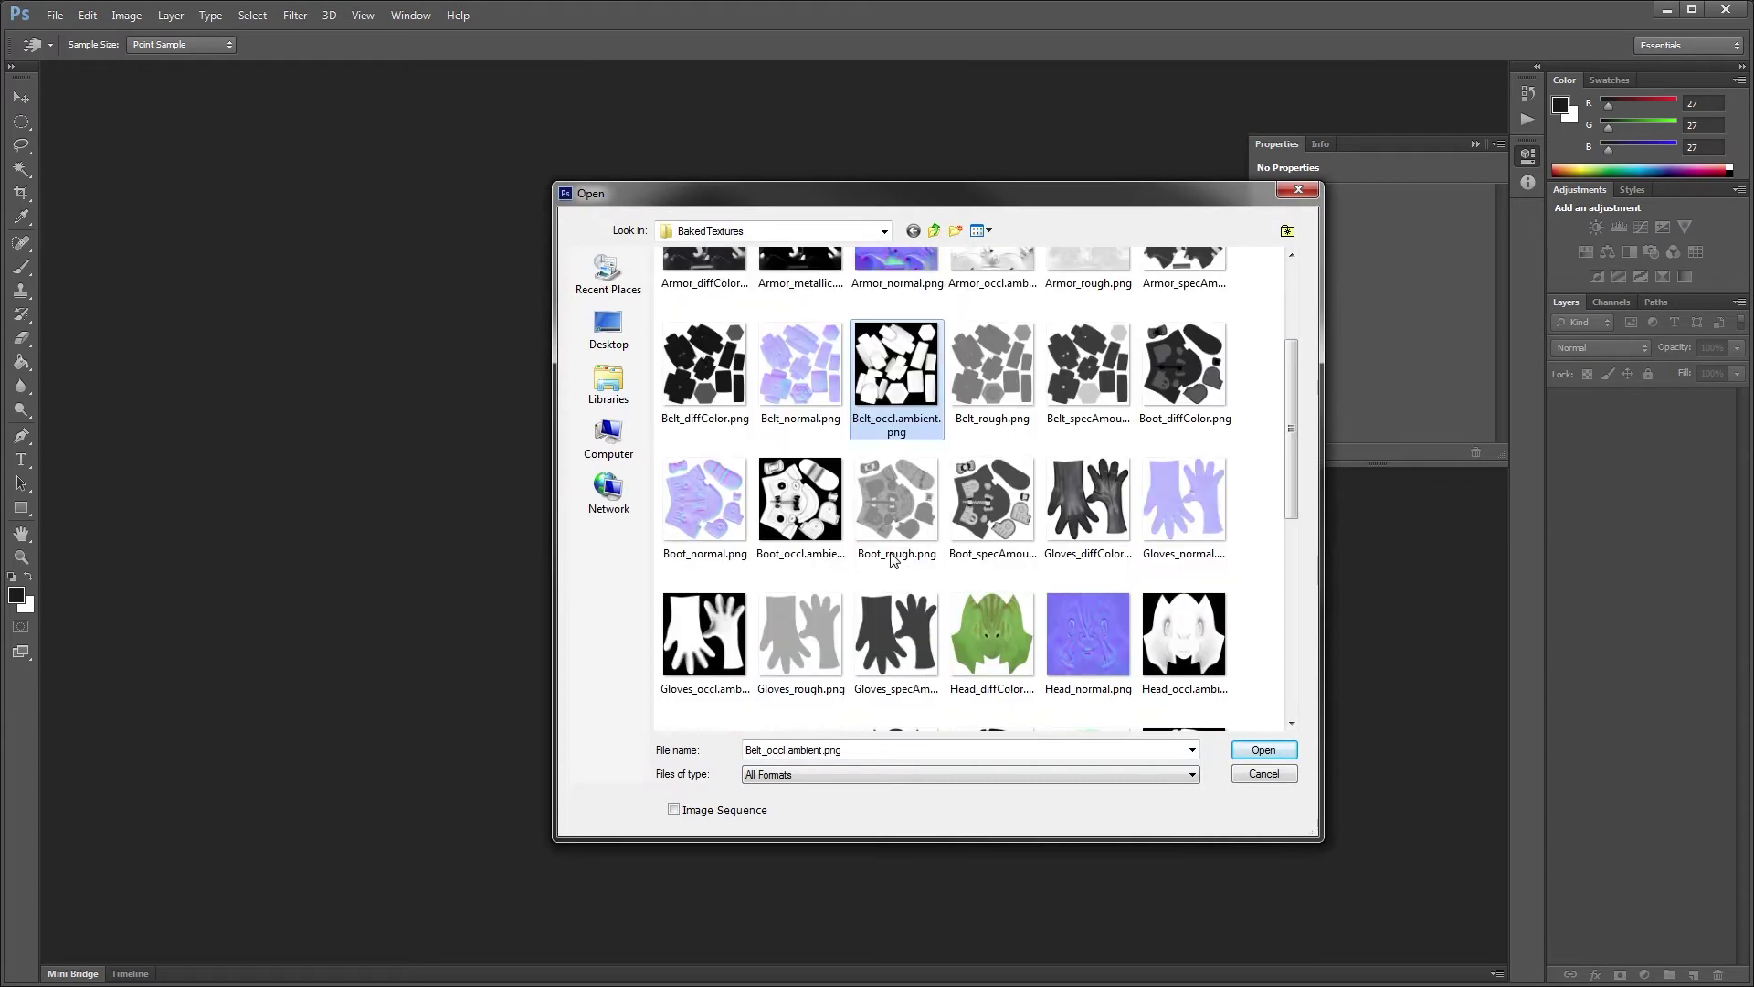
{"action": "double_click", "coordinate": [1182, 656]}
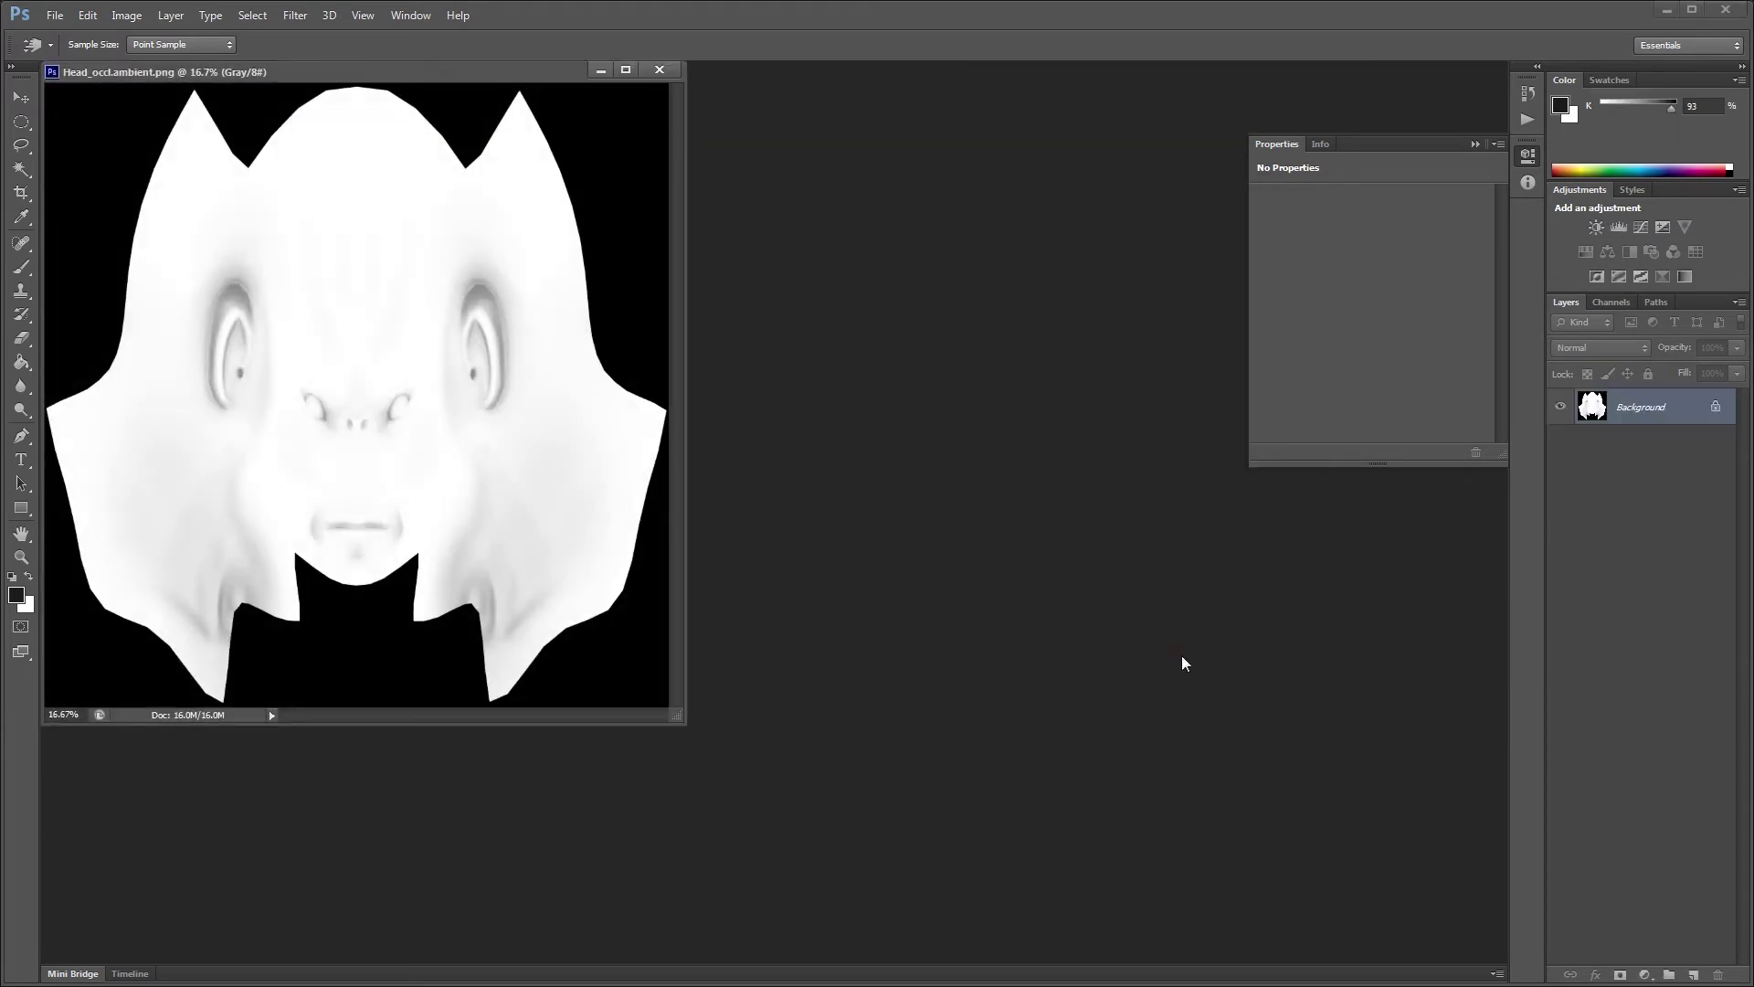
{"action": "left_click_drag", "start_coordinate": [568, 84], "coordinate": [674, 130]}
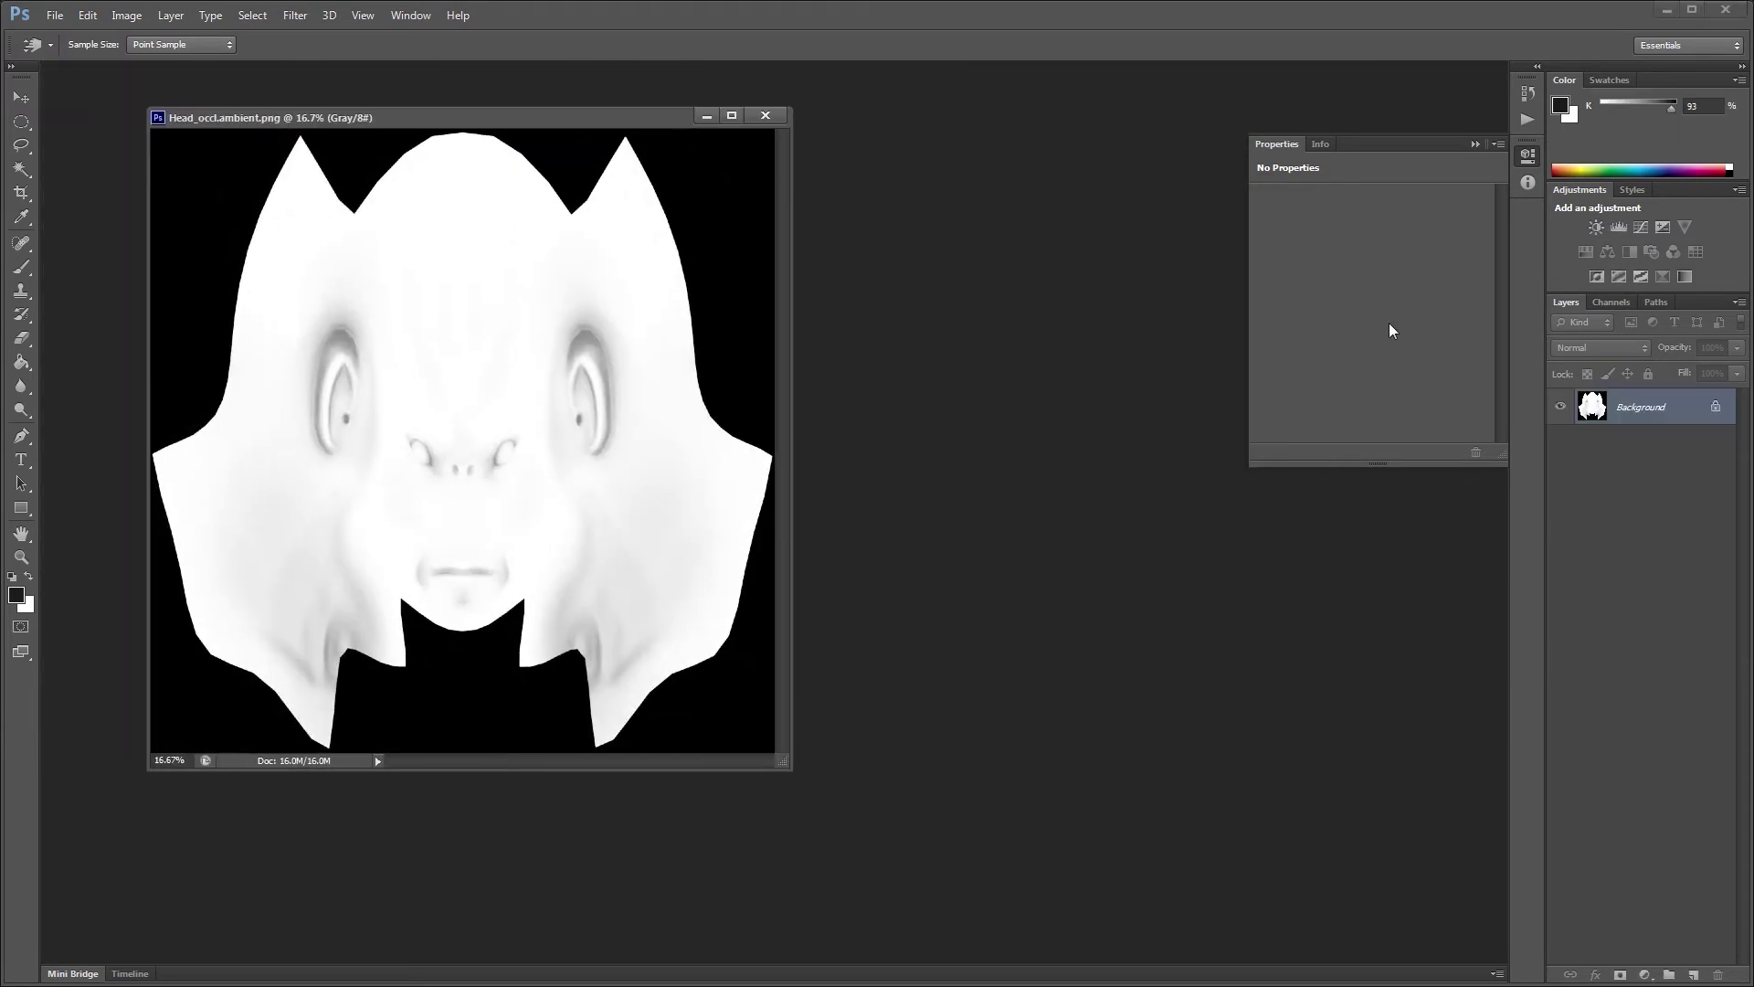
Run the Remove Black from AO action on Head_occl.ambient.png, then save and close the image
{"action": "left_click", "coordinate": [1526, 120]}
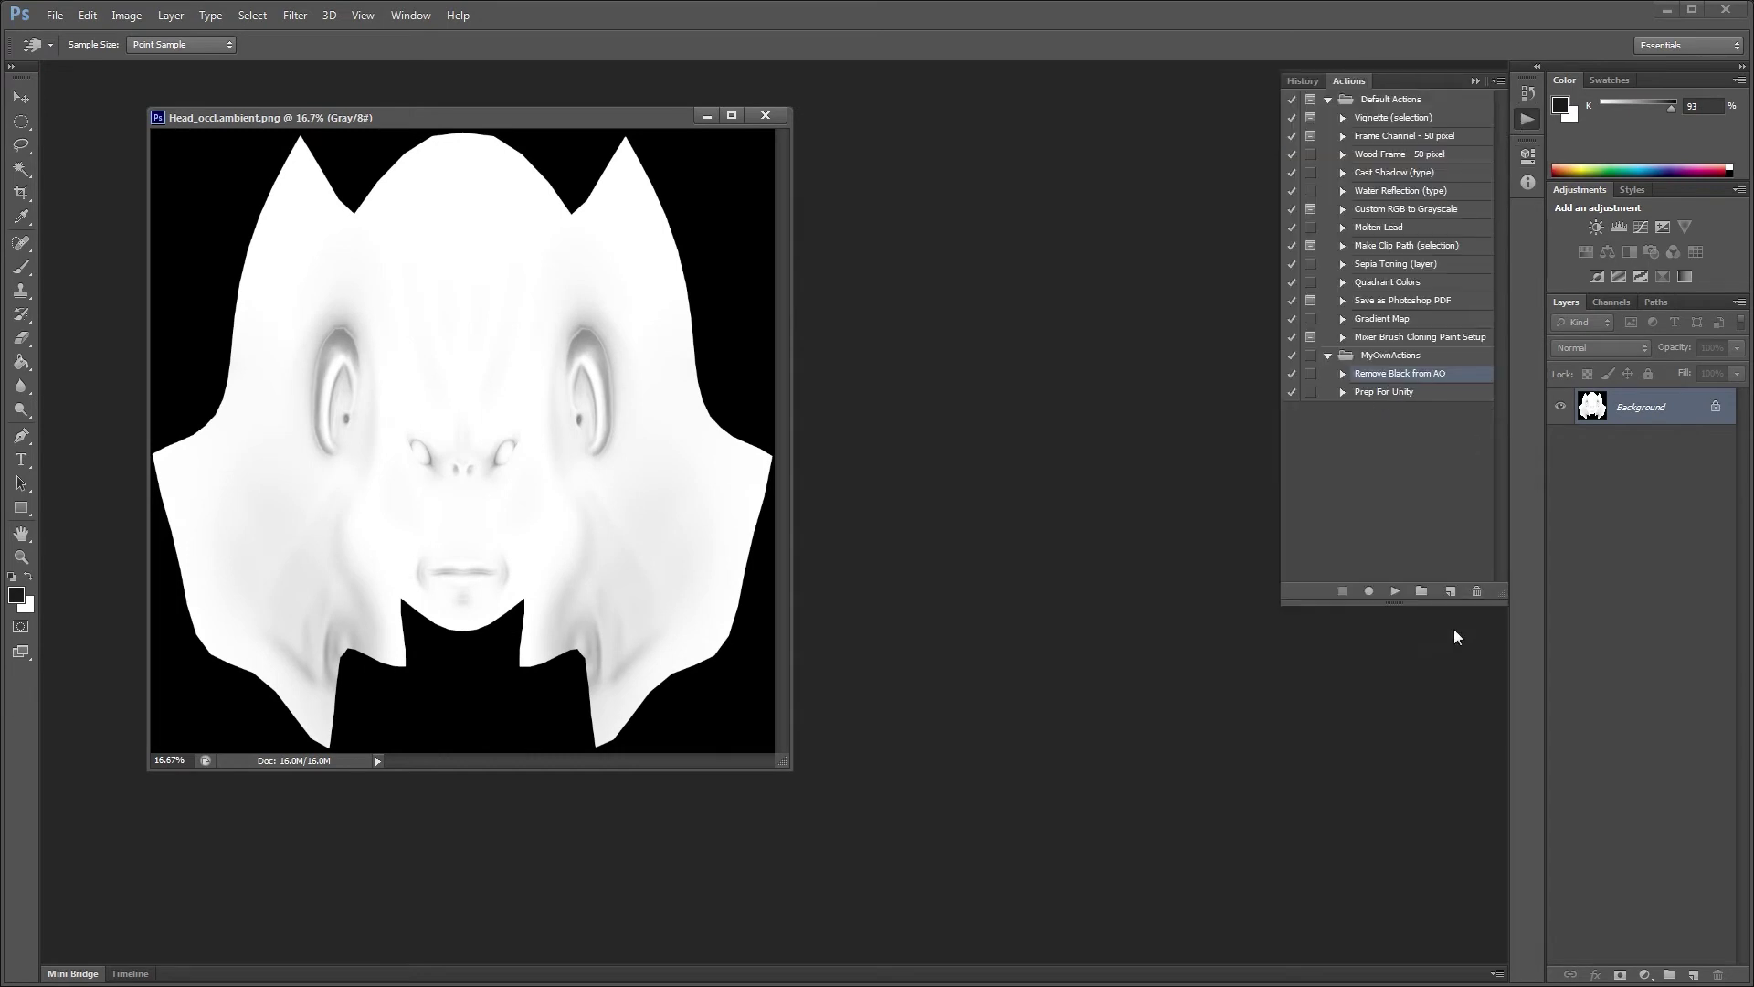
{"action": "left_click", "coordinate": [1395, 592]}
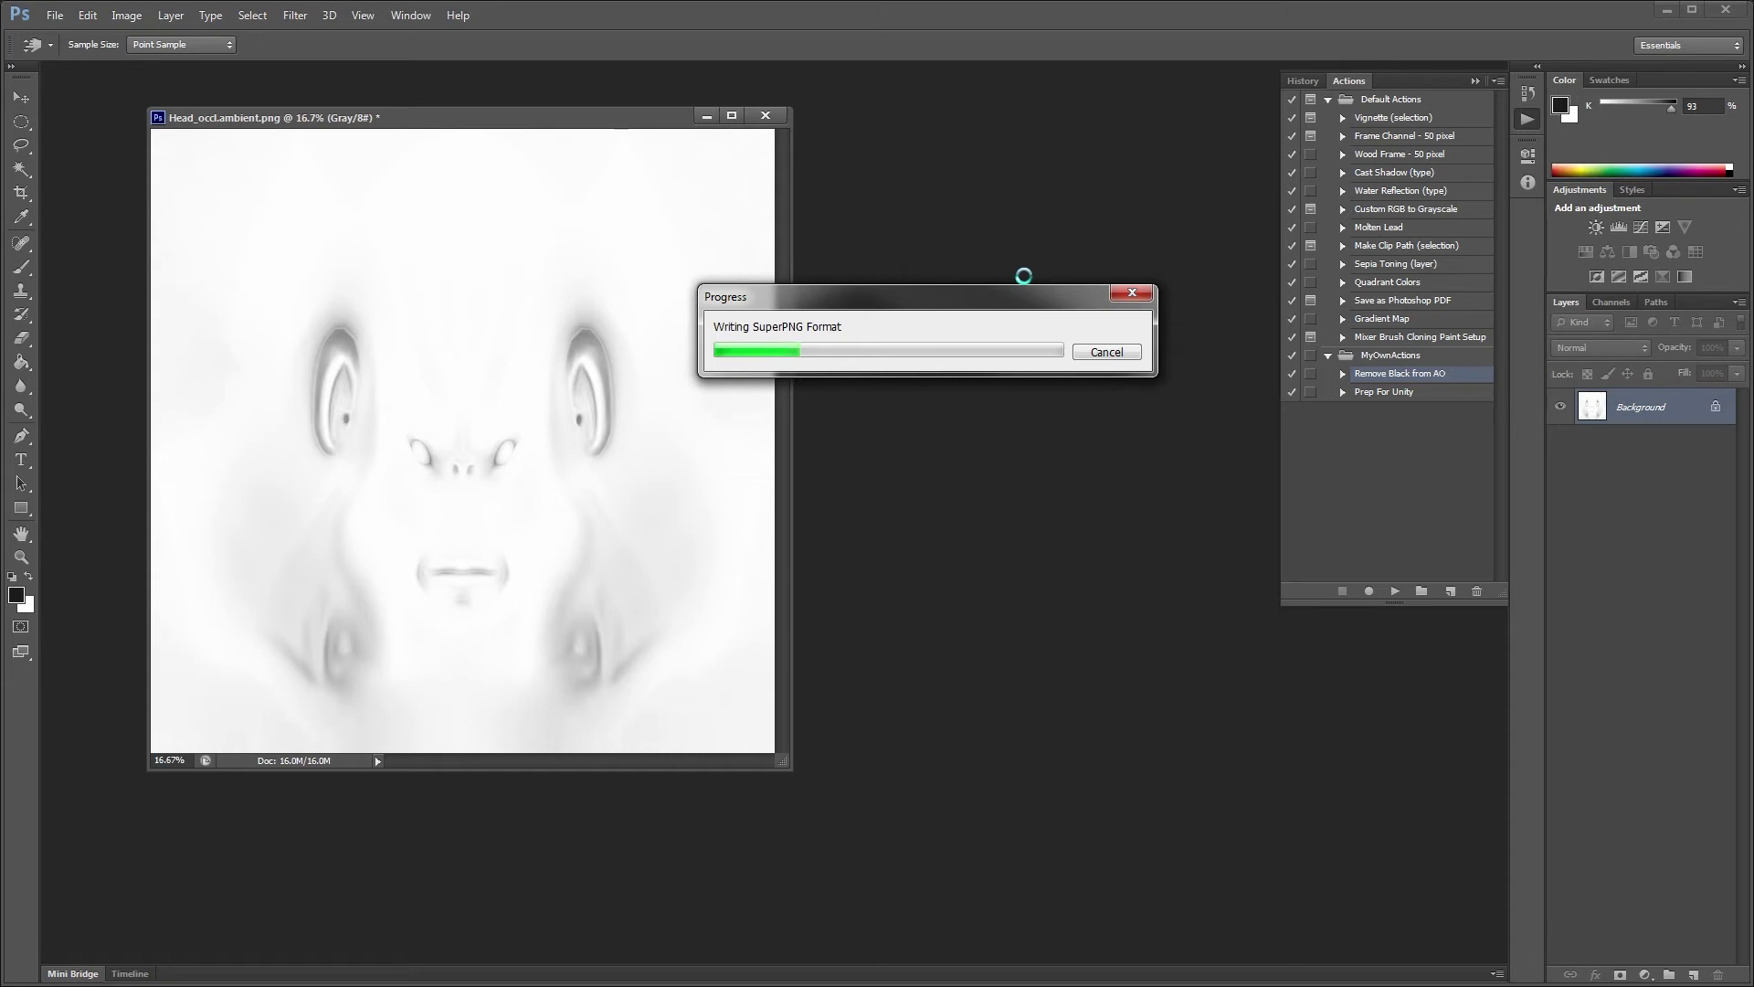
{"action": "left_click", "coordinate": [764, 117]}
Switch to MODO and load Head_occl.ambient.png as an image map layer in the Bake_Head material group
{"action": "key", "text": "alt+Tab"}
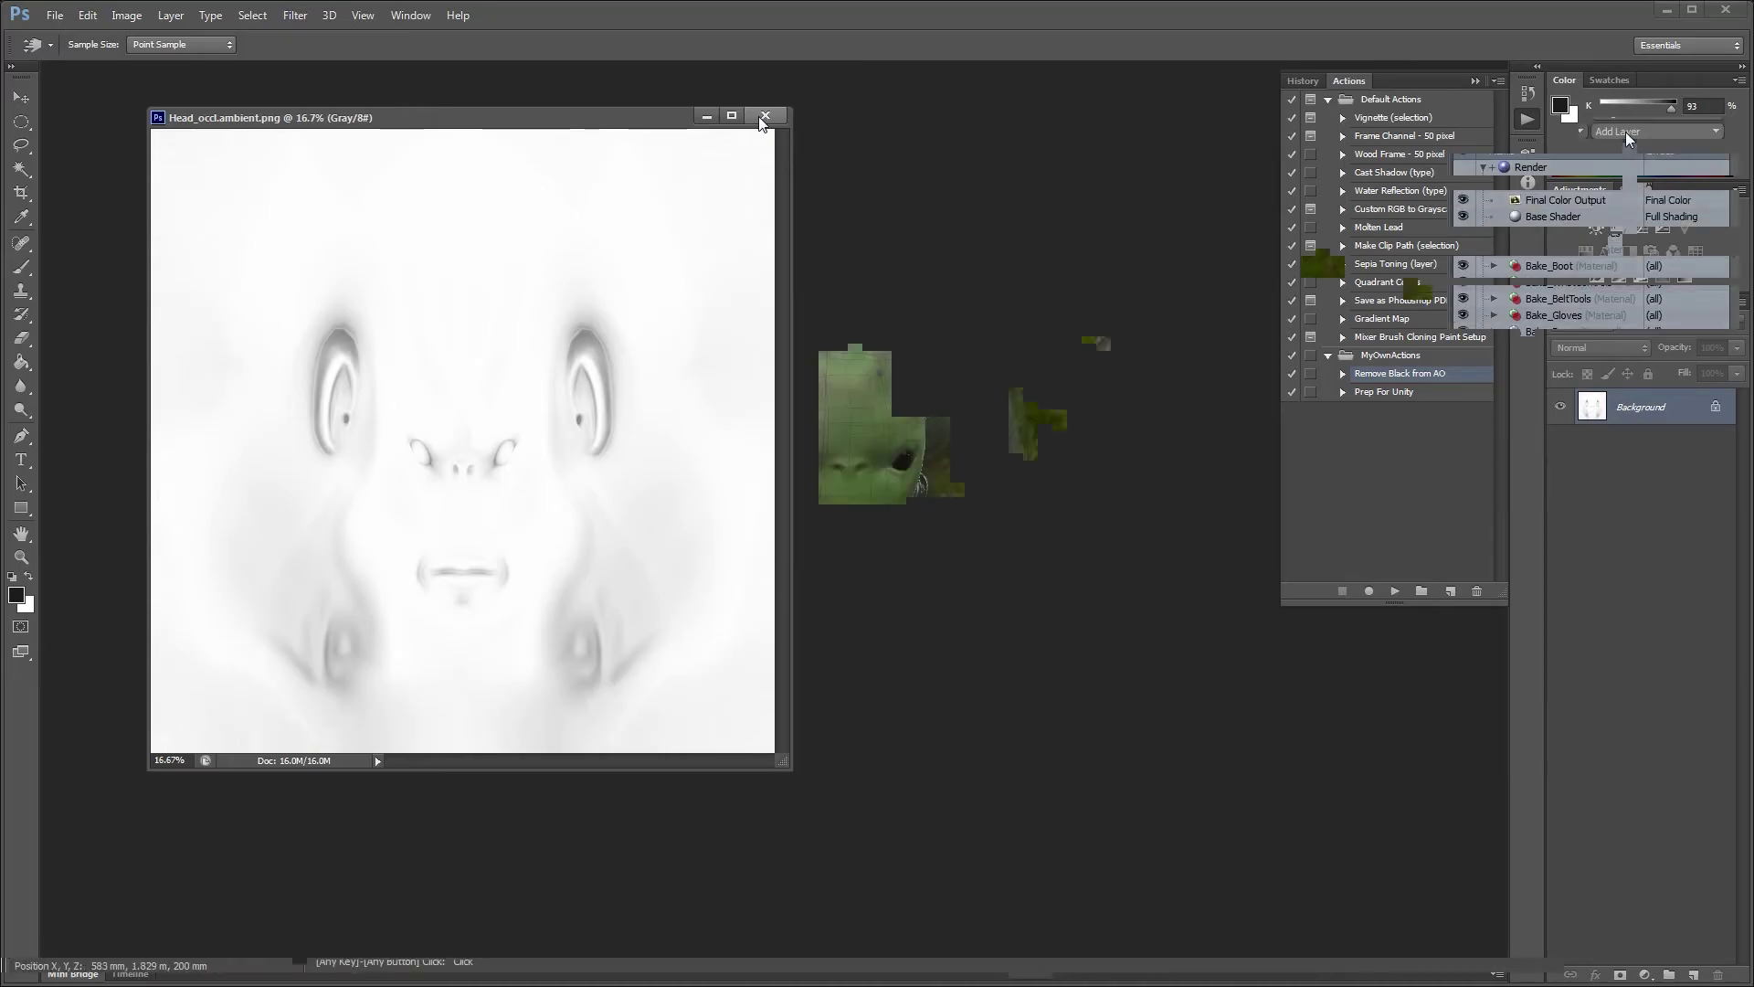
{"action": "left_click", "coordinate": [1625, 132]}
{"action": "left_click", "coordinate": [1608, 248]}
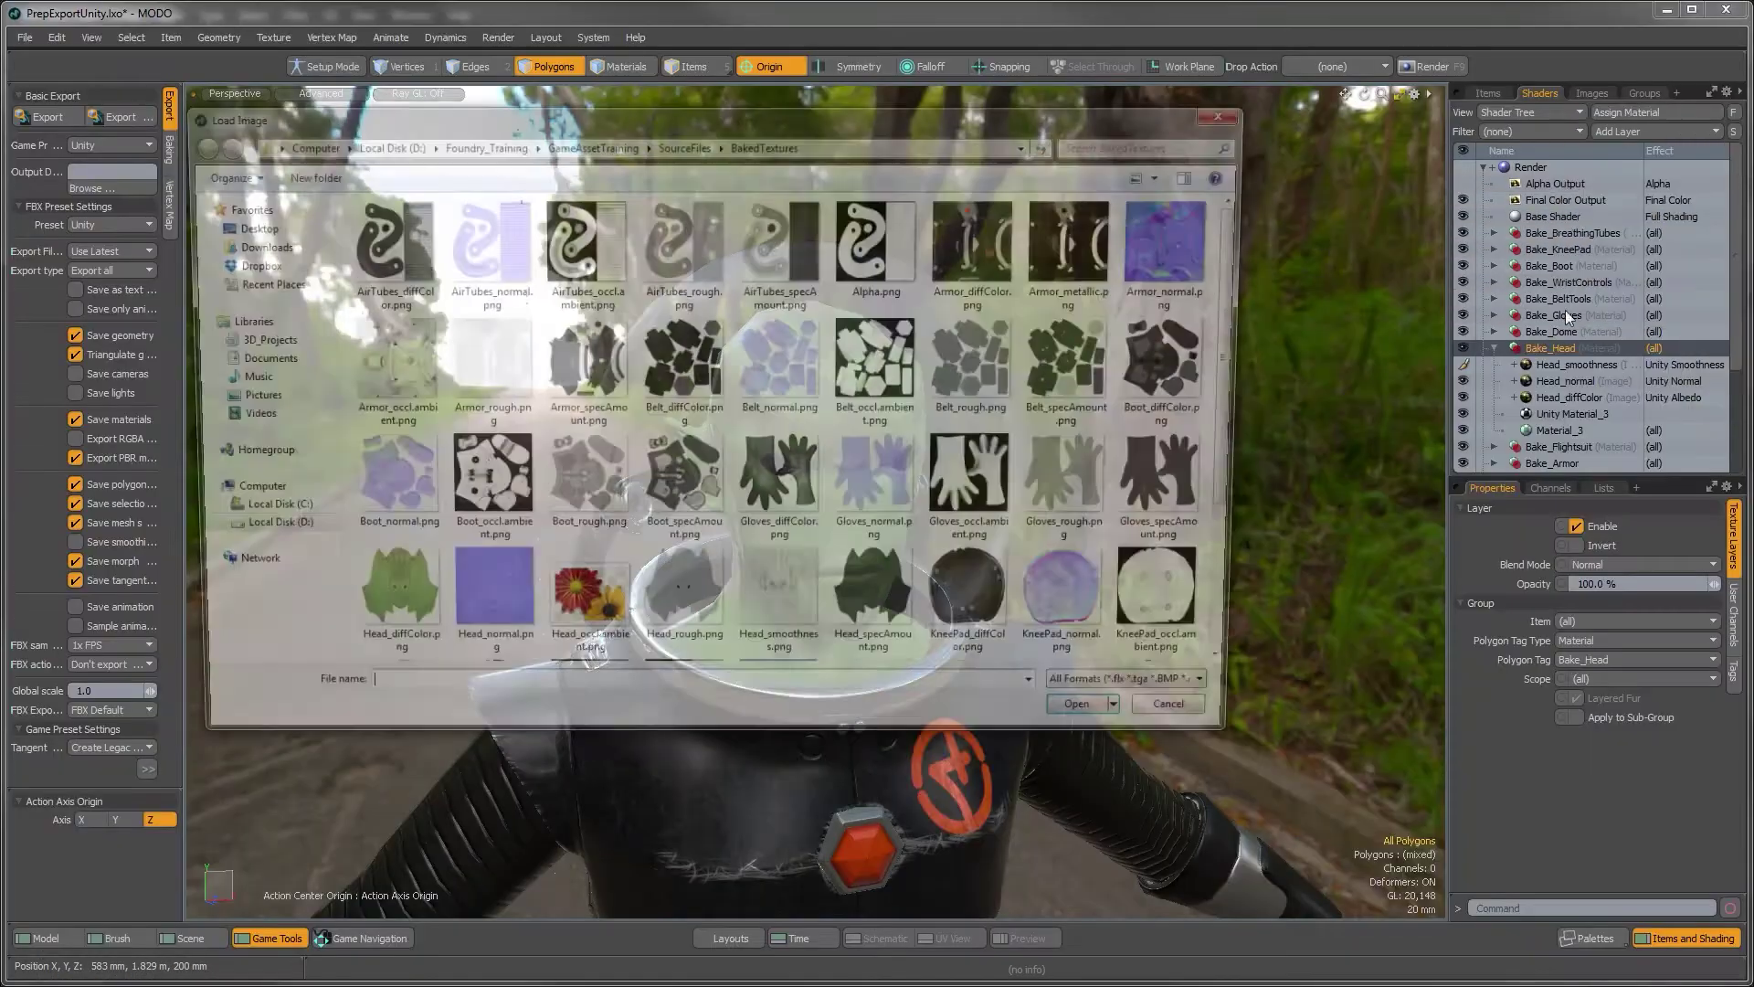
{"action": "left_click", "coordinate": [858, 513]}
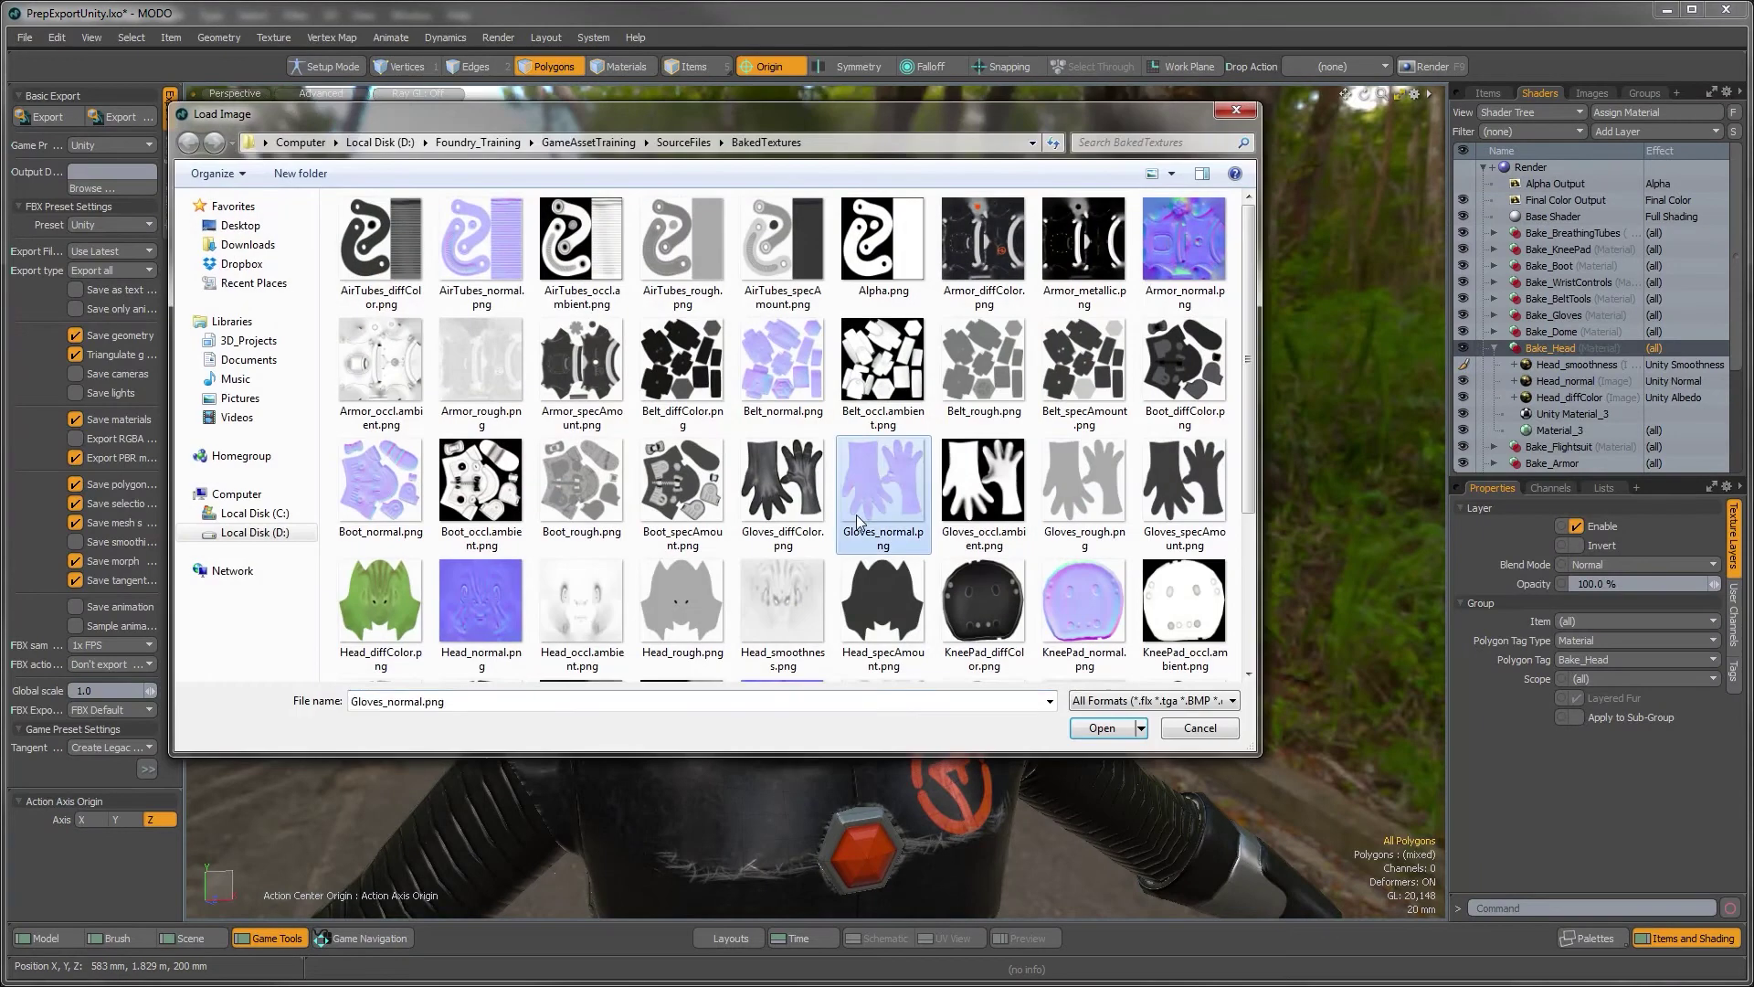
{"action": "double_click", "coordinate": [596, 598]}
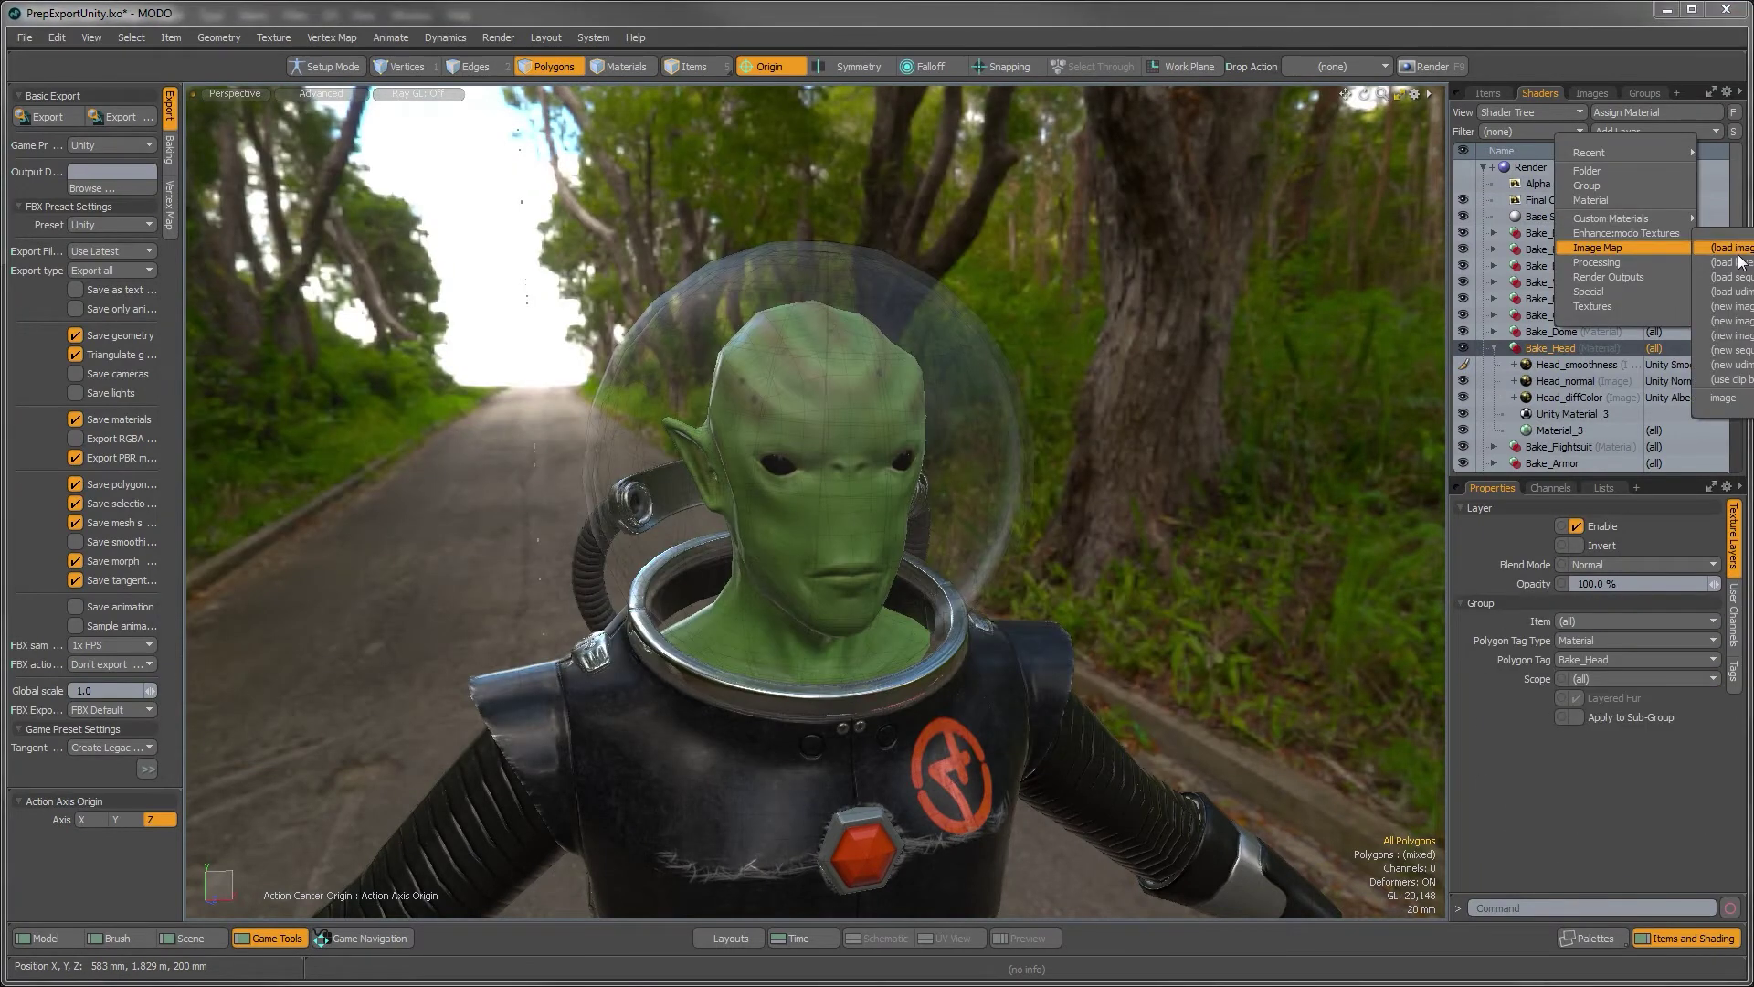
Set the effect of the Head_occl.ambient image layer to Unity Ambient Occlusion
{"action": "left_click", "coordinate": [1655, 364]}
{"action": "mouse_move", "coordinate": [1605, 507]}
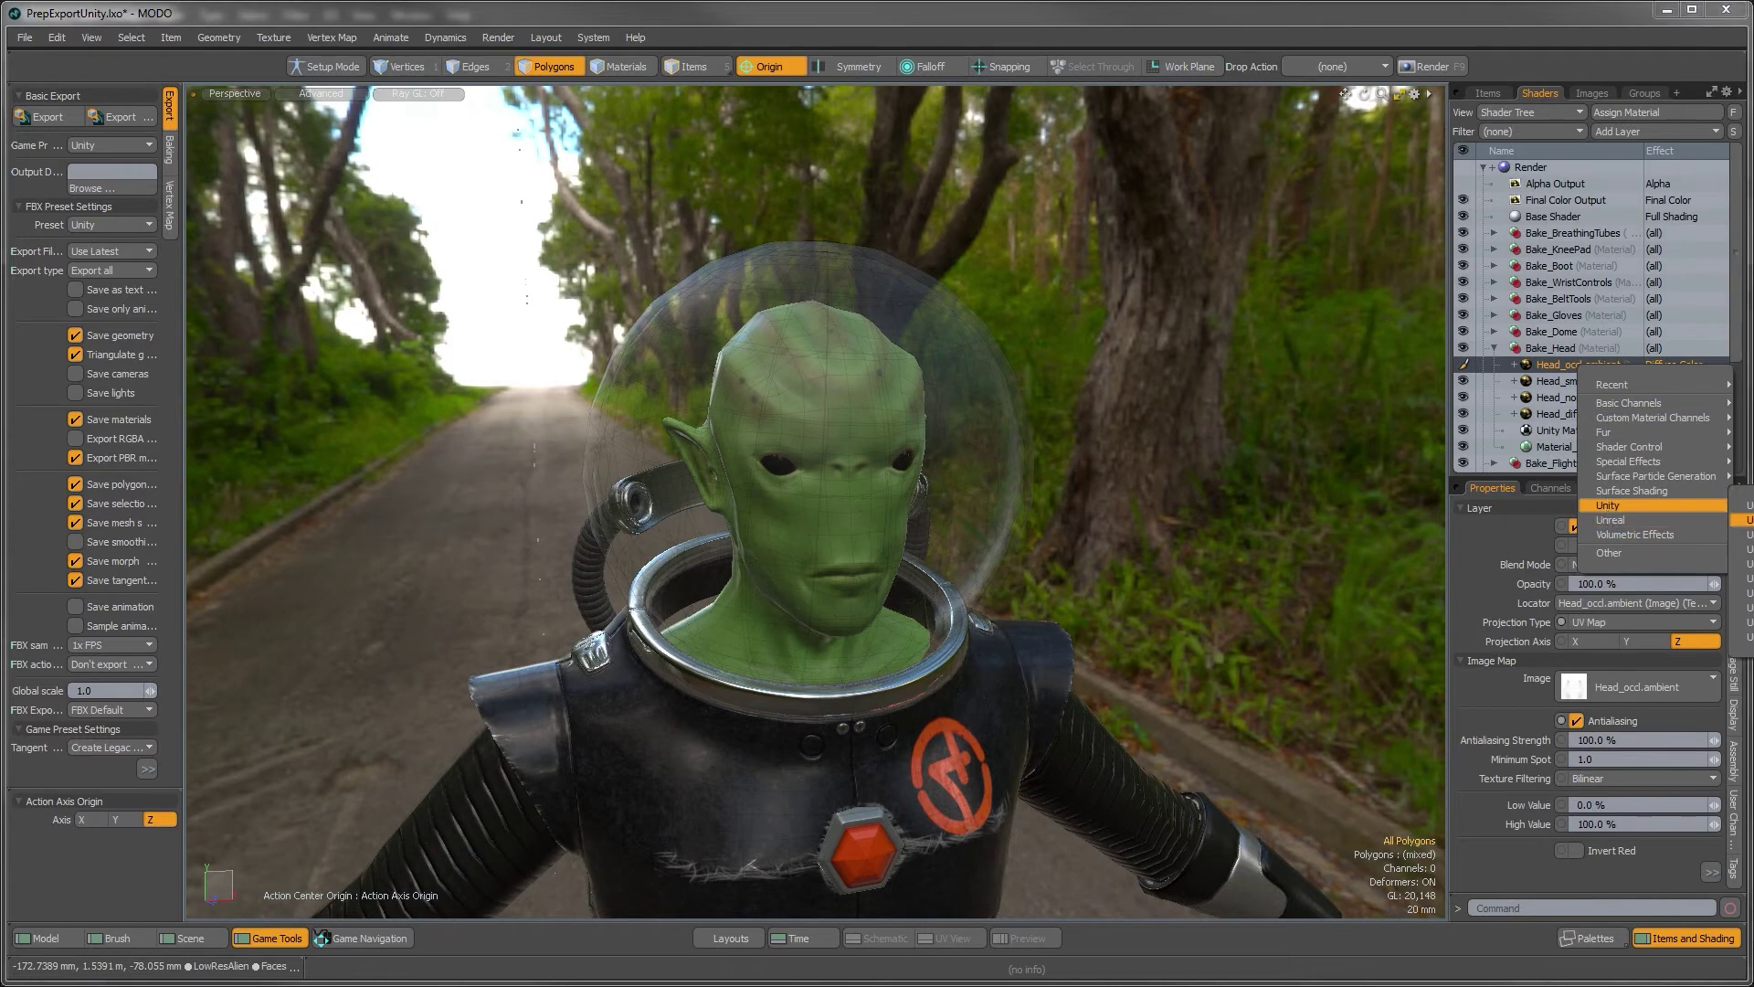
{"action": "left_click", "coordinate": [1749, 520]}
Compare the alien's head with the Head_occl.ambient layer toggled off and on, and review the whole upper body
{"action": "left_click_drag", "start_coordinate": [681, 498], "coordinate": [1052, 436], "text": "alt"}
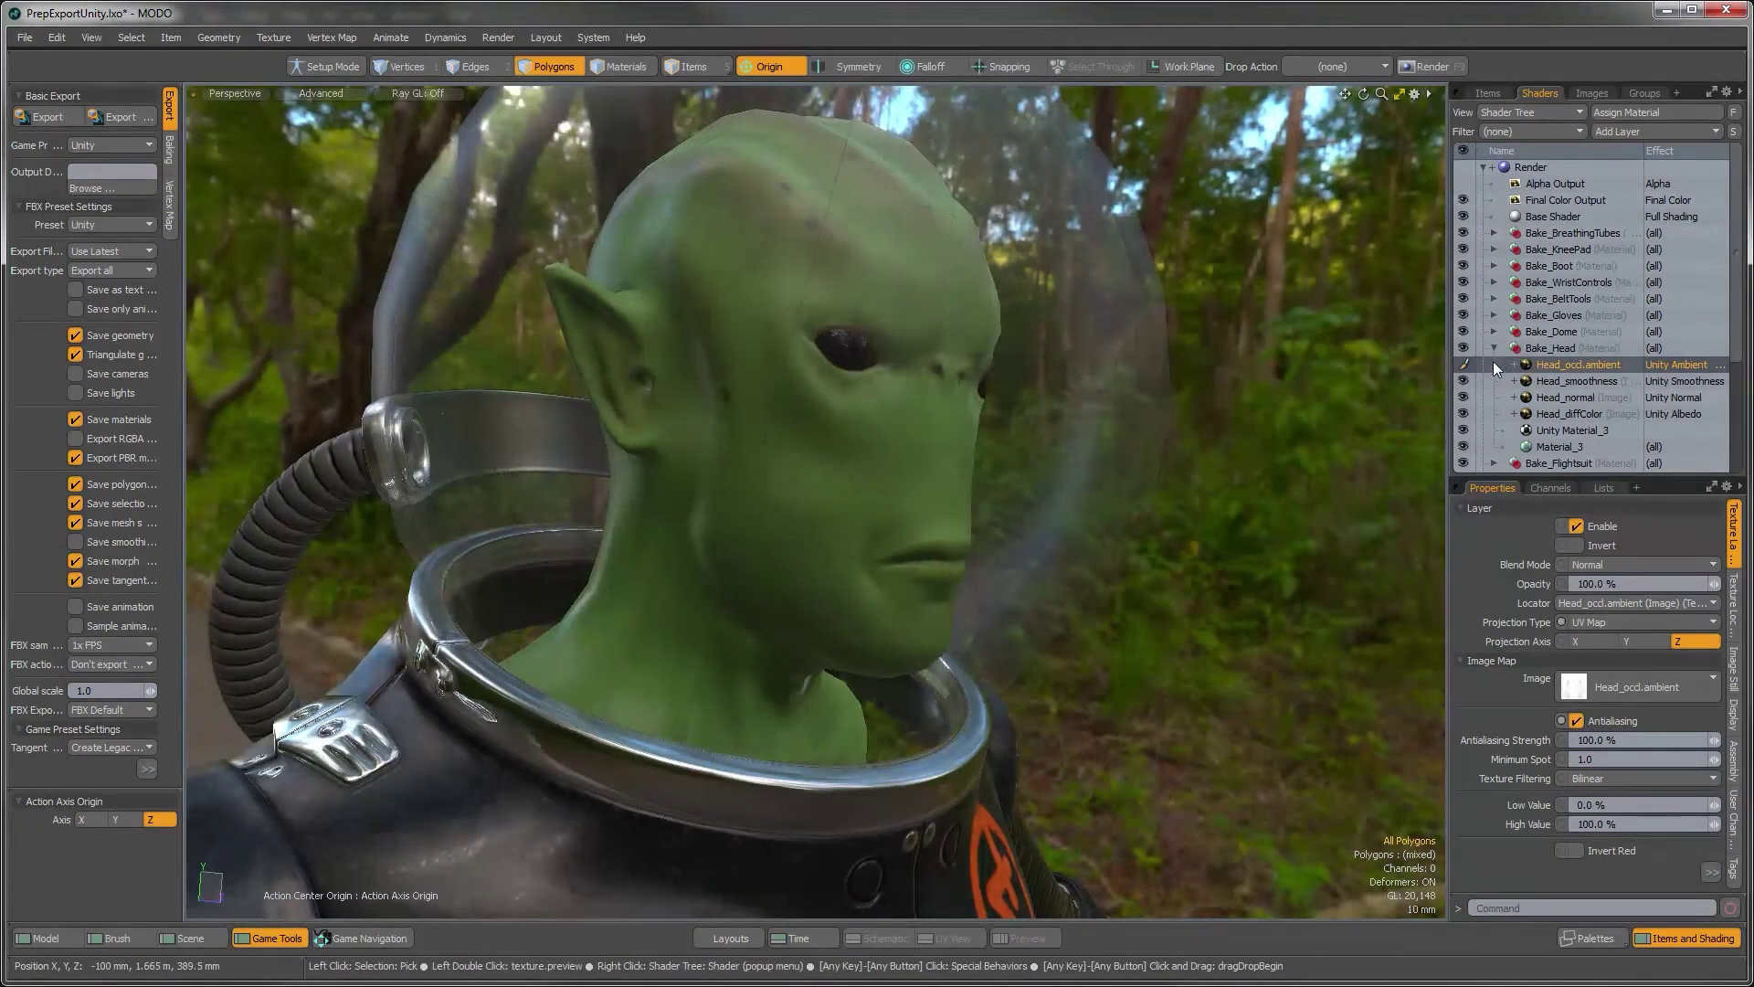
{"action": "left_click", "coordinate": [1469, 364]}
{"action": "left_click", "coordinate": [1469, 363]}
{"action": "left_click", "coordinate": [1469, 363]}
{"action": "left_click", "coordinate": [1470, 364]}
{"action": "left_click", "coordinate": [1469, 363]}
{"action": "left_click", "coordinate": [1469, 364]}
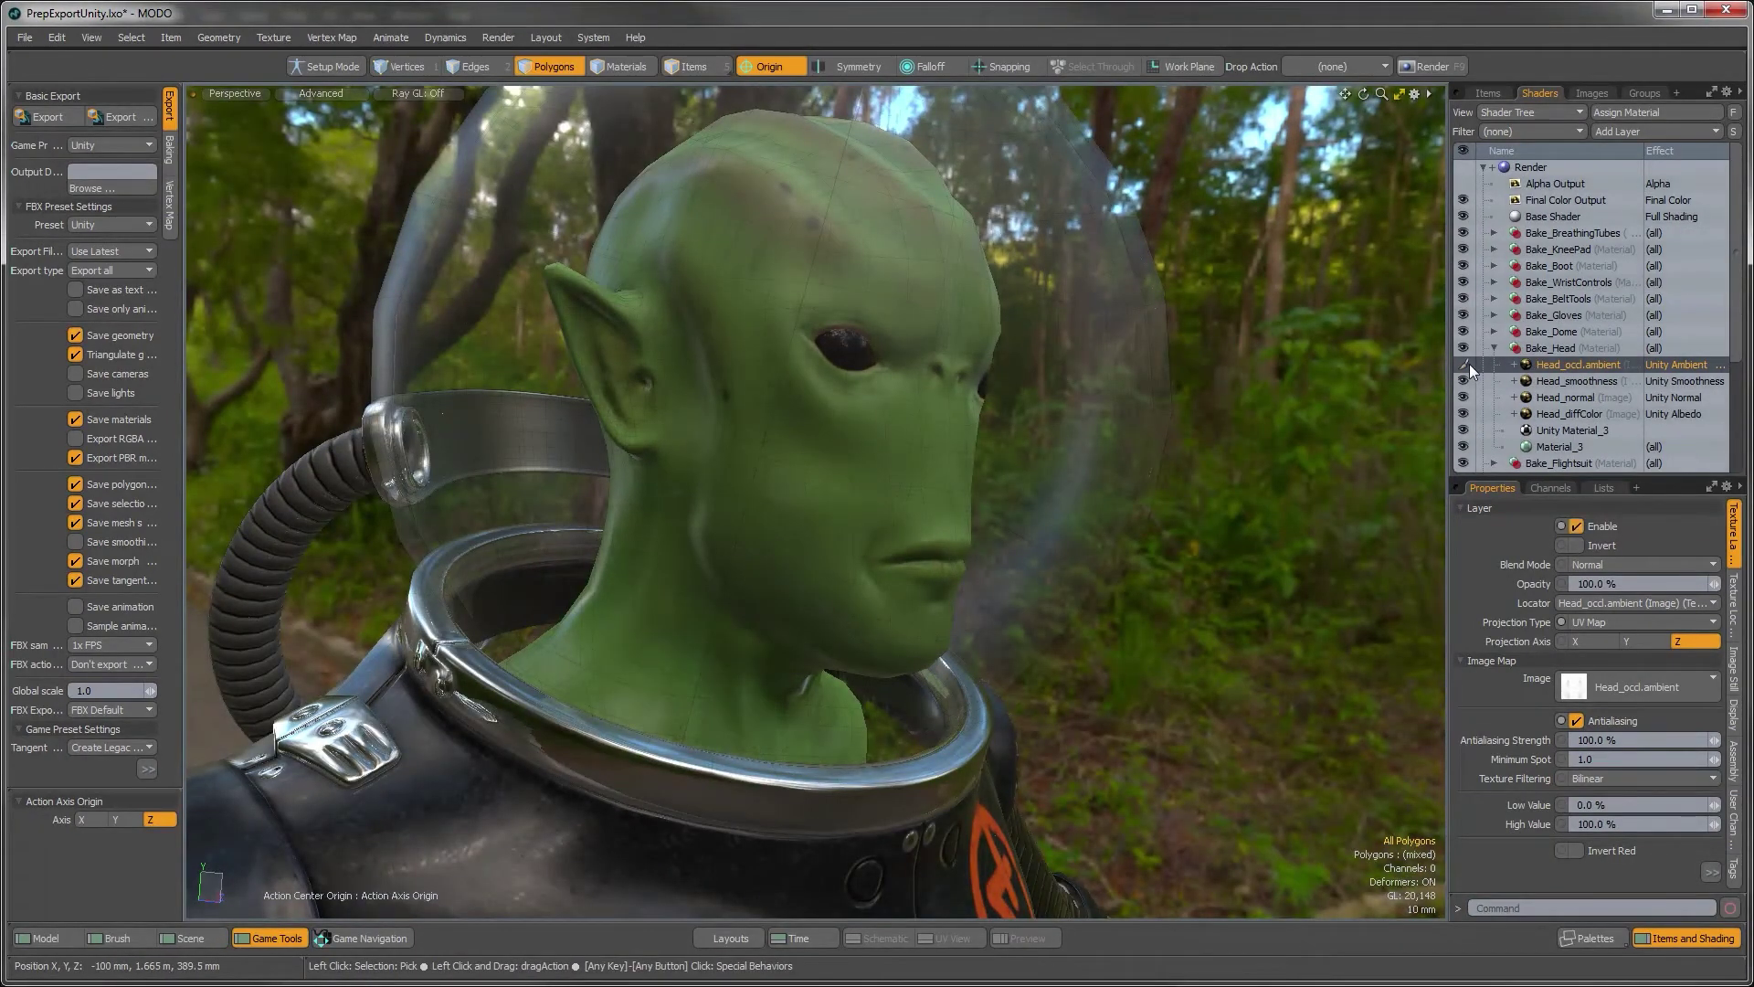
{"action": "left_click_drag", "start_coordinate": [924, 450], "coordinate": [813, 485], "text": "alt"}
{"action": "left_click_drag", "start_coordinate": [922, 512], "coordinate": [928, 632], "text": "ctrl+alt"}
{"action": "left_click_drag", "start_coordinate": [929, 632], "coordinate": [815, 521], "text": "alt+shift"}
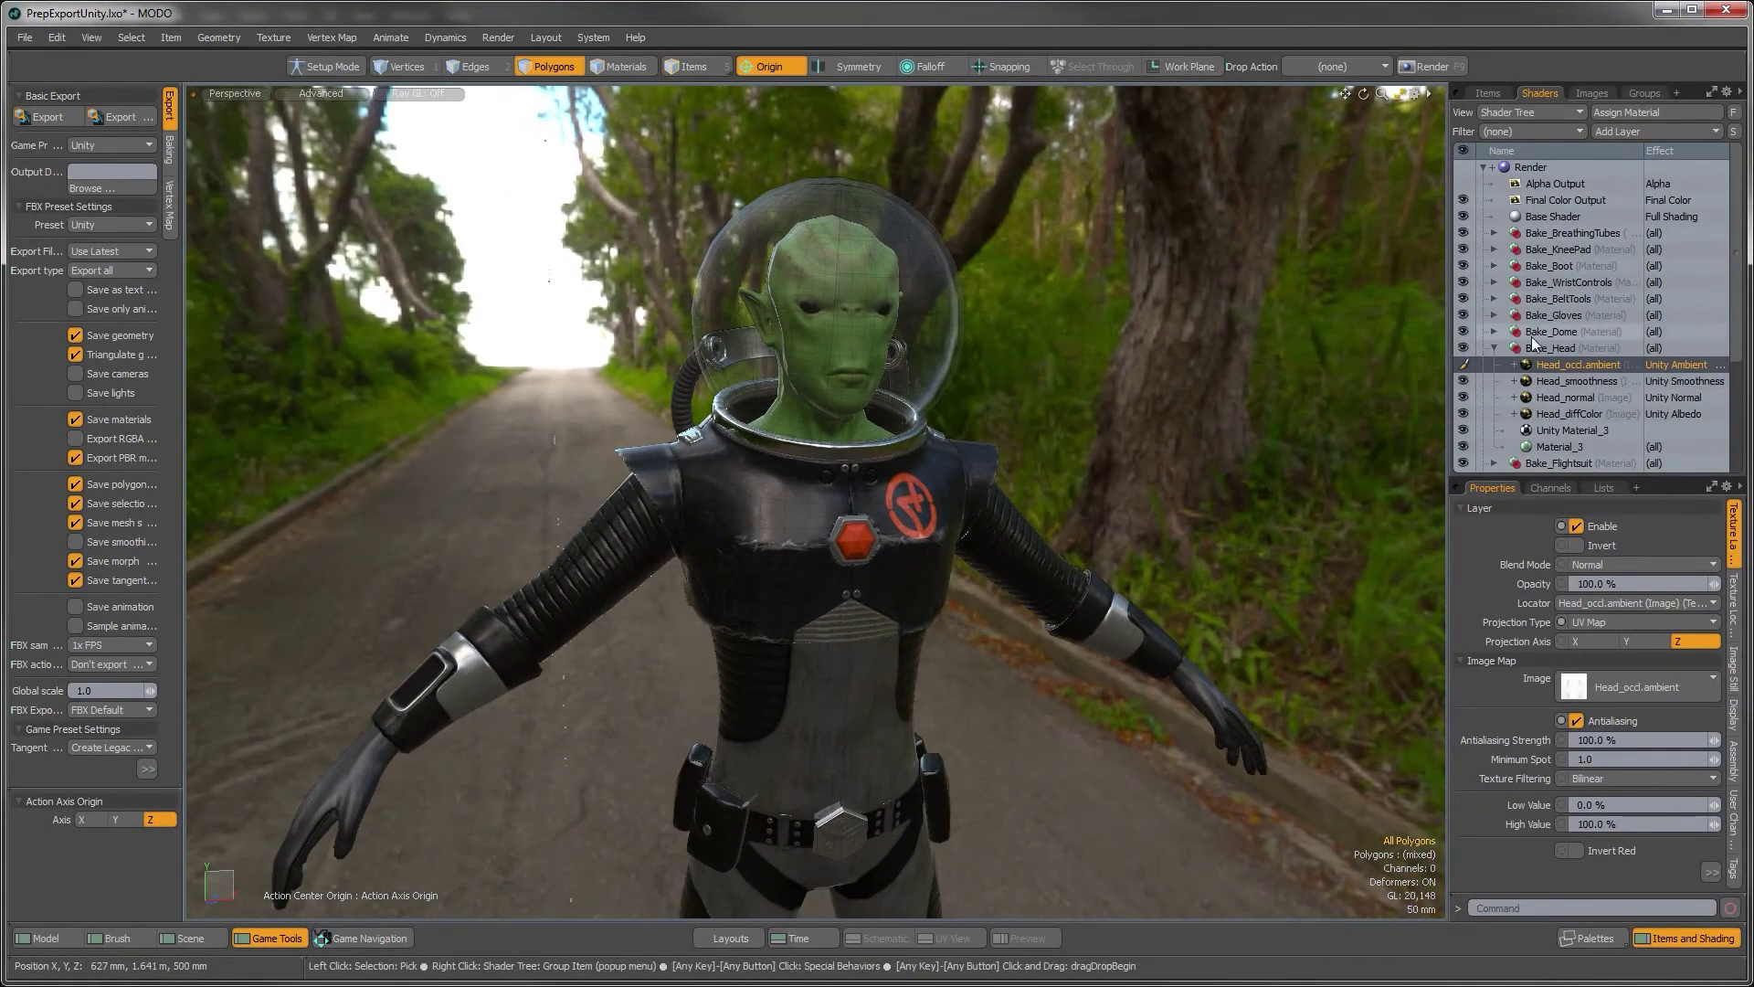
Enlarge the shader tree area and collapse the Bake_Head material group
{"action": "left_click_drag", "start_coordinate": [1661, 477], "coordinate": [1661, 591]}
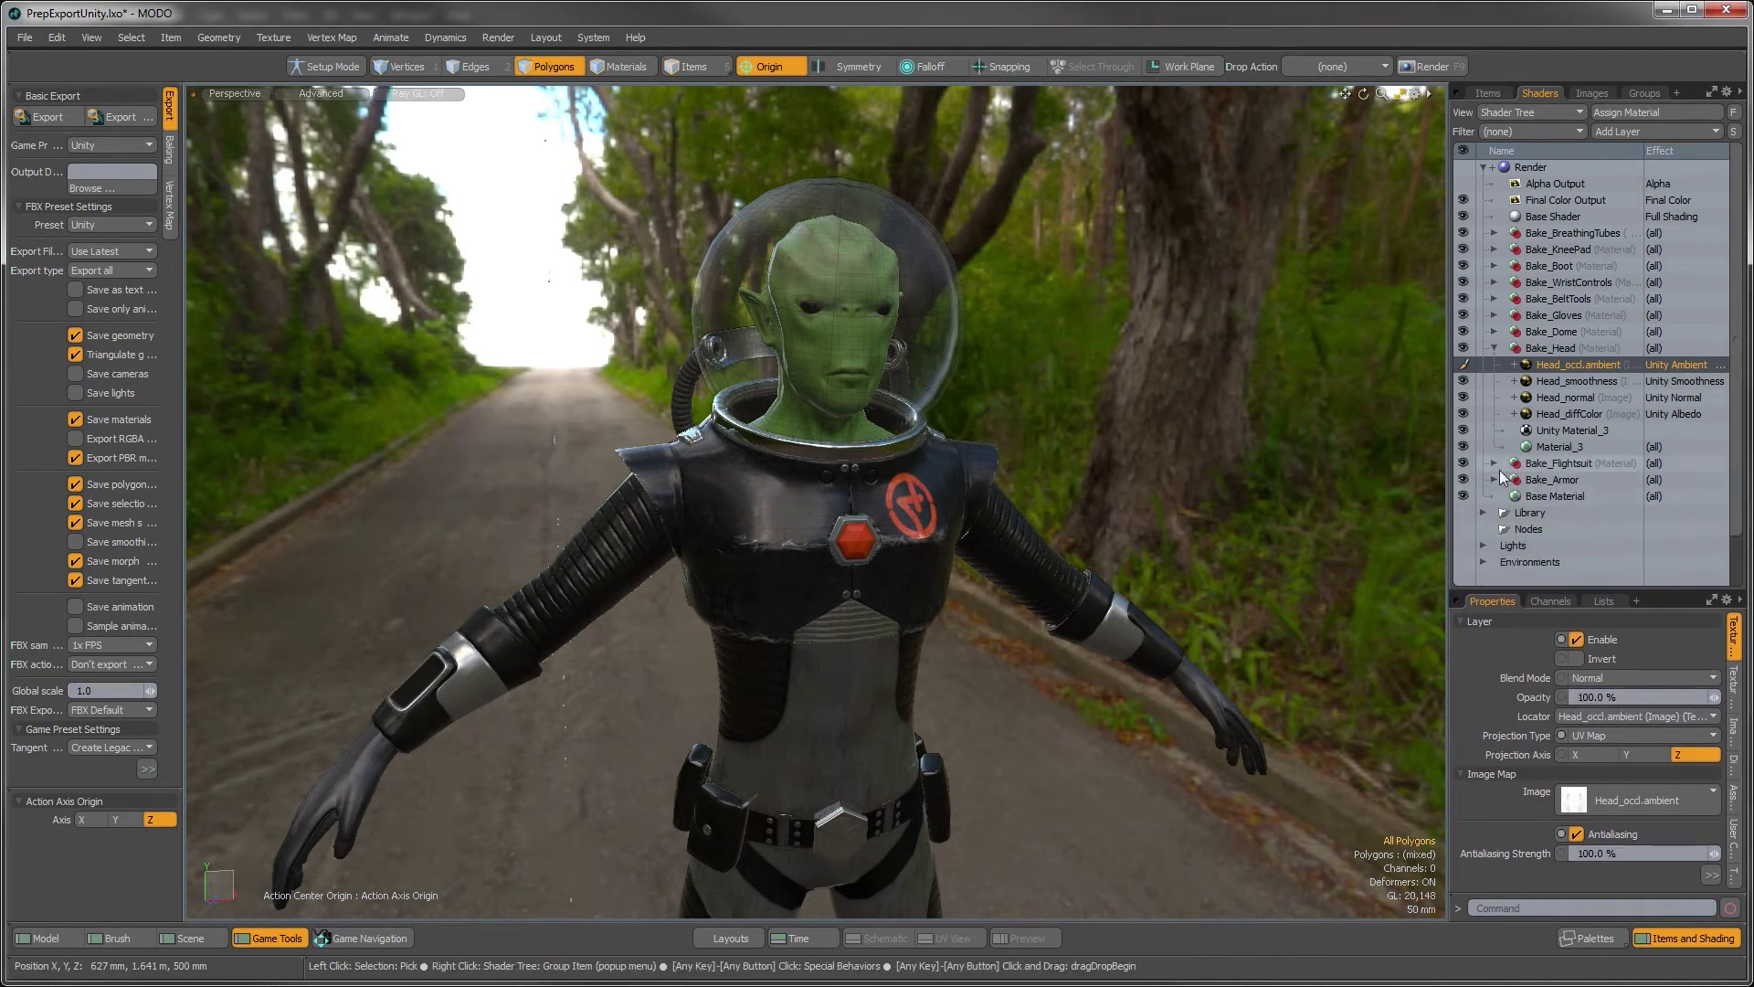
{"action": "left_click", "coordinate": [1495, 348]}
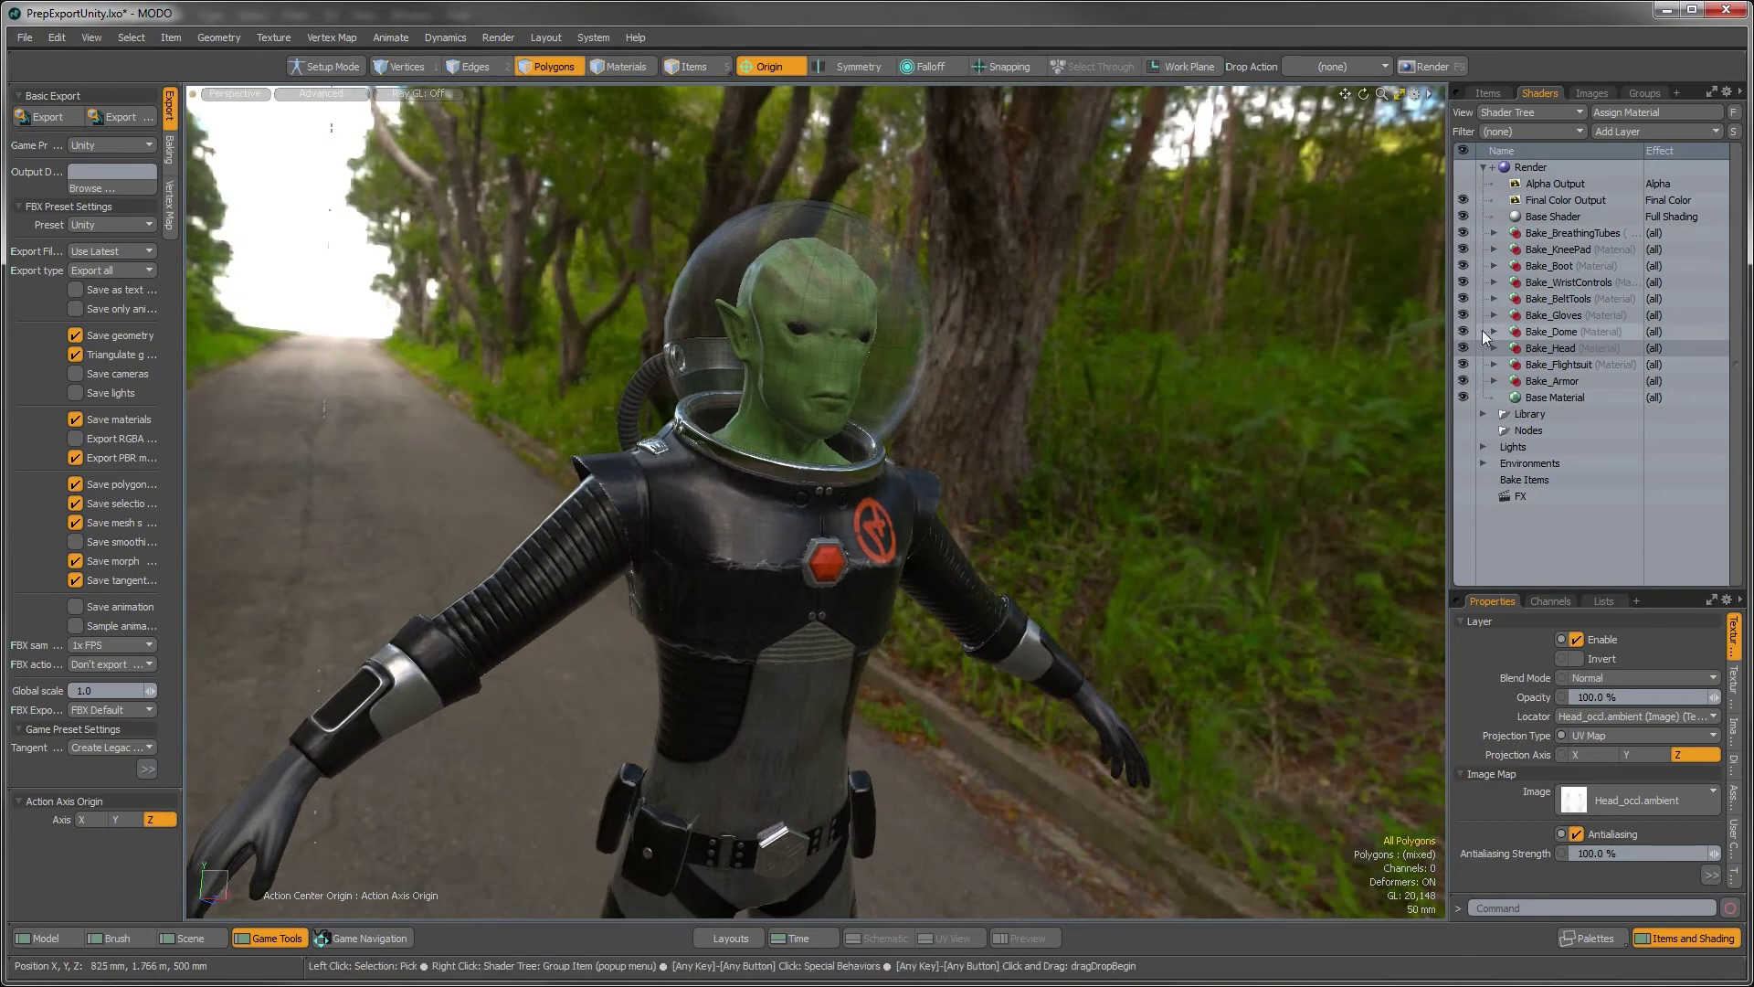
{"action": "scroll", "coordinate": [908, 445], "scroll_direction": "up", "scroll_amount": 5}
{"action": "left_click_drag", "start_coordinate": [908, 445], "coordinate": [959, 428], "text": "alt+shift"}
{"action": "left_click_drag", "start_coordinate": [959, 428], "coordinate": [937, 410], "text": "alt"}
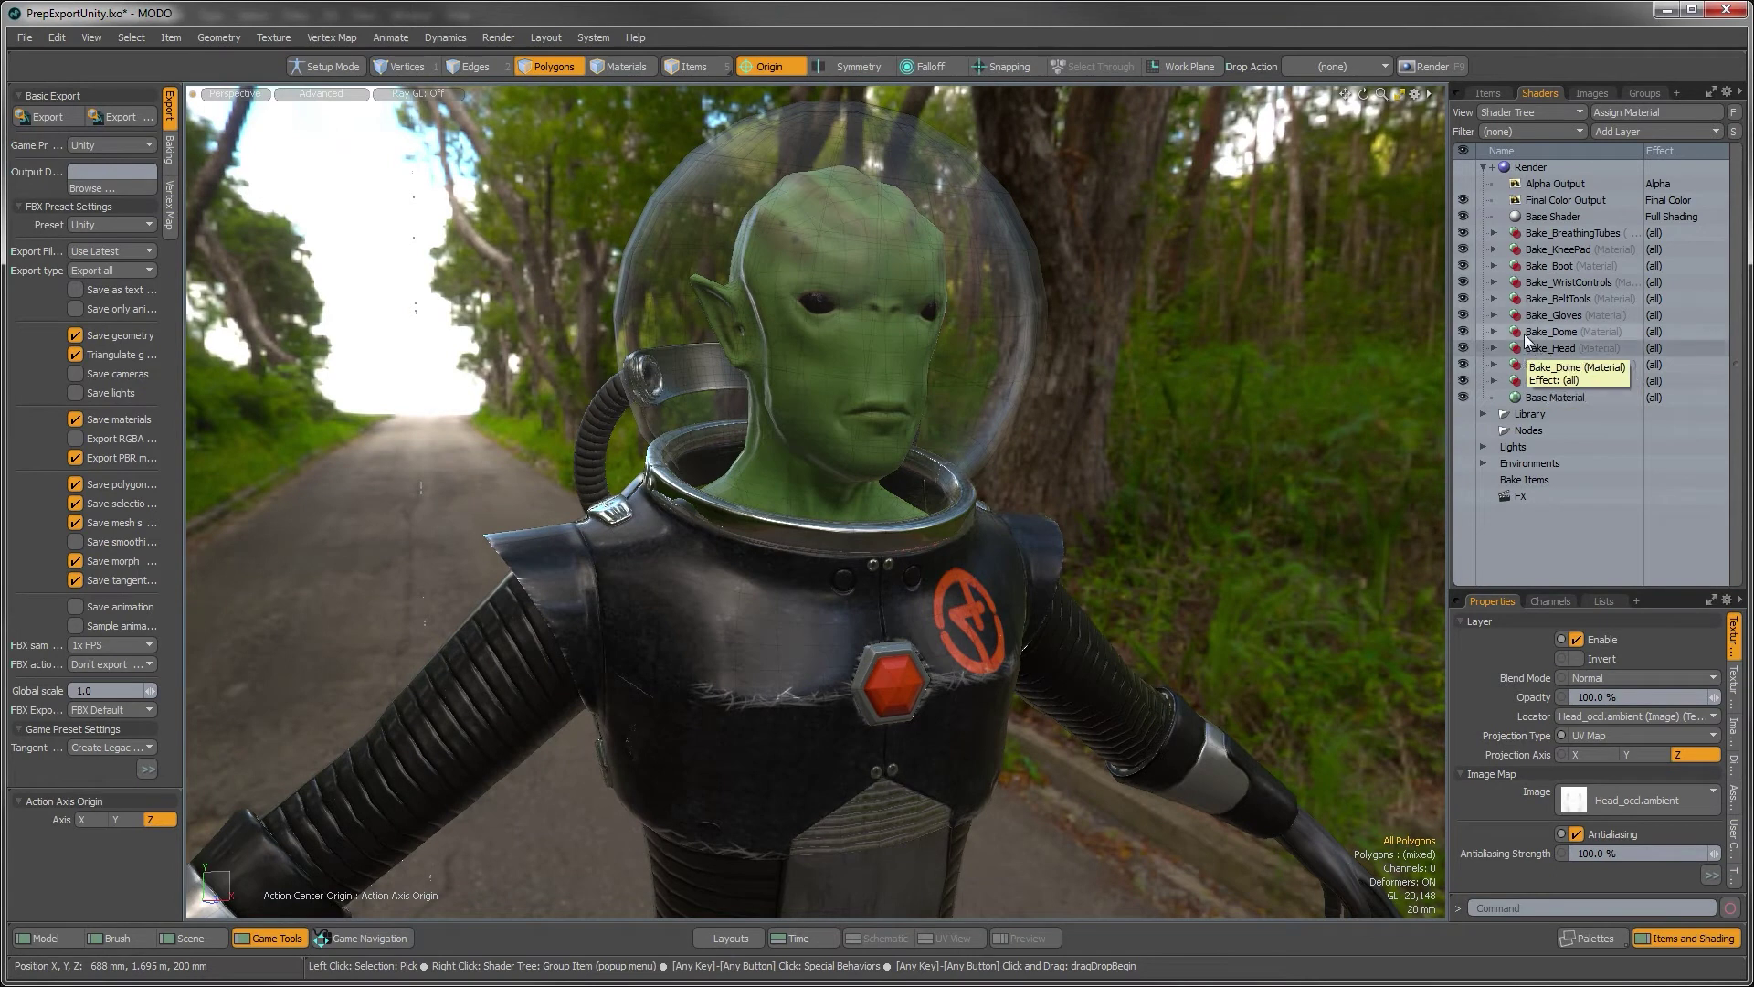
Expand the Bake_Dome material group, select the glass dome's polygons, and hide all other geometry
{"action": "left_click", "coordinate": [1494, 333]}
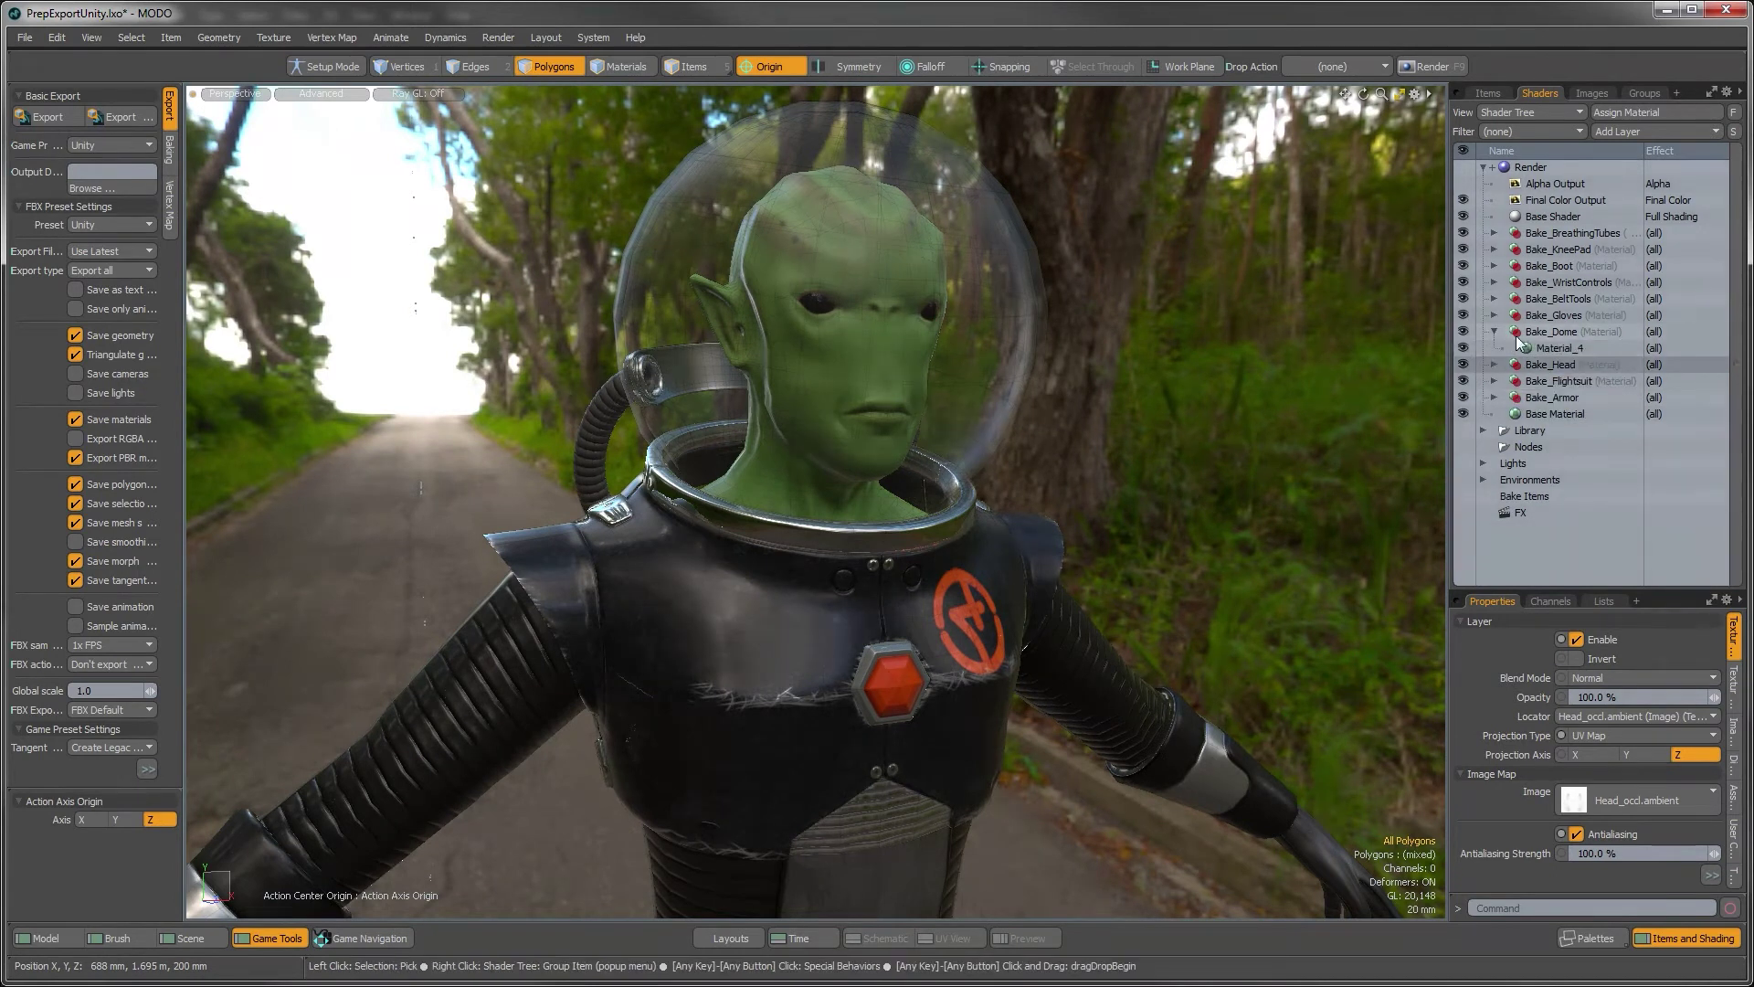
{"action": "left_click", "coordinate": [848, 401]}
{"action": "mouse_move", "coordinate": [848, 400]}
{"action": "left_mouse_down", "text": "alt"}
{"action": "mouse_move", "coordinate": [822, 402]}
{"action": "mouse_move", "coordinate": [846, 402]}
{"action": "left_mouse_up", "text": "alt"}
{"action": "key", "text": "shift+h"}
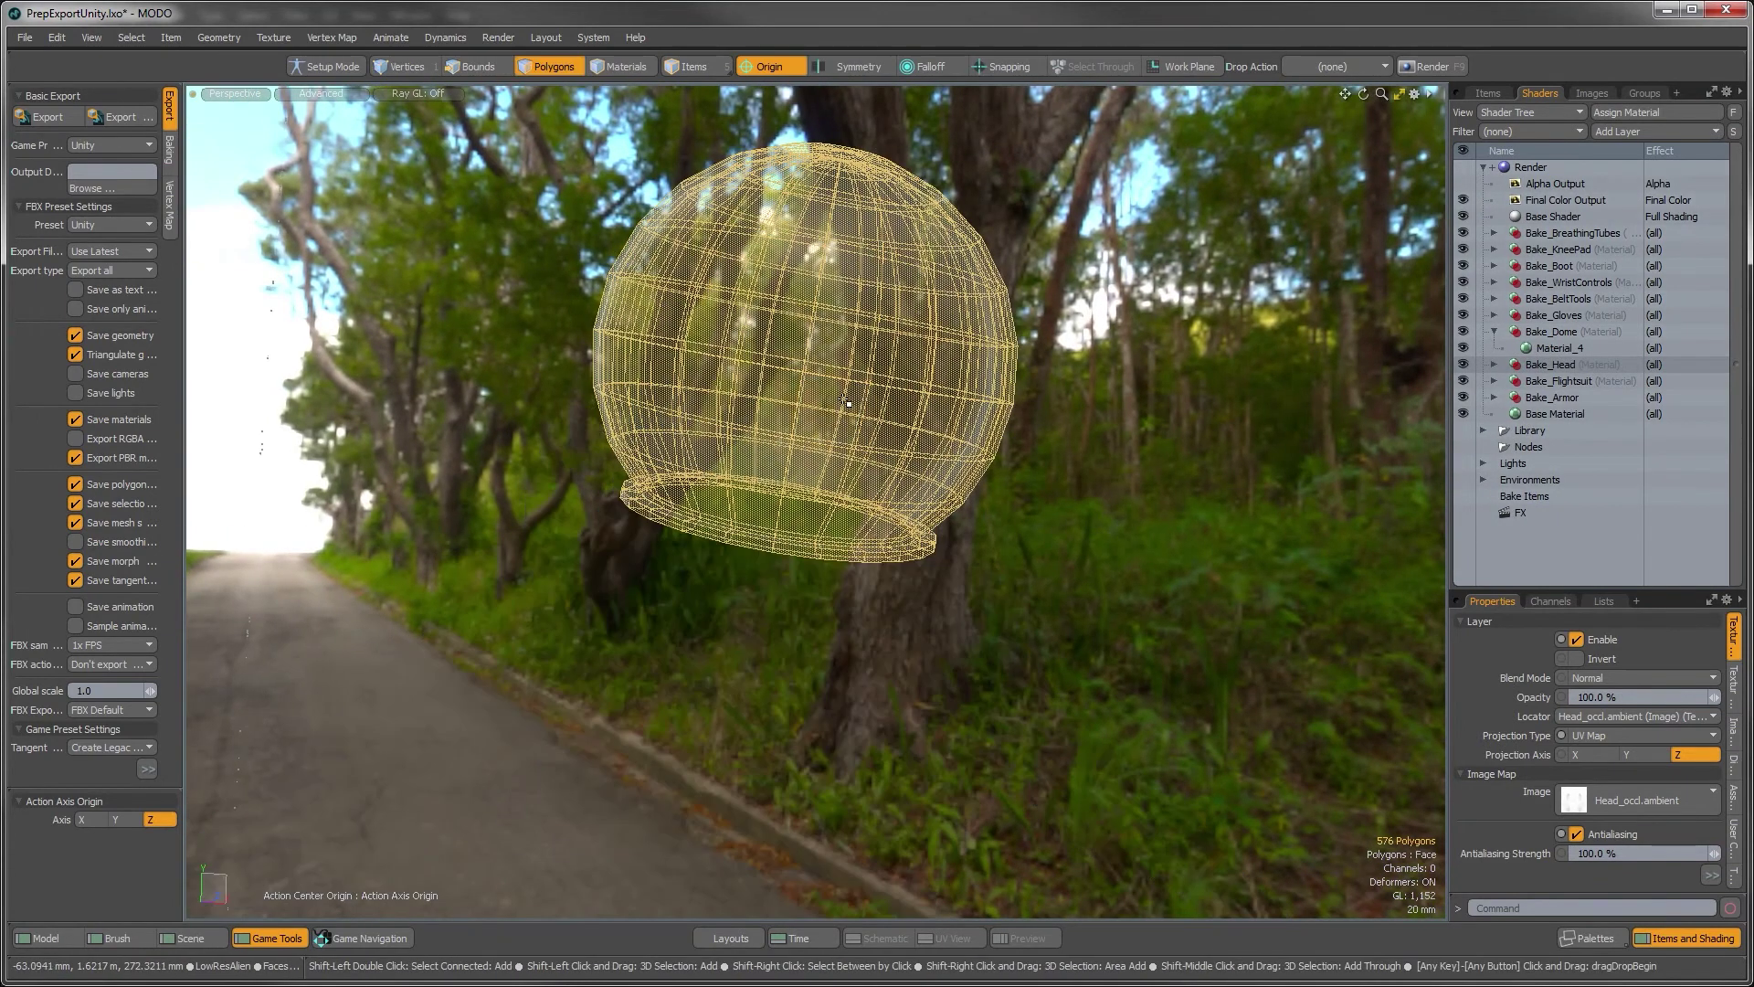
Delete the loop of polygons joining the dome's inner and outer shells at the bottom rim, then delete the inner shell
{"action": "left_click", "coordinate": [814, 607]}
{"action": "left_click_drag", "start_coordinate": [814, 606], "coordinate": [737, 510], "text": "alt"}
{"action": "key", "text": "l"}
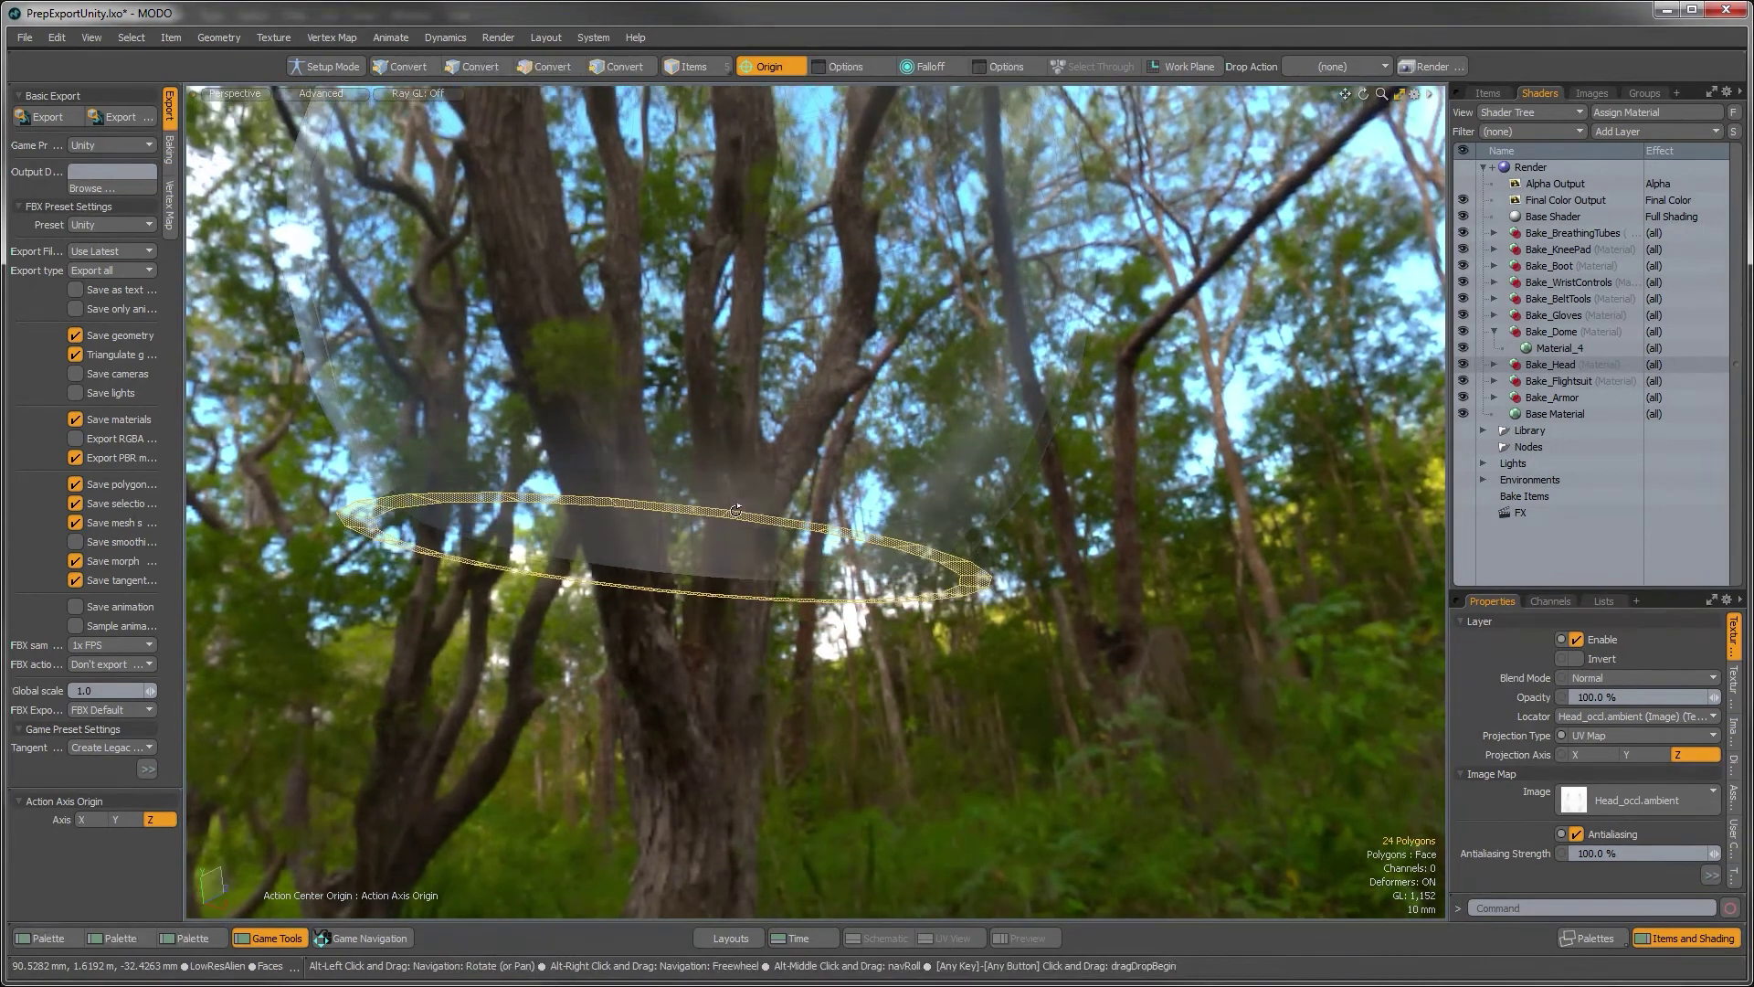
{"action": "key", "text": "Delete"}
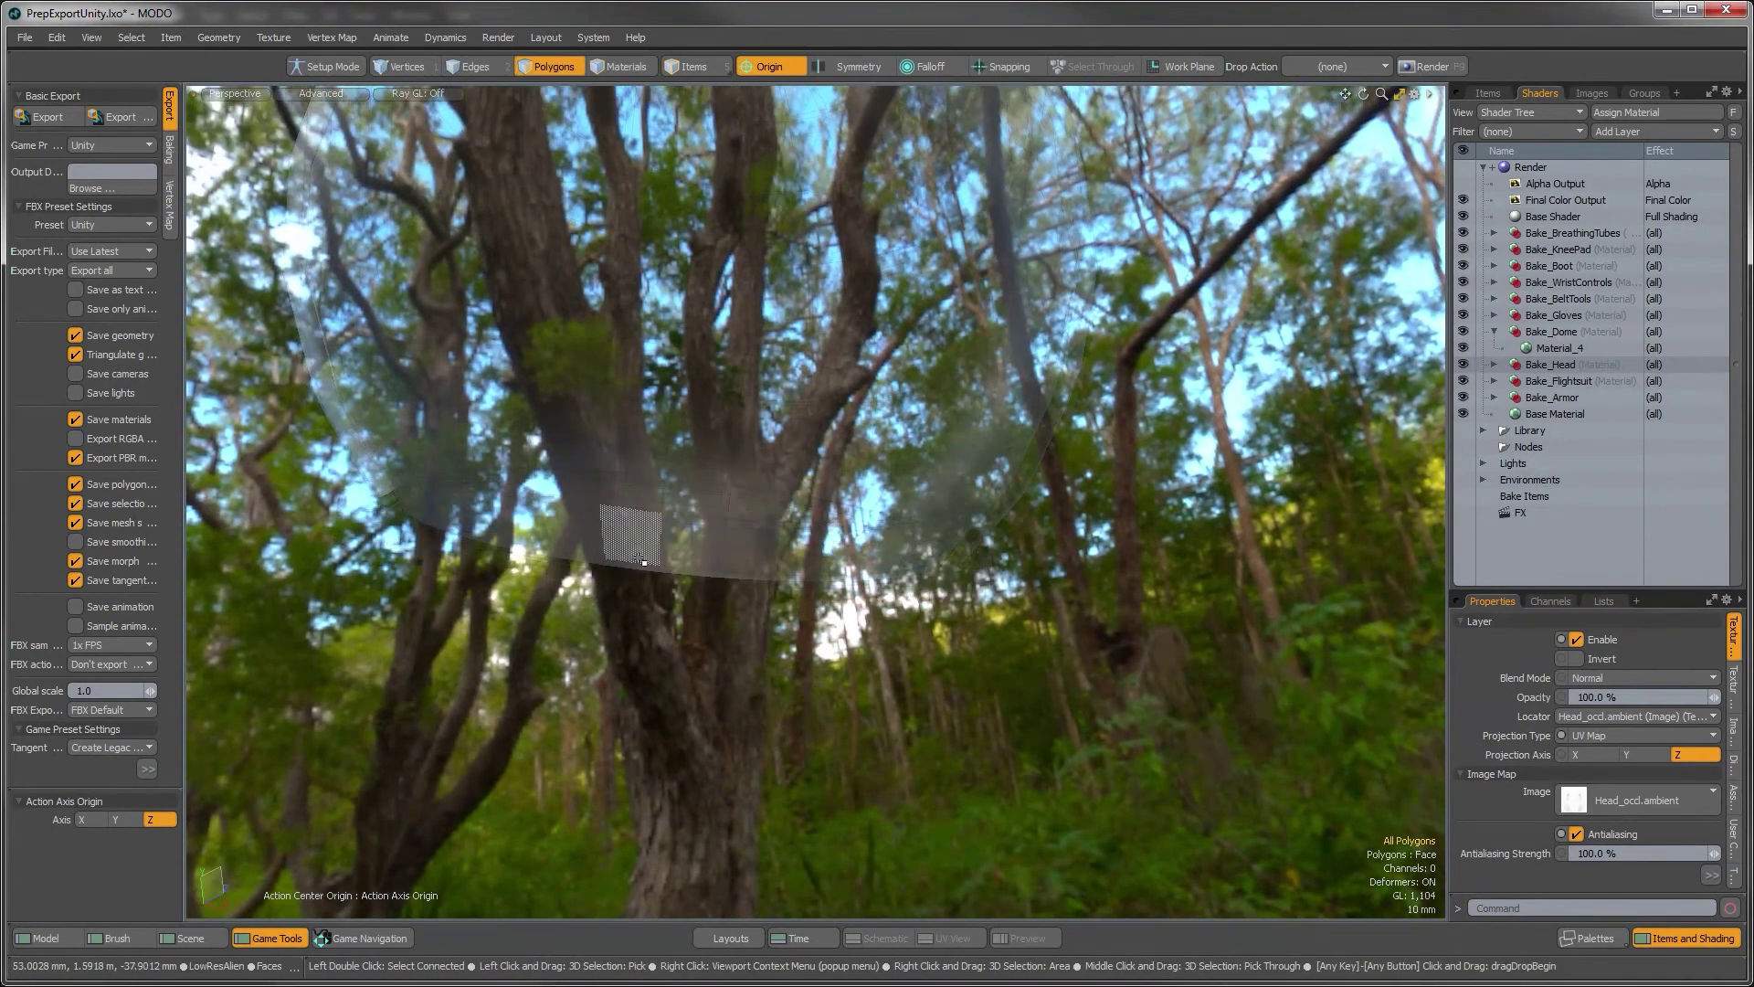
{"action": "double_click", "coordinate": [645, 559]}
{"action": "key", "text": "Delete"}
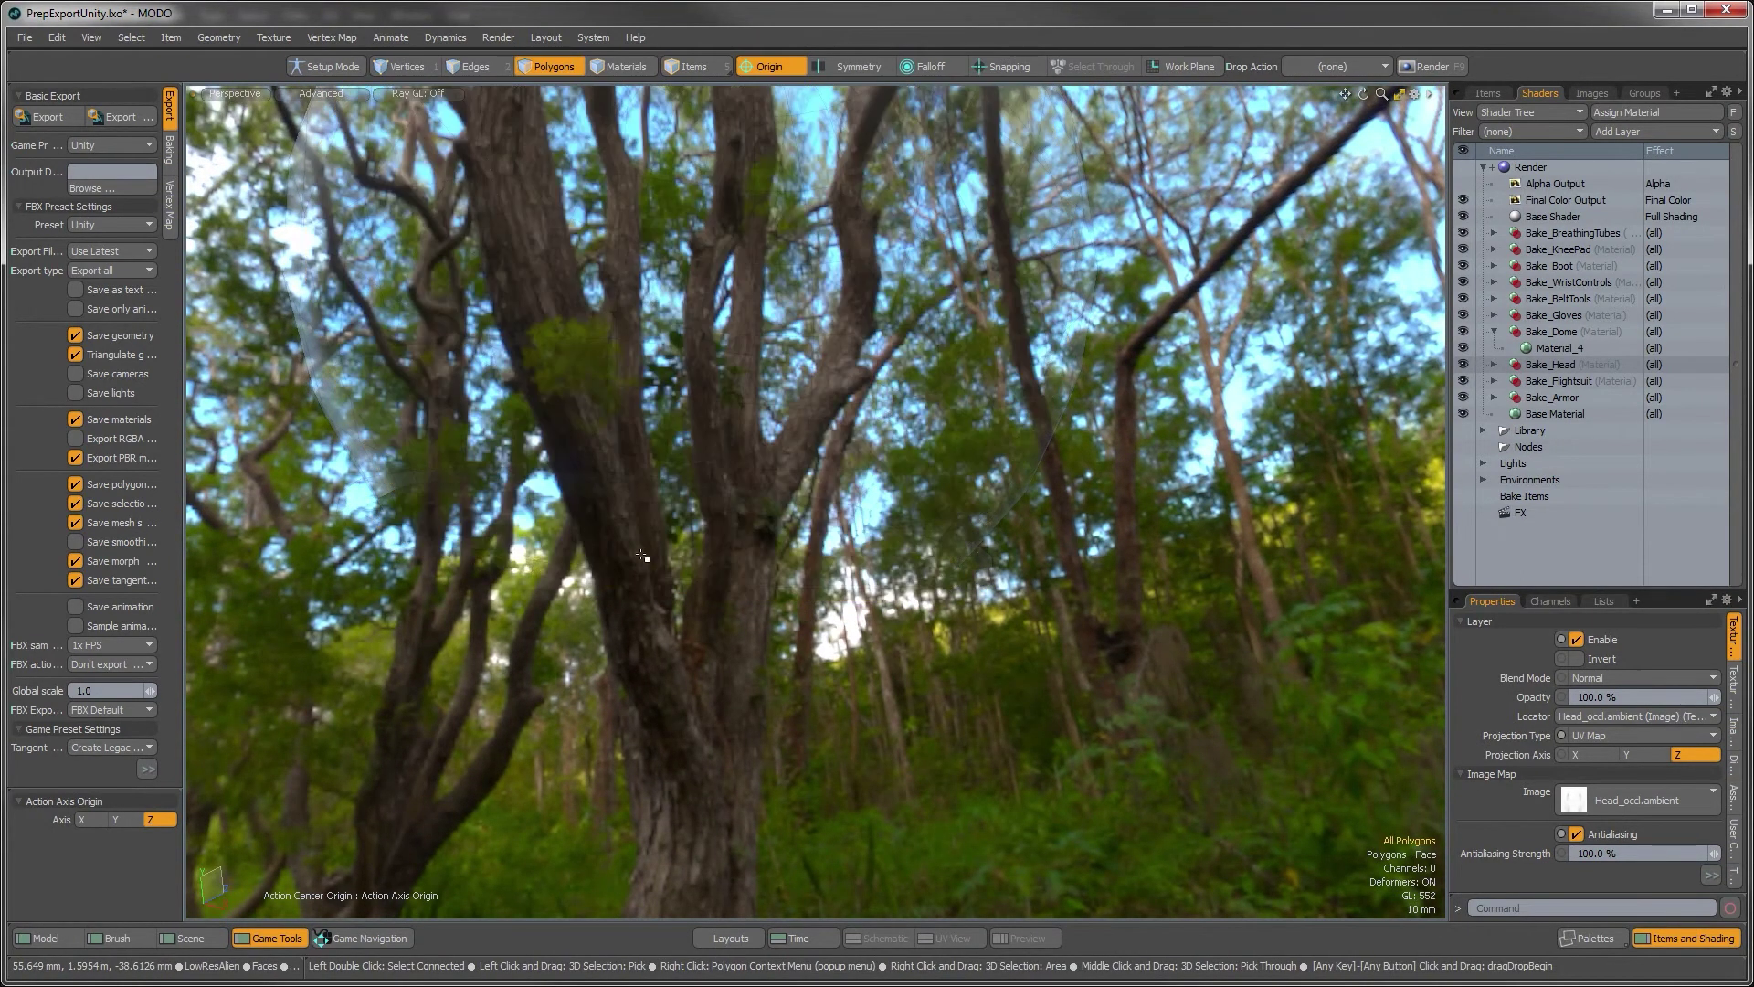
Select all polygons of the remaining outer dome and subdivide them with the Catmull-Clark method
{"action": "left_click_drag", "start_coordinate": [965, 755], "coordinate": [697, 579], "text": "alt+shift"}
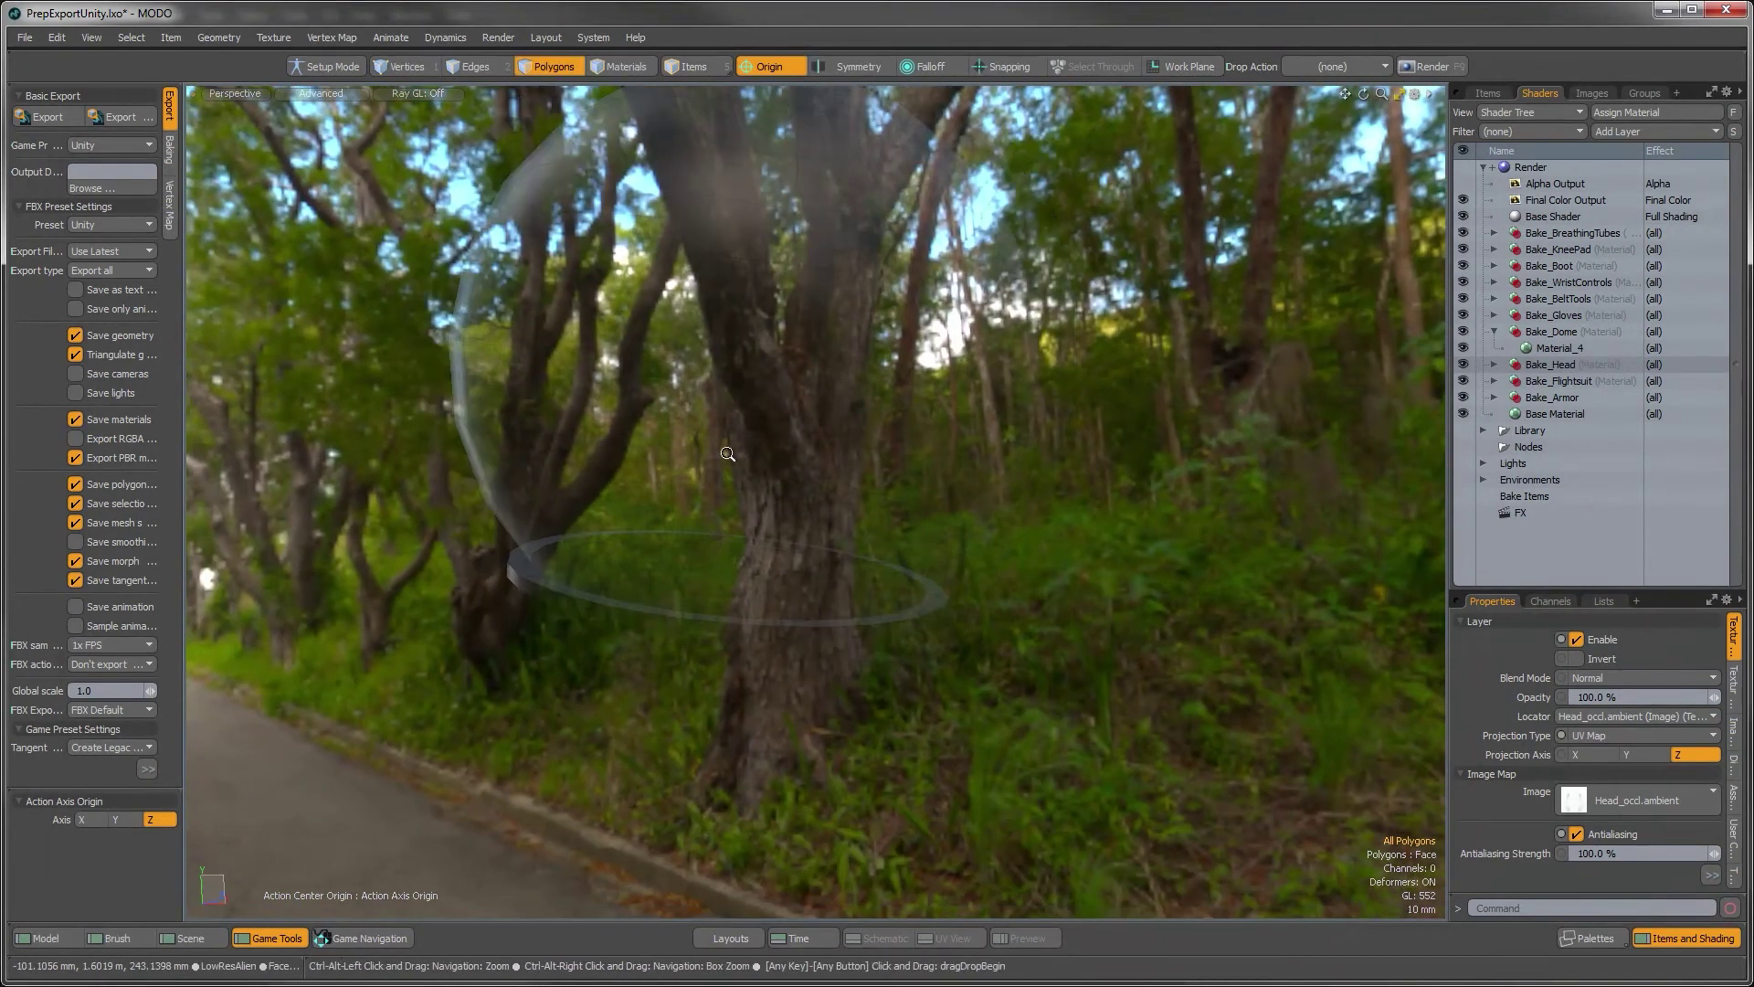
{"action": "double_click", "coordinate": [718, 410]}
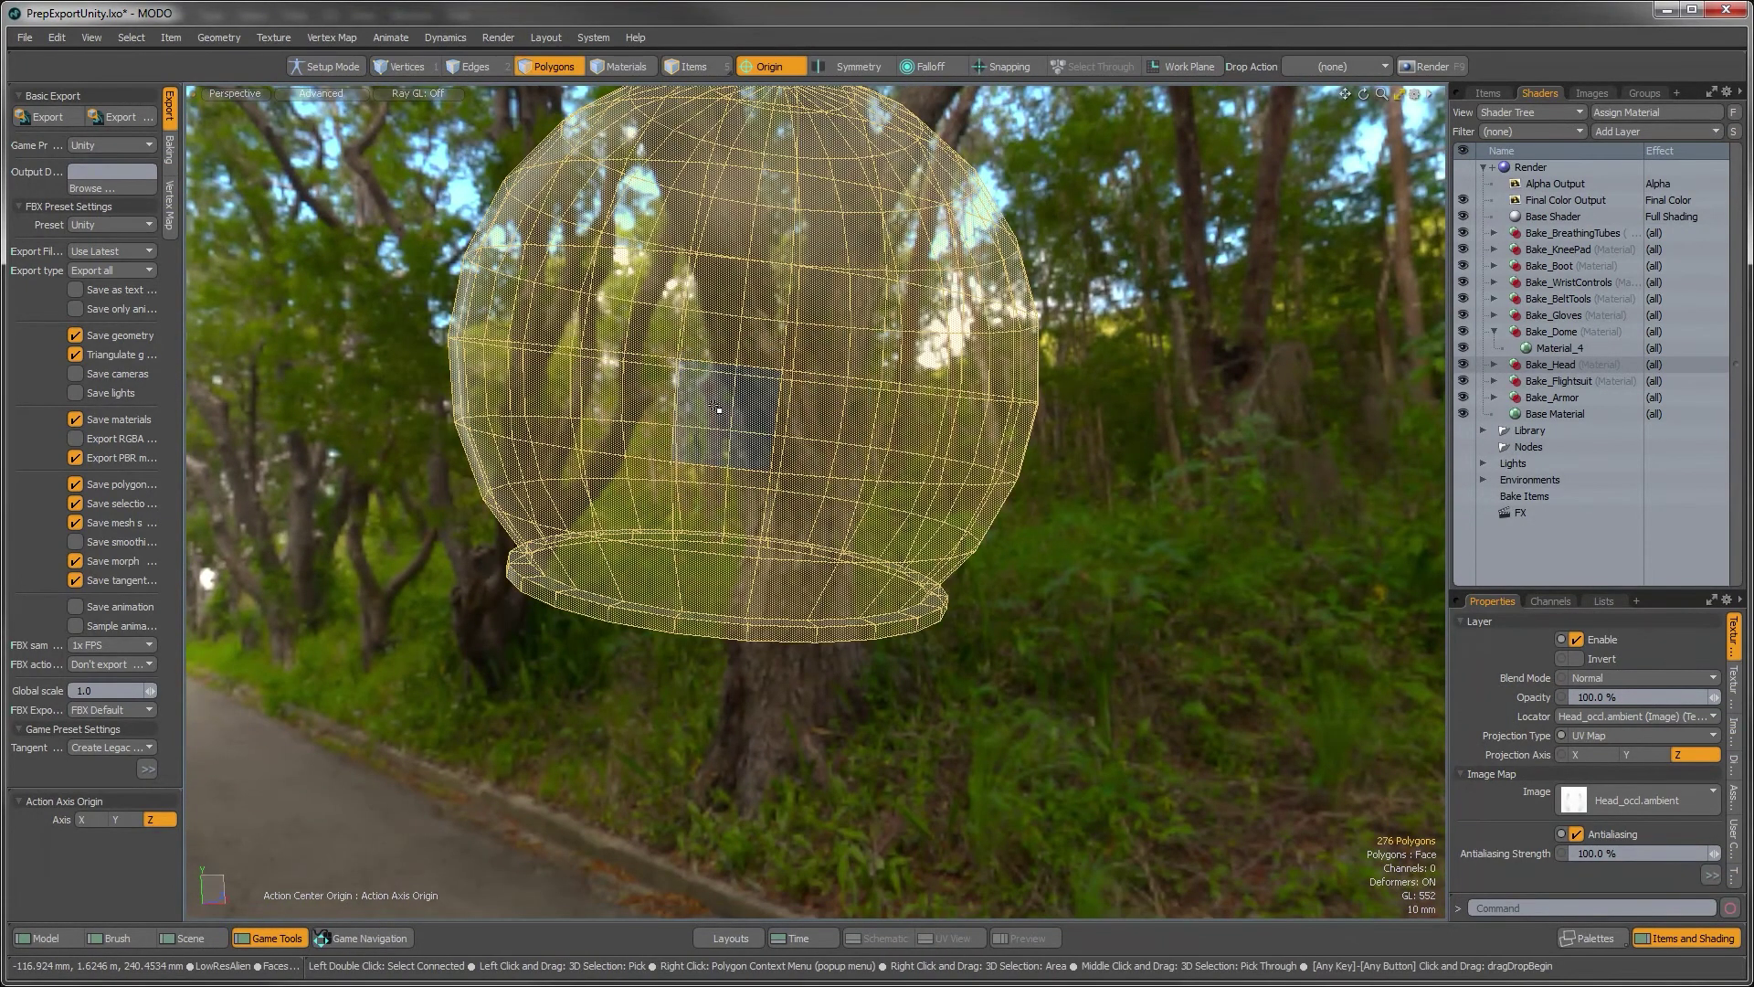
{"action": "key", "text": "shift"}
{"action": "key", "text": "shift+d"}
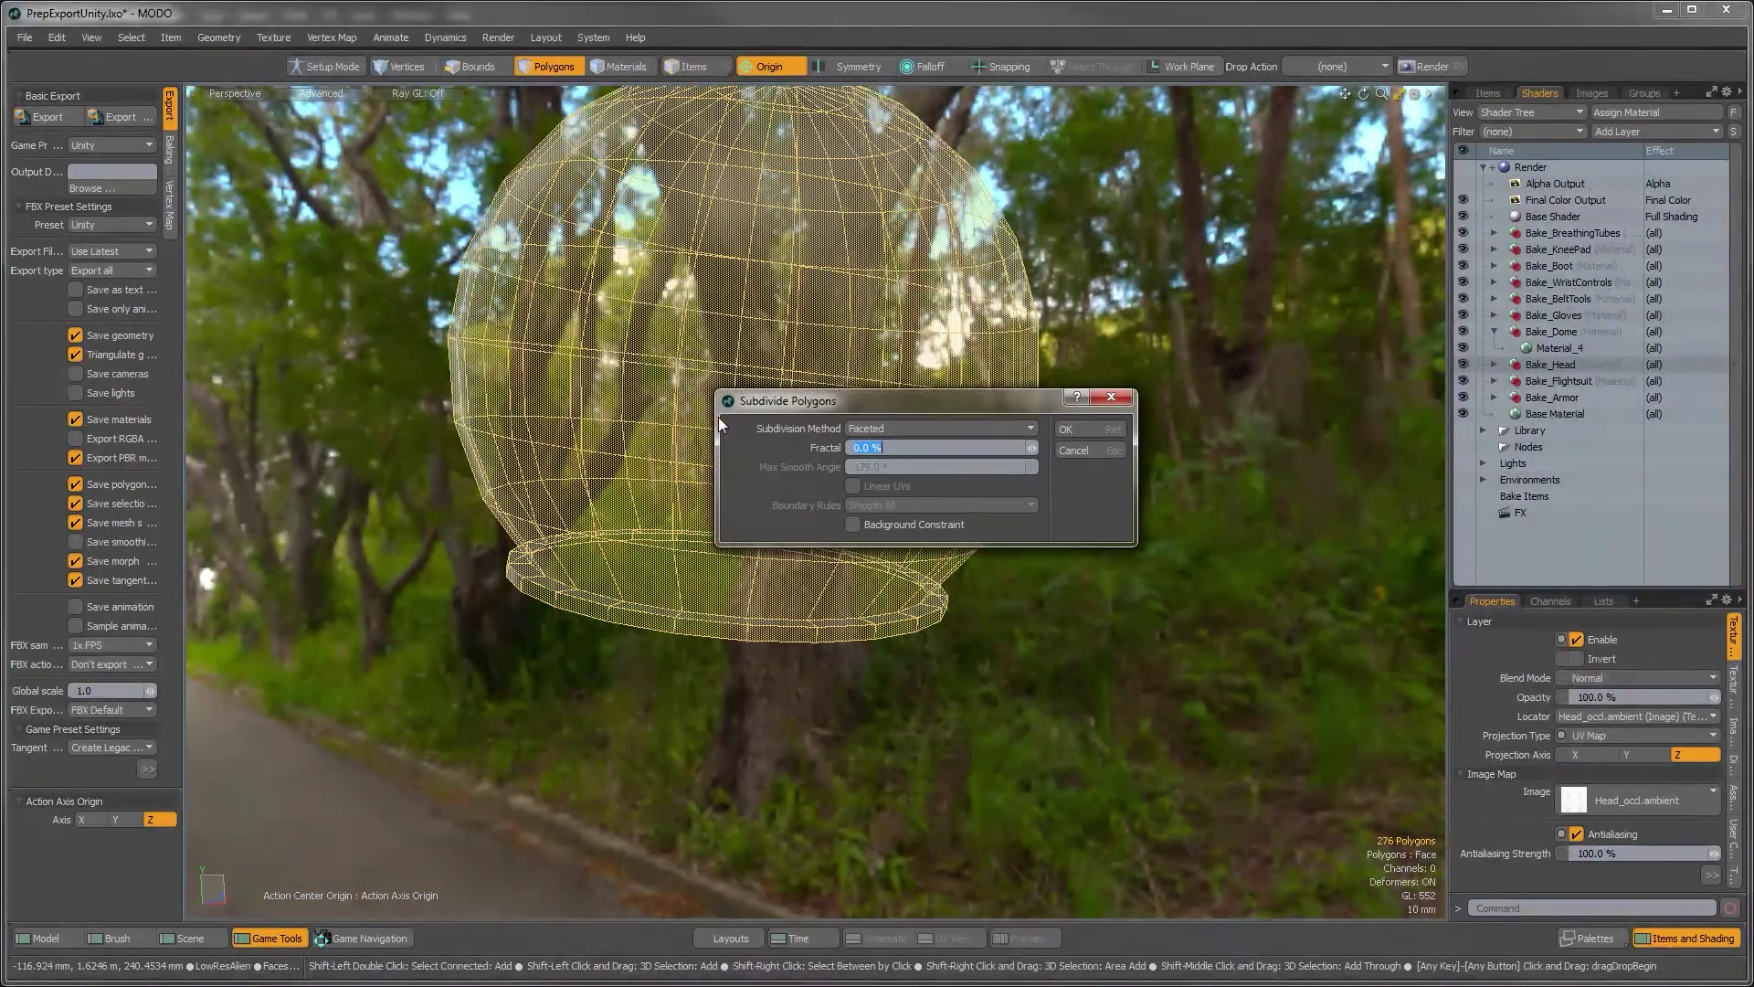
{"action": "left_click", "coordinate": [891, 427]}
{"action": "left_click", "coordinate": [904, 471]}
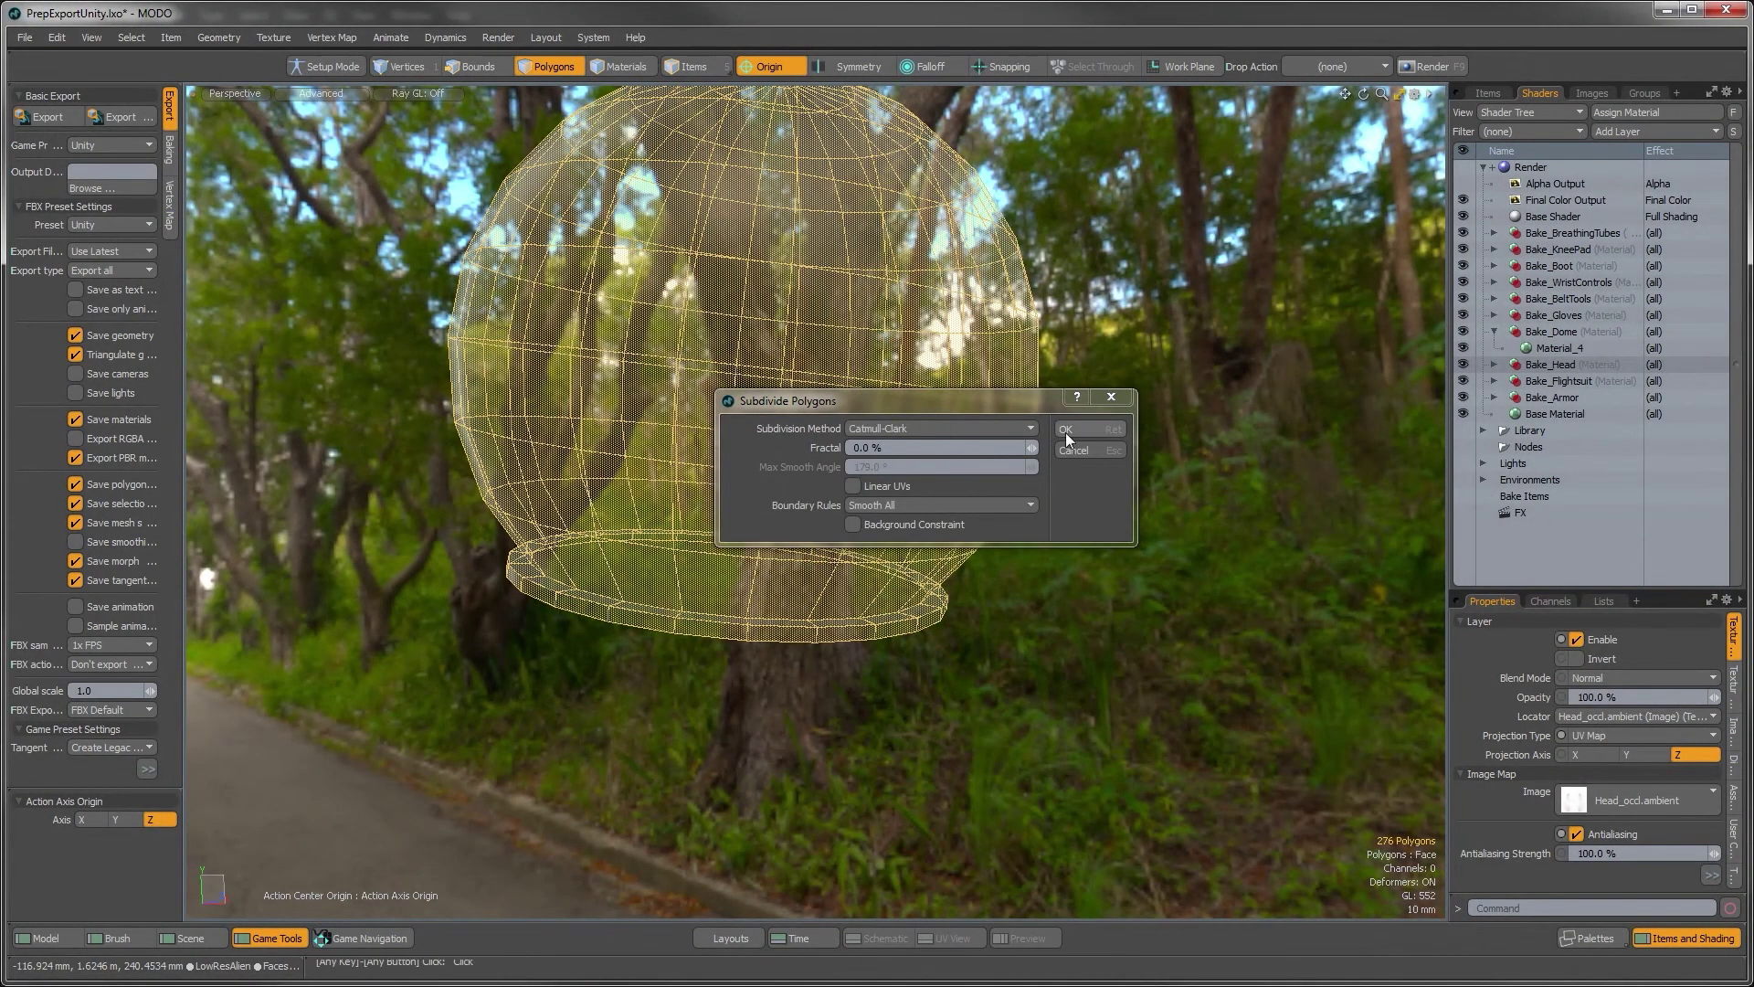
{"action": "left_click", "coordinate": [1065, 429]}
Select the edge loop running around the middle of the dome's bottom rim and remove it
{"action": "scroll", "coordinate": [867, 583], "scroll_direction": "up", "scroll_amount": 3}
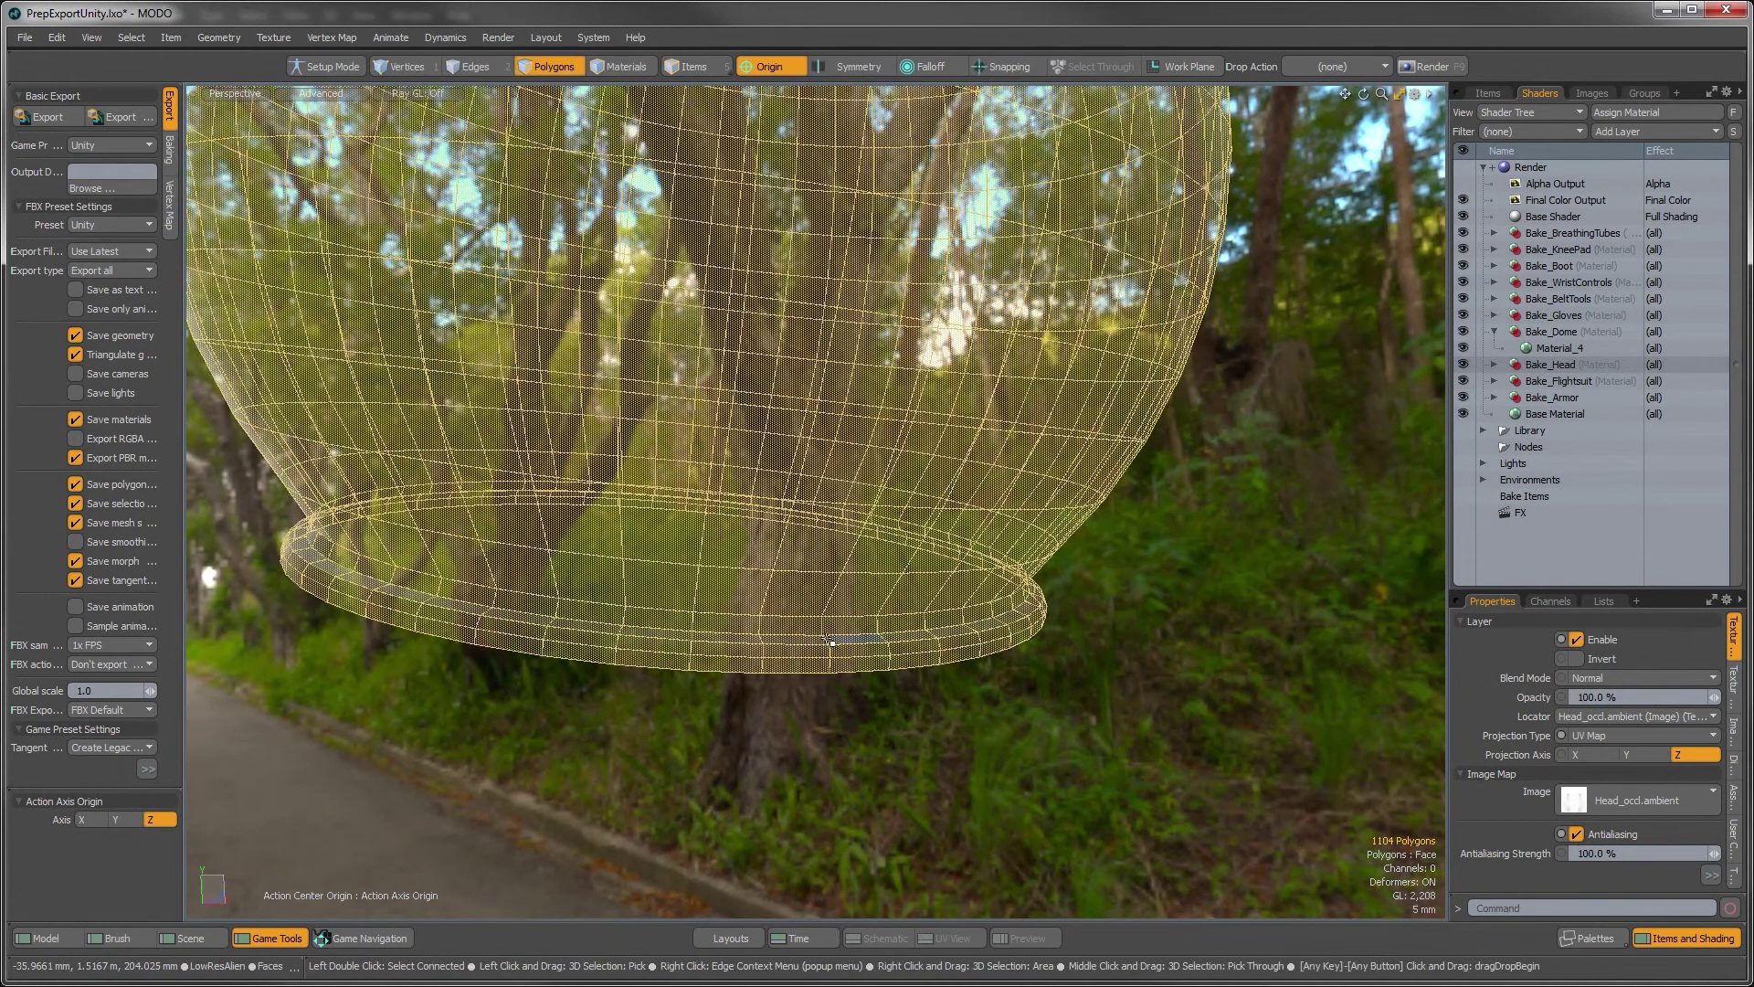
{"action": "key", "text": "2"}
{"action": "double_click", "coordinate": [772, 642]}
{"action": "left_click_drag", "start_coordinate": [772, 642], "coordinate": [563, 632], "text": "alt"}
{"action": "double_click", "coordinate": [347, 553]}
{"action": "left_click_drag", "start_coordinate": [347, 553], "coordinate": [440, 459], "text": "alt"}
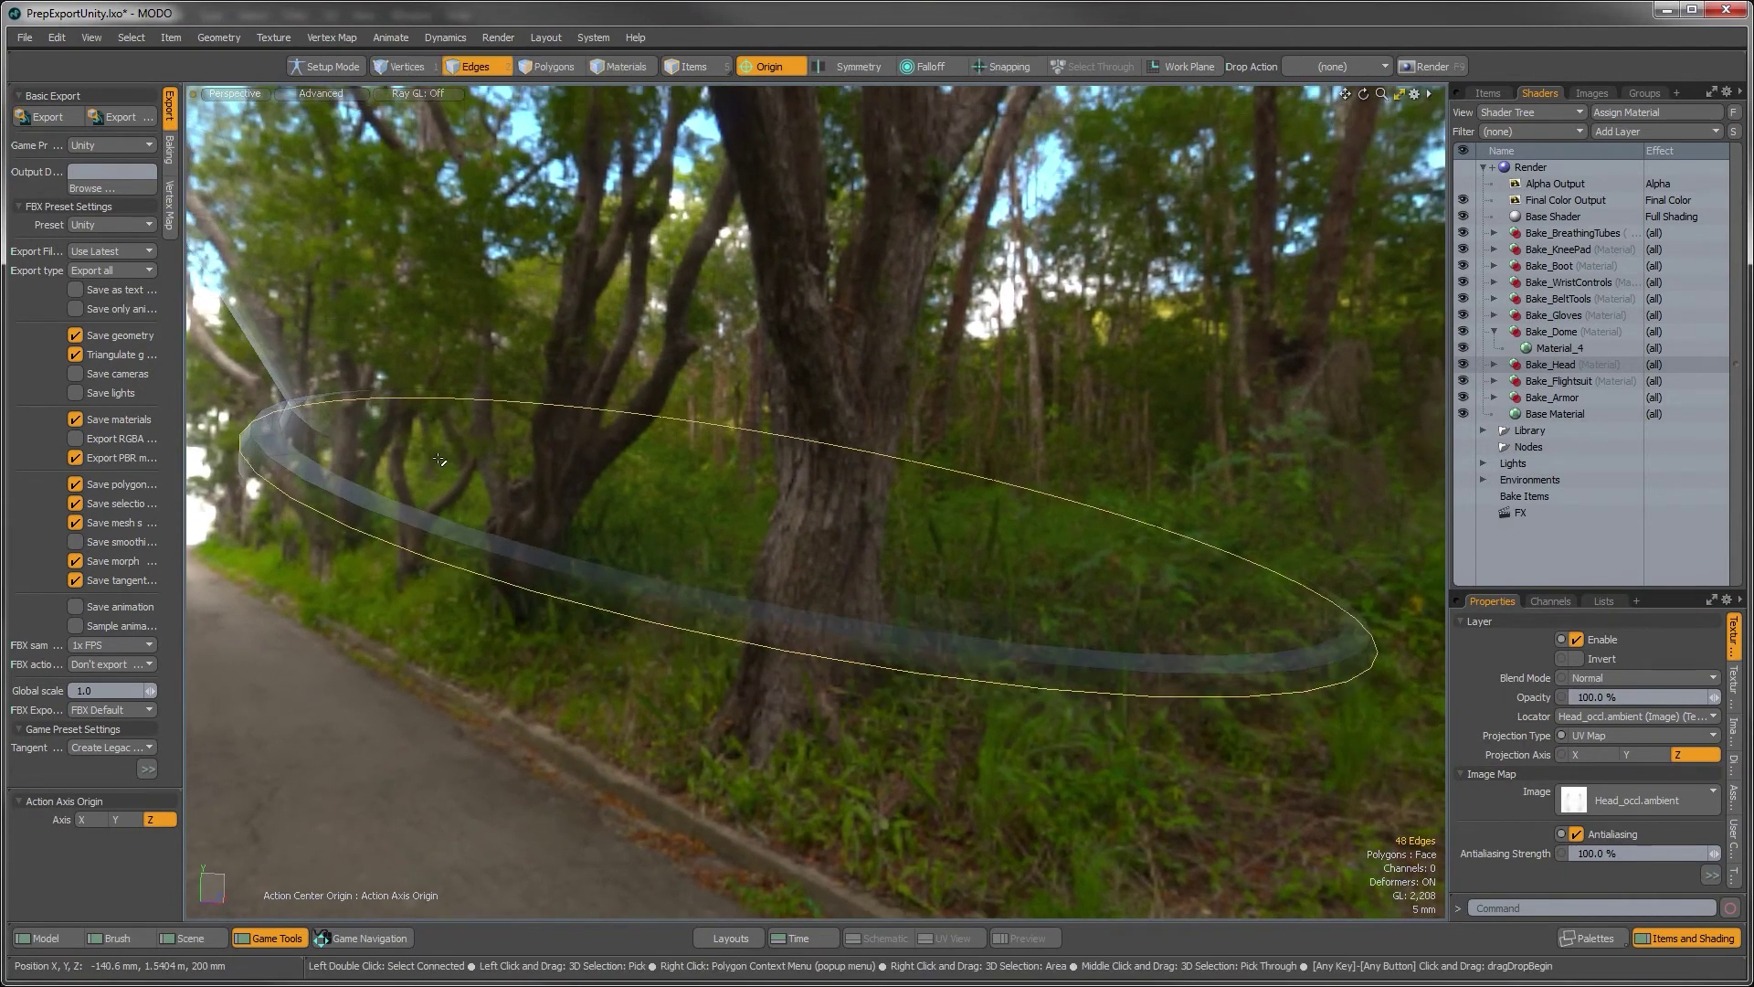
{"action": "key", "text": "BackSpace"}
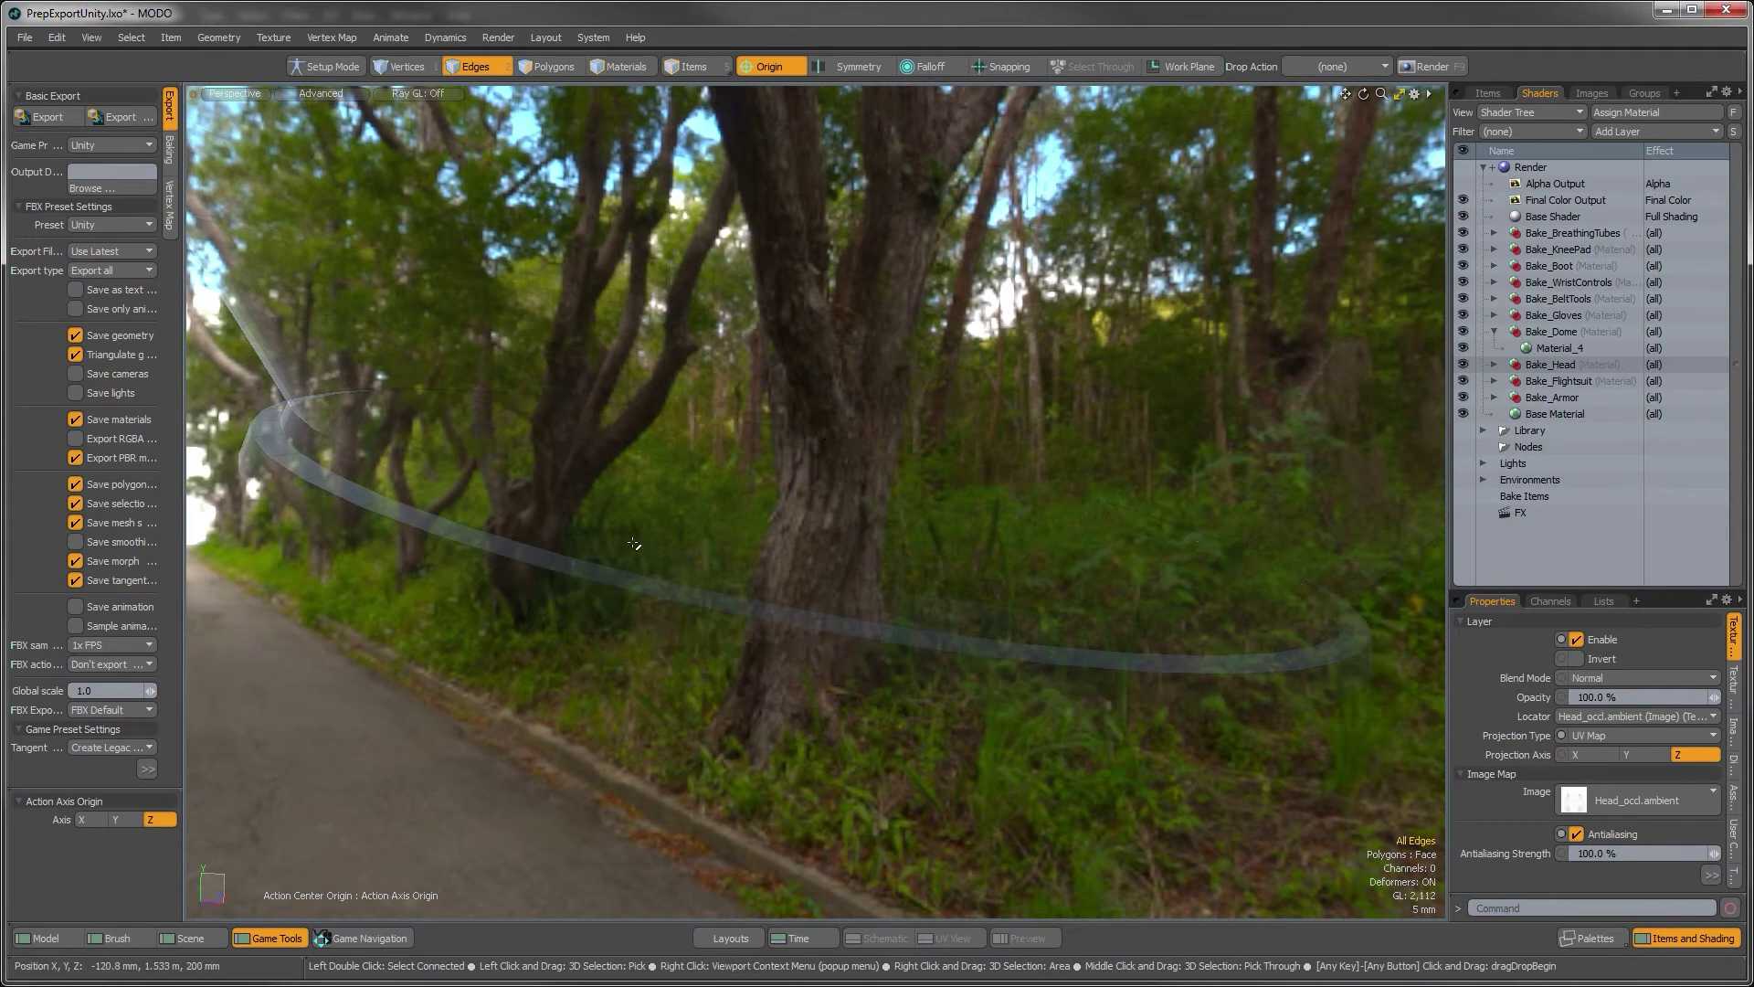
Unhide the rest of the alien's geometry and frame the upper body from the front
{"action": "left_click_drag", "start_coordinate": [718, 526], "coordinate": [639, 501], "text": "ctrl+alt"}
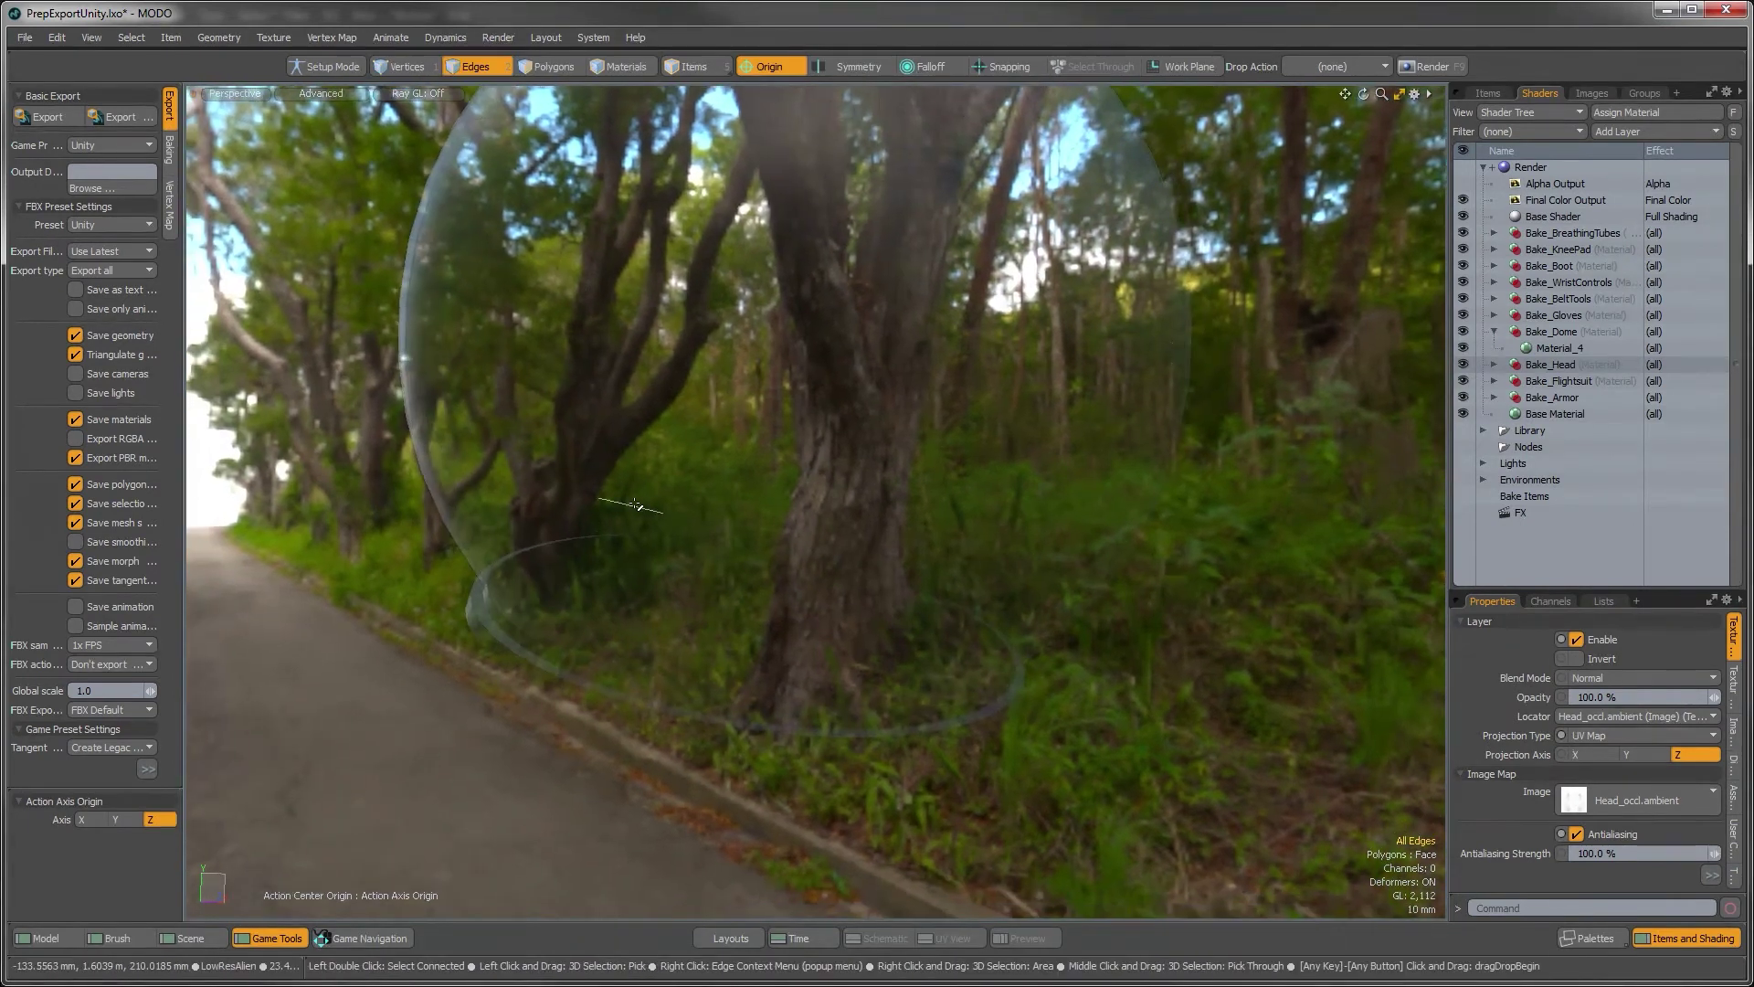
{"action": "key", "text": "u"}
{"action": "mouse_move", "coordinate": [788, 536]}
{"action": "left_mouse_down", "text": "alt"}
{"action": "mouse_move", "coordinate": [819, 429]}
{"action": "mouse_move", "coordinate": [801, 528]}
{"action": "left_mouse_up", "text": "alt"}
{"action": "left_click_drag", "start_coordinate": [800, 528], "coordinate": [731, 526], "text": "ctrl+alt"}
{"action": "left_click_drag", "start_coordinate": [731, 527], "coordinate": [681, 494], "text": "alt+shift"}
Check the dome's Material_4 properties and collapse the Bake_Dome material group
{"action": "left_click", "coordinate": [1538, 343]}
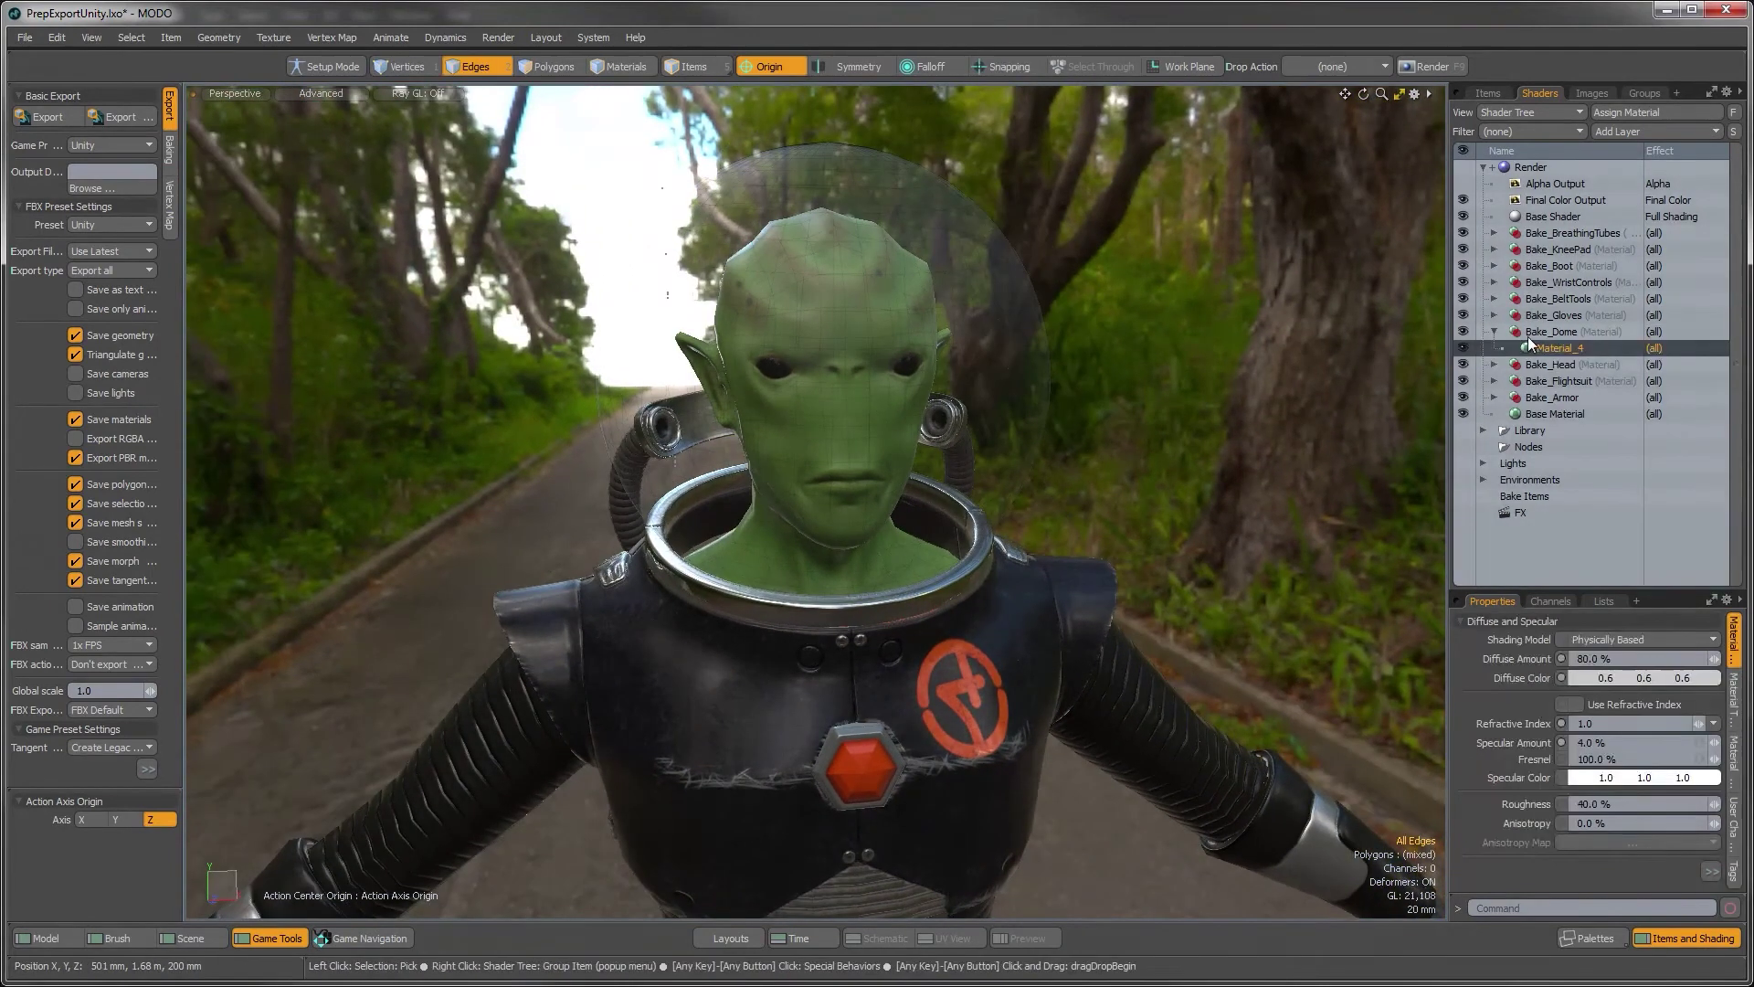
{"action": "left_click", "coordinate": [1503, 335]}
{"action": "left_click", "coordinate": [1495, 333]}
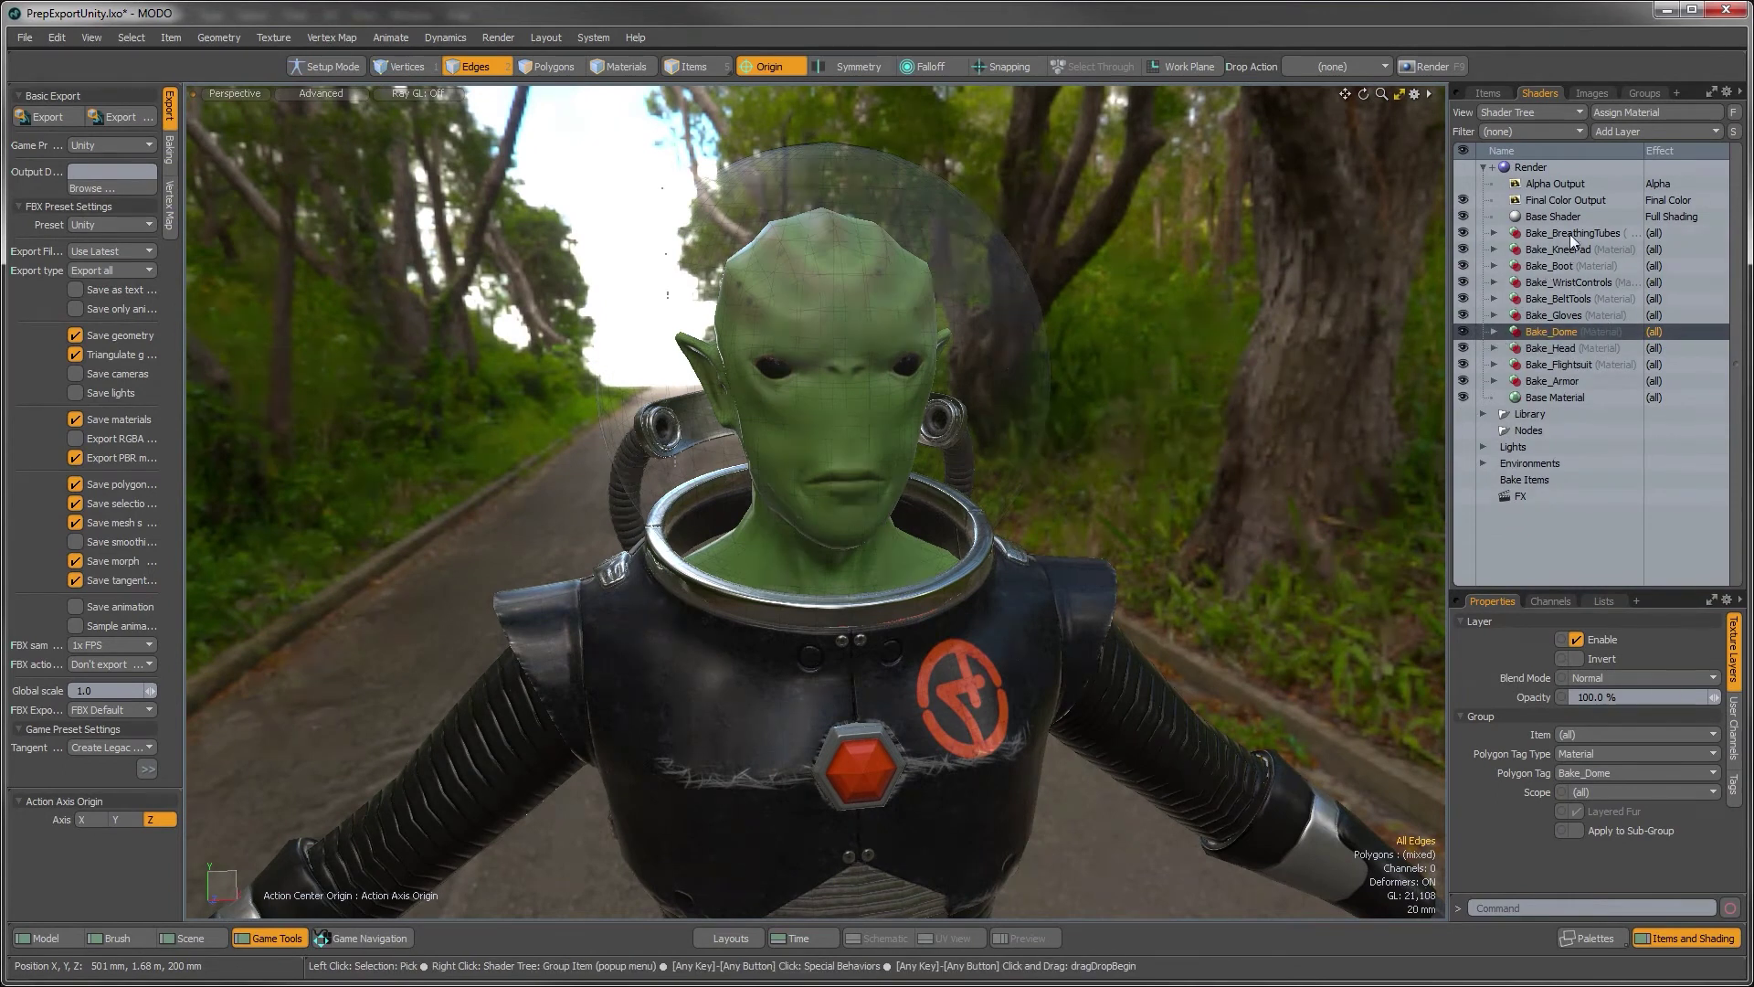
Look over the alien's torso without the dome group expanded and save the scene
{"action": "left_click_drag", "start_coordinate": [918, 779], "coordinate": [849, 685], "text": "alt+shift"}
{"action": "left_click_drag", "start_coordinate": [850, 685], "coordinate": [830, 635], "text": "ctrl+alt"}
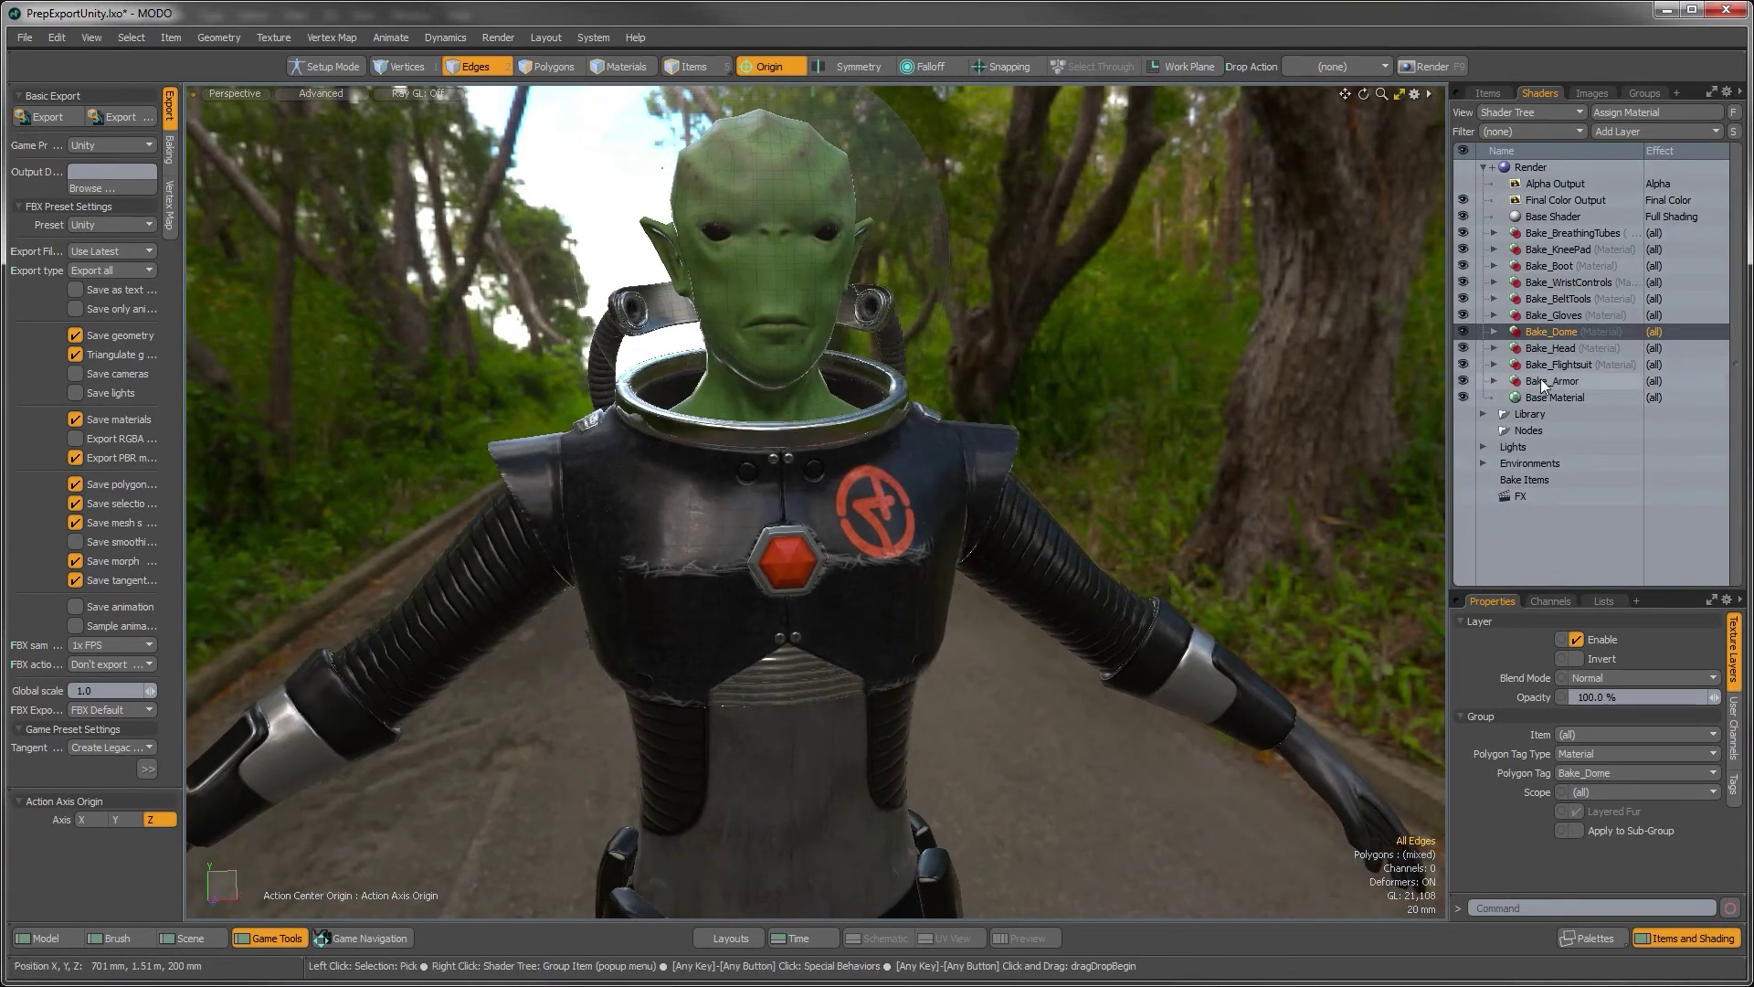
{"action": "left_click_drag", "start_coordinate": [778, 744], "coordinate": [775, 634], "text": "alt+shift"}
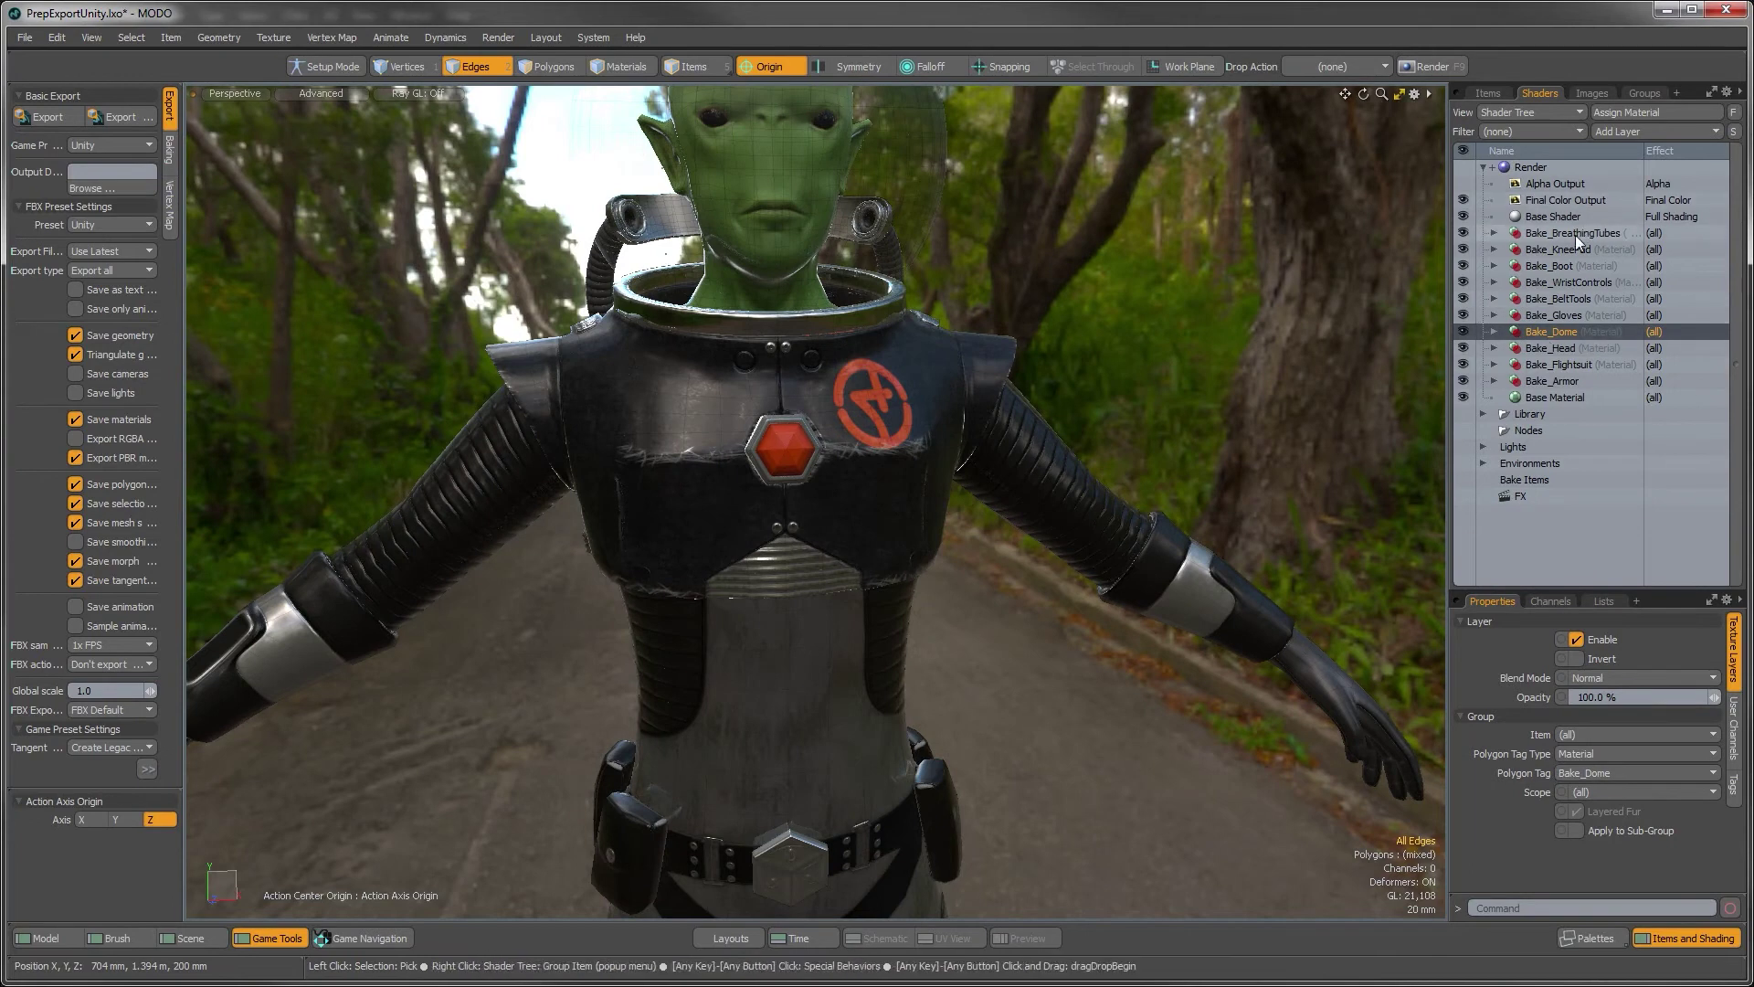
{"action": "left_click", "coordinate": [24, 38]}
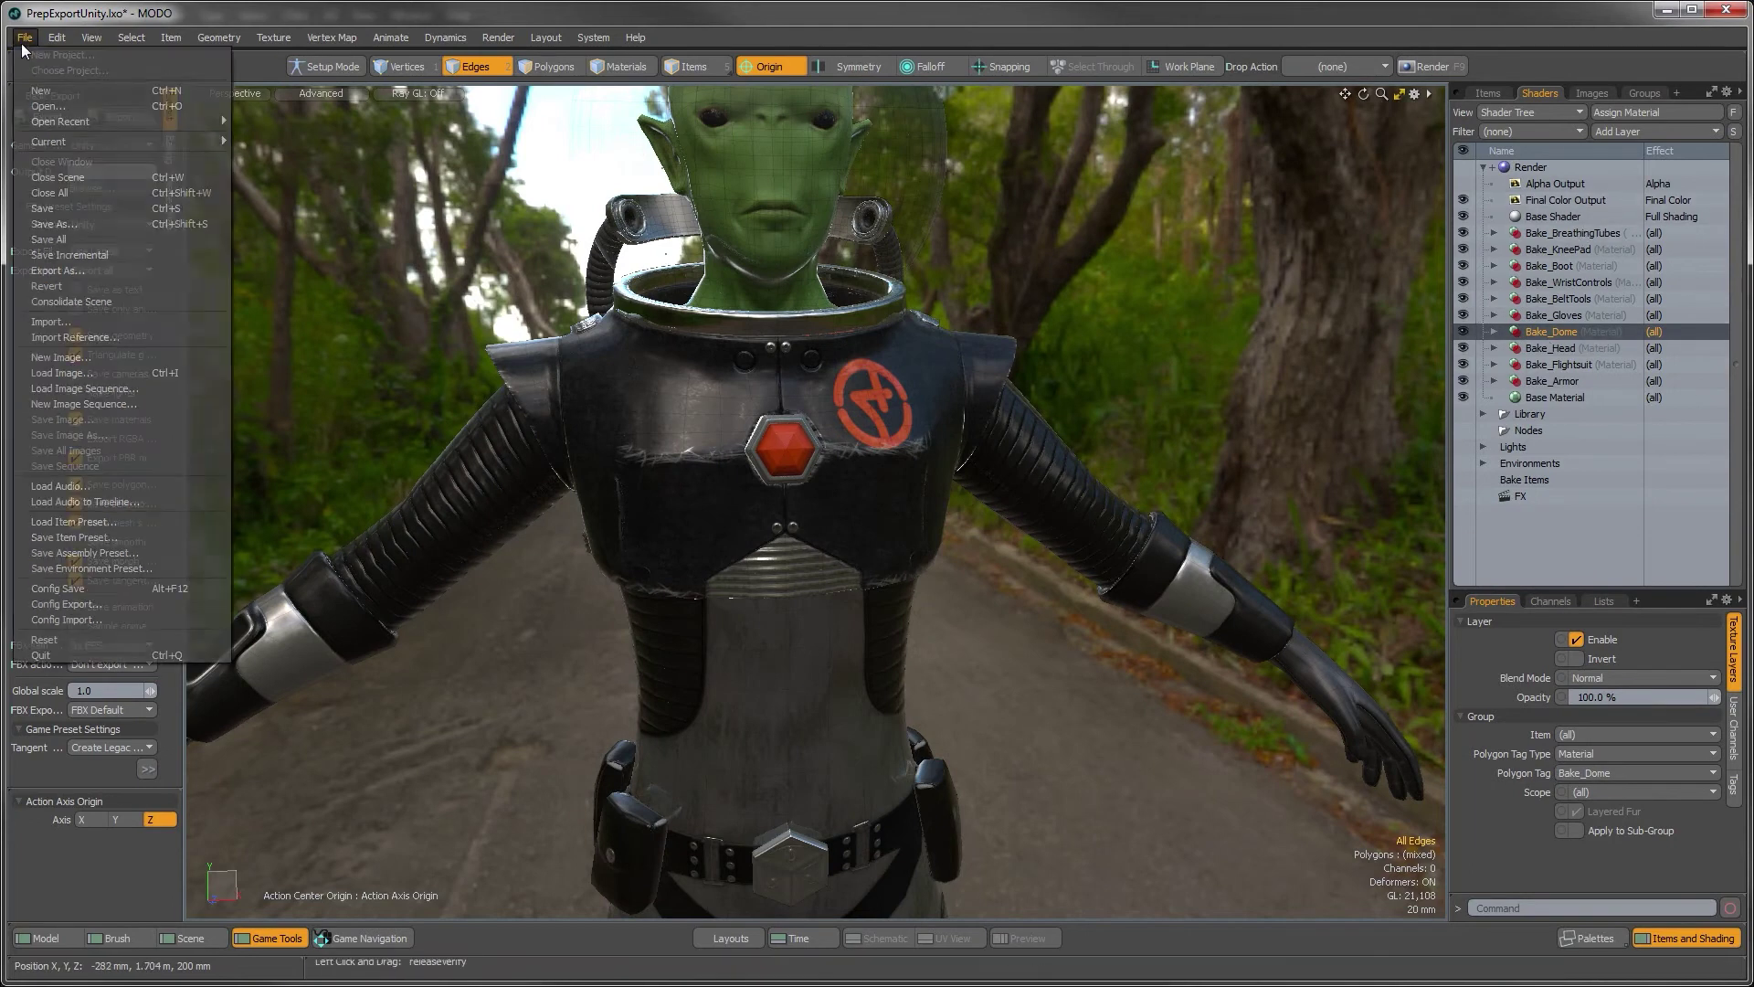
{"action": "left_click", "coordinate": [44, 209]}
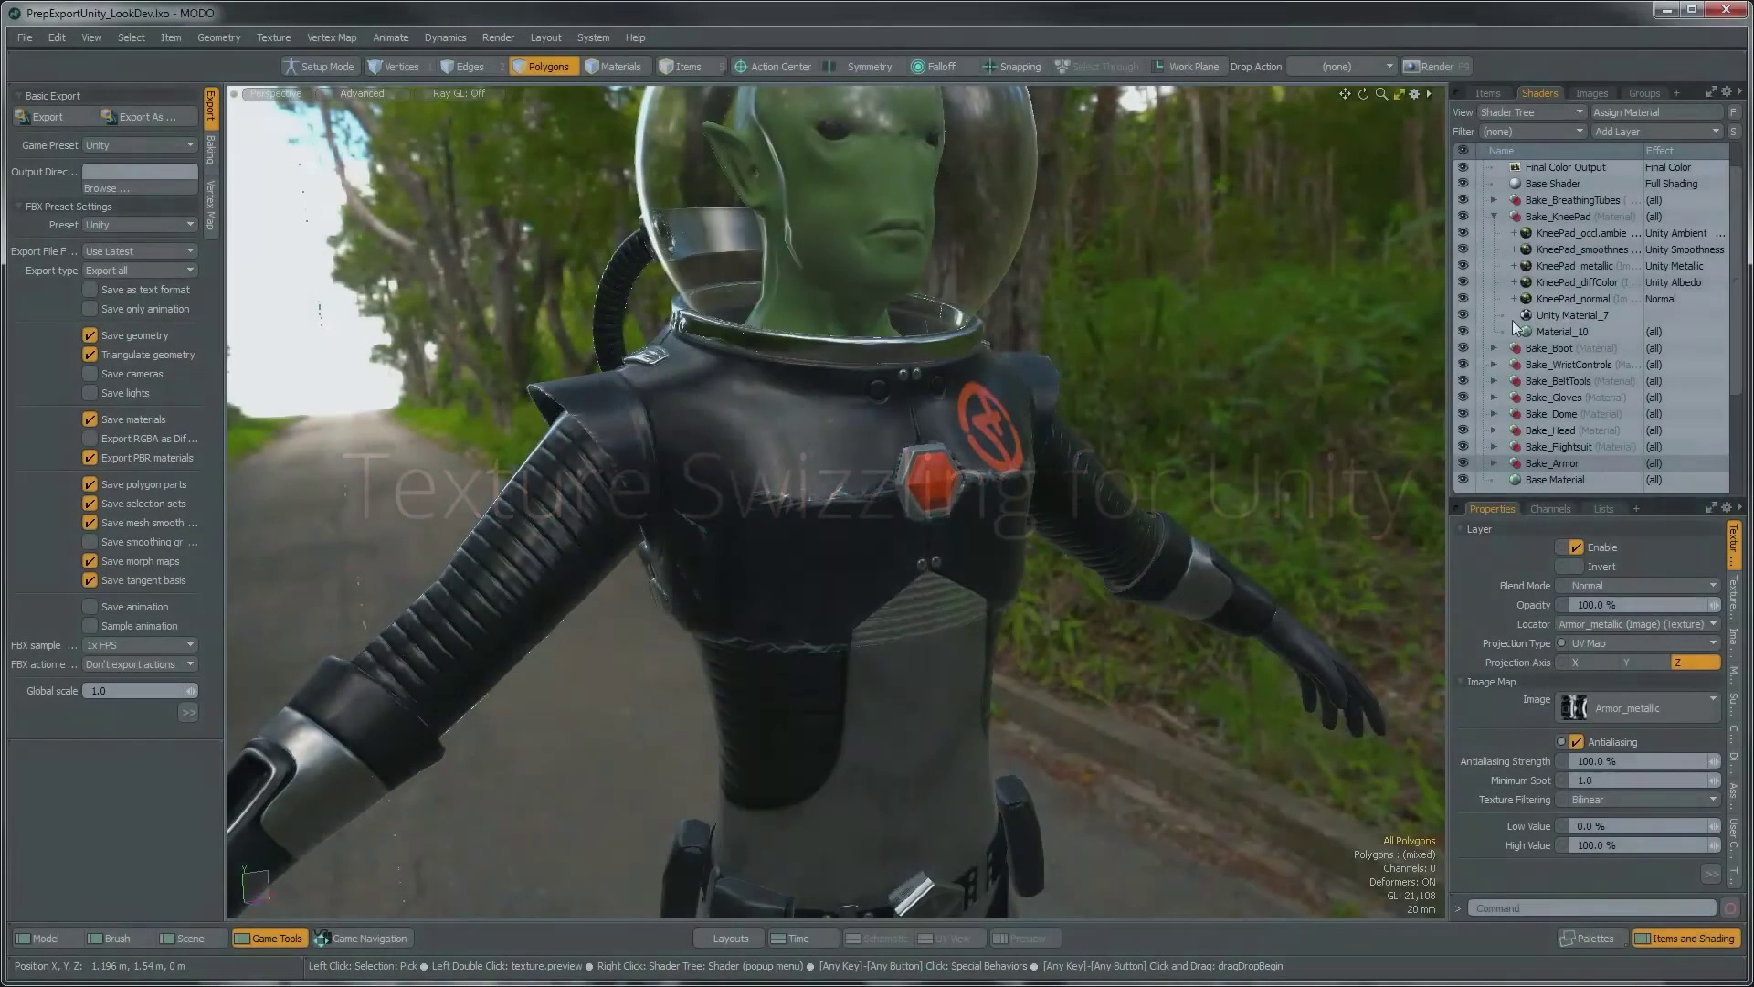
Collapse the Bake_KneePad group and check the texture layers inside the Bake_Boot and Bake_Head groups
{"action": "left_click", "coordinate": [1495, 215]}
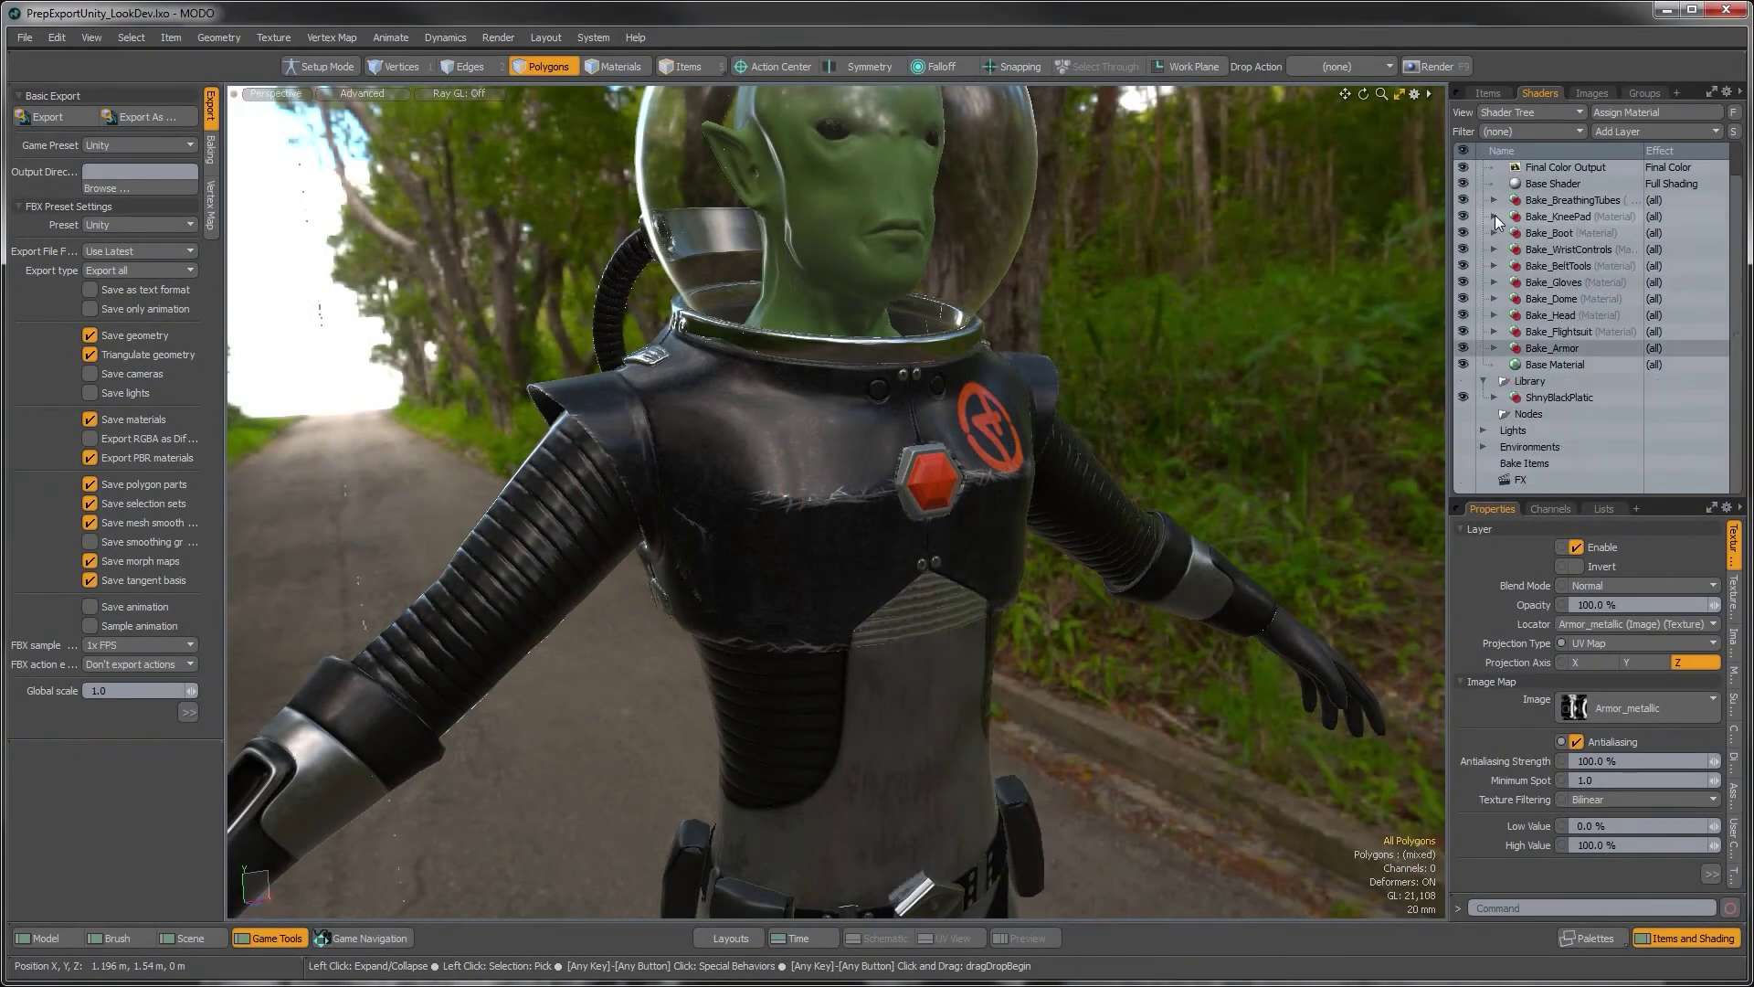
{"action": "left_click", "coordinate": [1495, 230]}
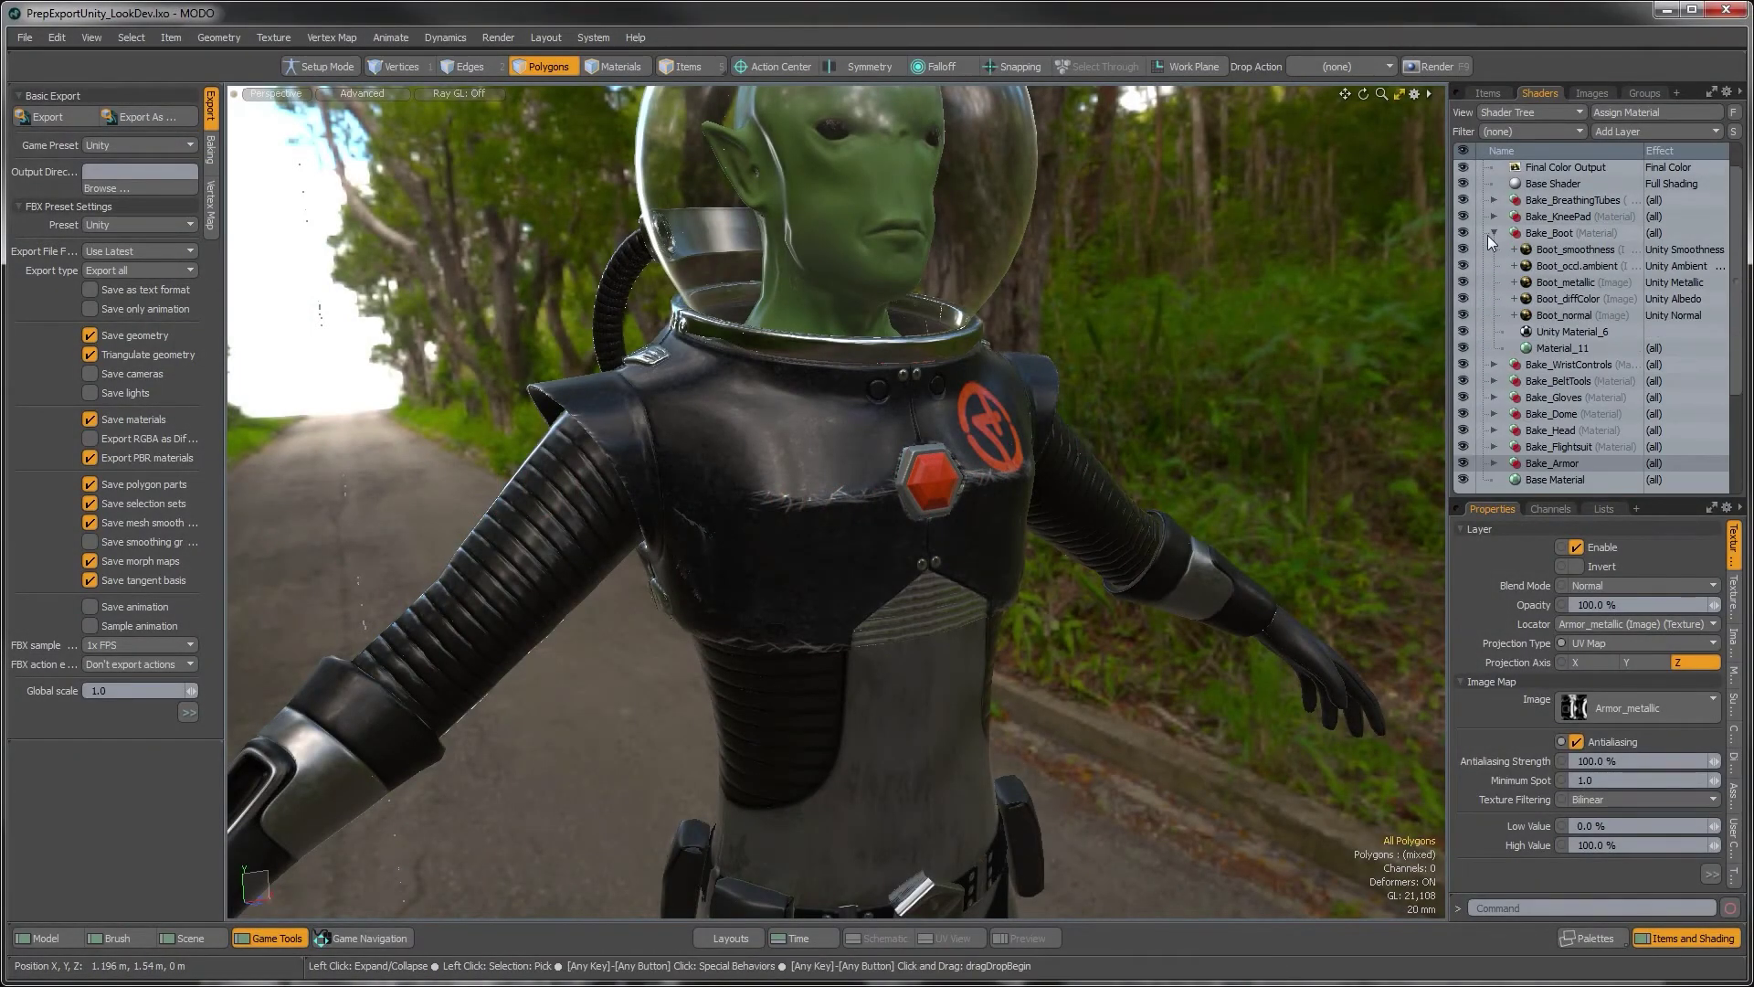
{"action": "left_click", "coordinate": [1494, 232]}
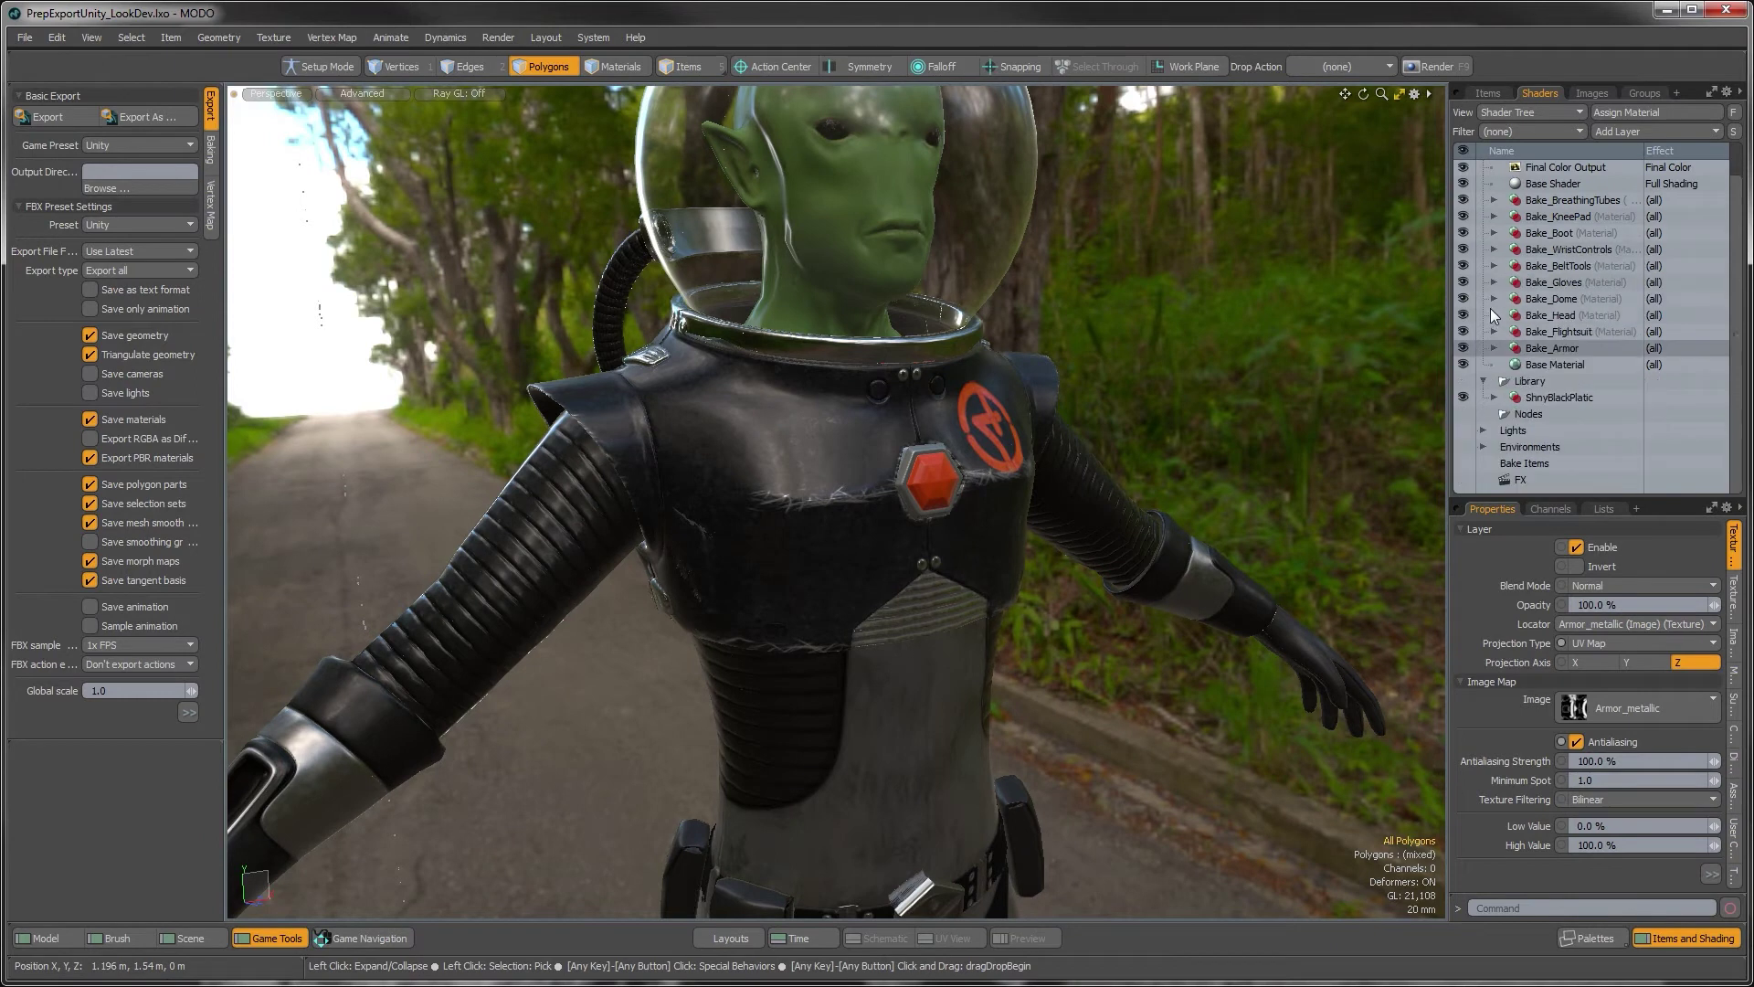
{"action": "left_click", "coordinate": [1494, 315]}
{"action": "left_click", "coordinate": [1494, 315]}
Frame the whole alien from the front and enlarge the layer properties area
{"action": "left_click_drag", "start_coordinate": [1133, 599], "coordinate": [850, 584], "text": "alt"}
{"action": "left_click_drag", "start_coordinate": [877, 759], "coordinate": [813, 612], "text": "alt+shift"}
{"action": "left_click_drag", "start_coordinate": [928, 701], "coordinate": [719, 696], "text": "alt+shift"}
{"action": "left_click_drag", "start_coordinate": [997, 691], "coordinate": [931, 717], "text": "alt"}
{"action": "left_click_drag", "start_coordinate": [866, 638], "coordinate": [901, 613], "text": "alt+shift"}
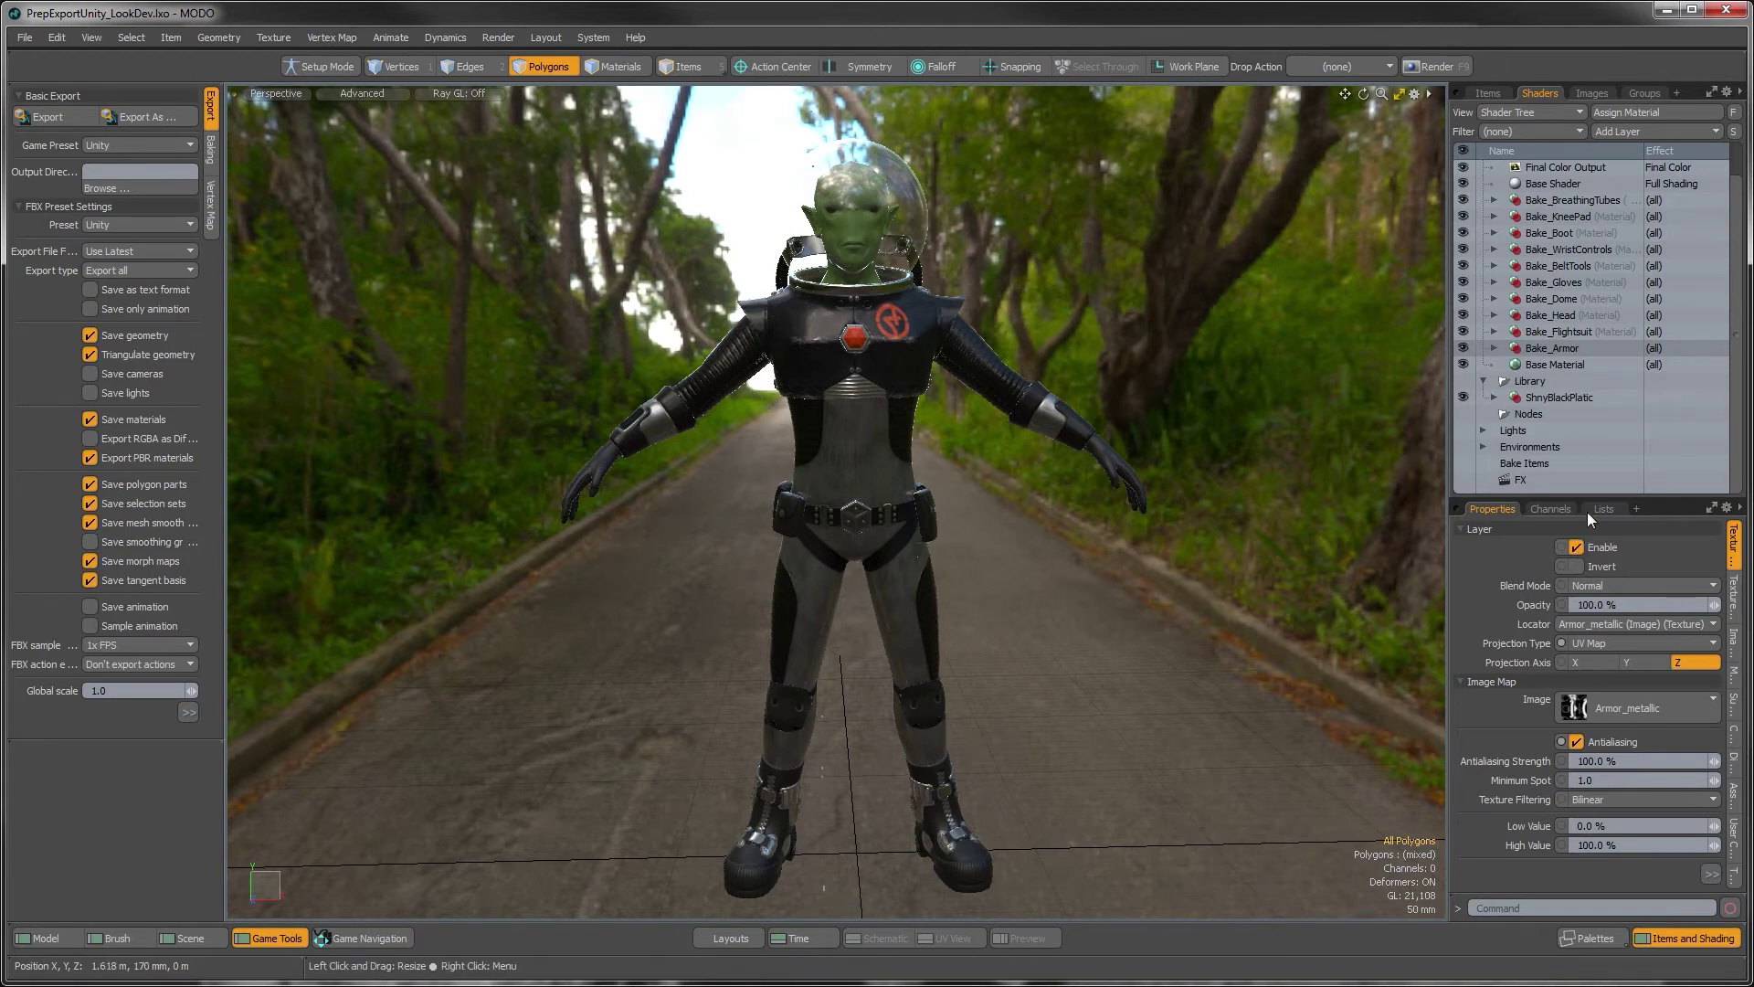
{"action": "left_click_drag", "start_coordinate": [1590, 497], "coordinate": [1590, 376]}
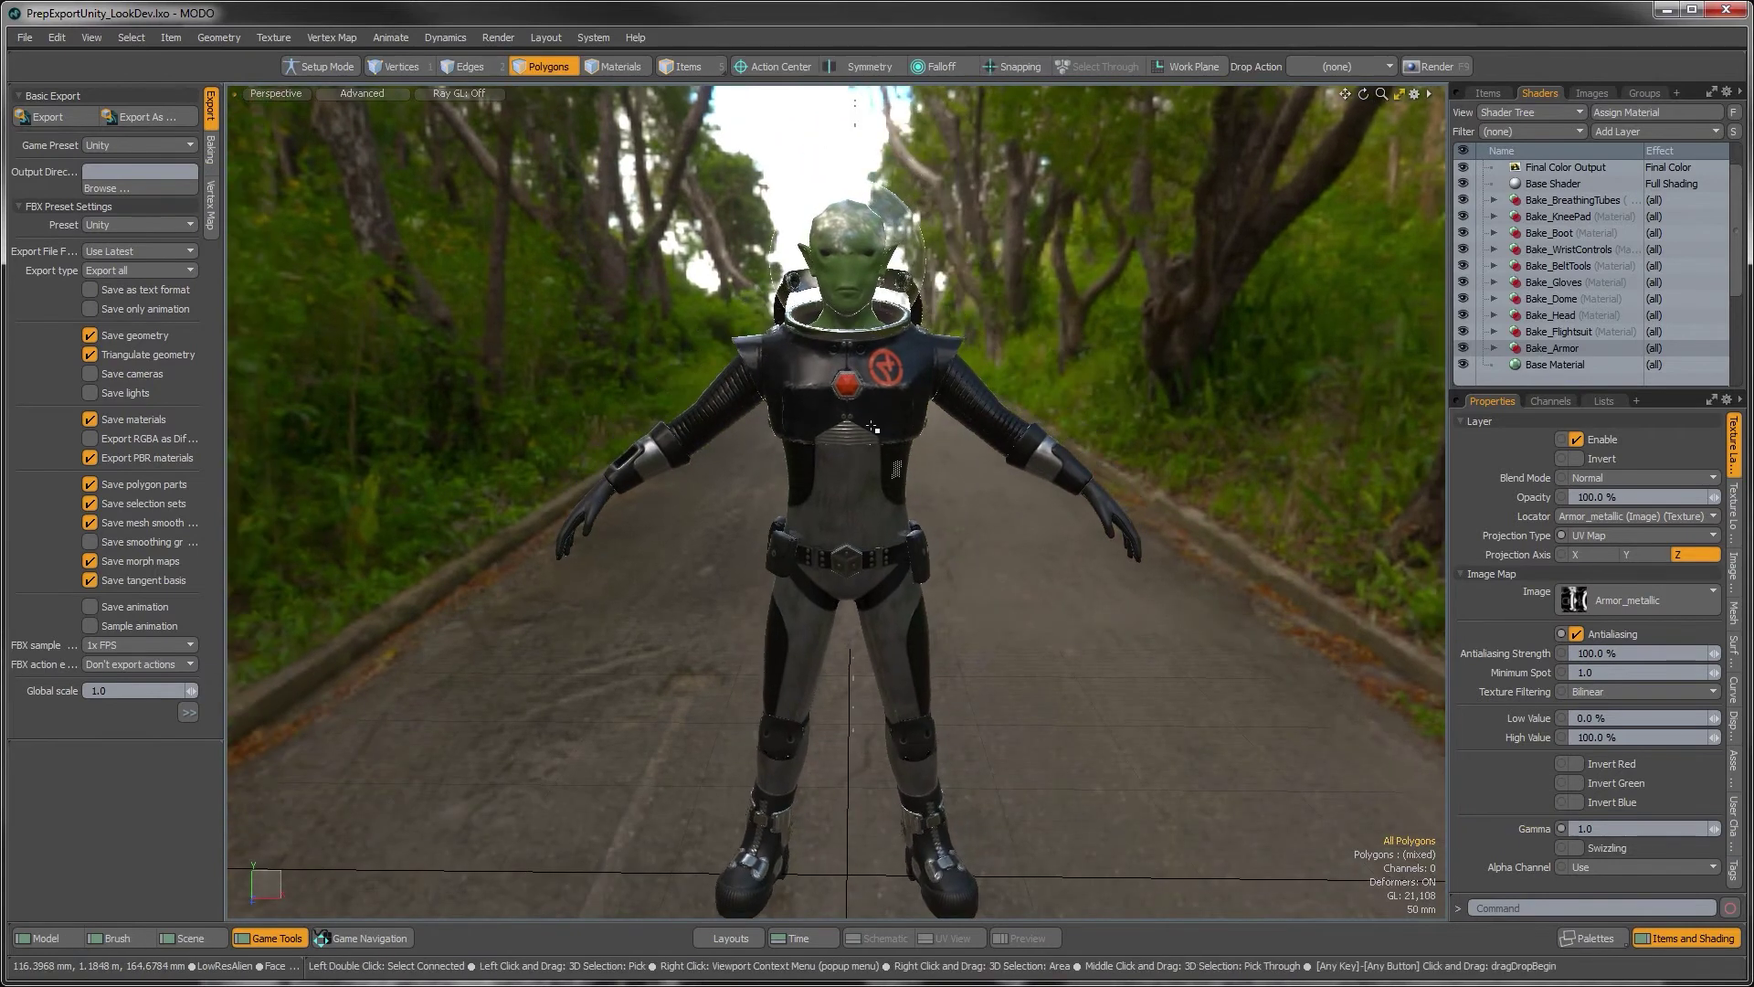
Save the scene under the name PrepExportUnity_Final.lxo, replacing the existing file
{"action": "left_click", "coordinate": [25, 37]}
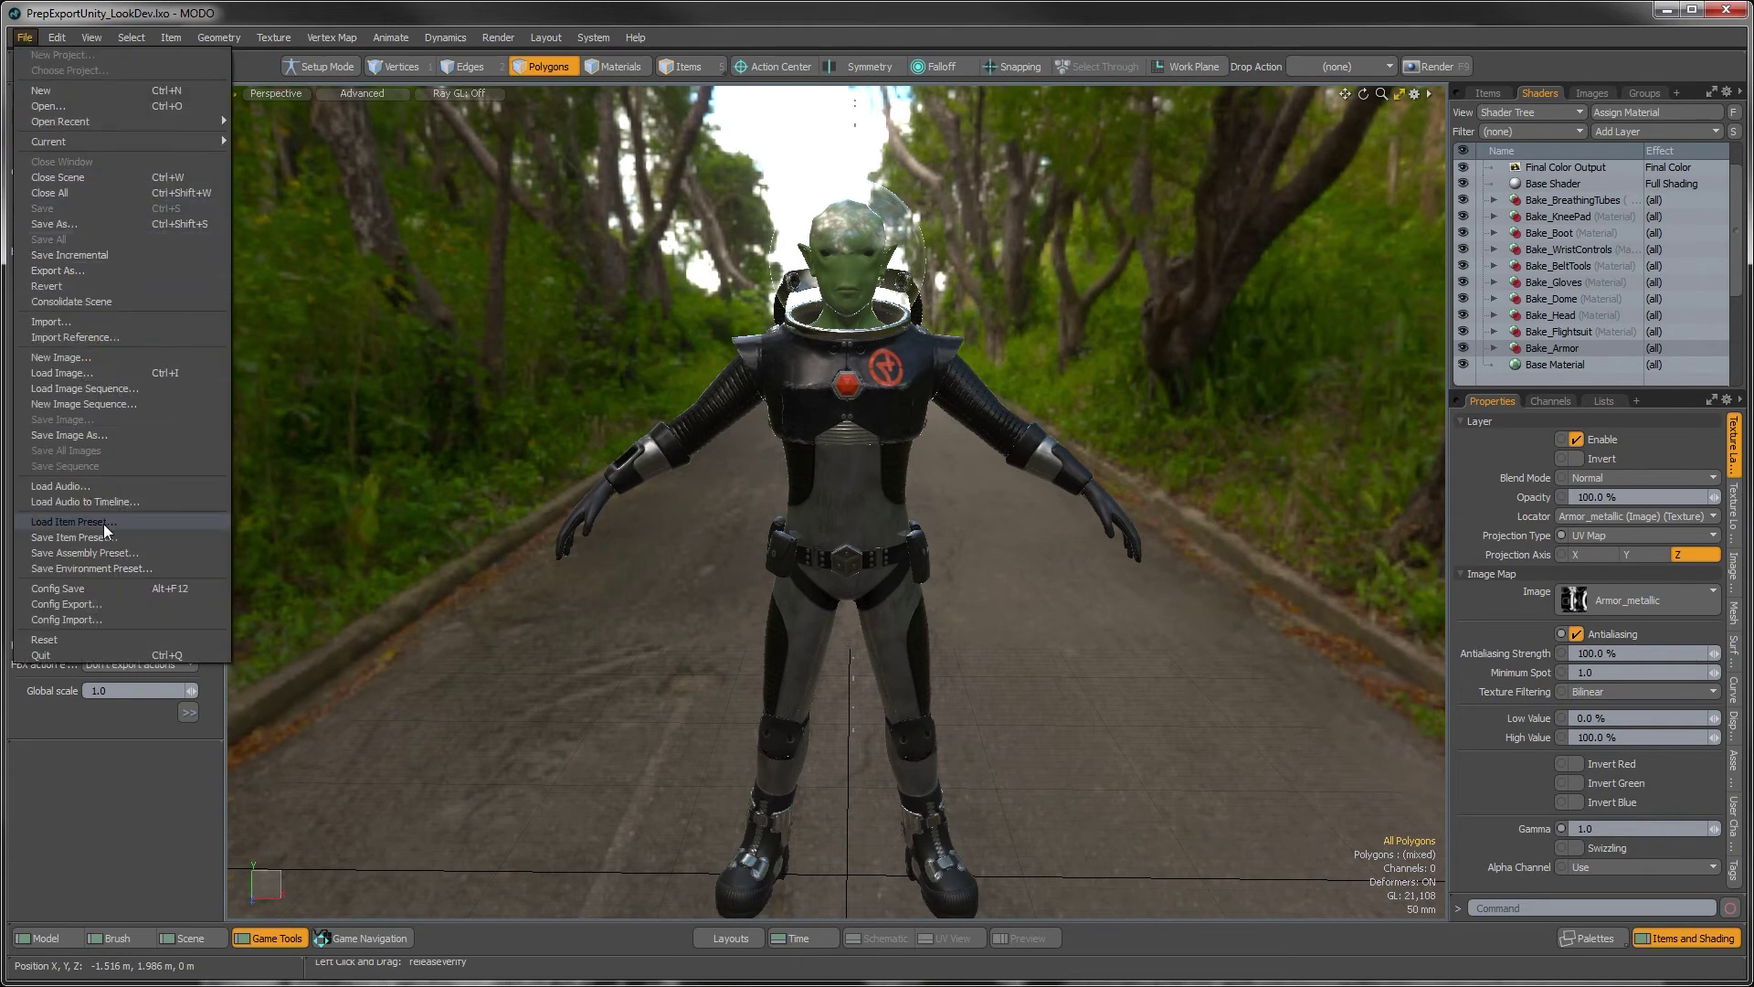
{"action": "left_click", "coordinate": [92, 224]}
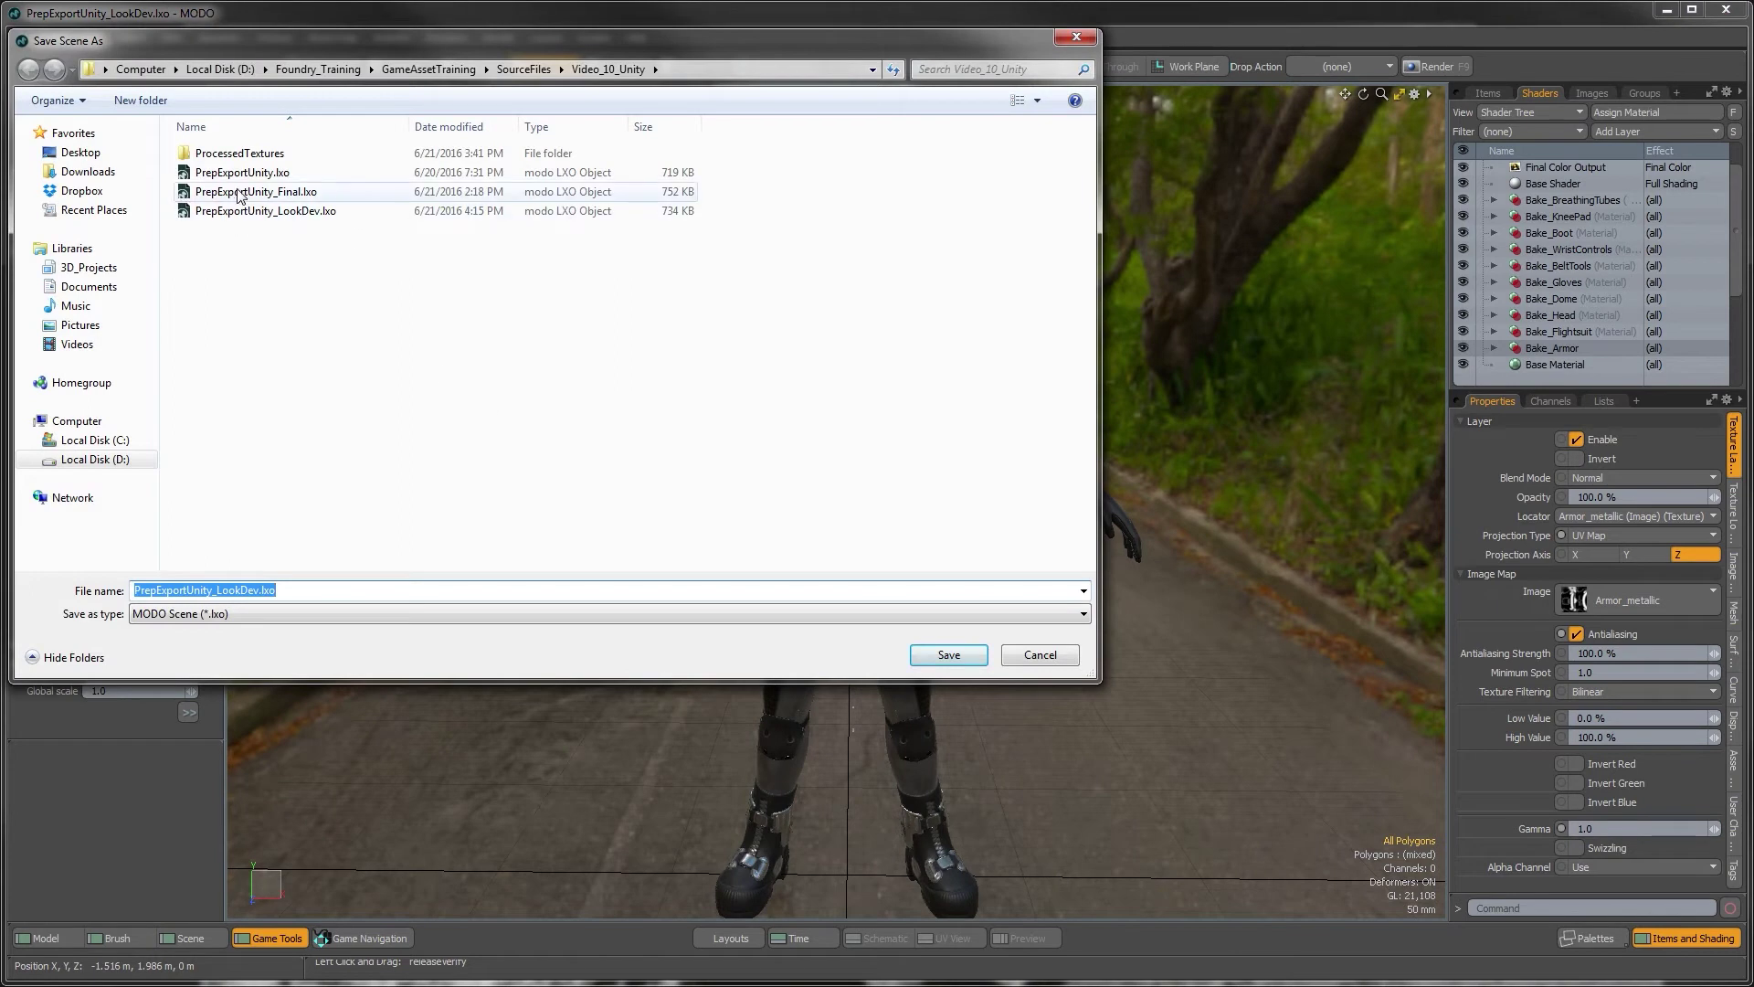
{"action": "left_click", "coordinate": [276, 195]}
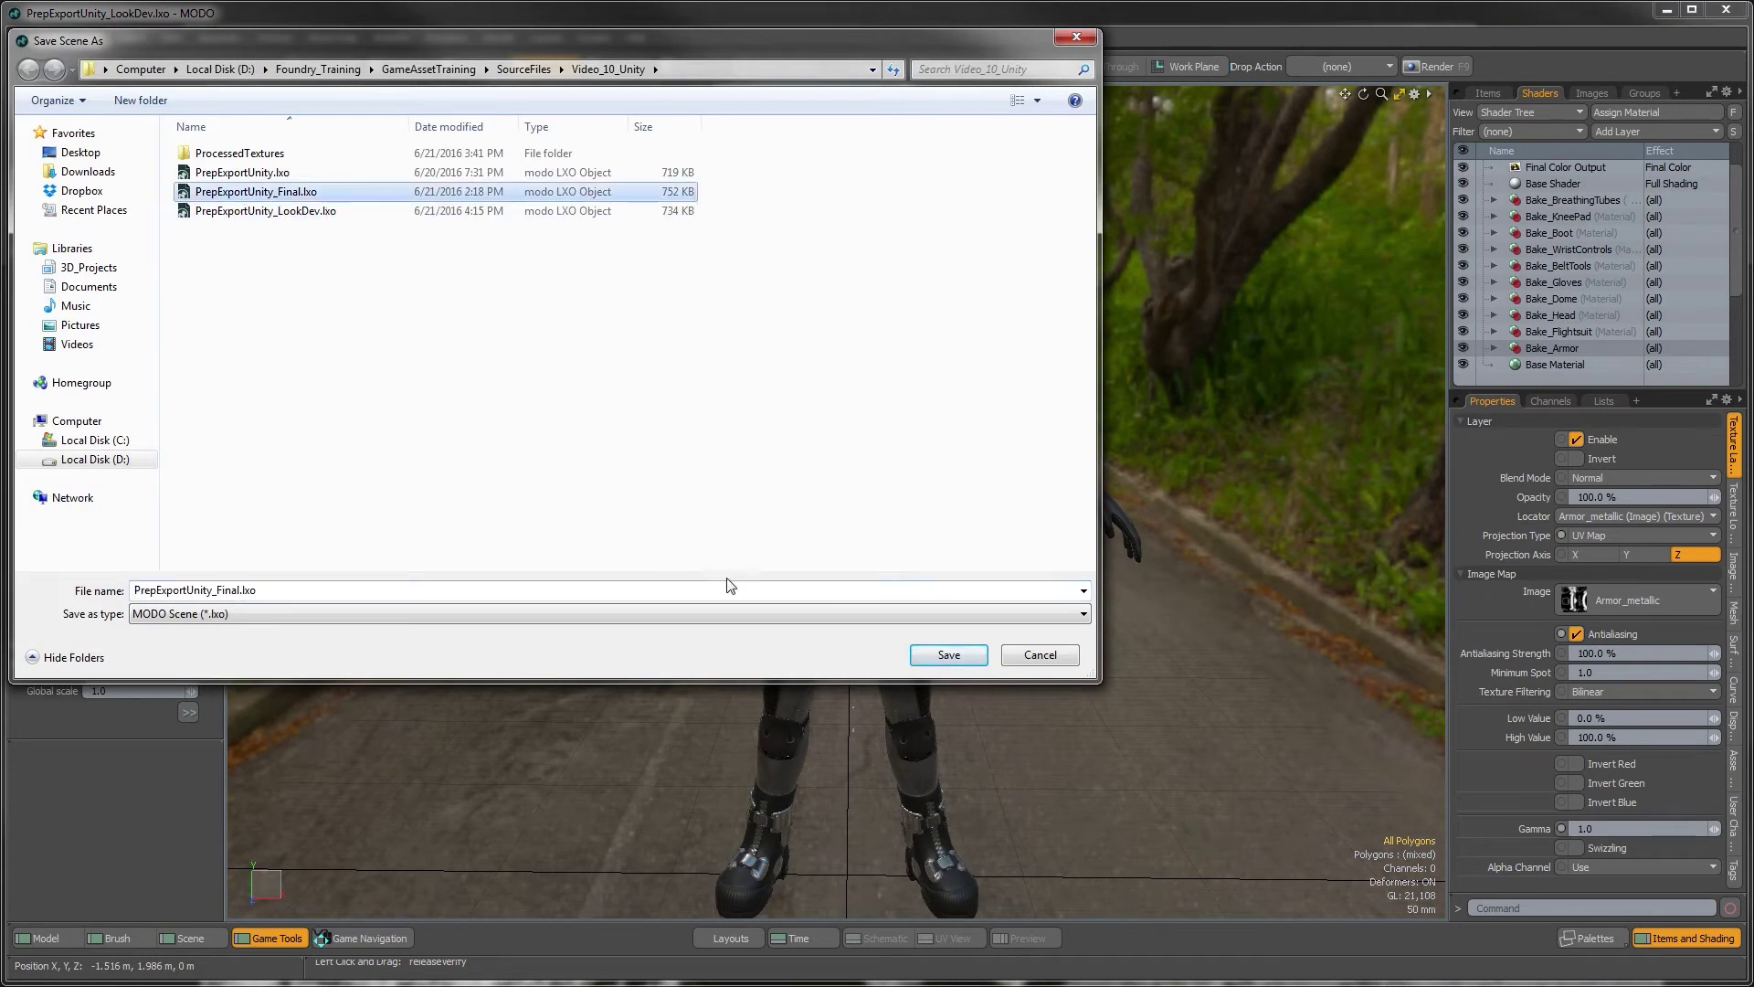
{"action": "left_click", "coordinate": [919, 654]}
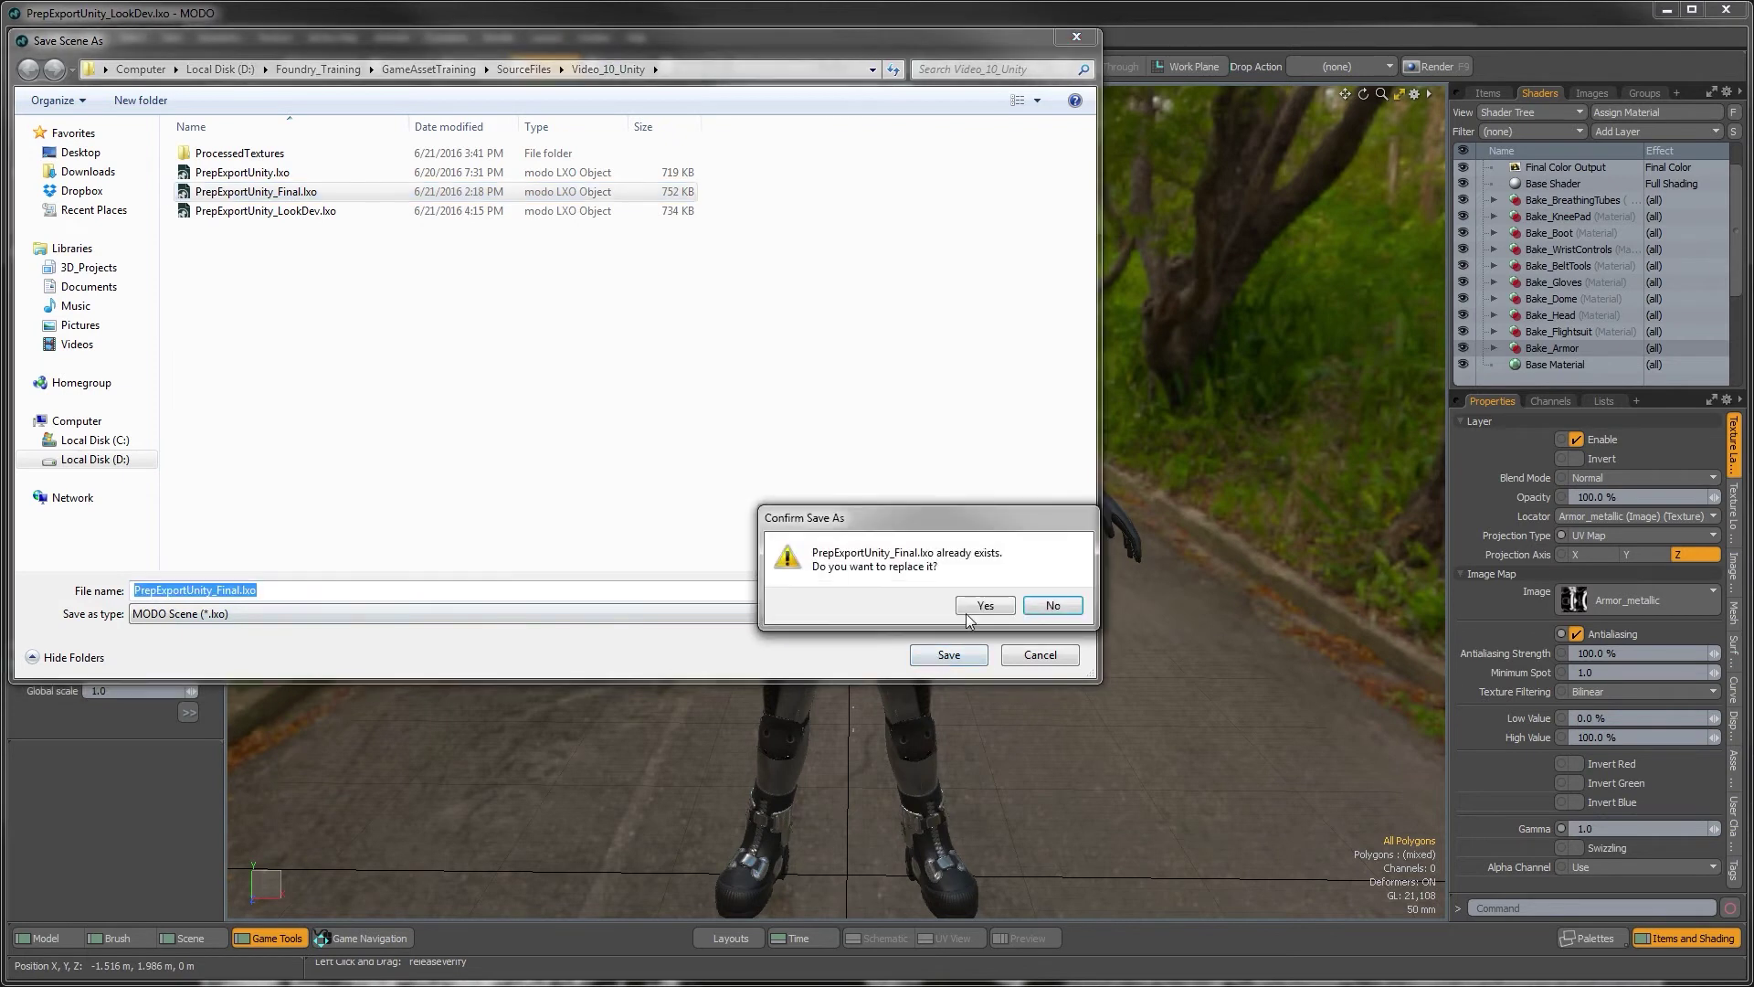
{"action": "left_click", "coordinate": [971, 607]}
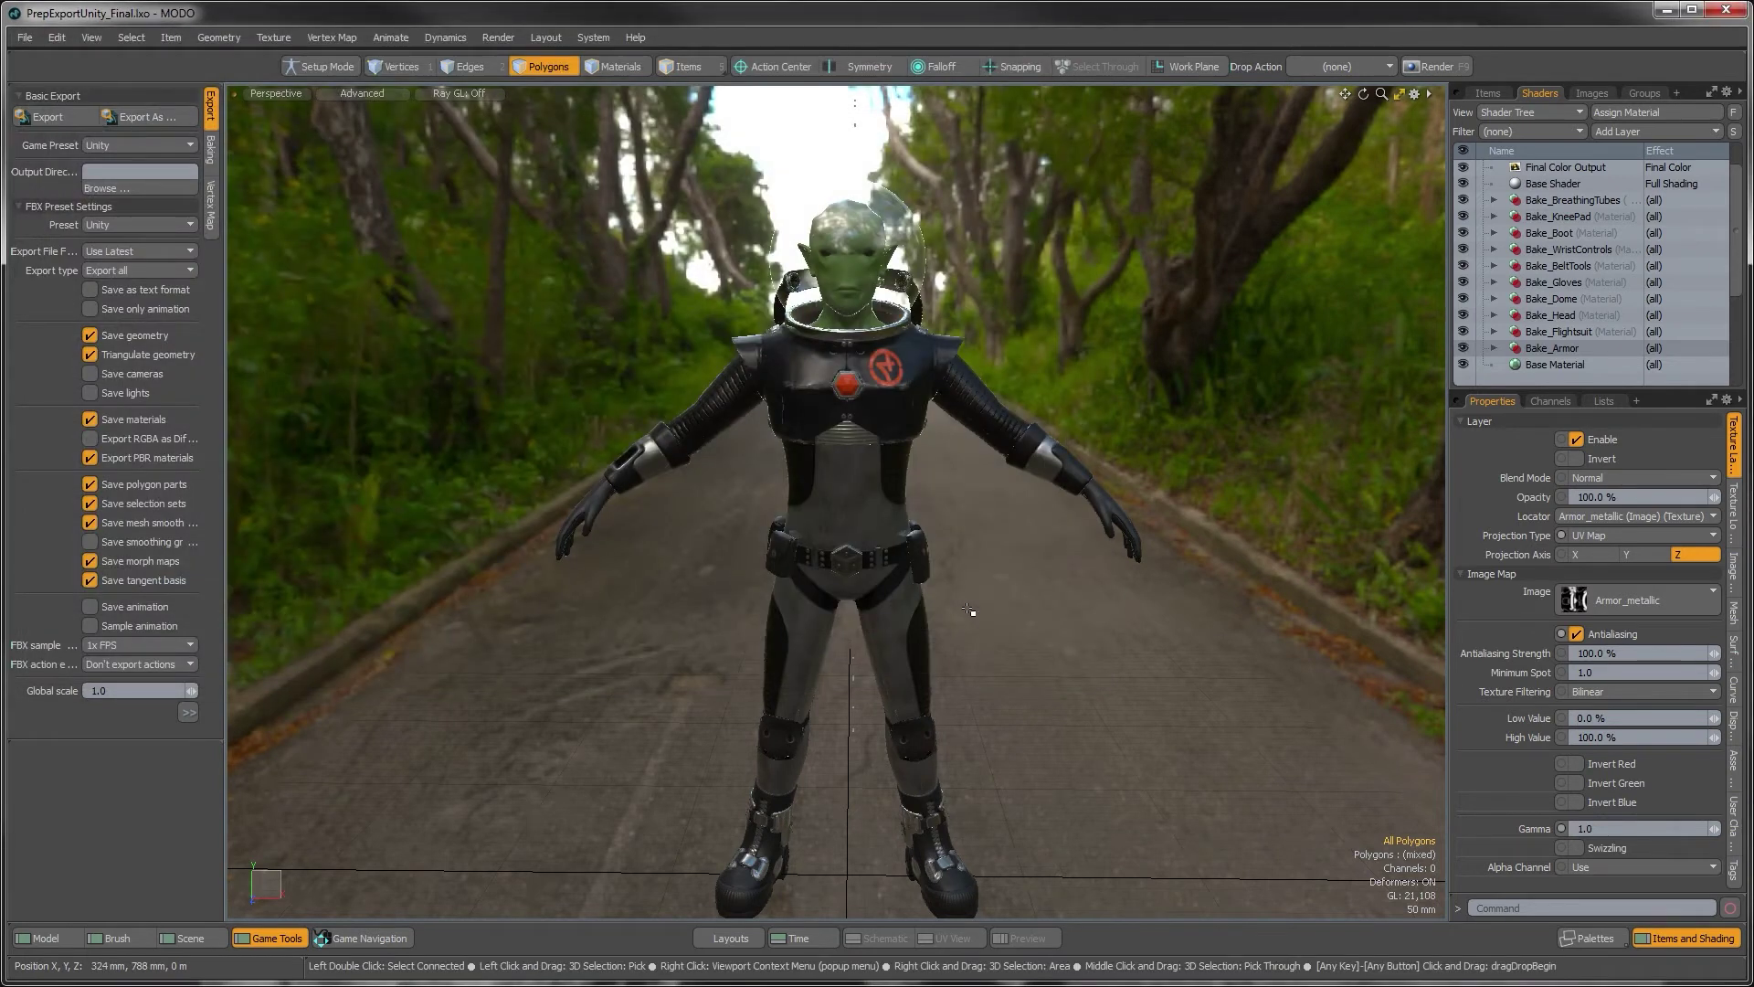
Expand the Bake_Armor group and examine the Armor_normal, Armor_diffColor and Armor_metallic layers
{"action": "left_click_drag", "start_coordinate": [969, 609], "coordinate": [835, 607], "text": "alt"}
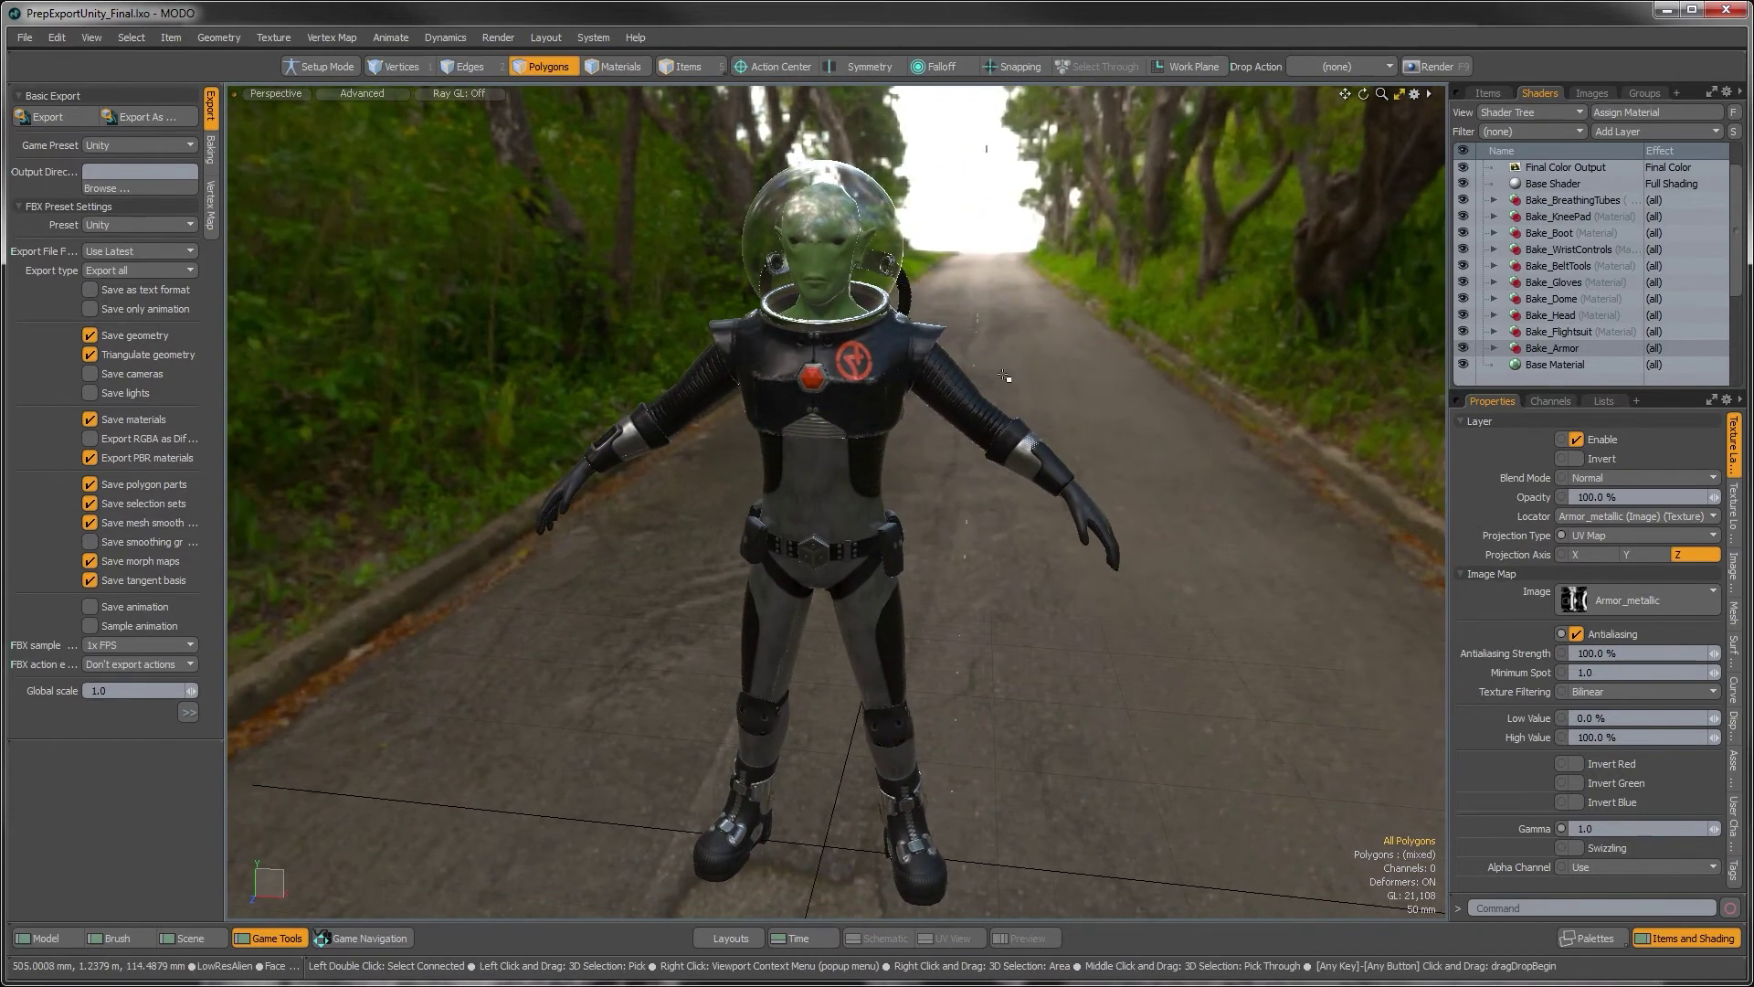
{"action": "left_click", "coordinate": [1495, 348]}
{"action": "left_click_drag", "start_coordinate": [1506, 391], "coordinate": [1510, 437]}
{"action": "left_click", "coordinate": [1554, 334]}
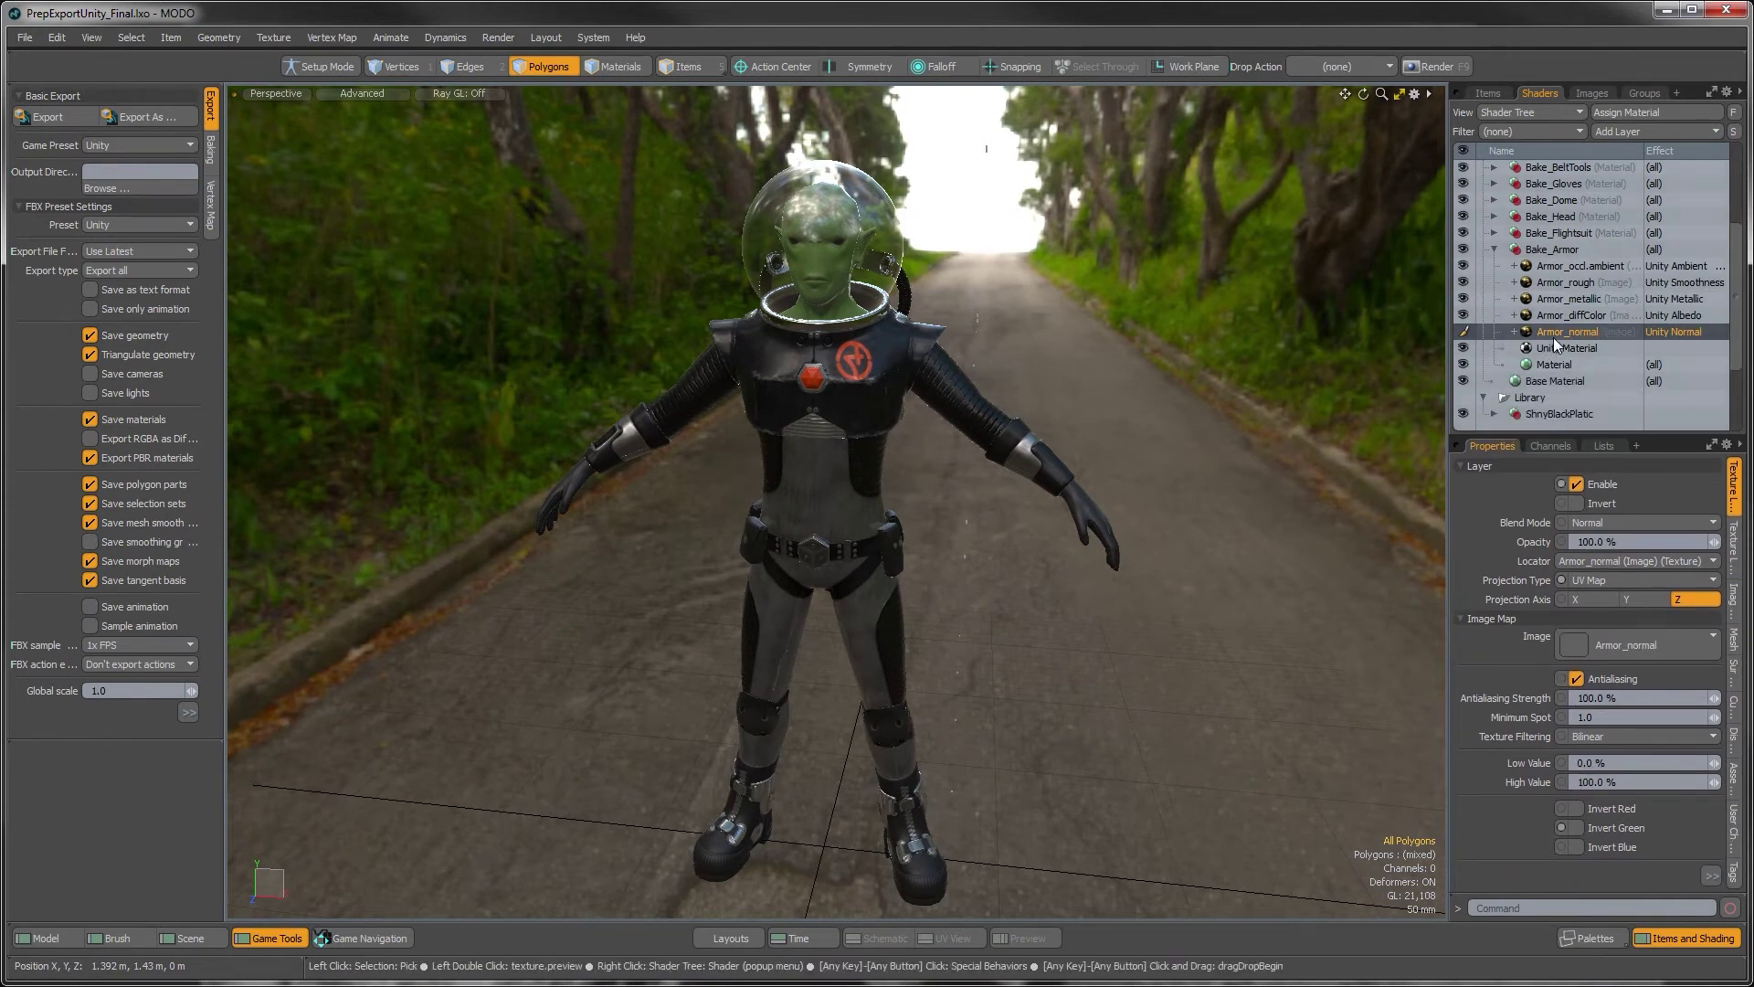
{"action": "left_click", "coordinate": [1559, 316]}
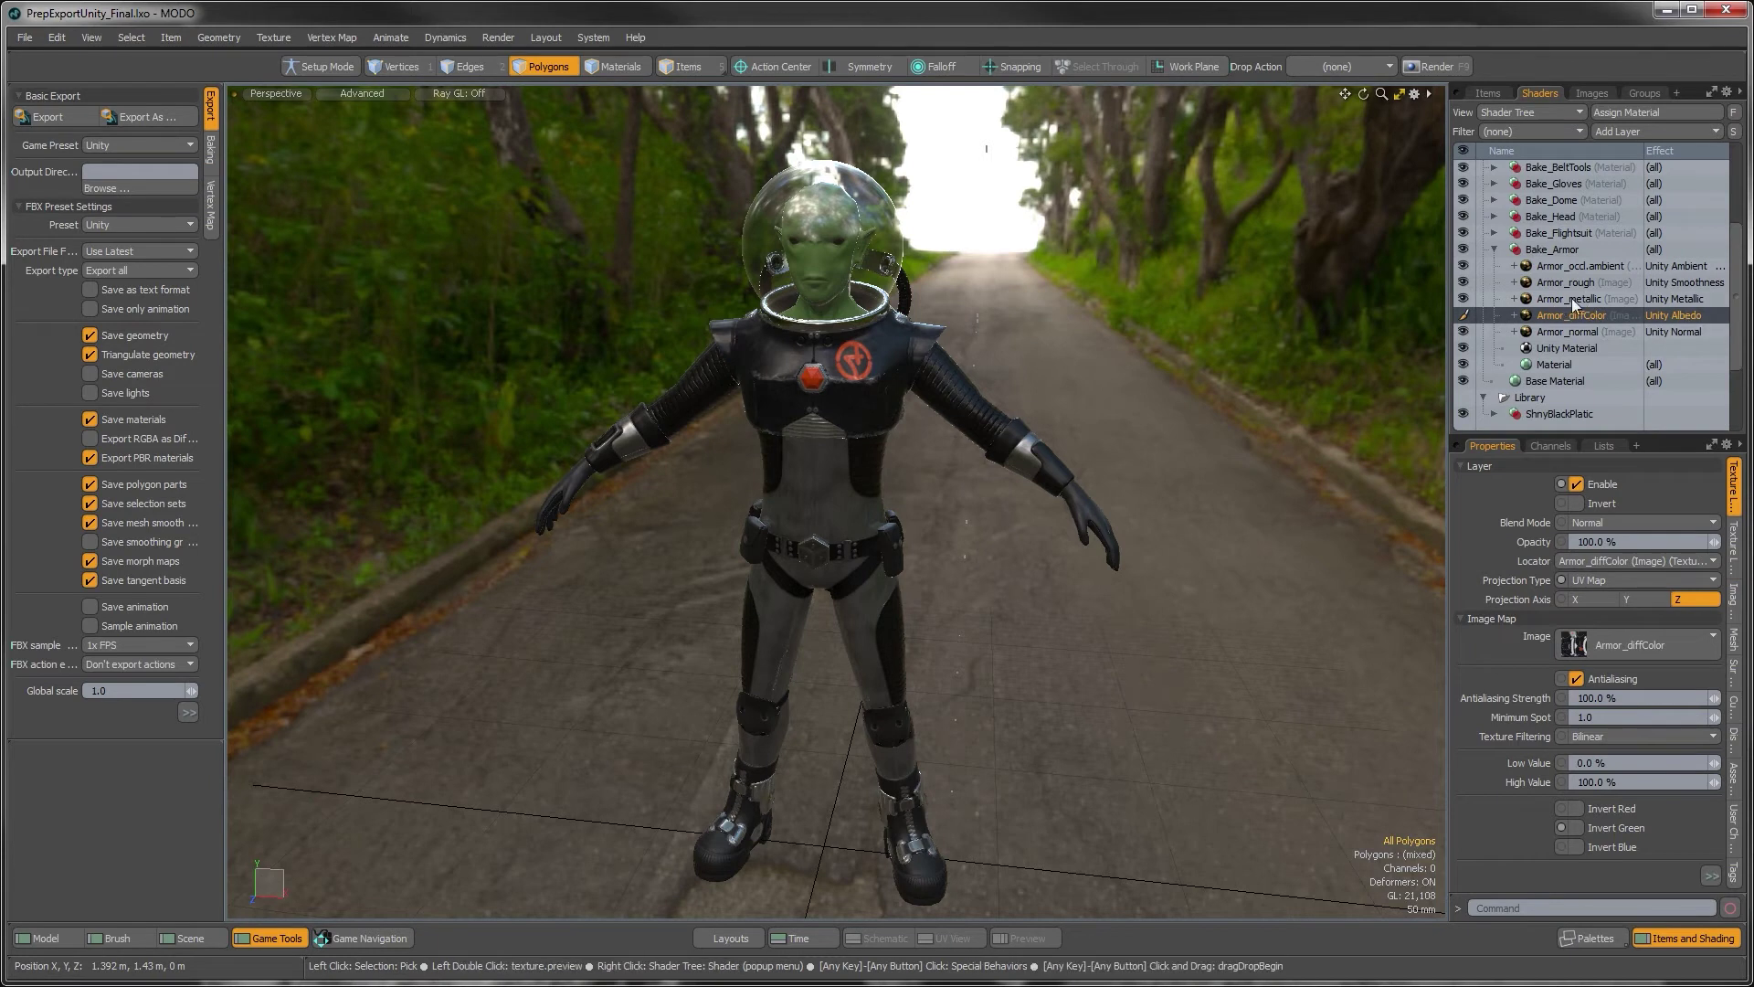
{"action": "left_click", "coordinate": [1572, 298]}
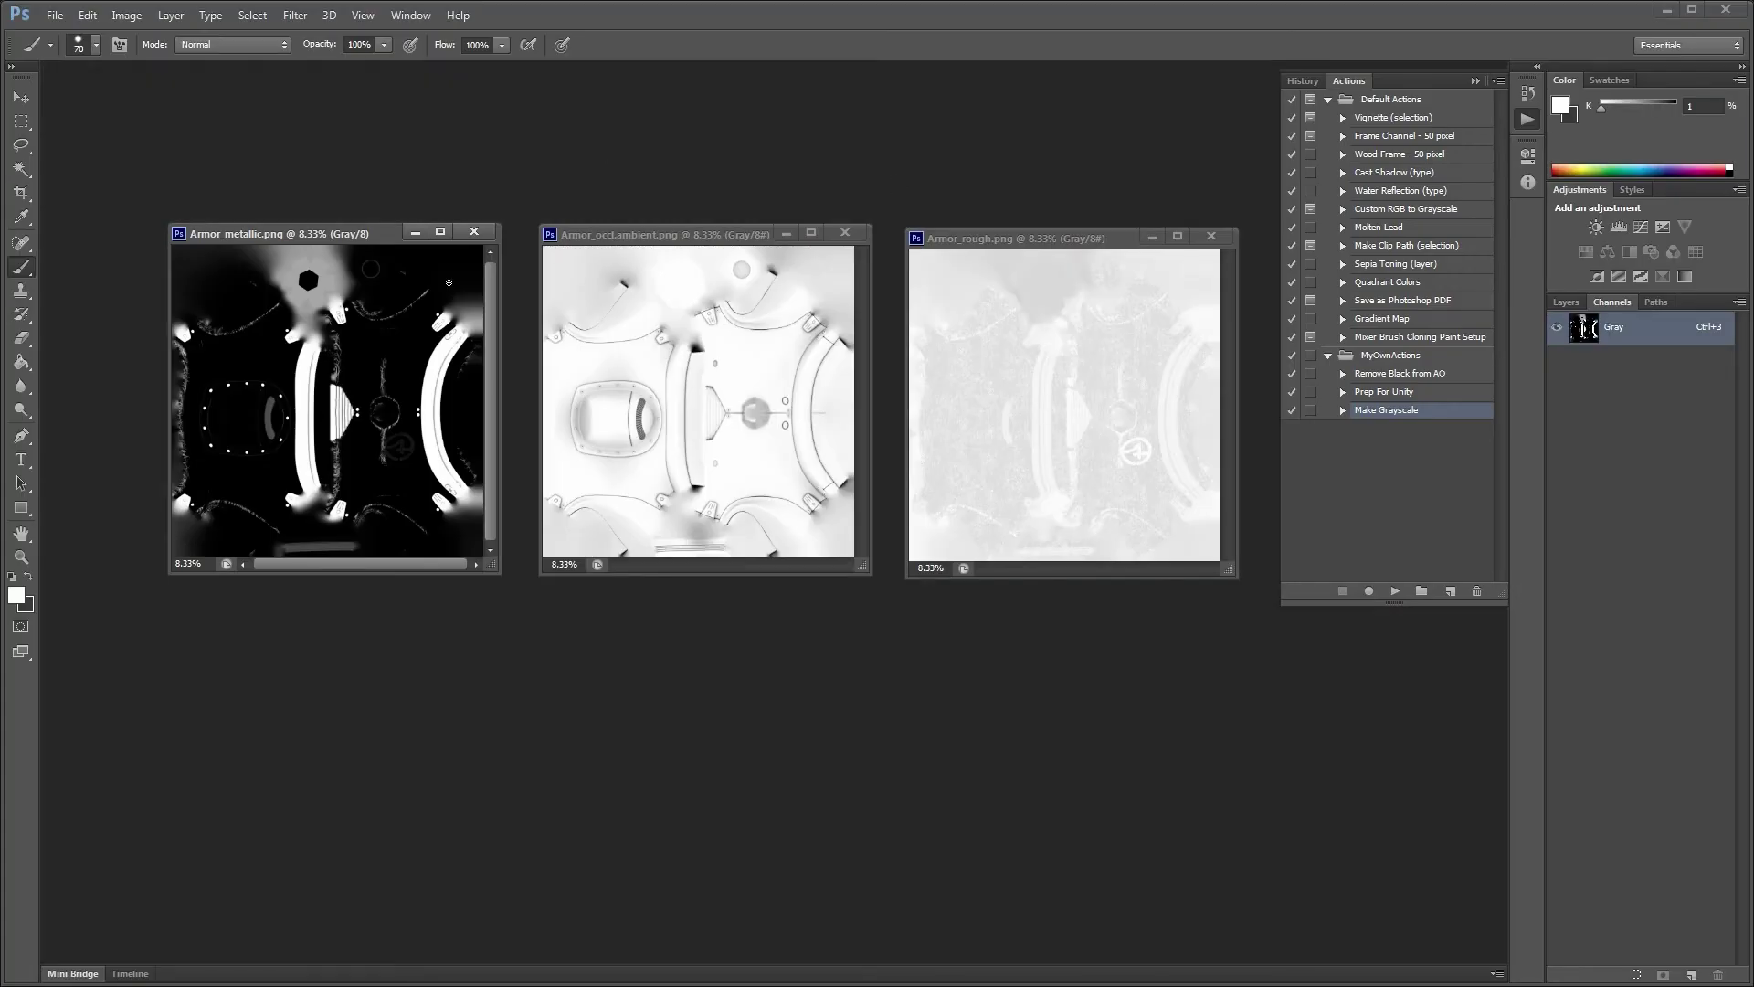
Switch to Photoshop and line up the metallic, ambient occlusion and roughness armor image windows in a row
{"action": "left_click_drag", "start_coordinate": [313, 246], "coordinate": [312, 258]}
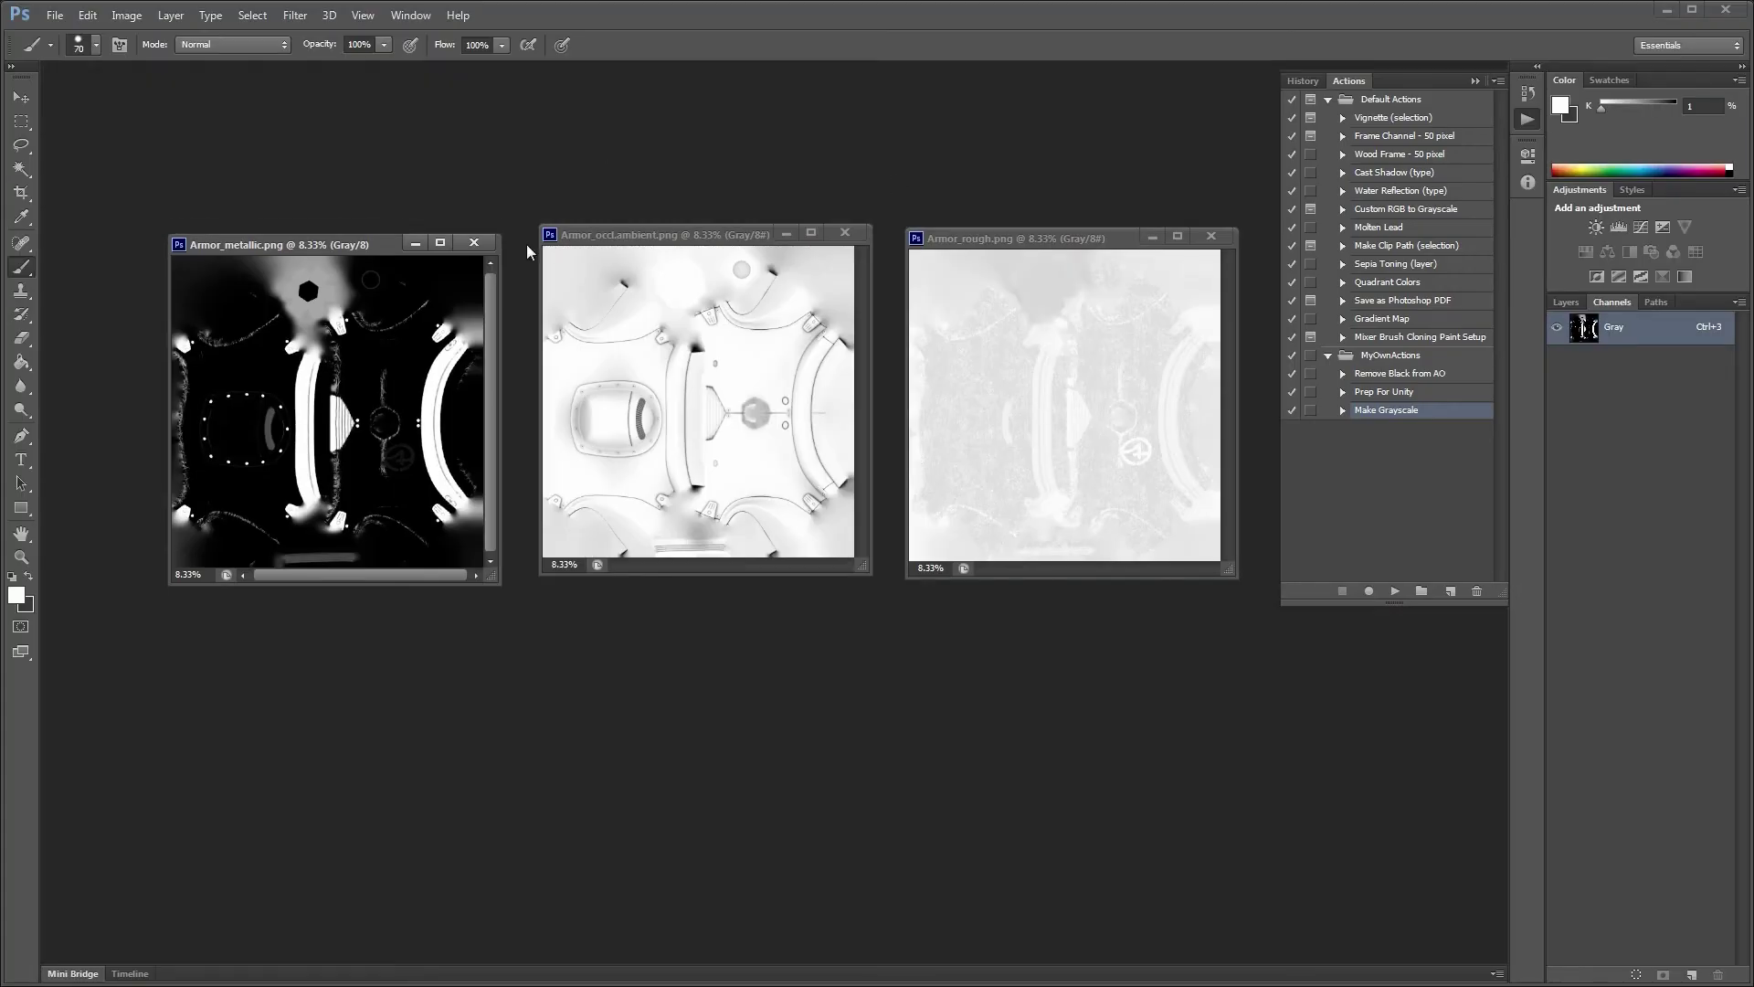
{"action": "left_click_drag", "start_coordinate": [636, 235], "coordinate": [627, 241]}
{"action": "left_click_drag", "start_coordinate": [1014, 238], "coordinate": [1003, 250]}
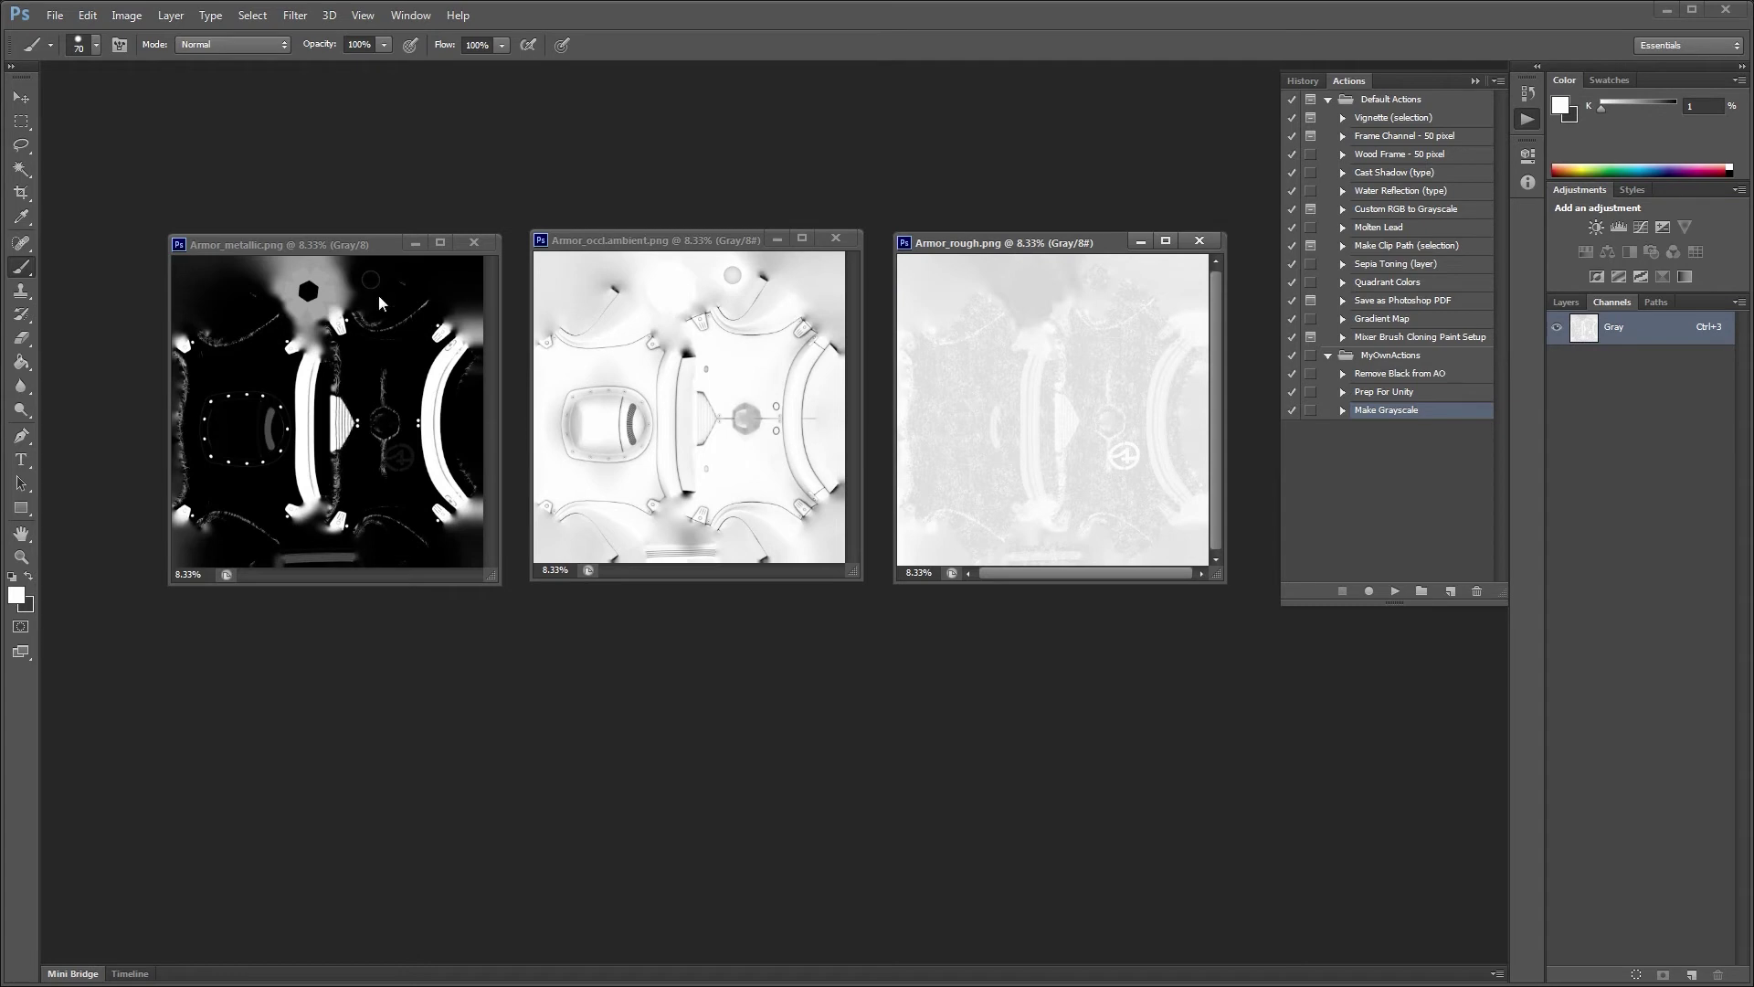
Convert the Armor_metallic.png image from grayscale to RGB Color mode
{"action": "left_click", "coordinate": [312, 247]}
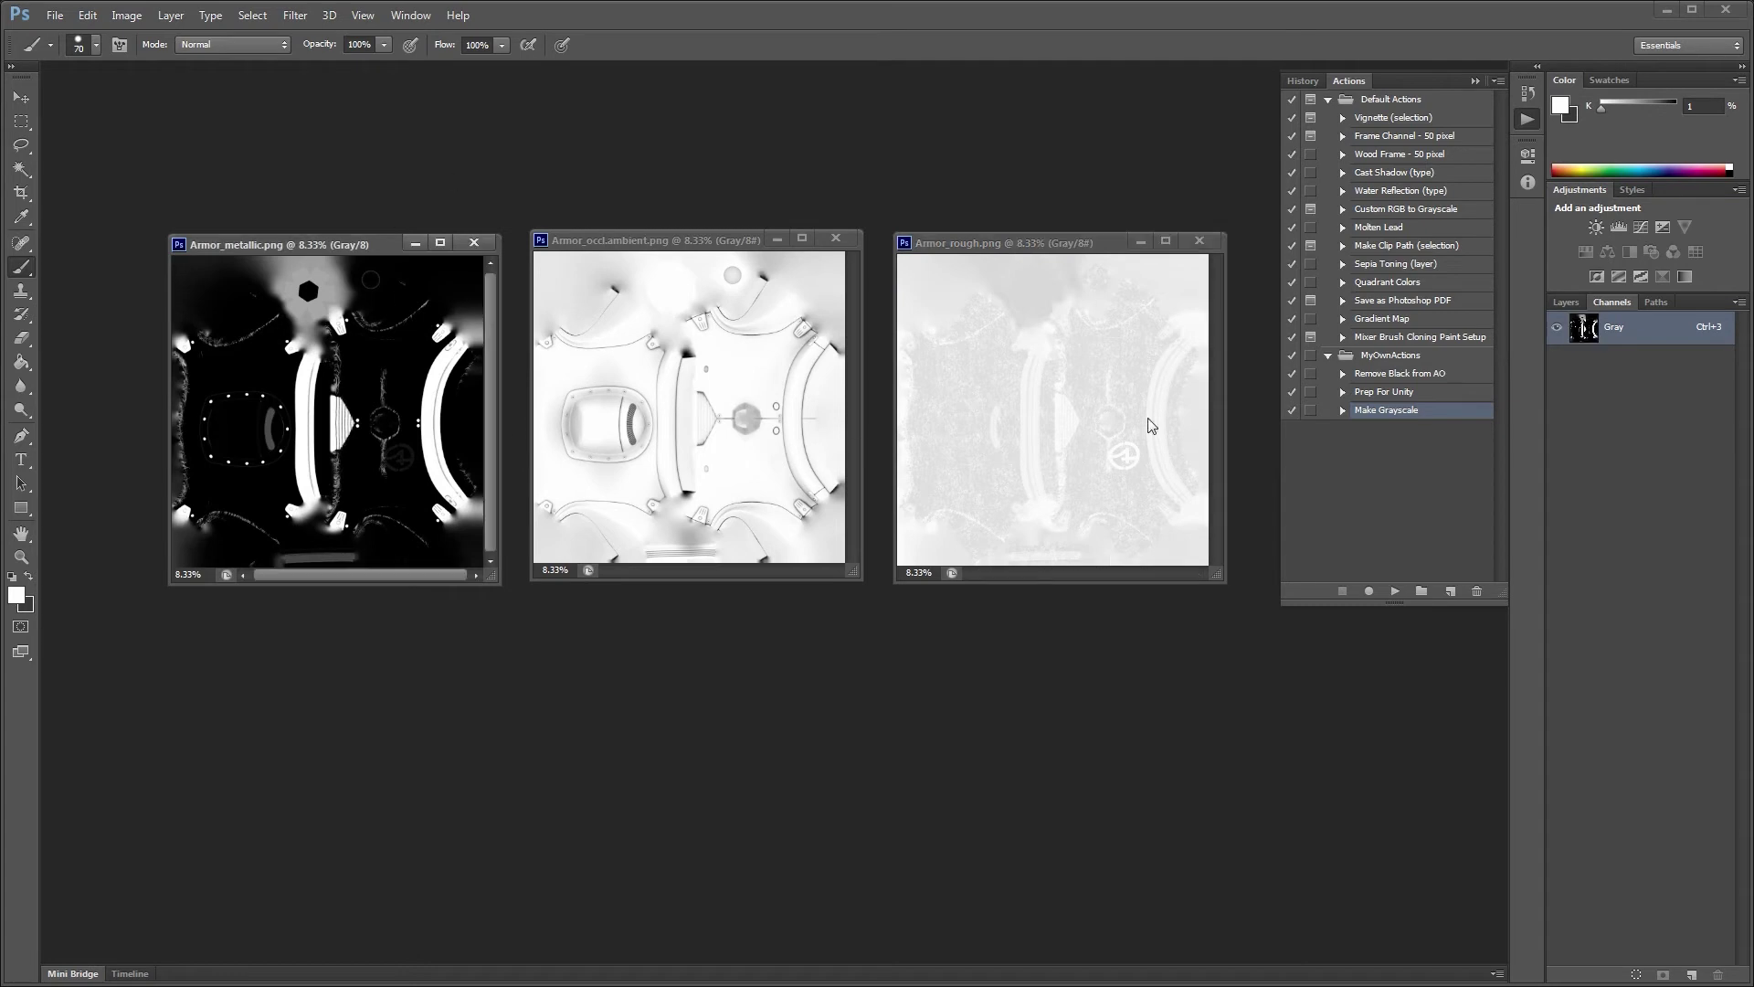
{"action": "left_click", "coordinate": [126, 15]}
{"action": "mouse_move", "coordinate": [146, 37]}
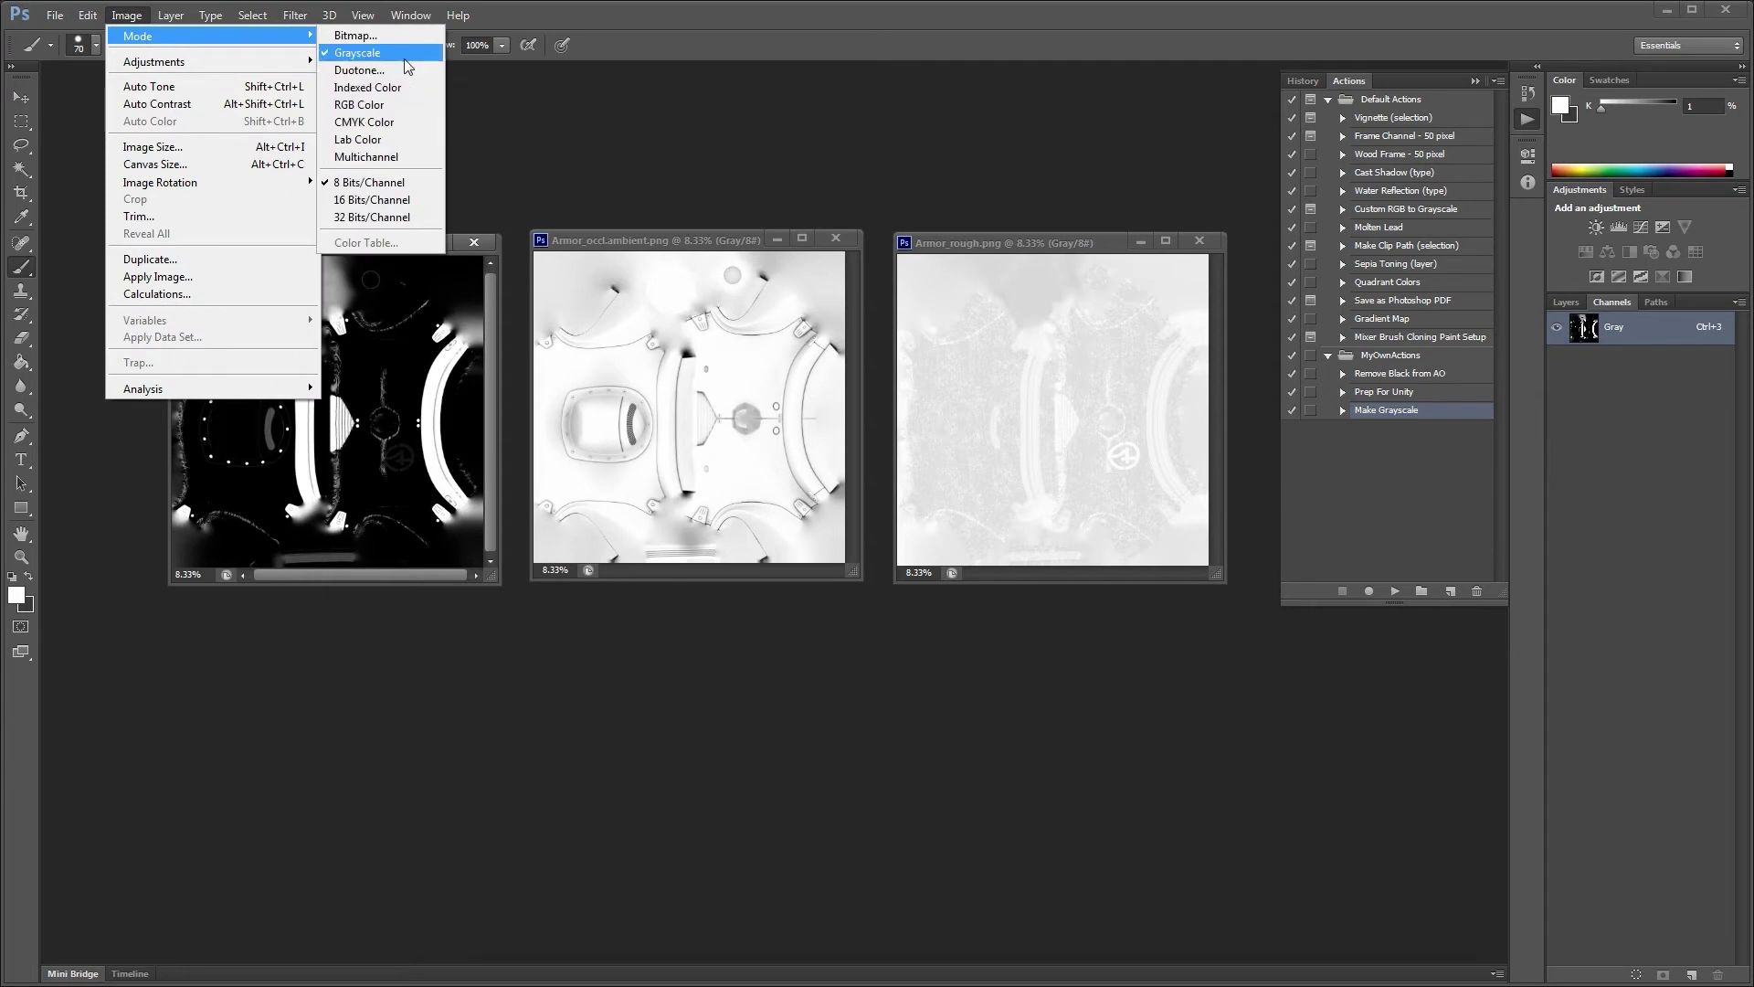
{"action": "left_click", "coordinate": [375, 106]}
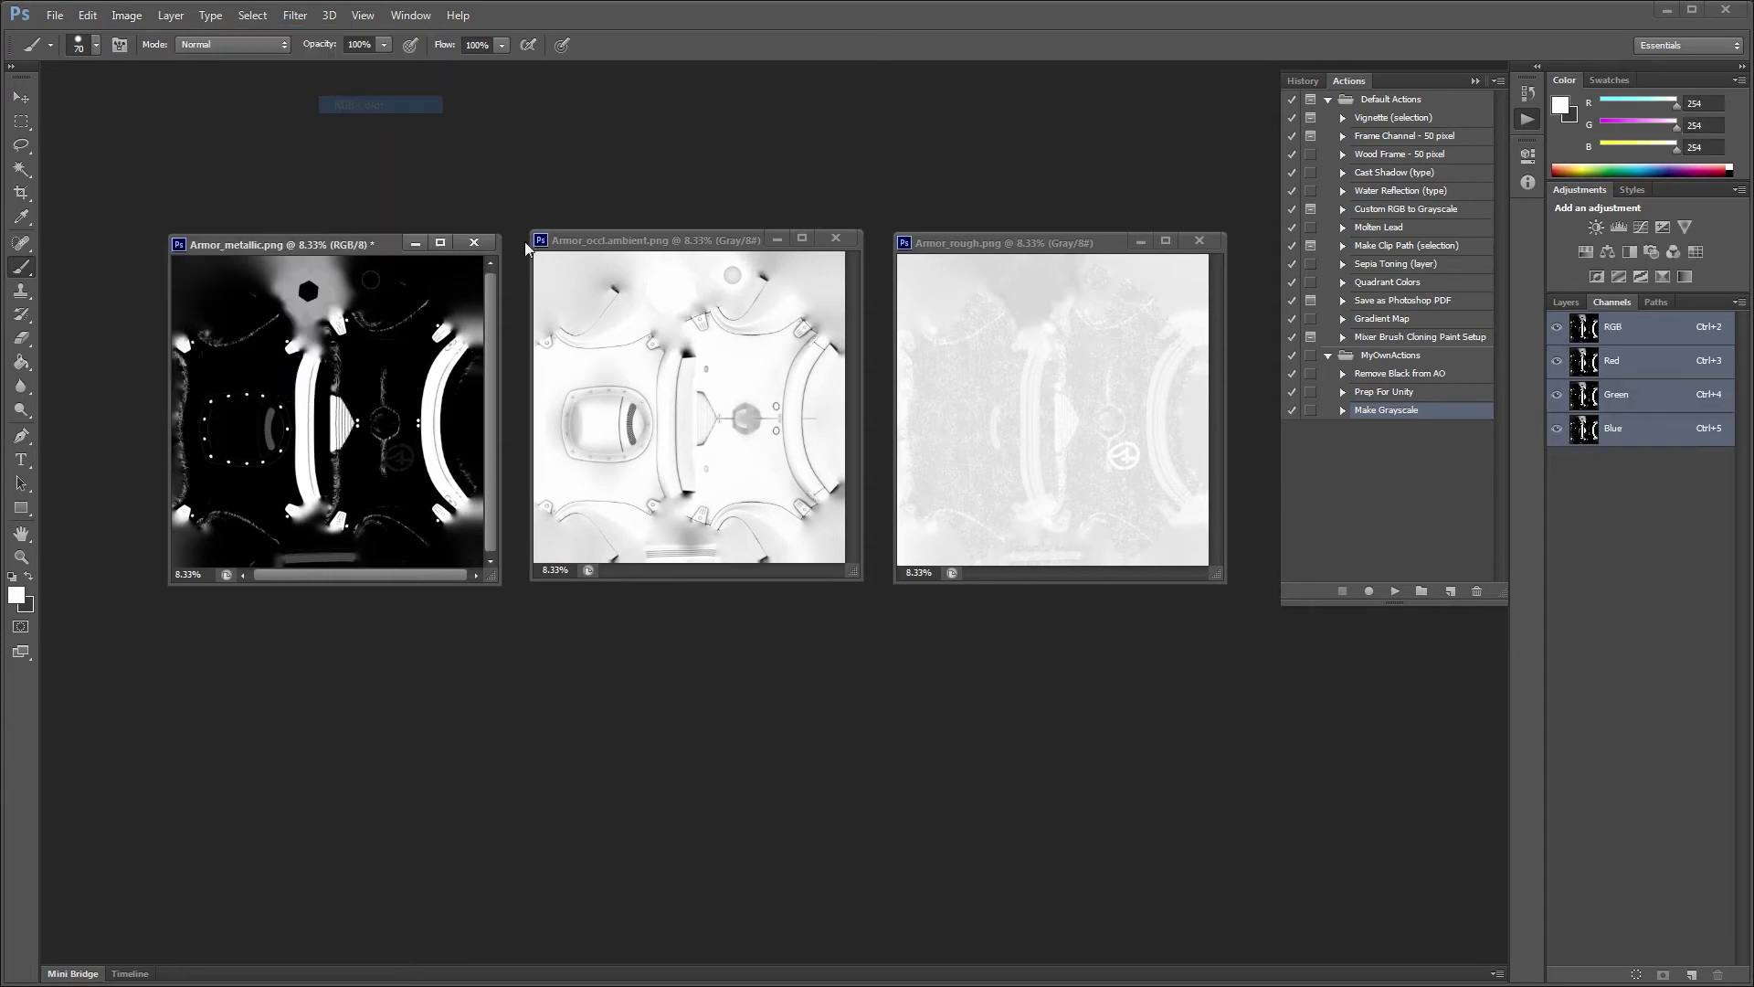
Copy the entire Armor_occl.ambient.png image into the green channel of Armor_metallic.png
{"action": "left_click", "coordinate": [643, 242]}
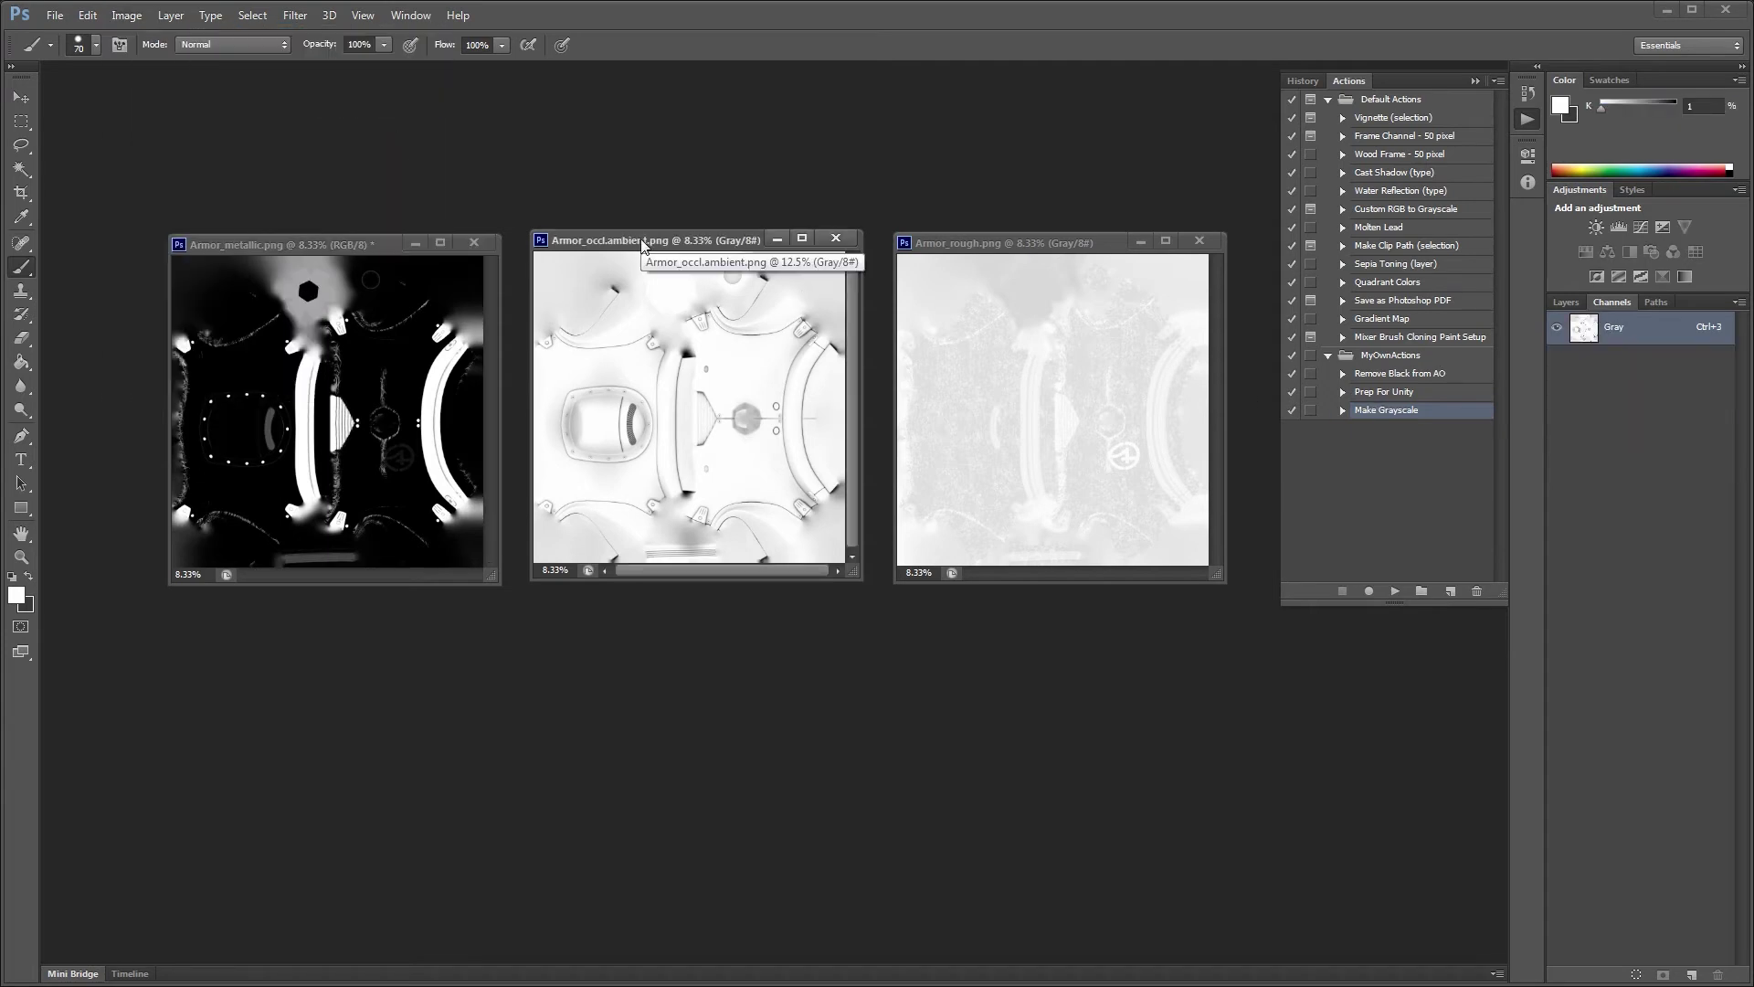
{"action": "key", "text": "ctrl+a"}
{"action": "left_click", "coordinate": [378, 245]}
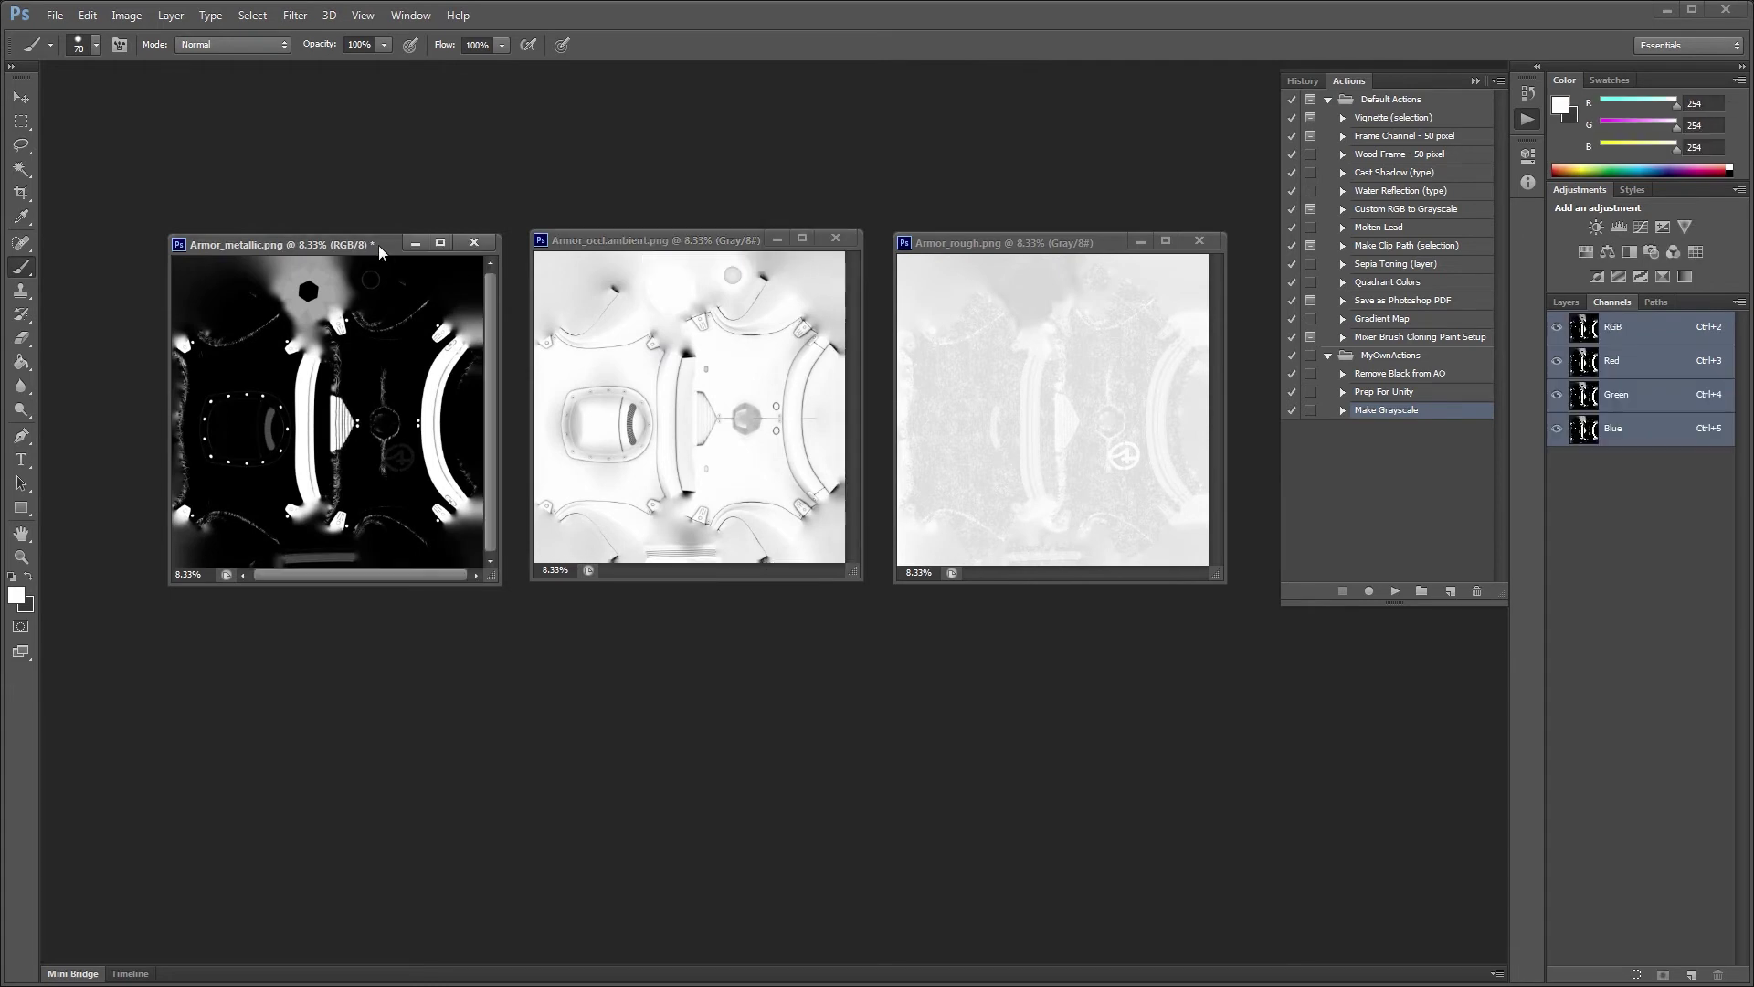
{"action": "left_click", "coordinate": [1632, 400]}
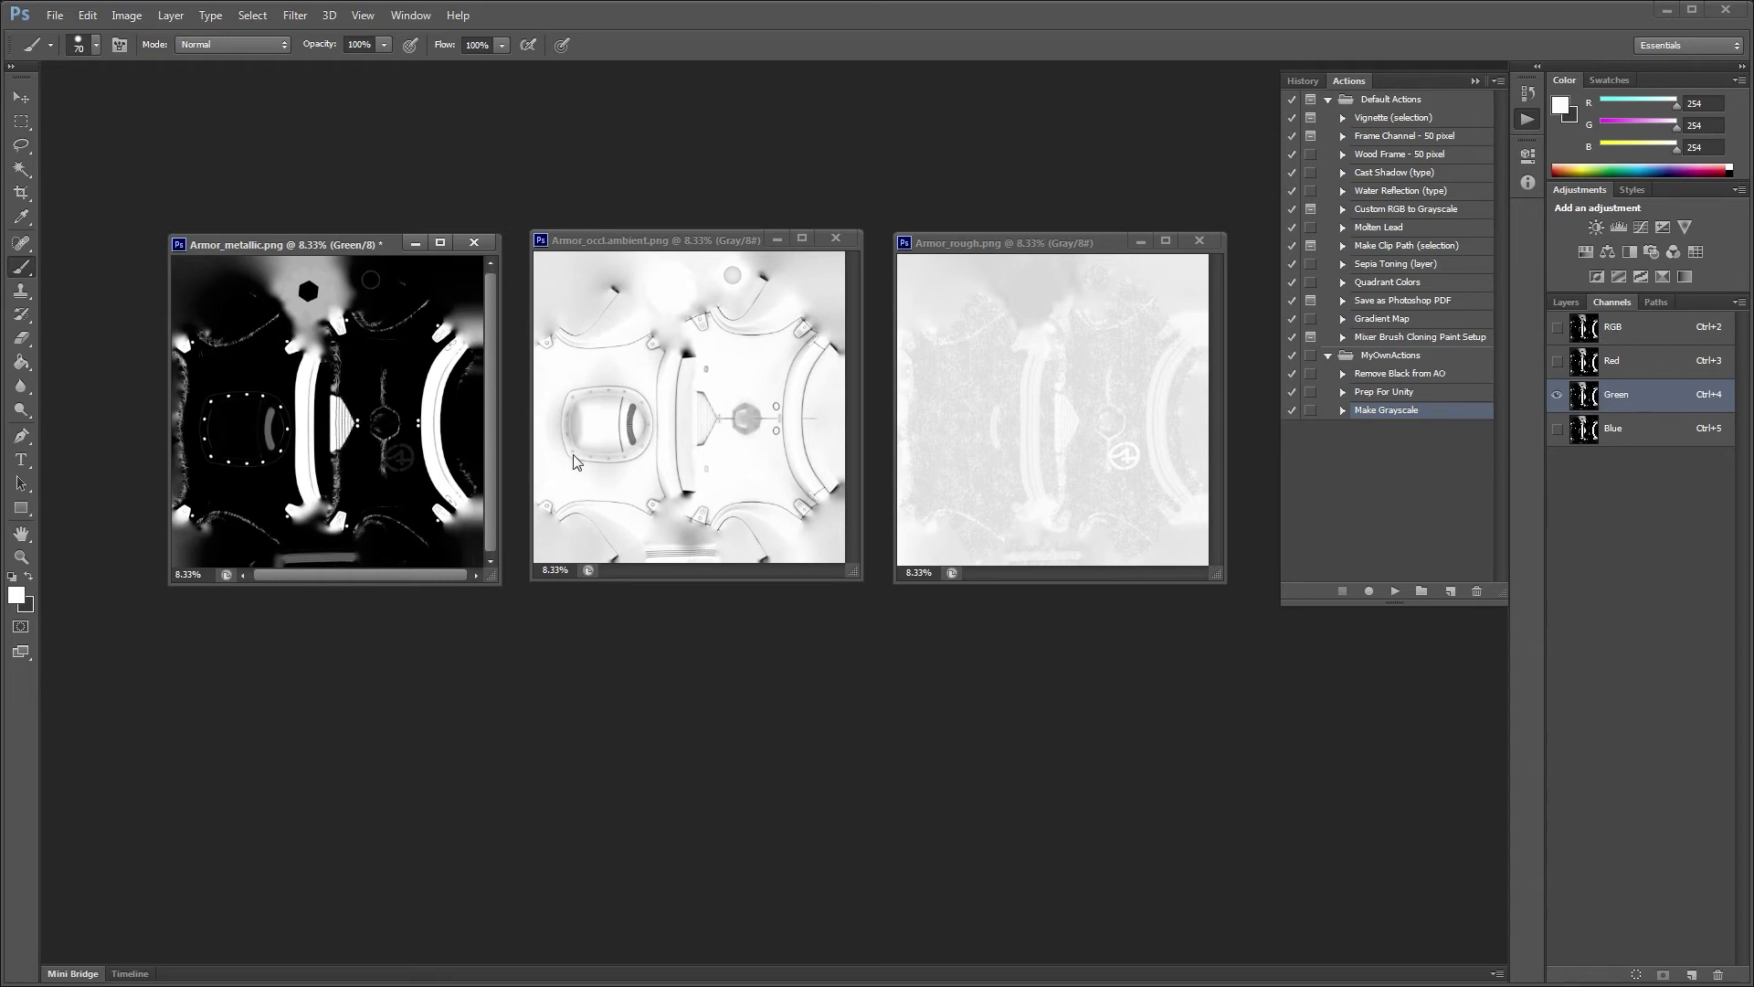
{"action": "key", "text": "ctrl+v"}
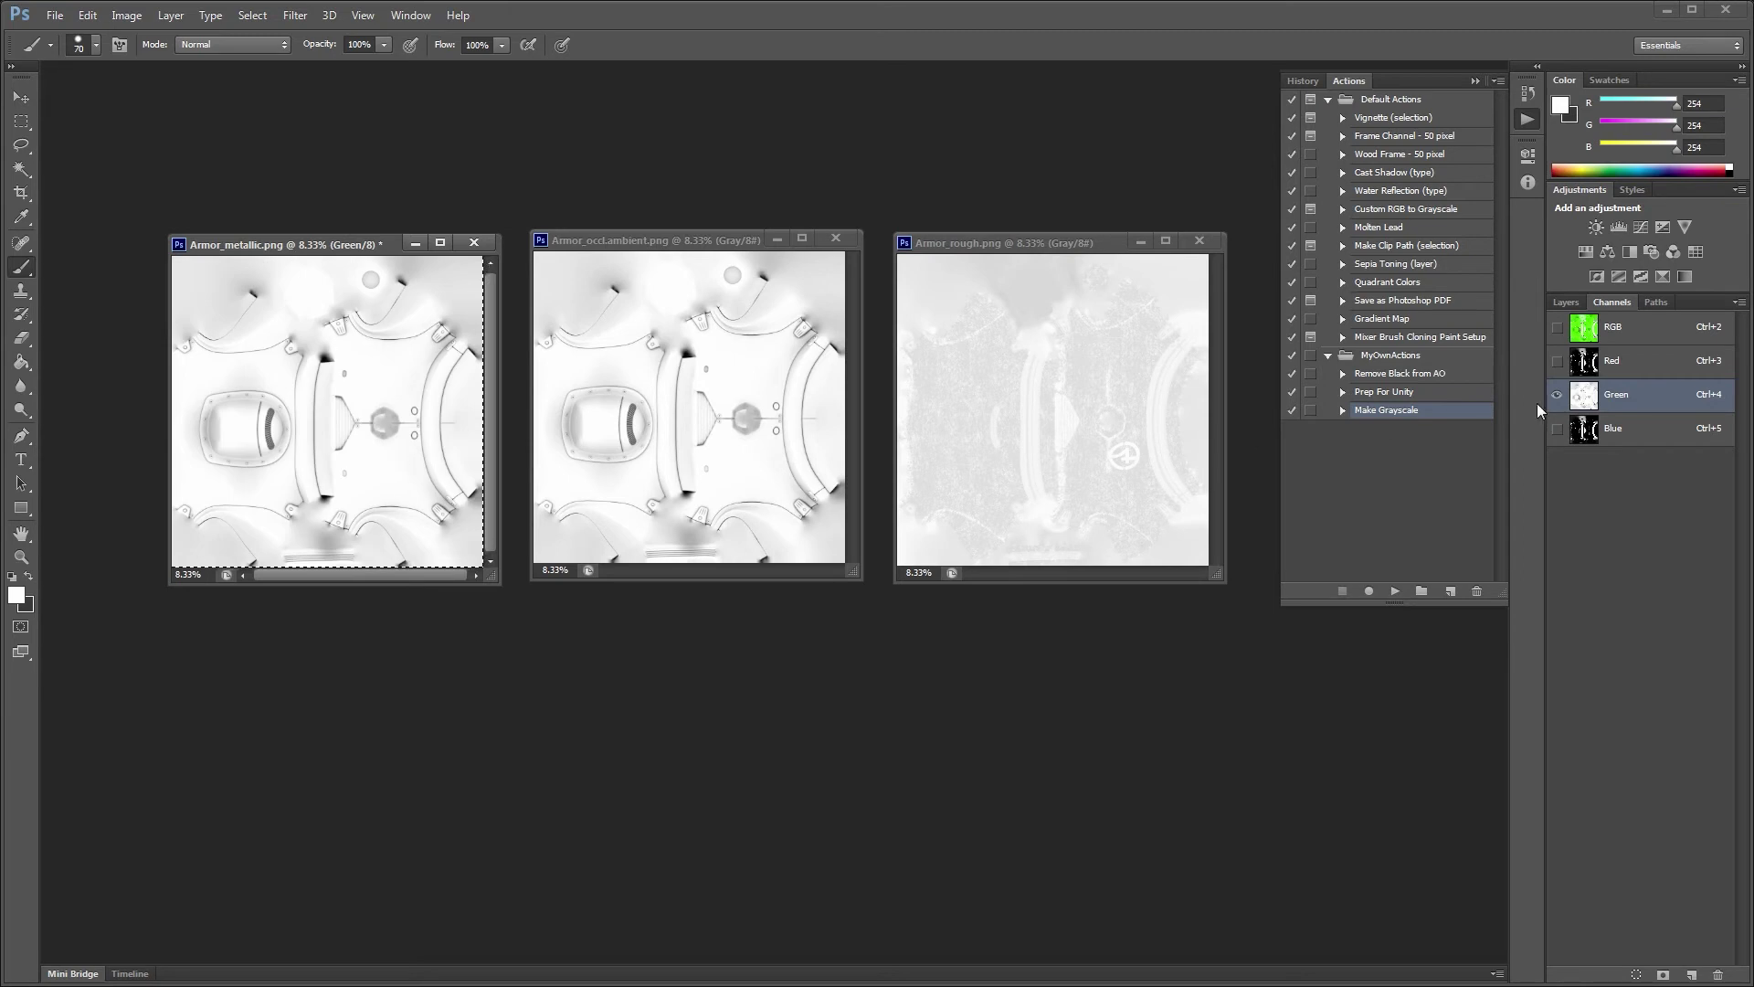
Copy the entire Armor_rough.png image into a new alpha channel of Armor_metallic.png, and show the RGB composite
{"action": "left_click", "coordinate": [1046, 249]}
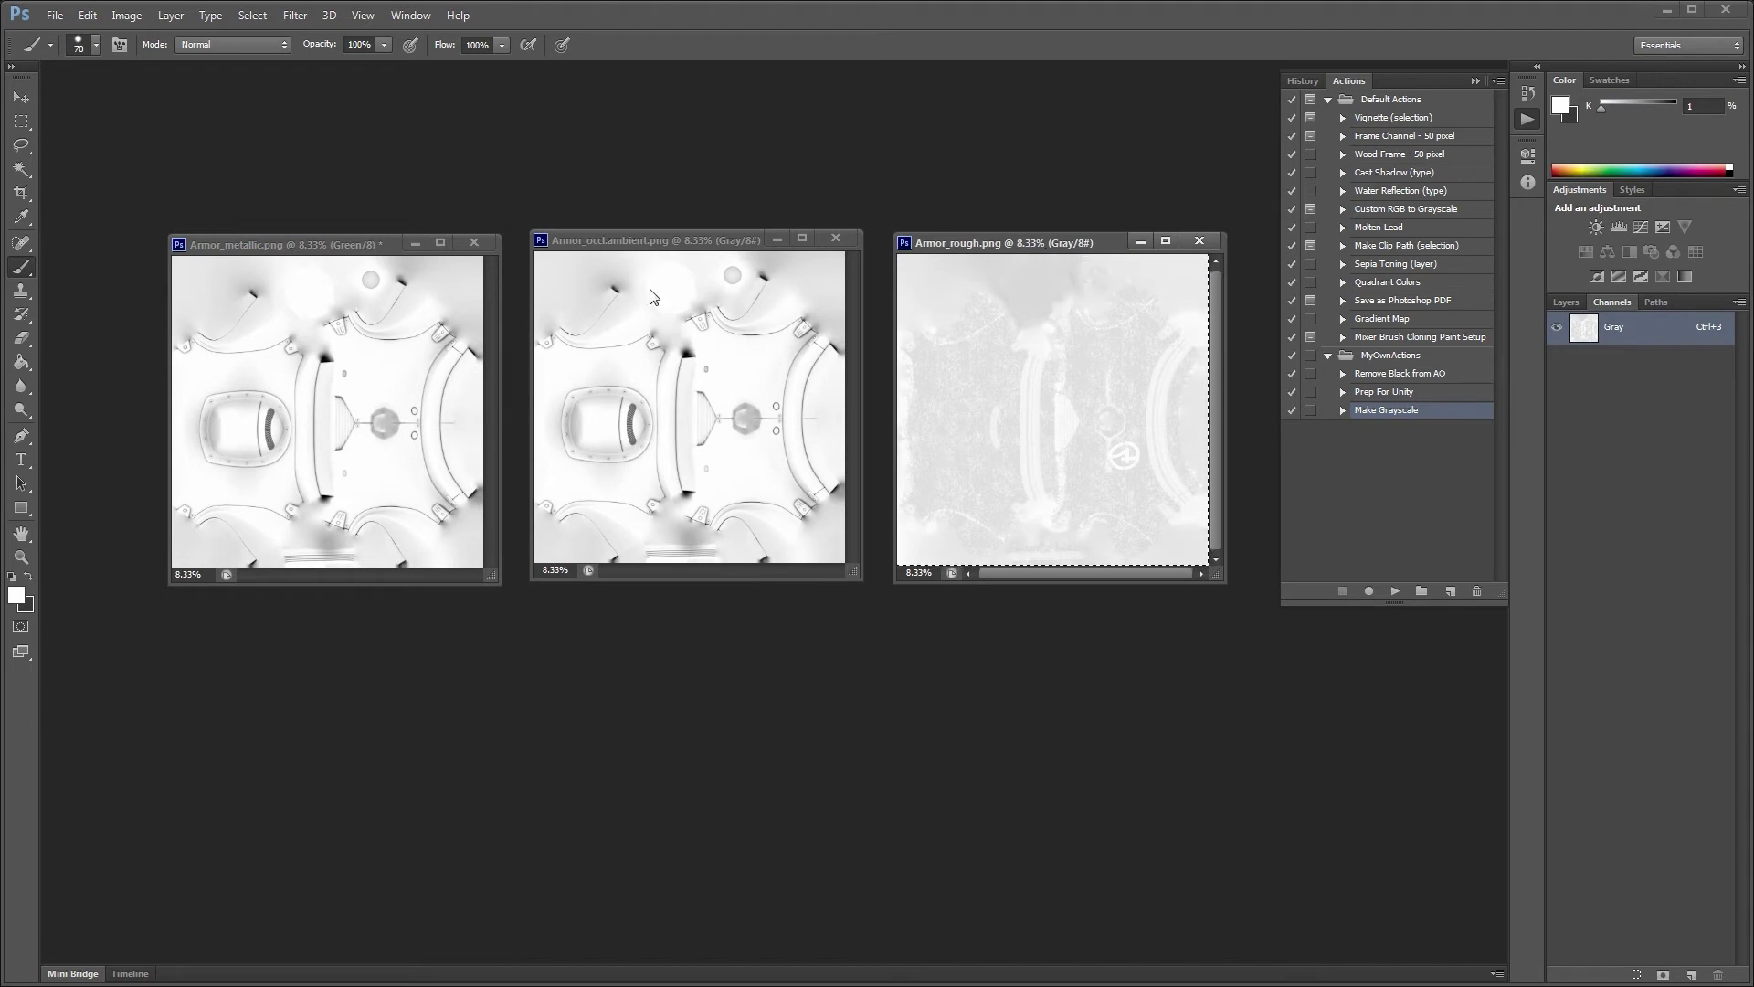
{"action": "left_click", "coordinate": [345, 245]}
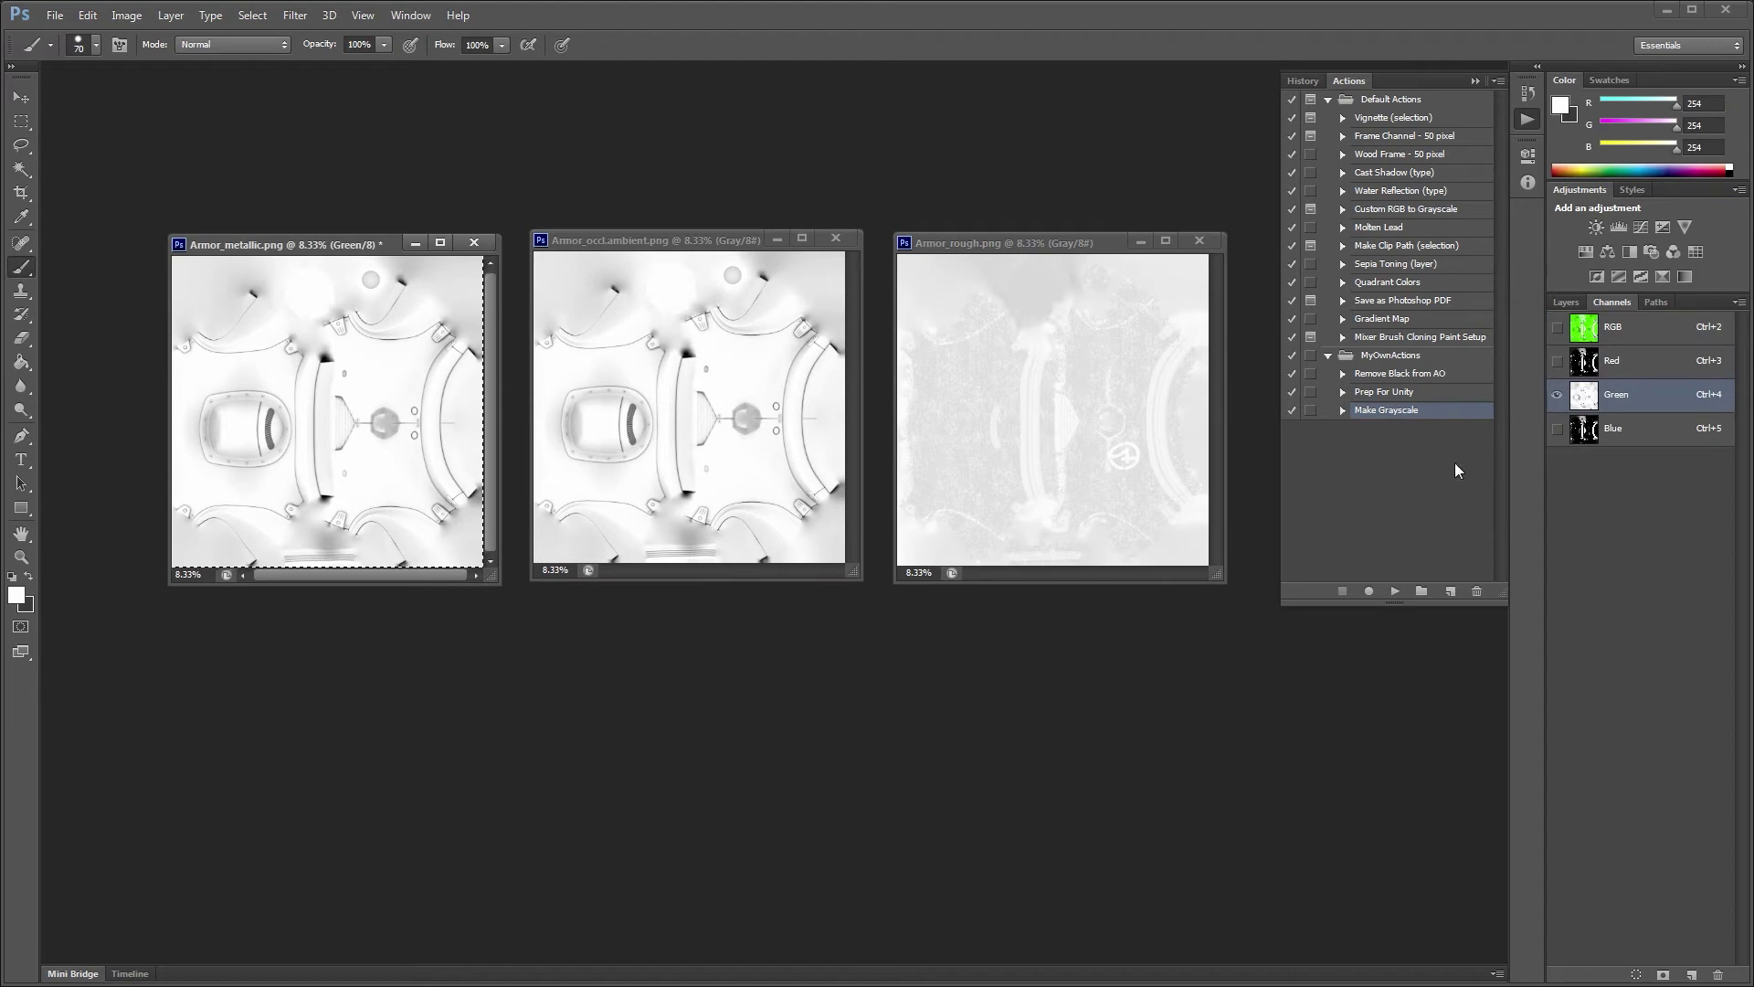
{"action": "left_click", "coordinate": [1690, 975]}
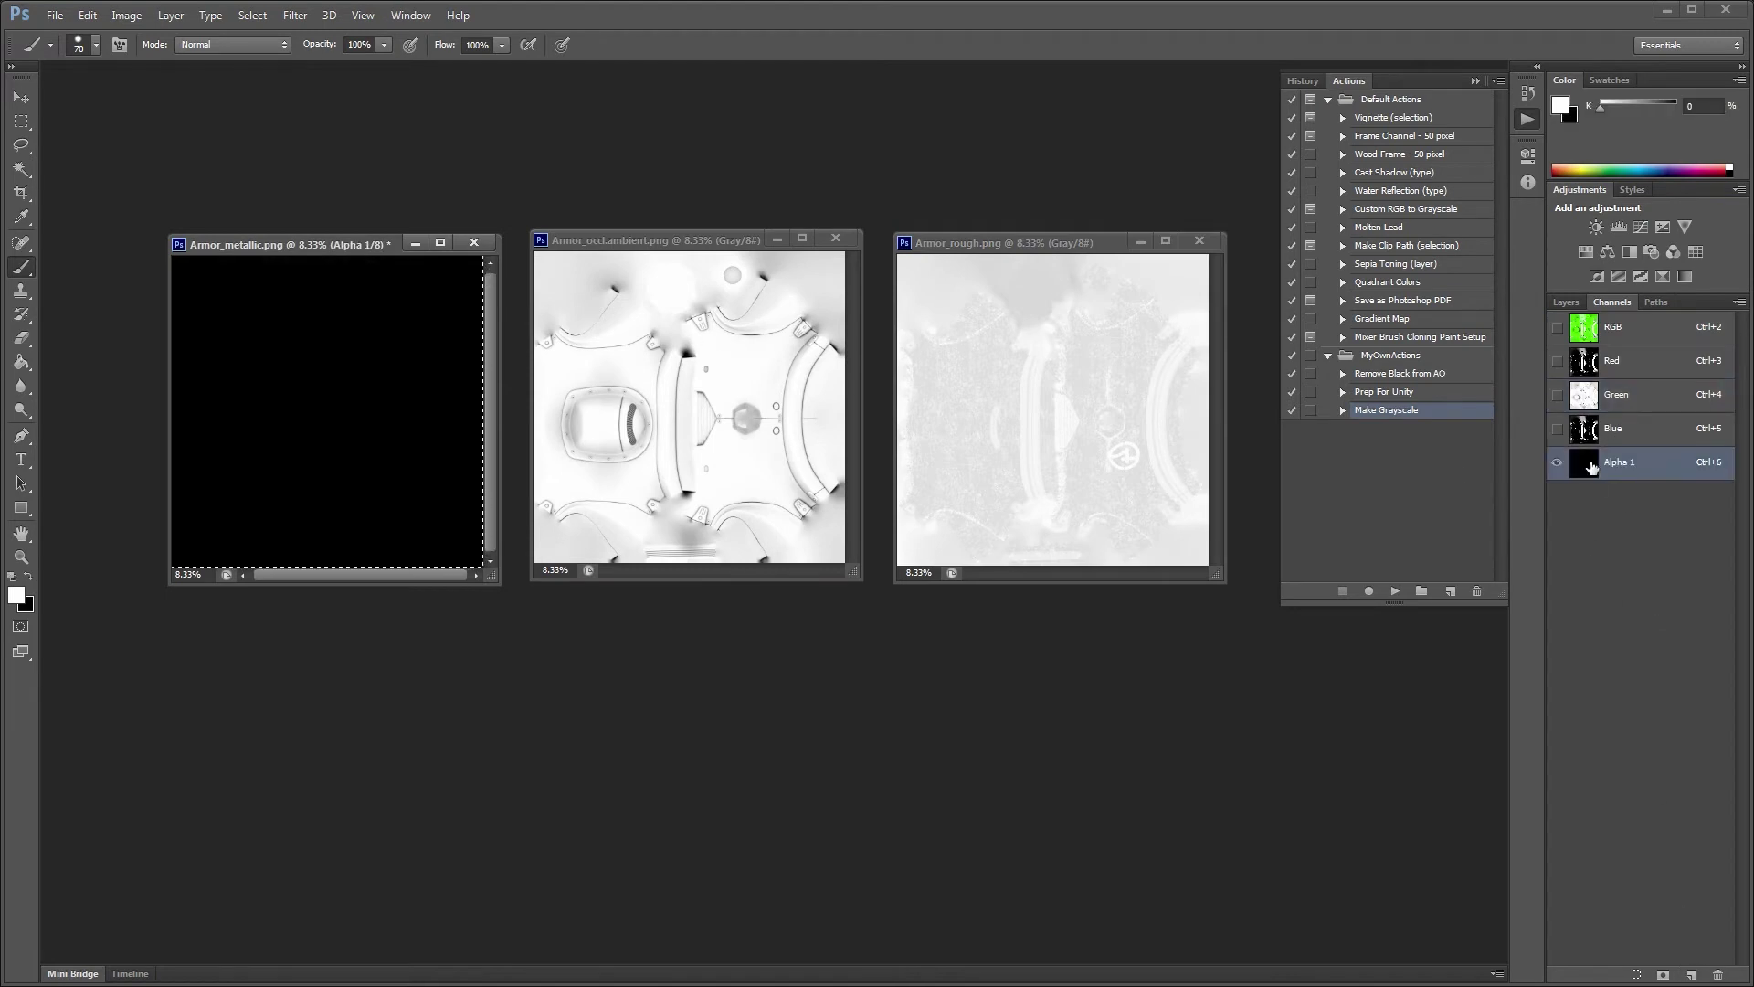
{"action": "key", "text": "ctrl+v"}
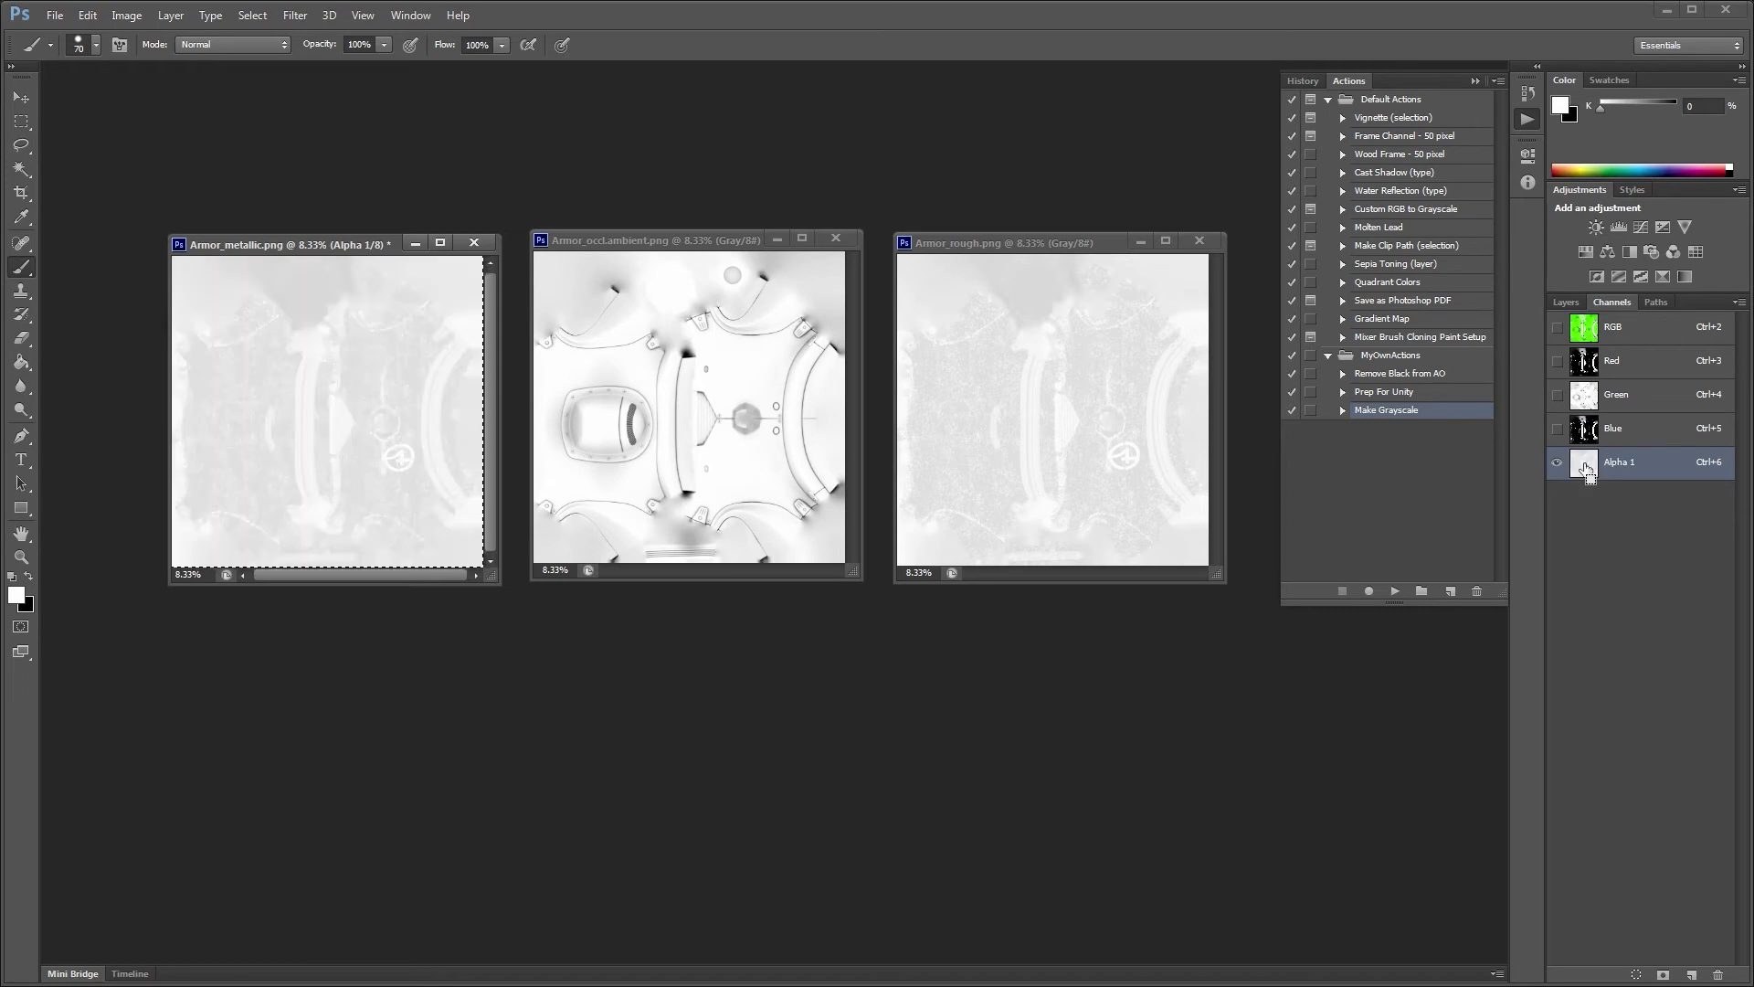
{"action": "left_click", "coordinate": [1656, 333]}
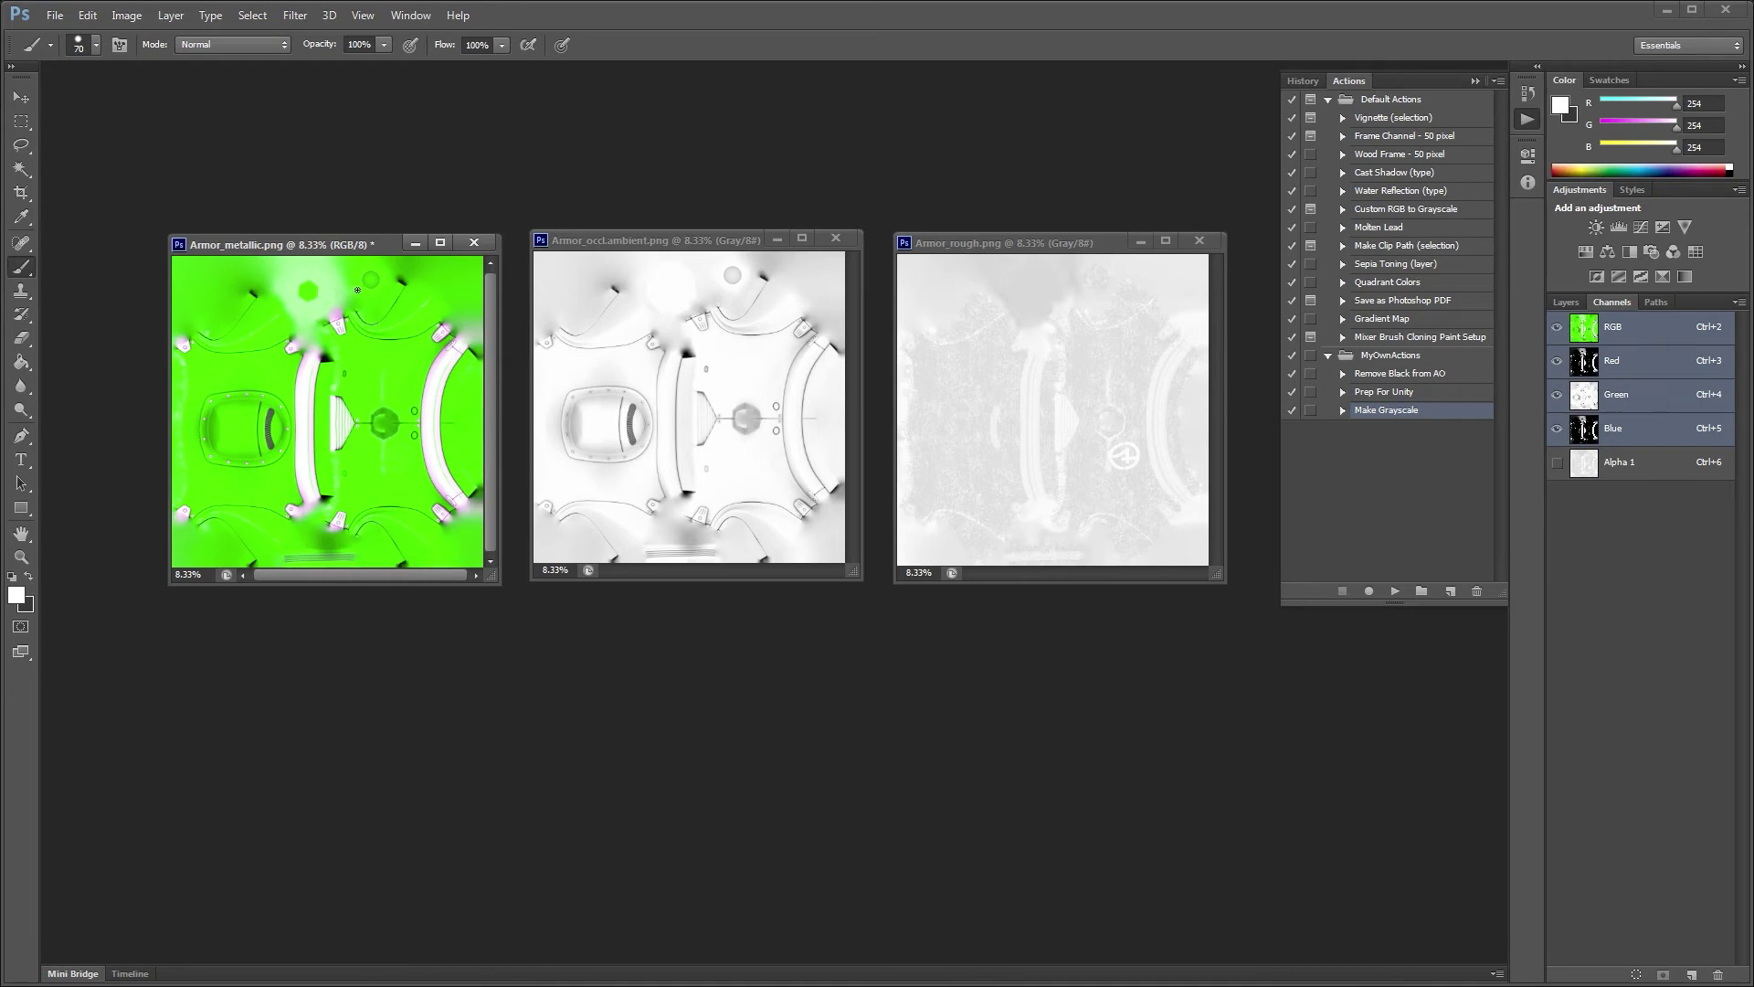
{"action": "left_click_drag", "start_coordinate": [360, 247], "coordinate": [369, 245]}
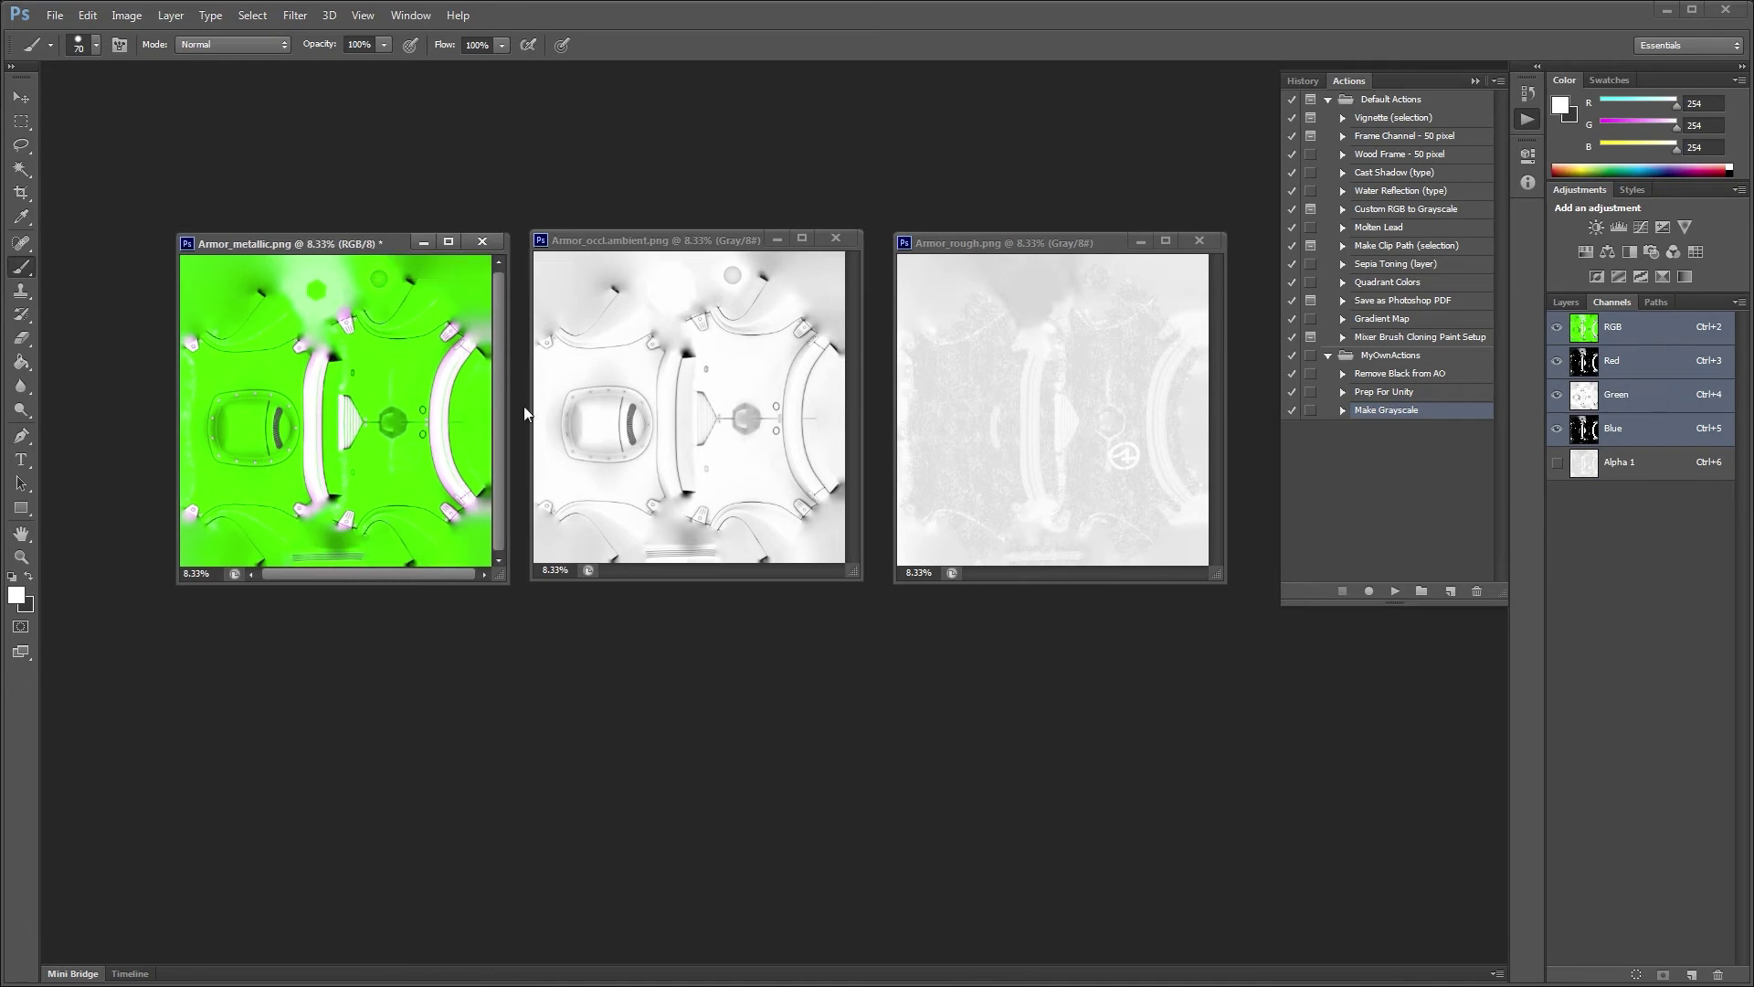
{"action": "left_click_drag", "start_coordinate": [500, 576], "coordinate": [510, 584]}
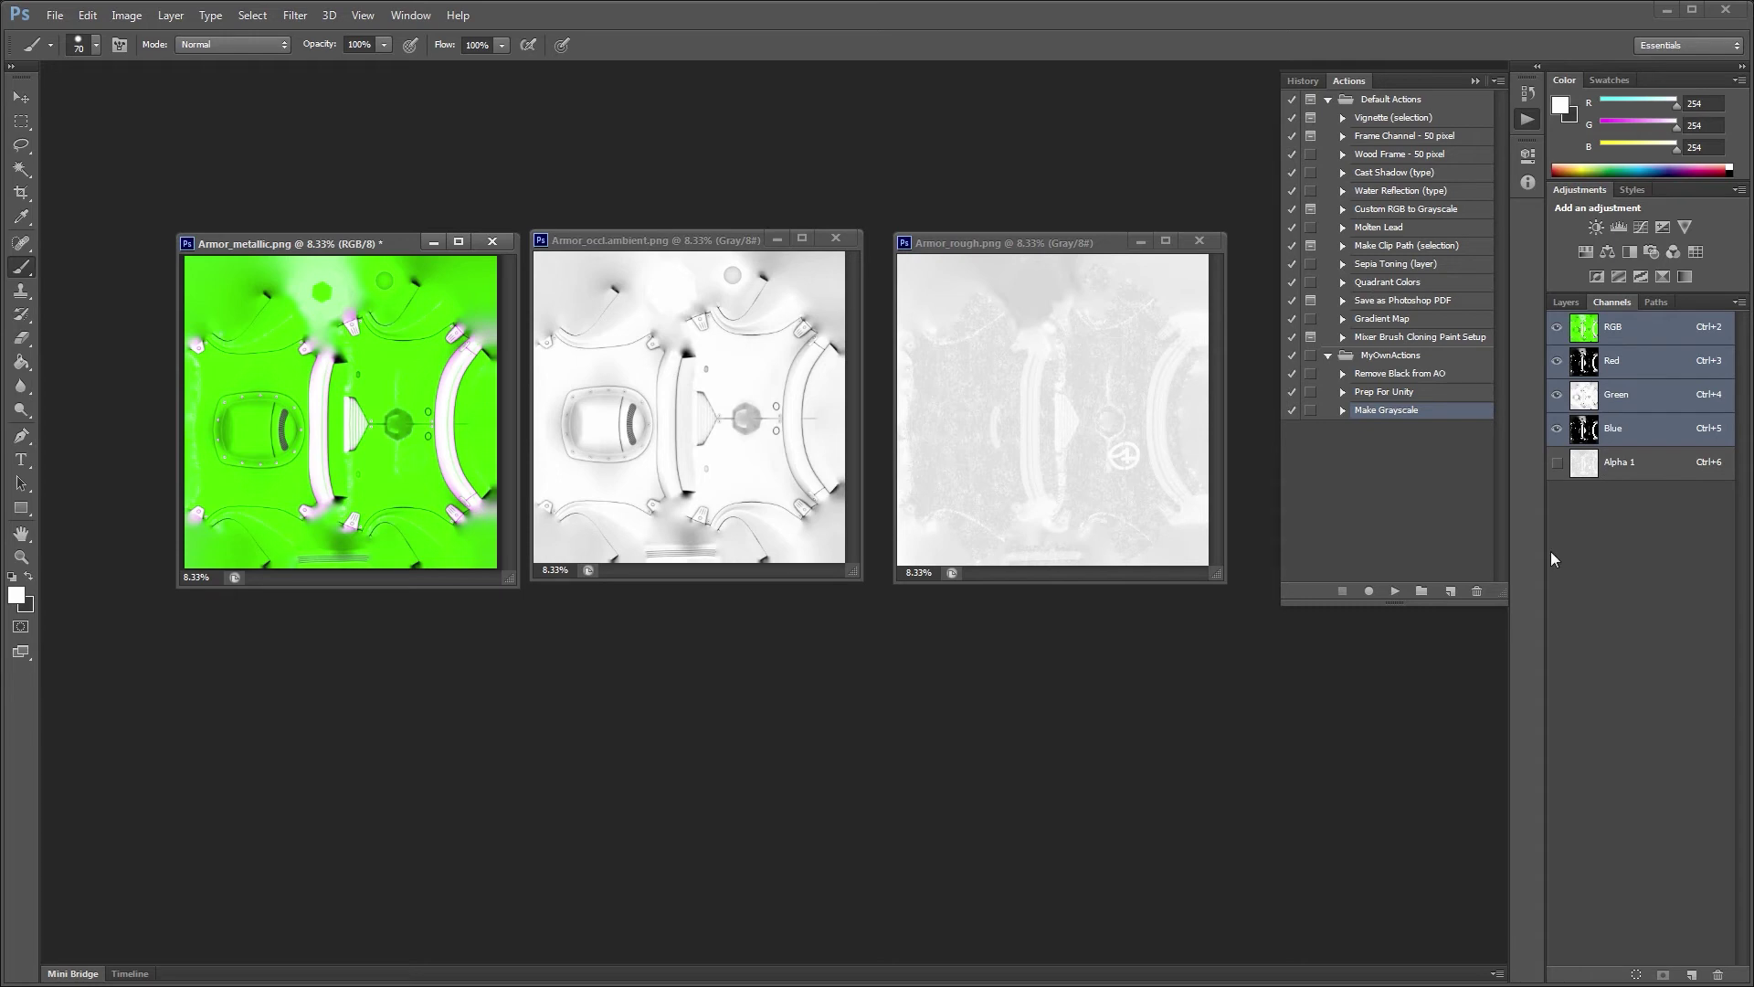
{"action": "key", "text": "alt+Tab"}
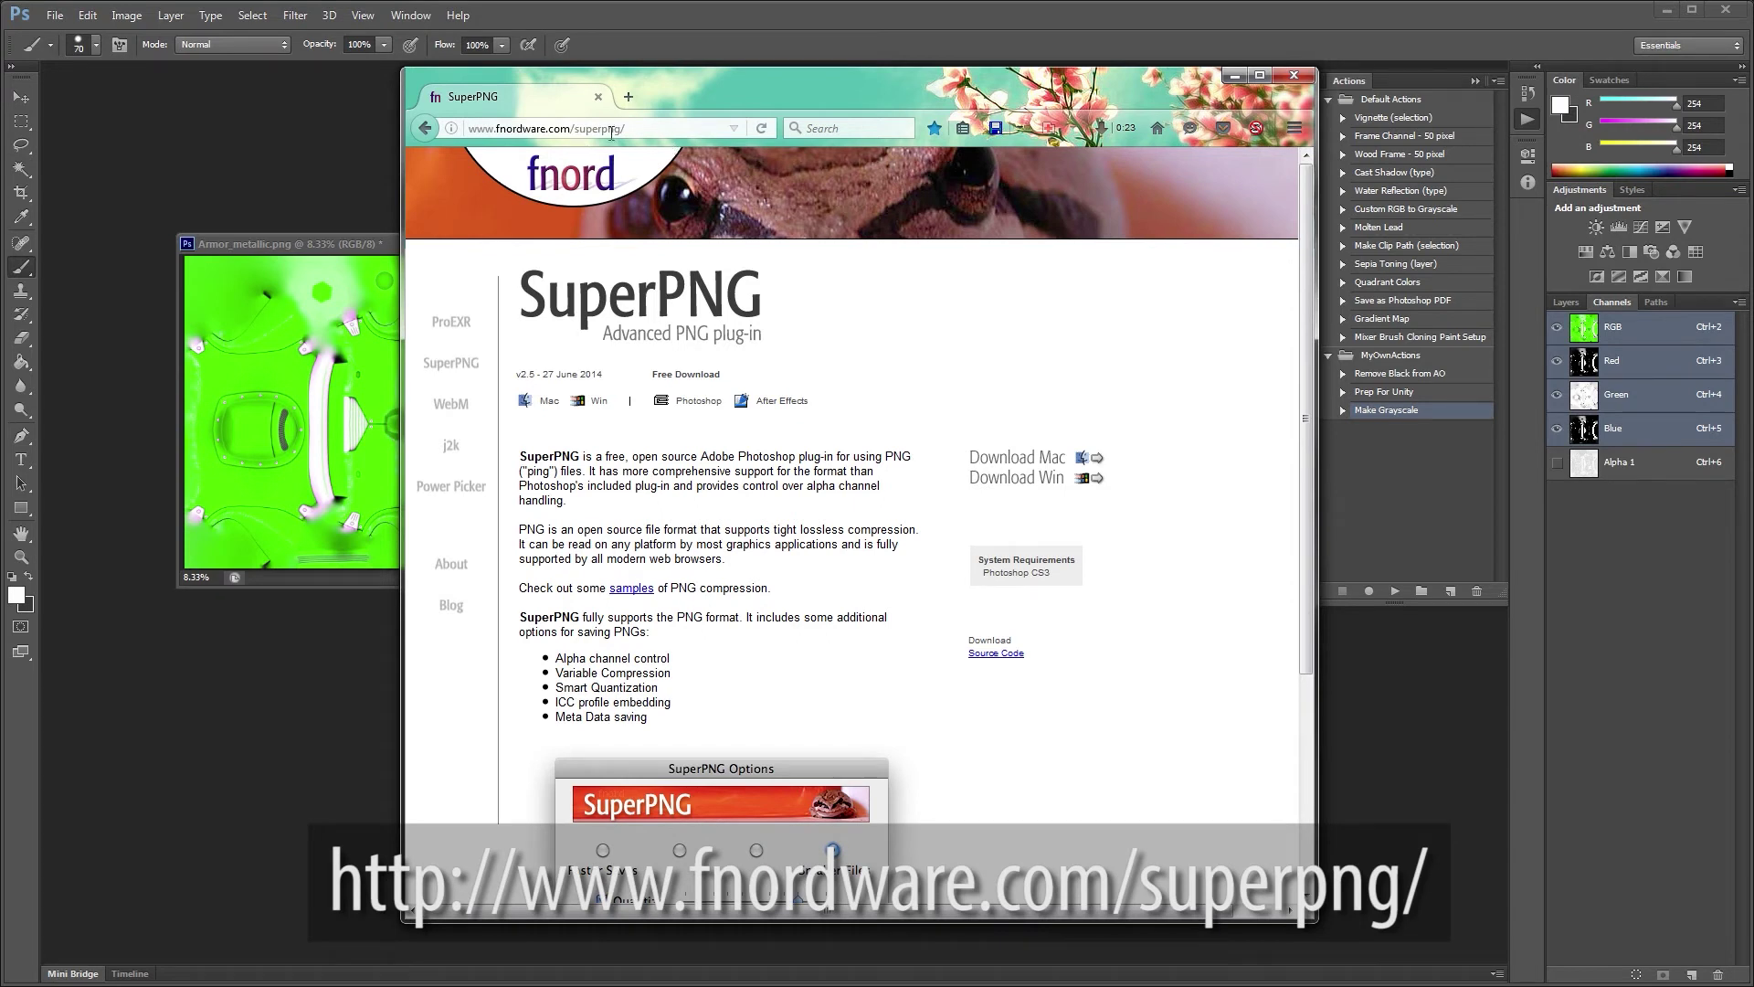
{"action": "left_click_drag", "start_coordinate": [626, 129], "coordinate": [462, 119]}
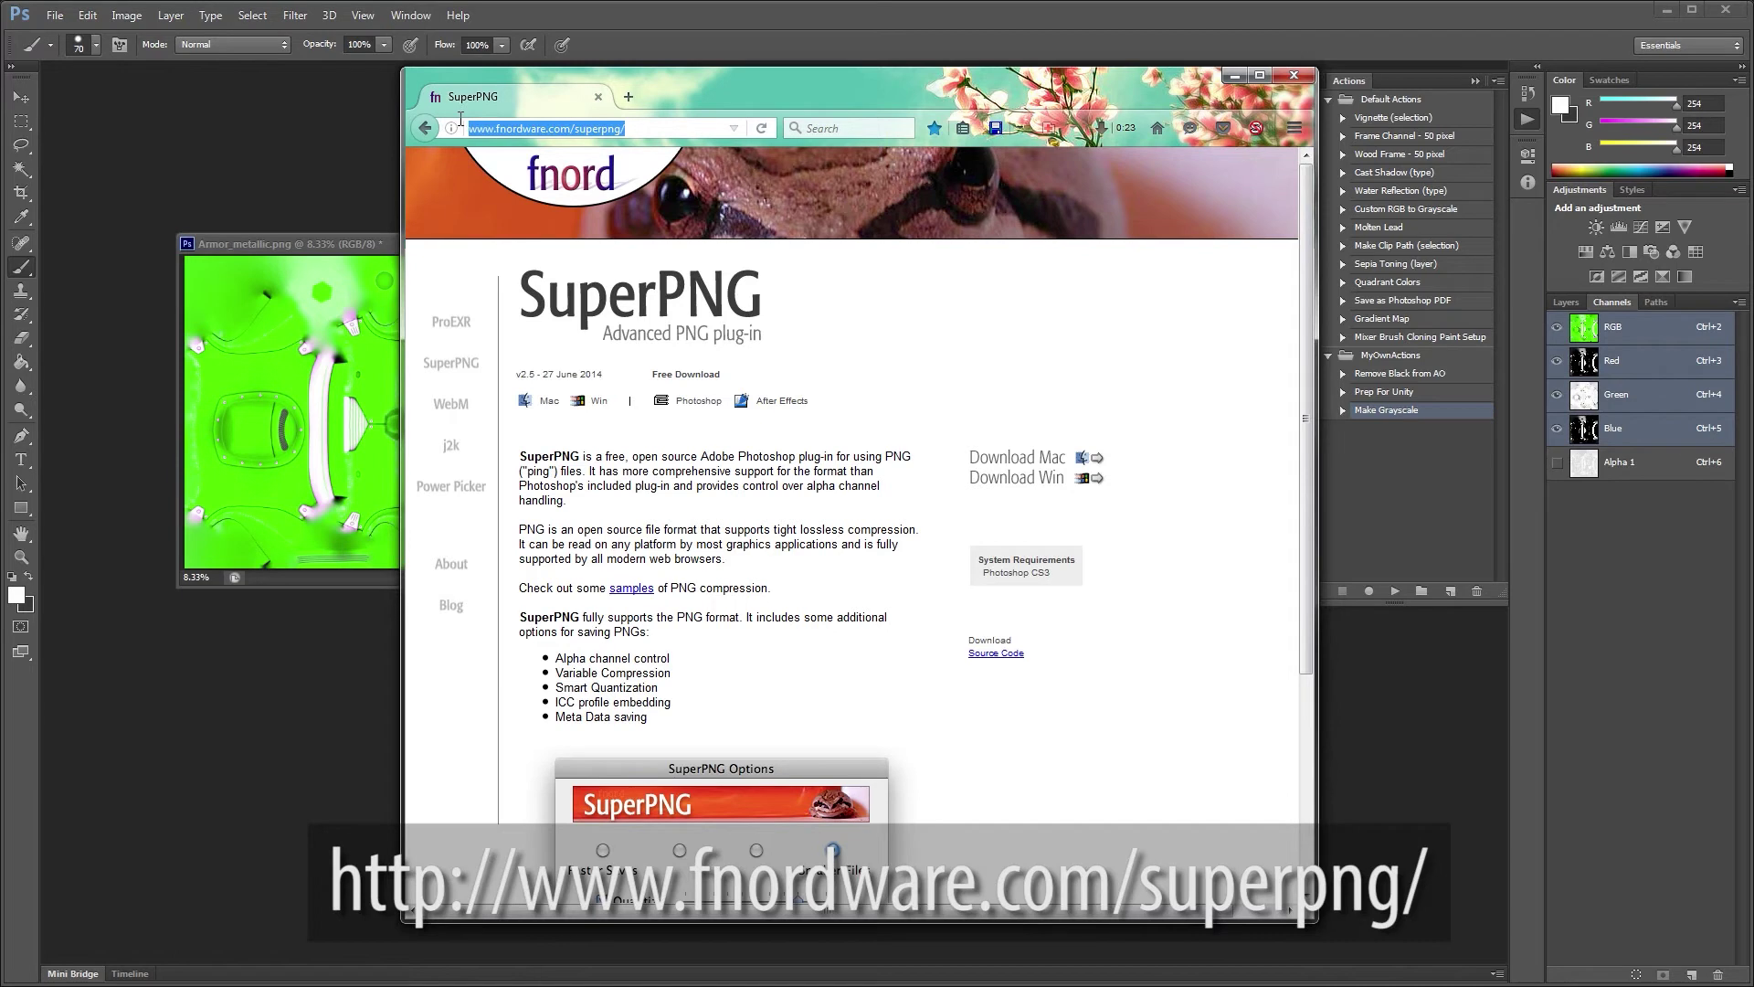
{"action": "left_click", "coordinate": [641, 127]}
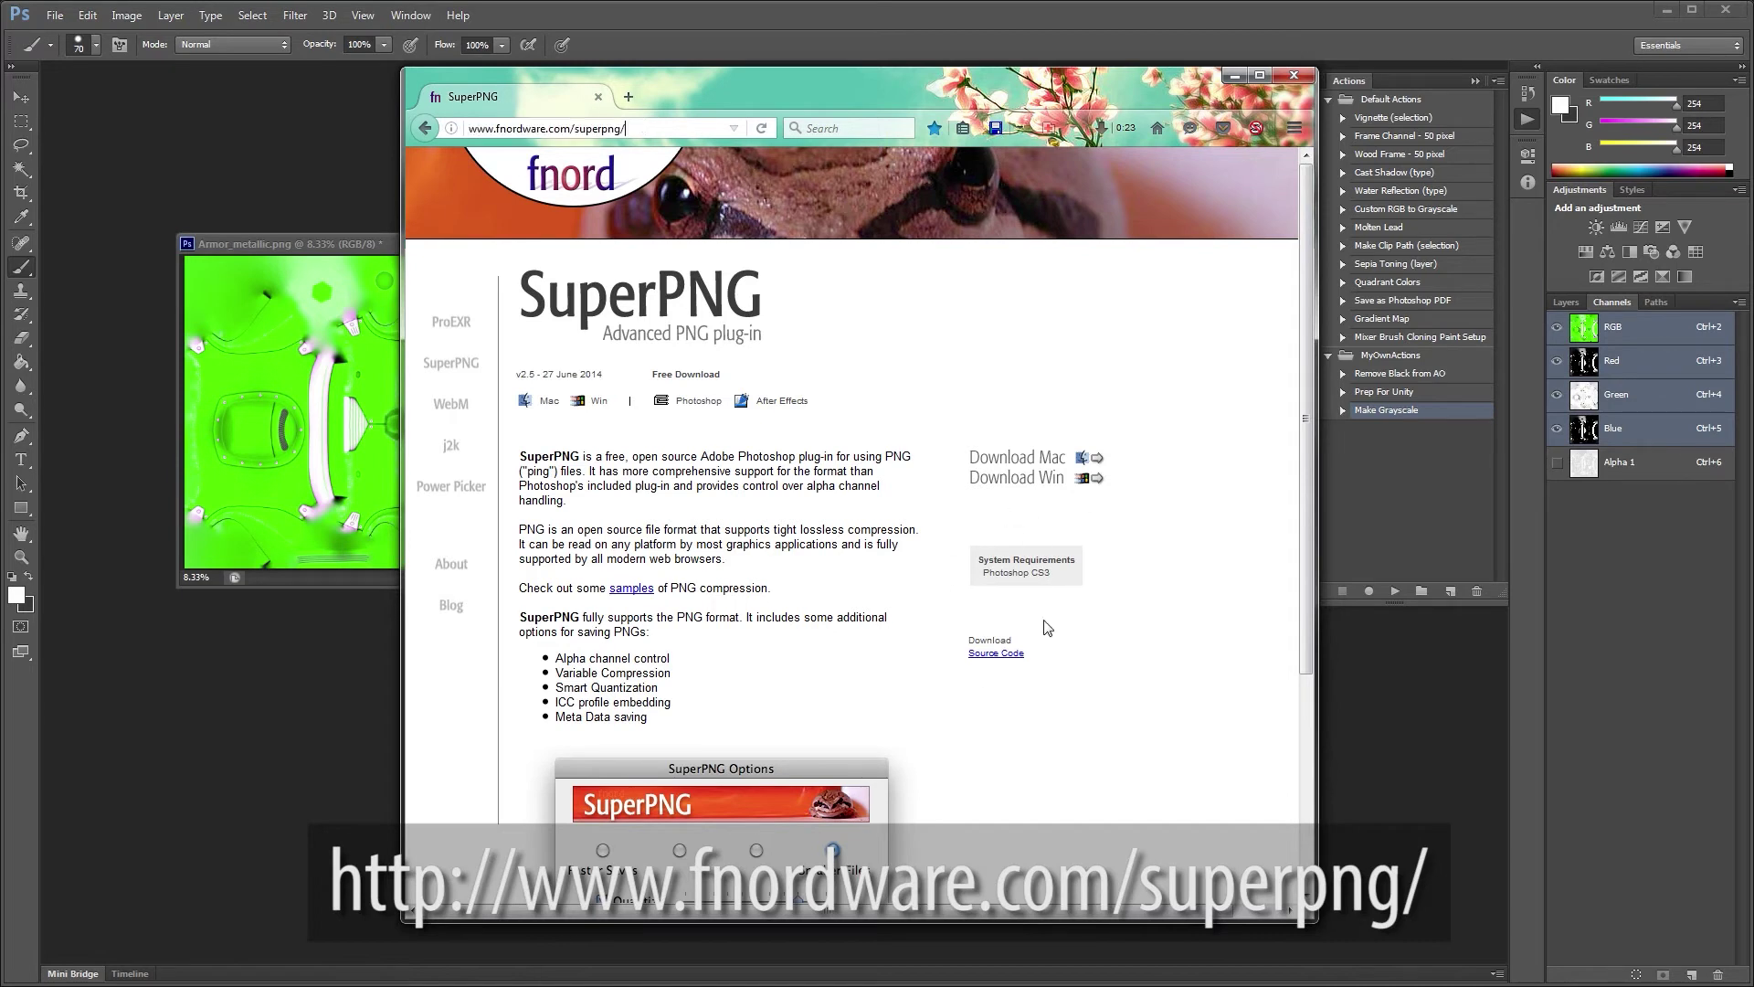
{"action": "left_click", "coordinate": [1234, 73]}
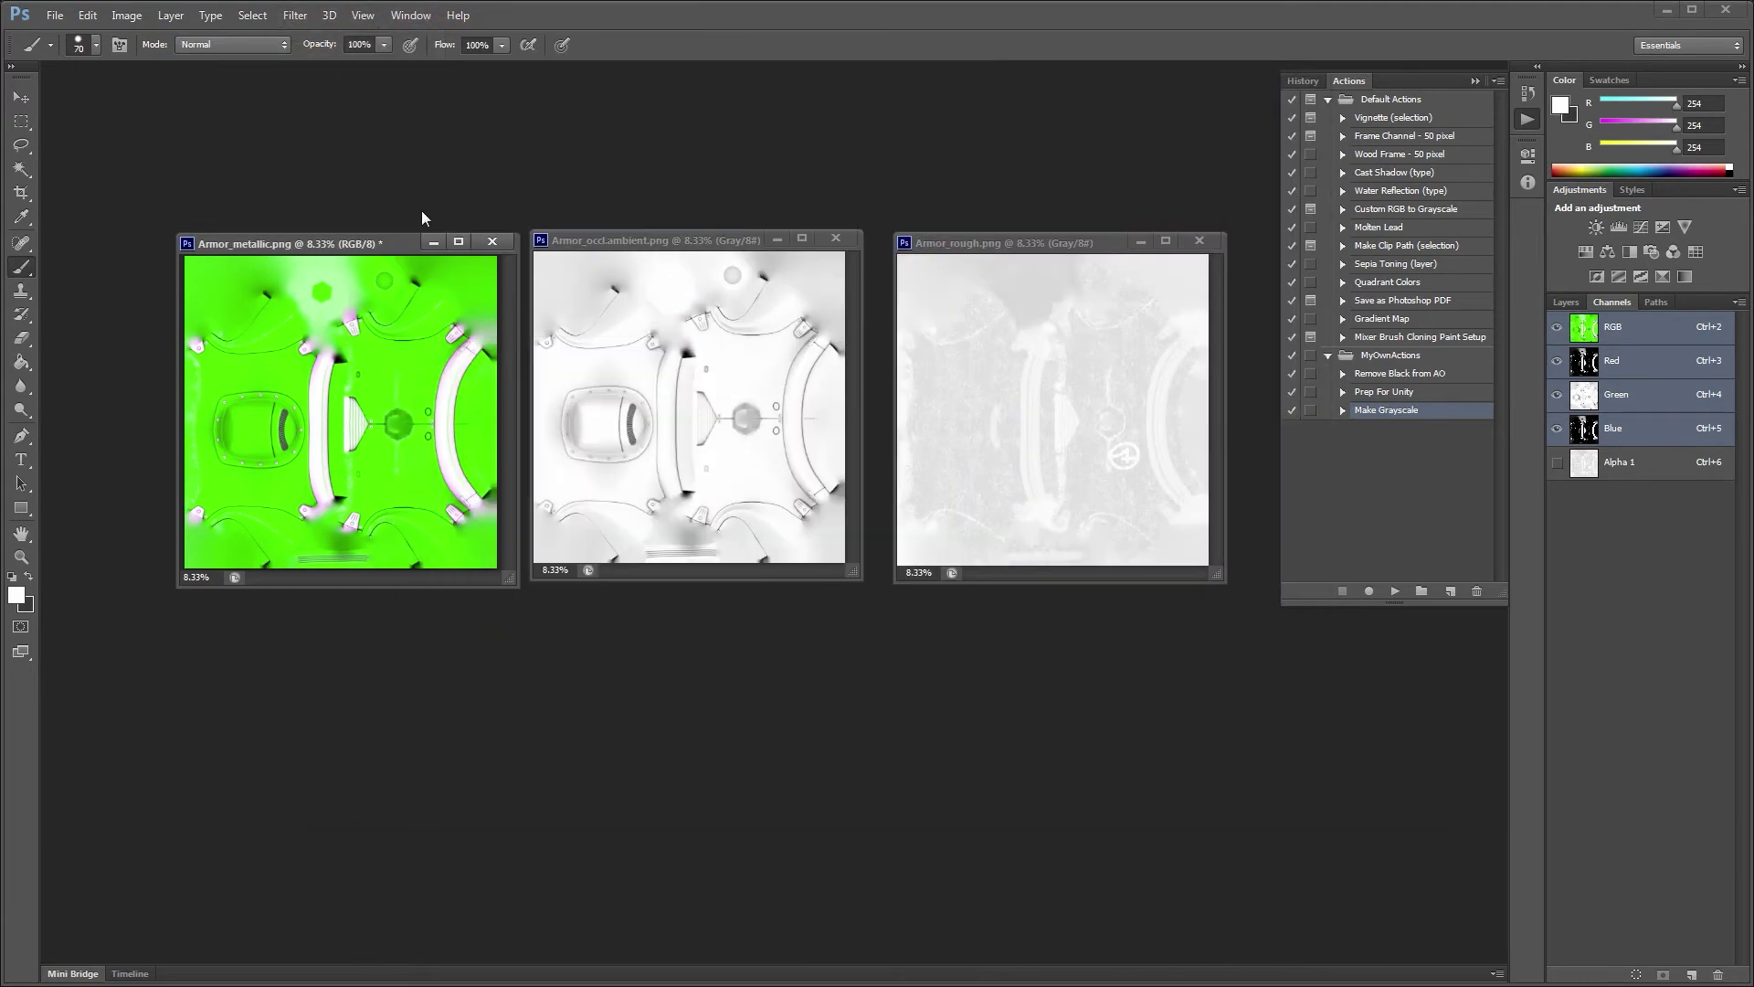
Save a copy of the combined armor image as Armor_multi.png in SuperPNG format in the ProcessedTextures folder
{"action": "left_click_drag", "start_coordinate": [320, 247], "coordinate": [314, 241]}
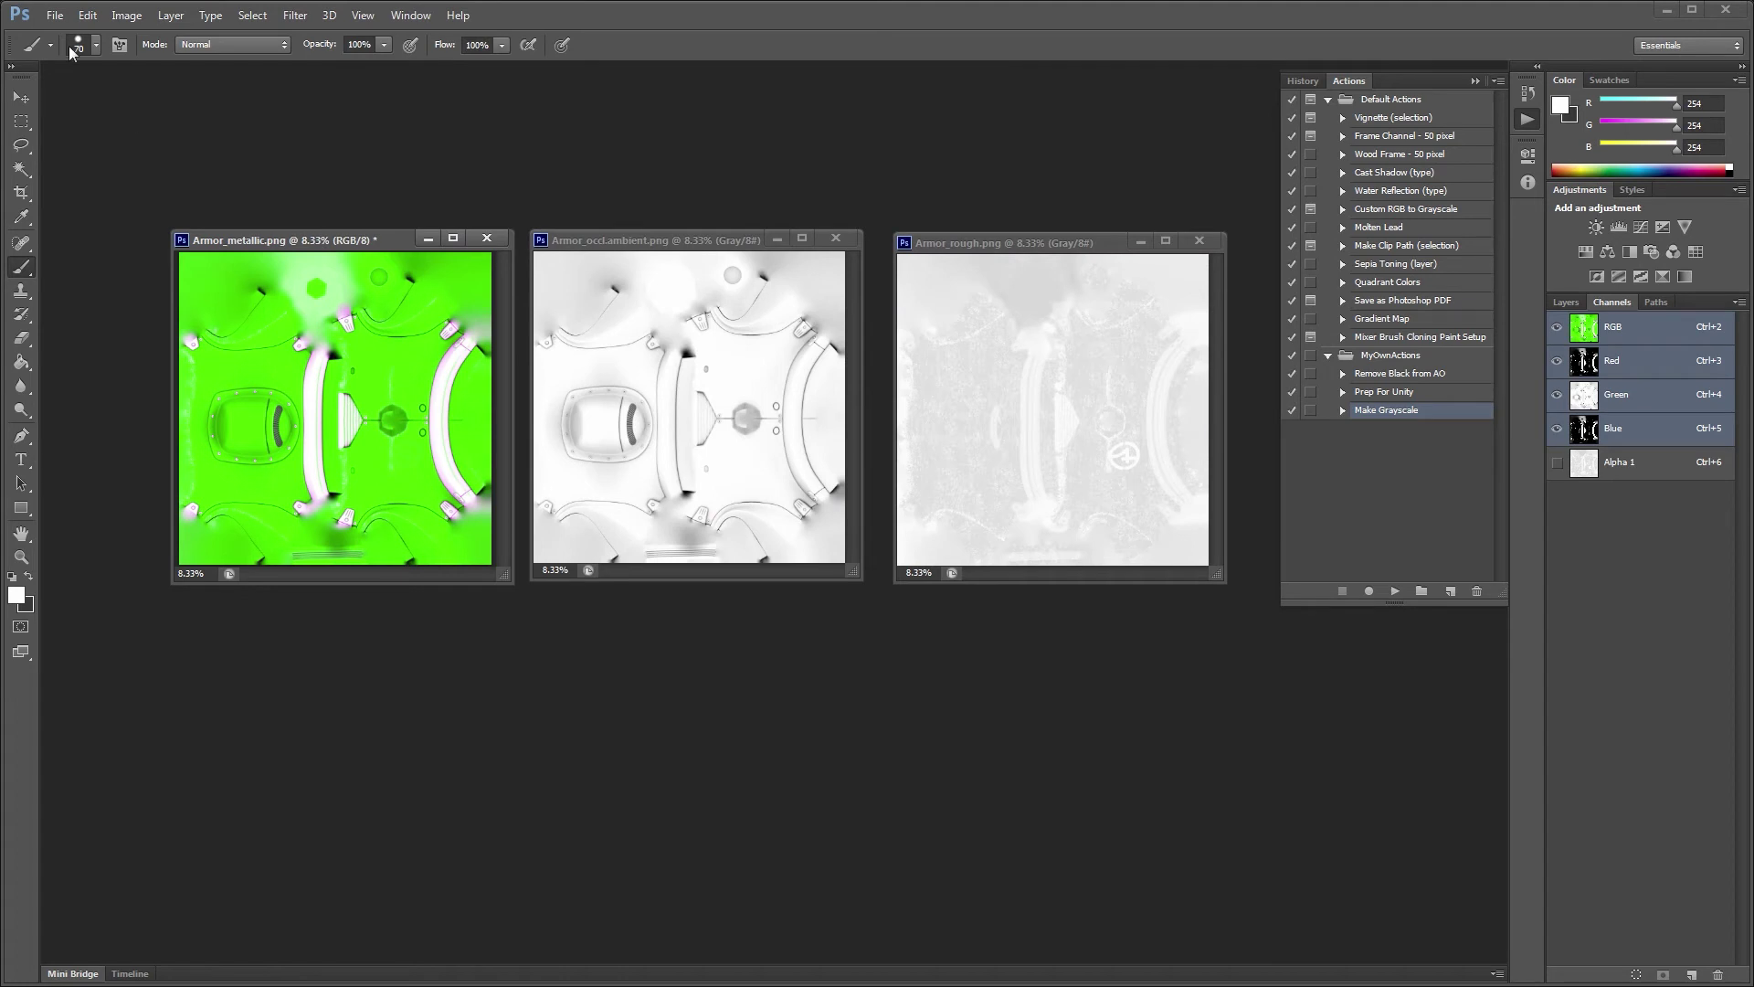
{"action": "left_click", "coordinate": [59, 17]}
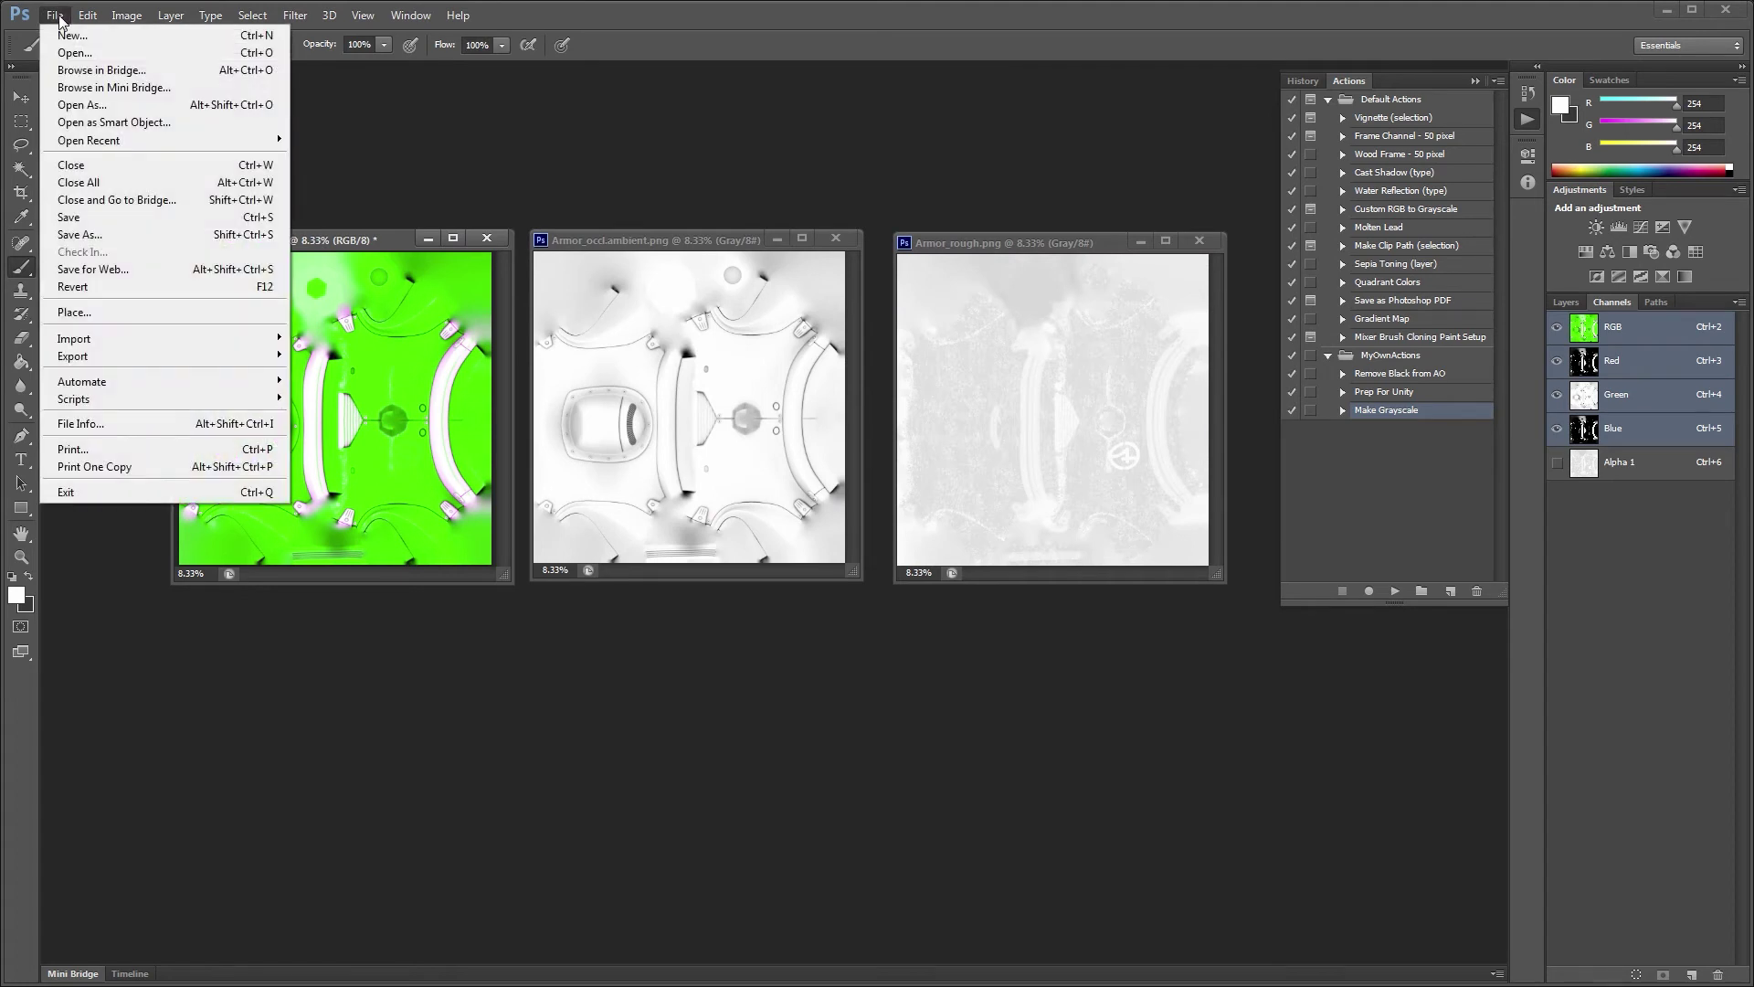
{"action": "left_click", "coordinate": [94, 238]}
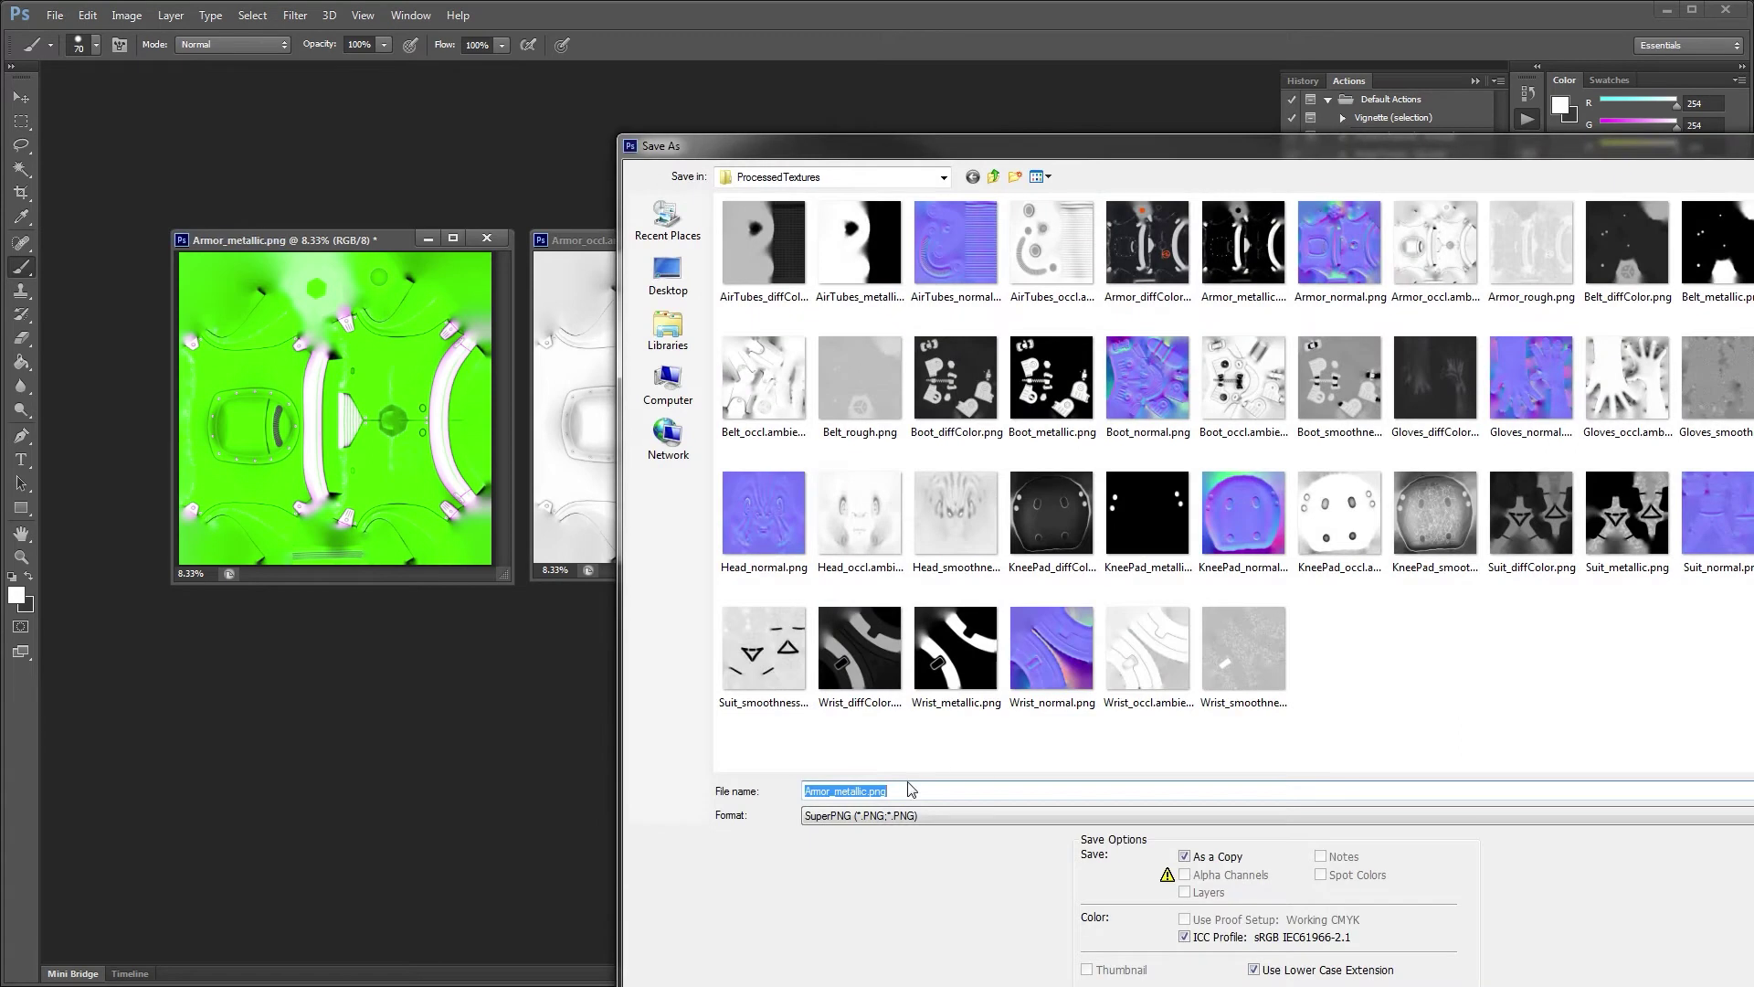
{"action": "left_click_drag", "start_coordinate": [898, 151], "coordinate": [459, 57]}
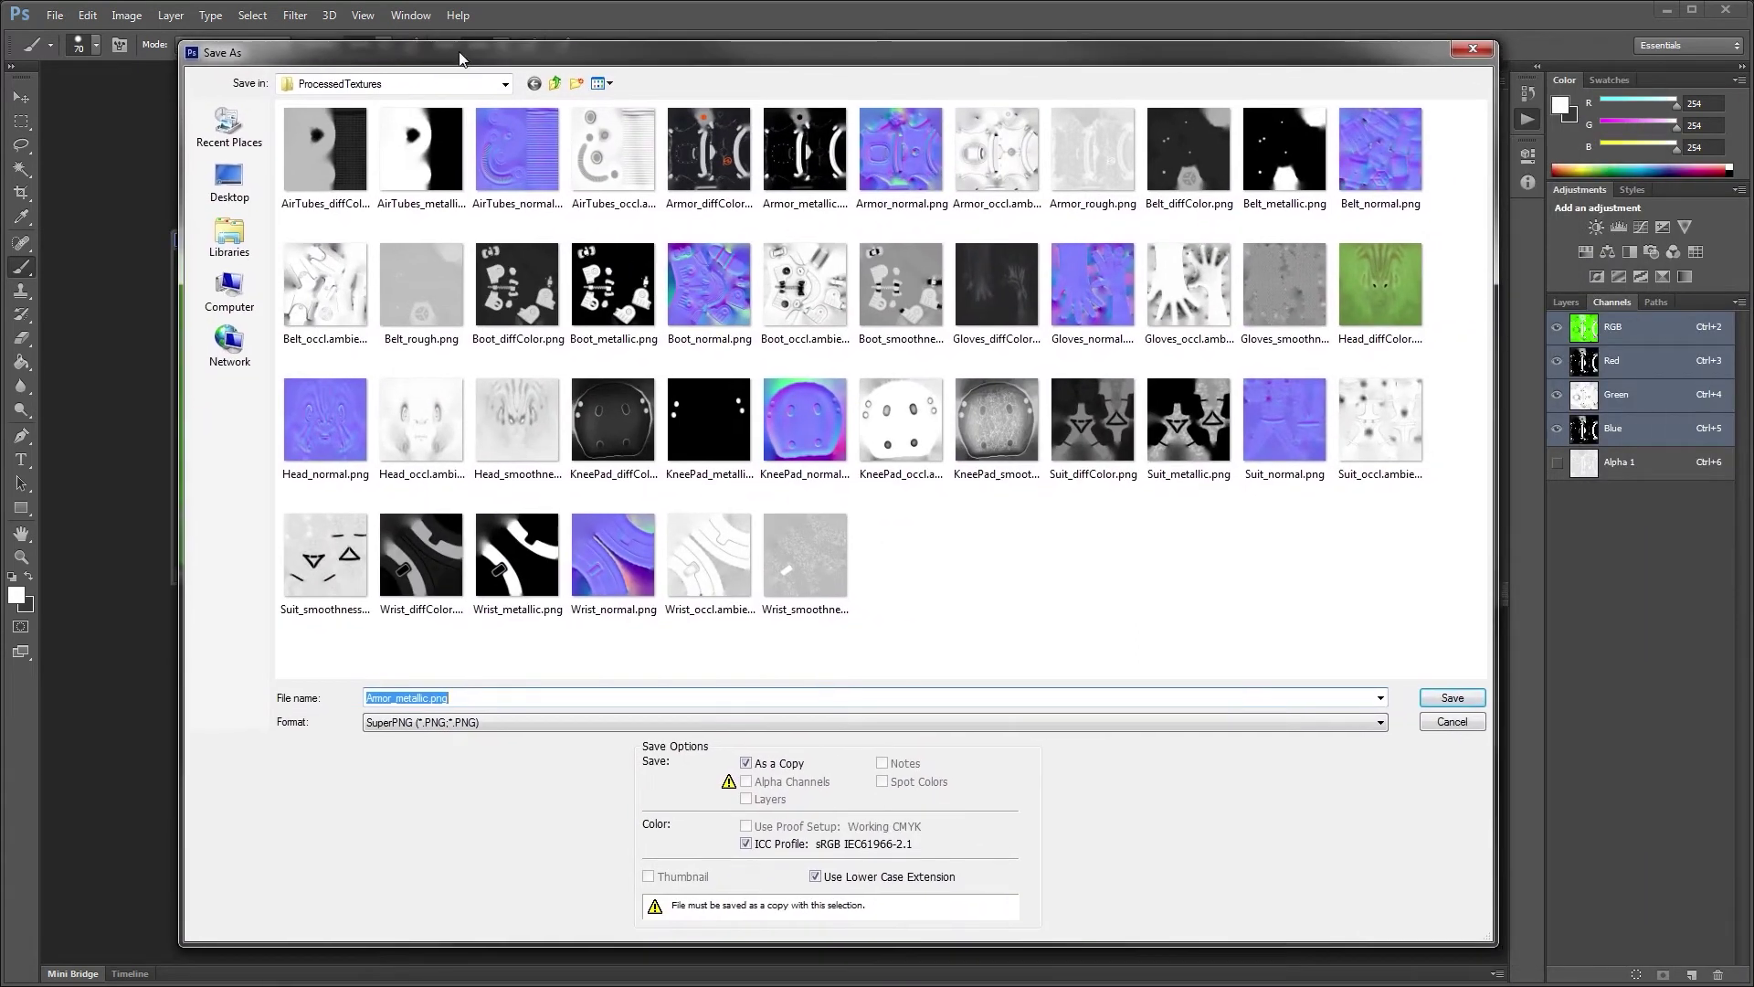
{"action": "left_click", "coordinate": [505, 85]}
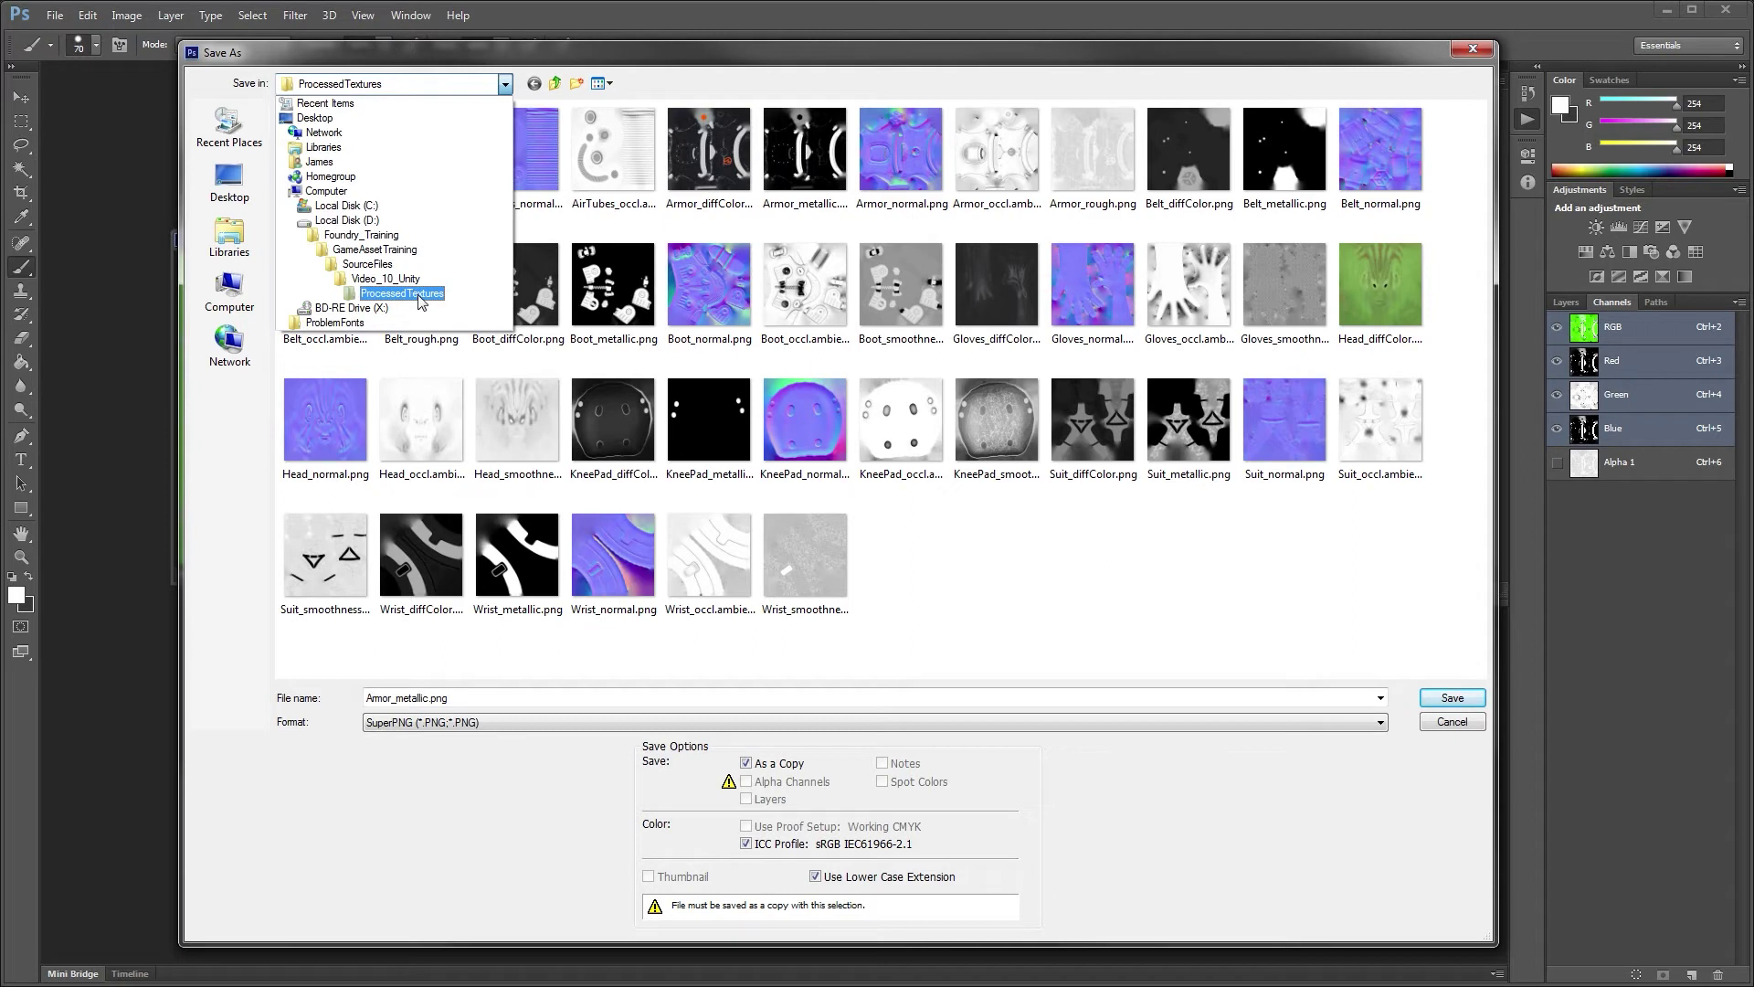
{"action": "left_click", "coordinate": [1018, 567]}
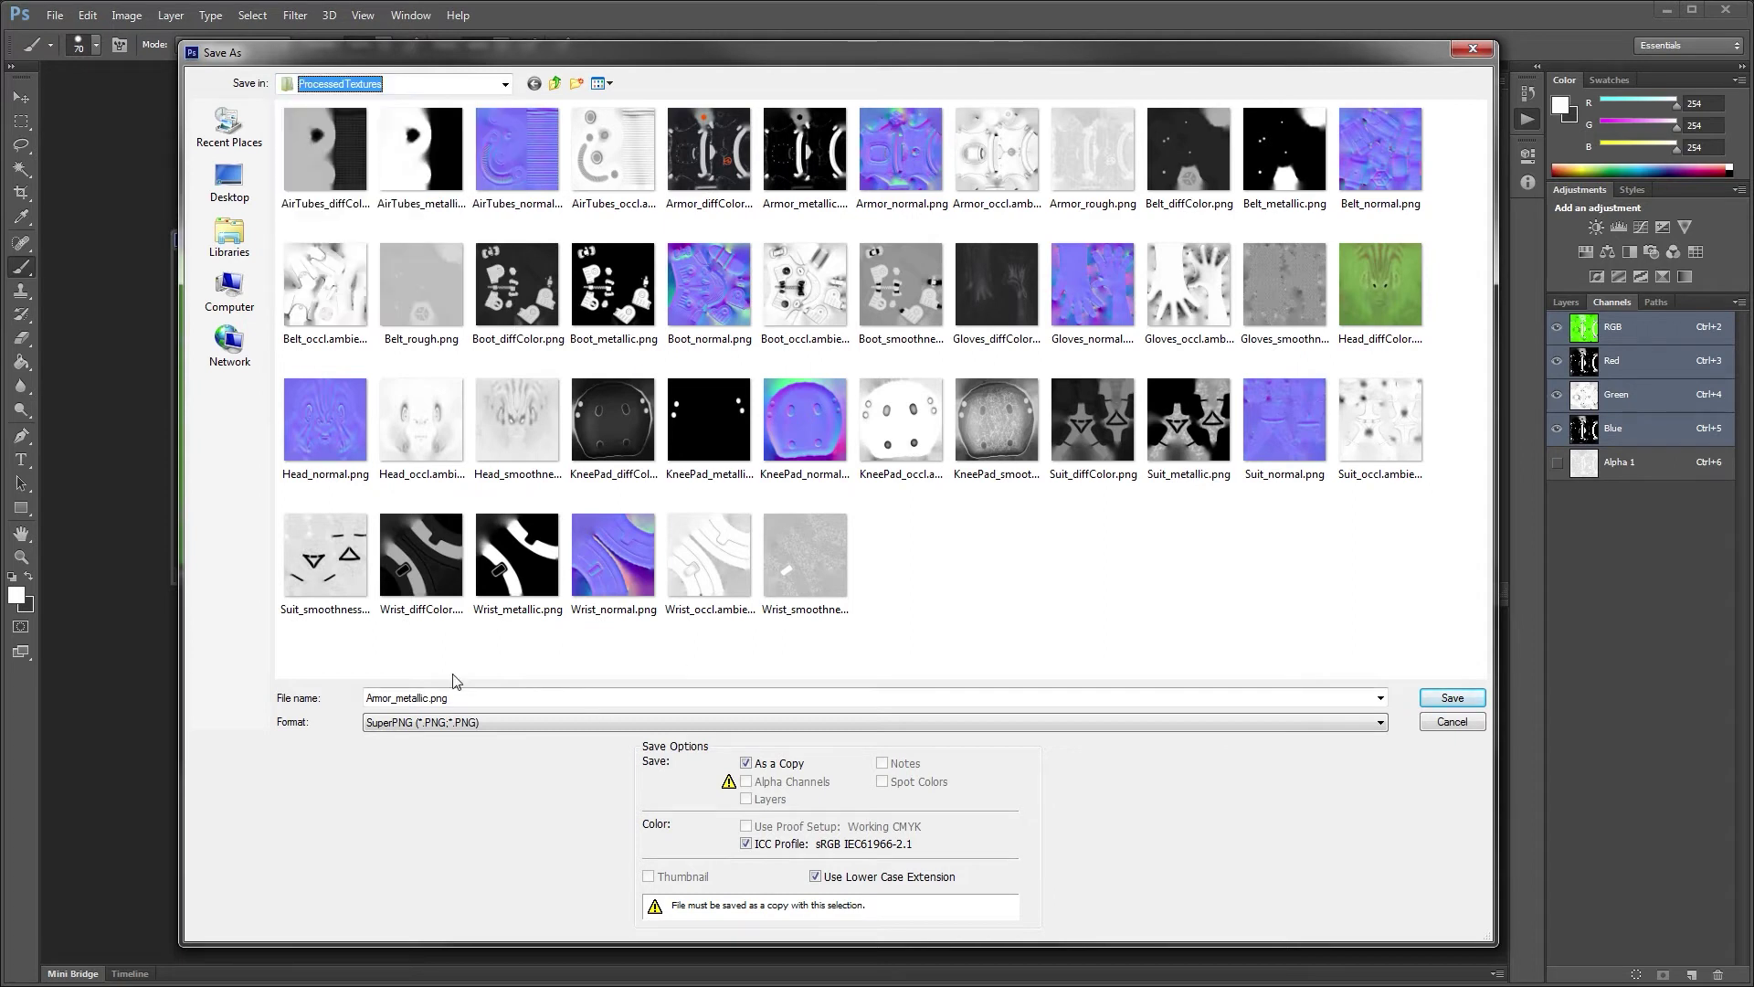
{"action": "left_click", "coordinate": [397, 697]}
{"action": "left_click_drag", "start_coordinate": [394, 698], "coordinate": [417, 697]}
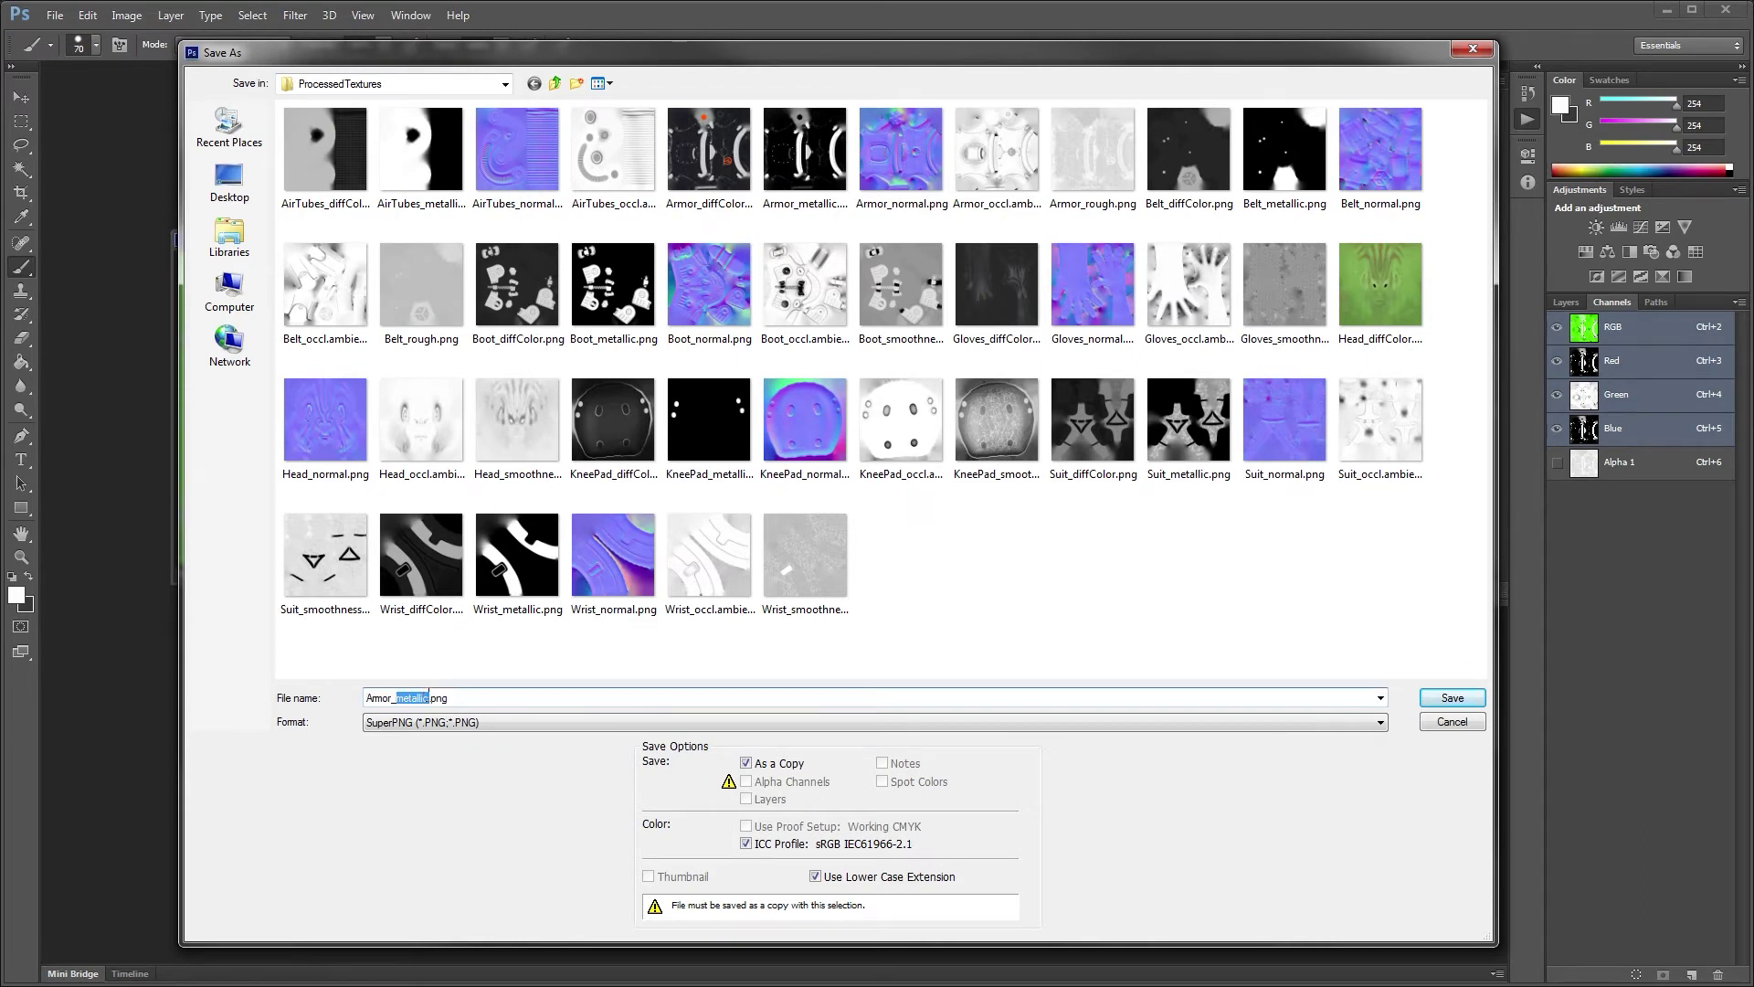
{"action": "type", "text": "multi"}
{"action": "left_click", "coordinate": [1452, 697]}
Confirm the SuperPNG options with Alpha 1 as the alpha channel and metadata saving turned off
{"action": "left_click_drag", "start_coordinate": [874, 423], "coordinate": [789, 372]}
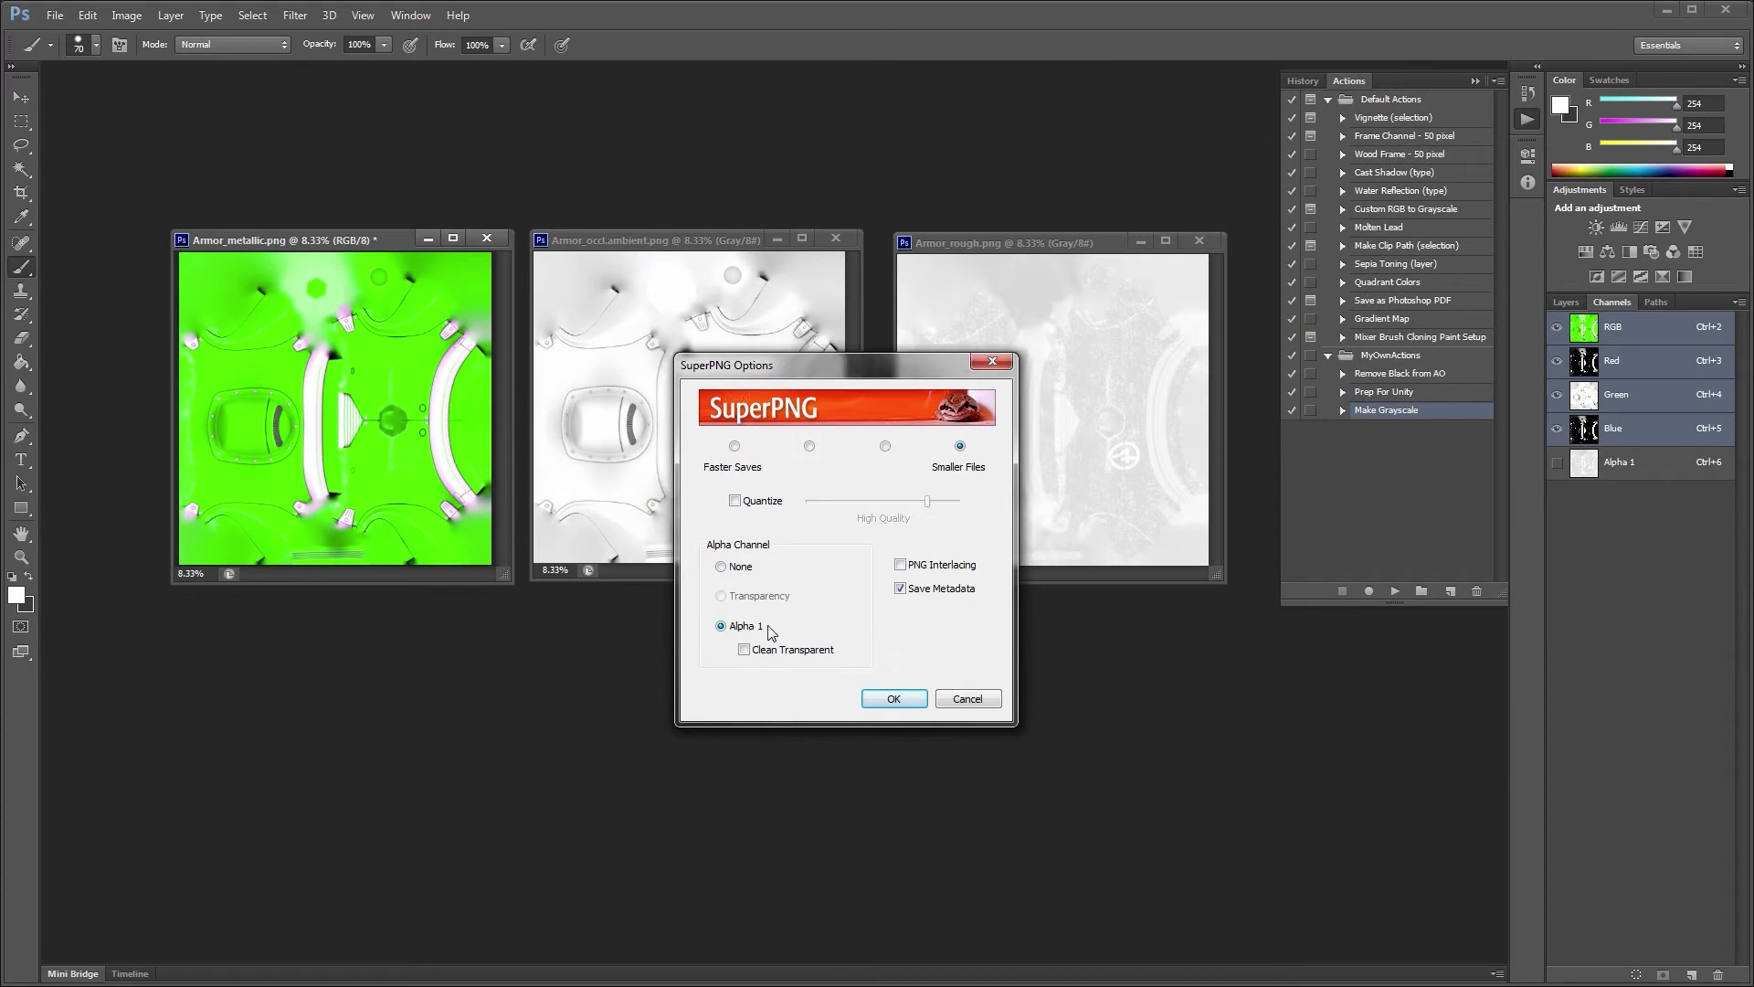
{"action": "left_click", "coordinate": [900, 588]}
{"action": "left_click", "coordinate": [895, 699]}
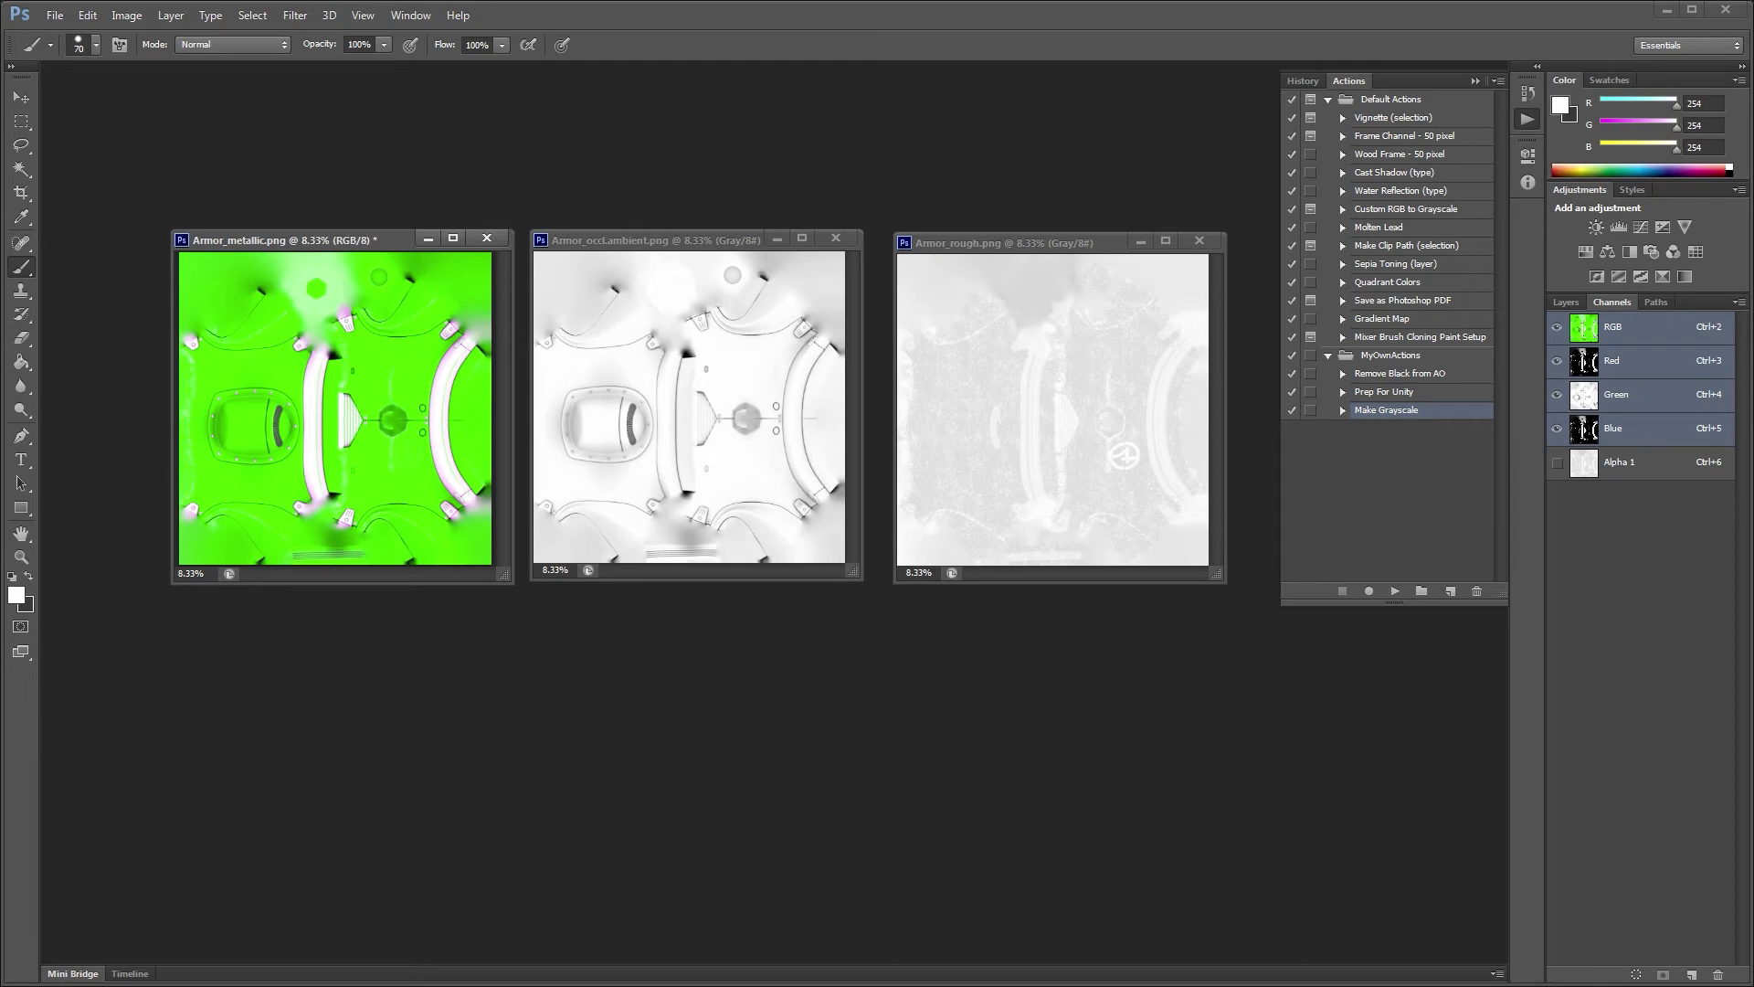
Switch to MODO and decline reloading the changed Armor_metallic.png image
{"action": "key", "text": "alt+Tab"}
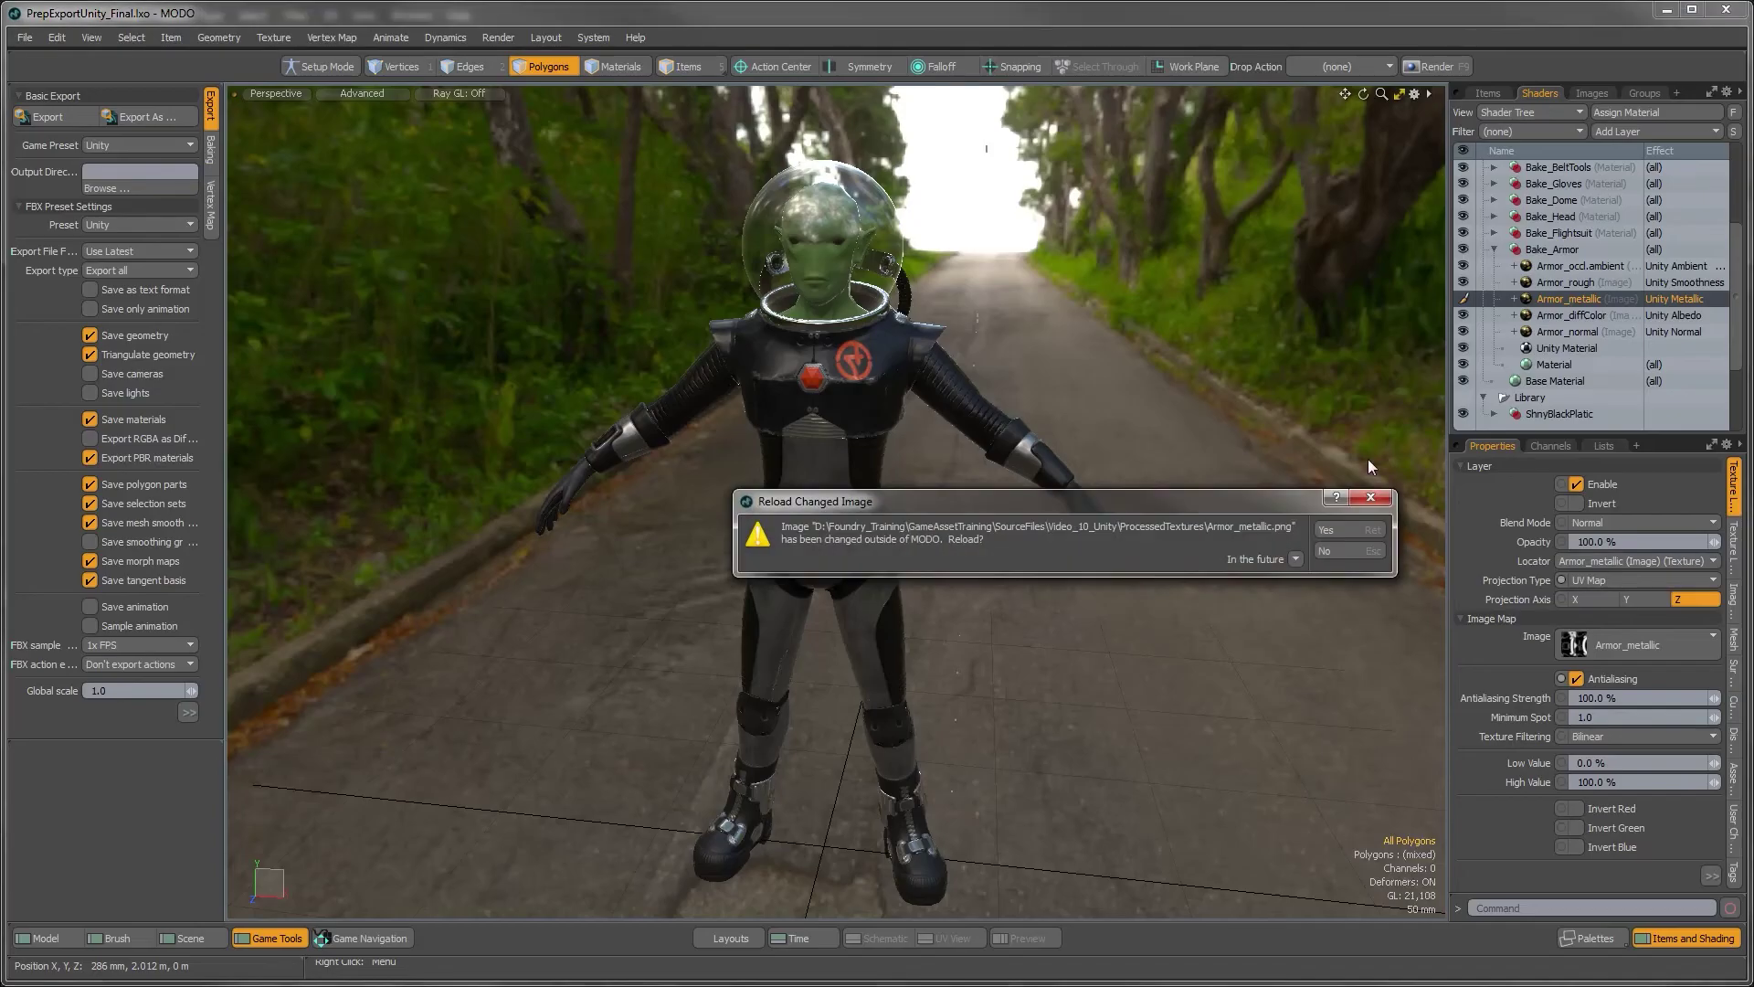
{"action": "left_click_drag", "start_coordinate": [1049, 511], "coordinate": [942, 492]}
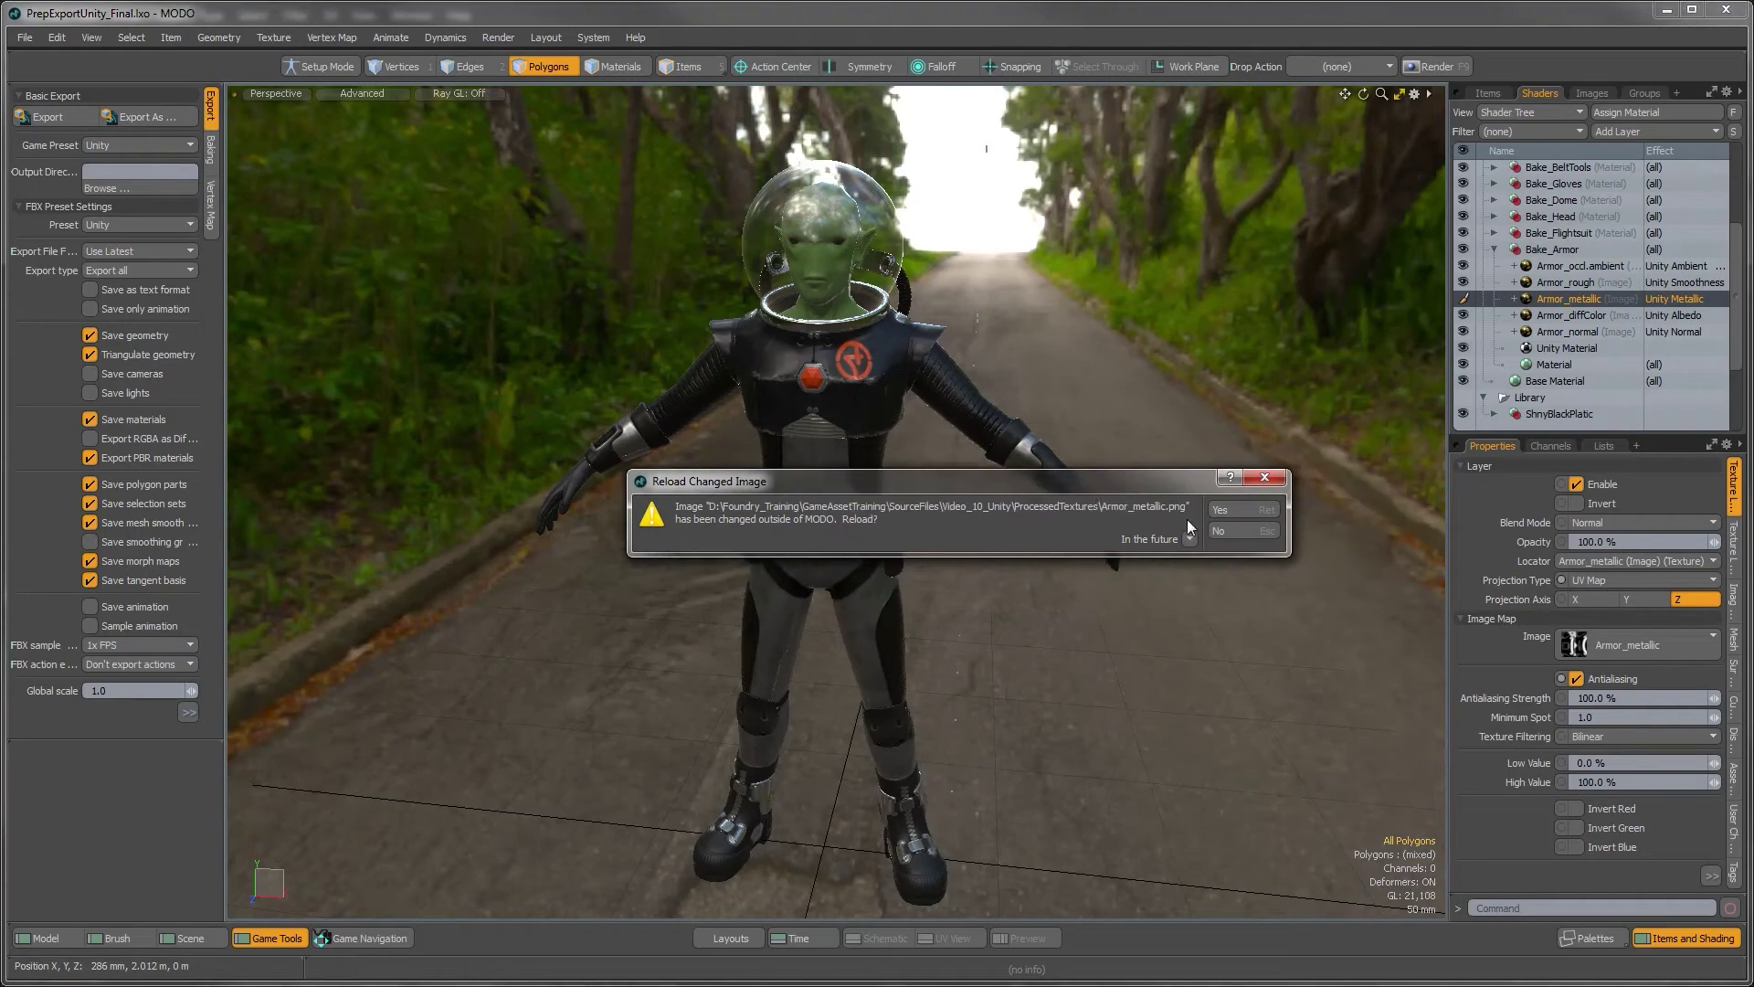
{"action": "left_click", "coordinate": [1228, 530]}
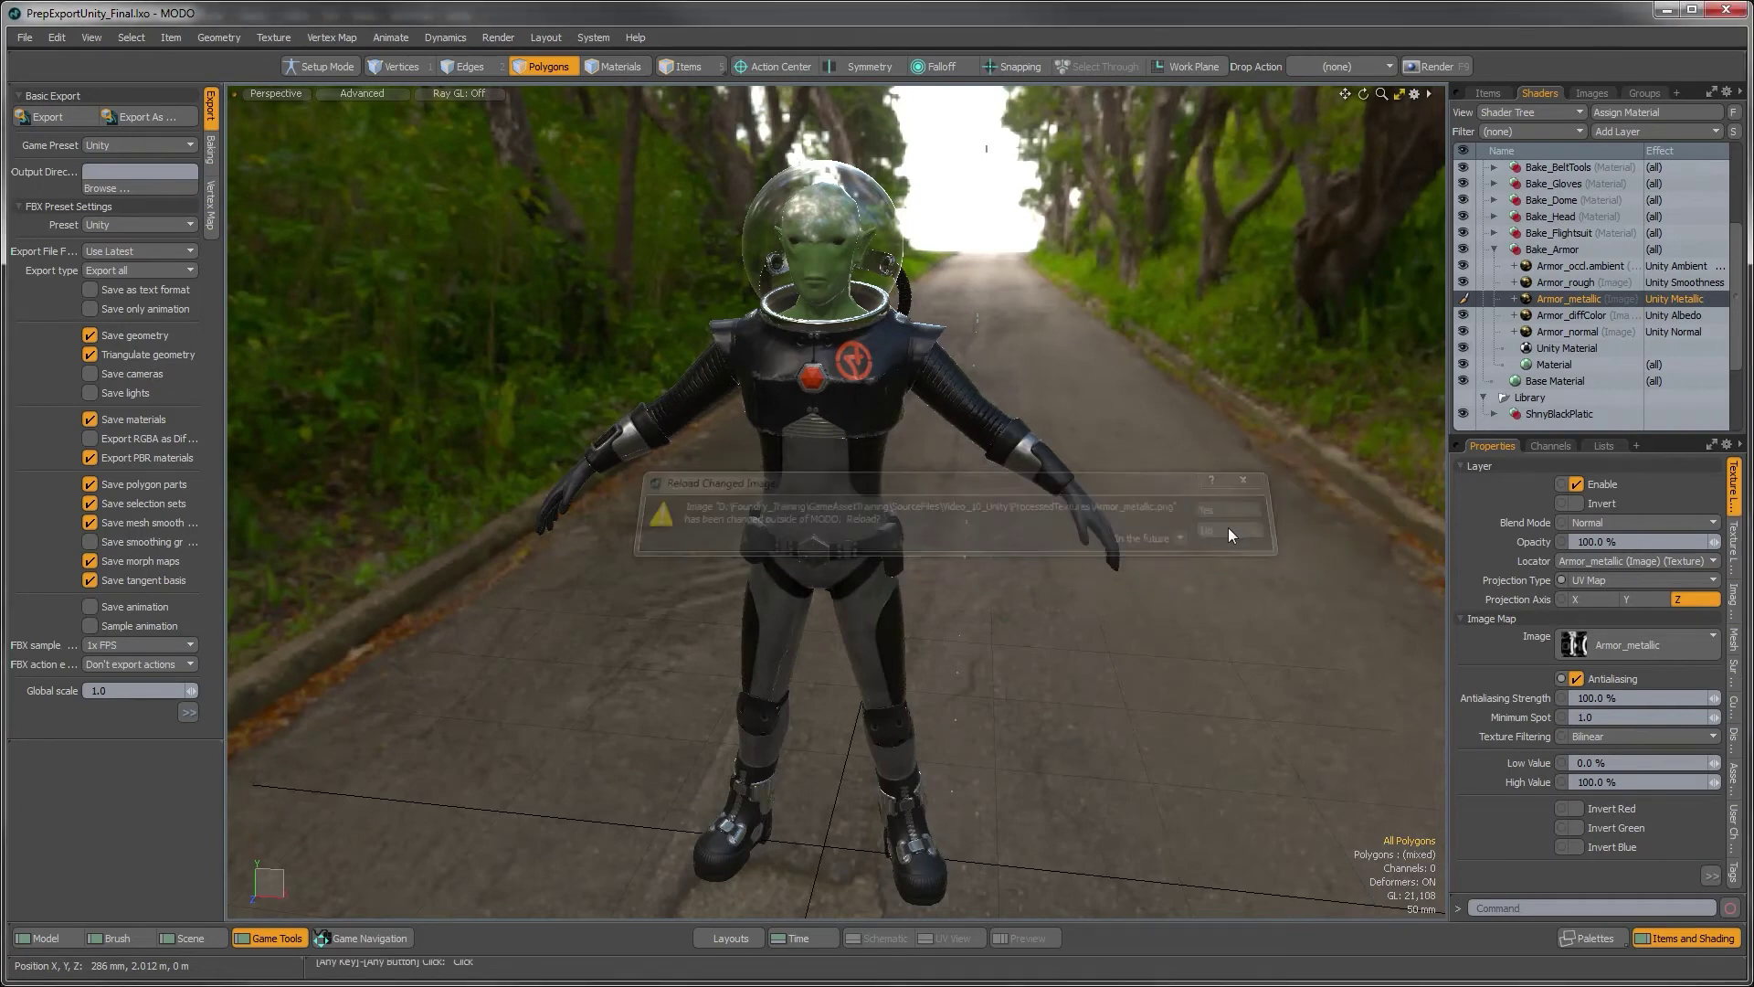
Turn off the visibility of the Armor_occl.ambient, Armor_rough and Armor_metallic layers in the Bake_Armor group
{"action": "left_click", "coordinate": [1544, 269]}
{"action": "left_click", "coordinate": [1464, 265]}
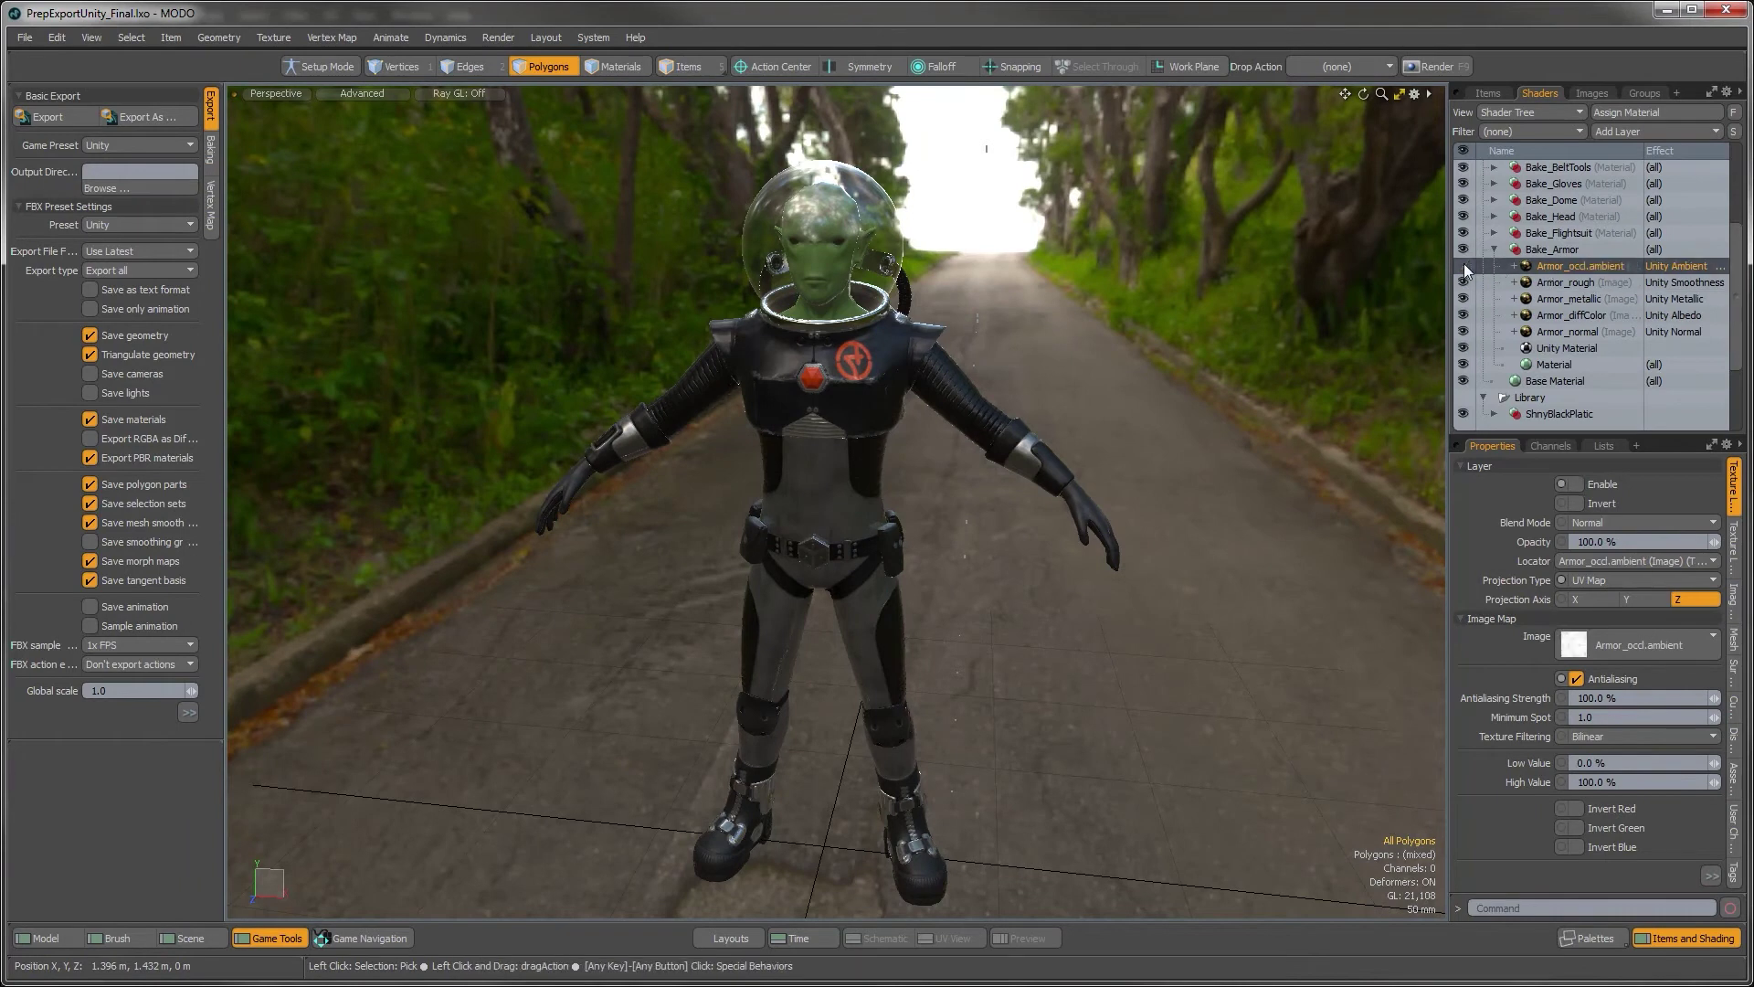
{"action": "left_click", "coordinate": [1463, 281]}
{"action": "left_click", "coordinate": [1463, 297]}
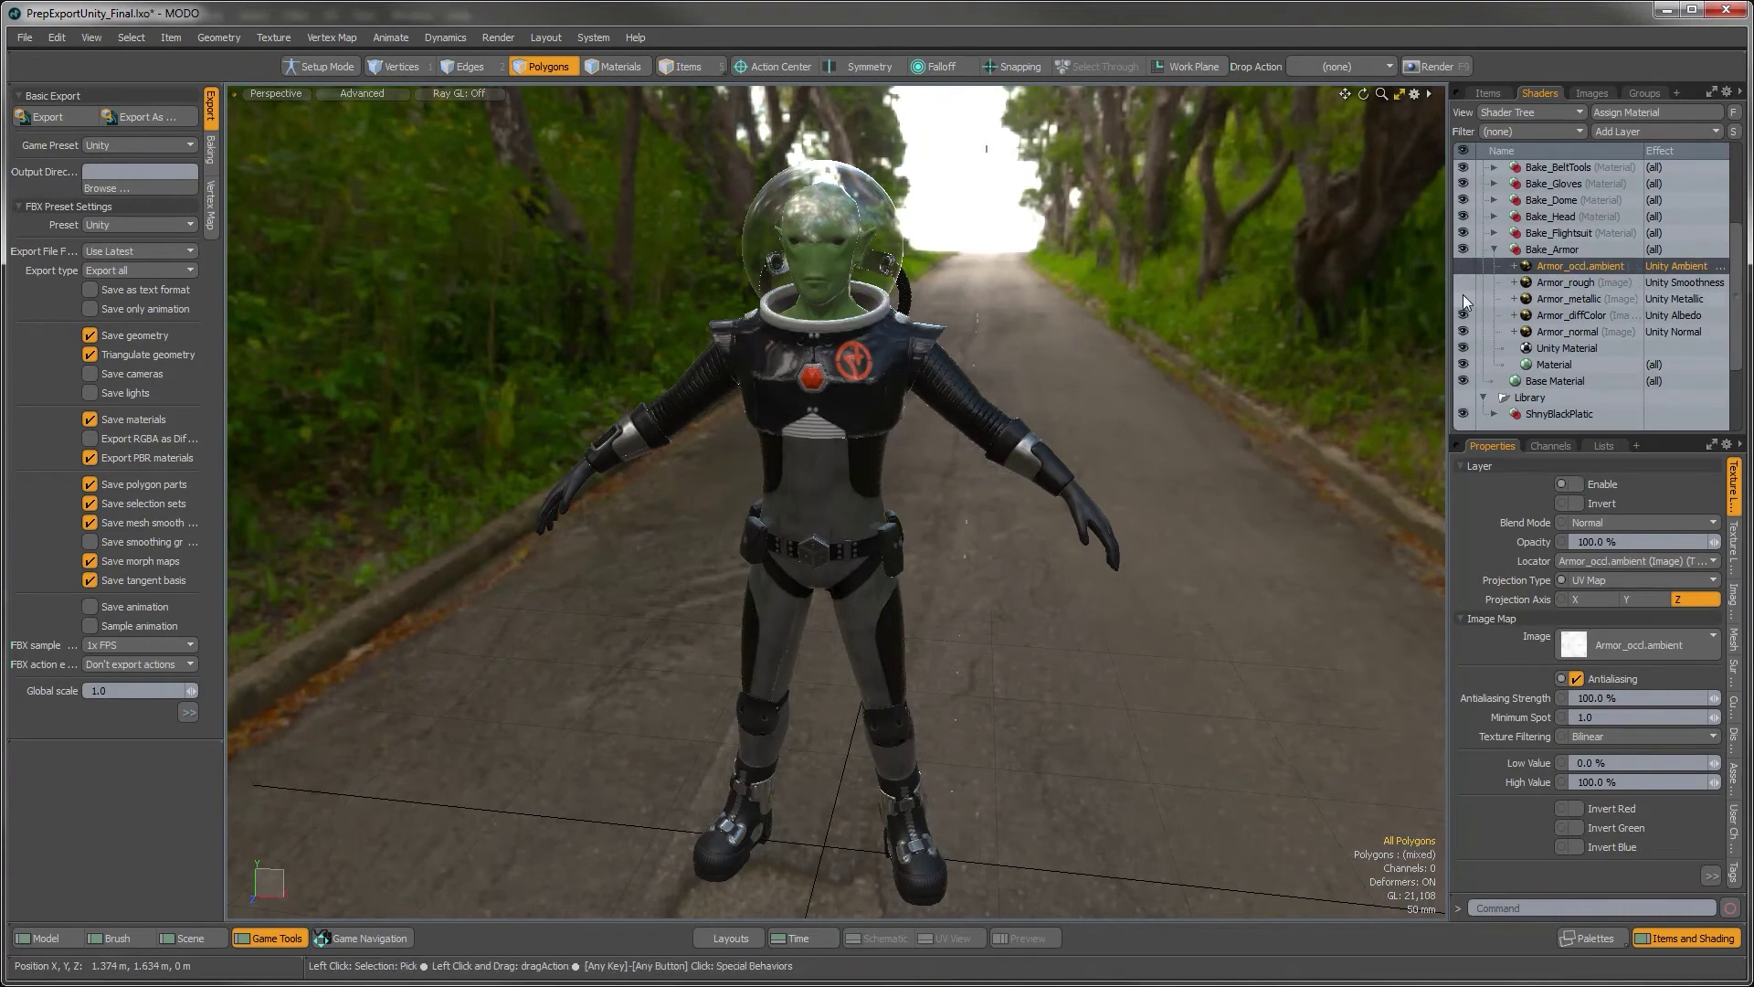
Add Armor_multi.png from the Video_10_Unity ProcessedTextures folder as an image map layer in the Bake_Armor group
{"action": "left_click", "coordinate": [1549, 319]}
{"action": "left_click", "coordinate": [1622, 131]}
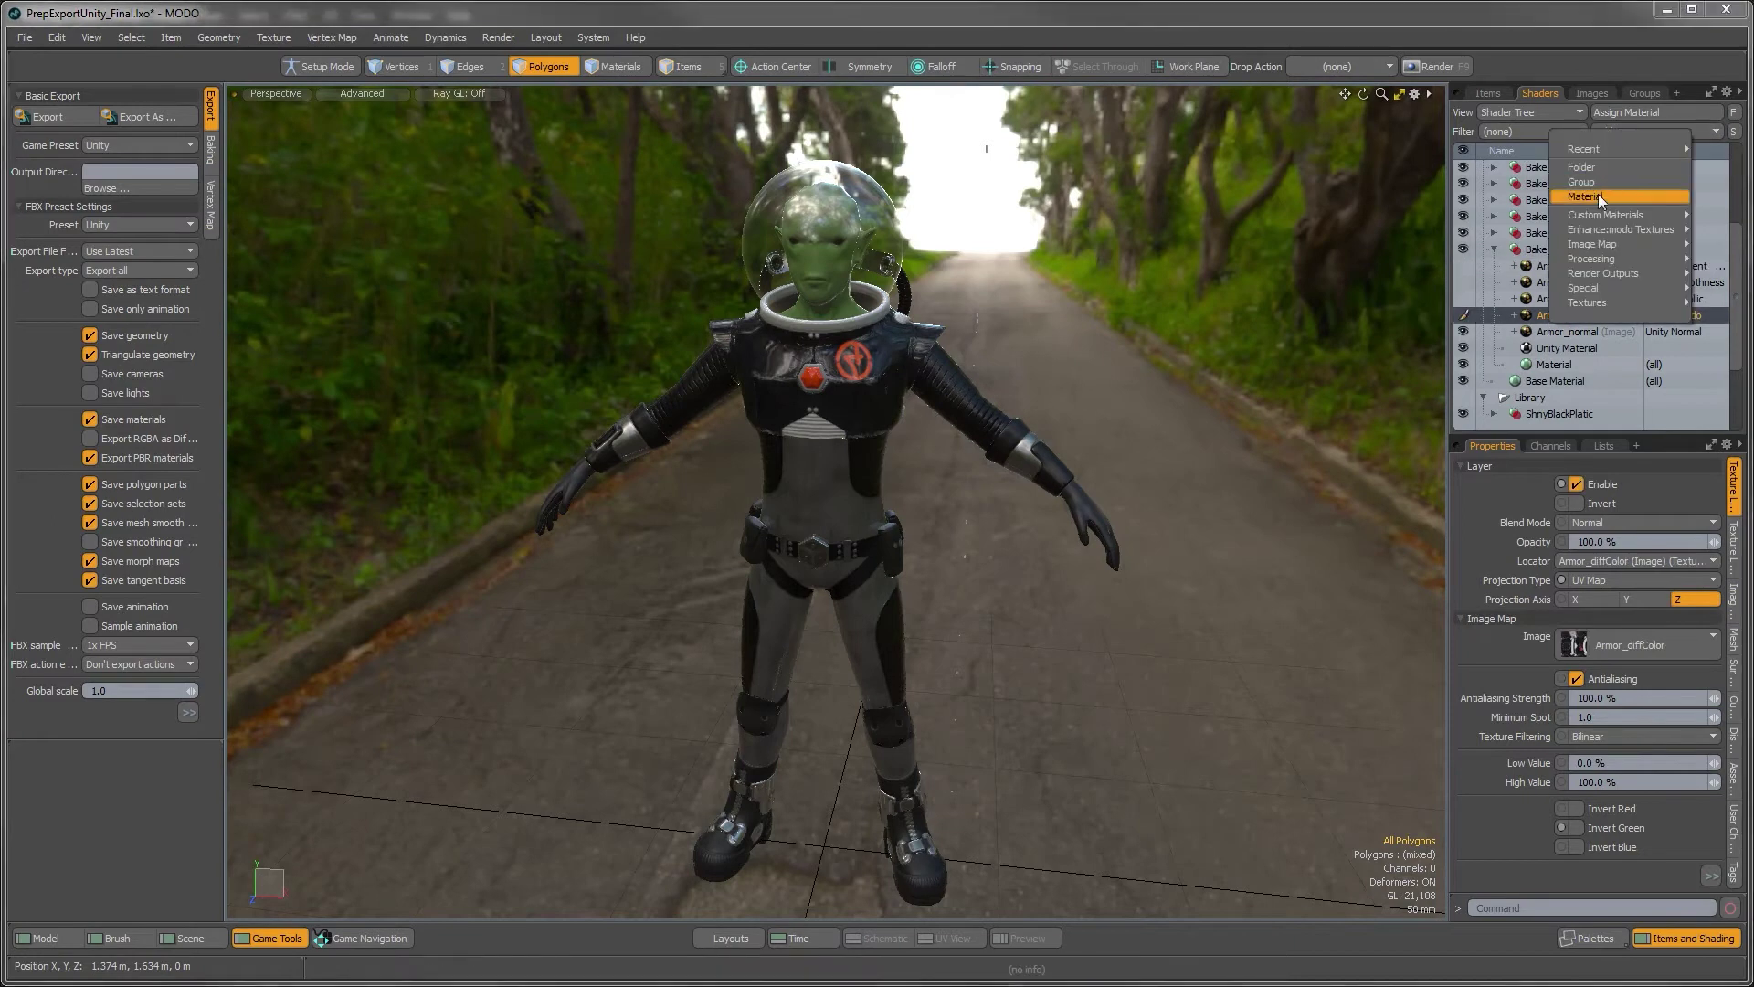
{"action": "mouse_move", "coordinate": [1586, 246]}
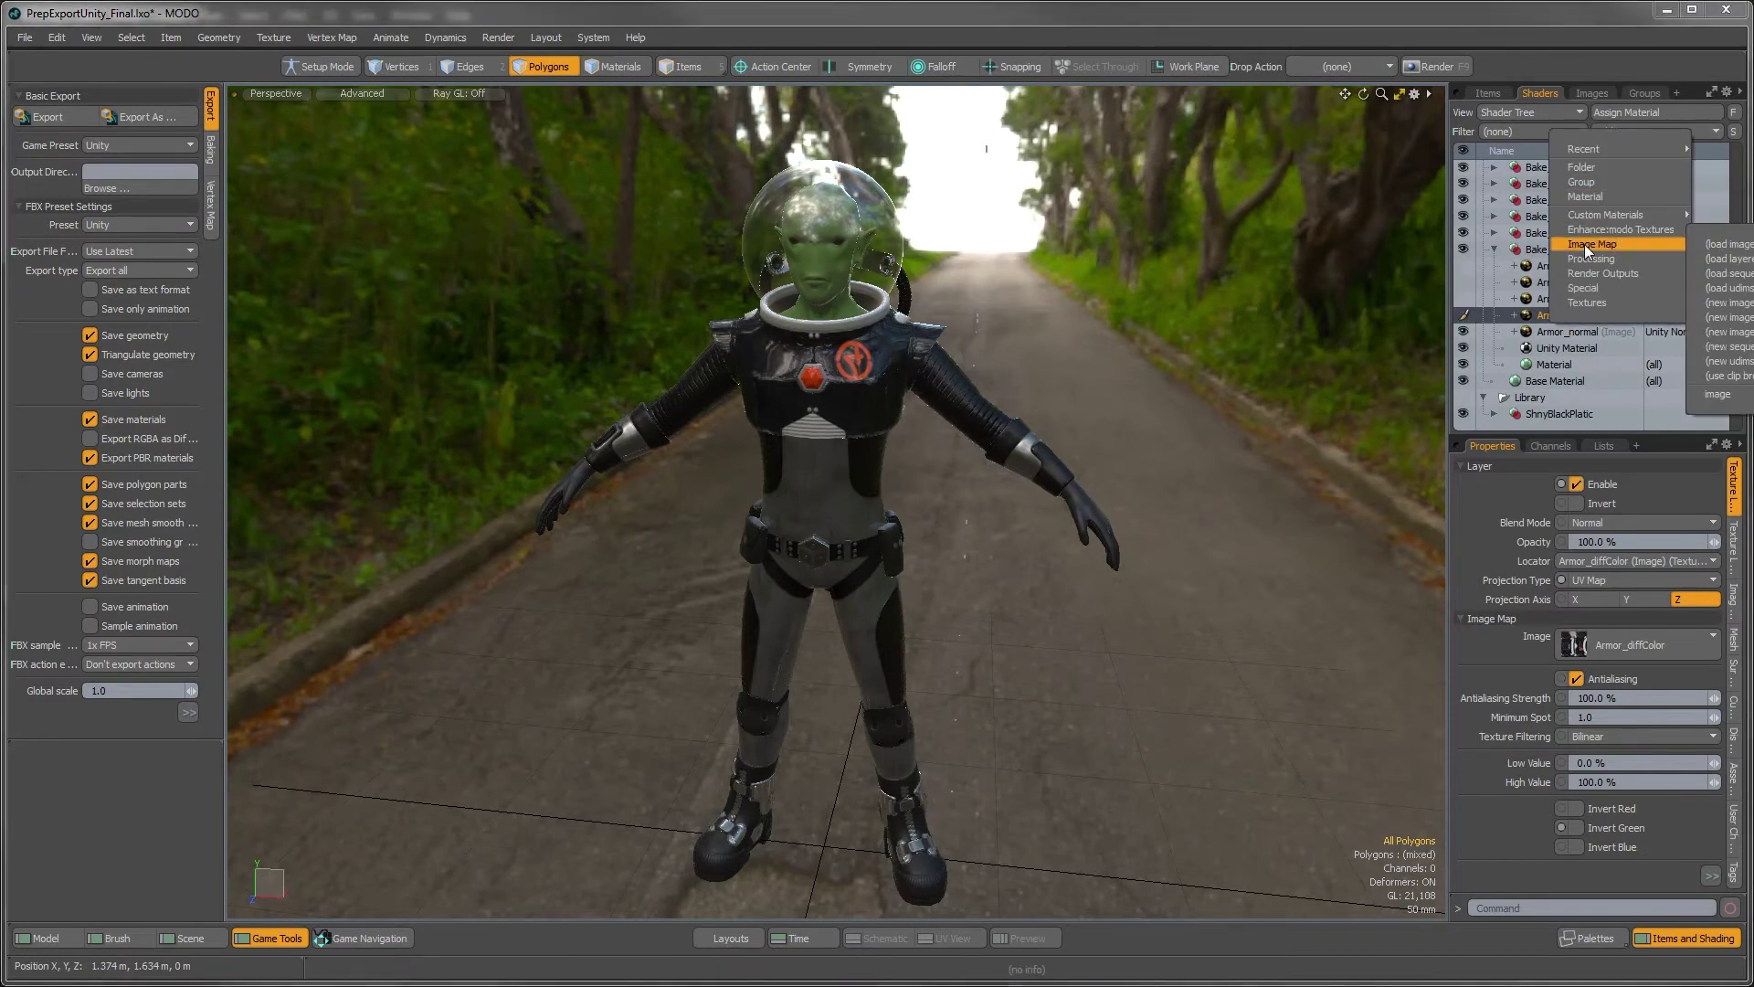
{"action": "left_click", "coordinate": [1703, 247]}
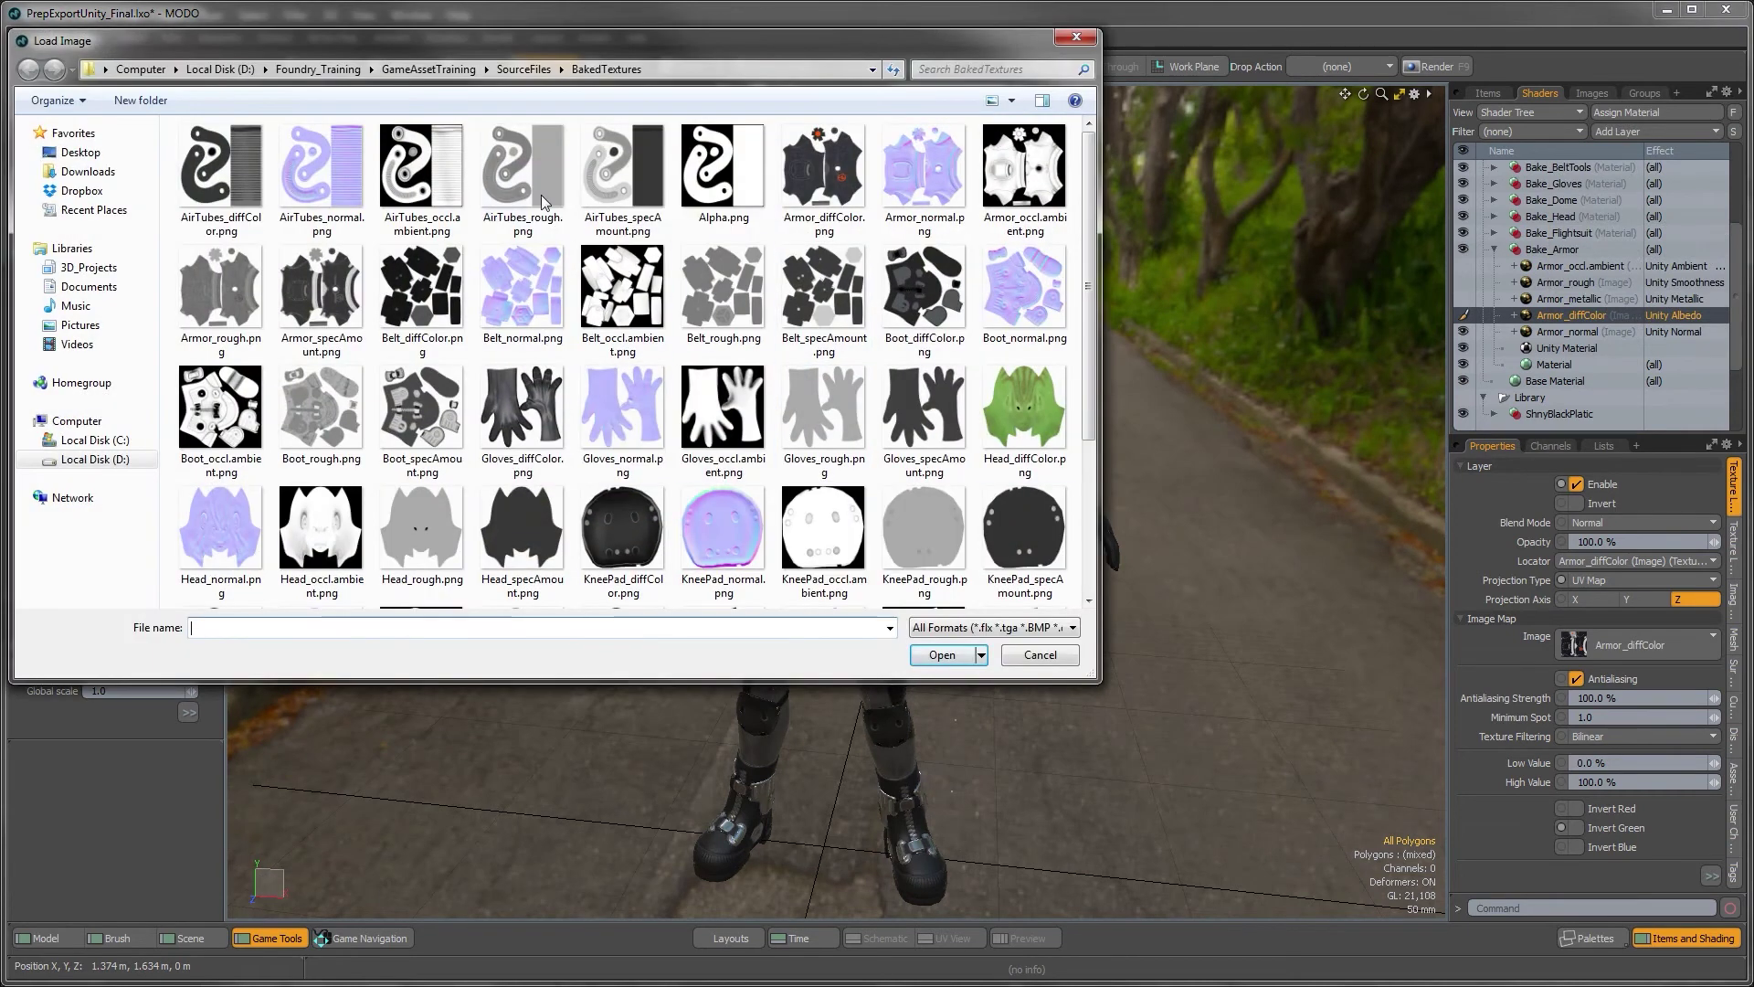
{"action": "left_click", "coordinate": [524, 69]}
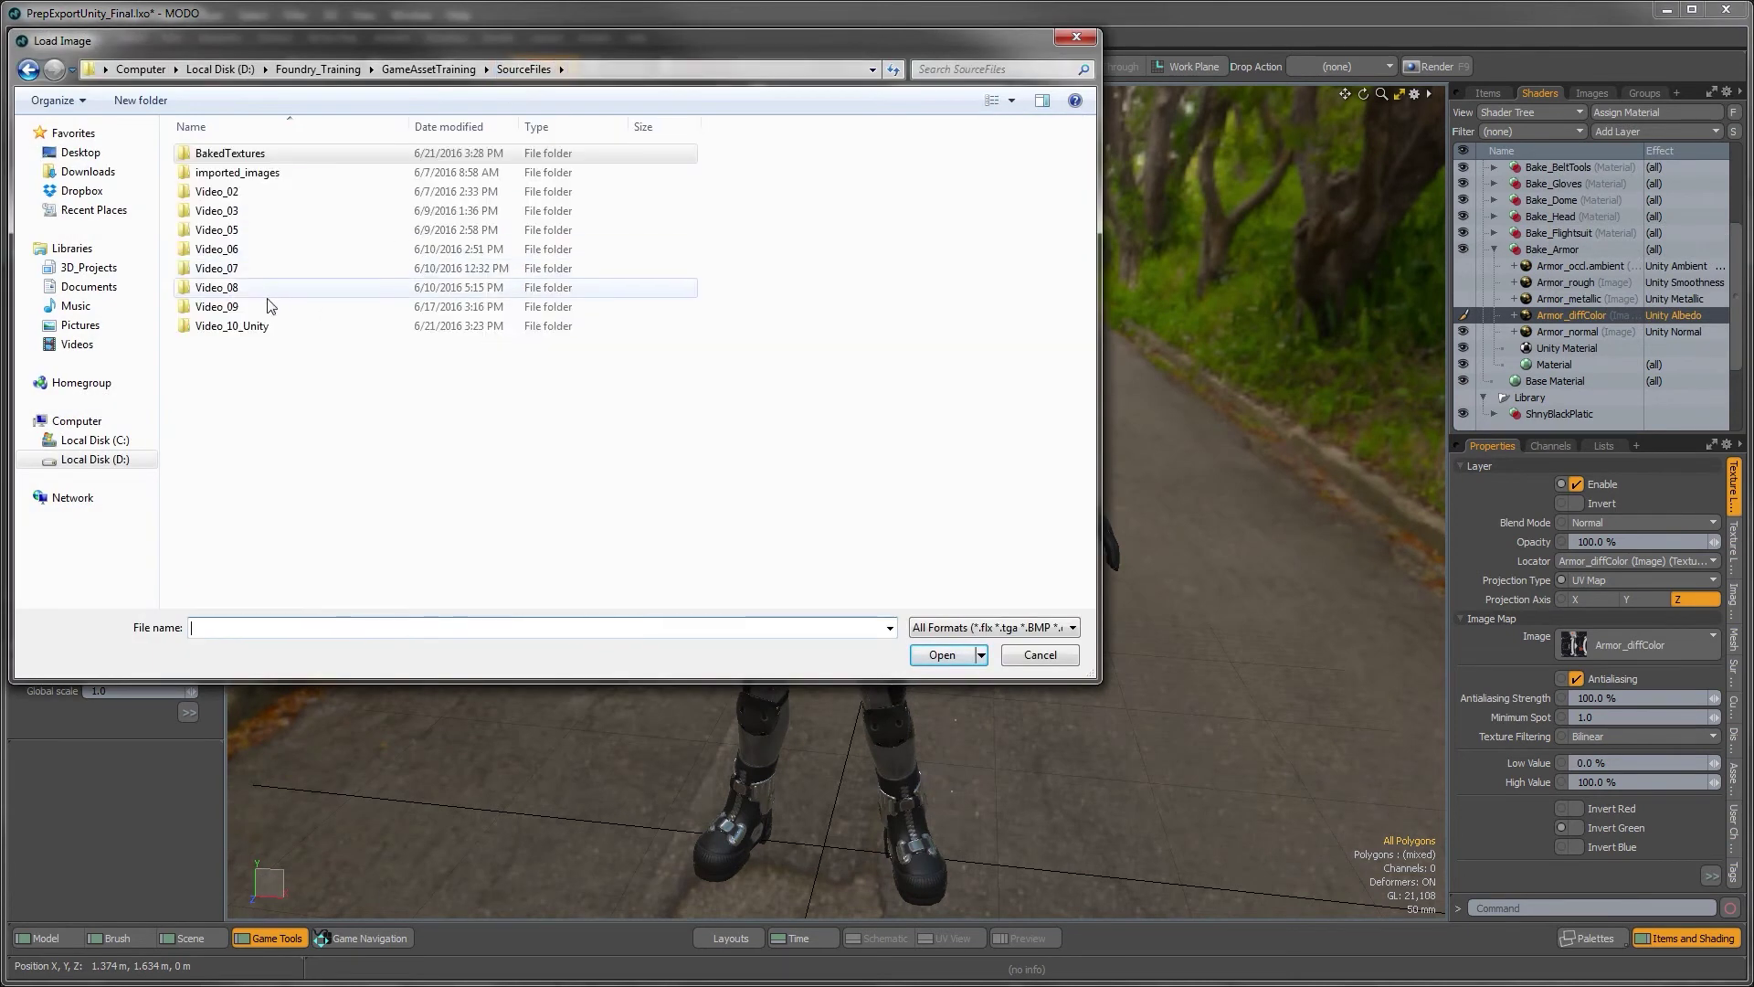
{"action": "double_click", "coordinate": [235, 329]}
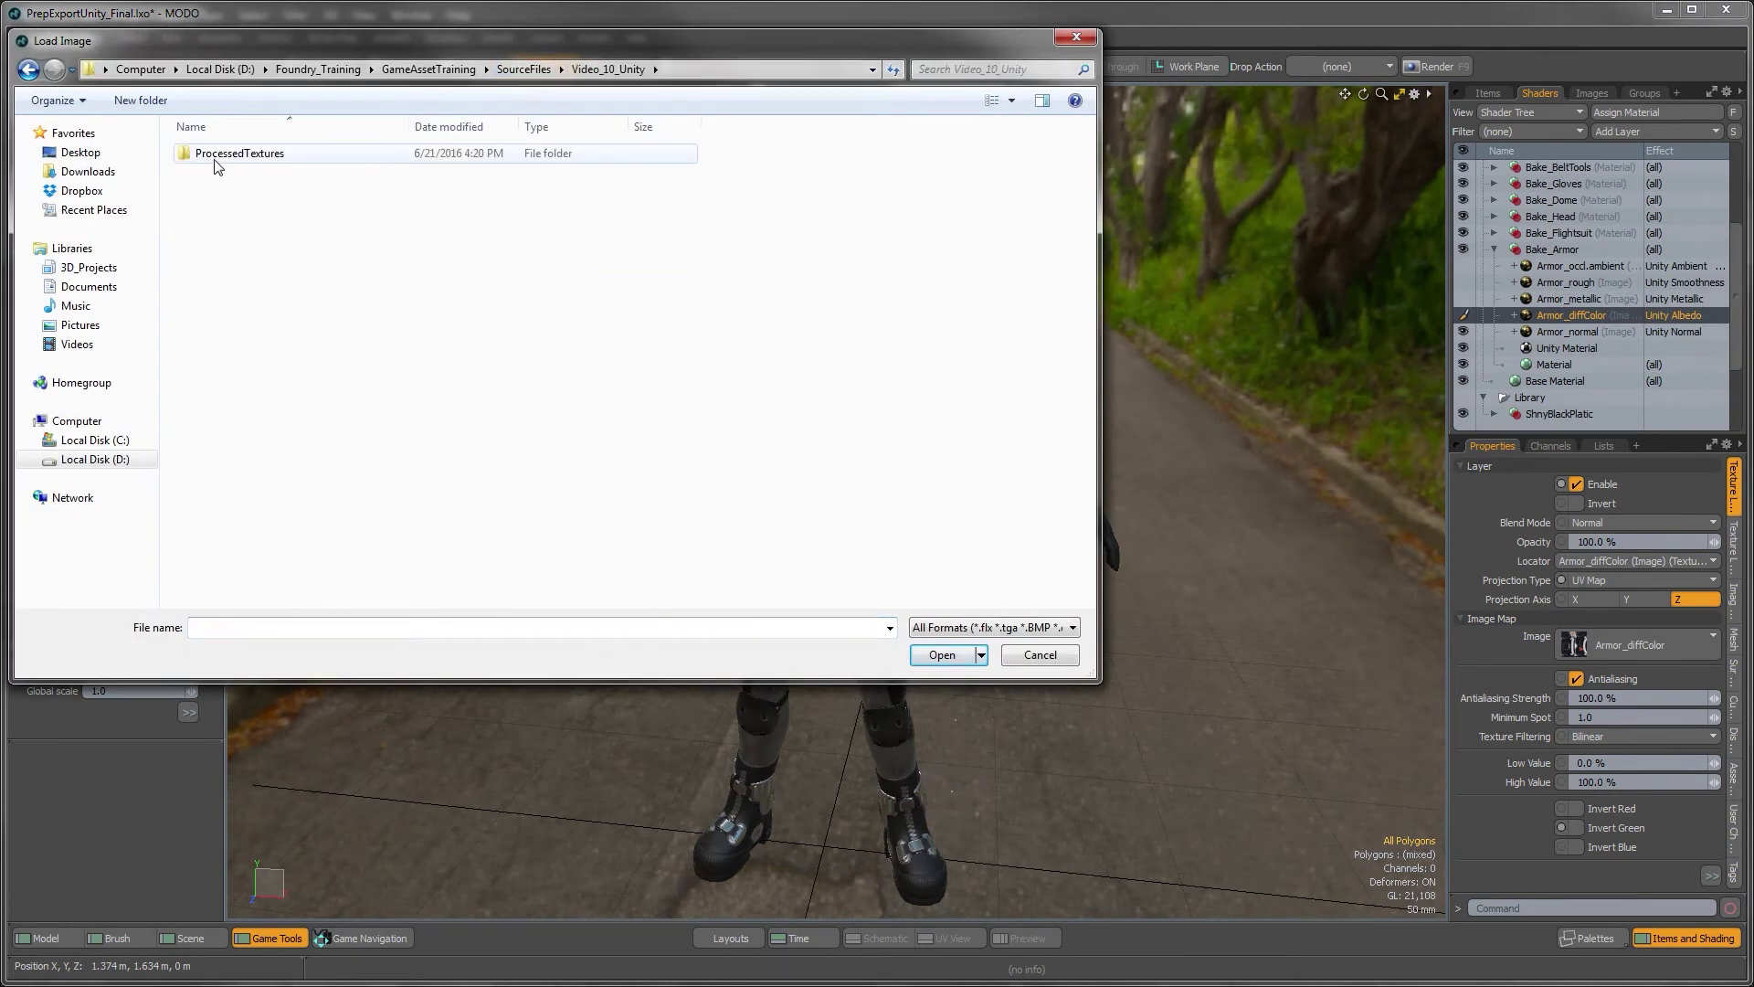
{"action": "double_click", "coordinate": [220, 155]}
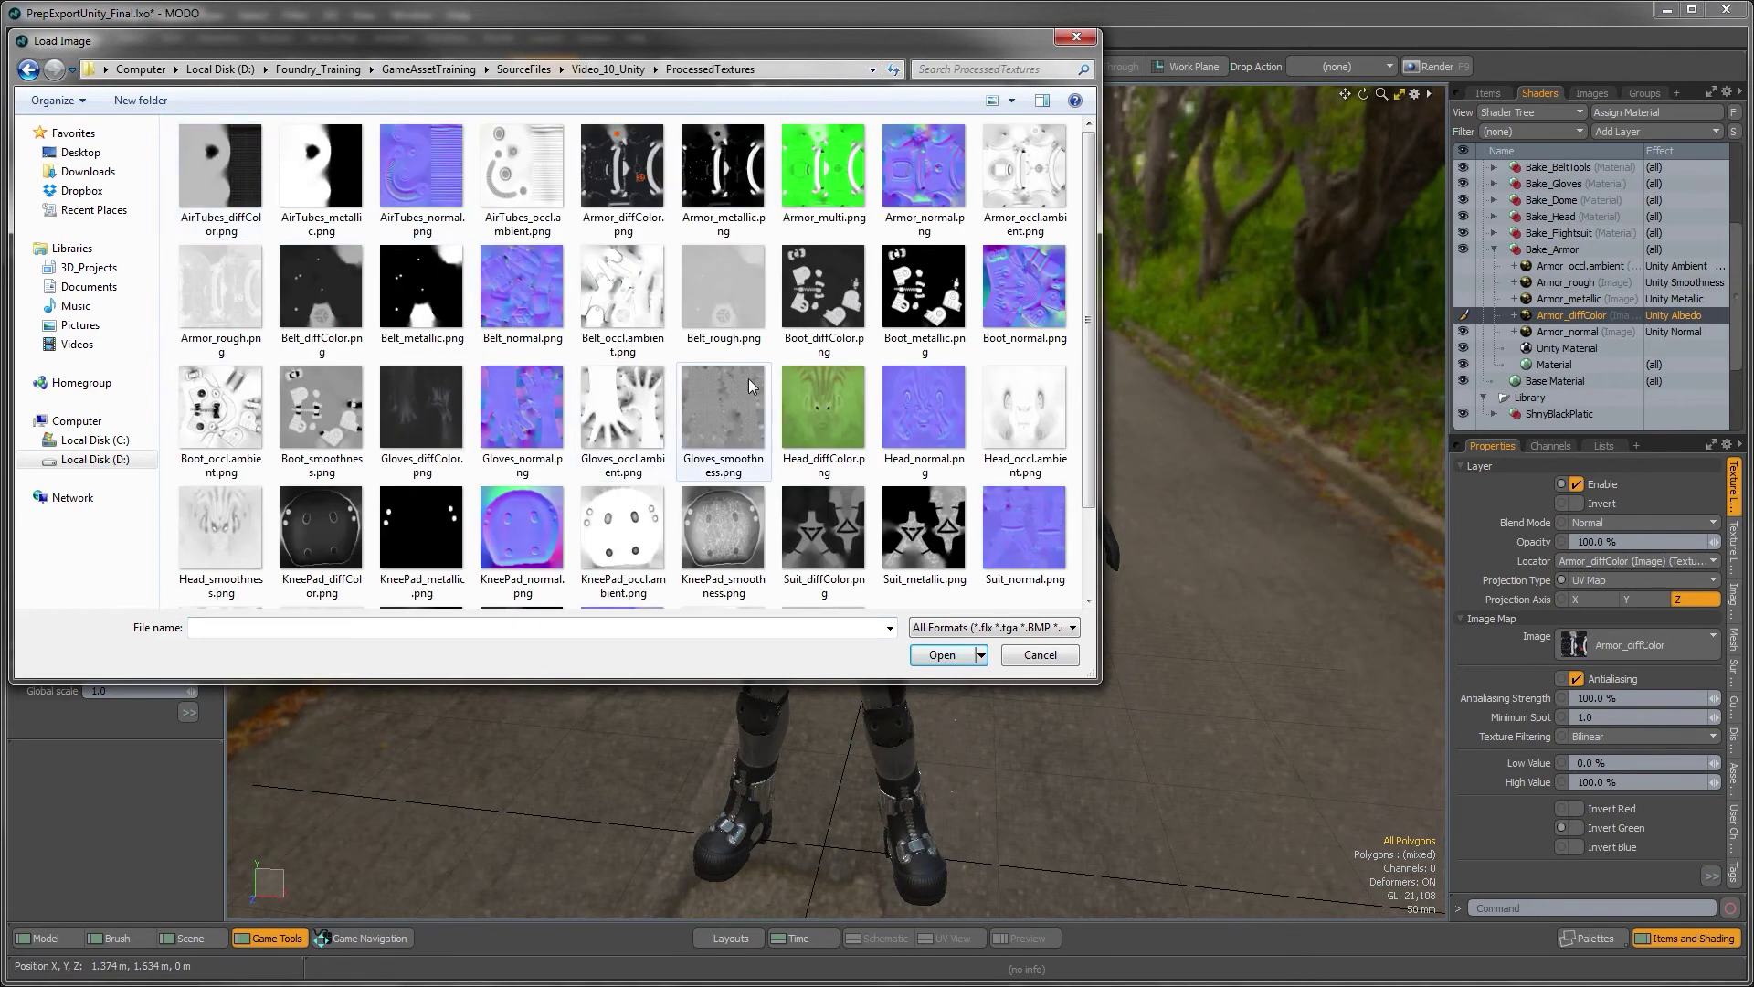
{"action": "left_click", "coordinate": [823, 169]}
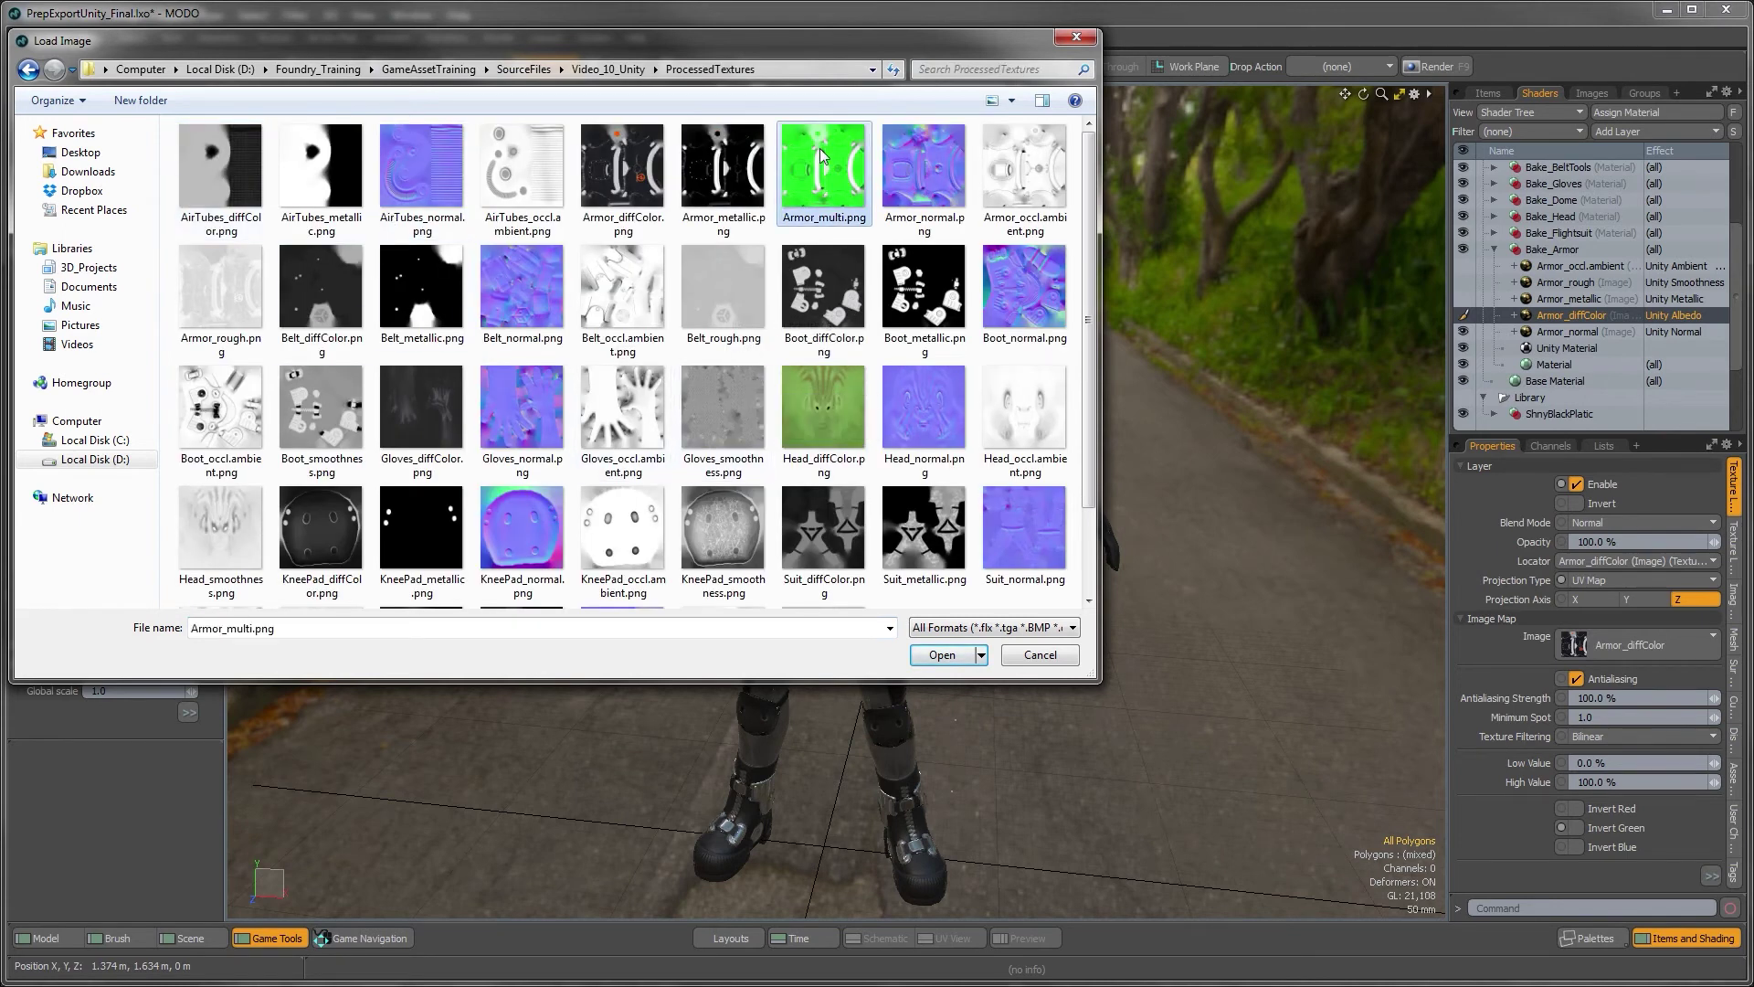
{"action": "left_click", "coordinate": [940, 656]}
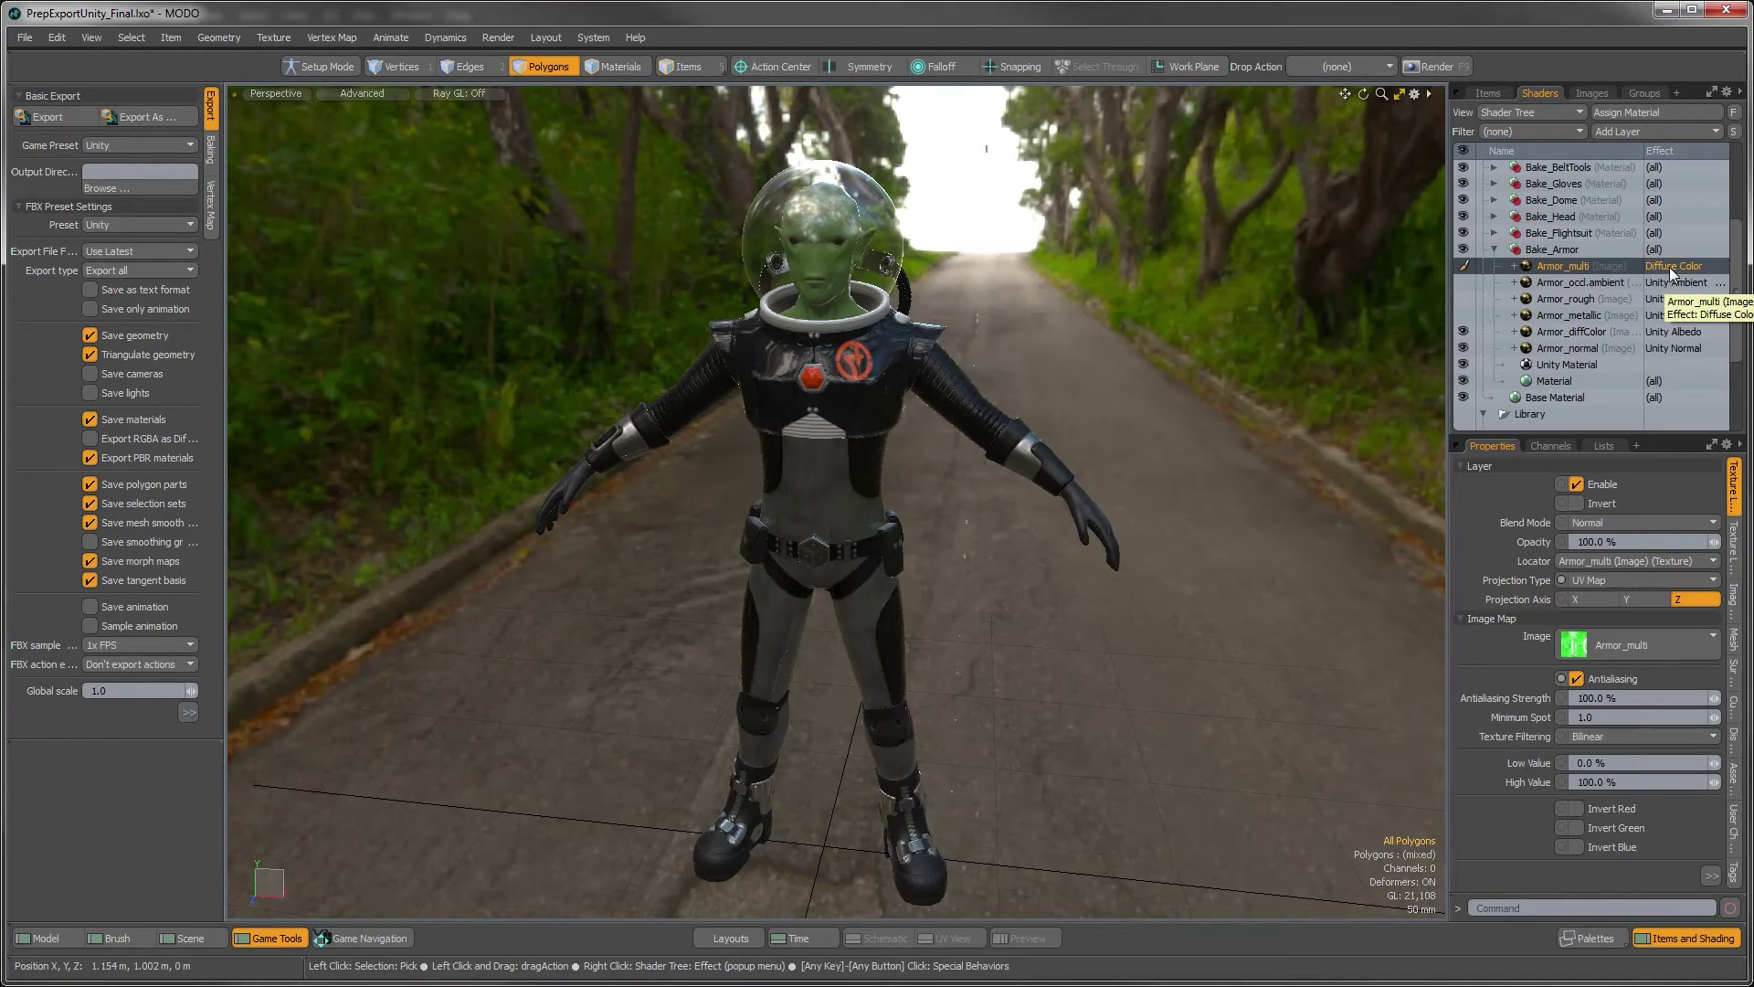
Set the Armor_multi layer's effect to Unity Smoothness and enable swizzling with the Alpha channel
{"action": "right_click", "coordinate": [1669, 267]}
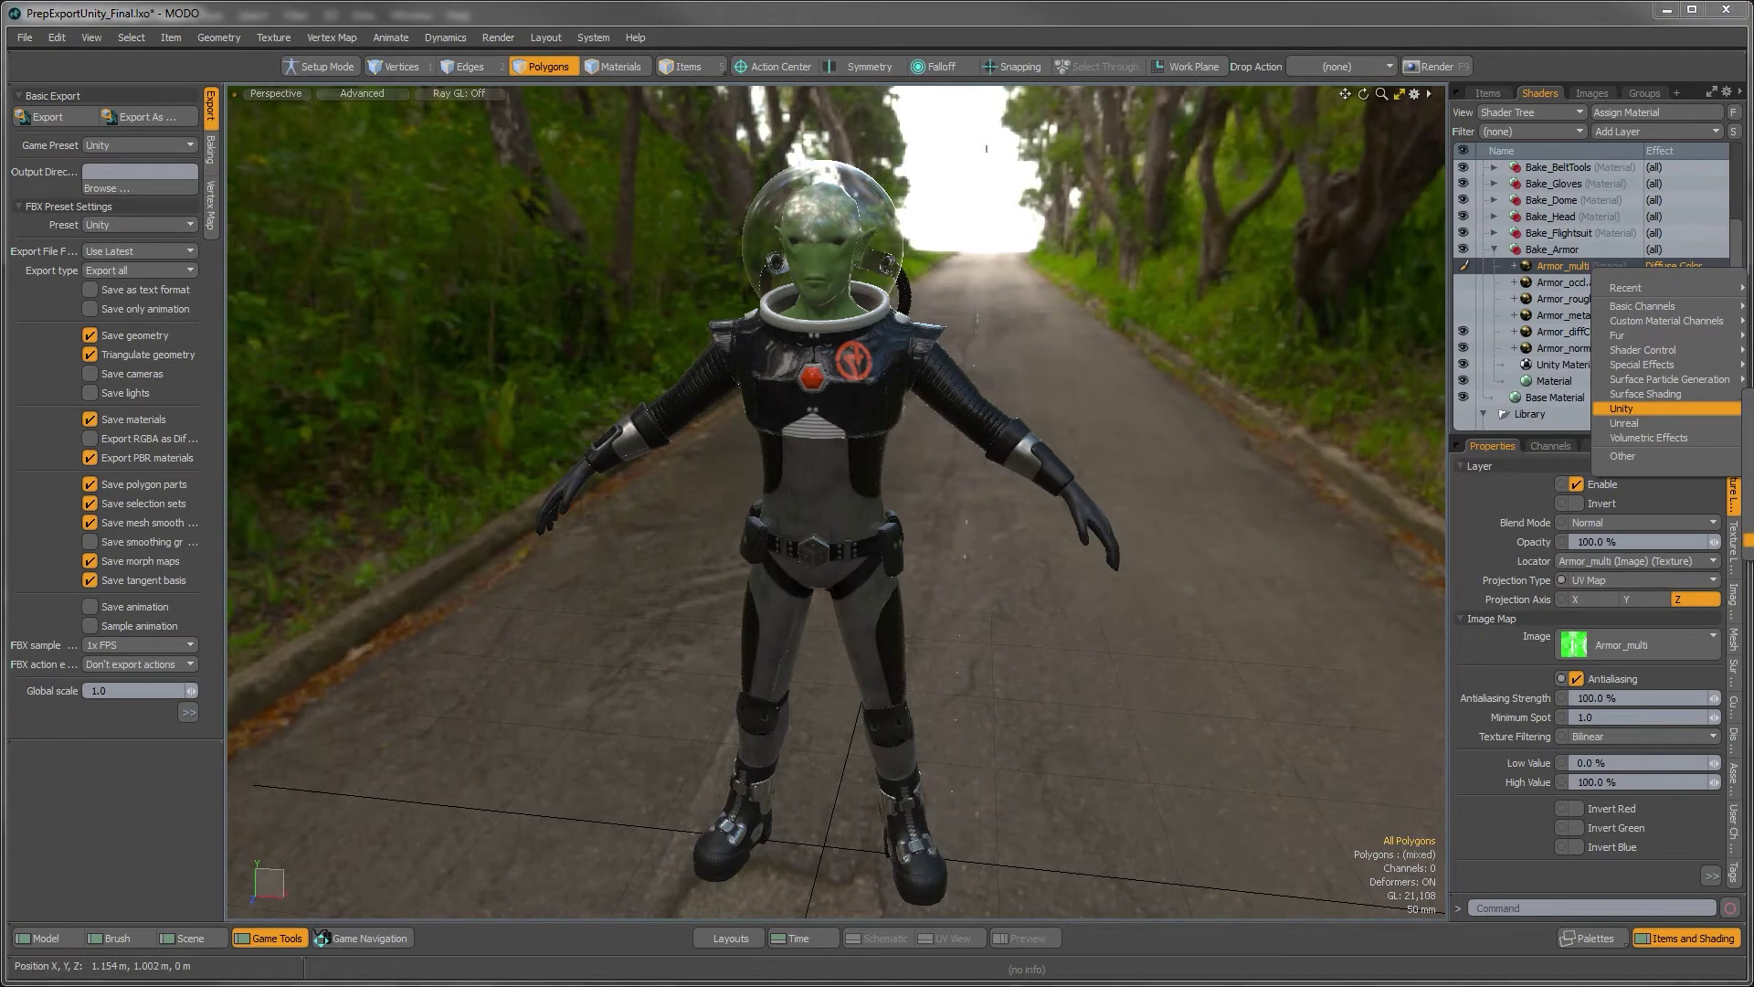
{"action": "left_click", "coordinate": [1752, 540]}
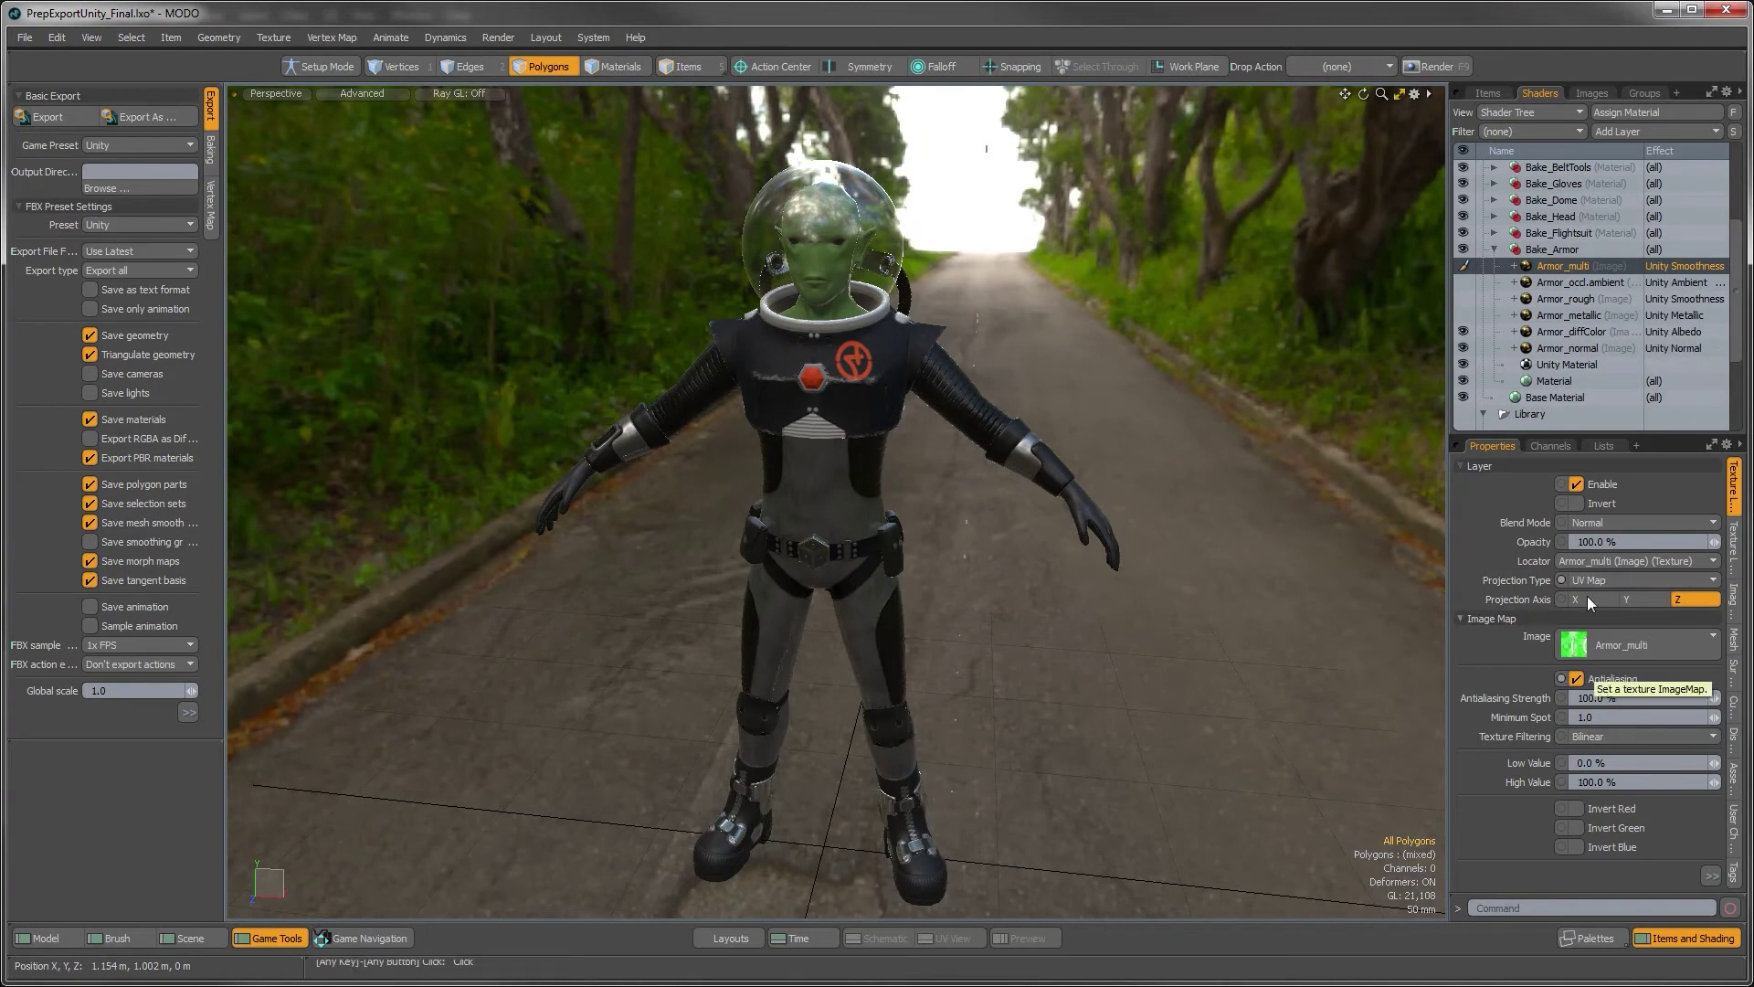
{"action": "left_click_drag", "start_coordinate": [1586, 430], "coordinate": [1588, 358]}
{"action": "left_click", "coordinate": [1576, 821]}
{"action": "left_click", "coordinate": [1598, 837]}
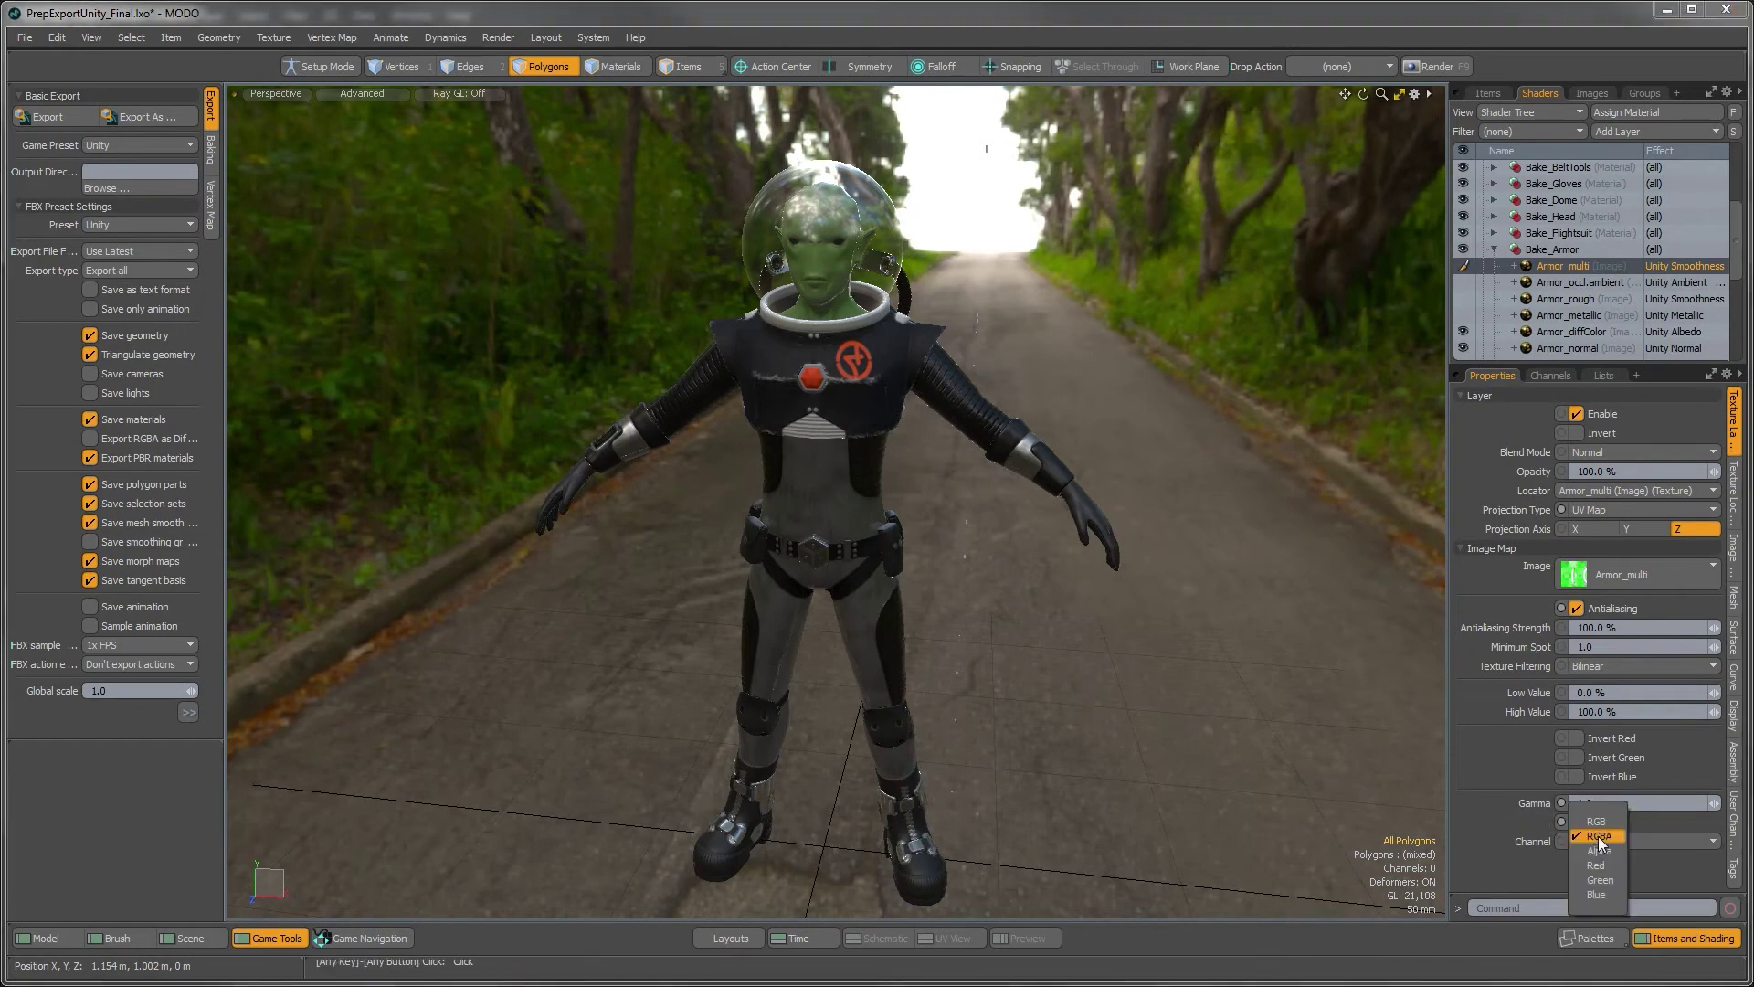
{"action": "left_click", "coordinate": [1601, 851]}
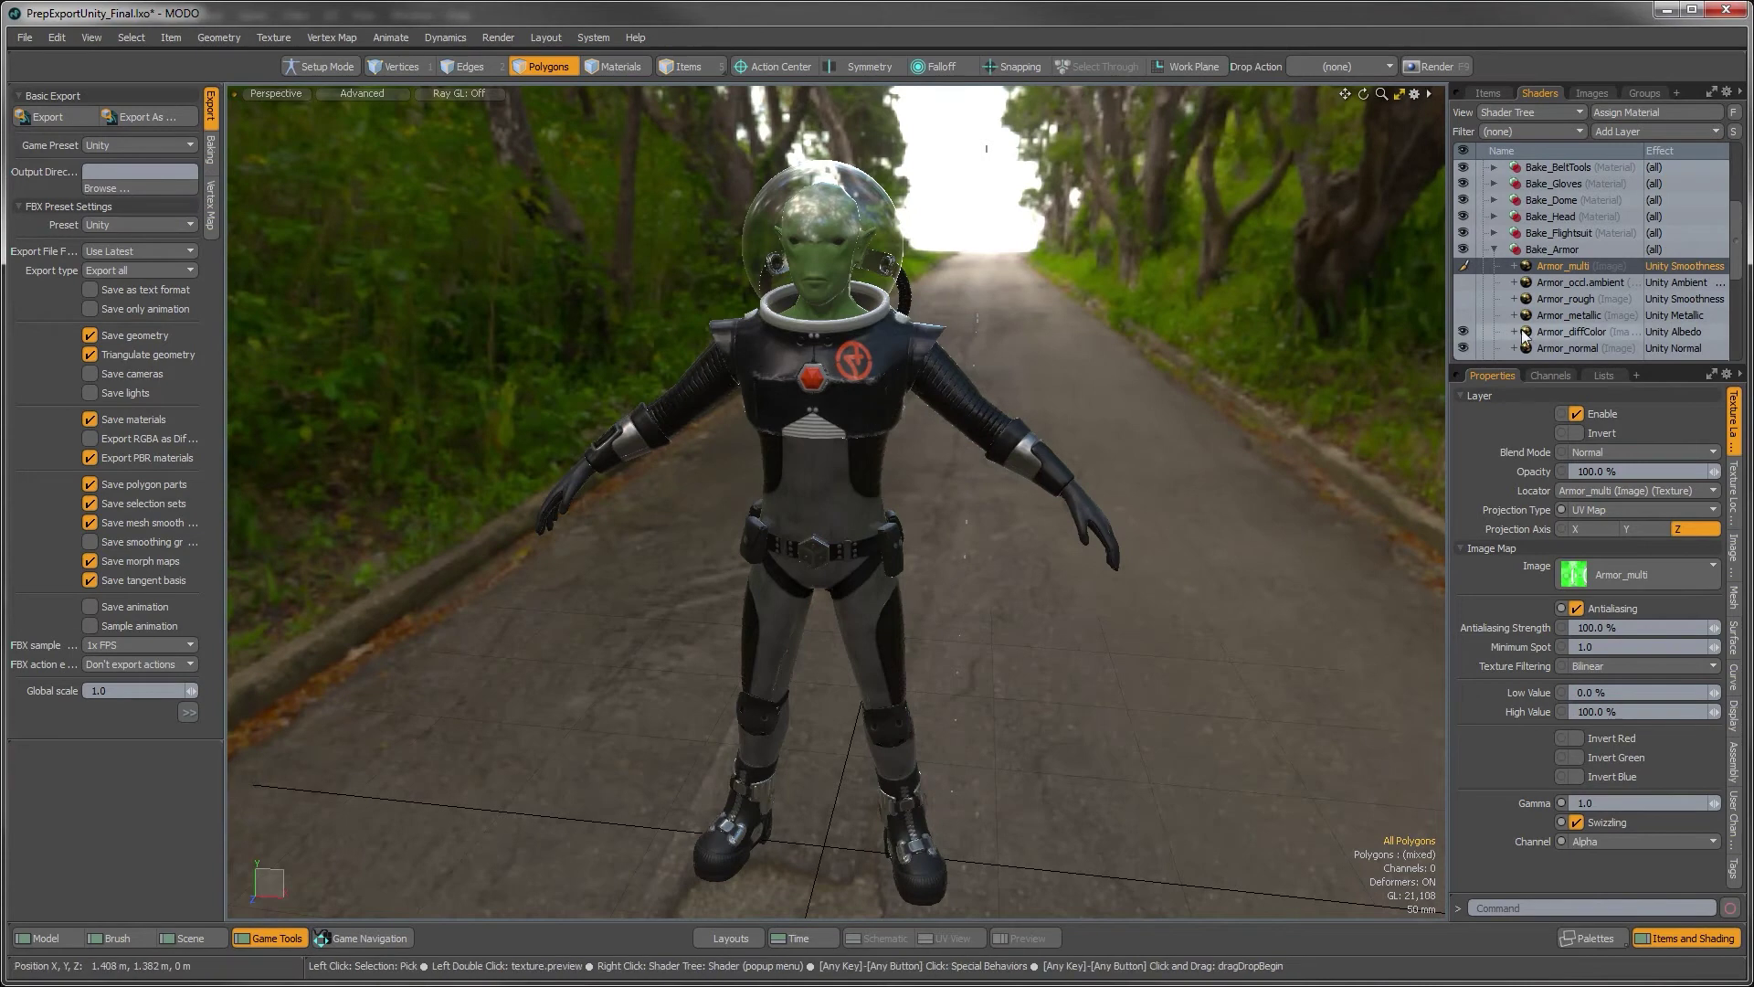
Duplicate the Armor_multi layer and set the copy's effect to Unity Metallic with the Red swizzling channel
{"action": "right_click", "coordinate": [1559, 267]}
{"action": "mouse_move", "coordinate": [1535, 388]}
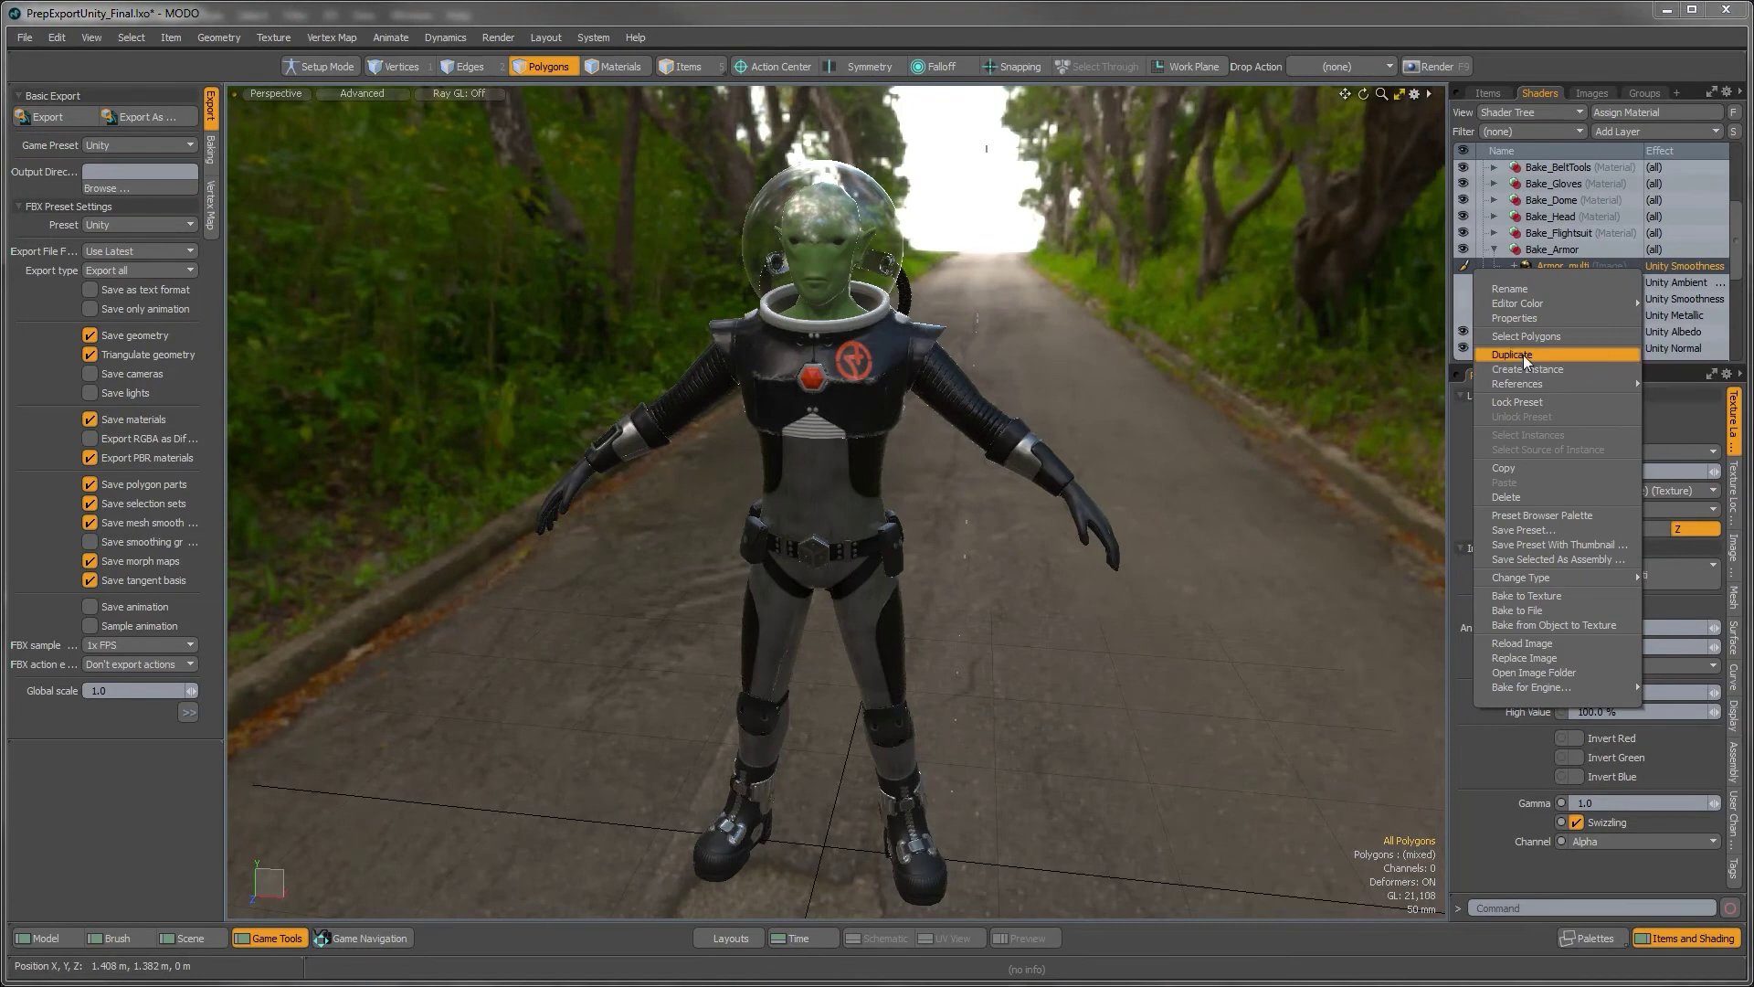
{"action": "key", "text": "Escape"}
{"action": "key", "text": "ctrl+d"}
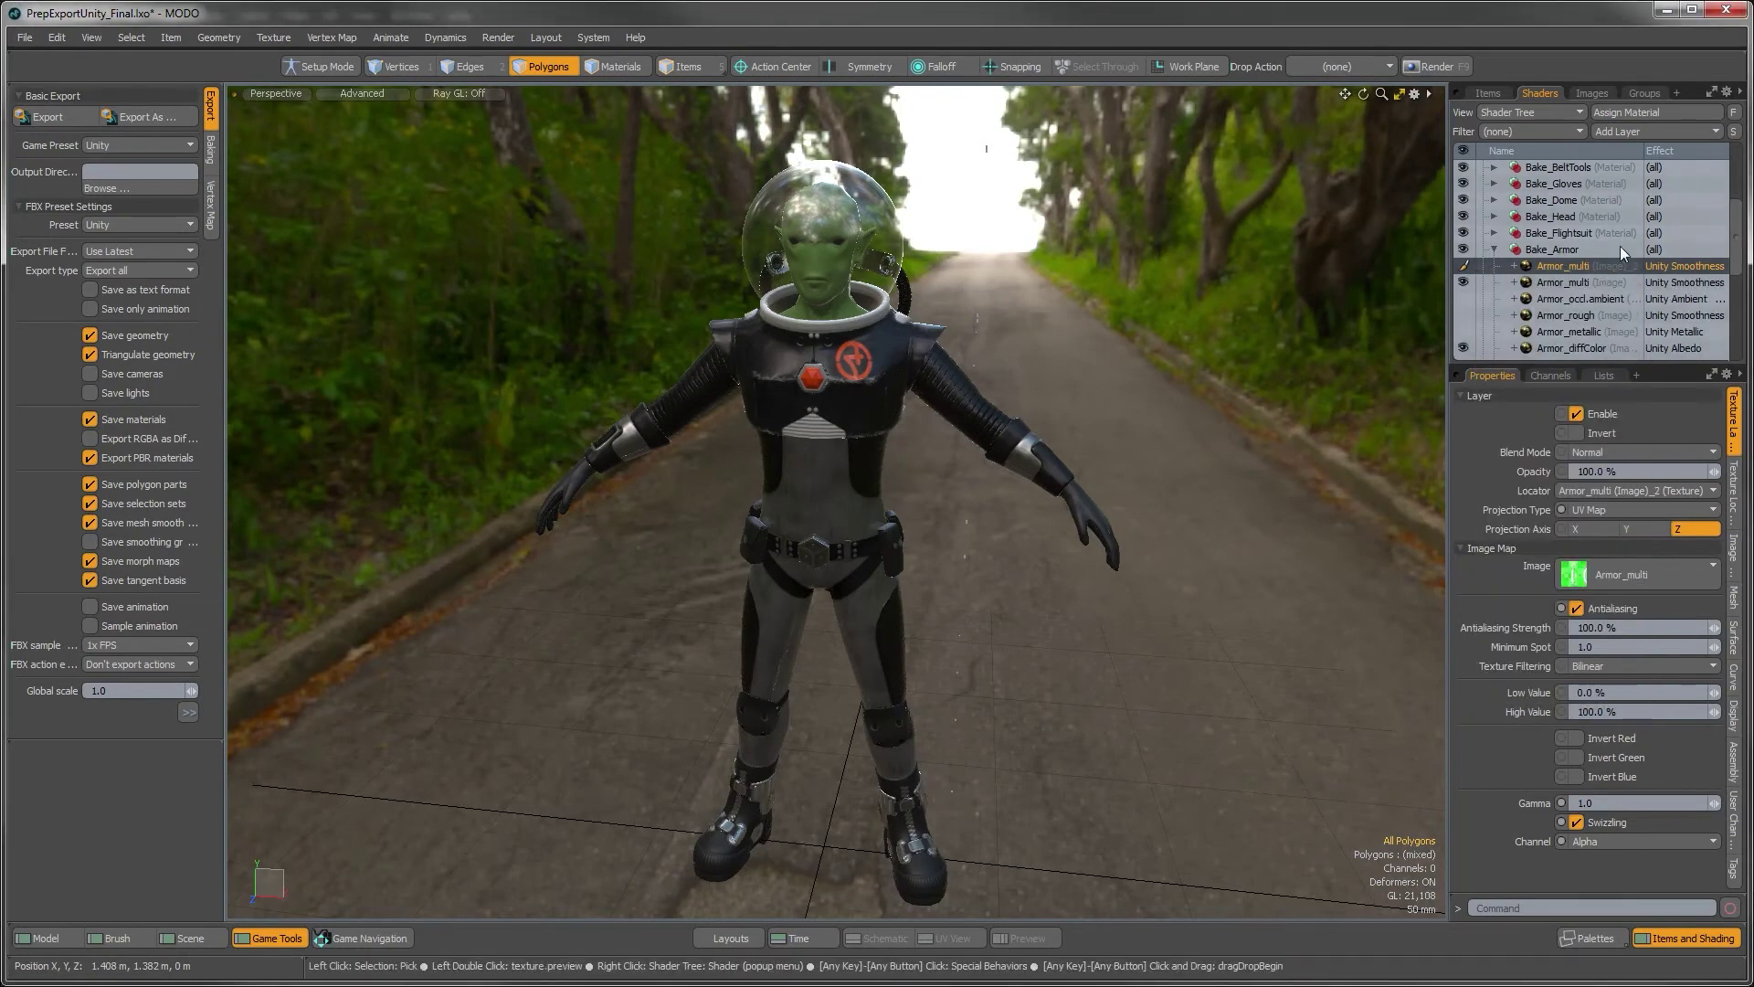
{"action": "right_click", "coordinate": [1697, 270]}
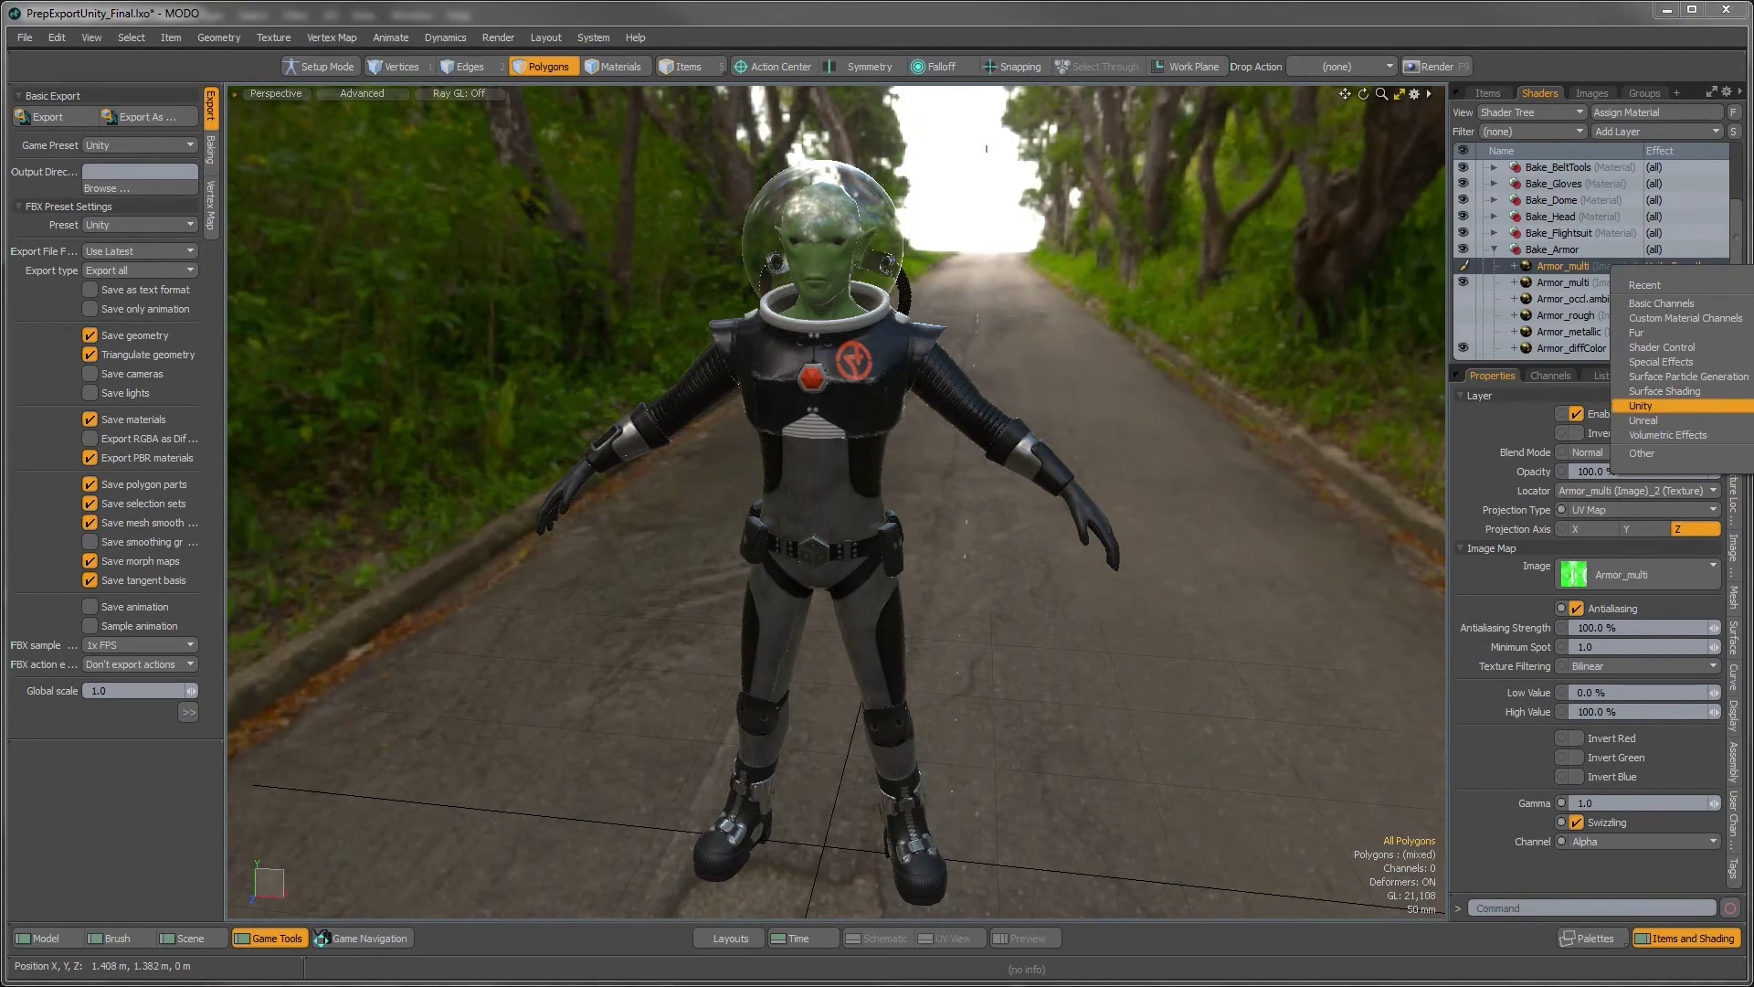
{"action": "left_click", "coordinate": [1640, 406]}
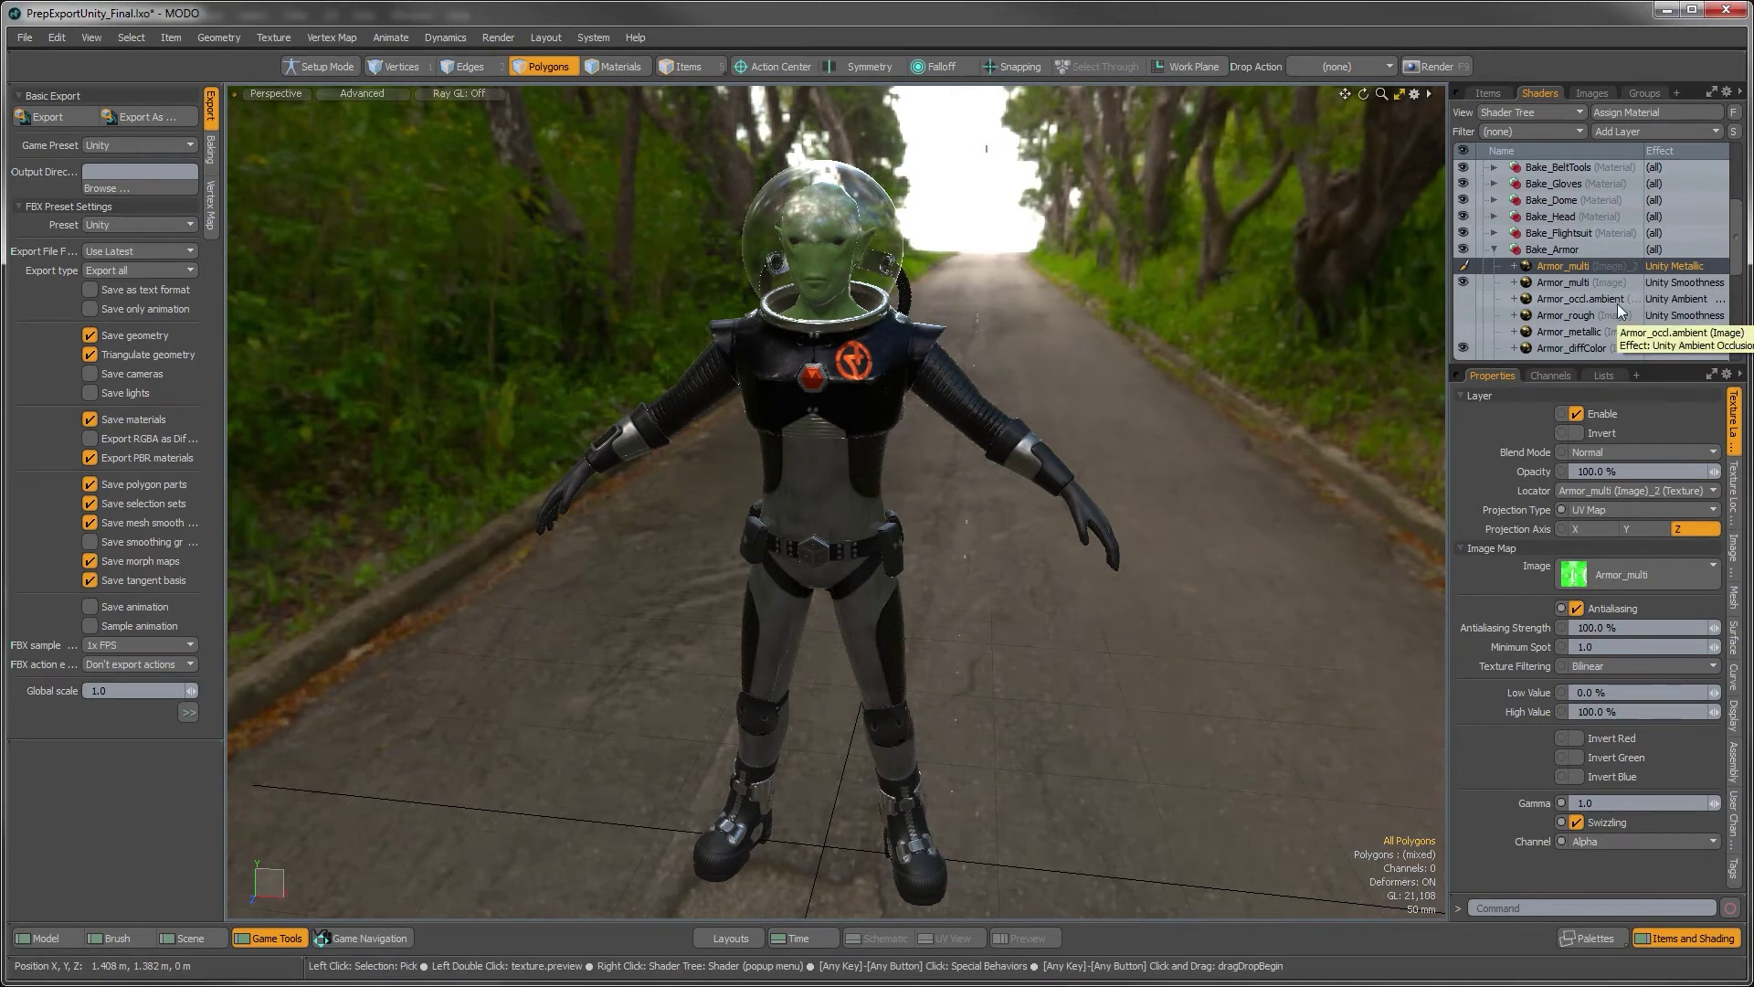
{"action": "left_click", "coordinate": [1604, 842]}
{"action": "left_click", "coordinate": [1618, 862]}
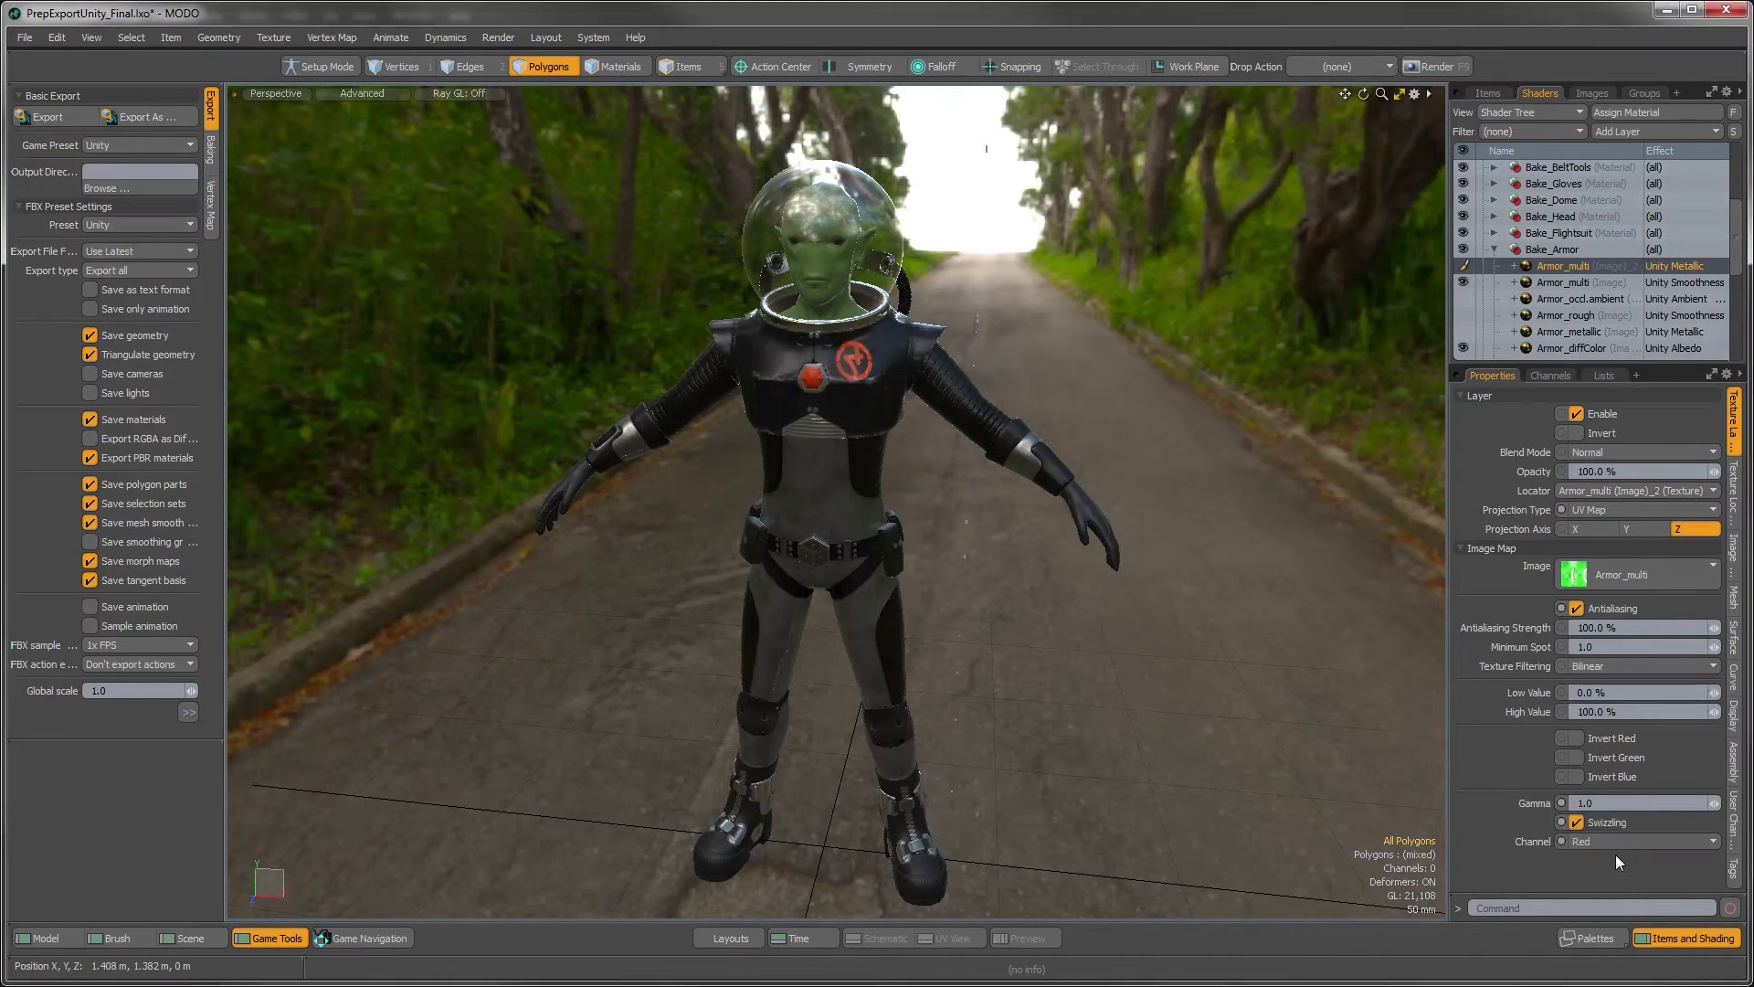
Duplicate the Unity Metallic Armor_multi layer and set the copy to Unity Ambient Occlusion with the Green channel
{"action": "right_click", "coordinate": [1554, 265]}
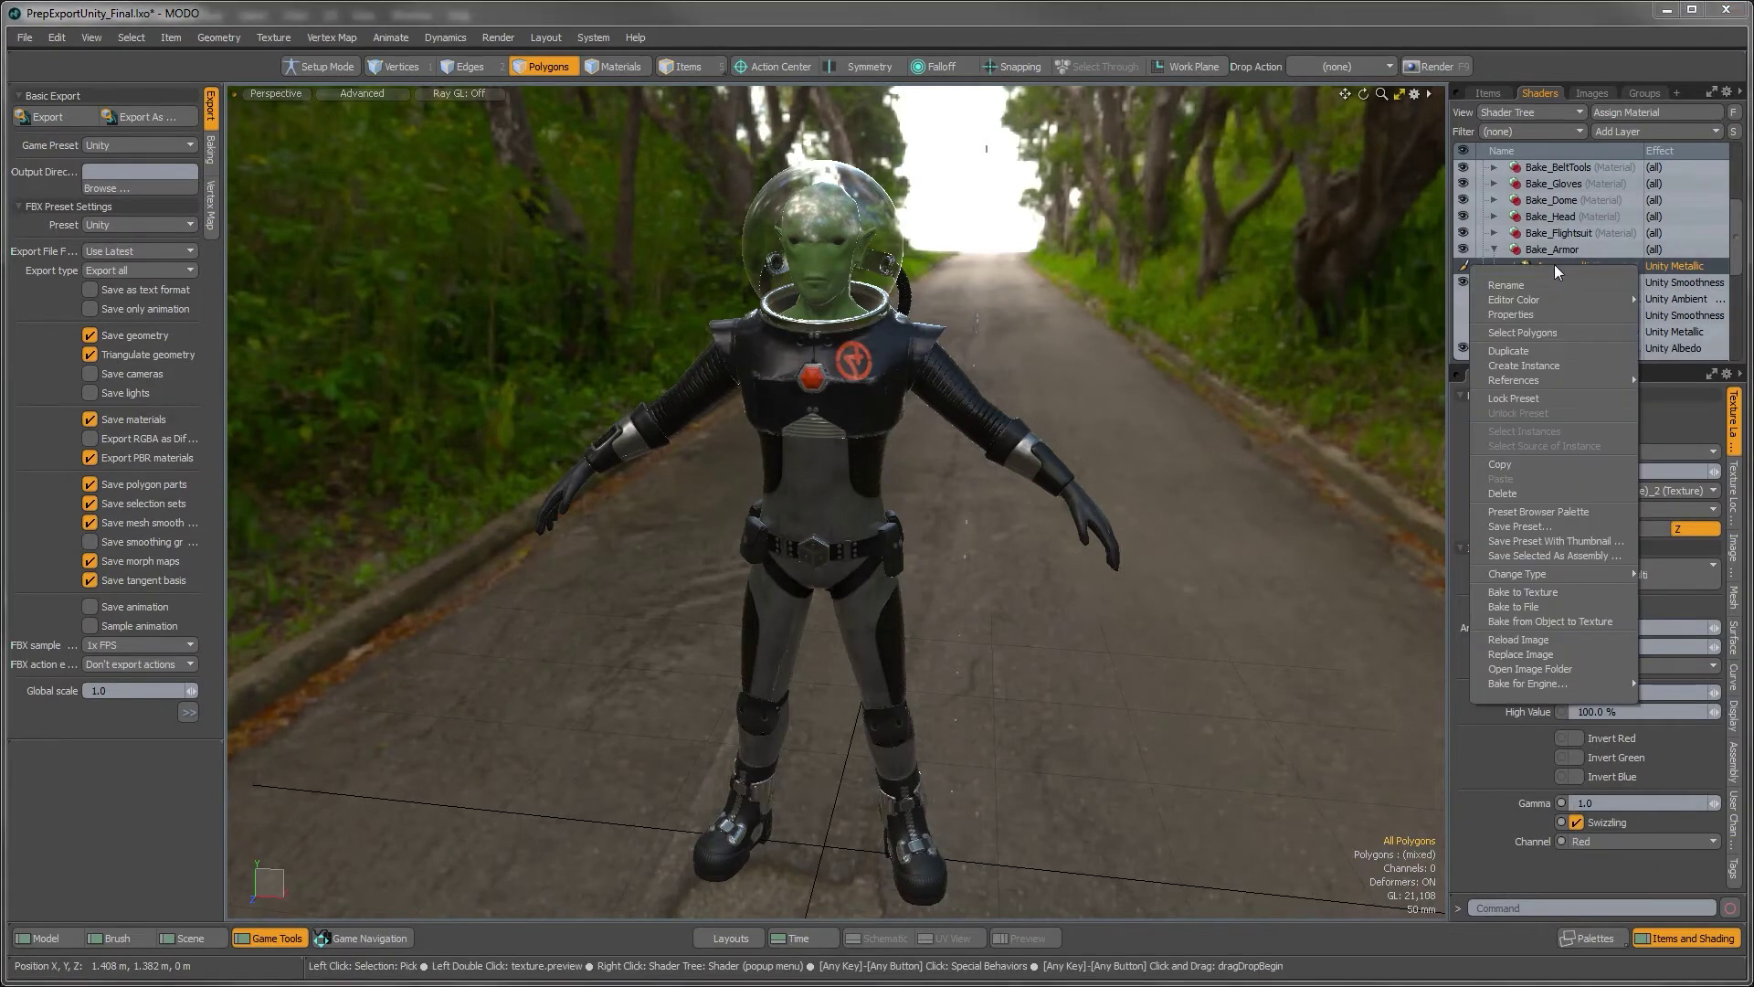
{"action": "key", "text": "Escape"}
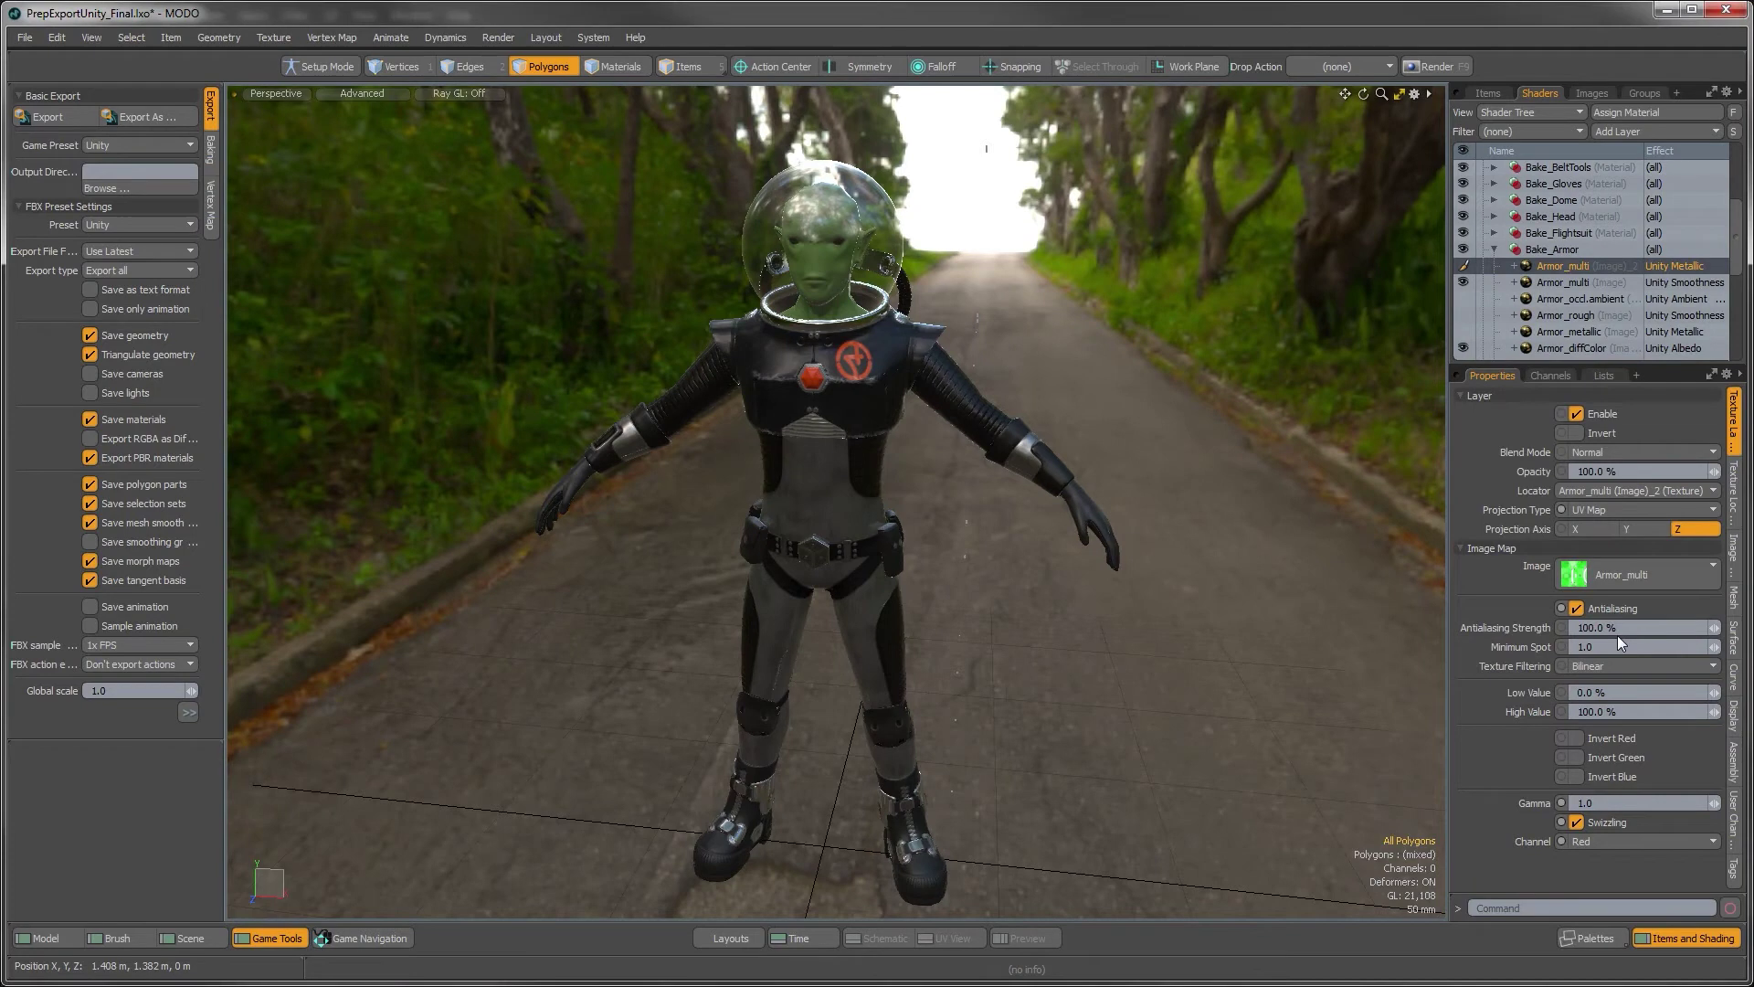
{"action": "key", "text": "ctrl+d"}
{"action": "left_click", "coordinate": [1674, 267]}
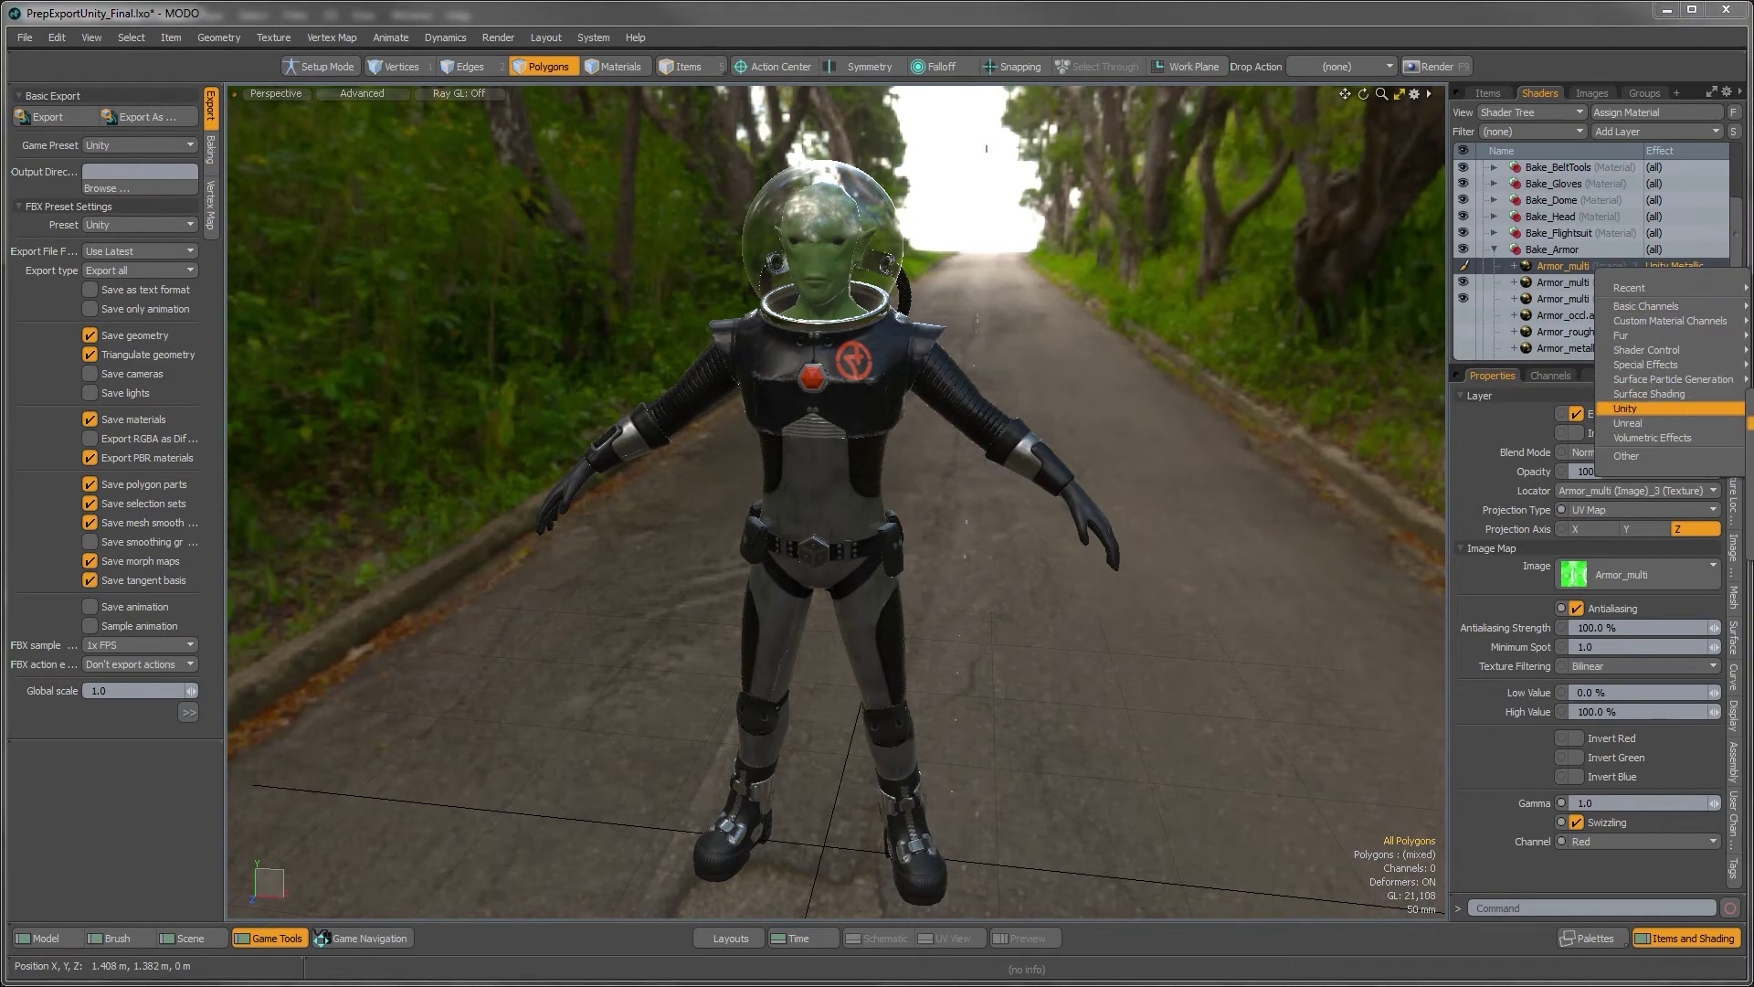
{"action": "left_click", "coordinate": [1749, 423]}
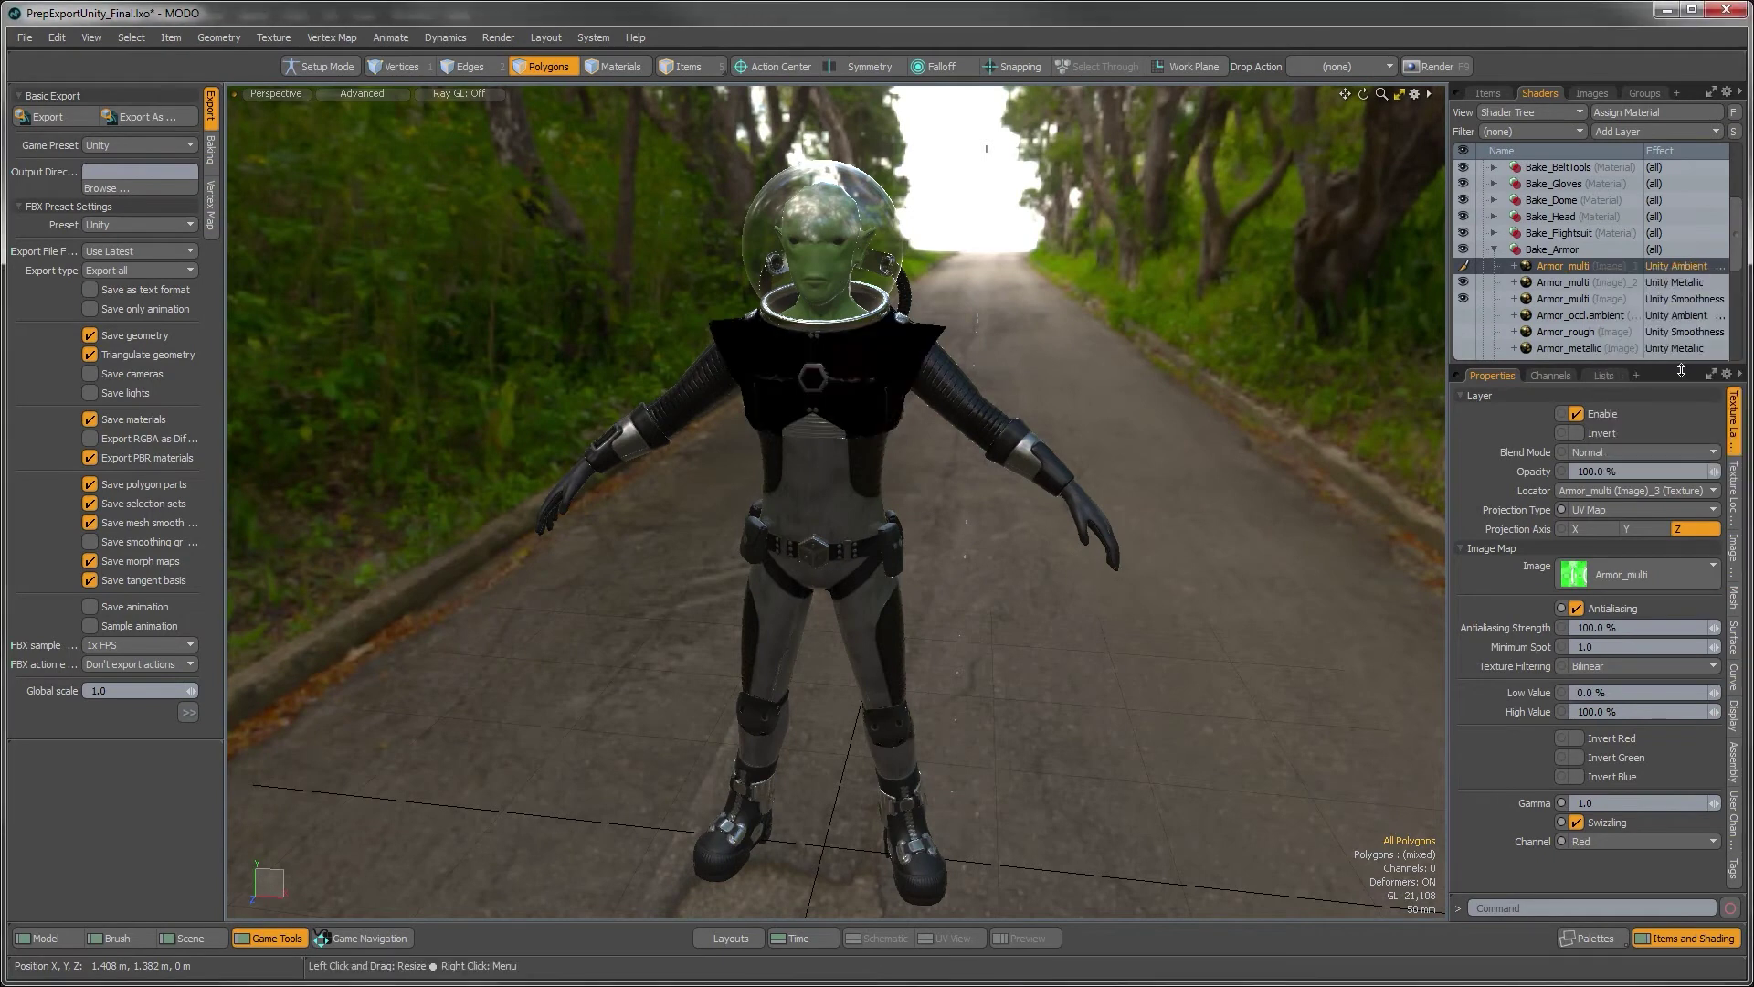
{"action": "left_click", "coordinate": [1587, 841]}
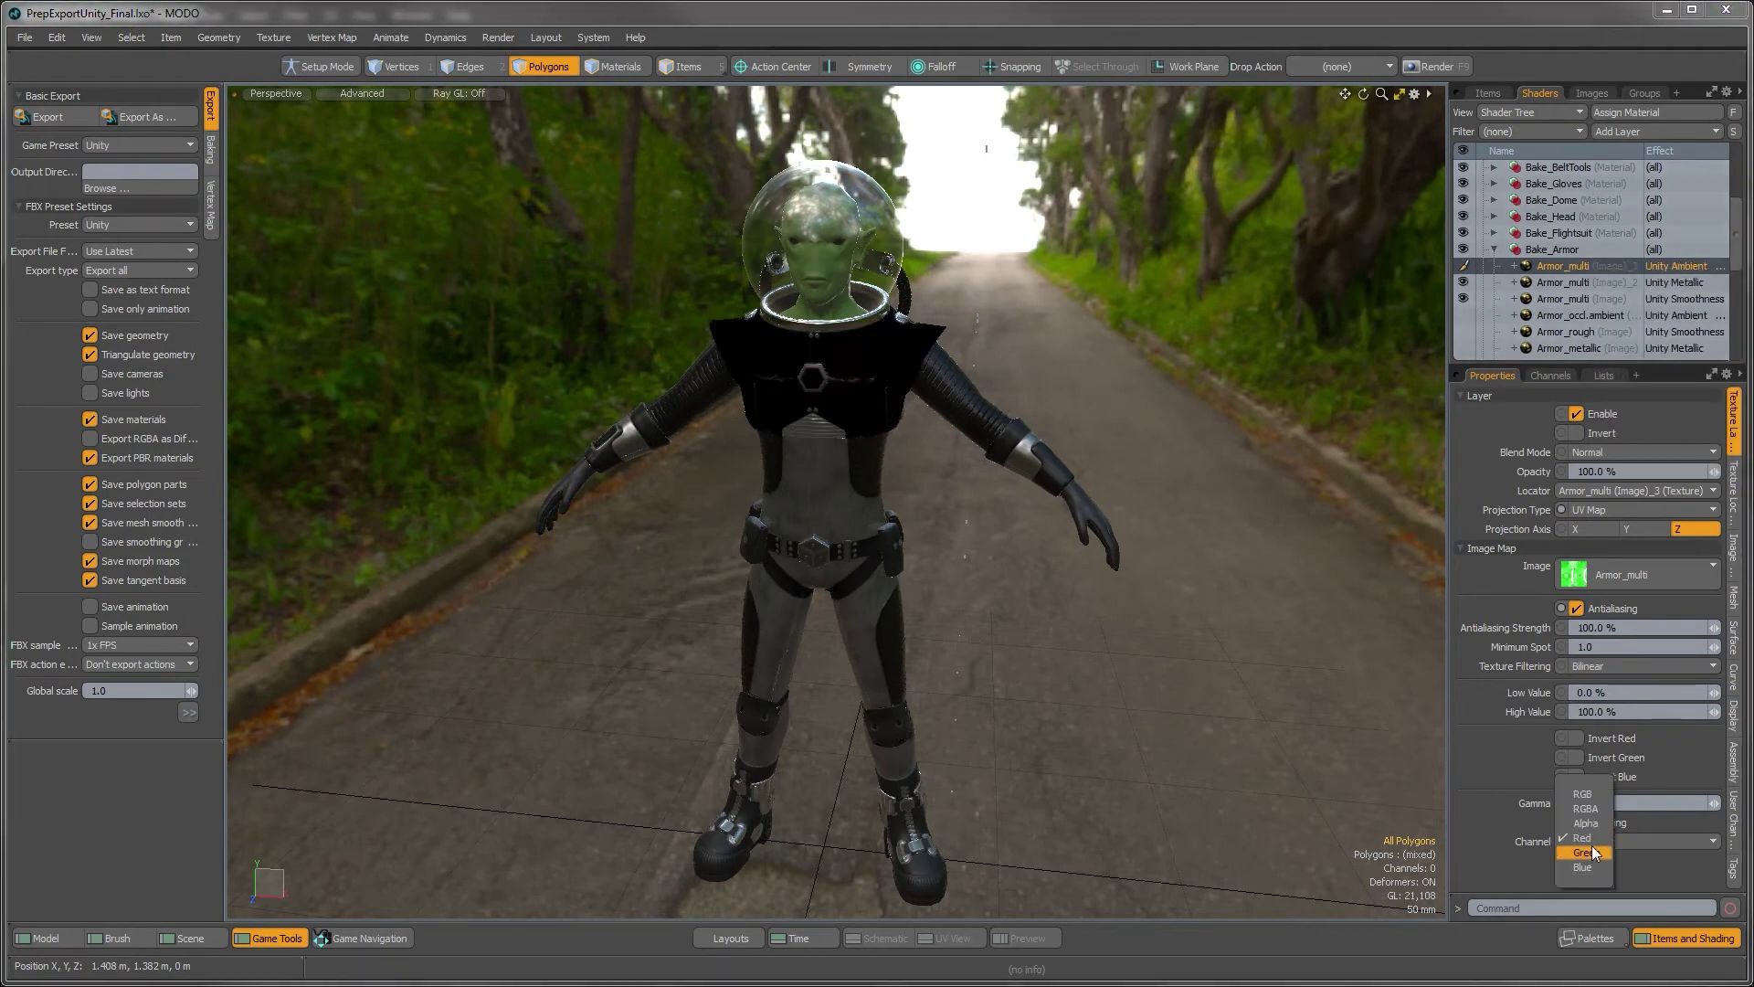
{"action": "left_click", "coordinate": [1586, 852]}
Delete the Armor_occl.ambient, Armor_rough and Armor_metallic layers from the Bake_Armor group and save the scene
{"action": "left_click_drag", "start_coordinate": [818, 390], "coordinate": [1078, 411], "text": "alt"}
{"action": "scroll", "coordinate": [1005, 402], "scroll_direction": "up", "scroll_amount": 6}
{"action": "scroll", "coordinate": [1080, 408], "scroll_direction": "down", "scroll_amount": 5}
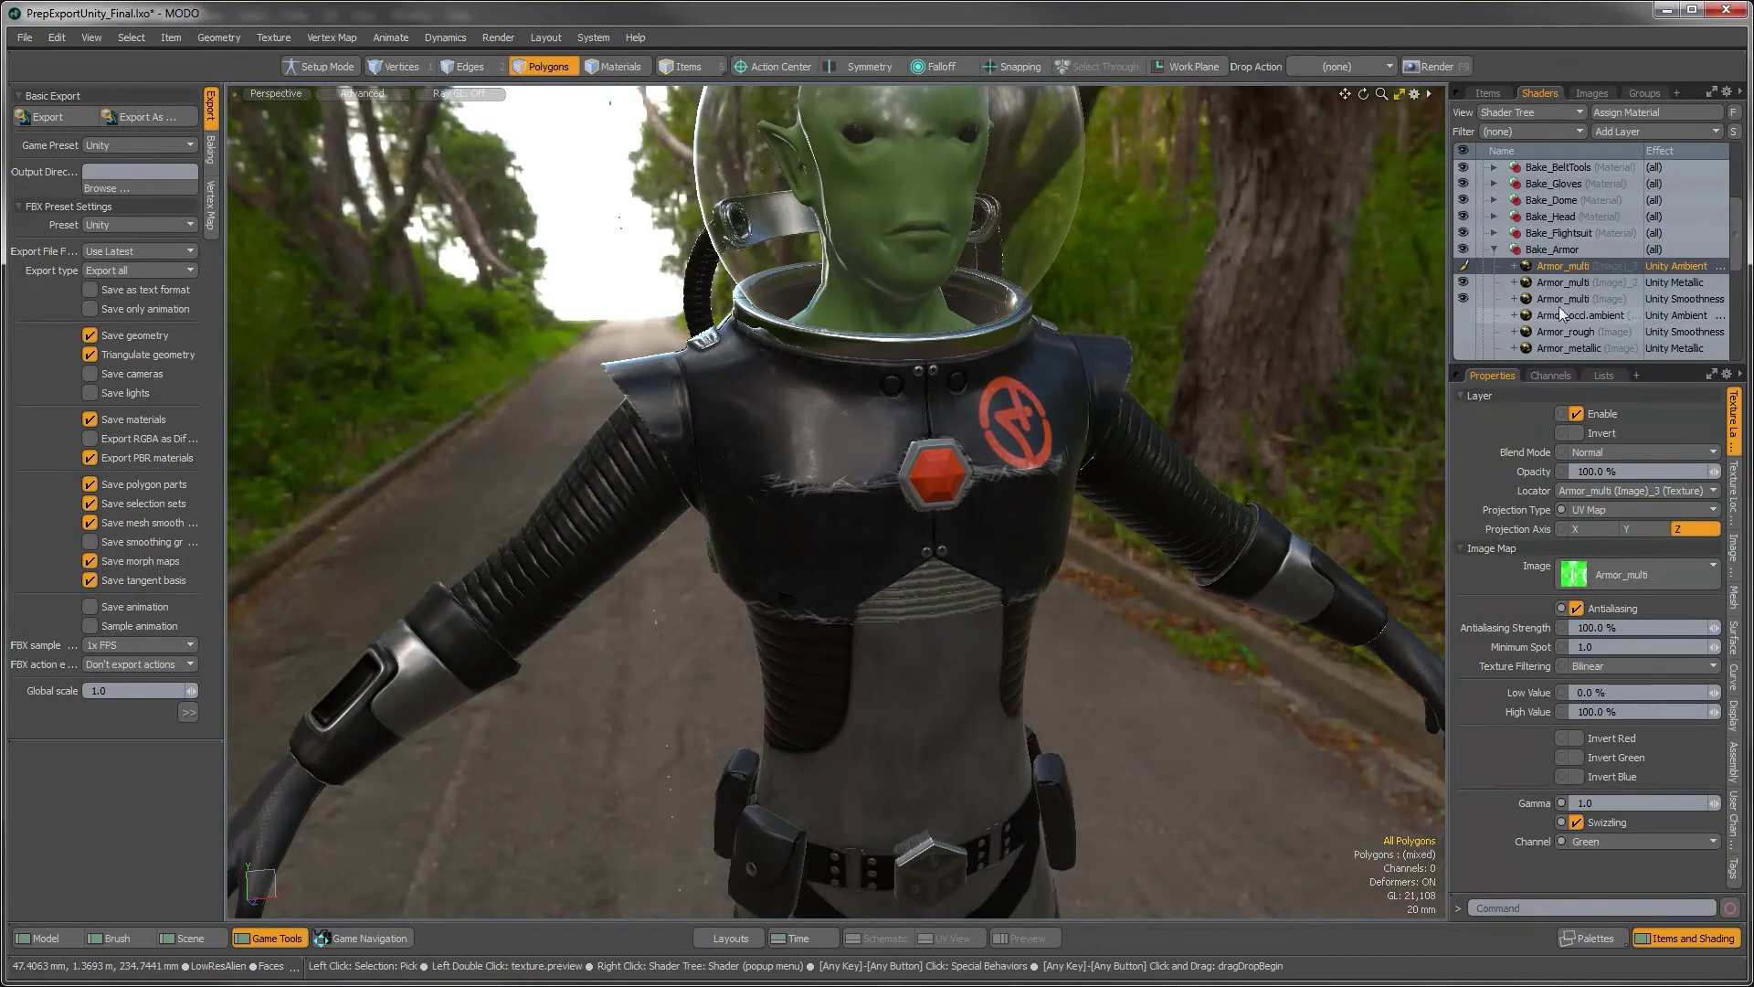
{"action": "left_click_drag", "start_coordinate": [1585, 365], "coordinate": [1585, 431]}
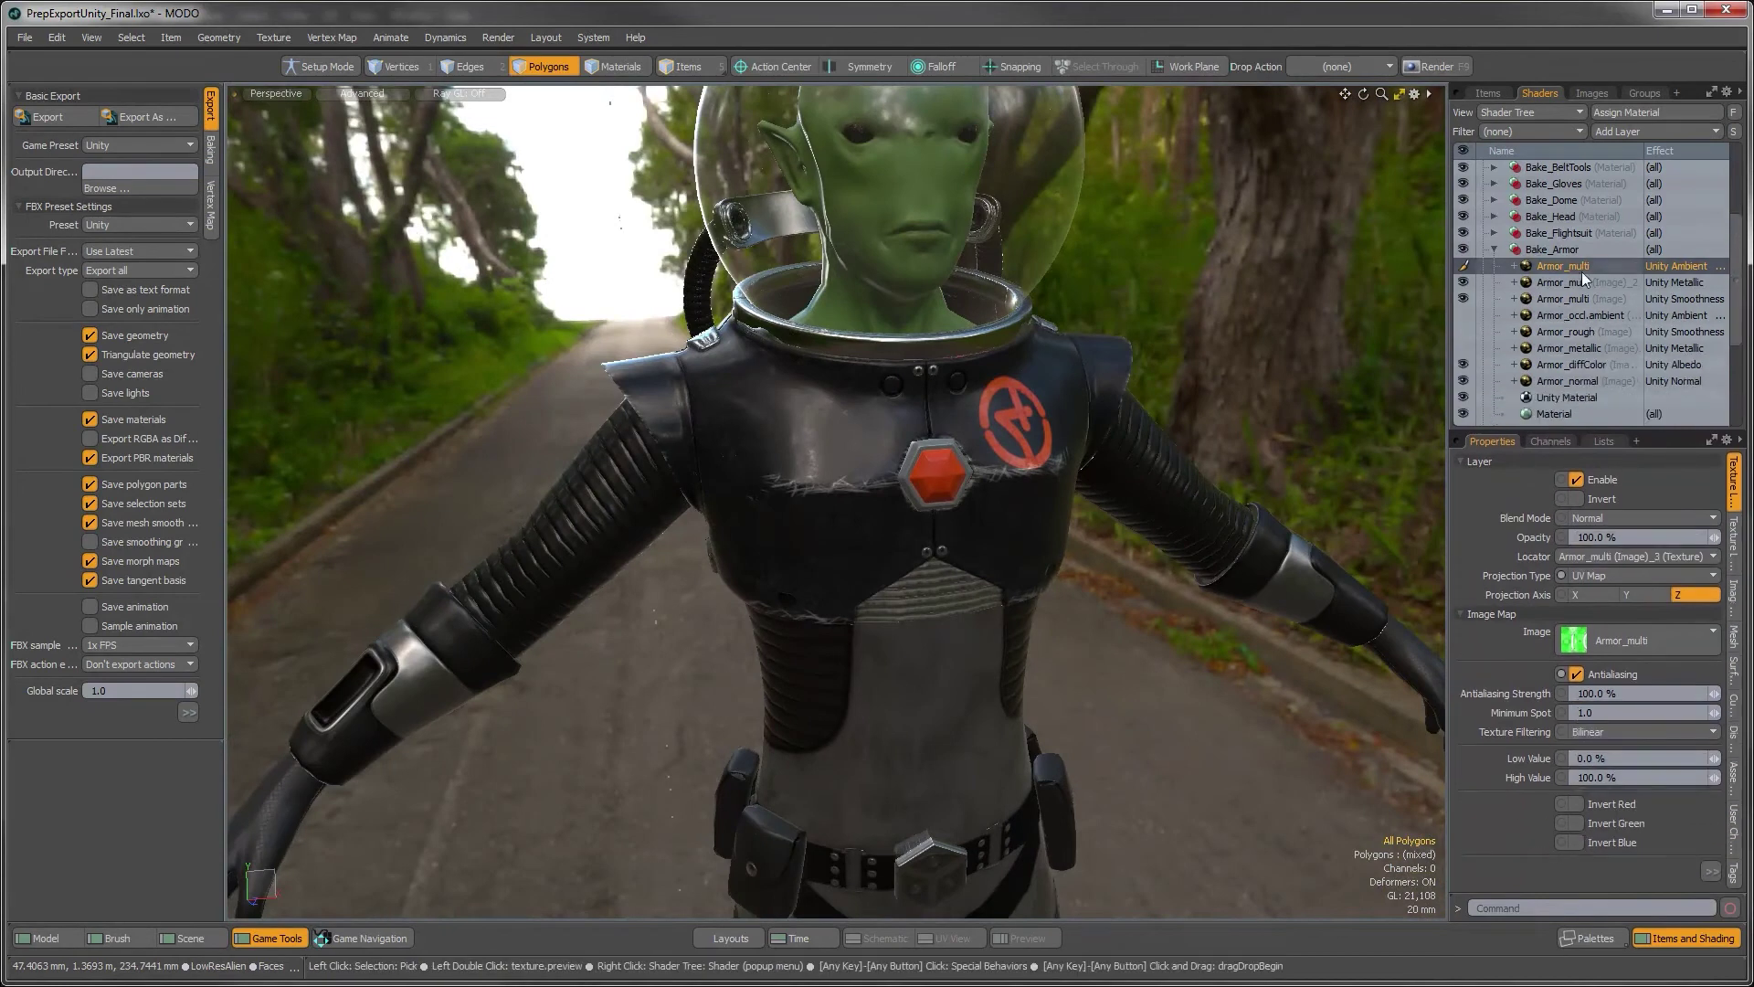
{"action": "left_click", "coordinate": [1565, 316]}
{"action": "left_click", "coordinate": [1562, 337], "text": "ctrl"}
{"action": "left_click", "coordinate": [1560, 345], "text": "ctrl"}
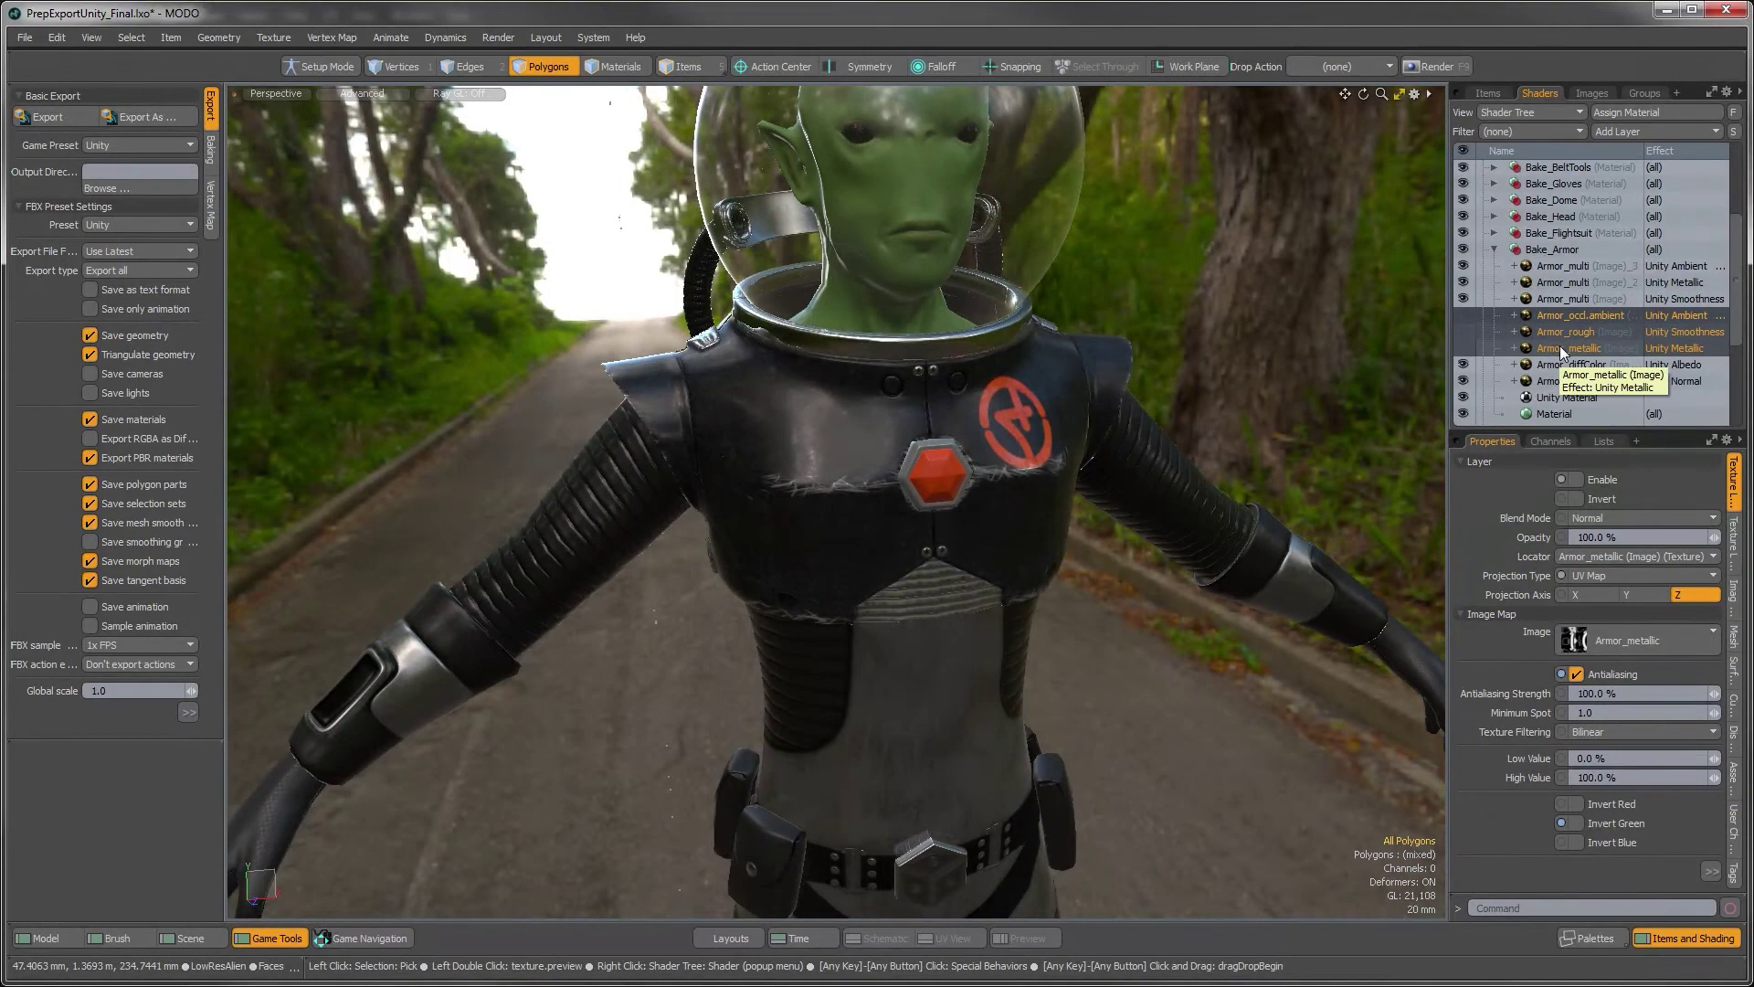
{"action": "left_click", "coordinate": [1557, 343], "text": "ctrl"}
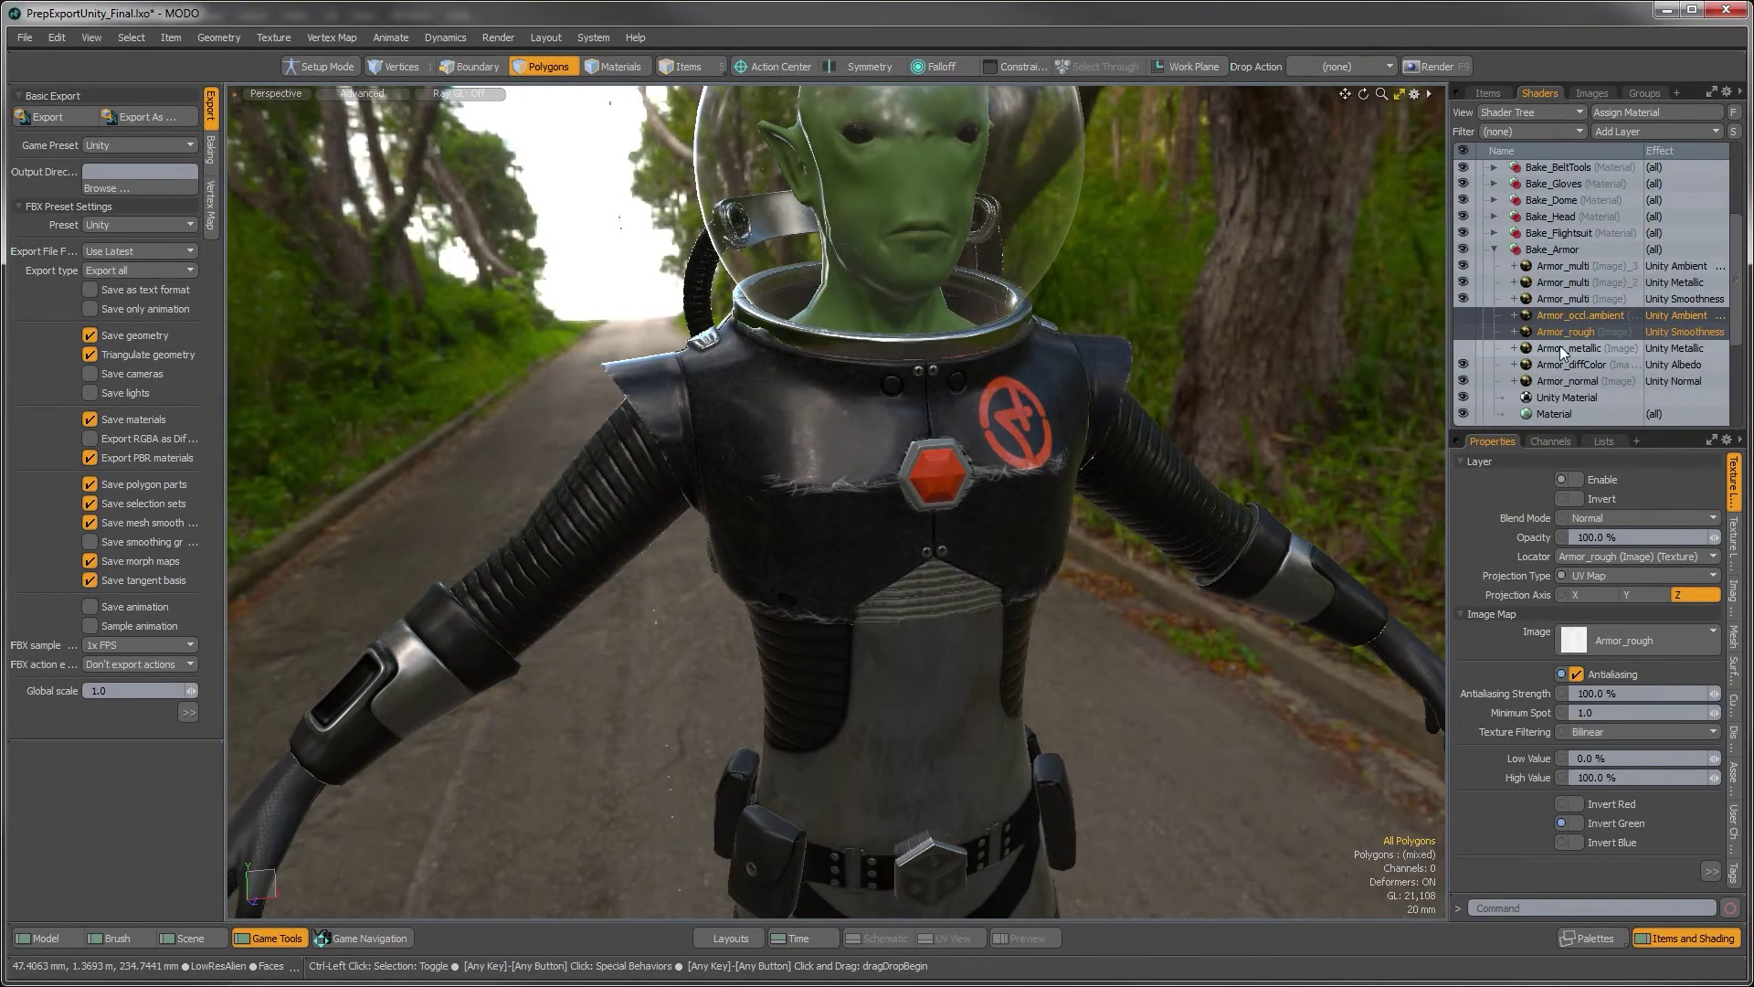
{"action": "key", "text": "Delete"}
{"action": "left_click", "coordinate": [25, 40]}
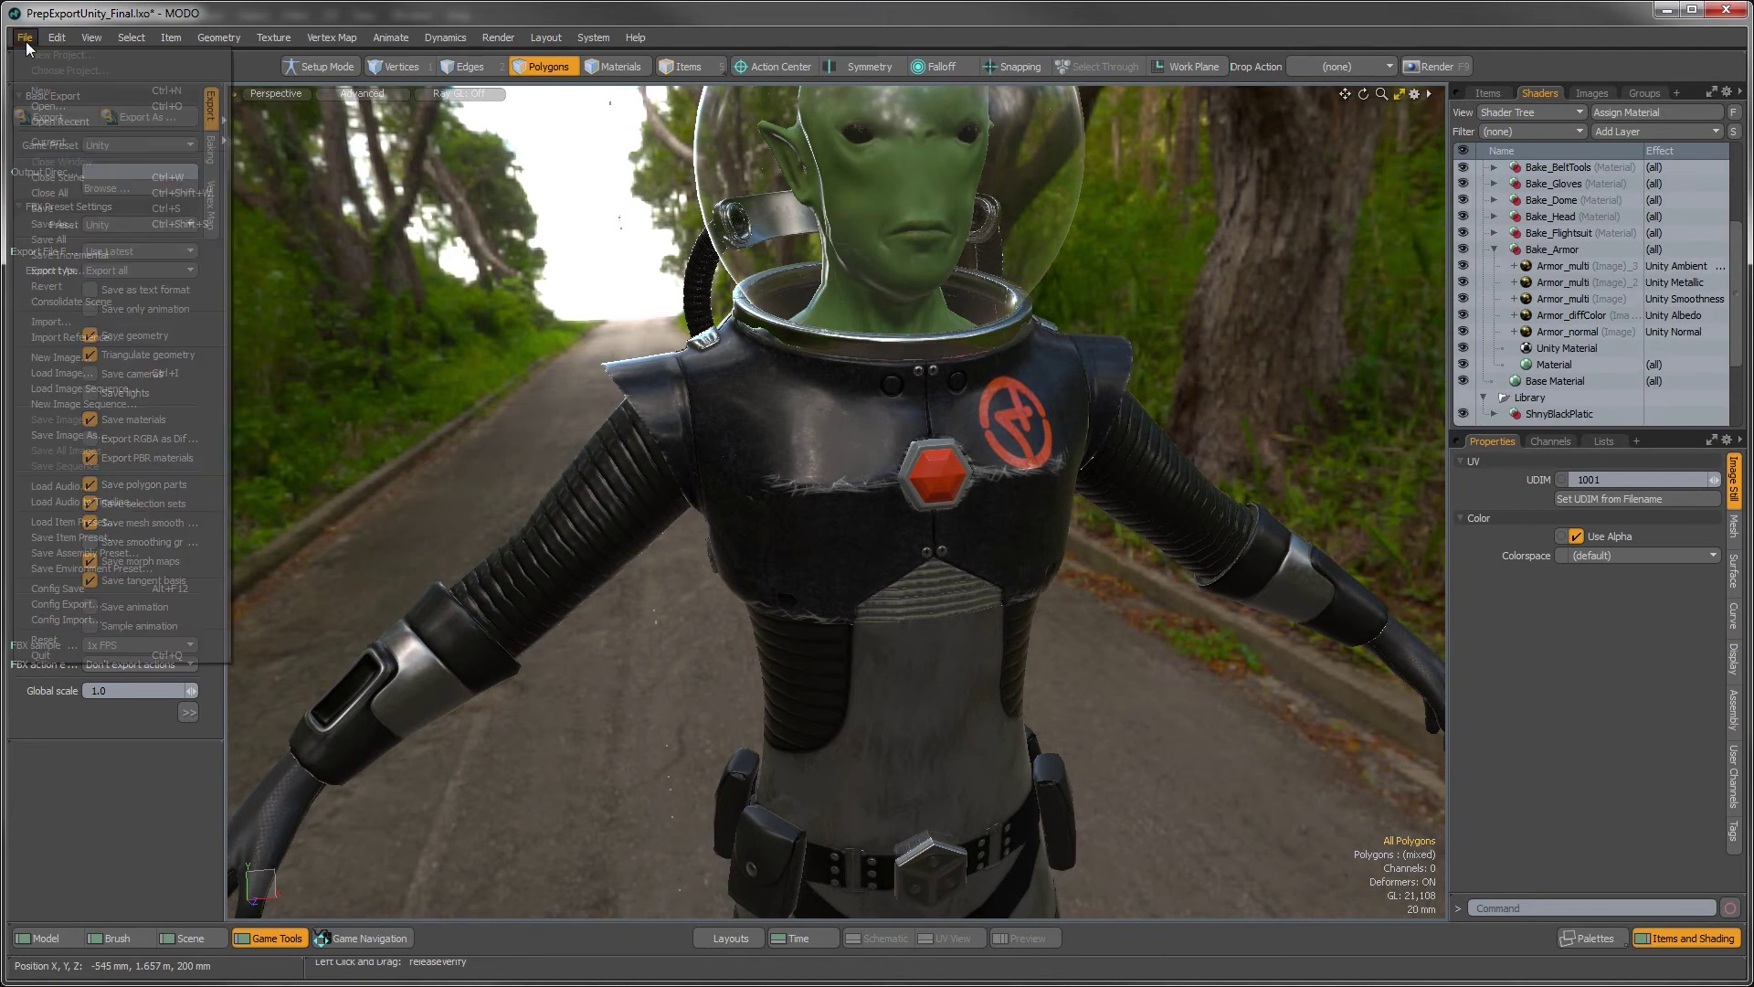
{"action": "left_click", "coordinate": [69, 206]}
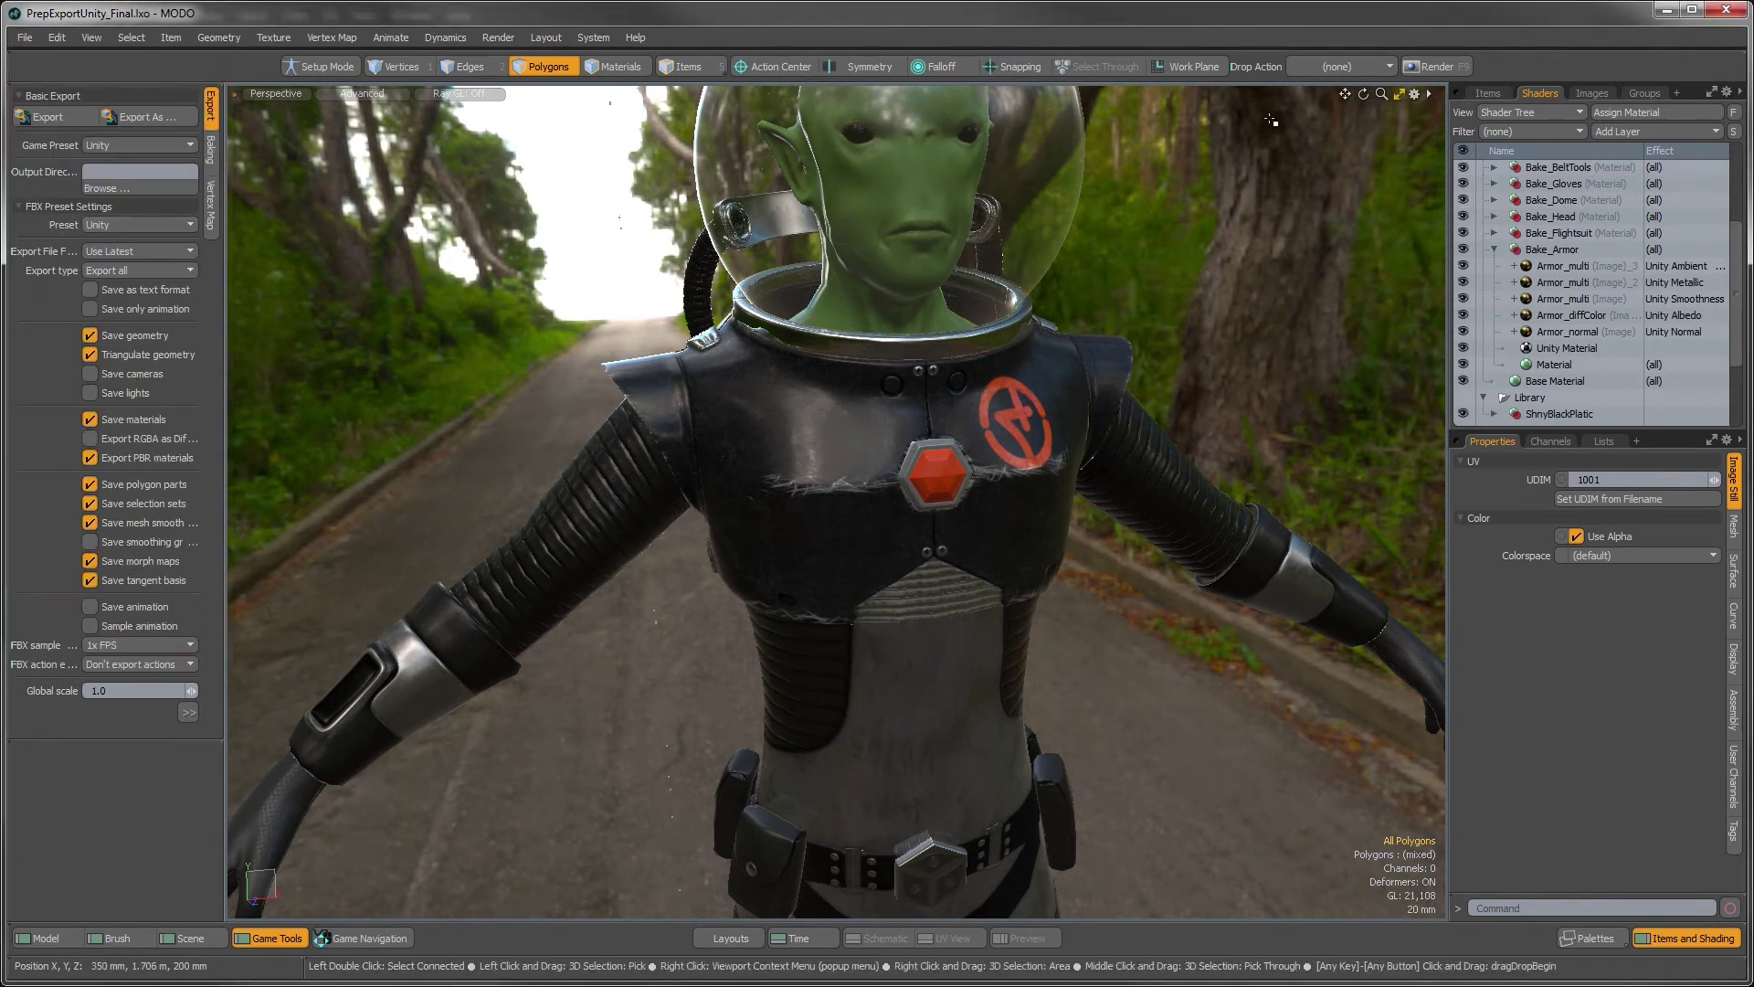
Collapse Bake_Armor, expand Bake_Flightsuit and turn off the visibility of its Suit_occl.ambient, Suit_smoothness and Suit_metallic layers
{"action": "left_click", "coordinate": [1495, 250]}
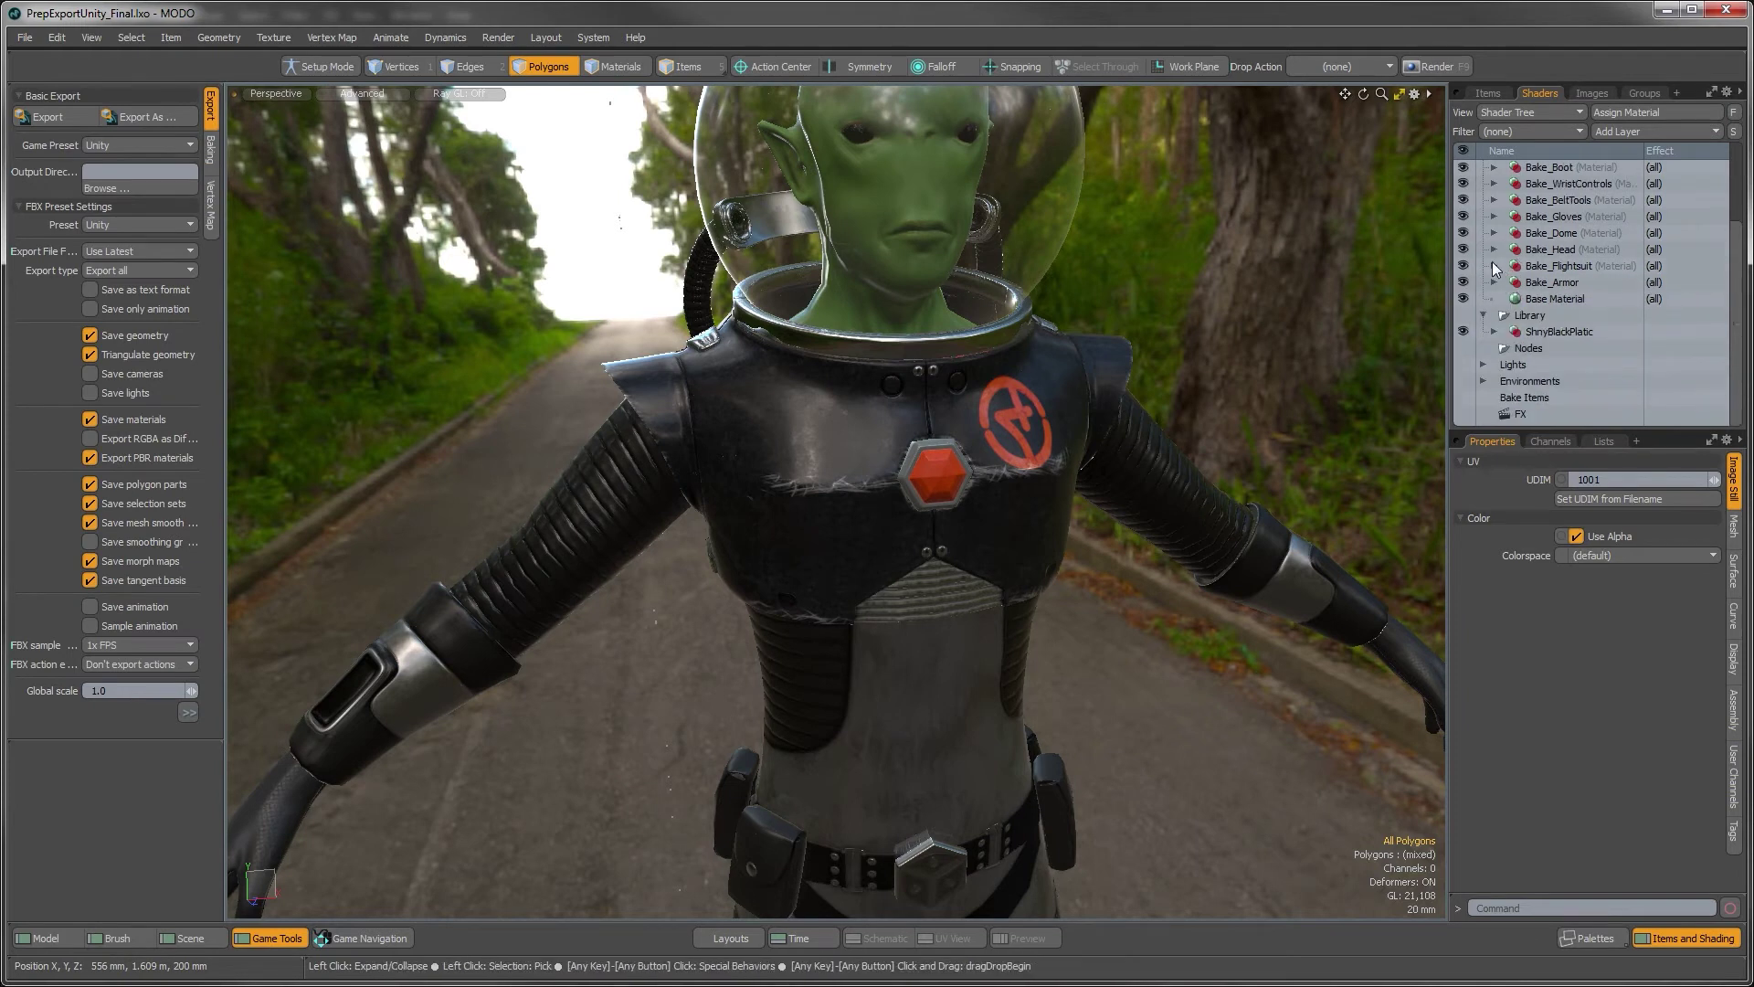
{"action": "left_click", "coordinate": [1495, 266]}
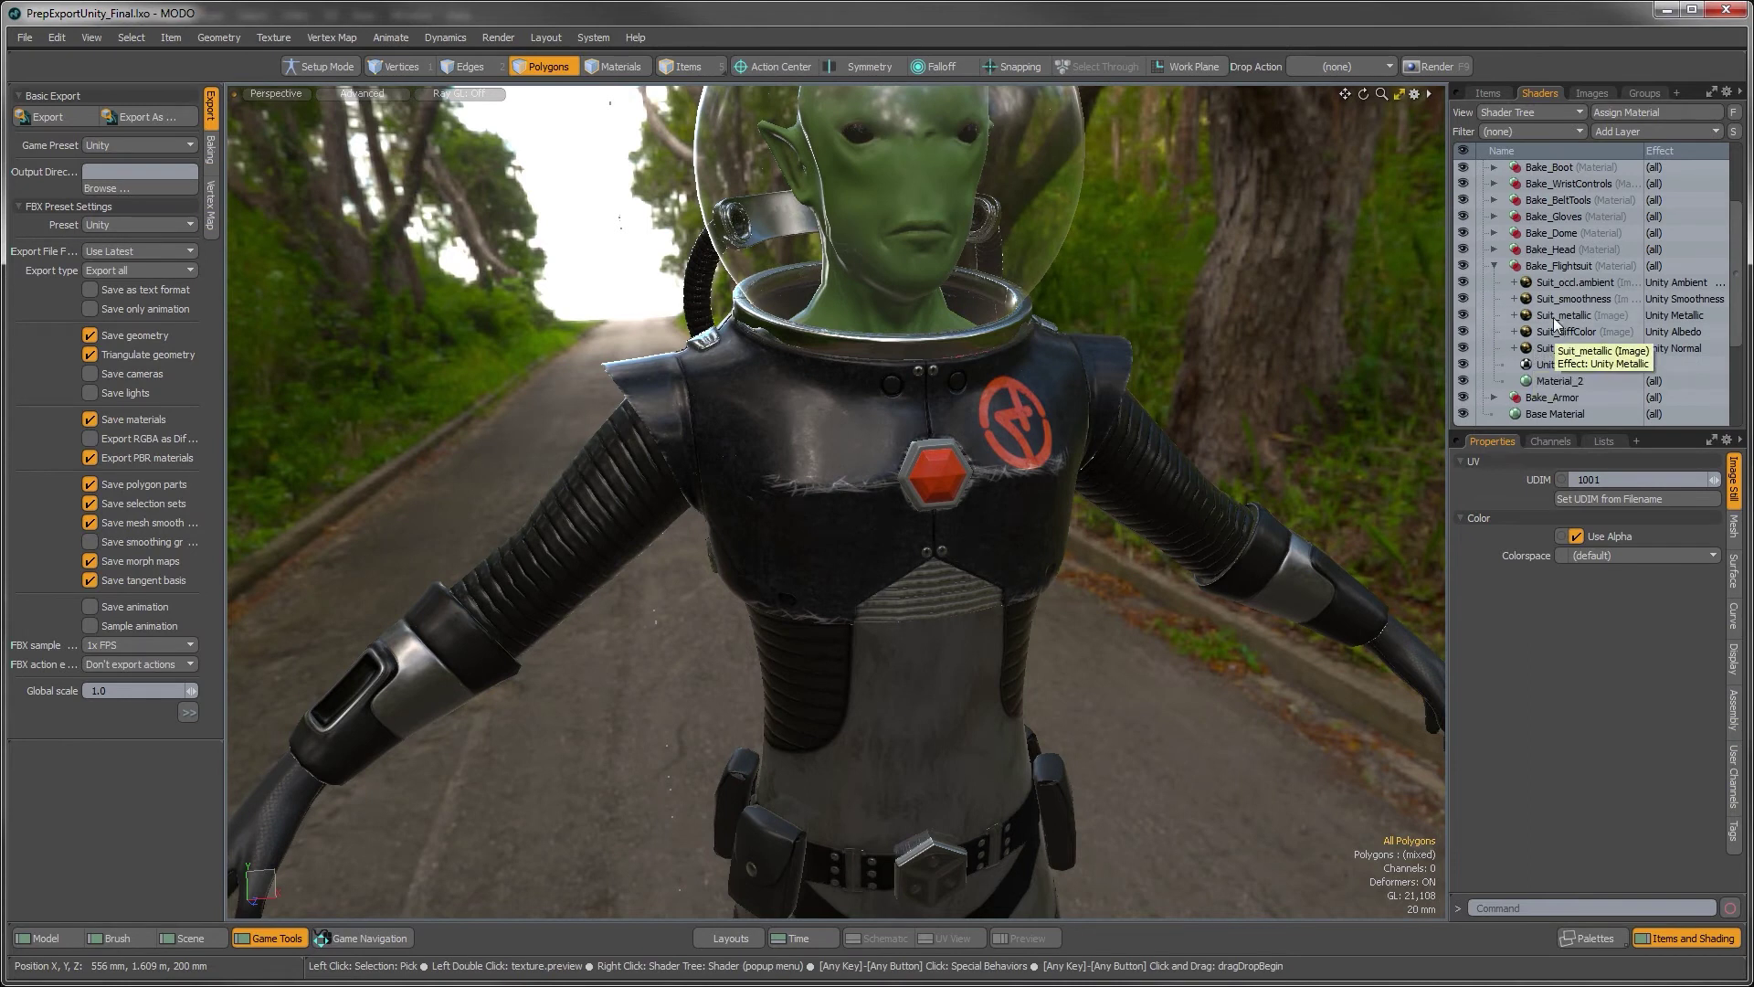
{"action": "left_click", "coordinate": [1463, 315]}
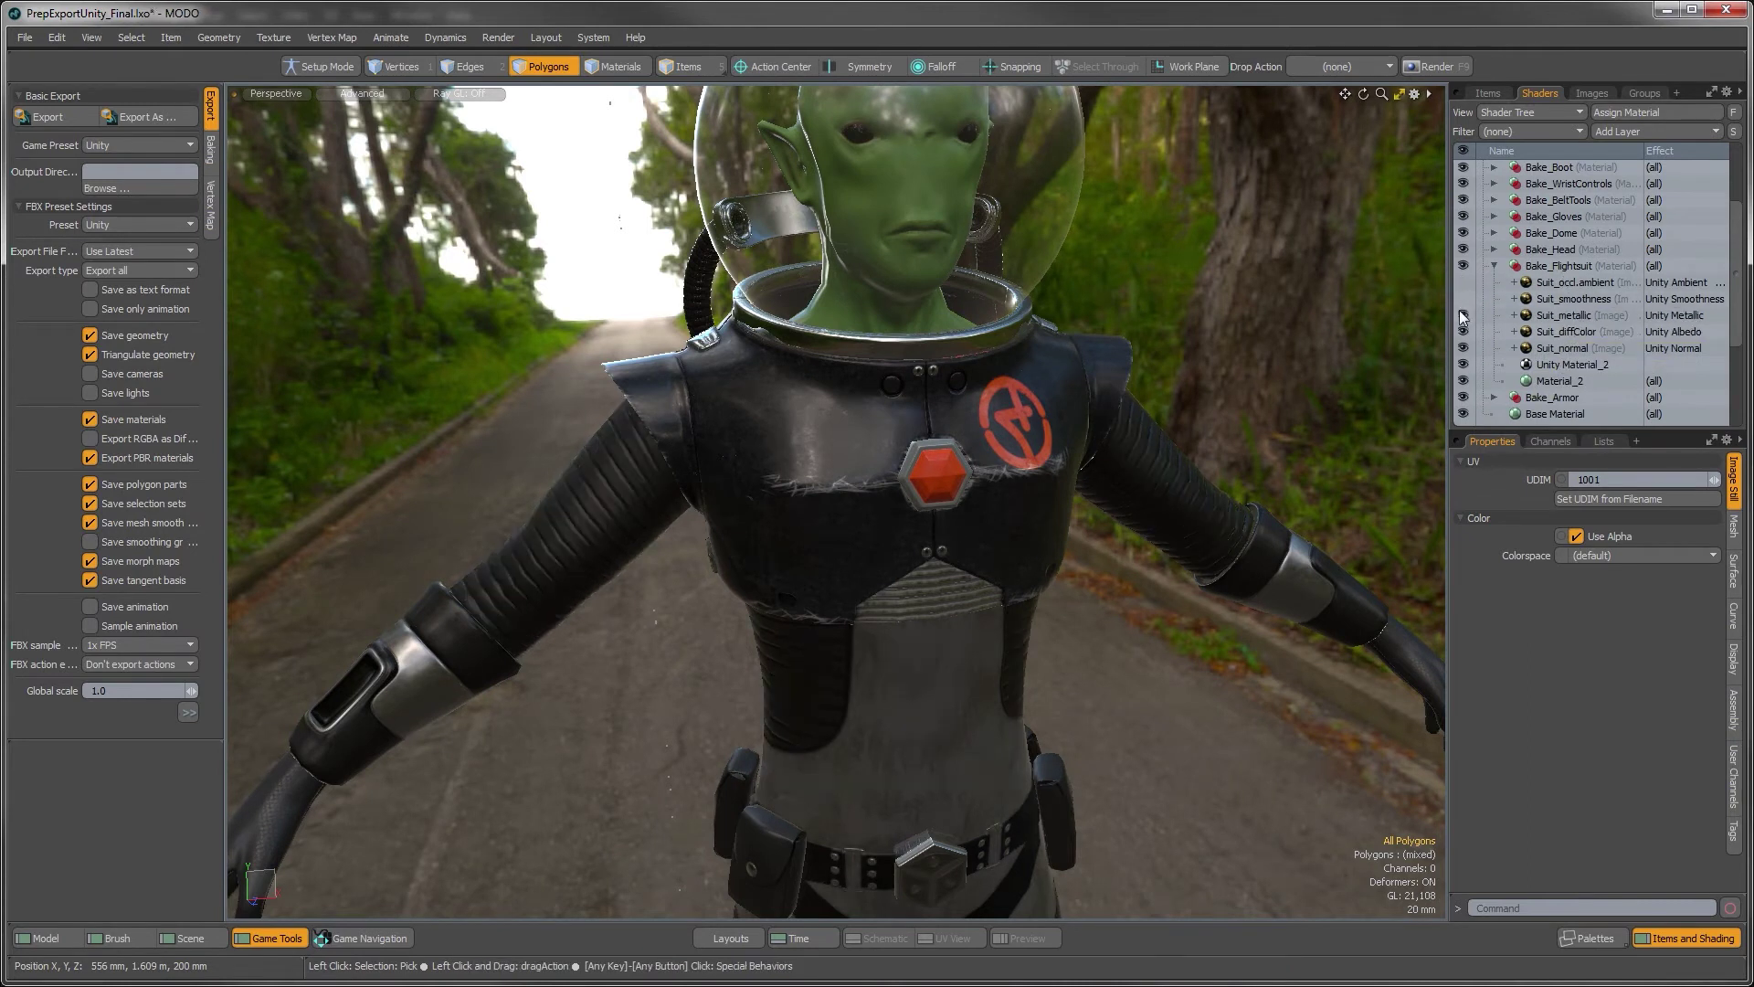
{"action": "left_click_drag", "start_coordinate": [1147, 593], "coordinate": [1119, 509], "text": "alt+shift"}
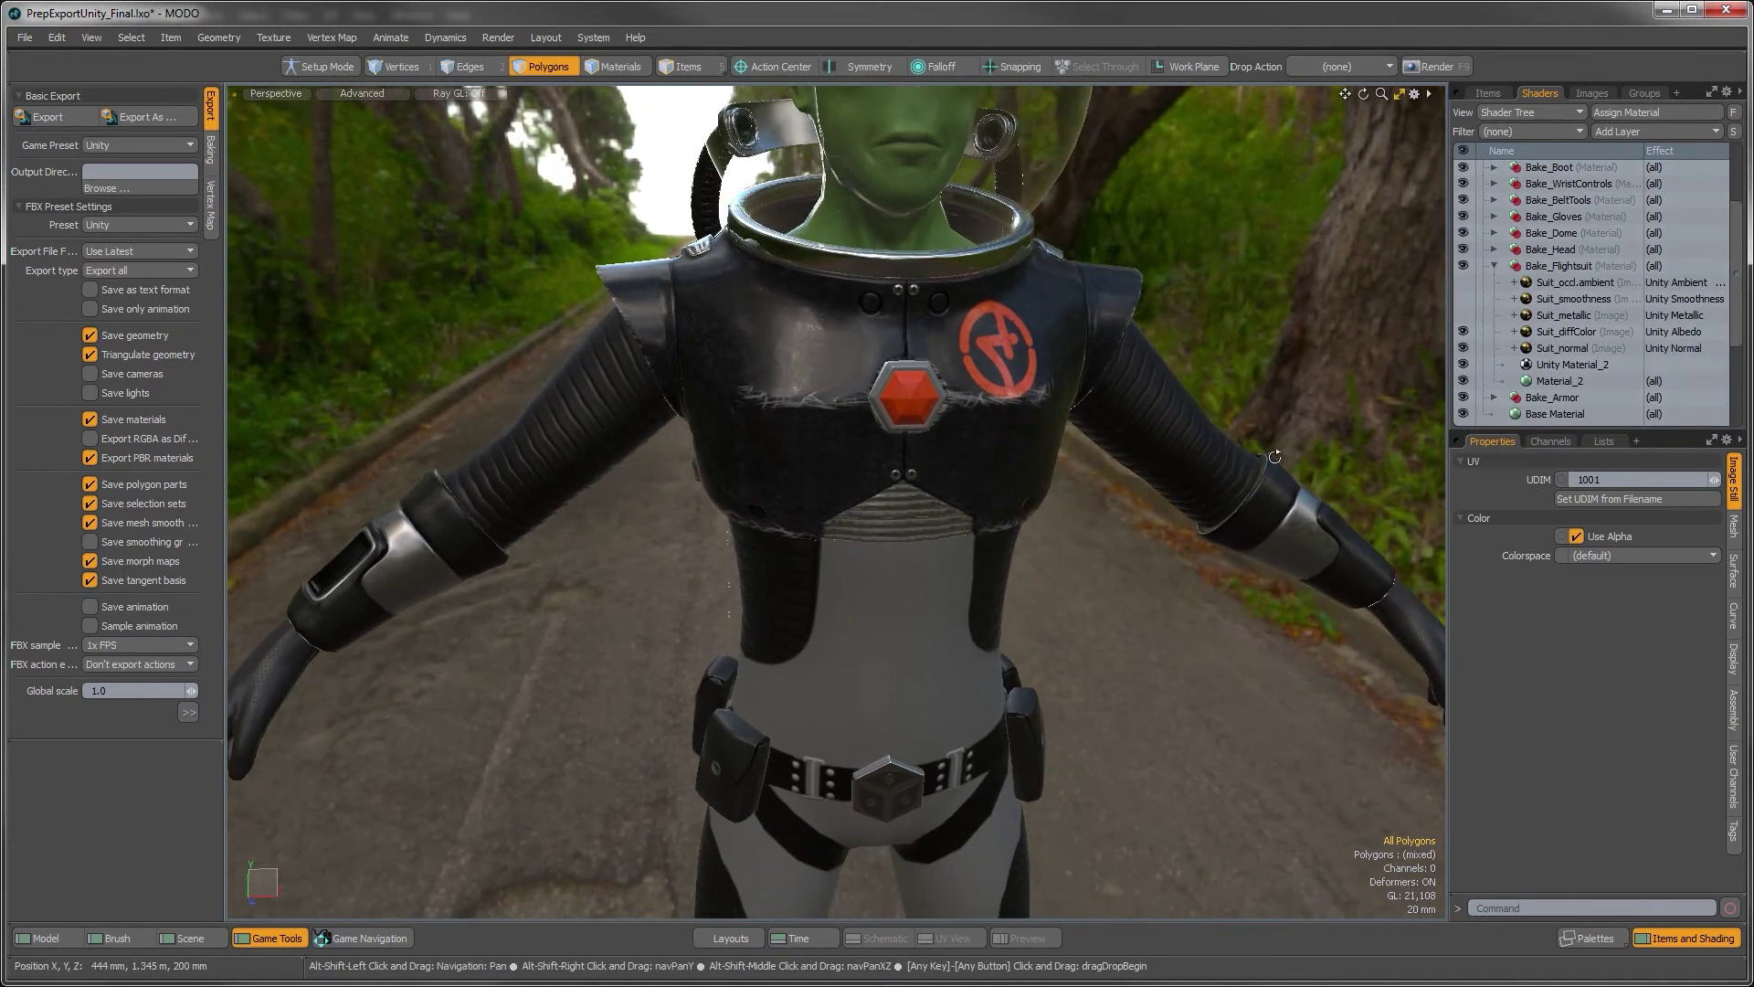
{"action": "left_click", "coordinate": [1561, 329]}
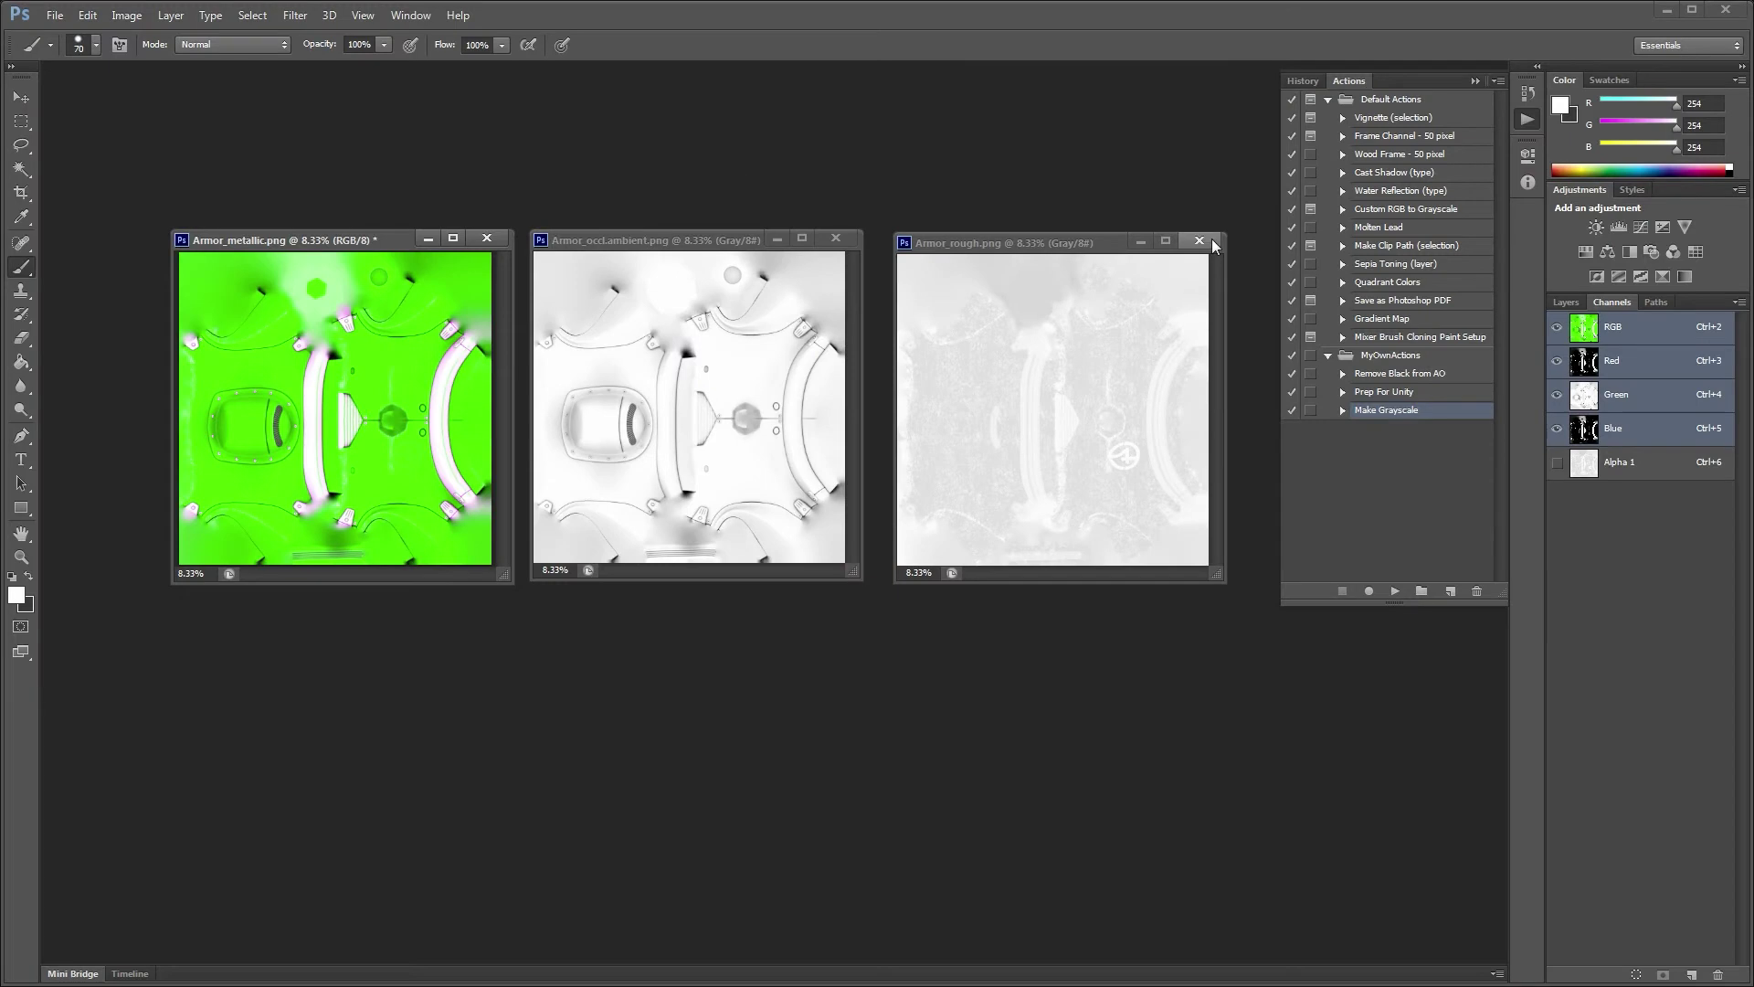
In Photoshop, close Armor_rough.png, Armor_occl.ambient.png and Armor_metallic.png, discarding the changes to Armor_metallic.png
{"action": "left_click", "coordinate": [1202, 240]}
{"action": "left_click", "coordinate": [836, 239]}
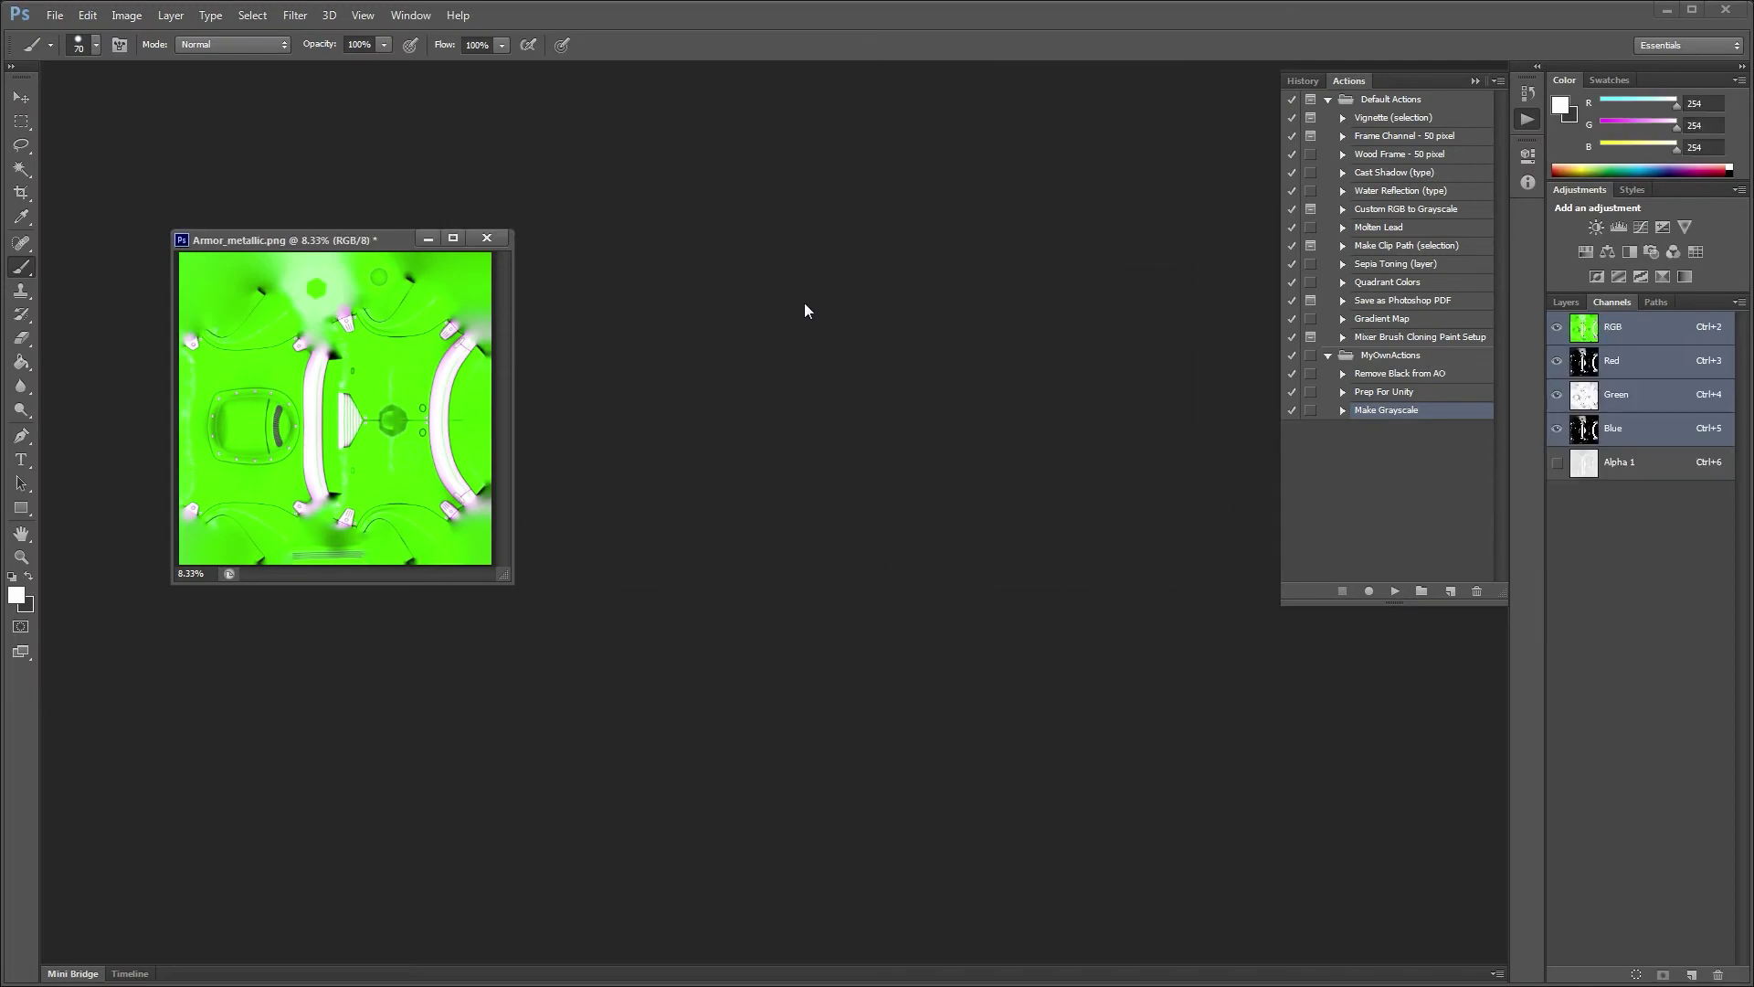
{"action": "left_click", "coordinate": [486, 238]}
{"action": "left_click", "coordinate": [886, 378]}
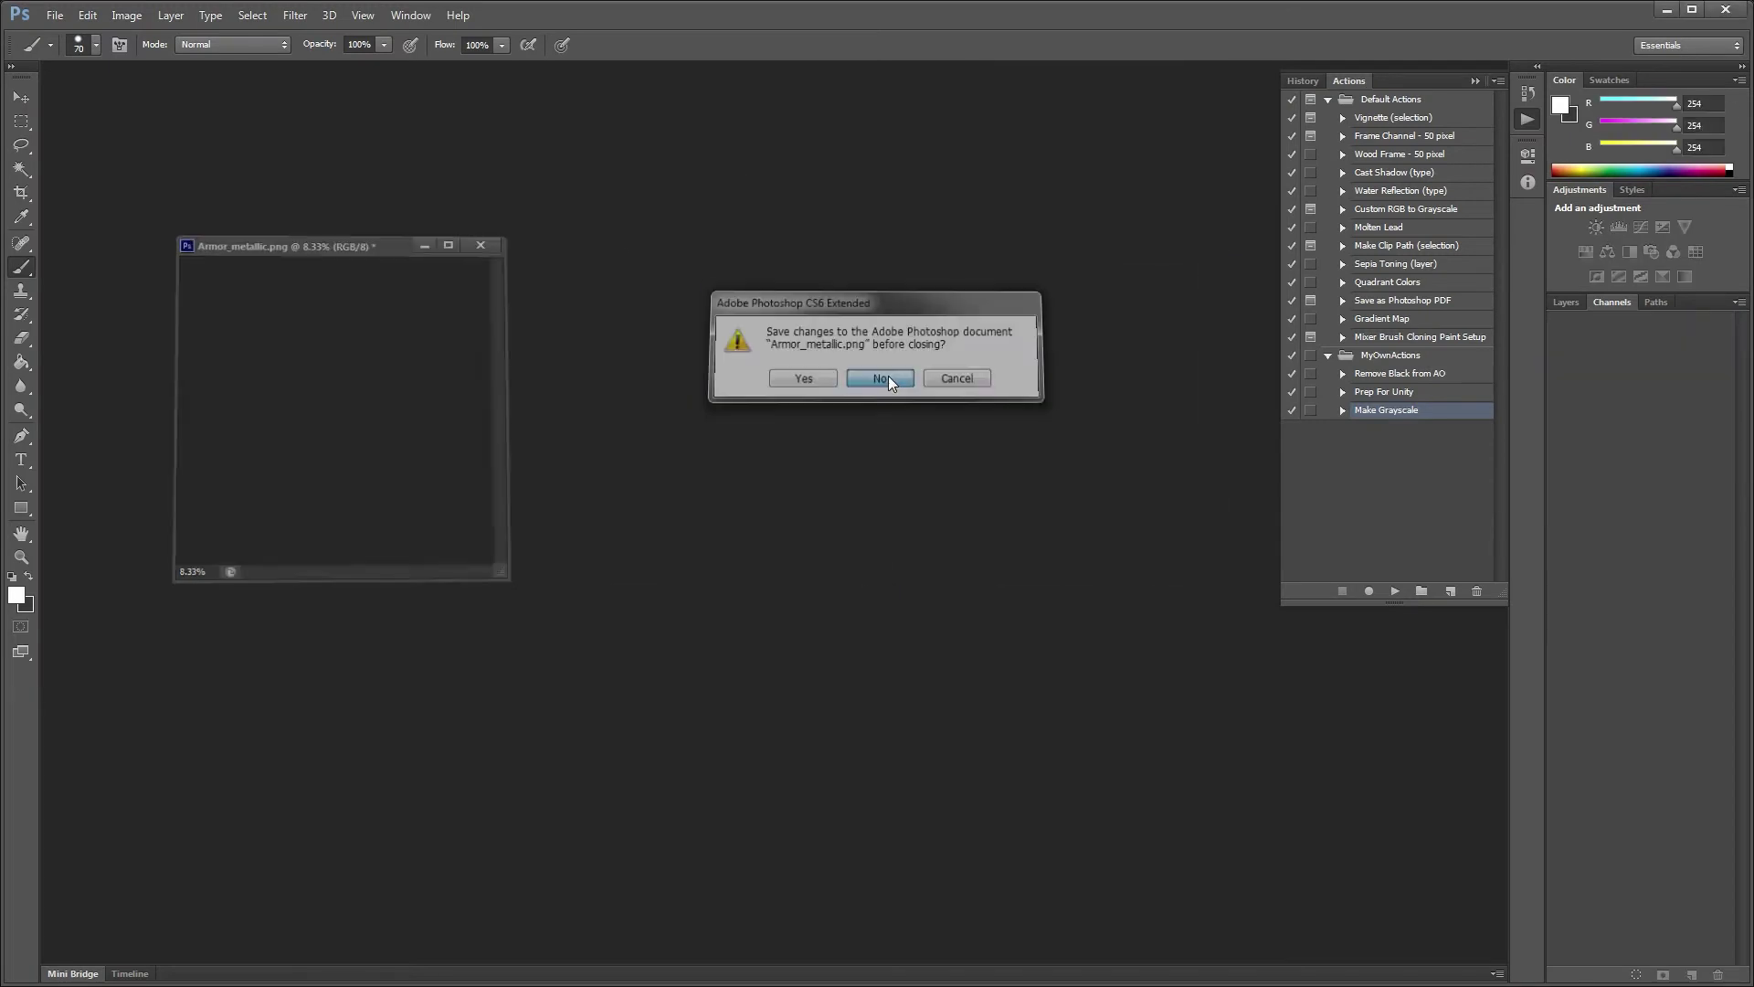
Open Suit_metallic.png, Suit_smoothness.png and Suit_occl.ambient.png together from the ProcessedTextures folder
{"action": "key", "text": "ctrl+o"}
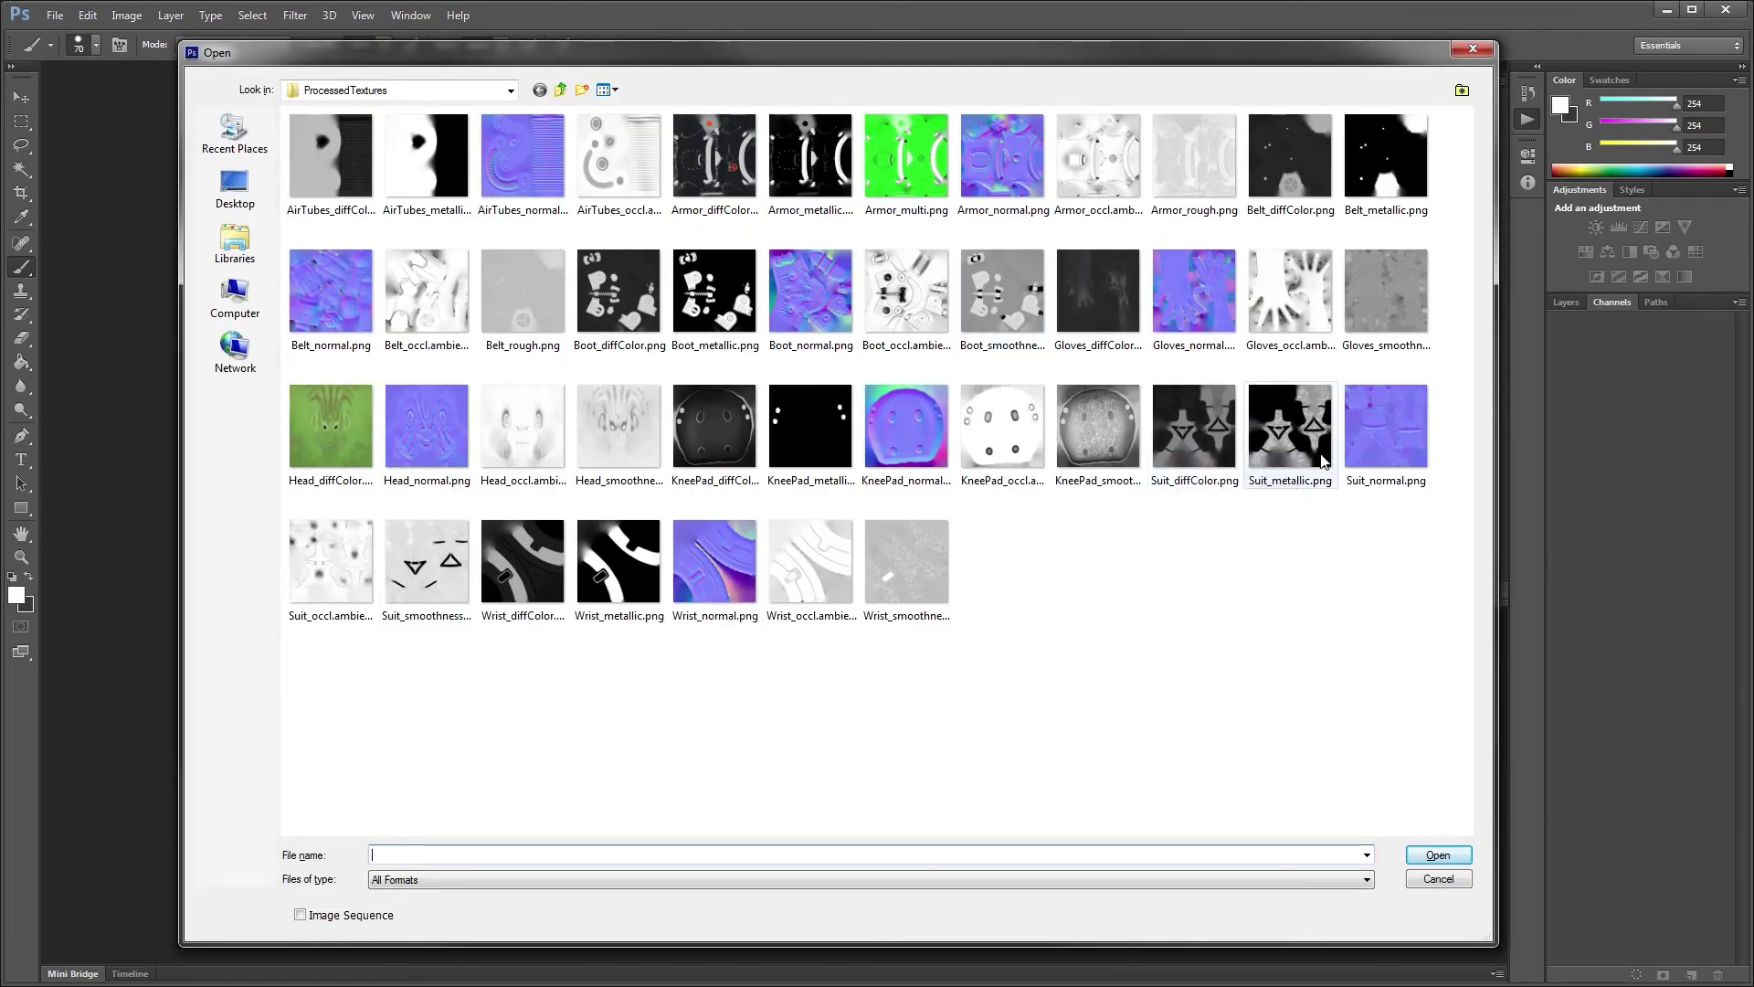
{"action": "left_click", "coordinate": [1301, 455]}
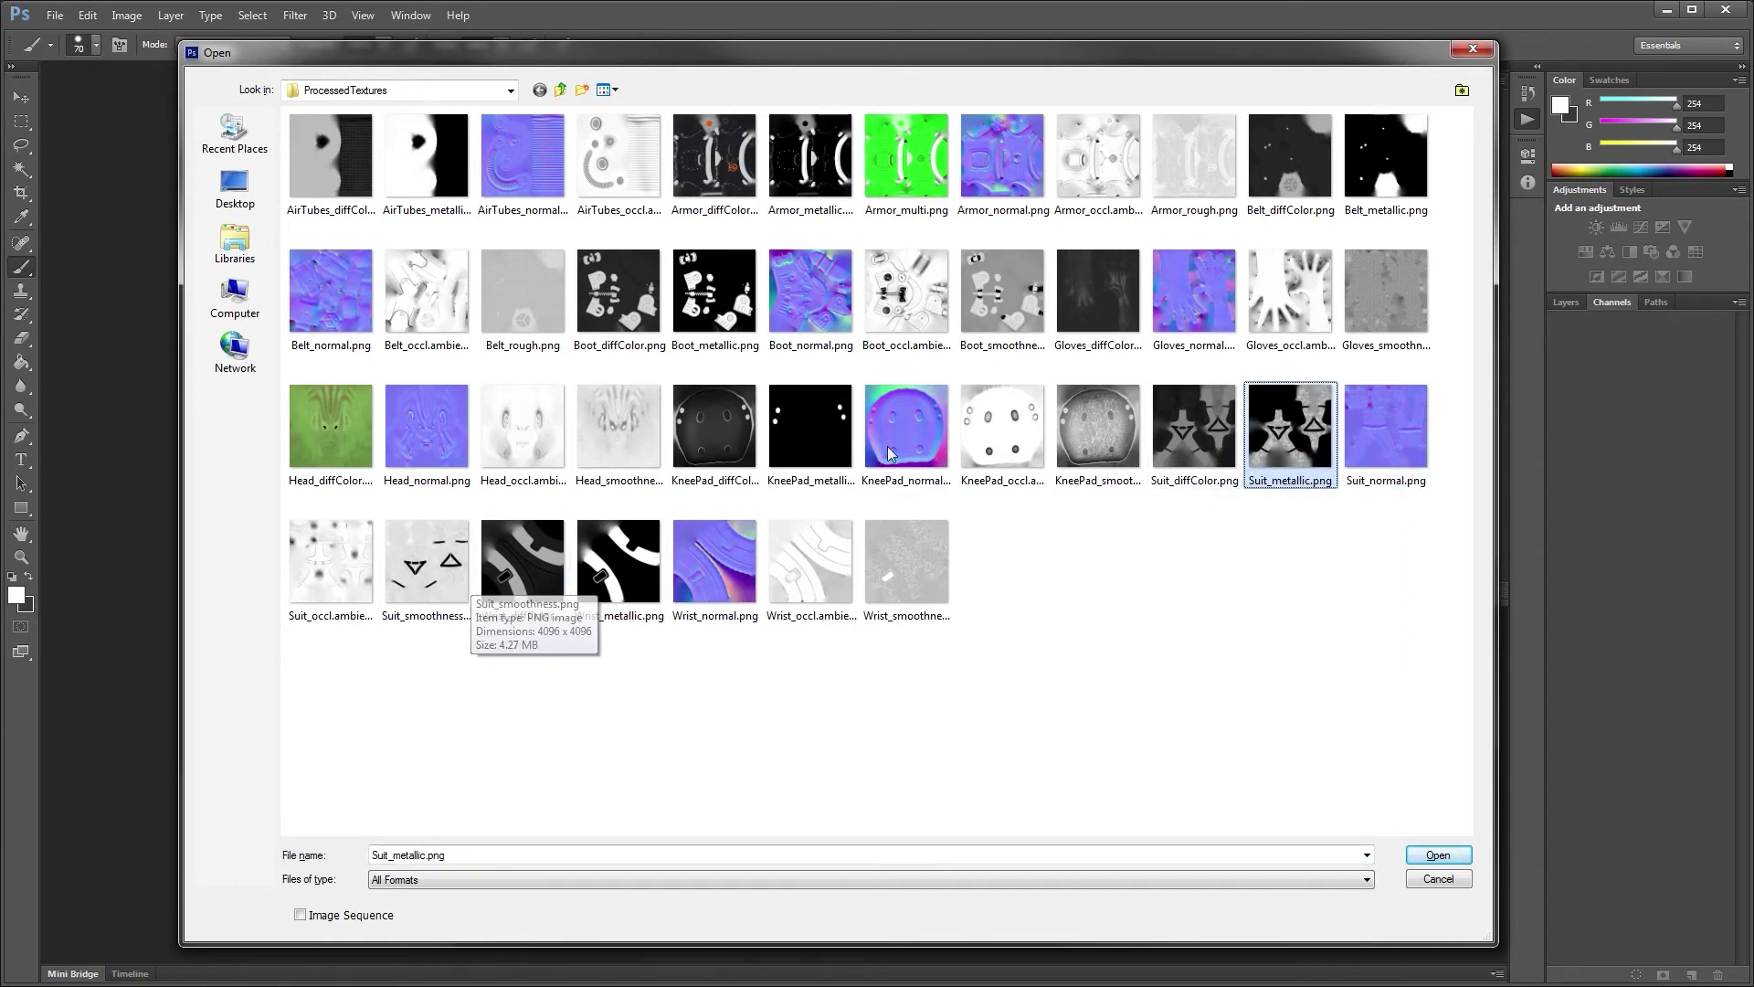
{"action": "left_click", "coordinate": [426, 562], "text": "ctrl"}
{"action": "left_click", "coordinate": [327, 571], "text": "ctrl"}
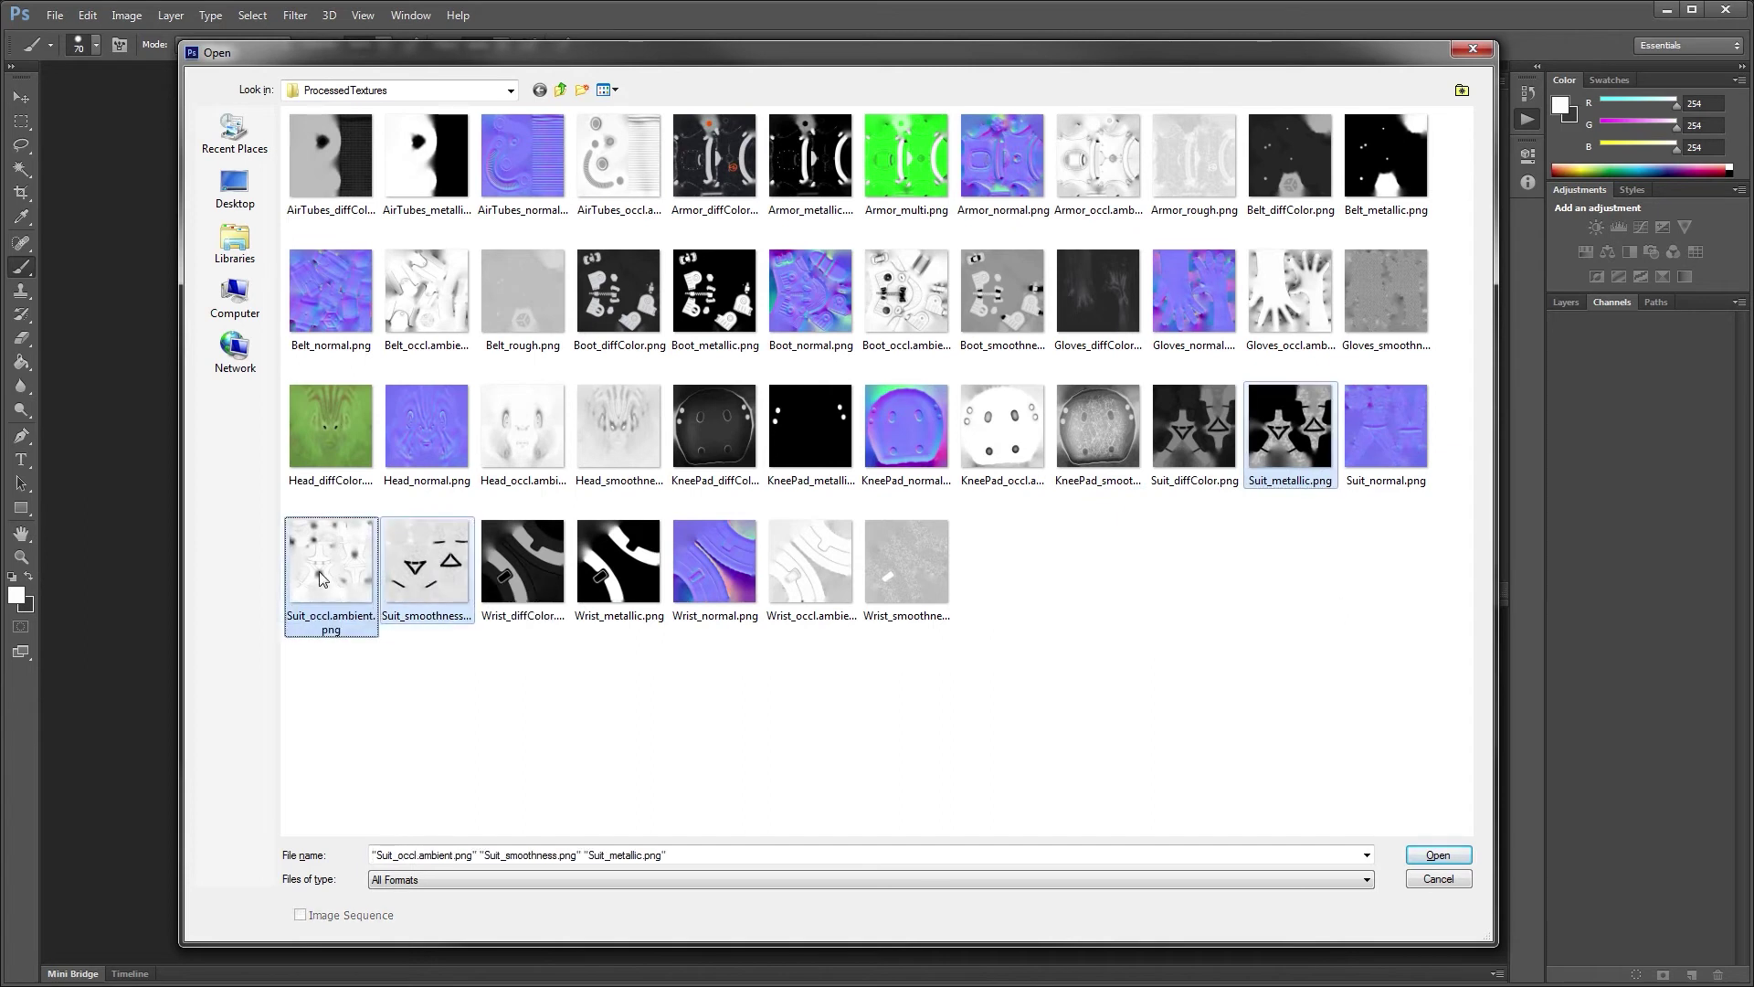
{"action": "left_click", "coordinate": [1445, 861]}
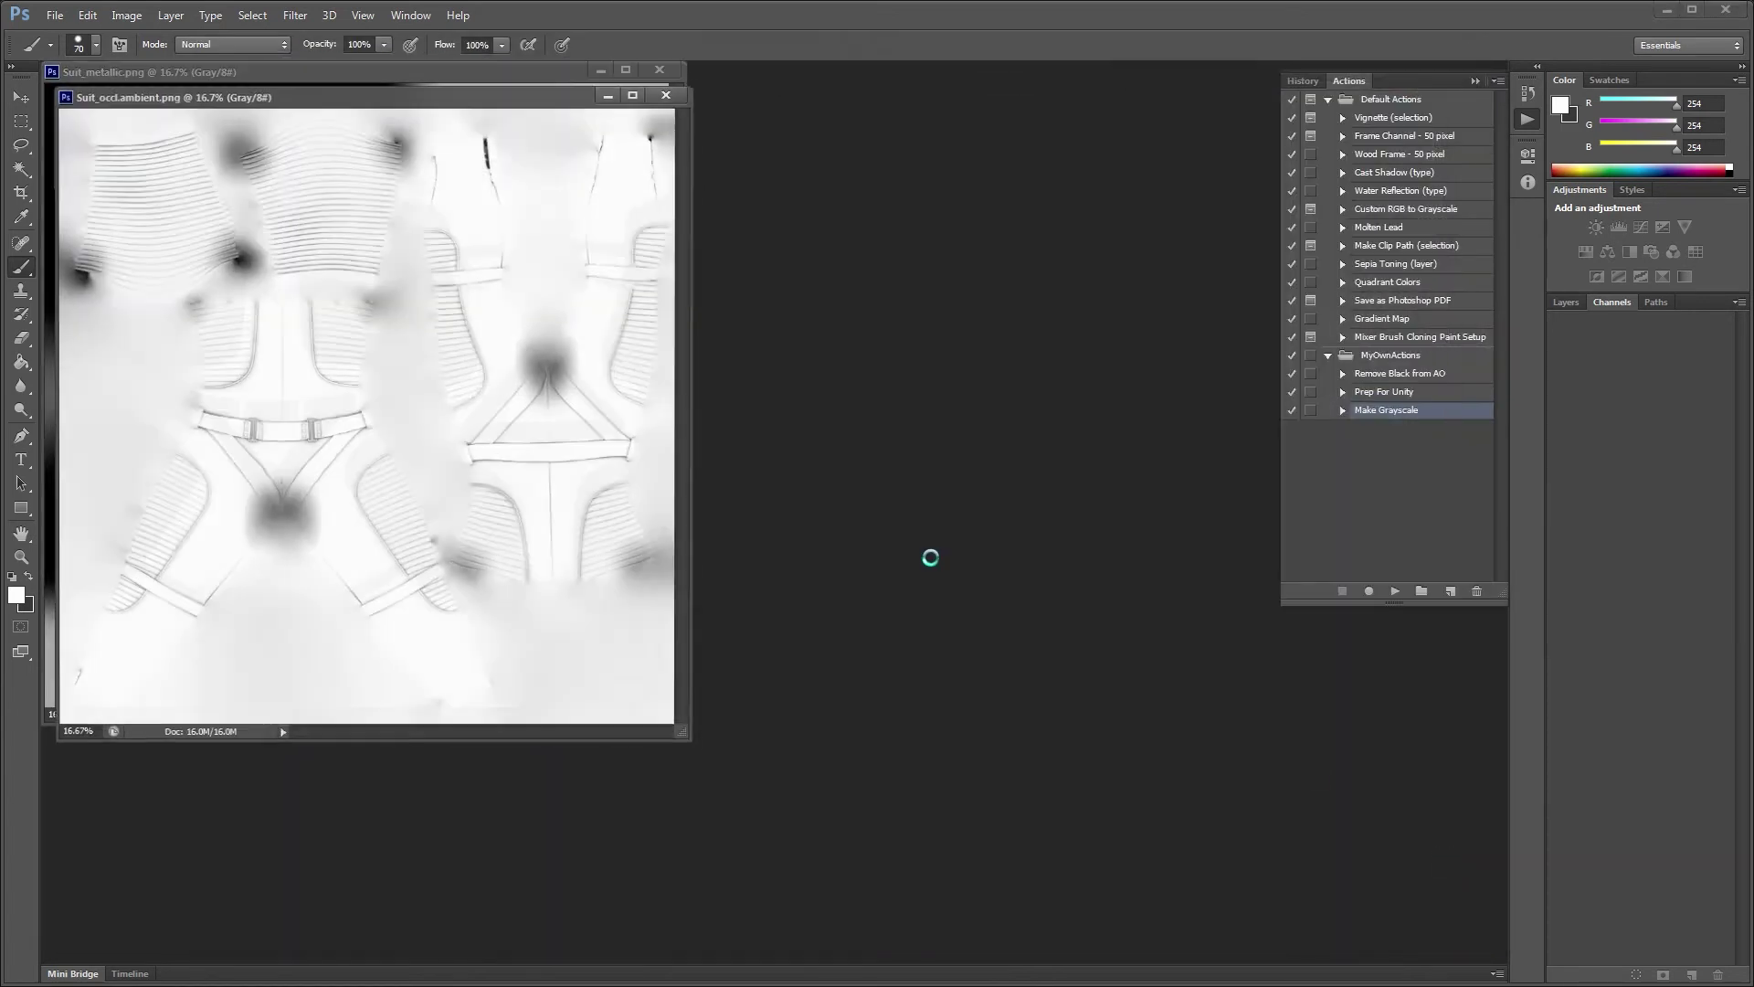
Zoom the three suit images out to 8.33% and arrange their windows side by side in the order metallic, occlusion, smoothness
{"action": "key", "text": "ctrl+minus"}
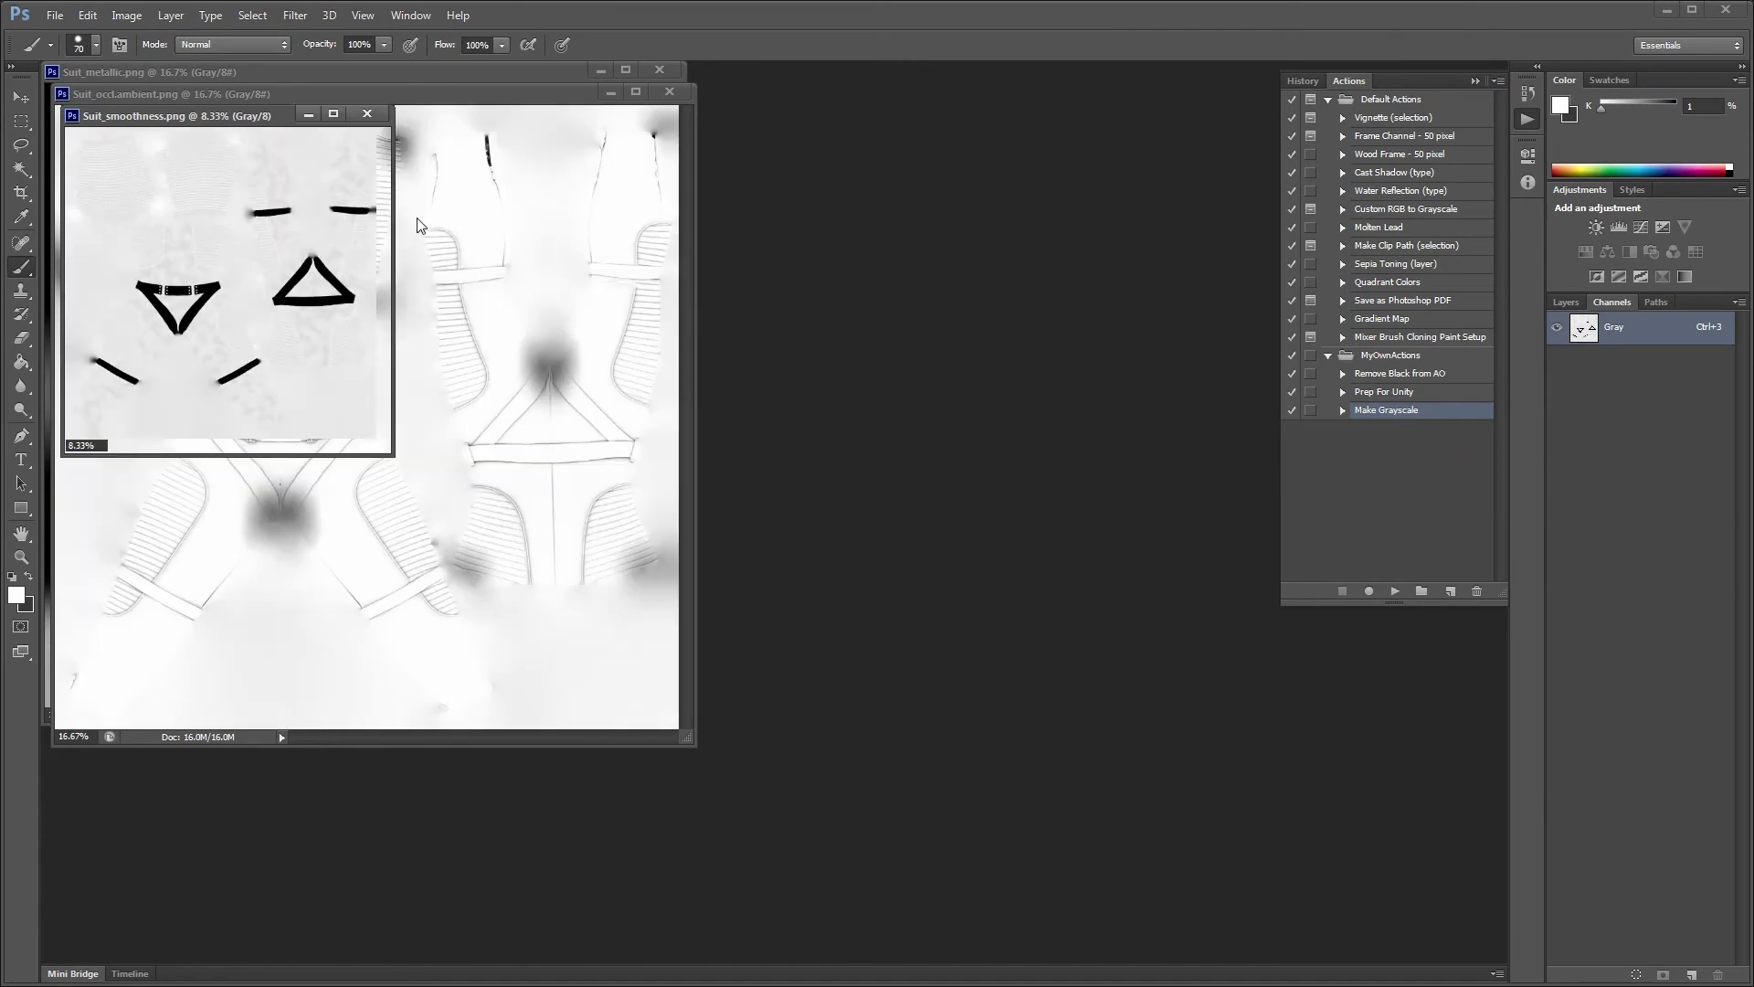
{"action": "left_click_drag", "start_coordinate": [235, 126], "coordinate": [1028, 245]}
{"action": "left_click", "coordinate": [437, 97]}
{"action": "key", "text": "ctrl+minus"}
{"action": "left_click_drag", "start_coordinate": [275, 93], "coordinate": [731, 236]}
{"action": "left_click", "coordinate": [362, 77]}
{"action": "key", "text": "ctrl+minus"}
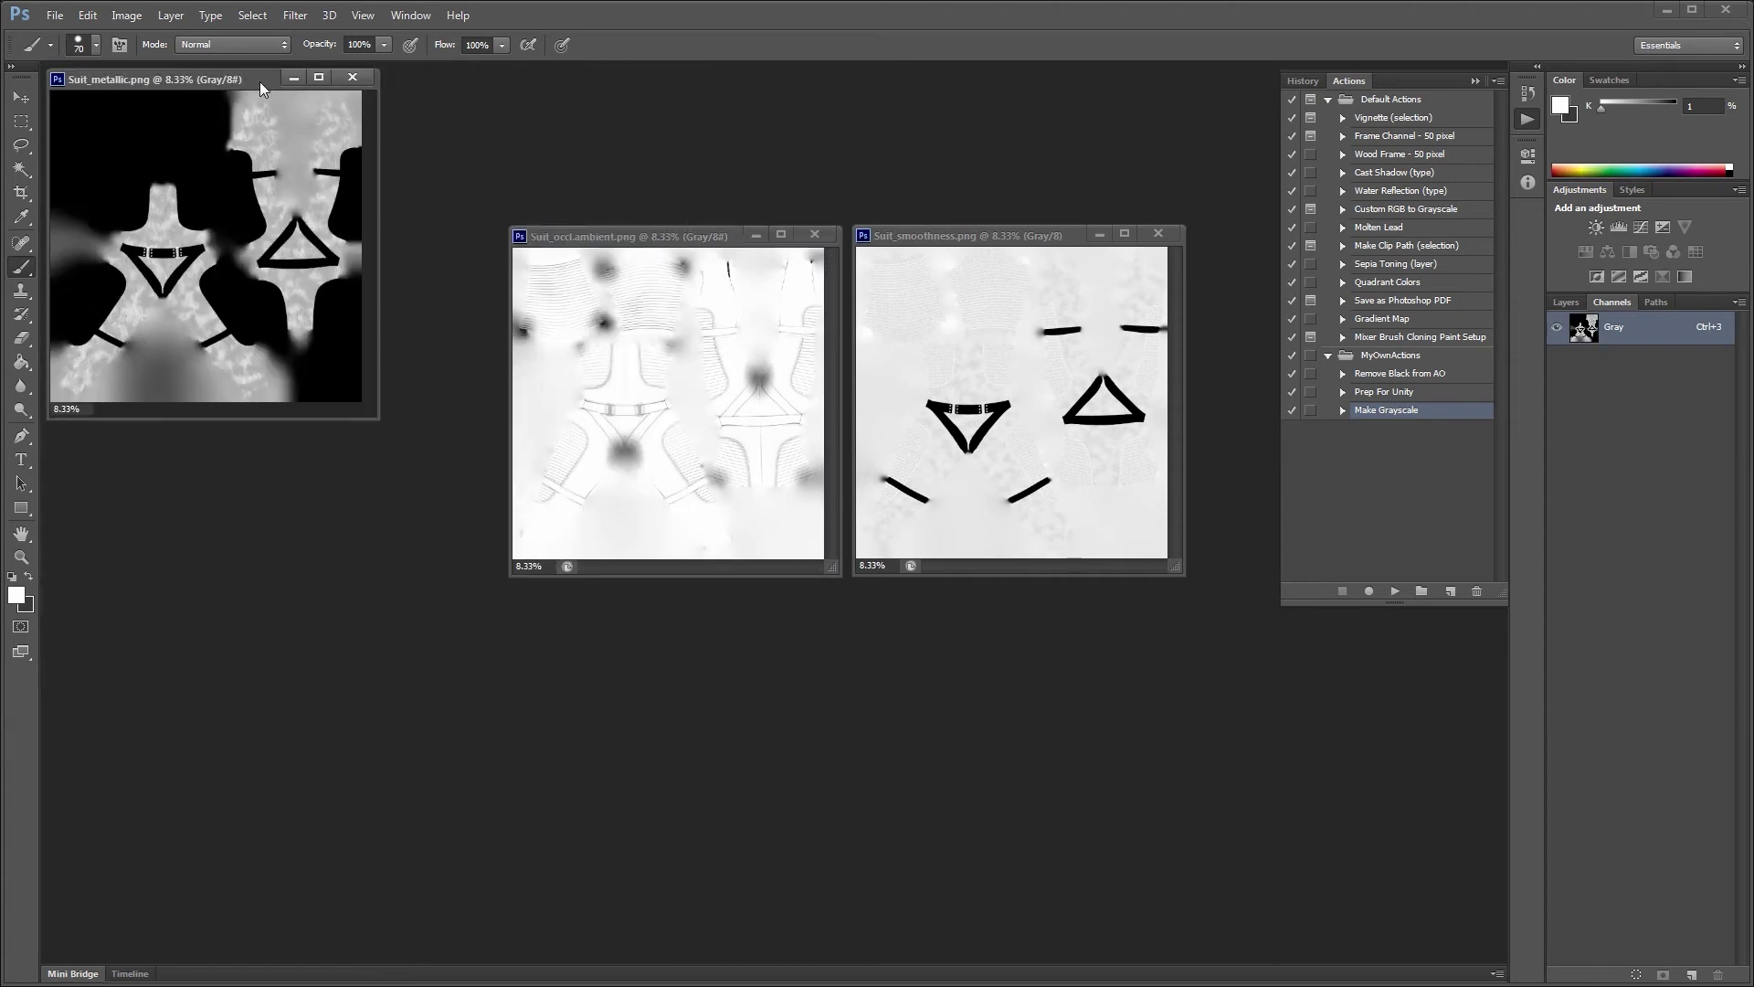
{"action": "left_click_drag", "start_coordinate": [239, 81], "coordinate": [329, 232]}
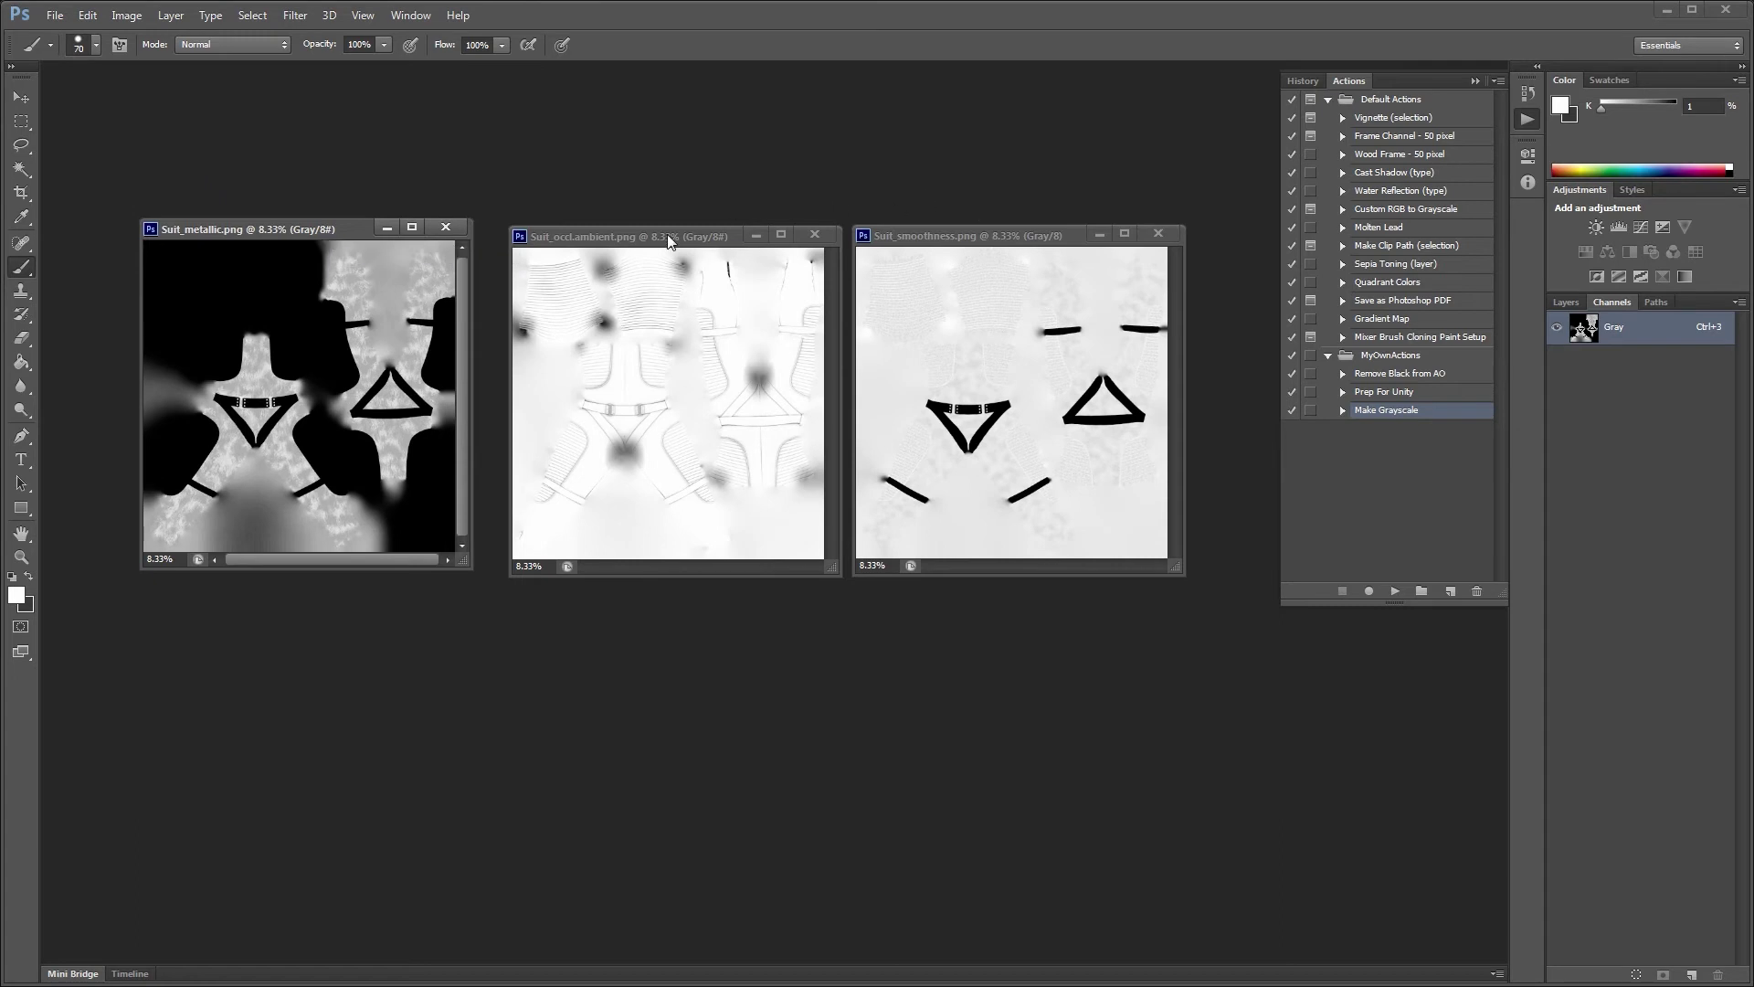
{"action": "left_click_drag", "start_coordinate": [340, 231], "coordinate": [322, 232]}
Convert Suit_occl.ambient.png to RGB Color and paste the full Suit_metallic.png image into its Red channel
{"action": "key", "text": "ctrl+a"}
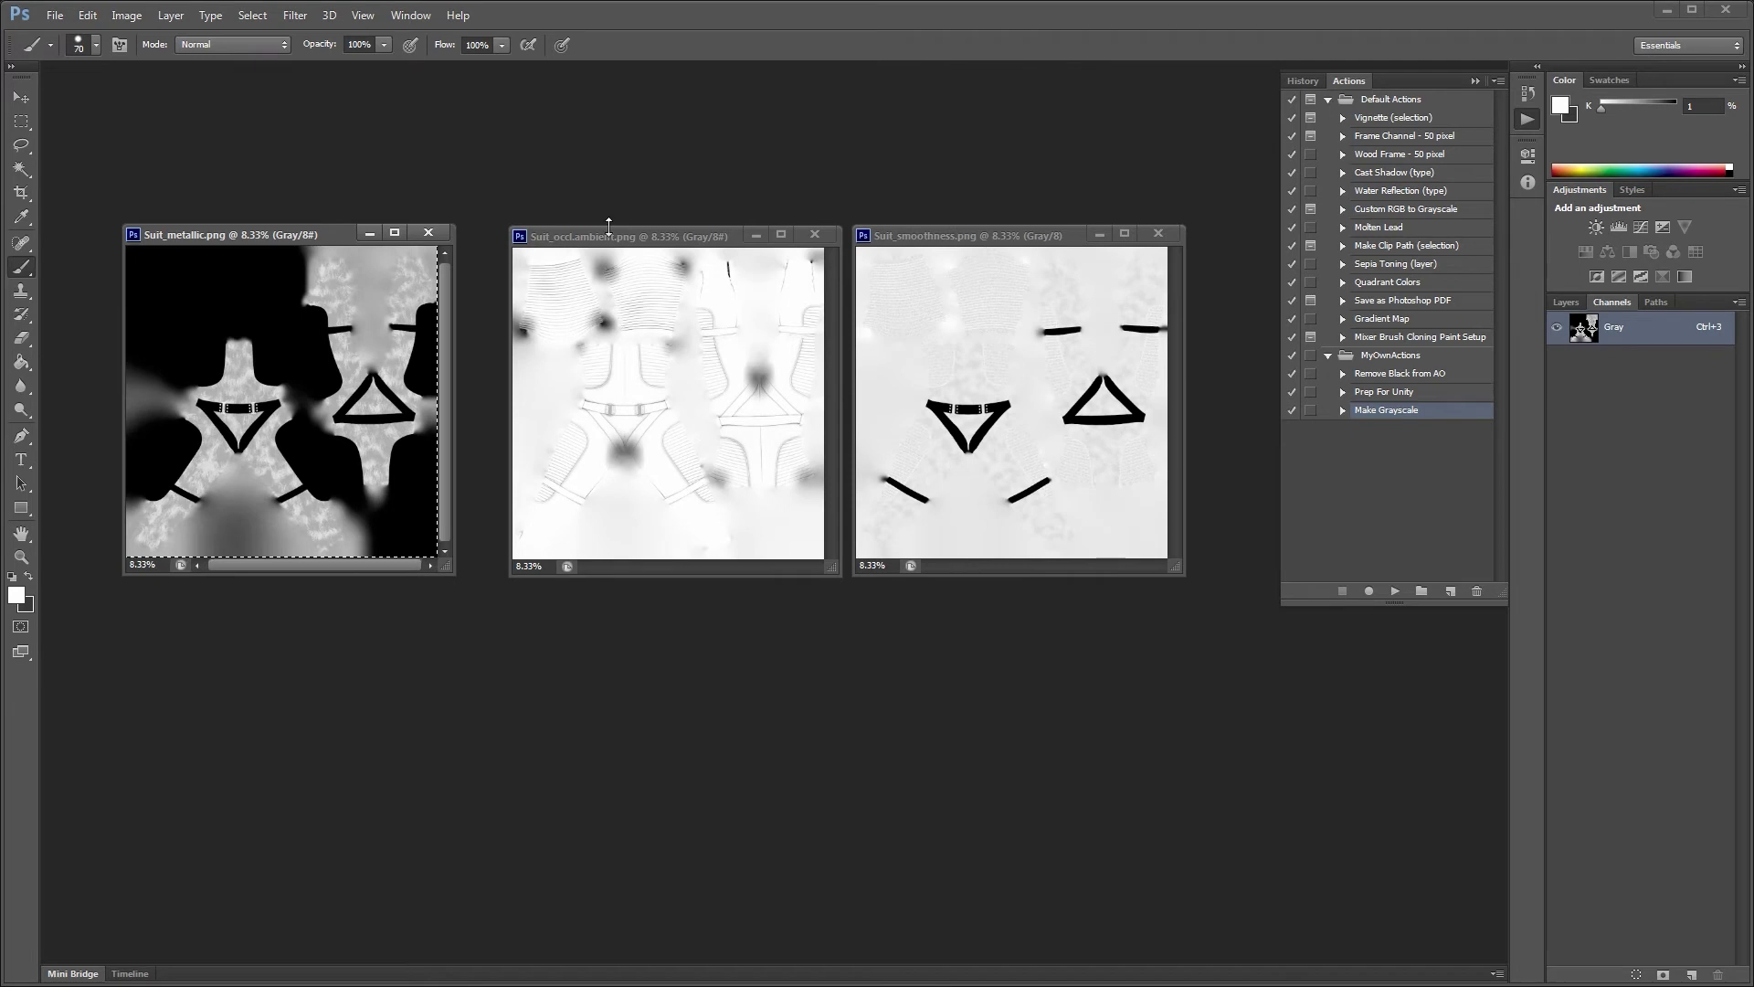
{"action": "left_click_drag", "start_coordinate": [611, 235], "coordinate": [600, 246]}
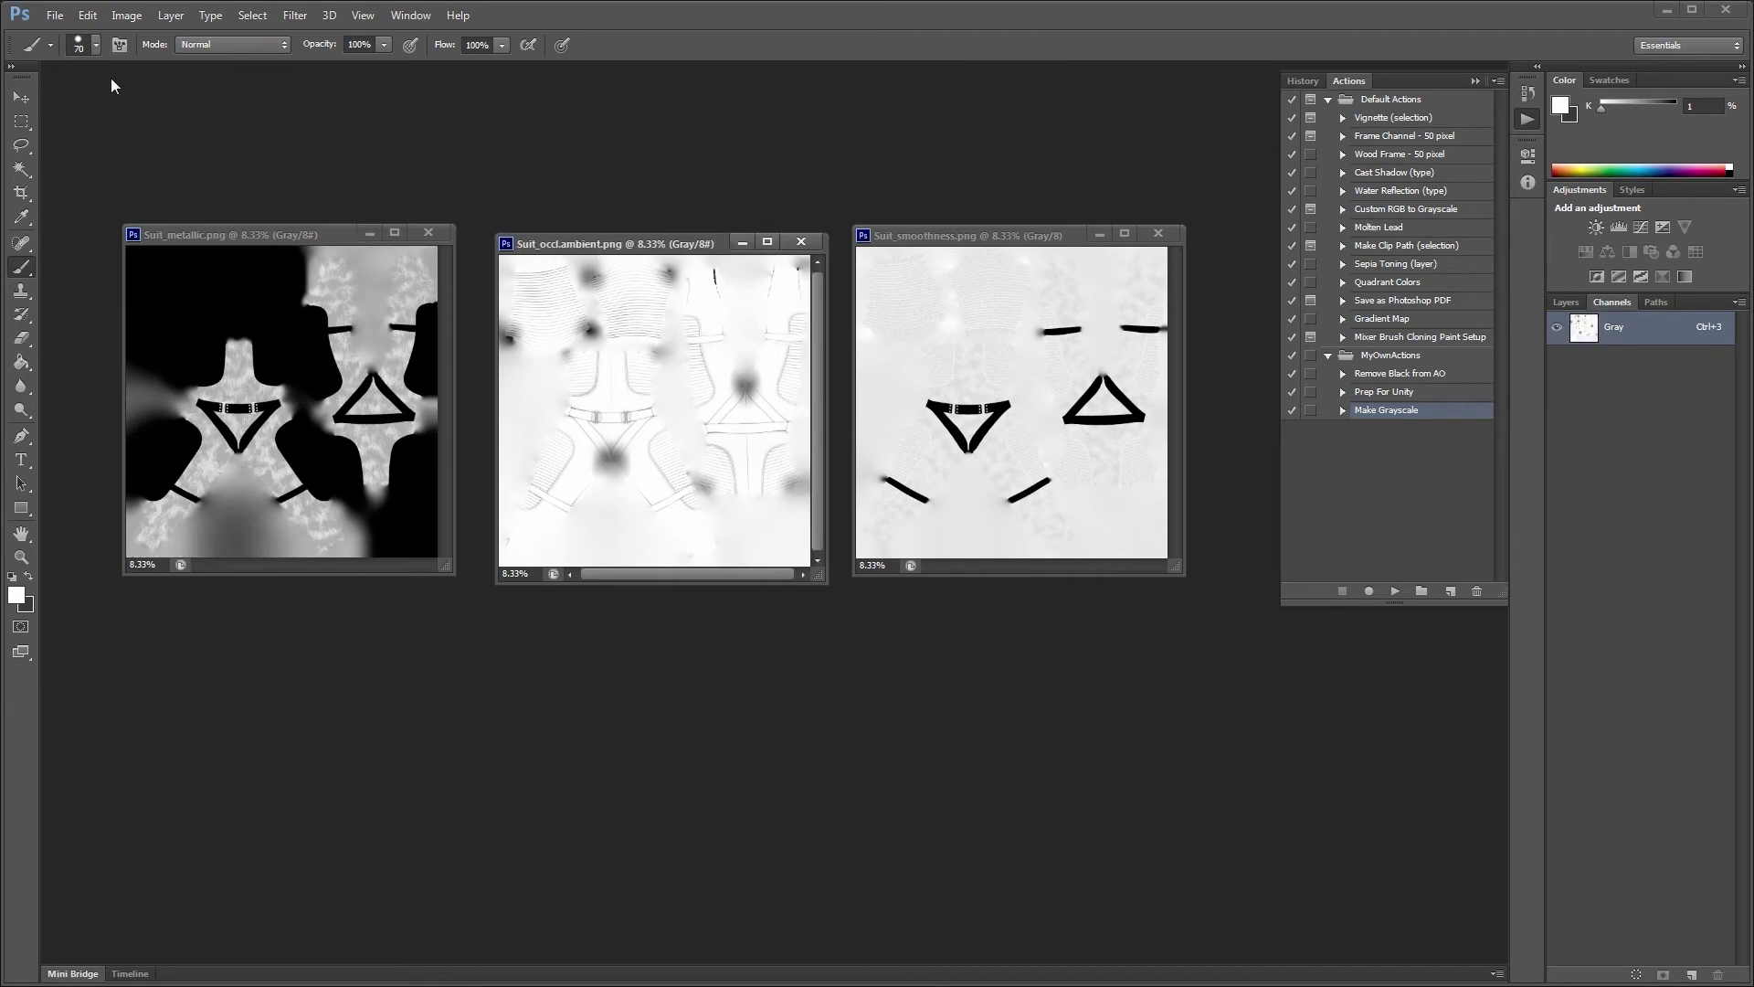
{"action": "left_click", "coordinate": [125, 16]}
{"action": "mouse_move", "coordinate": [228, 41]}
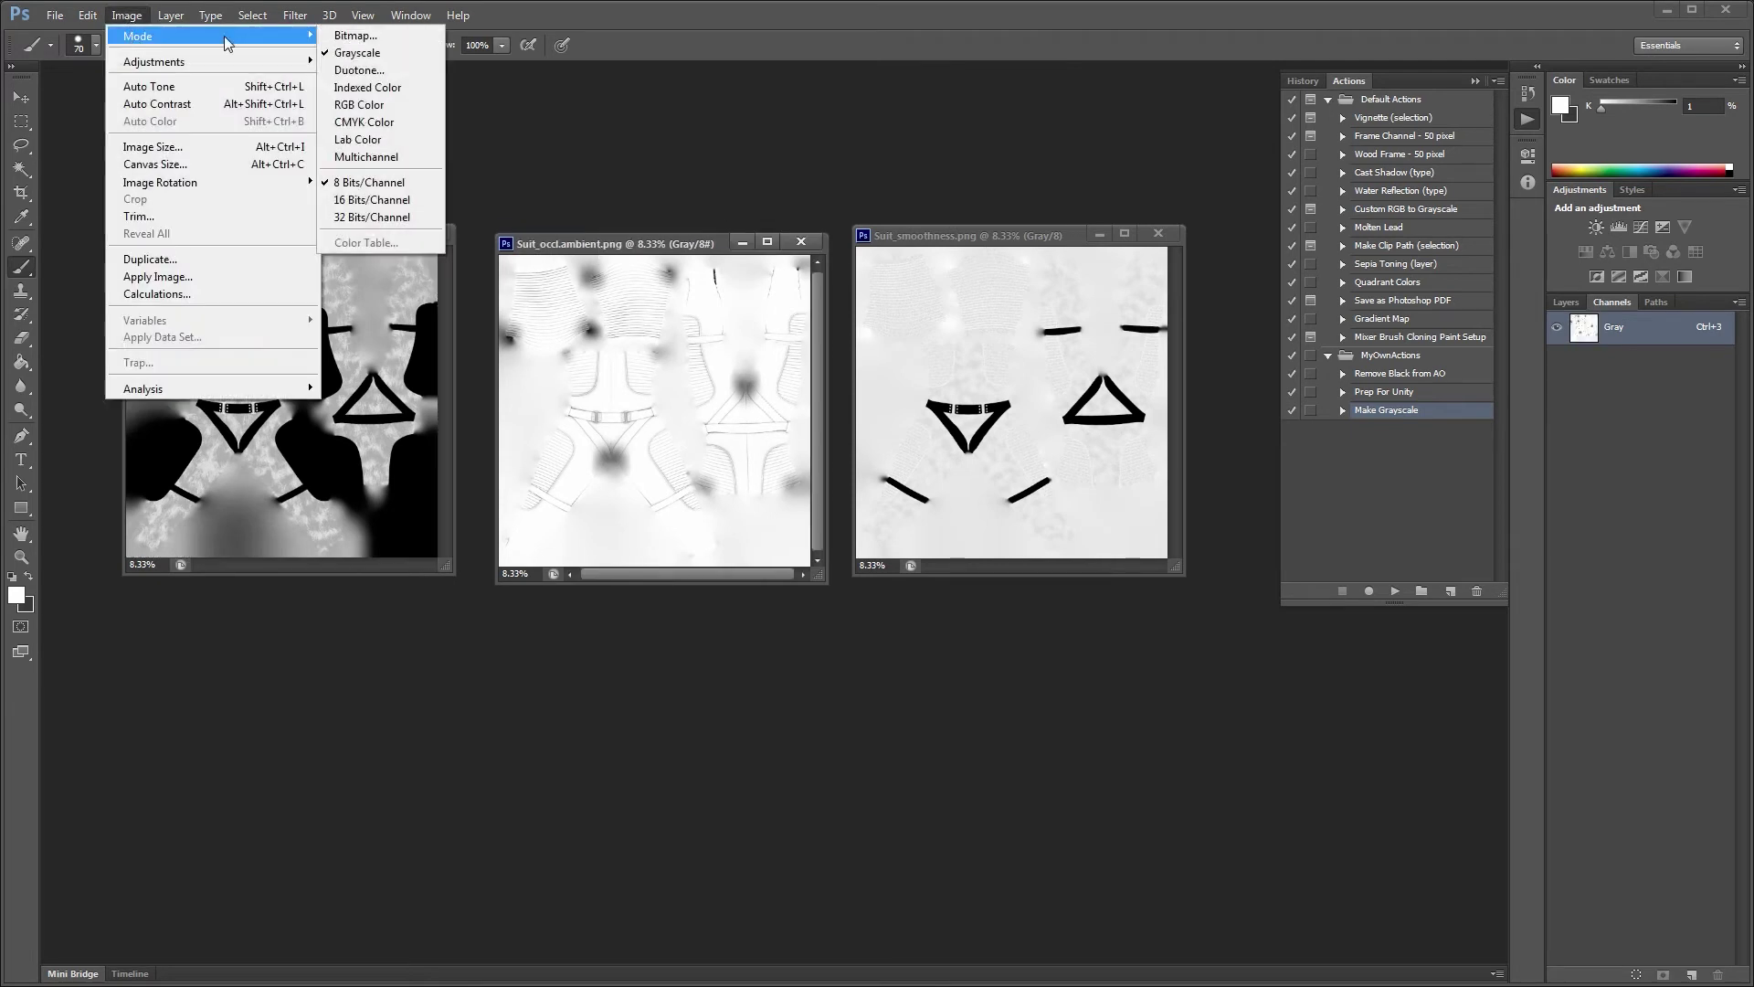
{"action": "left_click", "coordinate": [342, 105]}
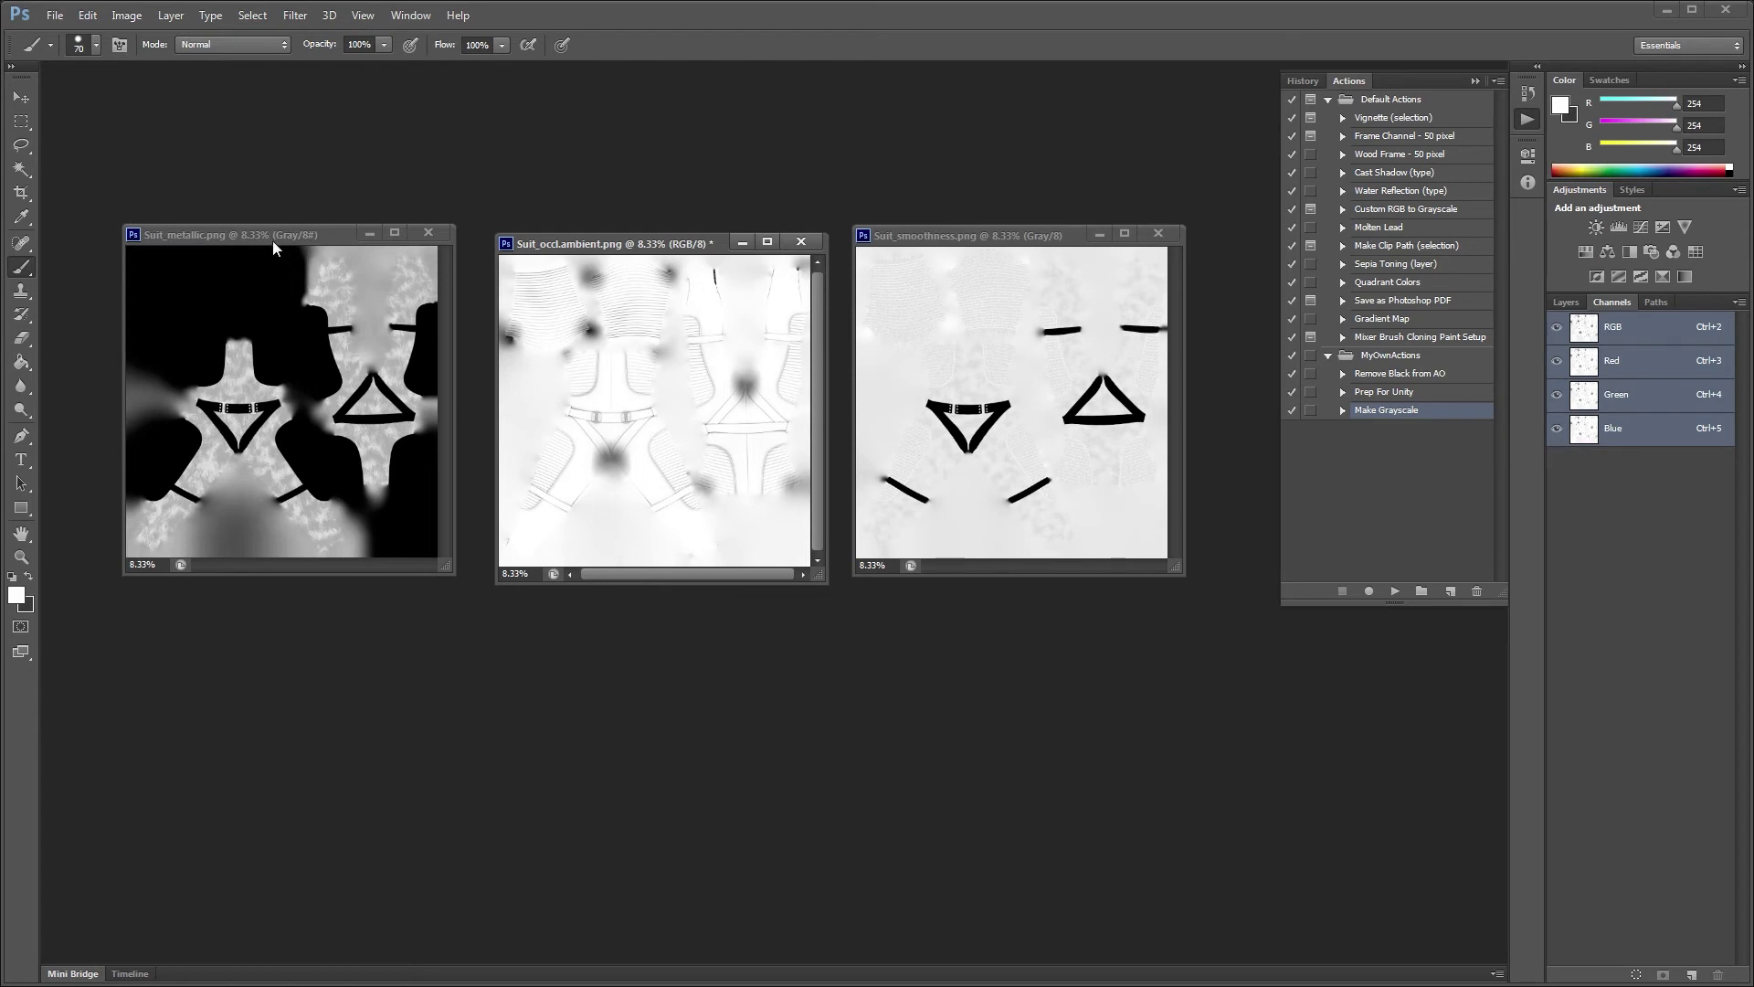
{"action": "left_click", "coordinate": [1620, 382]}
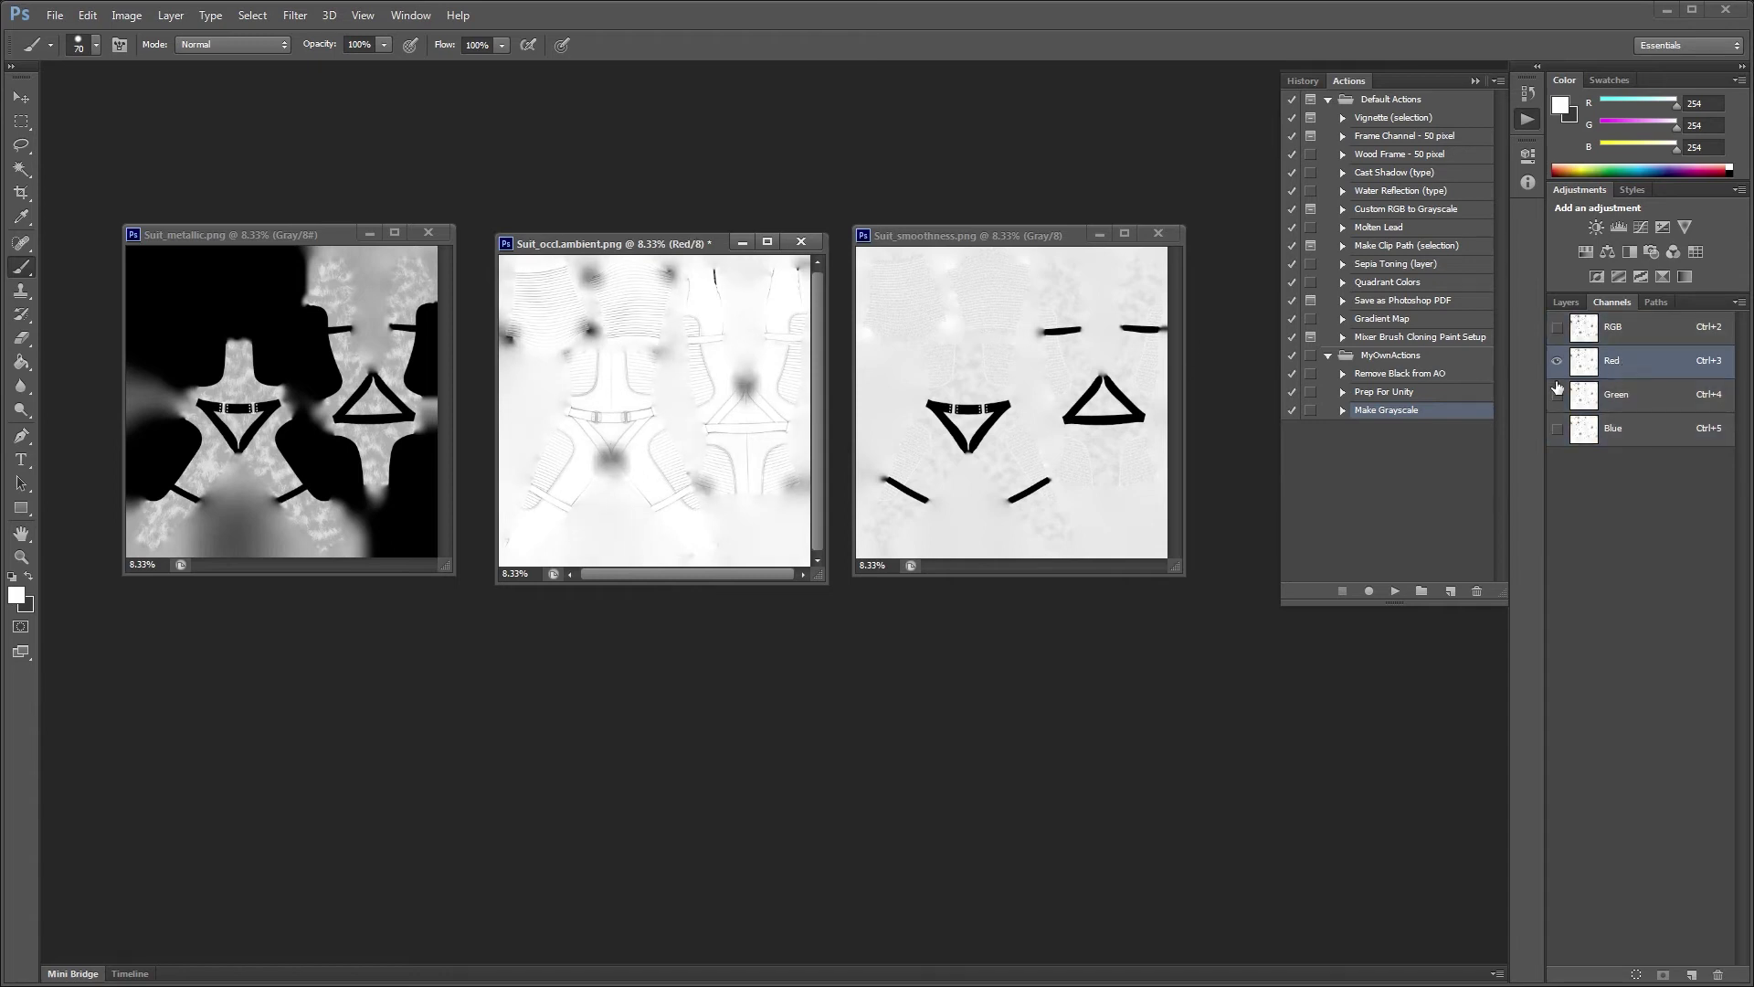
{"action": "key", "text": "ctrl+v"}
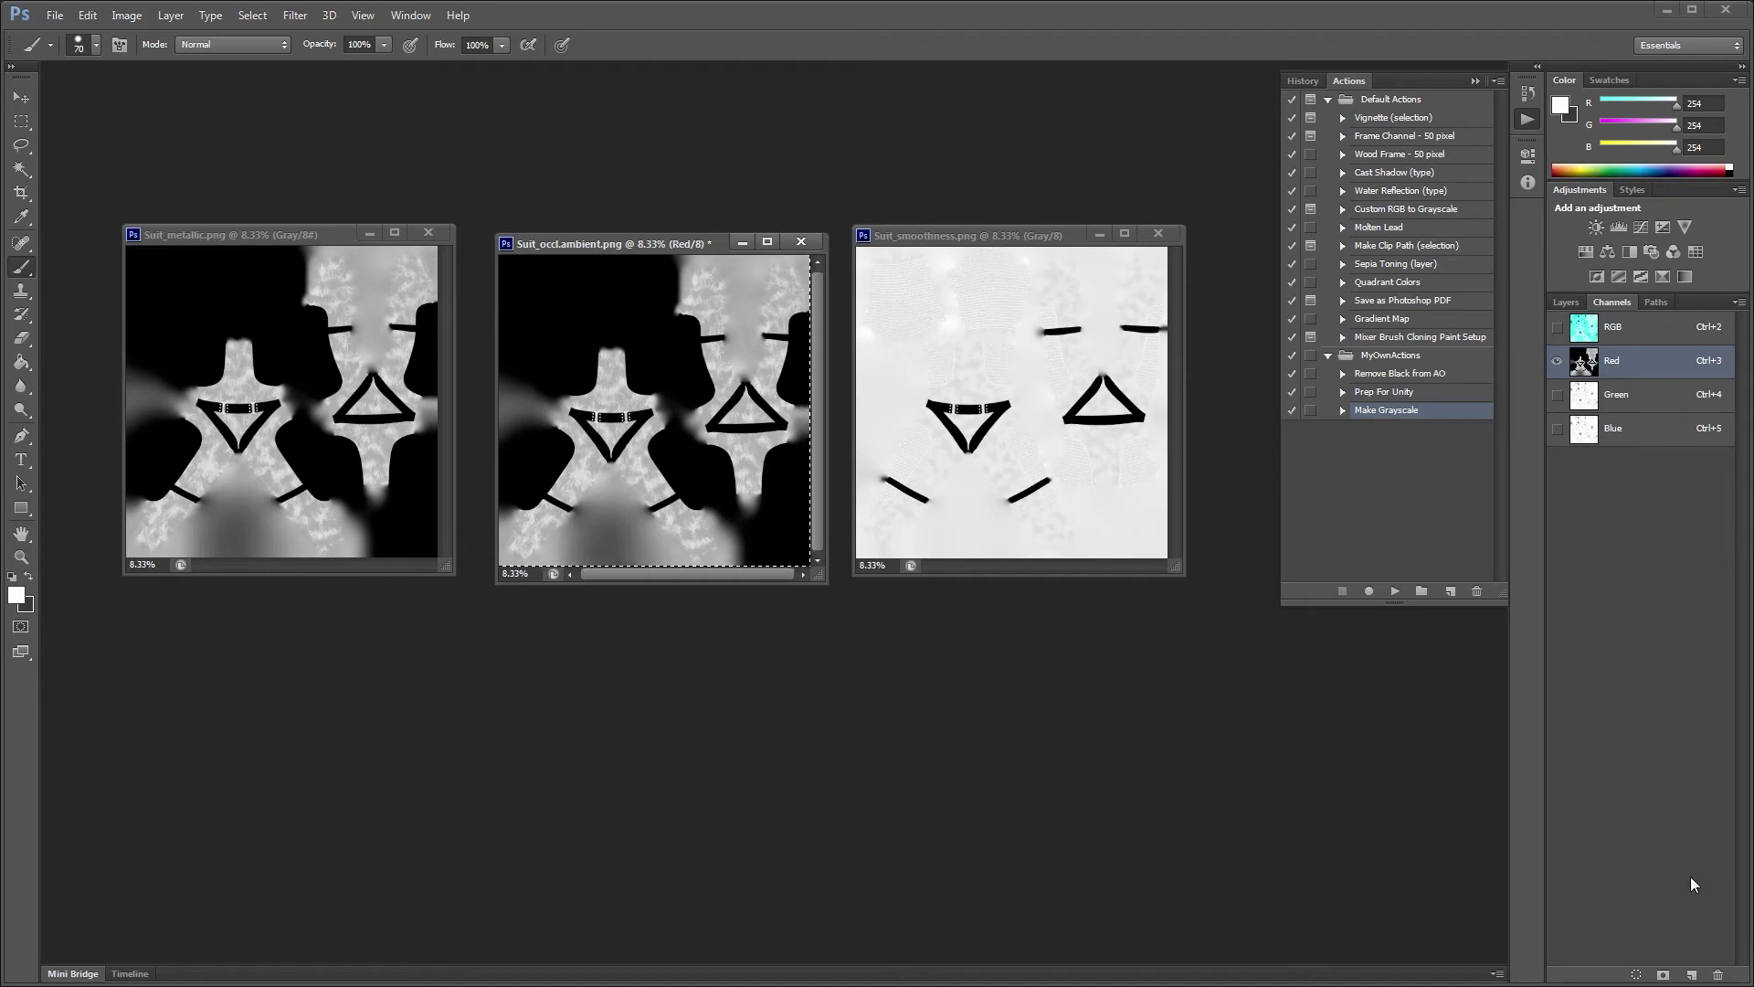
Add an alpha channel to Suit_occl.ambient.png and paste the full Suit_smoothness.png image into it
{"action": "left_click", "coordinate": [1693, 976]}
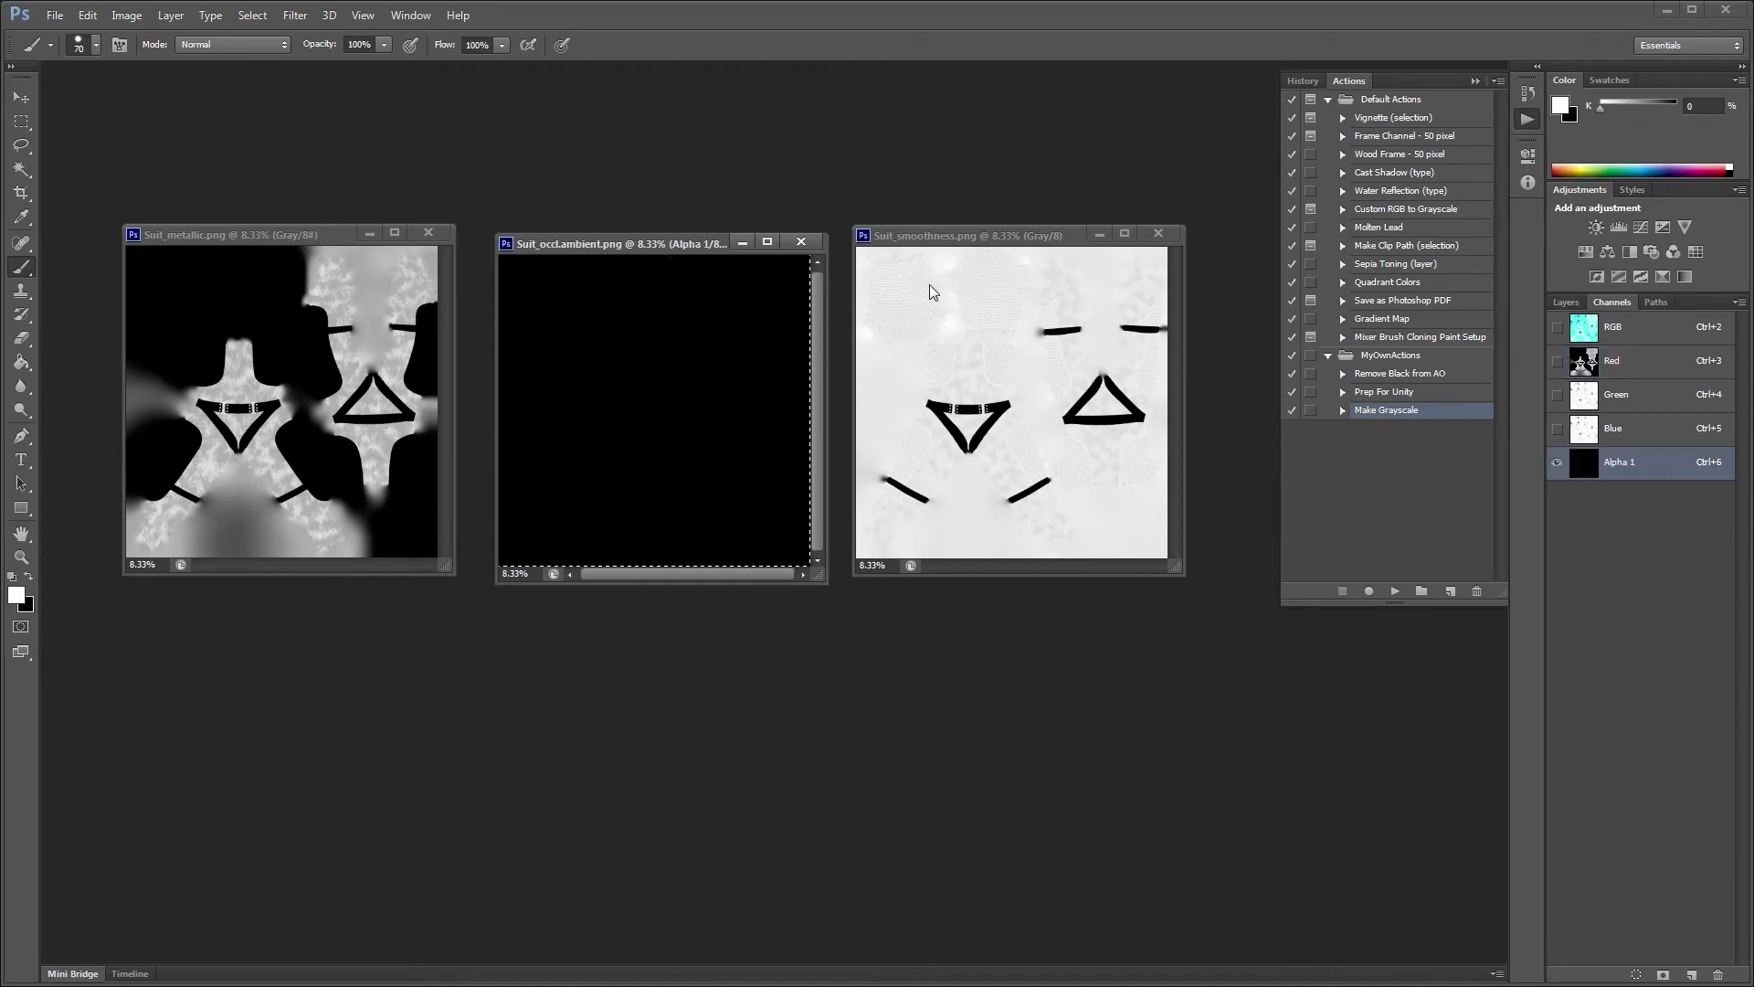
{"action": "left_click", "coordinate": [957, 233]}
{"action": "key", "text": "ctrl+a"}
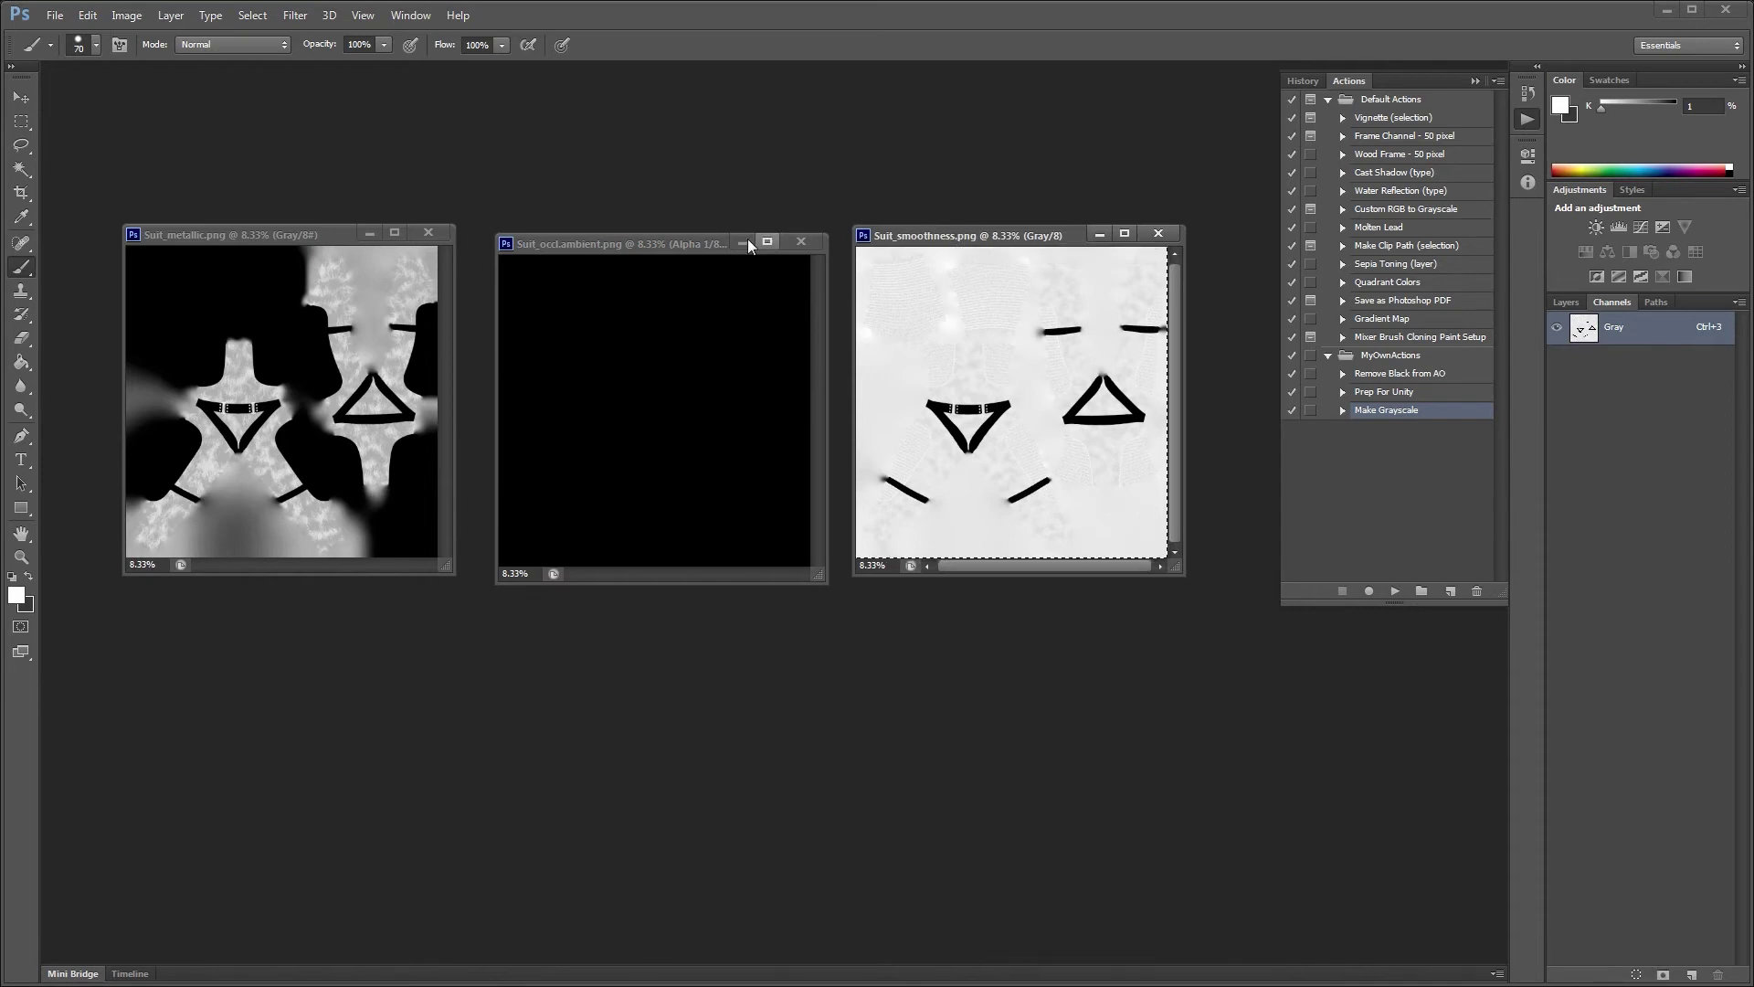
{"action": "left_click", "coordinate": [639, 243]}
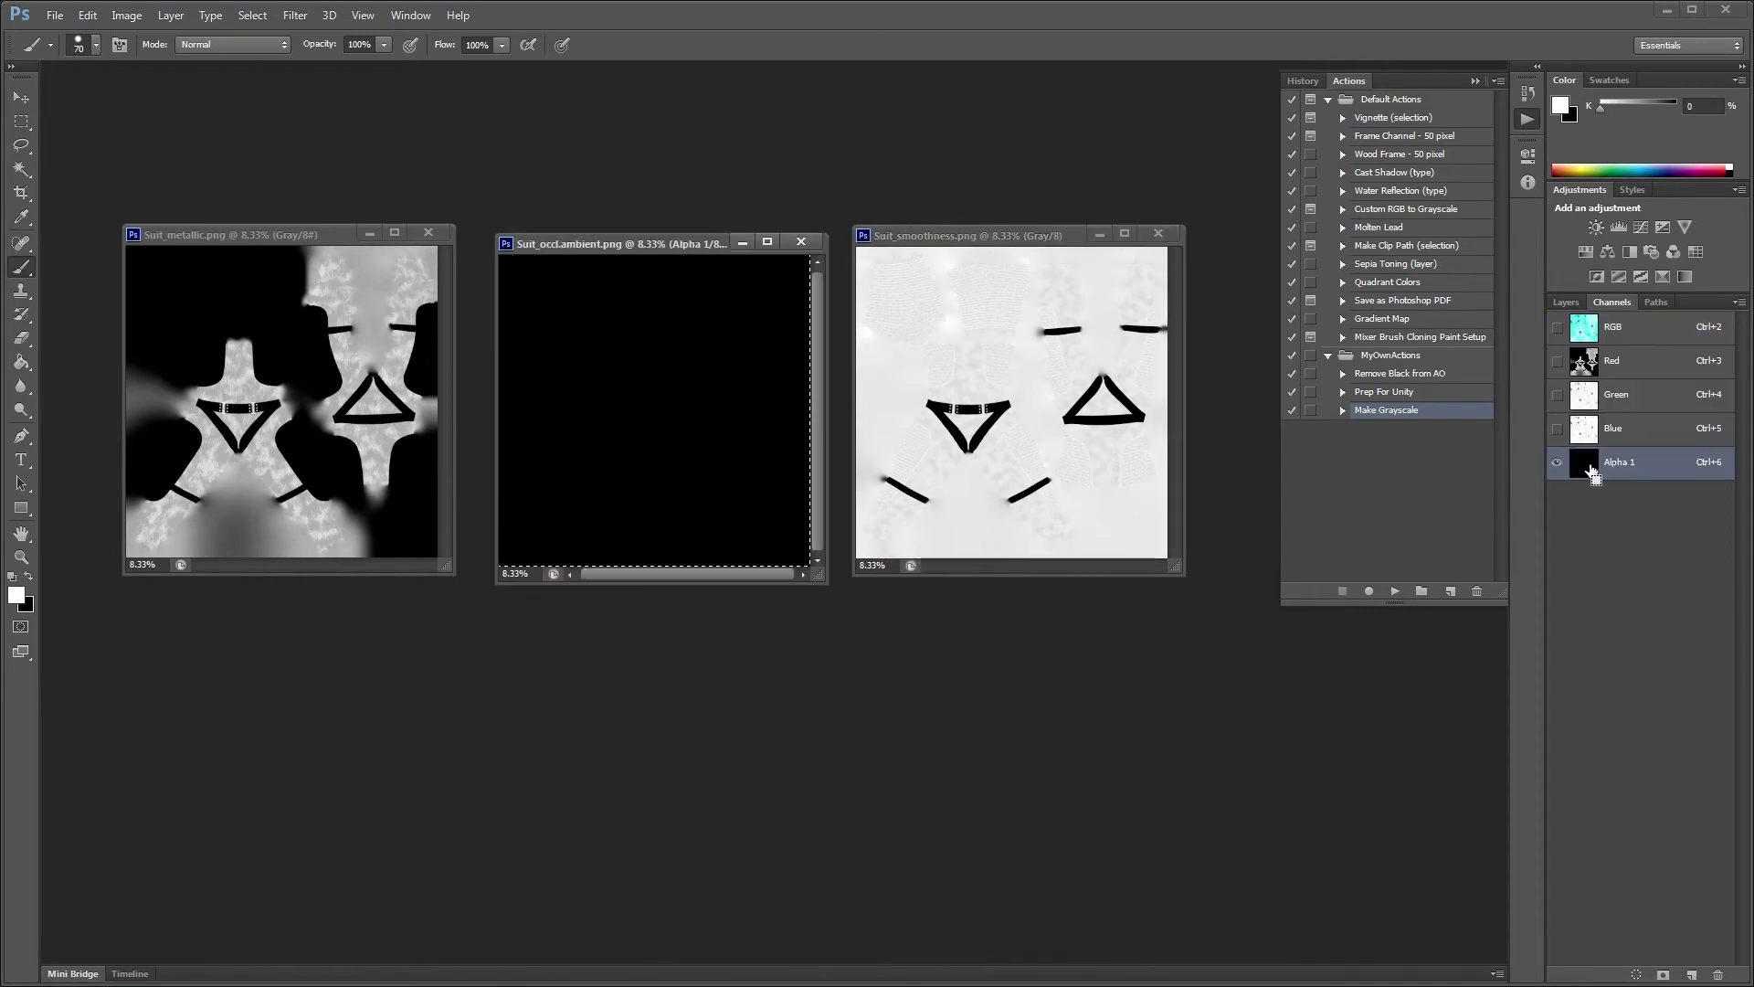
{"action": "key", "text": "ctrl+v"}
Check the packed suit image's composite, Red, Green and alpha channels by switching which channels are displayed
{"action": "left_click", "coordinate": [1586, 330]}
{"action": "left_click", "coordinate": [1556, 462]}
{"action": "left_click", "coordinate": [1558, 461]}
{"action": "left_click", "coordinate": [1559, 461]}
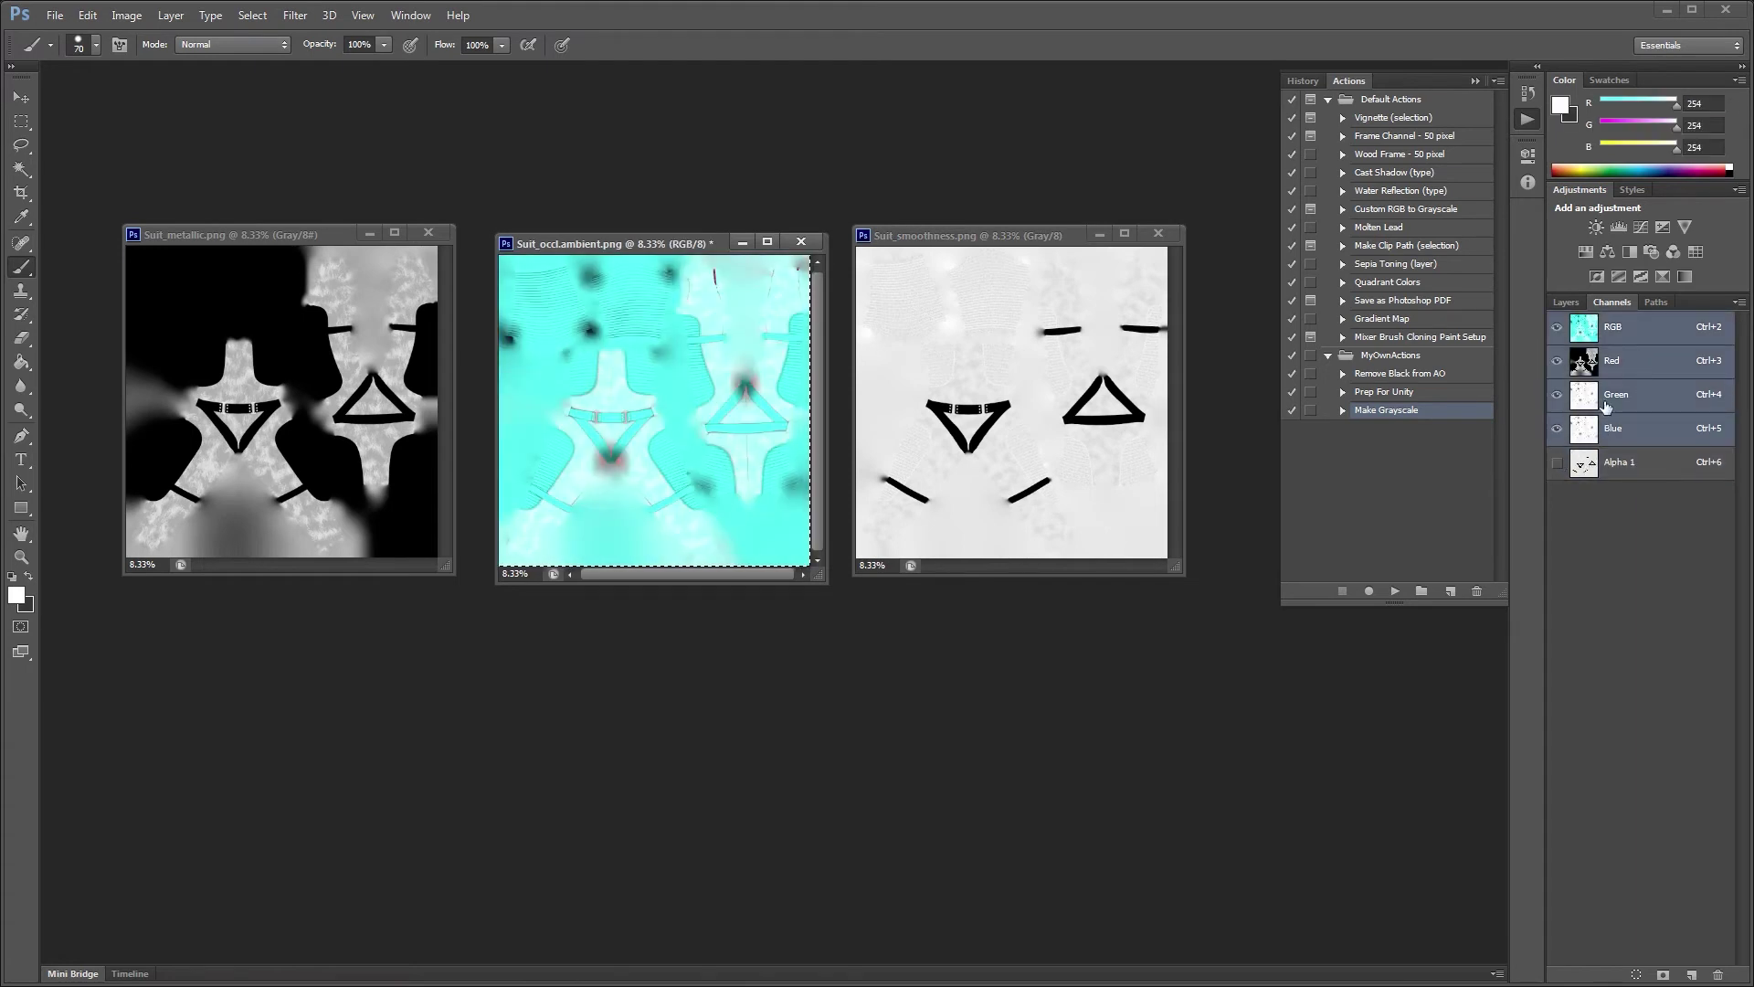
{"action": "left_click", "coordinate": [1615, 361]}
{"action": "left_click", "coordinate": [1616, 393]}
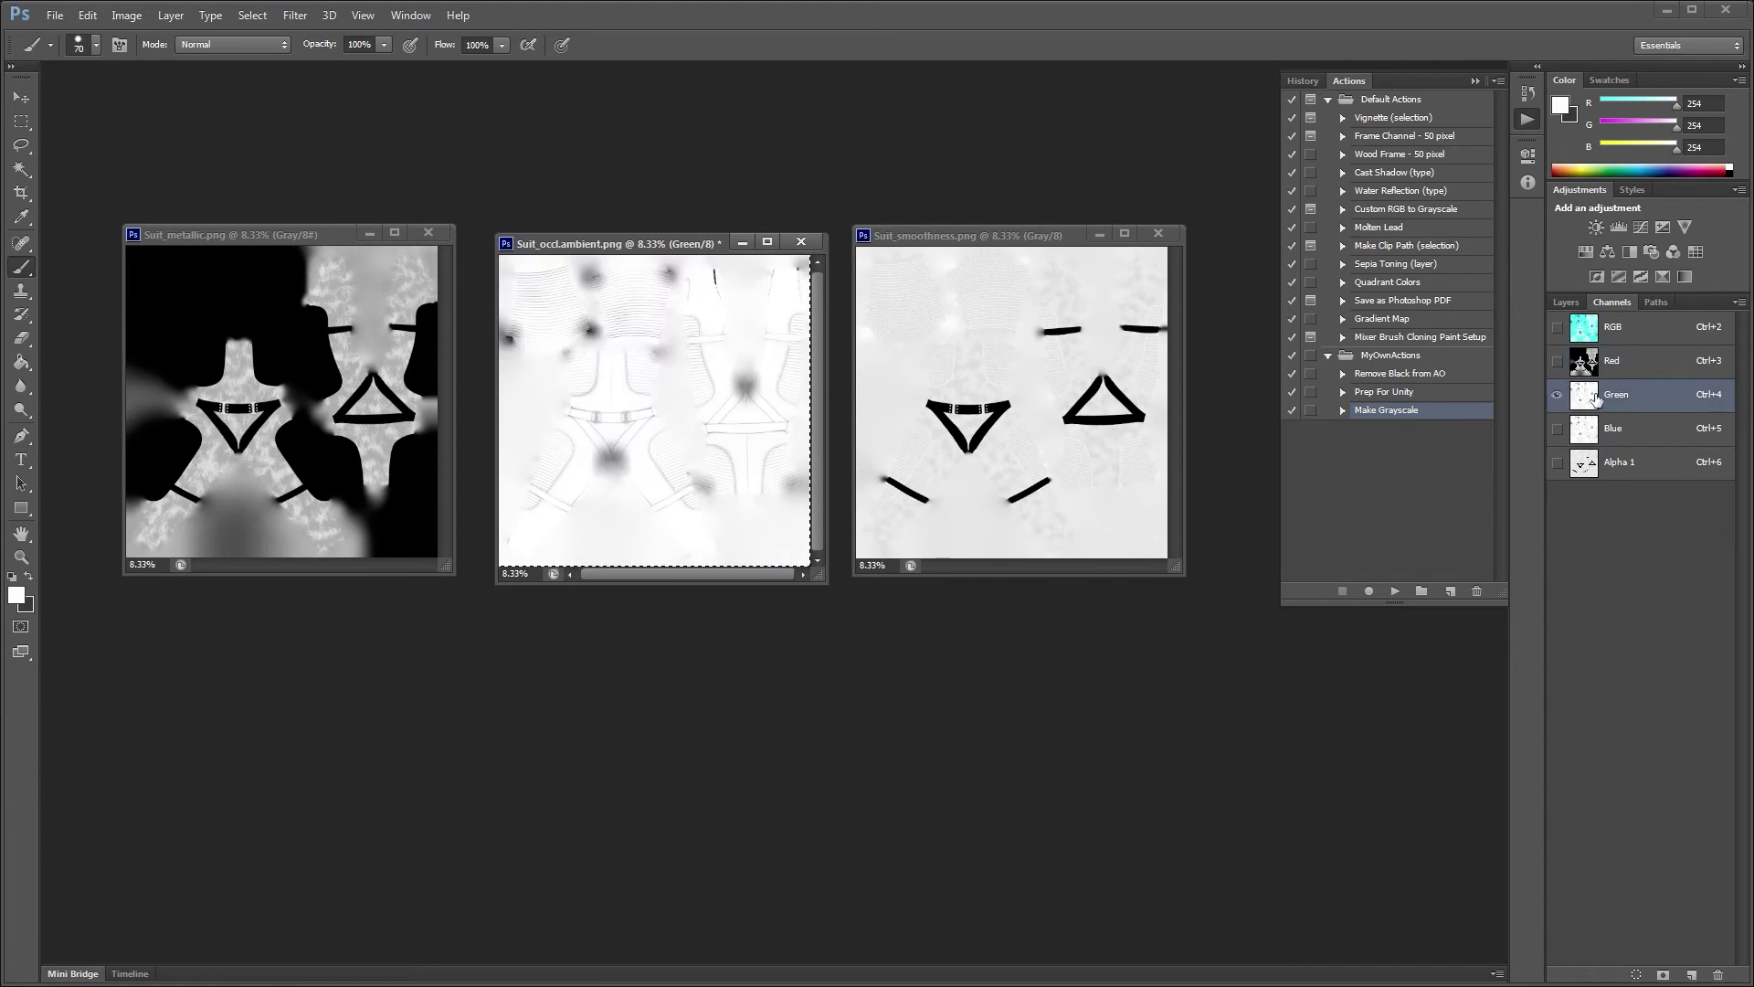
{"action": "left_click", "coordinate": [1557, 427]}
{"action": "left_click", "coordinate": [1558, 361]}
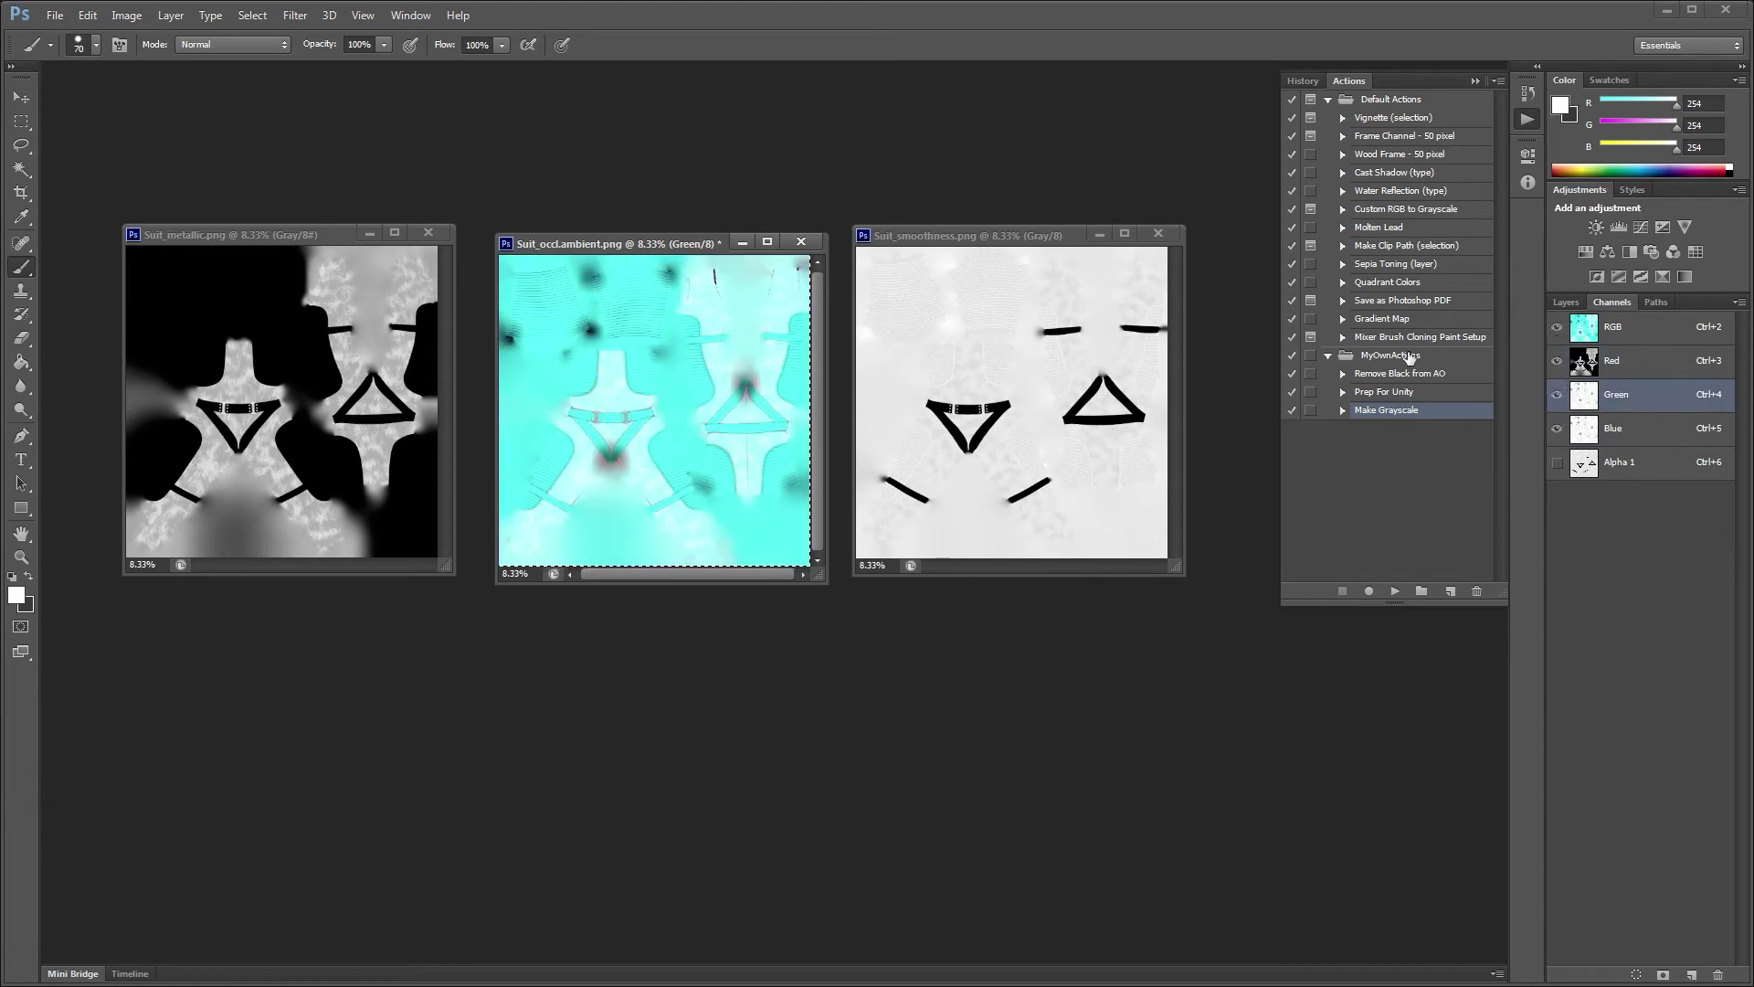
{"action": "left_click_drag", "start_coordinate": [611, 244], "coordinate": [606, 248]}
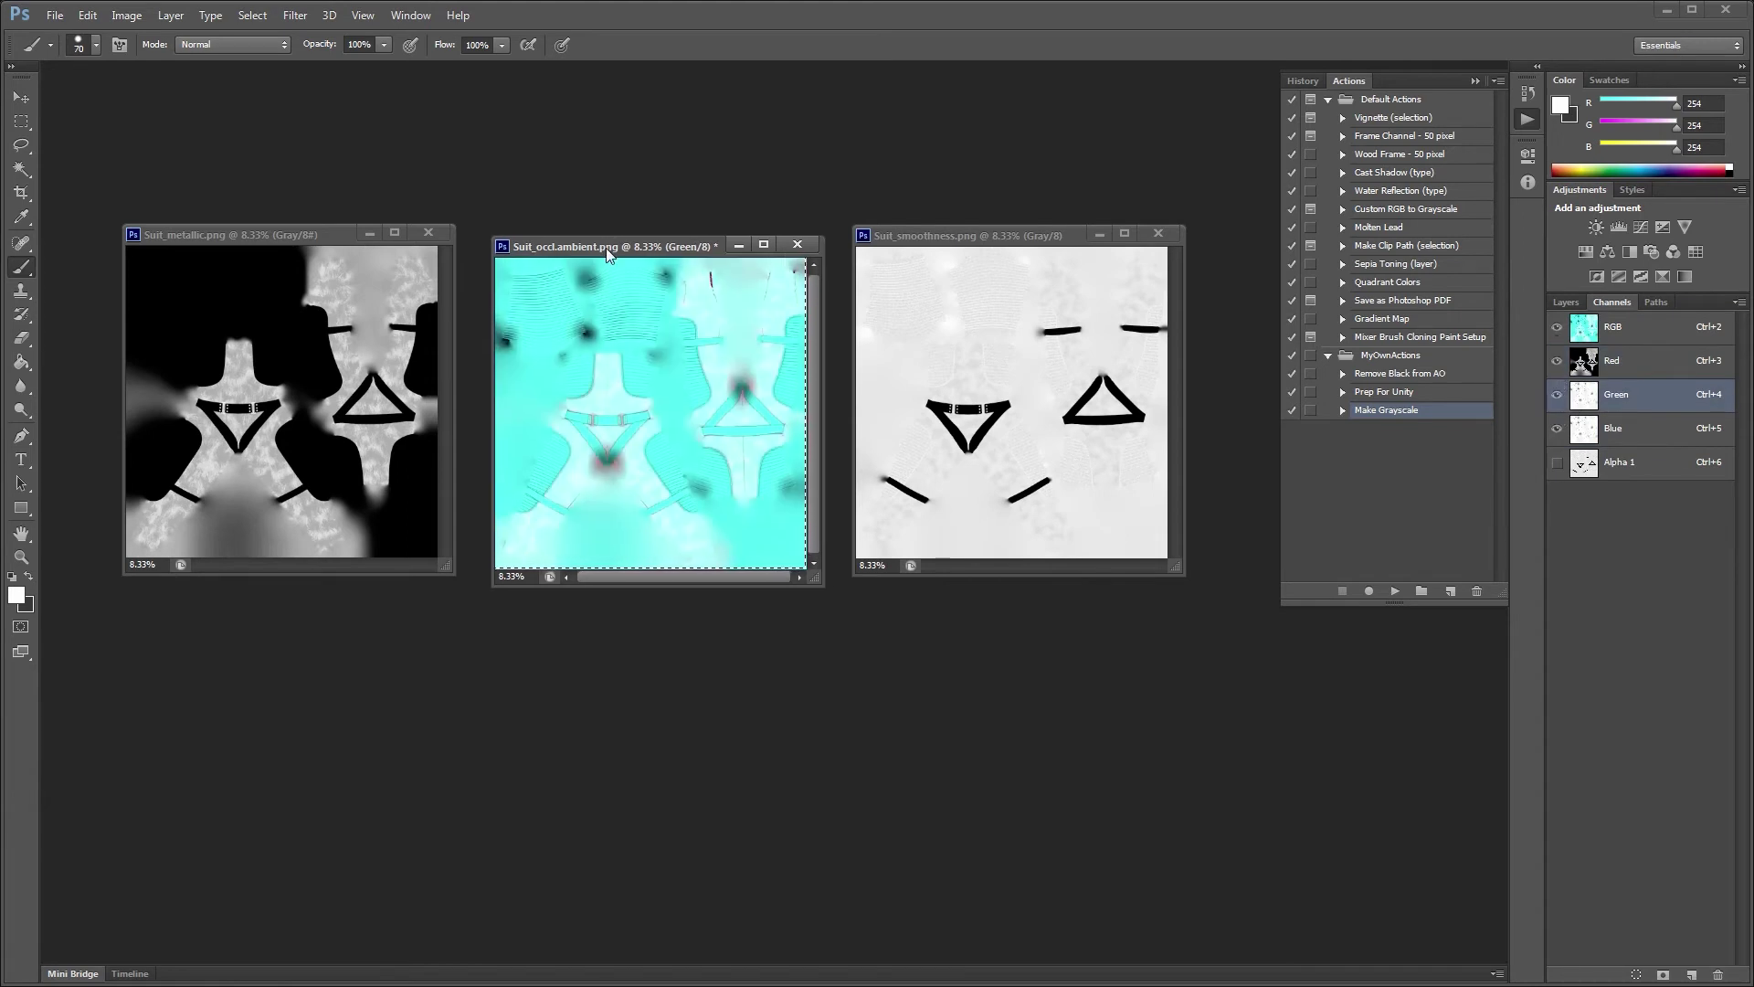
Save a copy of the packed image as Suit_multi.png in SuperPNG format, using Alpha 1 as the alpha channel
{"action": "left_click", "coordinate": [55, 16]}
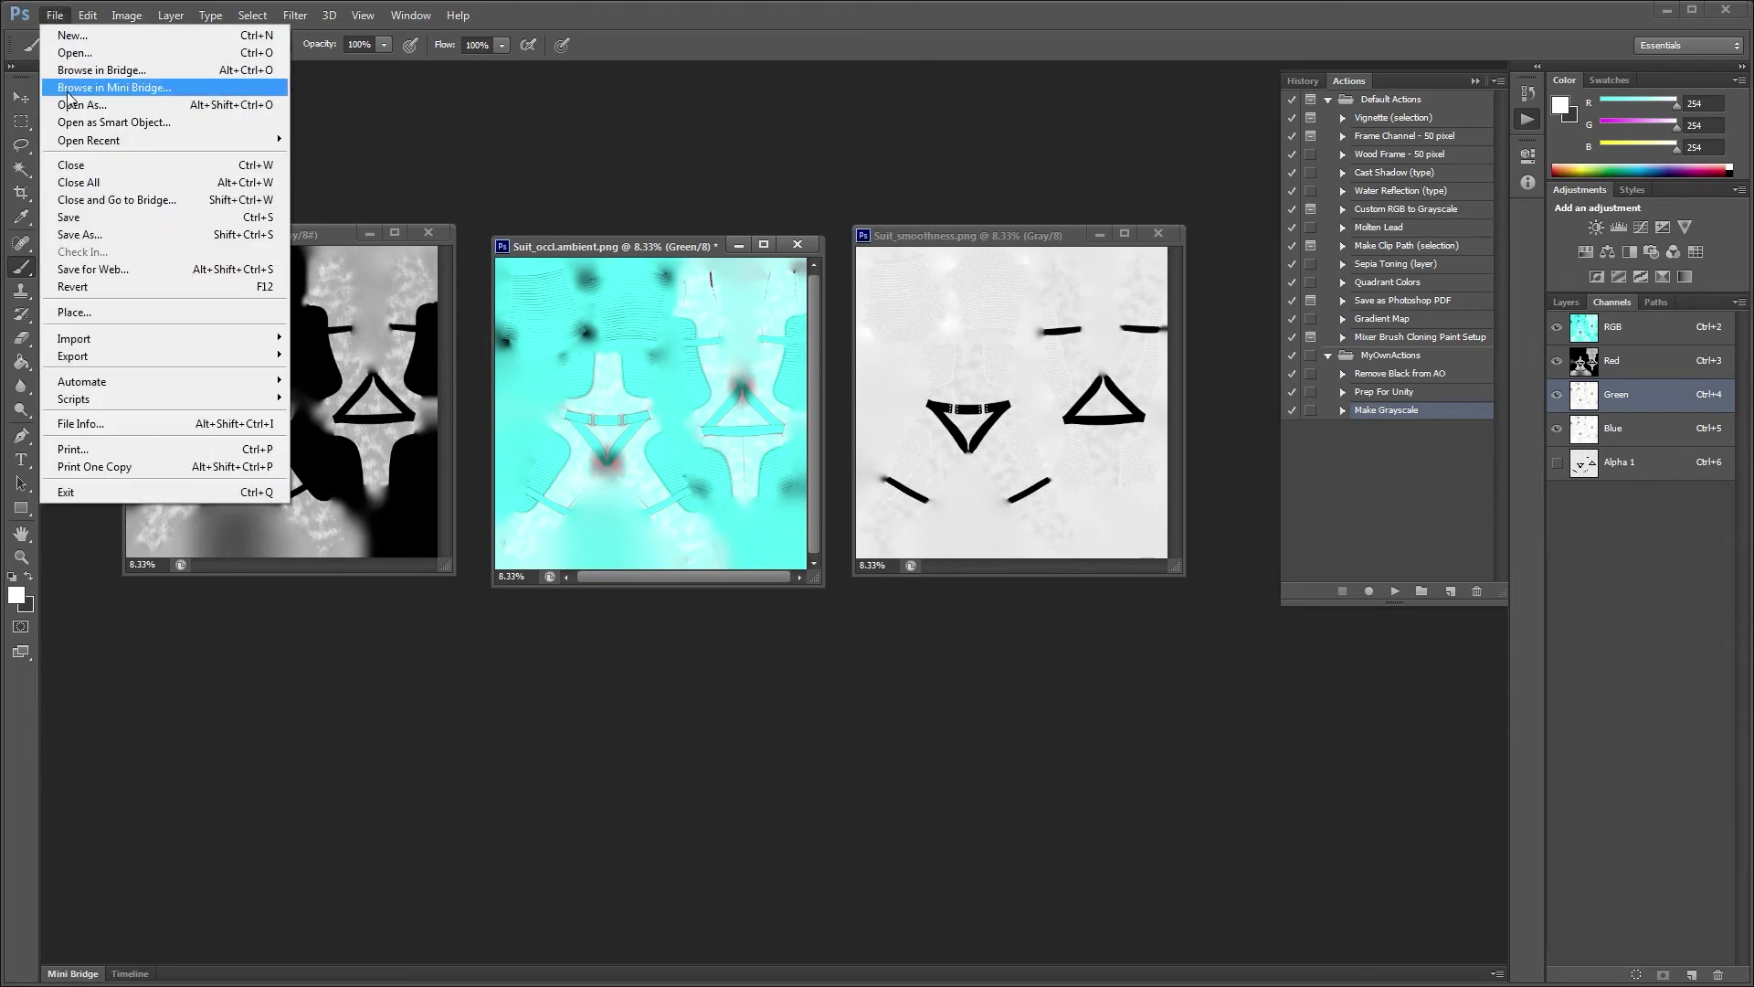
{"action": "left_click", "coordinate": [78, 235]}
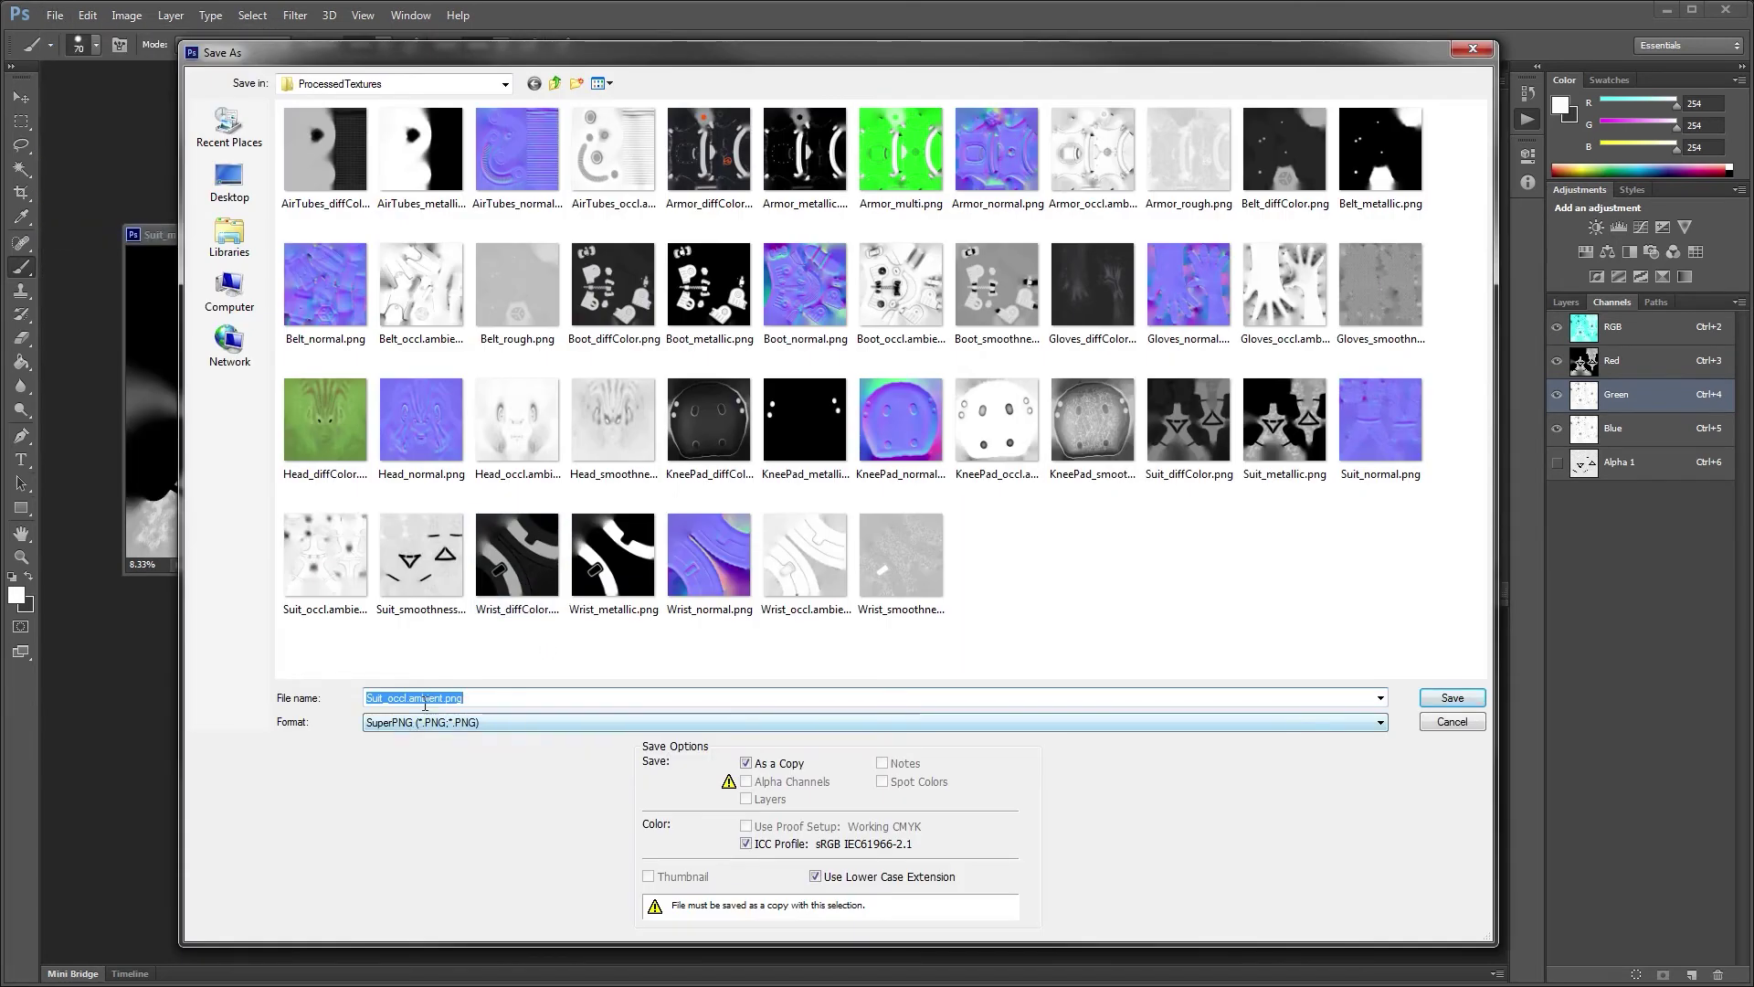
{"action": "left_click", "coordinate": [439, 698]}
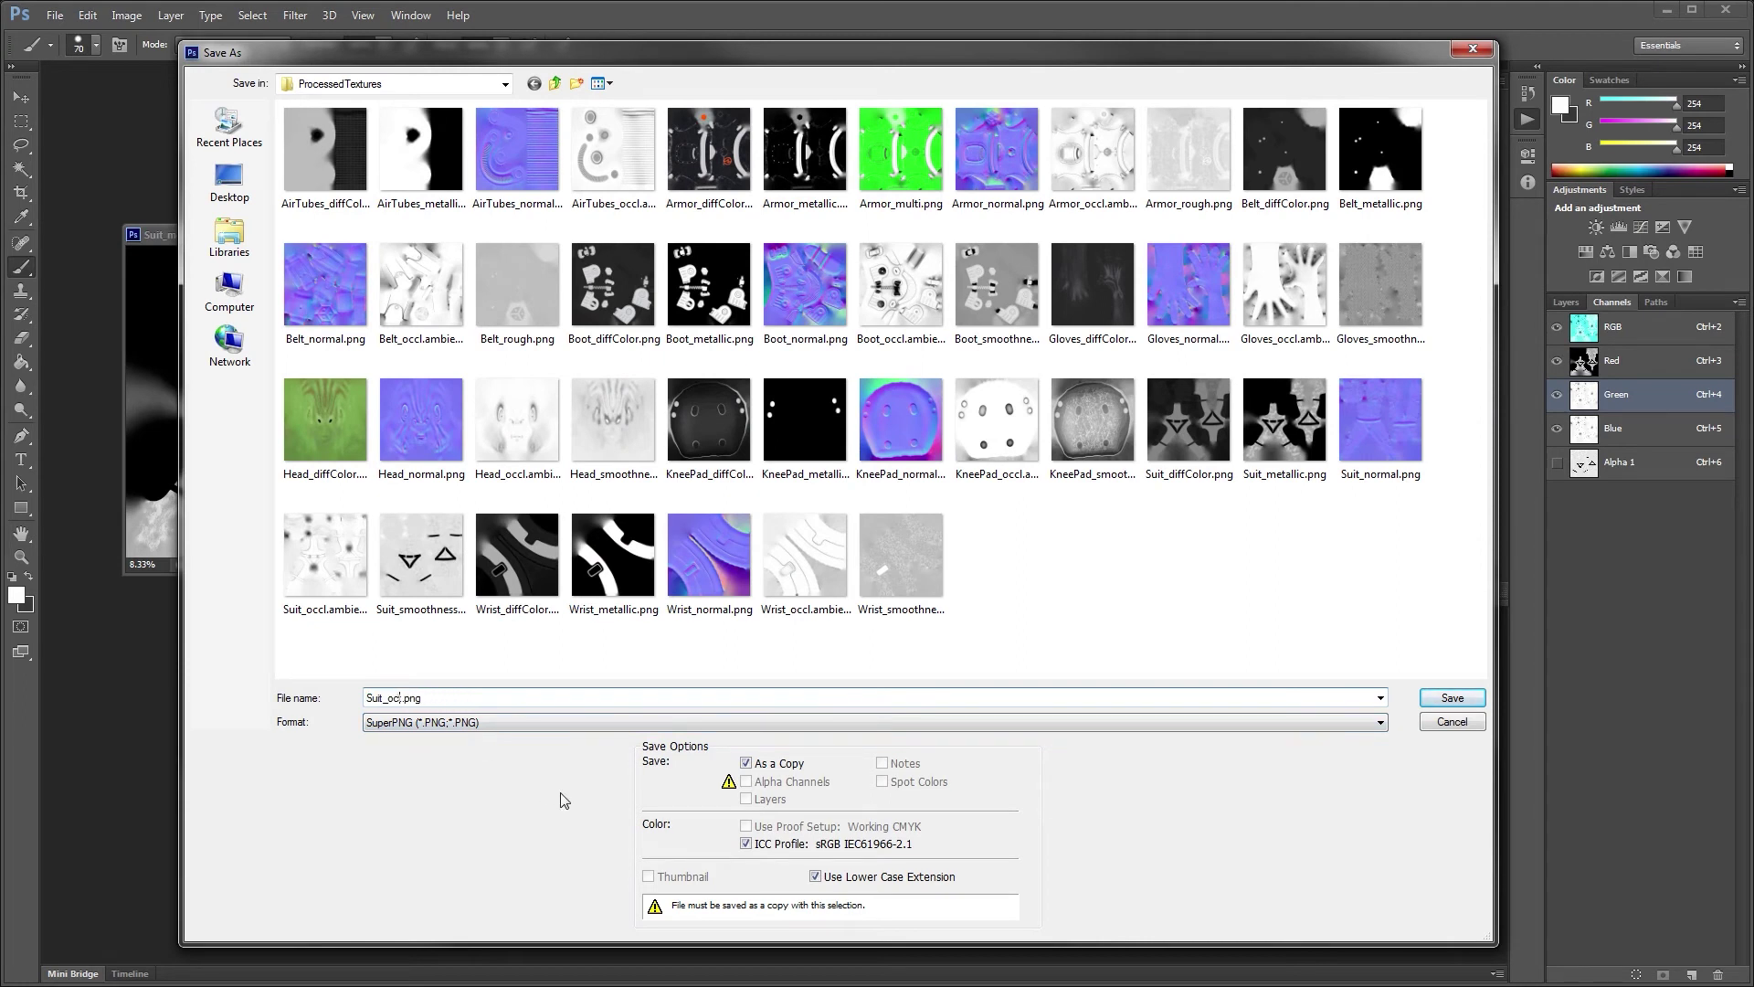
{"action": "key", "text": "BackSpace"}
{"action": "type", "text": "multi"}
{"action": "key", "text": "Tab"}
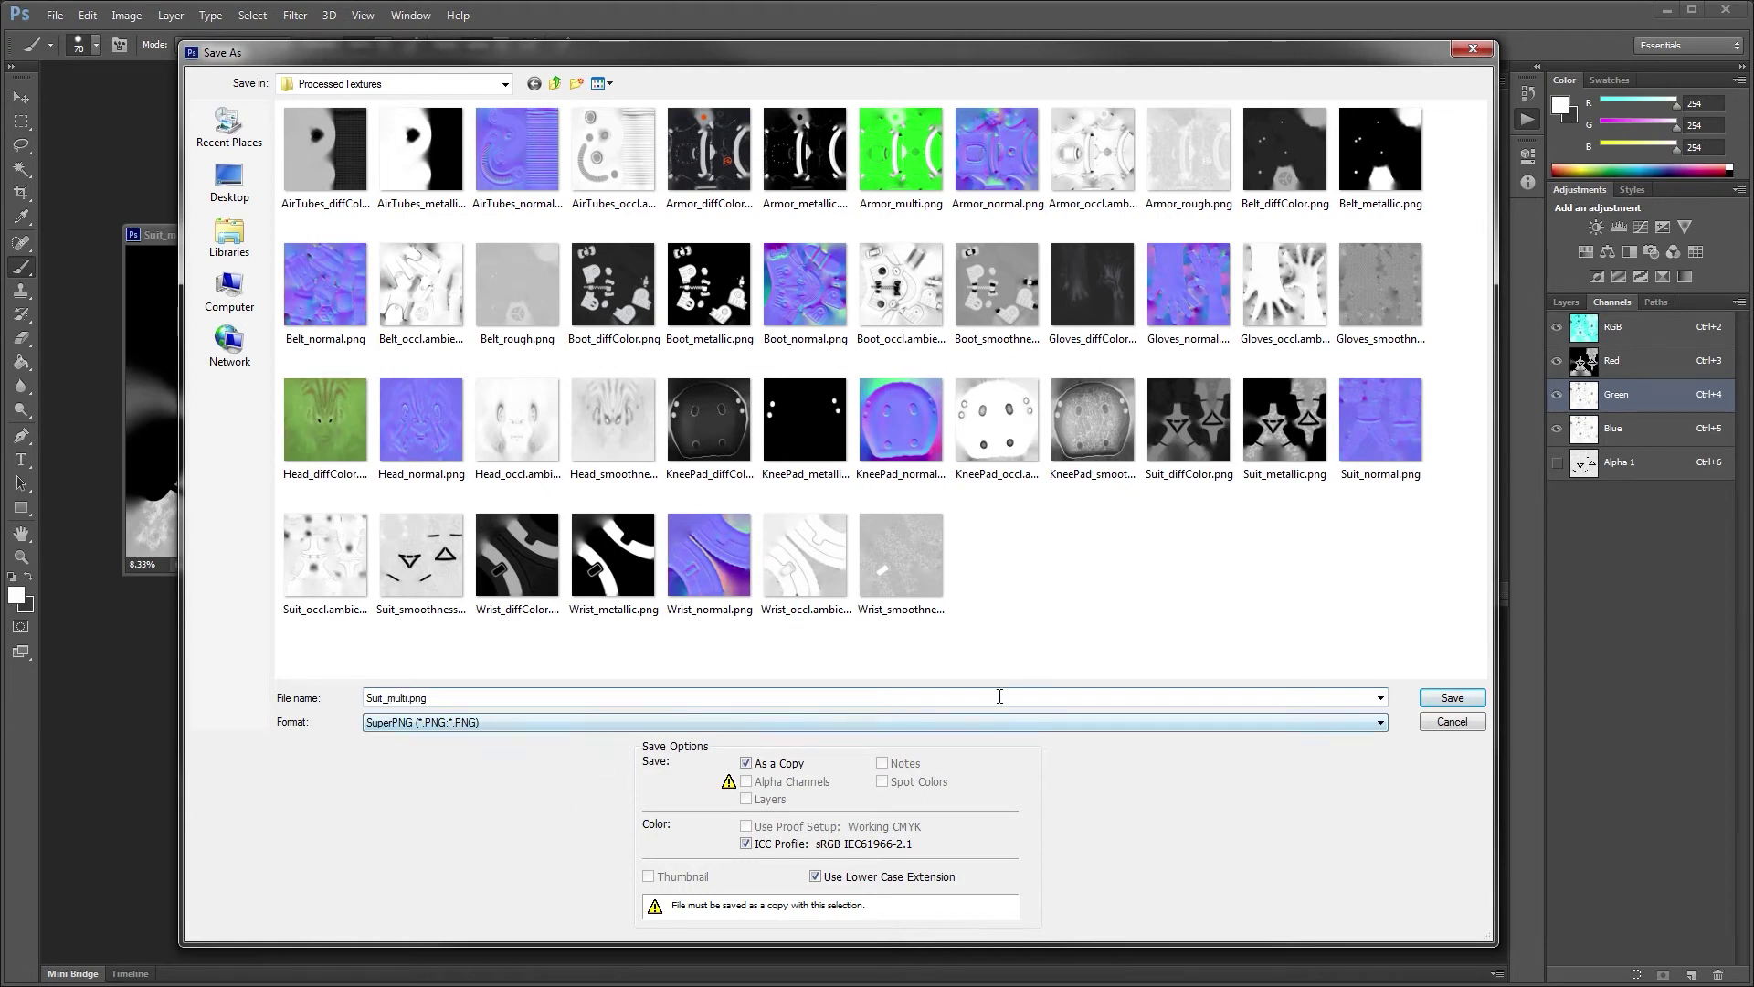
{"action": "left_click", "coordinate": [1452, 697]}
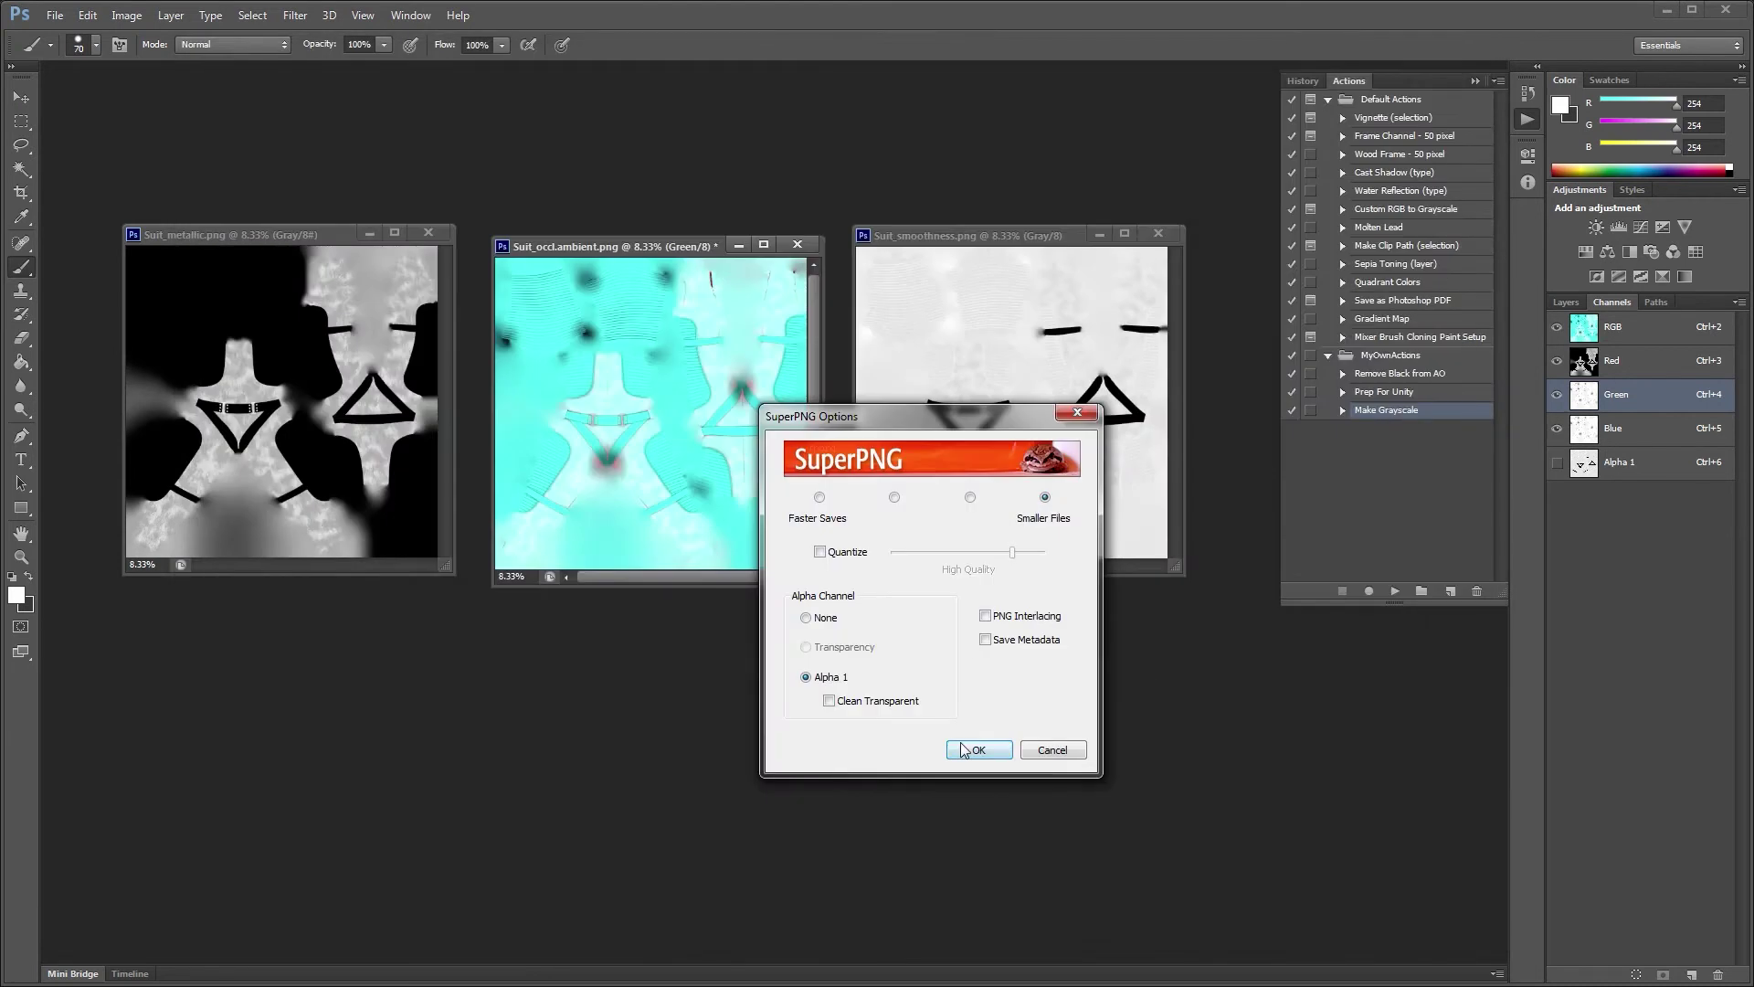
{"action": "left_click", "coordinate": [964, 749]}
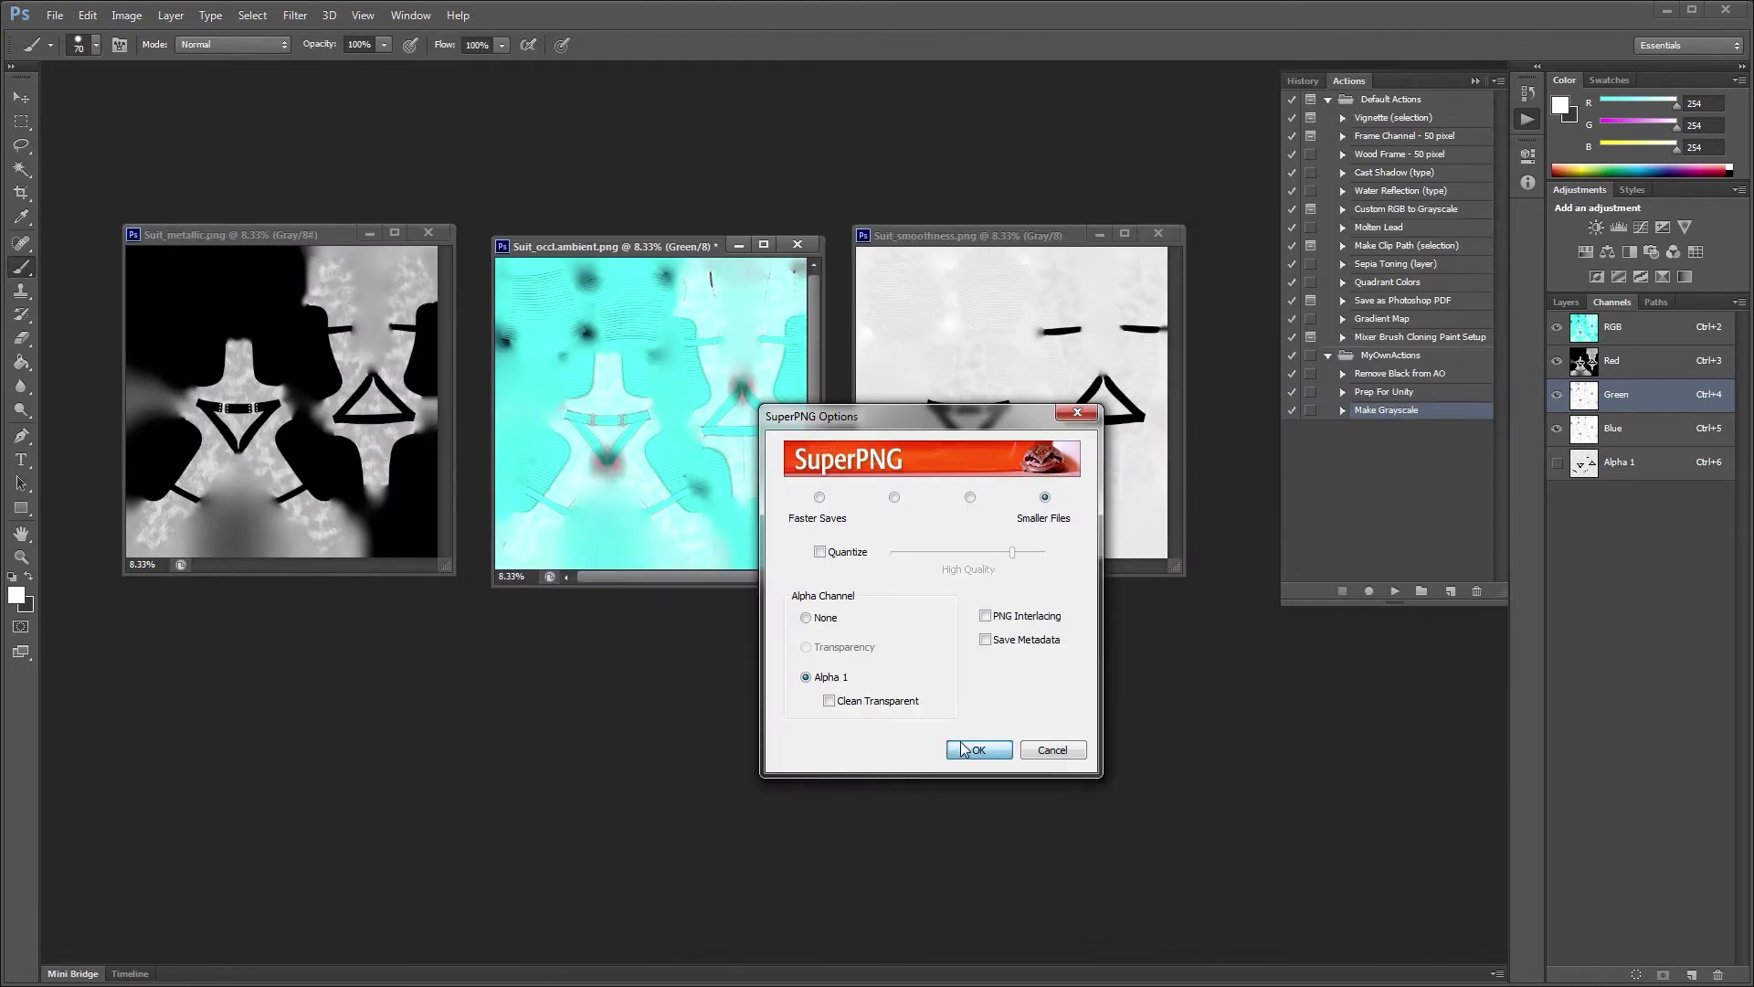
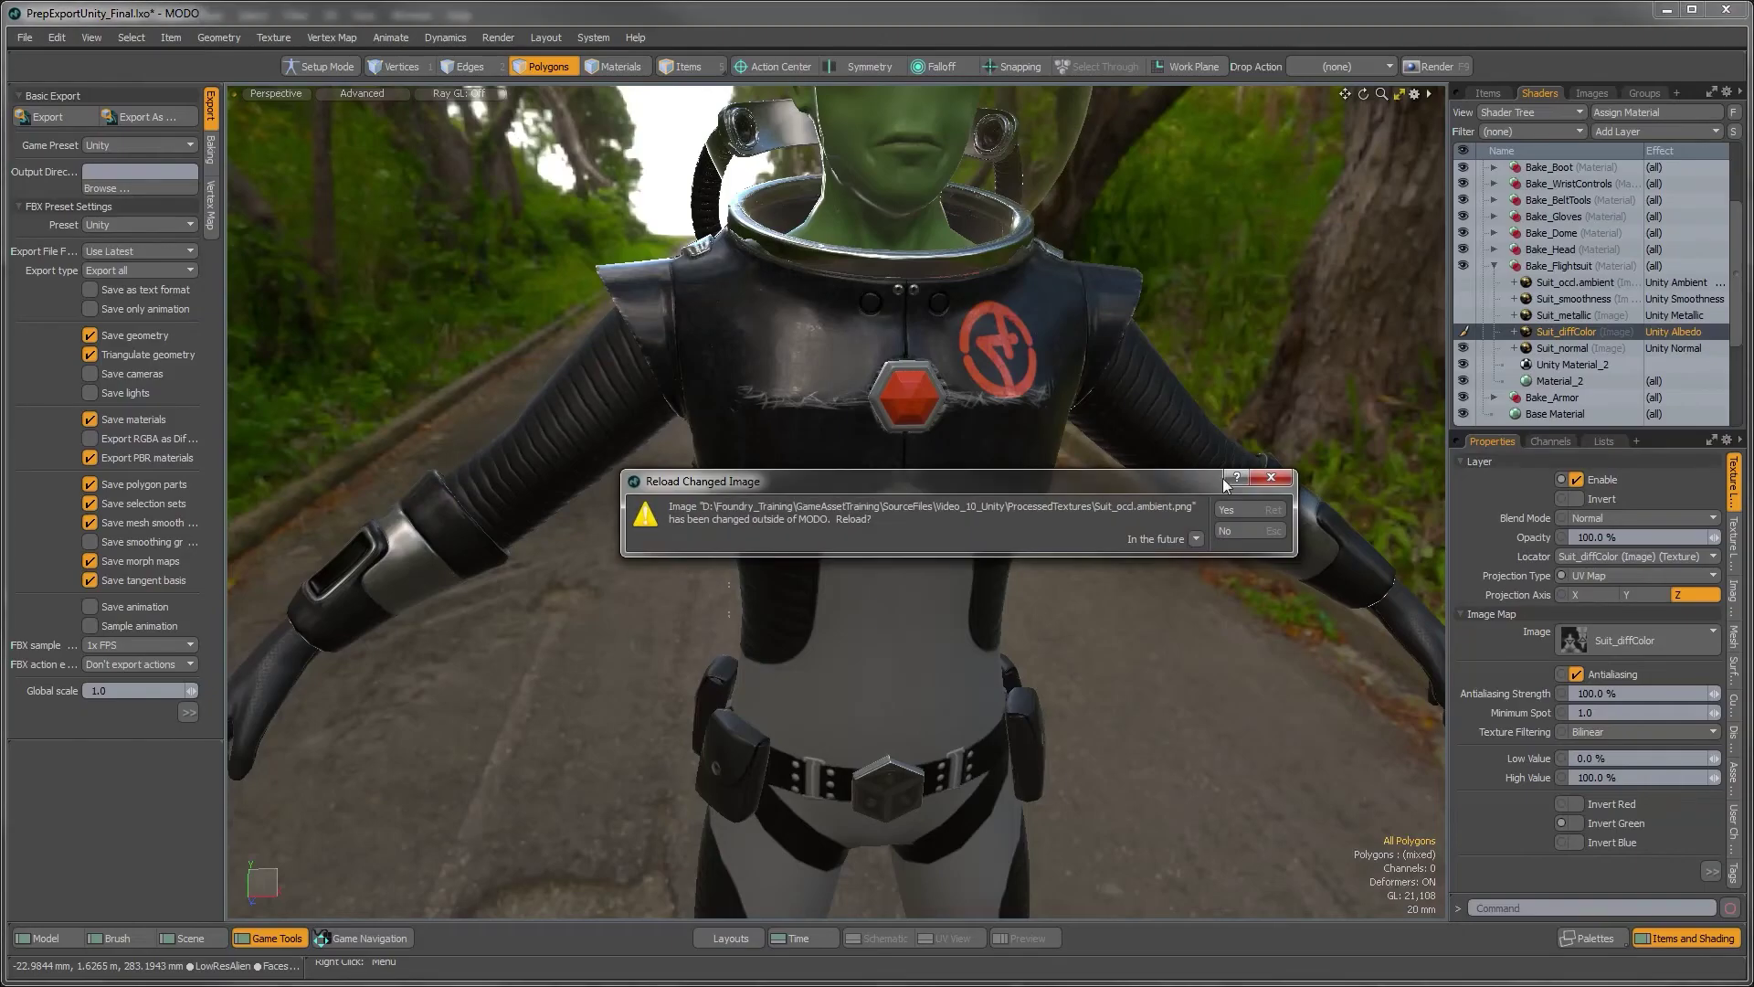
In MODO, decline reloading Suit_occl.ambient.png and load Suit_multi.png as a new image map layer in the Bake_Flightsuit group
{"action": "left_click", "coordinate": [1246, 534]}
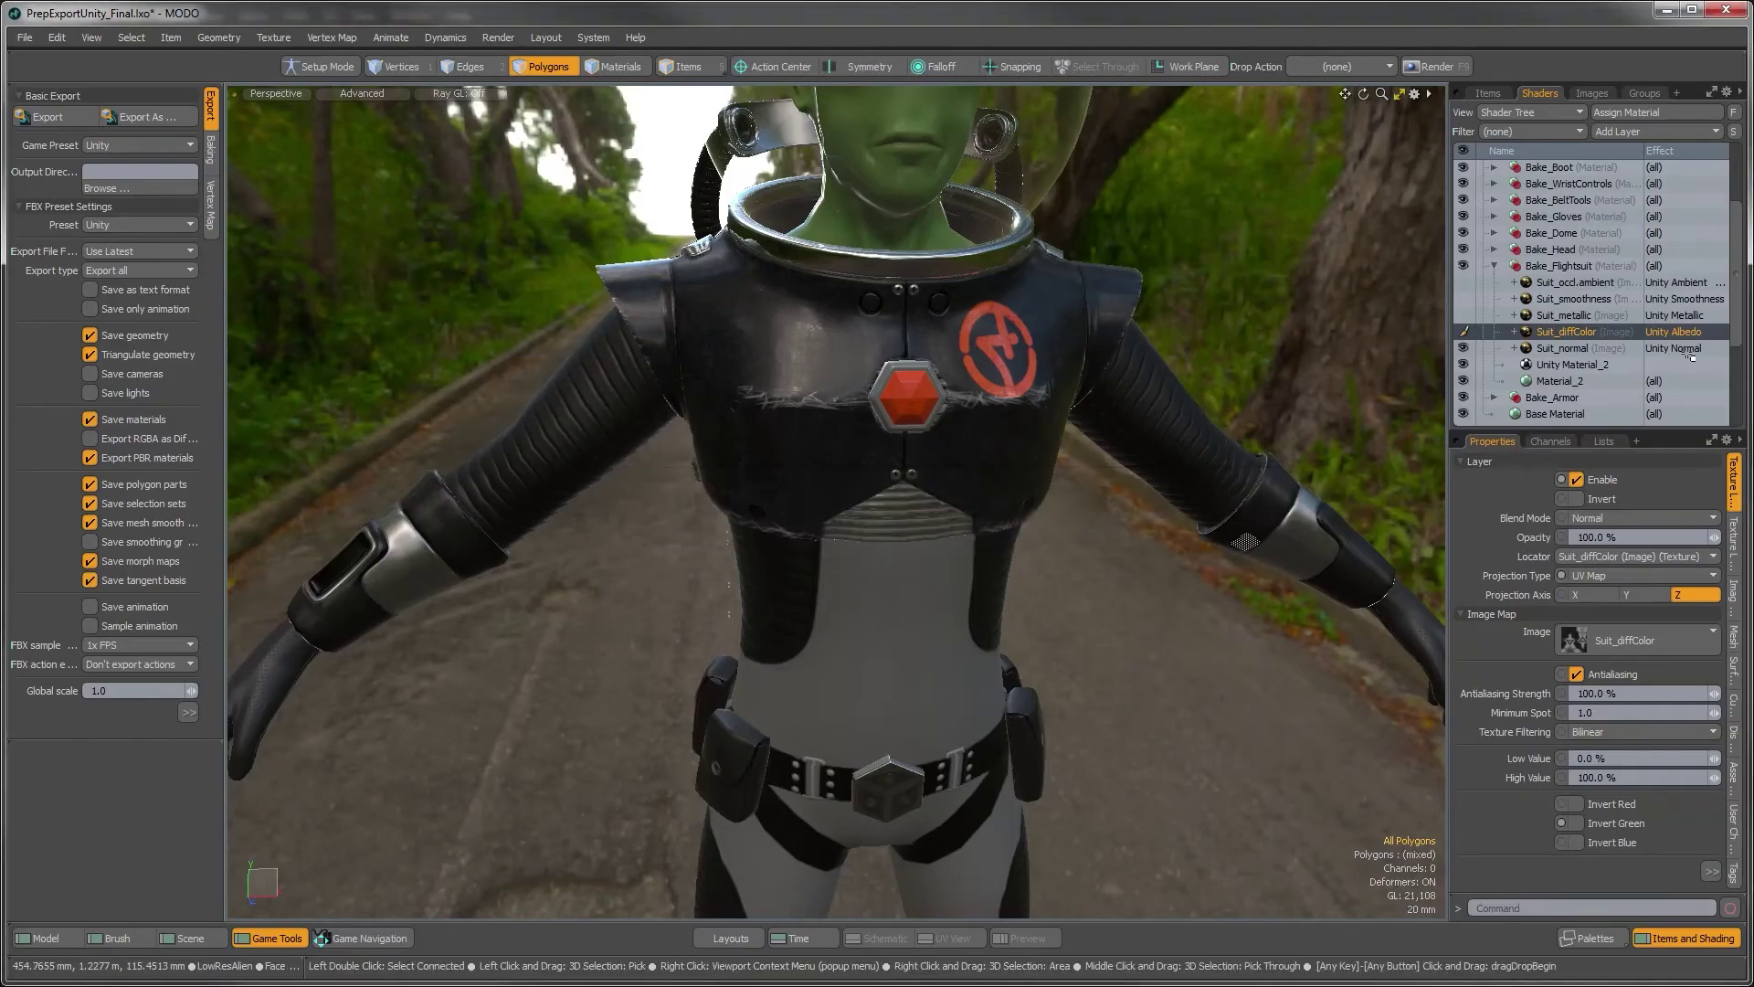
{"action": "left_click", "coordinate": [1610, 132]}
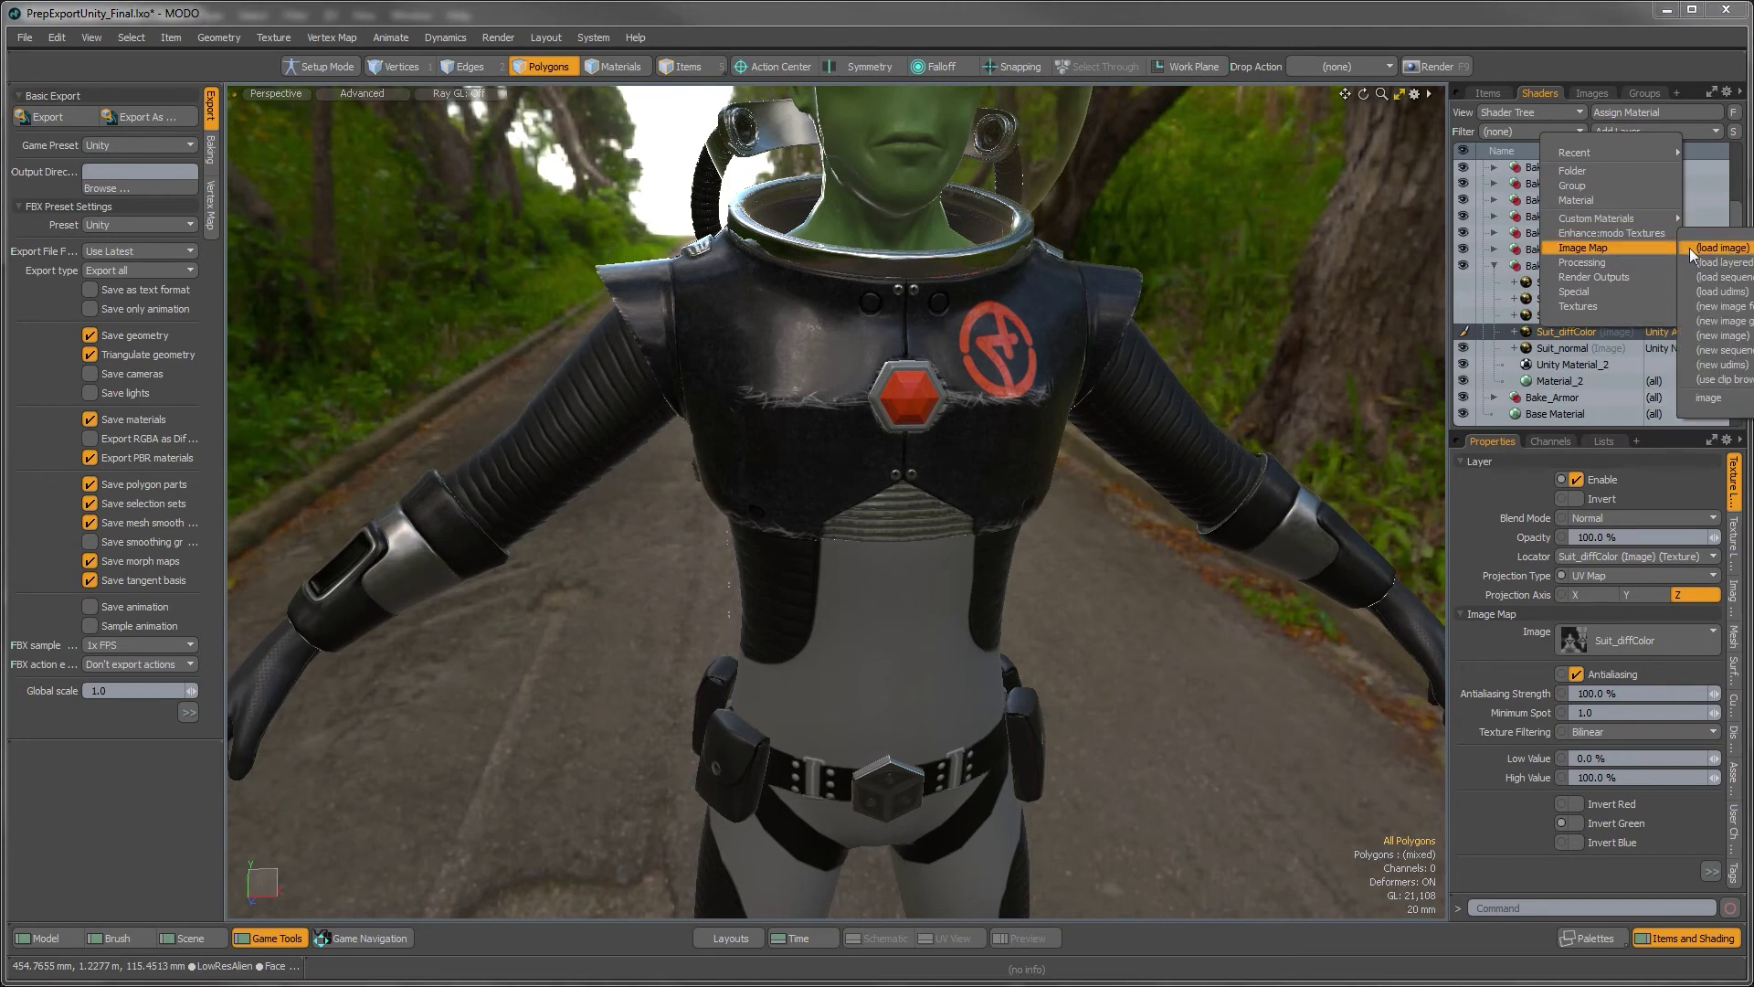
{"action": "left_click", "coordinate": [1585, 247]}
{"action": "left_click", "coordinate": [1025, 530]}
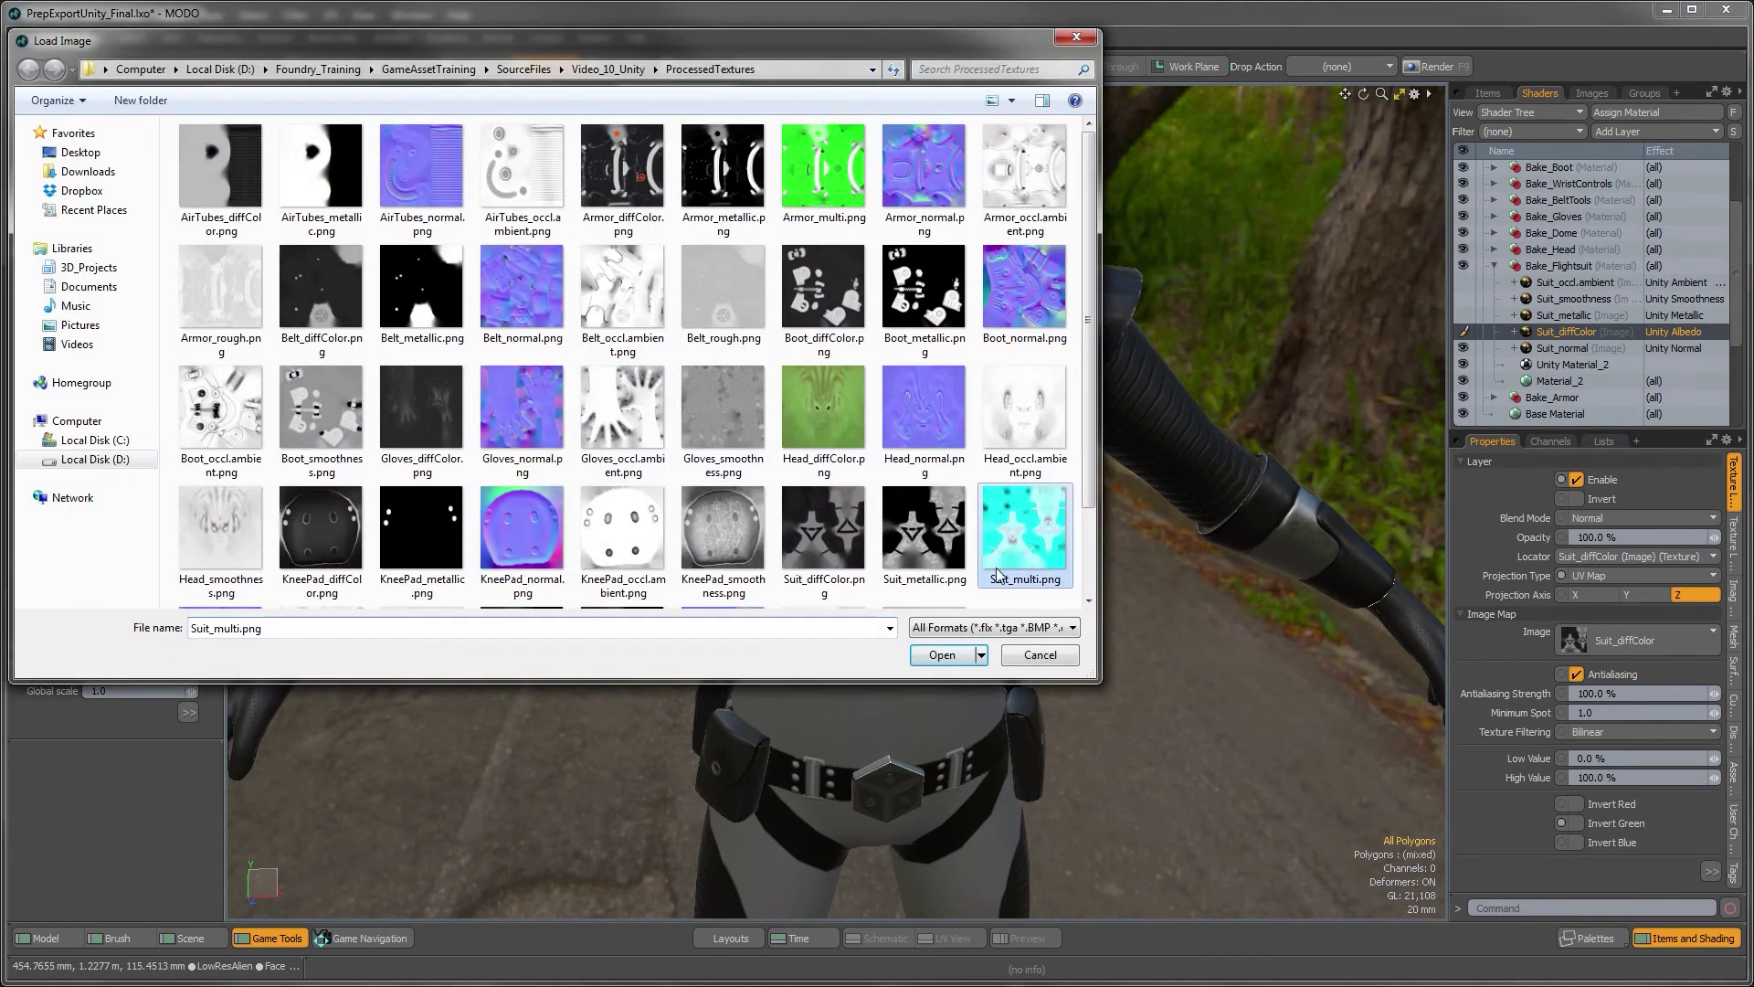
{"action": "left_click", "coordinate": [951, 655]}
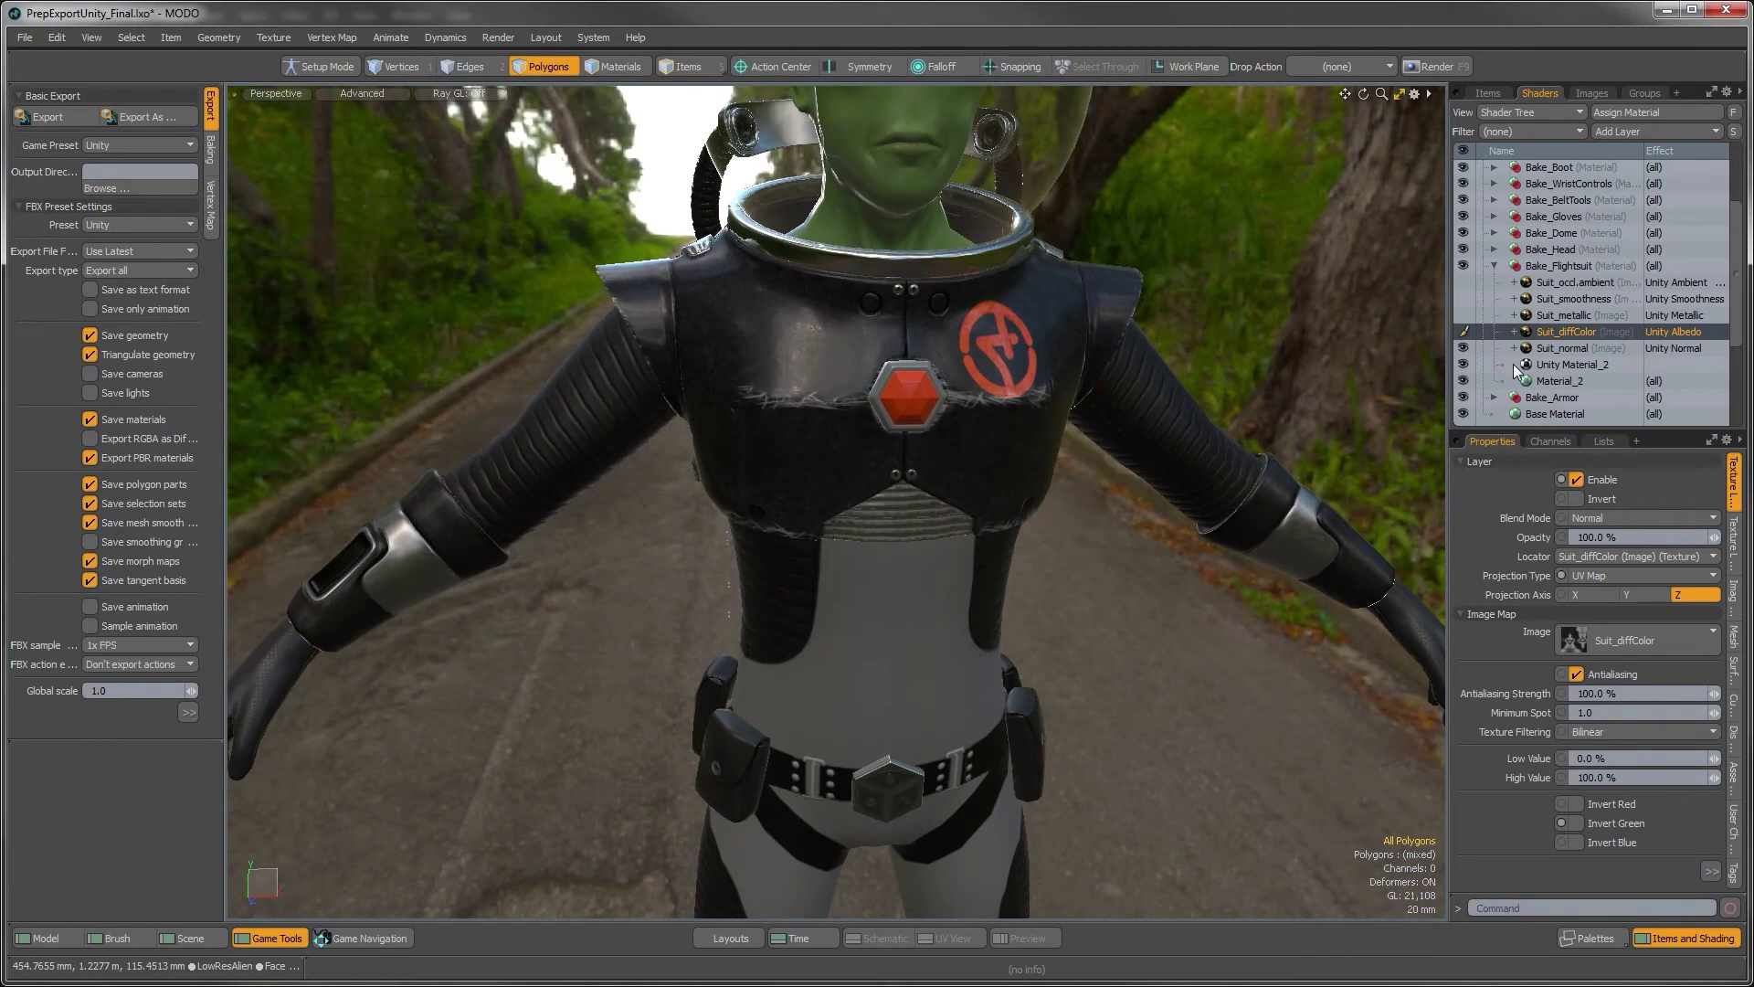
Set the Suit_multi layer's effect to Unity Smoothness and enable swizzling with the Alpha channel
{"action": "left_click_drag", "start_coordinate": [1554, 283], "coordinate": [1559, 338]}
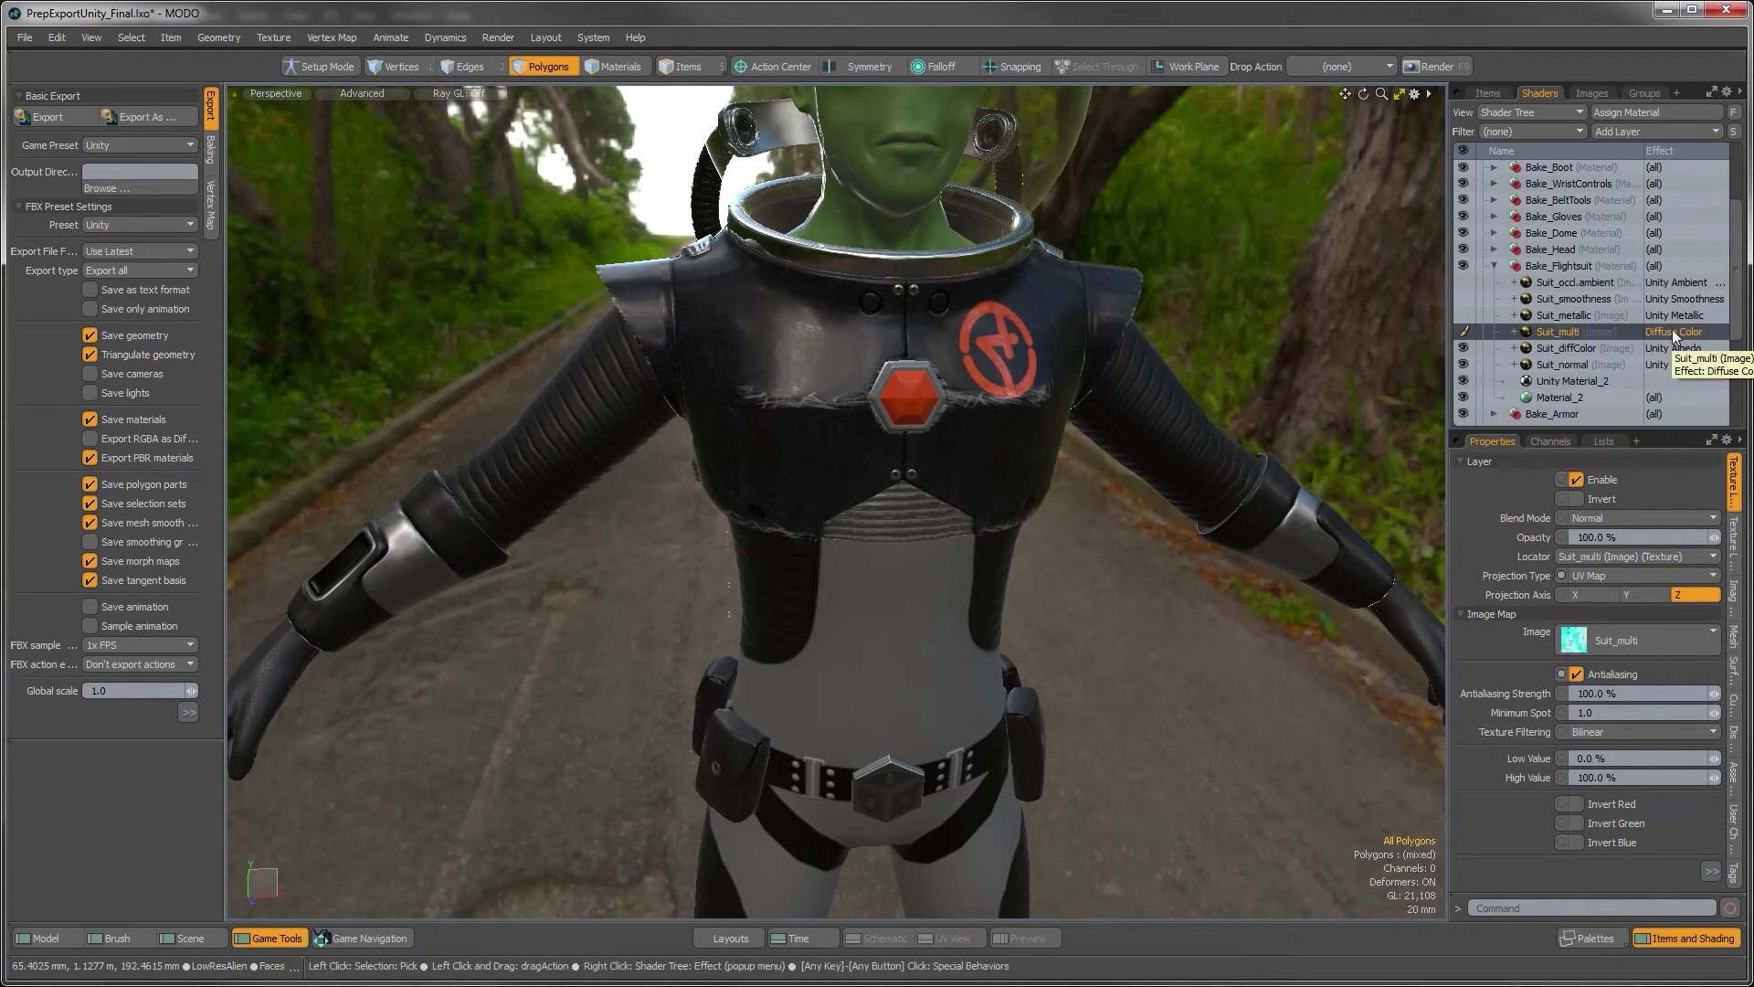
{"action": "right_click", "coordinate": [1673, 332]}
{"action": "mouse_move", "coordinate": [1658, 352]}
{"action": "left_click", "coordinate": [1576, 360]}
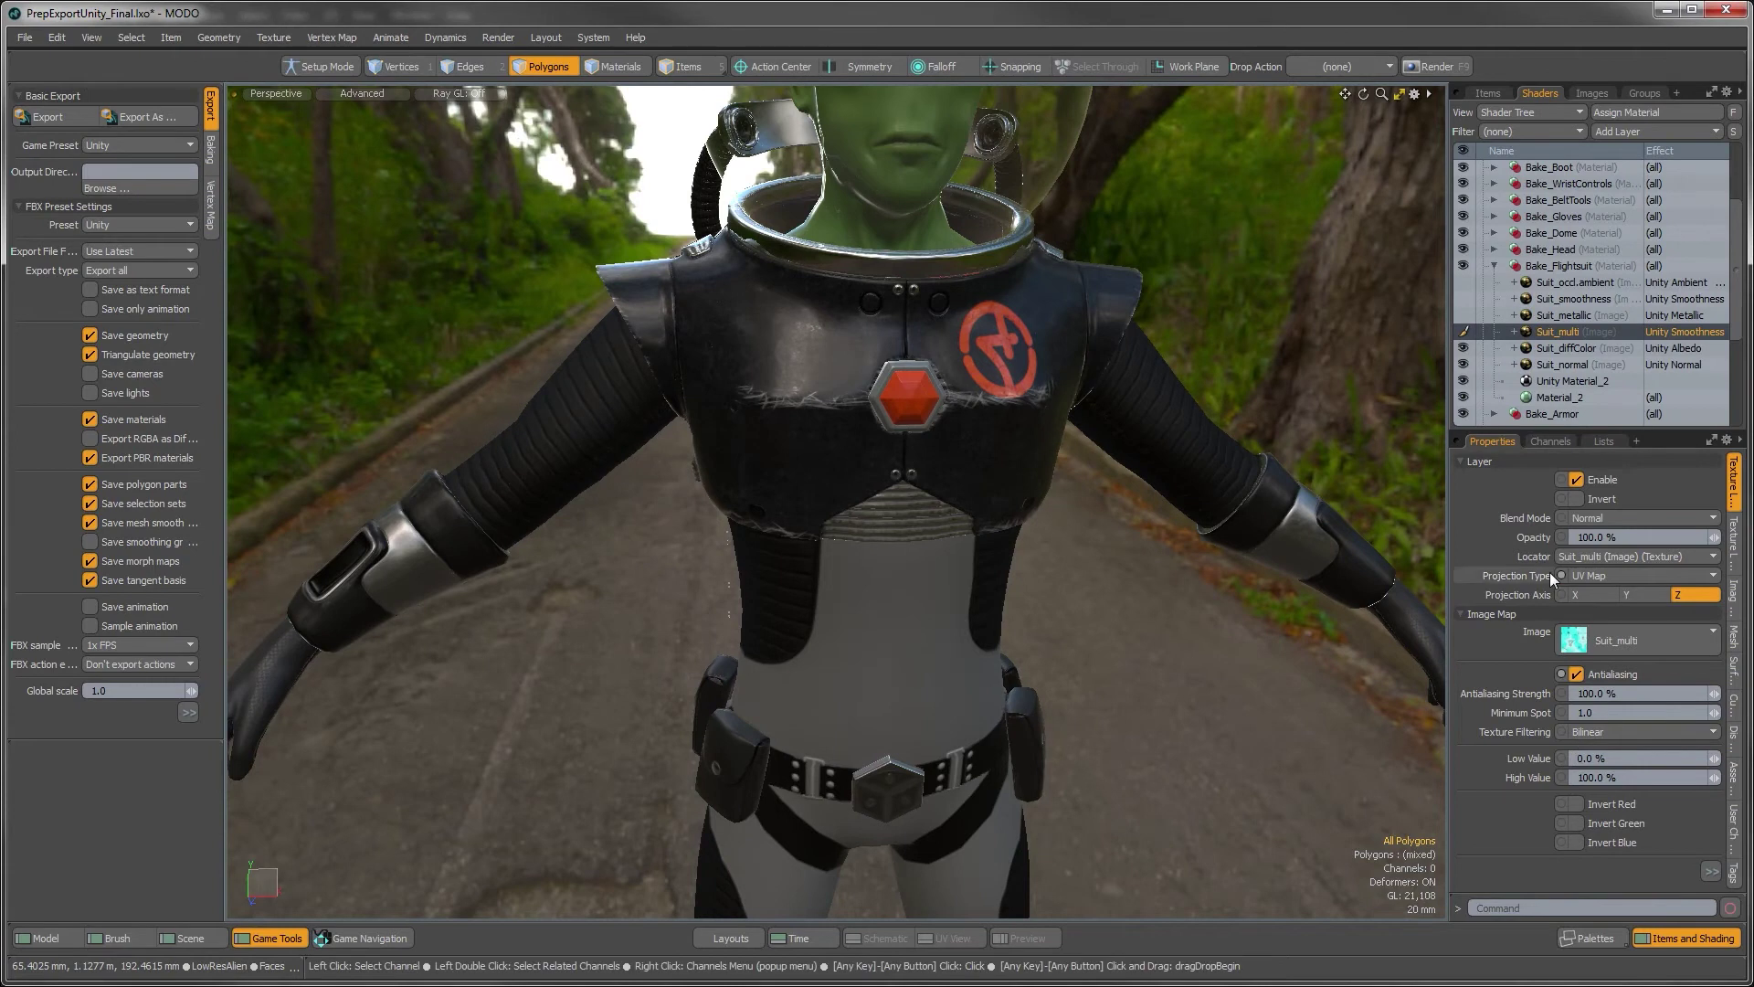
{"action": "left_click", "coordinate": [1465, 467]}
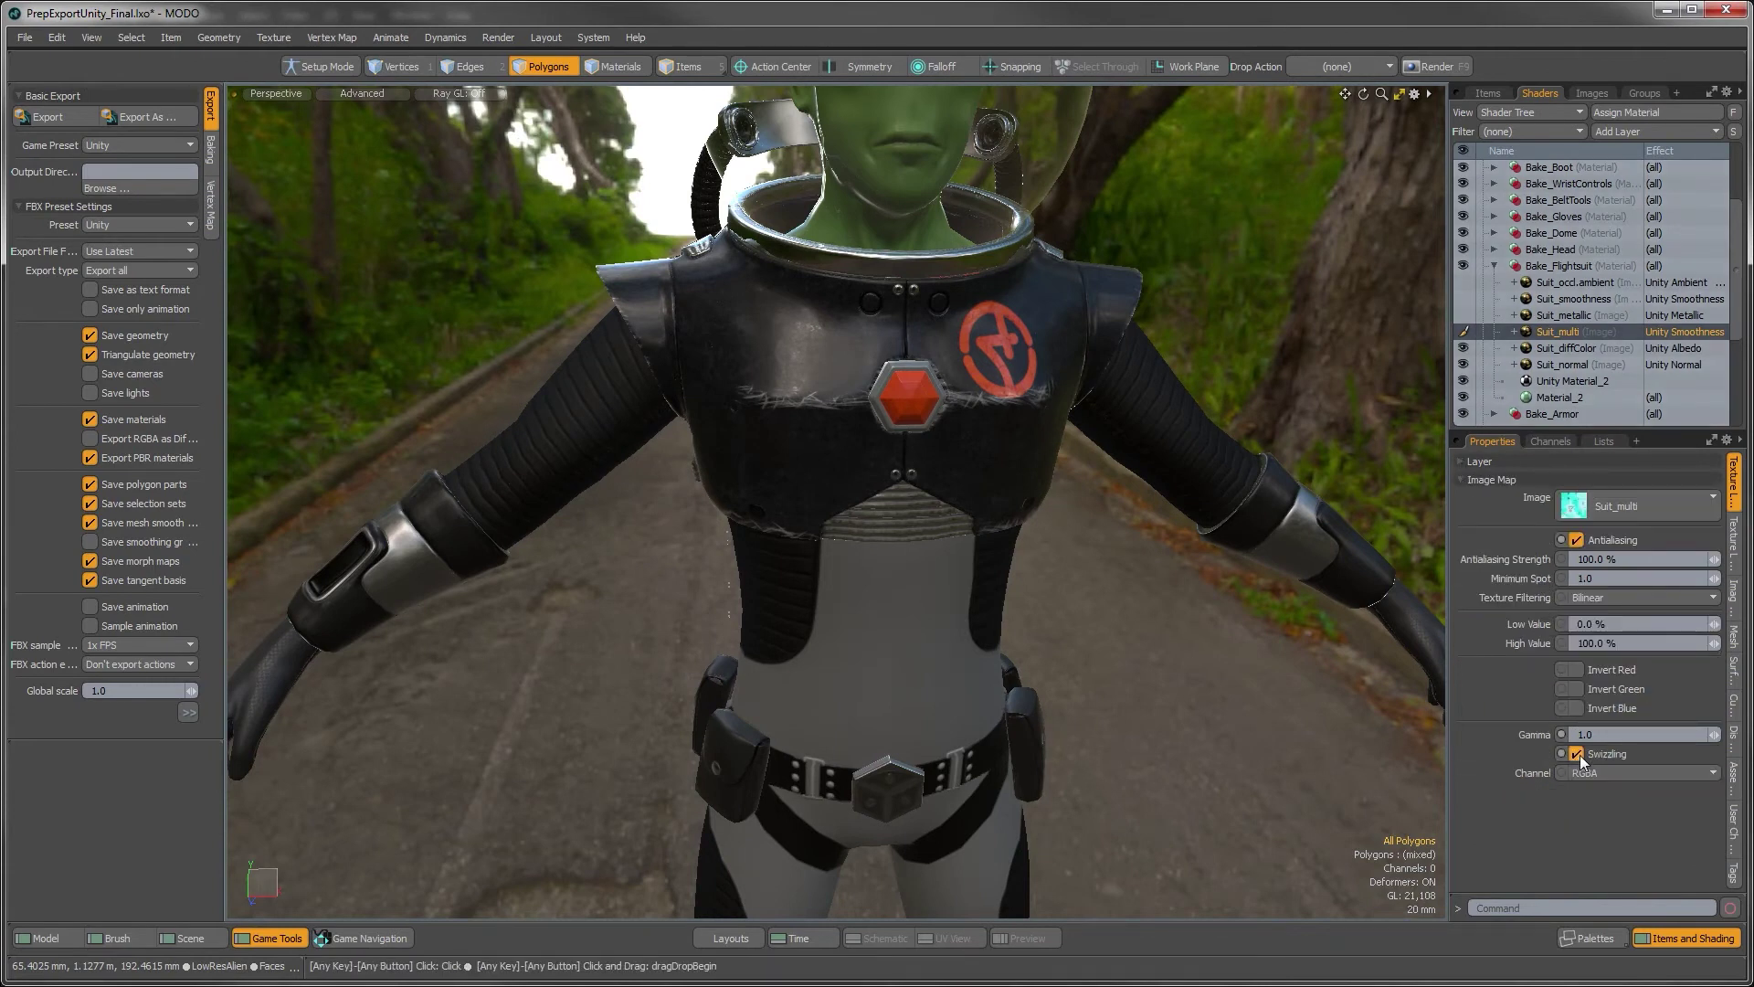
{"action": "left_click", "coordinate": [1599, 773]}
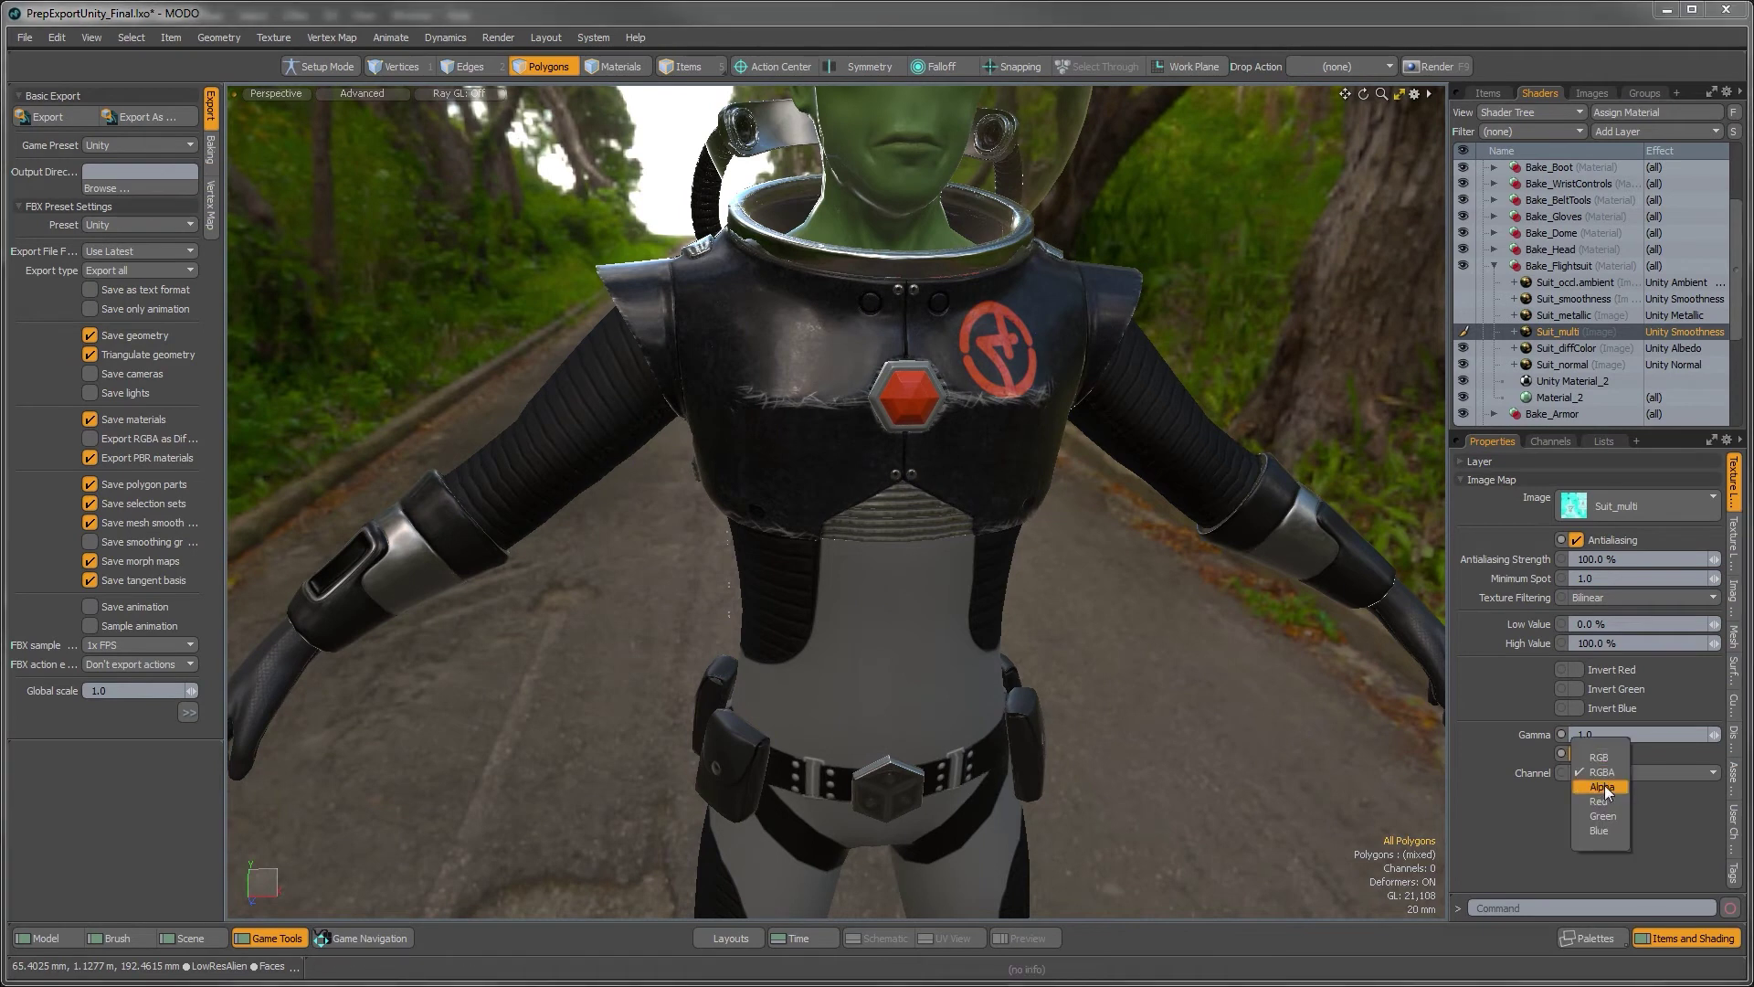
{"action": "left_click", "coordinate": [1605, 786]}
Duplicate the Unity Smoothness Suit_multi layer and set the copy's effect to Unity Ambient Occlusion
{"action": "right_click", "coordinate": [1551, 329]}
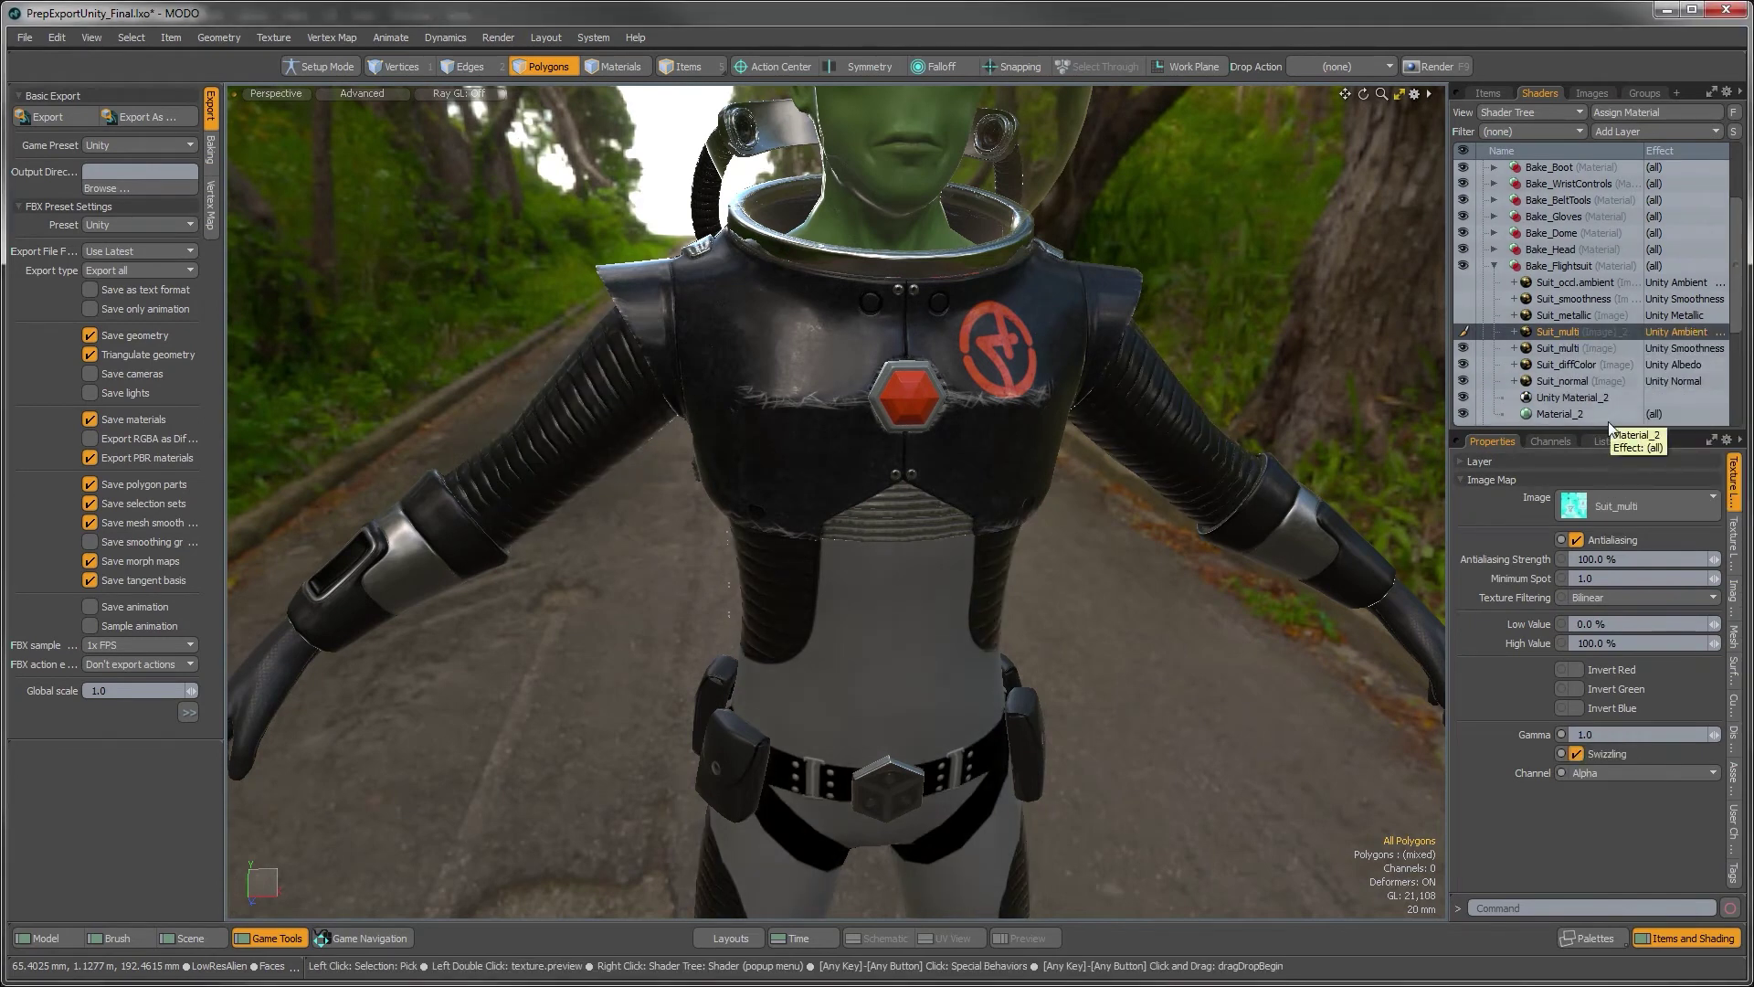
Set the channel of the Suit_multi ambient occlusion layer to Green and duplicate that layer
{"action": "left_click", "coordinate": [1592, 772]}
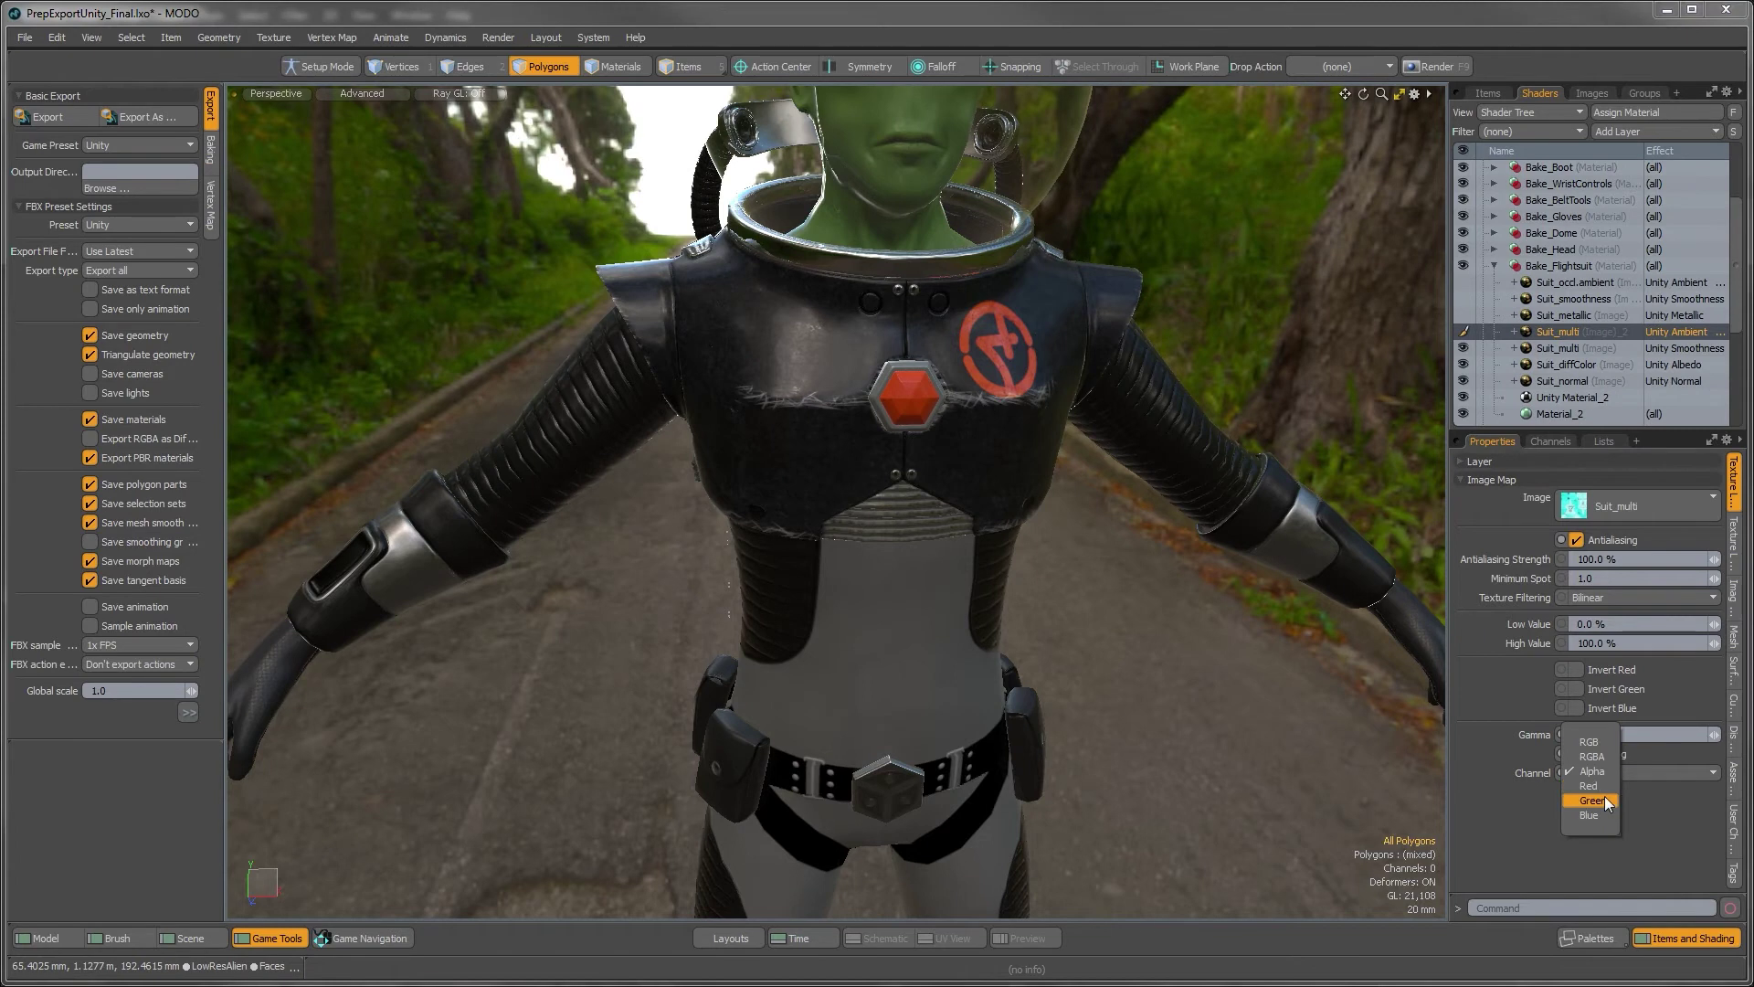
{"action": "left_click", "coordinate": [1593, 801]}
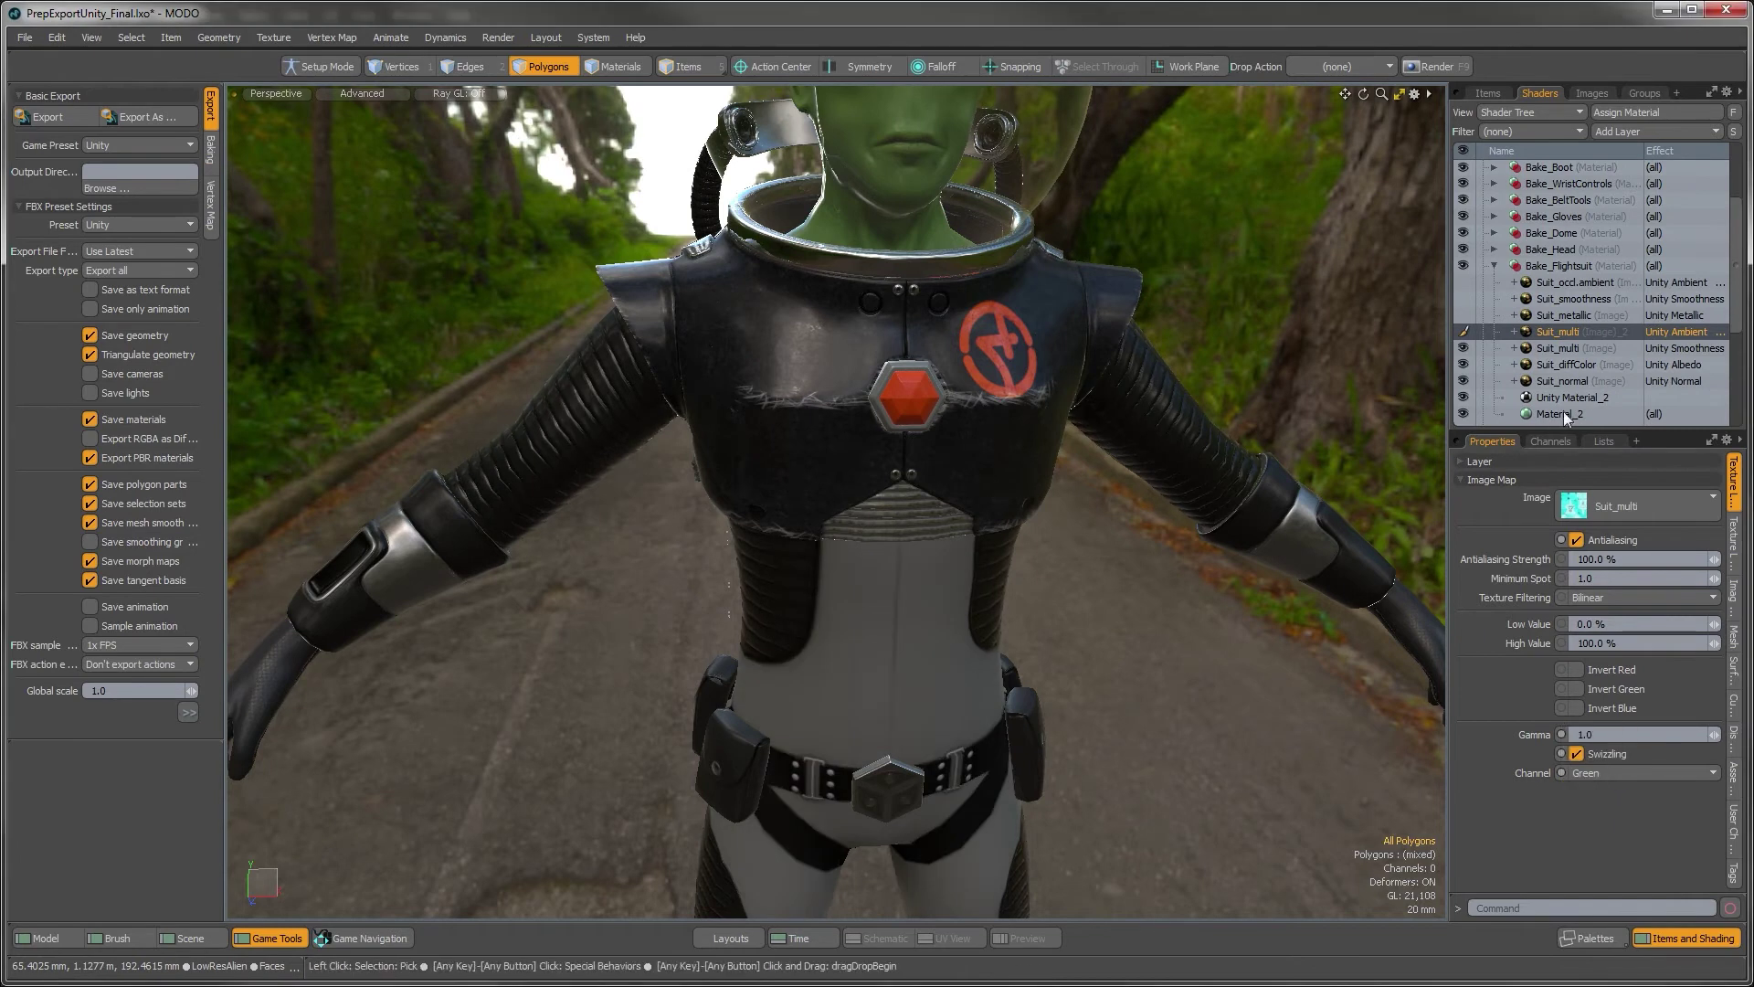
{"action": "right_click", "coordinate": [1564, 331]}
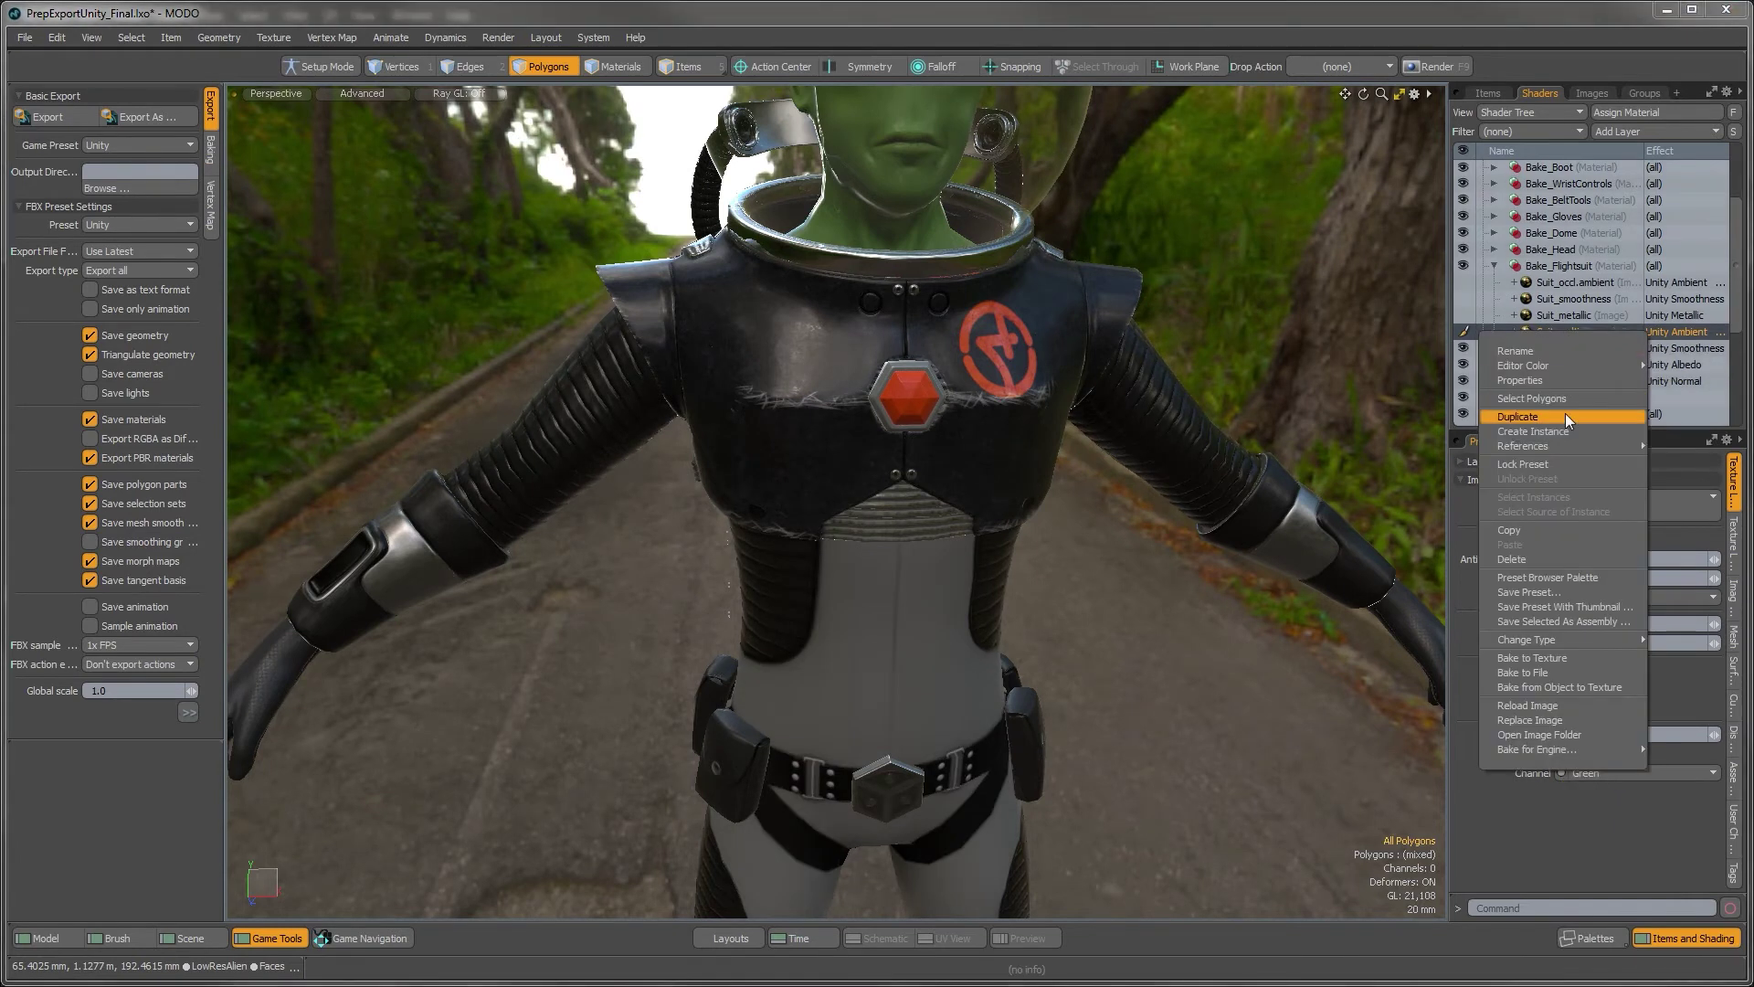
{"action": "left_click", "coordinate": [1553, 421]}
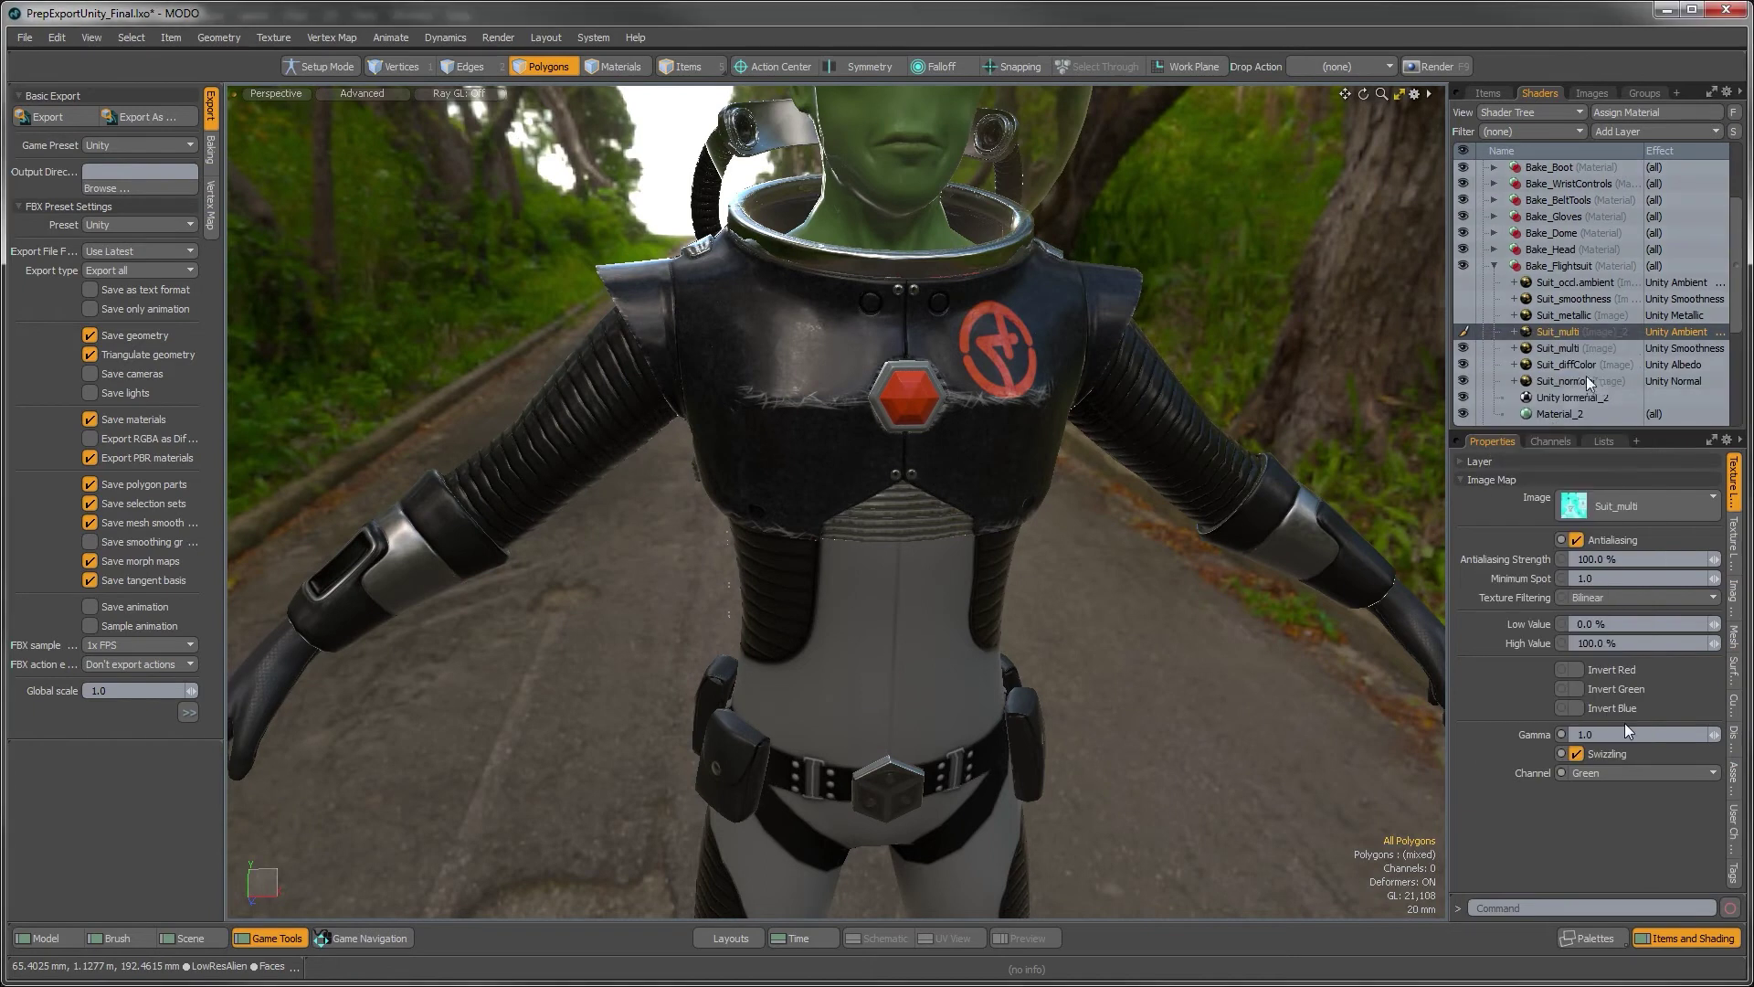
Assign the Unity Metallic effect to the duplicated Suit_multi layer and set its channel to Red
{"action": "left_click", "coordinate": [1638, 348]}
{"action": "mouse_move", "coordinate": [1633, 353]}
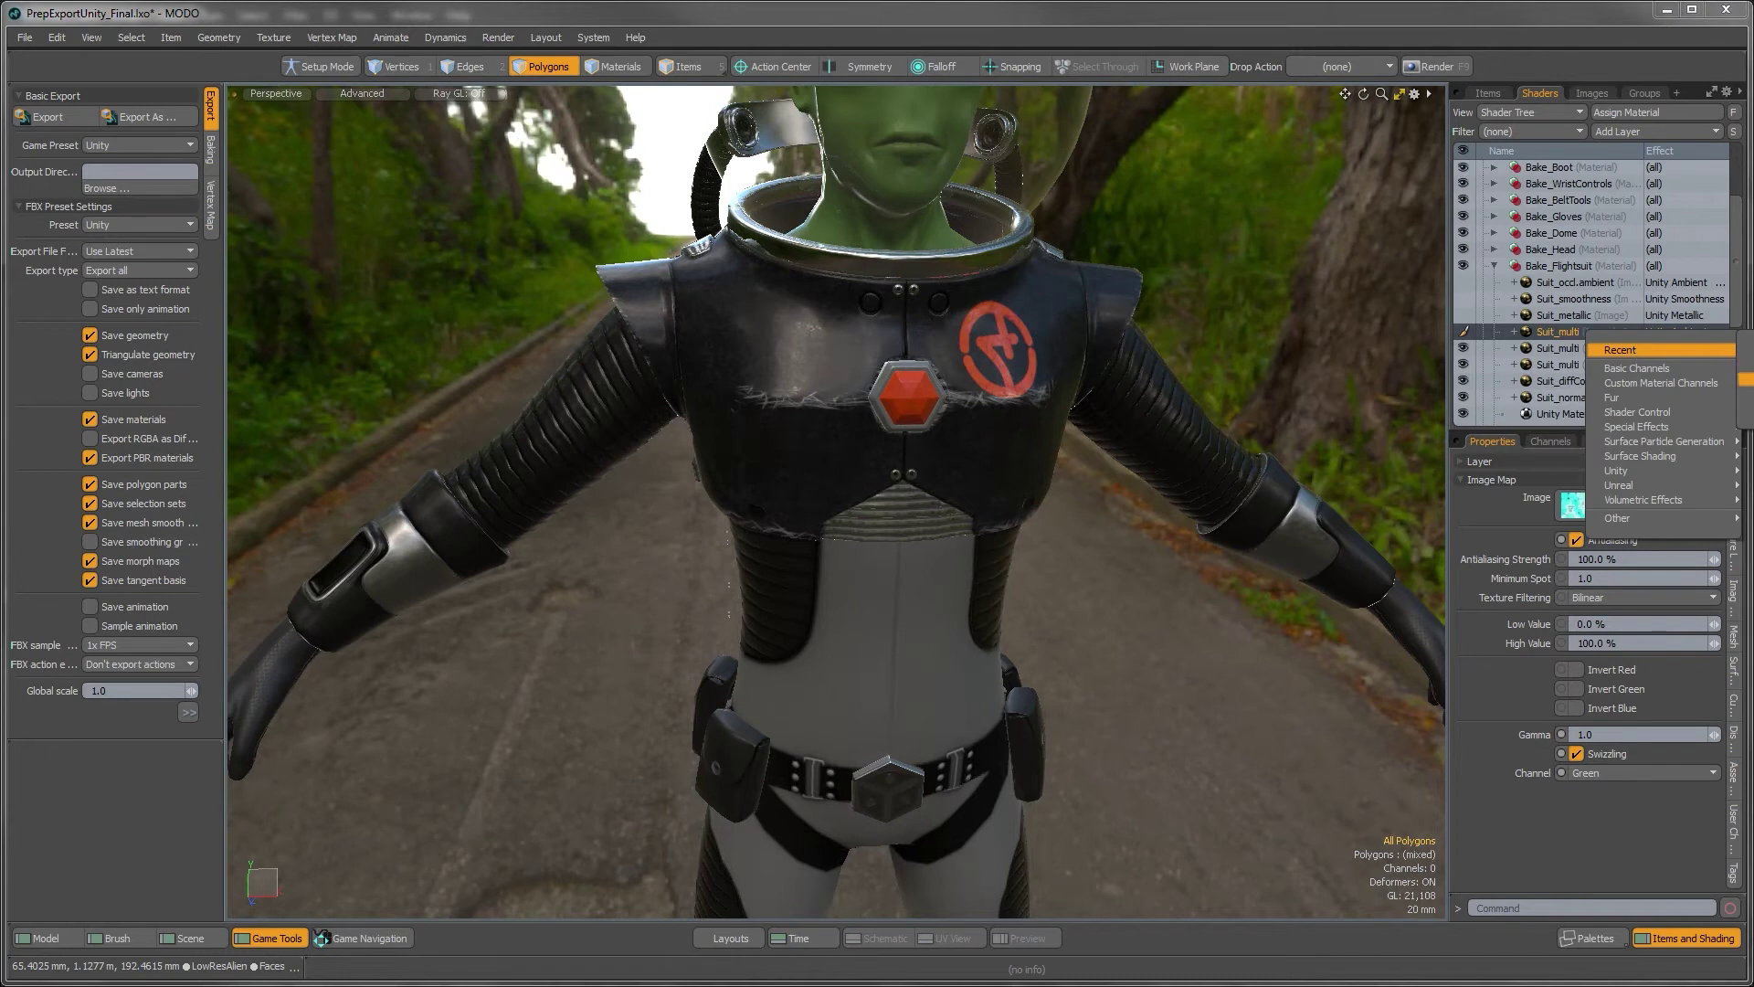
{"action": "left_click", "coordinate": [1643, 365]}
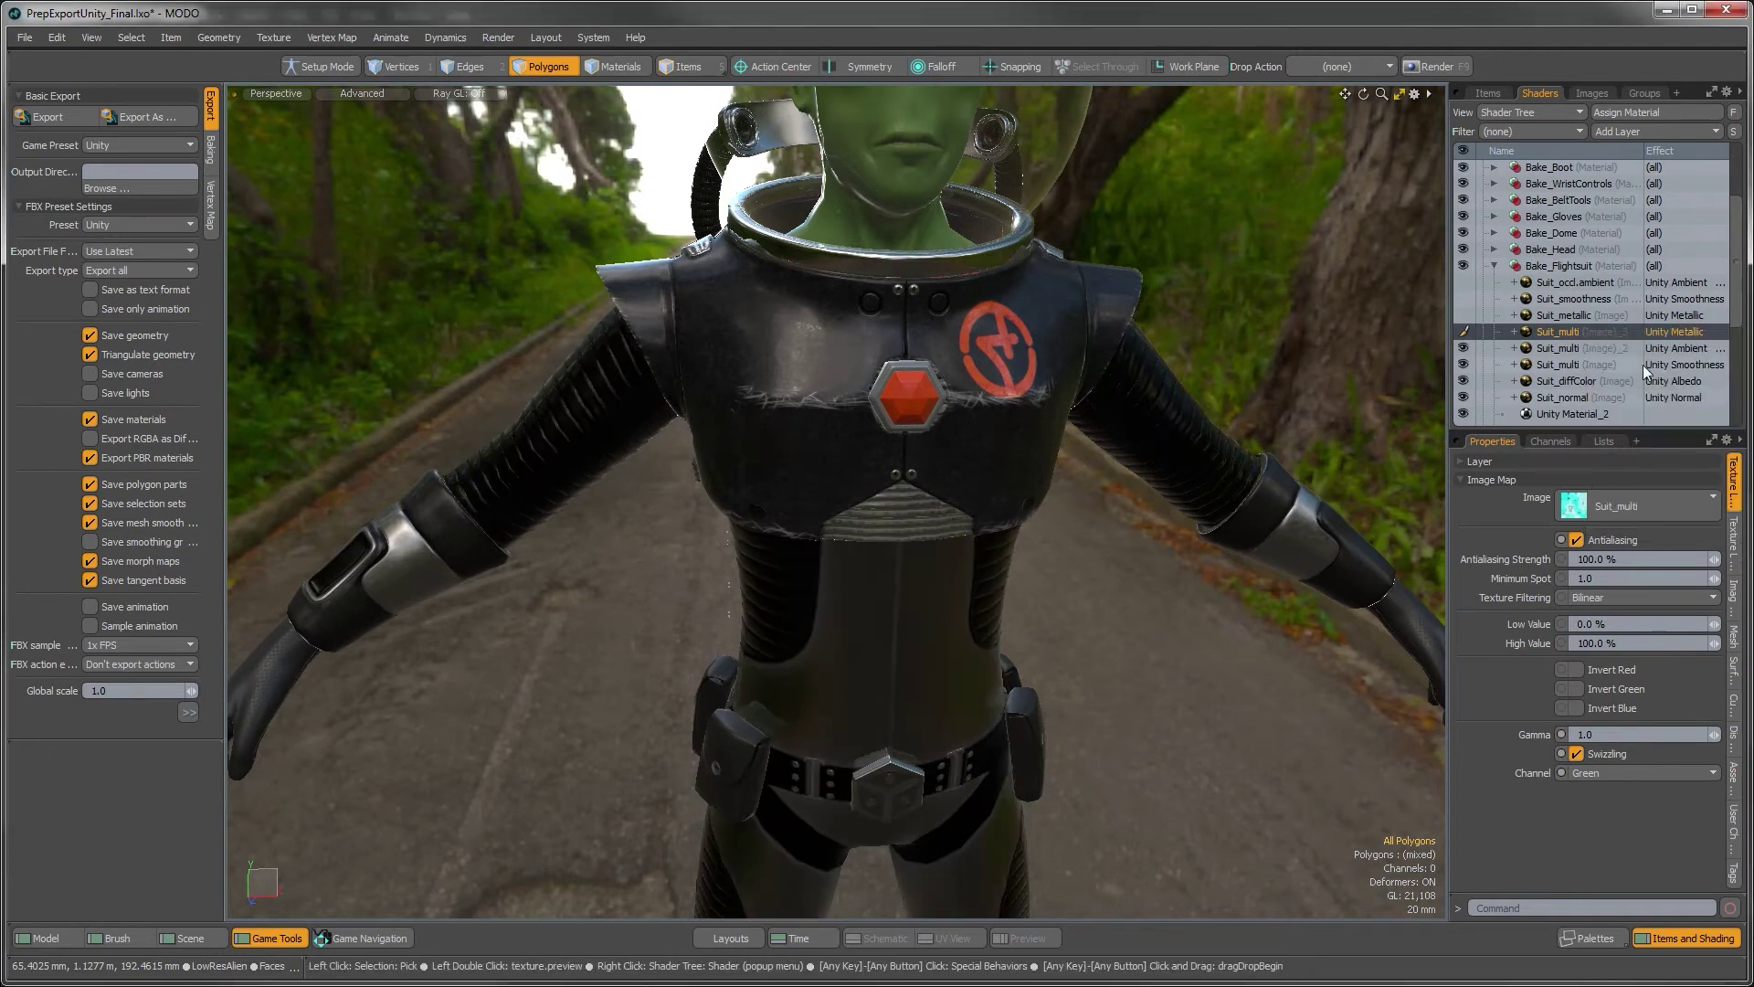
{"action": "left_click", "coordinate": [1601, 773]}
{"action": "left_click", "coordinate": [1600, 766]}
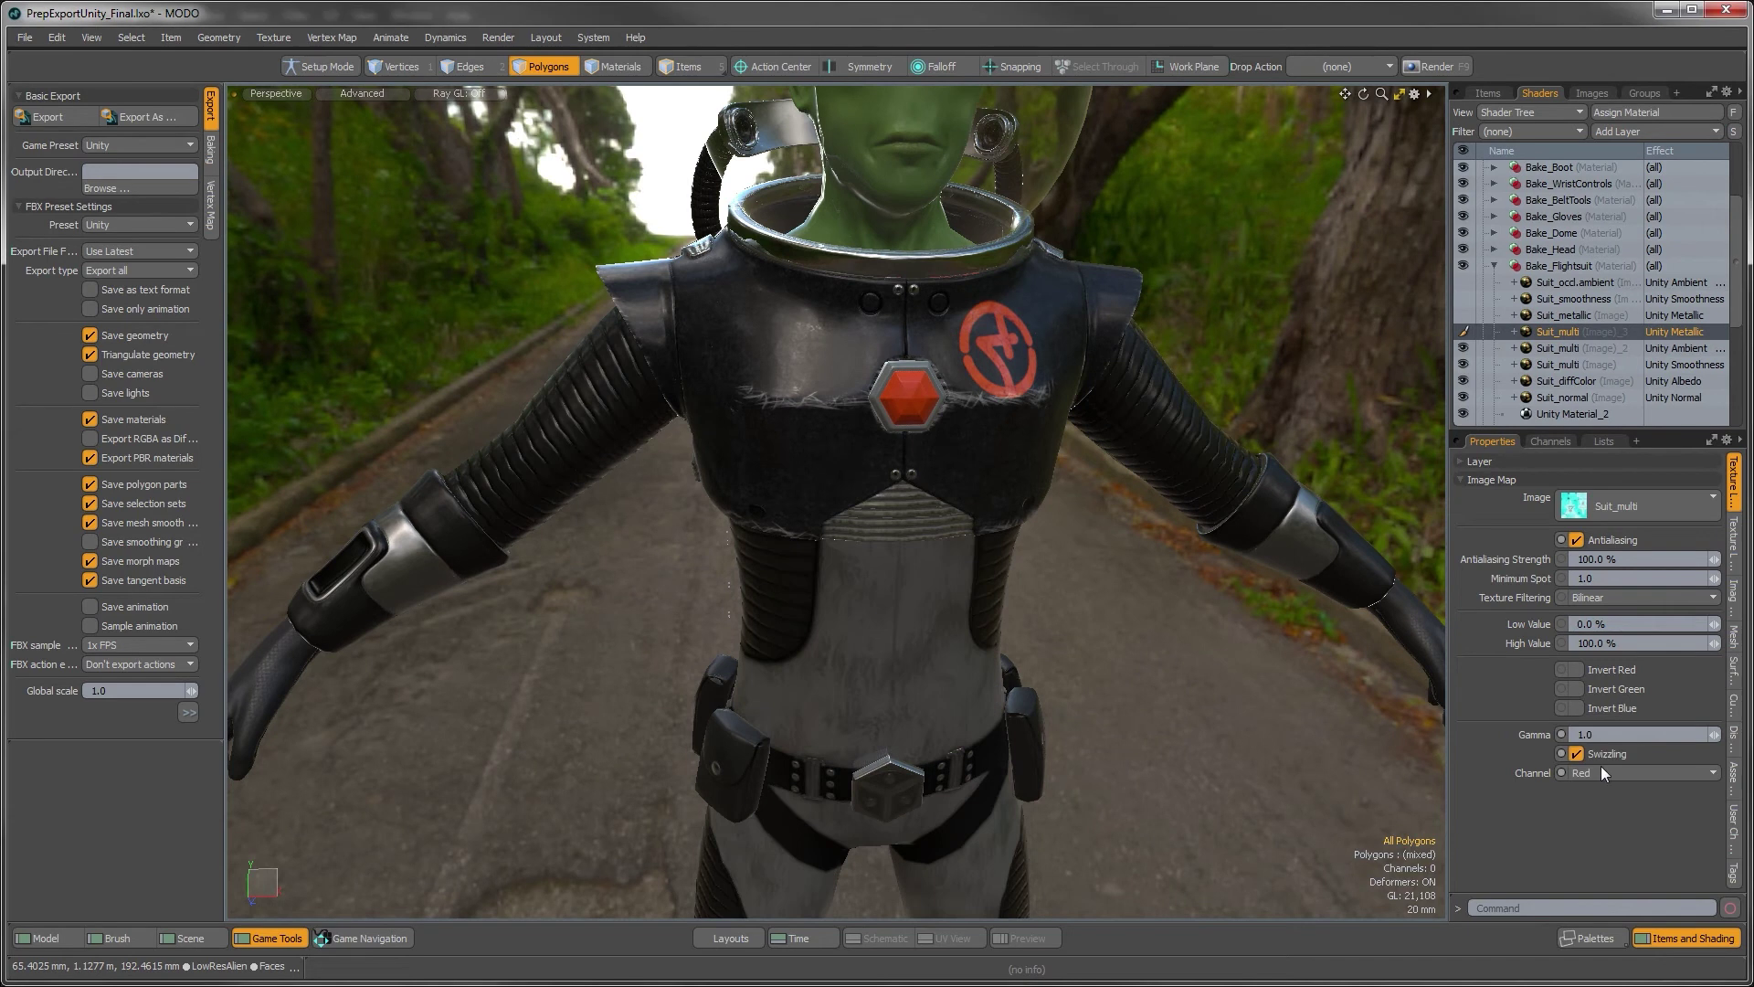
{"action": "left_click_drag", "start_coordinate": [906, 656], "coordinate": [1422, 327], "text": "alt"}
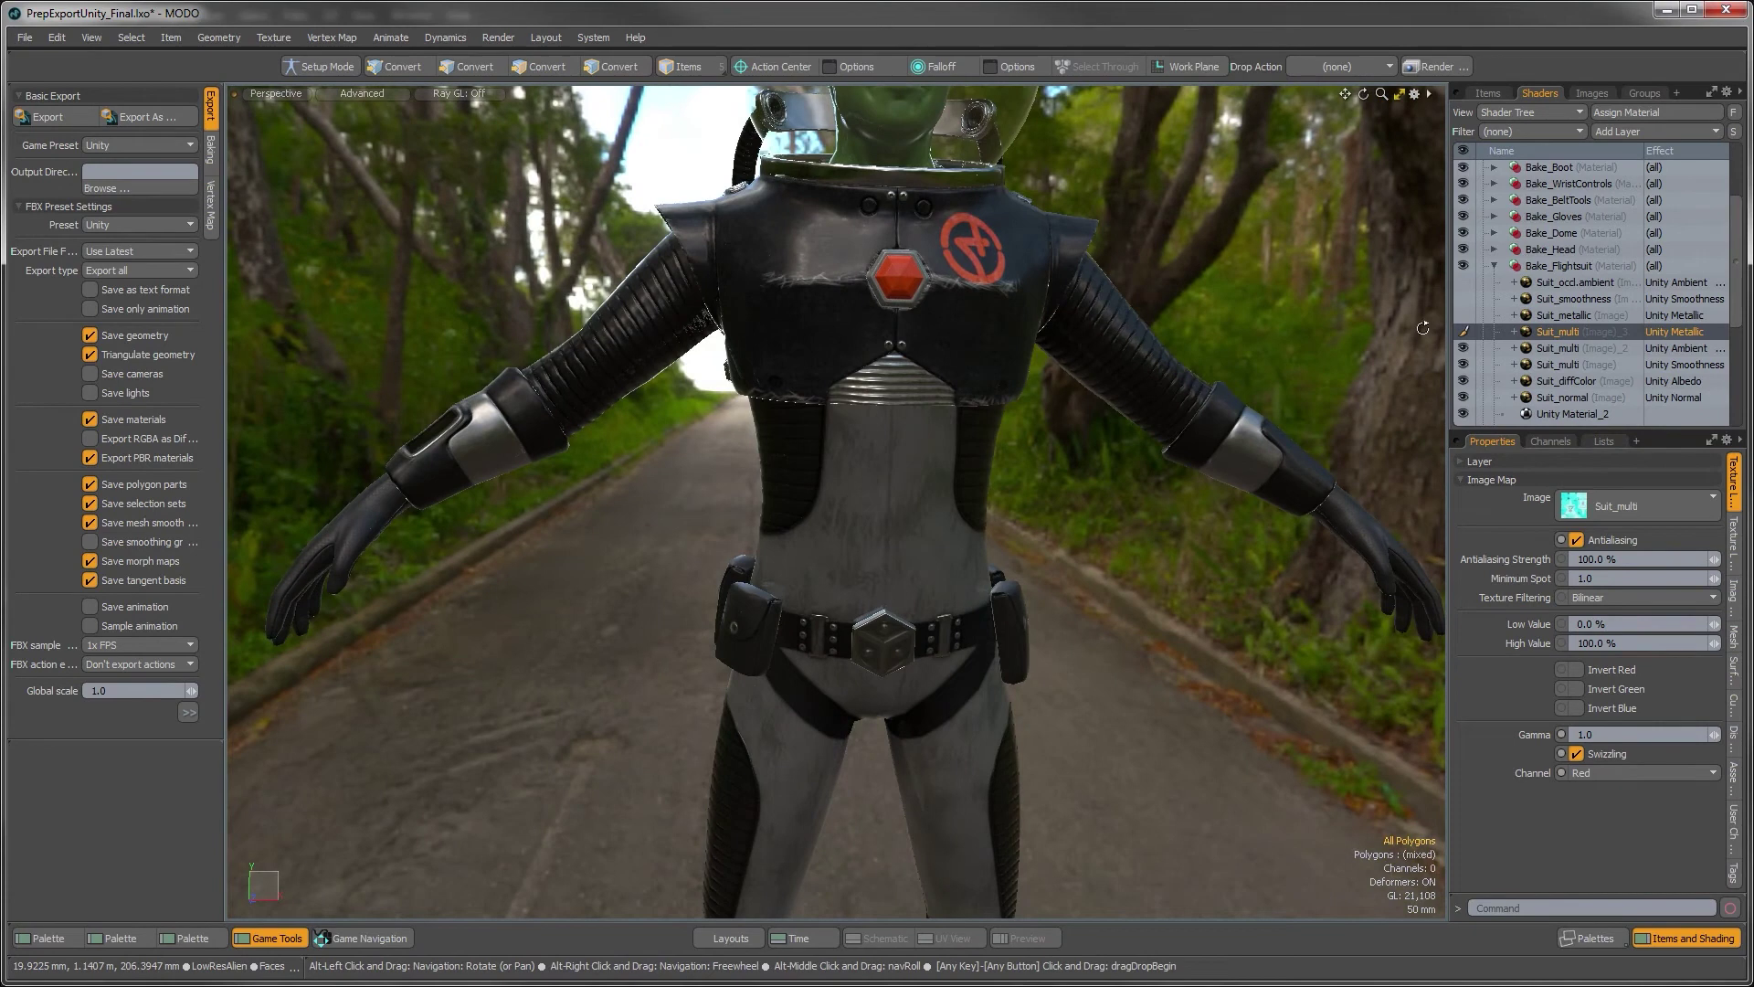
Remove the separate Suit_occl.ambient, Suit_smoothness and Suit_metallic image layers from the Bake_Flightsuit material
{"action": "left_click", "coordinate": [1557, 363]}
{"action": "left_click", "coordinate": [1558, 347]}
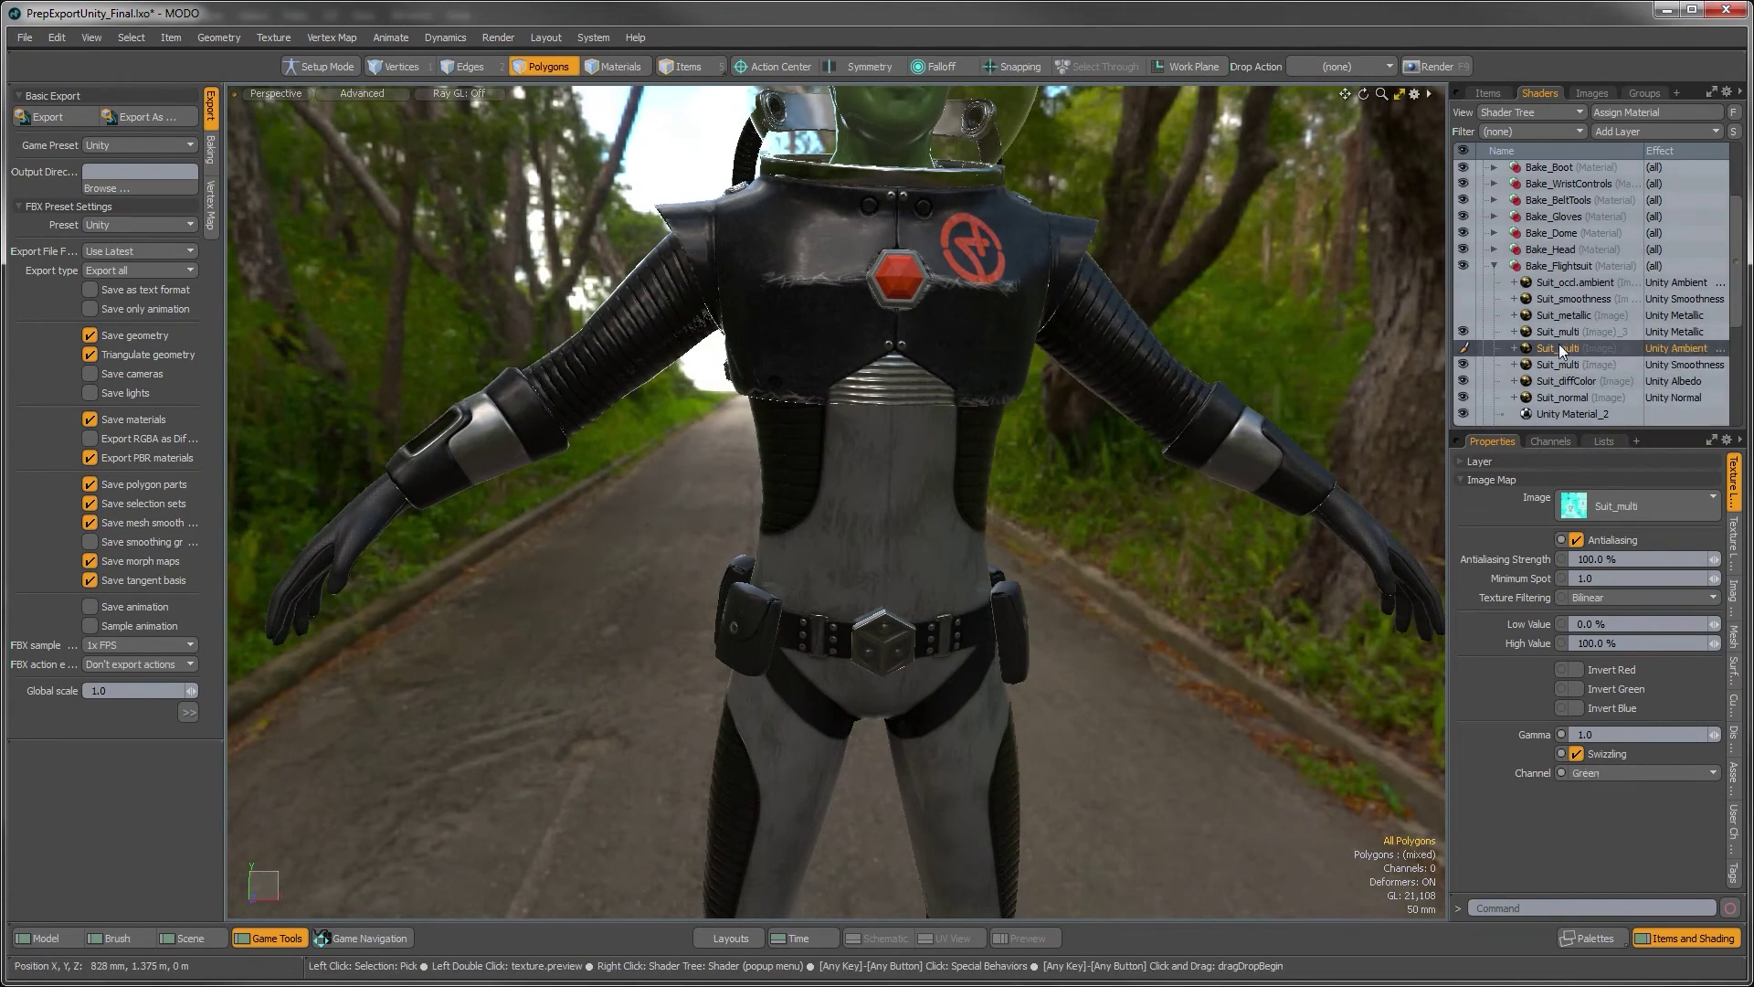
{"action": "left_click", "coordinate": [1556, 331]}
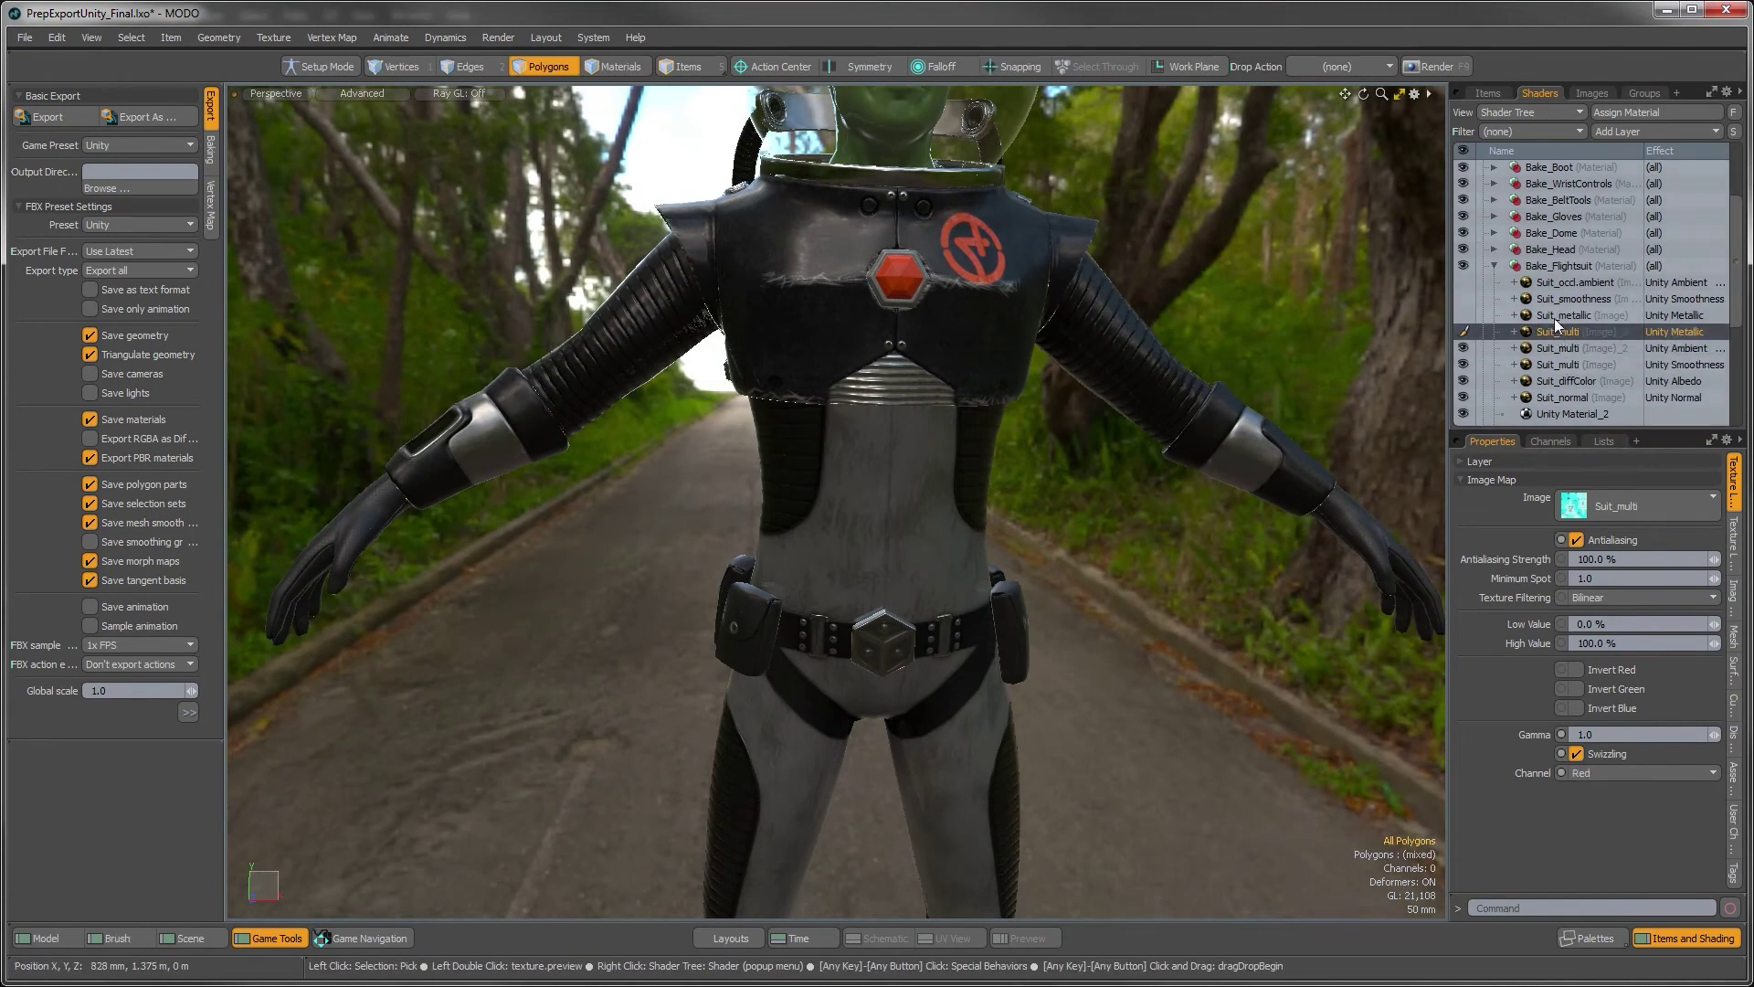
{"action": "left_click", "coordinate": [1554, 316]}
{"action": "left_click", "coordinate": [1549, 282], "text": "shift"}
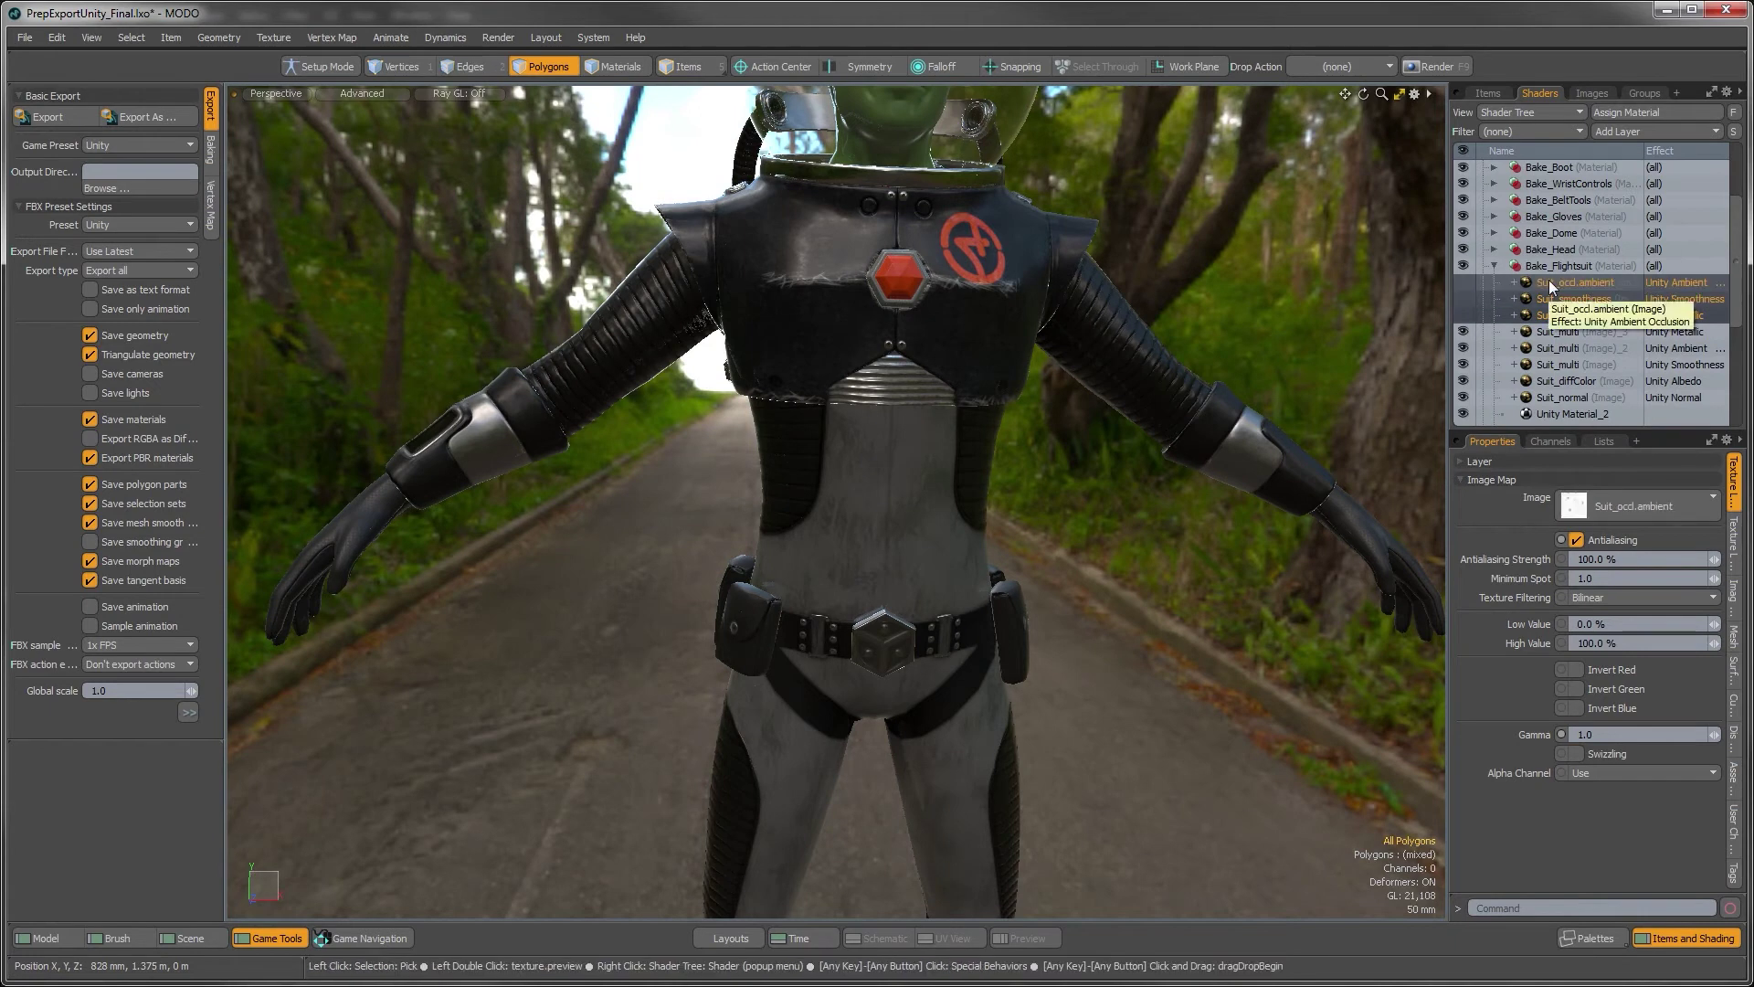
{"action": "left_click", "coordinate": [1557, 331]}
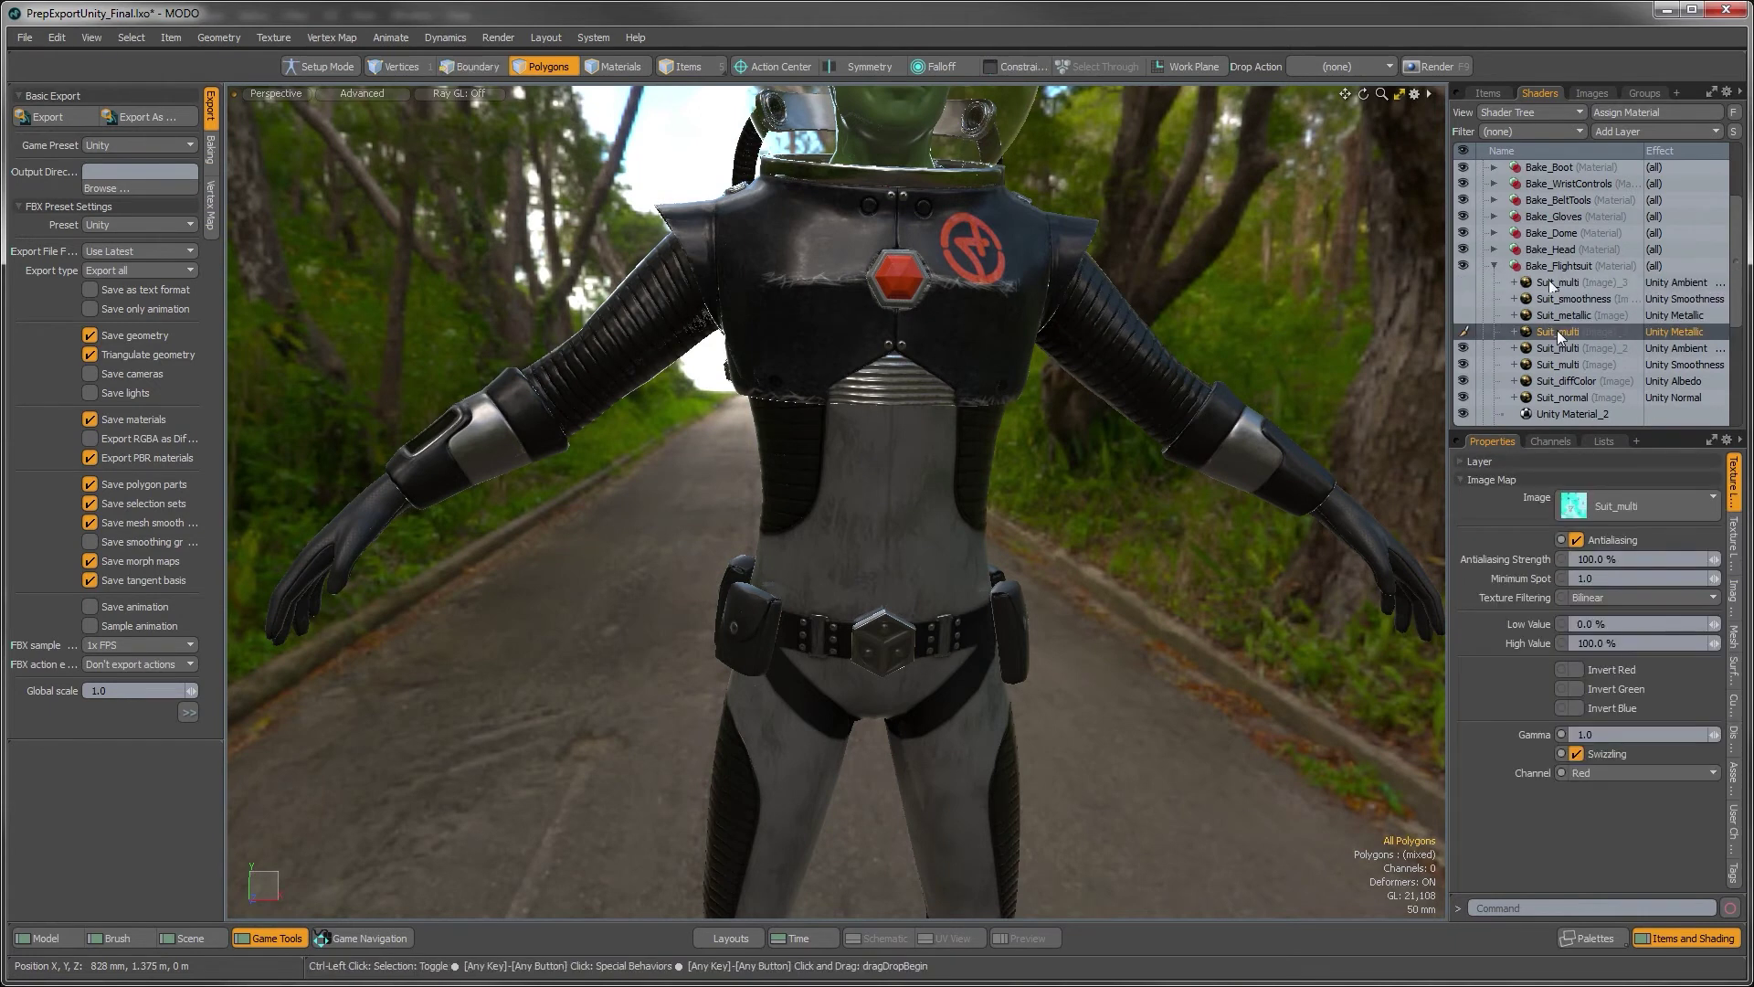
{"action": "left_click_drag", "start_coordinate": [1557, 331], "coordinate": [1549, 280], "text": "ctrl"}
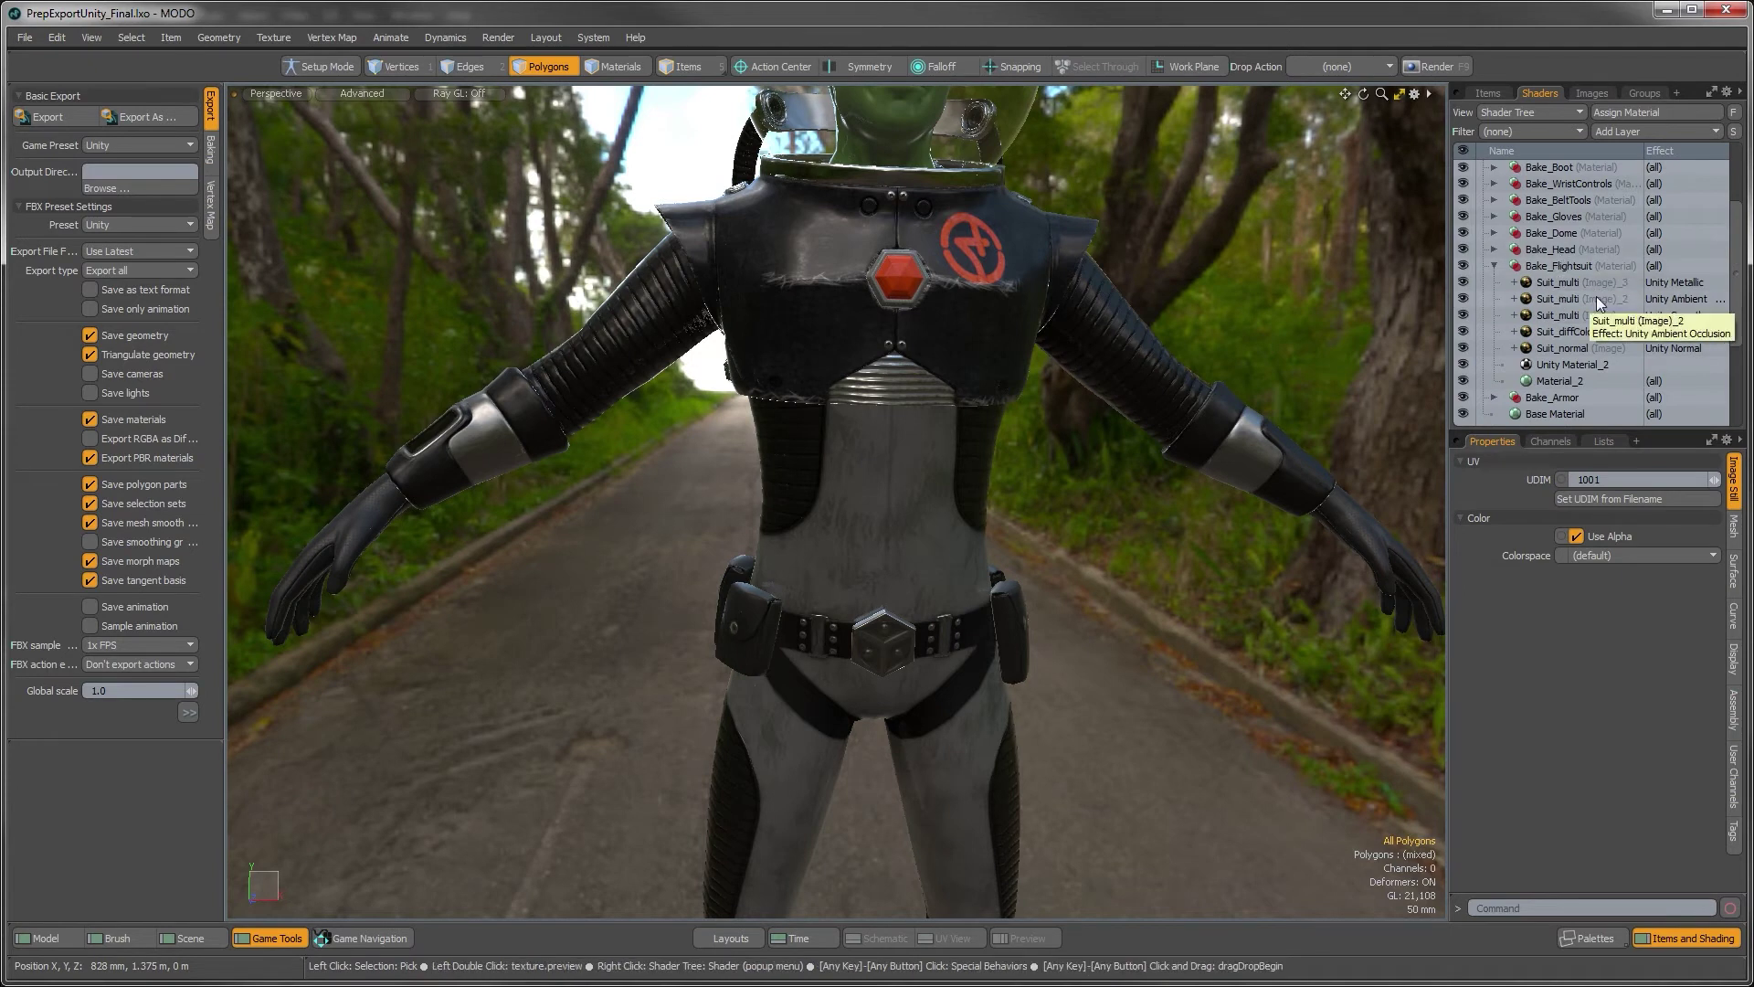
Examine the KneePad_multi layers in the Bake_KneePad material, checking their effects and channel assignments
{"action": "scroll", "coordinate": [1598, 250], "scroll_direction": "up", "scroll_amount": 3}
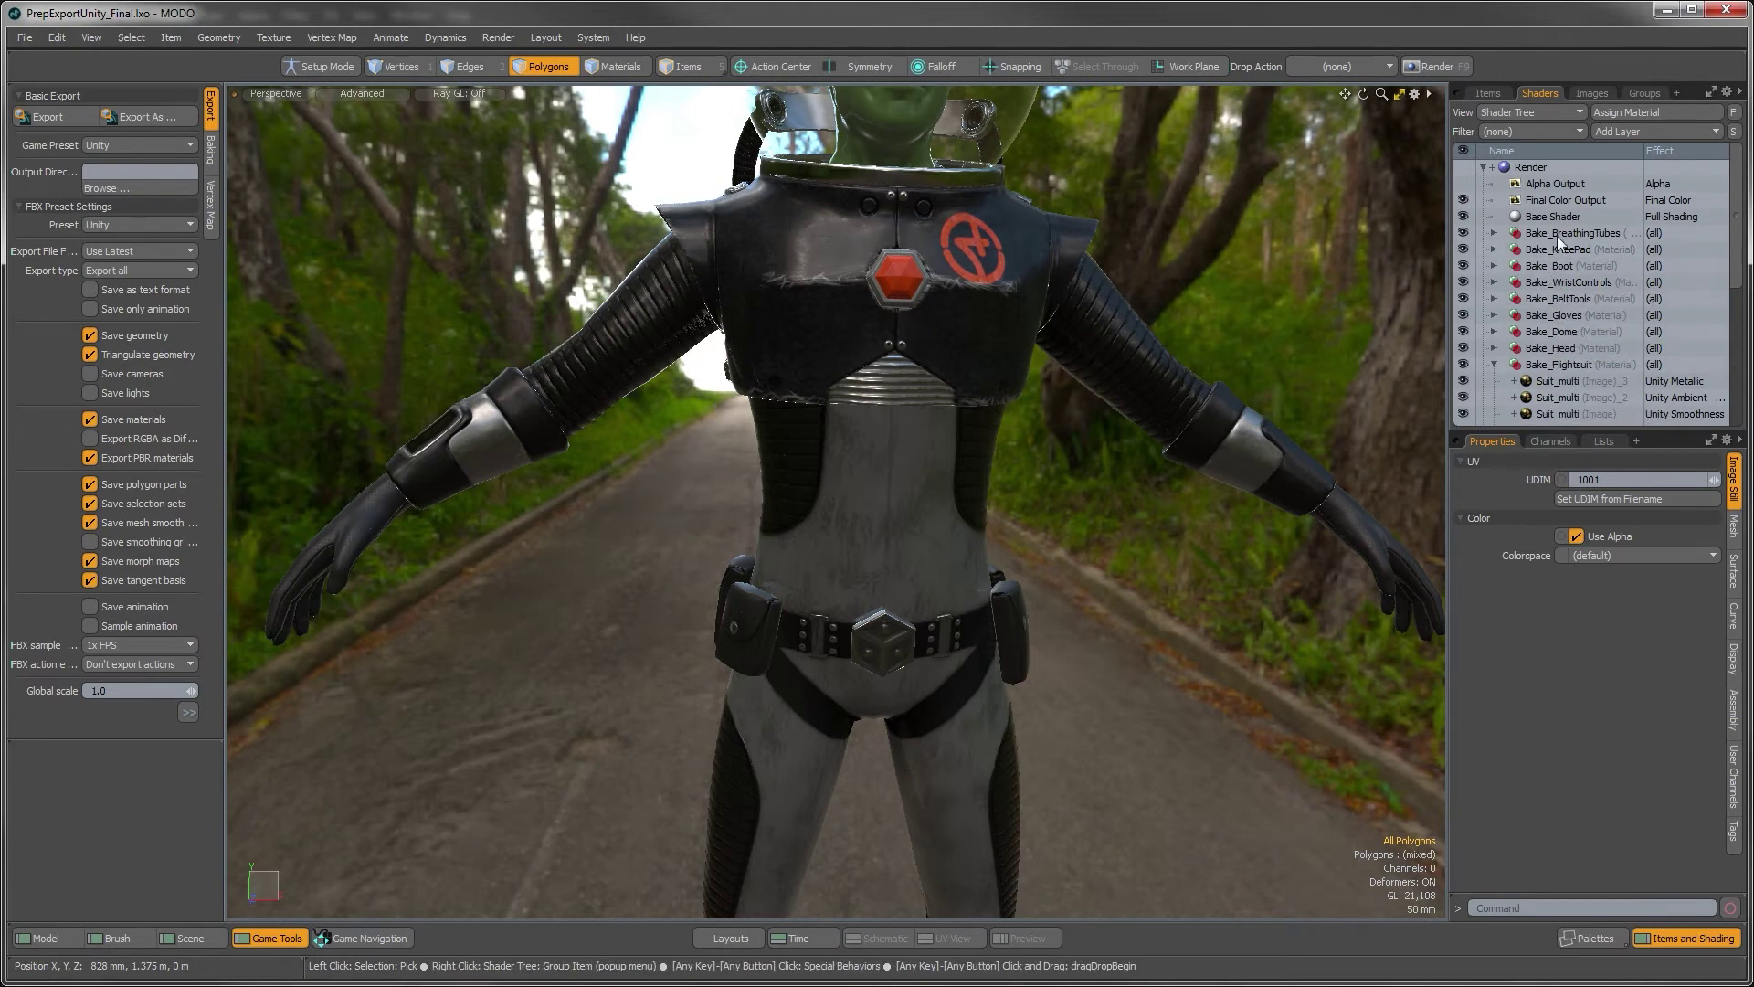
{"action": "scroll", "coordinate": [1557, 381], "scroll_direction": "down", "scroll_amount": 2}
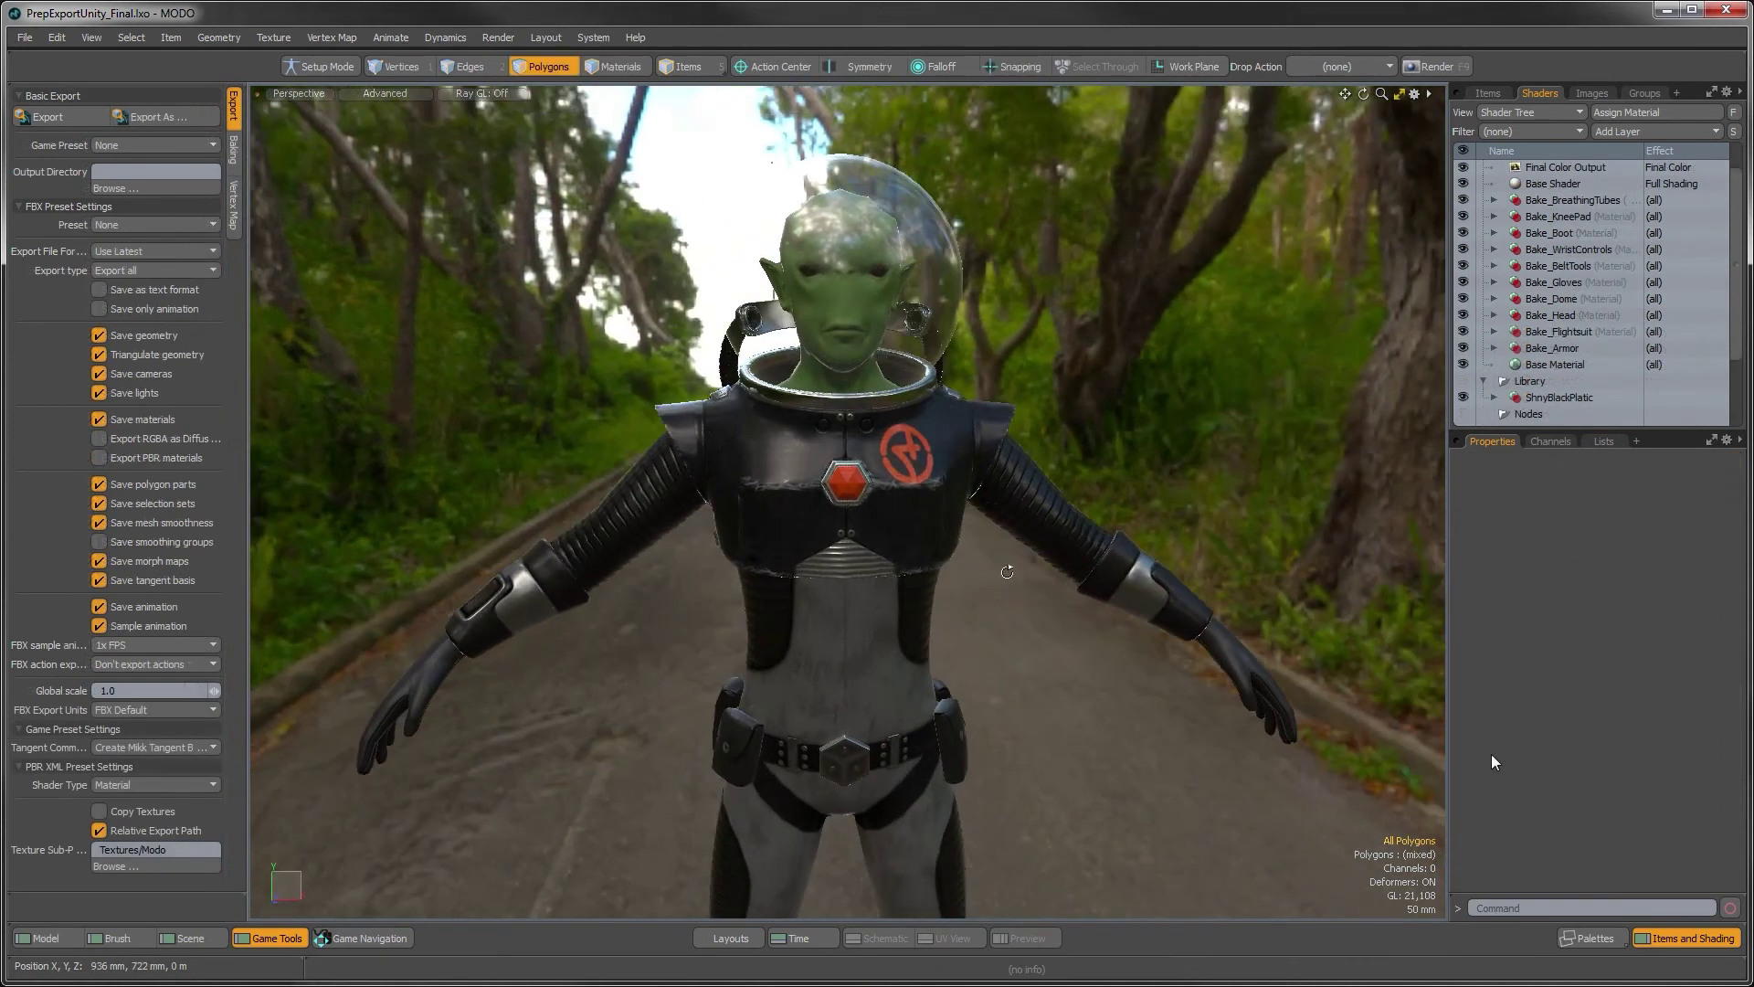
{"action": "left_click_drag", "start_coordinate": [873, 614], "coordinate": [822, 607], "text": "alt"}
{"action": "left_click_drag", "start_coordinate": [850, 548], "coordinate": [838, 462], "text": "ctrl+alt"}
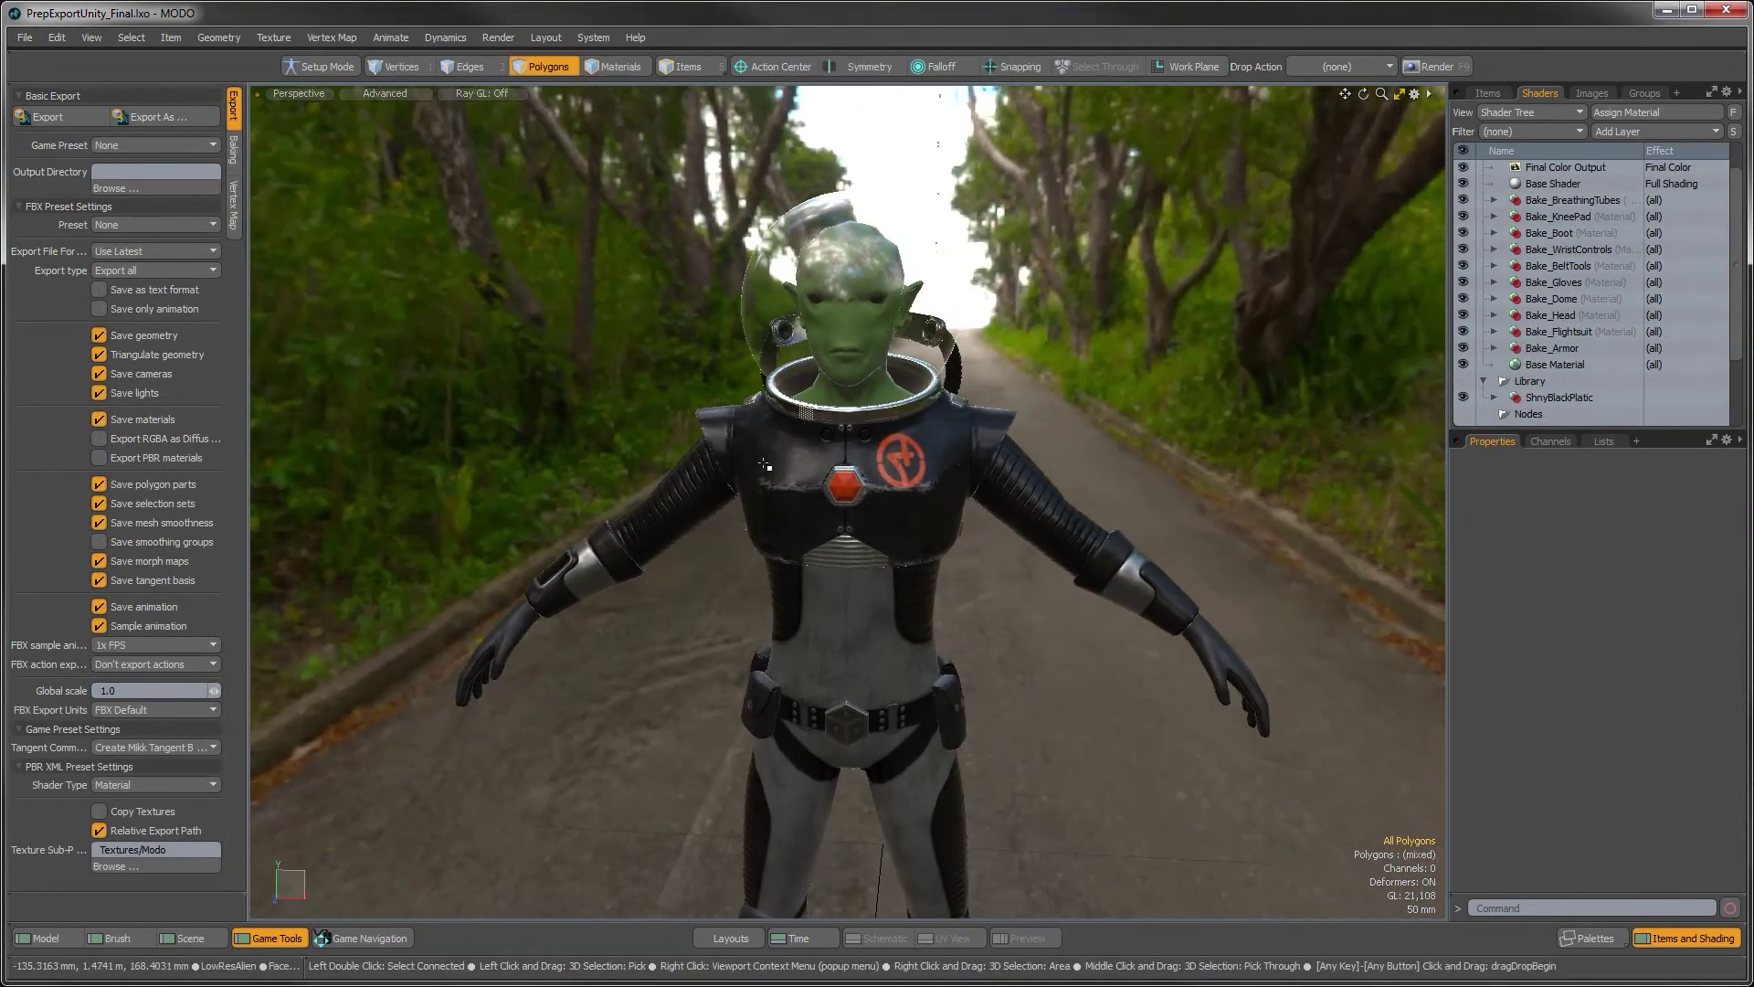
{"action": "left_click_drag", "start_coordinate": [838, 461], "coordinate": [976, 559], "text": "alt"}
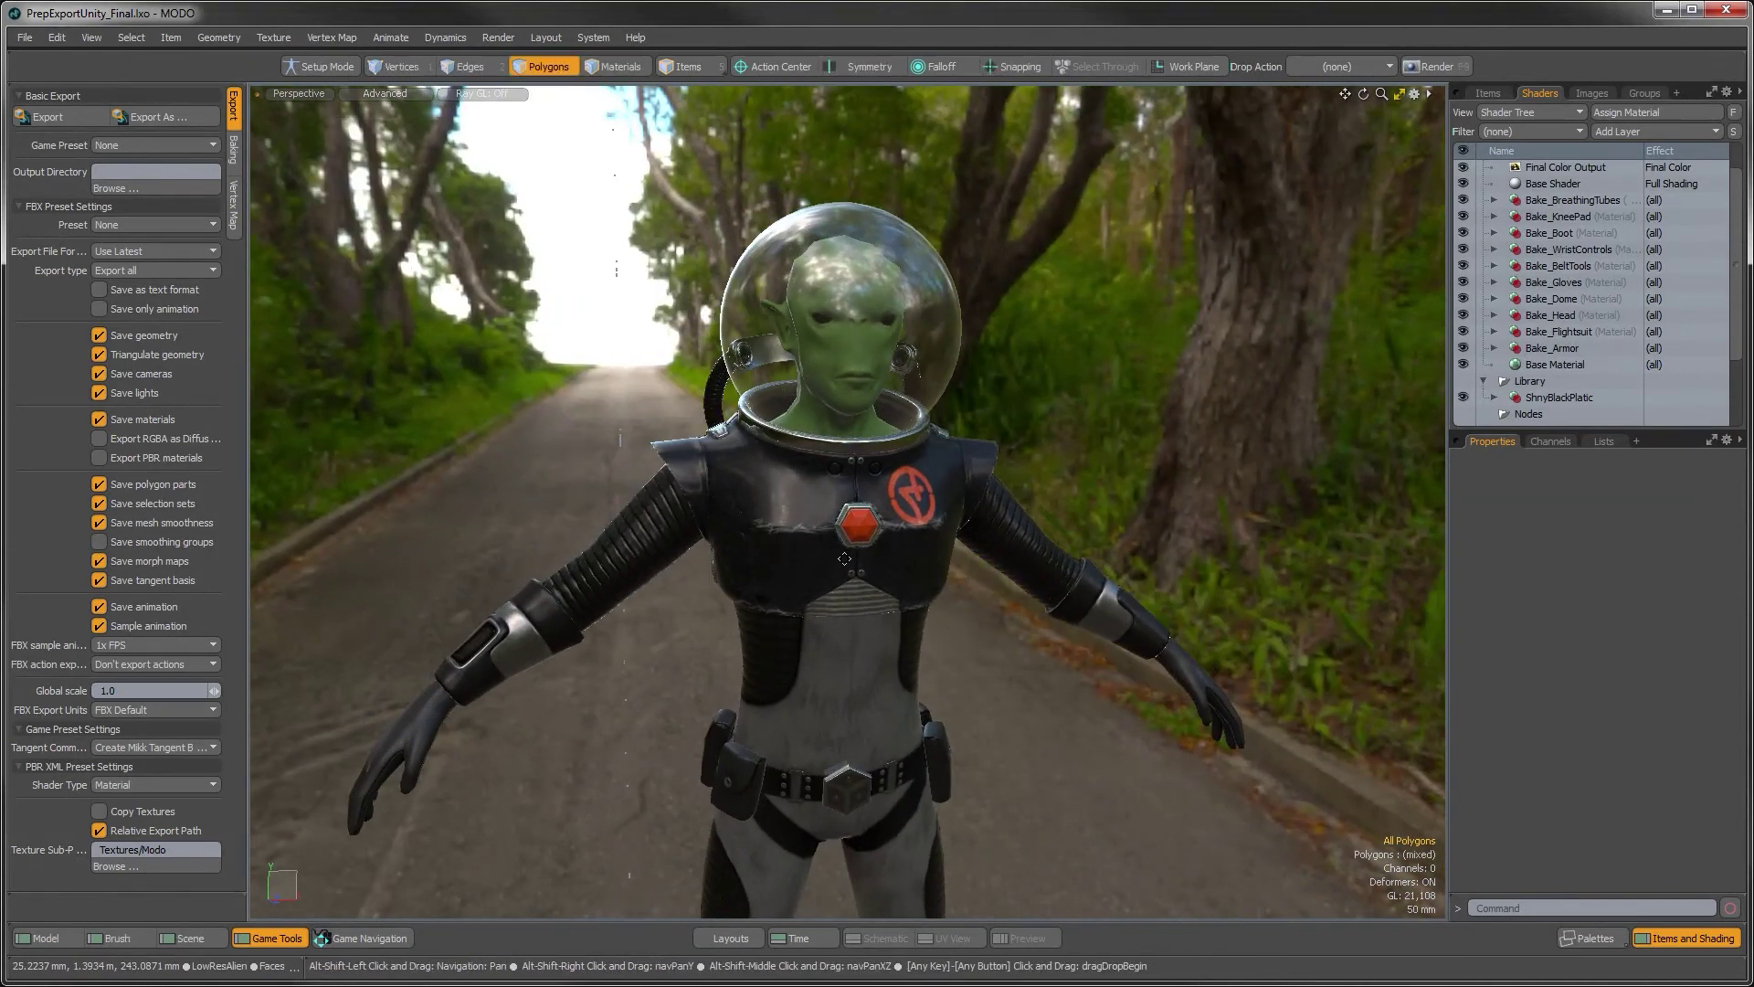
{"action": "left_click", "coordinate": [1494, 217]}
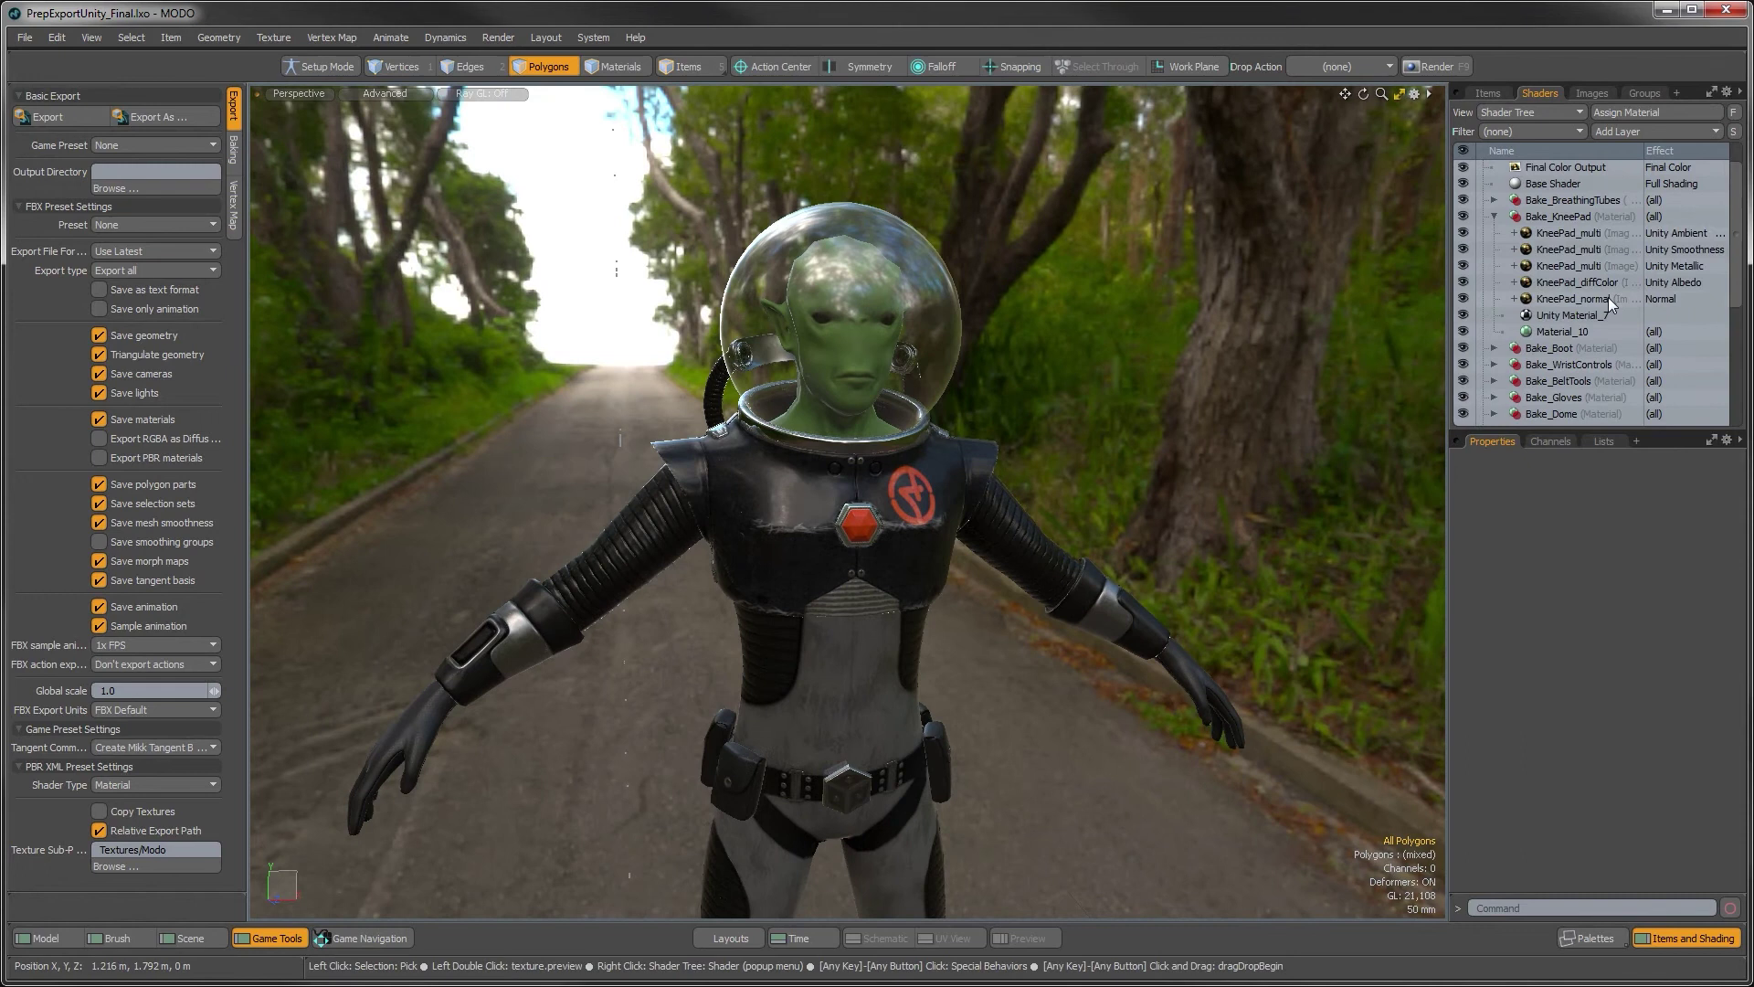
{"action": "left_click", "coordinate": [1576, 254]}
{"action": "left_click", "coordinate": [1572, 232]}
{"action": "left_click", "coordinate": [1570, 260]}
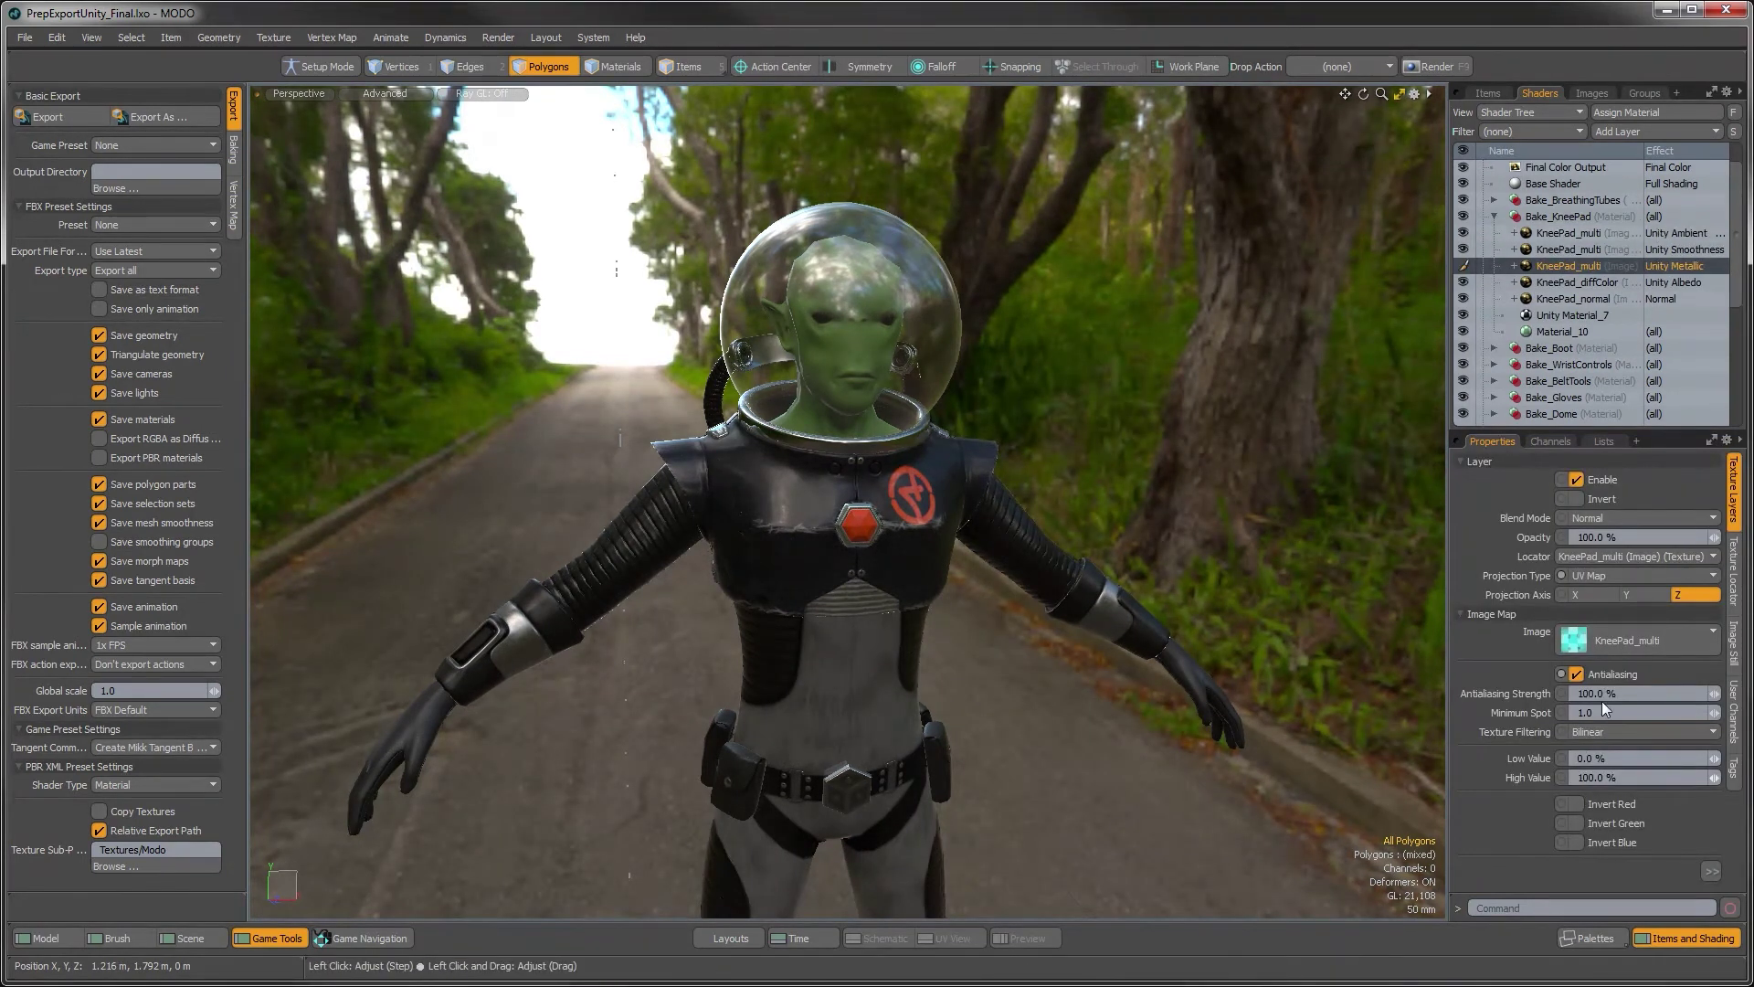
{"action": "left_click", "coordinate": [1462, 460]}
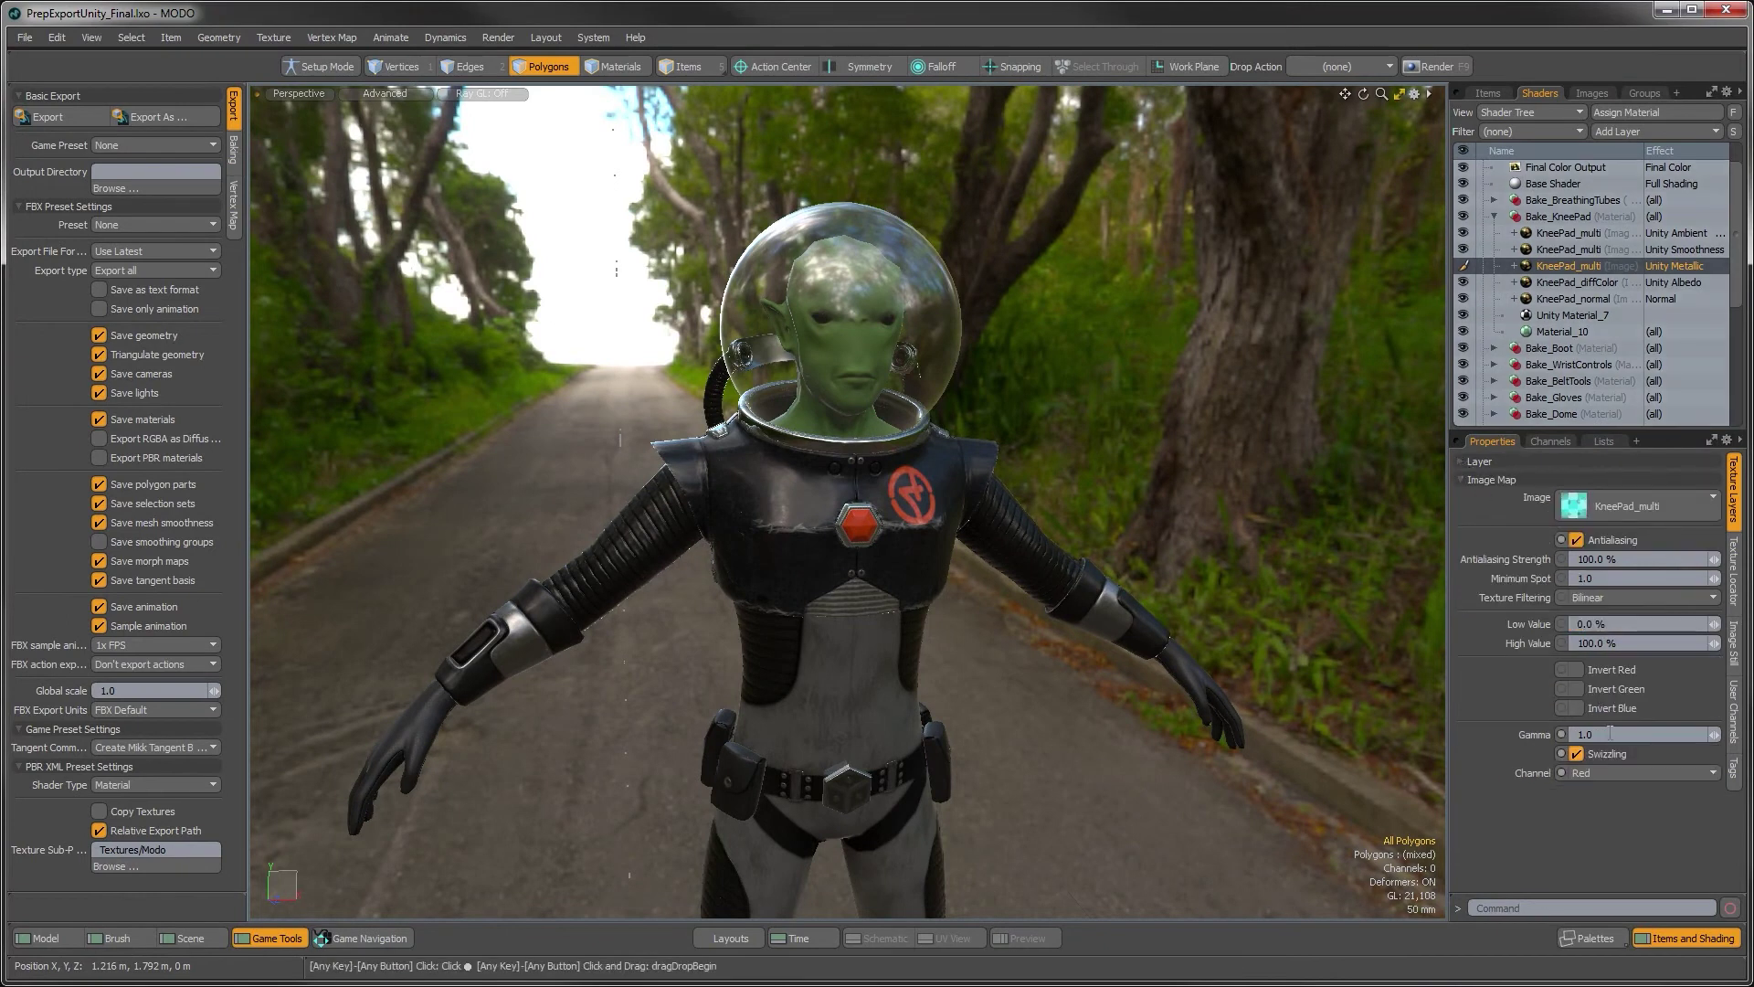
{"action": "left_click_drag", "start_coordinate": [822, 464], "coordinate": [772, 558], "text": "alt"}
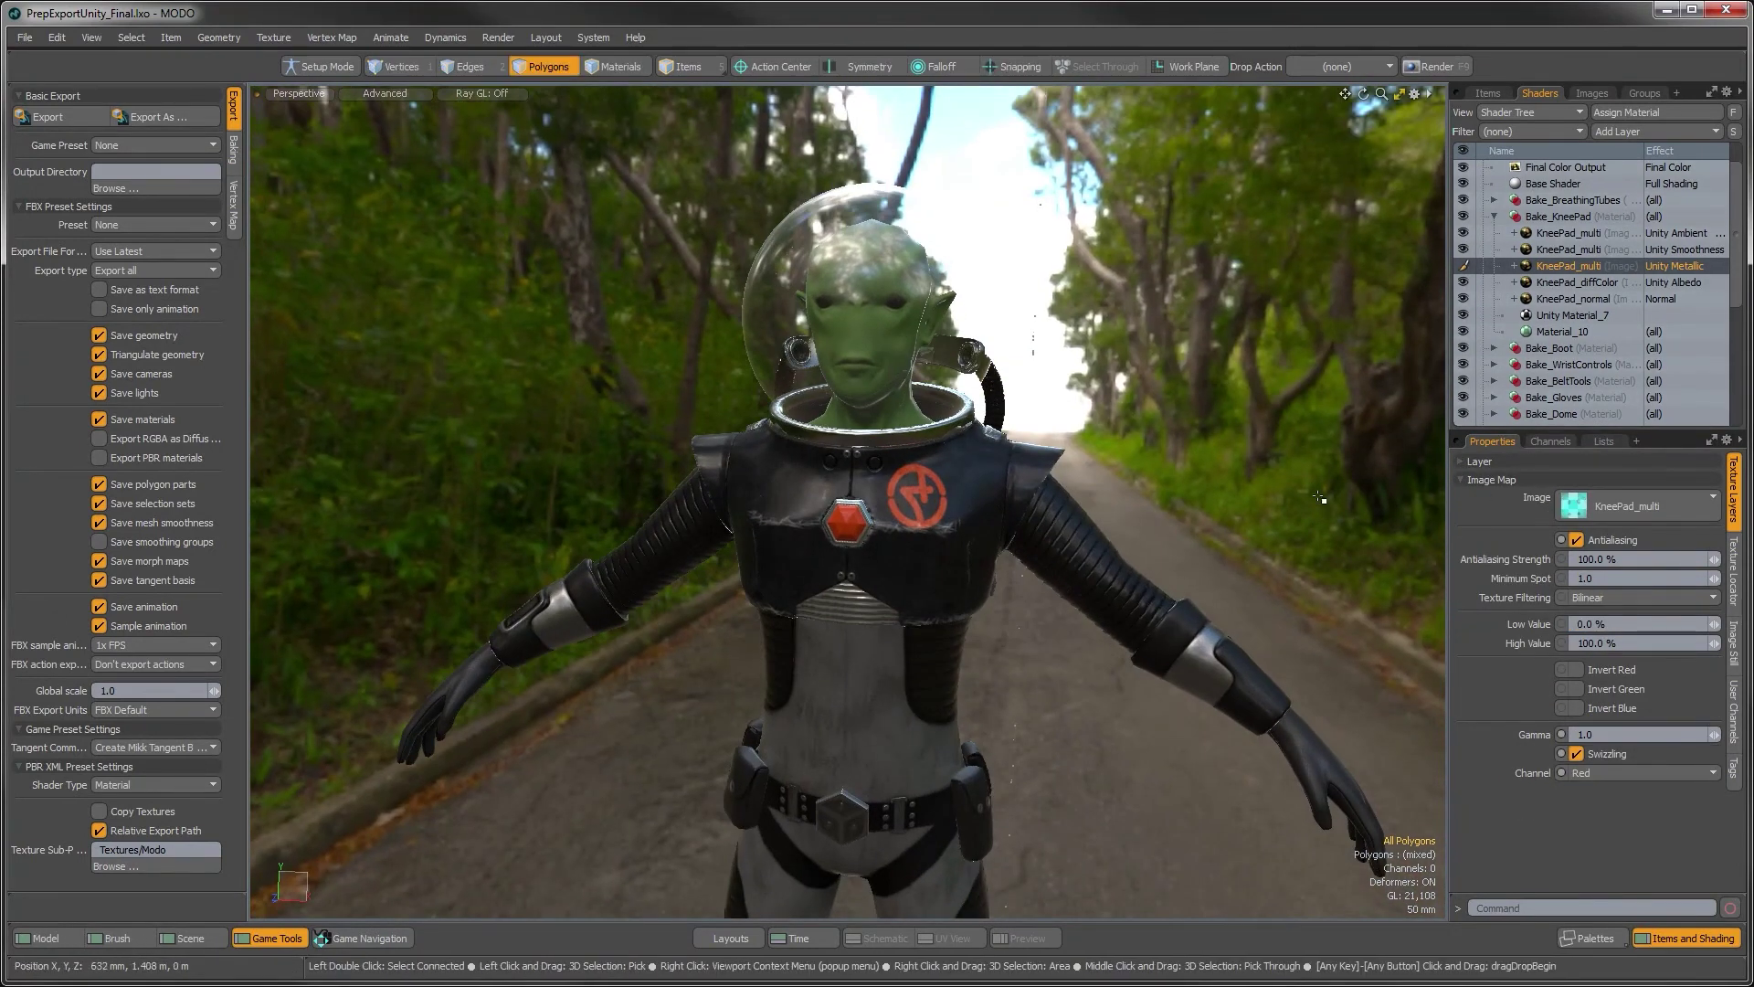
{"action": "left_click", "coordinate": [1494, 217]}
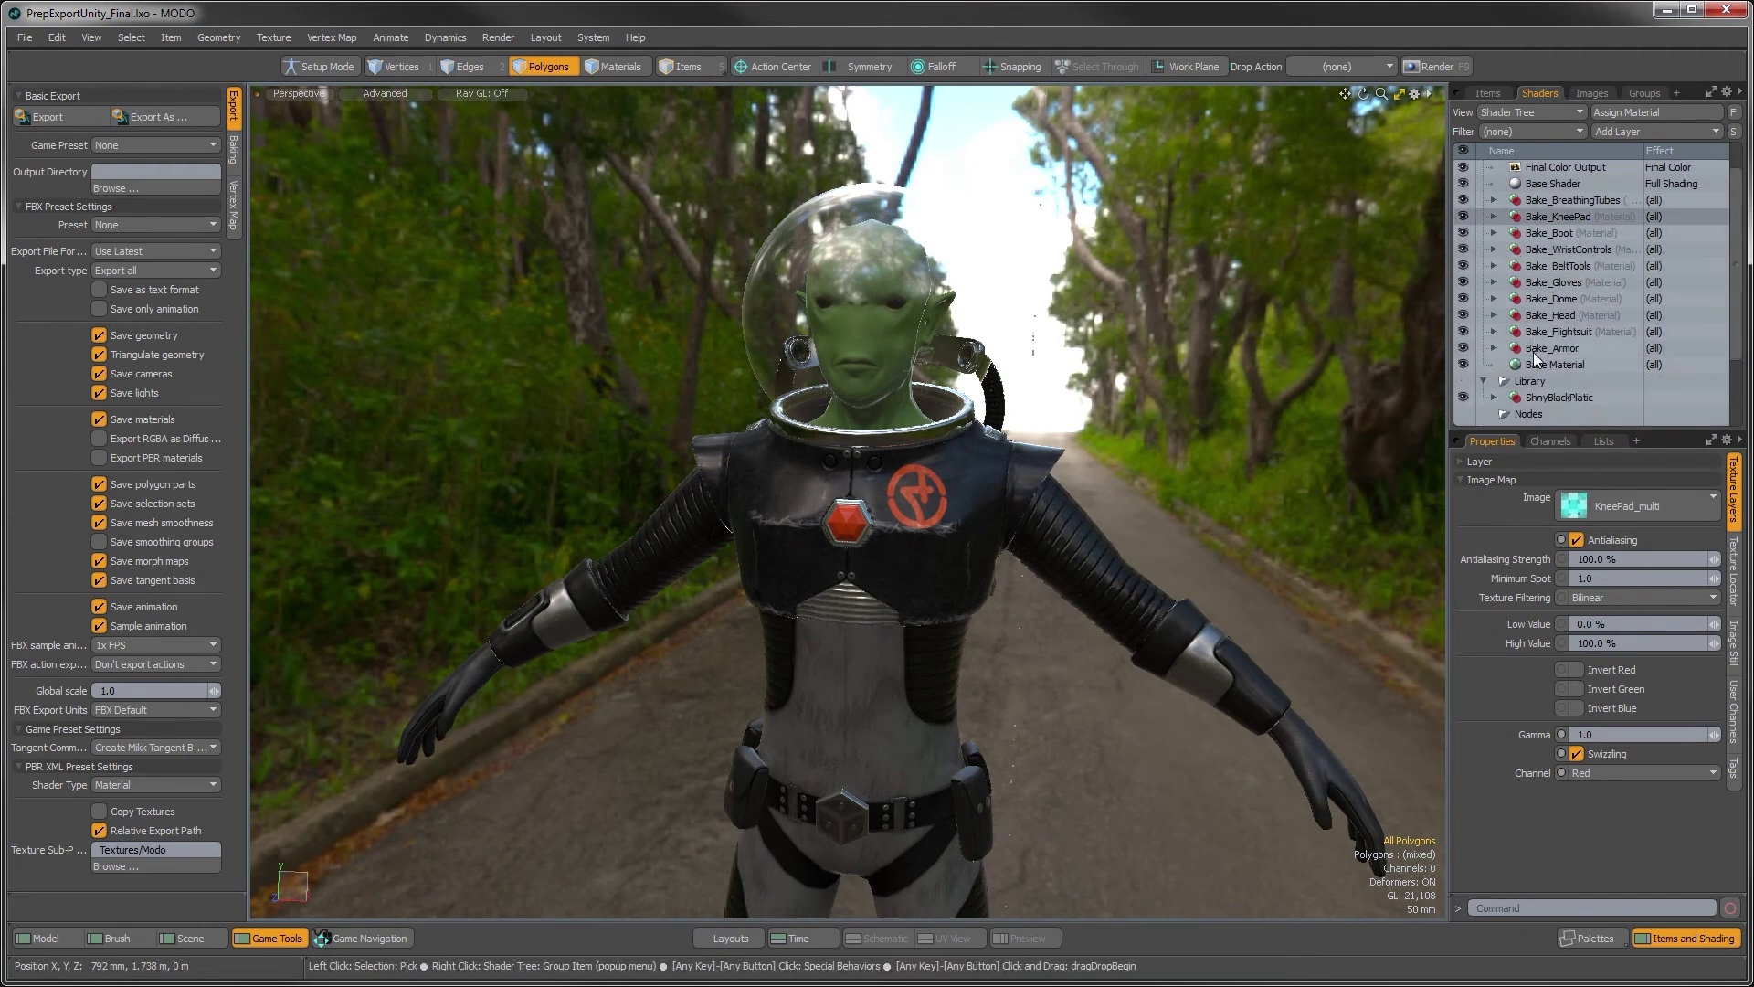
Rename the Bake_BreathingTubes material group to Alien_BreathingTubes and reassign the materials with that name
{"action": "double_click", "coordinate": [1544, 201]}
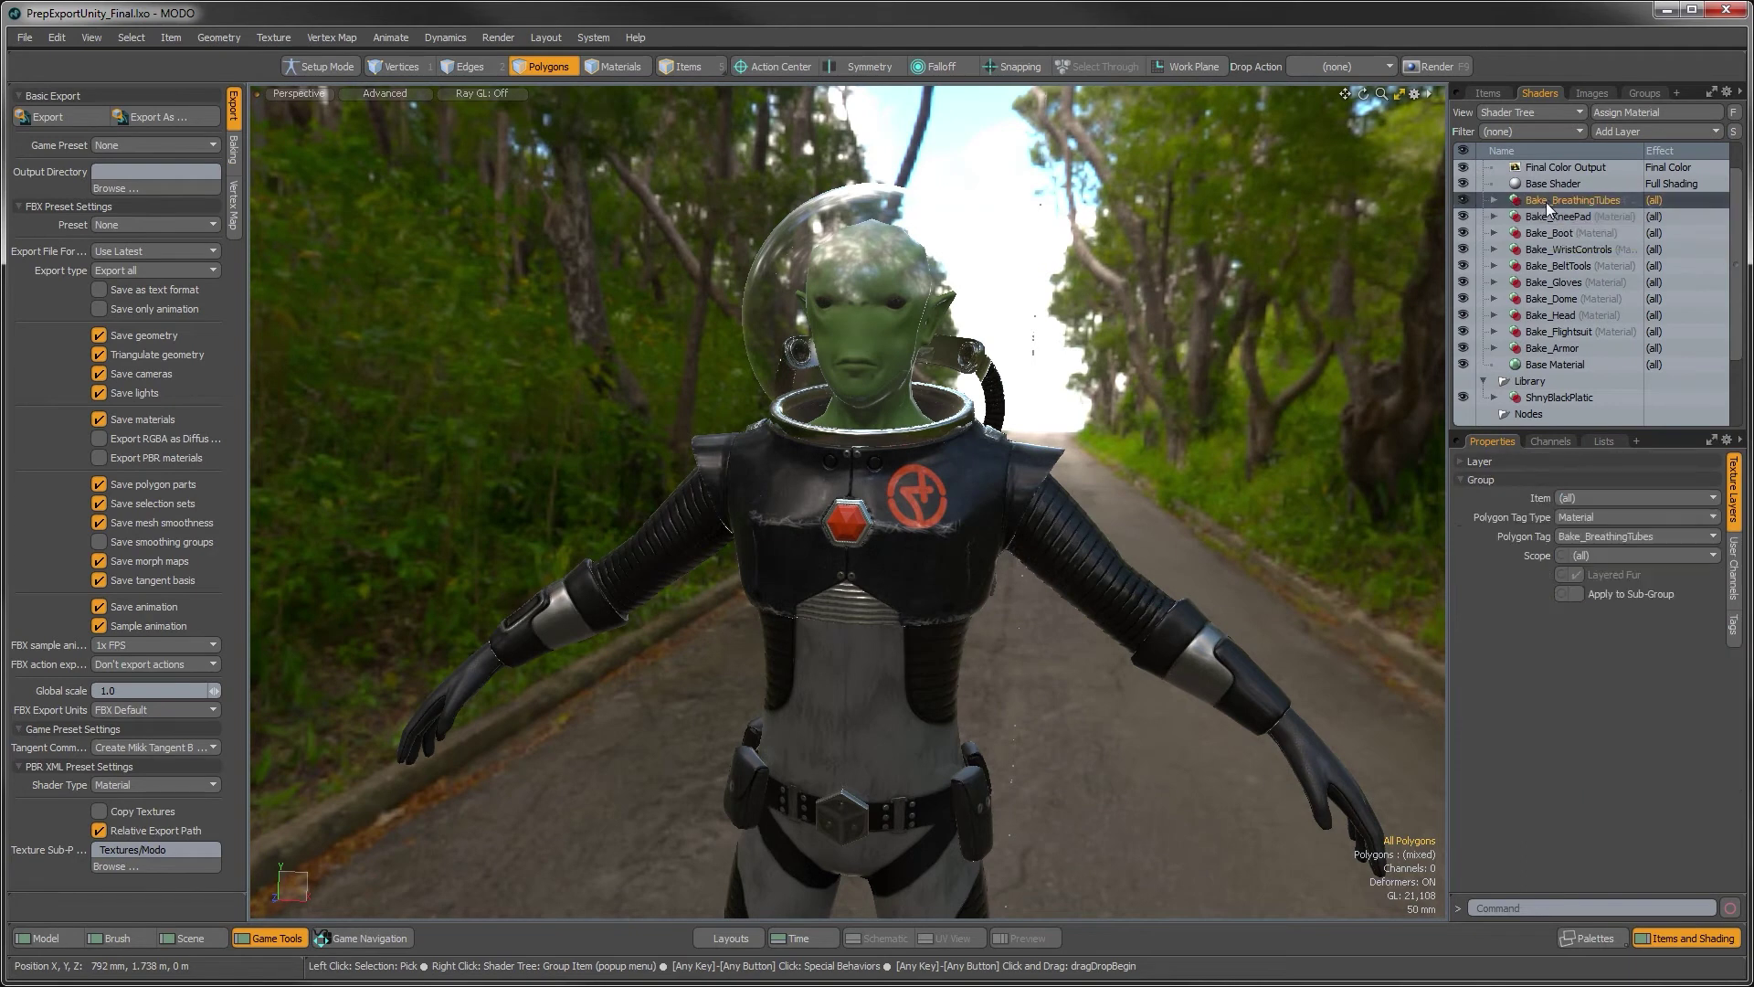
{"action": "left_click_drag", "start_coordinate": [1532, 203], "coordinate": [1502, 205]}
{"action": "type", "text": "Alien"}
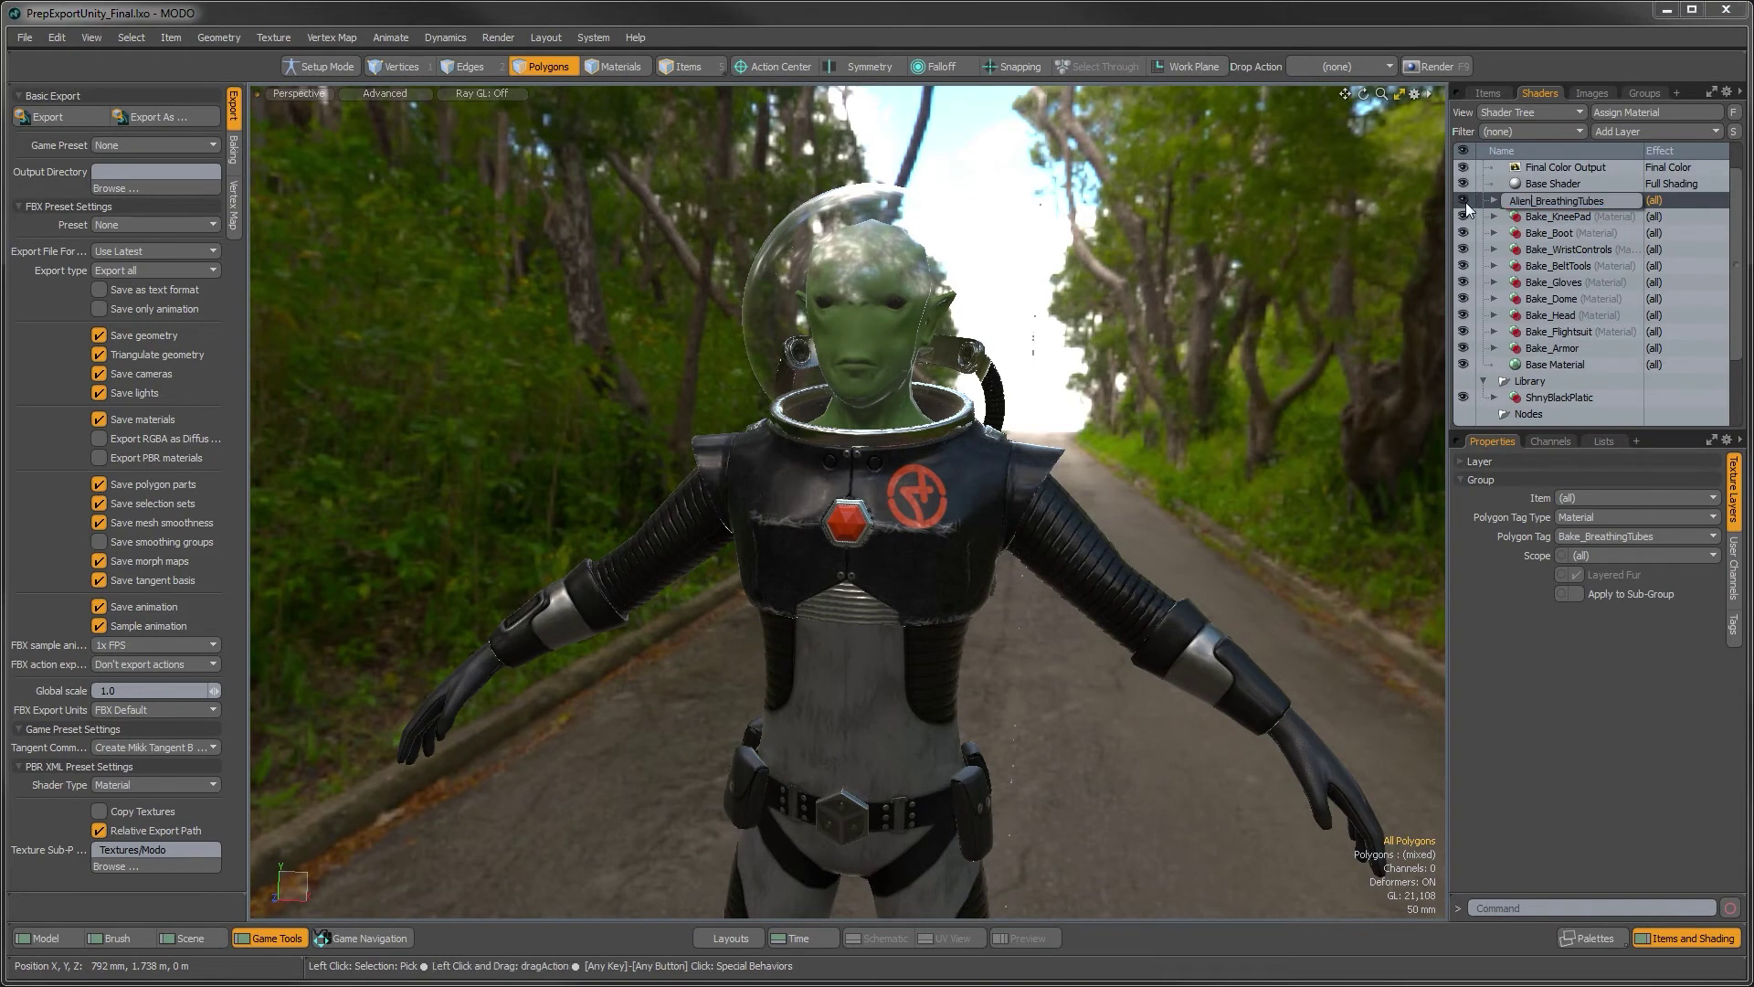
{"action": "key", "text": "Return"}
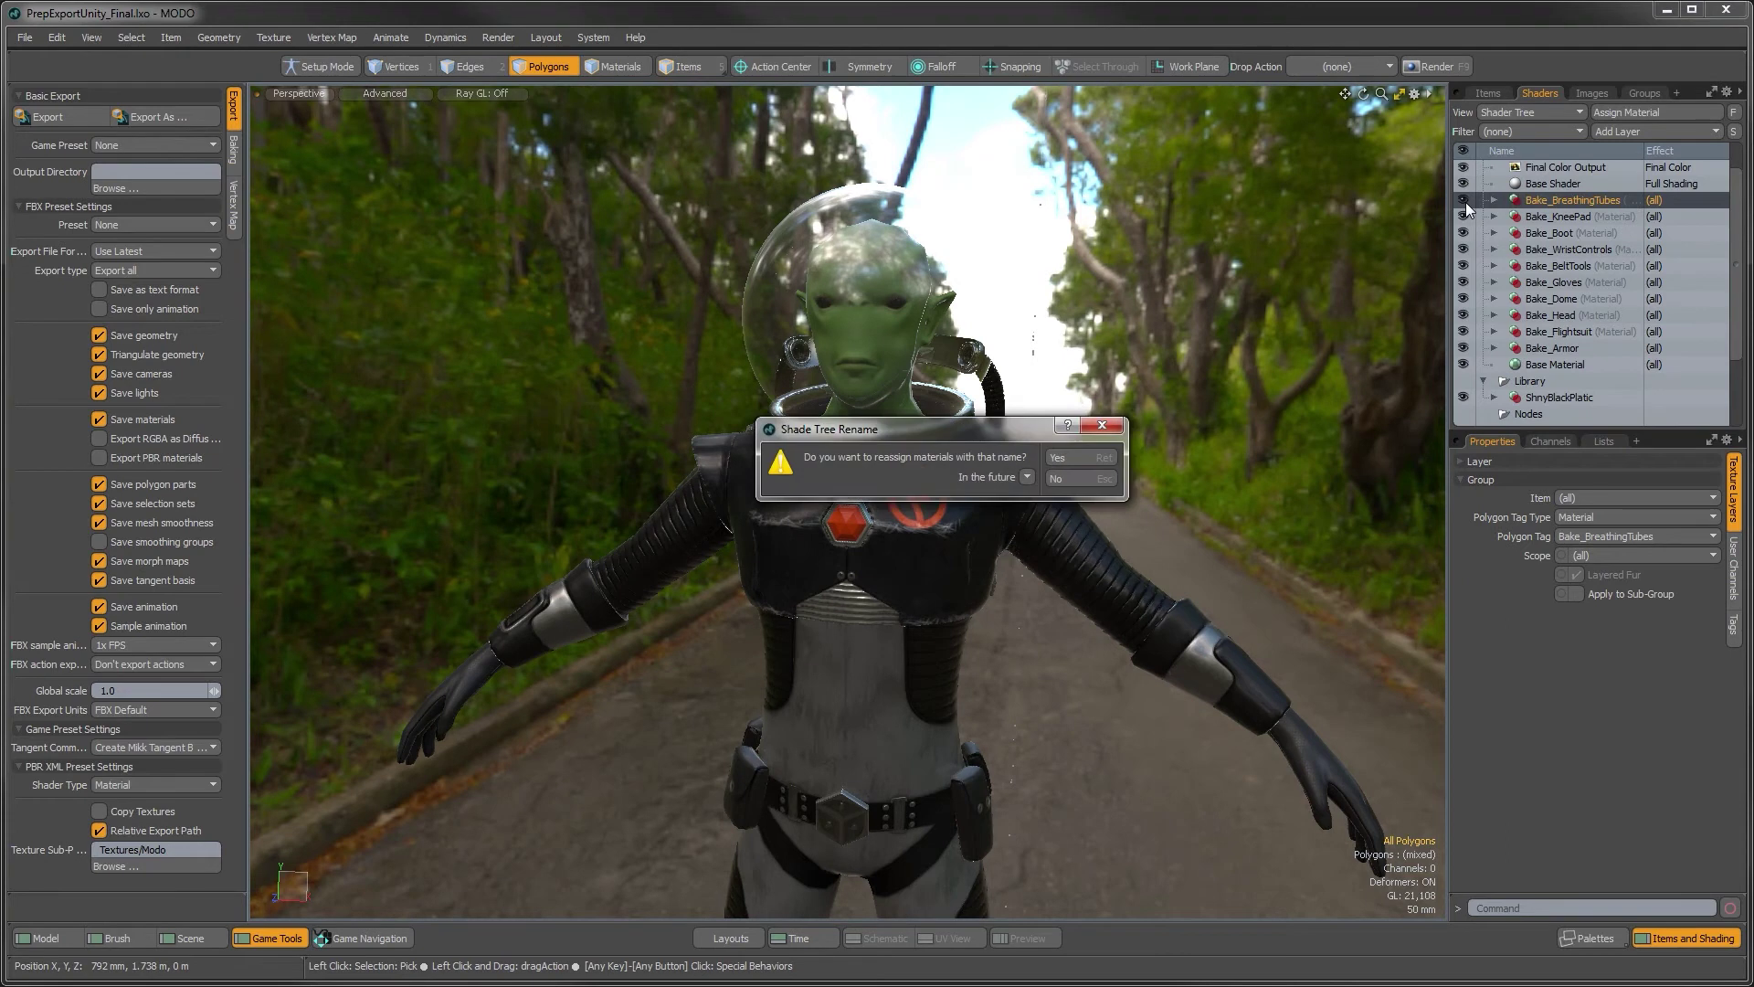
{"action": "left_click", "coordinate": [1067, 457]}
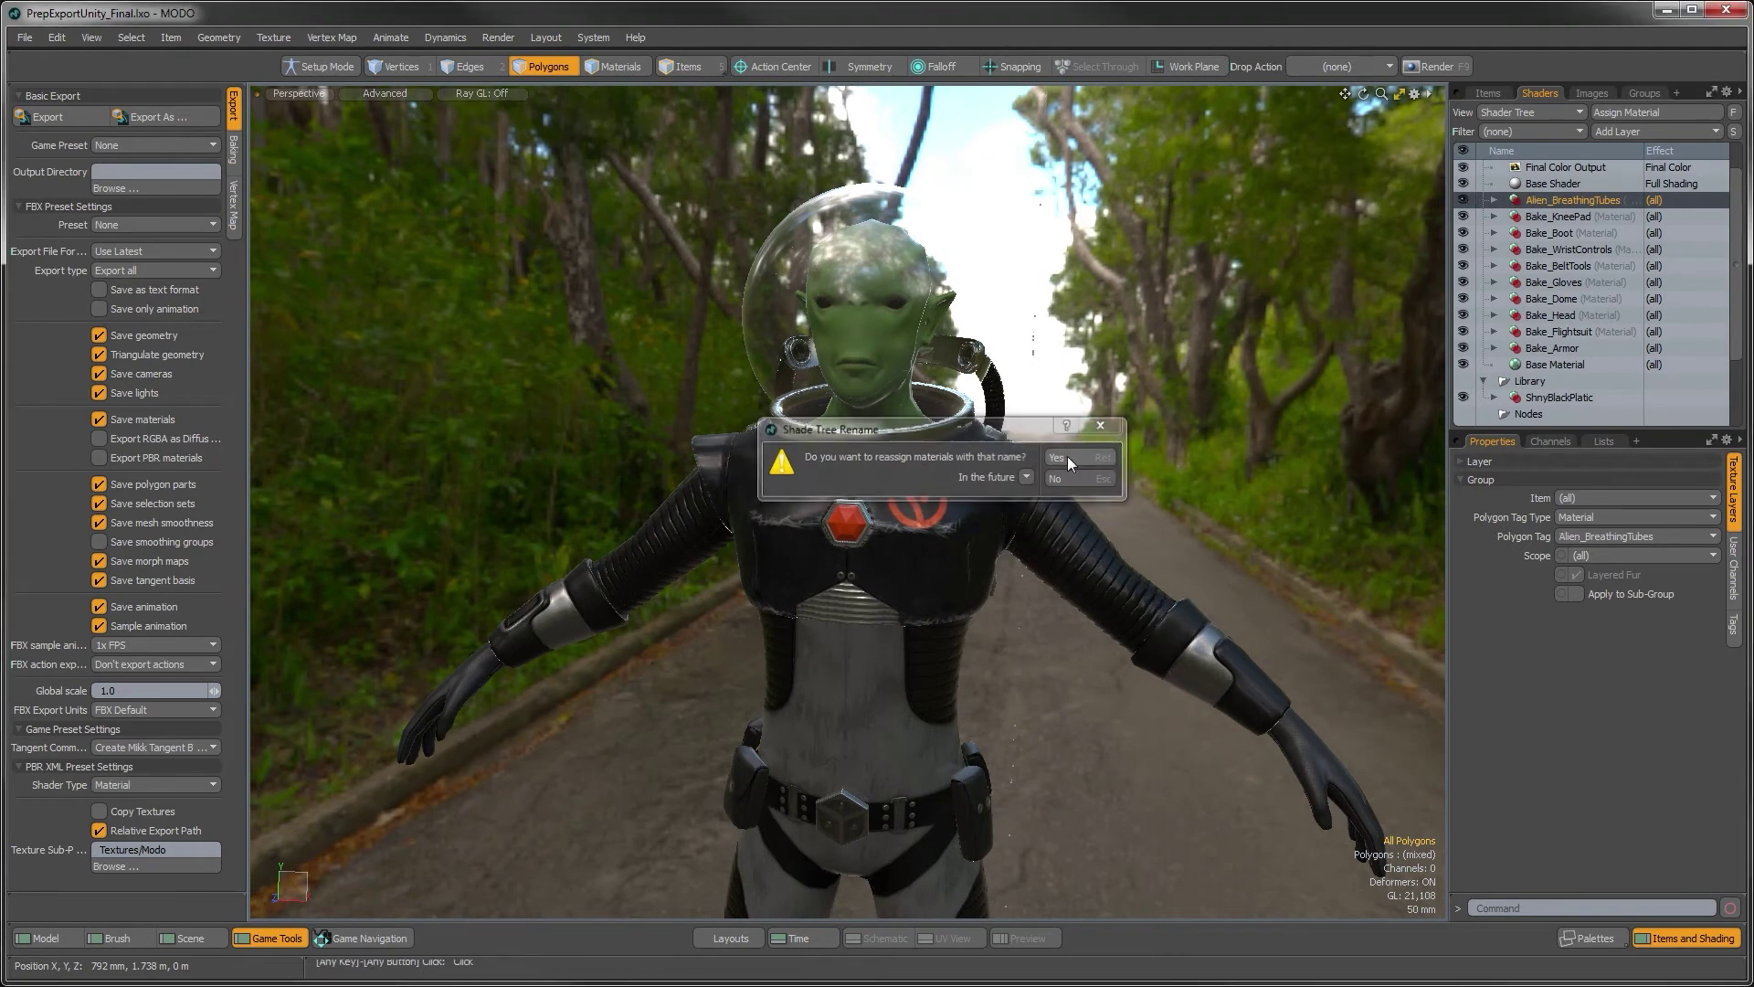
Rename the Bake_KneePad material group to Alien_KneePad and reassign its materials to the new name
{"action": "left_click", "coordinate": [1536, 217]}
{"action": "double_click", "coordinate": [1535, 217]}
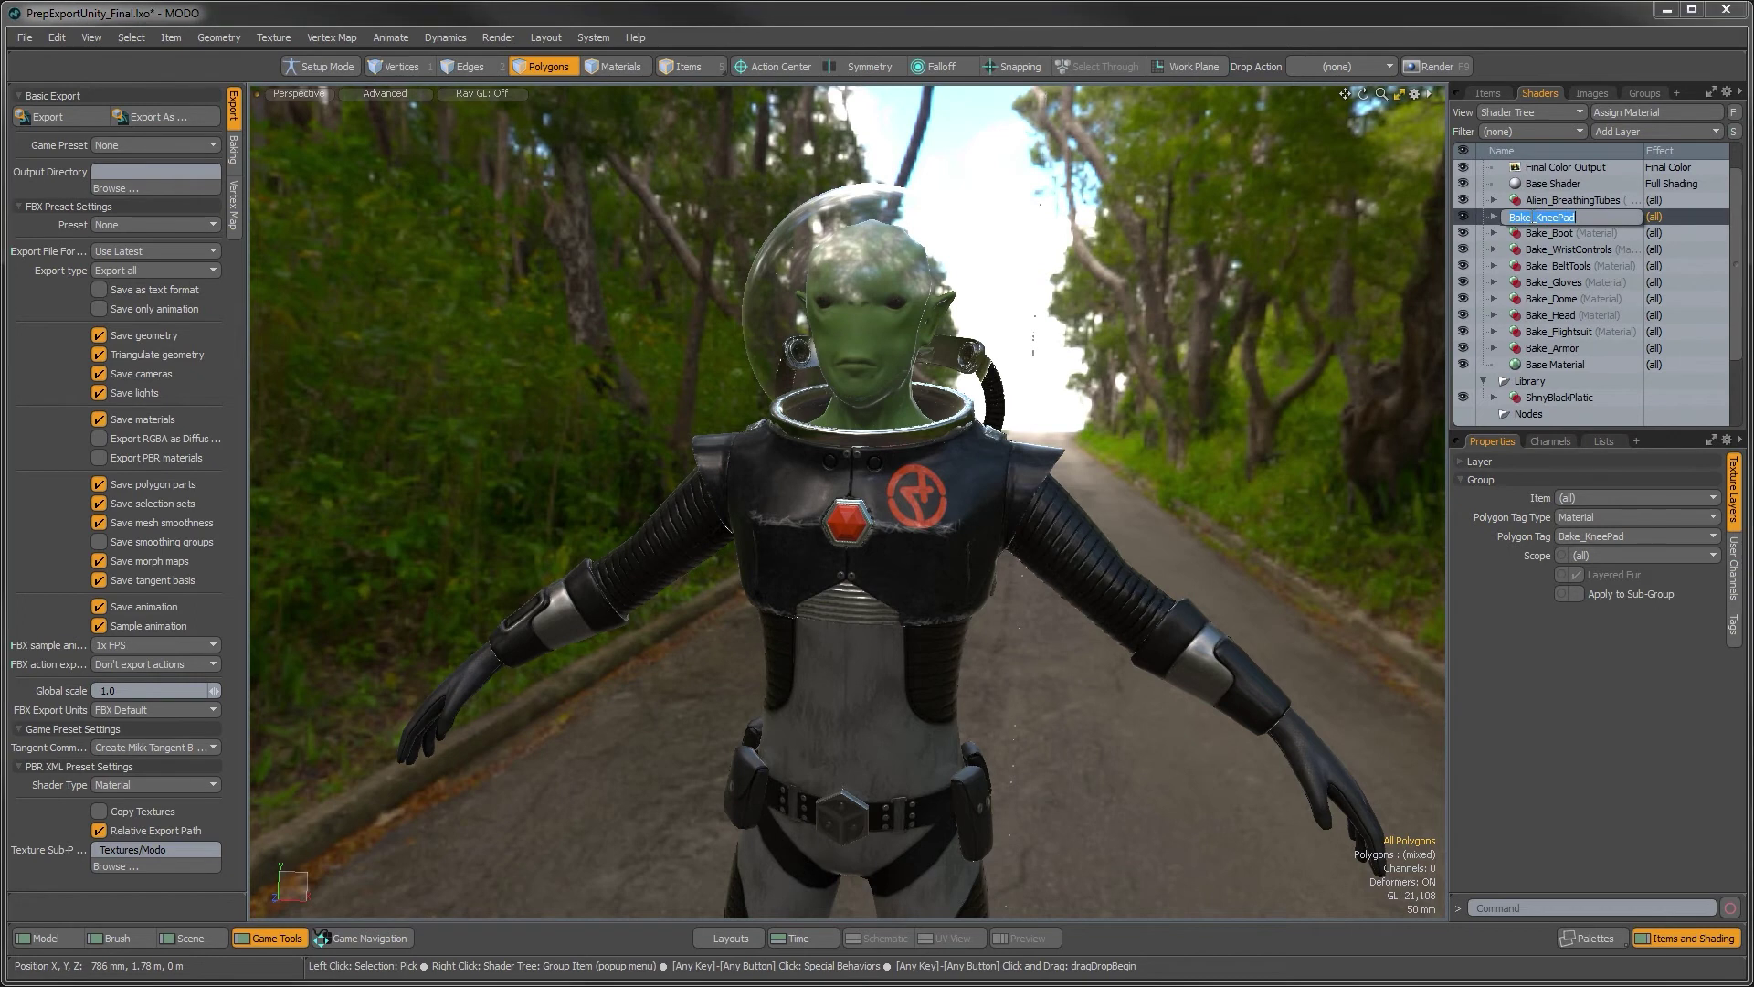
{"action": "left_click_drag", "start_coordinate": [1534, 218], "coordinate": [1496, 219]}
{"action": "type", "text": "Alien"}
{"action": "key", "text": "Return"}
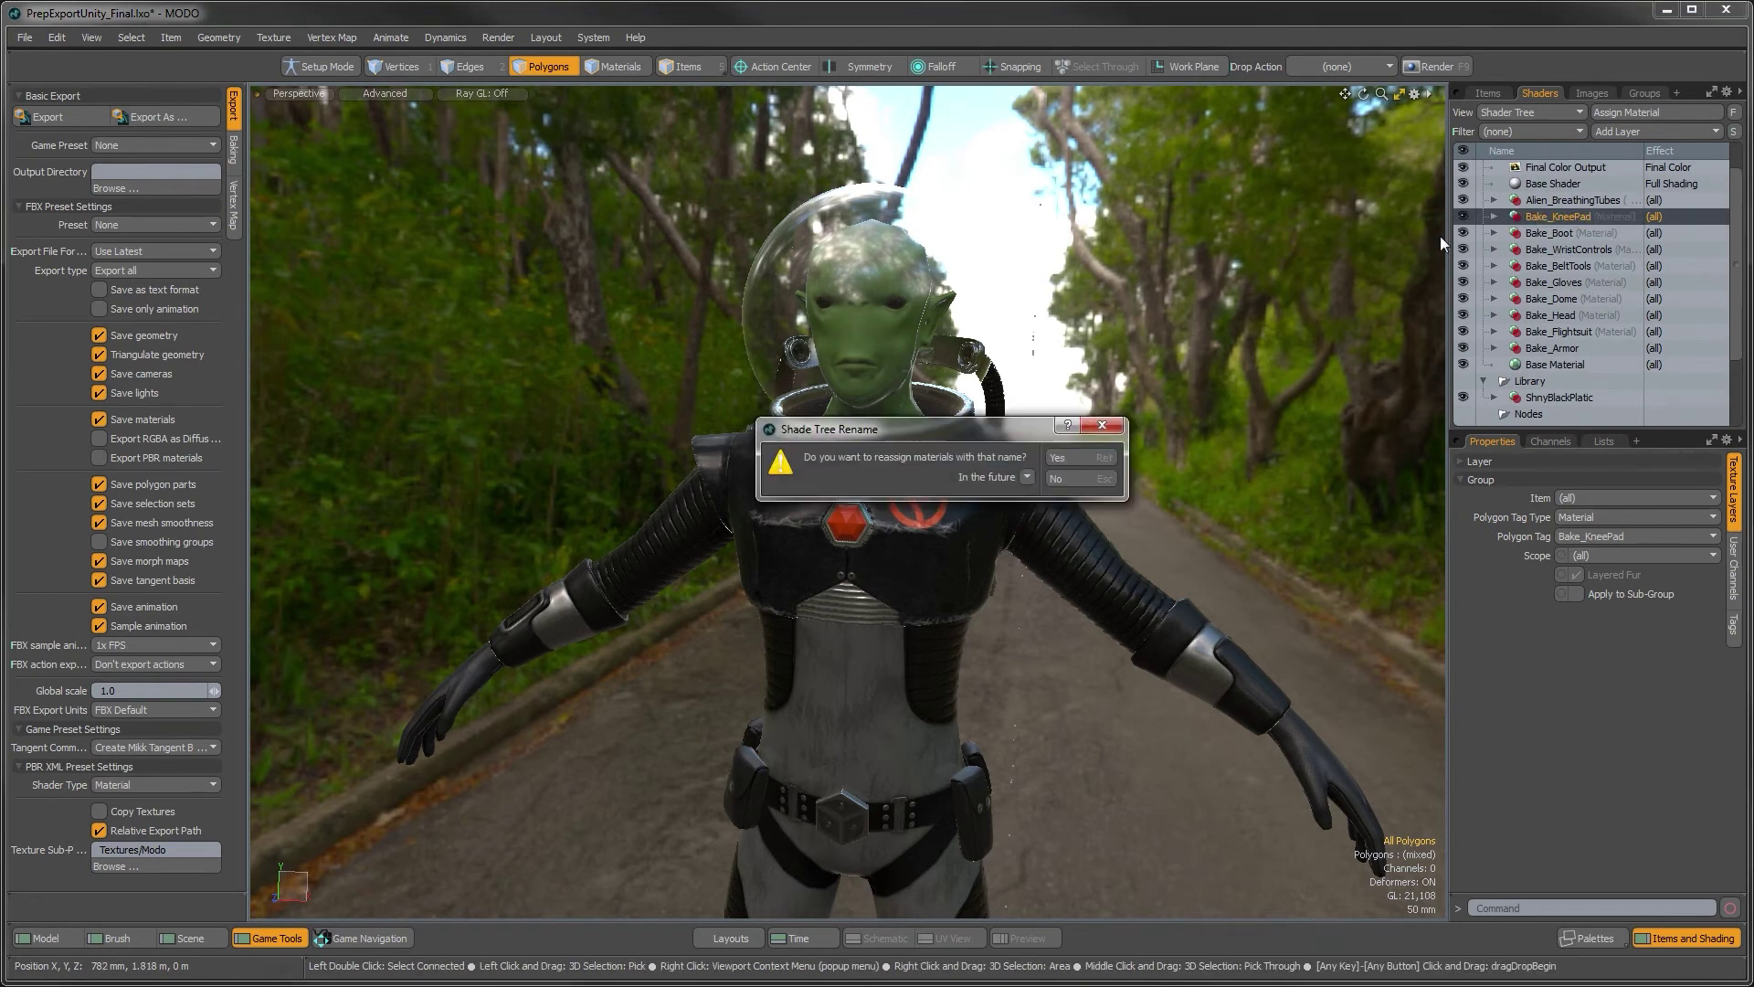
{"action": "key", "text": "Return"}
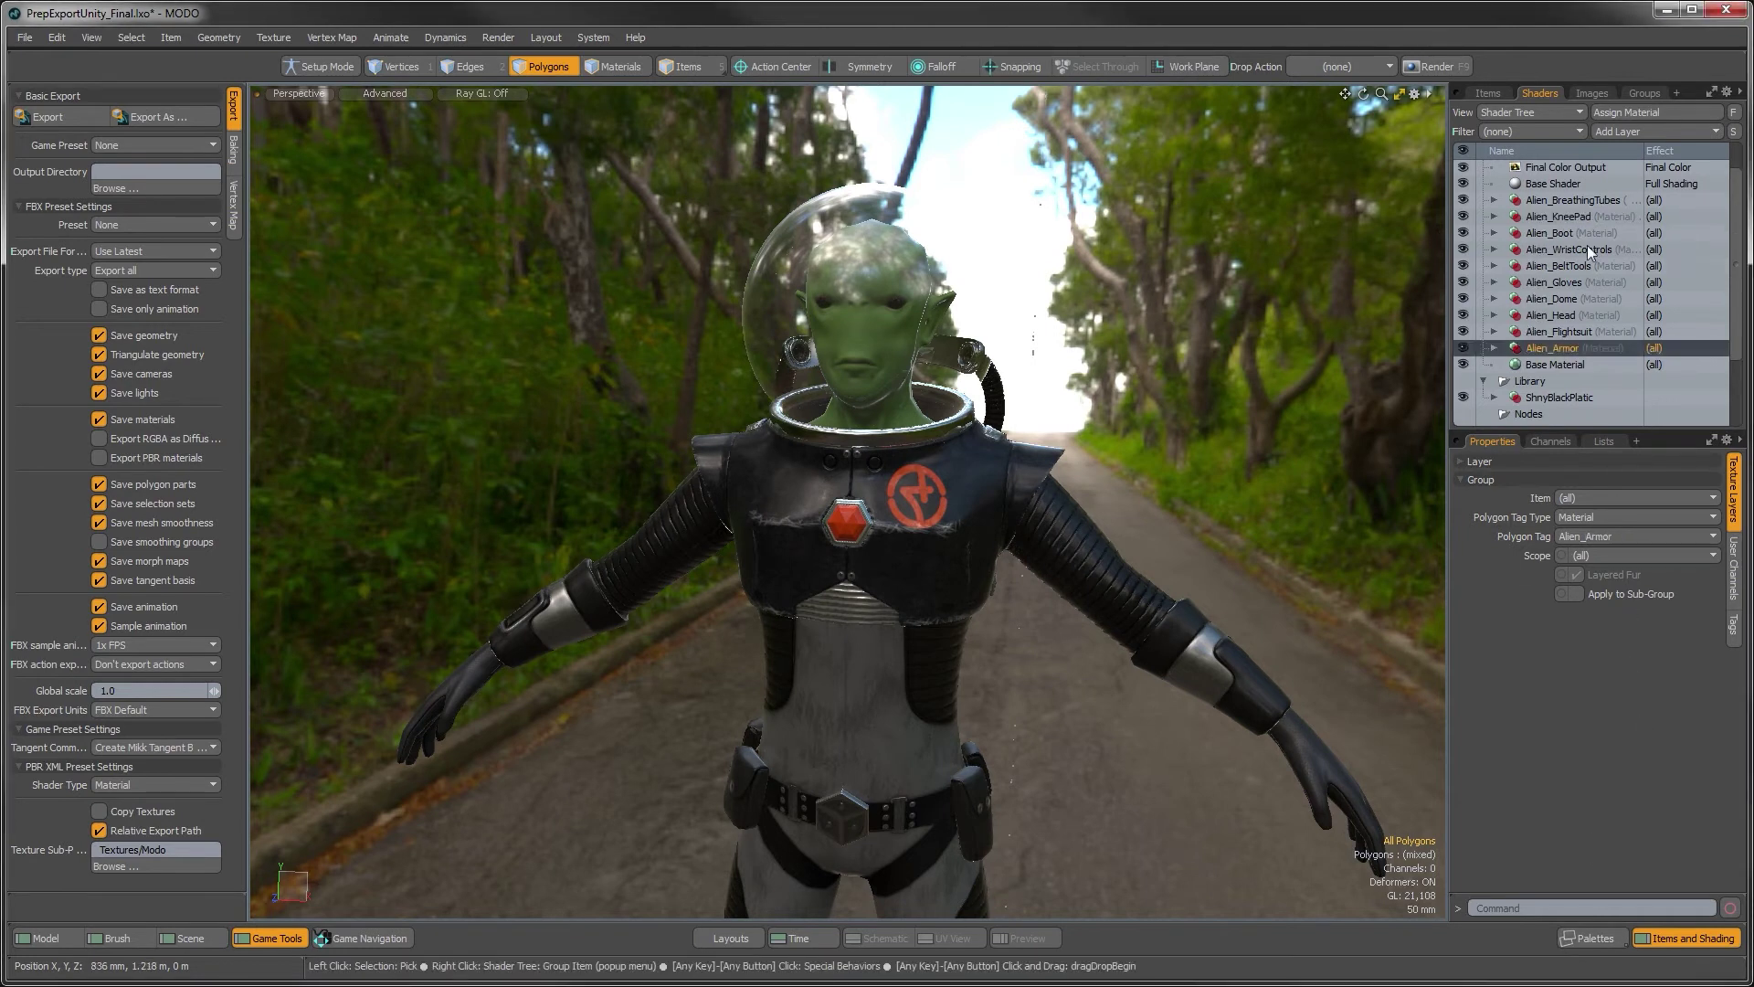
Save the scene and set the game export preset to Unity
{"action": "left_click", "coordinate": [24, 37]}
{"action": "left_click", "coordinate": [41, 212]}
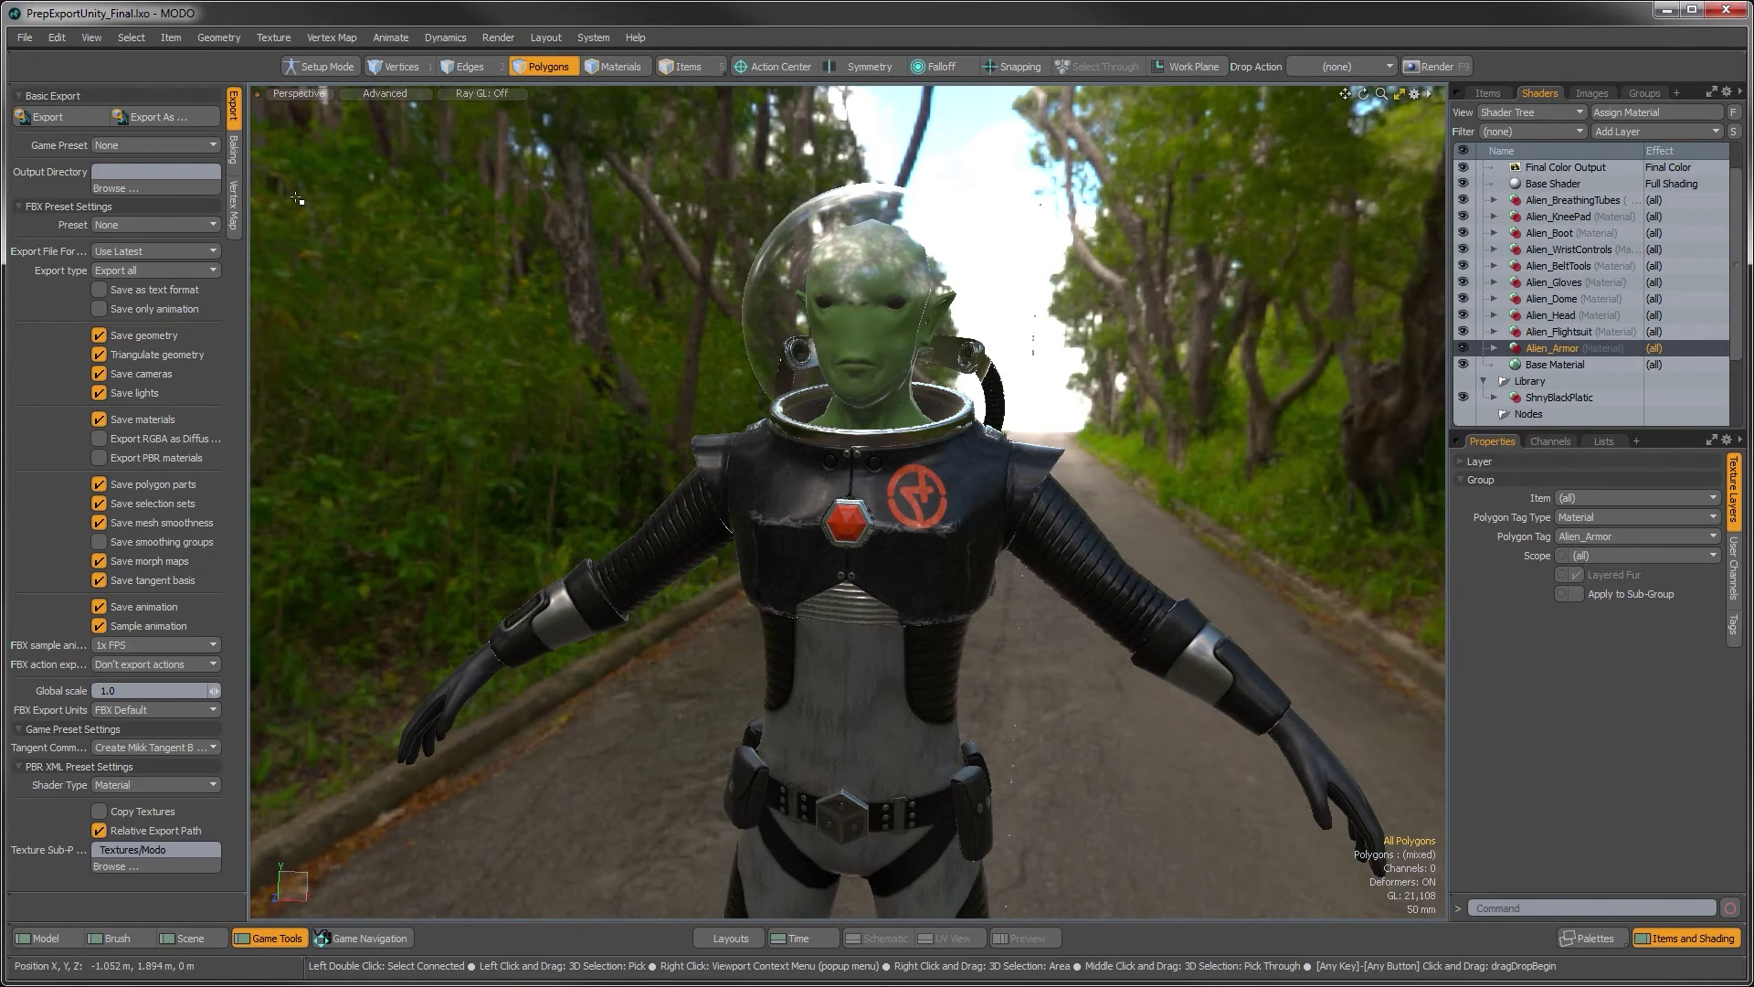
{"action": "left_click", "coordinate": [129, 144]}
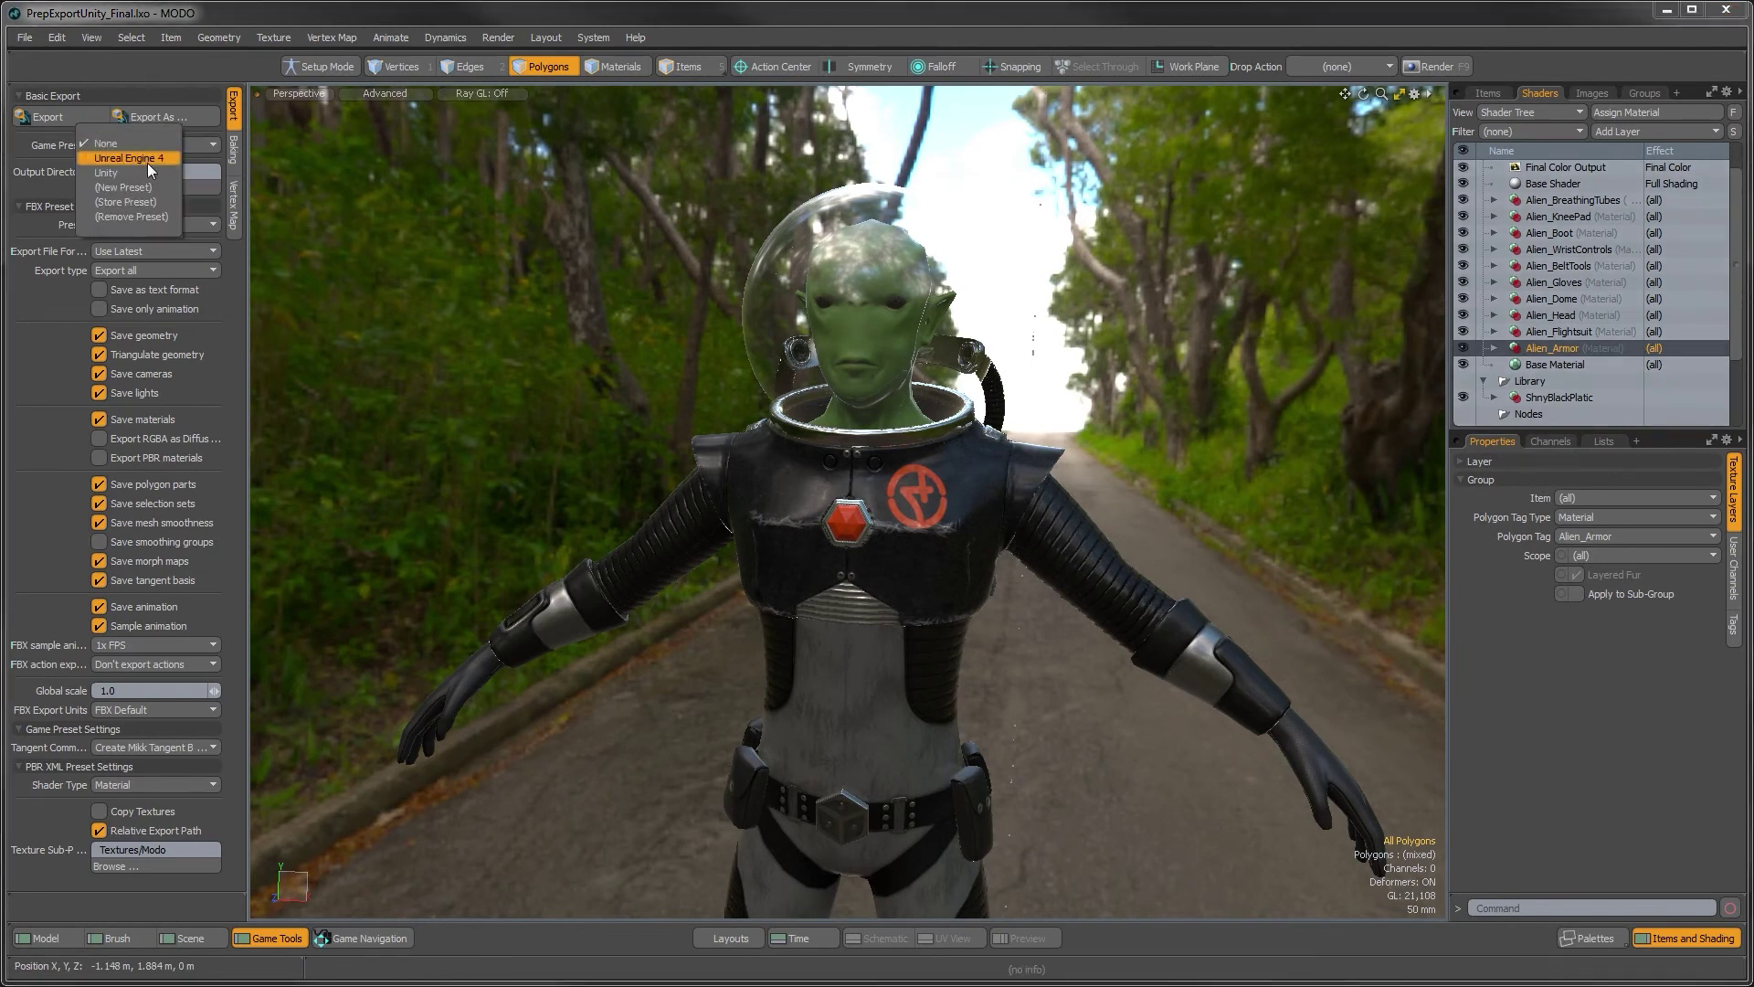
{"action": "left_click", "coordinate": [146, 168]}
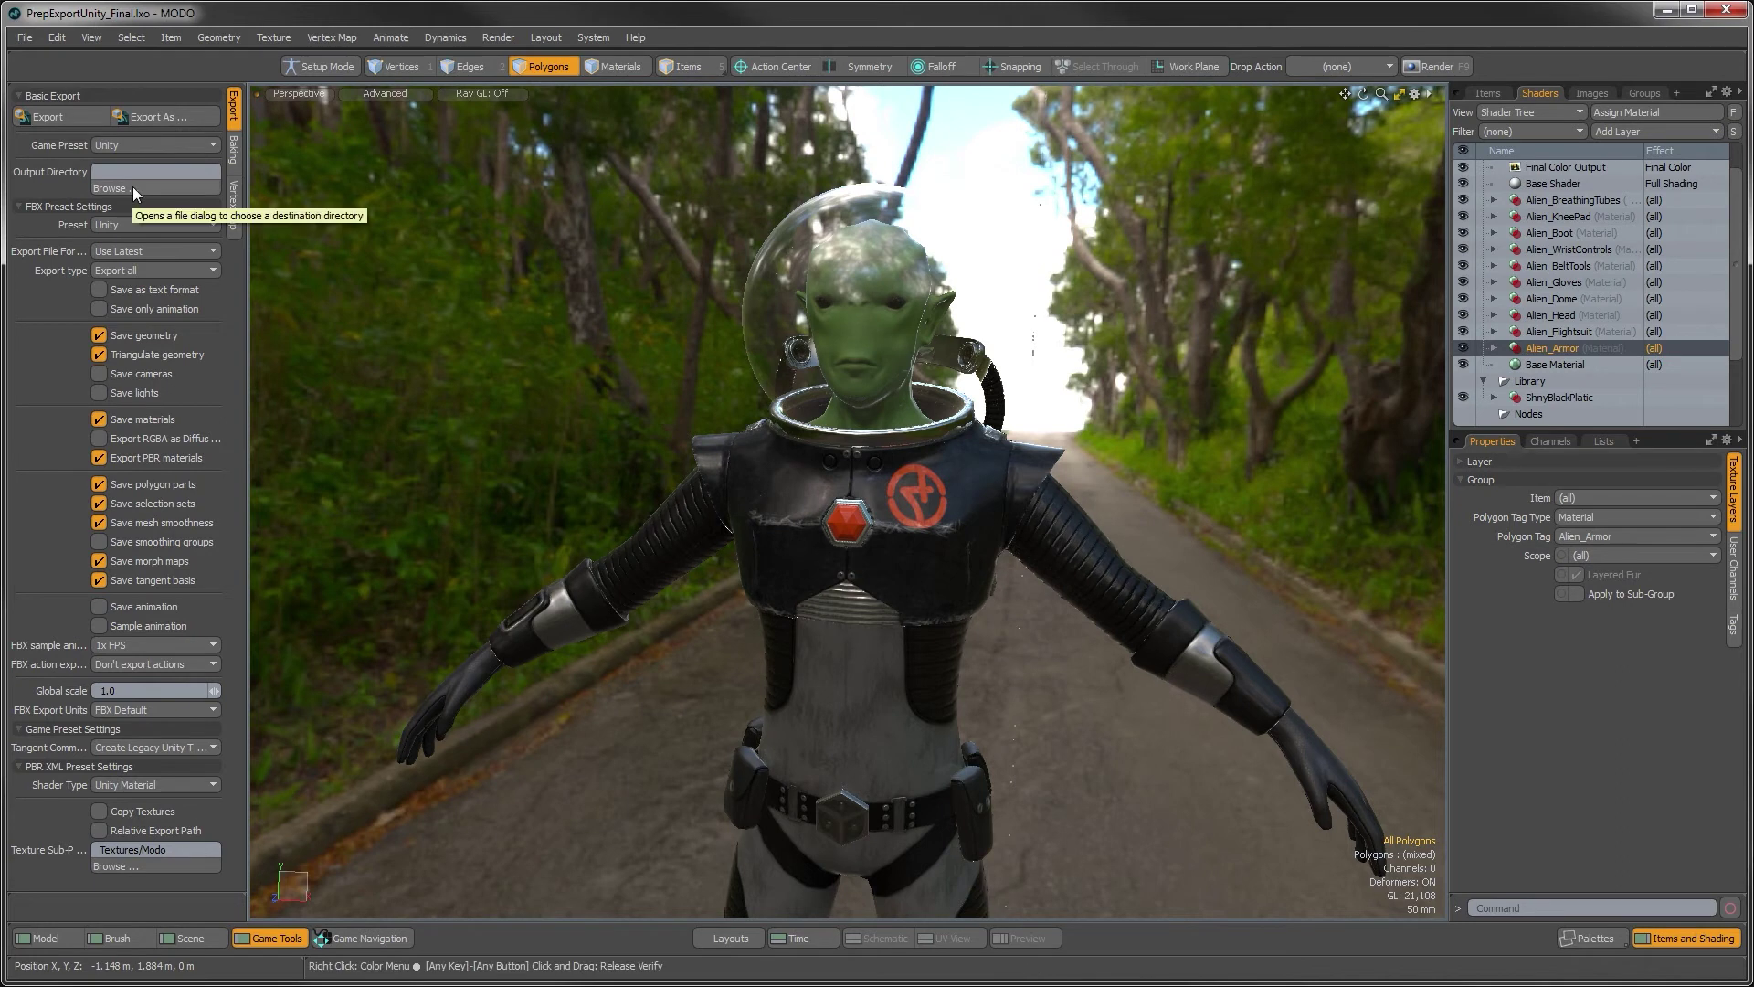
Create a Unity_Export folder inside SourceFiles on drive D and set it as the export output directory
{"action": "left_click", "coordinate": [133, 186]}
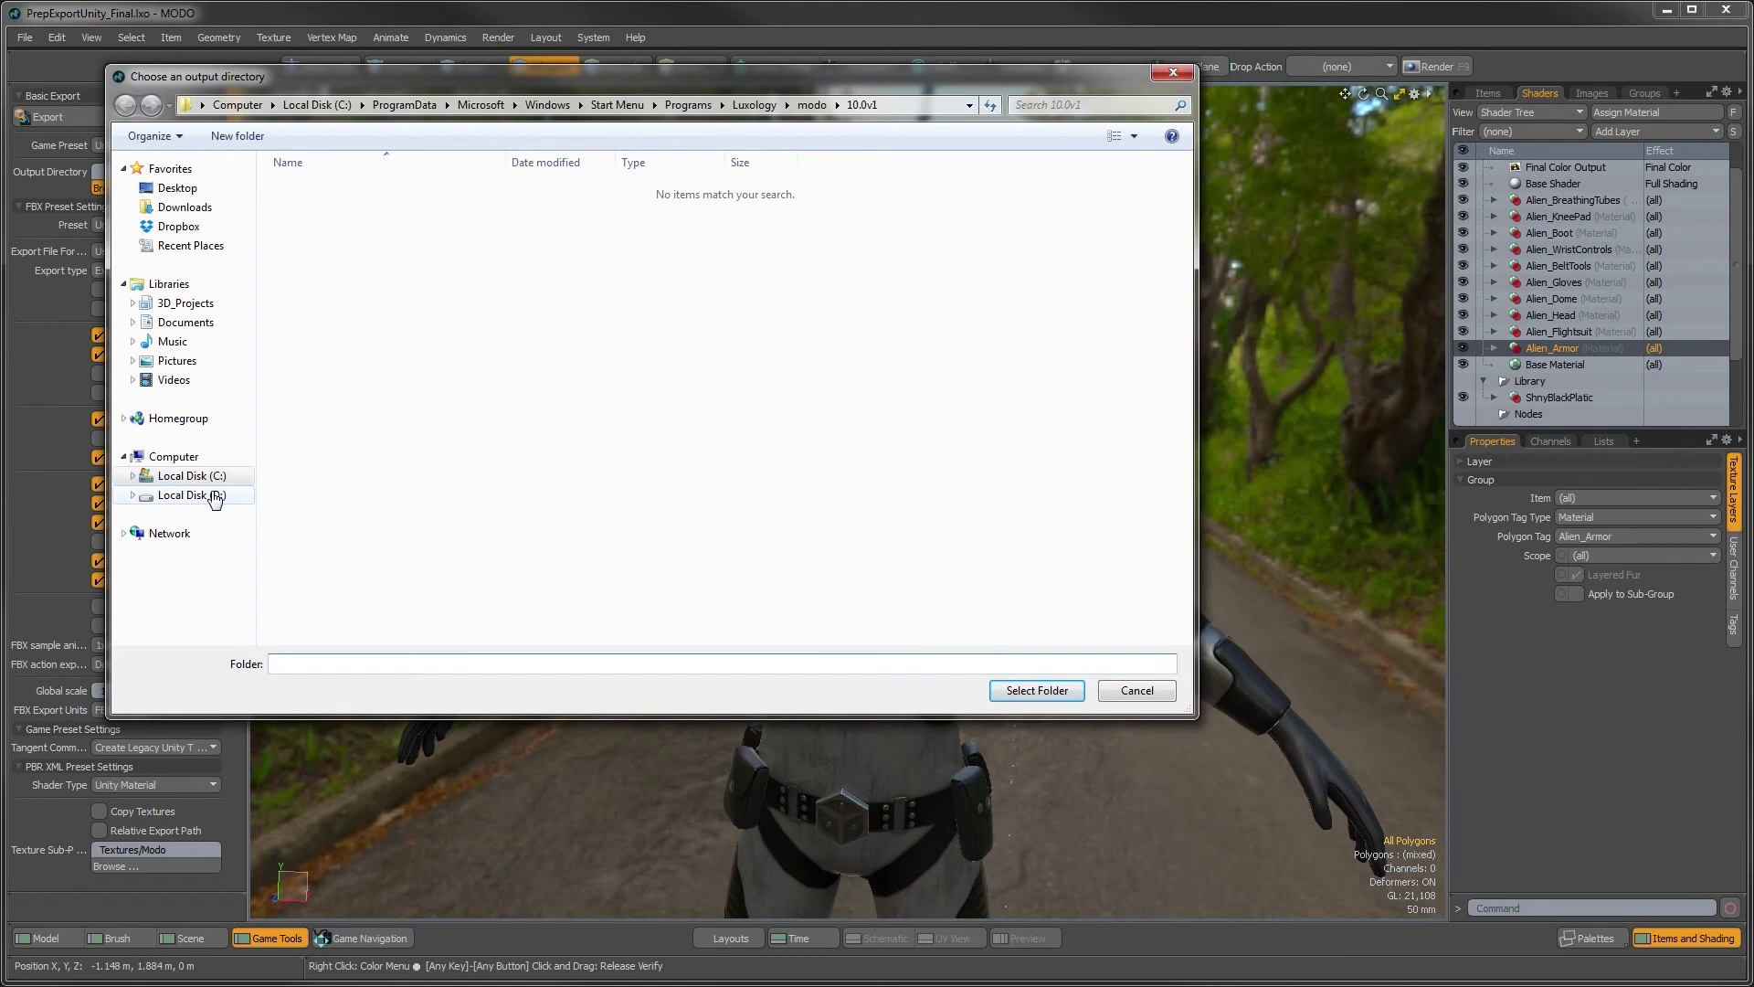
{"action": "left_click", "coordinate": [215, 496]}
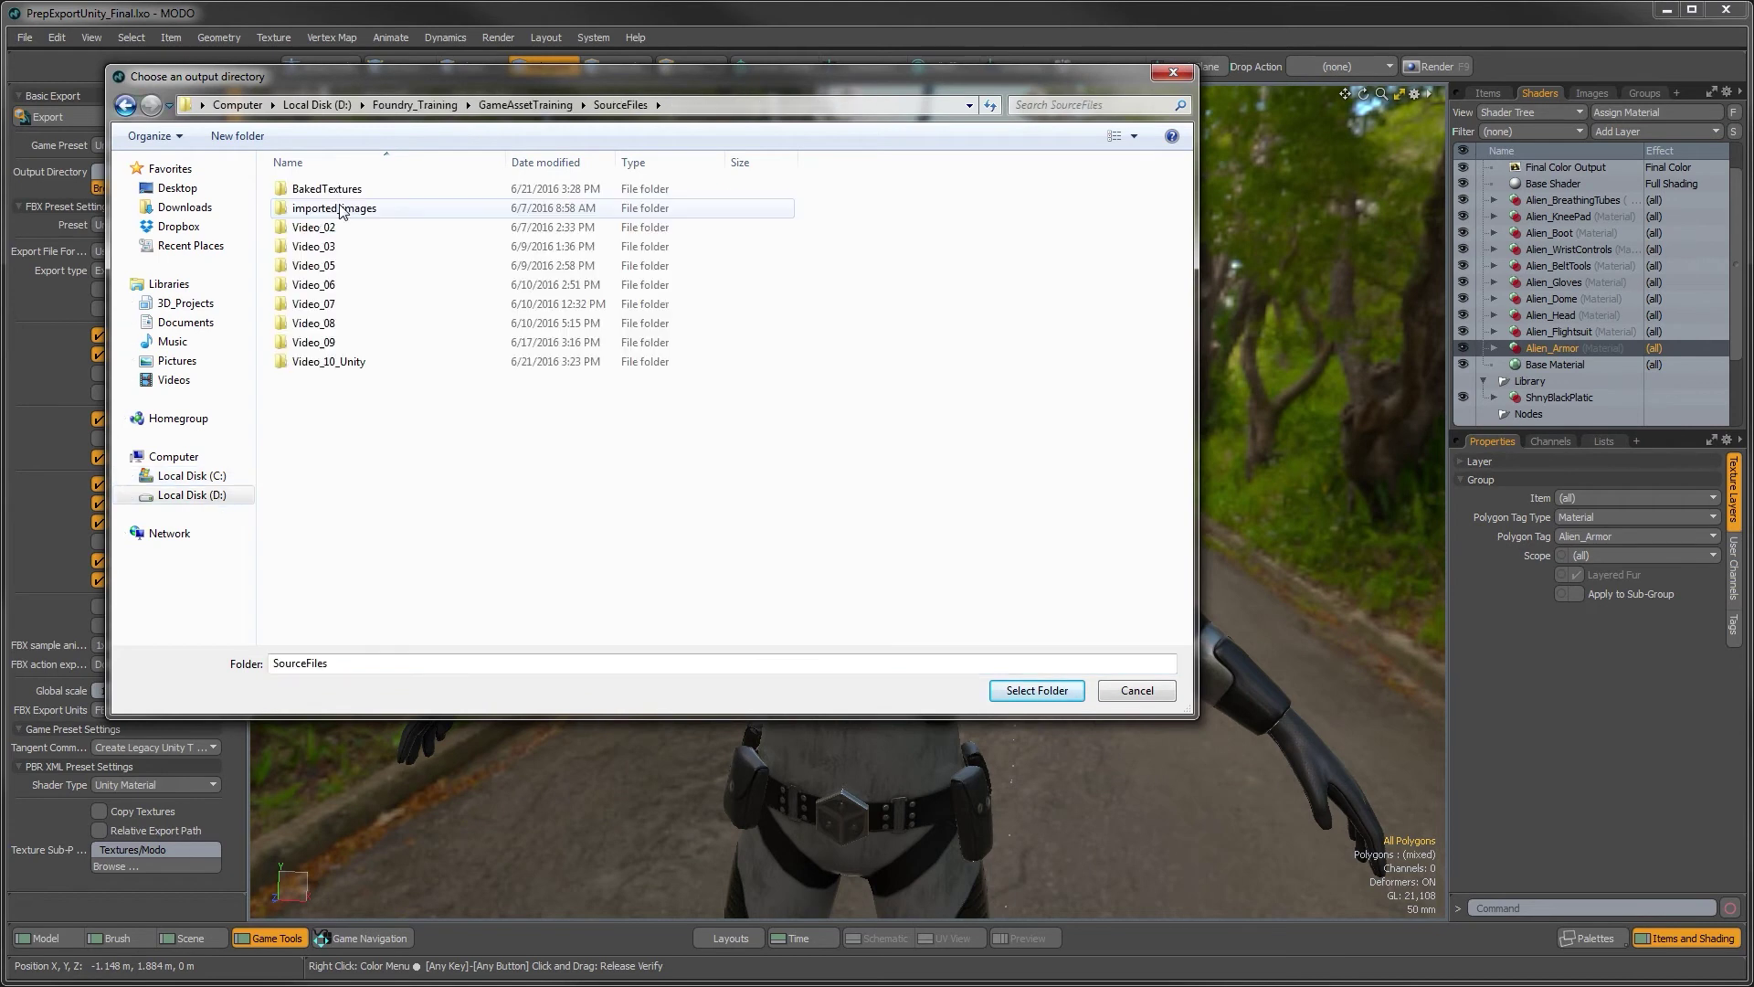
{"action": "left_click", "coordinate": [229, 136]}
{"action": "type", "text": "Unity"}
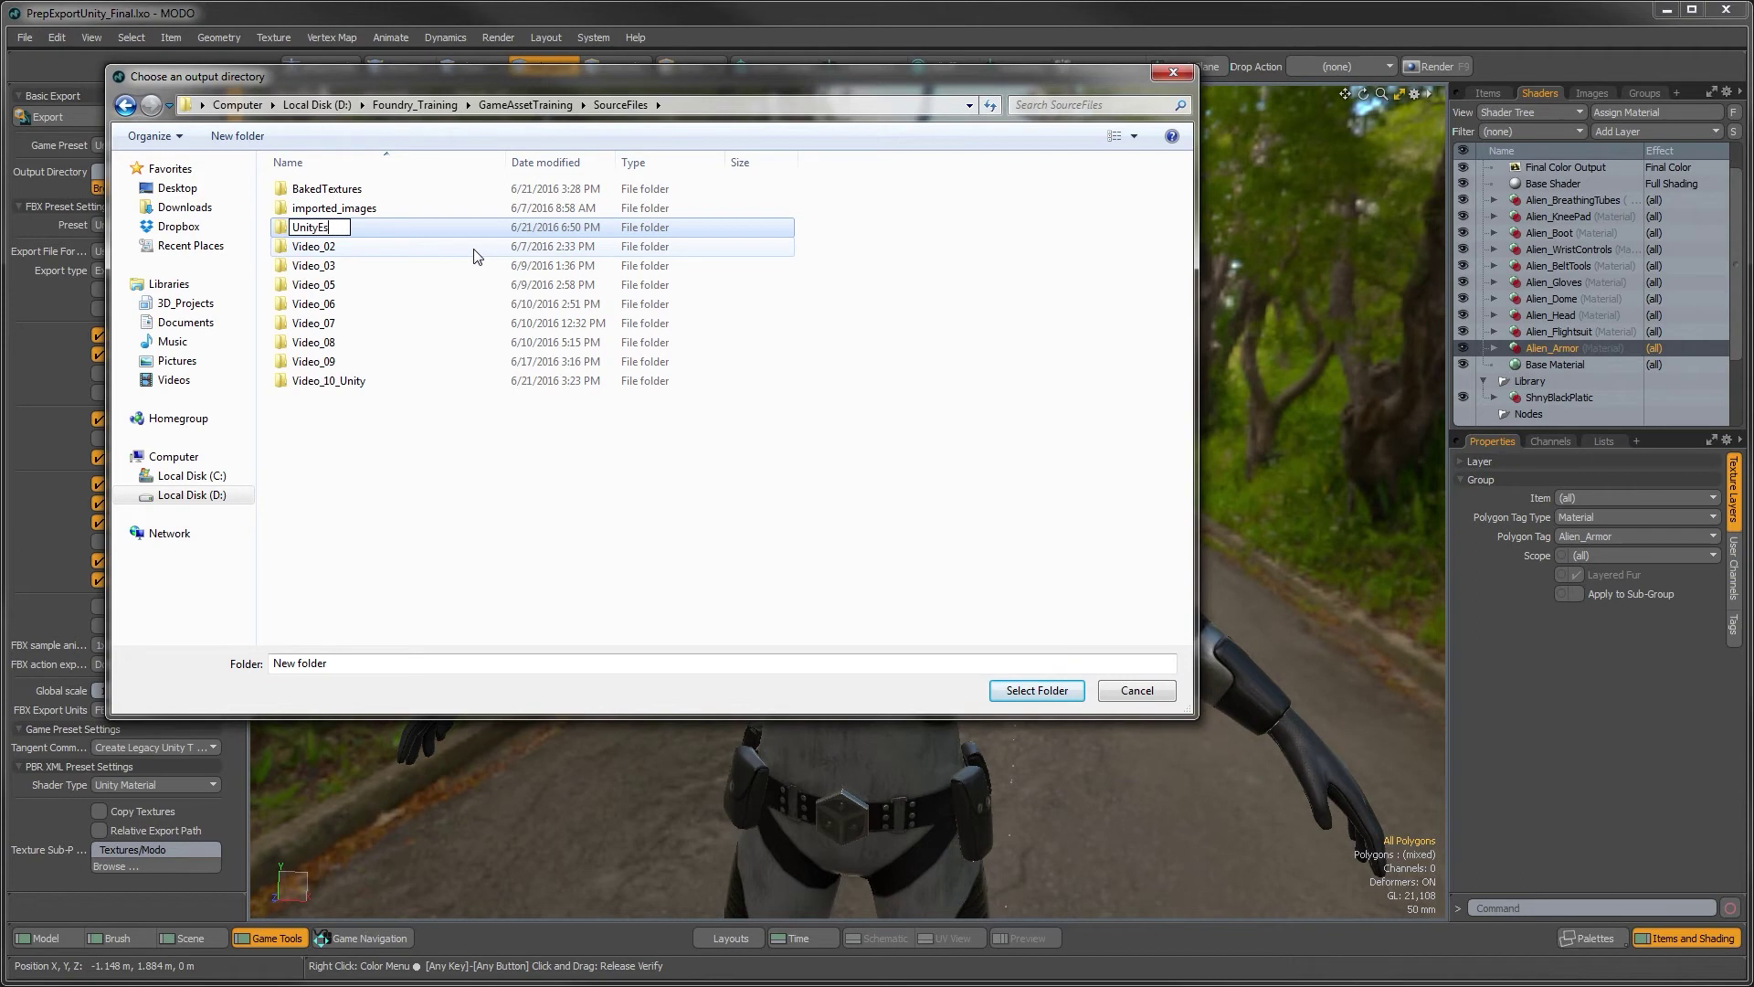
{"action": "type", "text": "Exporyt"}
{"action": "type", "text": "_"}
{"action": "key", "text": "Return"}
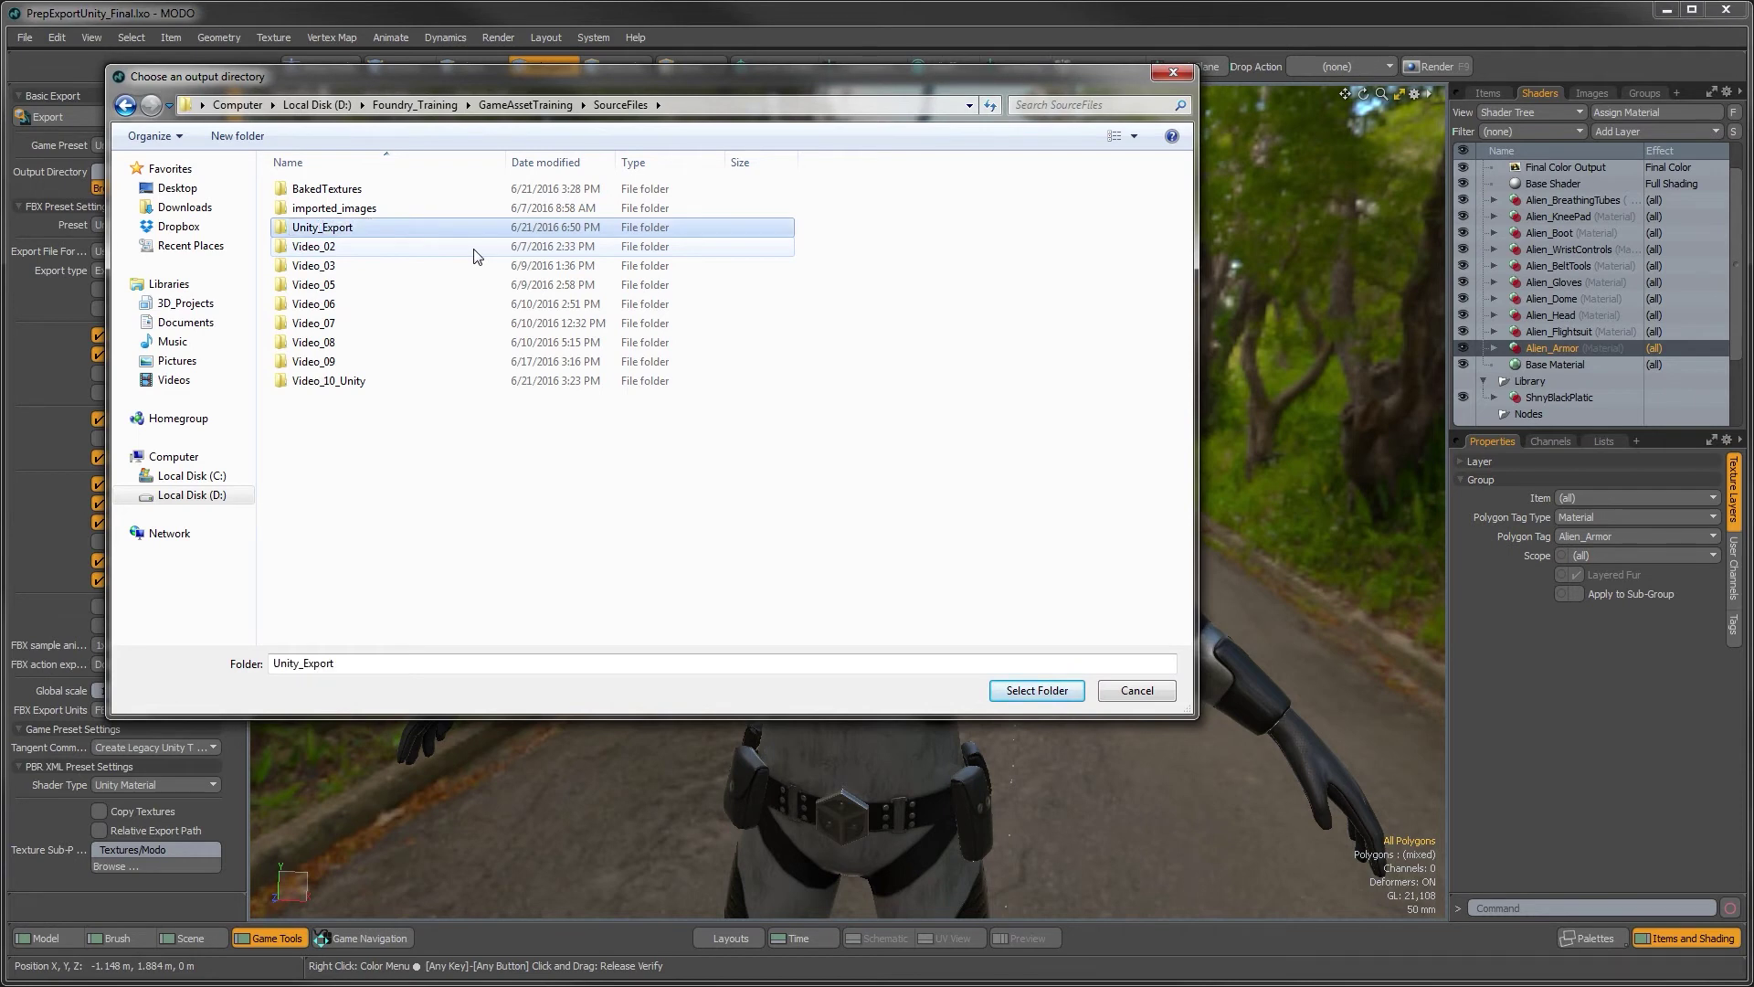
{"action": "double_click", "coordinate": [355, 228]}
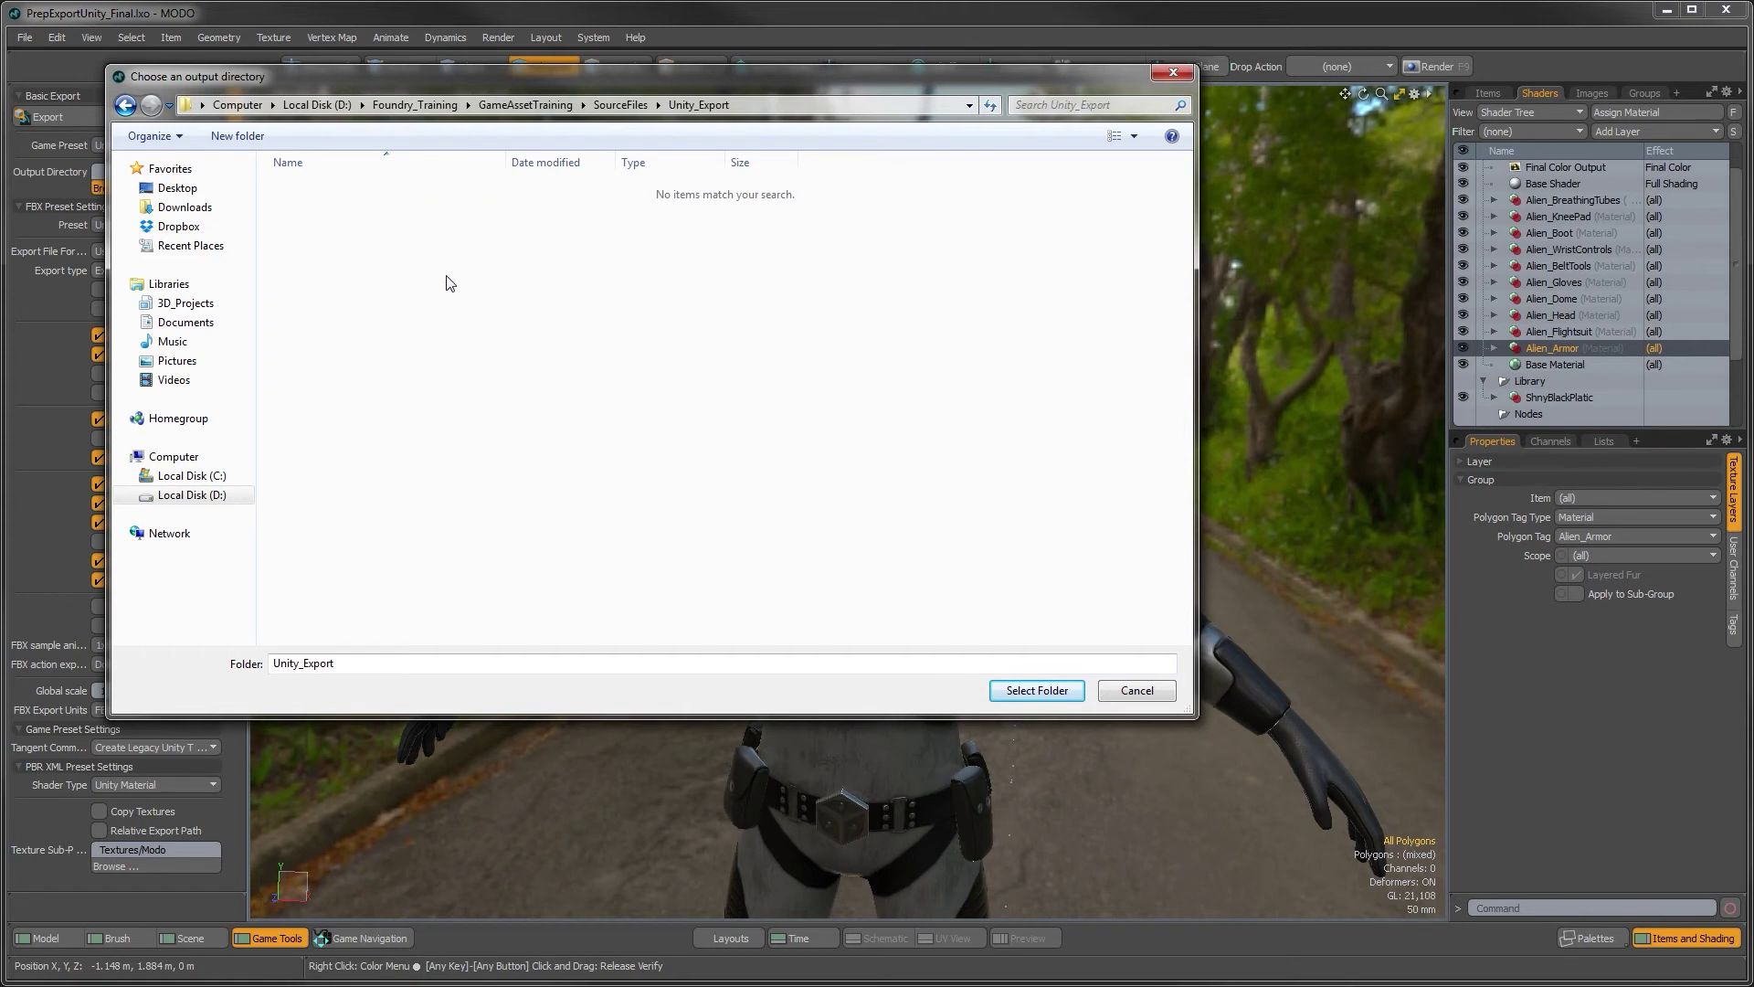
{"action": "left_click", "coordinate": [1037, 691]}
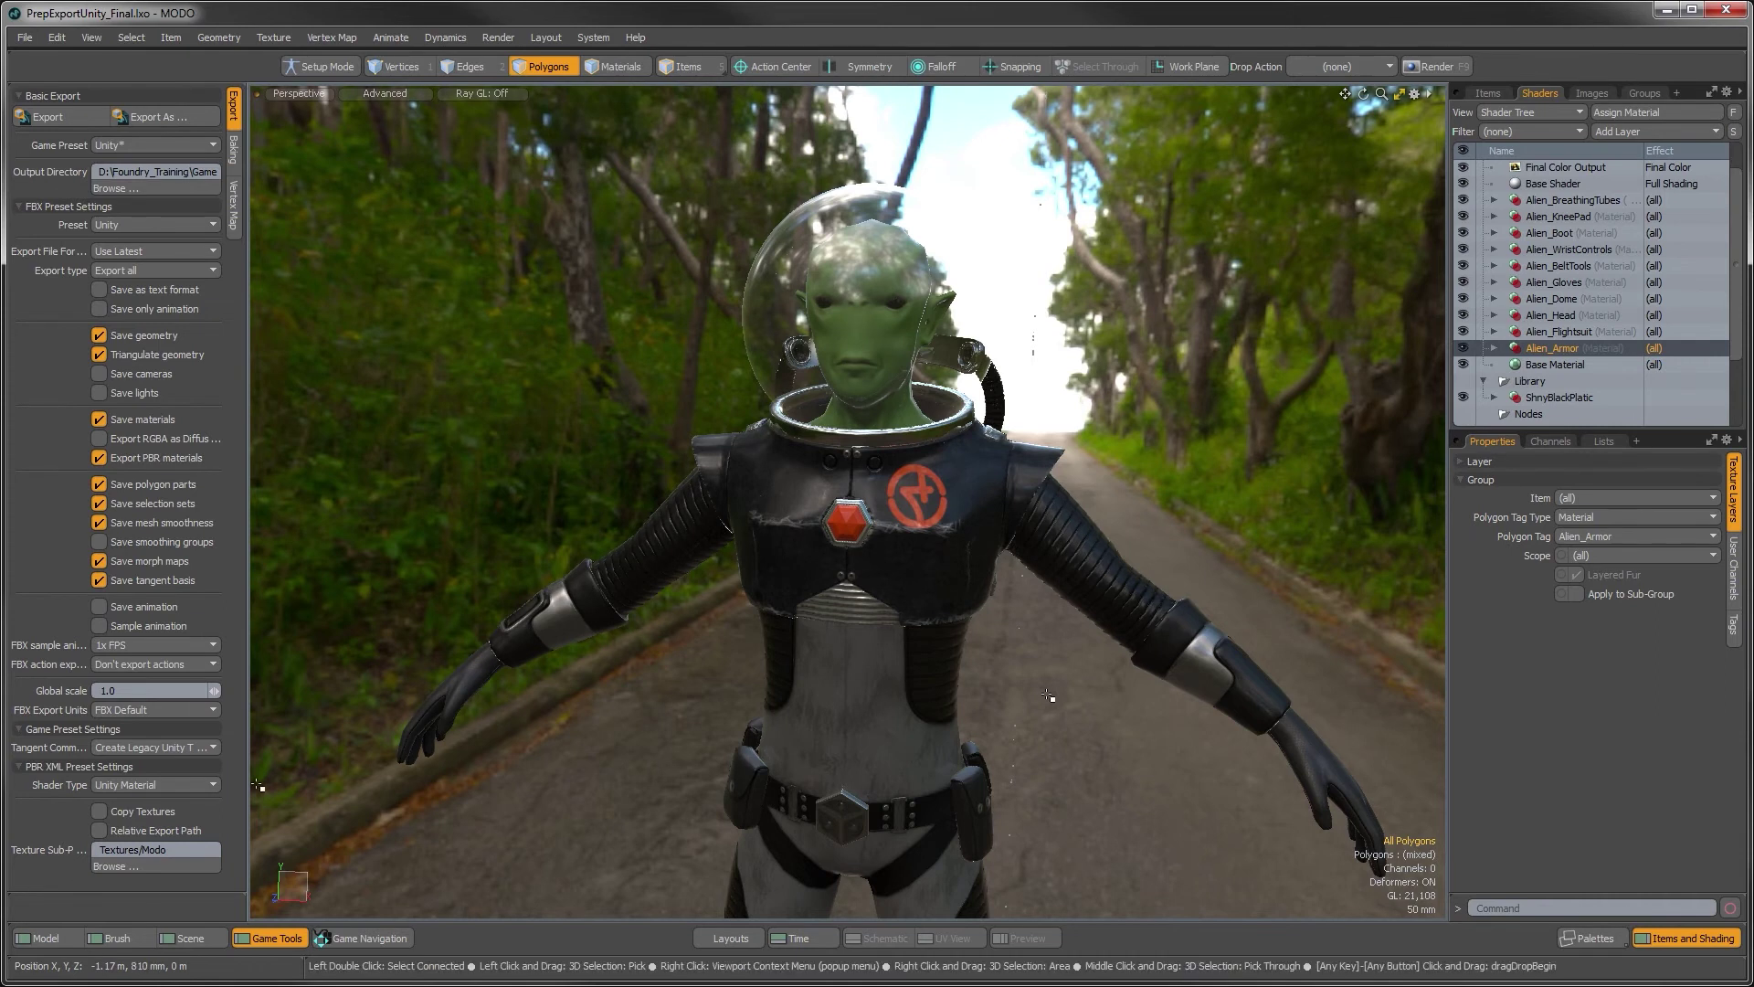
Export the alien scene with the Unity preset and check the exported FBX and XML files in the Unity_Export folder
{"action": "left_click_drag", "start_coordinate": [878, 735], "coordinate": [922, 475], "text": "alt"}
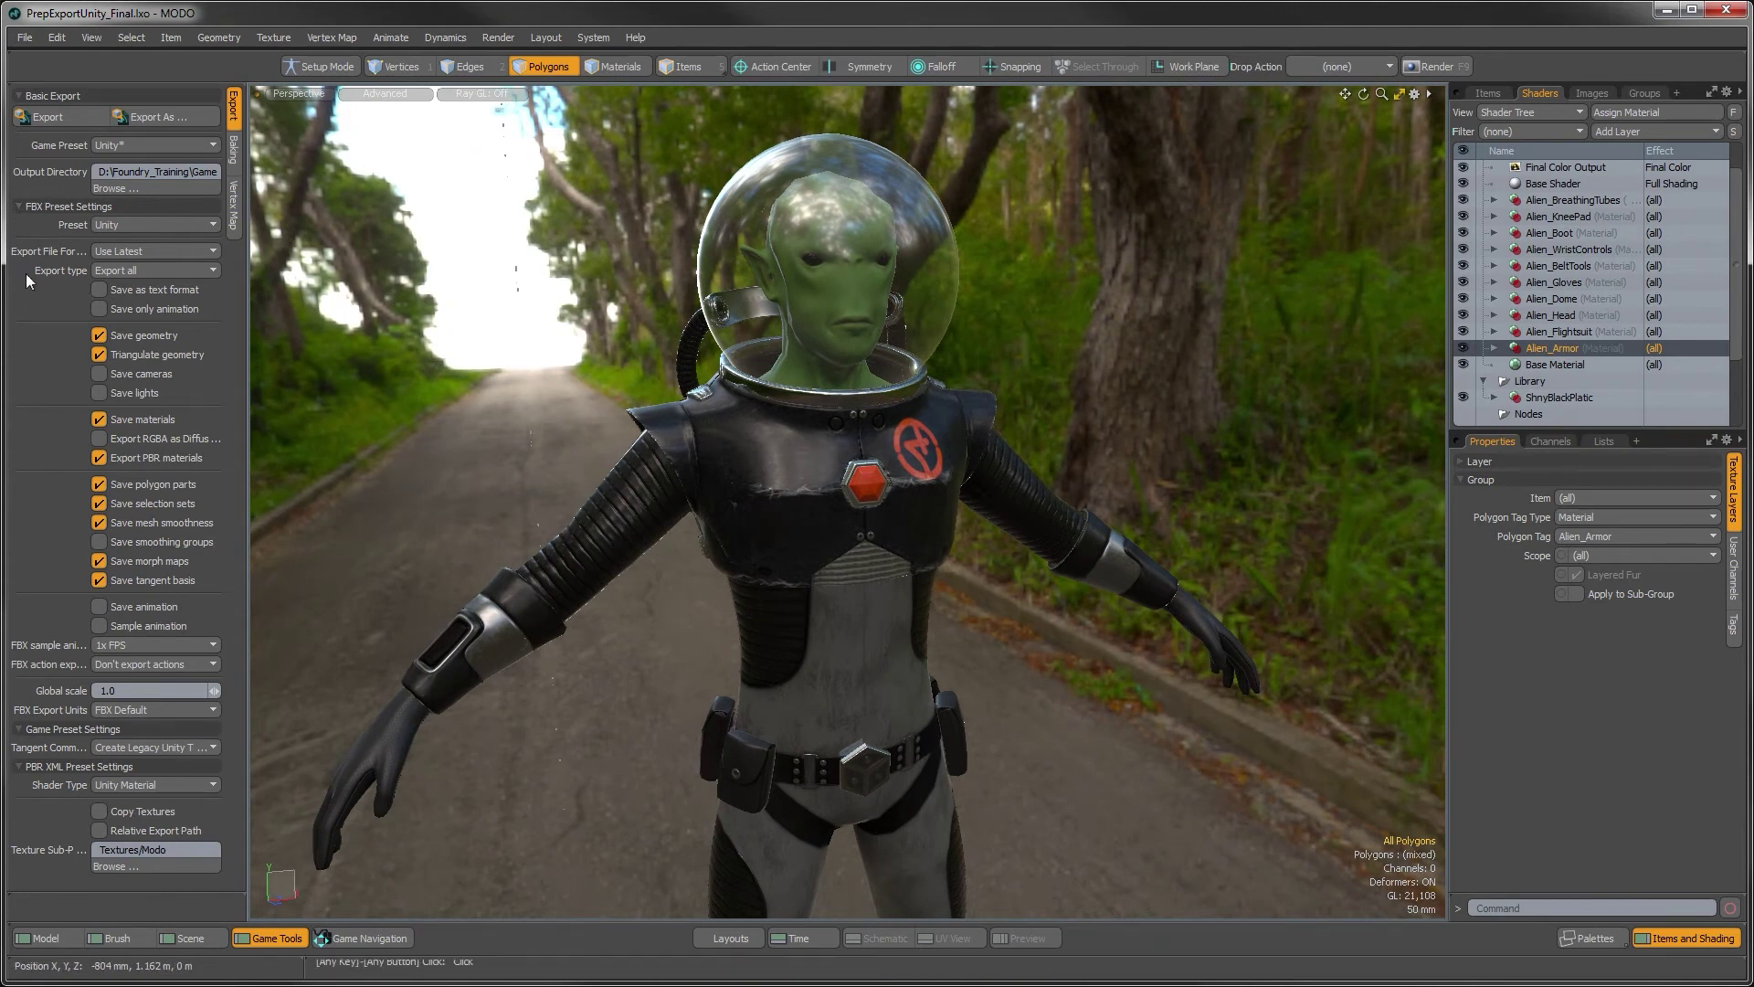
{"action": "left_click", "coordinate": [51, 116]}
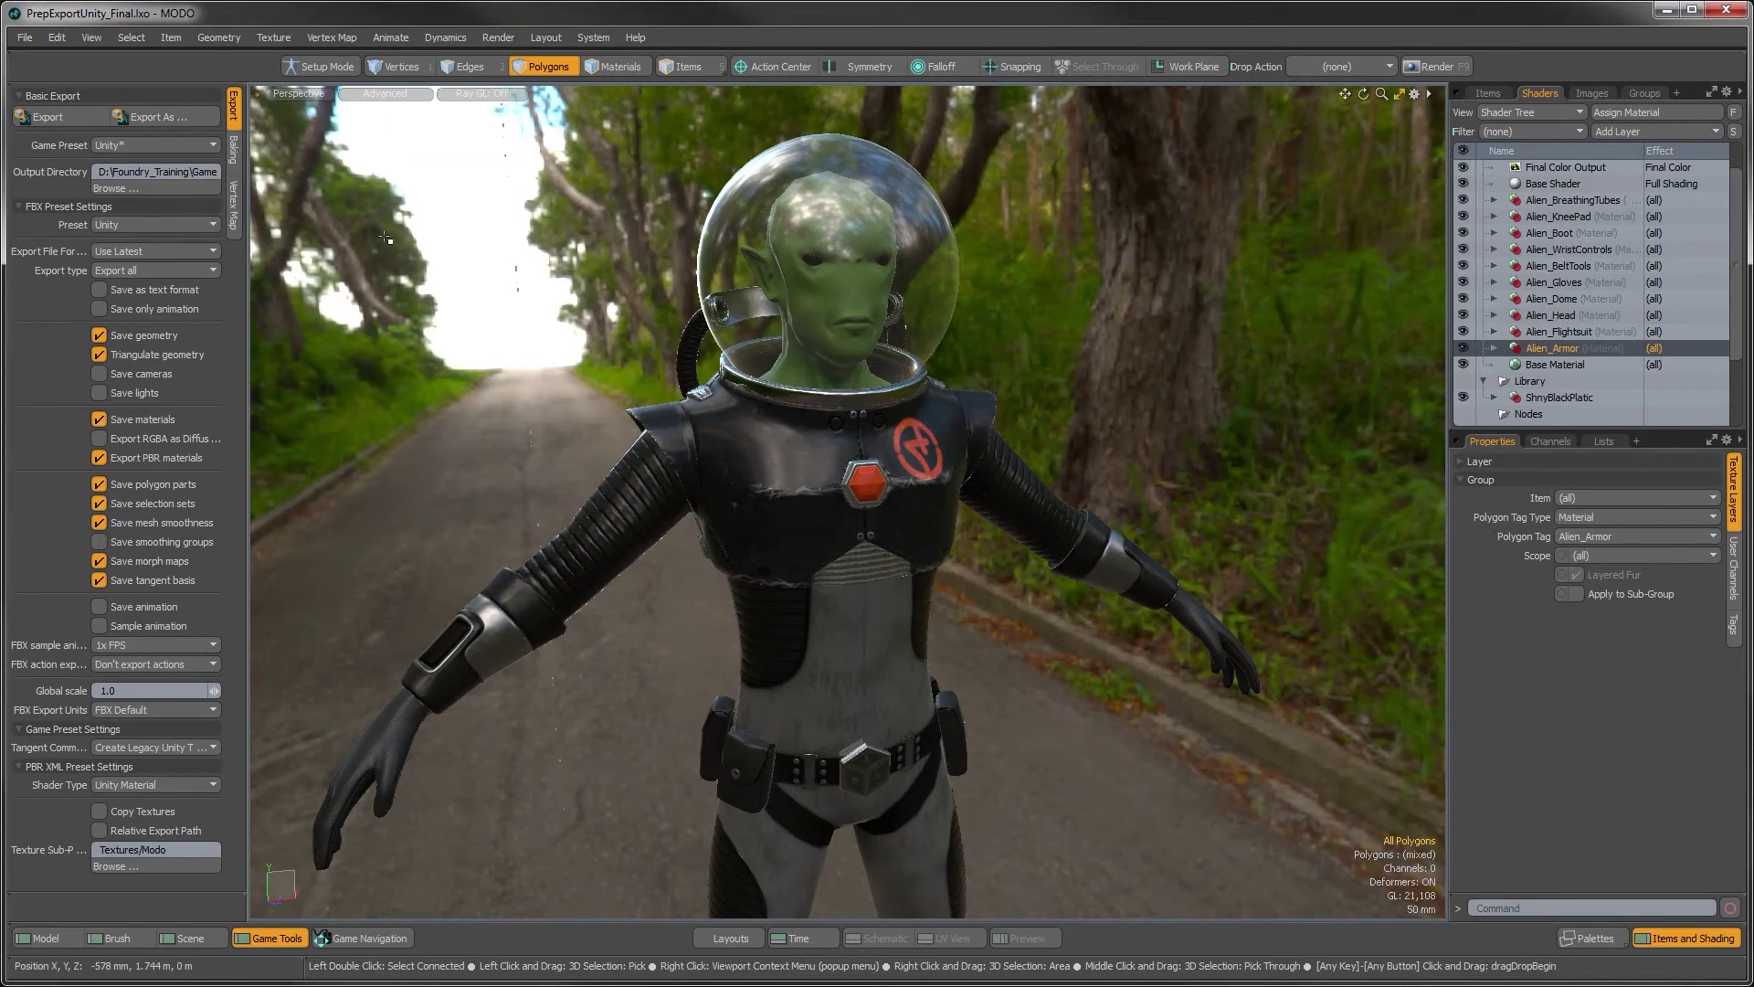
{"action": "key", "text": "alt+Tab"}
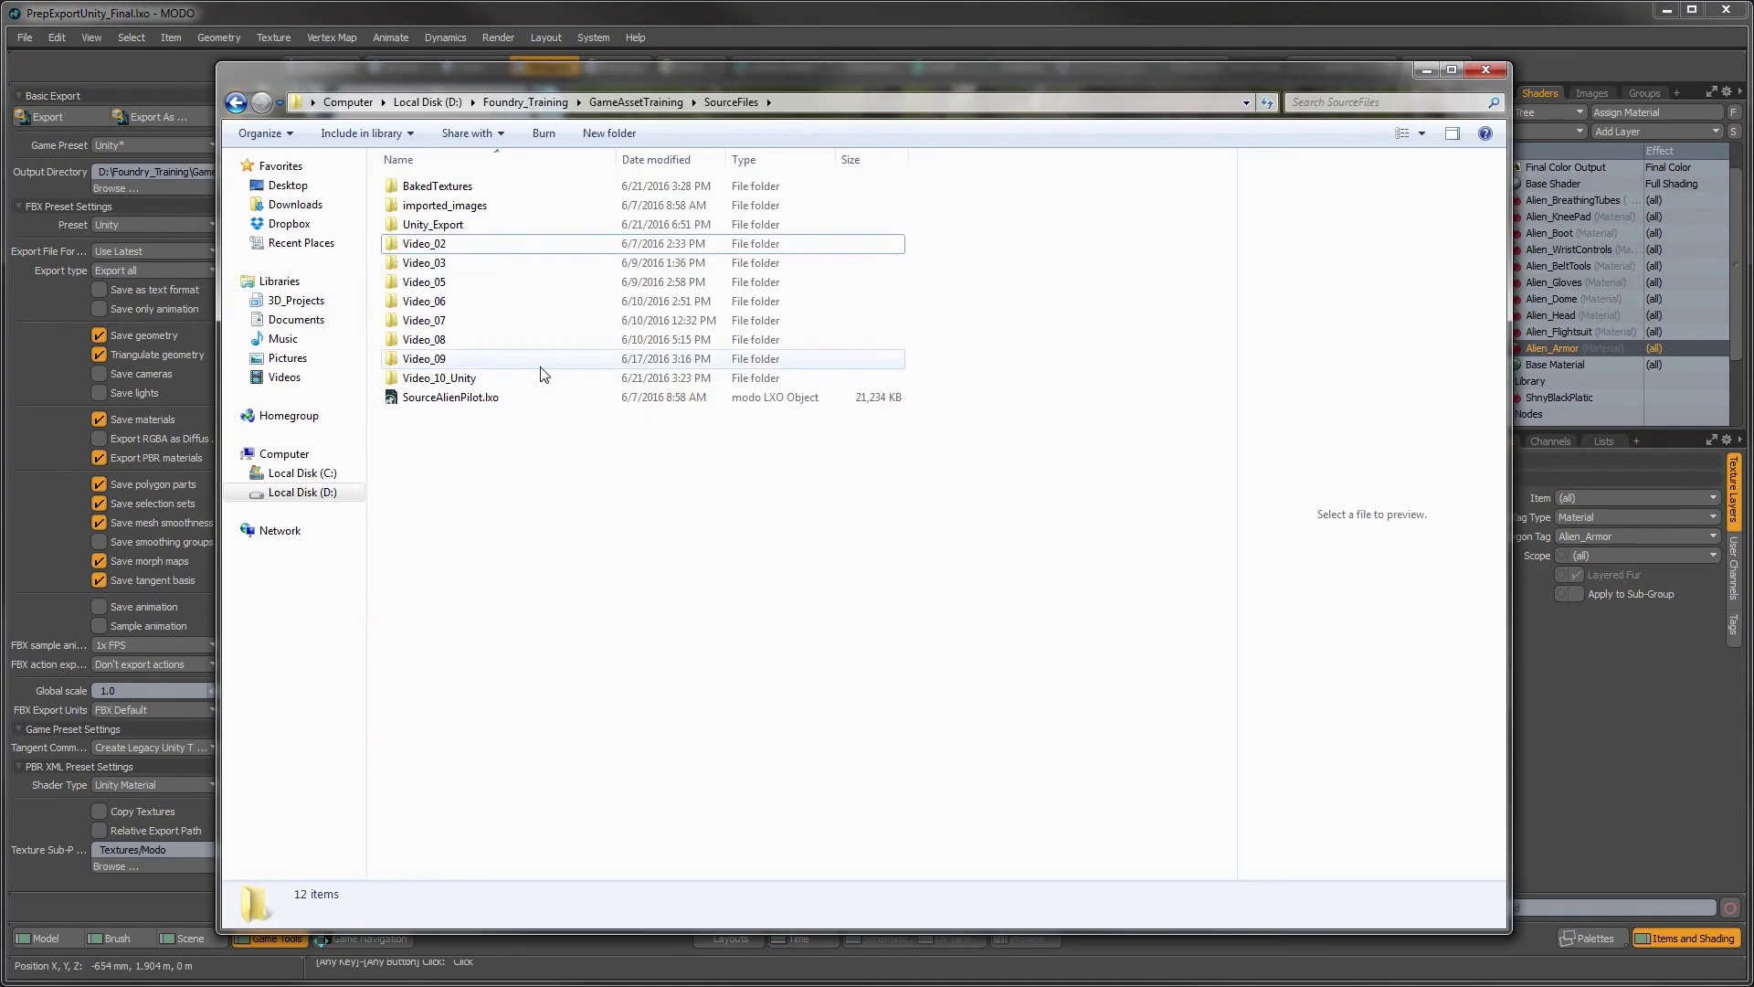
{"action": "double_click", "coordinate": [432, 225]}
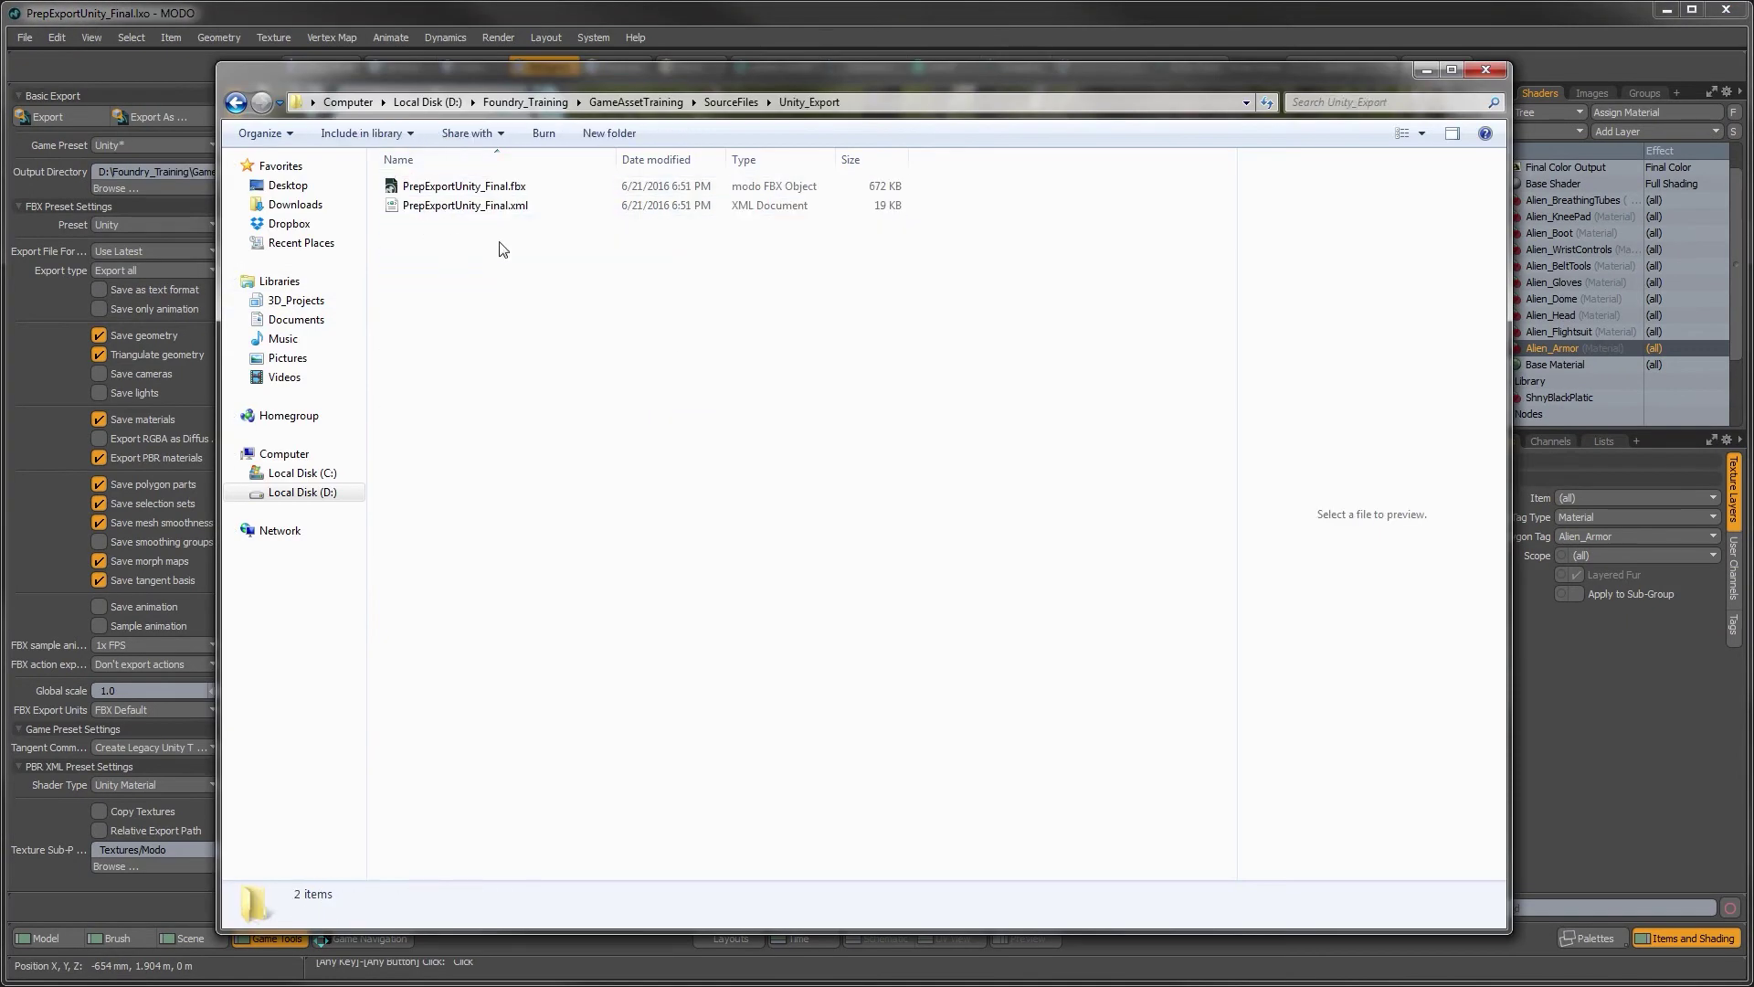
{"action": "left_click", "coordinate": [456, 187]}
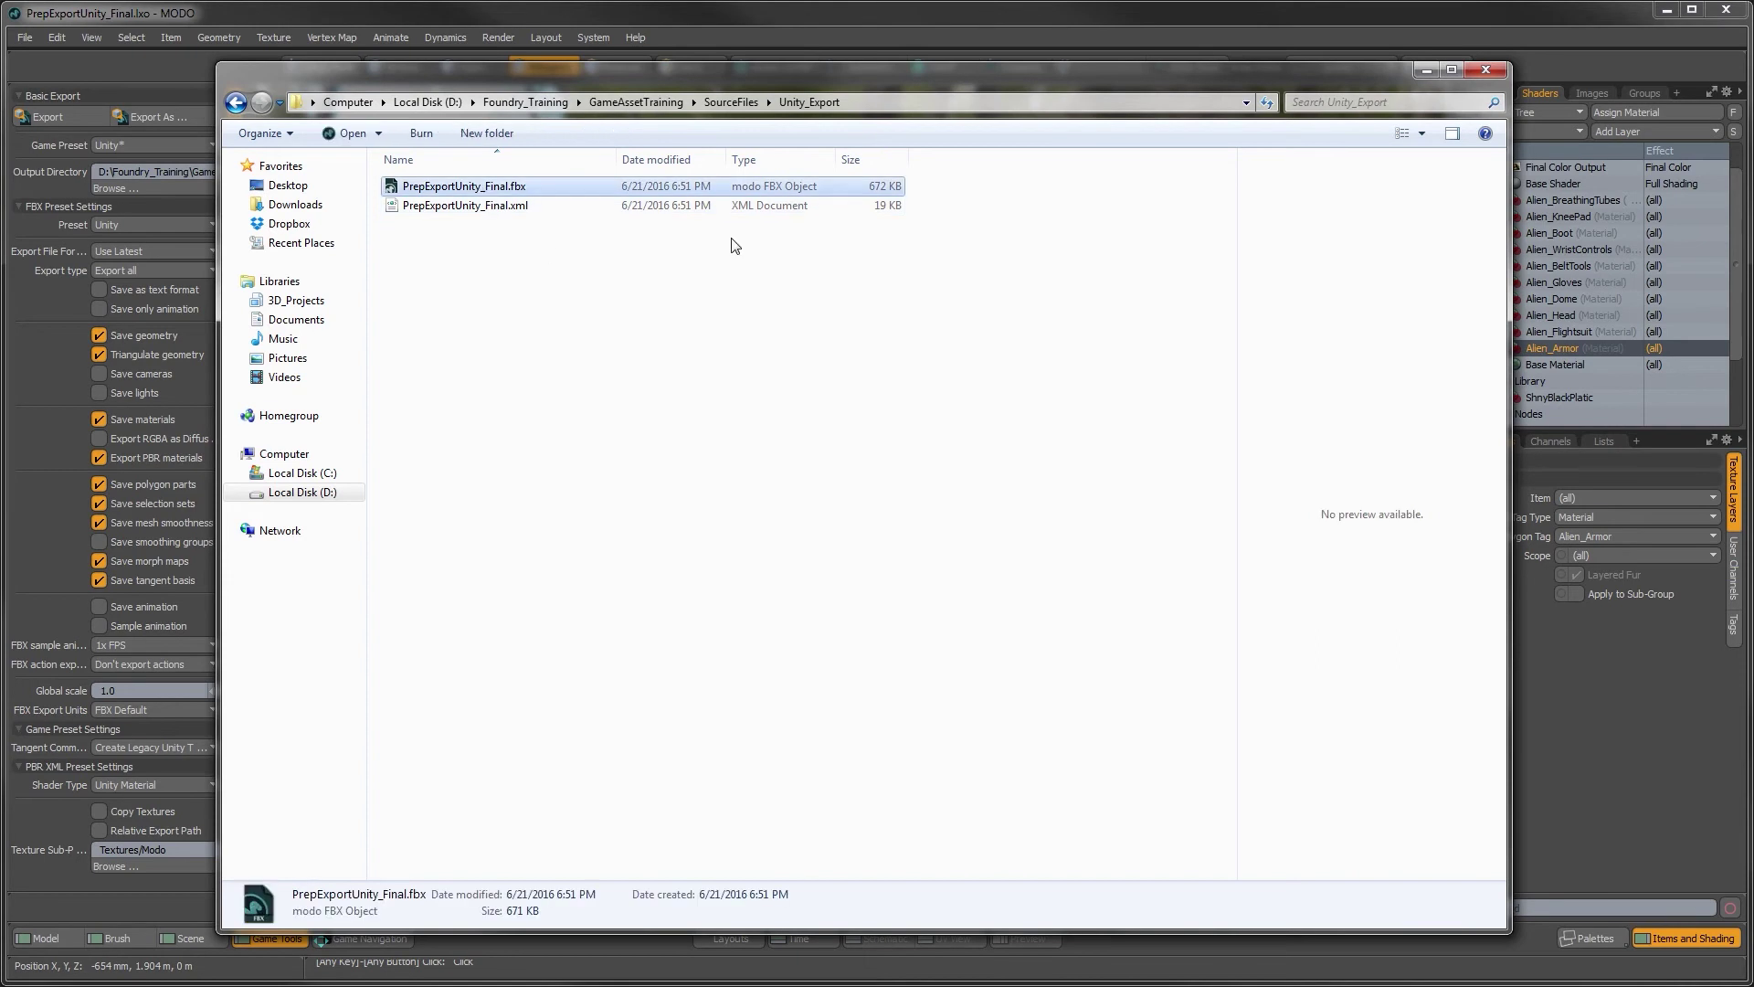
{"action": "left_click", "coordinate": [462, 205]}
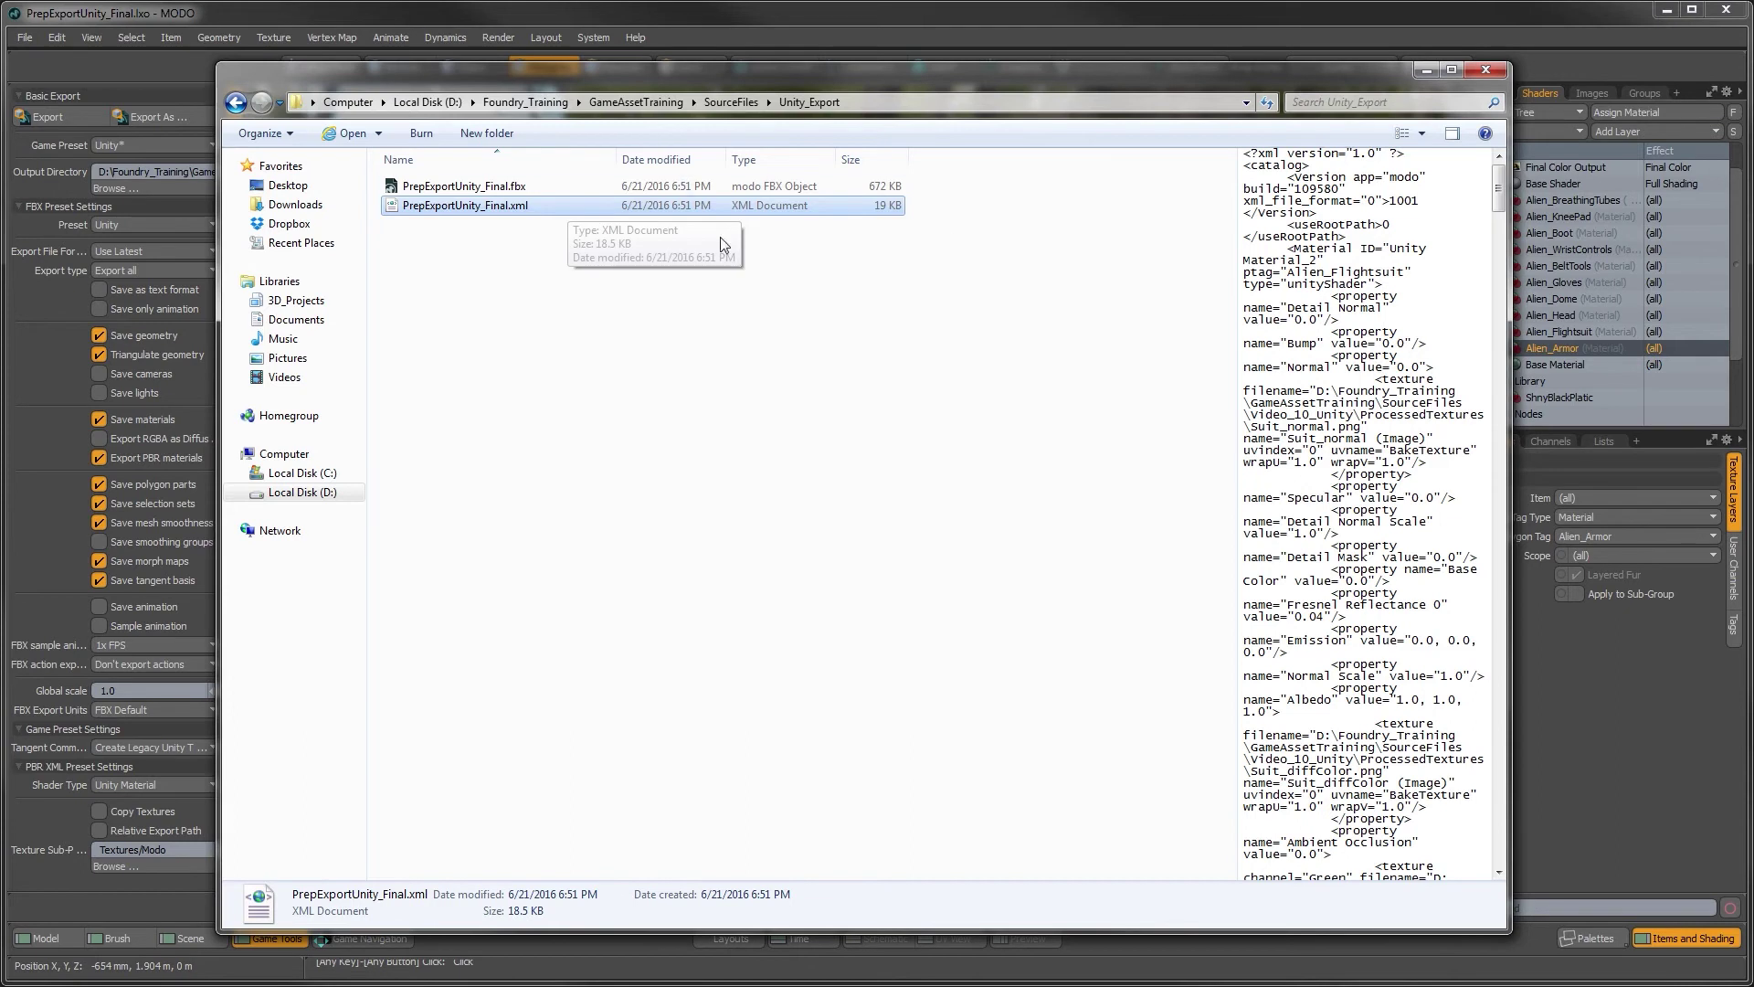
{"action": "left_click", "coordinate": [1425, 71]}
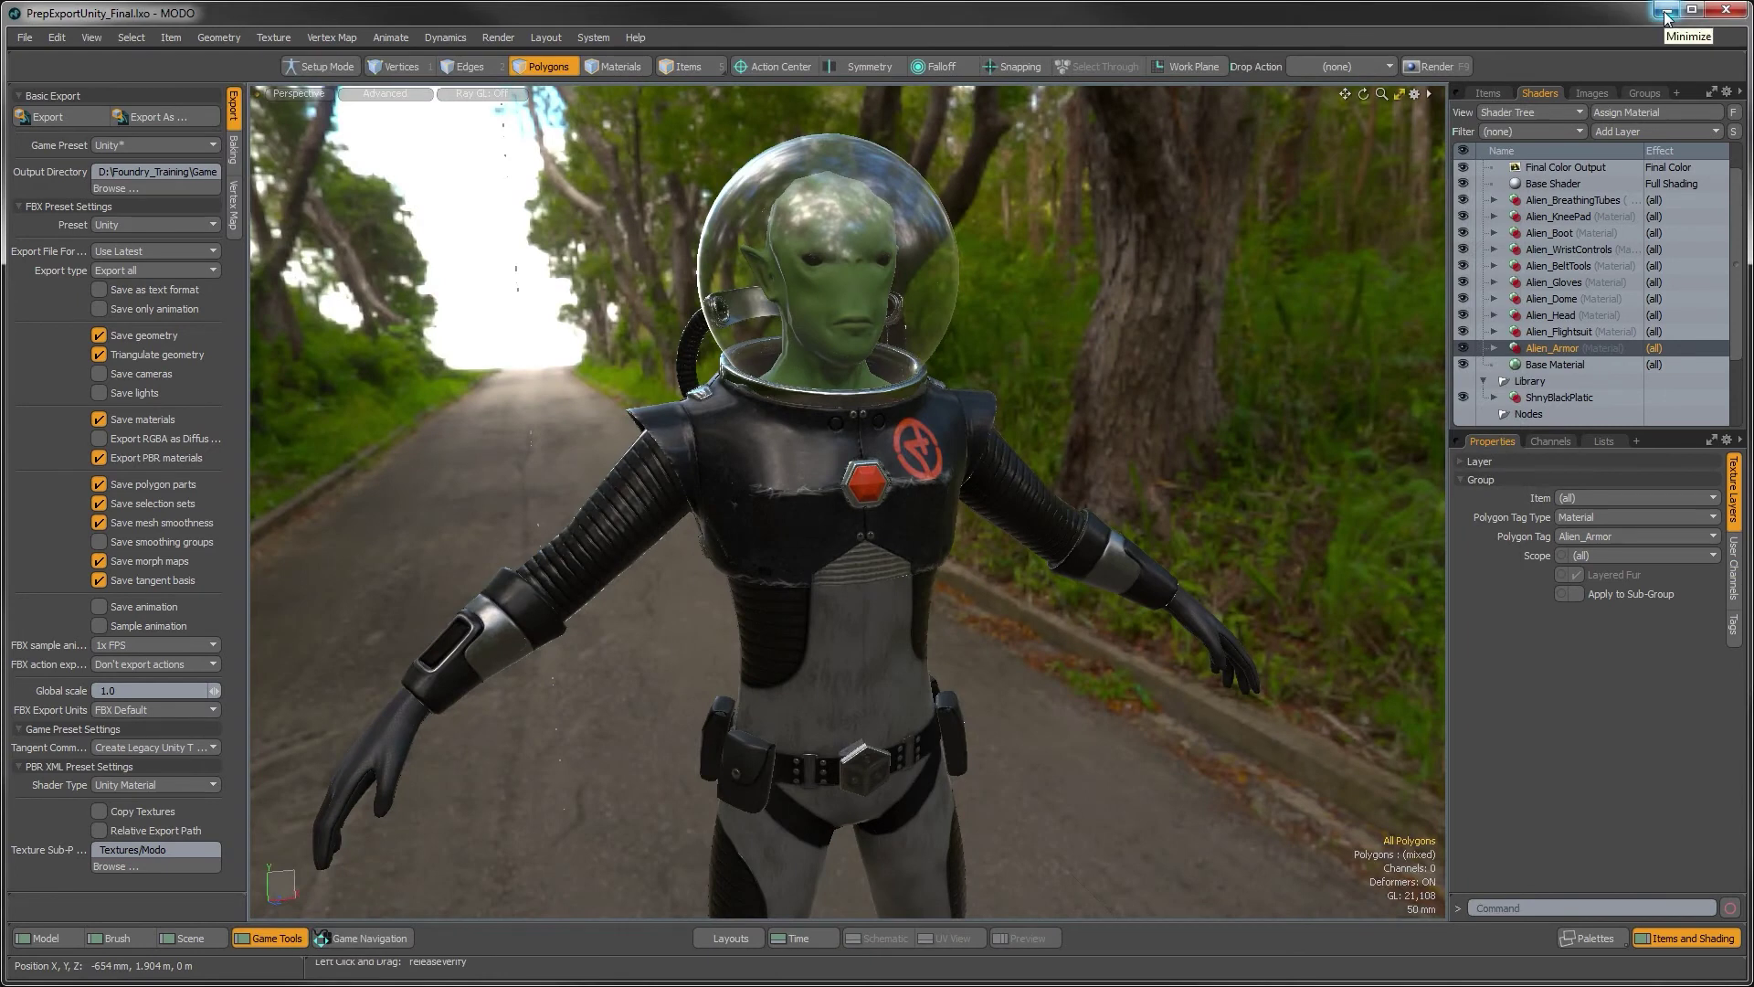
Switch to Unity and create a new 3D project named Space Alien
{"action": "left_click", "coordinate": [1665, 13]}
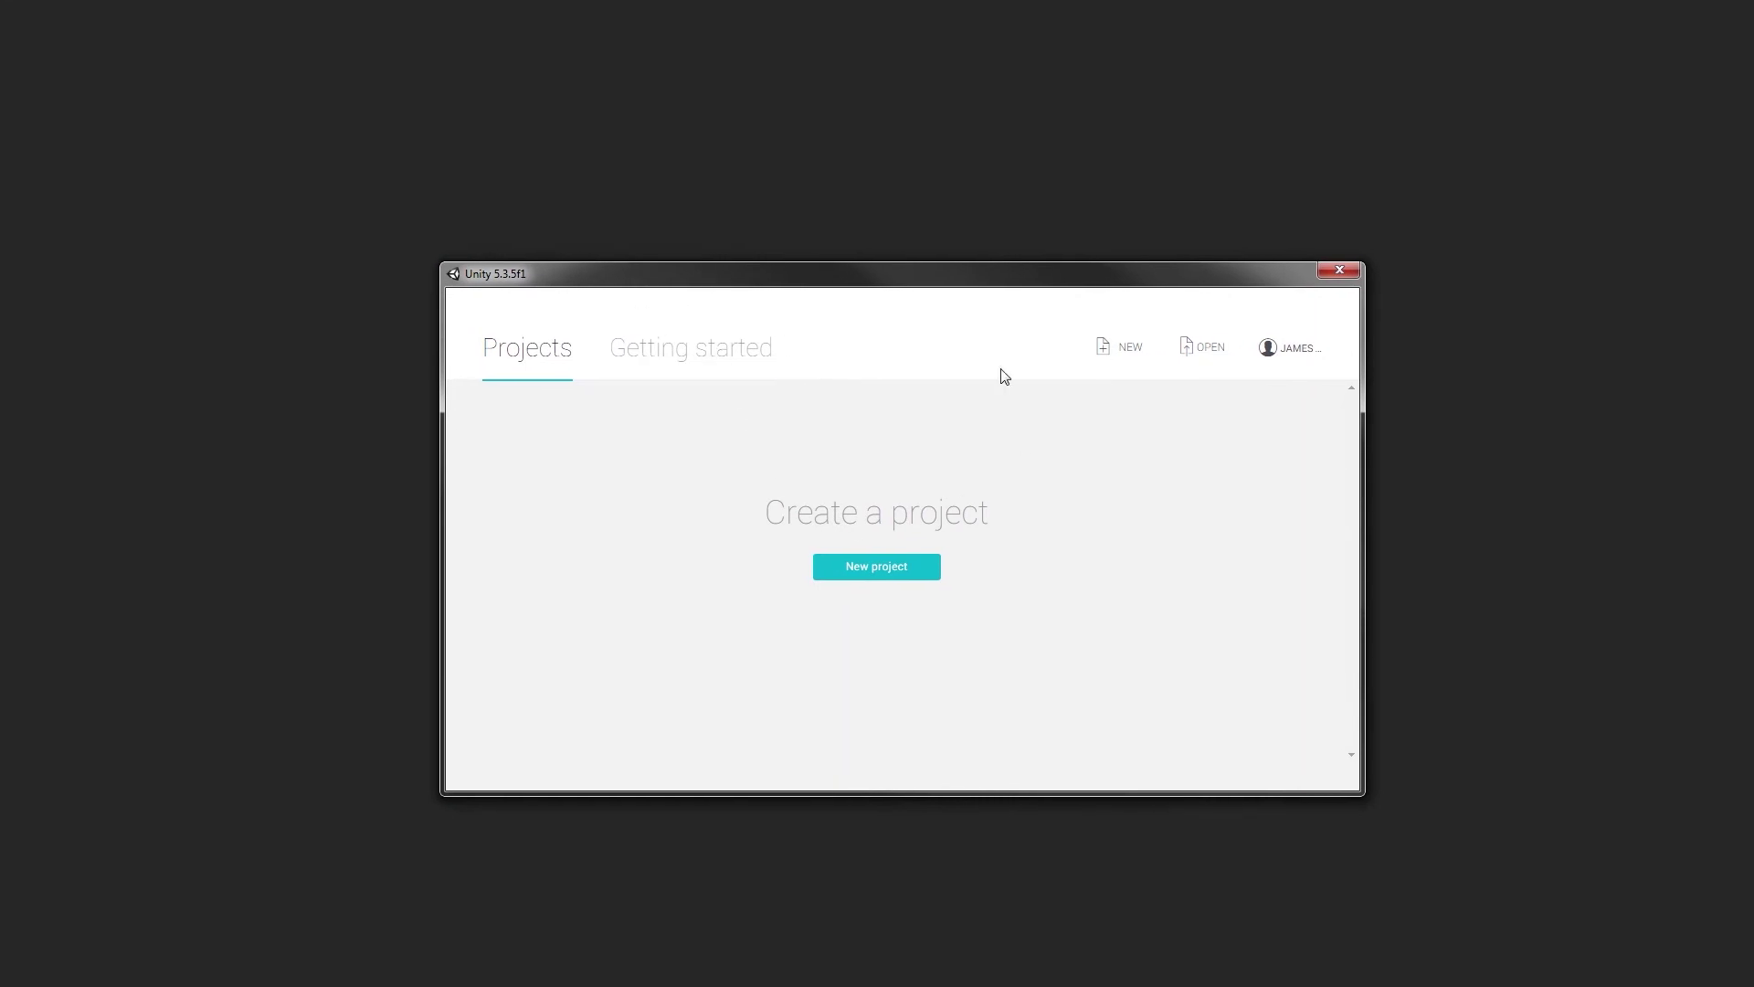
{"action": "left_click", "coordinate": [864, 571]}
{"action": "left_click_drag", "start_coordinate": [868, 478], "coordinate": [679, 486]}
{"action": "type", "text": "Space Alien"}
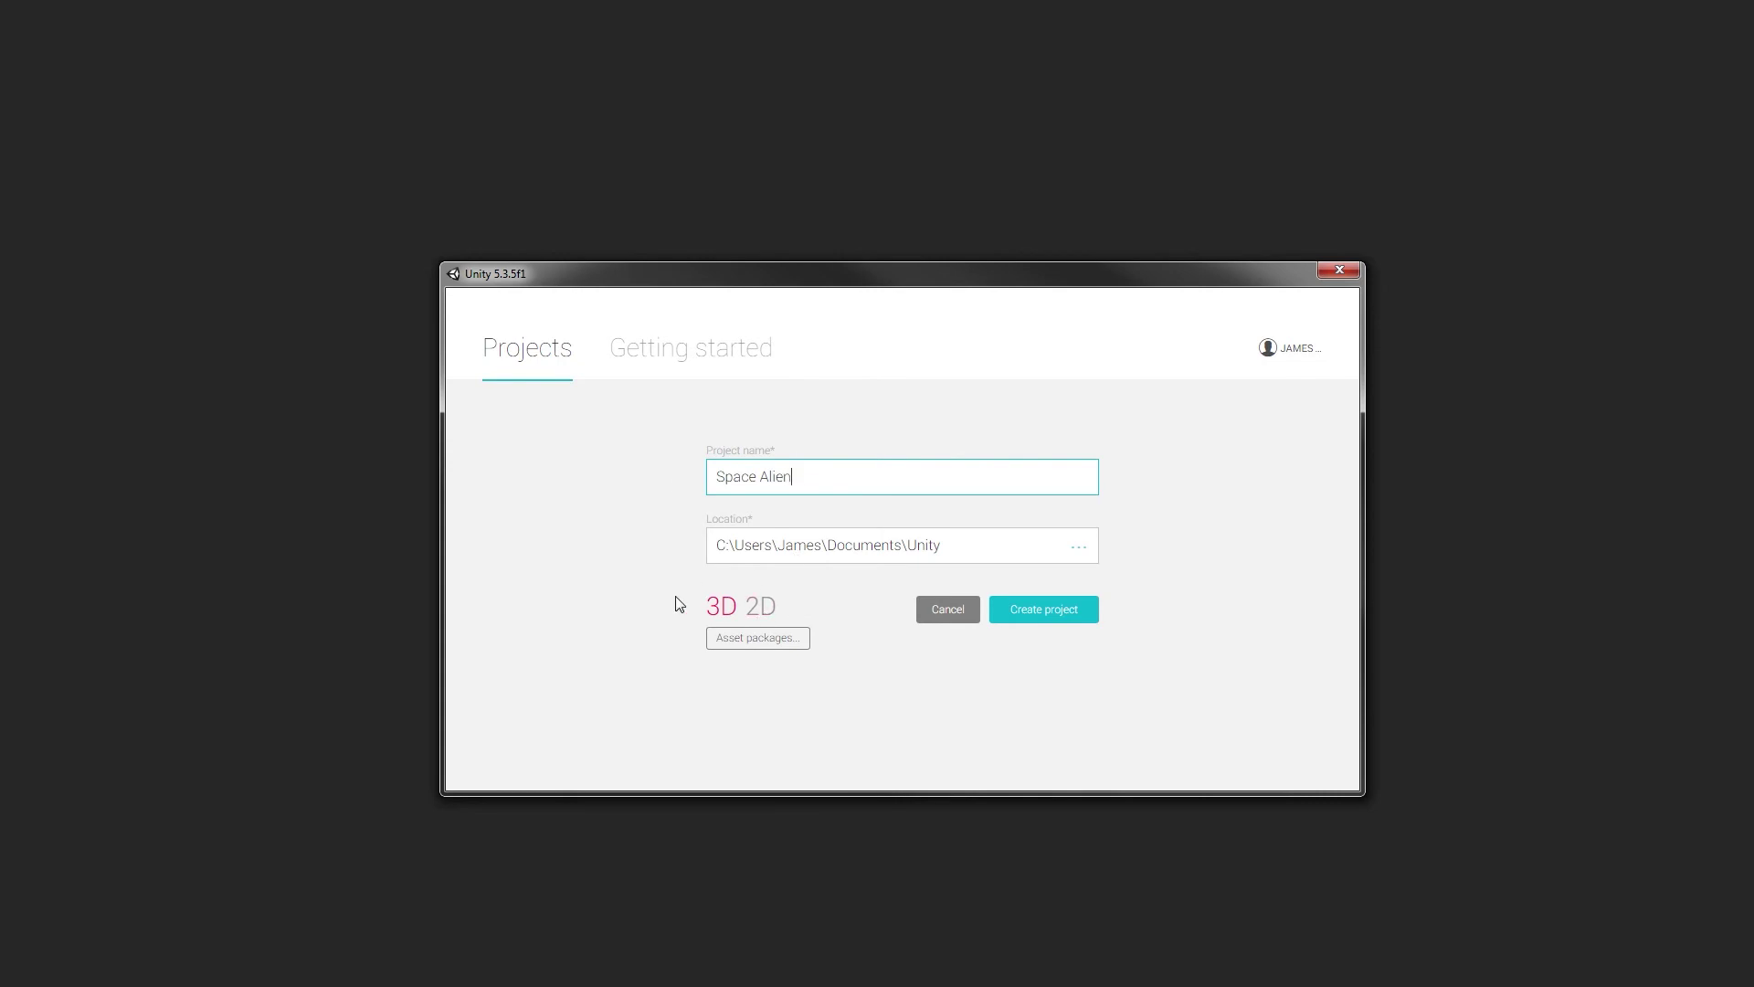
{"action": "left_click", "coordinate": [1046, 613]}
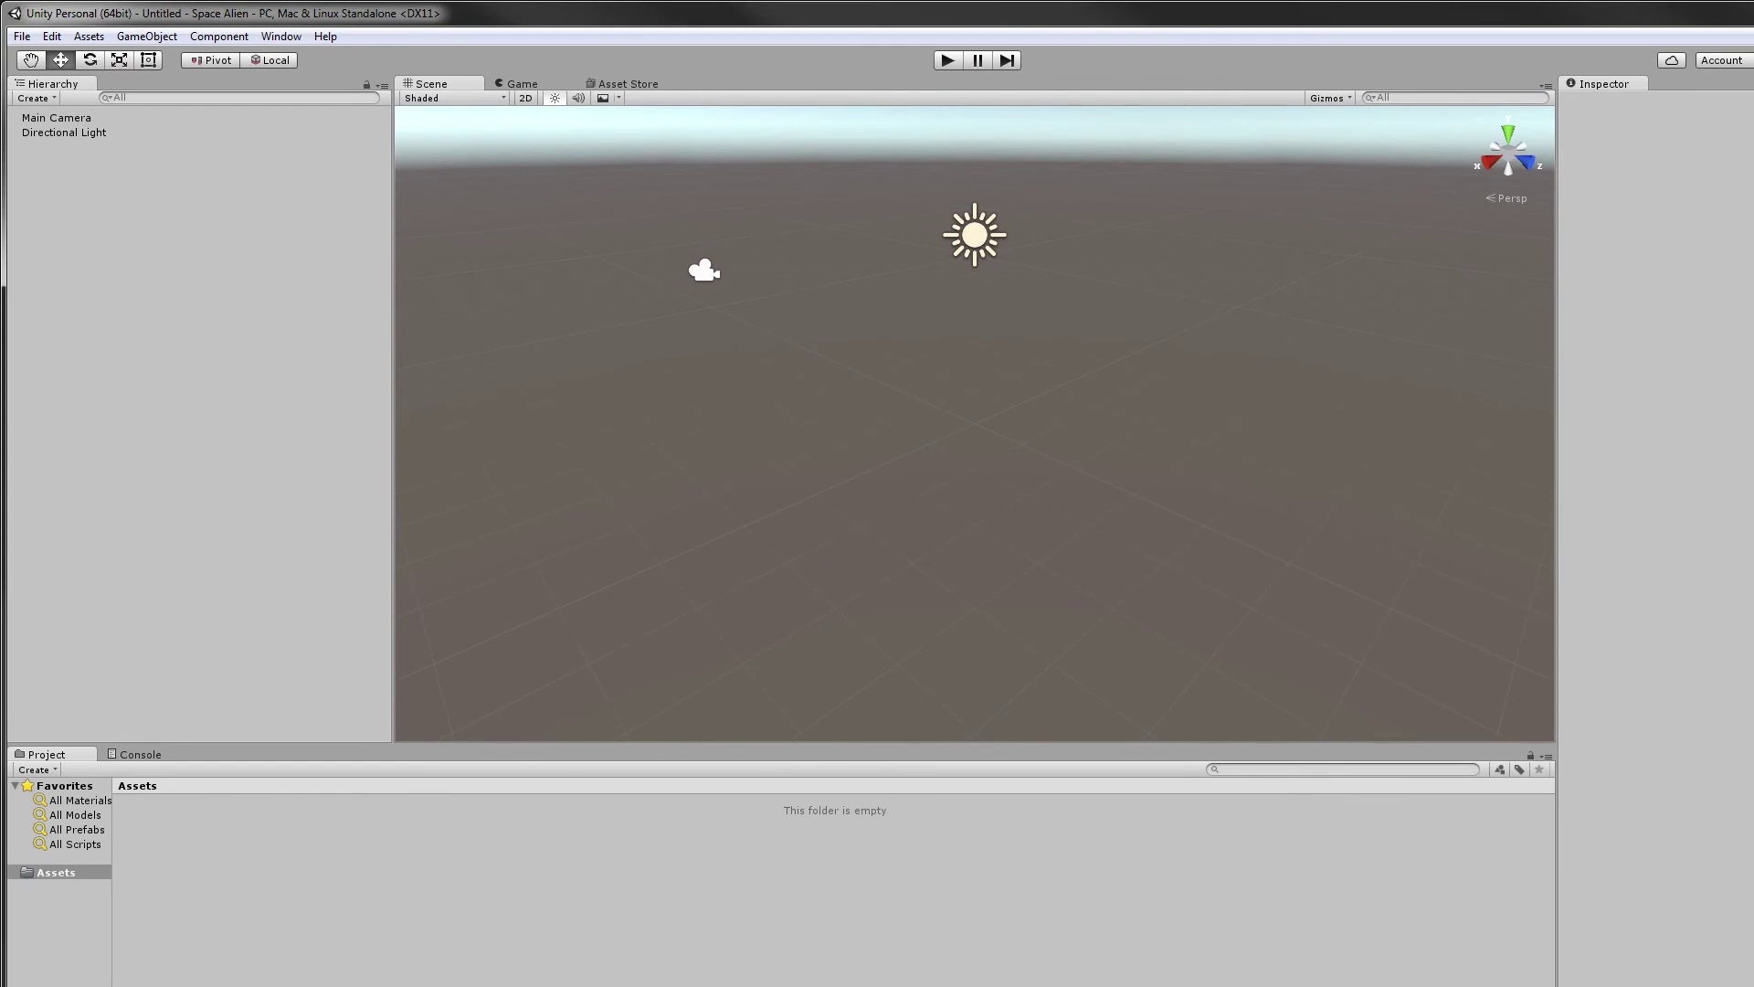
Open the MODO Material Importer from its Asset Store web page in the Unity Editor and import the package into the project
{"action": "mouse_move", "coordinate": [1753, 986]}
{"action": "left_mouse_down"}
{"action": "mouse_move", "coordinate": [1709, 986]}
{"action": "mouse_move", "coordinate": [1752, 986]}
{"action": "left_mouse_up"}
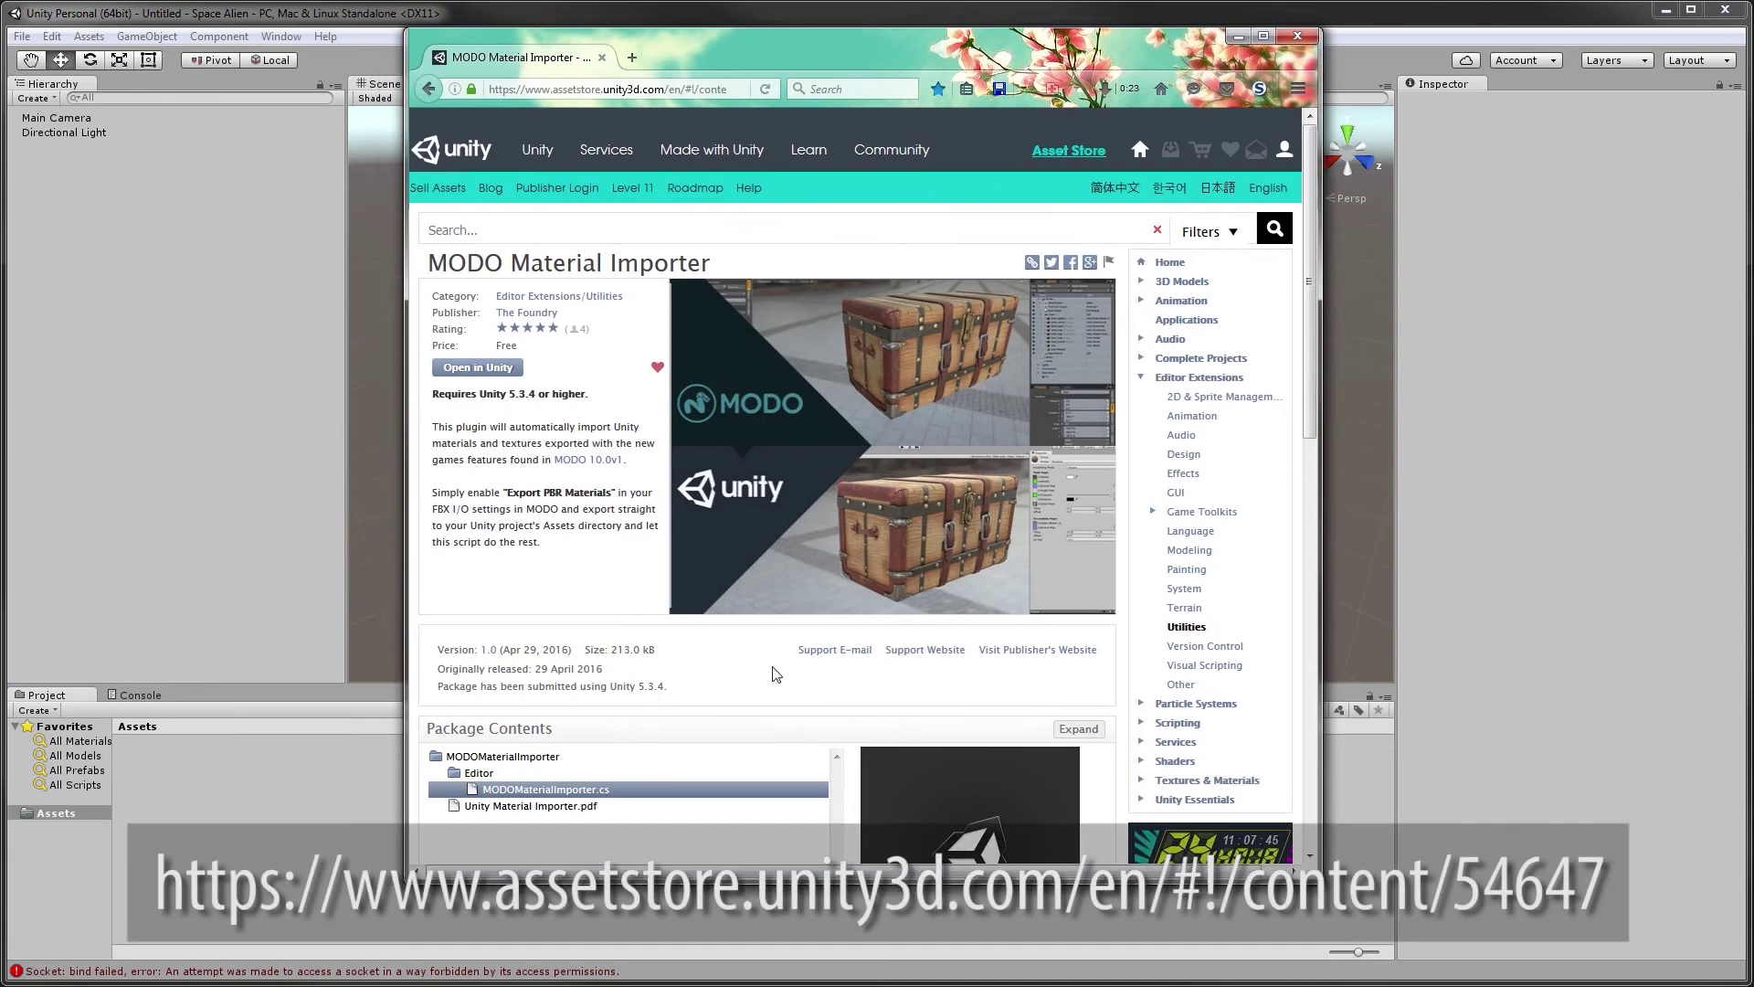
{"action": "left_click_drag", "start_coordinate": [841, 883], "coordinate": [845, 783]}
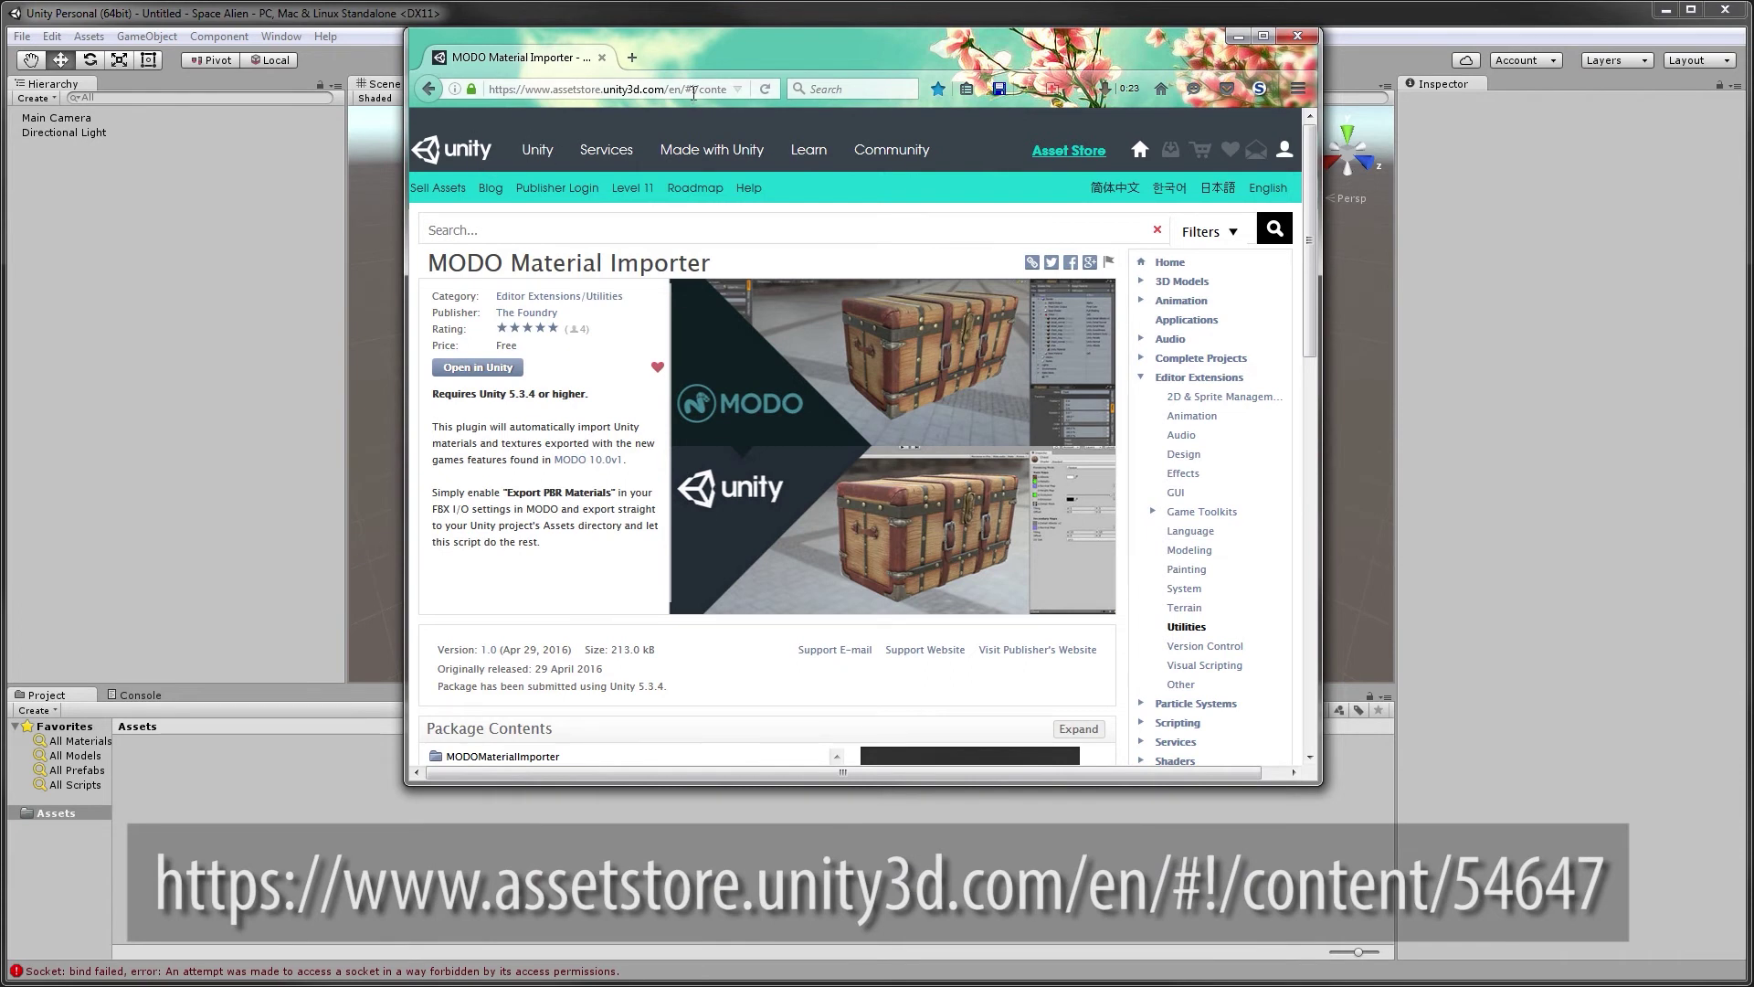
{"action": "left_click", "coordinate": [693, 92]}
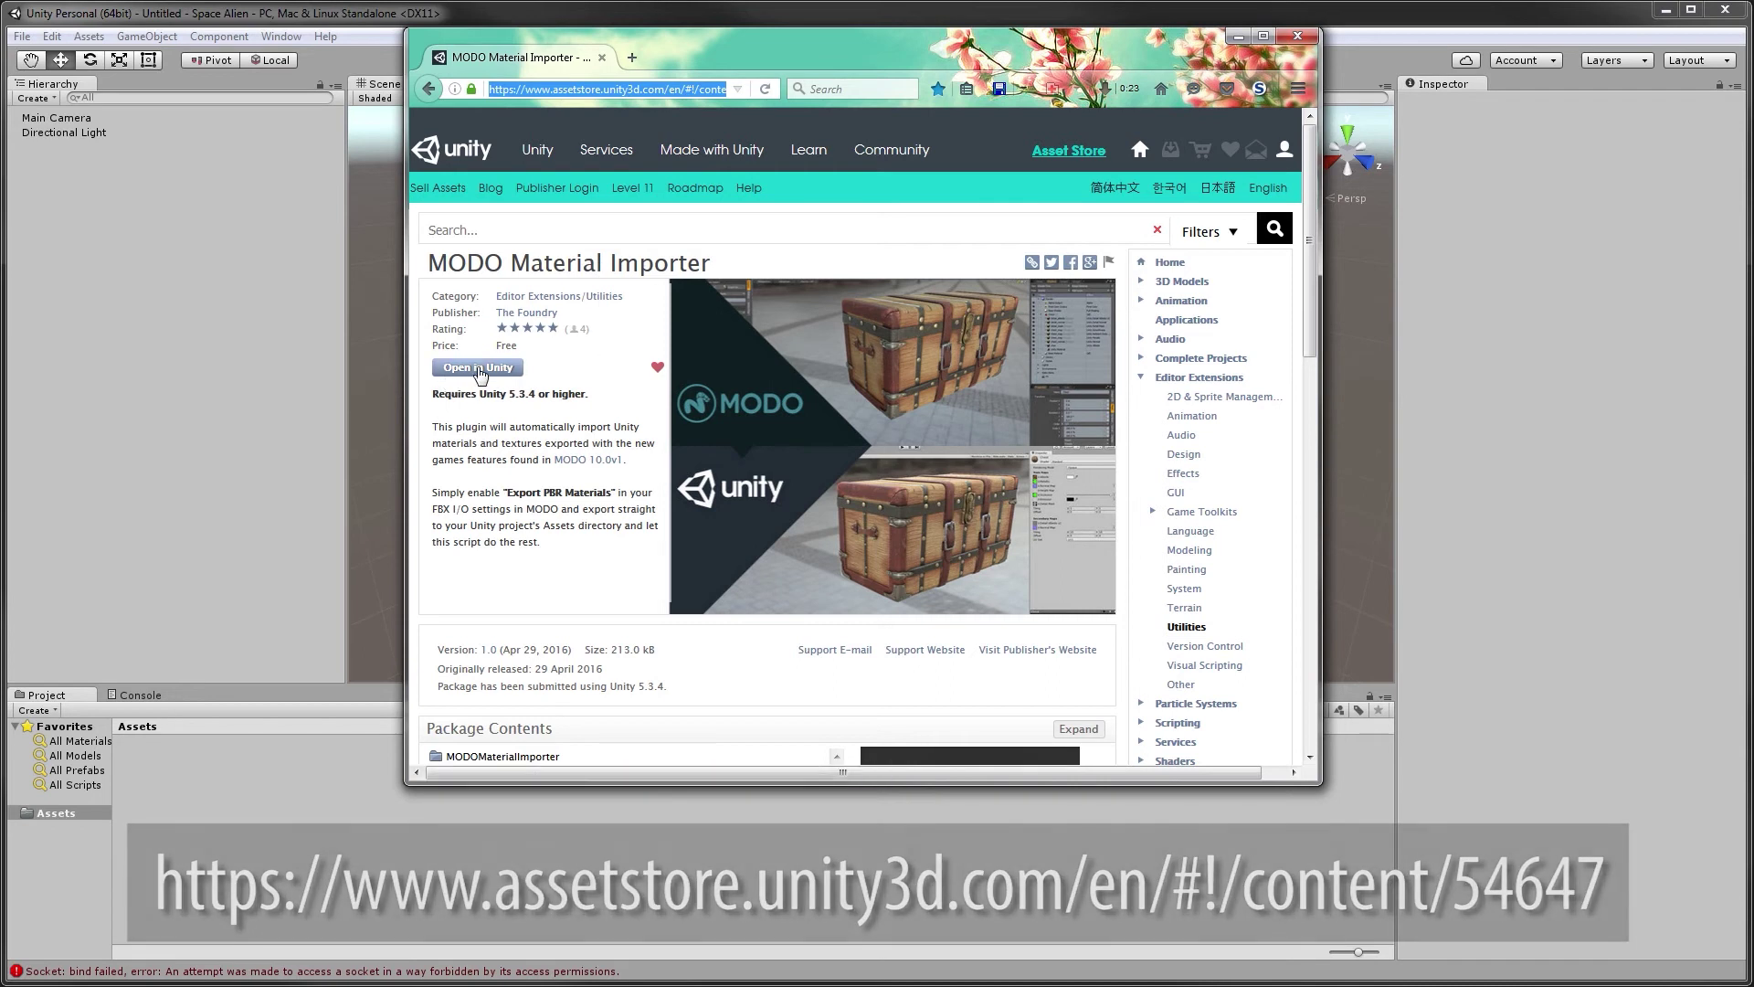
{"action": "left_click", "coordinate": [480, 373]}
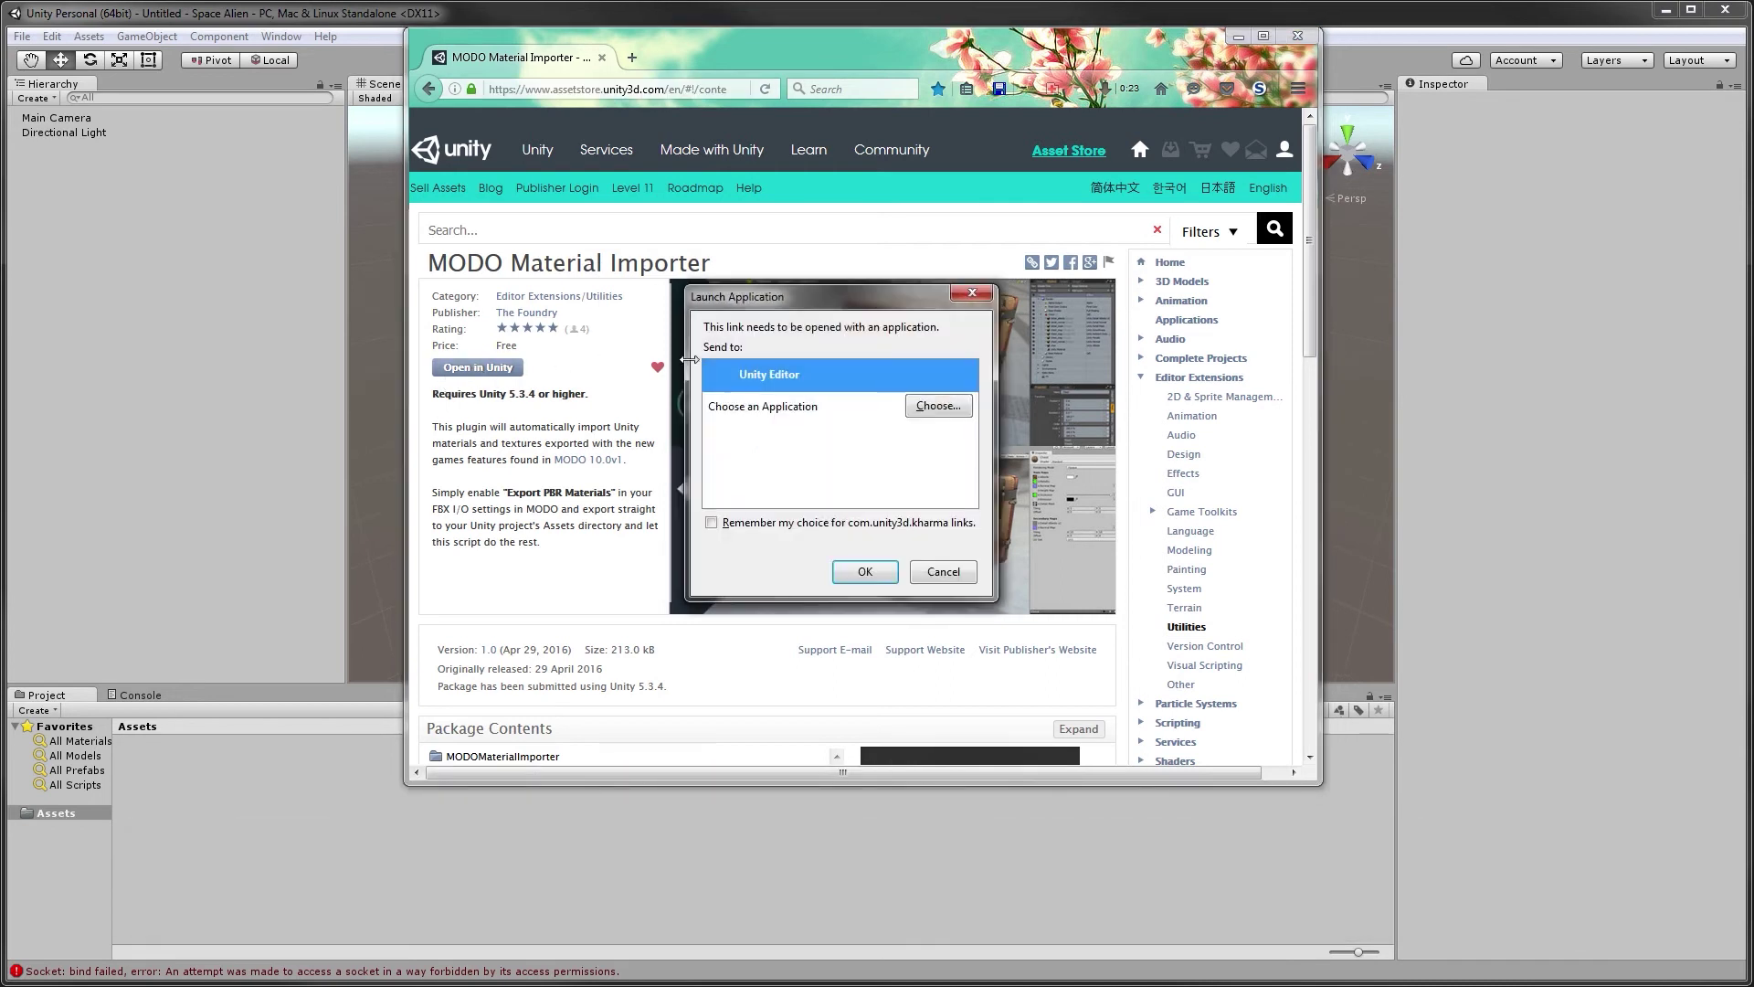
{"action": "left_click", "coordinate": [863, 571]}
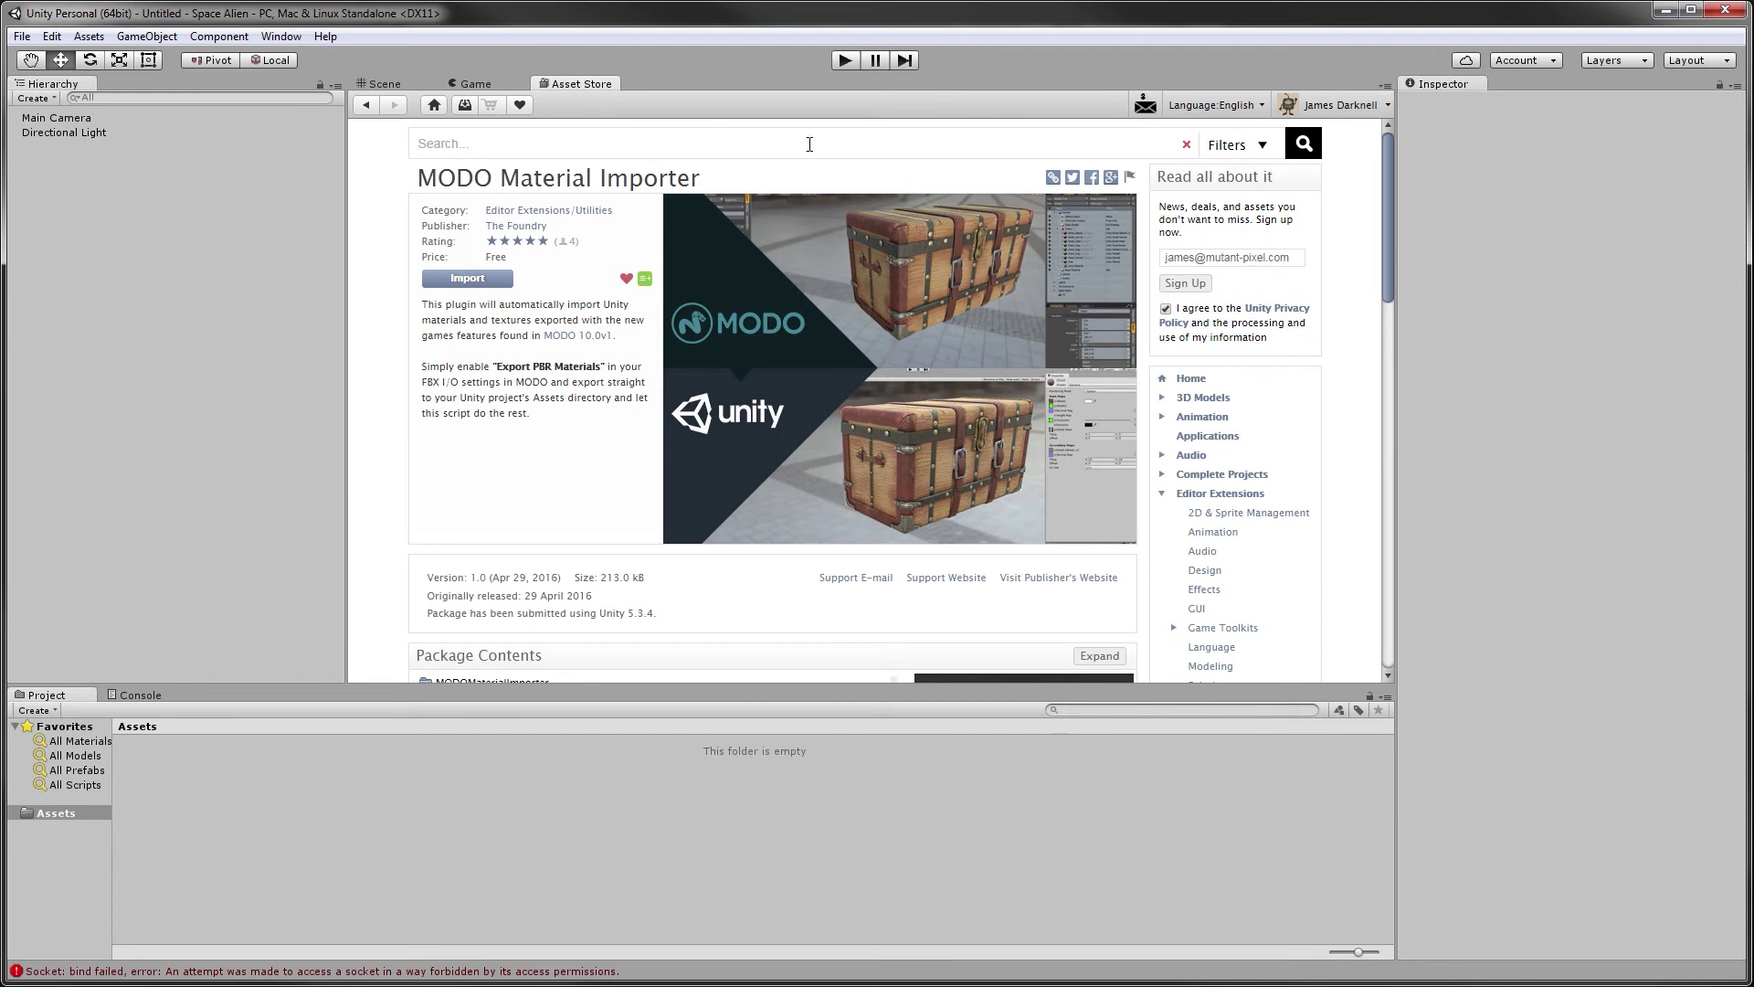
{"action": "left_click", "coordinate": [470, 279]}
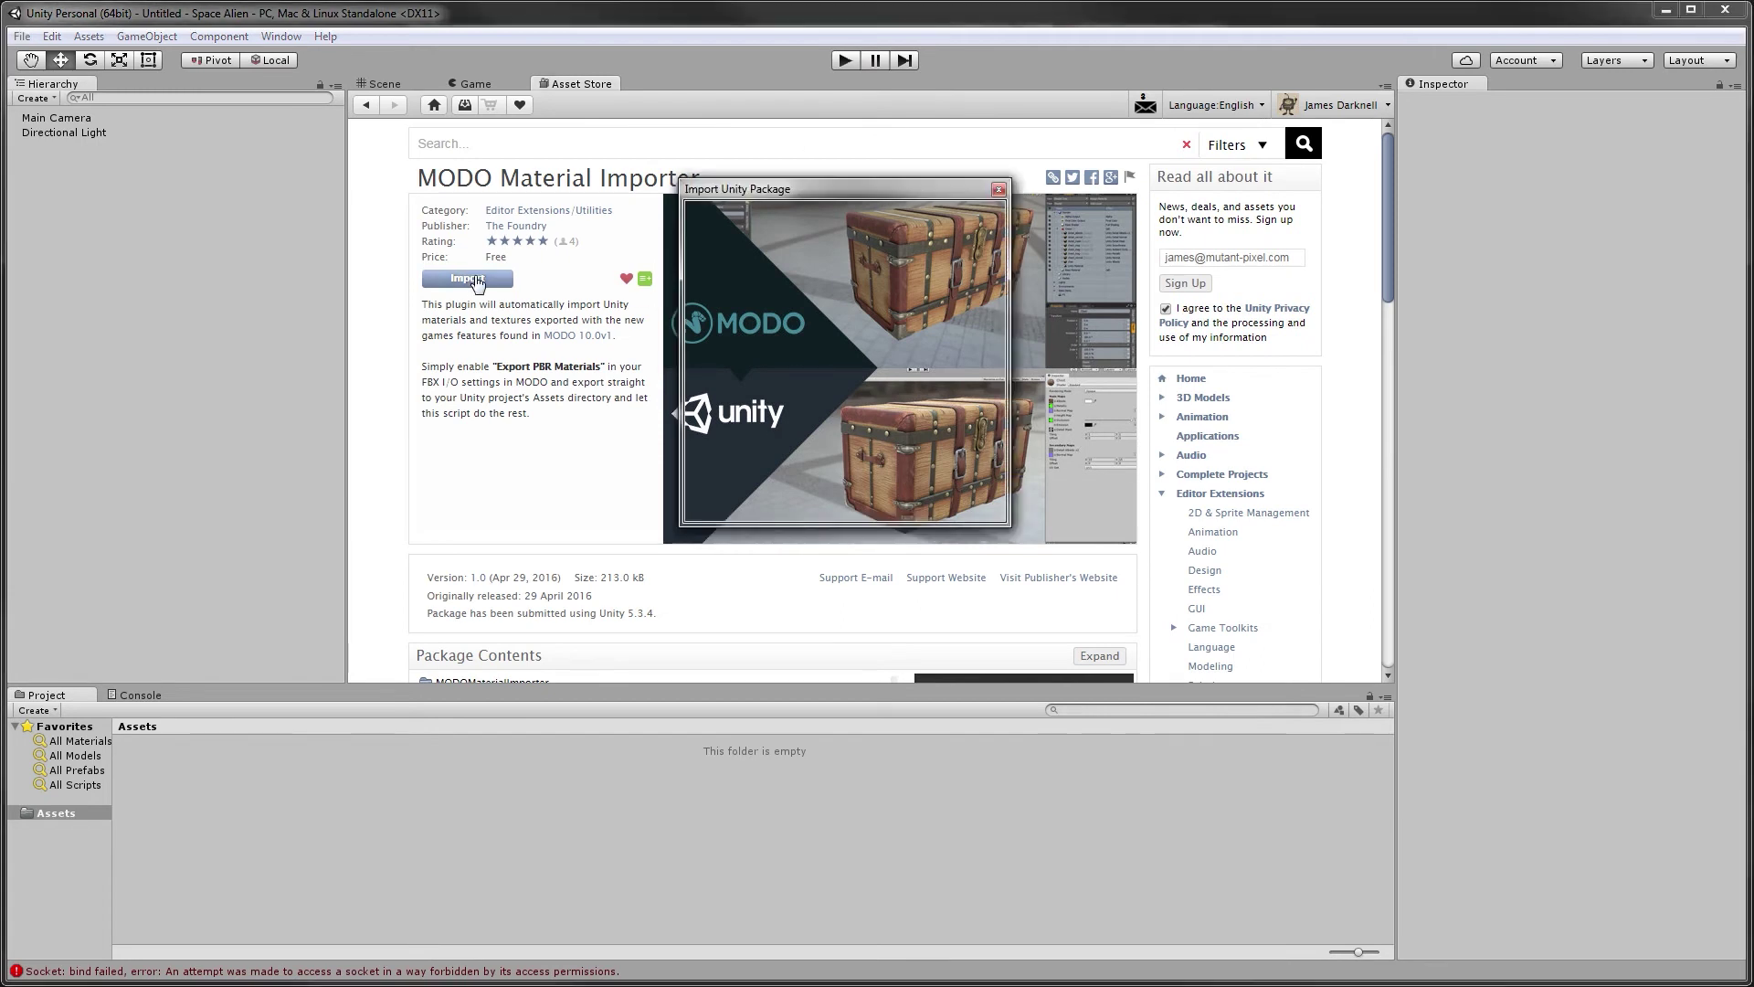
{"action": "left_click", "coordinate": [969, 505]}
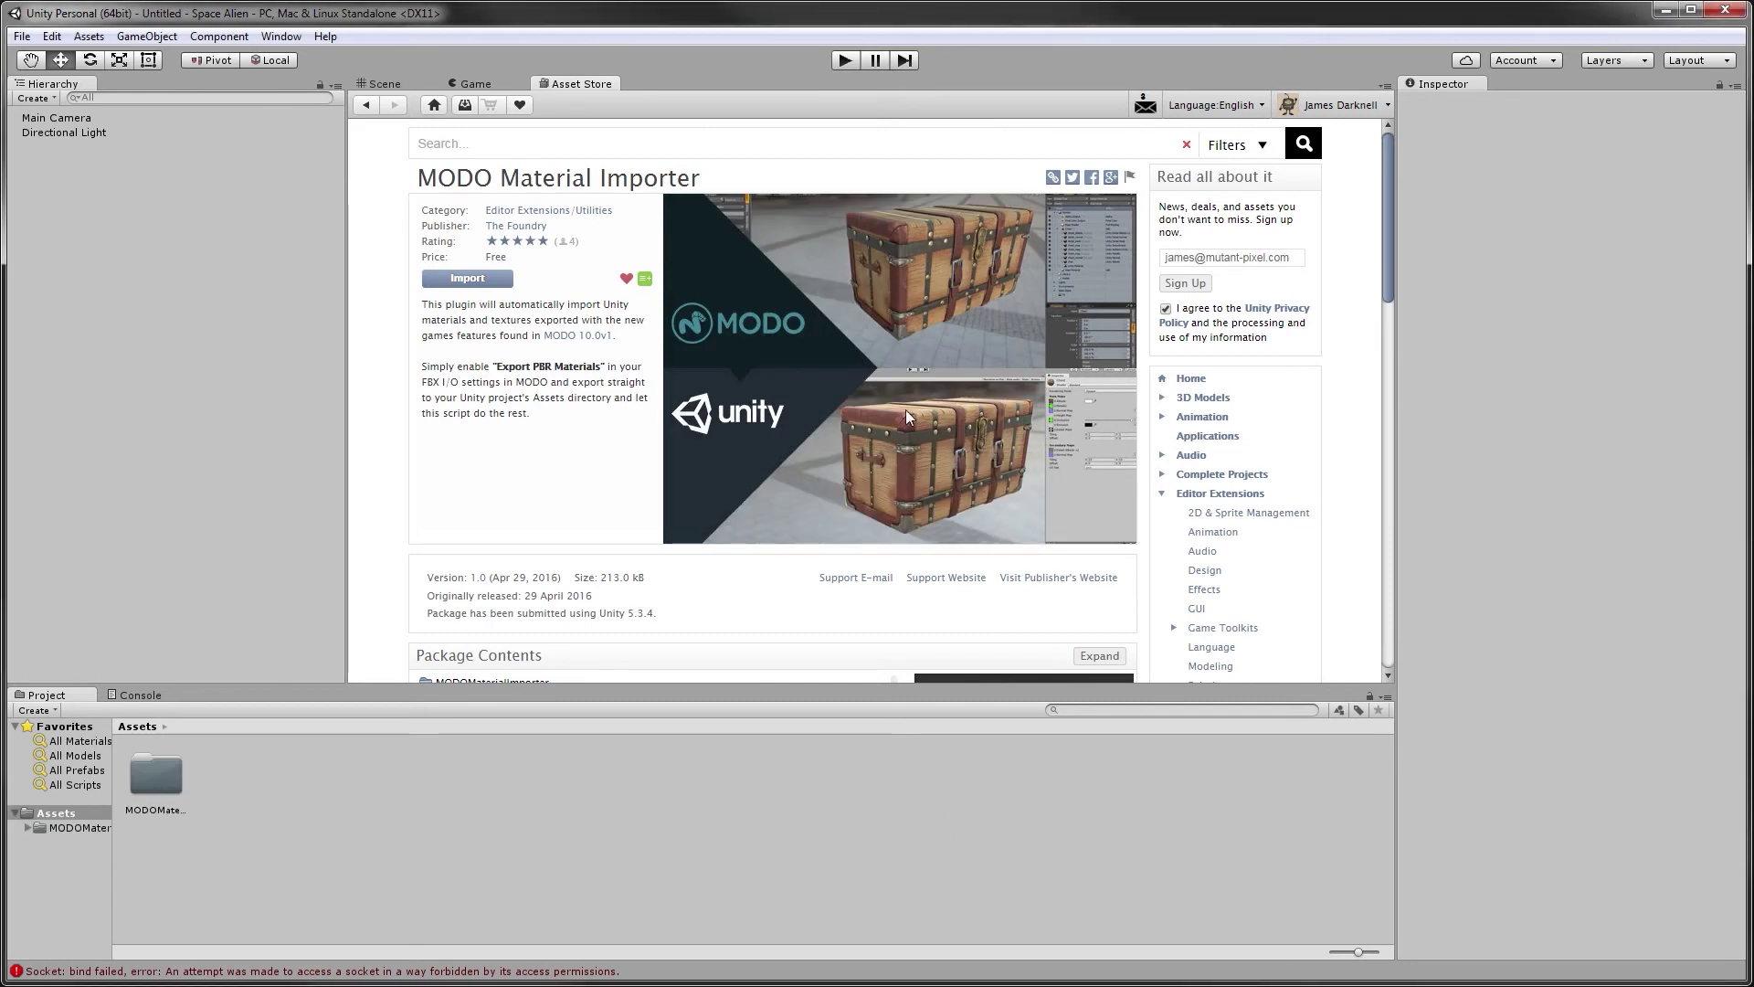
Return to the scene view and move the Editor folder out of MODOMaterialImporter directly into Assets
{"action": "left_click", "coordinate": [379, 83]}
{"action": "left_click", "coordinate": [28, 828]}
{"action": "left_click", "coordinate": [58, 848]}
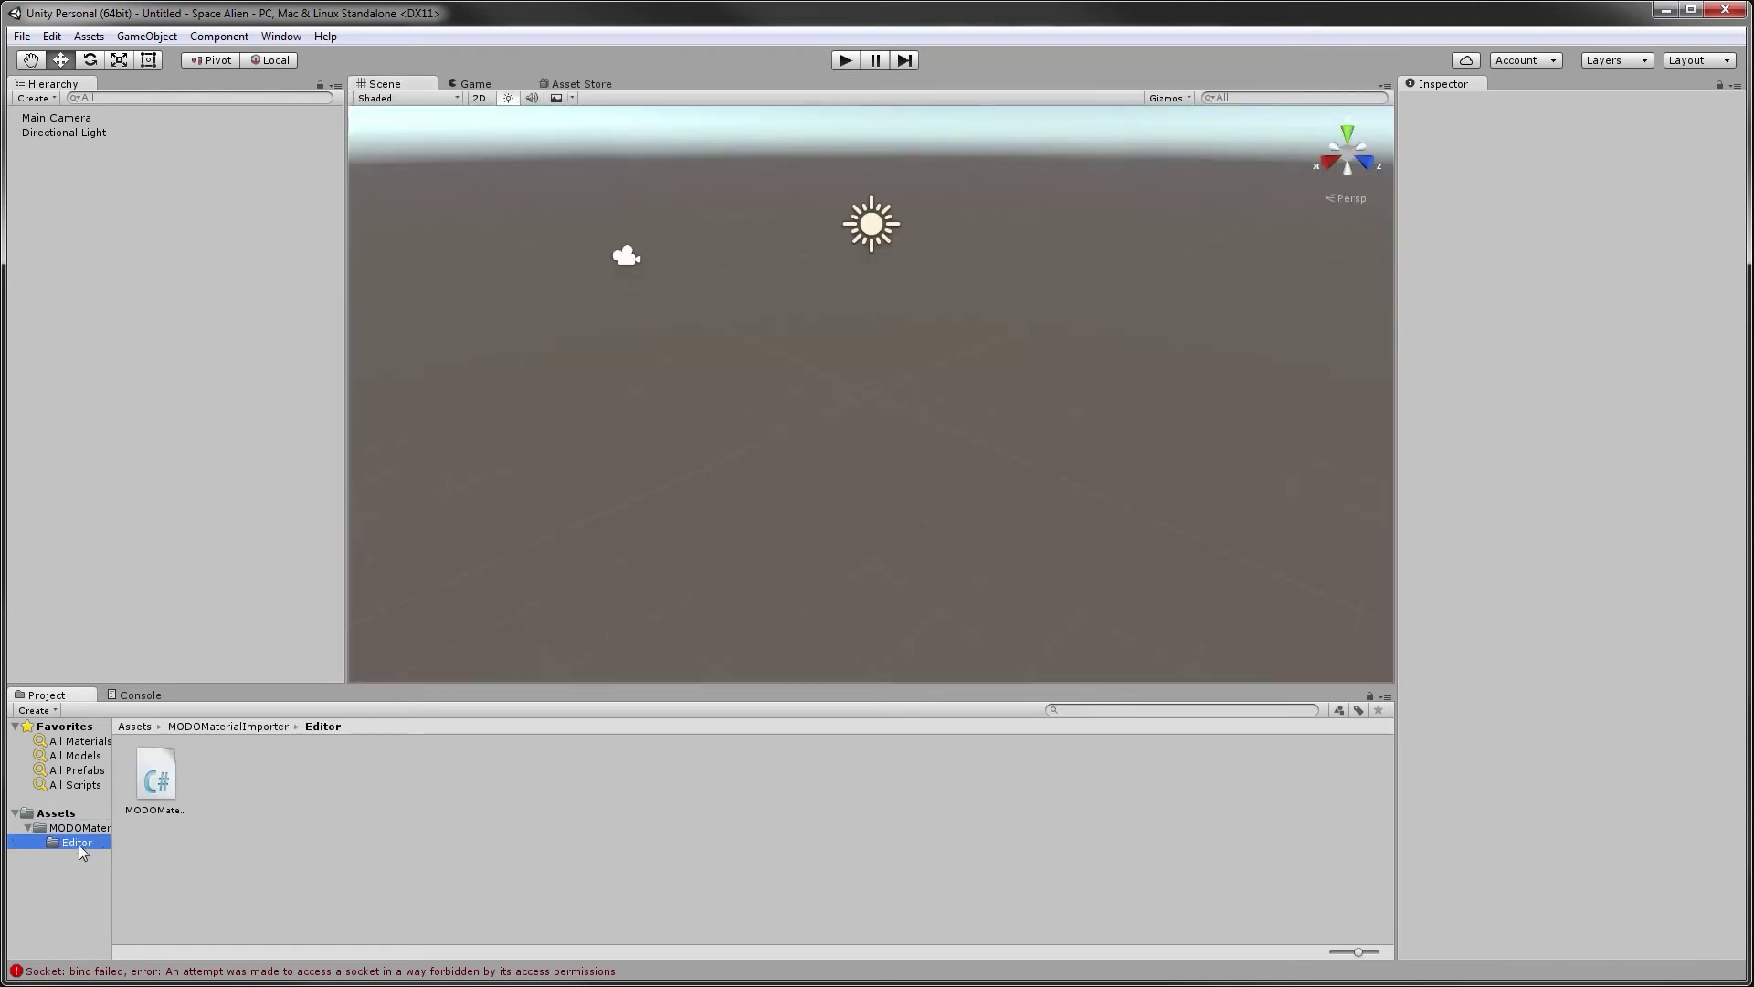
{"action": "left_click_drag", "start_coordinate": [73, 845], "coordinate": [44, 817]}
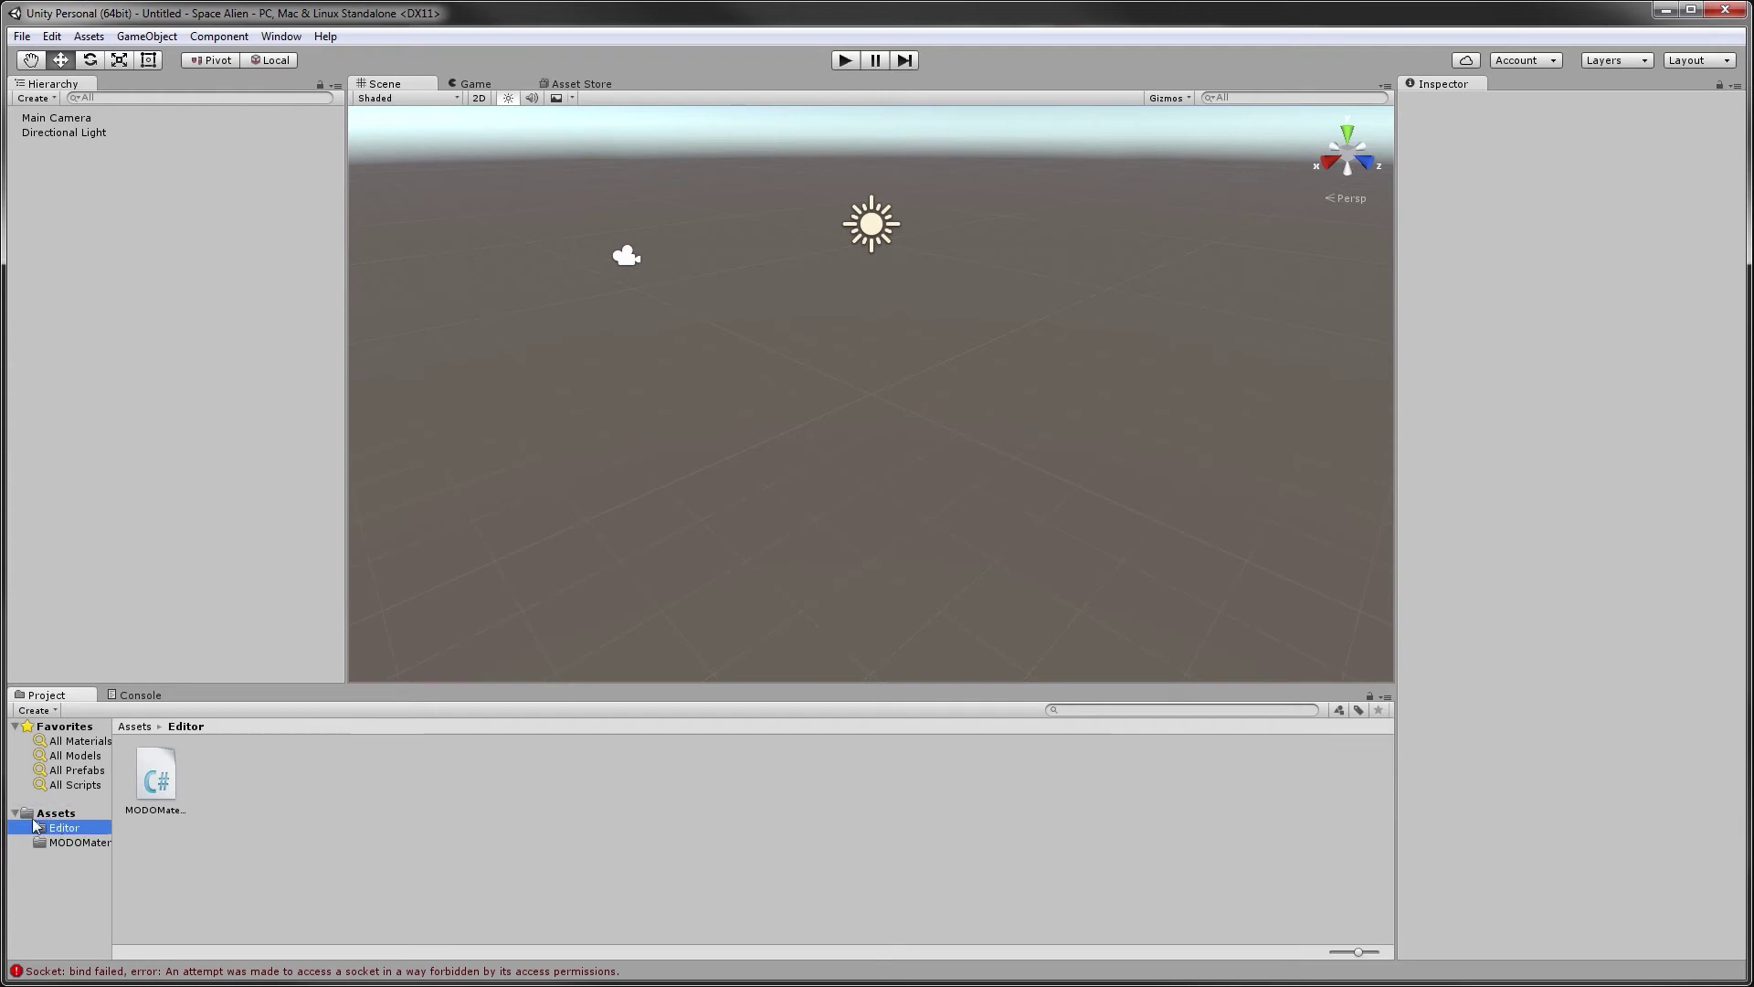
Import PrepExportUnity_Final.fbx from the Unity_Export folder into the Assets folder
{"action": "left_click", "coordinate": [56, 812]}
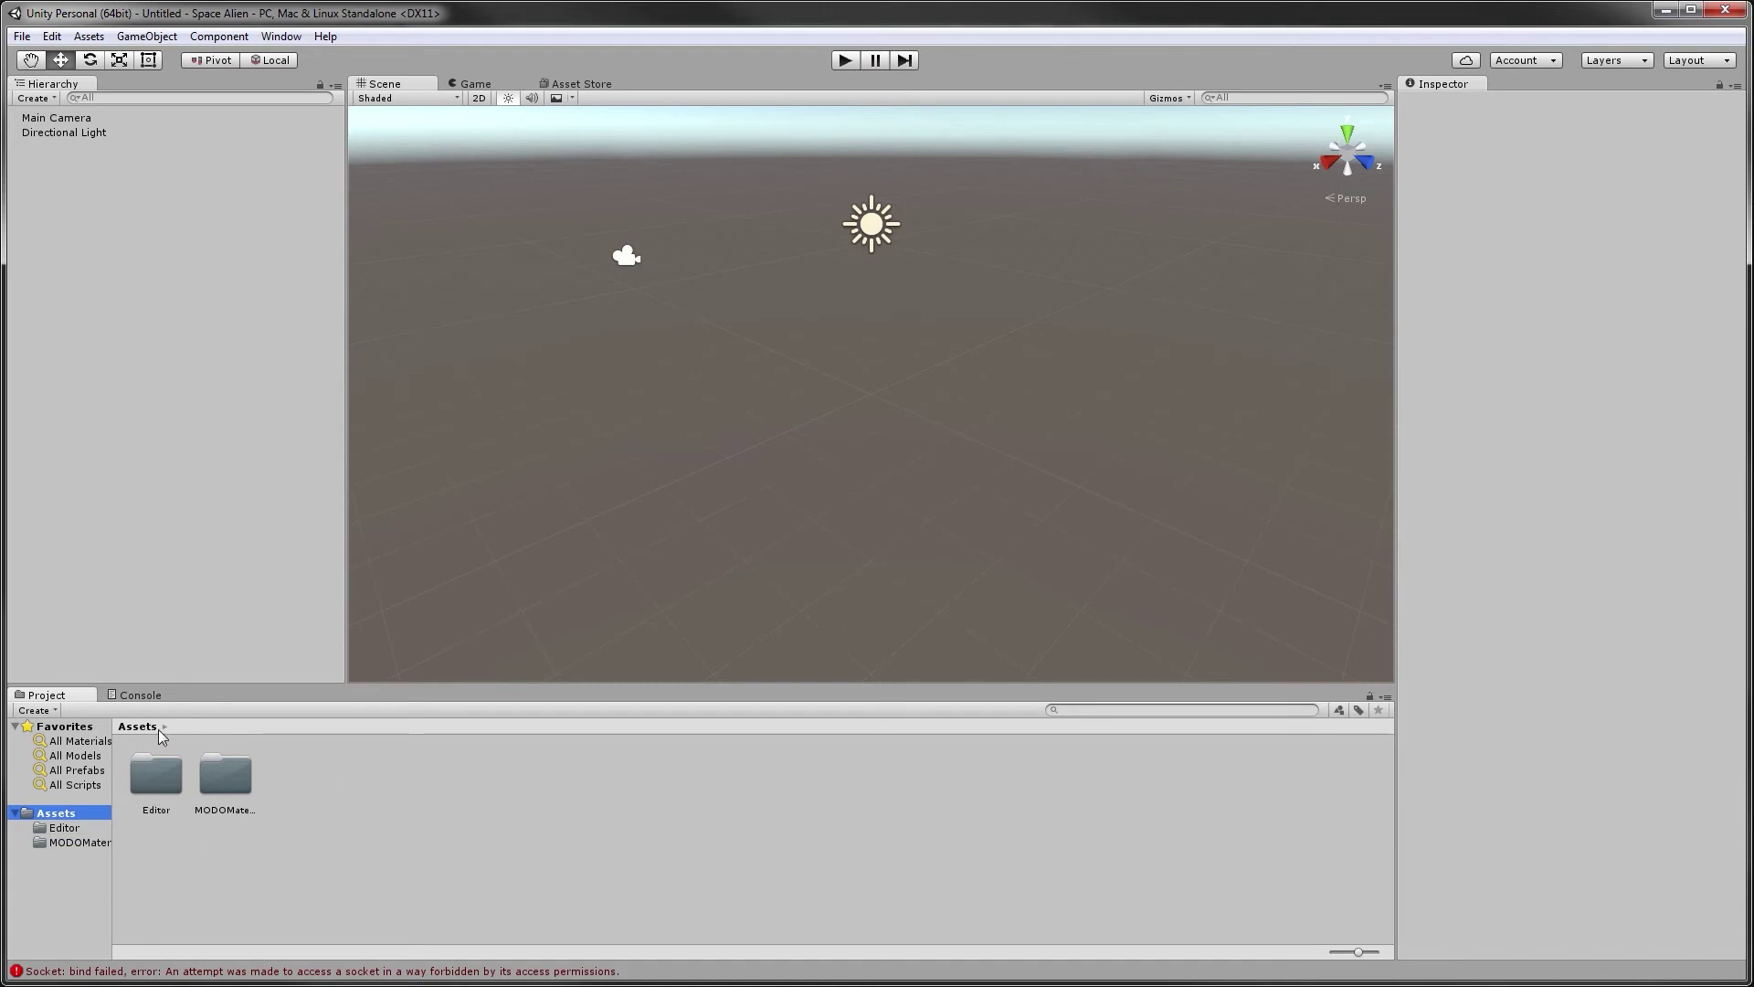
{"action": "right_click", "coordinate": [354, 770]}
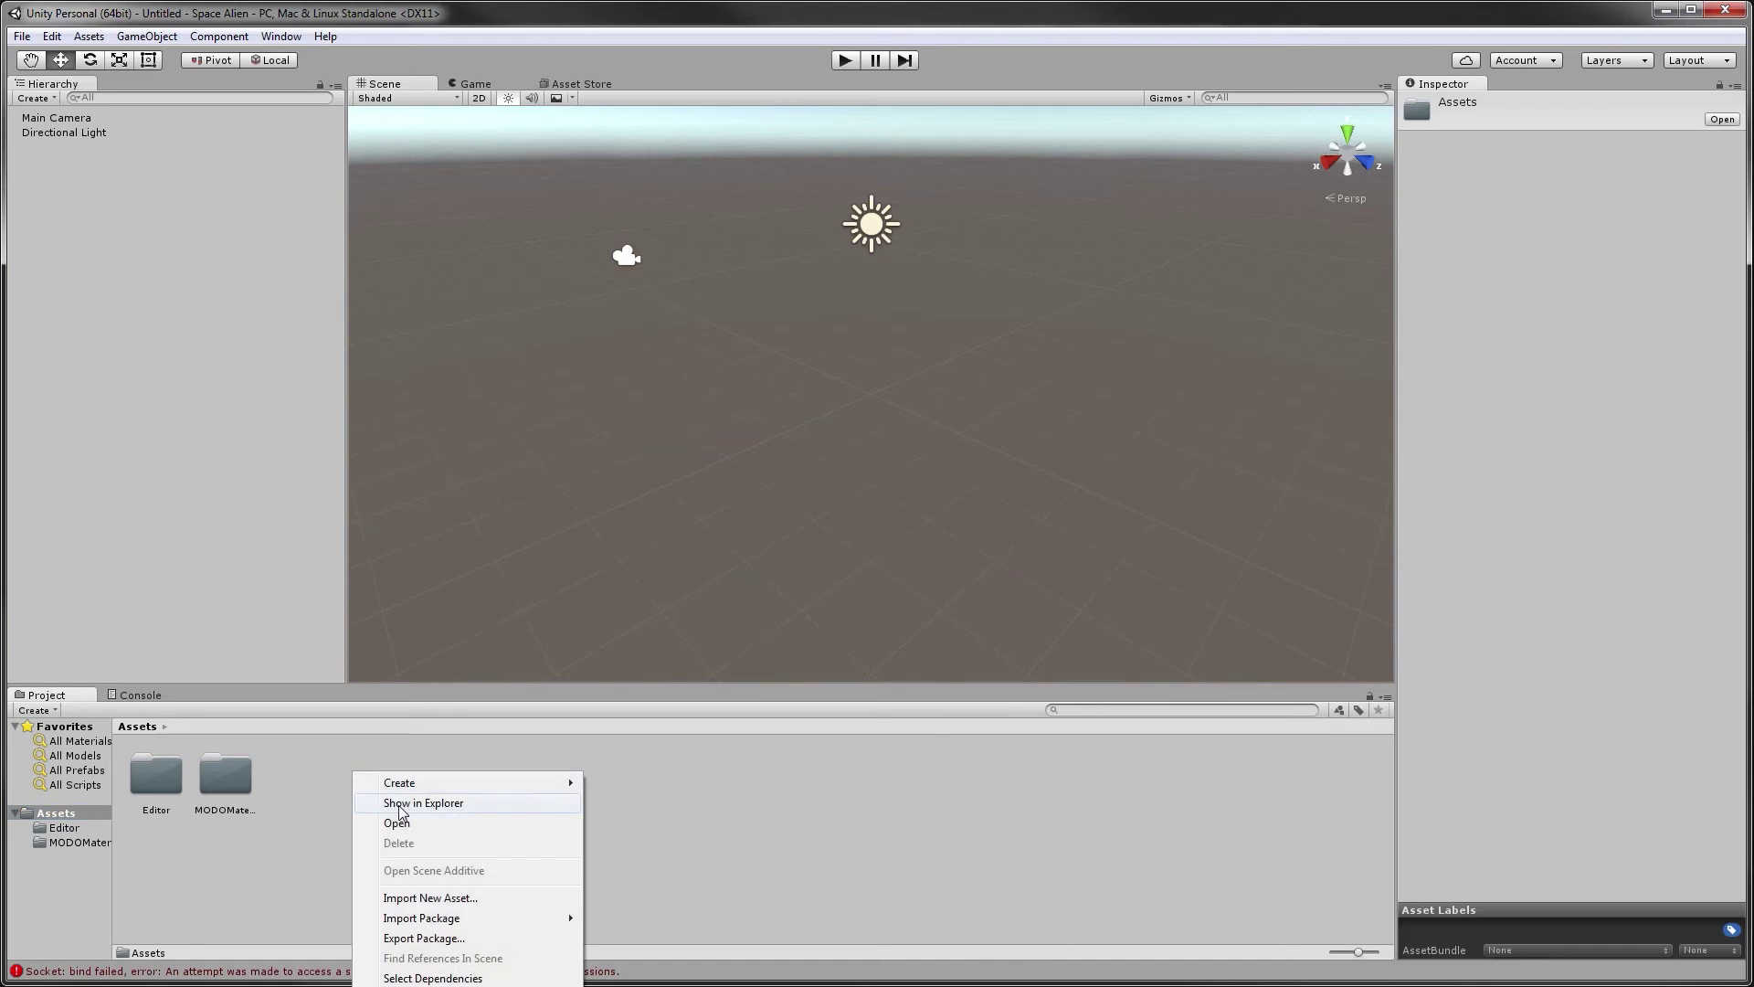
{"action": "left_click", "coordinate": [424, 897]}
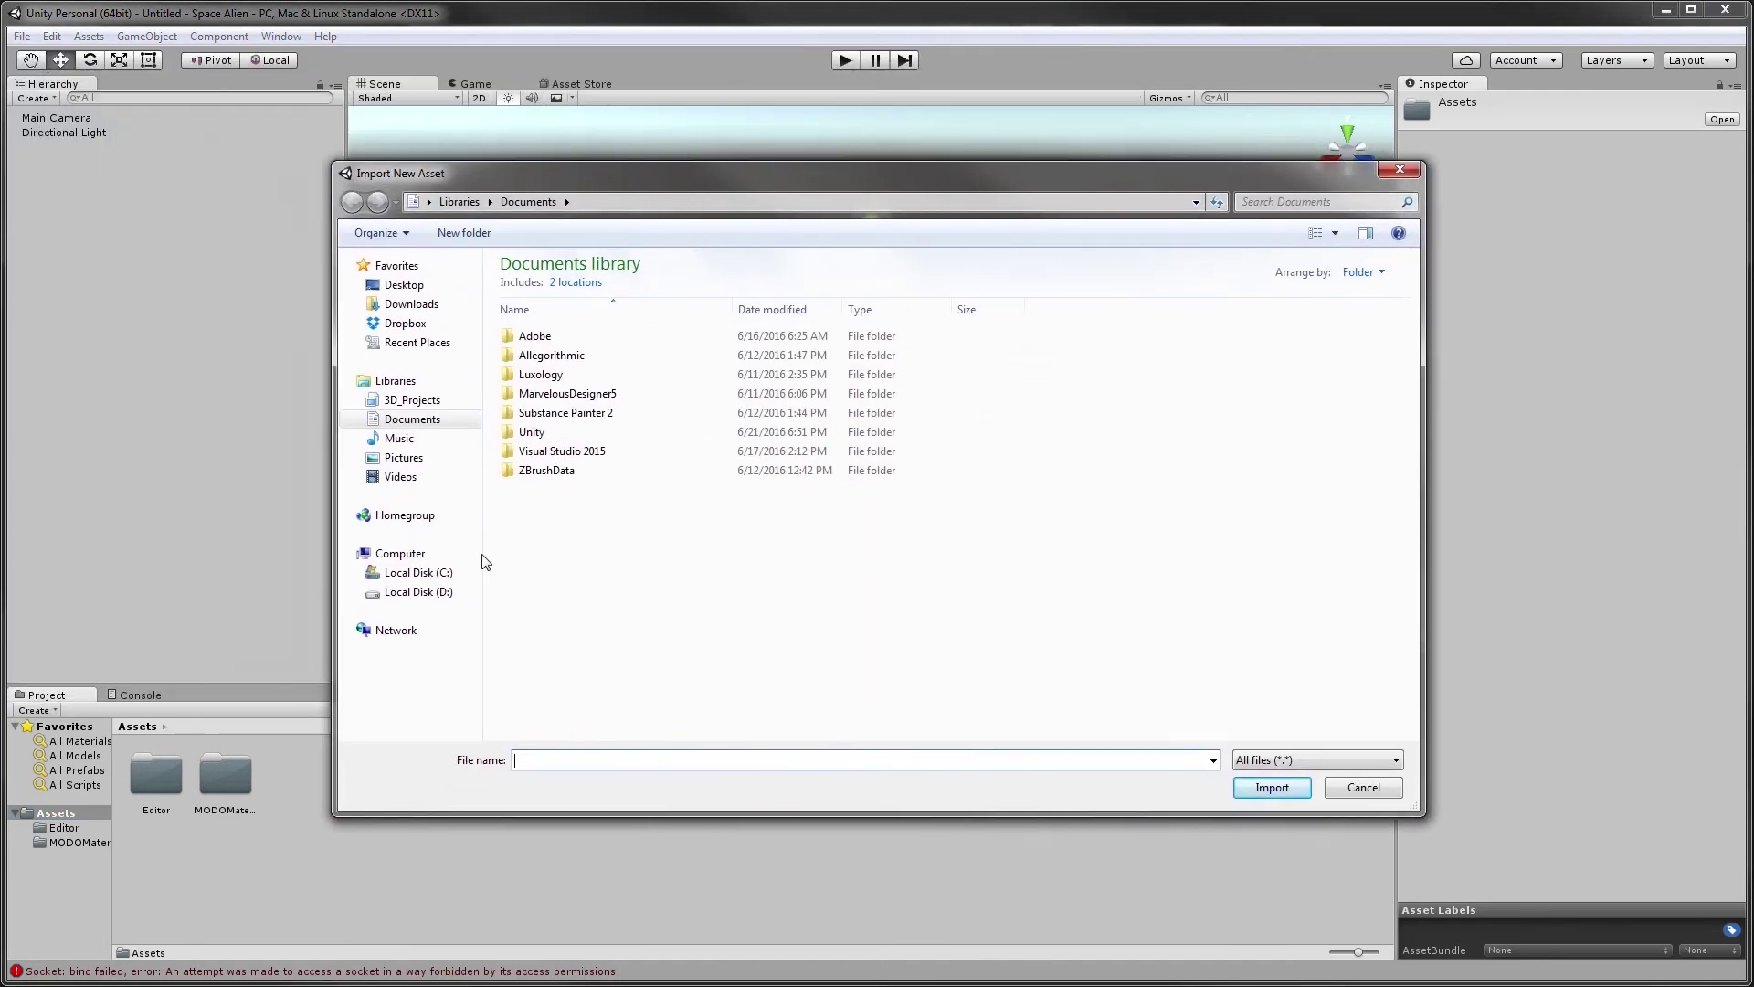
{"action": "left_click", "coordinate": [418, 591]}
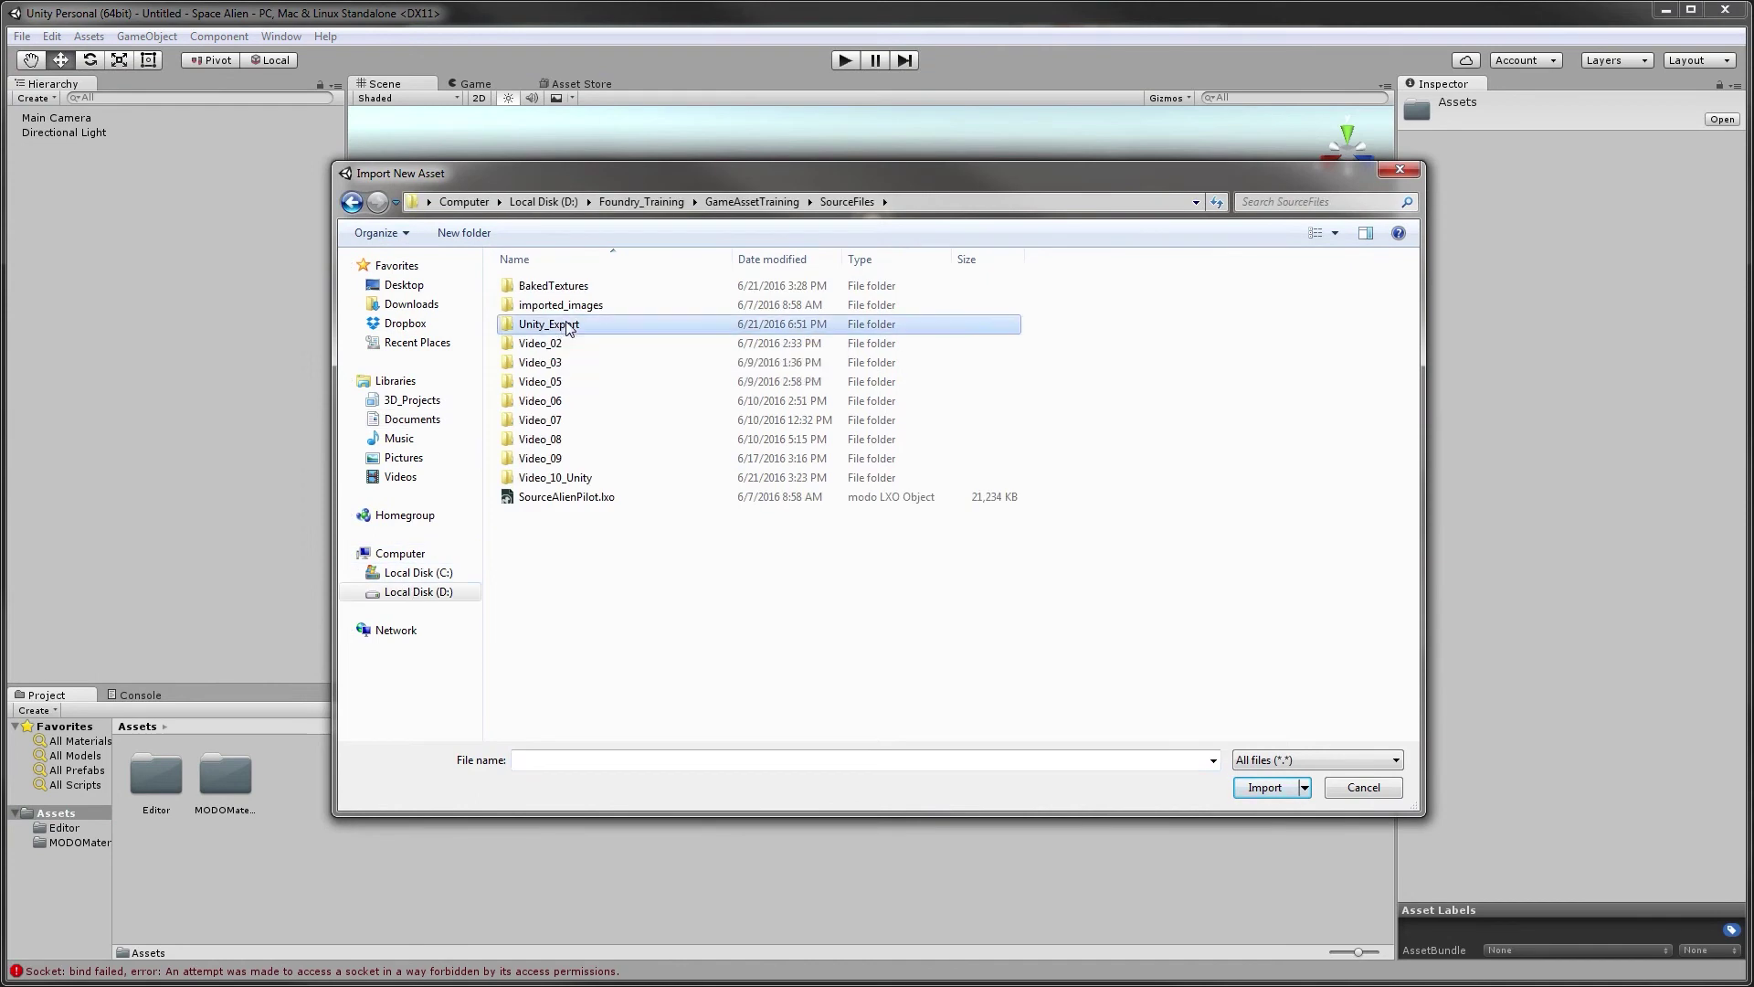
{"action": "double_click", "coordinate": [566, 325]}
{"action": "left_click", "coordinate": [581, 286]}
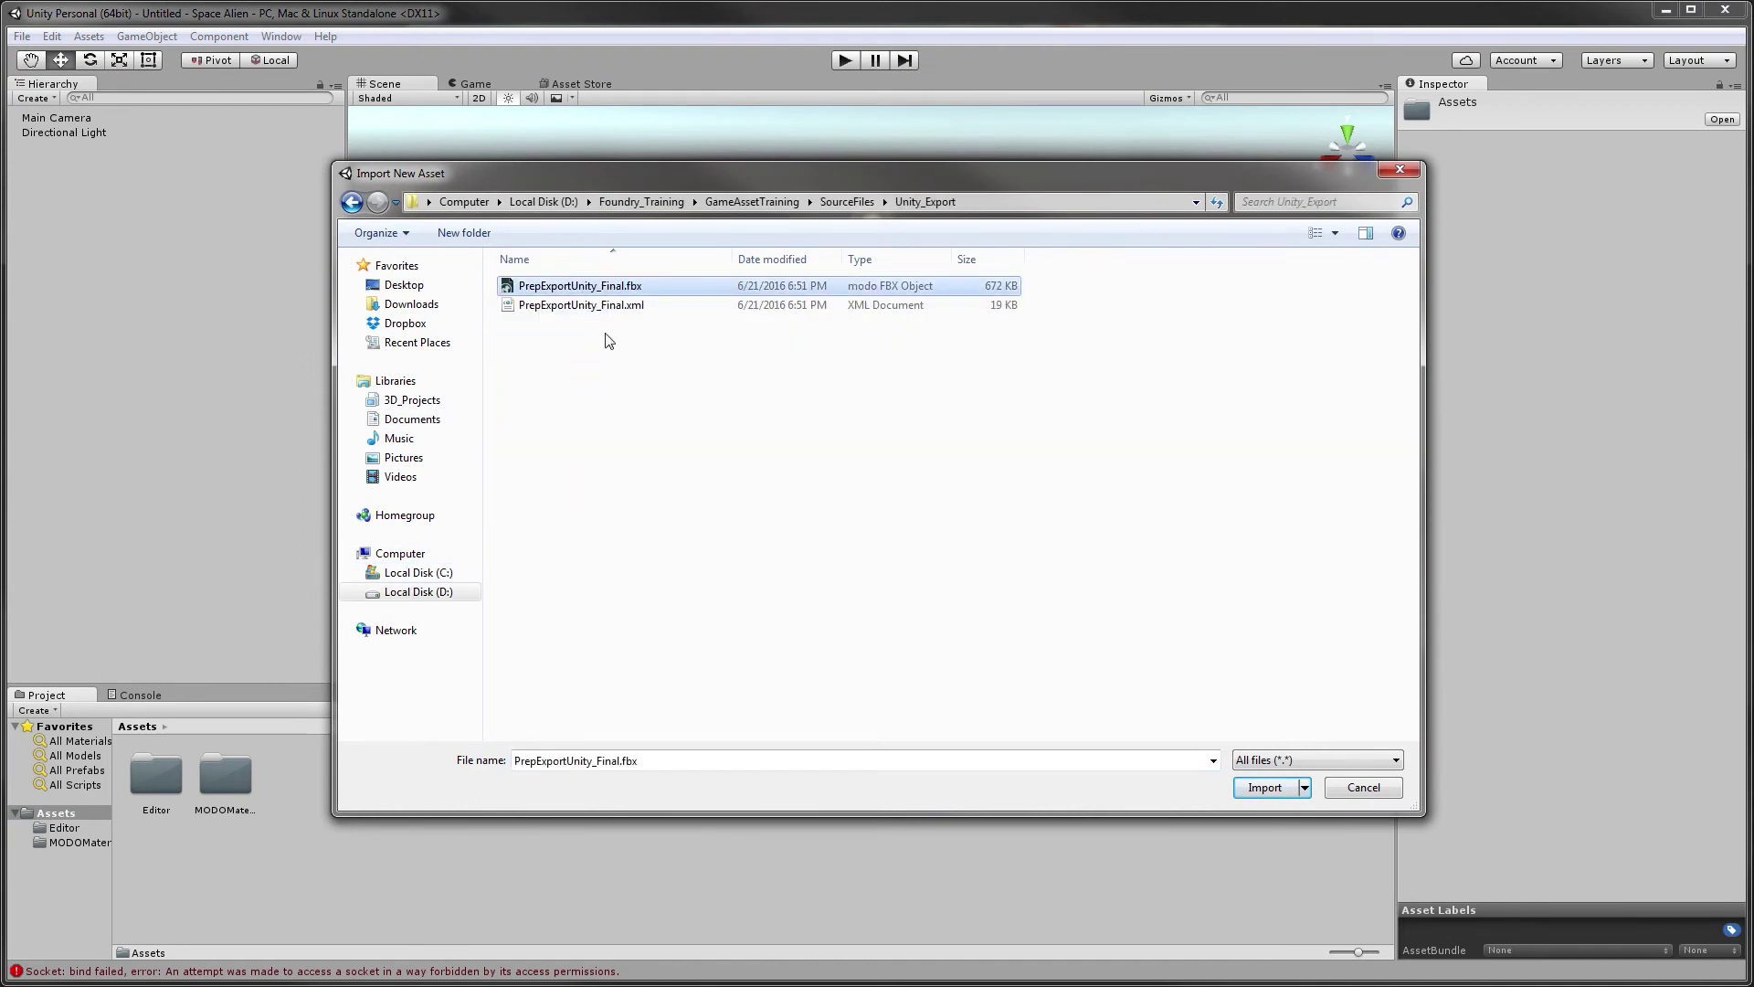
{"action": "left_click", "coordinate": [1266, 787]}
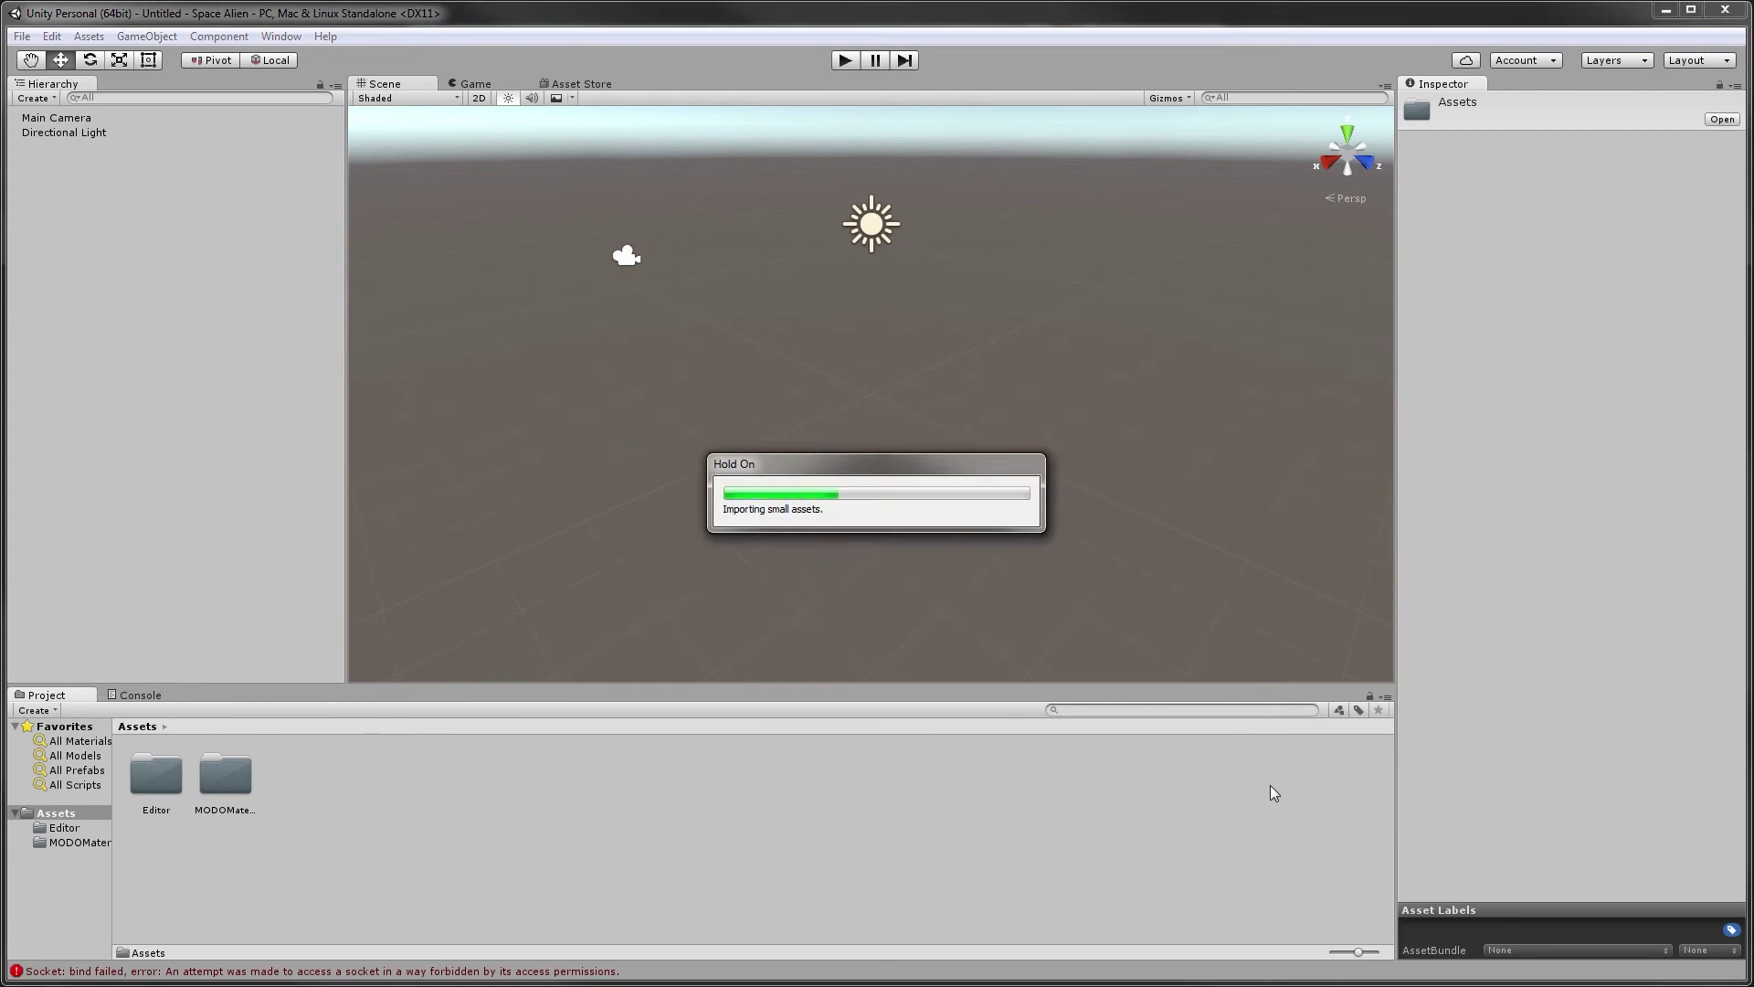
Import PrepExportUnity_Final.xml as a new asset alongside the FBX model
{"action": "right_click", "coordinate": [508, 778]}
{"action": "left_click", "coordinate": [585, 902]}
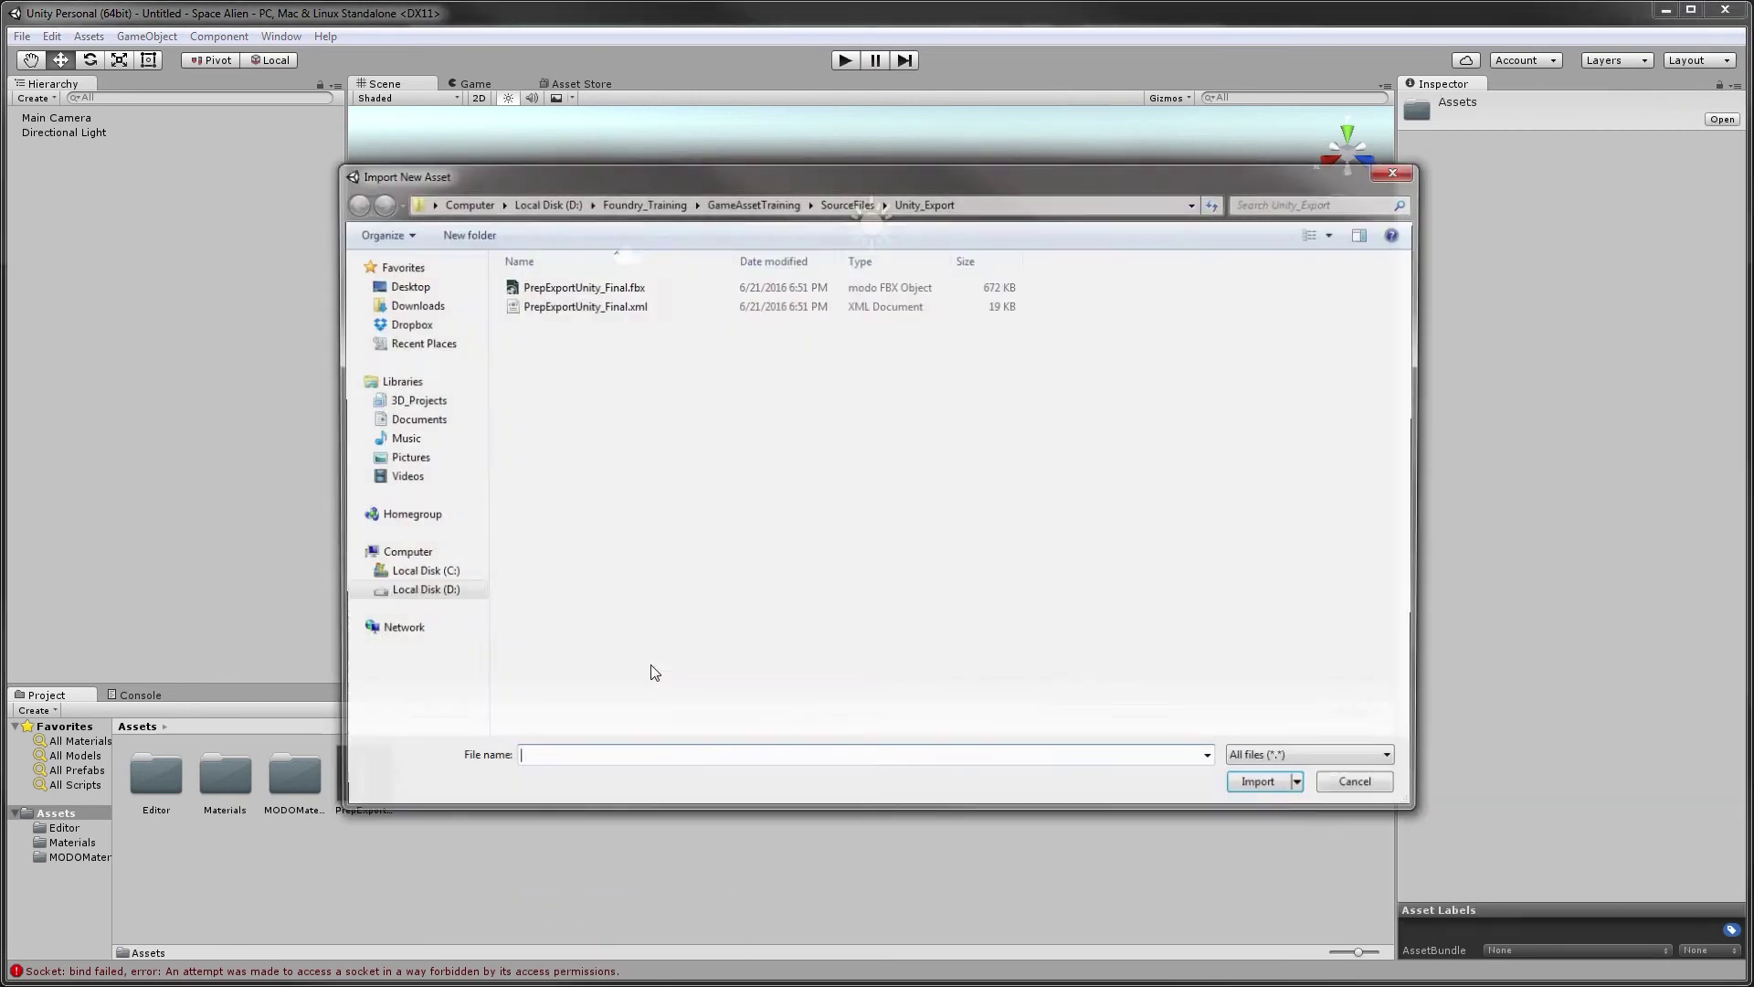
{"action": "left_click", "coordinate": [582, 306]}
{"action": "left_click", "coordinate": [1235, 795]}
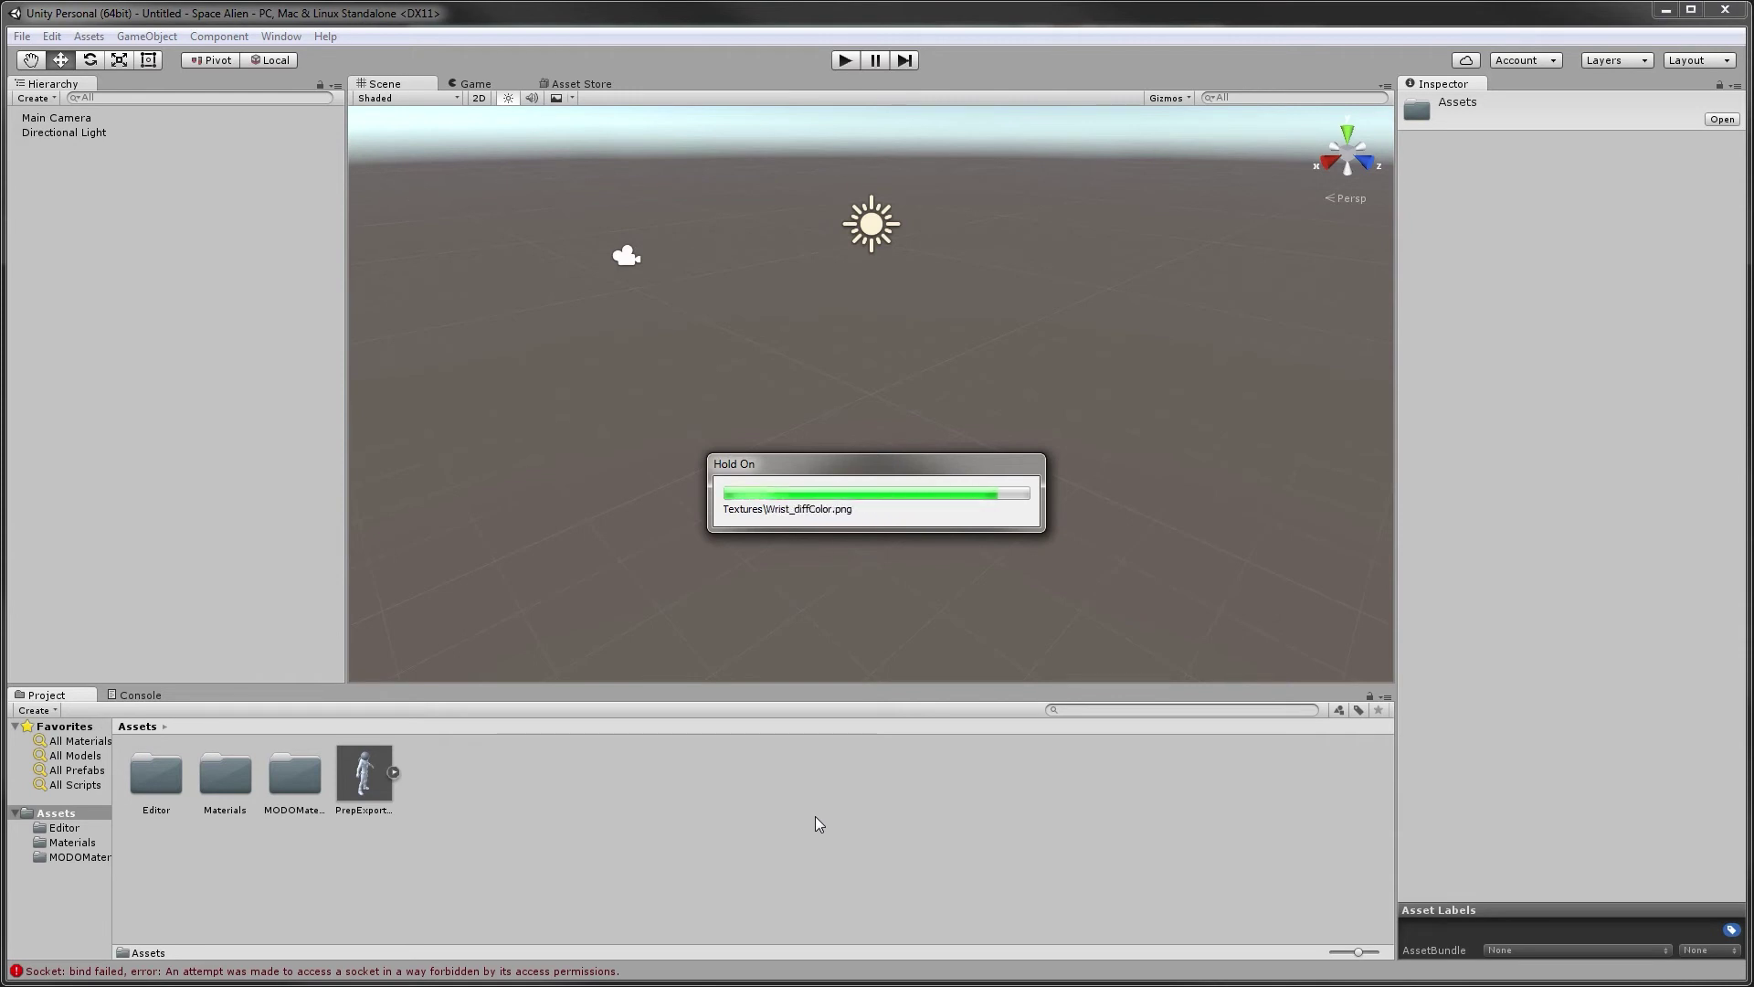
Place the PrepExportUnity_Final model in the scene and set its Y position to 0
{"action": "right_click_drag", "start_coordinate": [893, 559], "coordinate": [885, 431]}
{"action": "left_click_drag", "start_coordinate": [437, 786], "coordinate": [884, 447]}
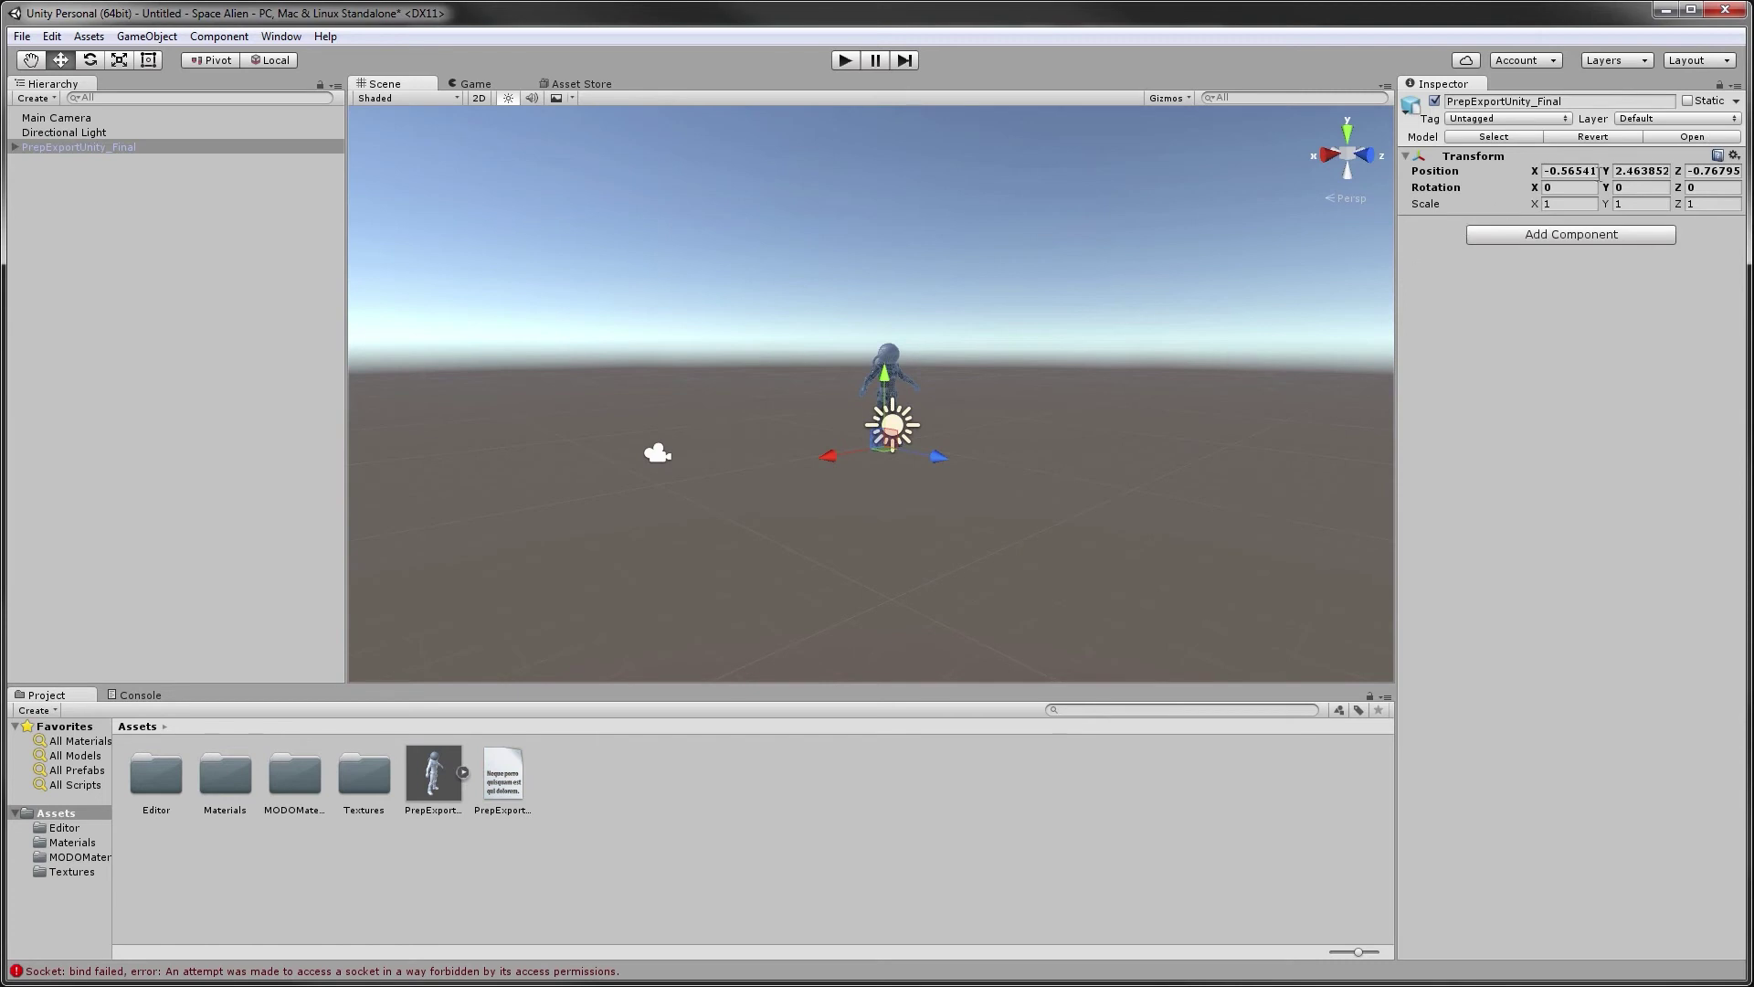
{"action": "left_click", "coordinate": [1645, 170]}
{"action": "type", "text": "0"}
{"action": "scroll", "coordinate": [877, 539], "scroll_direction": "up", "scroll_amount": 2}
{"action": "scroll", "coordinate": [941, 603], "scroll_direction": "up", "scroll_amount": 5}
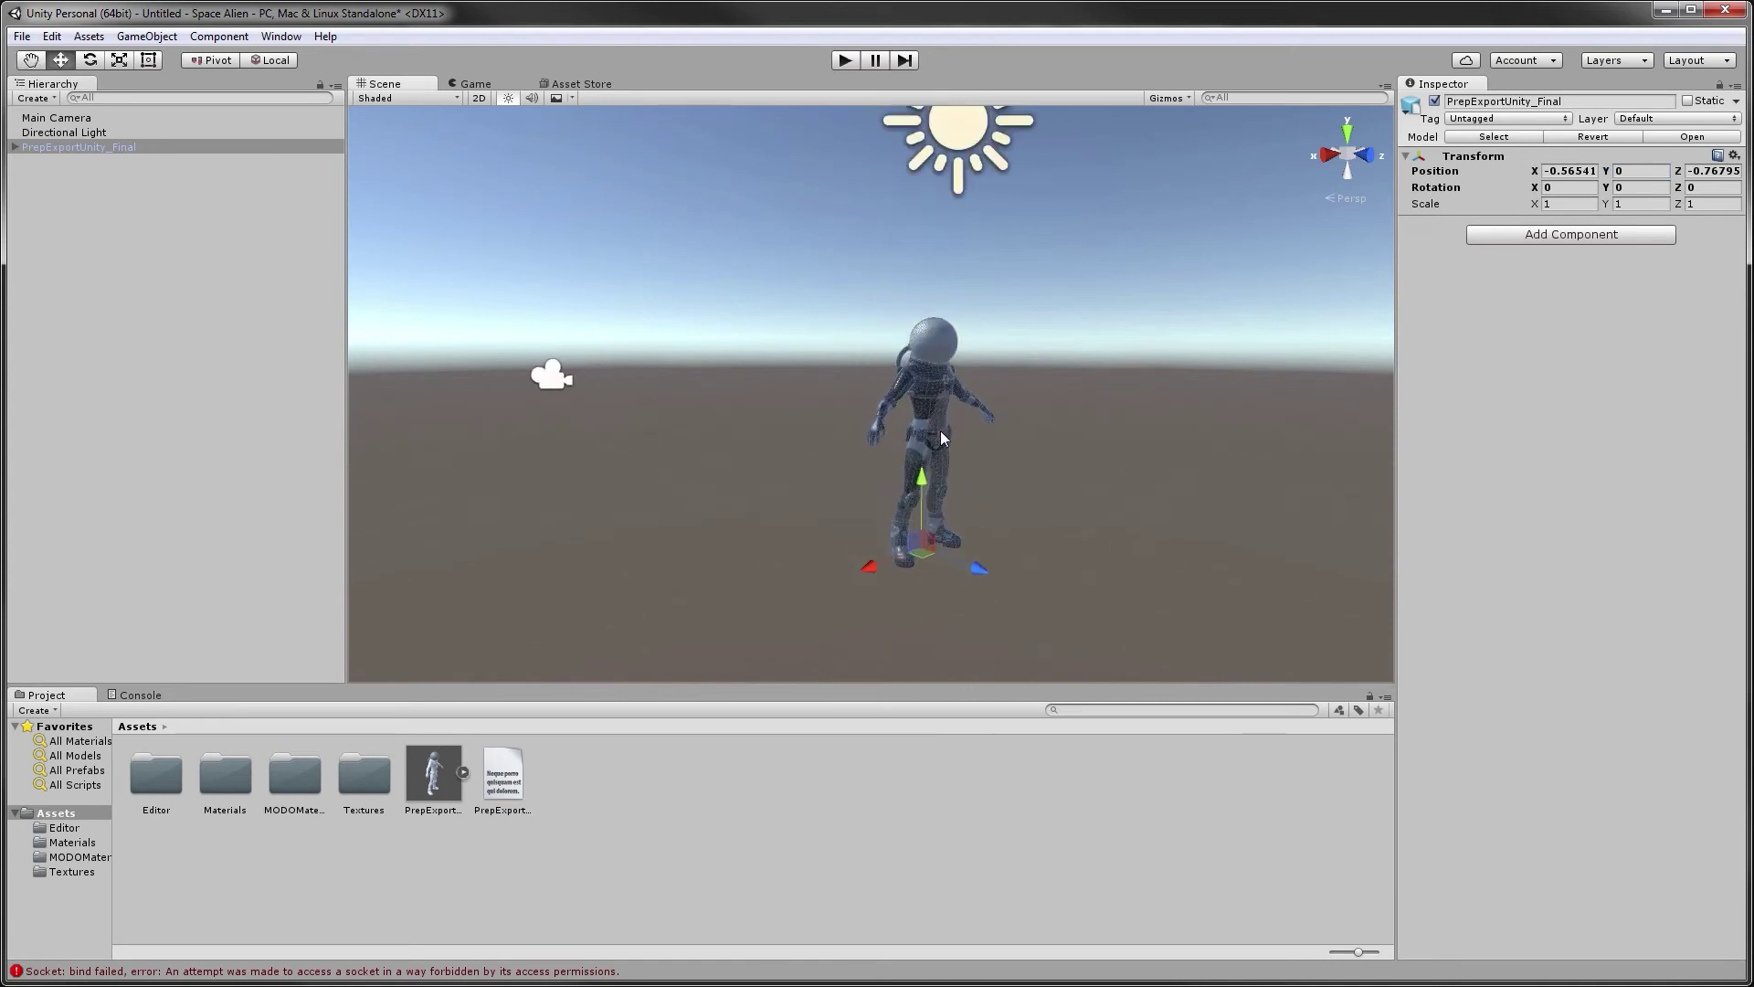
Examine the imported alien character's suit, helmet and materials in the scene from several angles and distances
{"action": "scroll", "coordinate": [934, 420], "scroll_direction": "up", "scroll_amount": 6}
{"action": "left_click_drag", "start_coordinate": [1109, 530], "coordinate": [1087, 529], "text": "alt"}
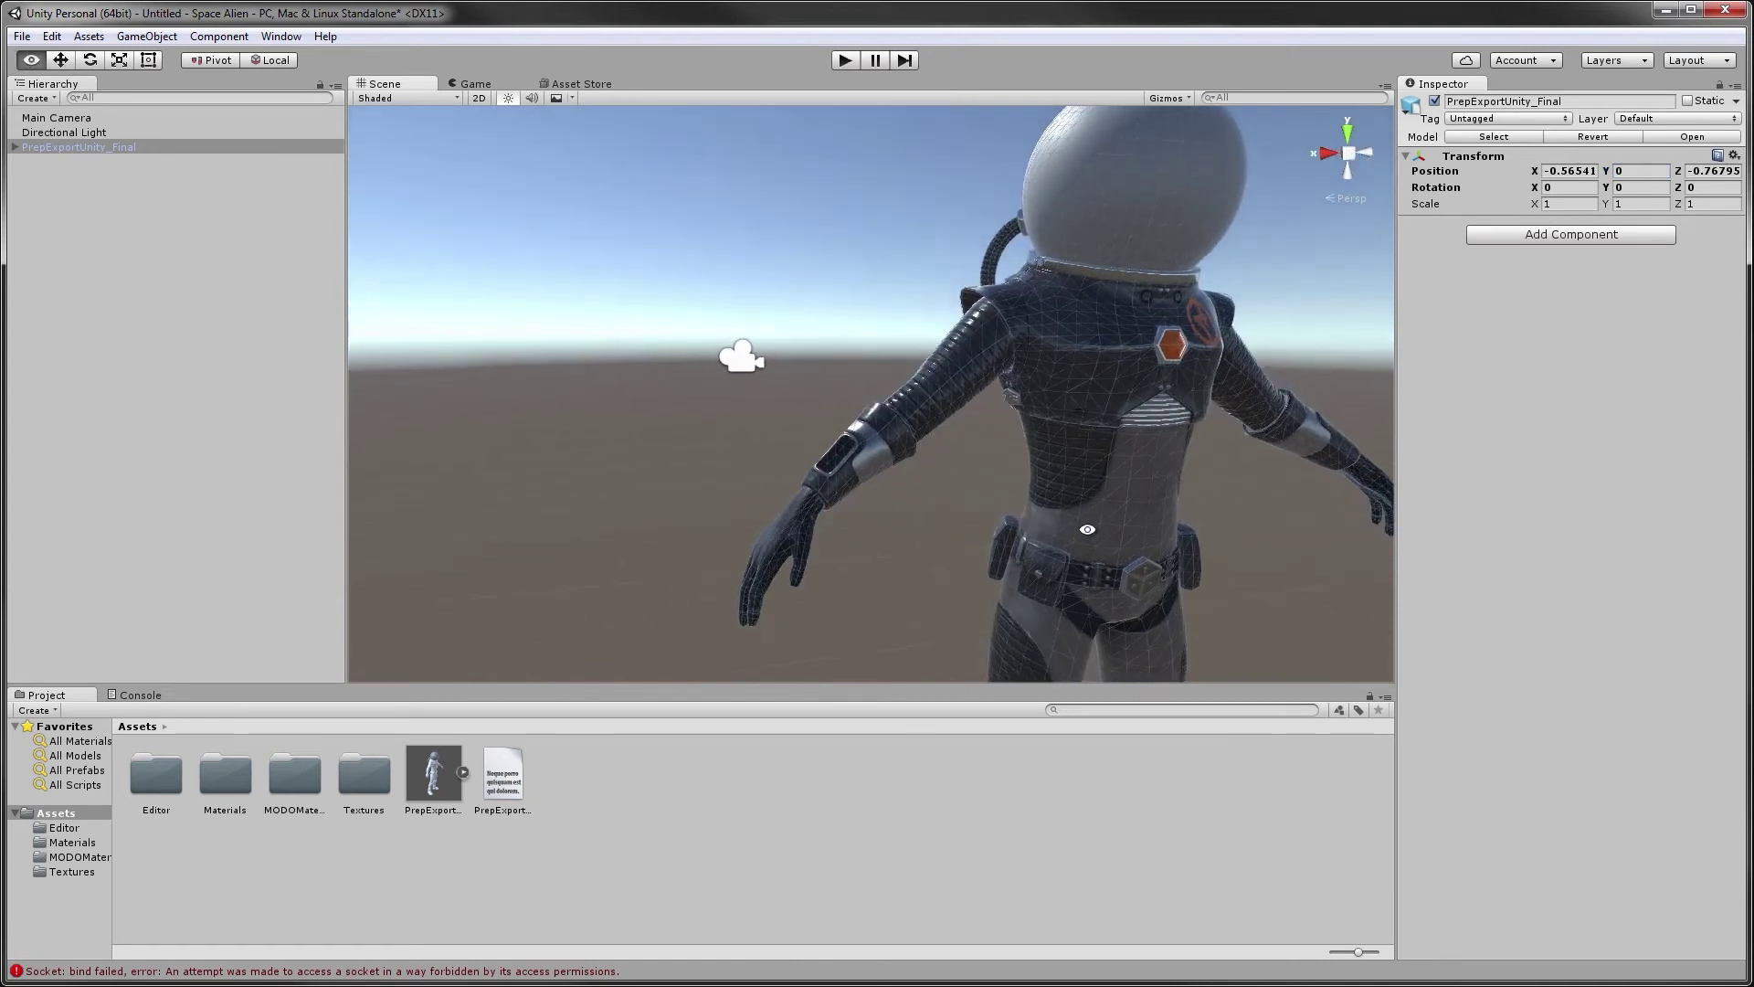
{"action": "scroll", "coordinate": [1087, 529], "scroll_direction": "down", "scroll_amount": 6}
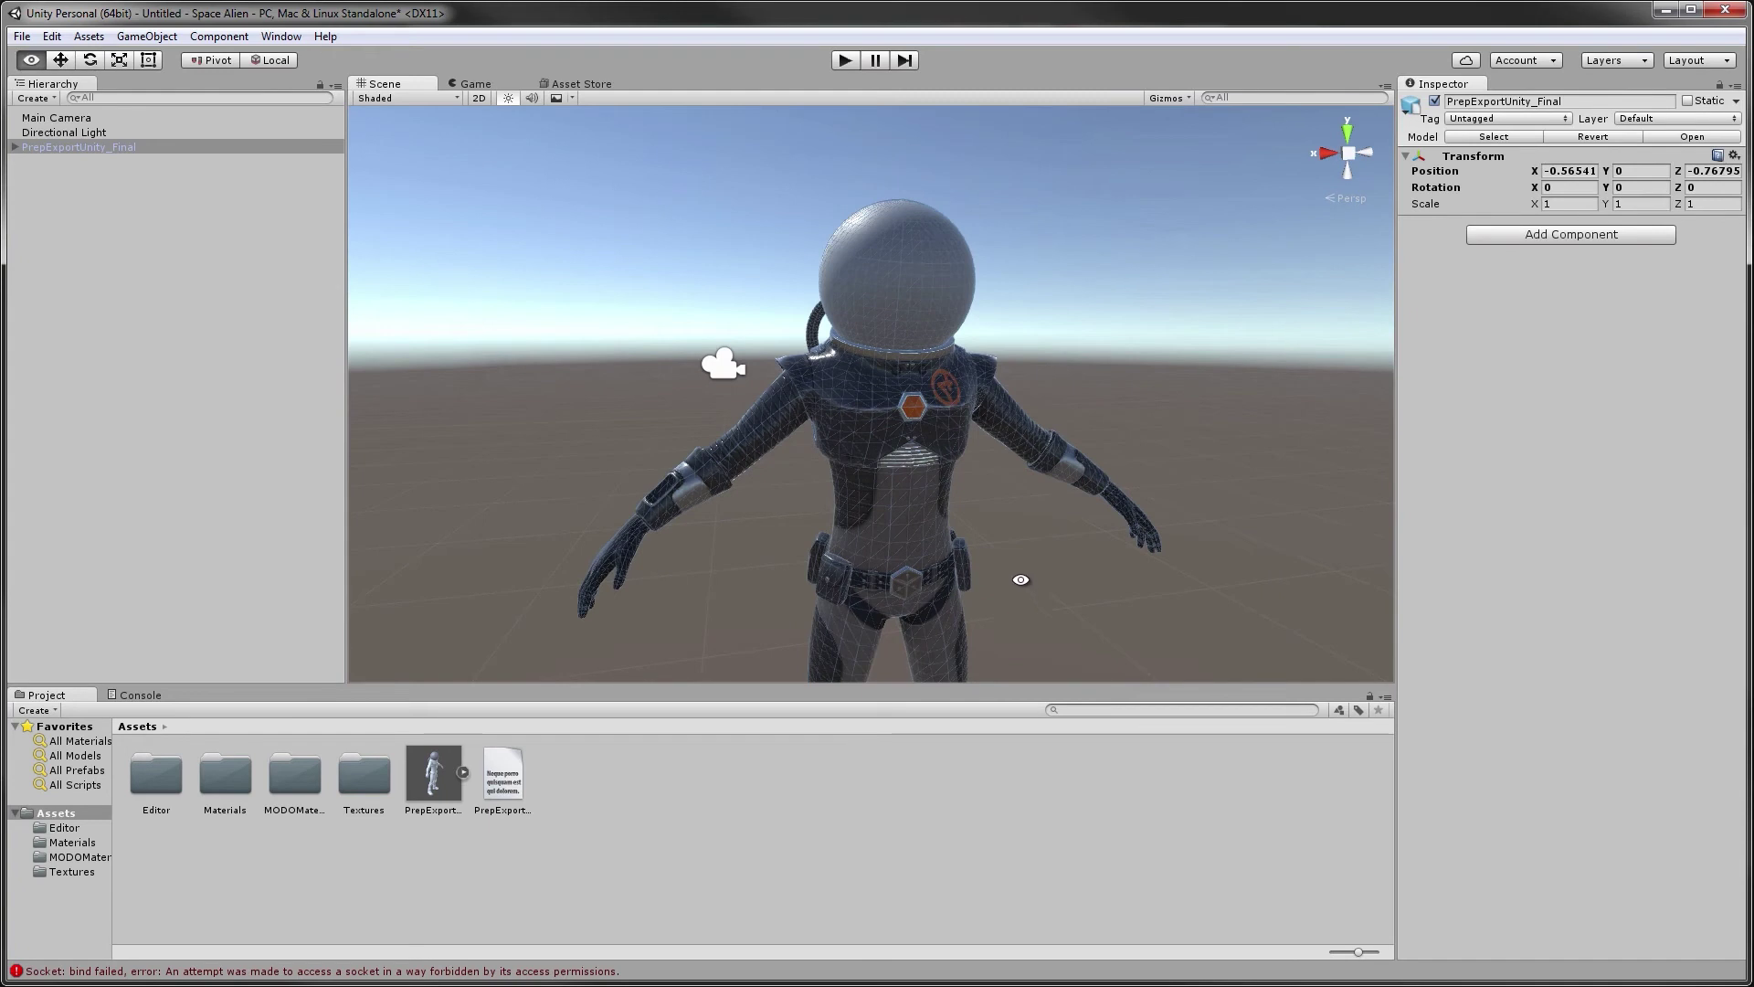
{"action": "mouse_move", "coordinate": [1011, 545]}
{"action": "right_mouse_down", "text": "alt"}
{"action": "mouse_move", "coordinate": [1007, 530]}
{"action": "mouse_move", "coordinate": [1015, 569]}
{"action": "right_mouse_up", "text": "alt"}
{"action": "left_click_drag", "start_coordinate": [899, 240], "coordinate": [557, 408], "text": "alt"}
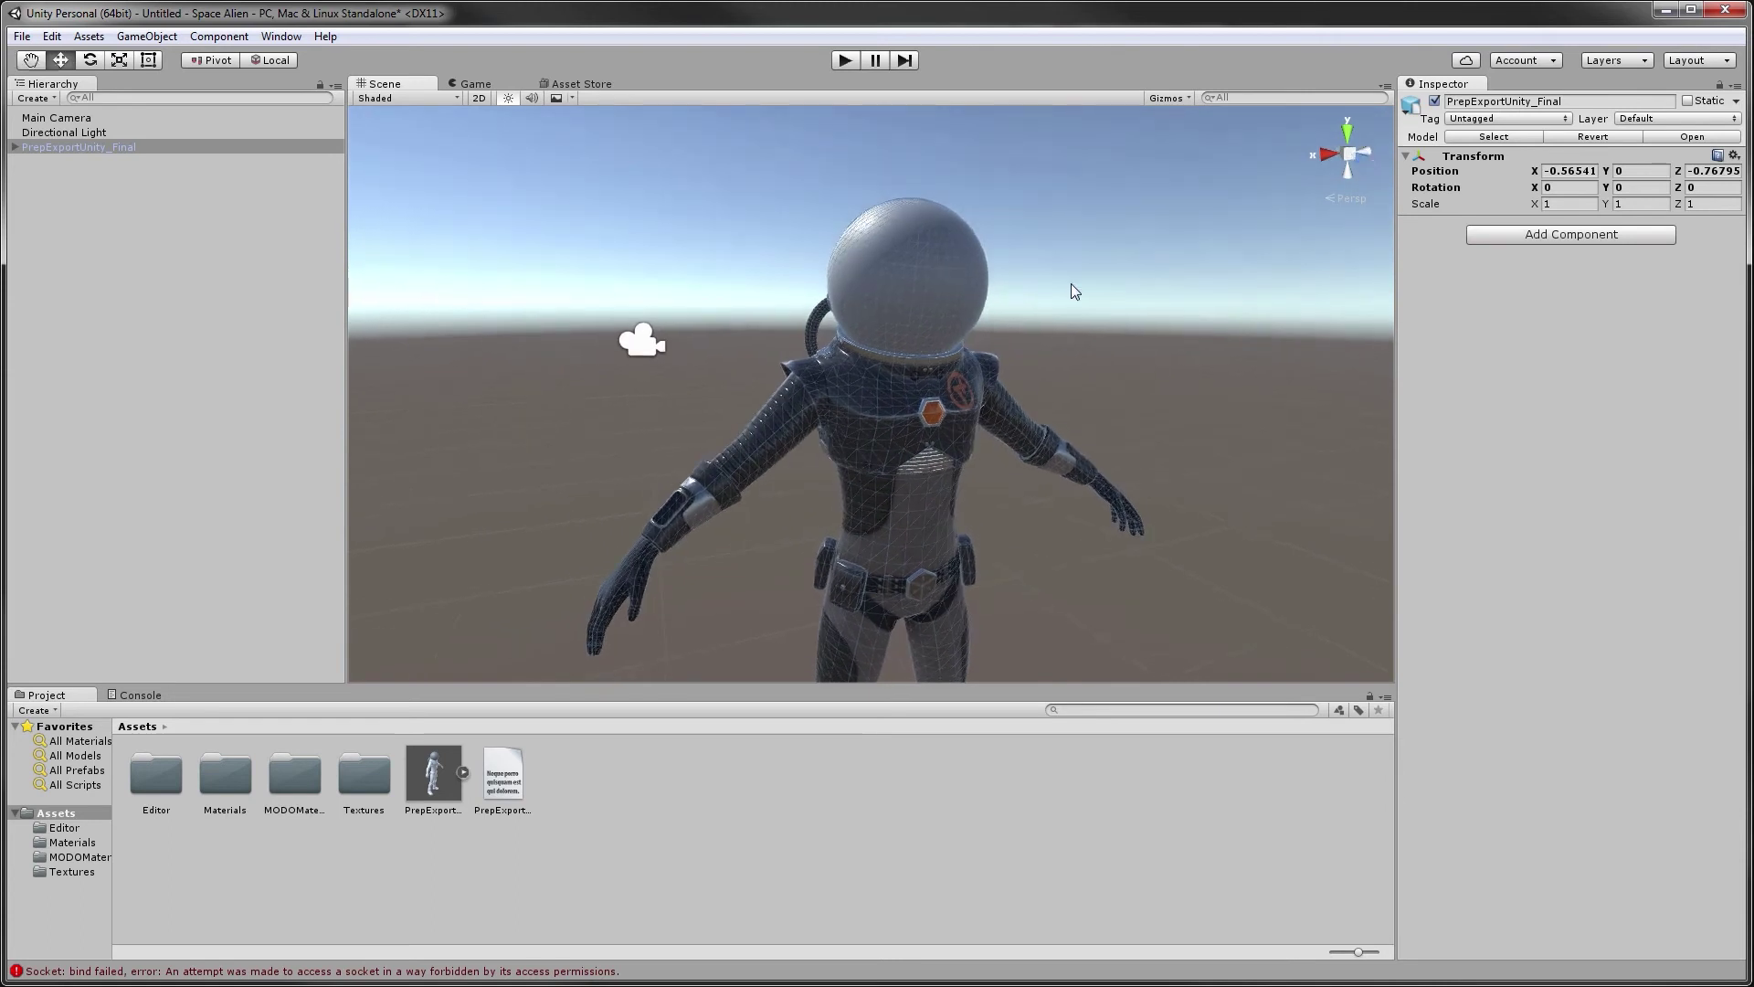
{"action": "left_click", "coordinate": [1110, 598]}
{"action": "left_click_drag", "start_coordinate": [1115, 595], "coordinate": [1039, 559], "text": "alt"}
{"action": "scroll", "coordinate": [1041, 540], "scroll_direction": "up", "scroll_amount": 3}
{"action": "scroll", "coordinate": [1042, 540], "scroll_direction": "down", "scroll_amount": 4}
{"action": "scroll", "coordinate": [1038, 559], "scroll_direction": "up", "scroll_amount": 2}
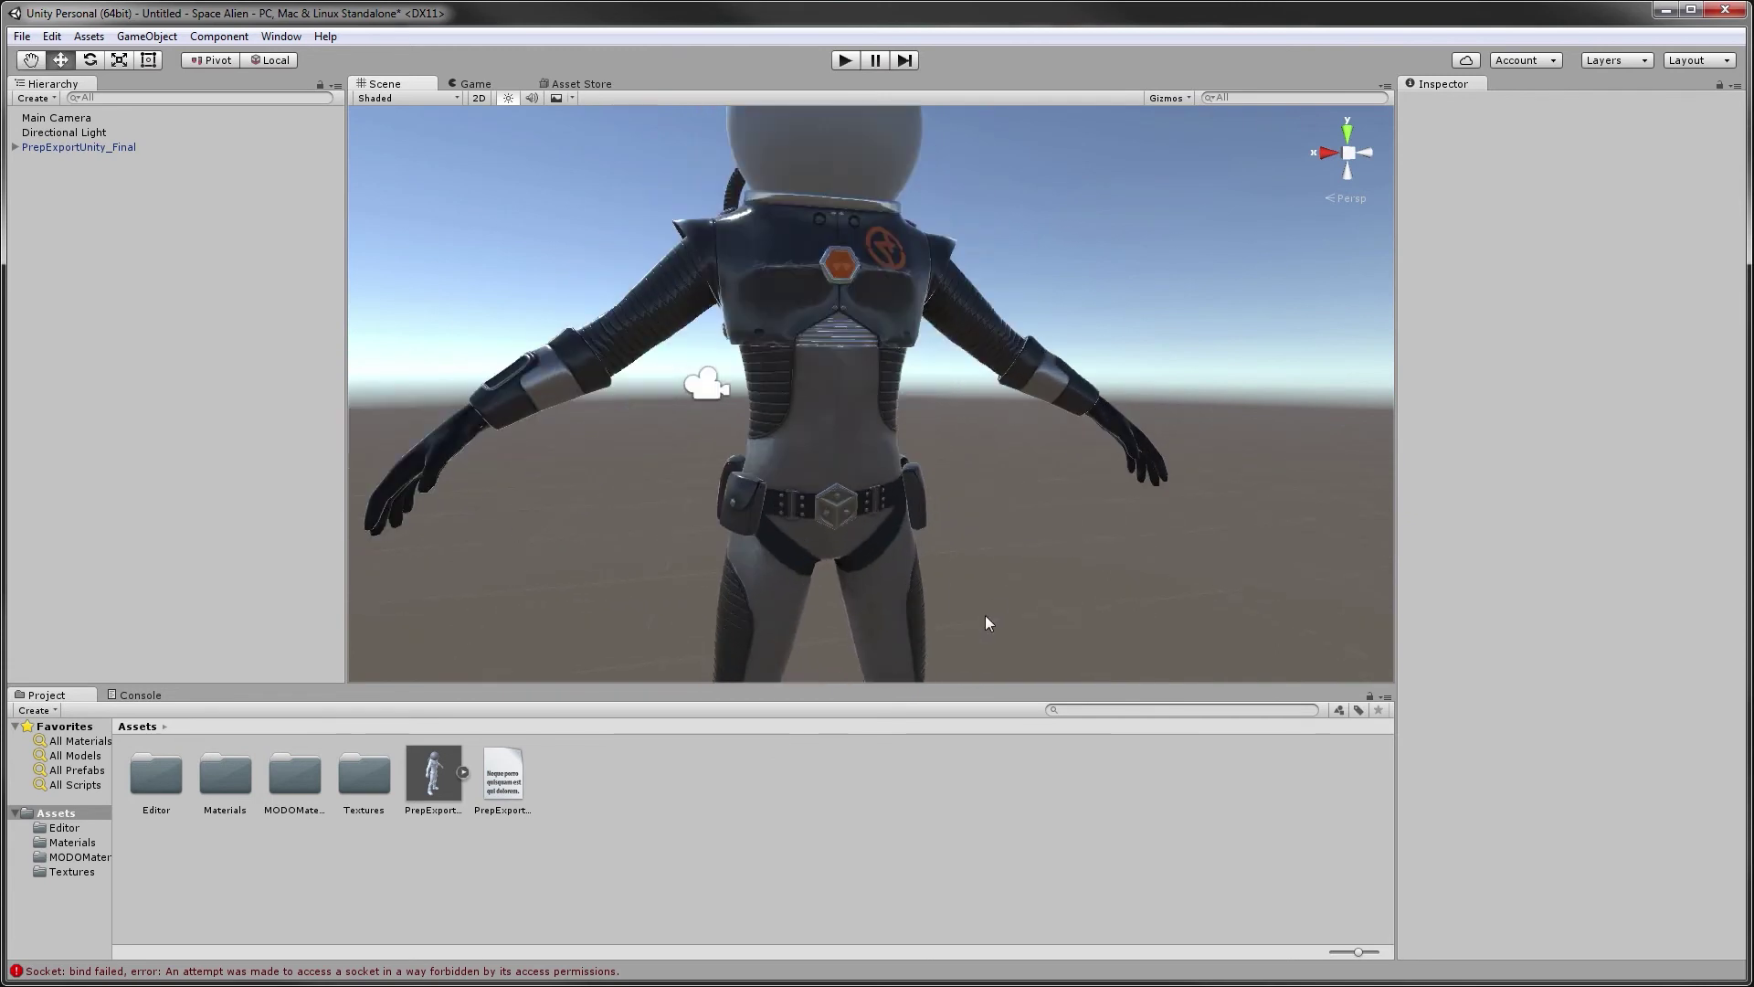
{"action": "scroll", "coordinate": [945, 513], "scroll_direction": "down", "scroll_amount": 3}
{"action": "left_click_drag", "start_coordinate": [951, 520], "coordinate": [995, 572], "text": "alt"}
{"action": "left_click_drag", "start_coordinate": [991, 505], "coordinate": [1051, 573], "text": "alt"}
{"action": "scroll", "coordinate": [1042, 552], "scroll_direction": "up", "scroll_amount": 2}
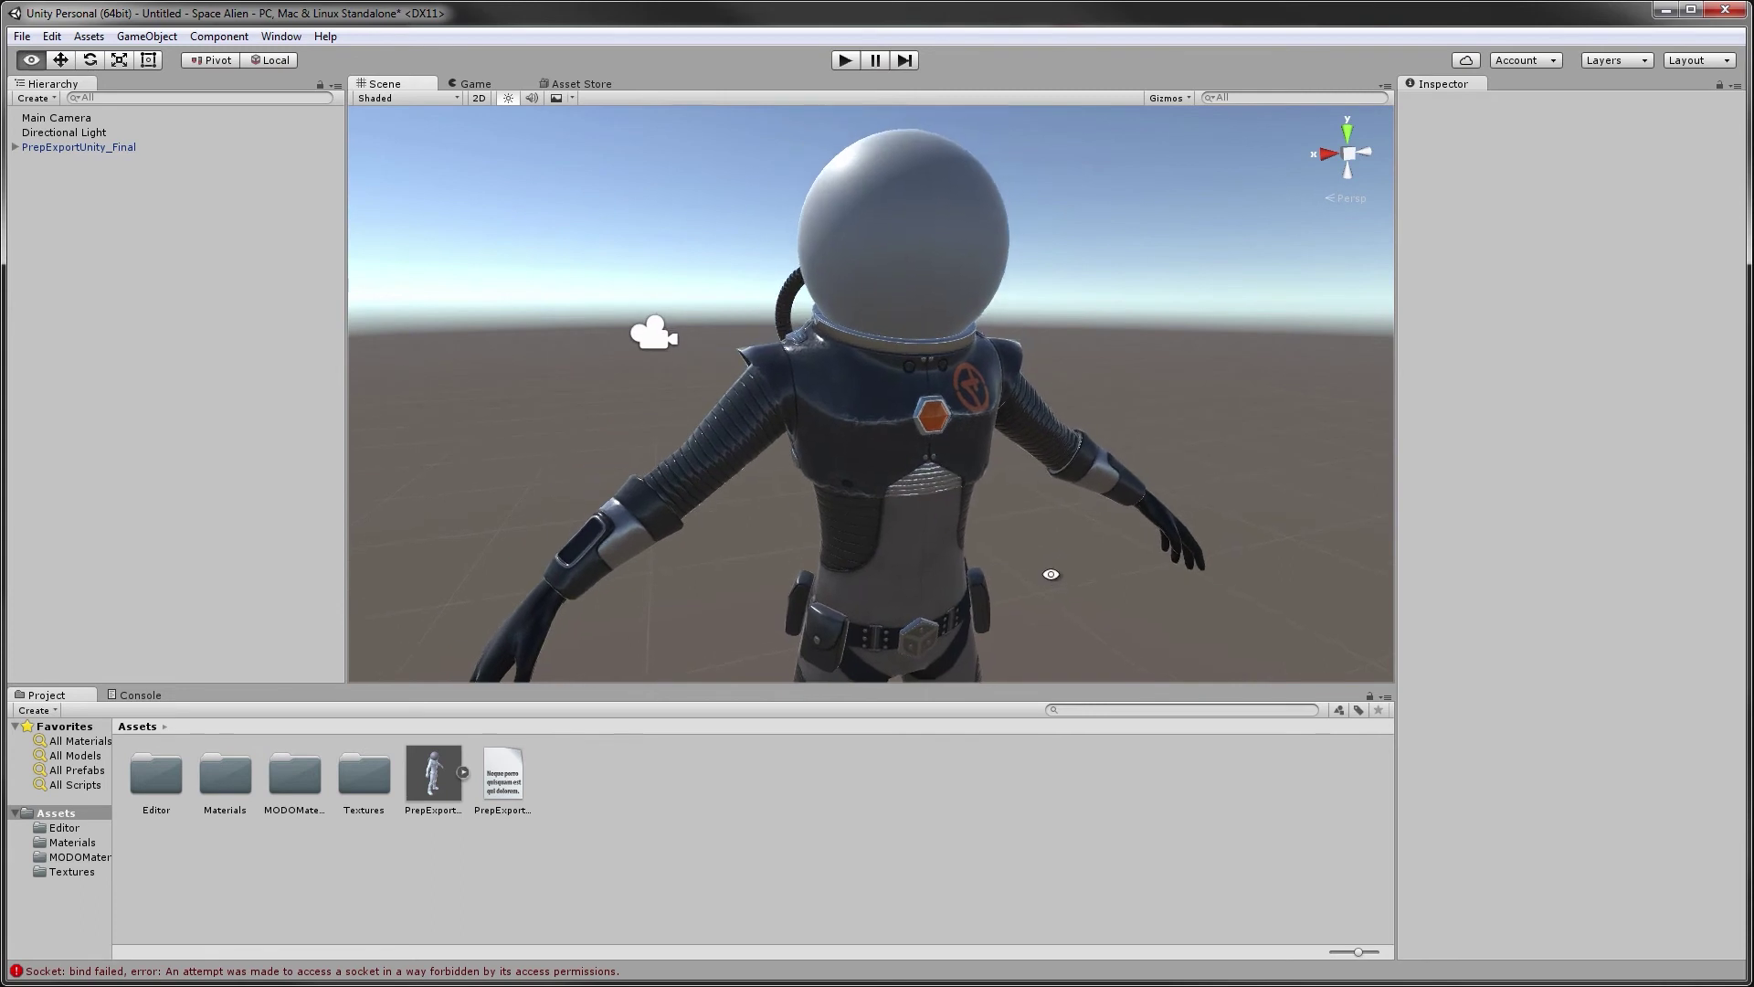
Import CherryHill-Road_3k.hdr from the SourceFiles imported_images folder into Assets as a new asset
{"action": "right_click", "coordinate": [607, 775]}
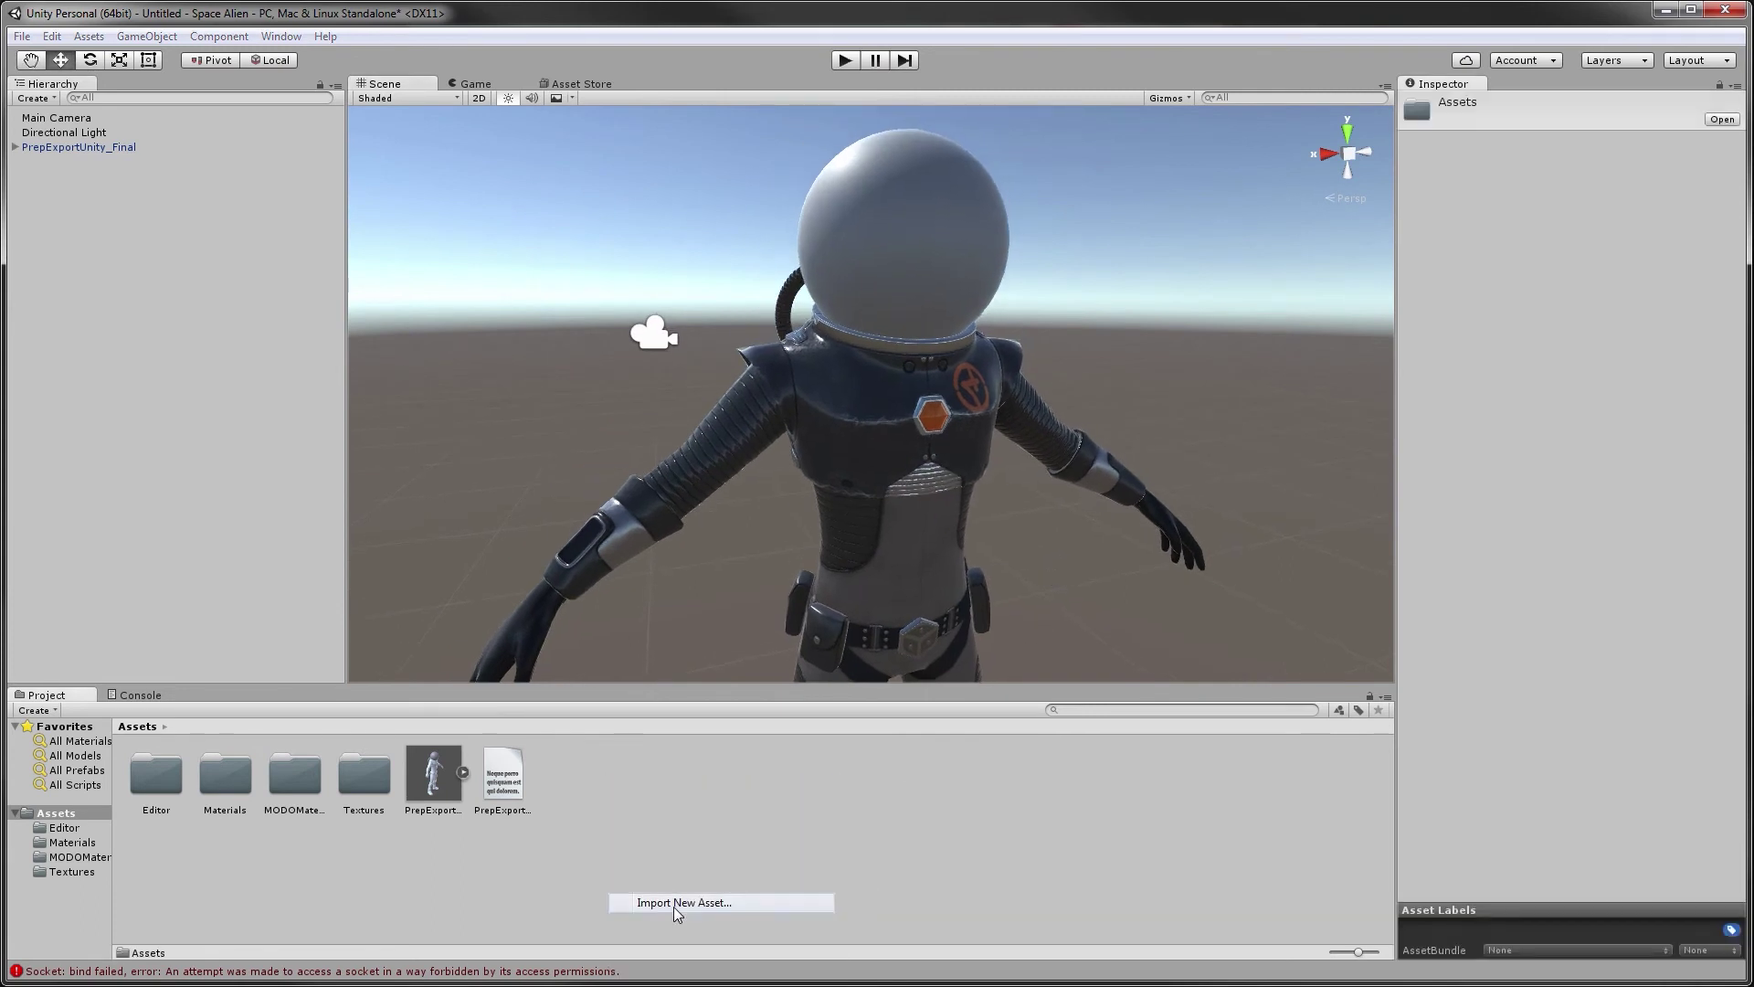
{"action": "left_click", "coordinate": [677, 903]}
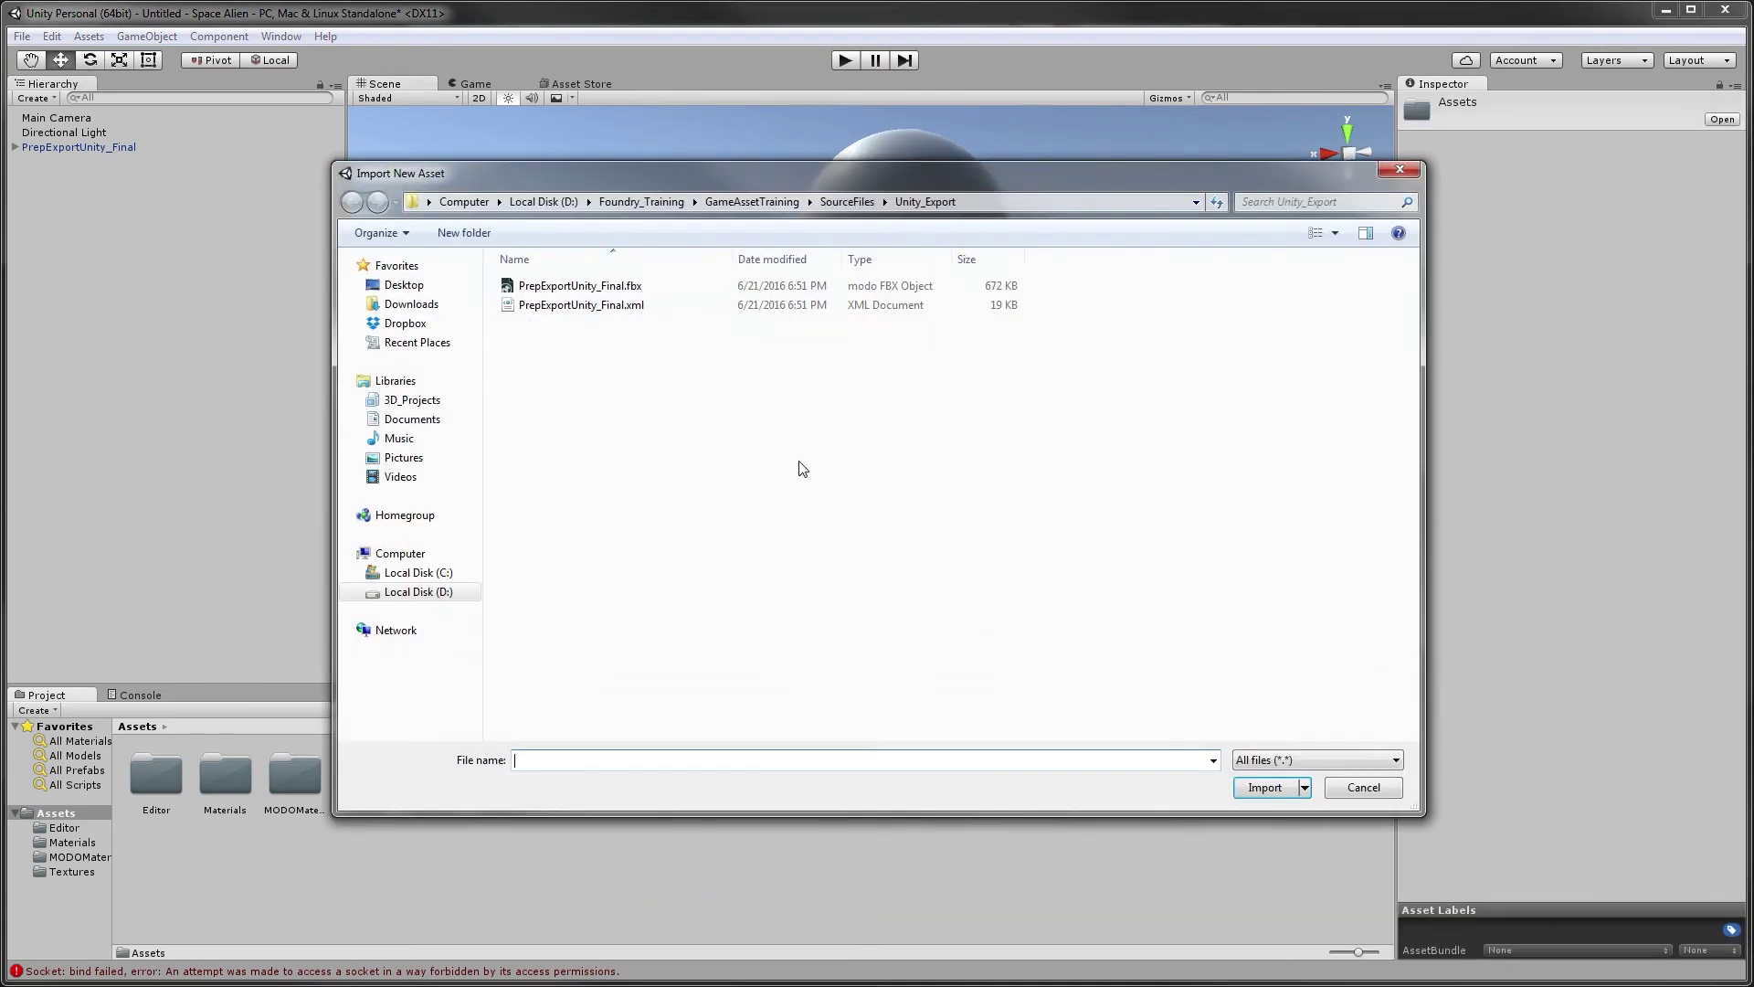
{"action": "left_click", "coordinate": [764, 203]}
{"action": "double_click", "coordinate": [548, 304]}
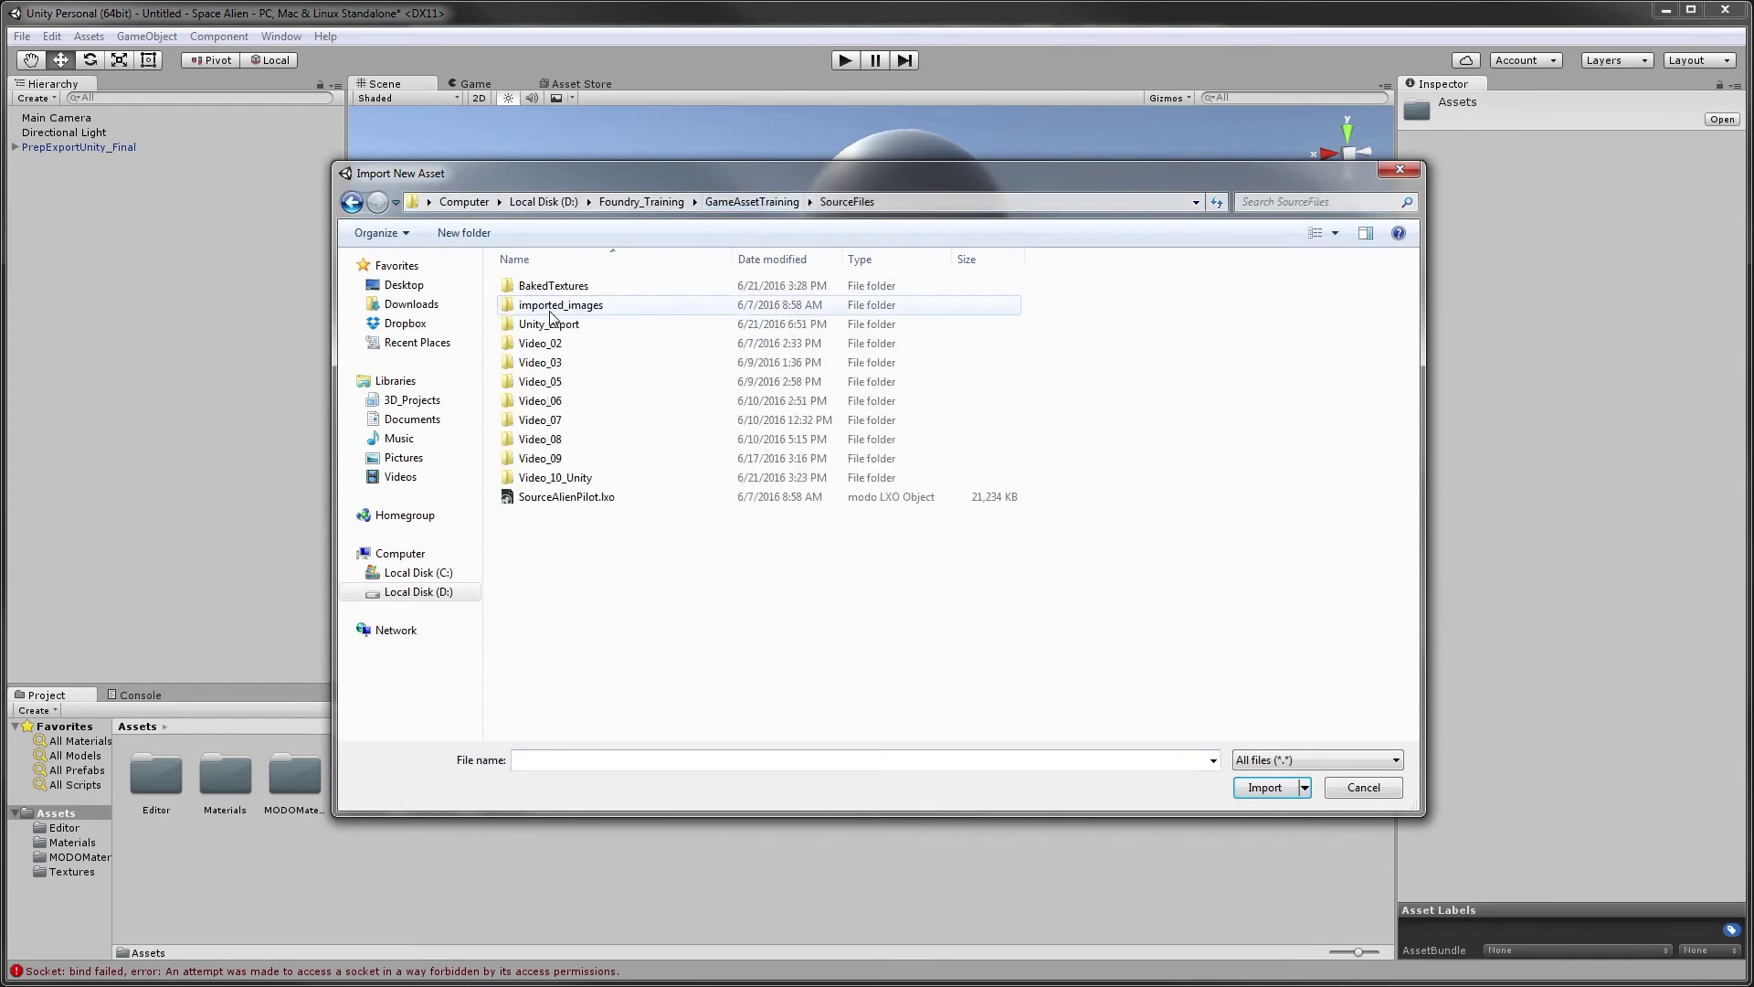
{"action": "double_click", "coordinate": [561, 308]}
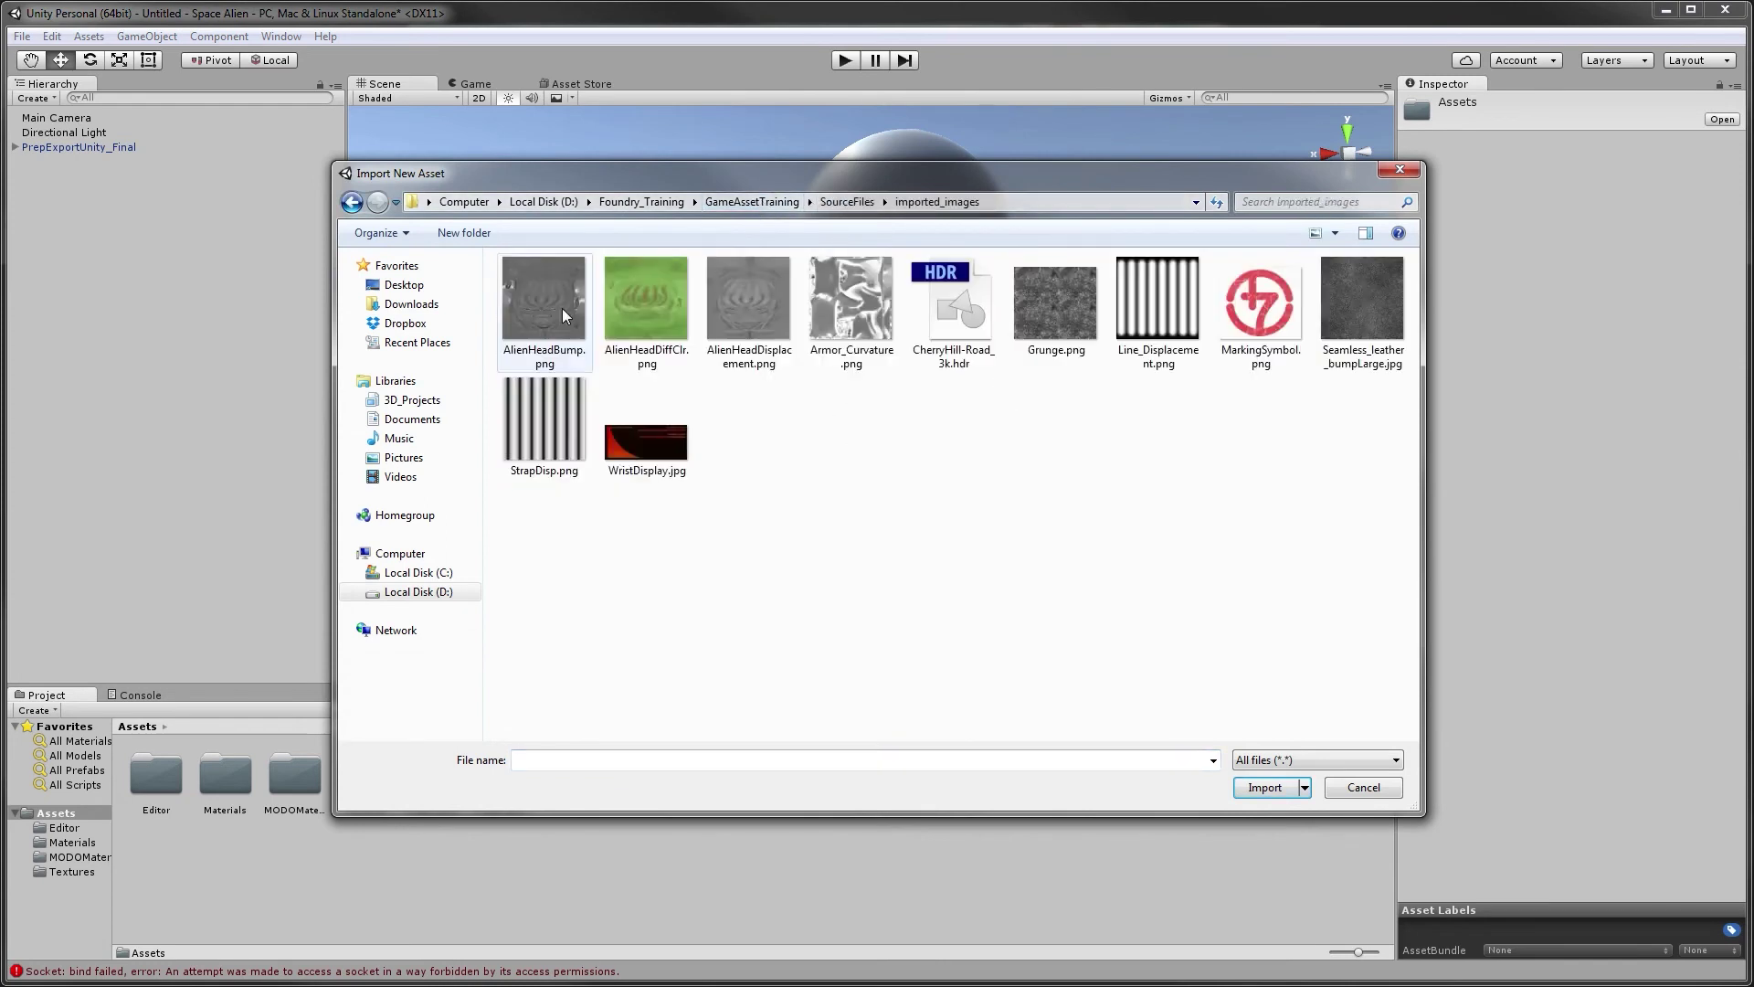
{"action": "left_click", "coordinate": [970, 310]}
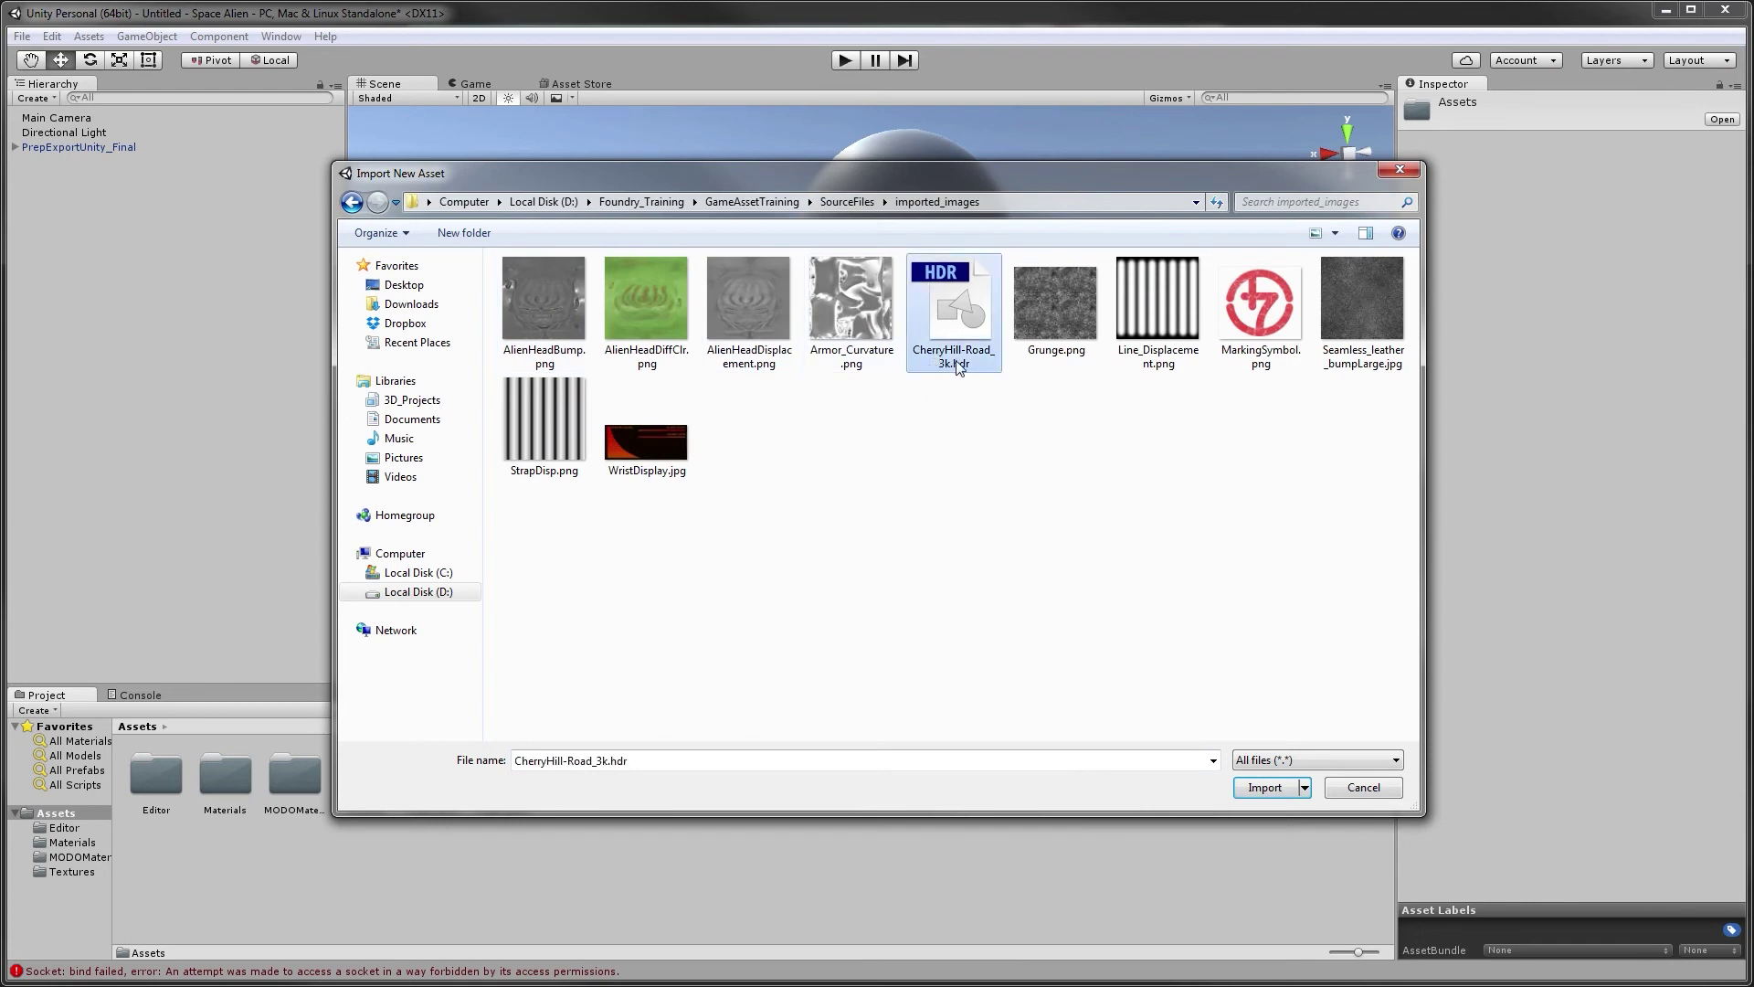
{"action": "left_click", "coordinate": [1281, 799]}
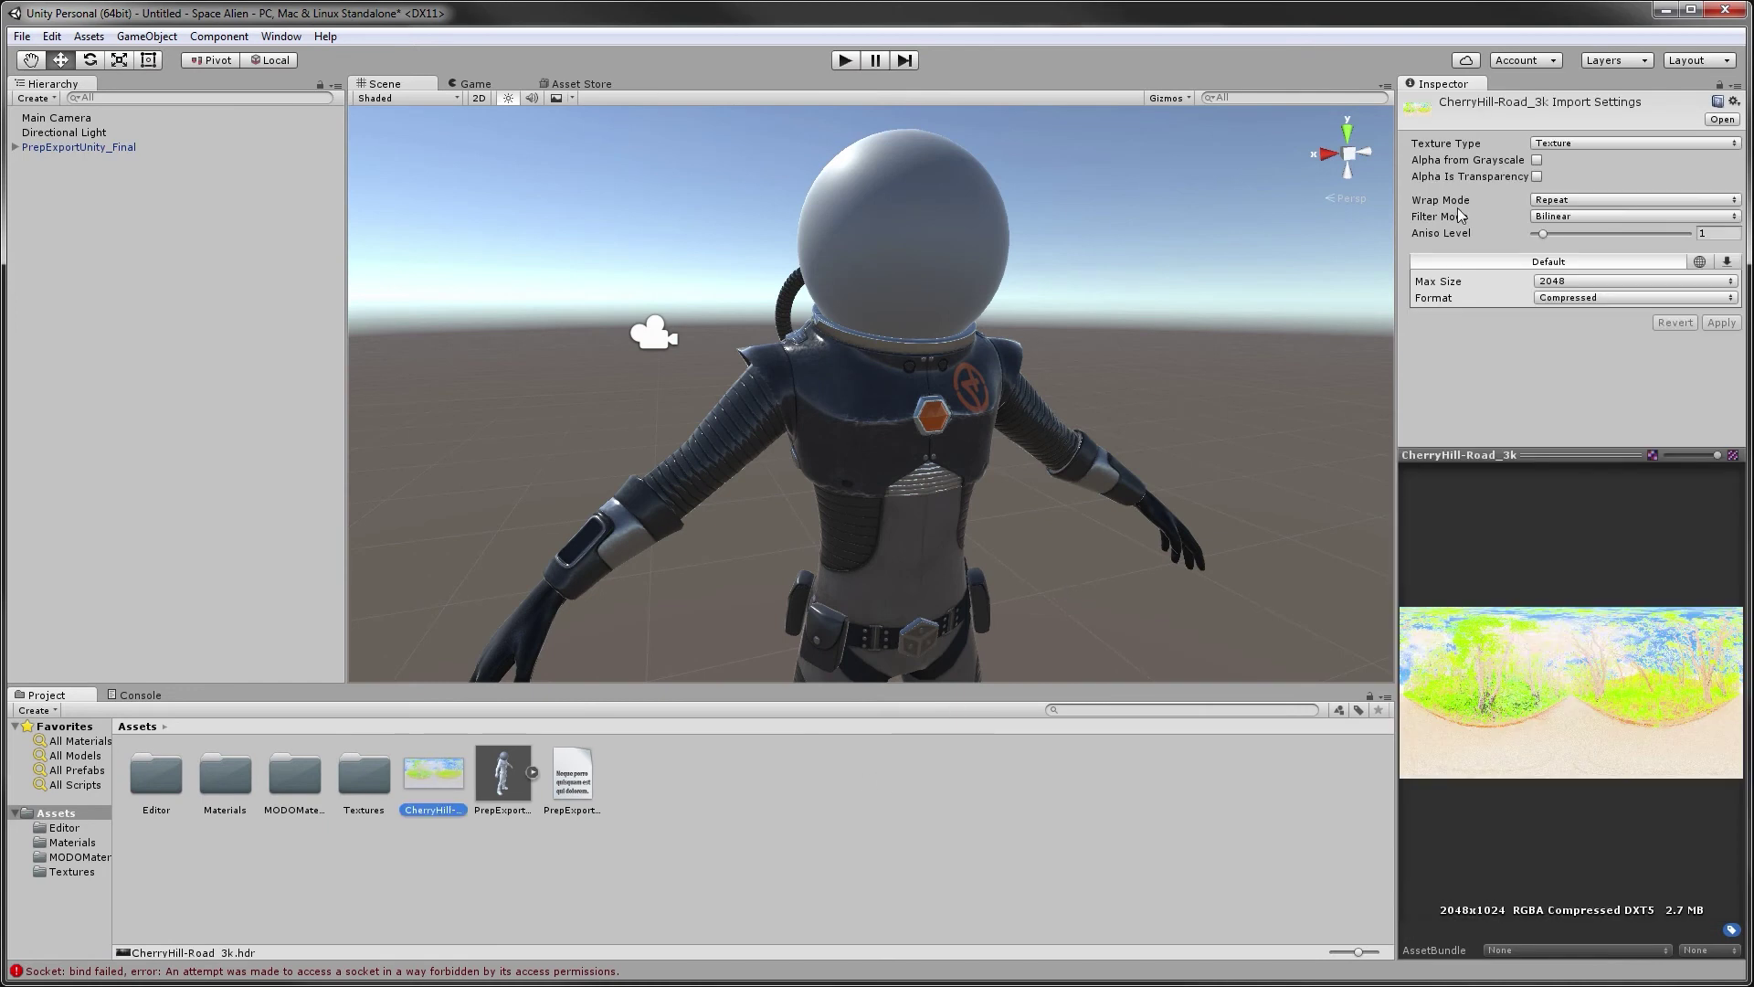
Change the CherryHill-Road_3k texture type to Cubemap and apply the import settings
{"action": "left_click", "coordinate": [1559, 145]}
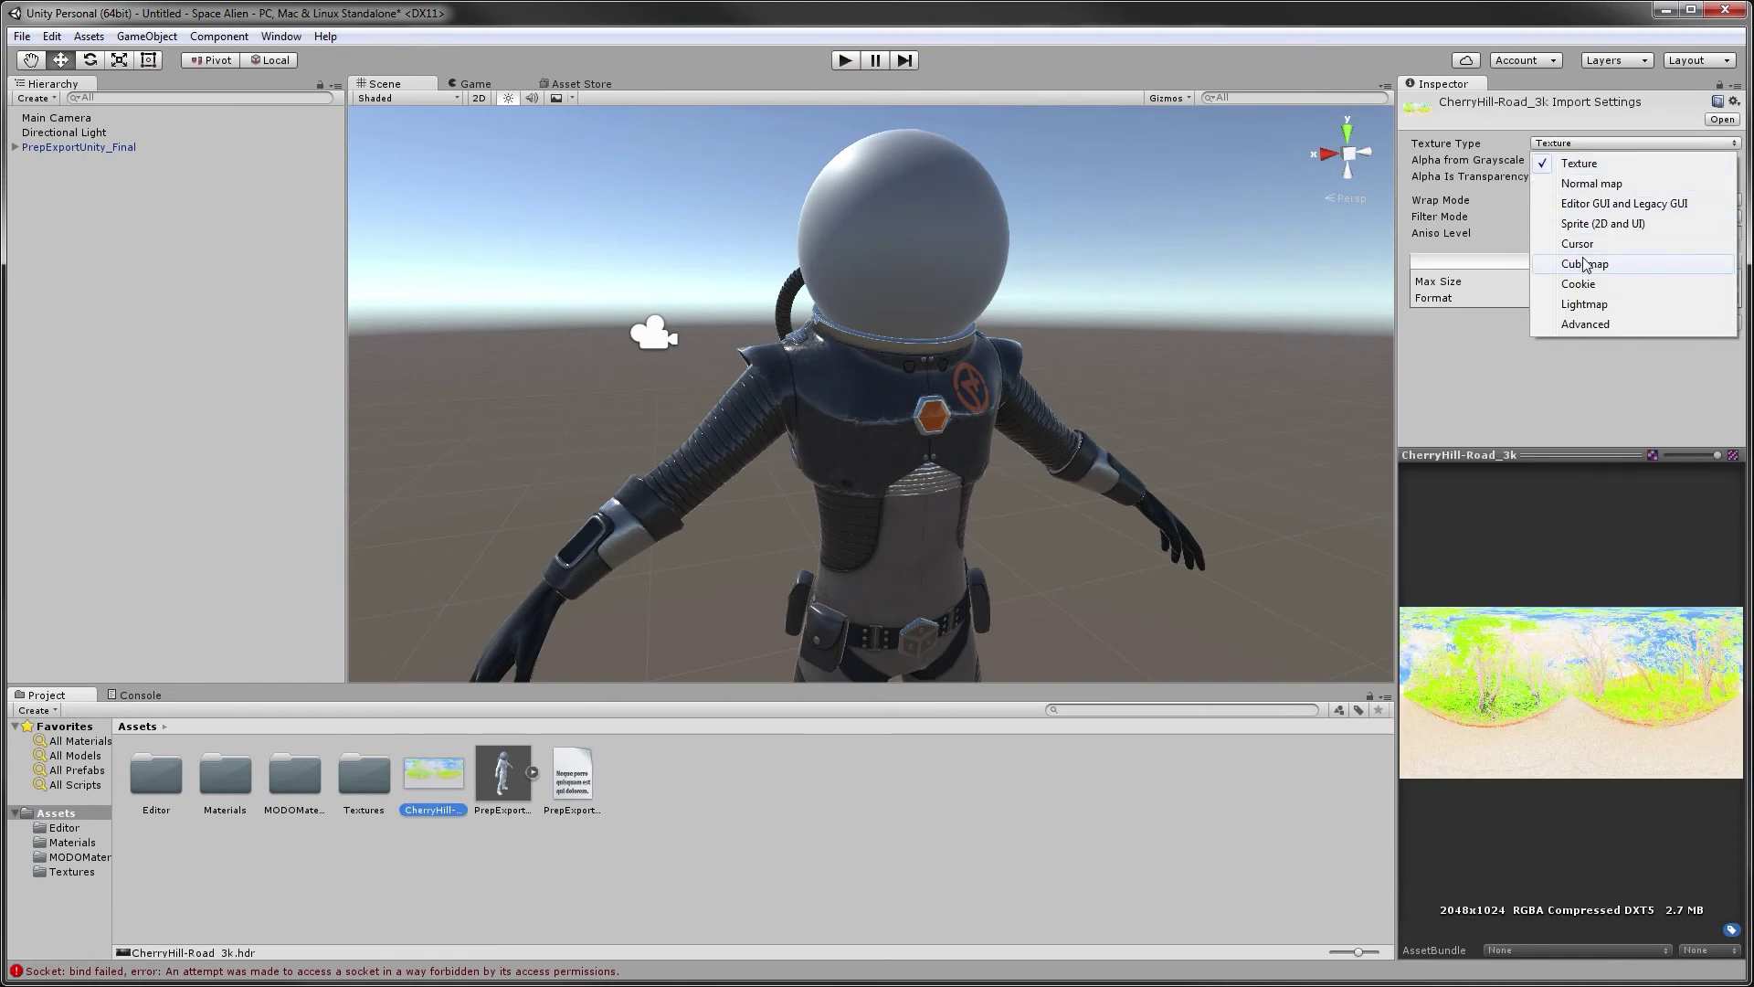
{"action": "left_click", "coordinate": [1585, 264]}
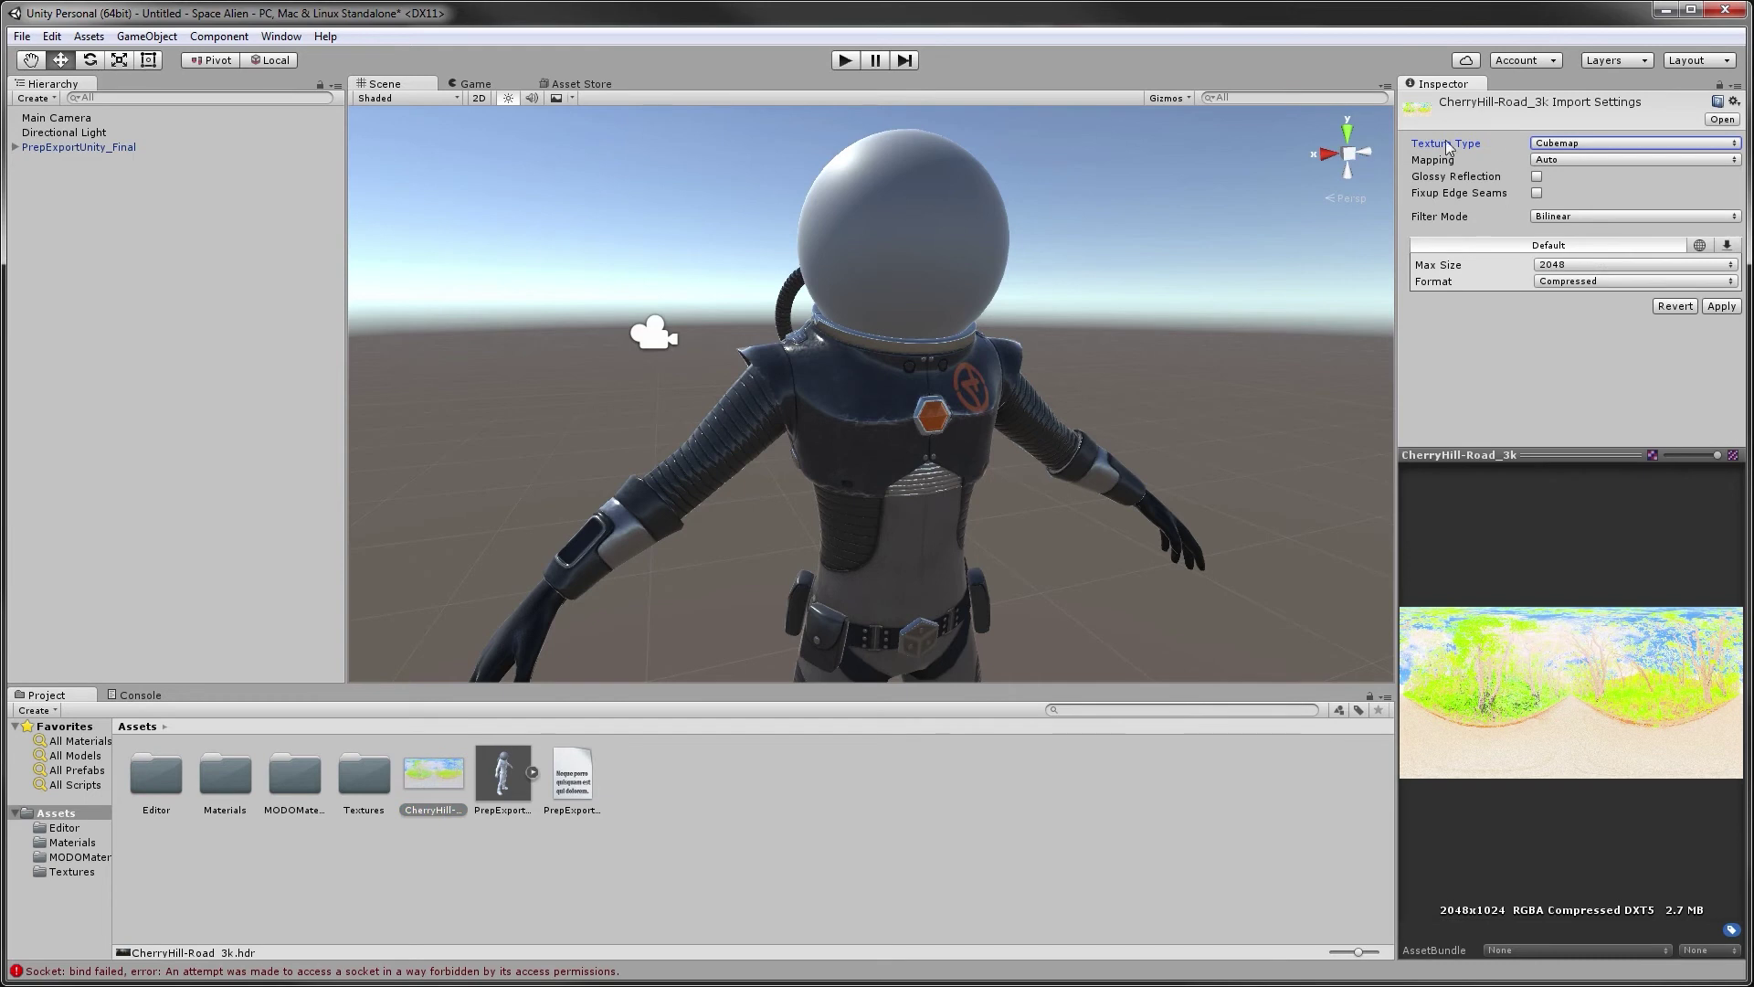
{"action": "left_click", "coordinate": [1722, 307]}
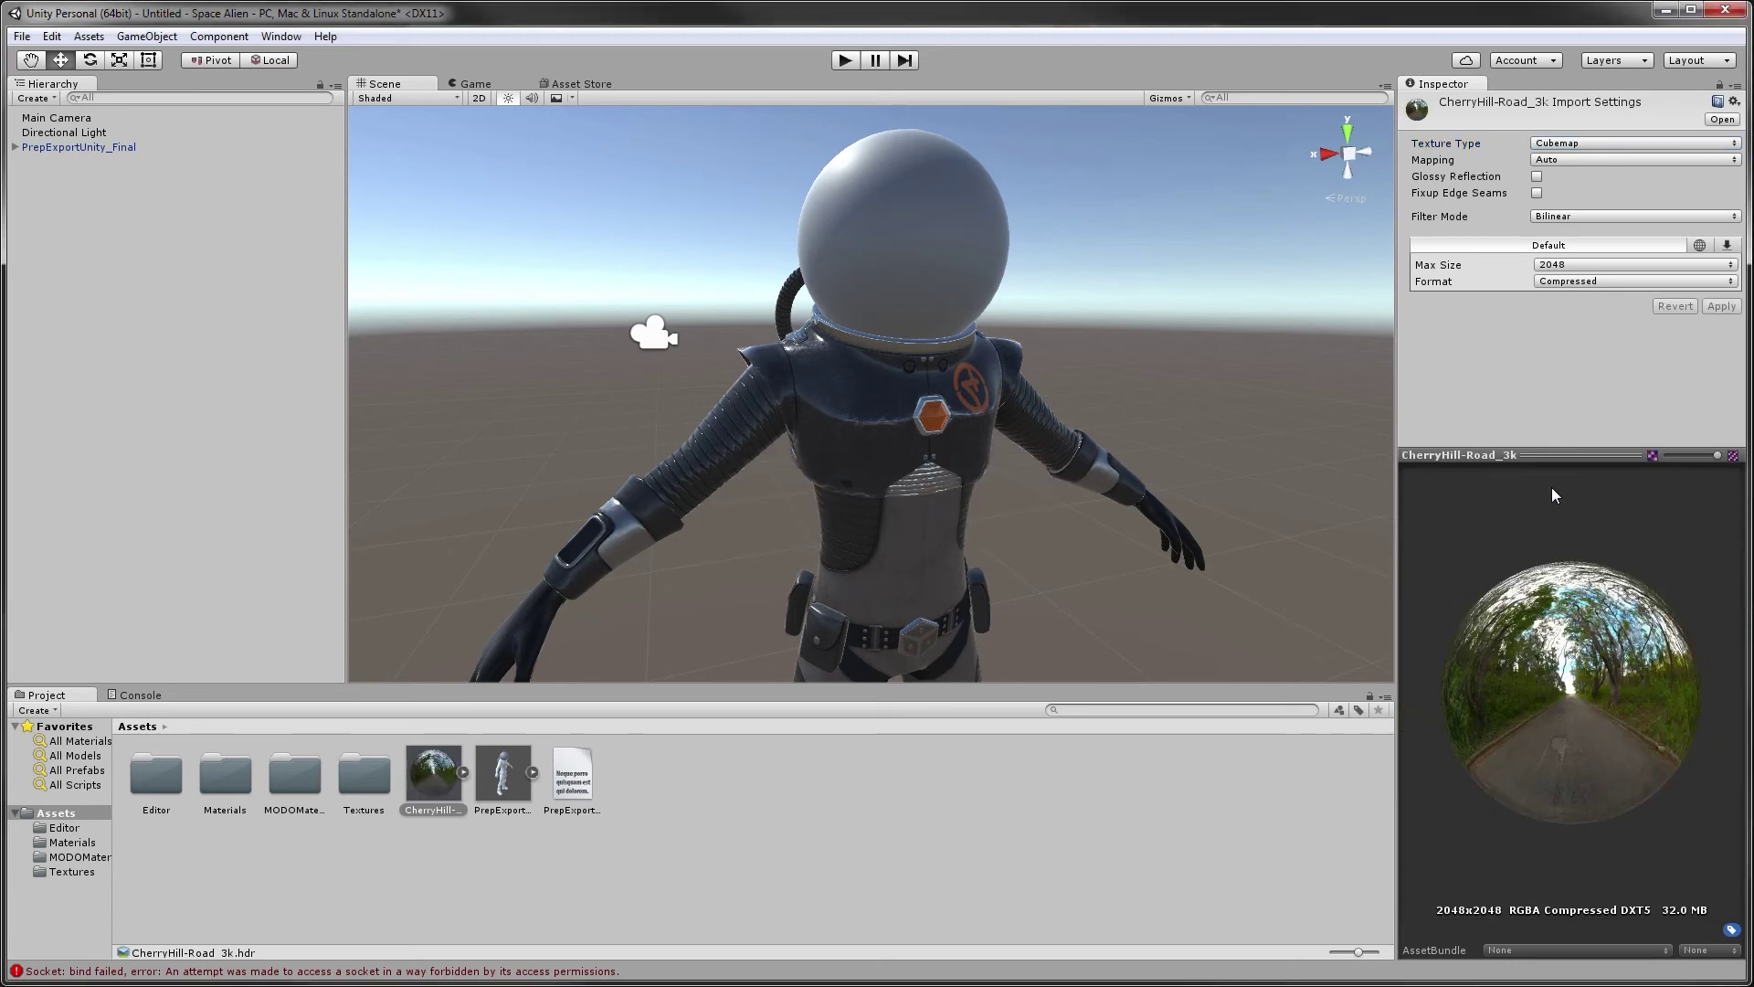
Create a new material in the Assets folder and name it Environment
{"action": "right_click", "coordinate": [667, 755]}
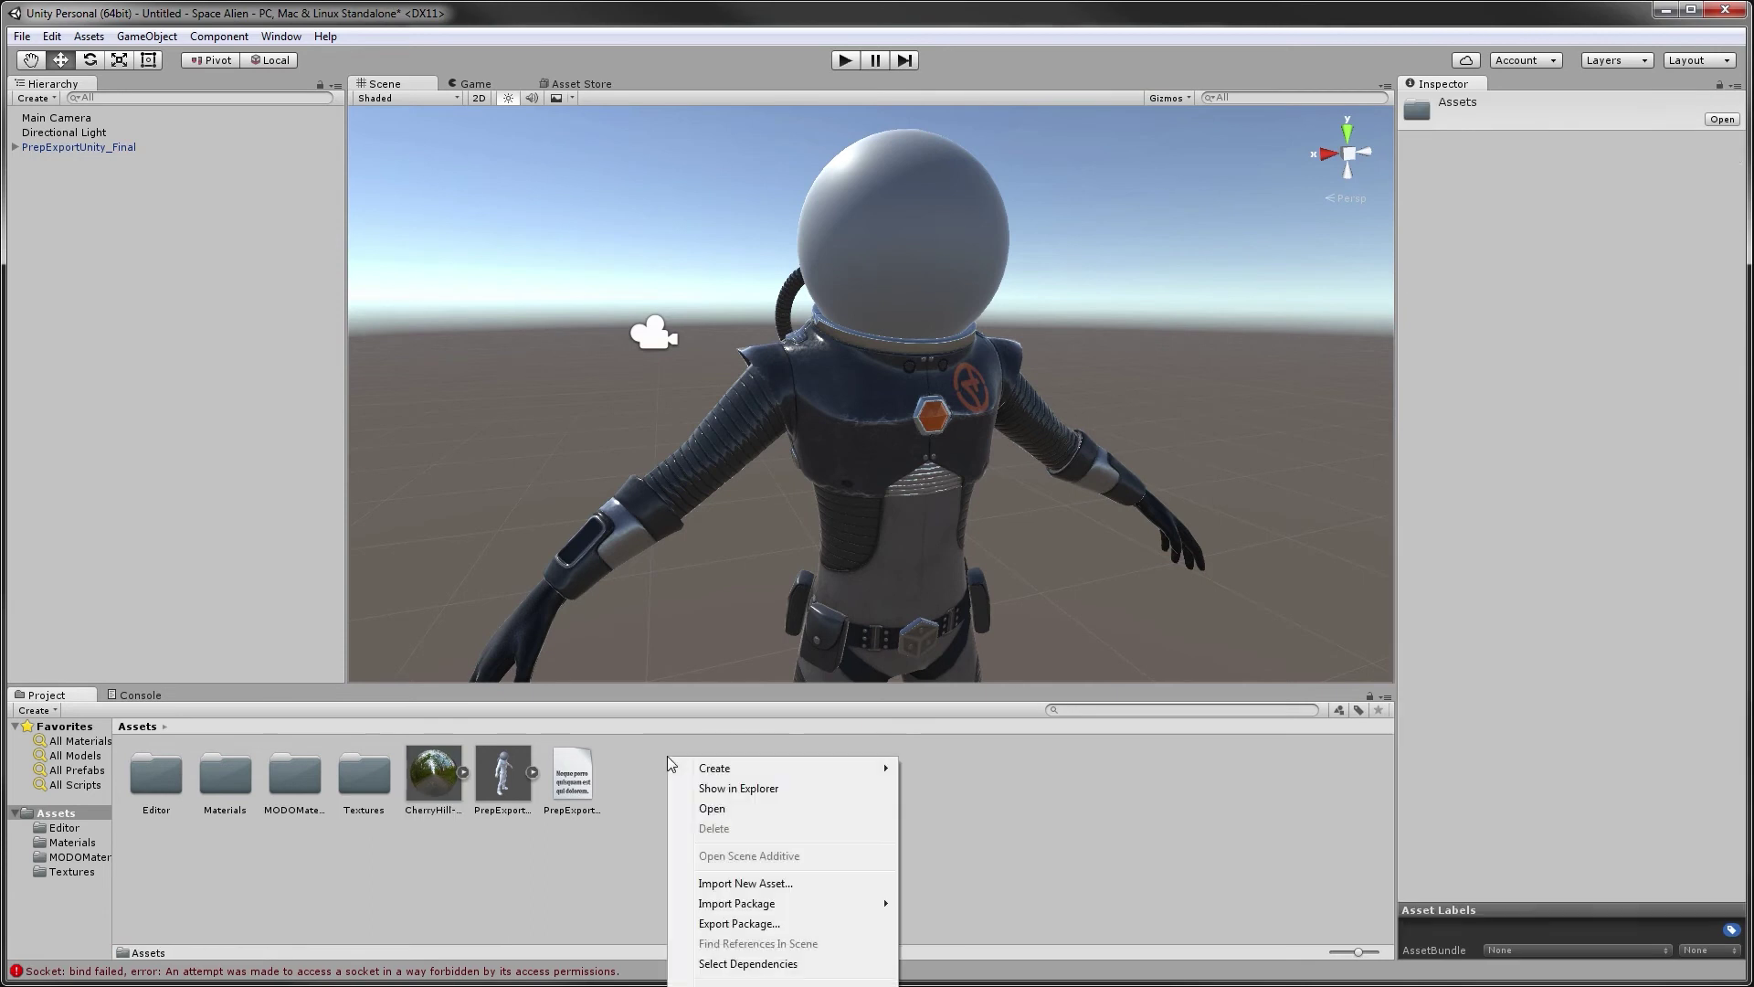
{"action": "mouse_move", "coordinate": [703, 770]}
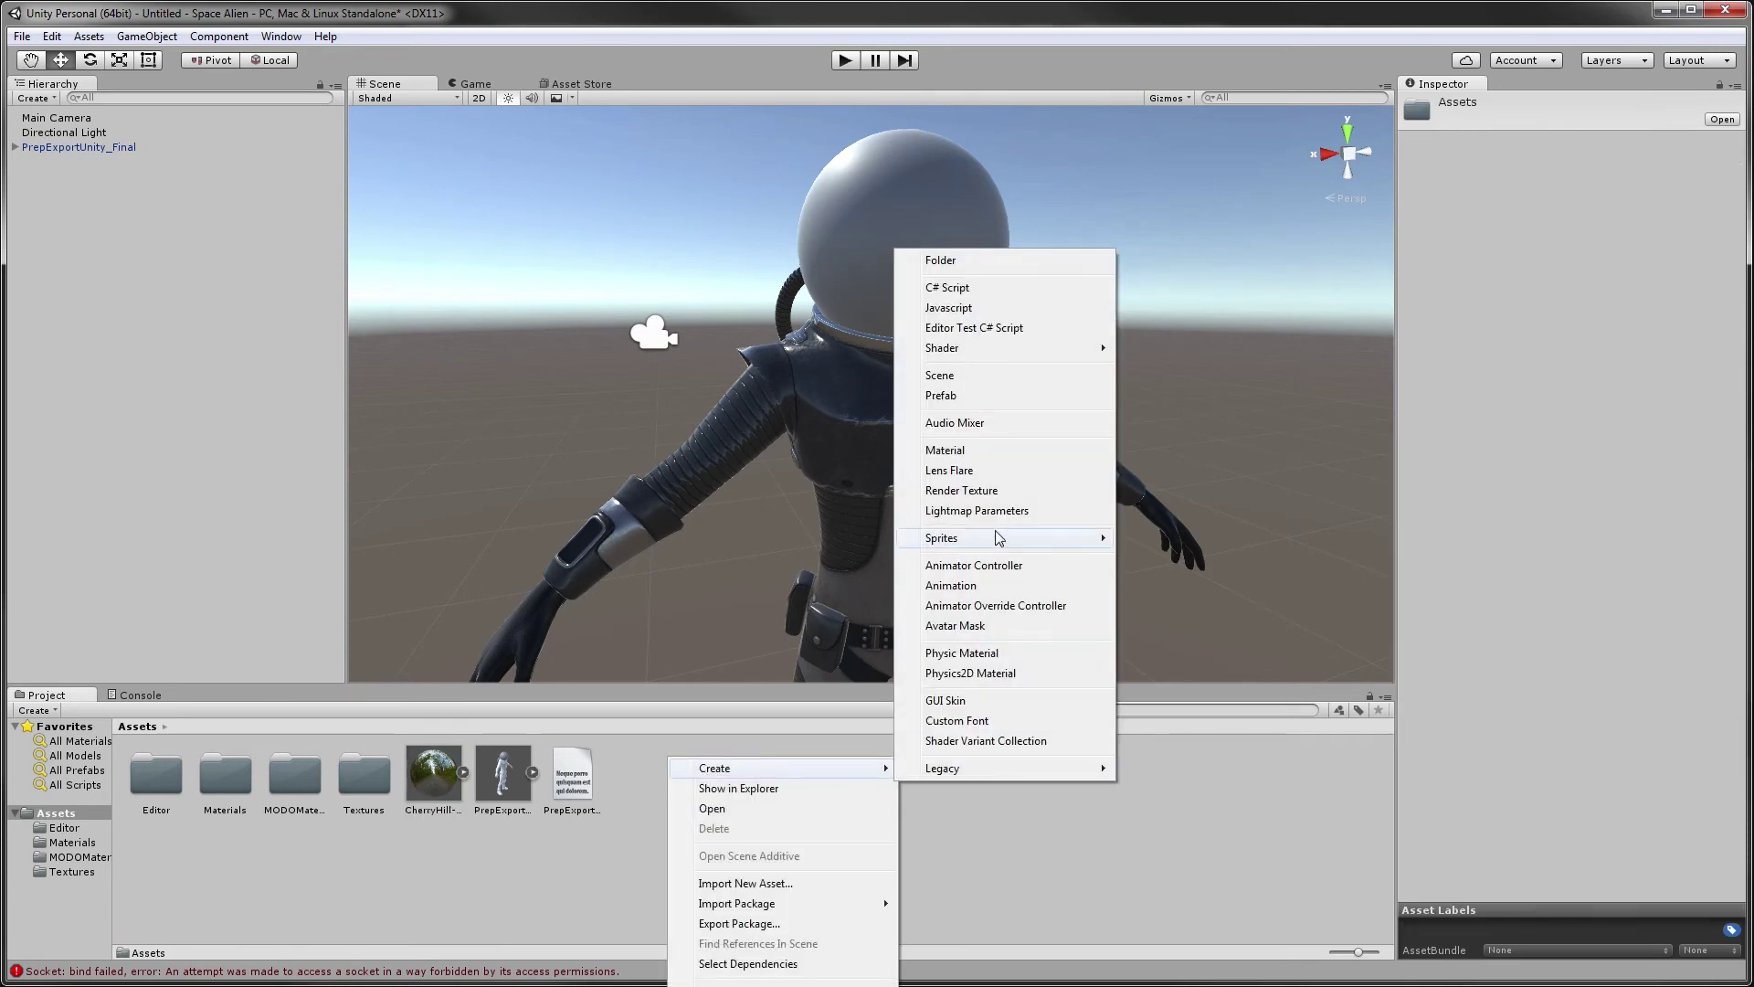
{"action": "left_click", "coordinate": [950, 450]}
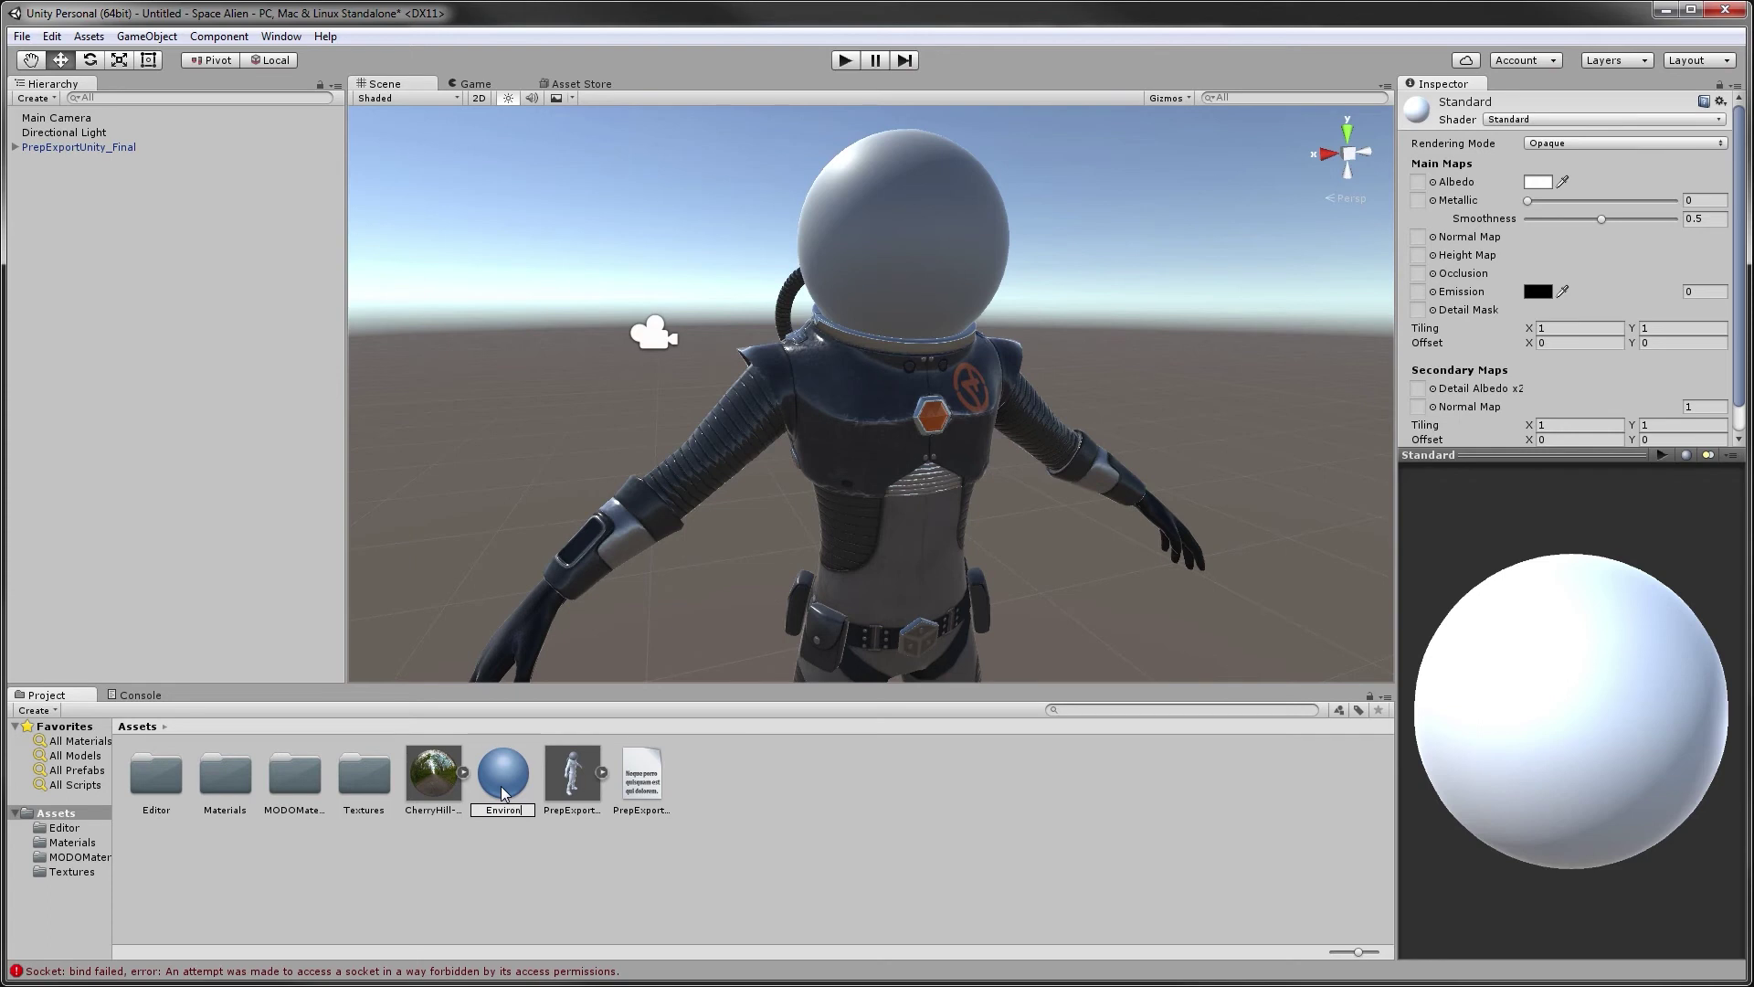
{"action": "key", "text": "Return"}
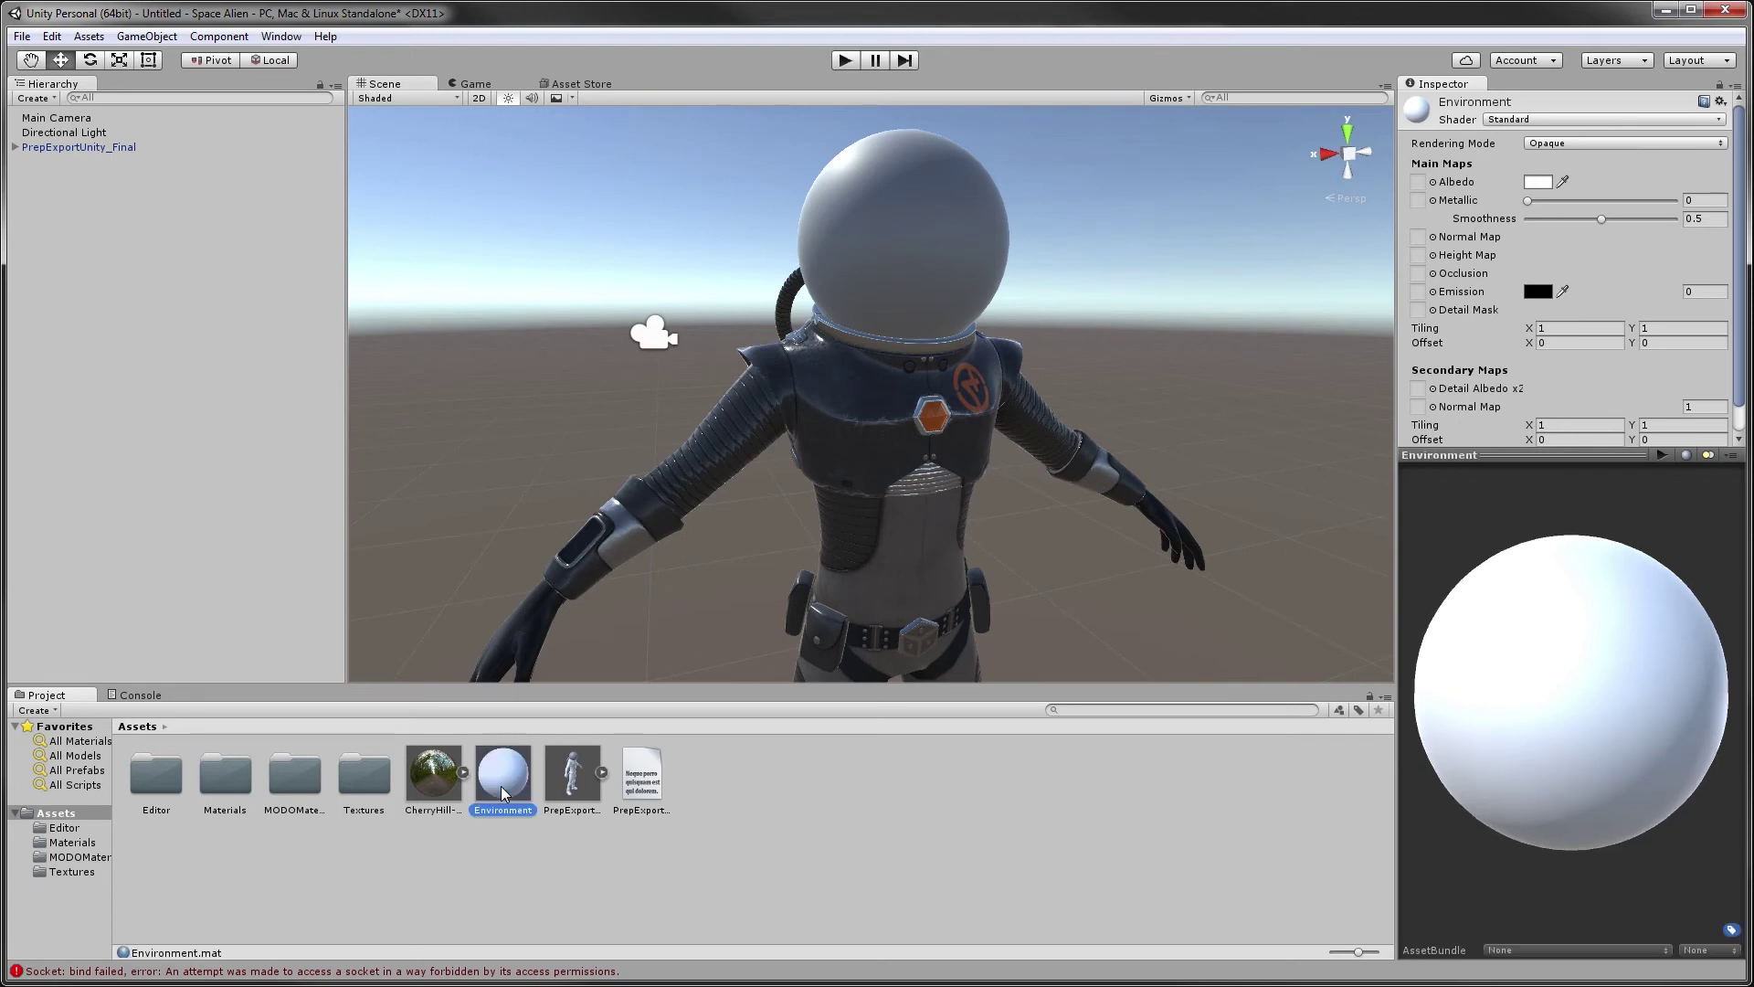
Set the Environment material's shader to Skybox/Cubemap and assign CherryHill-Road_3k as its cubemap
{"action": "left_click", "coordinate": [1555, 147]}
{"action": "left_click", "coordinate": [1558, 121]}
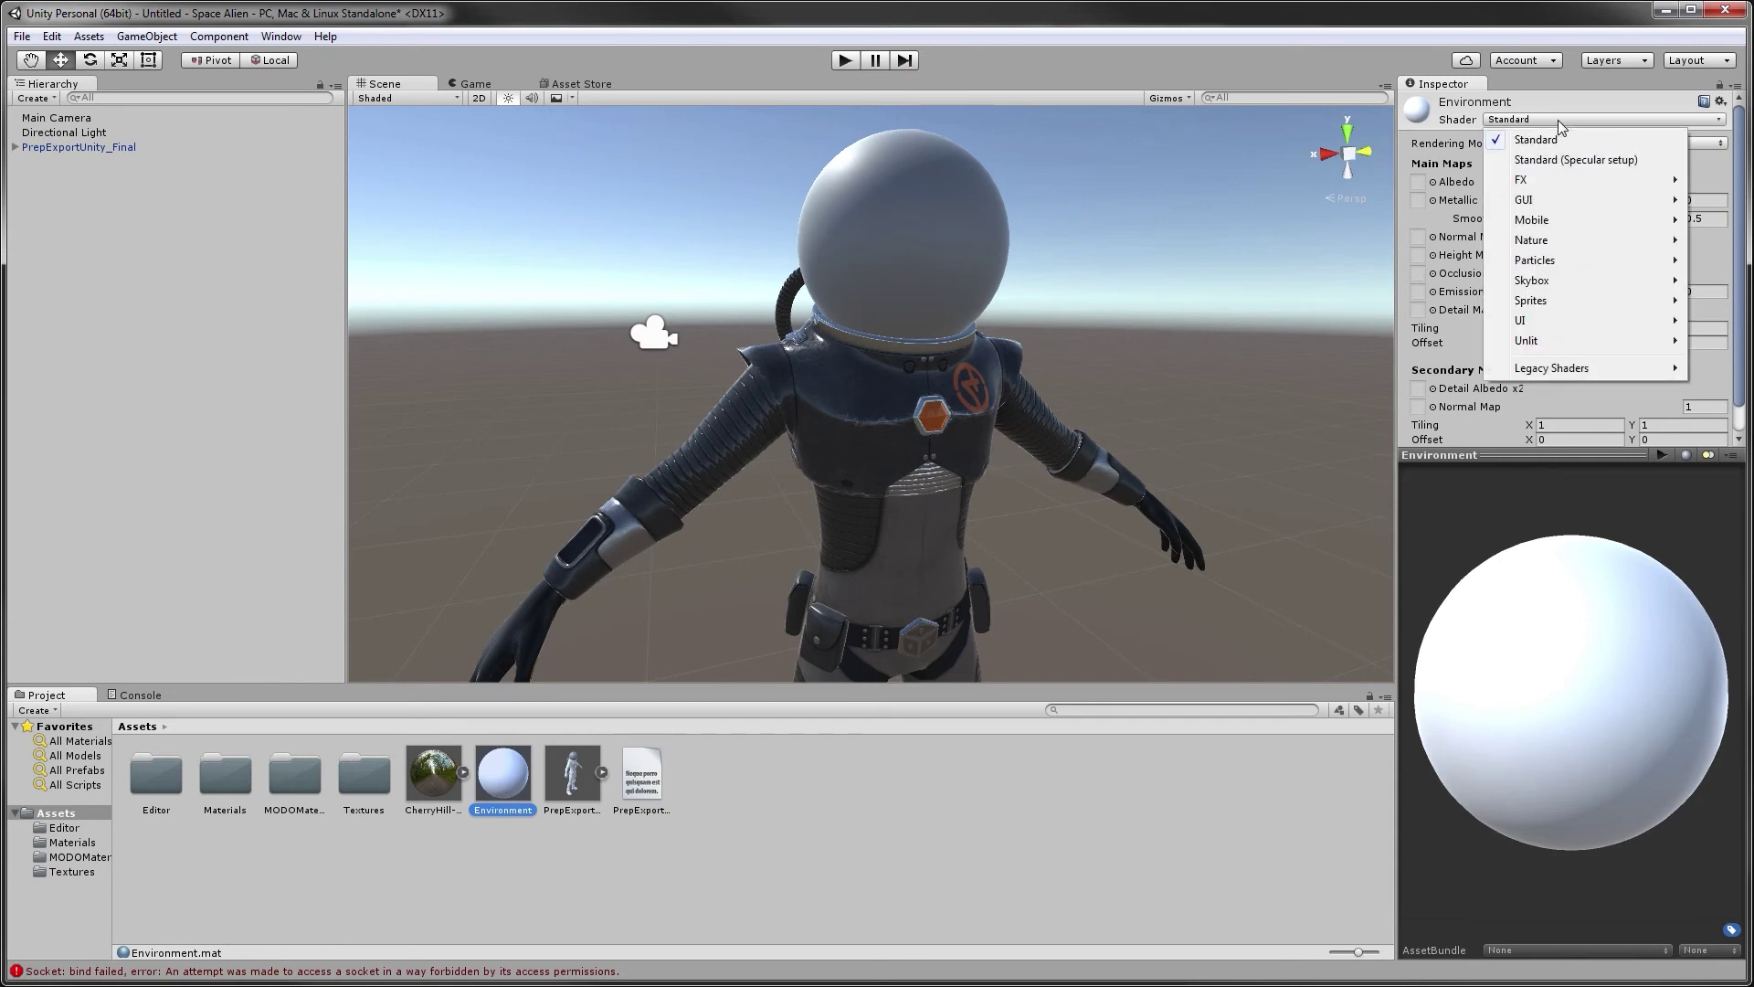
{"action": "mouse_move", "coordinate": [1564, 280]}
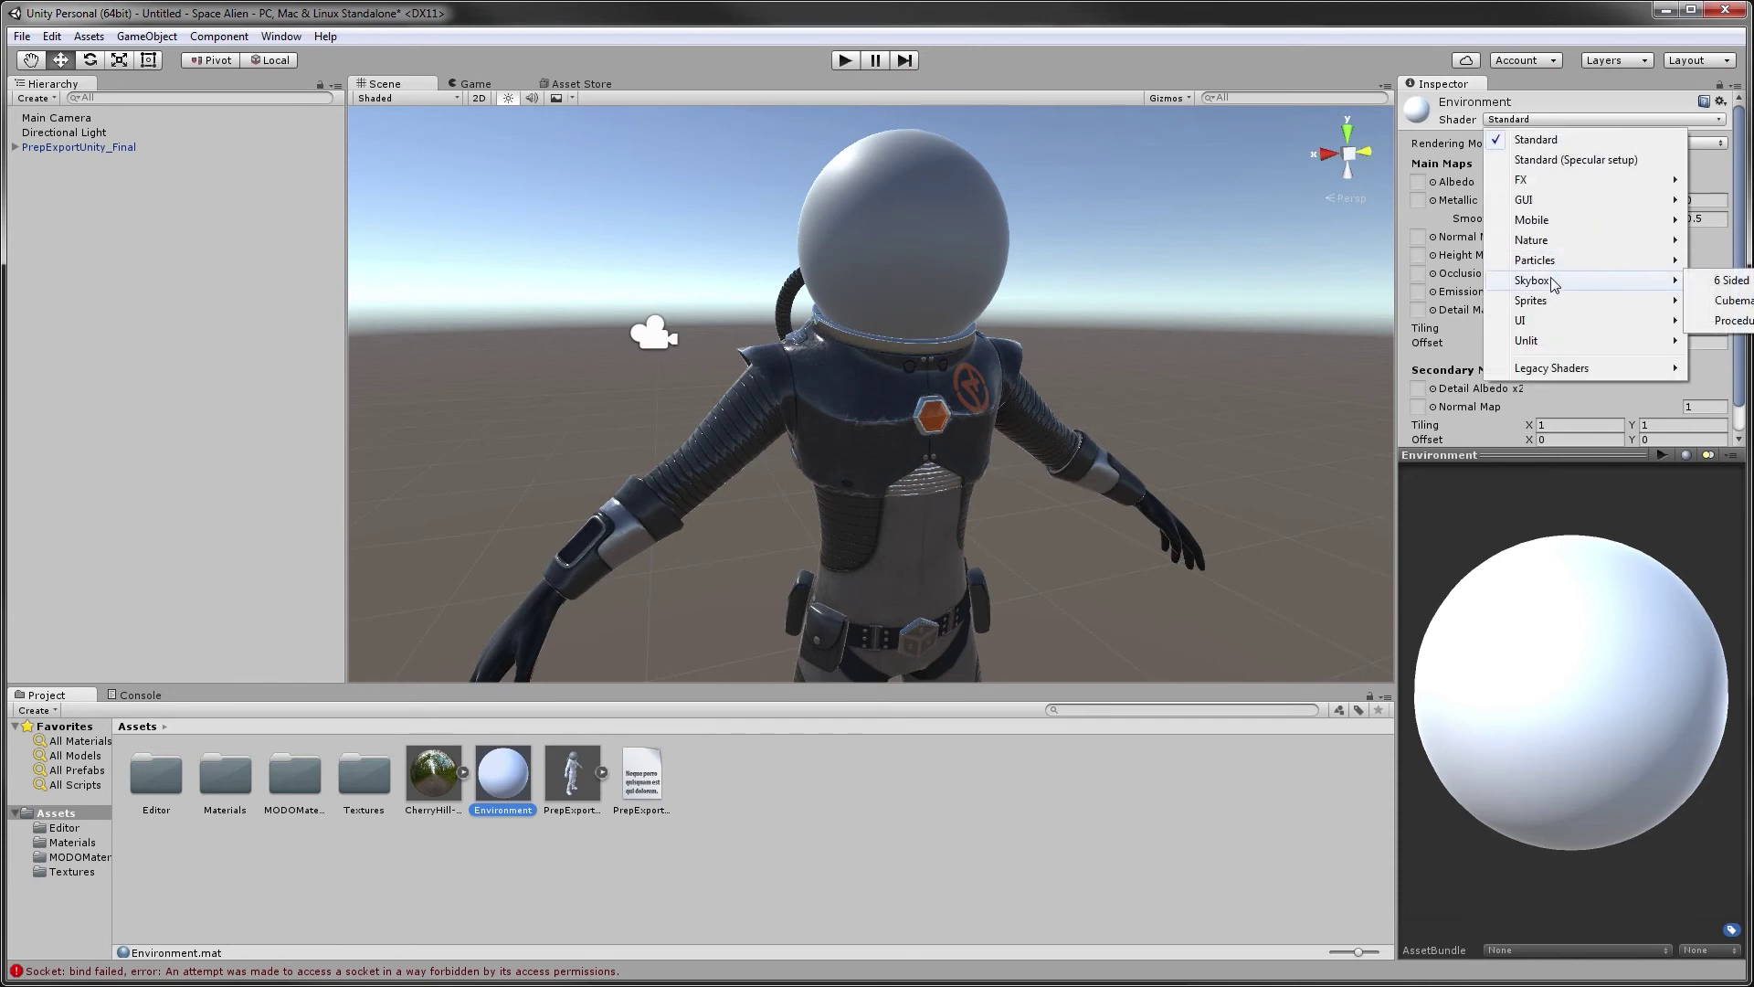
{"action": "left_click", "coordinate": [1727, 300]}
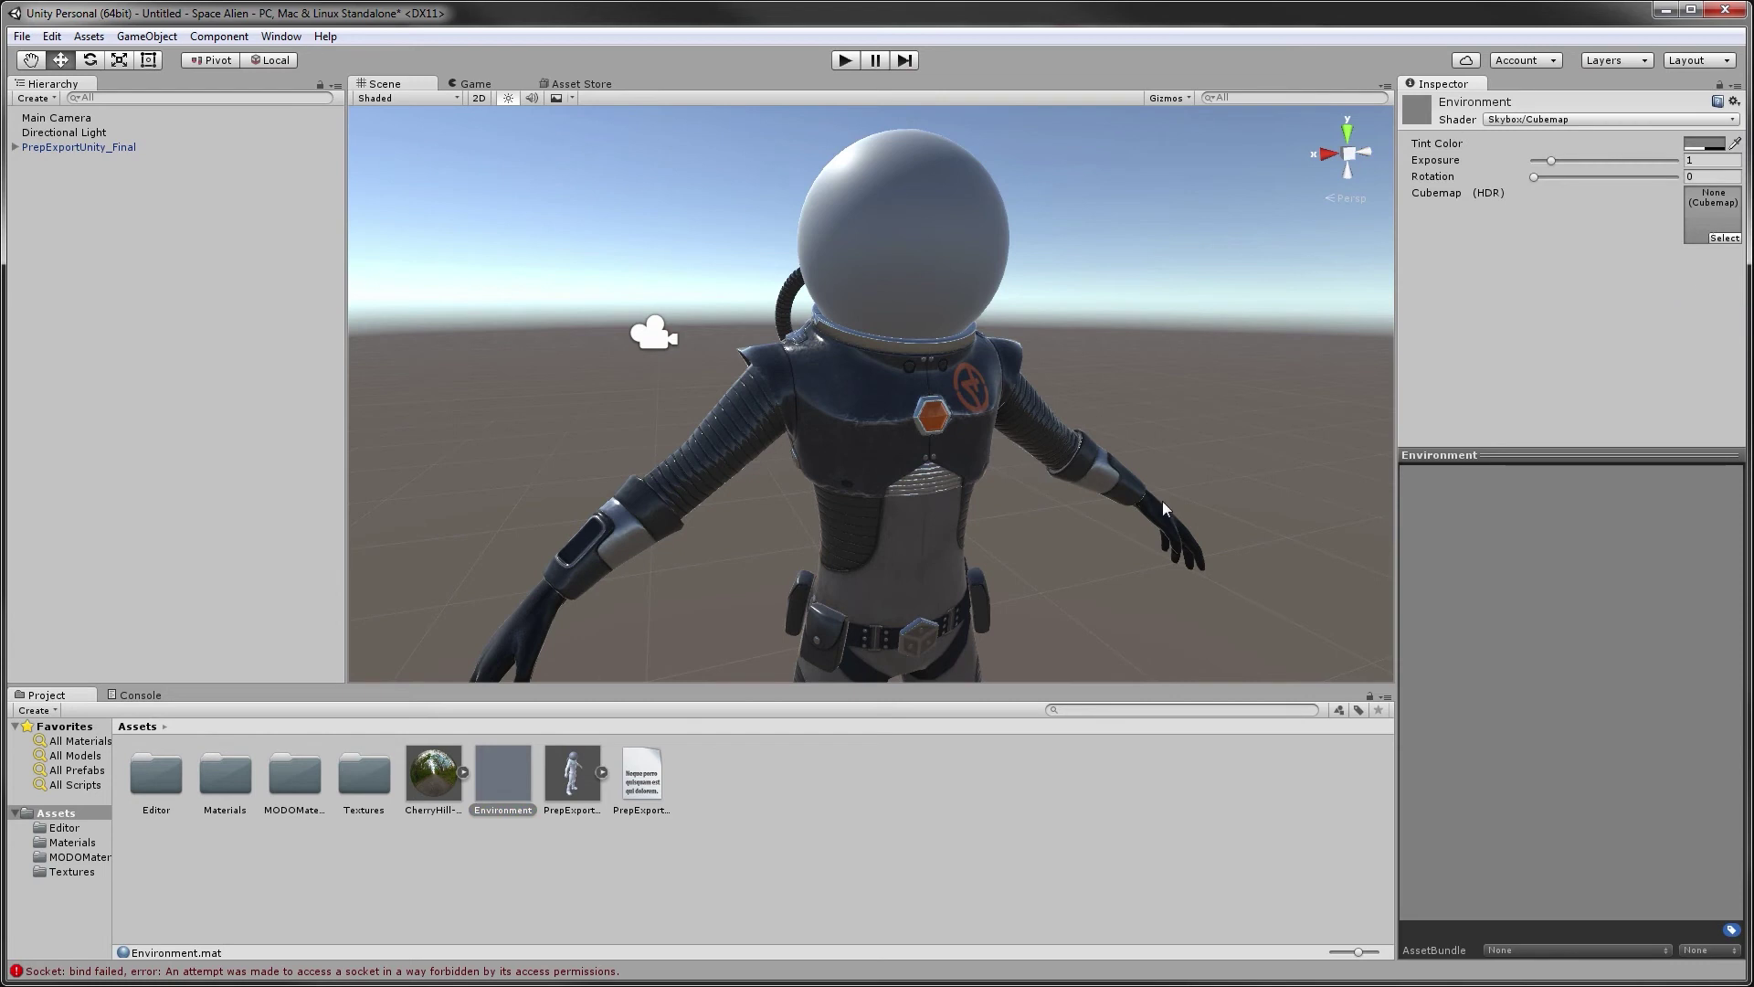
{"action": "left_click_drag", "start_coordinate": [430, 784], "coordinate": [1705, 222]}
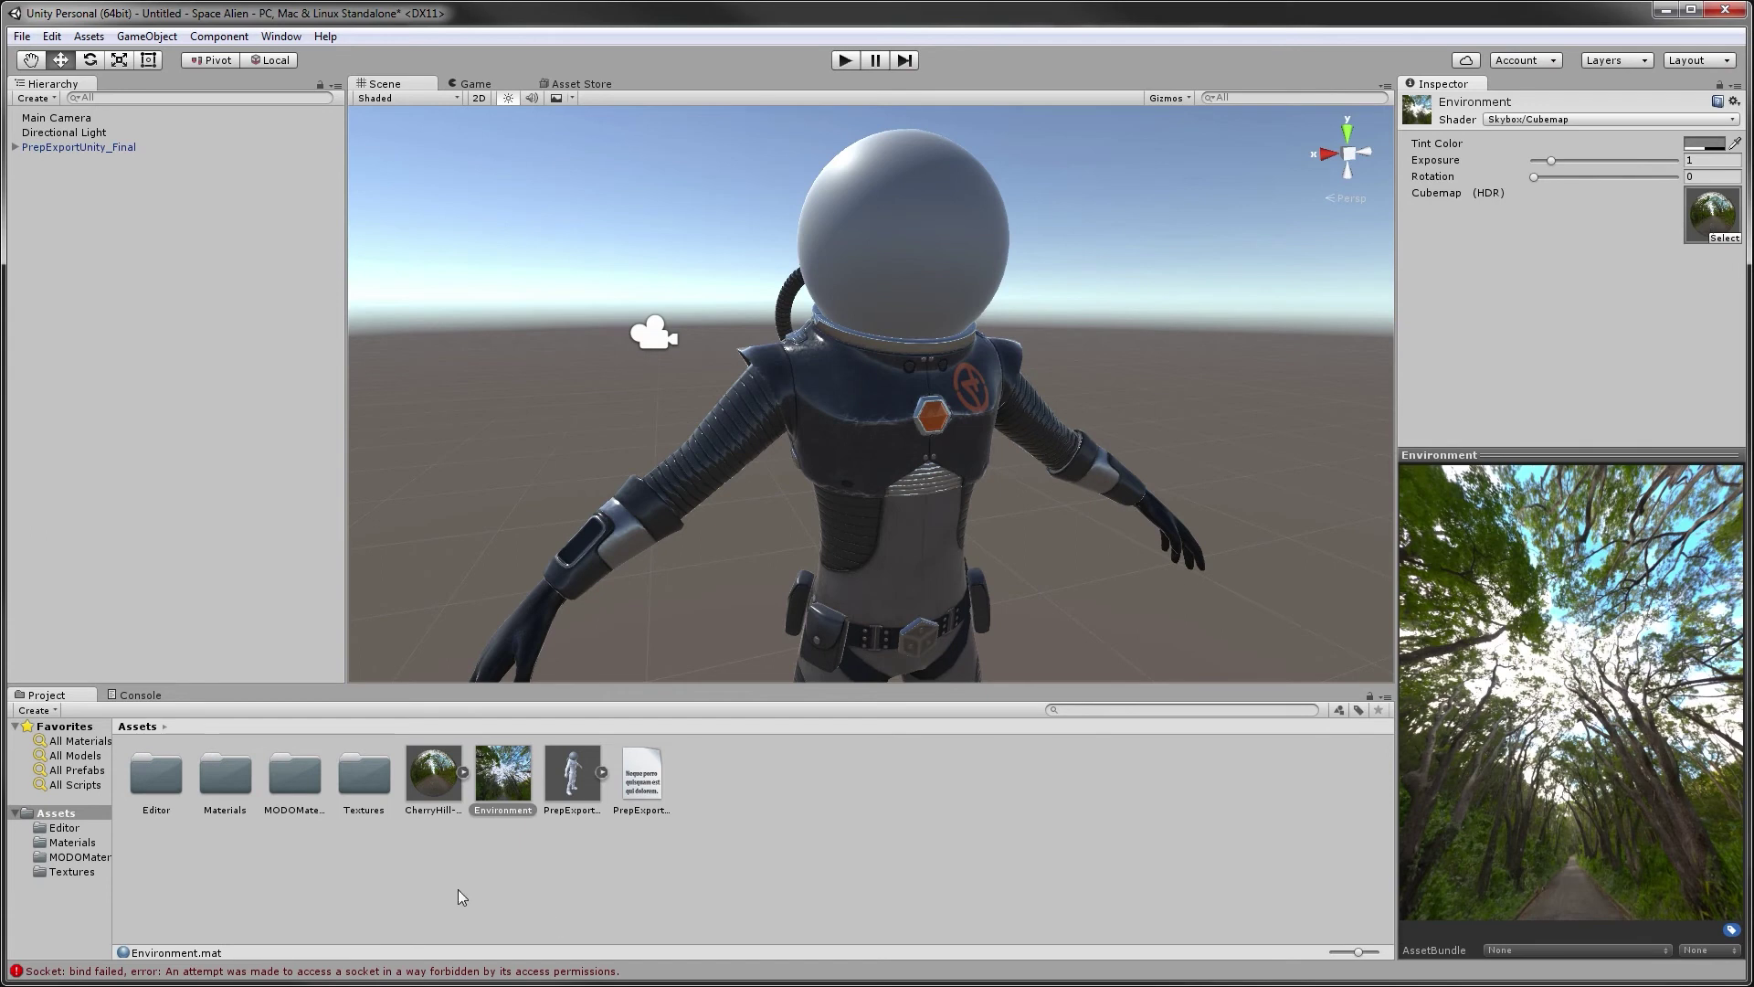
Apply the Environment material as the scene's skybox, enlarge the scene view slightly and check the character's reflections
{"action": "left_click_drag", "start_coordinate": [507, 787], "coordinate": [693, 609]}
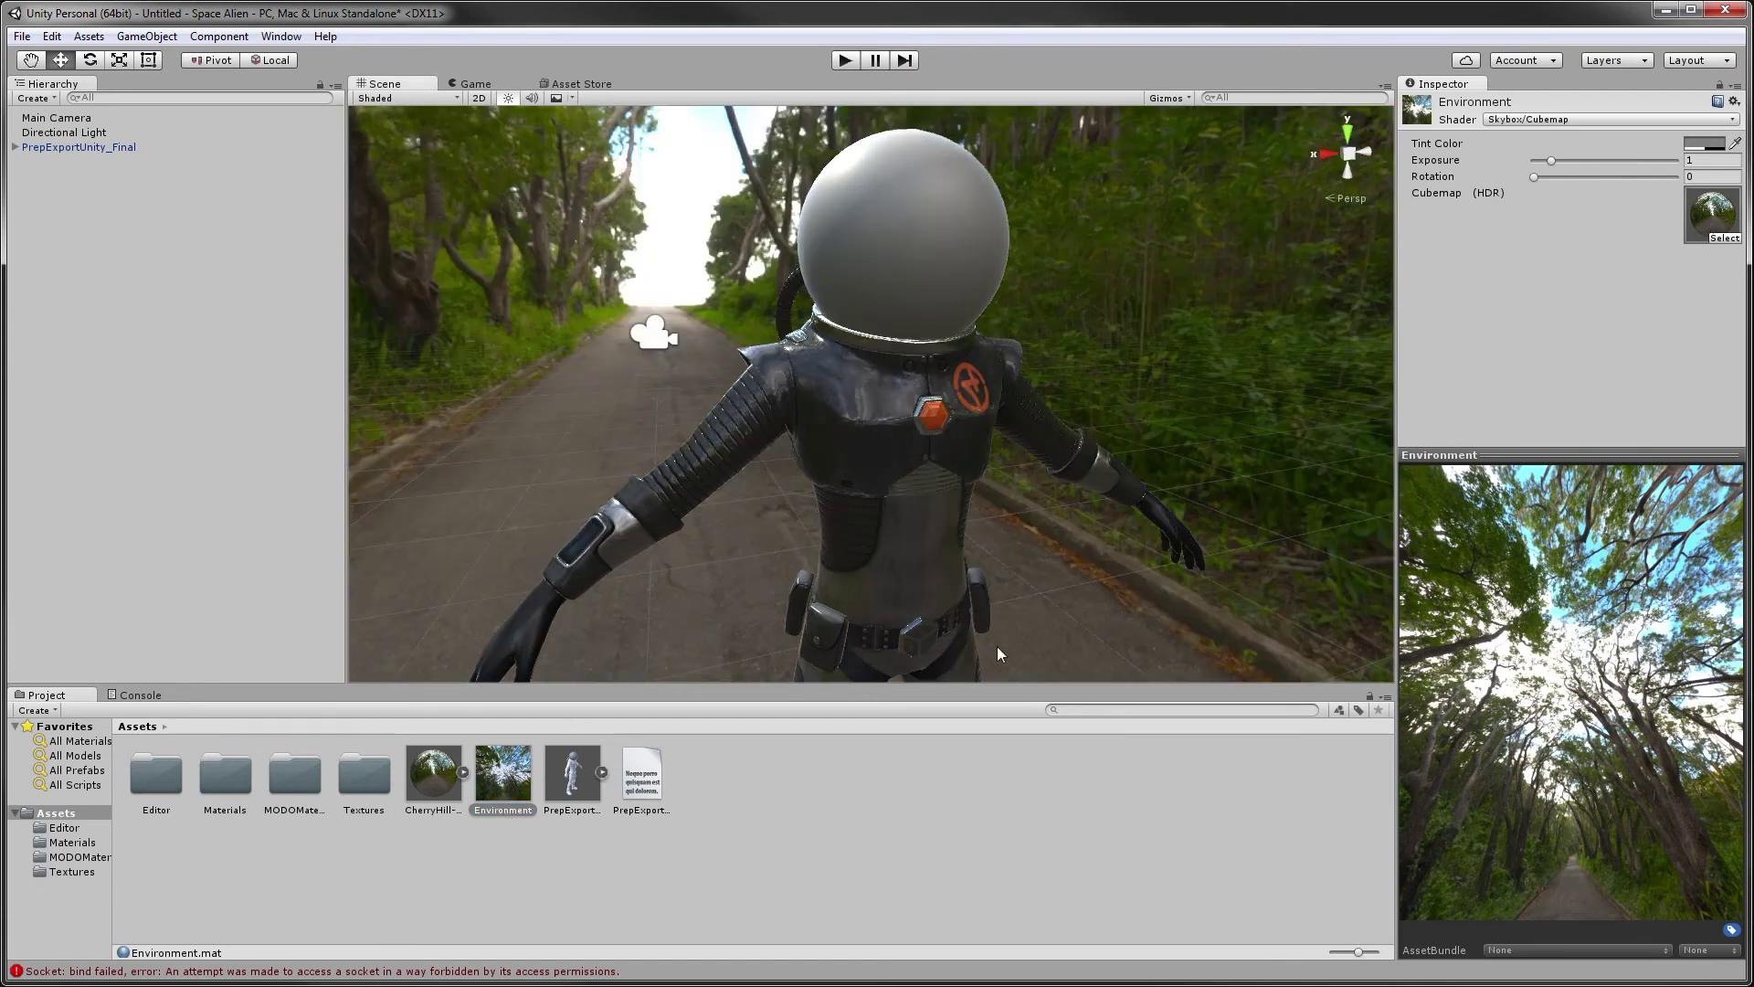
{"action": "left_click_drag", "start_coordinate": [989, 682], "coordinate": [990, 711]}
{"action": "left_click_drag", "start_coordinate": [1048, 658], "coordinate": [1026, 591], "text": "alt"}
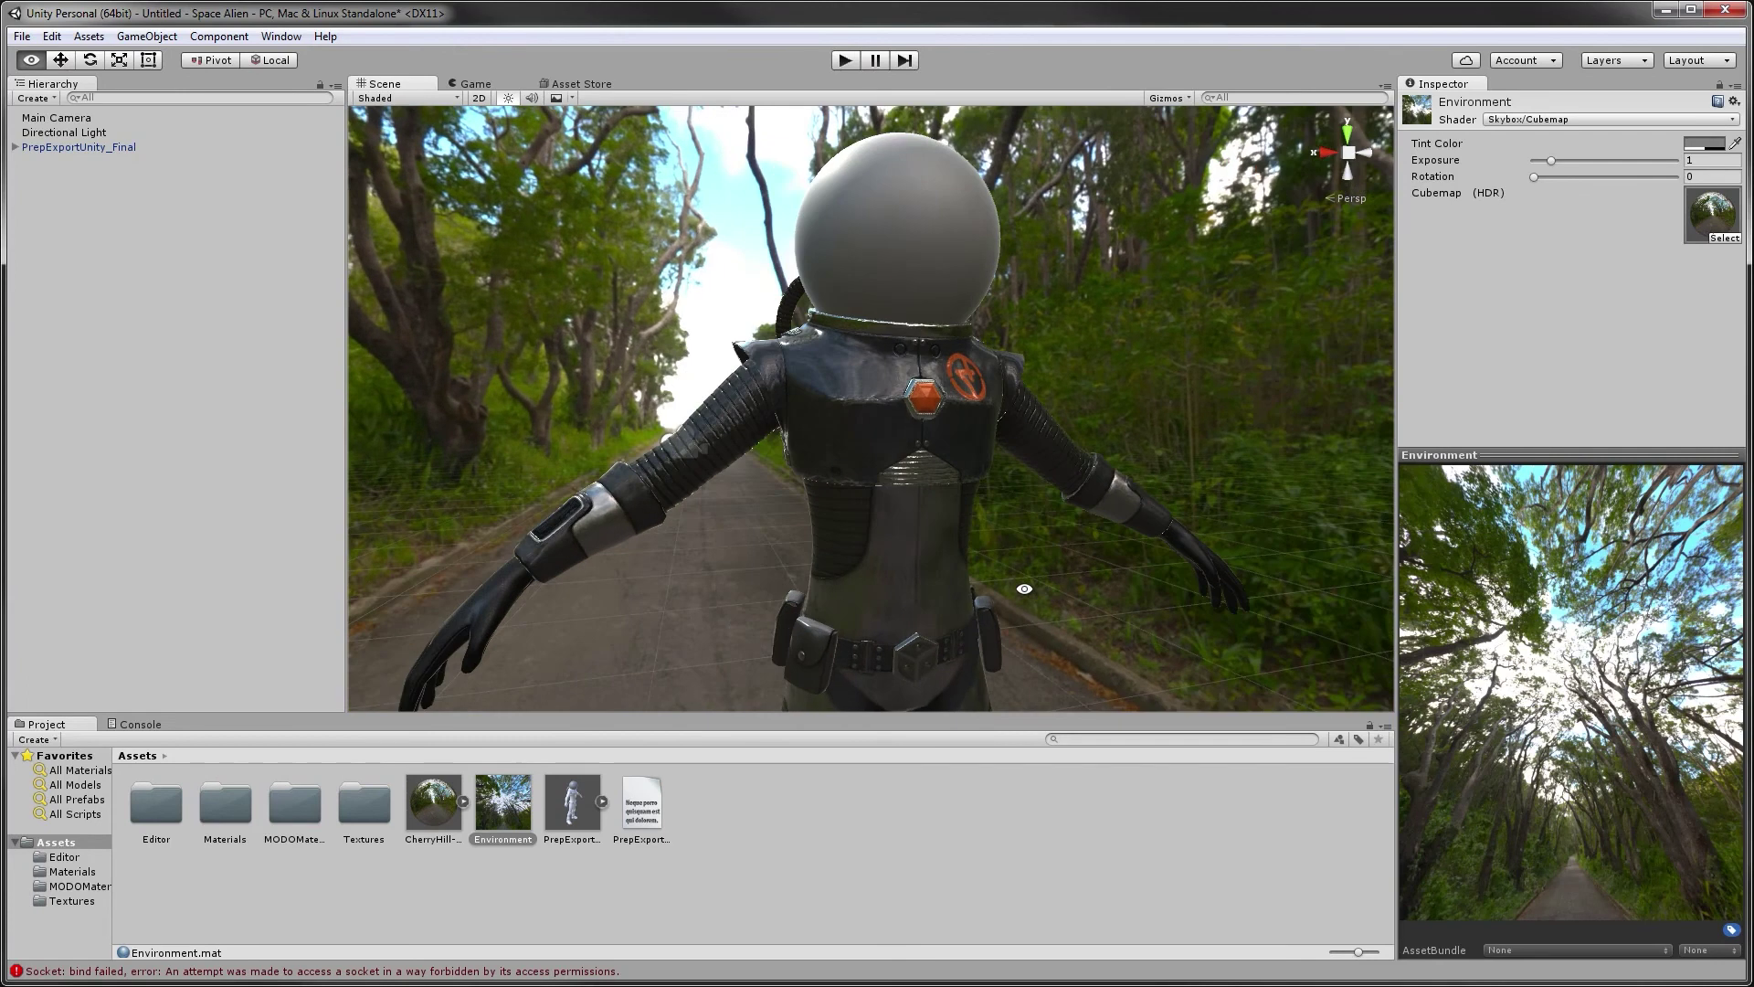
{"action": "scroll", "coordinate": [1028, 572], "scroll_direction": "up", "scroll_amount": 3}
{"action": "middle_click_drag", "start_coordinate": [1103, 546], "coordinate": [1055, 649]}
{"action": "mouse_move", "coordinate": [1174, 509]}
{"action": "left_mouse_down"}
{"action": "mouse_move", "coordinate": [1163, 493]}
{"action": "mouse_move", "coordinate": [1192, 489]}
{"action": "left_mouse_up"}
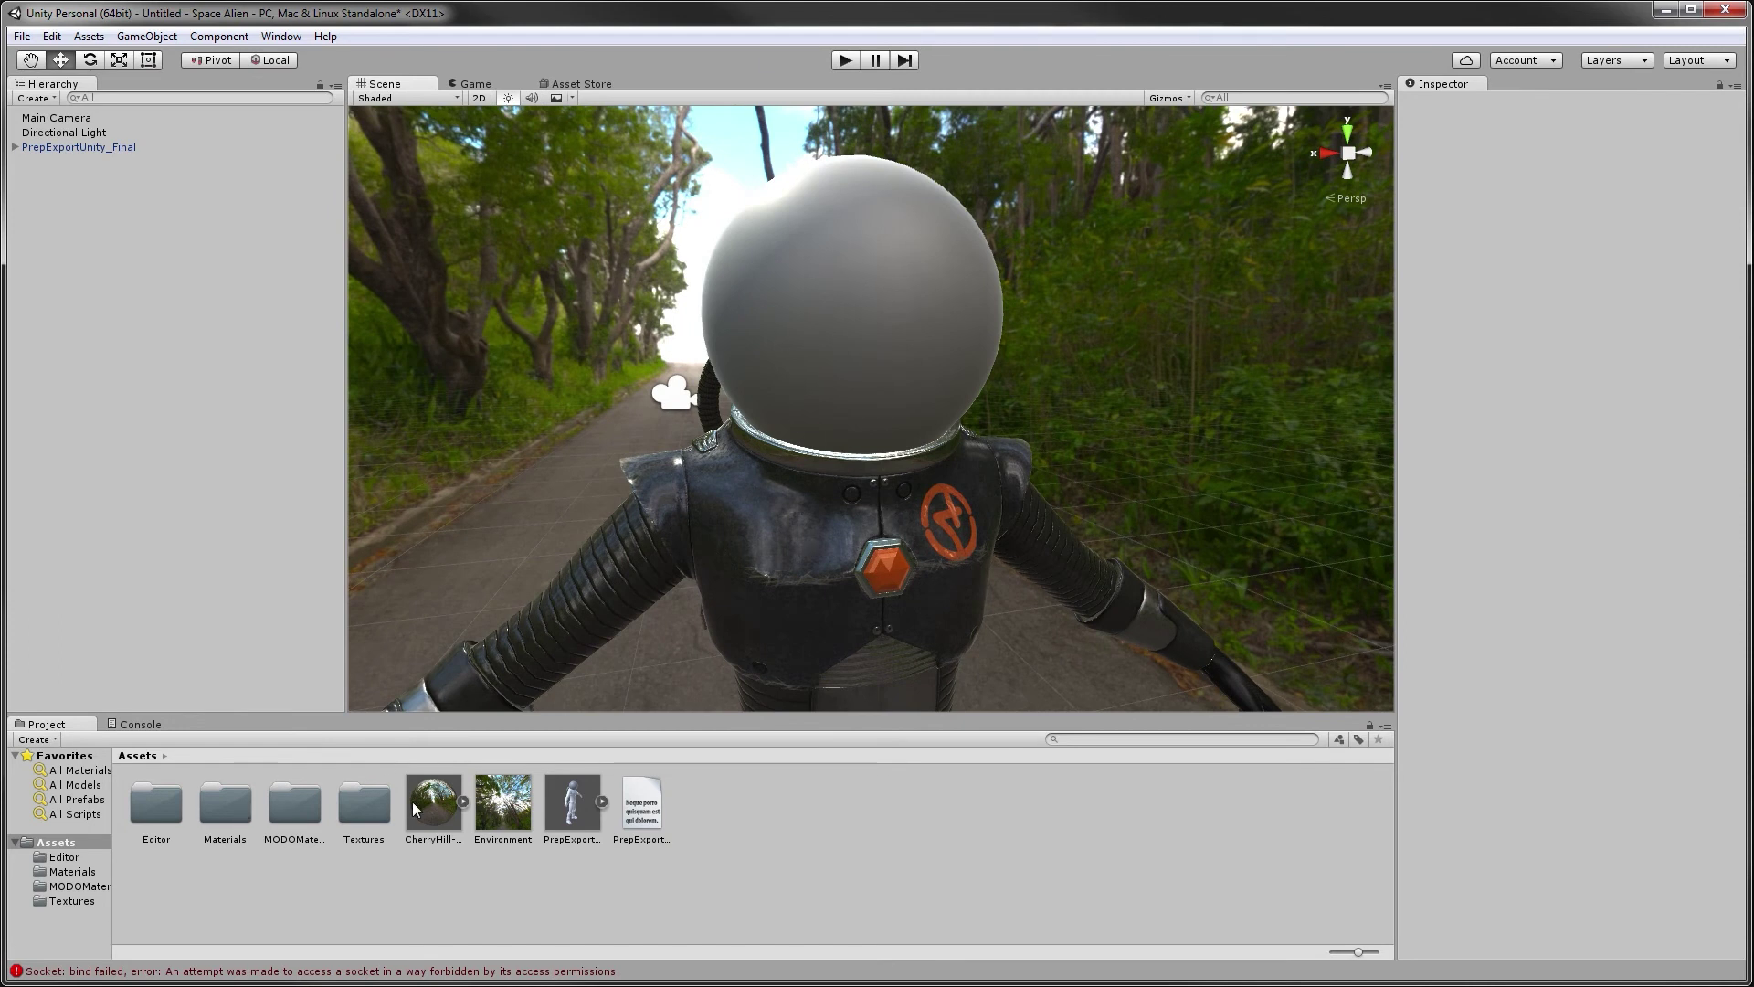
Open the Materials folder and set the Alien_Dome material's shader to Standard (Specular setup)
{"action": "double_click", "coordinate": [212, 808]}
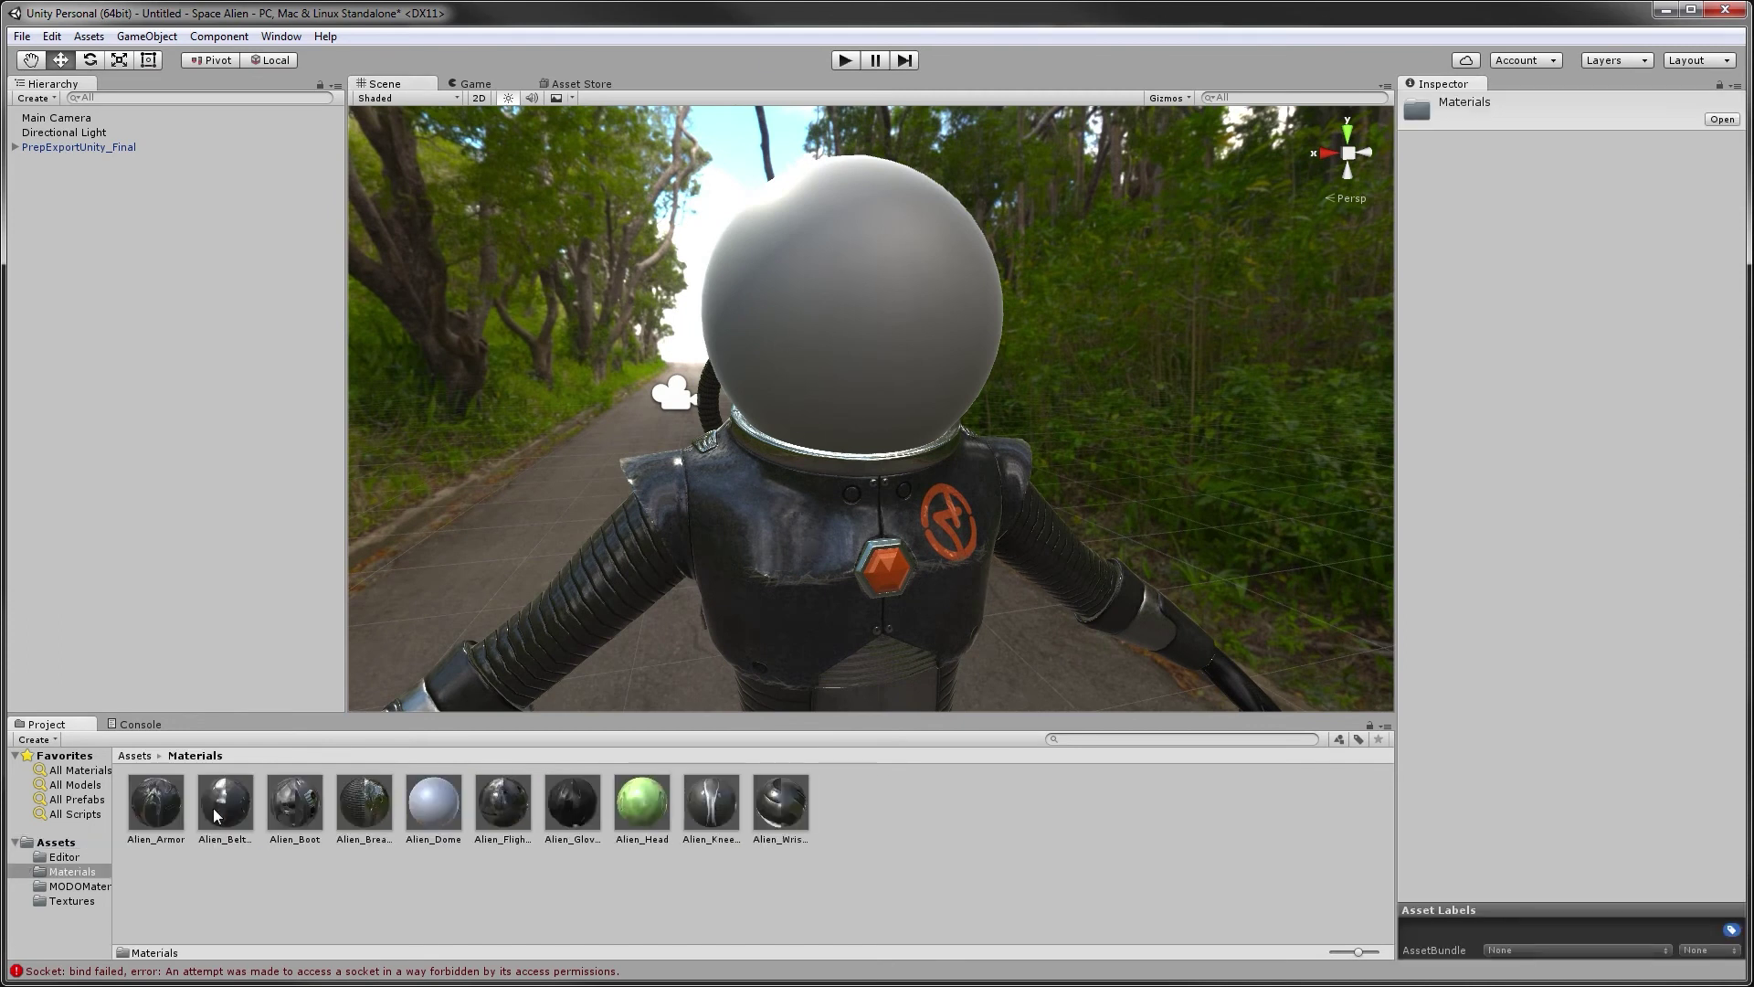
{"action": "left_click", "coordinate": [444, 809]}
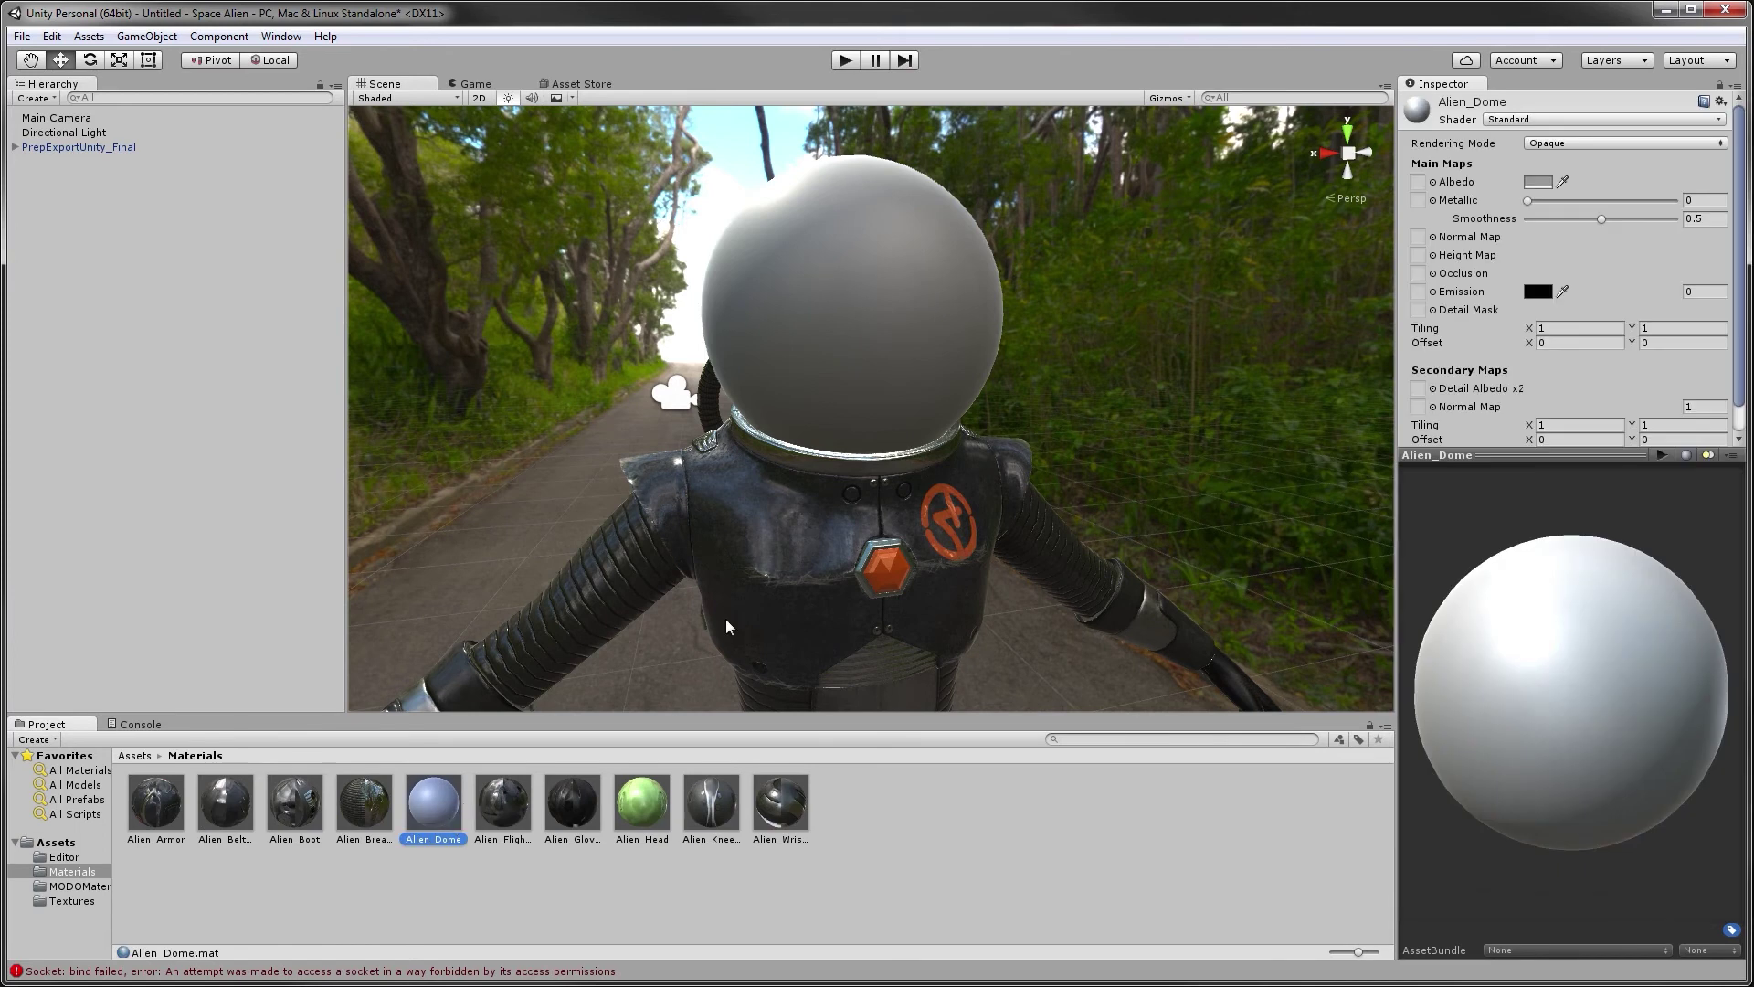
{"action": "left_click", "coordinate": [1517, 119]}
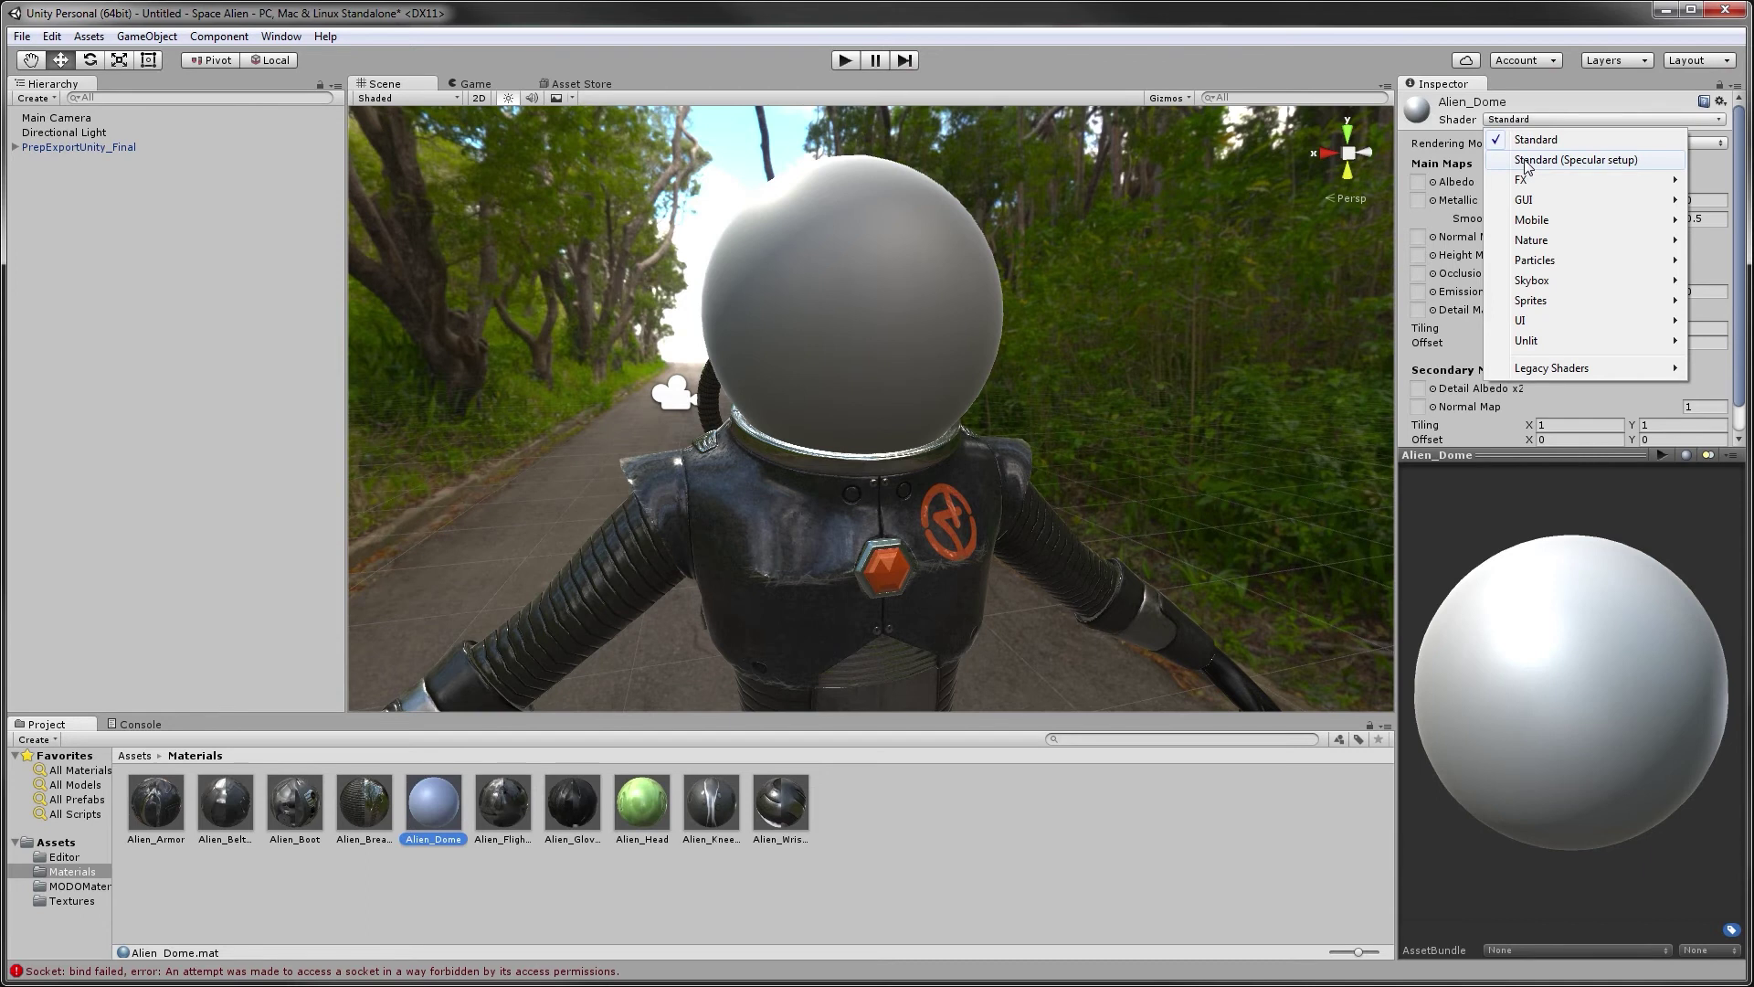
{"action": "key", "text": "Escape"}
{"action": "left_click", "coordinate": [1524, 161]}
{"action": "left_click_drag", "start_coordinate": [1069, 354], "coordinate": [1252, 280], "text": "alt"}
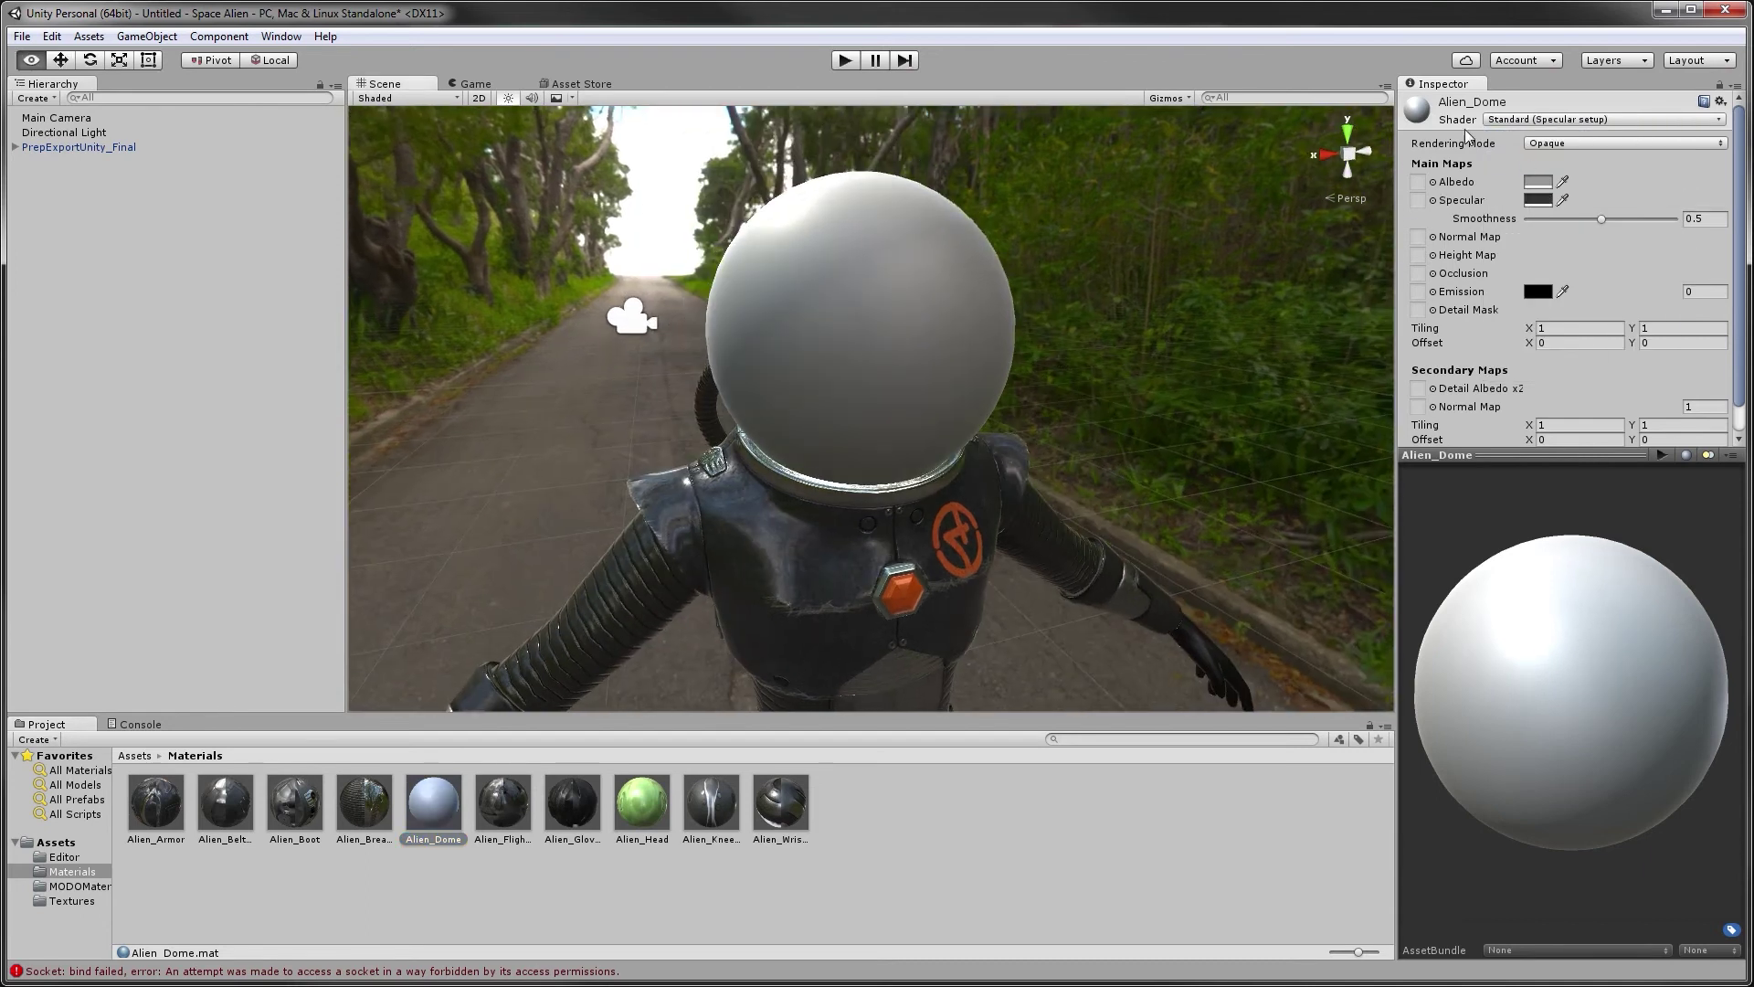
Set the Alien_Dome material's rendering mode to Transparent and check the helmet in the scene
{"action": "left_click", "coordinate": [1553, 143]}
{"action": "left_click", "coordinate": [1586, 224]}
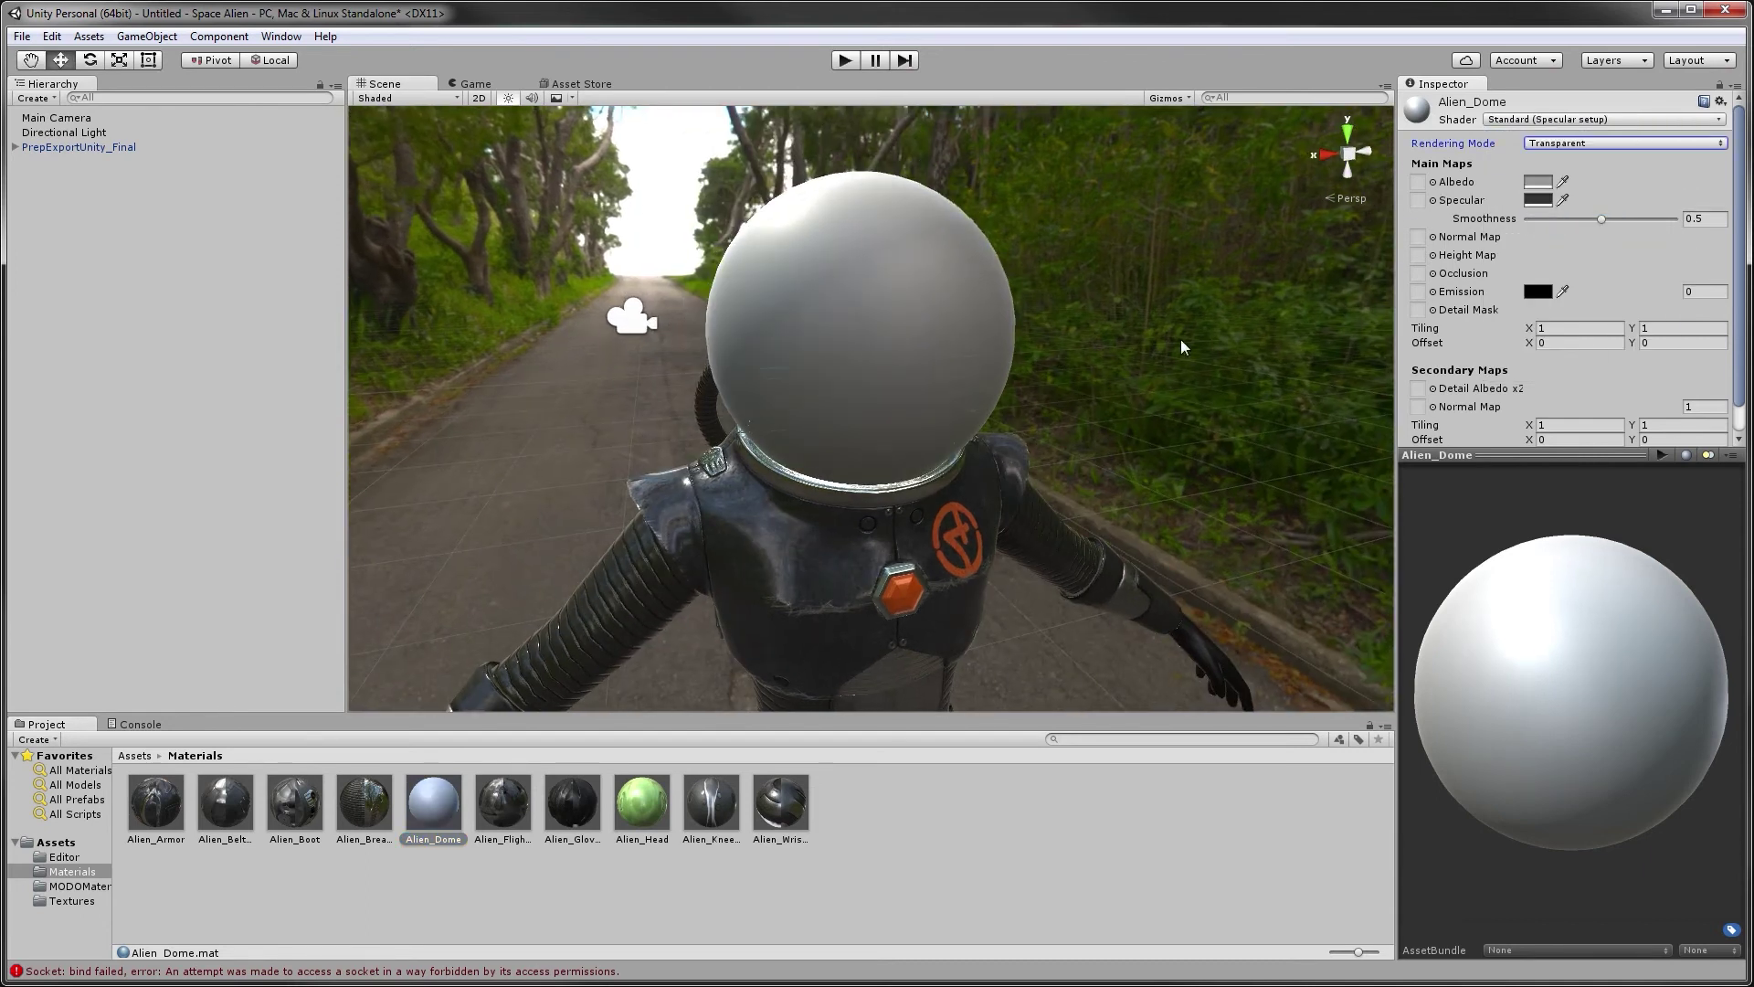
{"action": "scroll", "coordinate": [1116, 307], "scroll_direction": "up", "scroll_amount": 6}
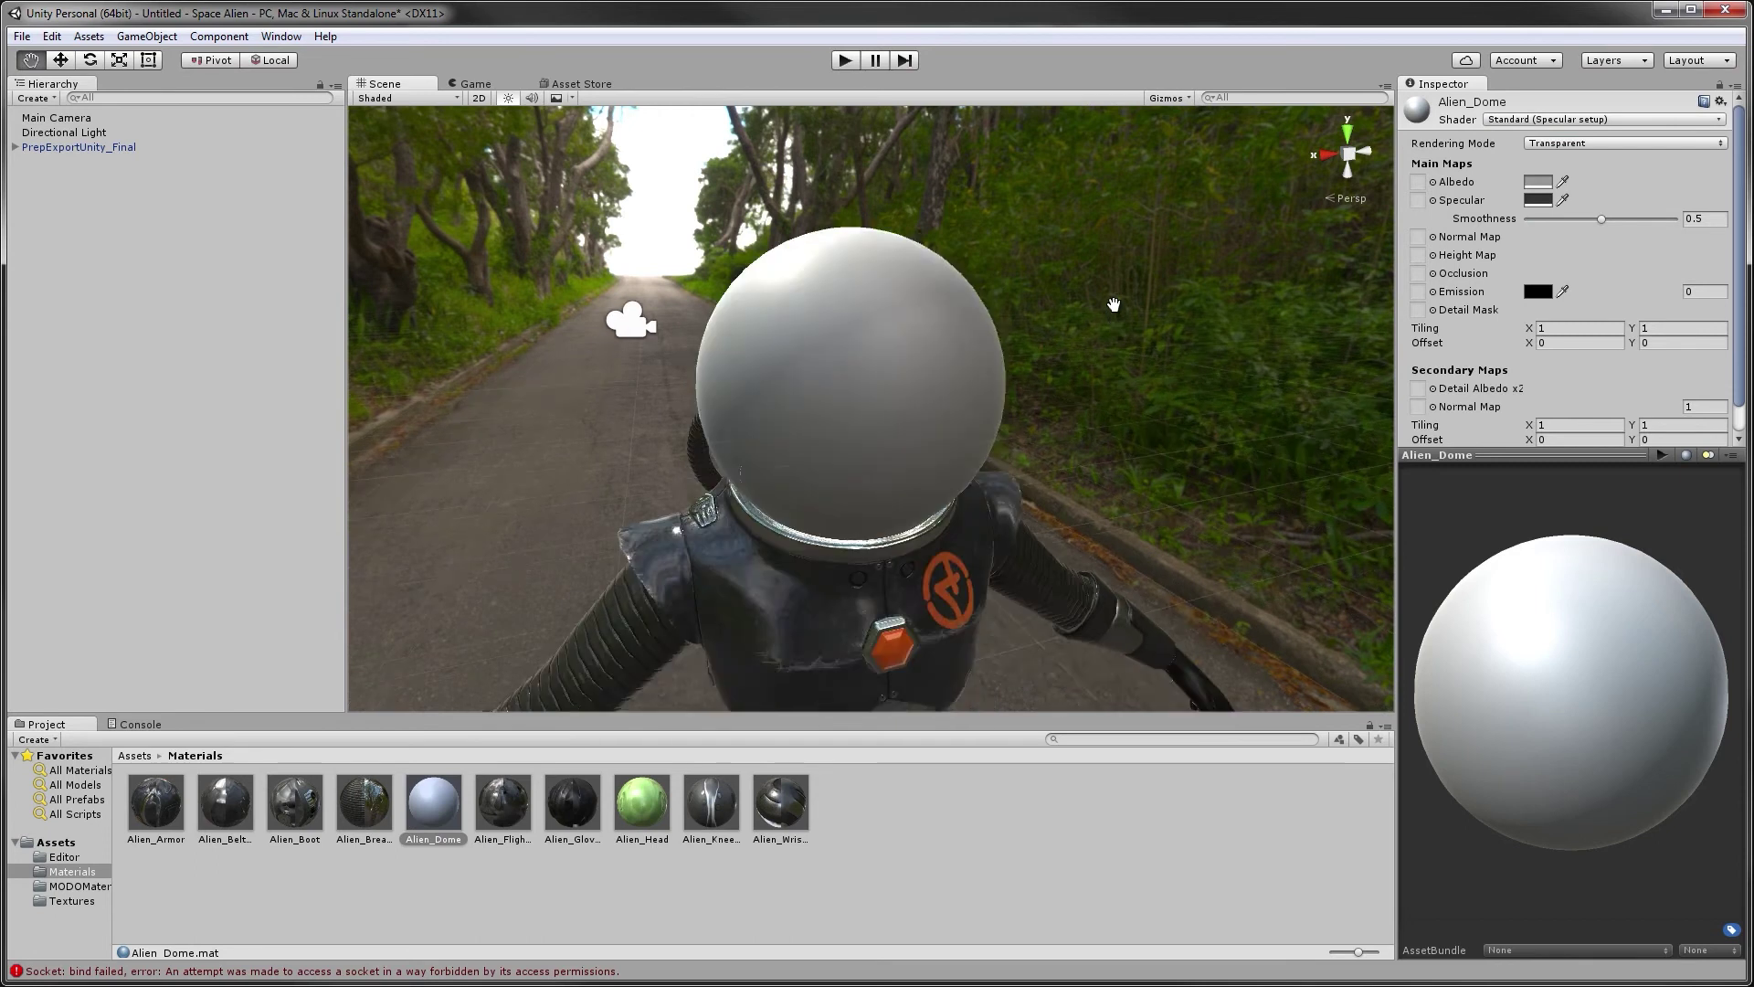
{"action": "scroll", "coordinate": [1111, 309], "scroll_direction": "down", "scroll_amount": 5}
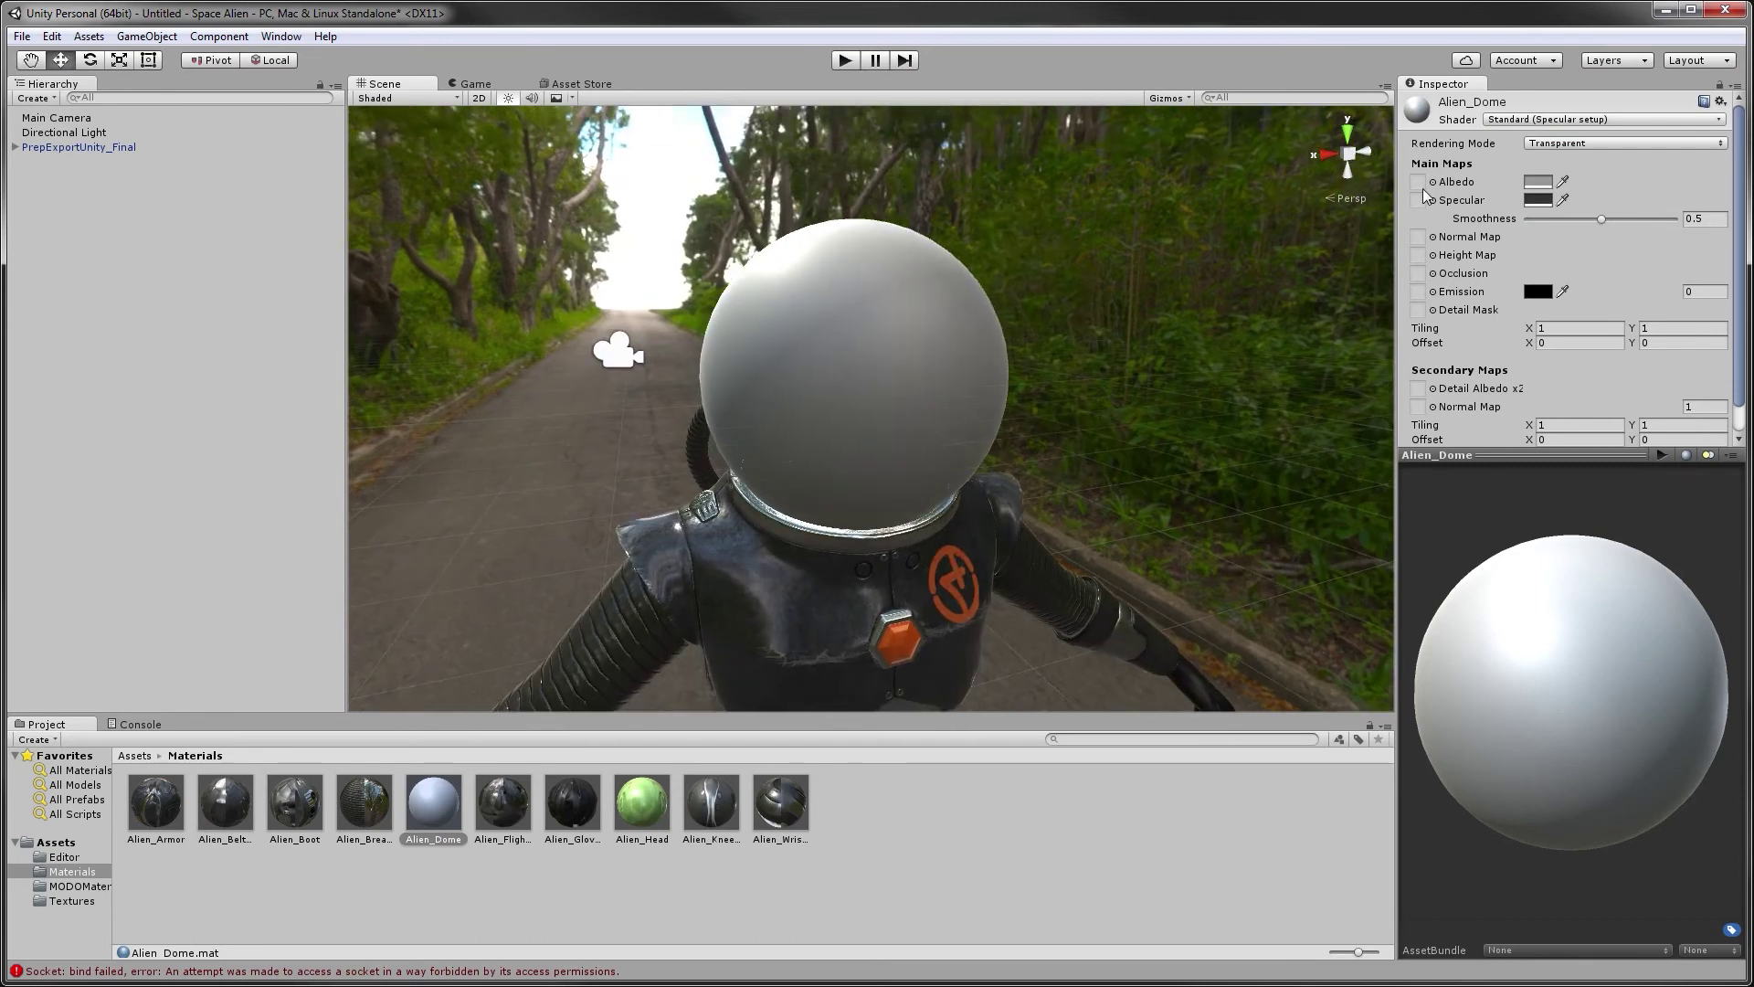
Set the Alien_Dome material's specular color to white
{"action": "left_click", "coordinate": [1525, 202]}
{"action": "left_click", "coordinate": [1342, 255]}
{"action": "left_click_drag", "start_coordinate": [1341, 255], "coordinate": [1311, 219]}
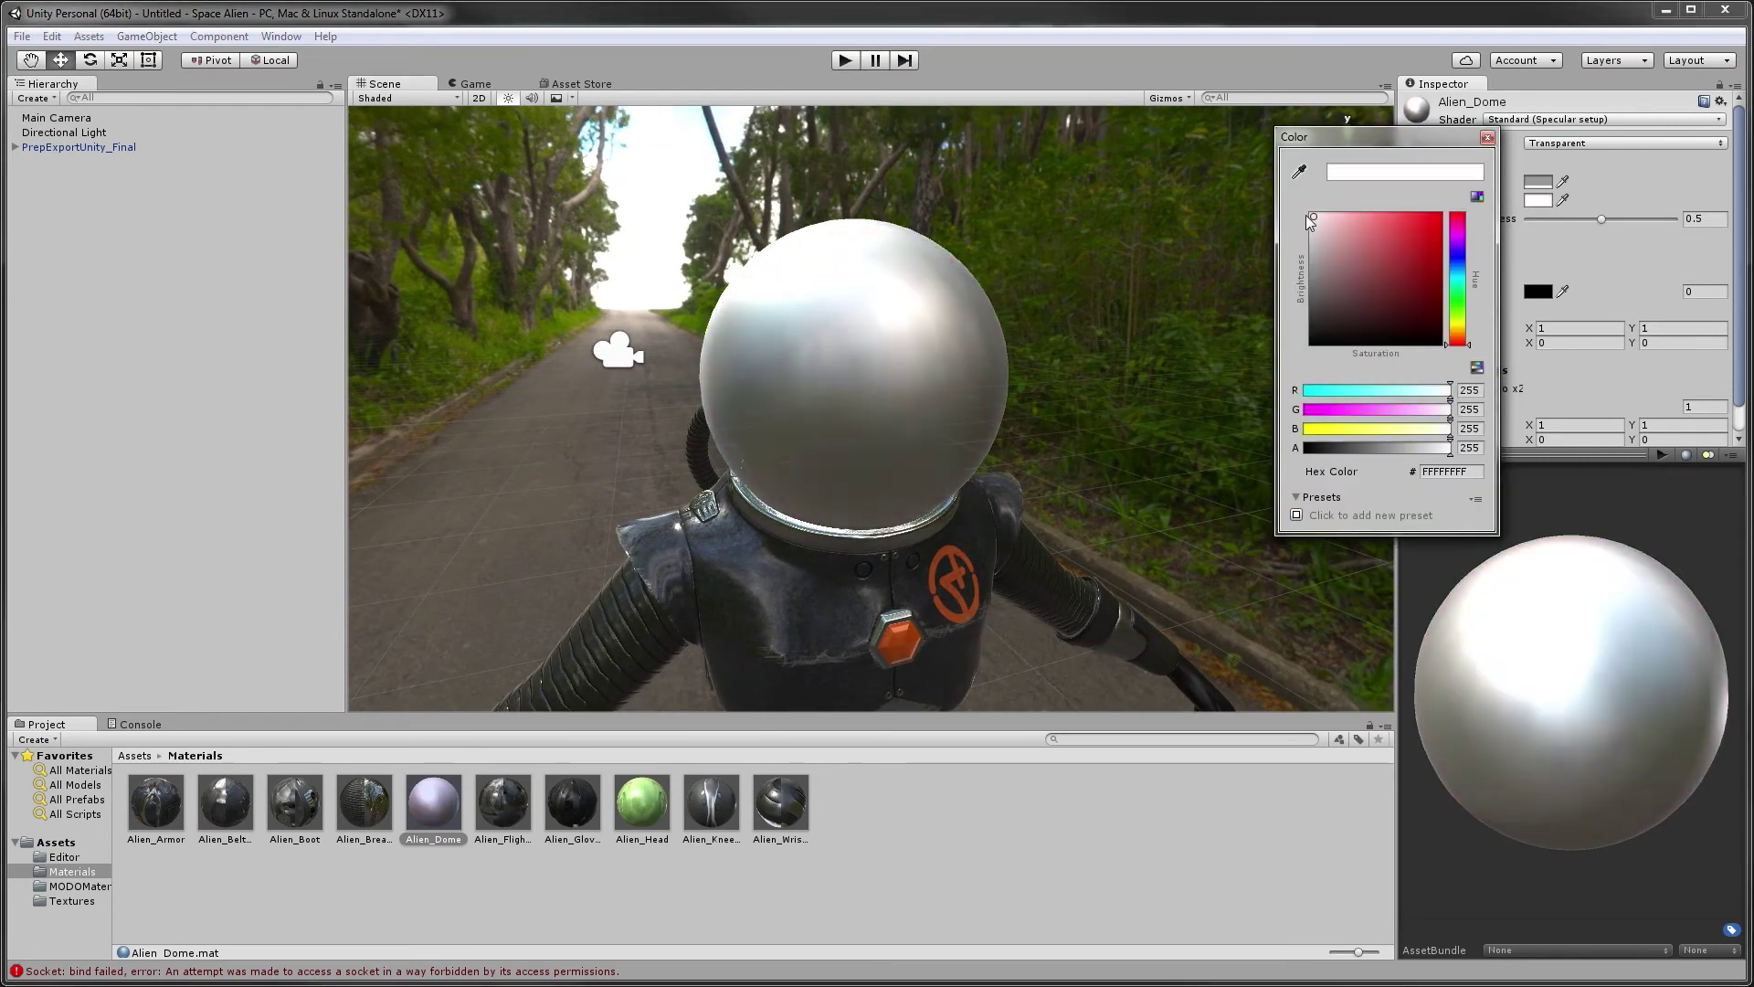
{"action": "left_click", "coordinate": [1635, 209]}
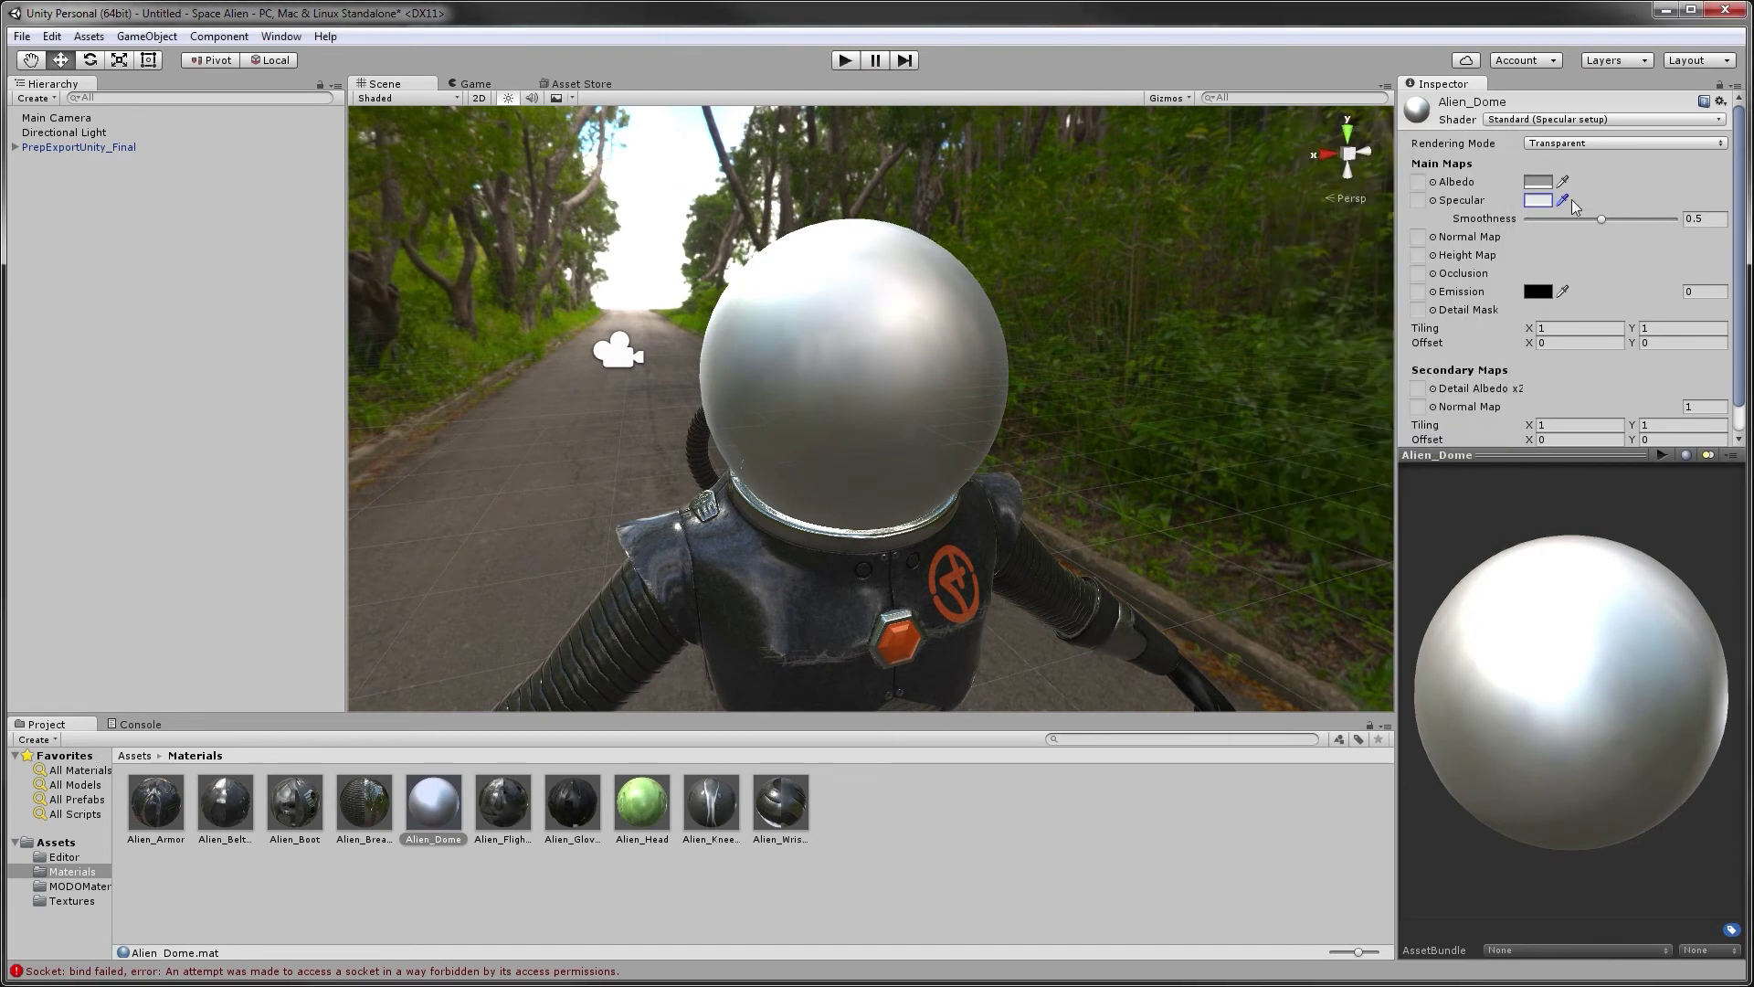
Darken the Alien_Dome albedo color to a near-black grey and raise its smoothness to about 0.873
{"action": "left_click", "coordinate": [1538, 182]}
{"action": "left_click_drag", "start_coordinate": [1379, 239], "coordinate": [1308, 331]}
{"action": "left_click", "coordinate": [1612, 167]}
{"action": "left_click_drag", "start_coordinate": [1592, 221], "coordinate": [1656, 221]}
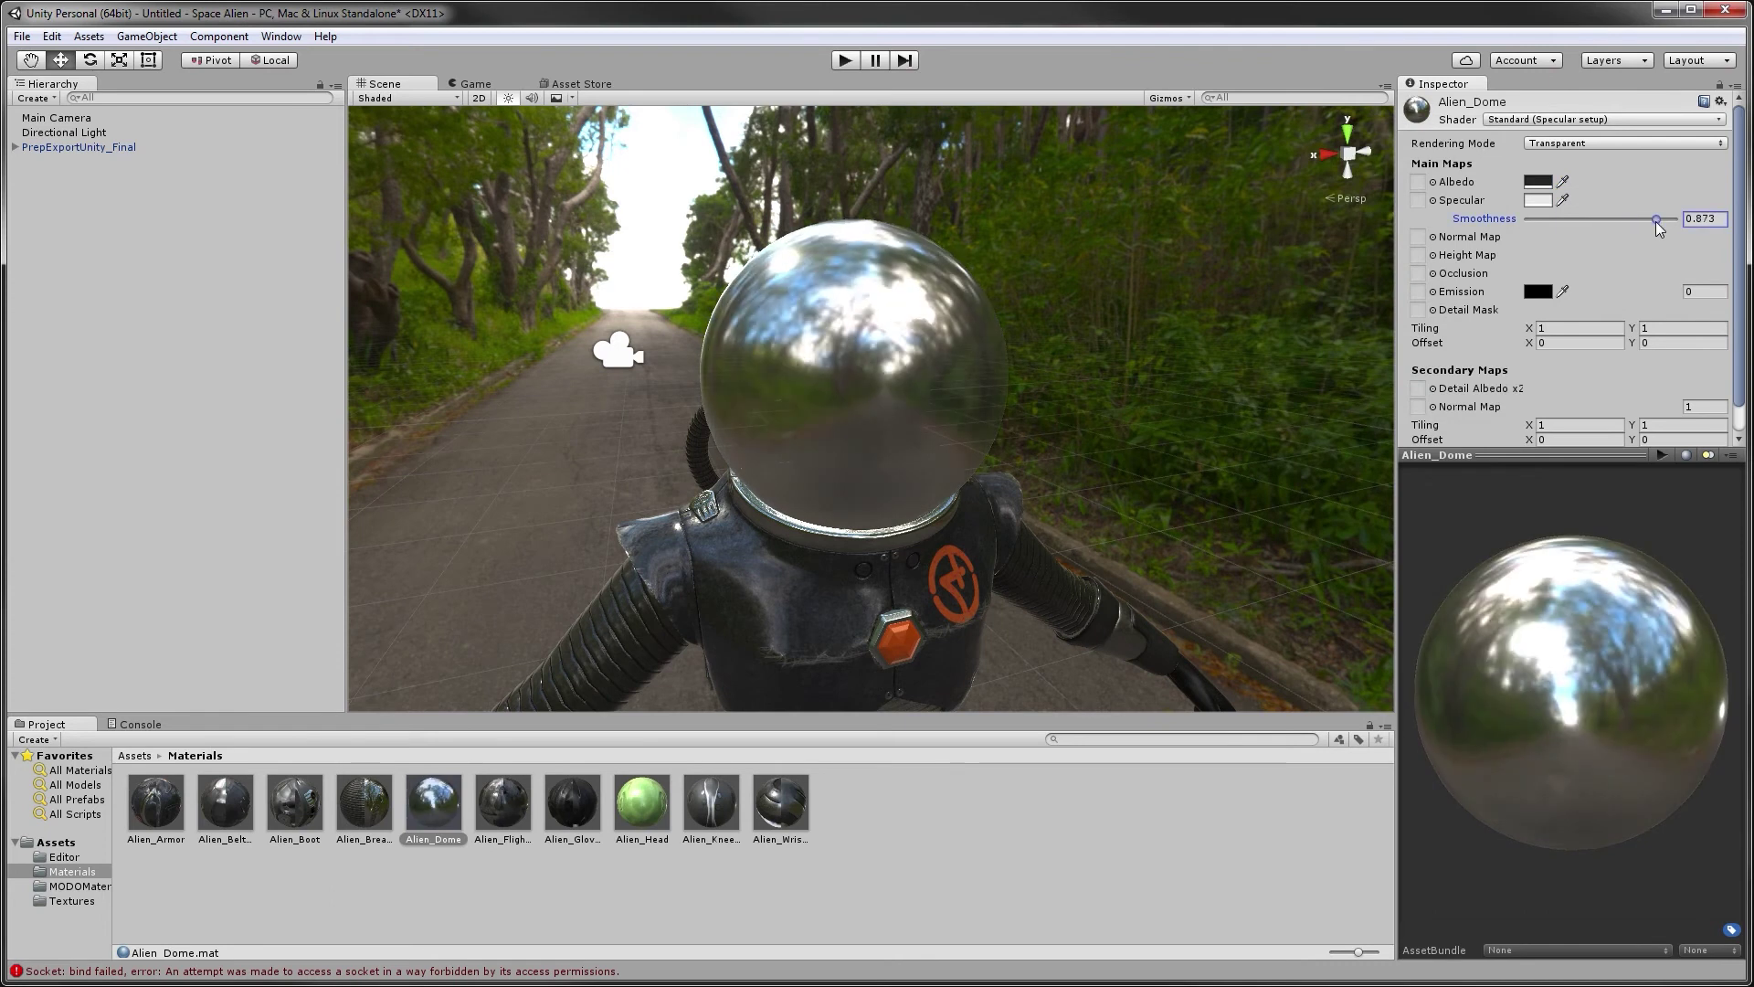
Try the Standard shader on Alien_Dome, restore Standard (Specular setup), and inspect the helmet from several angles around the character
{"action": "left_click", "coordinate": [1553, 120]}
{"action": "left_click", "coordinate": [1554, 140]}
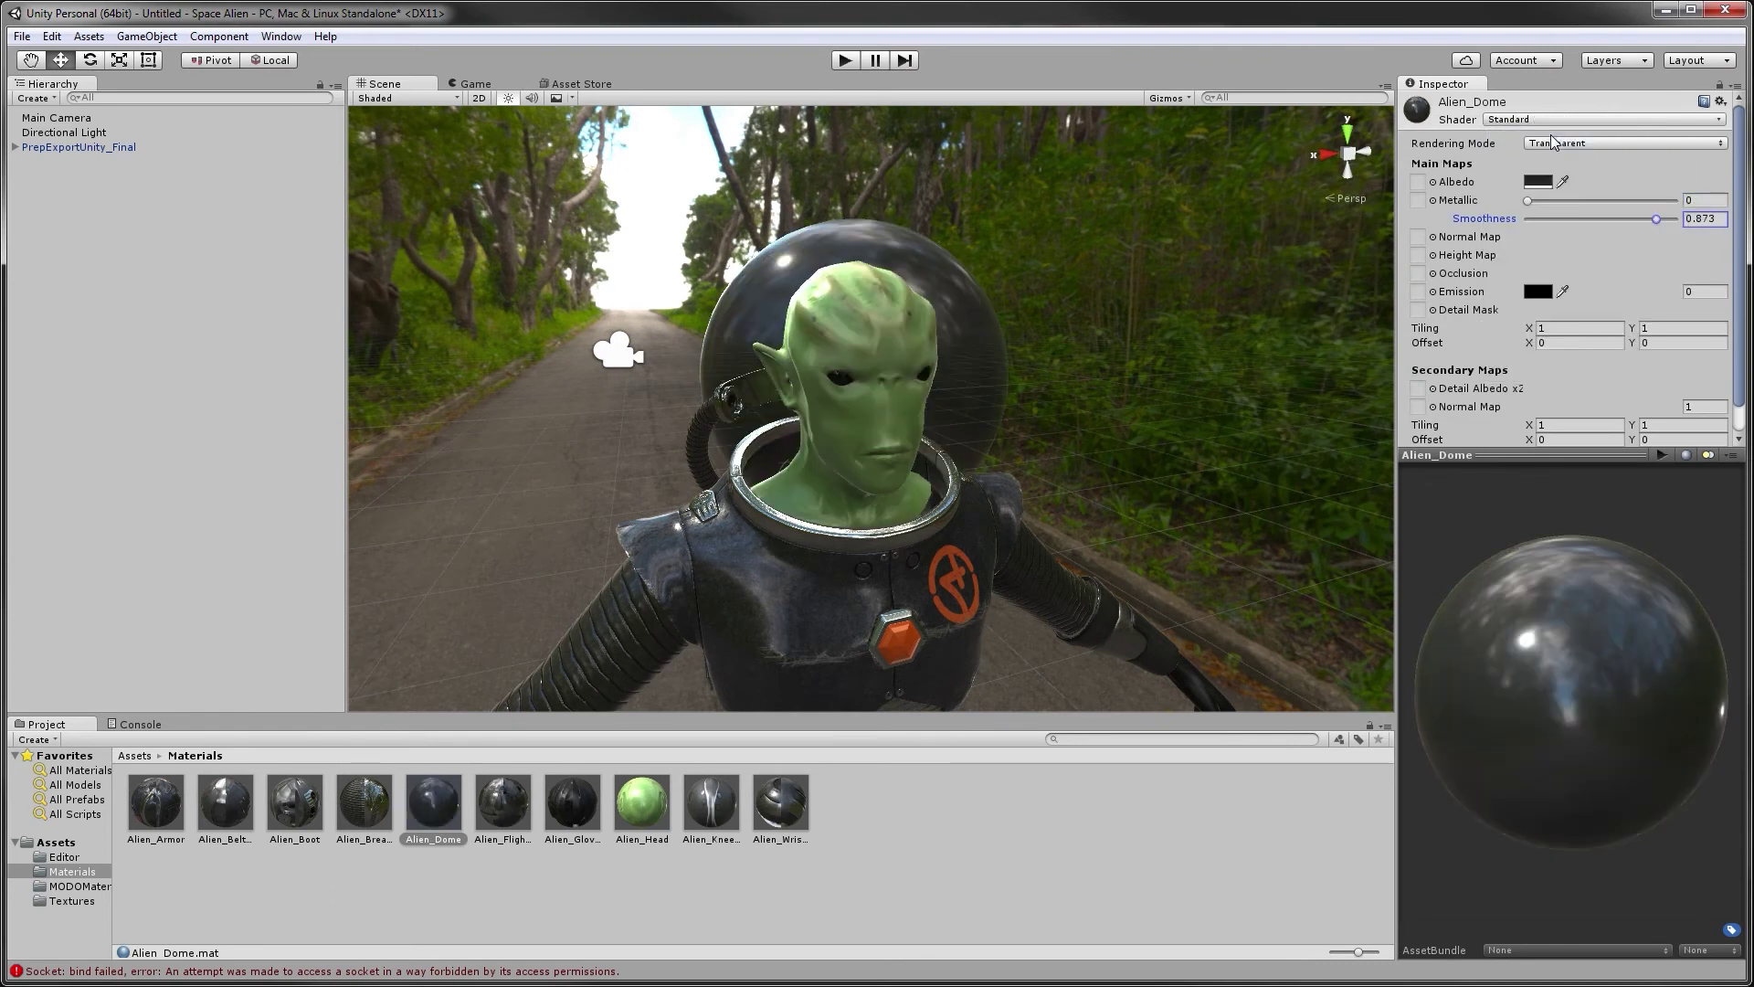
{"action": "left_click_drag", "start_coordinate": [1138, 338], "coordinate": [1133, 342], "text": "alt"}
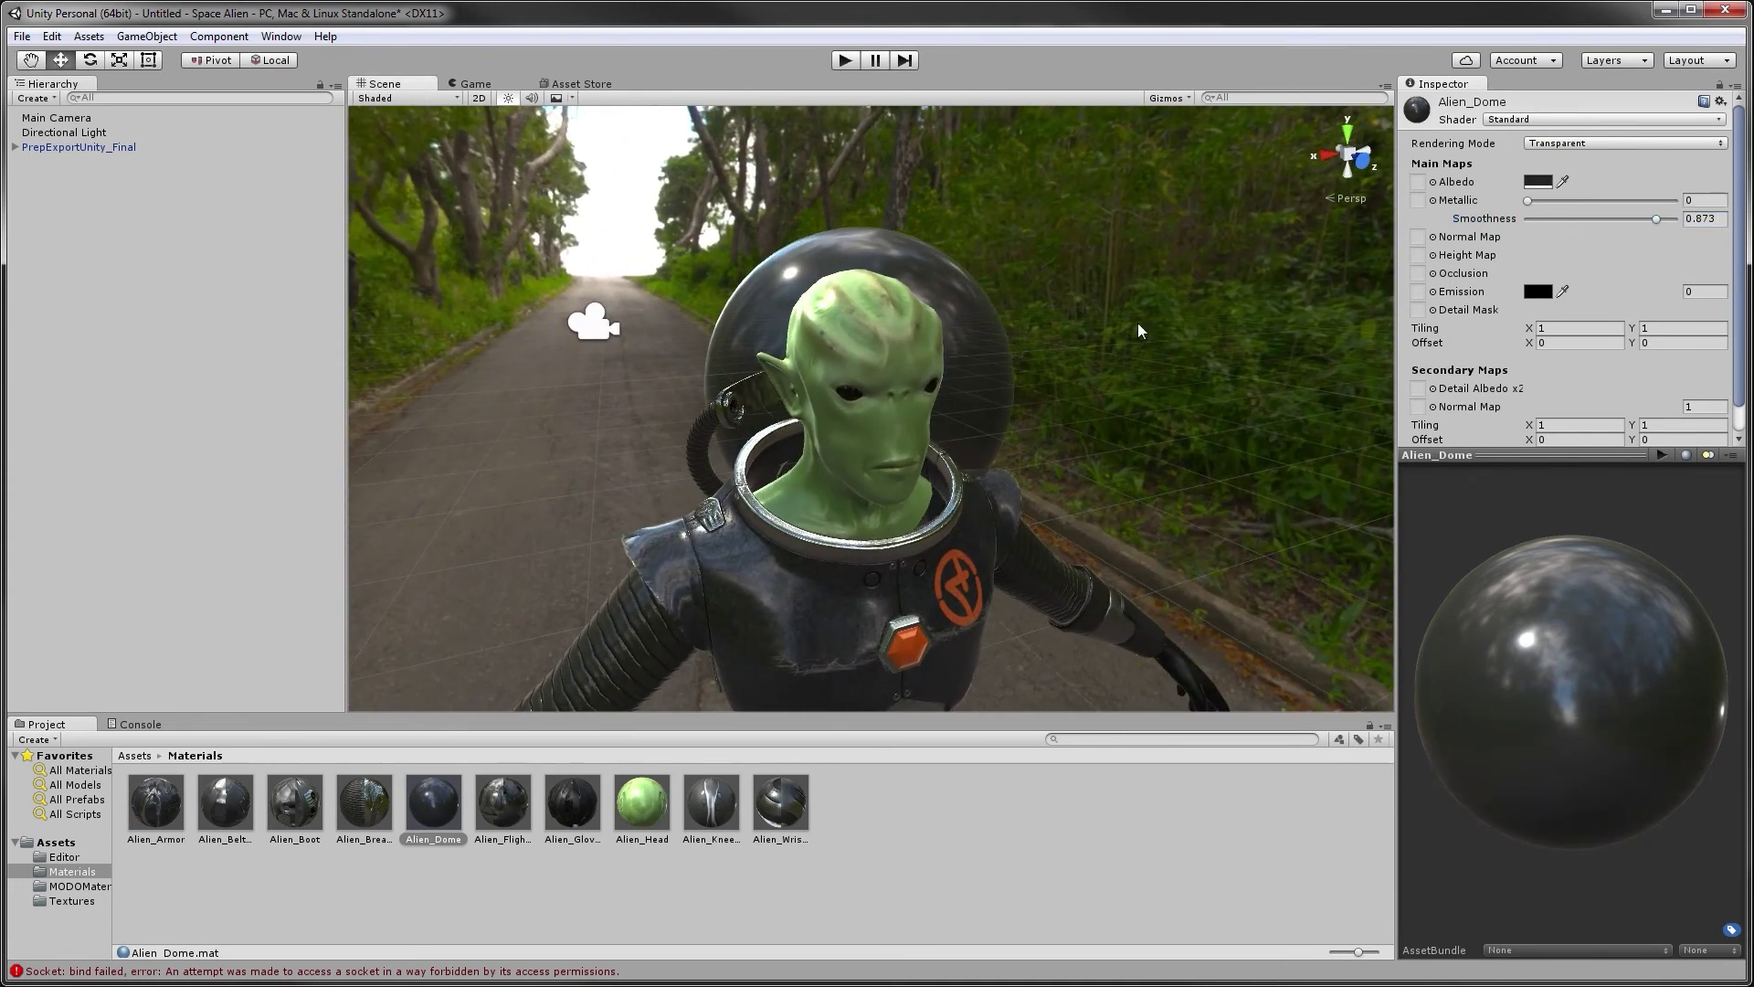
{"action": "left_click", "coordinate": [1562, 120]}
{"action": "left_click", "coordinate": [1564, 132]}
{"action": "mouse_move", "coordinate": [1203, 437]}
{"action": "left_mouse_down", "text": "alt"}
{"action": "mouse_move", "coordinate": [1090, 420]}
{"action": "mouse_move", "coordinate": [1207, 423]}
{"action": "left_mouse_up", "text": "alt"}
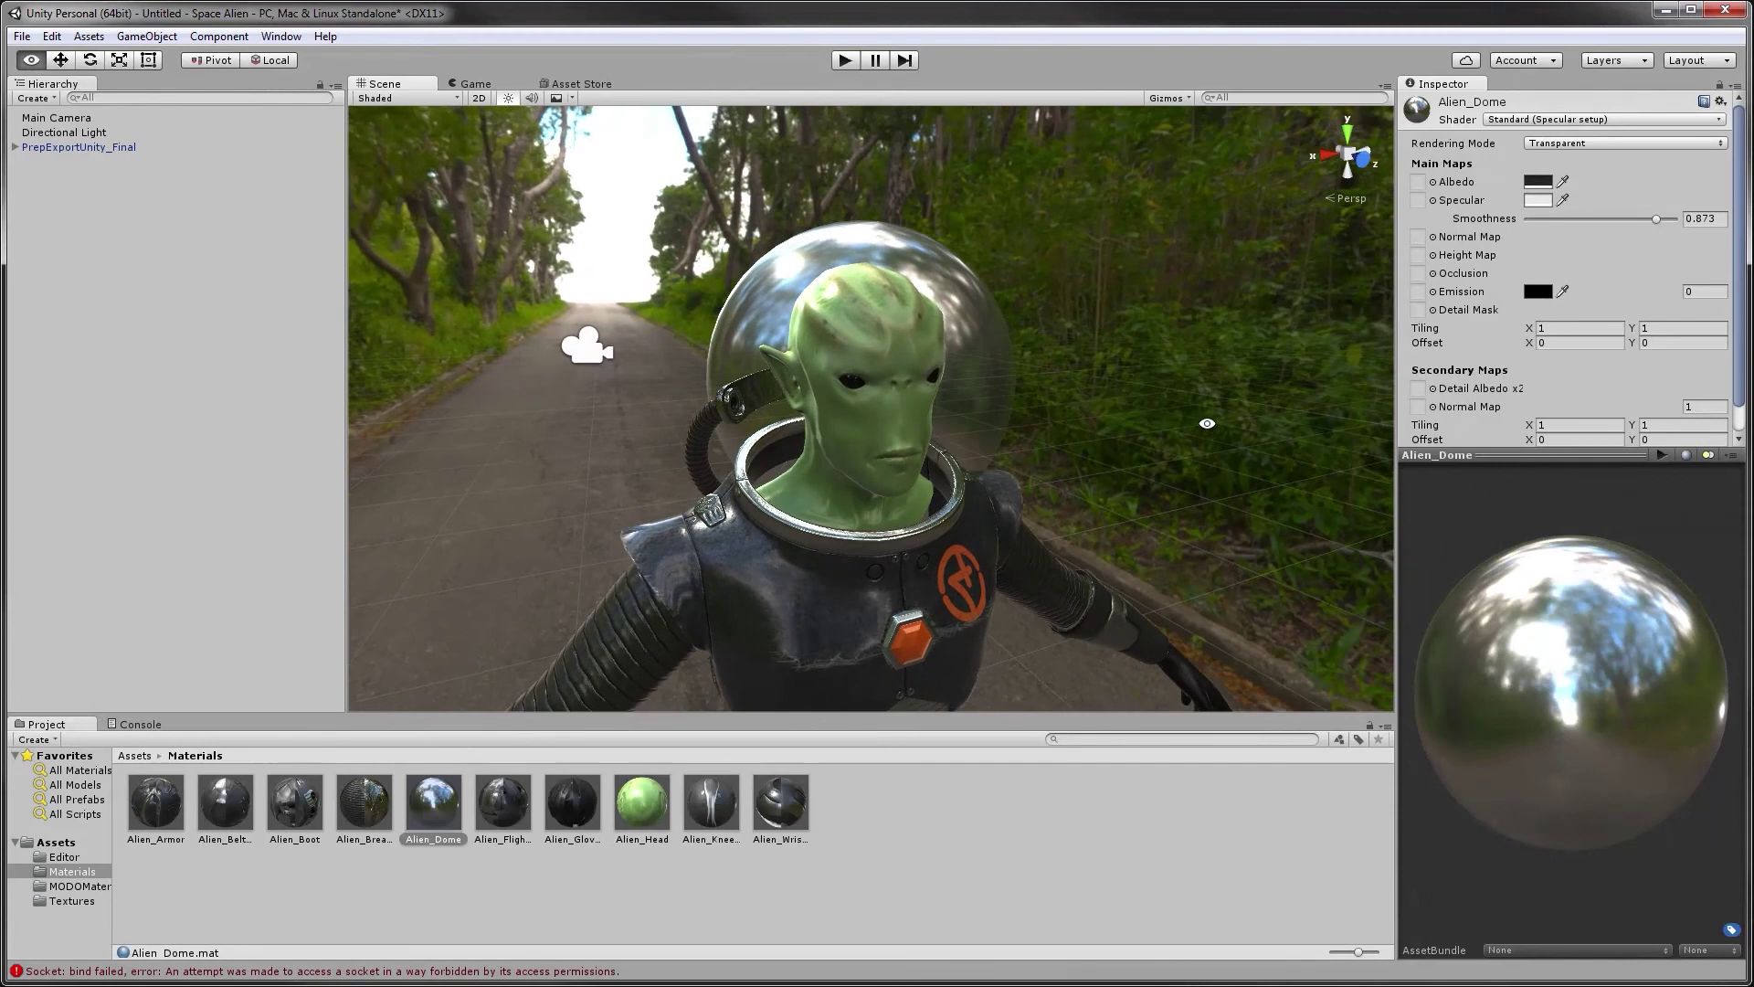
{"action": "left_click_drag", "start_coordinate": [1059, 438], "coordinate": [985, 583], "text": "alt"}
{"action": "scroll", "coordinate": [1070, 381], "scroll_direction": "down", "scroll_amount": 10}
{"action": "middle_click_drag", "start_coordinate": [1204, 345], "coordinate": [1167, 361]}
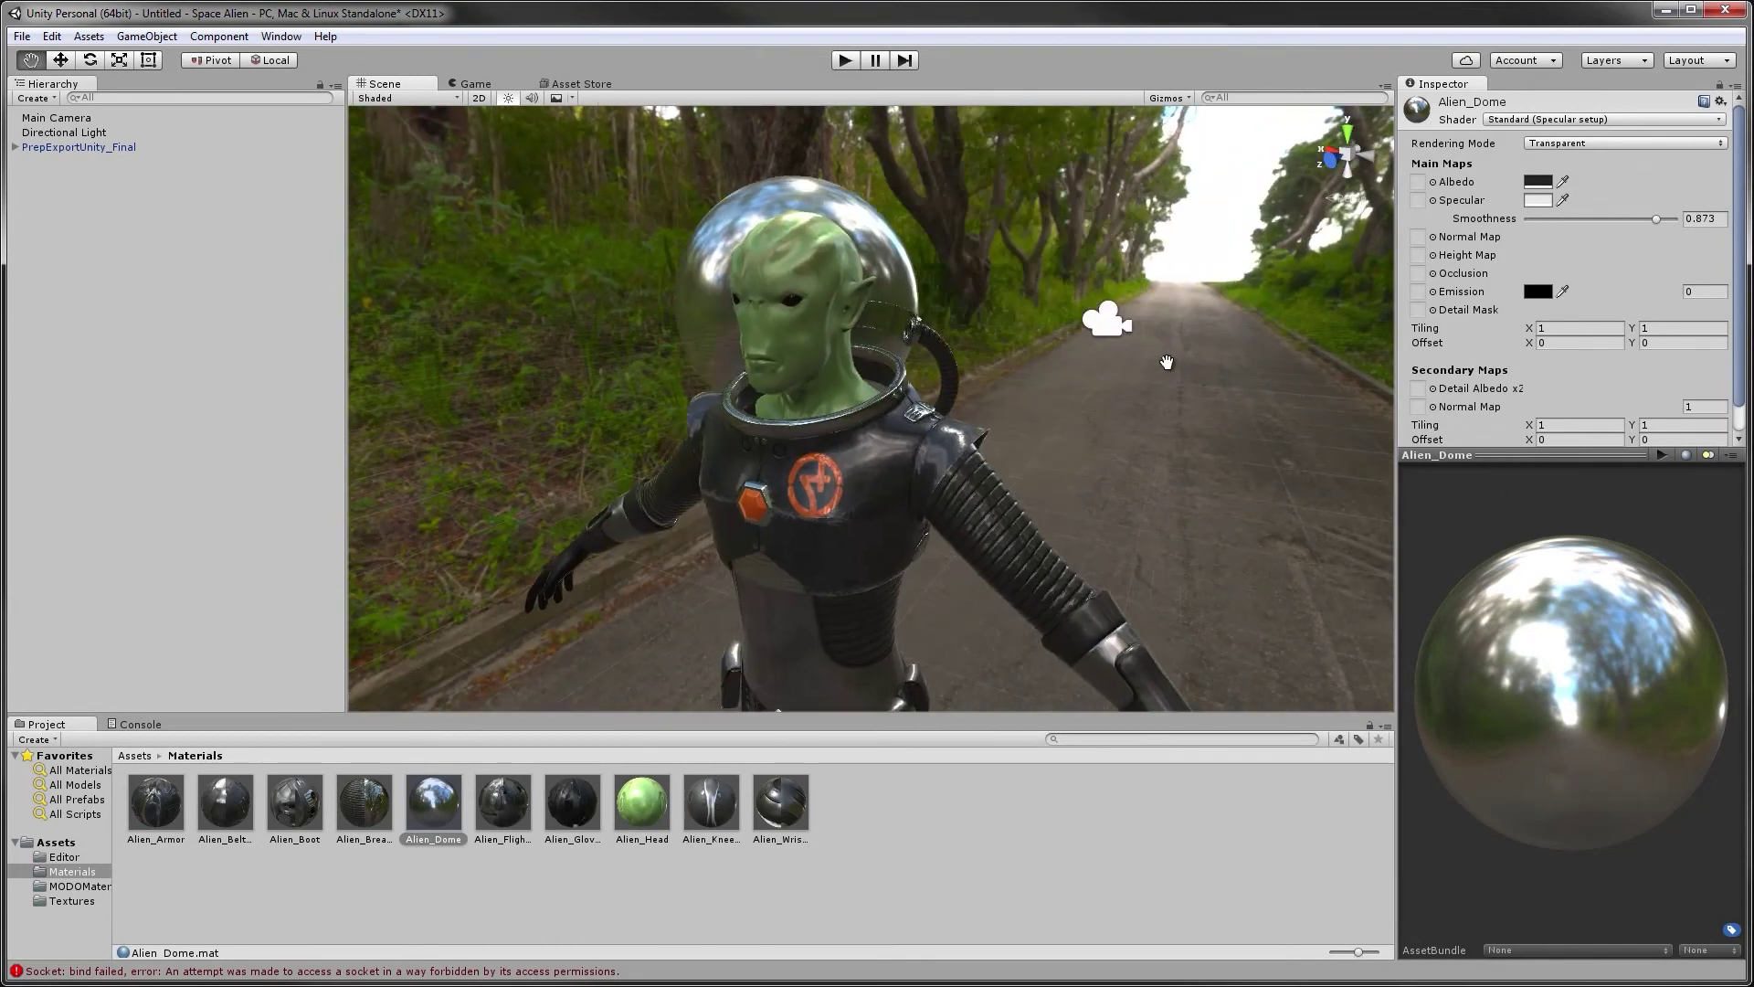
{"action": "left_click_drag", "start_coordinate": [1167, 362], "coordinate": [1280, 379], "text": "alt"}
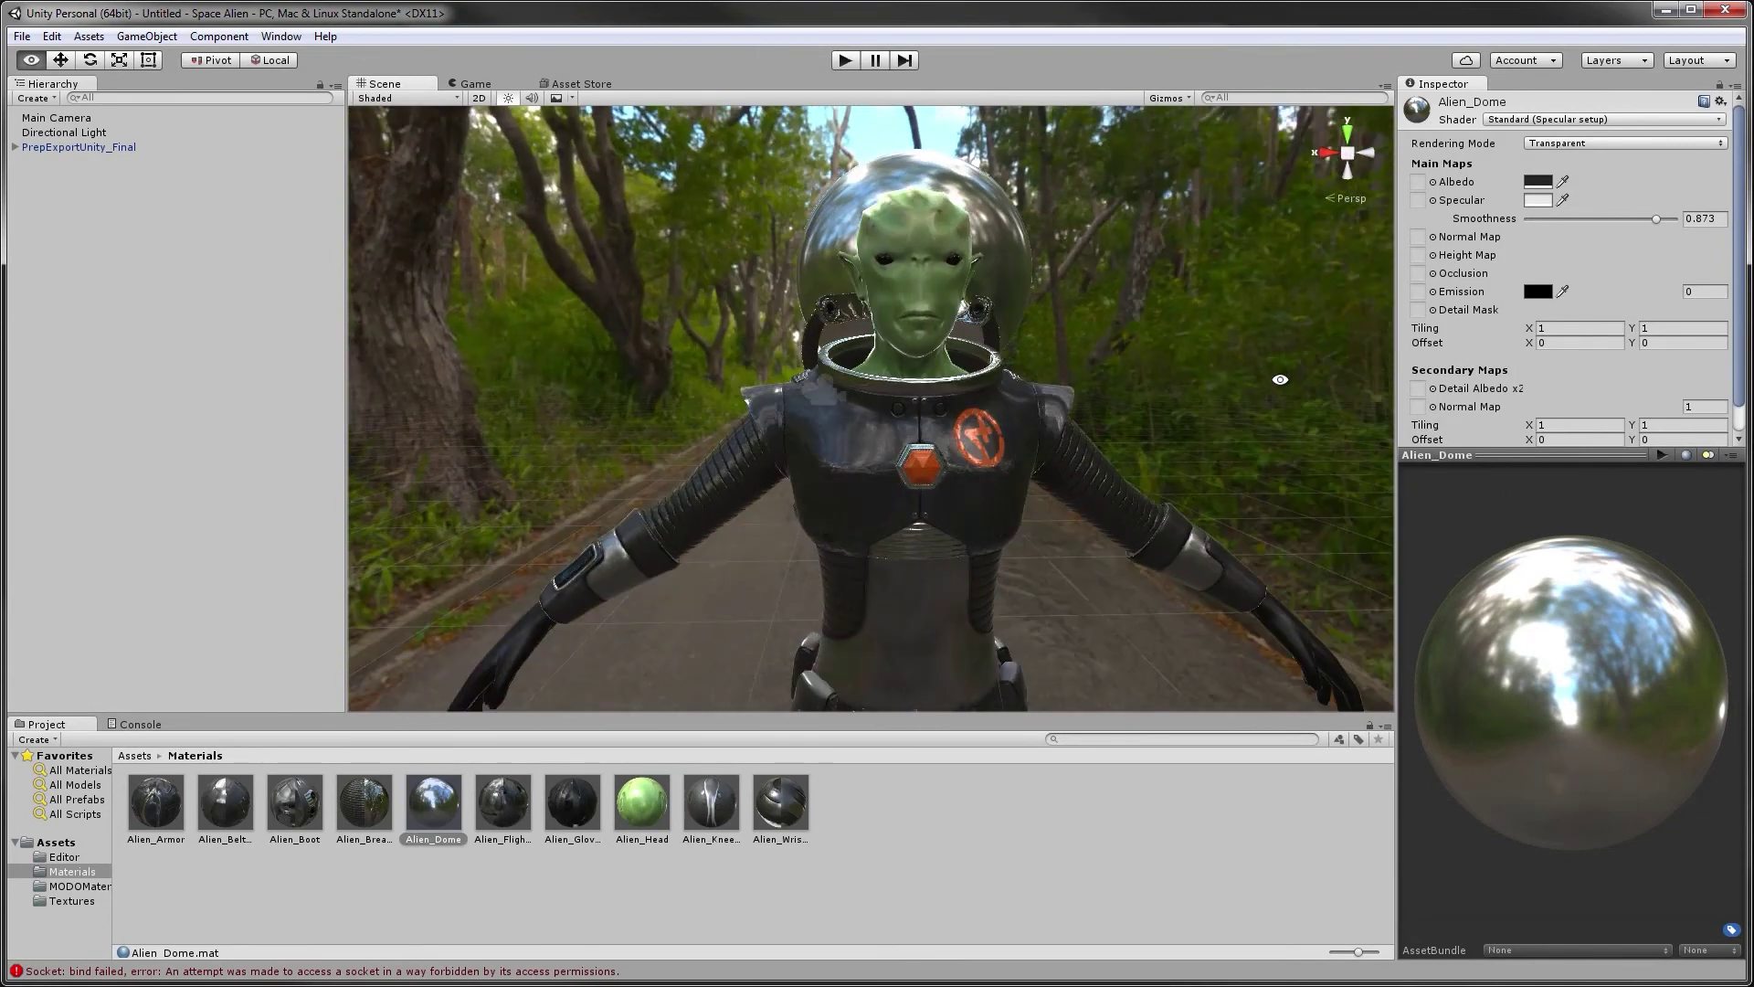
{"action": "left_click_drag", "start_coordinate": [1066, 556], "coordinate": [1119, 557], "text": "alt"}
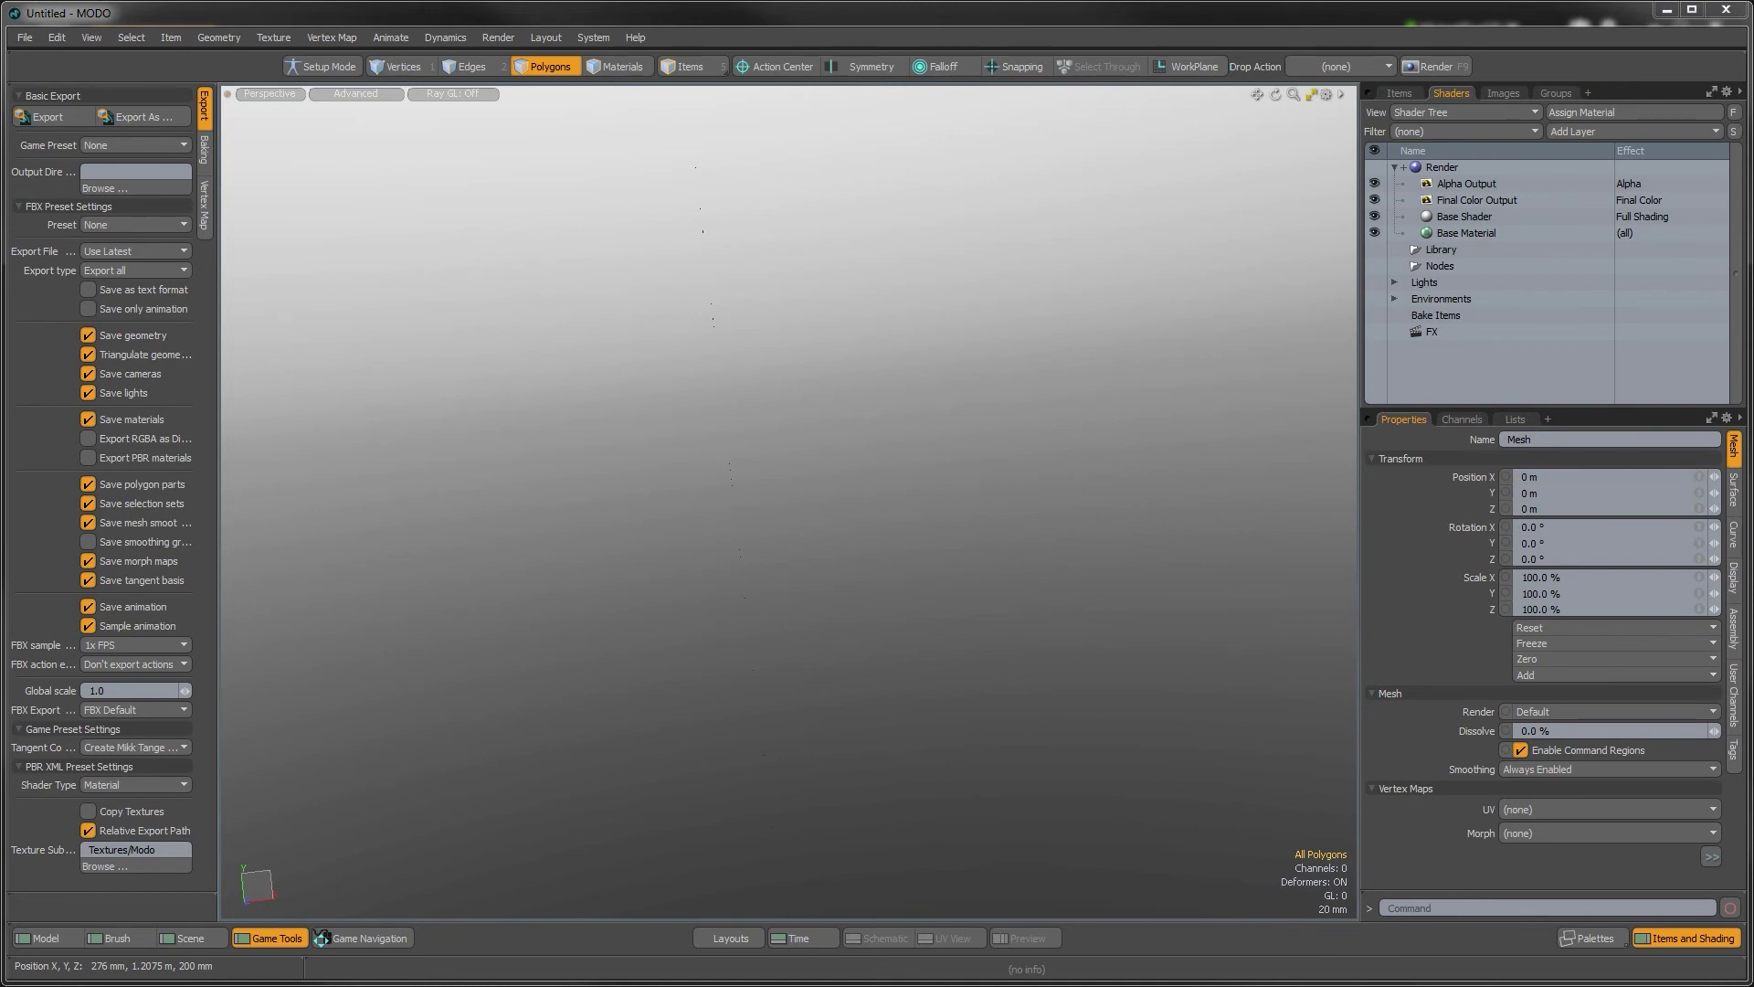
Switch to MODO, open LookDev.lxo from the Video_10_Unreal4 folder, and bring the character into view
{"action": "left_click", "coordinate": [25, 38]}
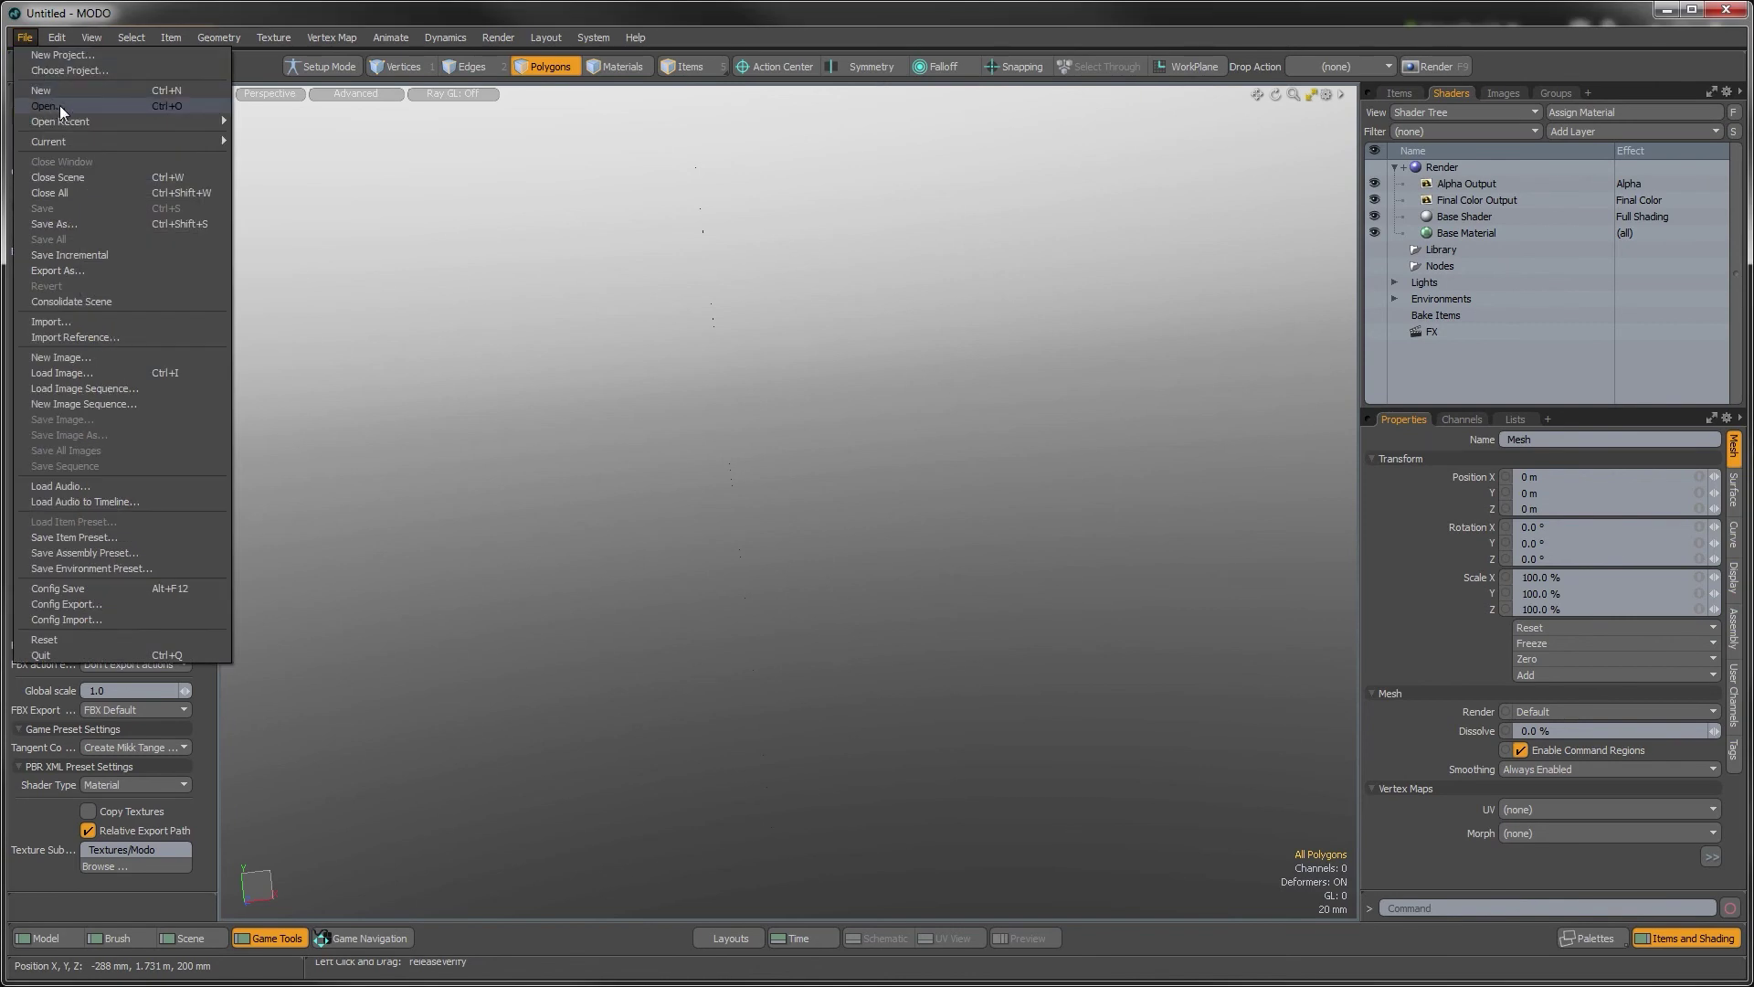
{"action": "left_click", "coordinate": [58, 106]}
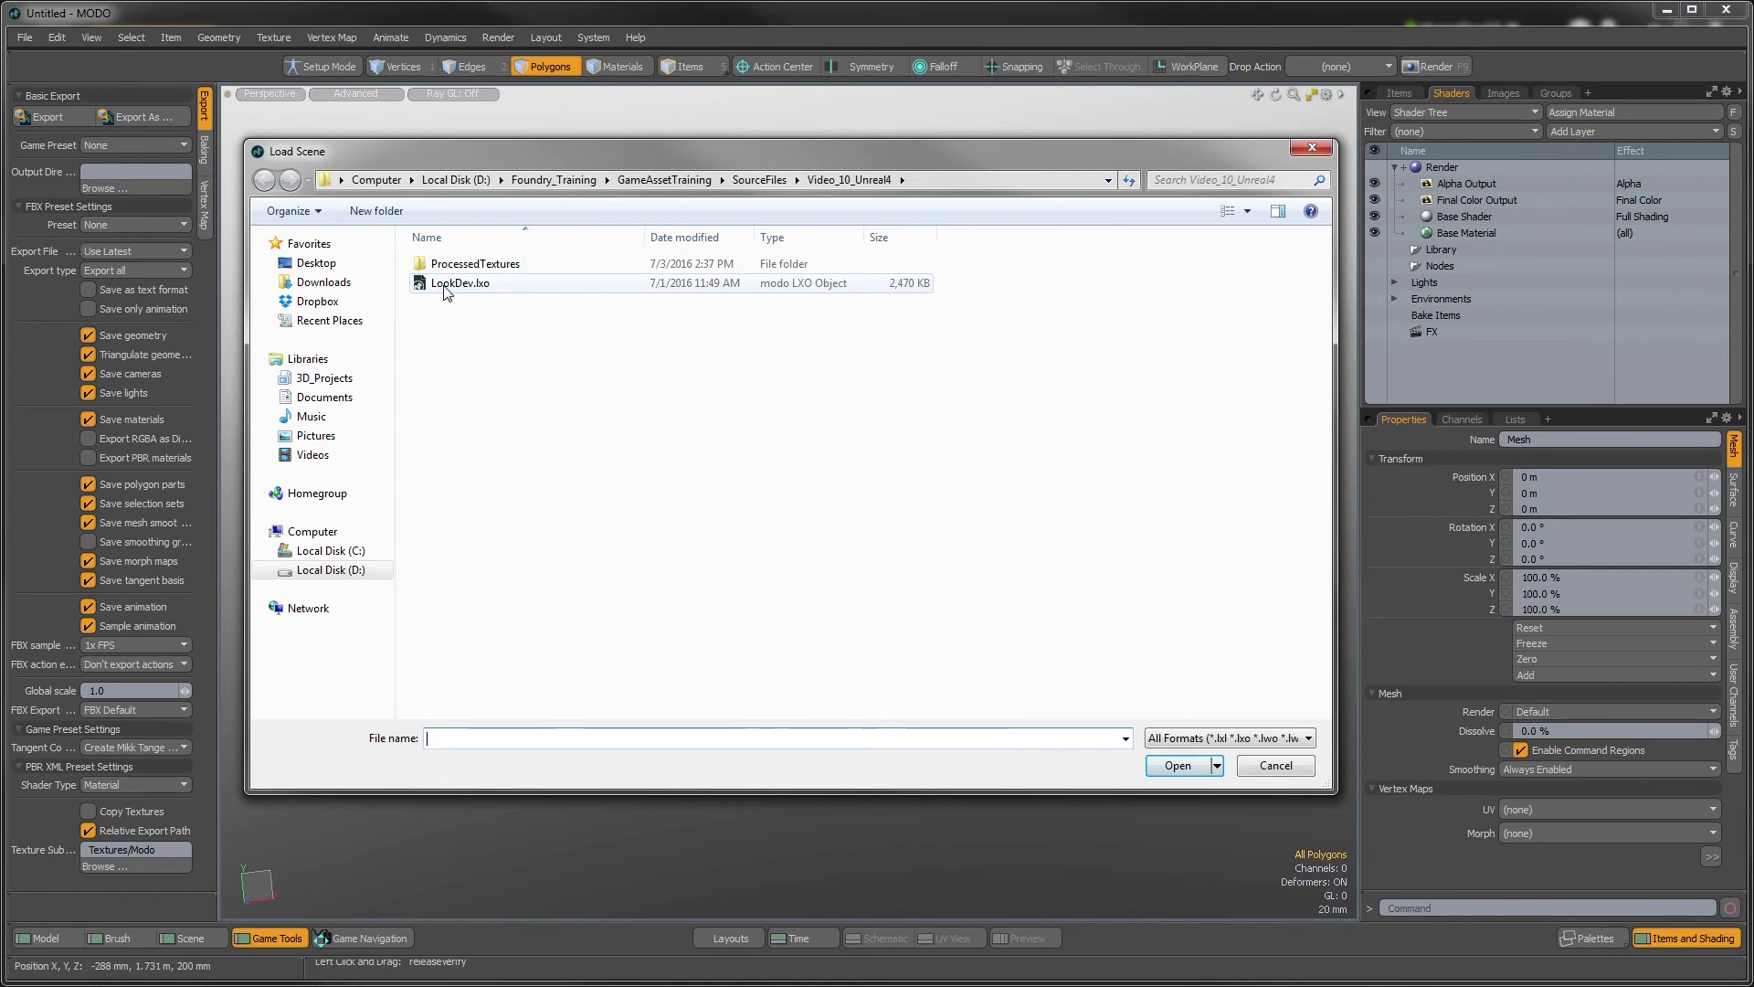
{"action": "left_click", "coordinate": [448, 284]}
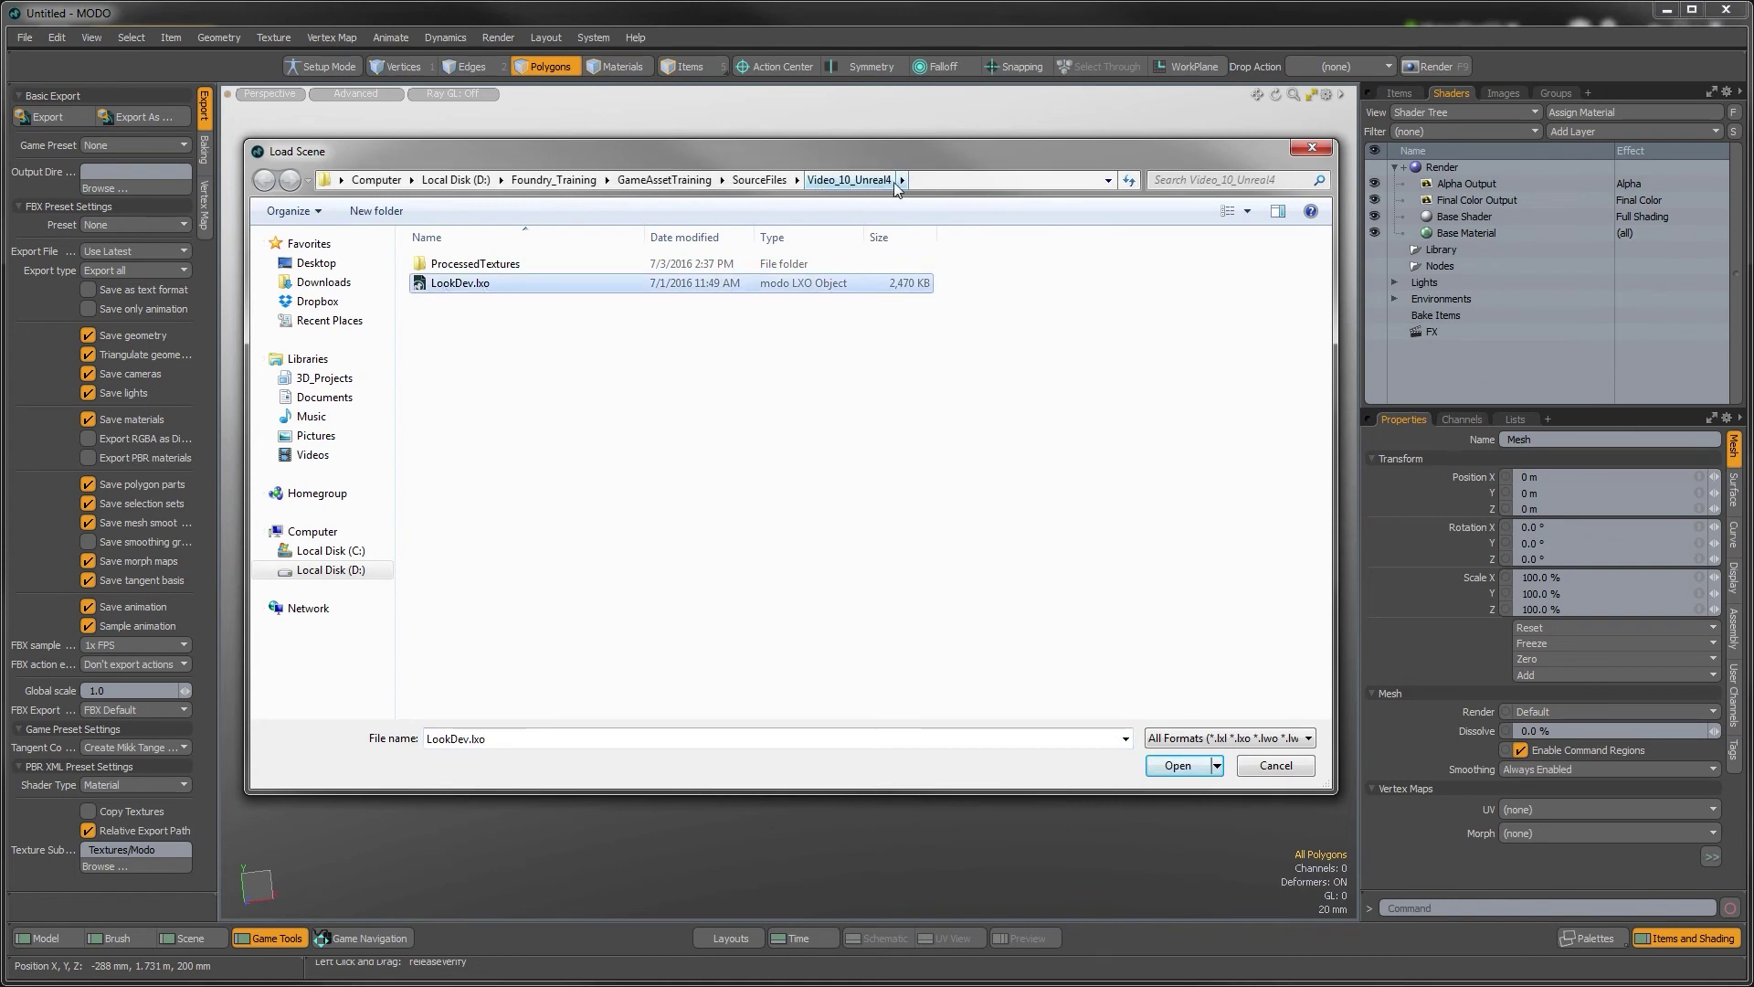
{"action": "left_click", "coordinate": [1188, 766]}
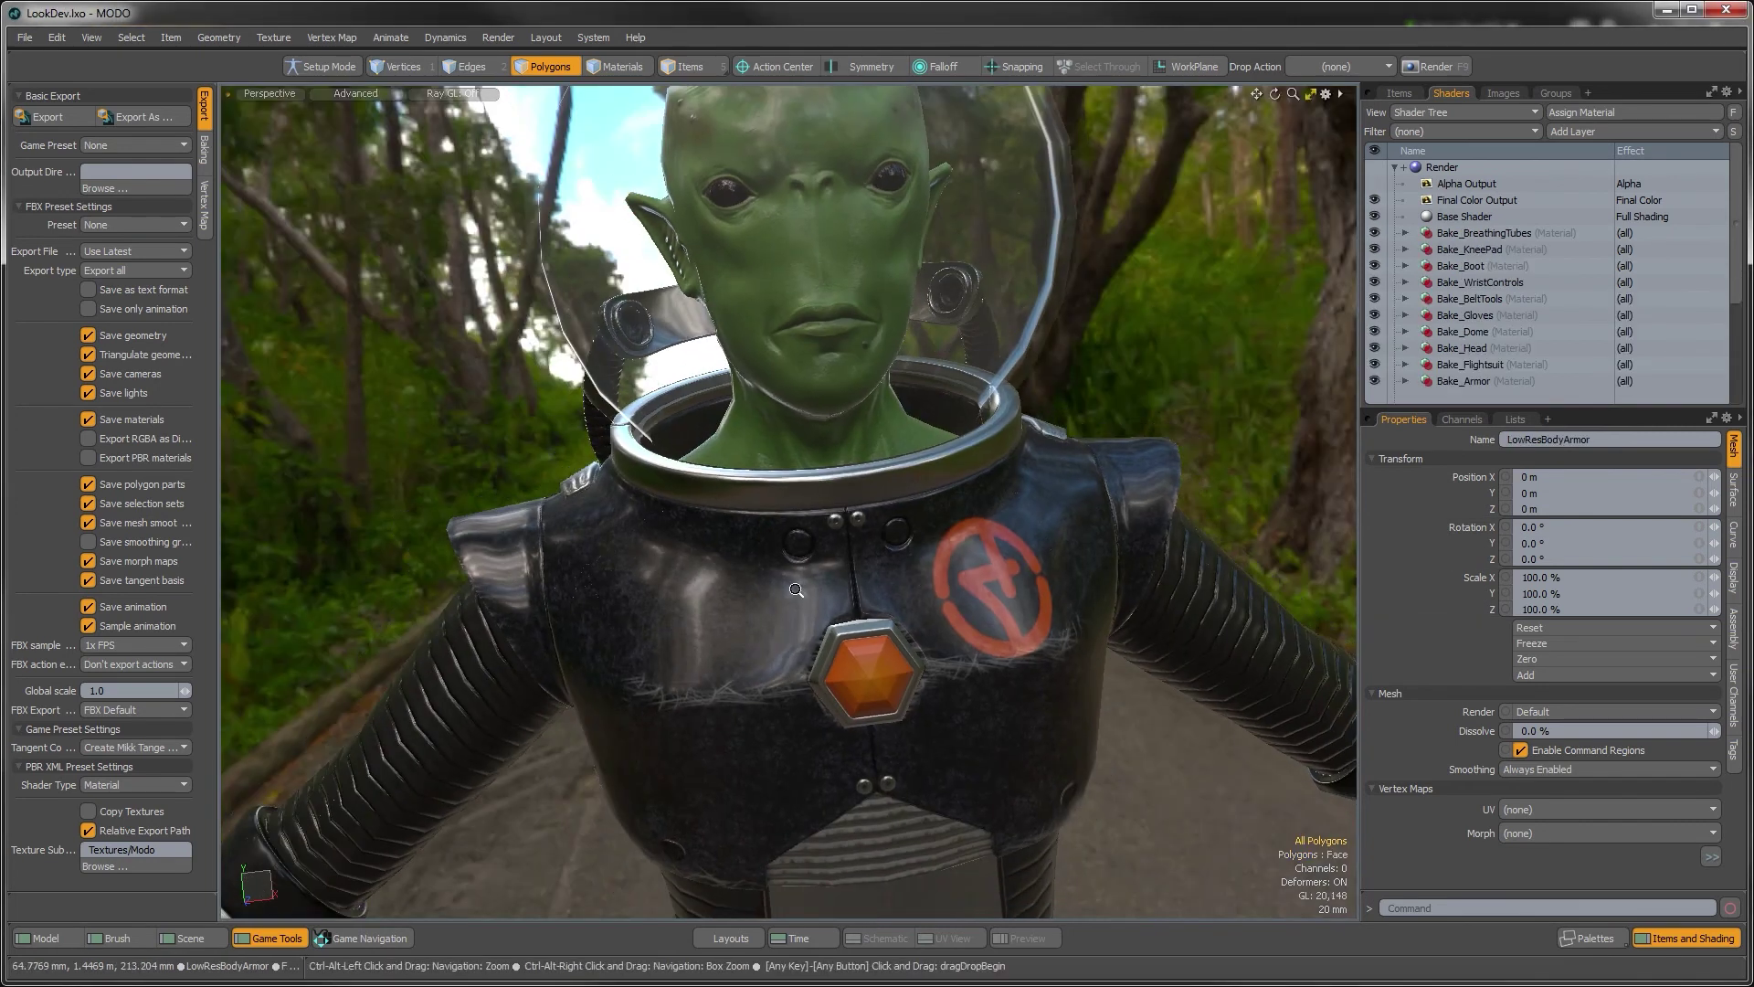
{"action": "left_click_drag", "start_coordinate": [989, 614], "coordinate": [960, 609], "text": "ctrl+alt"}
{"action": "left_click_drag", "start_coordinate": [809, 680], "coordinate": [1096, 643], "text": "alt"}
{"action": "left_click_drag", "start_coordinate": [969, 667], "coordinate": [891, 708], "text": "ctrl+alt"}
{"action": "left_click_drag", "start_coordinate": [890, 709], "coordinate": [776, 575], "text": "alt+shift"}
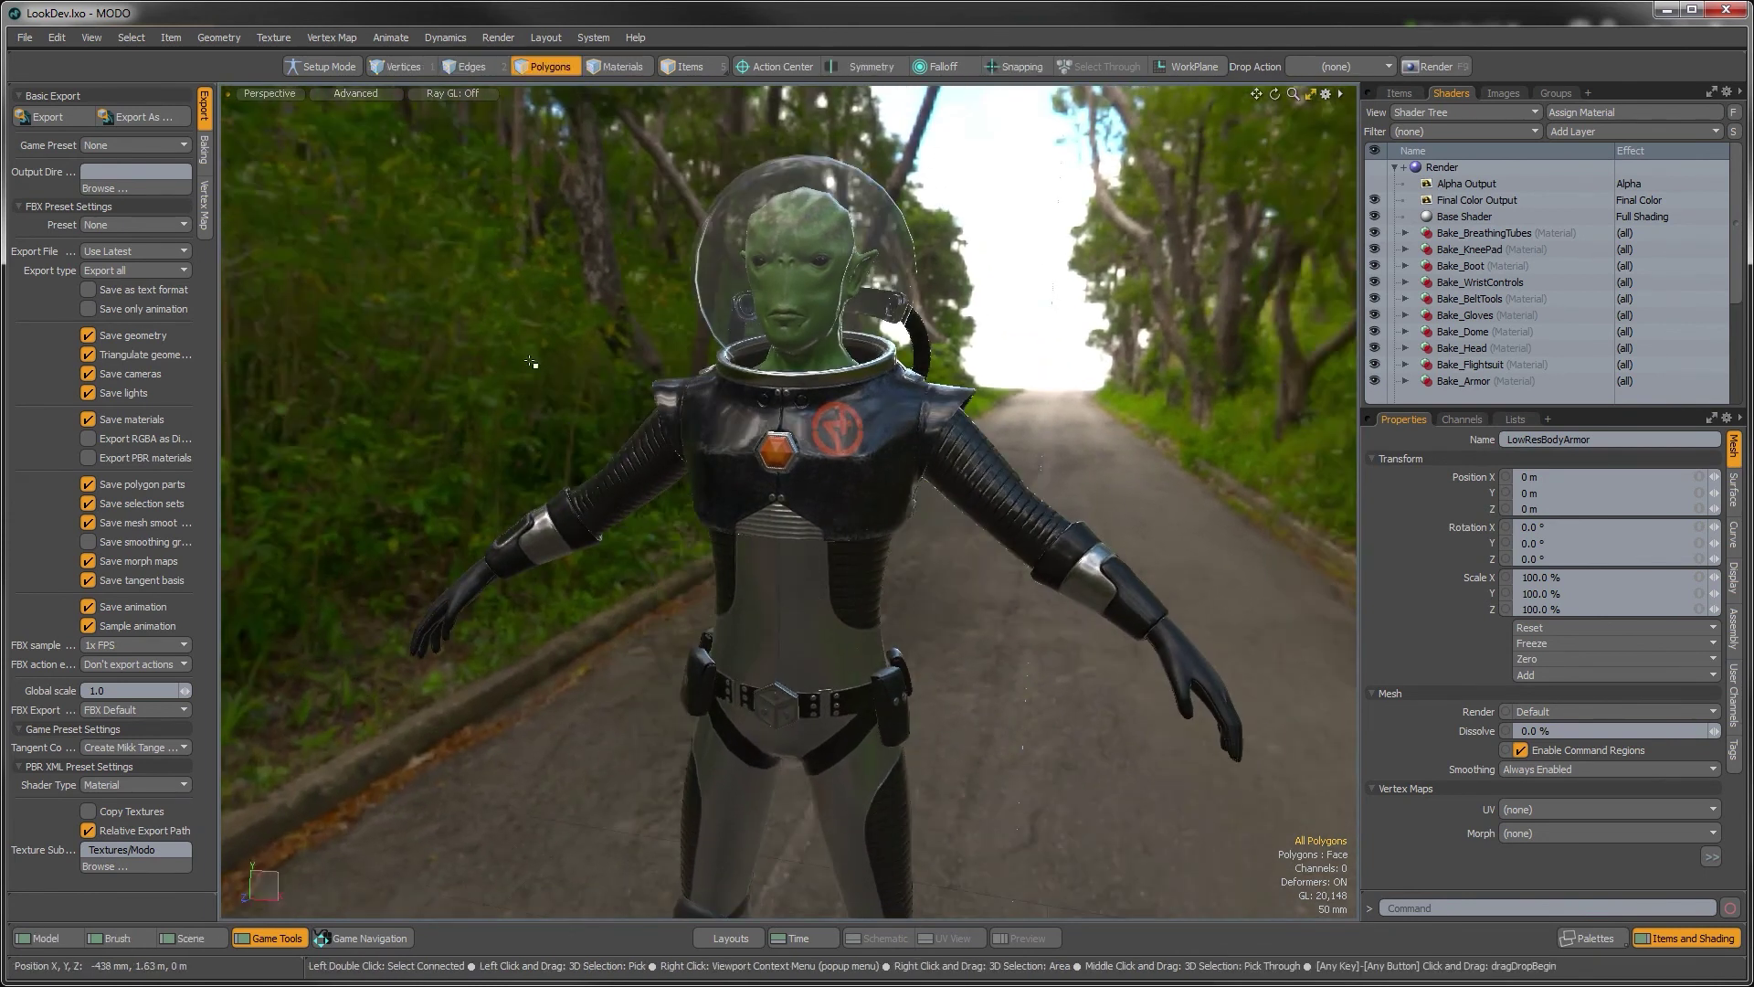
Save the scene under the new name AlienFinalExport in the Video_10_Unreal4 folder
{"action": "left_click", "coordinate": [25, 37]}
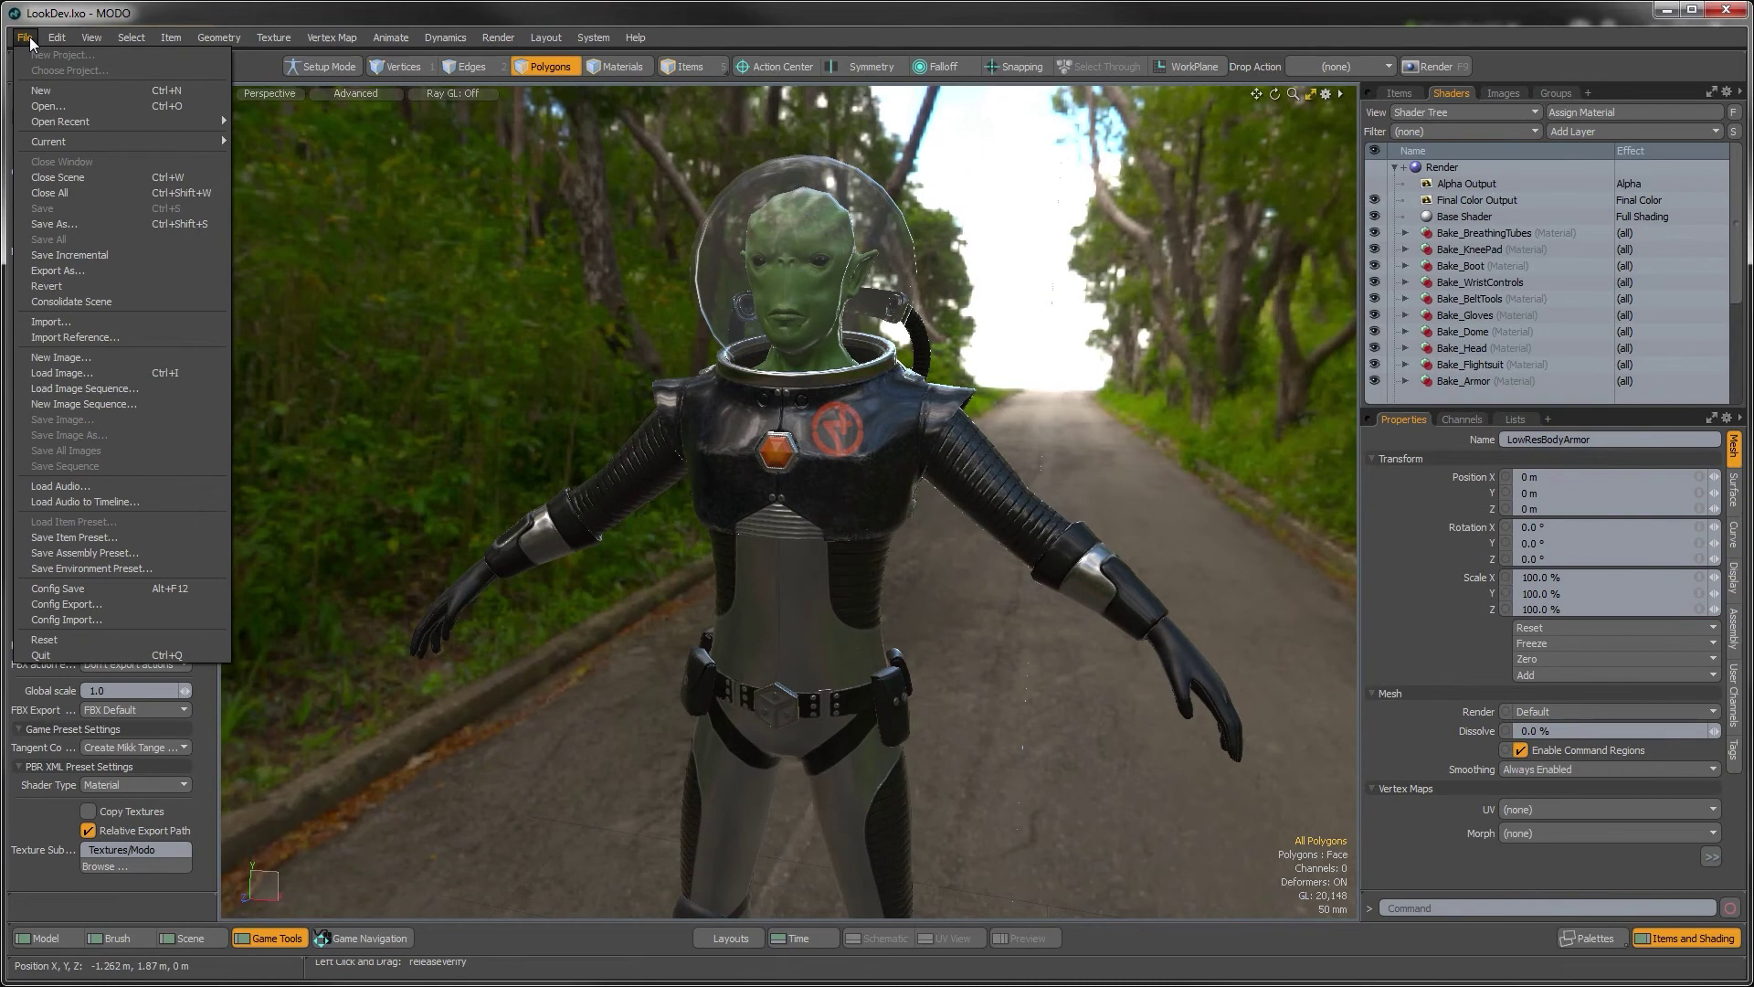
{"action": "left_click", "coordinate": [53, 228]}
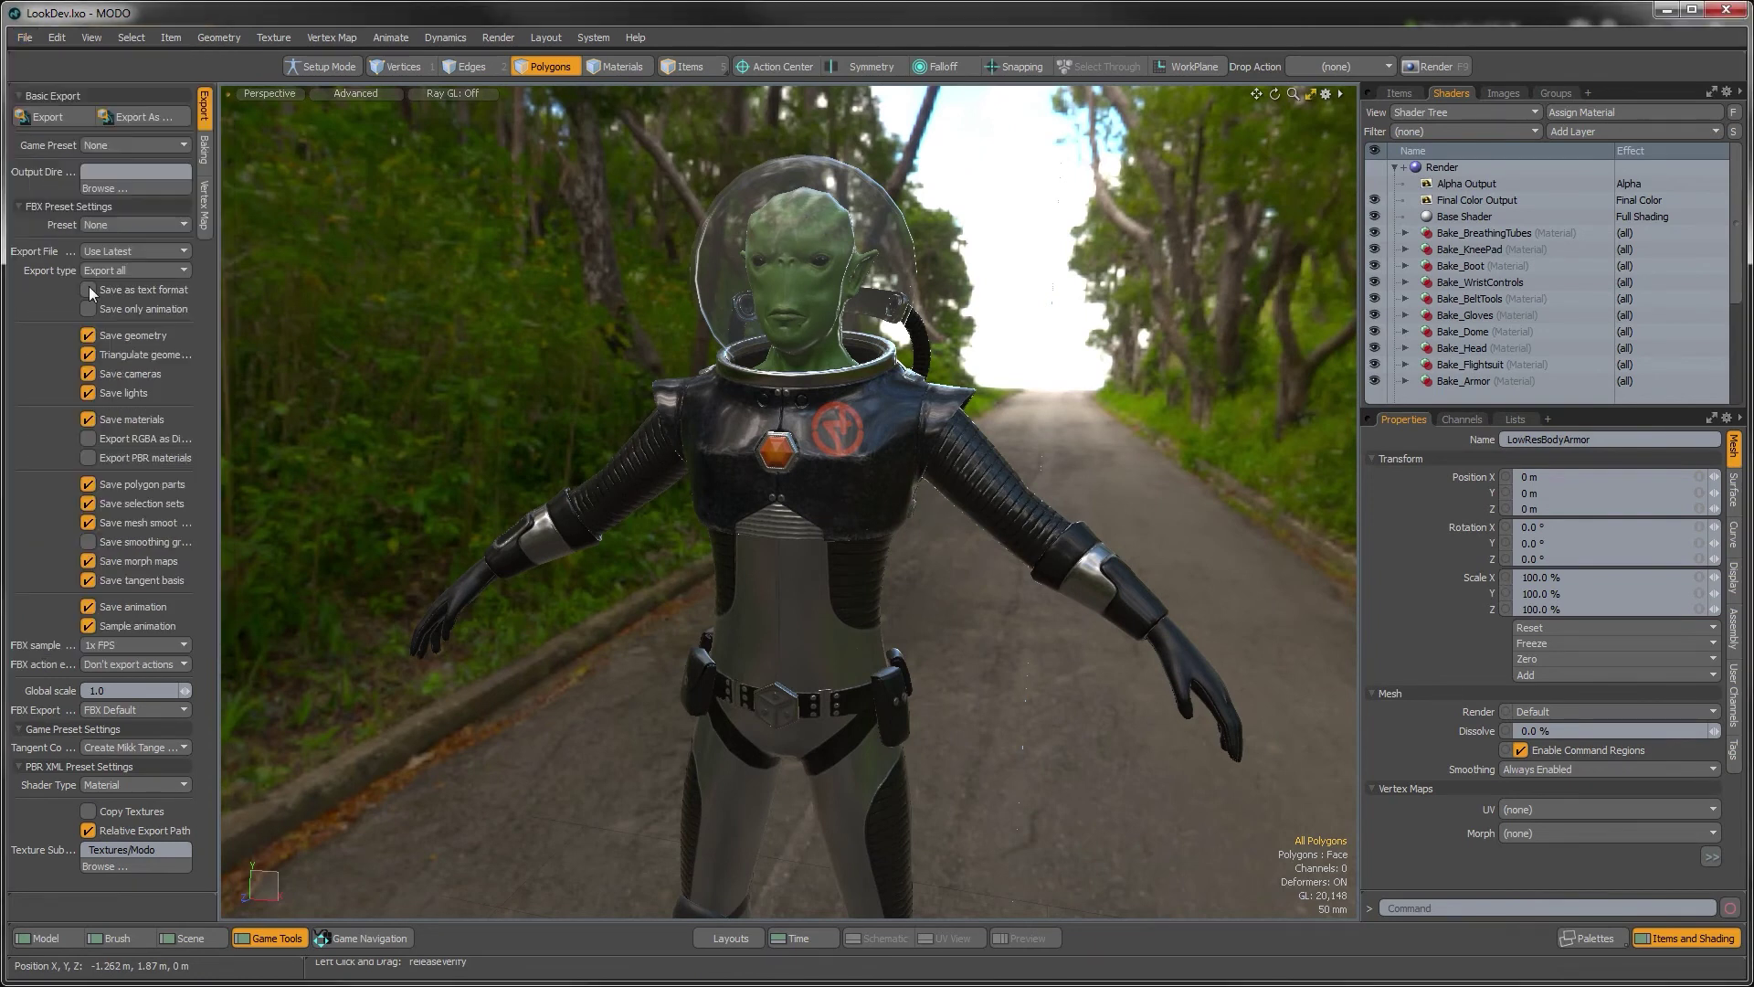
{"action": "left_click", "coordinate": [403, 700]}
{"action": "left_click_drag", "start_coordinate": [414, 700], "coordinate": [313, 698]}
{"action": "type", "text": "lienFinalExport"}
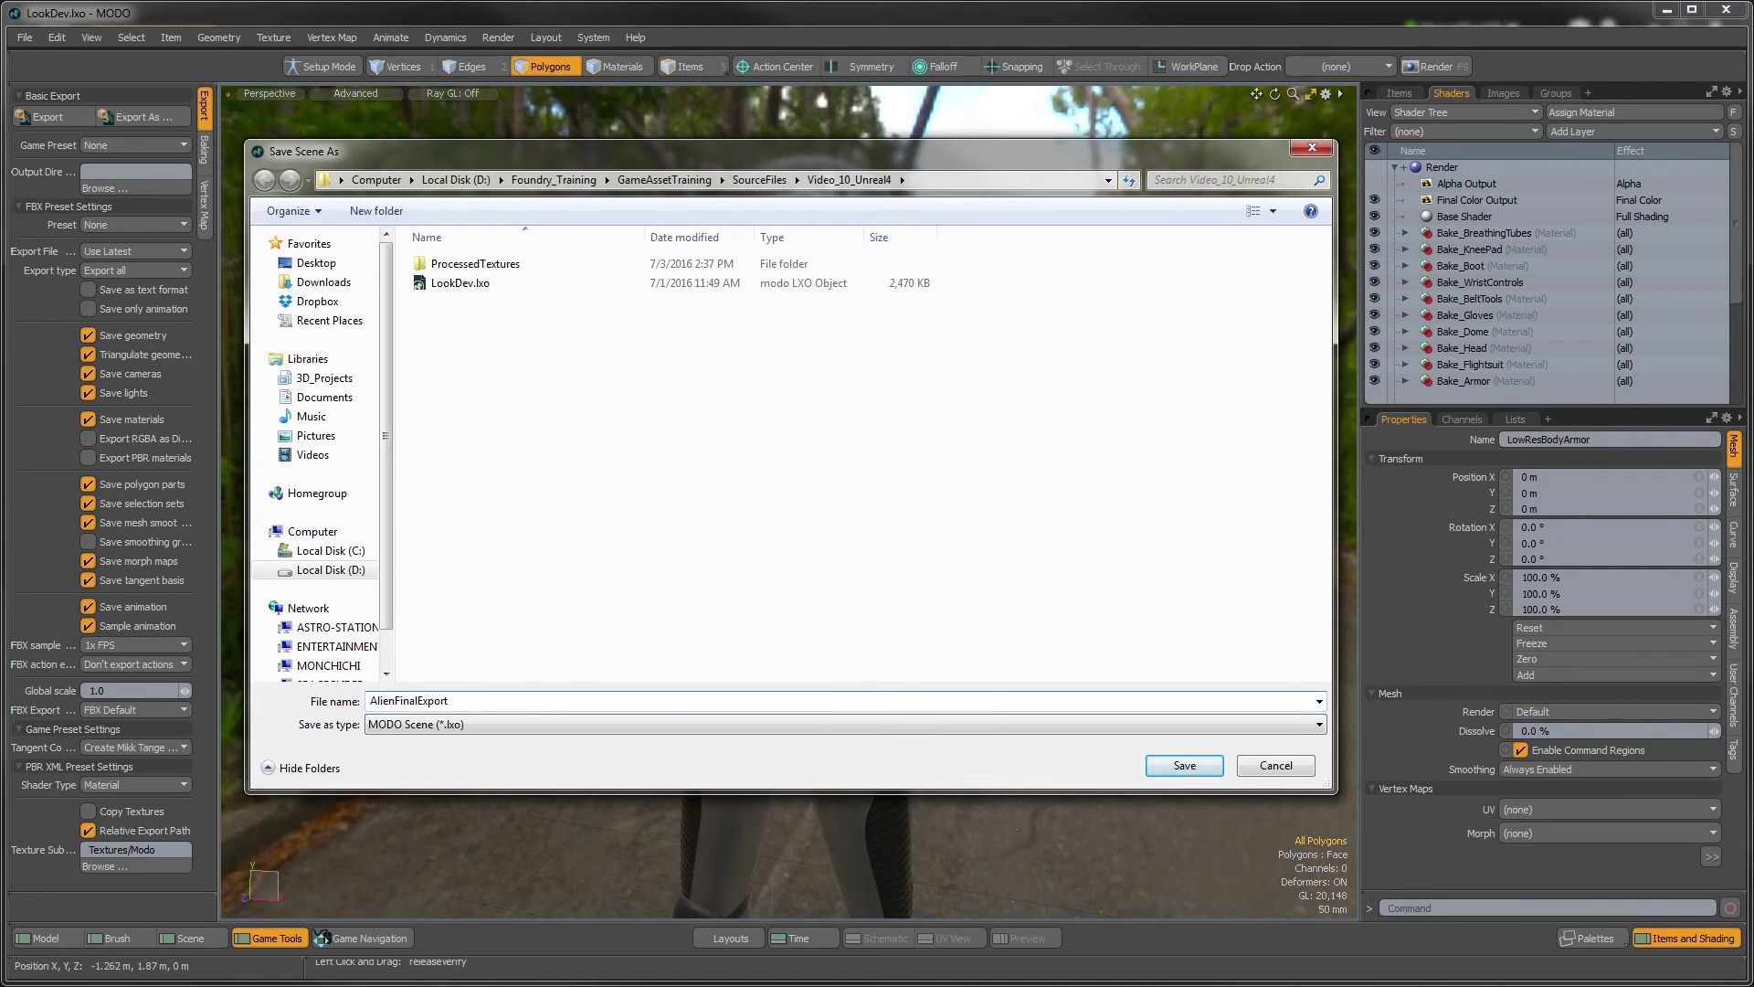
{"action": "key", "text": "Return"}
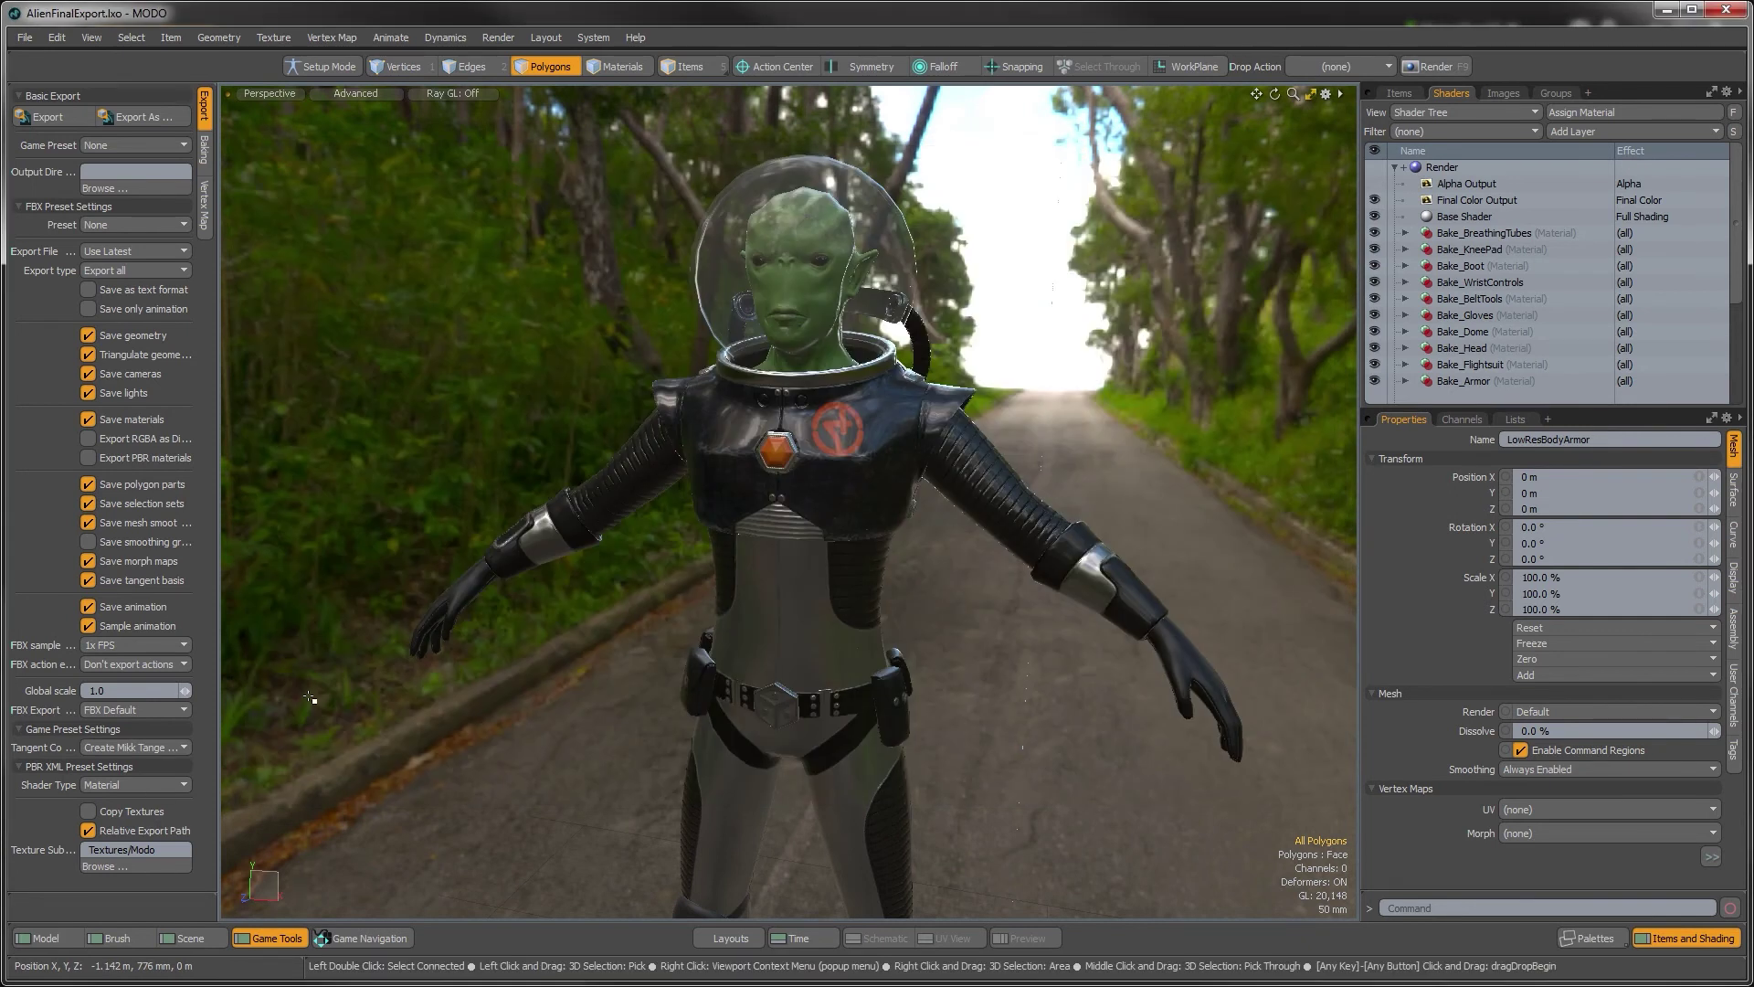
Select LowResDome and hide the body armor, knee pads, boots, wrist guards, gloves, alien head, flightsuit and air tubes meshes
{"action": "left_click_drag", "start_coordinate": [320, 685], "coordinate": [549, 493], "text": "alt"}
{"action": "left_click_drag", "start_coordinate": [548, 494], "coordinate": [870, 439], "text": "ctrl+alt"}
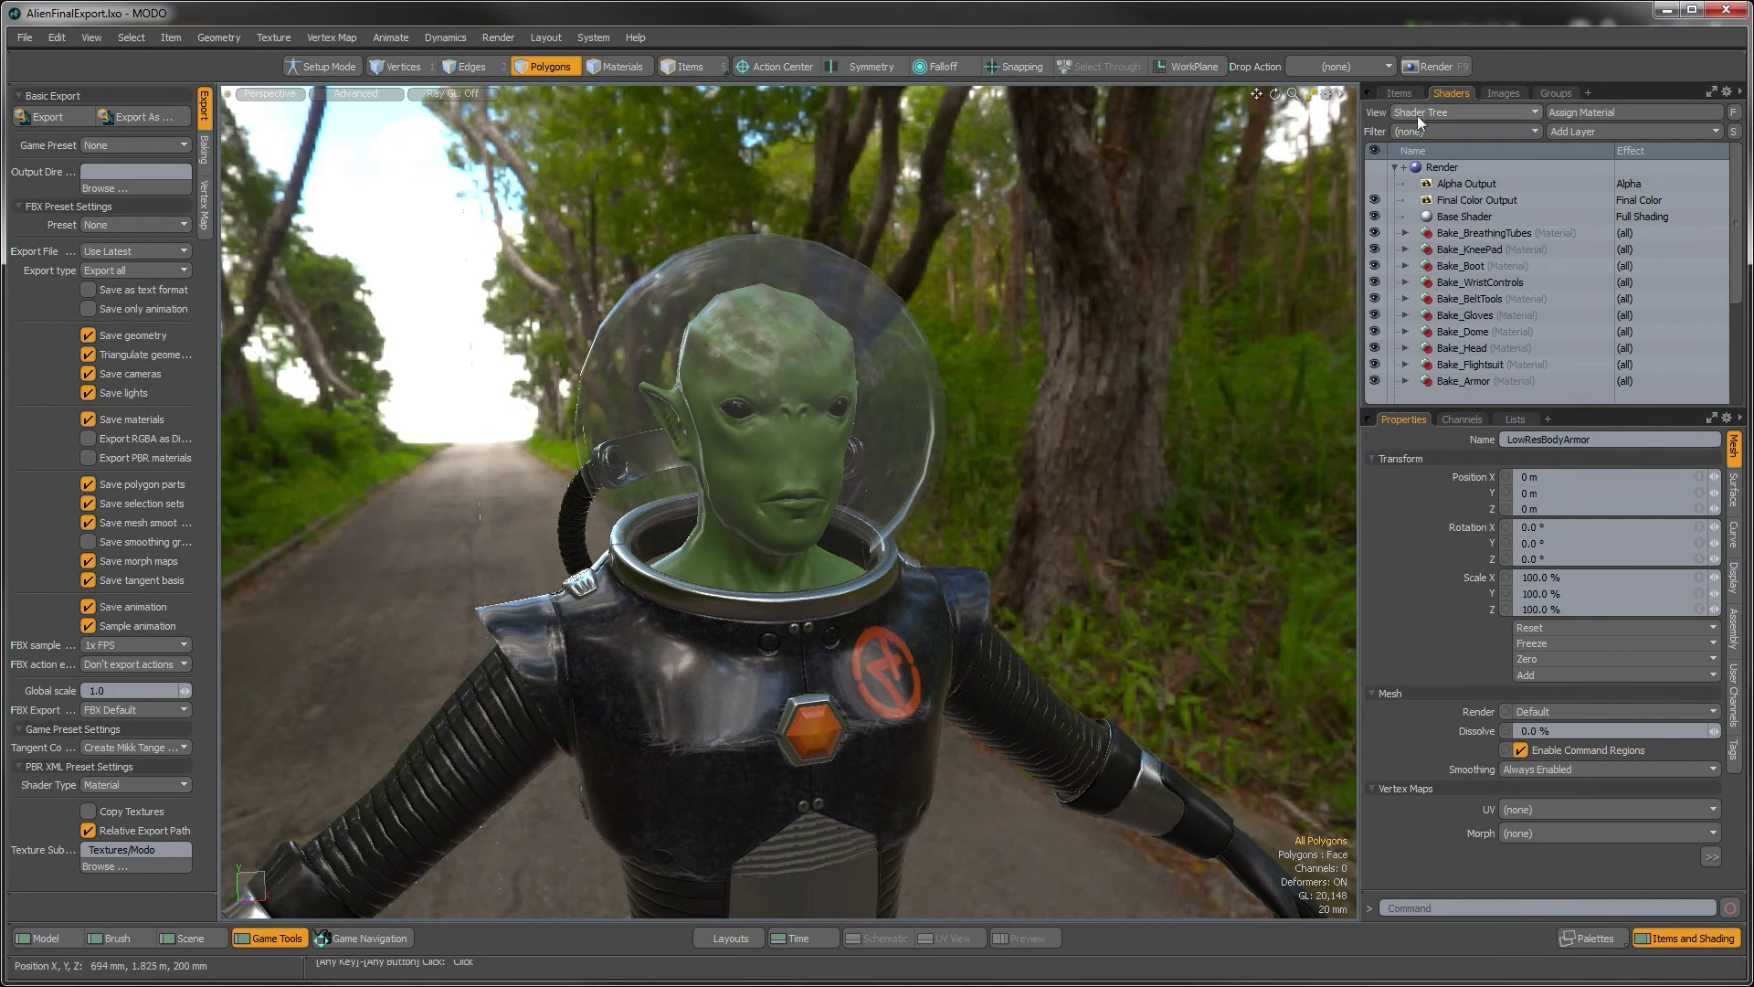
{"action": "left_click", "coordinate": [1400, 93]}
{"action": "left_click", "coordinate": [1453, 164]}
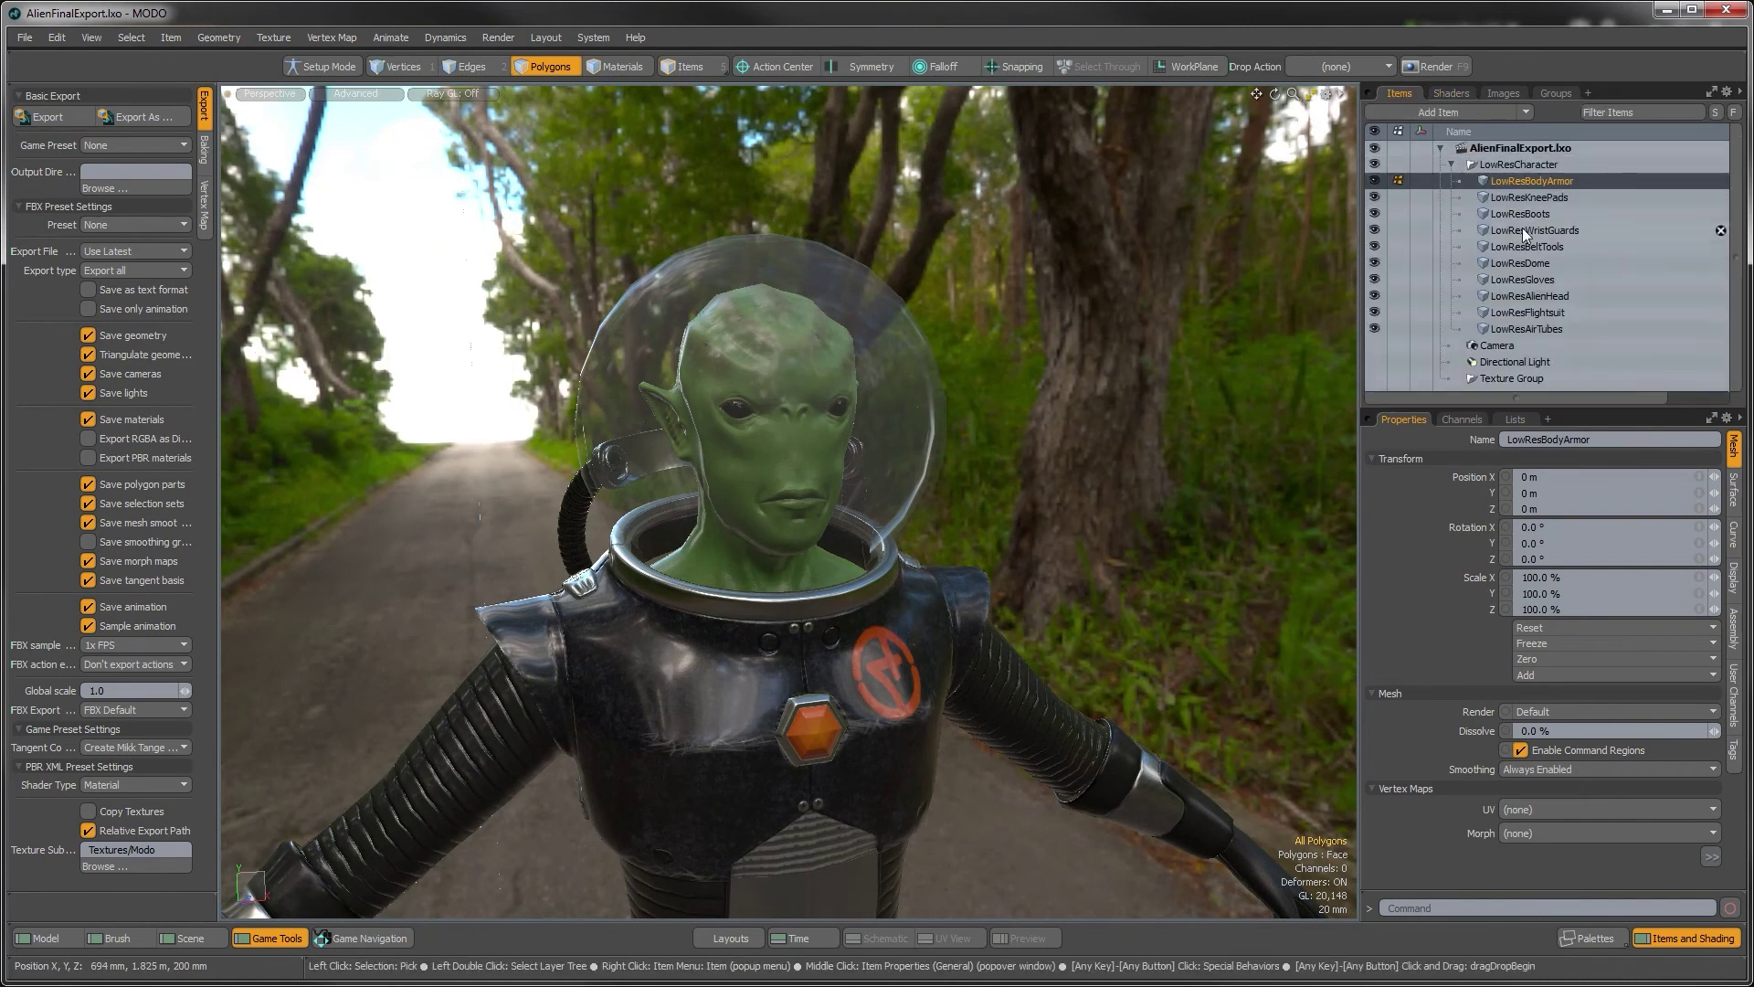
{"action": "left_click", "coordinate": [1524, 262]}
{"action": "left_click_drag", "start_coordinate": [779, 535], "coordinate": [780, 438], "text": "alt"}
{"action": "left_click_drag", "start_coordinate": [1374, 278], "coordinate": [1368, 338]}
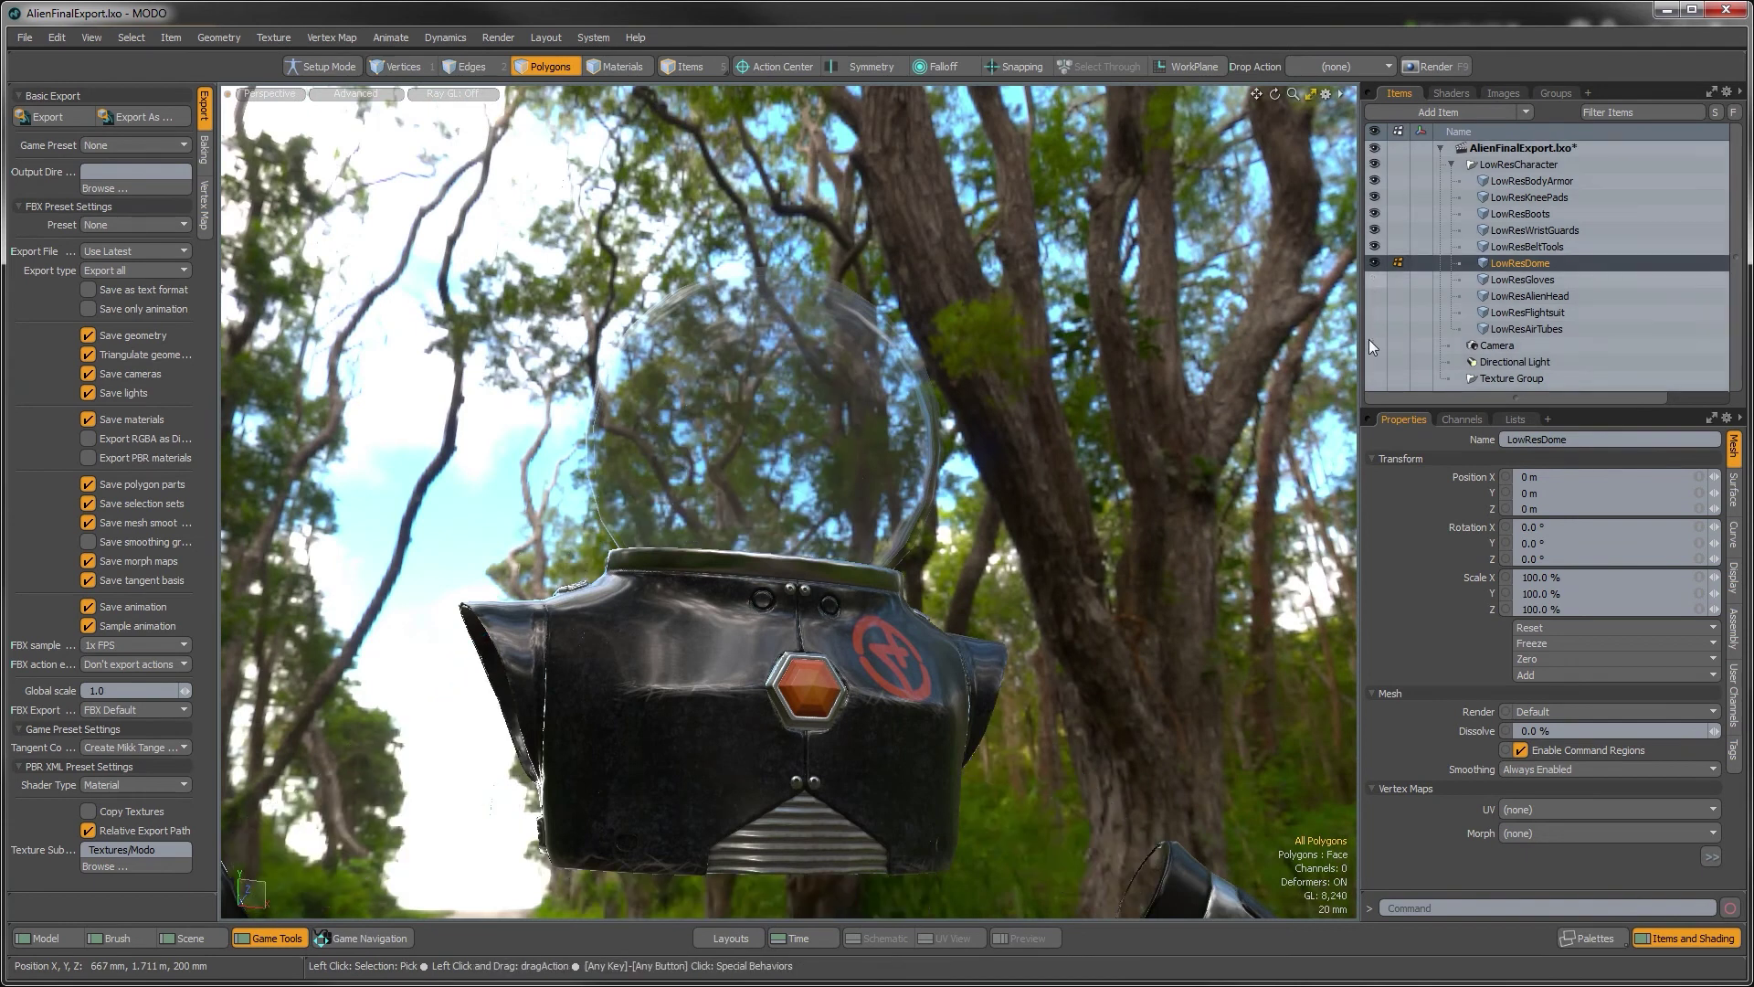
{"action": "left_click_drag", "start_coordinate": [1375, 229], "coordinate": [1374, 174]}
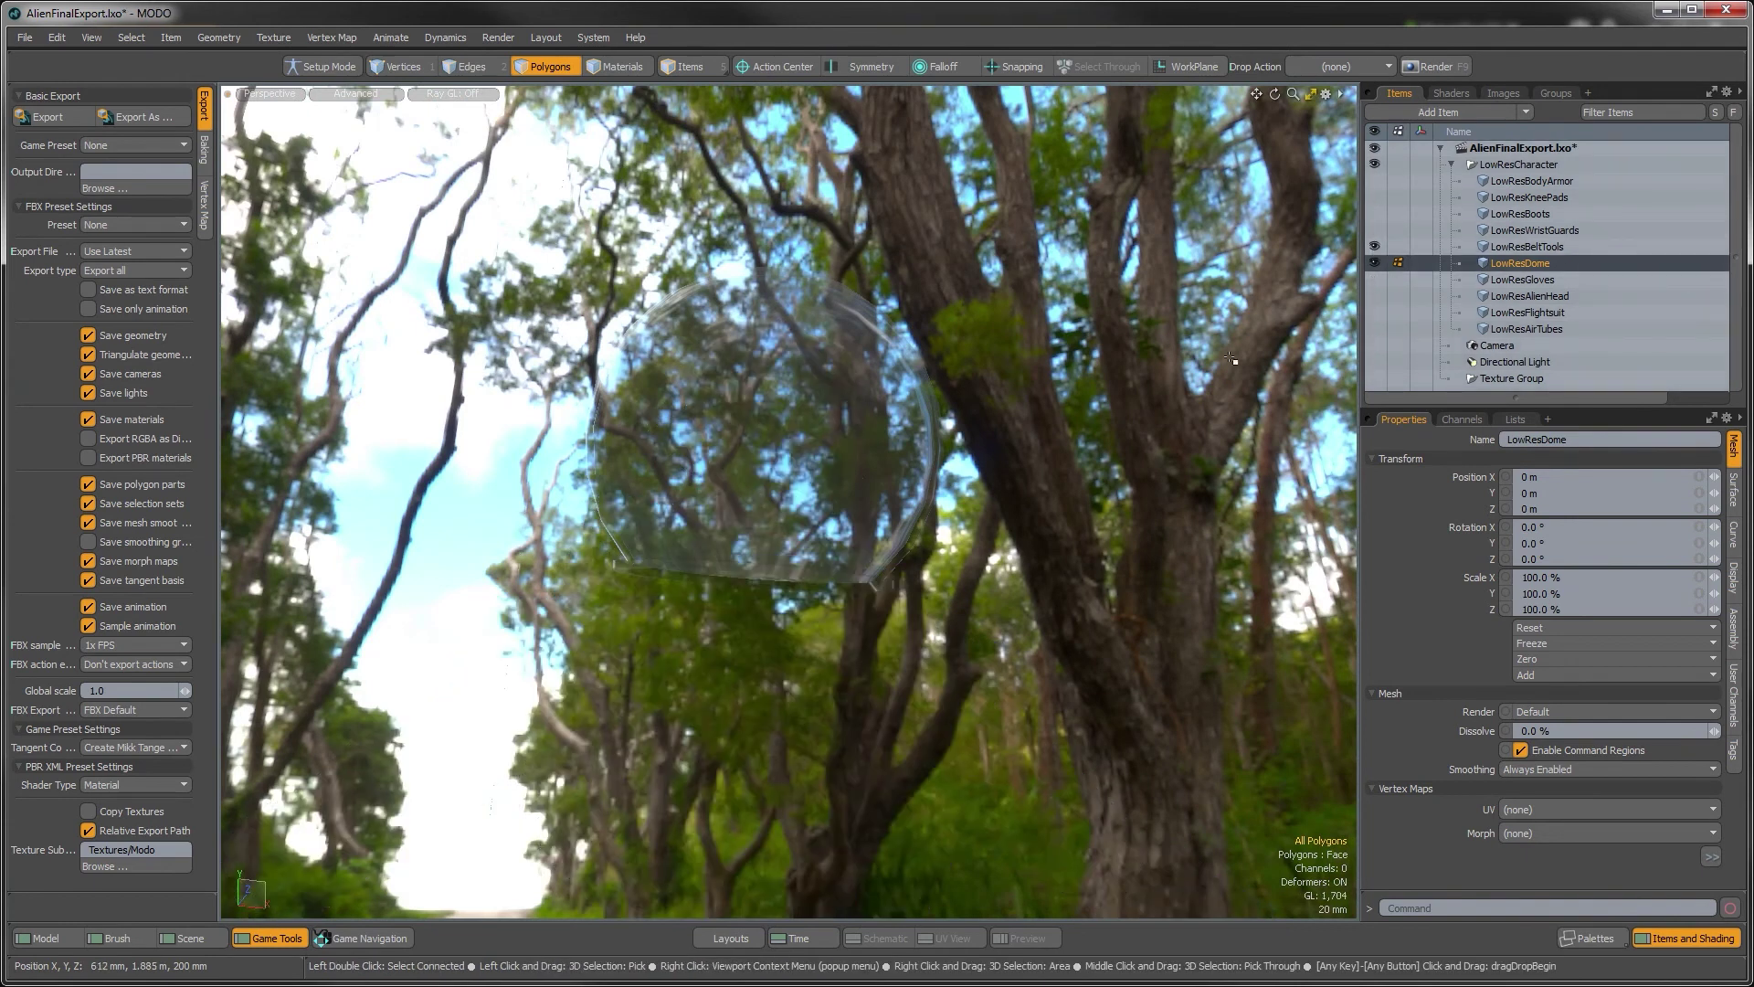
Delete the polygon loop around the dome's bottom rim and the dome's inner shell
{"action": "left_click_drag", "start_coordinate": [950, 639], "coordinate": [975, 585], "text": "alt"}
{"action": "left_click", "coordinate": [943, 515]}
{"action": "key", "text": "l"}
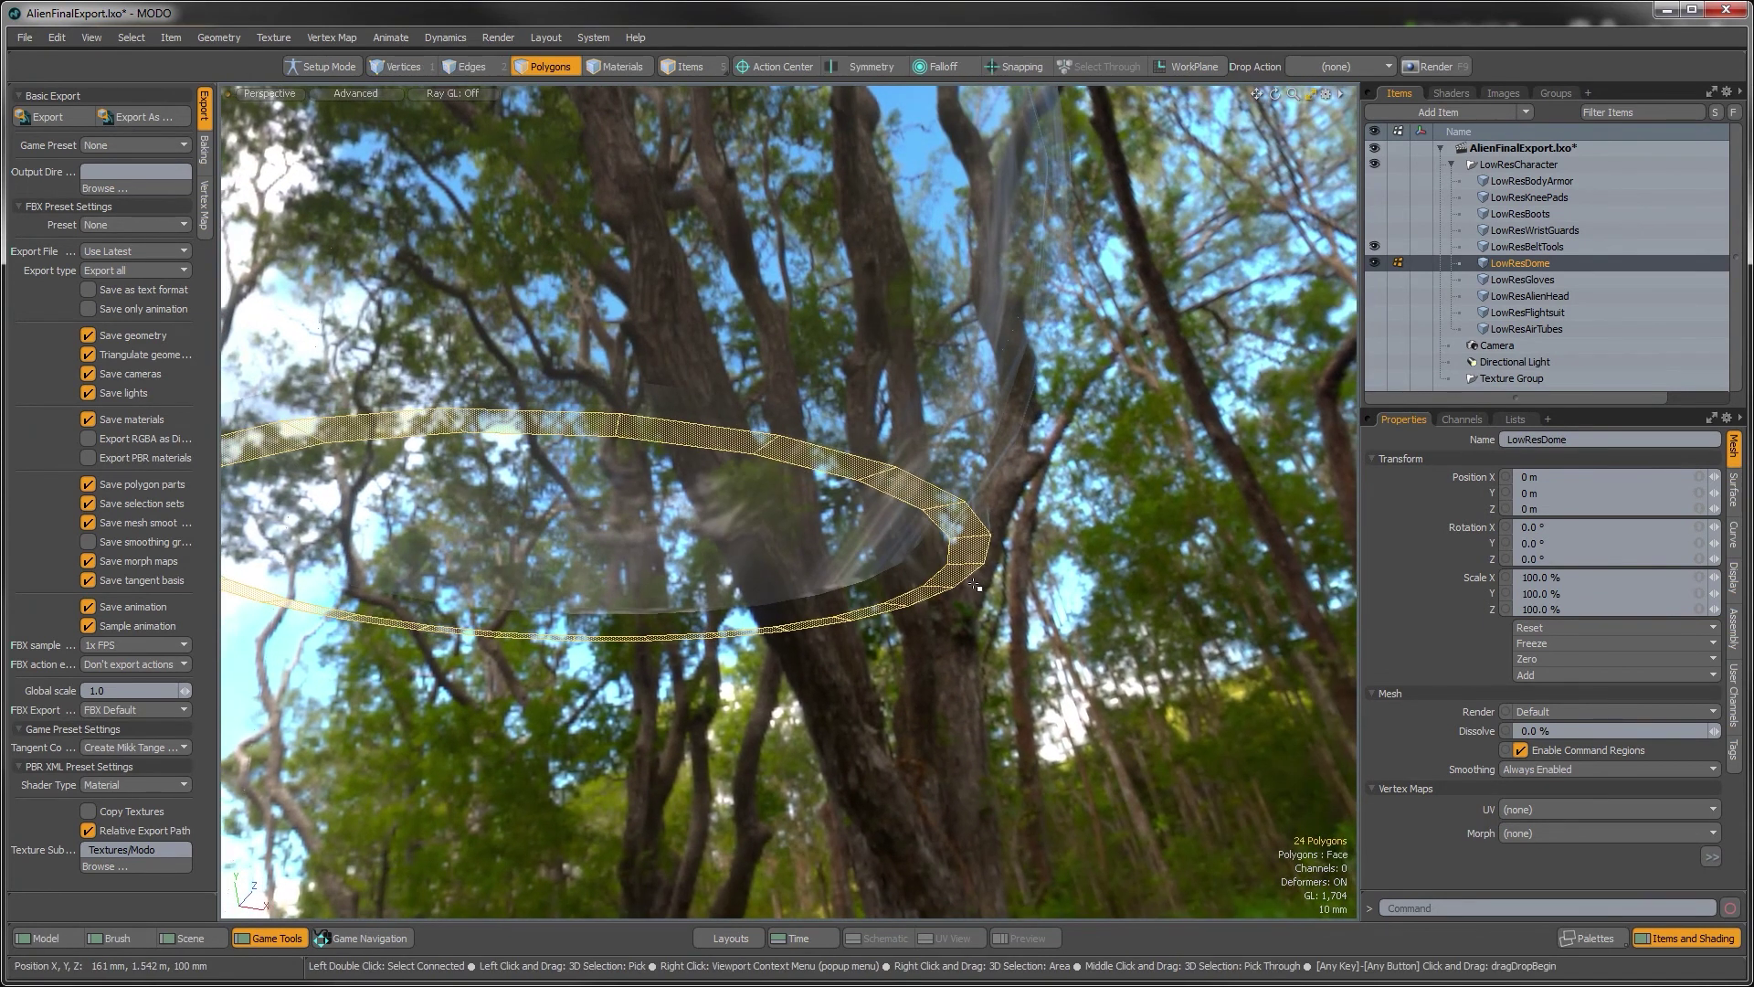
{"action": "key", "text": "Delete"}
{"action": "double_click", "coordinate": [868, 574]}
{"action": "left_click_drag", "start_coordinate": [786, 442], "coordinate": [776, 610], "text": "alt"}
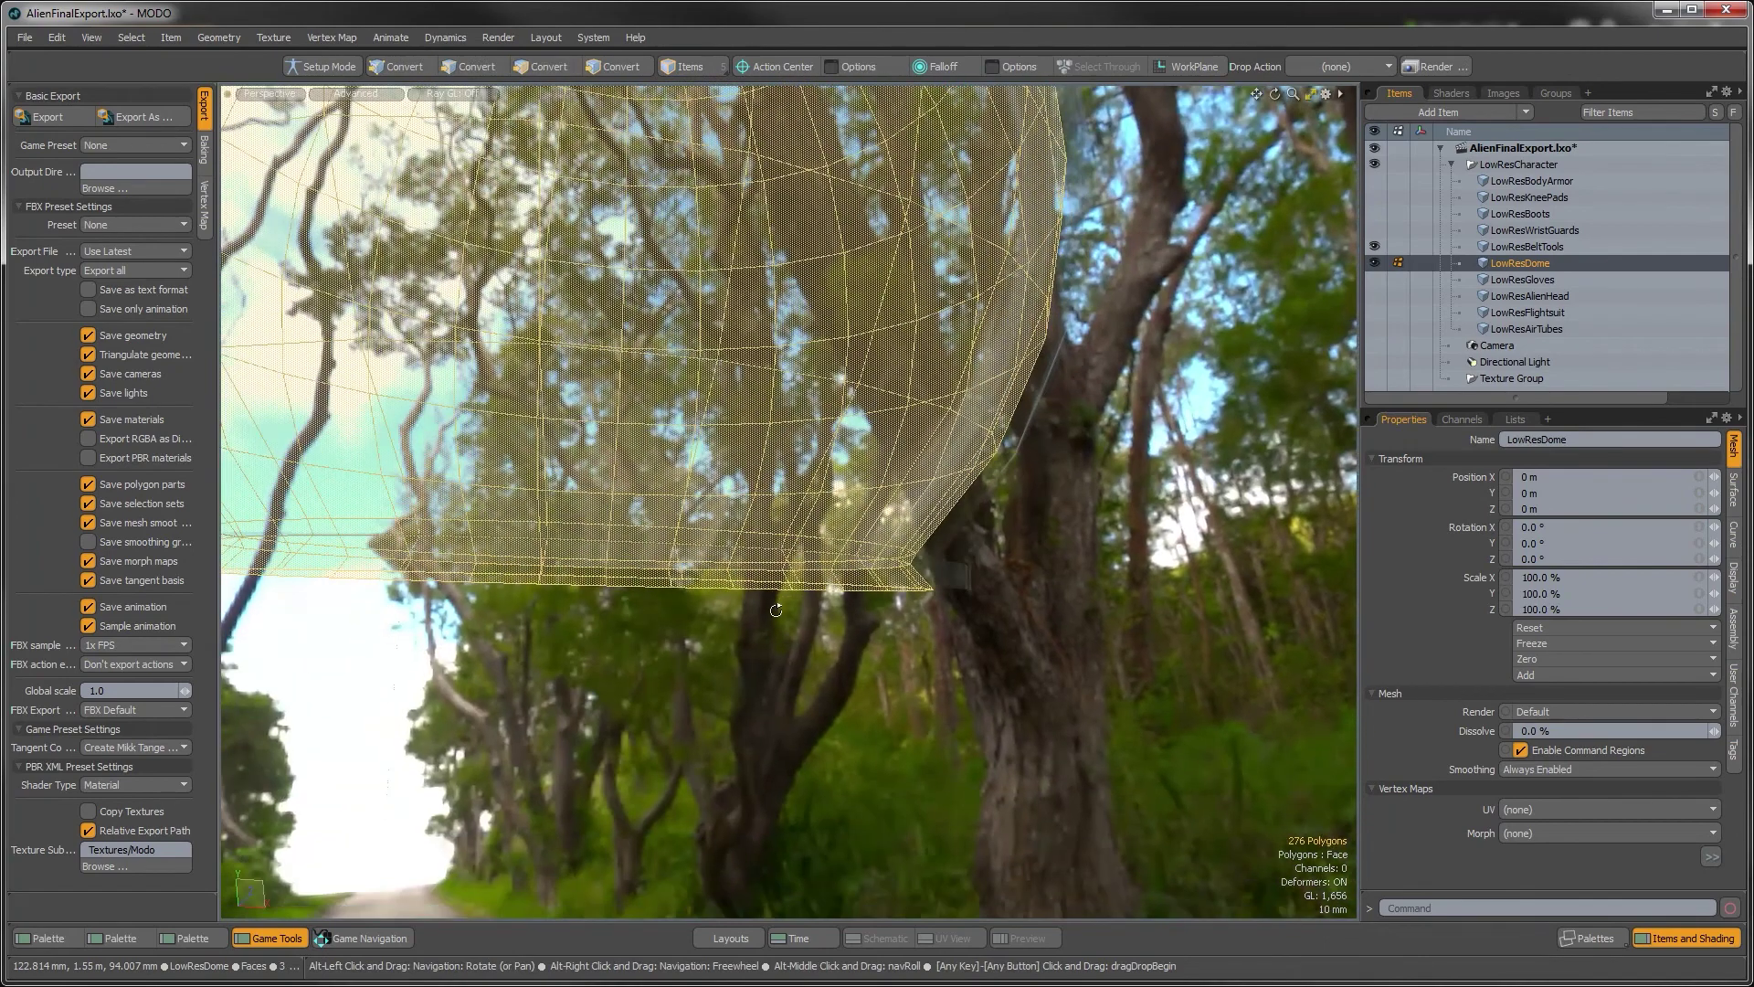
{"action": "key", "text": "Delete"}
Subdivide all polygons of the remaining dome shell with the SDS Subdivide method
{"action": "double_click", "coordinate": [960, 491]}
{"action": "left_click_drag", "start_coordinate": [962, 490], "coordinate": [917, 610], "text": "alt"}
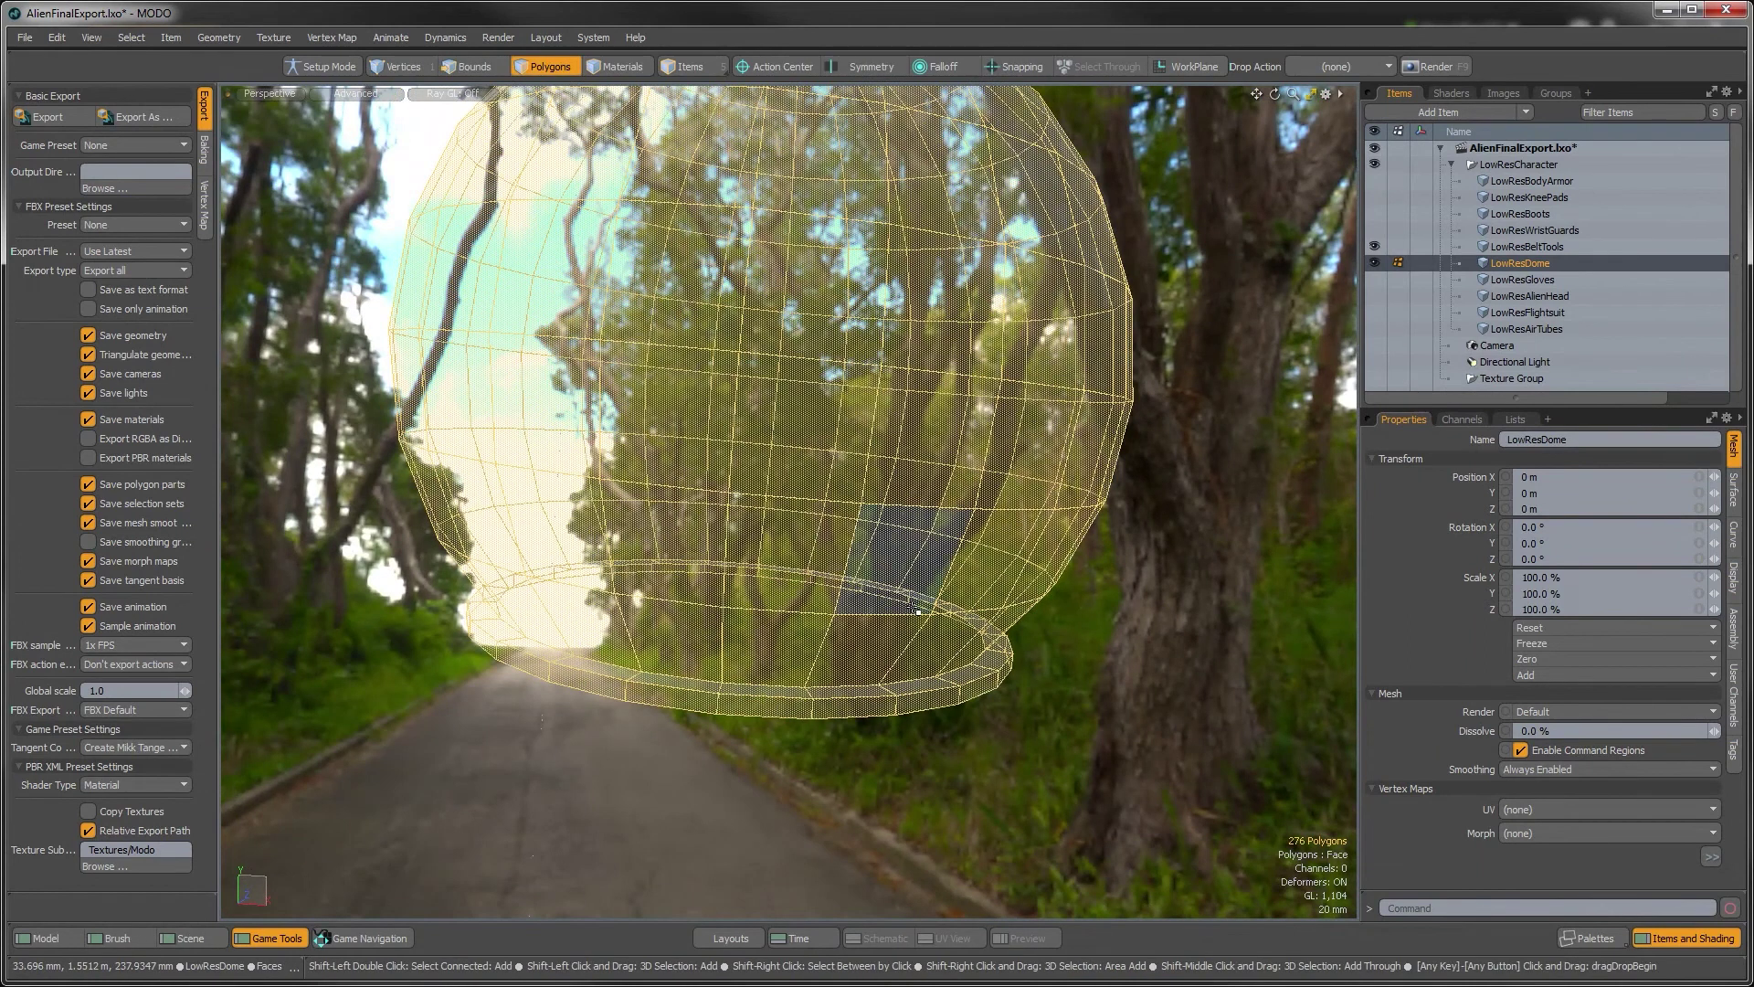
{"action": "key", "text": "shift+d"}
{"action": "left_click", "coordinate": [908, 486]}
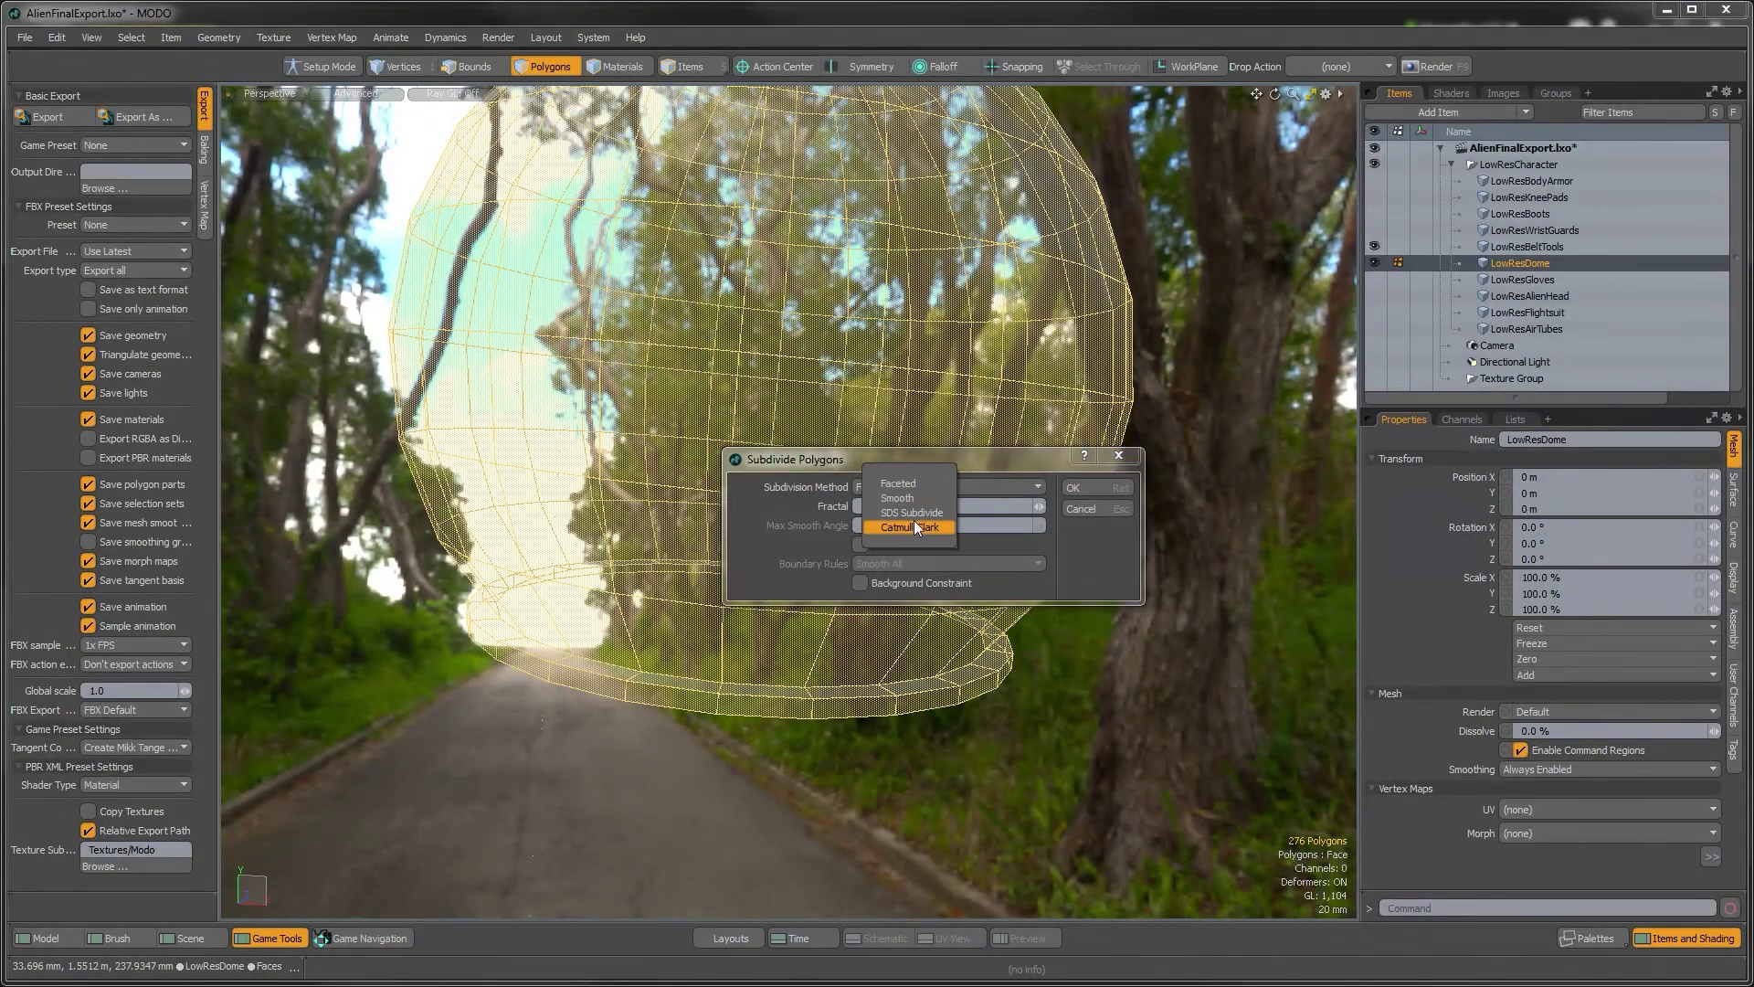
{"action": "left_click", "coordinate": [912, 513]}
{"action": "left_click", "coordinate": [1073, 488]}
Delete the edge loop along the bottom rim of the subdivided dome
{"action": "left_click_drag", "start_coordinate": [909, 682], "coordinate": [979, 689], "text": "alt"}
{"action": "scroll", "coordinate": [923, 672], "scroll_direction": "up", "scroll_amount": 5}
{"action": "scroll", "coordinate": [979, 690], "scroll_direction": "down", "scroll_amount": 5}
{"action": "key", "text": "2"}
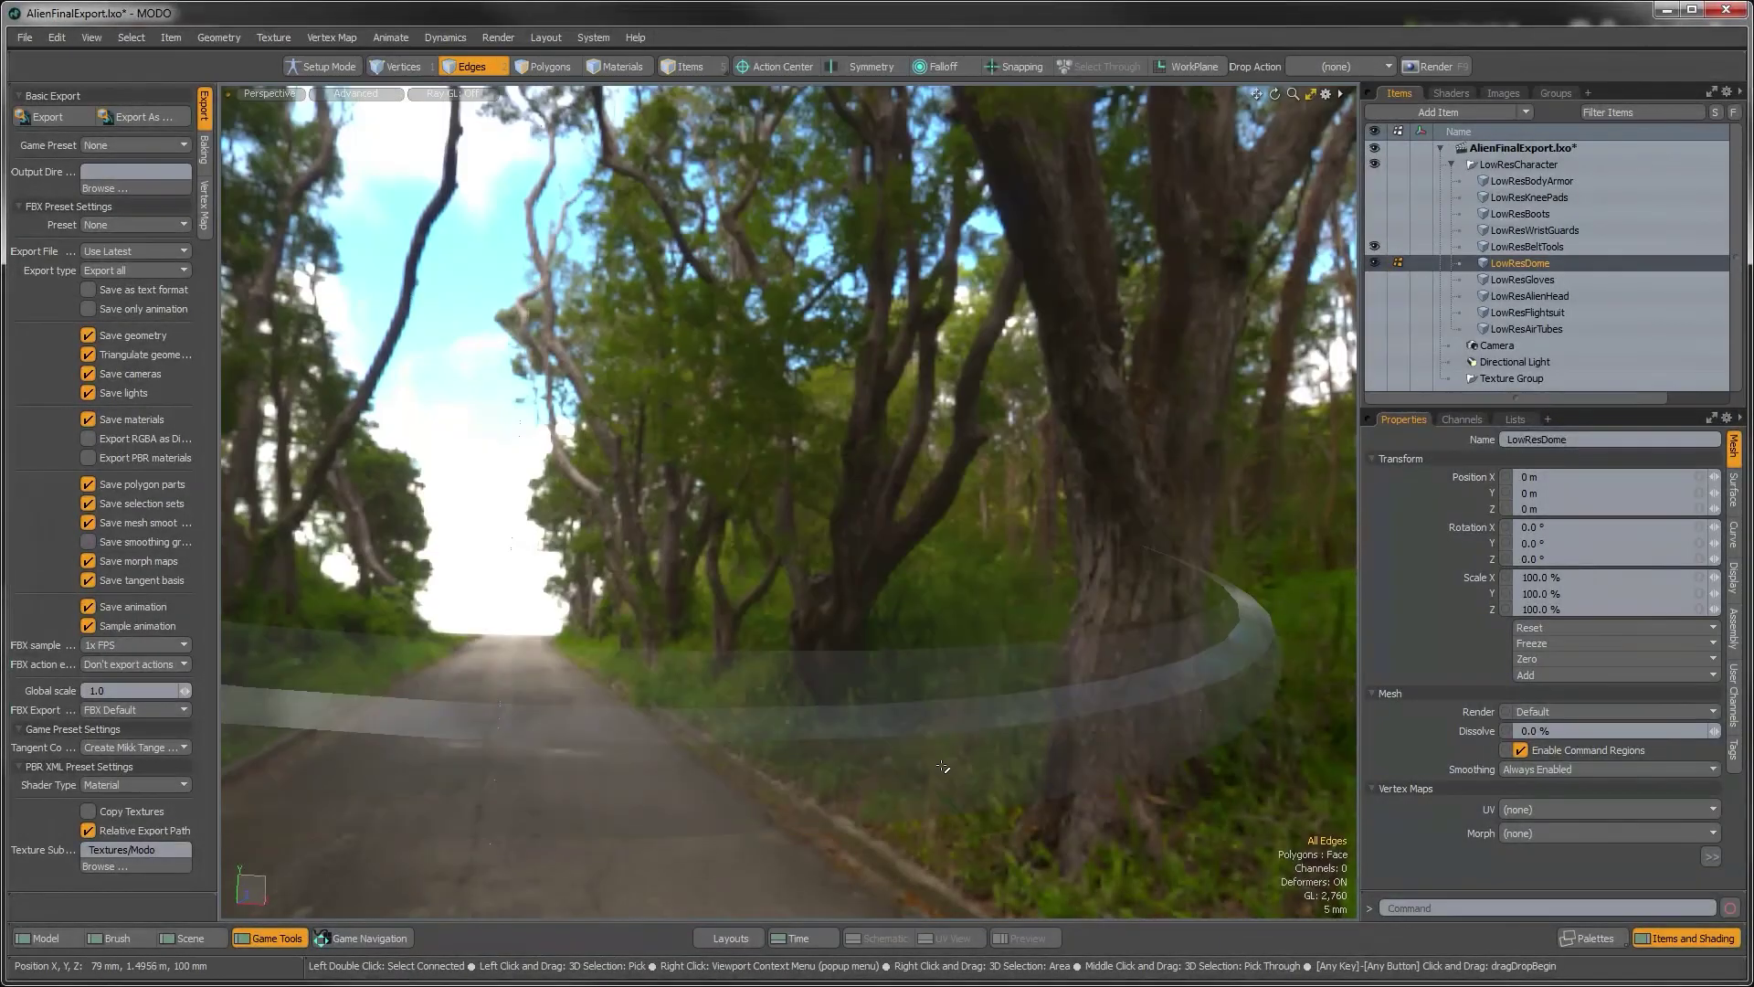
{"action": "double_click", "coordinate": [947, 775]}
{"action": "key", "text": "Delete"}
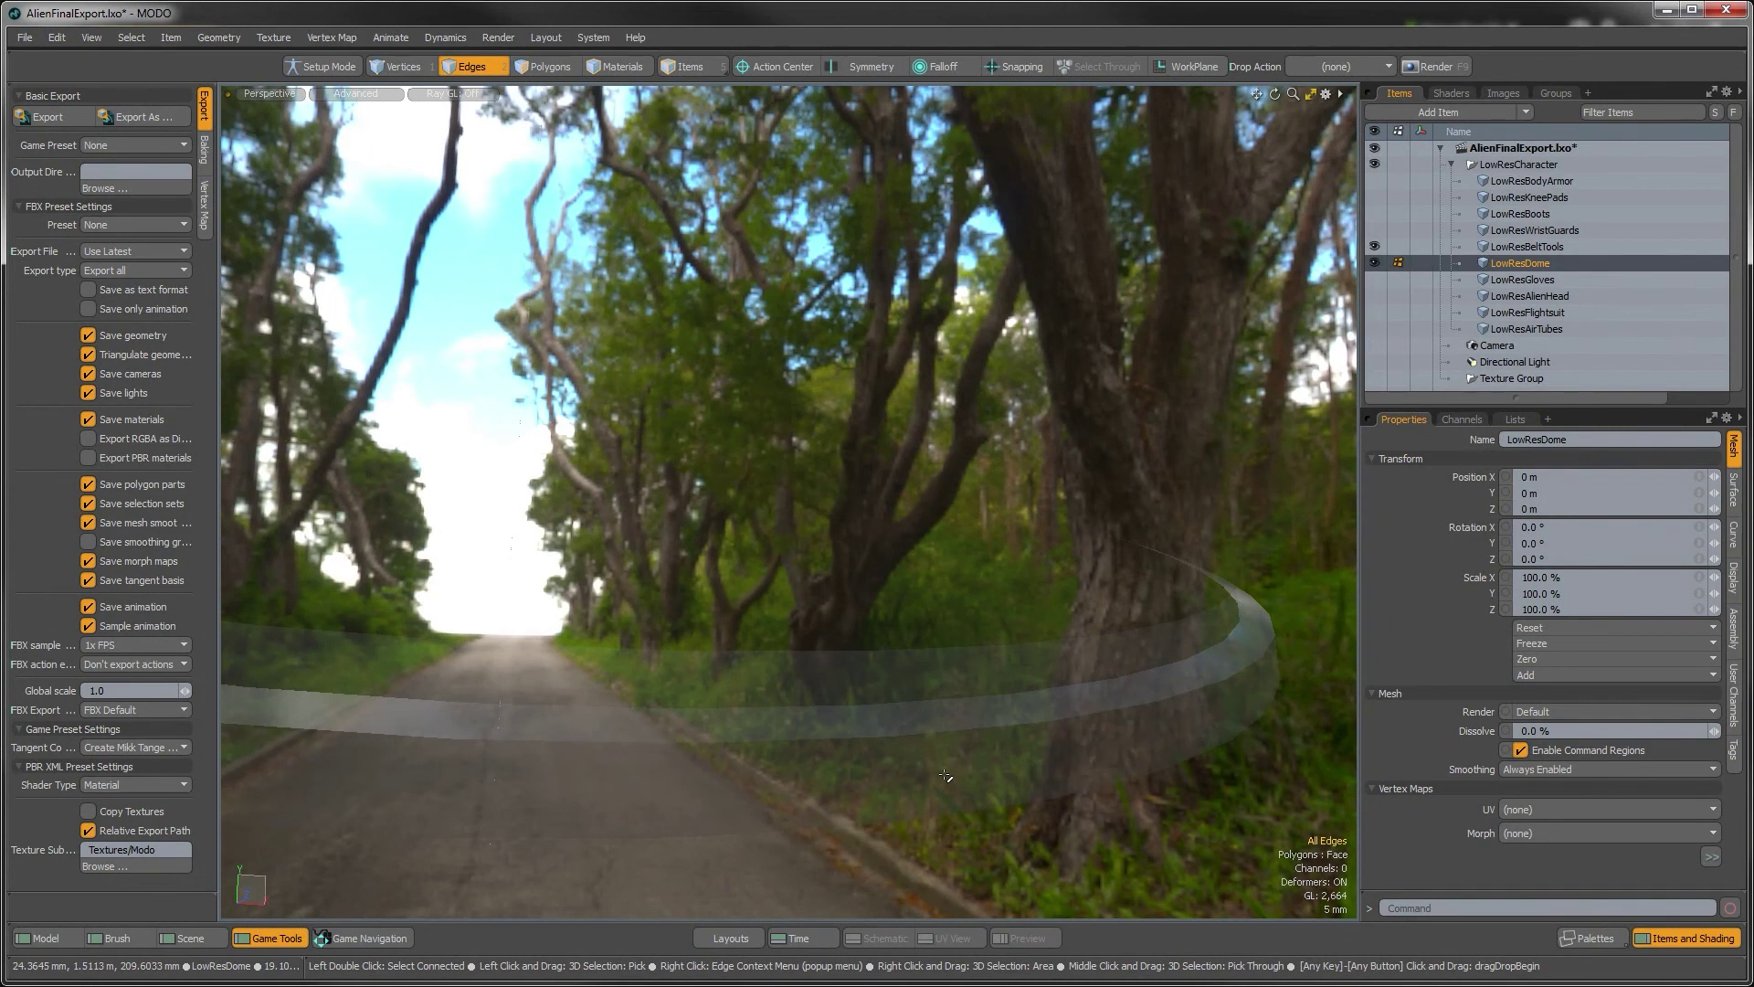
{"action": "left_click_drag", "start_coordinate": [1077, 715], "coordinate": [756, 594], "text": "ctrl+alt"}
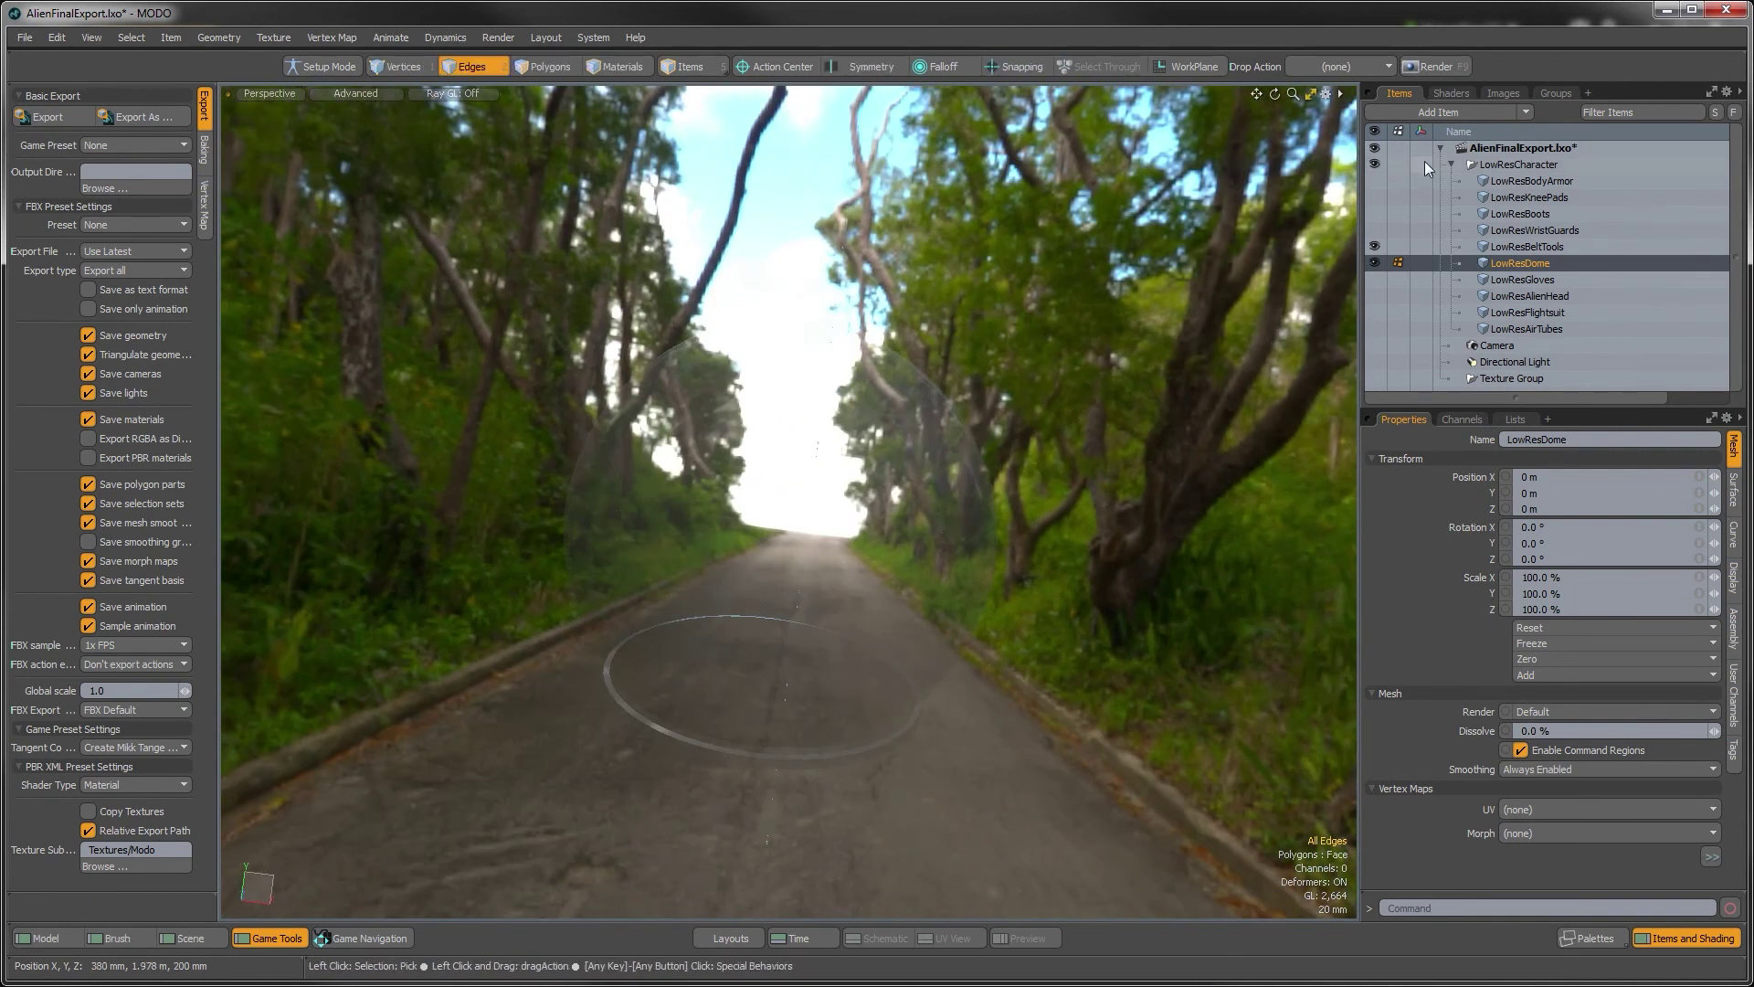
Unhide the hidden character meshes and merge LowResBodyArmor through LowResAirTubes into a single mesh
{"action": "left_click_drag", "start_coordinate": [1374, 180], "coordinate": [1378, 332]}
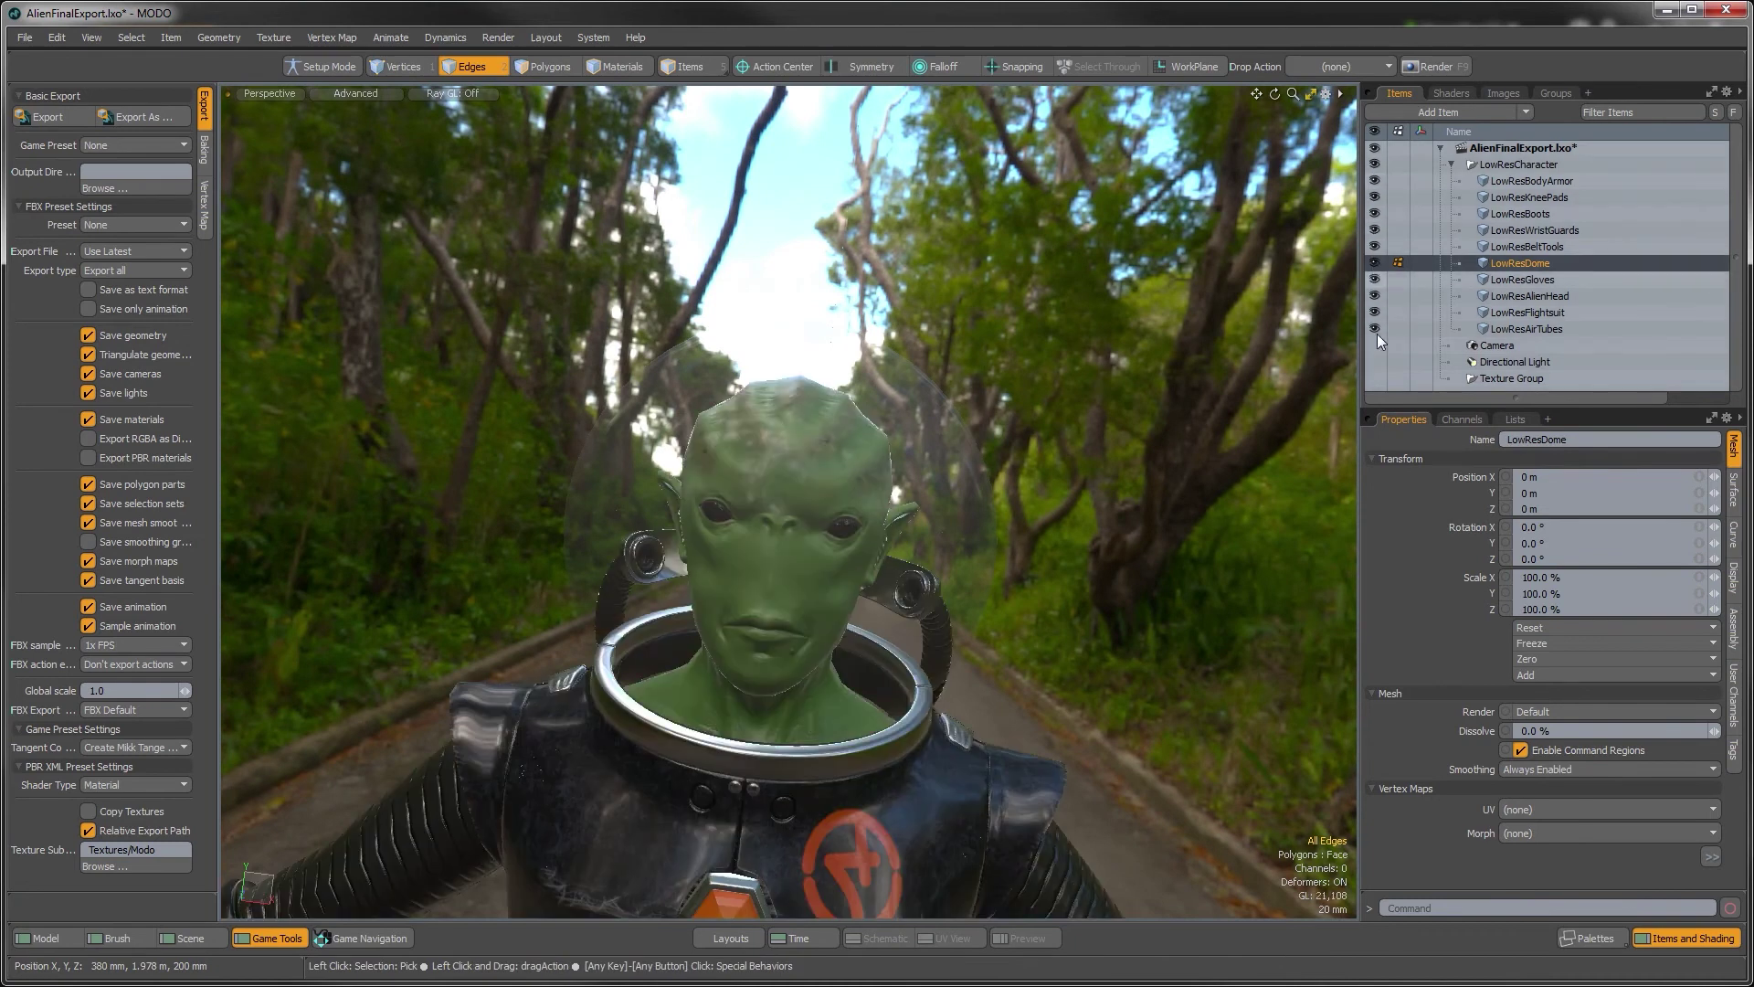
{"action": "left_click", "coordinate": [1527, 326]}
{"action": "left_click", "coordinate": [1510, 183], "text": "shift"}
{"action": "left_click_drag", "start_coordinate": [861, 589], "coordinate": [759, 562], "text": "alt"}
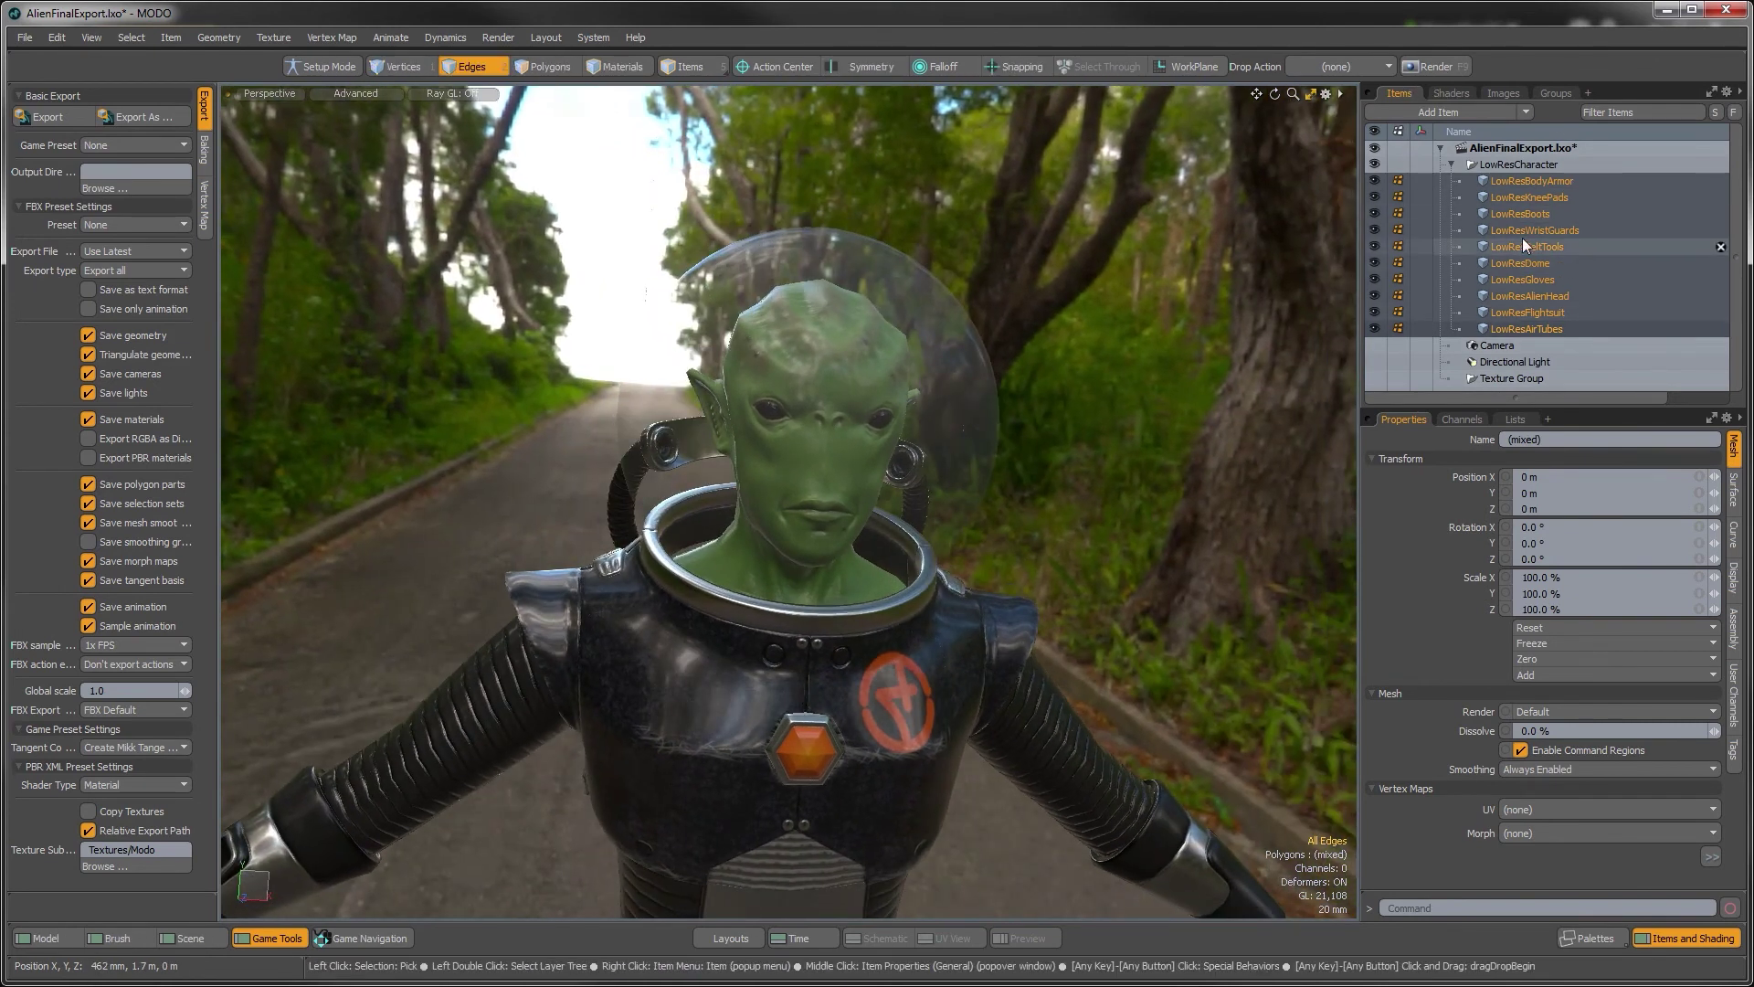
{"action": "right_click", "coordinate": [1517, 207]}
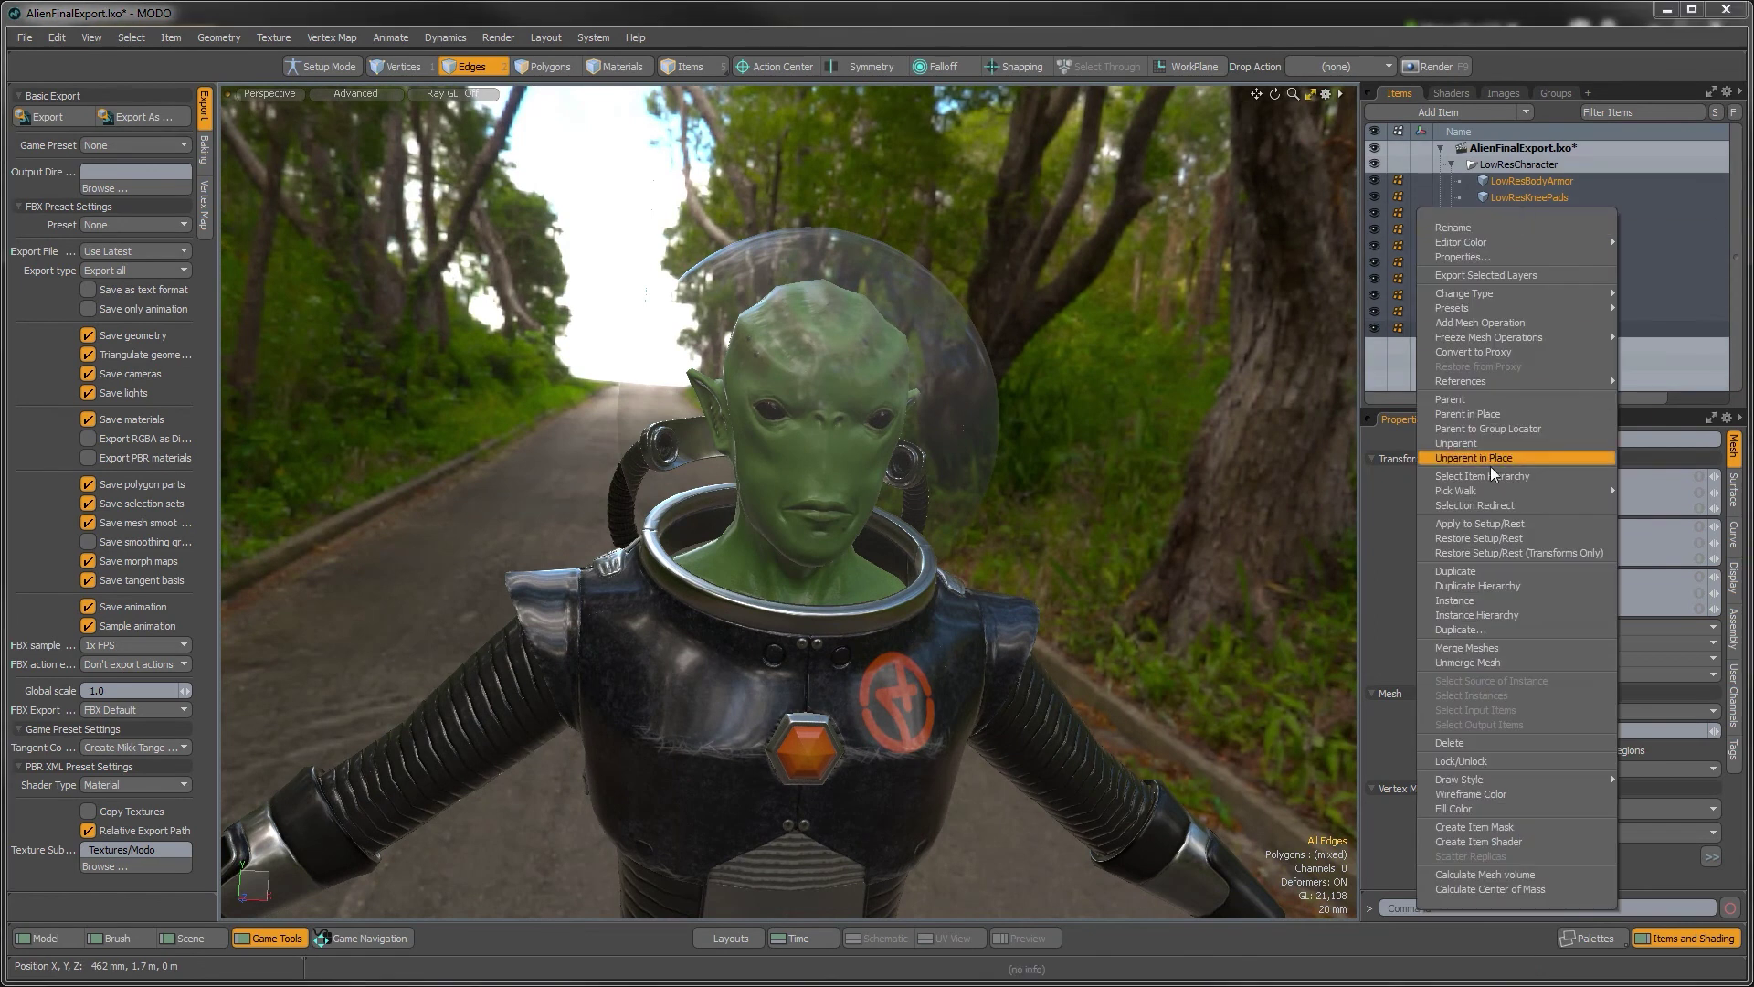
{"action": "left_click", "coordinate": [1466, 649]}
{"action": "left_click", "coordinate": [1080, 525]}
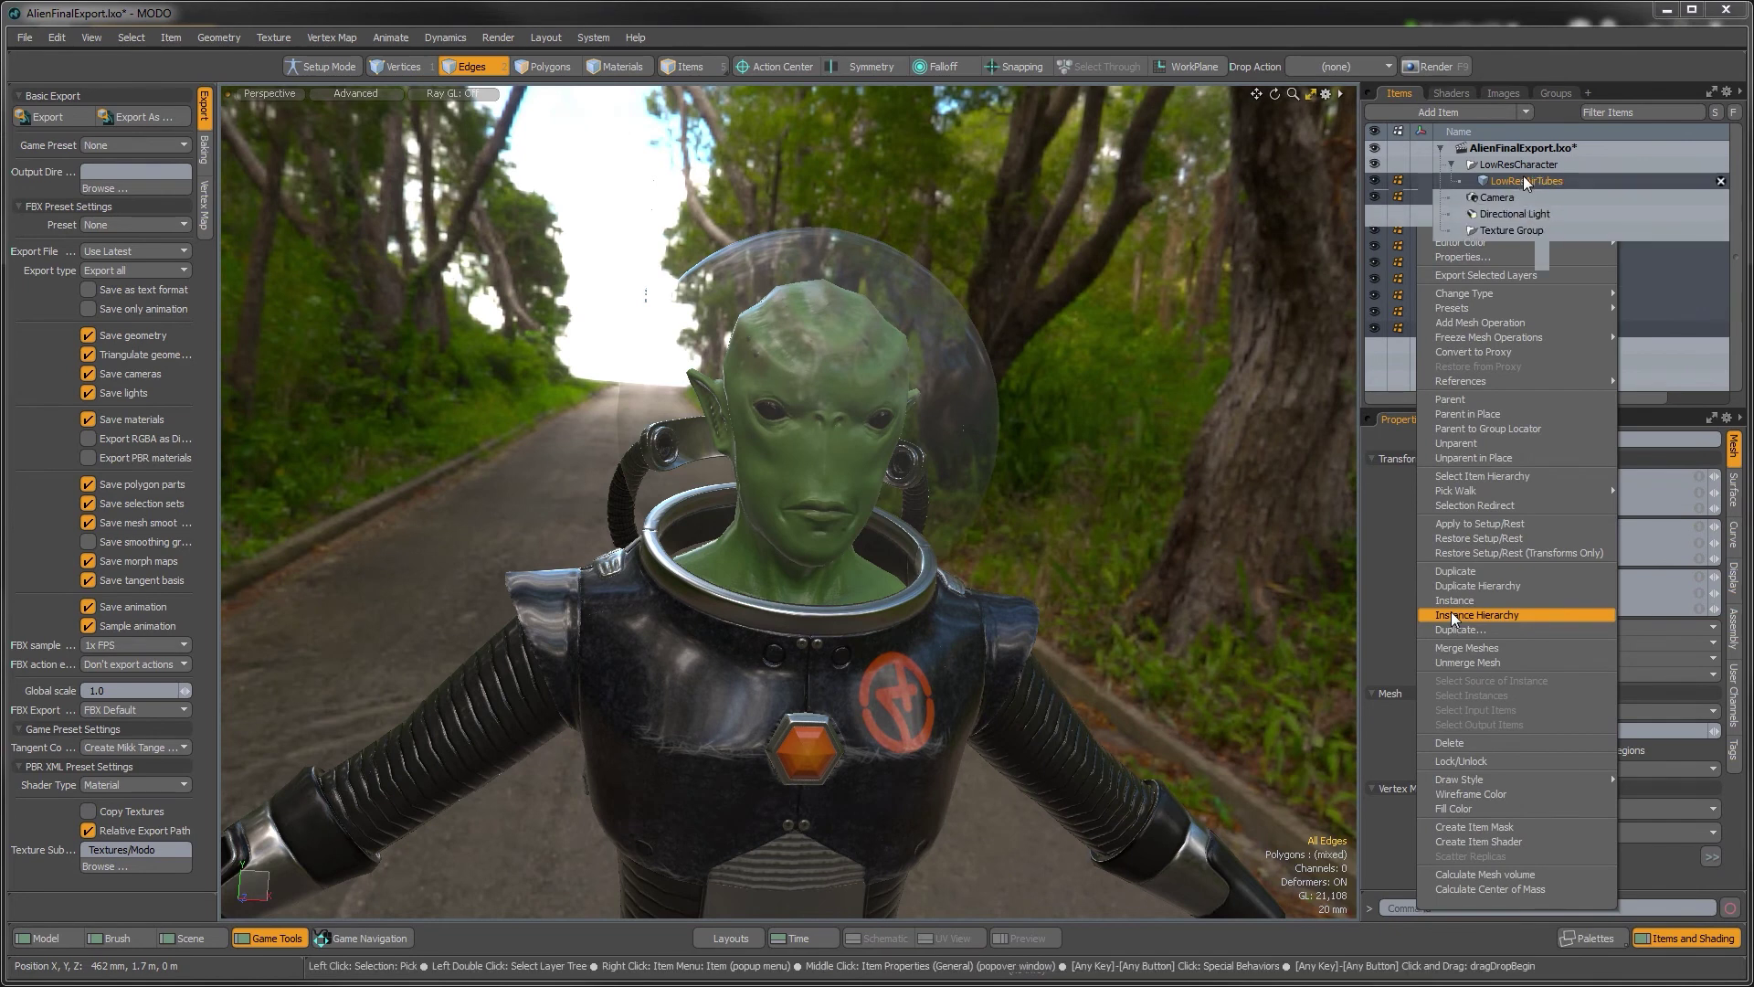
Rename the merged mesh to AlienSpacePilot
{"action": "double_click", "coordinate": [1526, 180]}
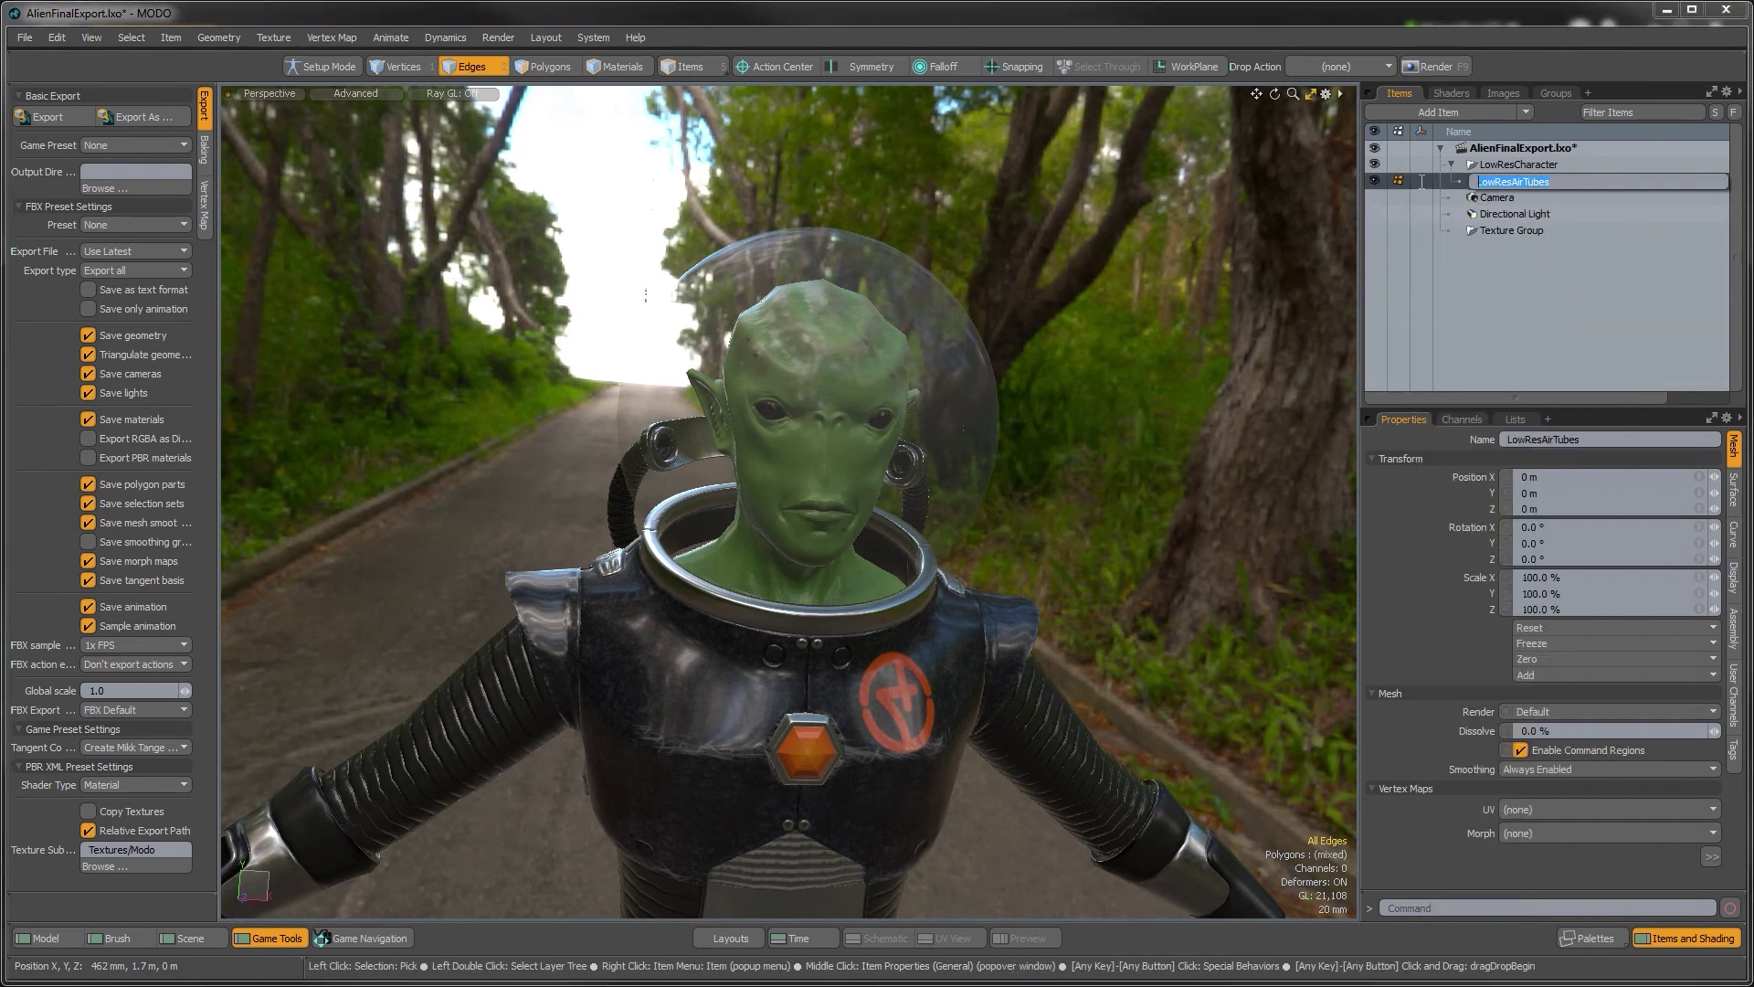
{"action": "type", "text": "AlienSpacePilot"}
{"action": "key", "text": "Return"}
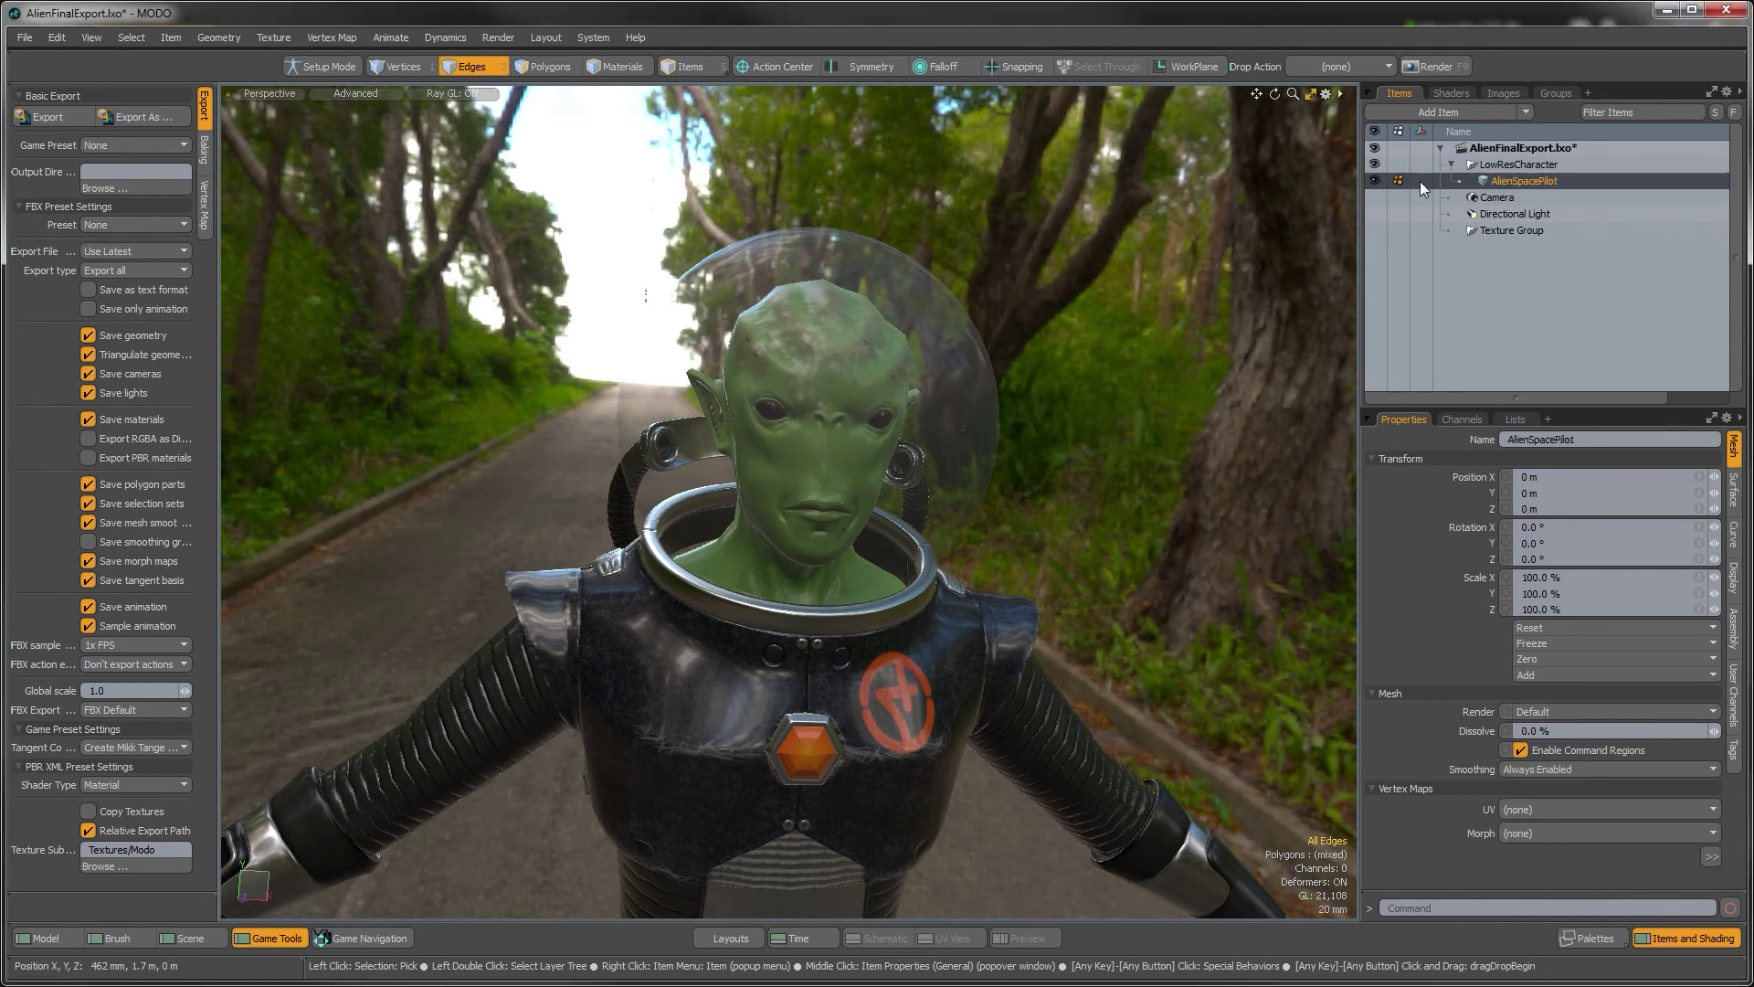
Rename the Bake_BreathingTubes material group to Alien_BreathingTubes in the shader tree and reassign the materials with that name
{"action": "left_click_drag", "start_coordinate": [709, 365], "coordinate": [772, 526], "text": "alt"}
{"action": "mouse_move", "coordinate": [772, 526]}
{"action": "left_mouse_down", "text": "alt+shift"}
{"action": "mouse_move", "coordinate": [801, 375]}
{"action": "mouse_move", "coordinate": [677, 376]}
{"action": "mouse_move", "coordinate": [687, 211]}
{"action": "left_mouse_up", "text": "alt+shift"}
{"action": "left_click", "coordinate": [1452, 92]}
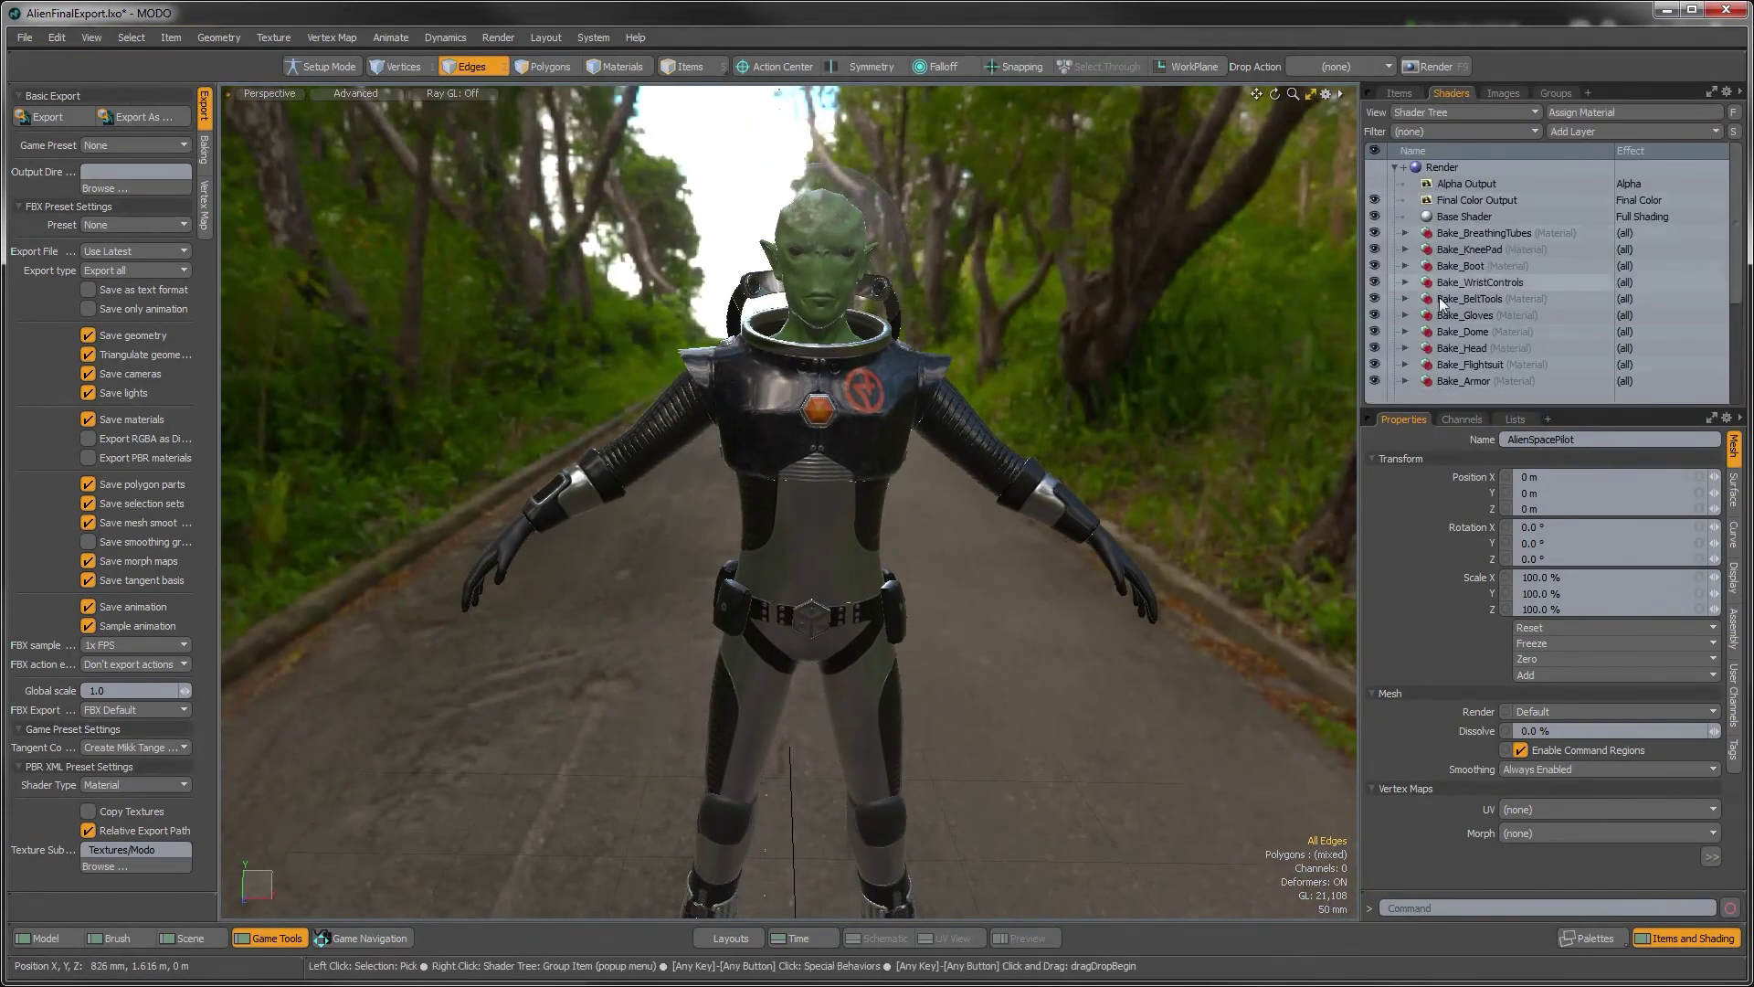
{"action": "left_click_drag", "start_coordinate": [1468, 408], "coordinate": [1468, 461]}
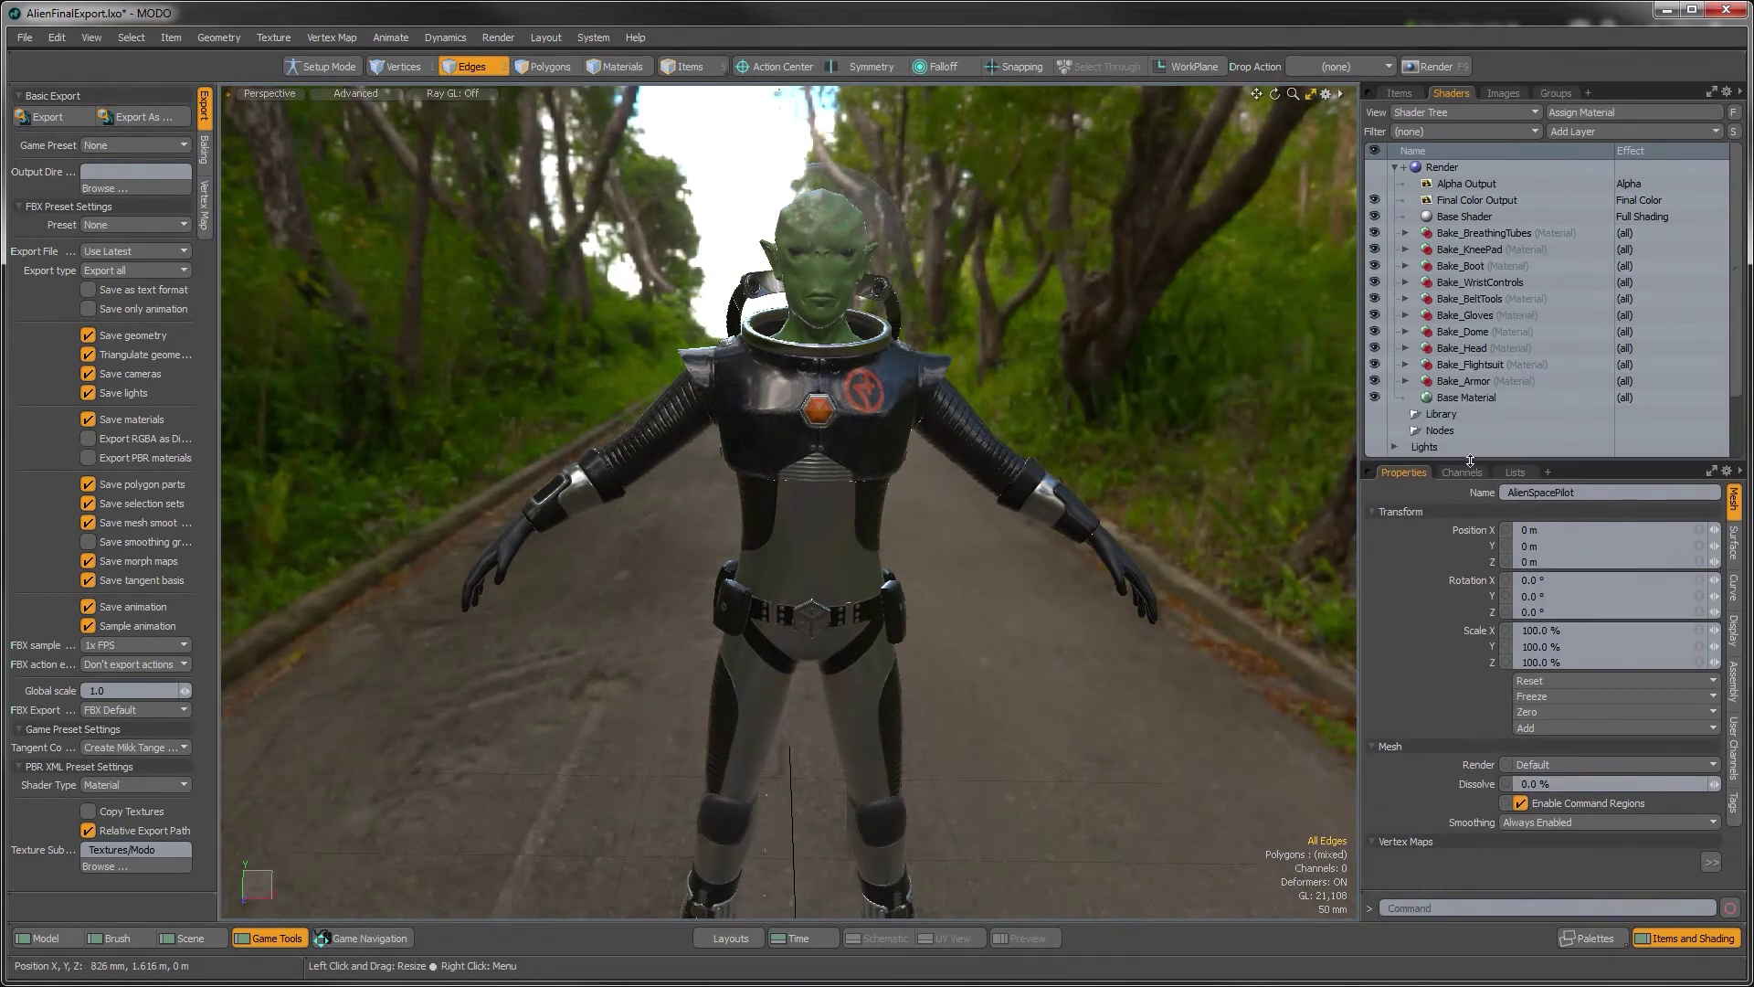
{"action": "left_click", "coordinate": [1447, 236]}
{"action": "double_click", "coordinate": [1447, 236]}
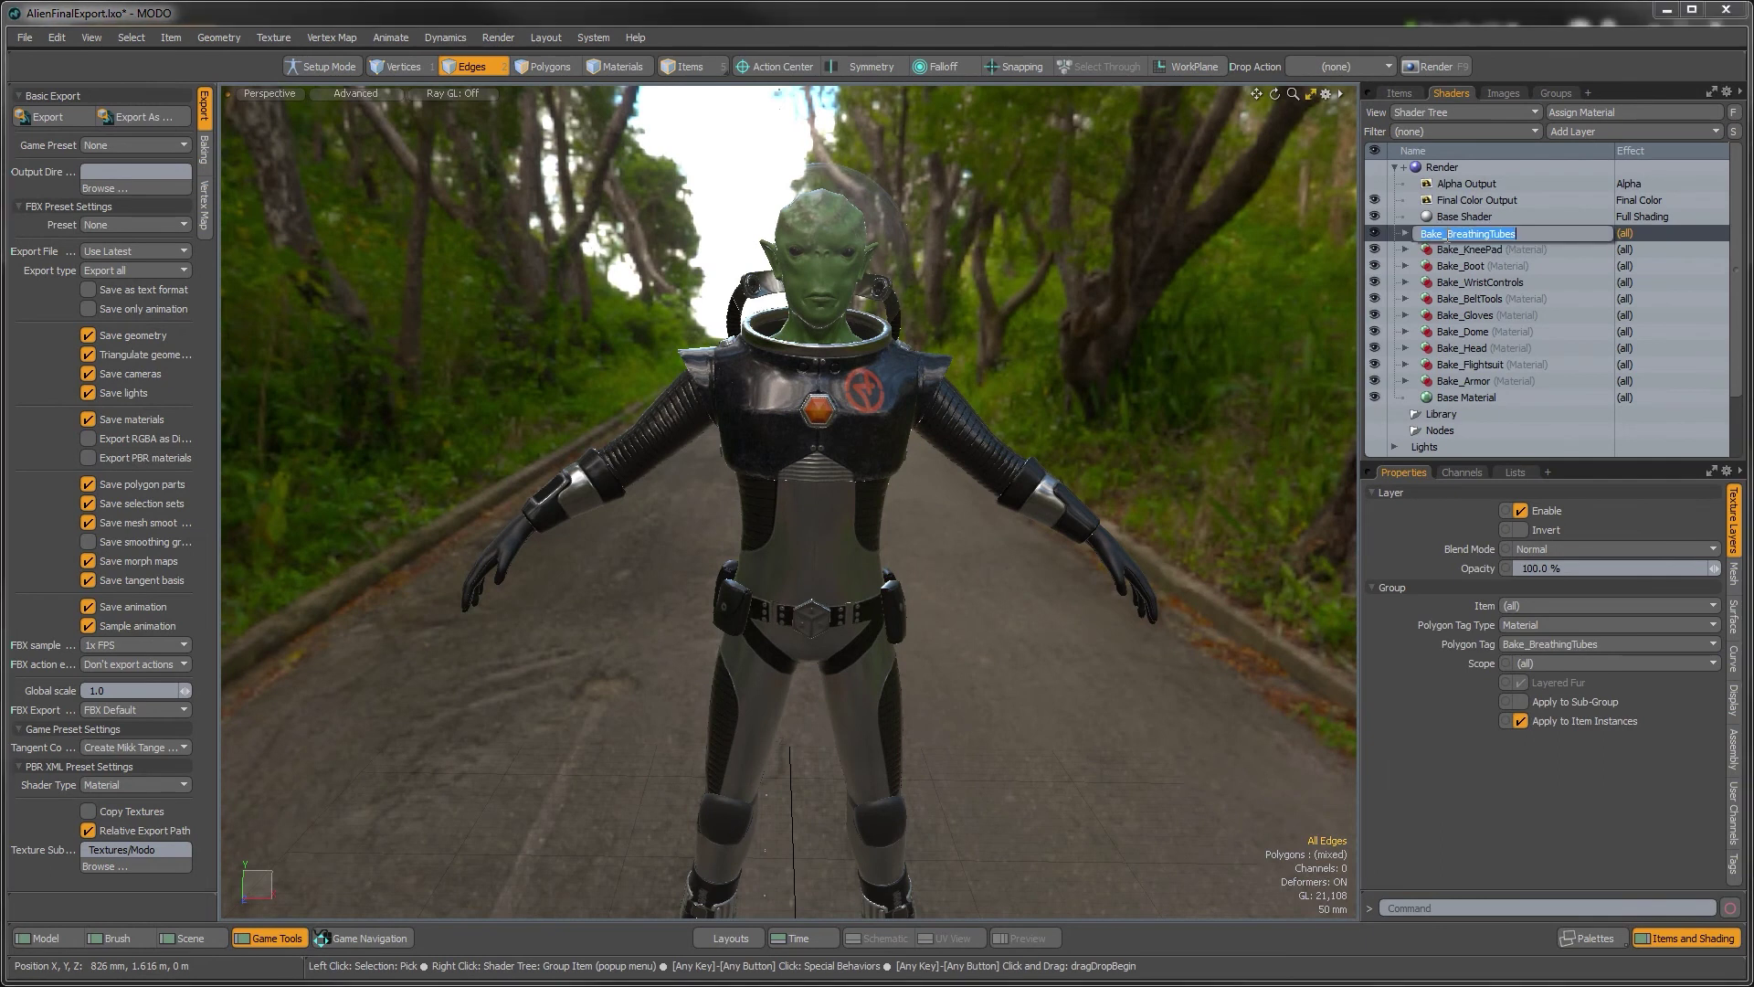
{"action": "left_click_drag", "start_coordinate": [1446, 236], "coordinate": [1389, 236]}
{"action": "type", "text": "Alien"}
{"action": "key", "text": "Return"}
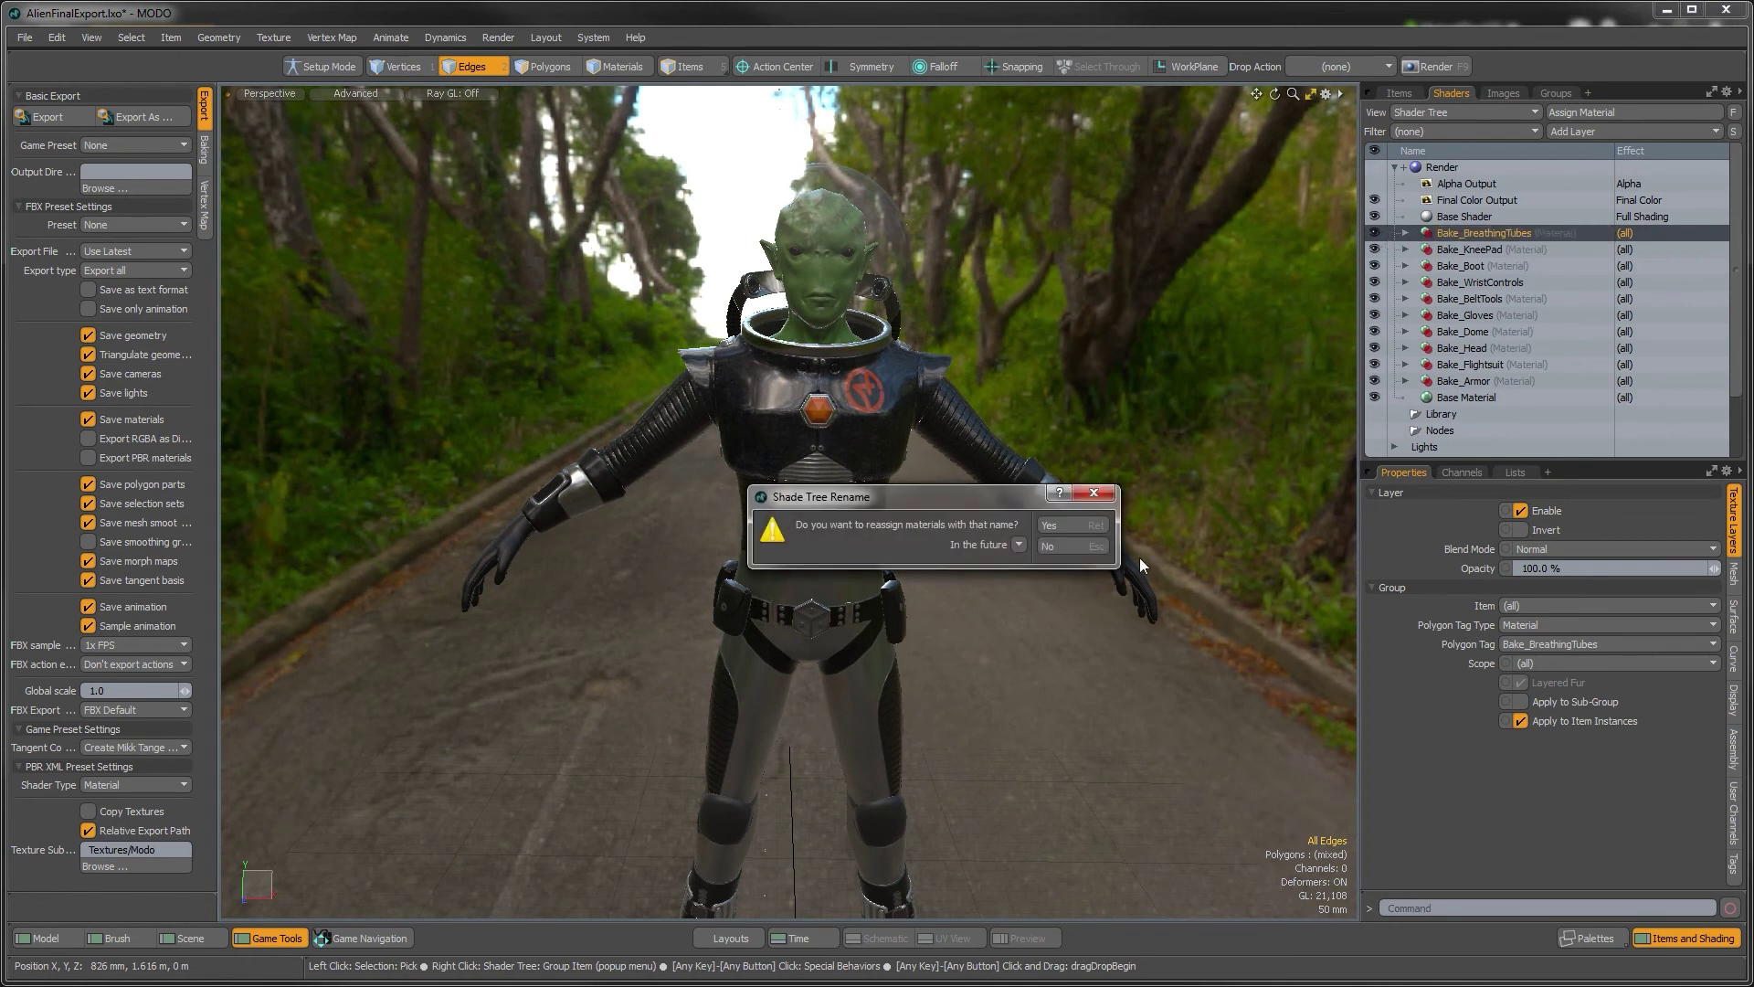
{"action": "left_click", "coordinate": [1087, 525]}
Rename the Bake_KneePad material group to Alien_KneePad and reassign its materials
{"action": "left_click", "coordinate": [1456, 253]}
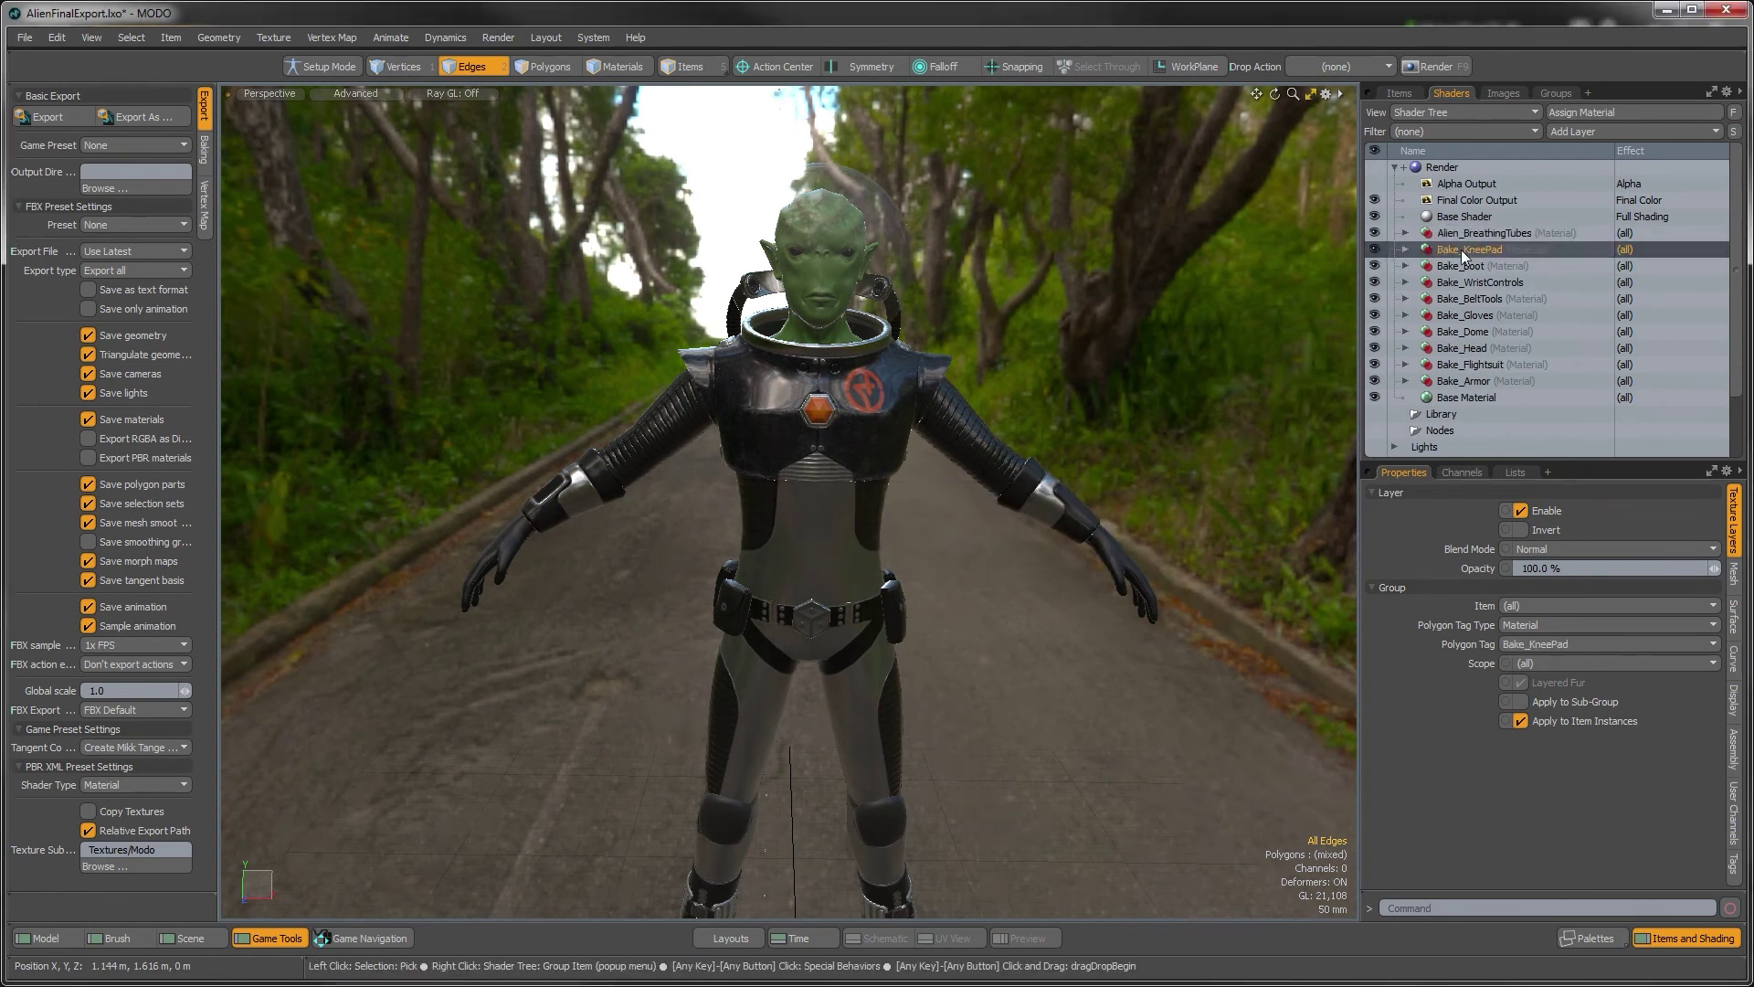
{"action": "double_click", "coordinate": [1456, 253]}
{"action": "left_click_drag", "start_coordinate": [1443, 255], "coordinate": [1422, 251]}
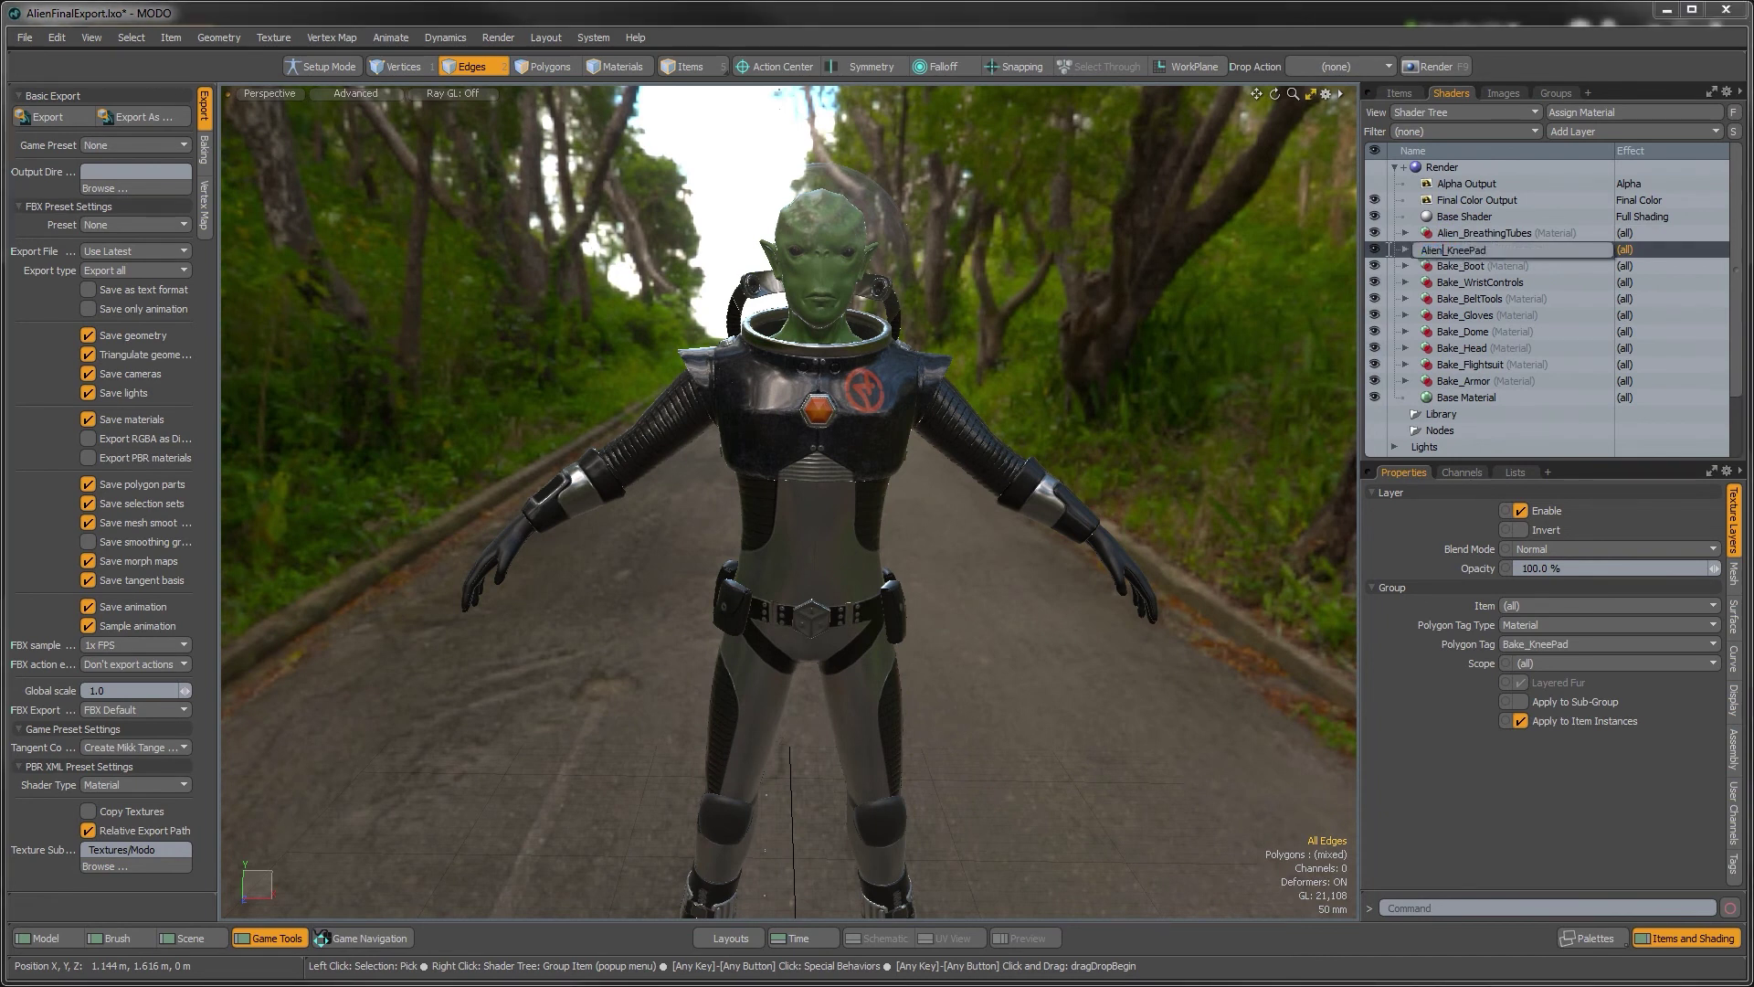
{"action": "key", "text": "Return"}
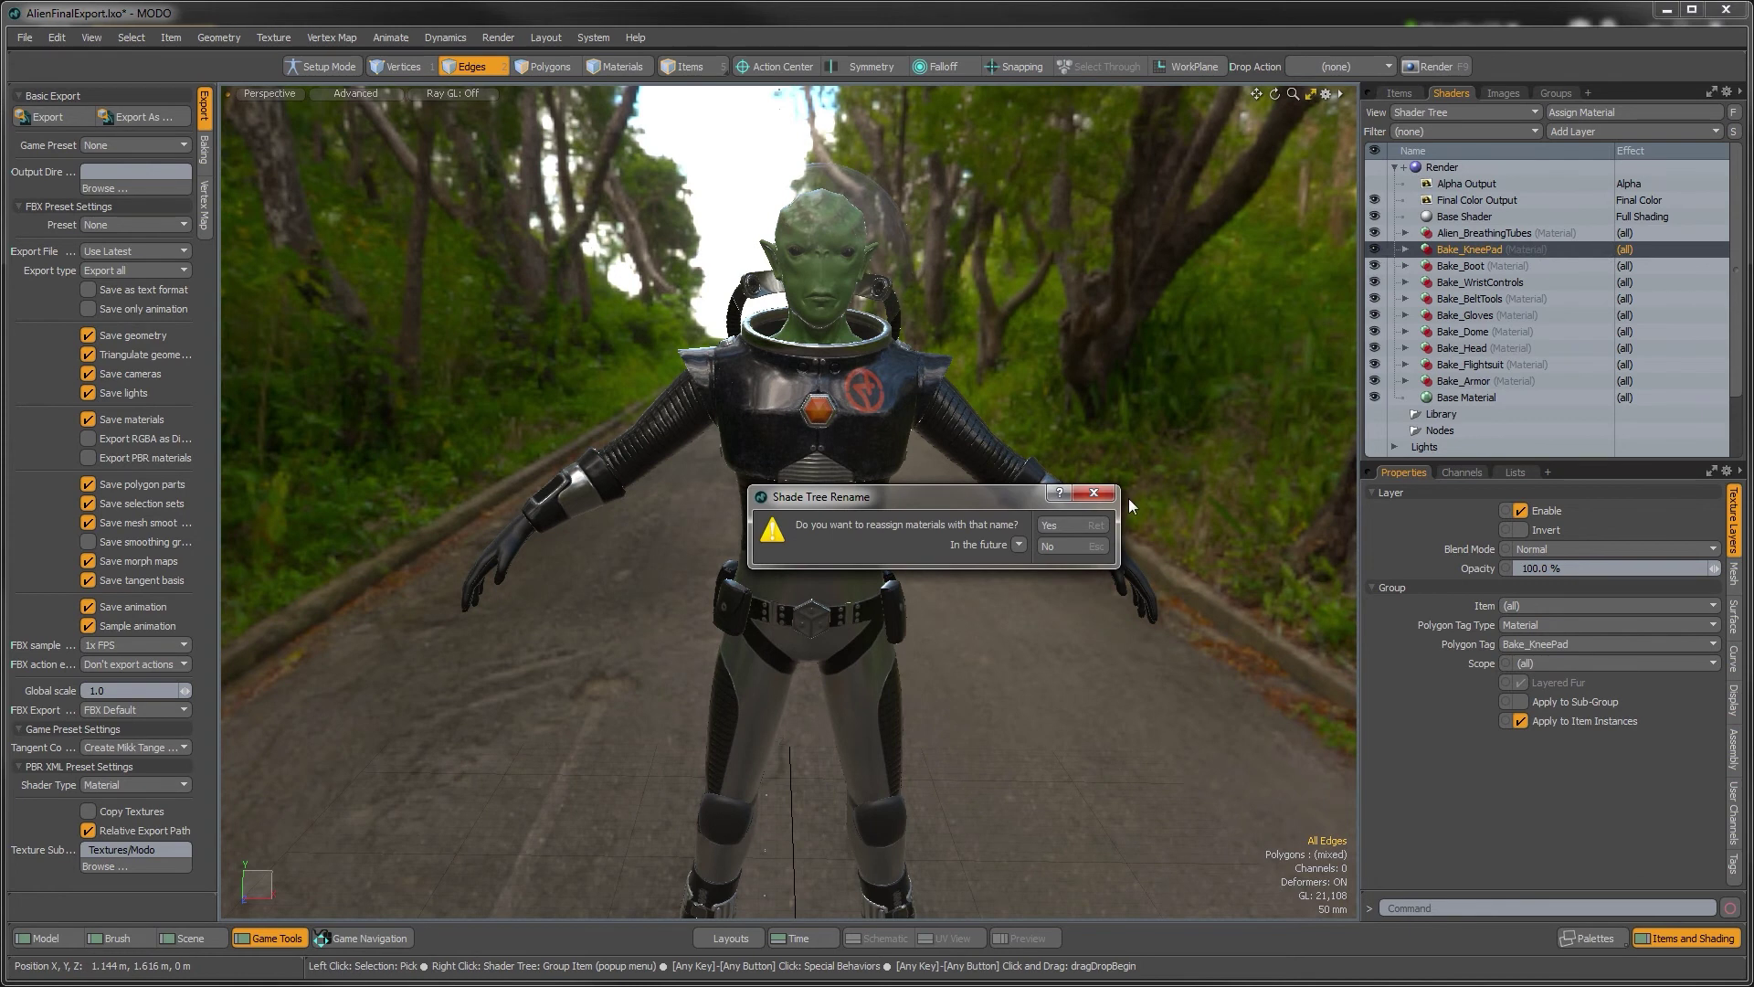
{"action": "key", "text": "Return"}
Replace the Bake prefix with Alien in the remaining material names, from Bake_Boot through Bake_Armor
{"action": "double_click", "coordinate": [1448, 267]}
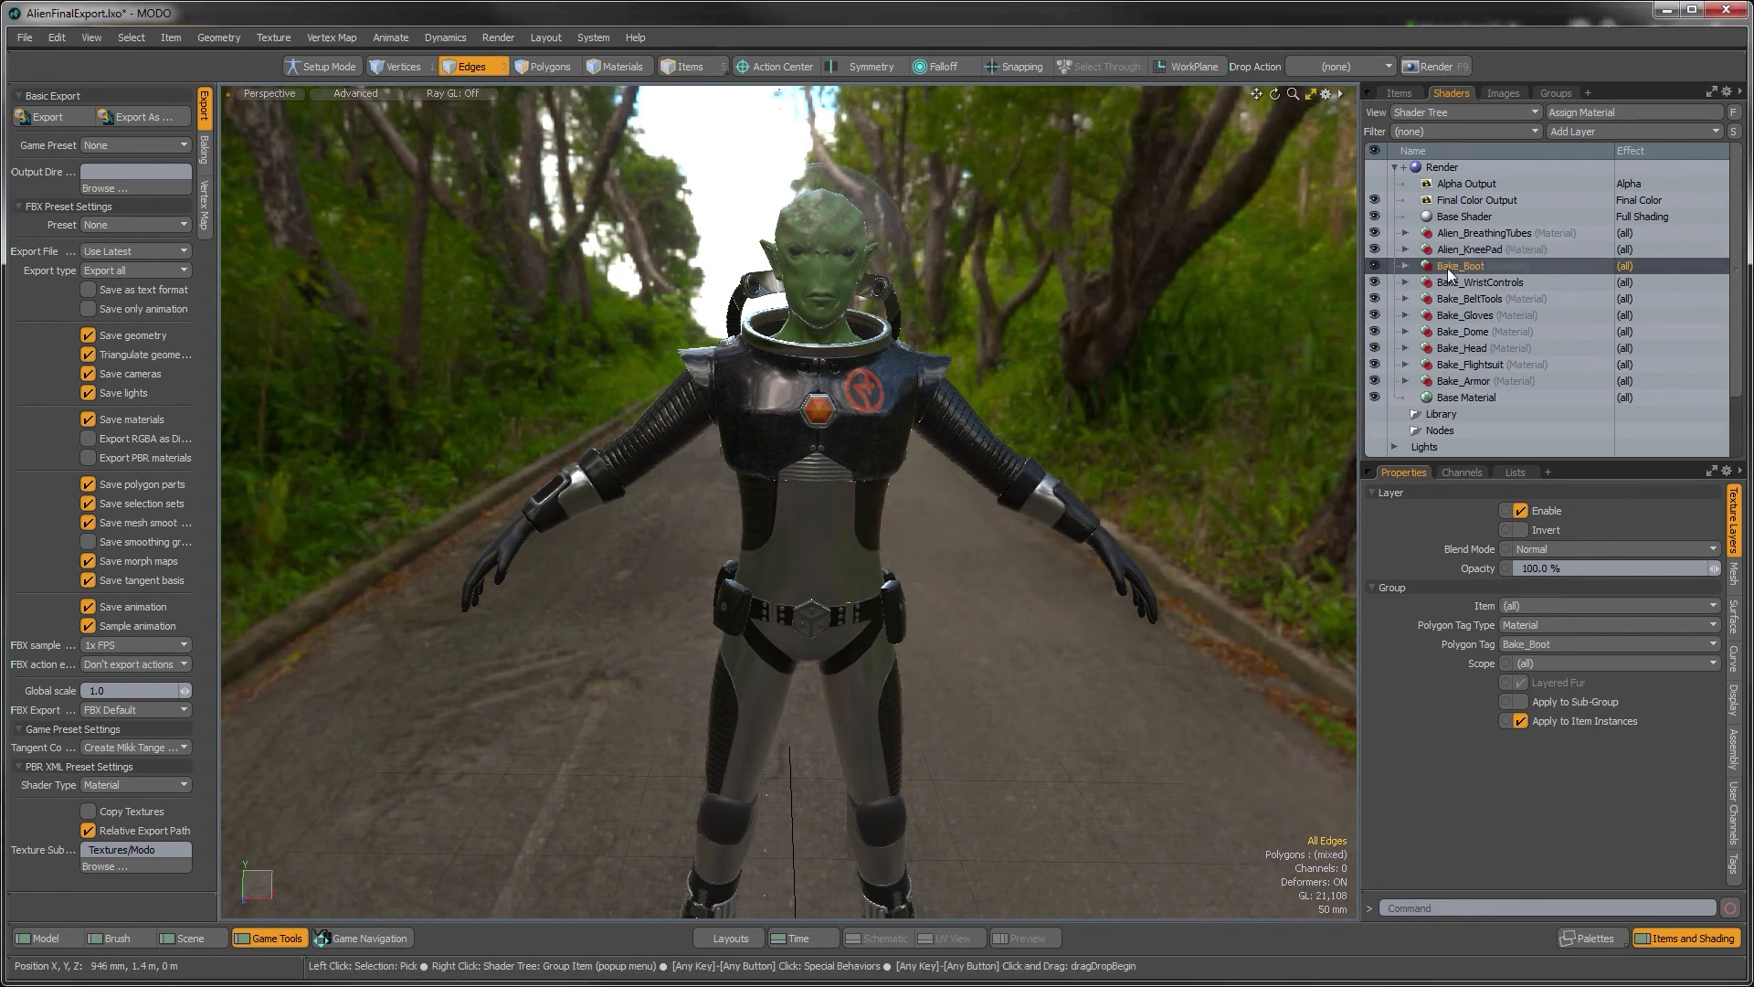
{"action": "left_click_drag", "start_coordinate": [1444, 268], "coordinate": [1378, 265]}
{"action": "type", "text": "Alien"}
{"action": "key", "text": "Return"}
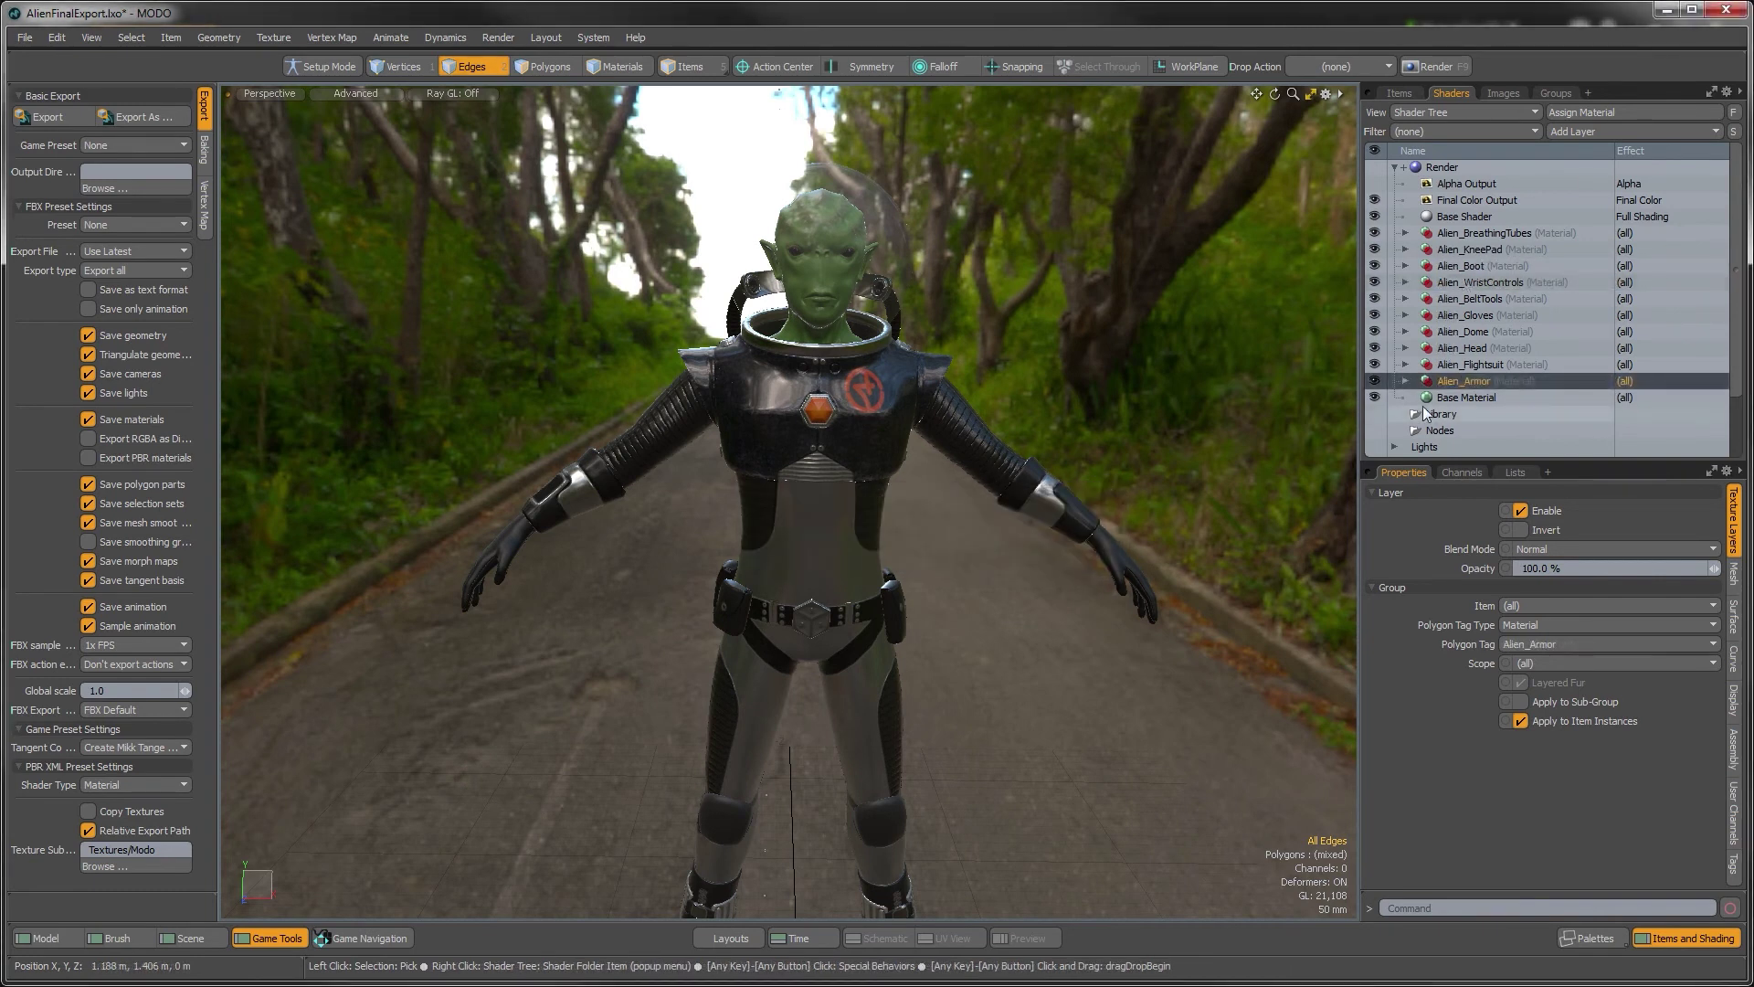
Set the game export preset to Unreal Engine 4
{"action": "left_click_drag", "start_coordinate": [909, 486], "coordinate": [935, 552], "text": "alt"}
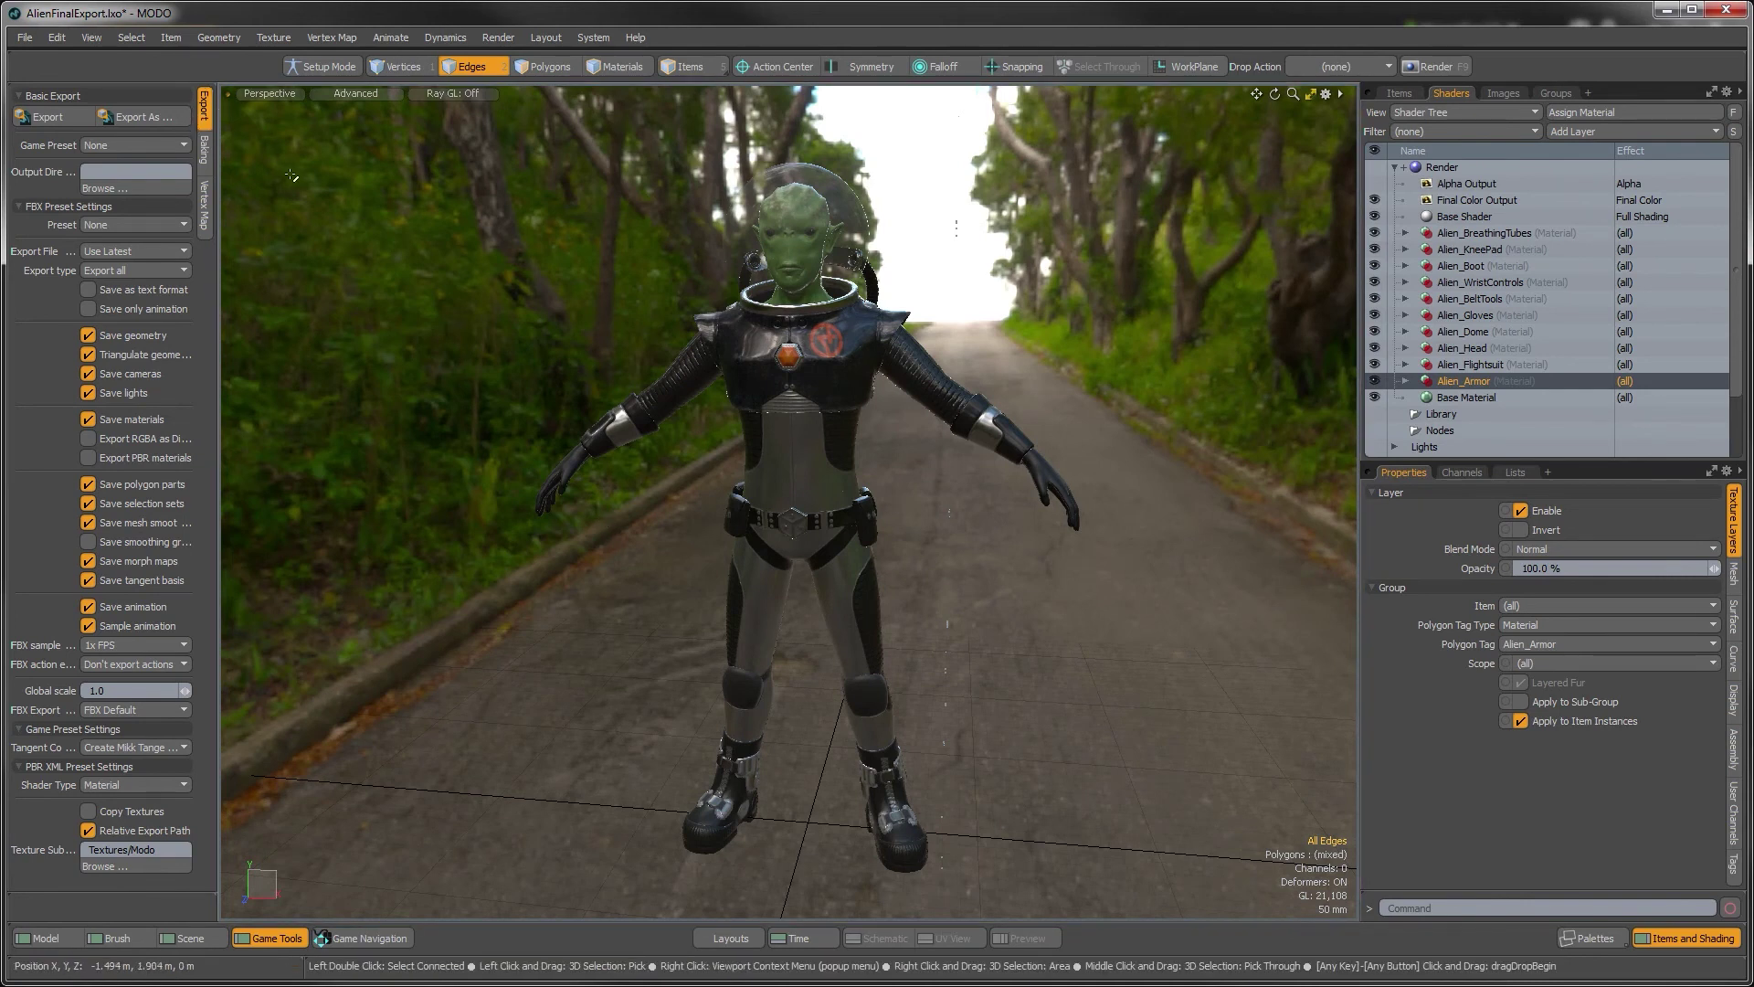
{"action": "left_click", "coordinate": [95, 146]}
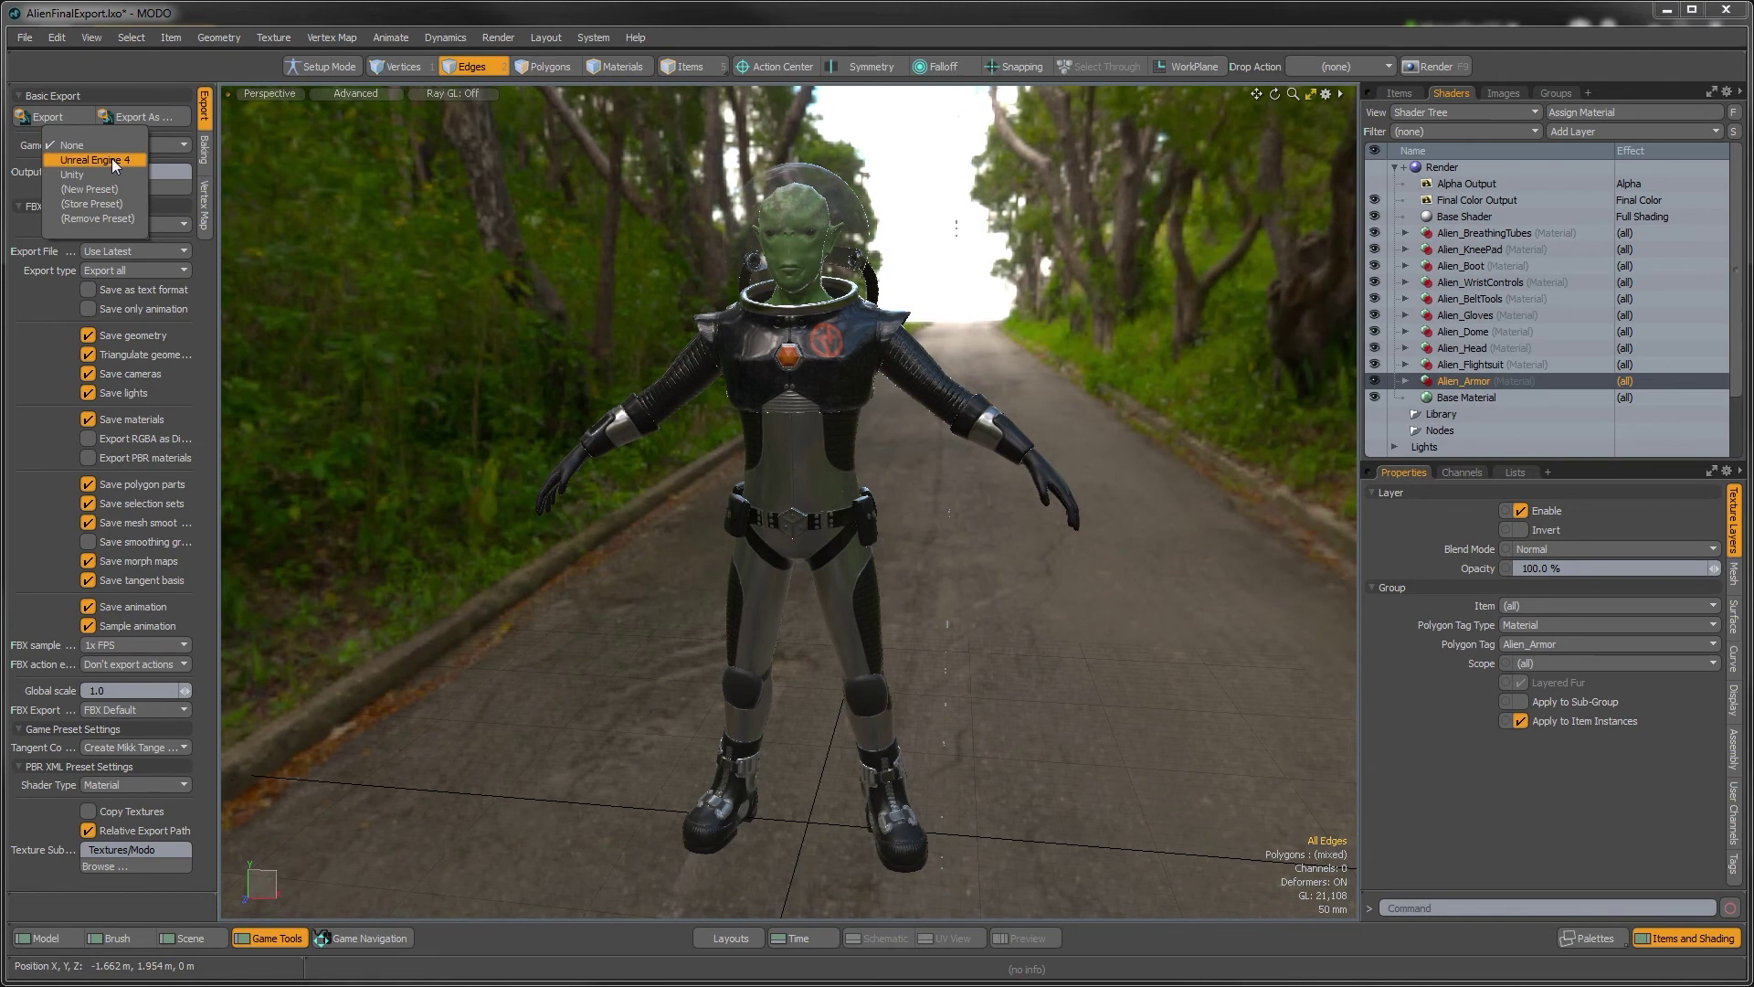
{"action": "left_click", "coordinate": [111, 159]}
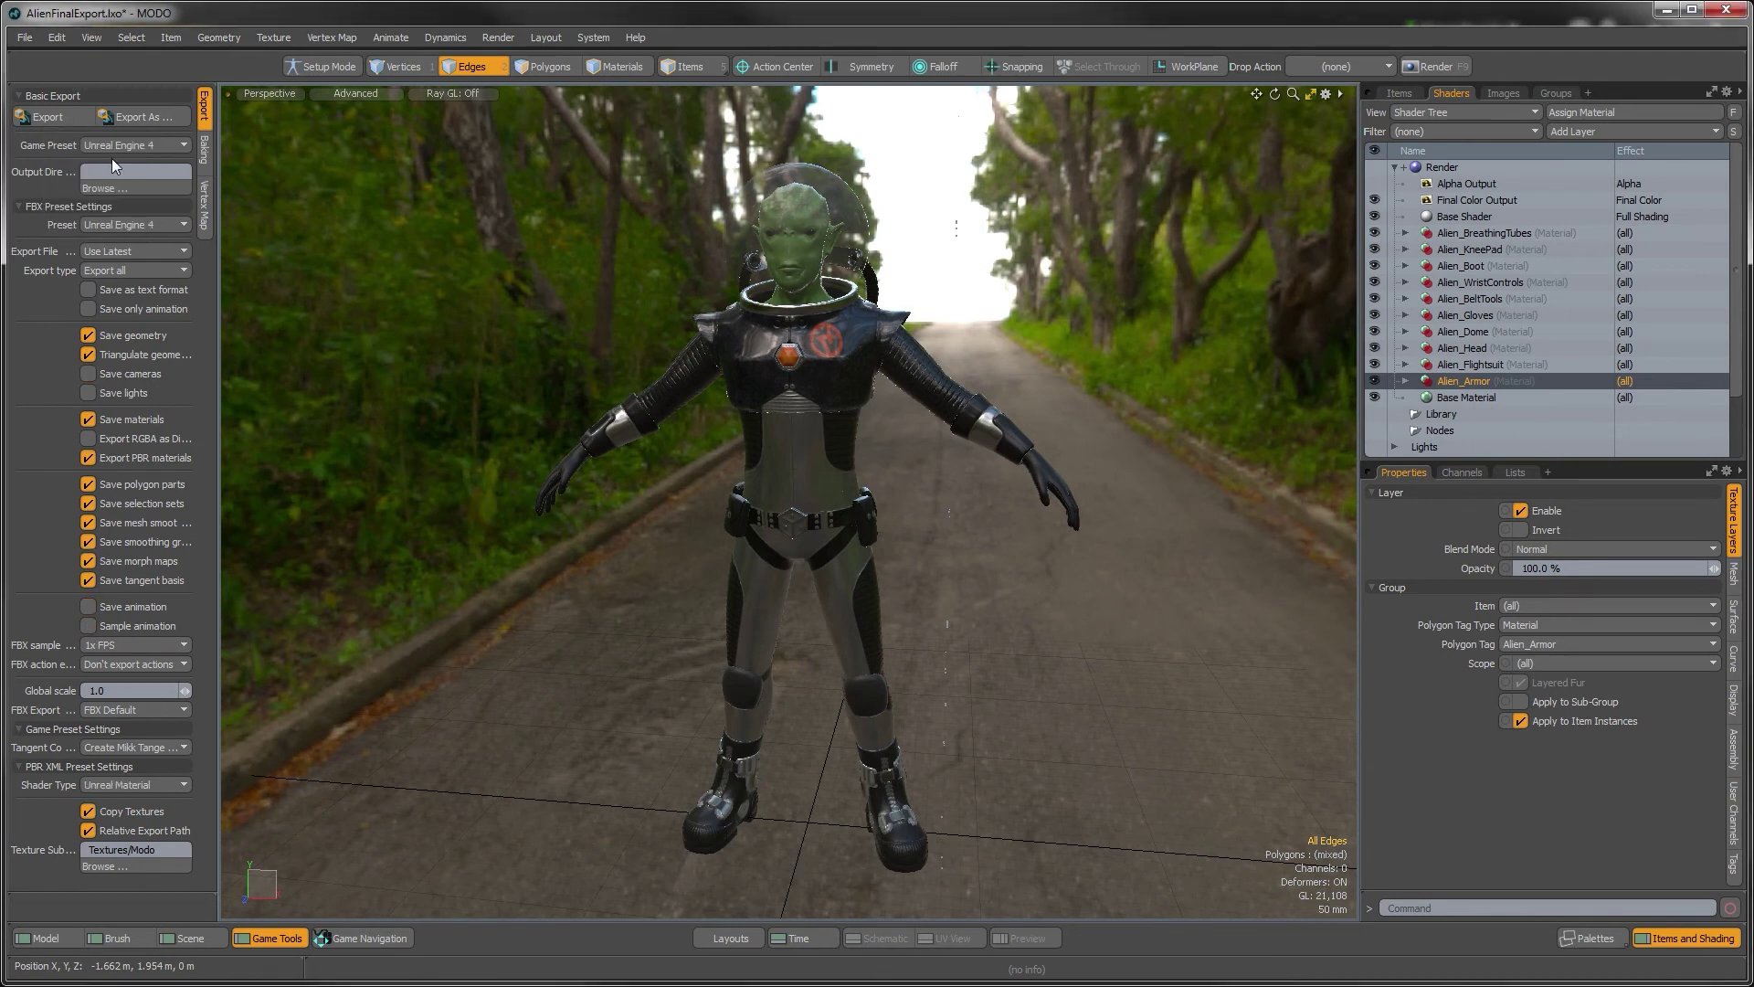
Create an Unreal4_Export folder in D:\Foundry_Training\GameAssetTraining\SourceFiles and set it as the export output directory
{"action": "left_click", "coordinate": [112, 188]}
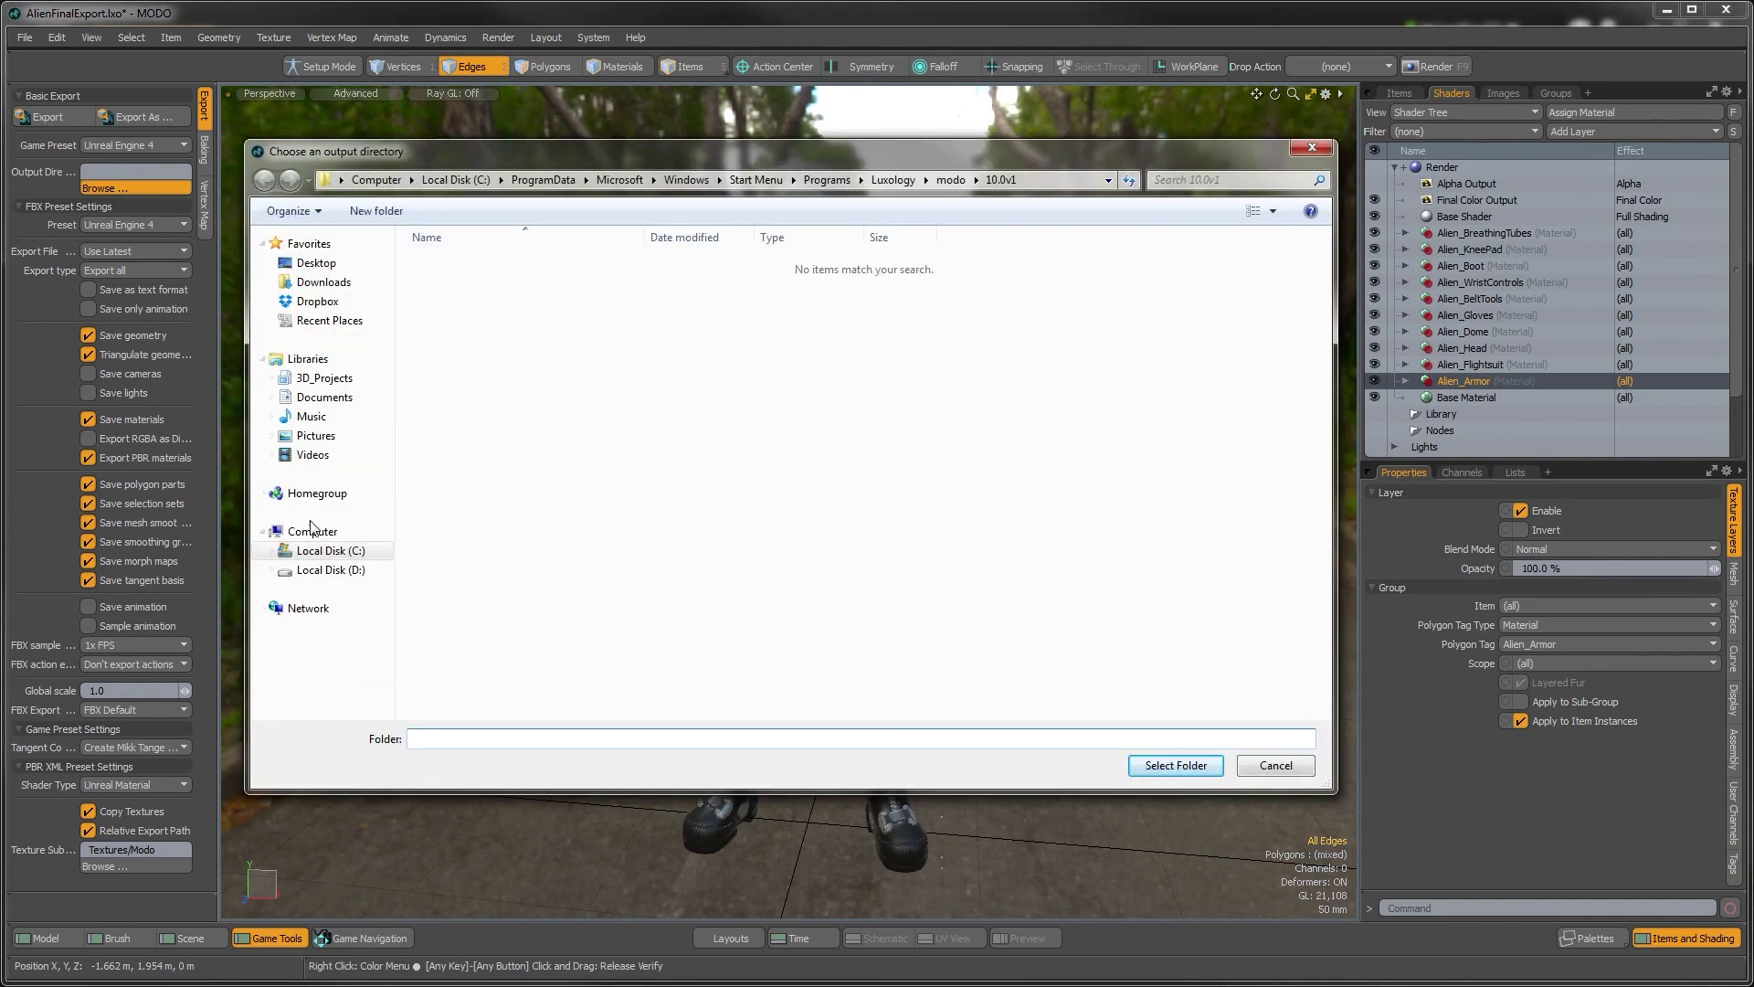
{"action": "left_click", "coordinate": [333, 569]}
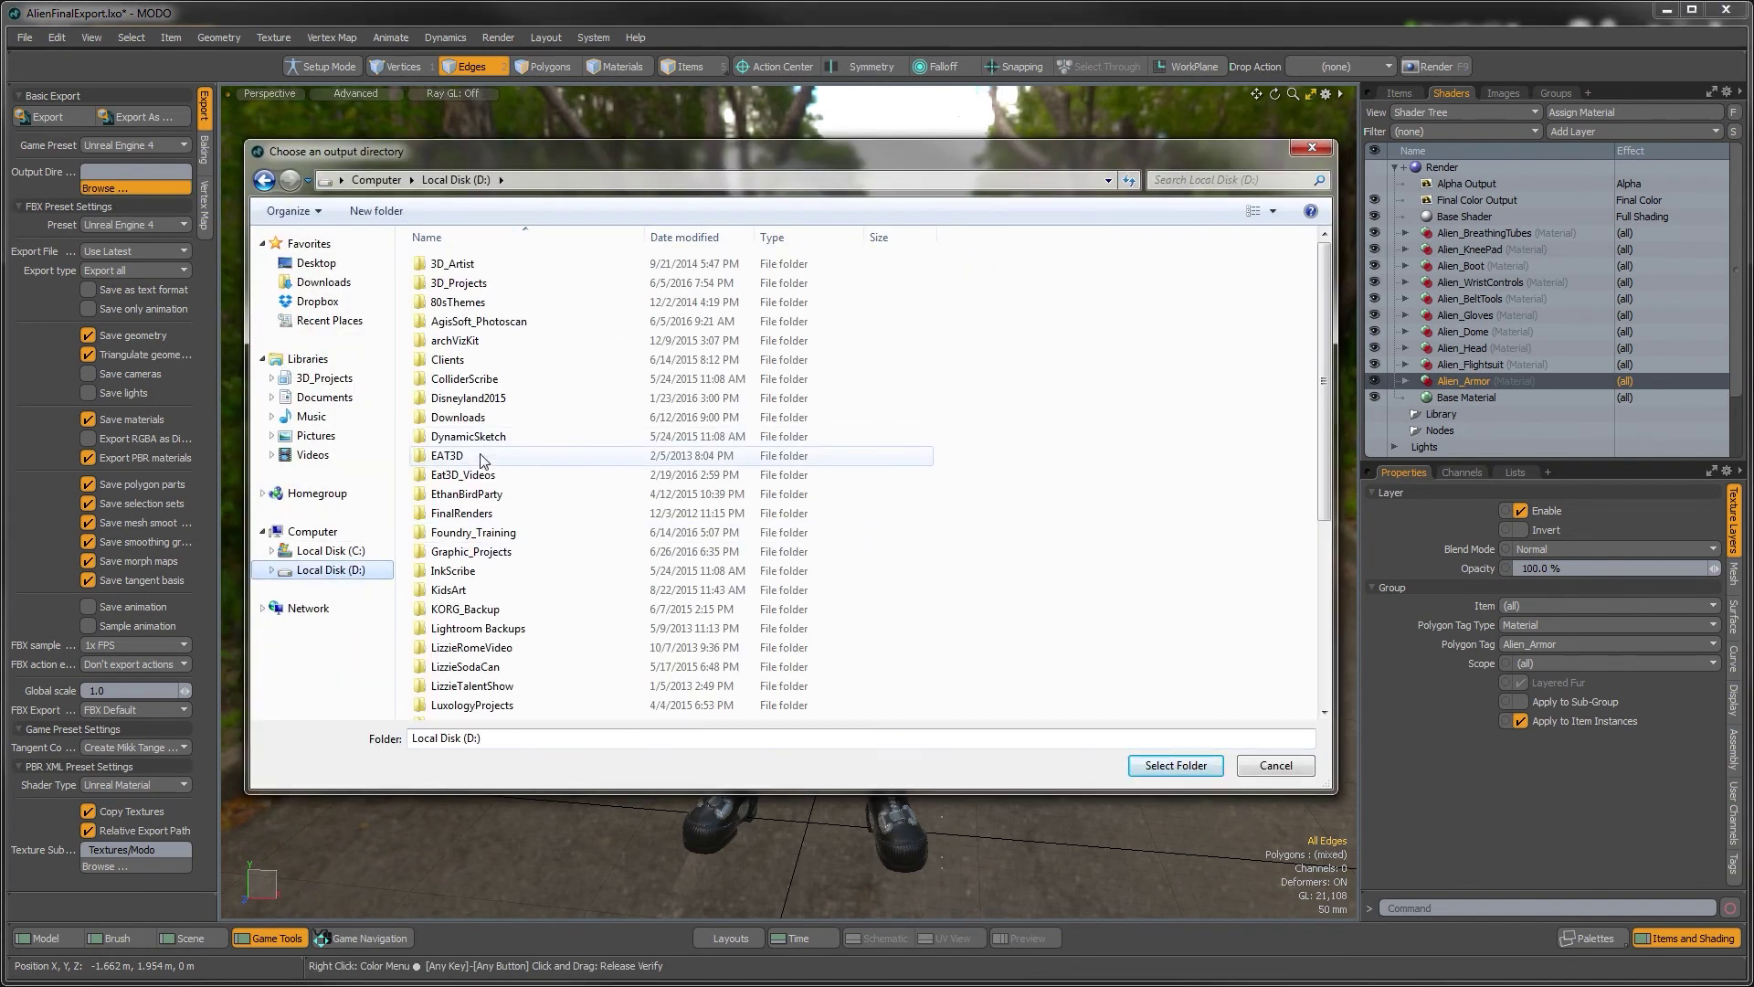
{"action": "double_click", "coordinate": [467, 533]}
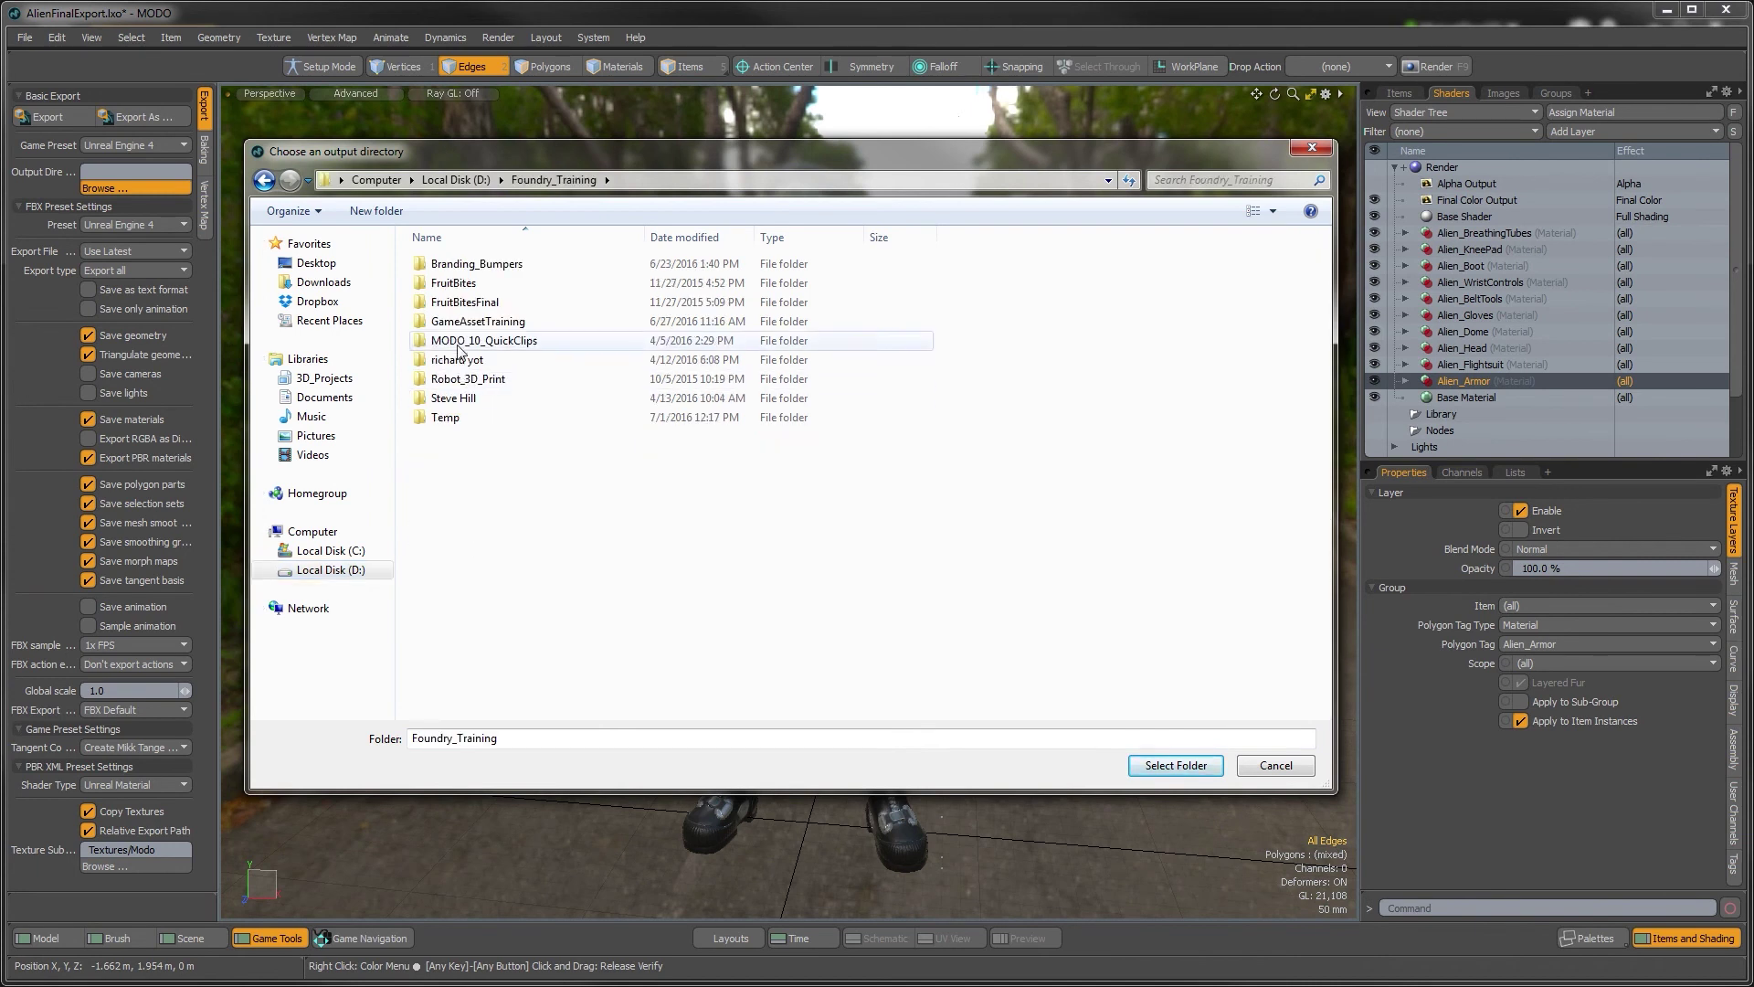
{"action": "double_click", "coordinate": [478, 322]}
{"action": "left_click", "coordinate": [459, 285]}
{"action": "double_click", "coordinate": [459, 285]}
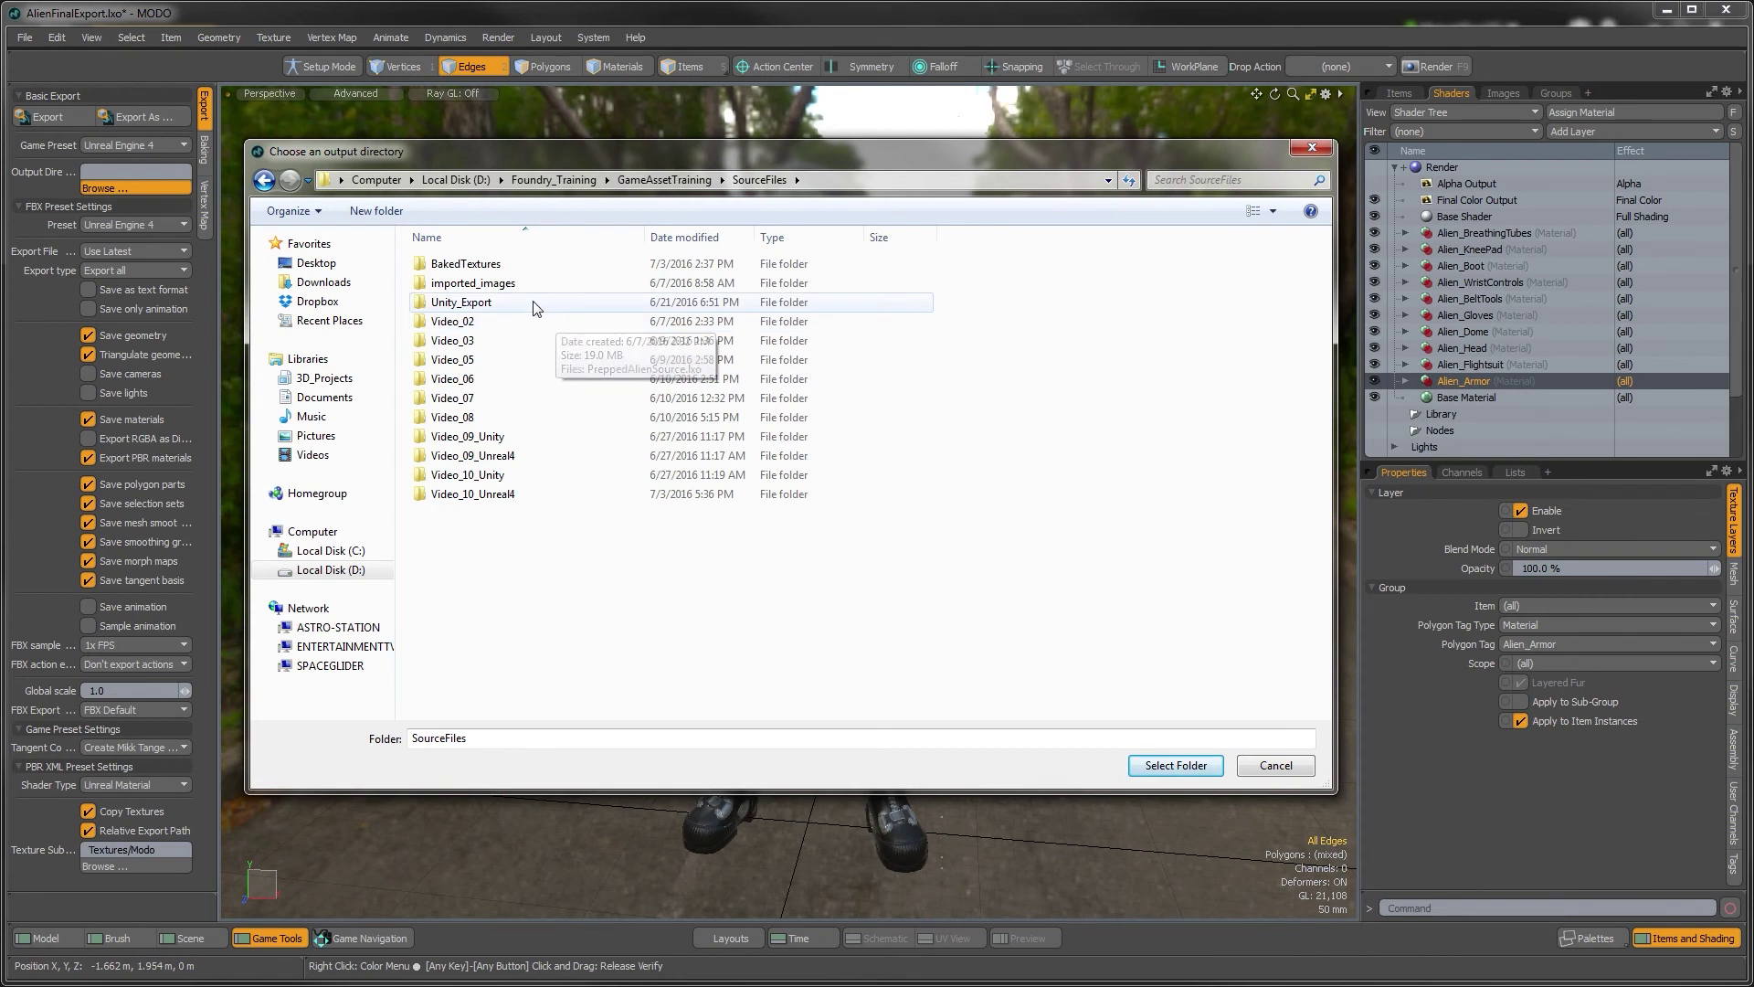
{"action": "left_click", "coordinate": [396, 212]}
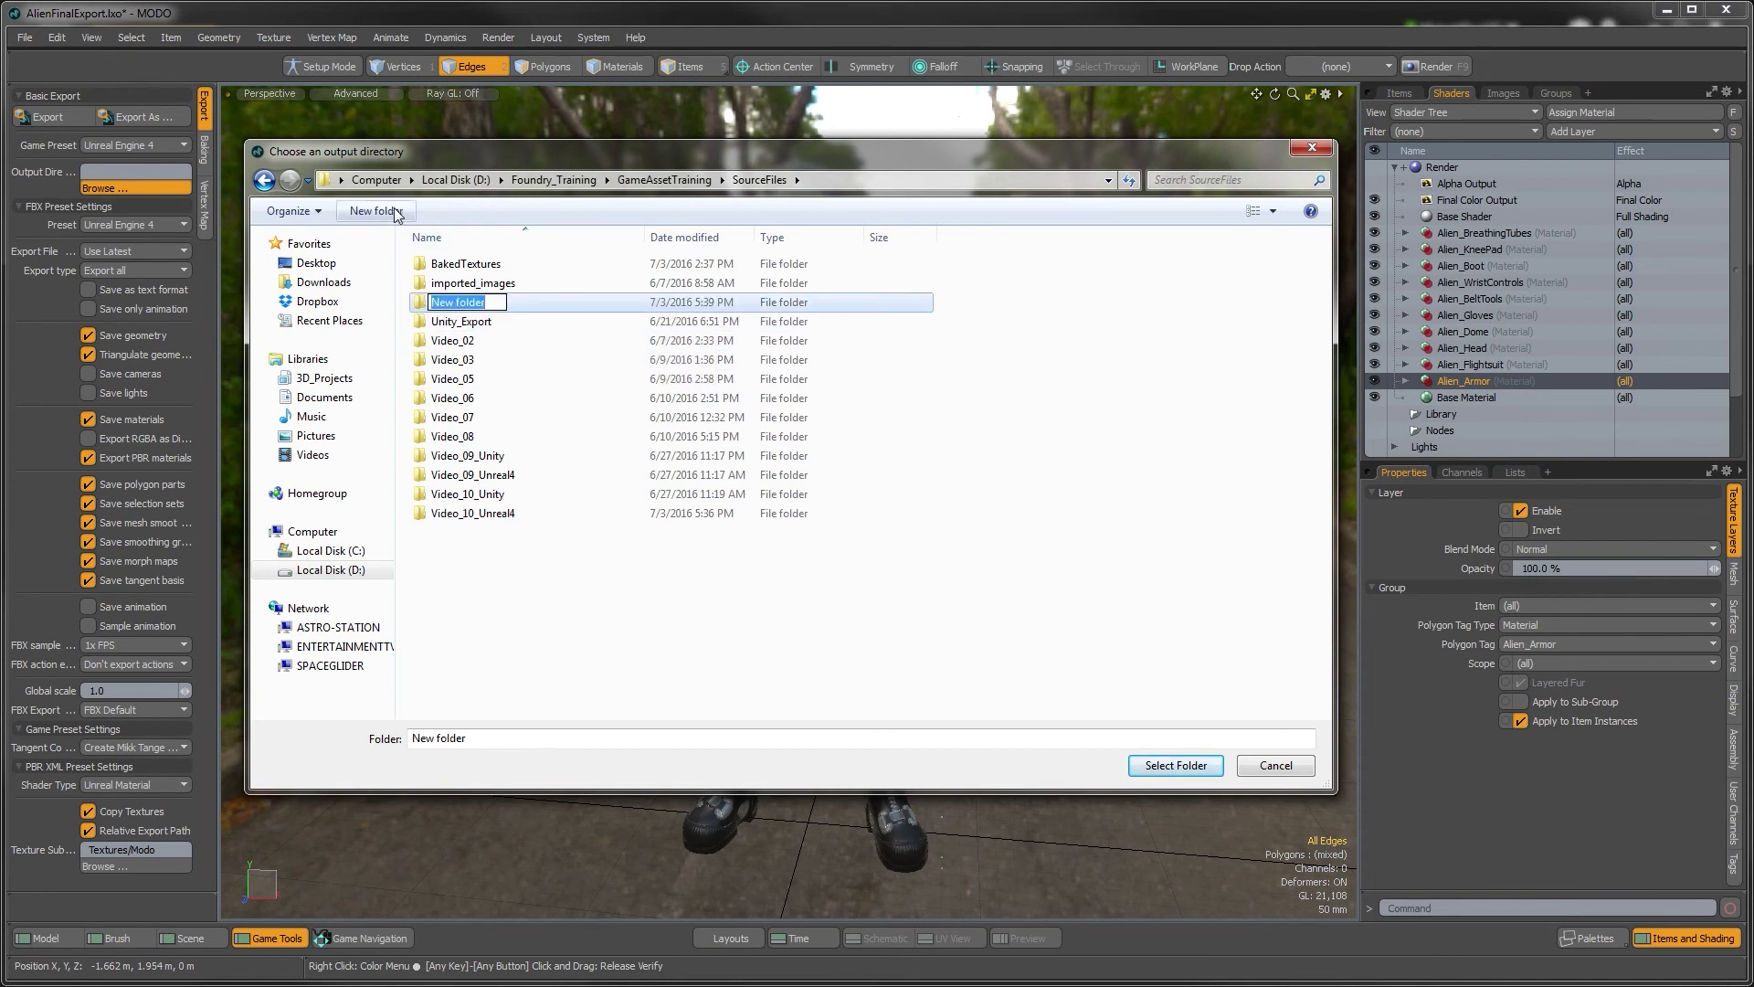
{"action": "type", "text": "Unreal4_Export"}
{"action": "key", "text": "Return"}
{"action": "key", "text": "Return"}
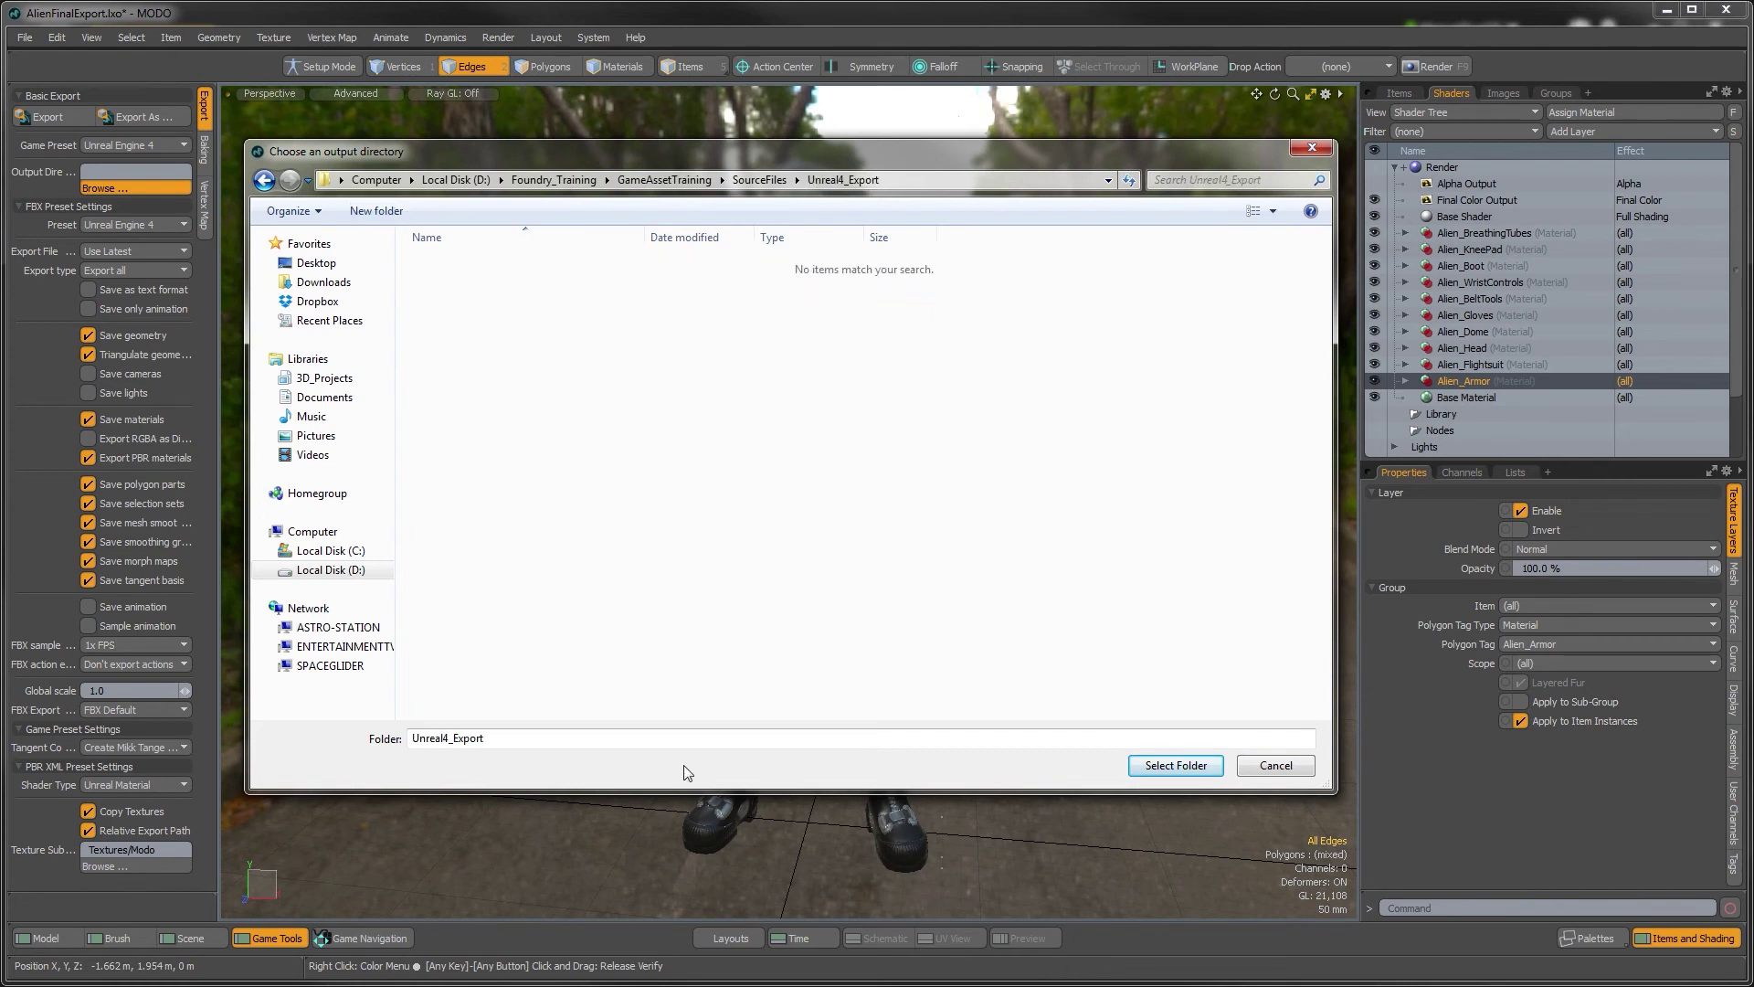
{"action": "left_click", "coordinate": [1153, 767]}
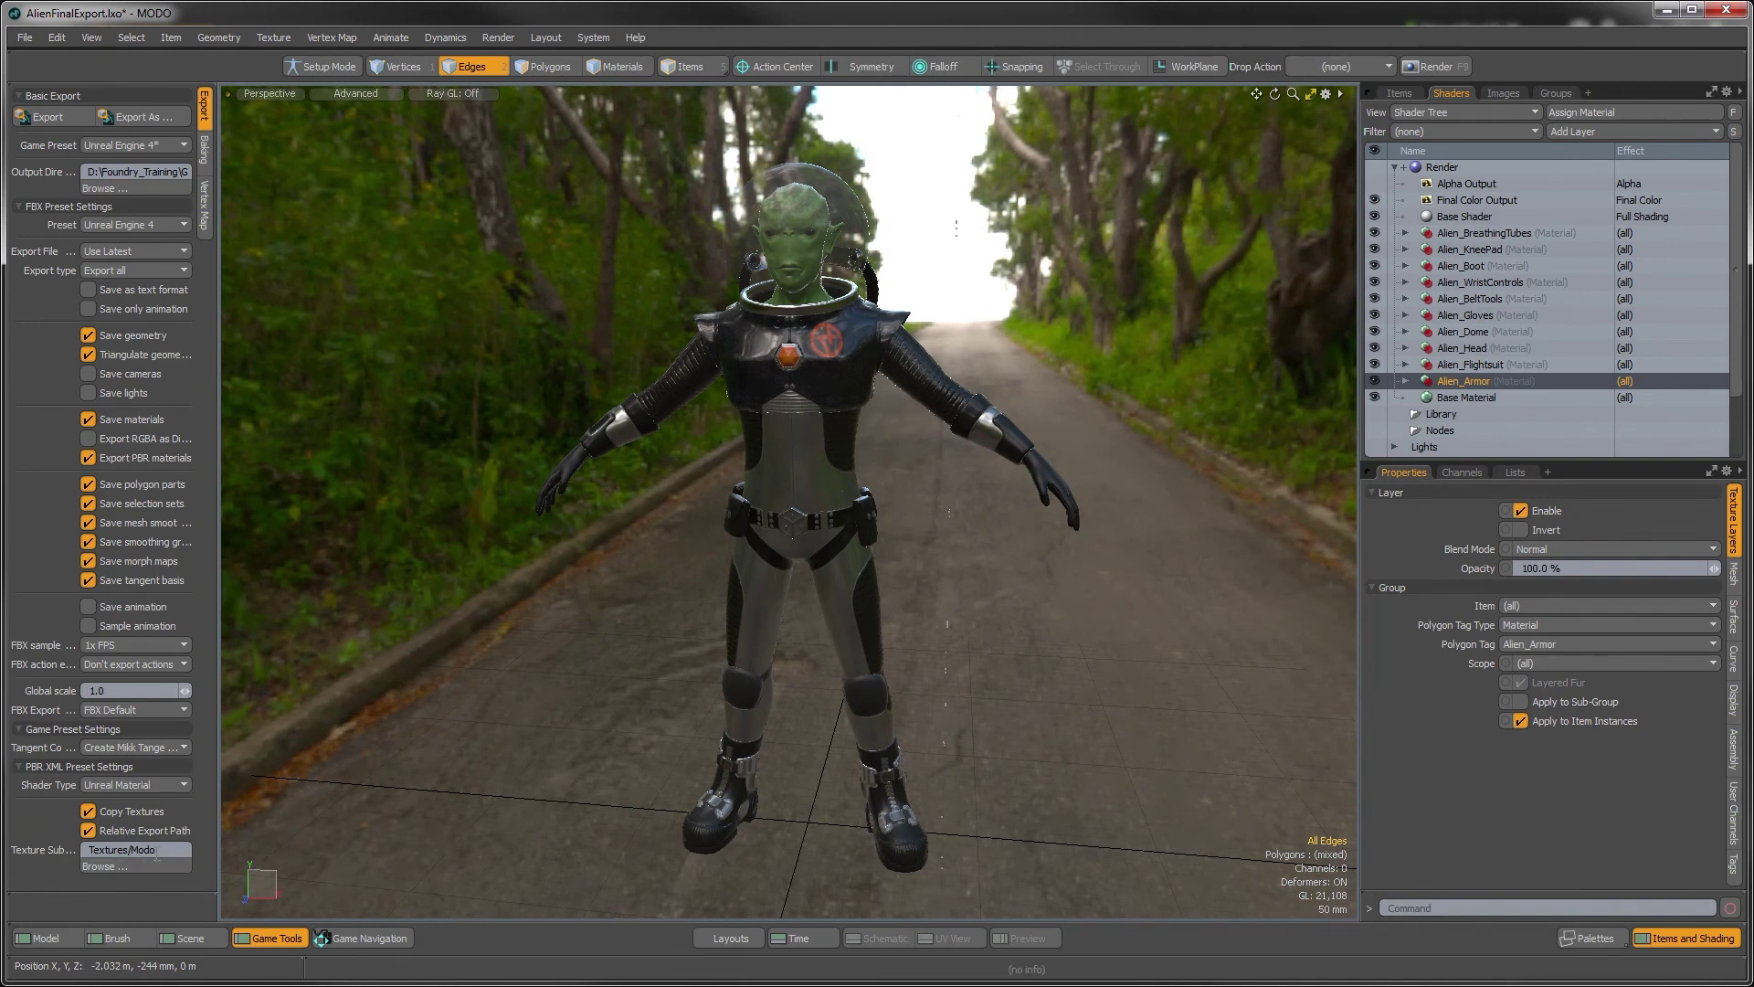
Shorten the texture subfolder path to Textures and export the character
{"action": "left_click_drag", "start_coordinate": [157, 850], "coordinate": [137, 850]}
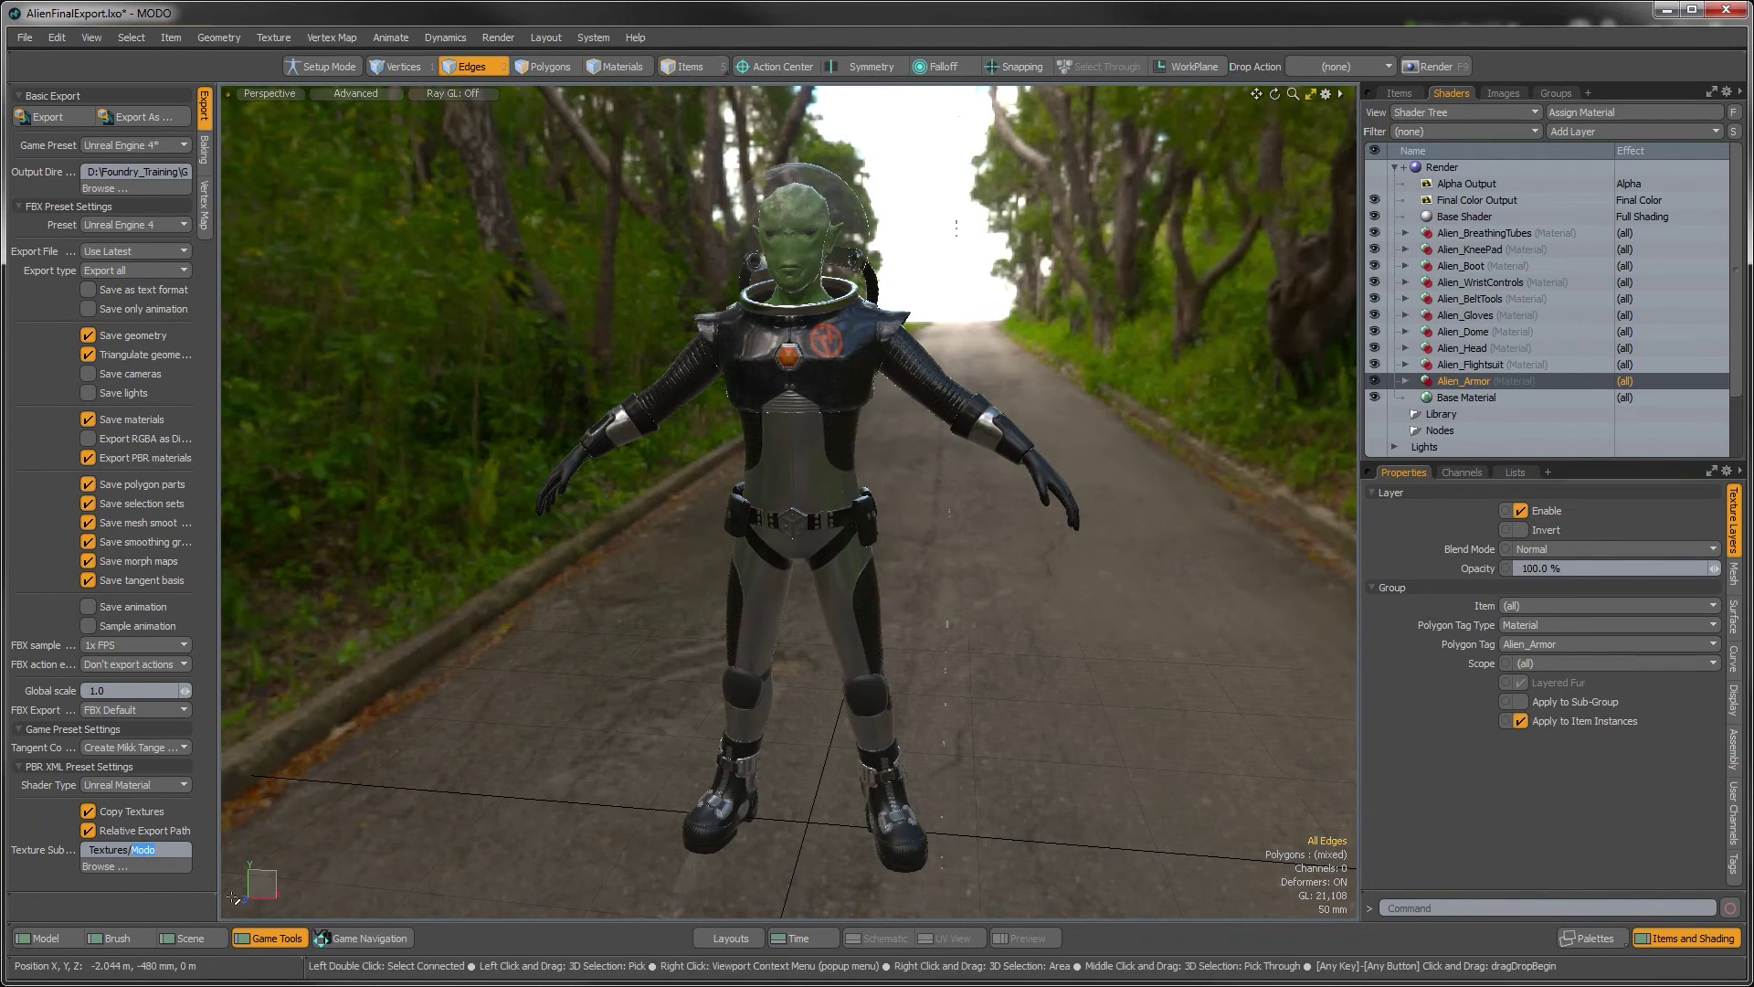
{"action": "key", "text": "BackSpace"}
{"action": "left_click", "coordinate": [62, 111]}
Switch to Windows Explorer and examine the FBX file, XML file and Textures folder in Unreal4_Export
{"action": "key", "text": "alt+Tab"}
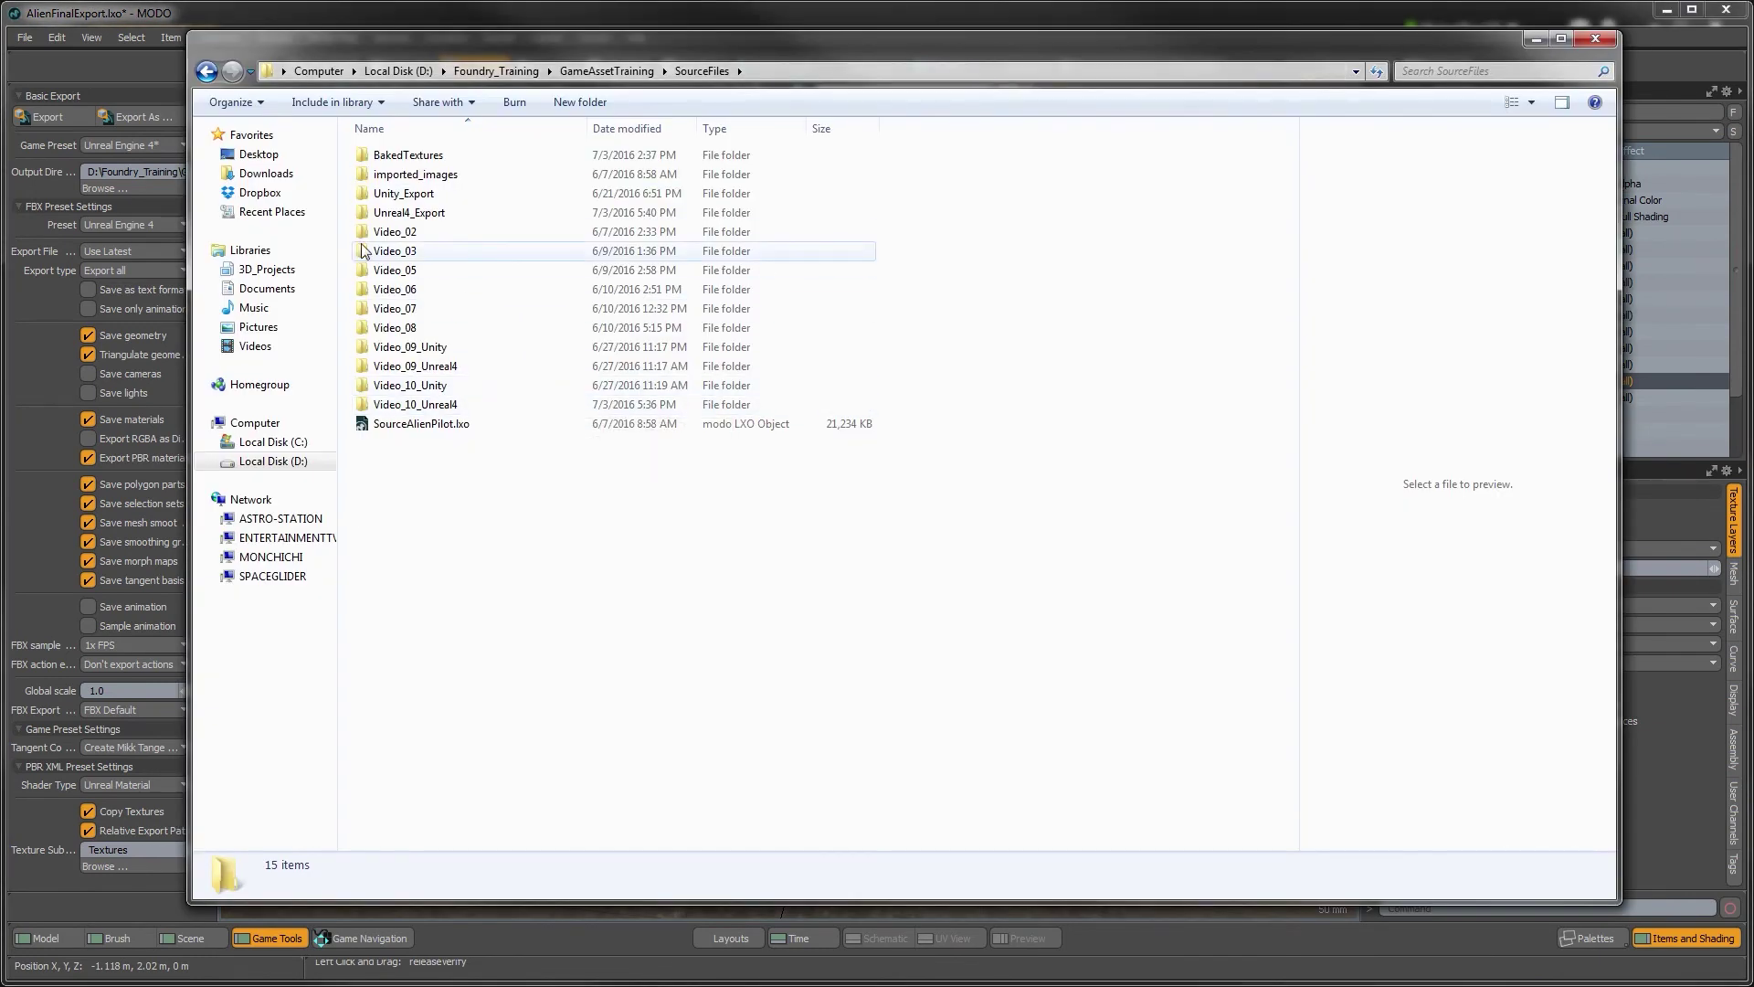
{"action": "double_click", "coordinate": [407, 215]}
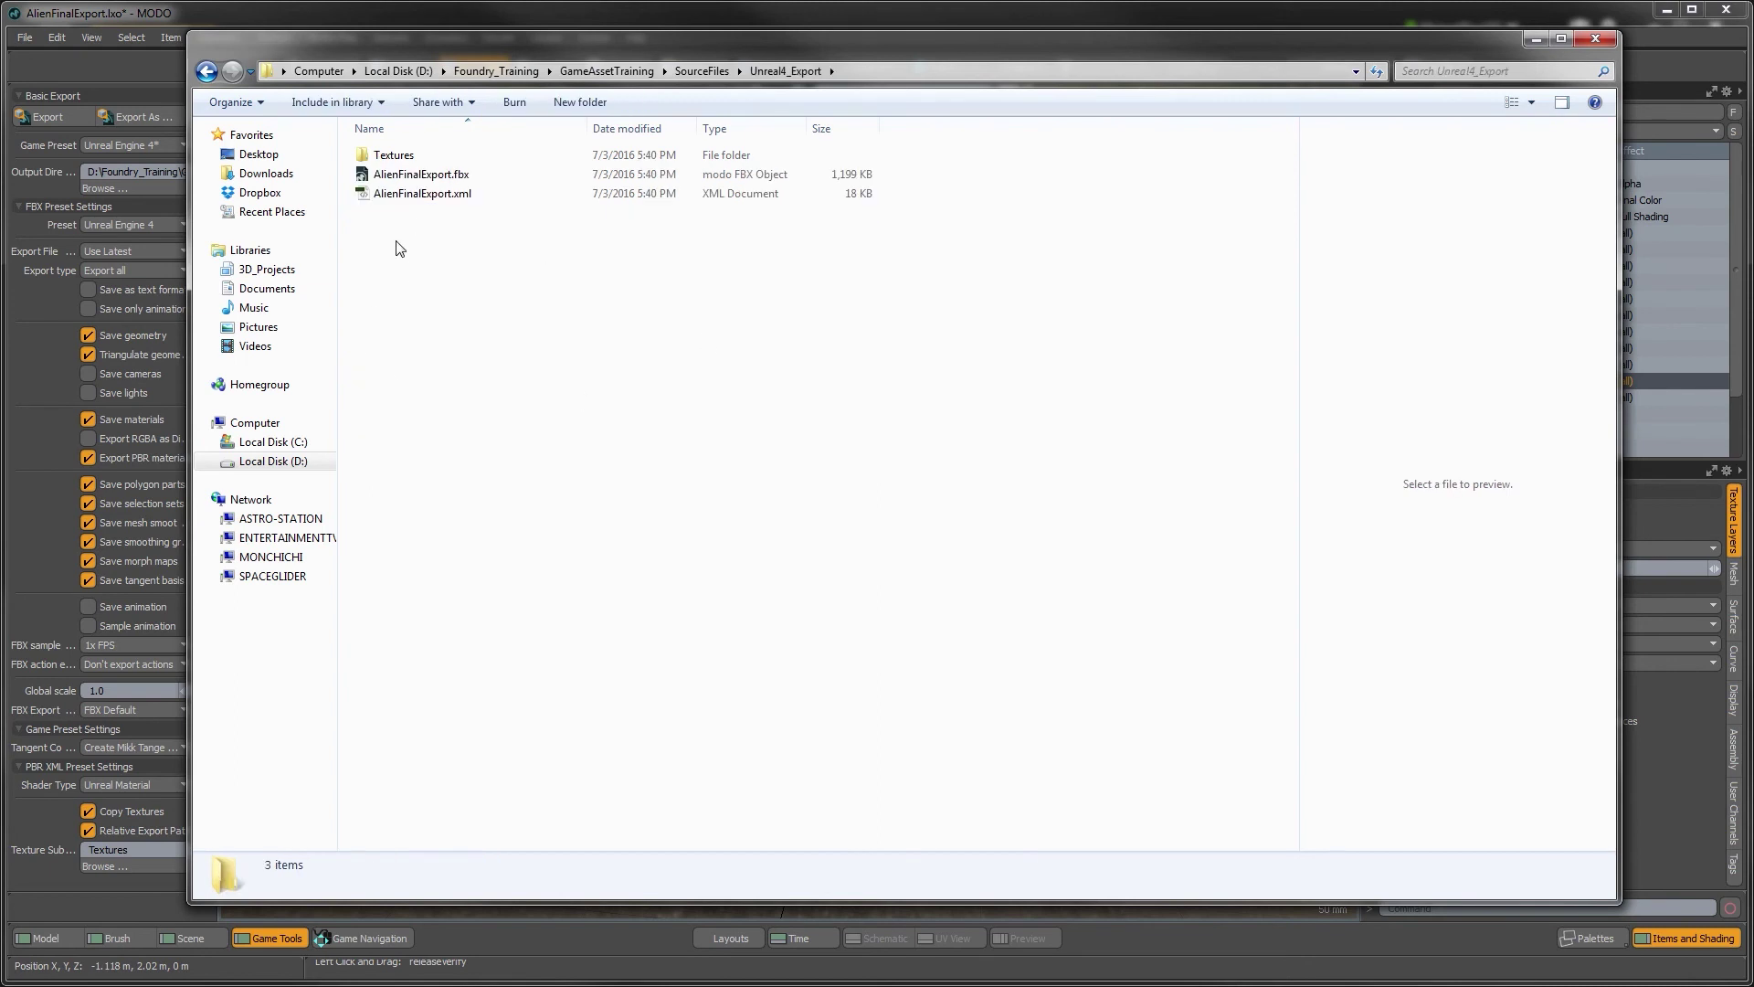
{"action": "left_click", "coordinate": [388, 177]}
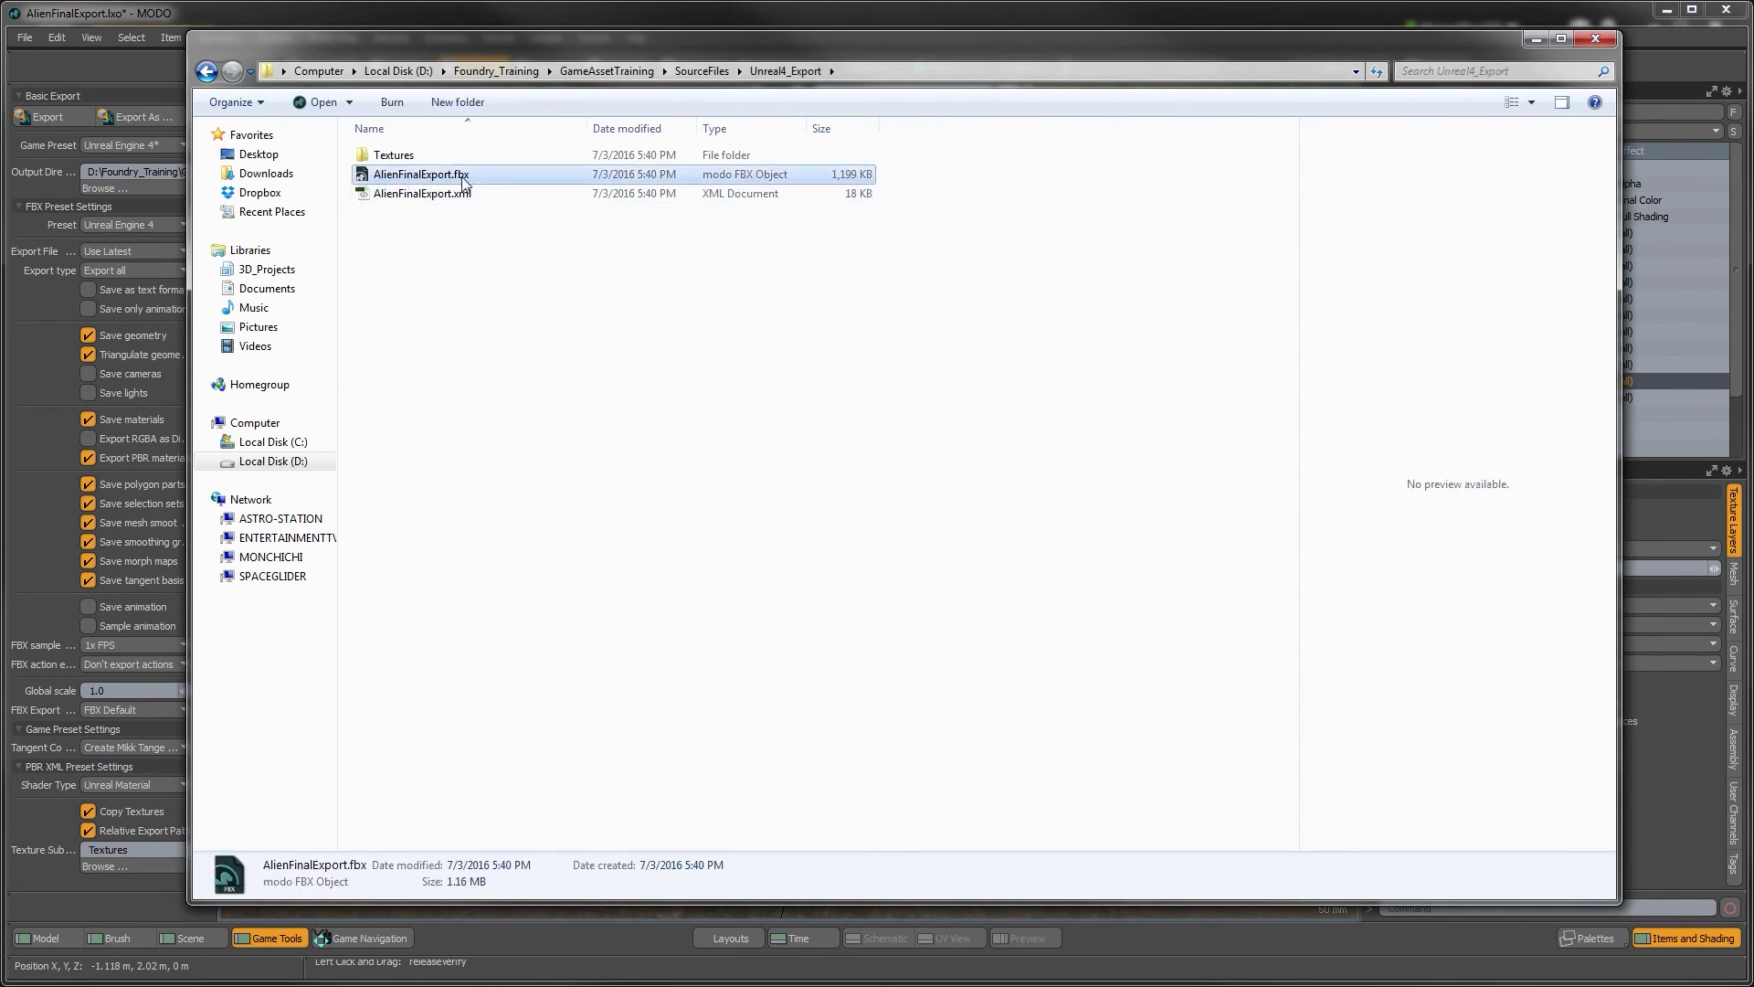
{"action": "left_click", "coordinate": [392, 197]}
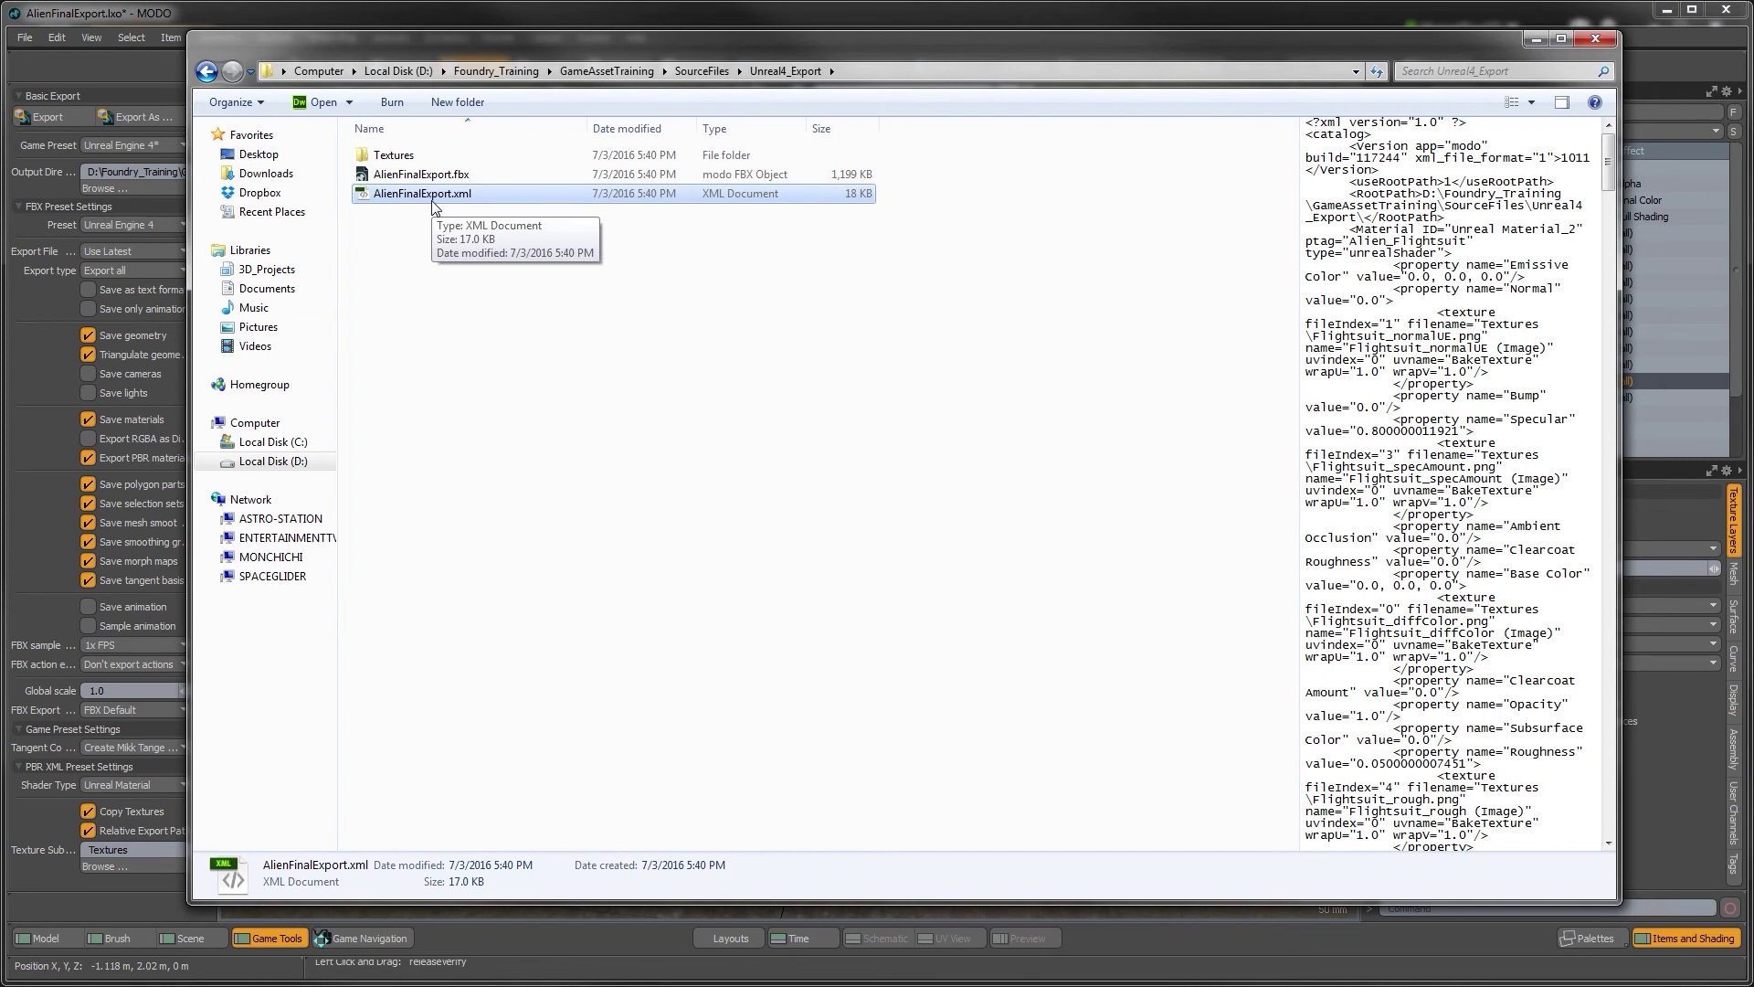
{"action": "double_click", "coordinate": [393, 155]}
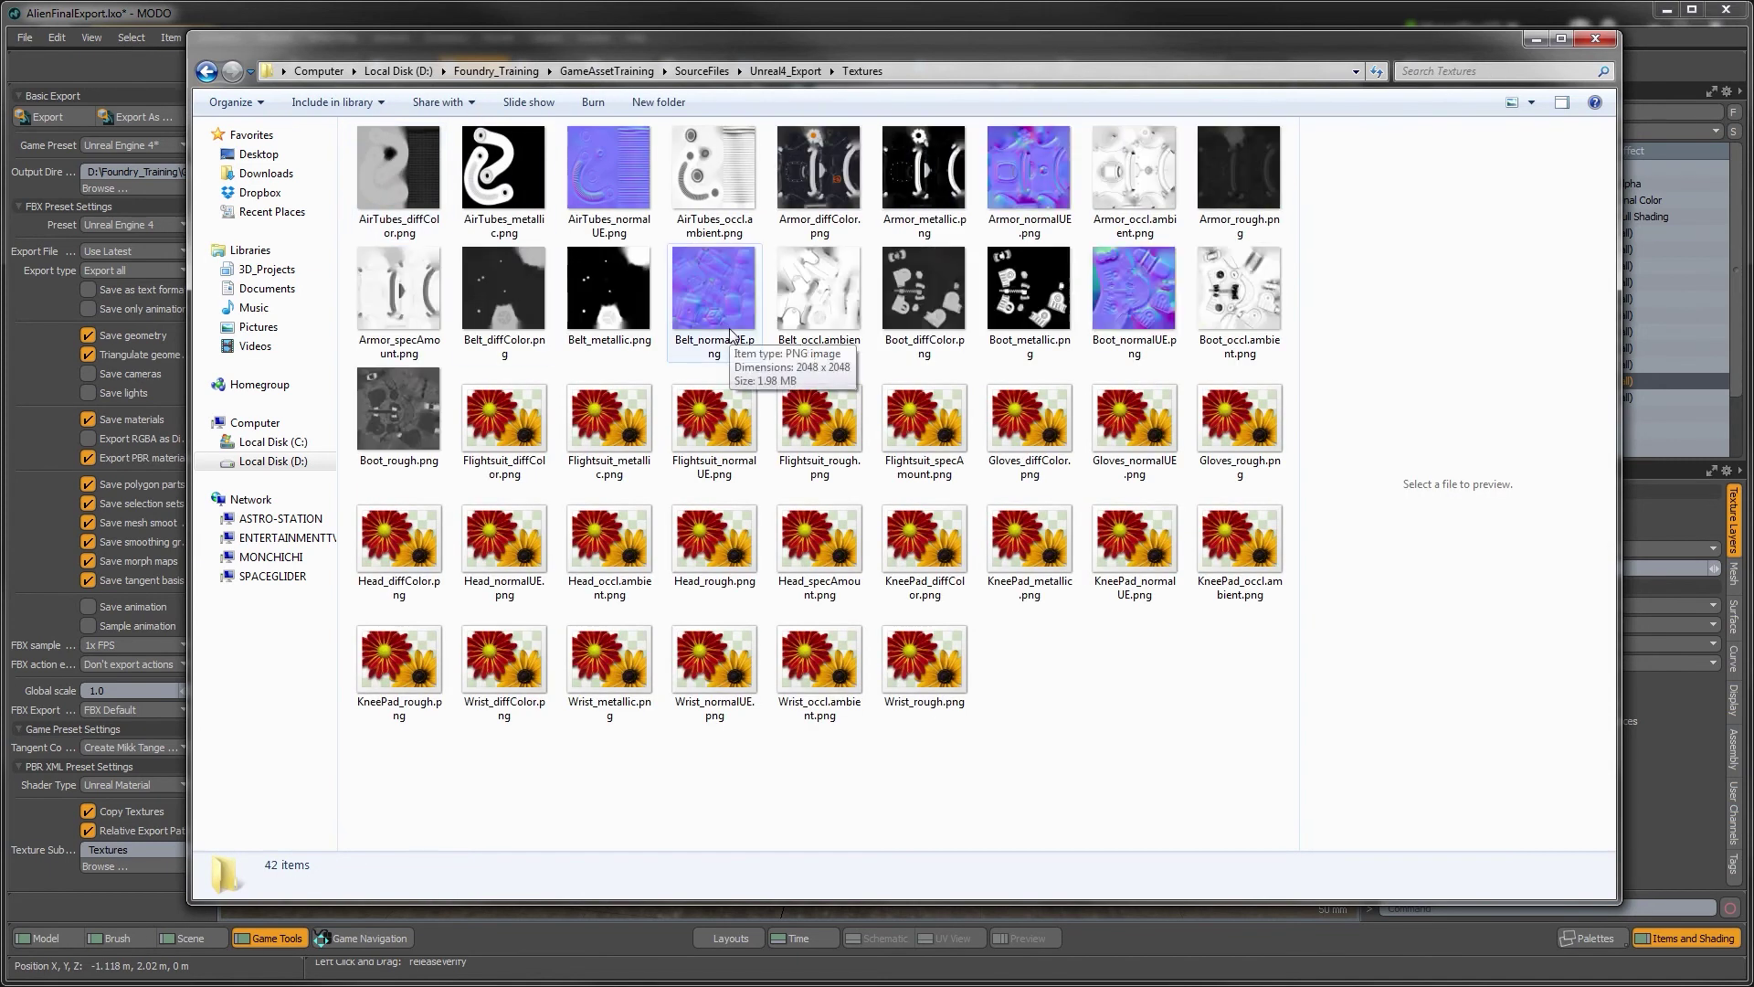
{"action": "key", "text": "BackSpace"}
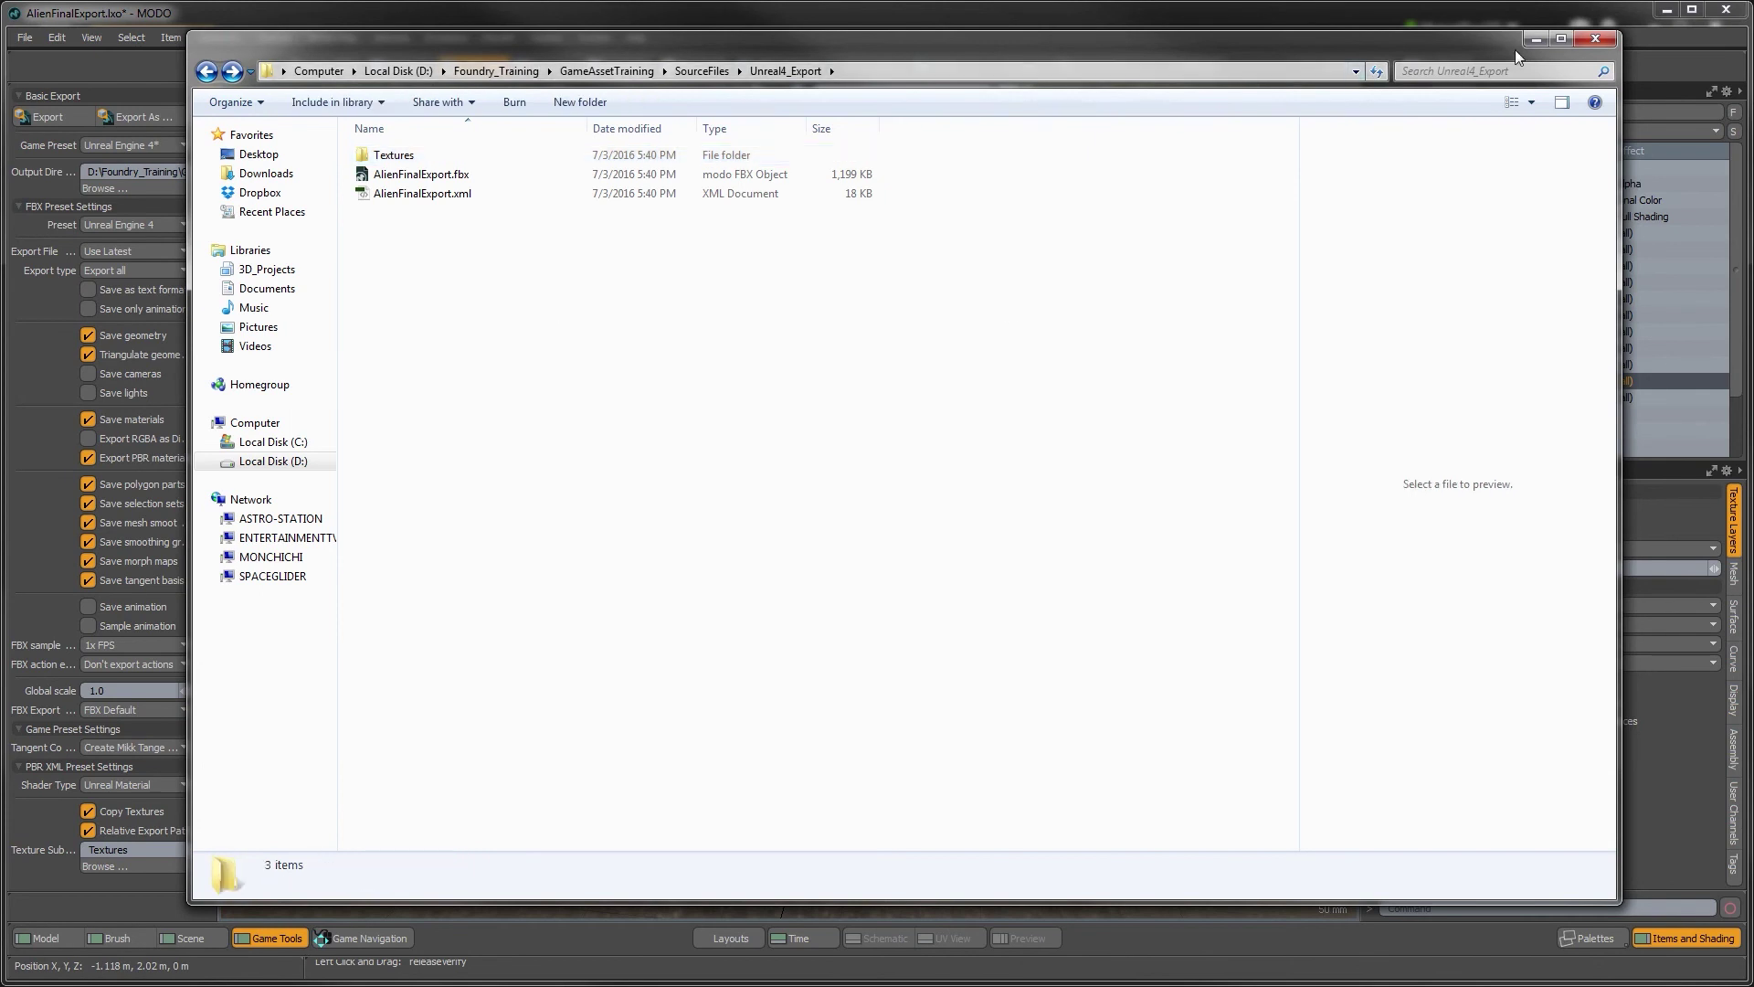
{"action": "left_click", "coordinate": [1536, 39]}
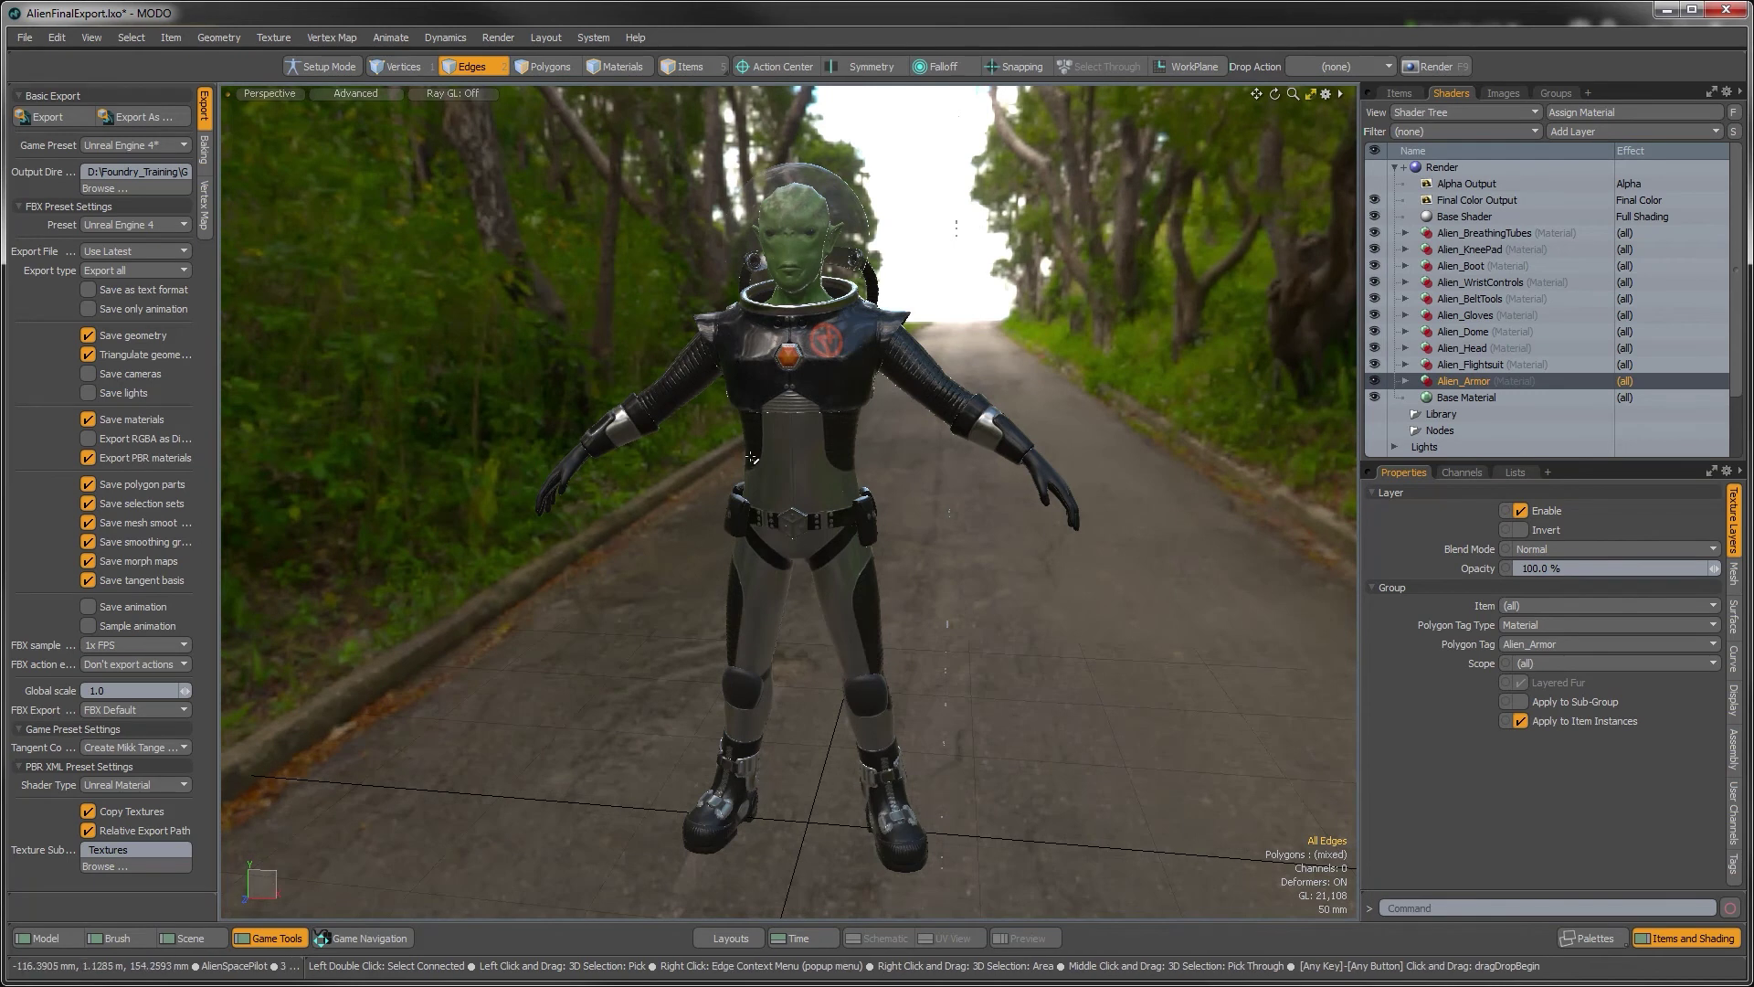
Switch to the Epic Games Launcher, launch Unreal Engine 4.12.4, create a blank project named AlienPilot and enlarge its editor window
{"action": "key", "text": "alt+Tab"}
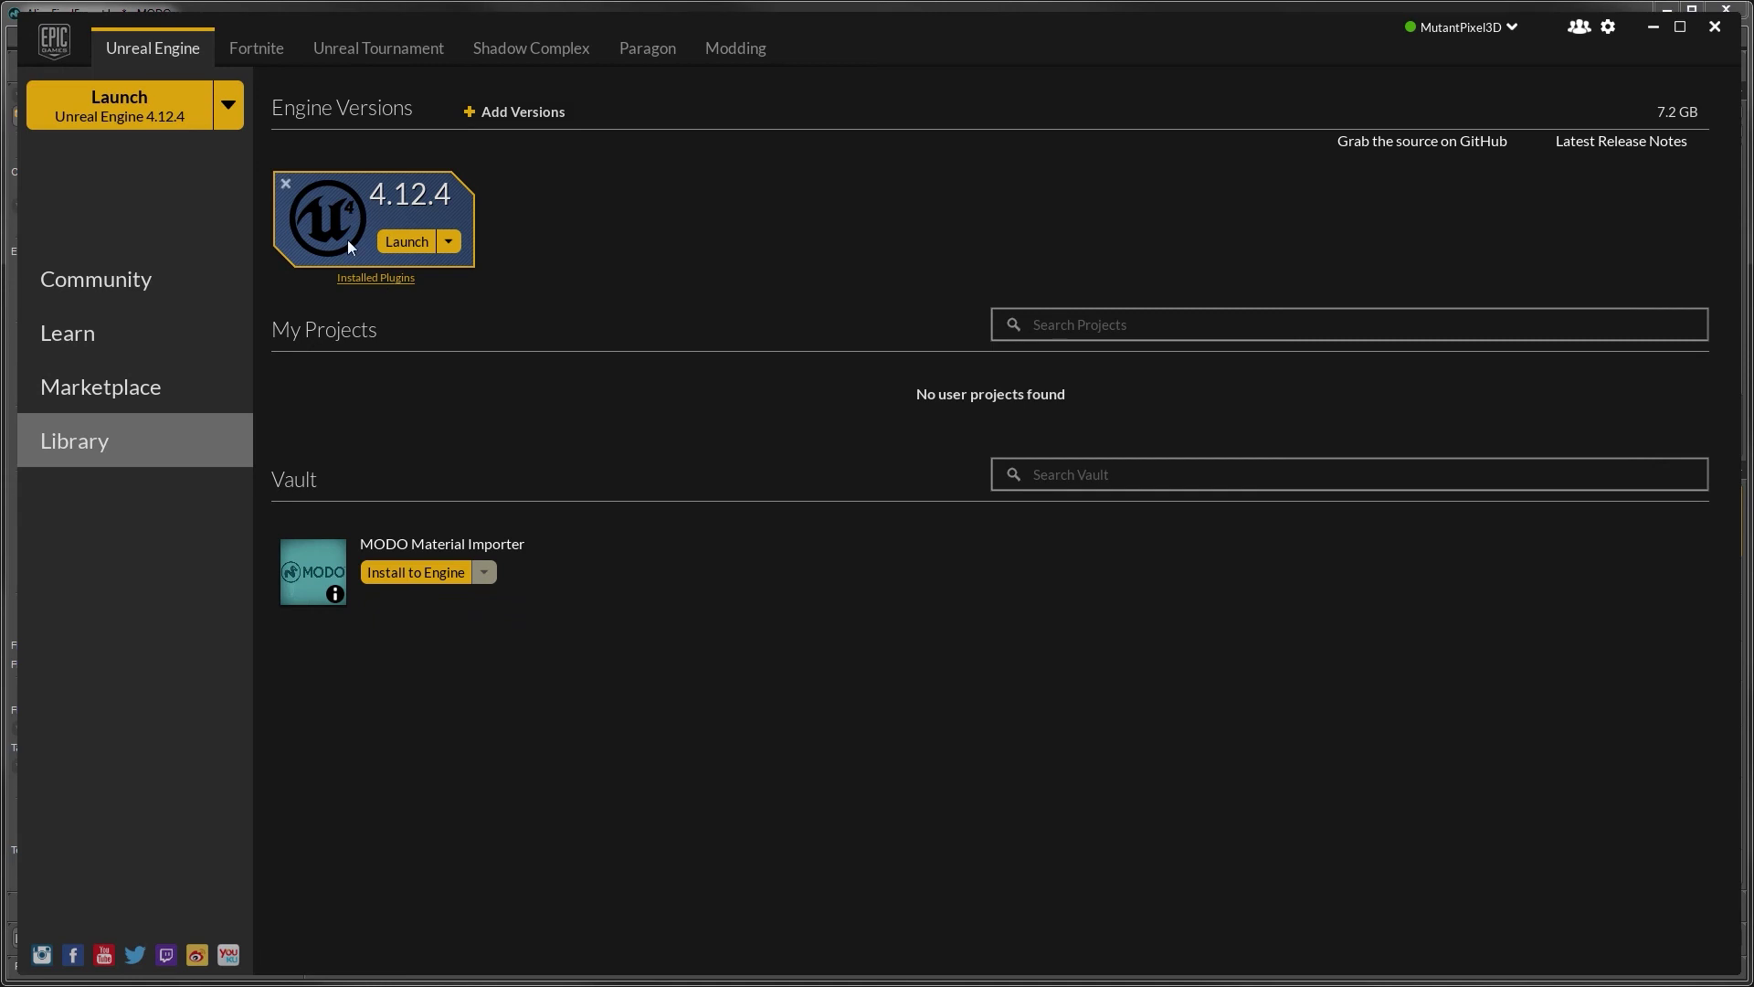
{"action": "left_click", "coordinate": [382, 244]}
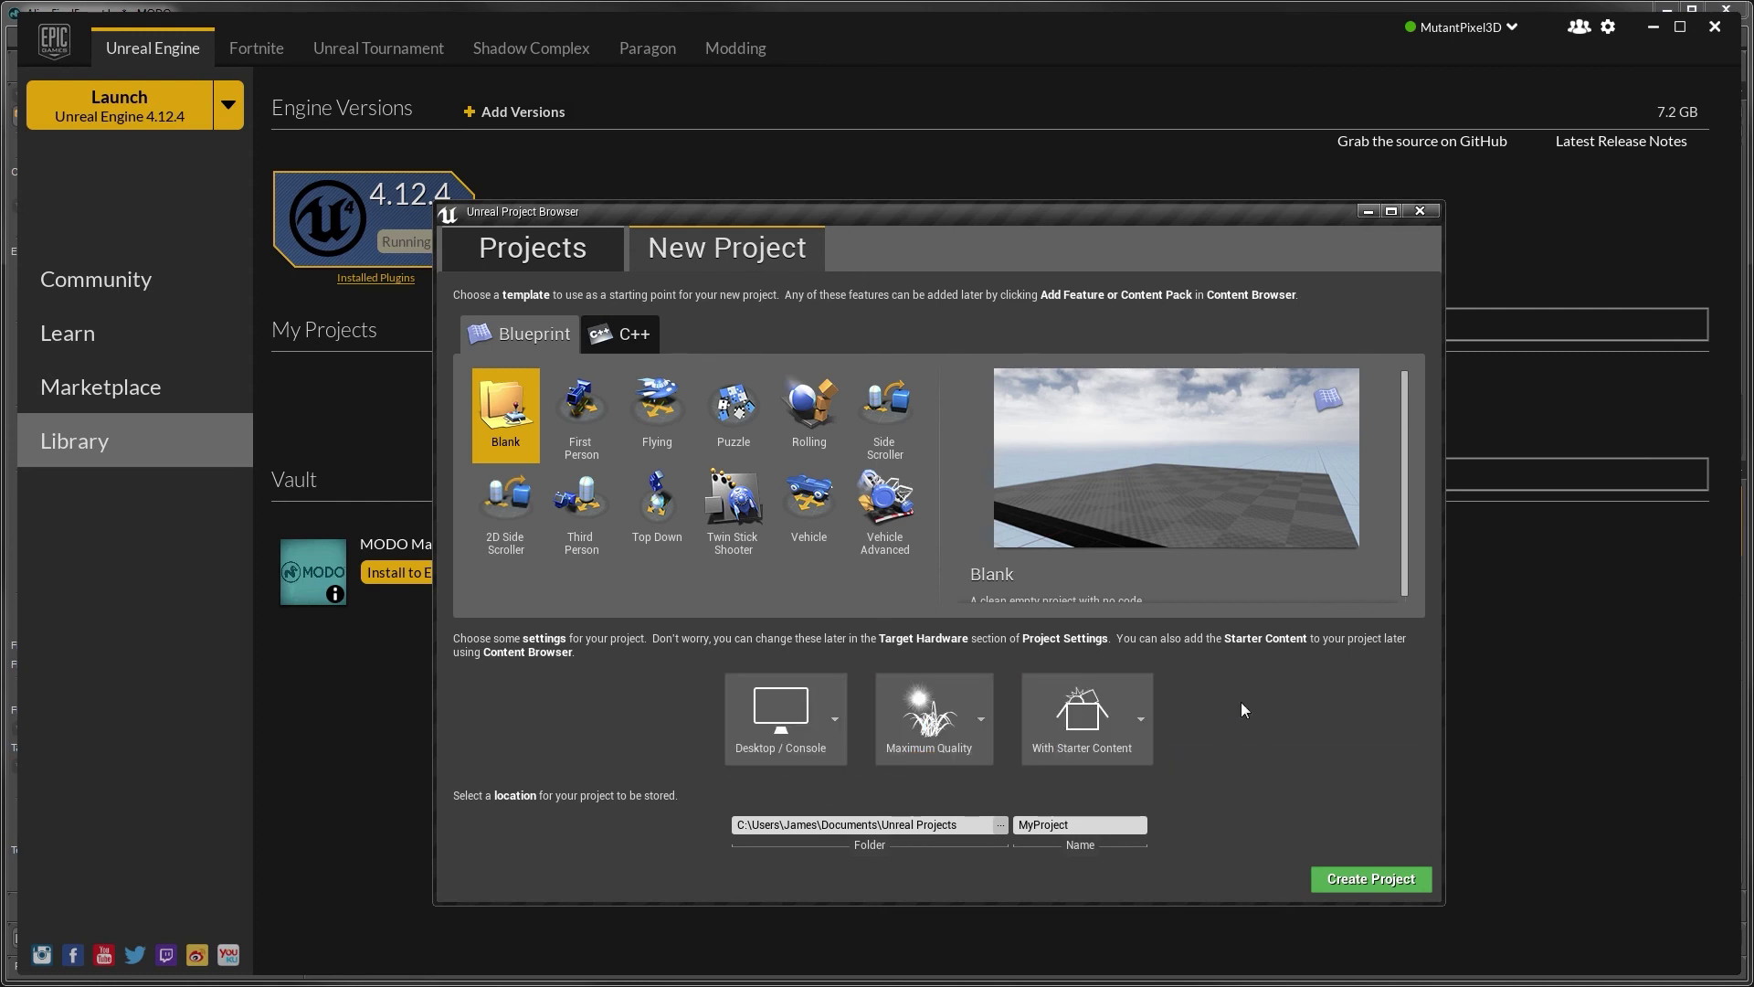
{"action": "left_click", "coordinate": [1063, 825]}
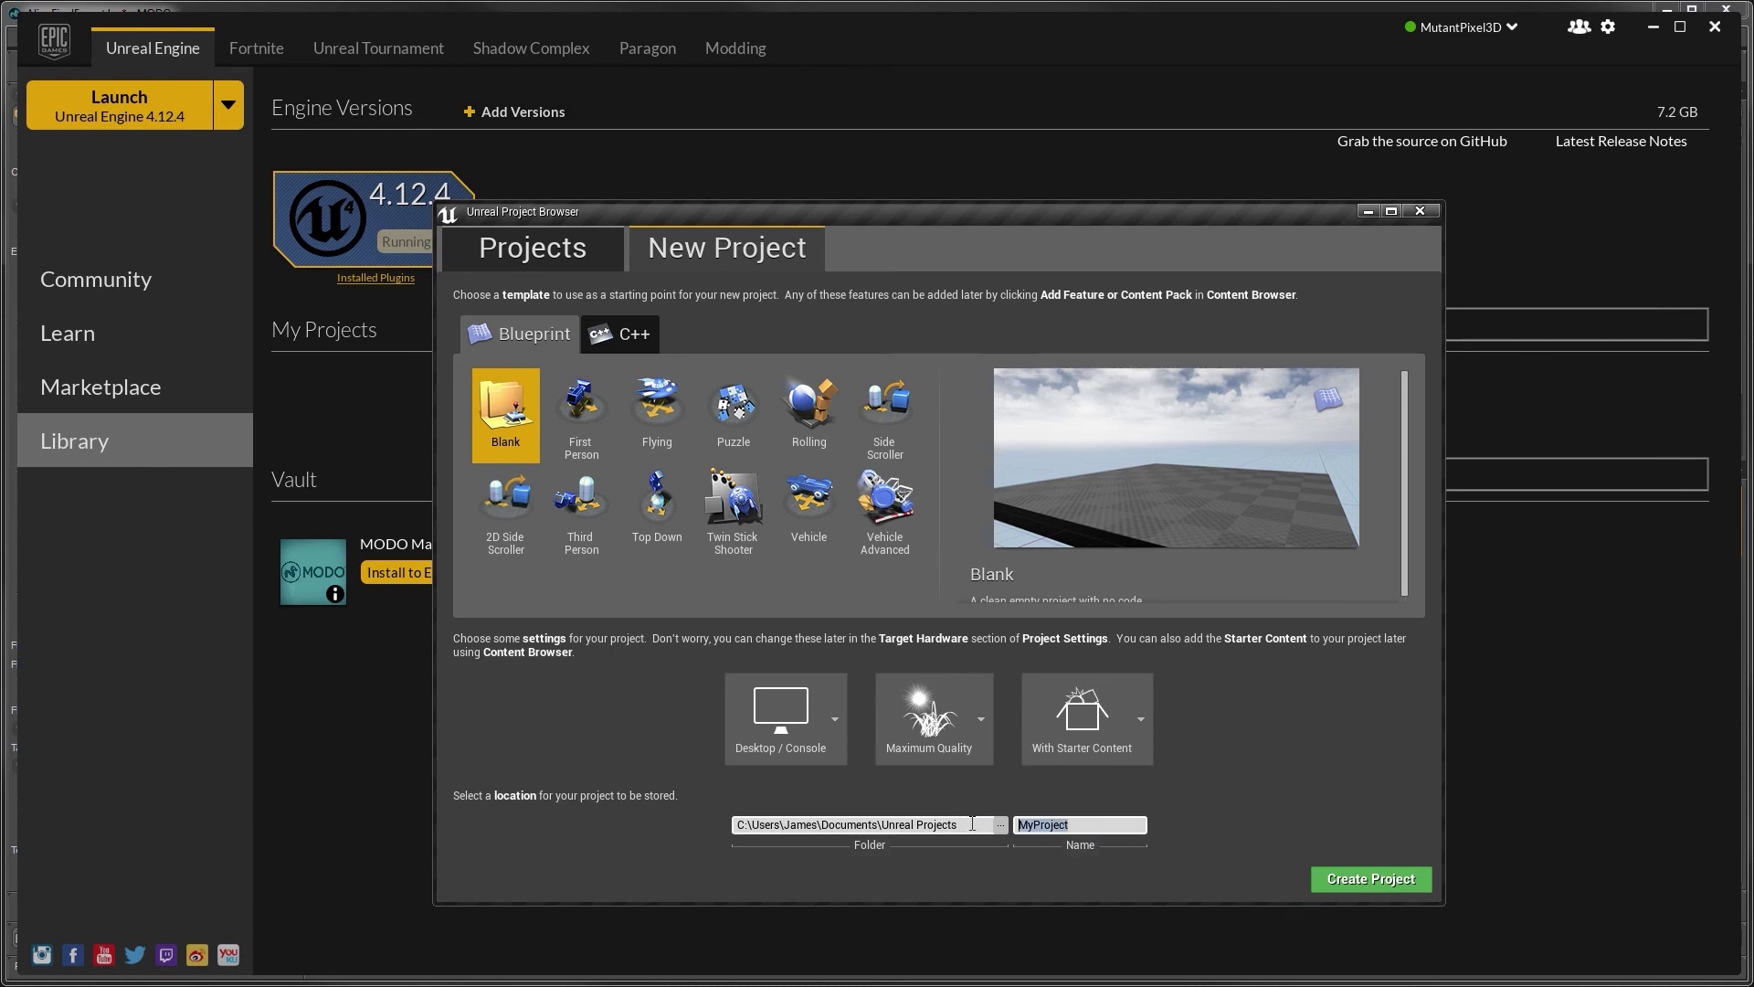
{"action": "type", "text": "AlienPi"}
{"action": "key", "text": "Return"}
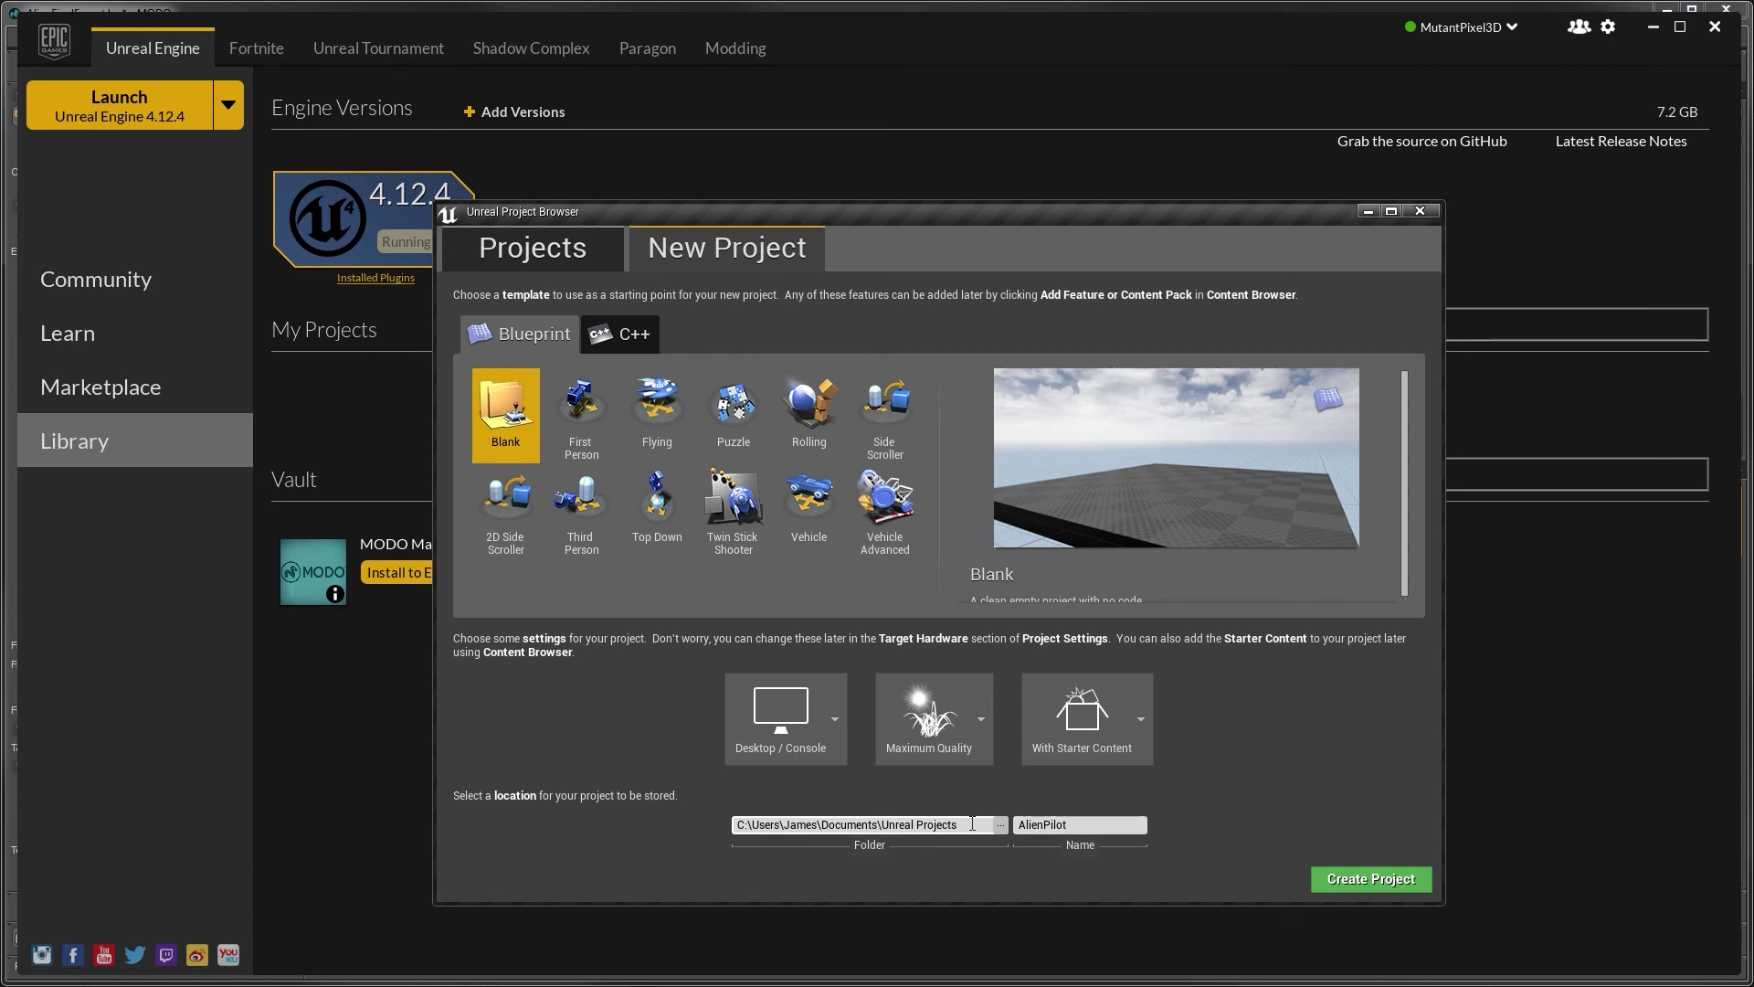
{"action": "left_click", "coordinate": [1368, 878]}
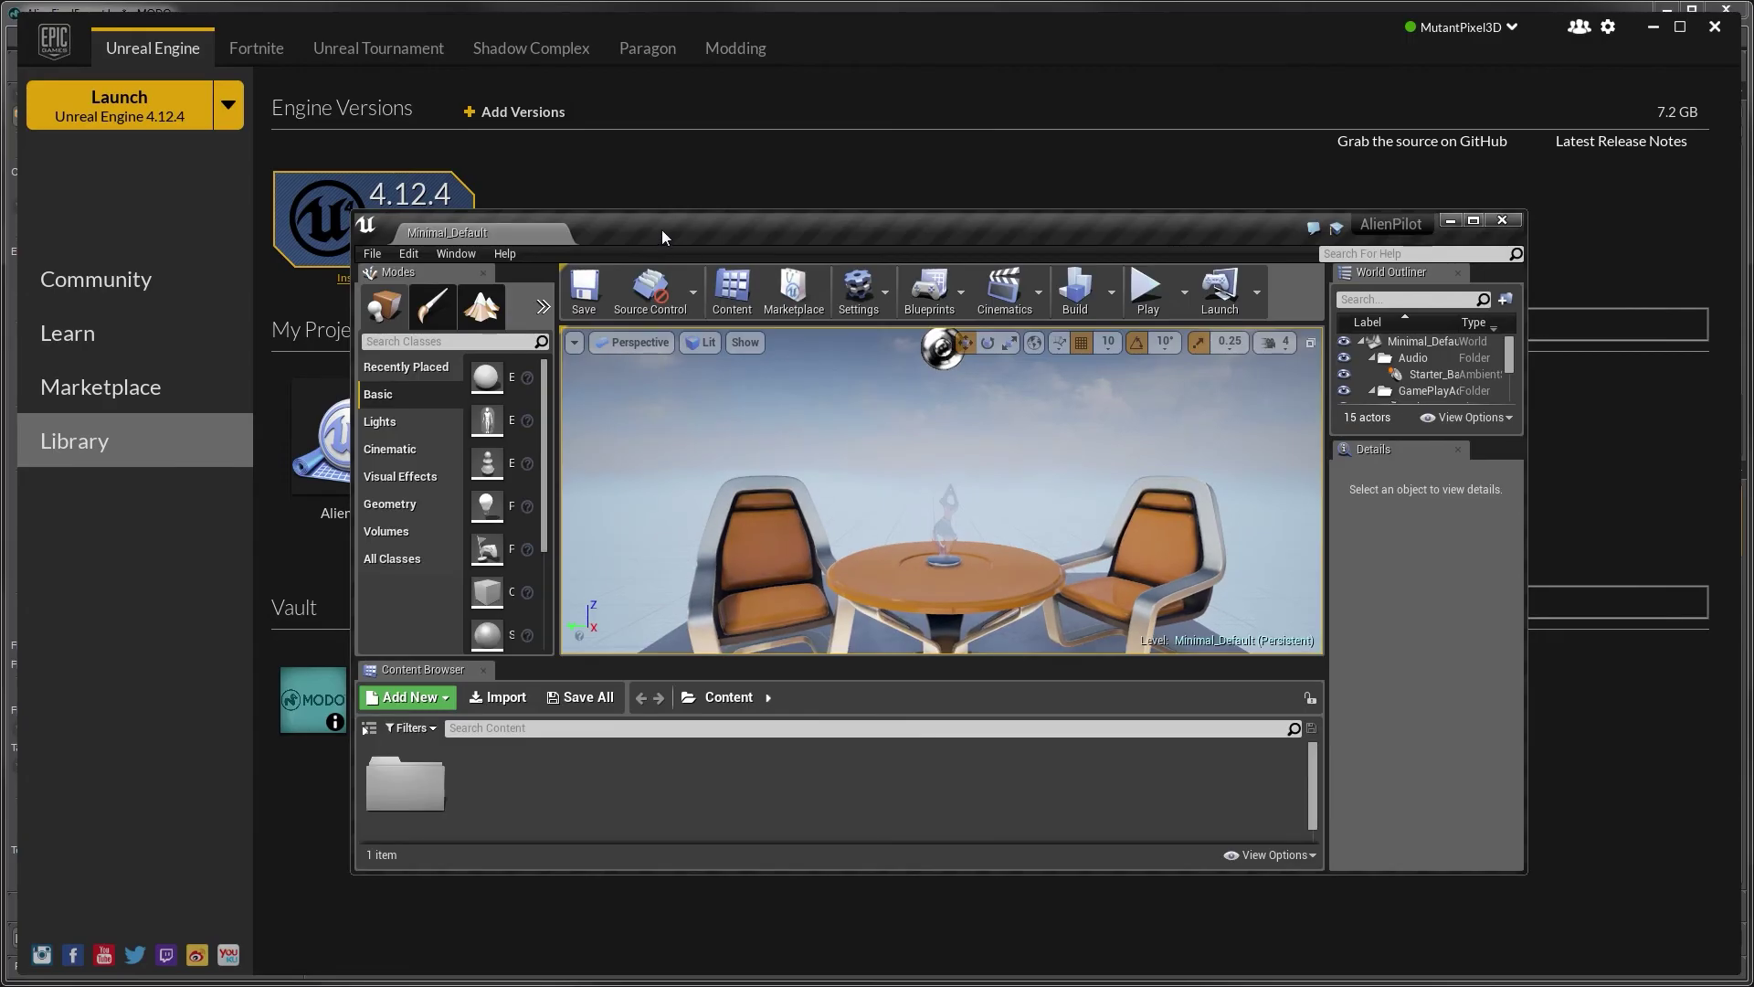
{"action": "left_click_drag", "start_coordinate": [661, 236], "coordinate": [312, 22]}
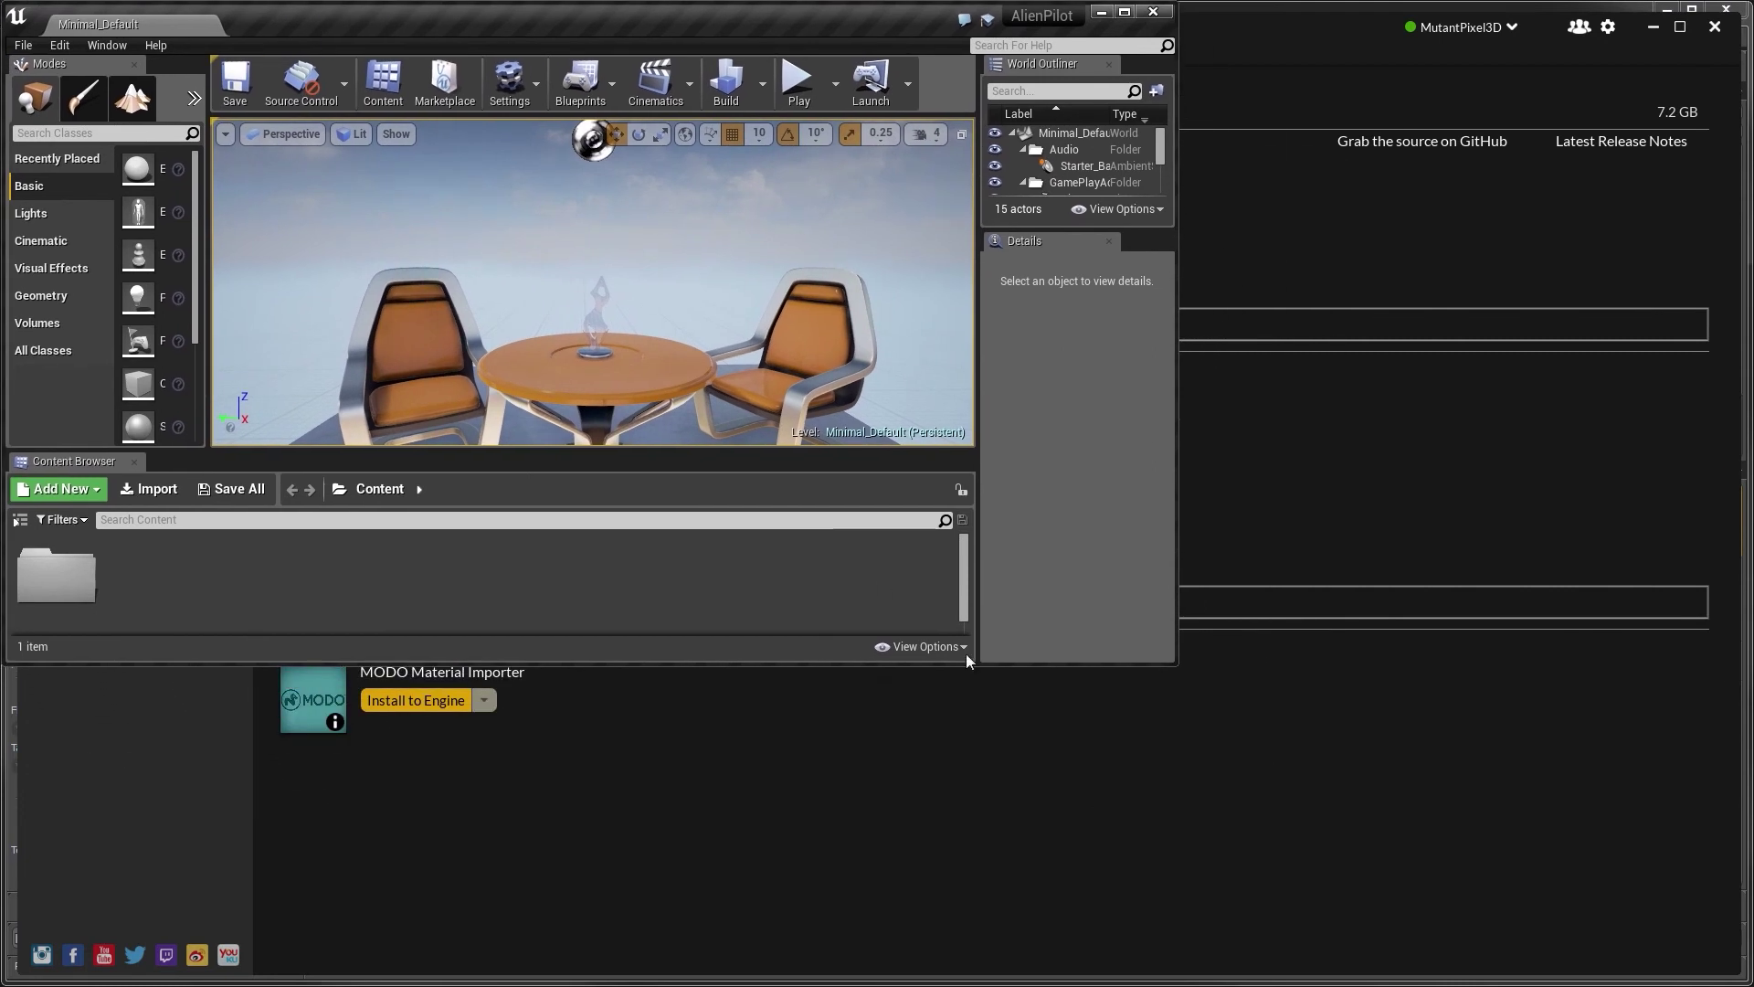
{"action": "left_click_drag", "start_coordinate": [1176, 668], "coordinate": [1747, 976]}
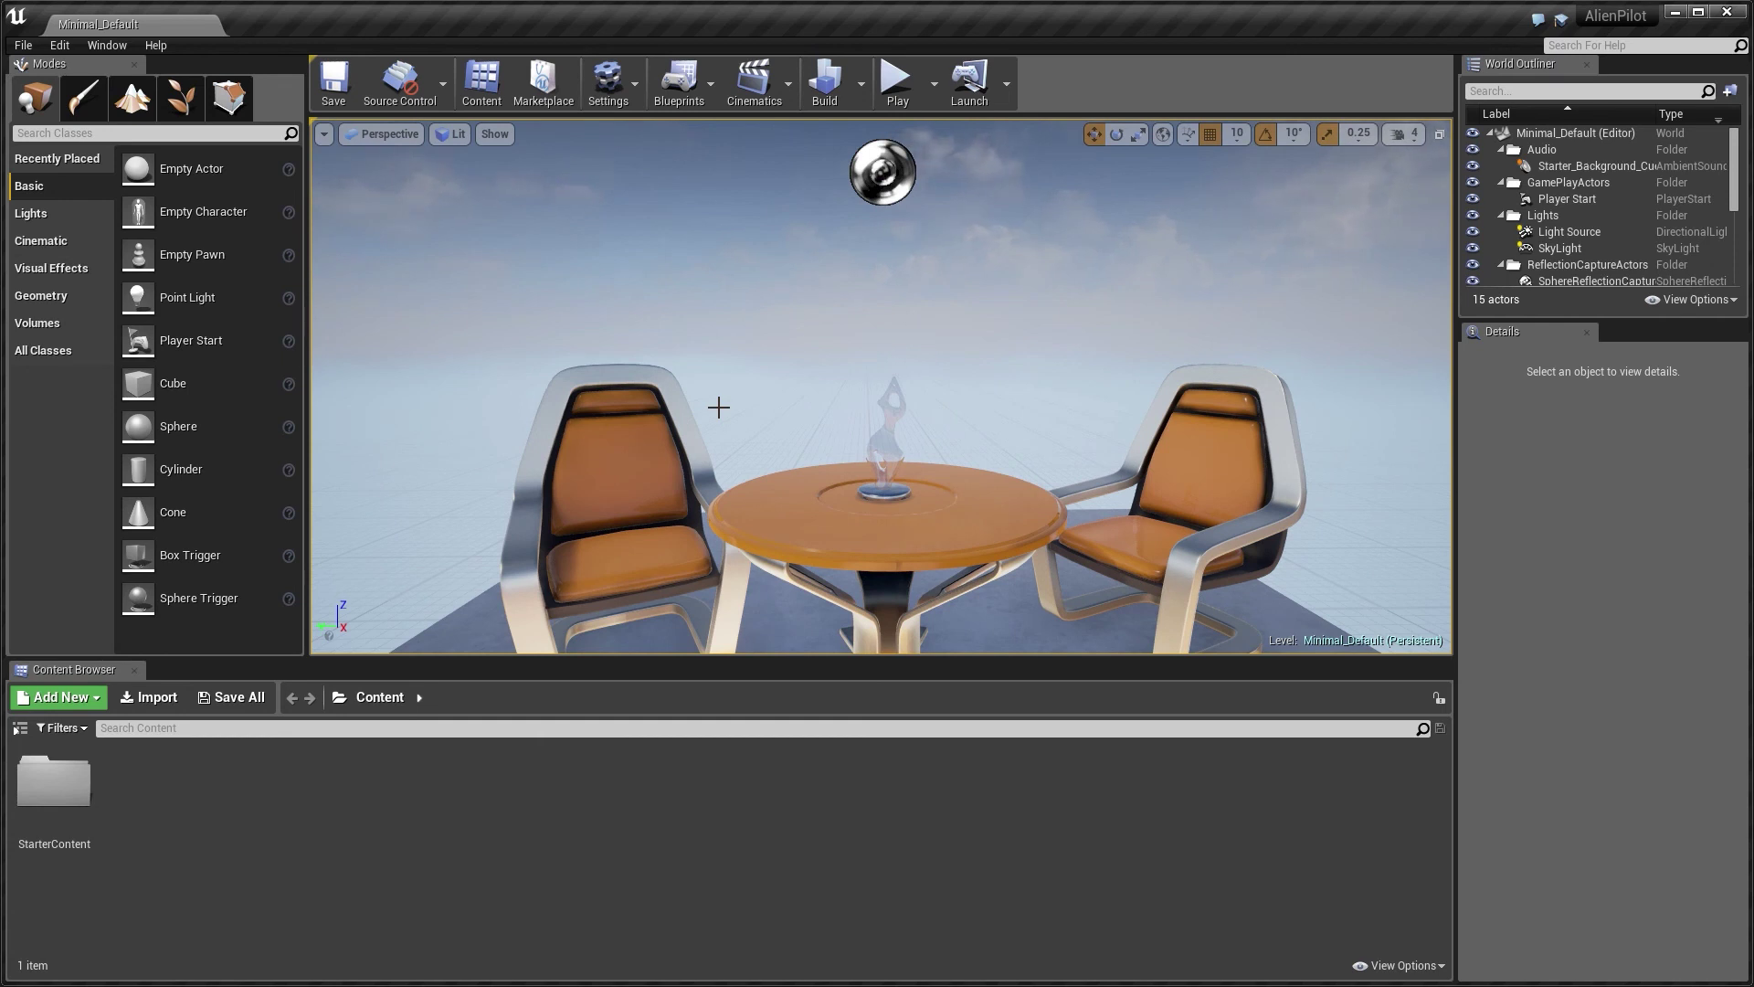
Open the Advanced_Lighting level from the StarterContent Maps folder
{"action": "left_click", "coordinate": [23, 45]}
{"action": "left_click", "coordinate": [38, 100]}
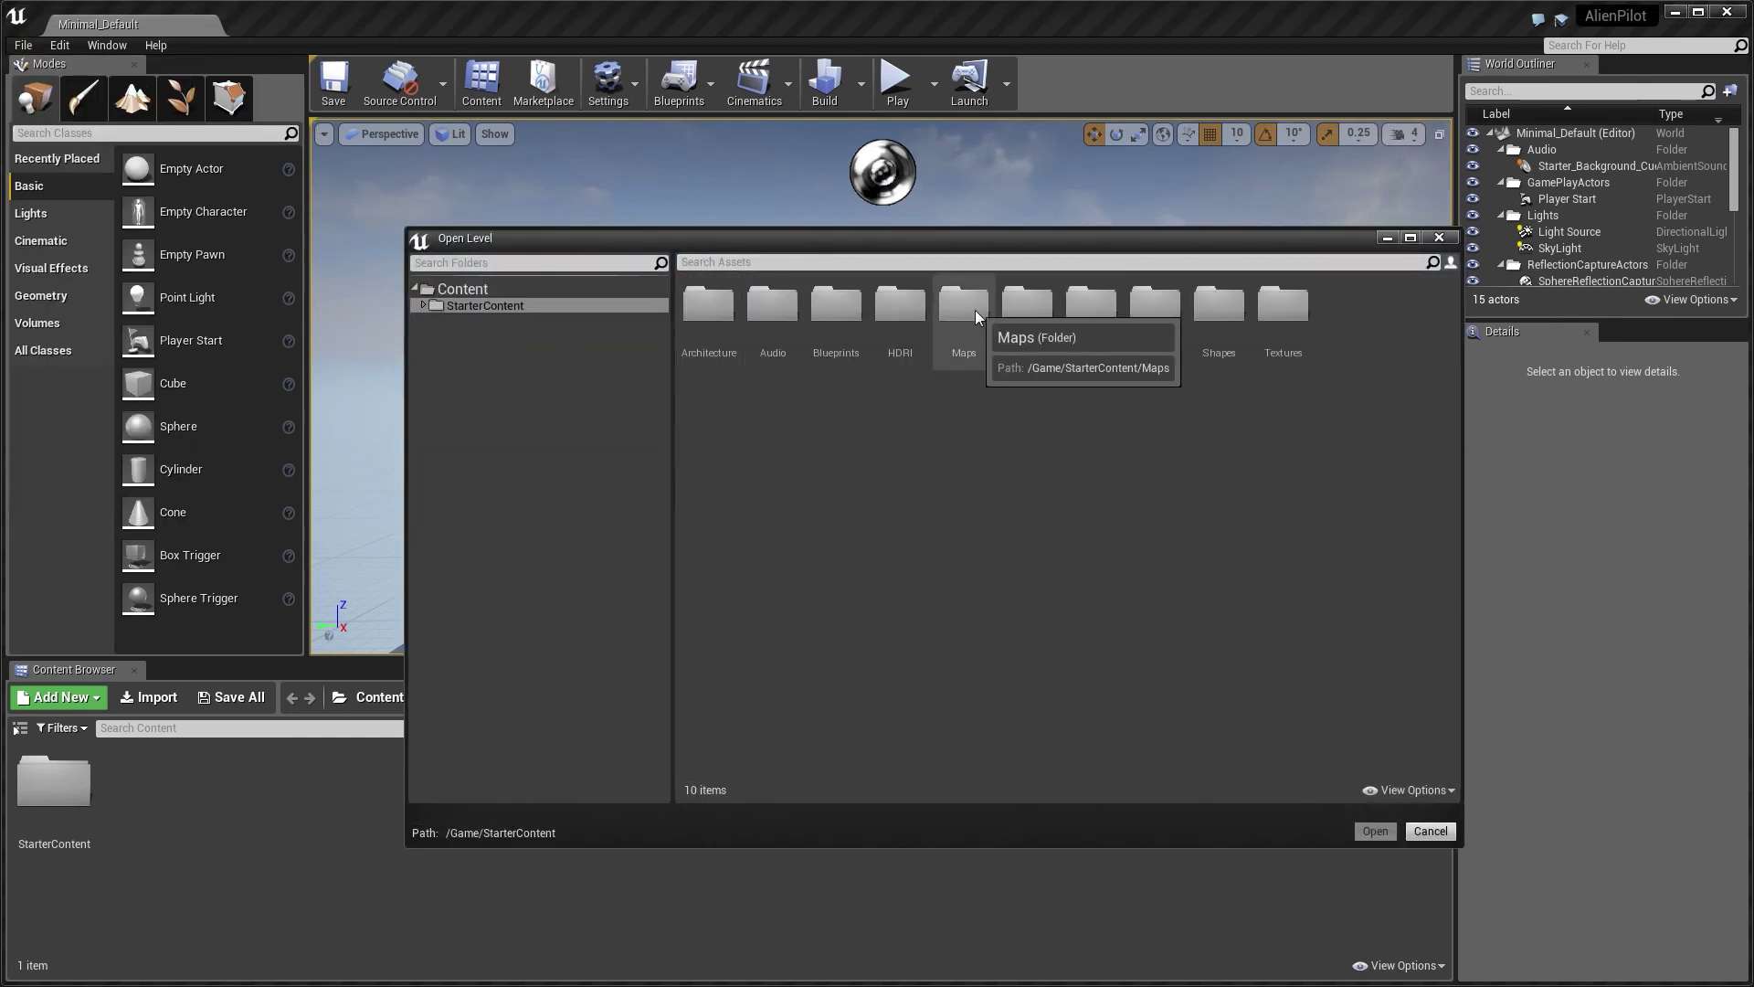
{"action": "double_click", "coordinate": [974, 310]}
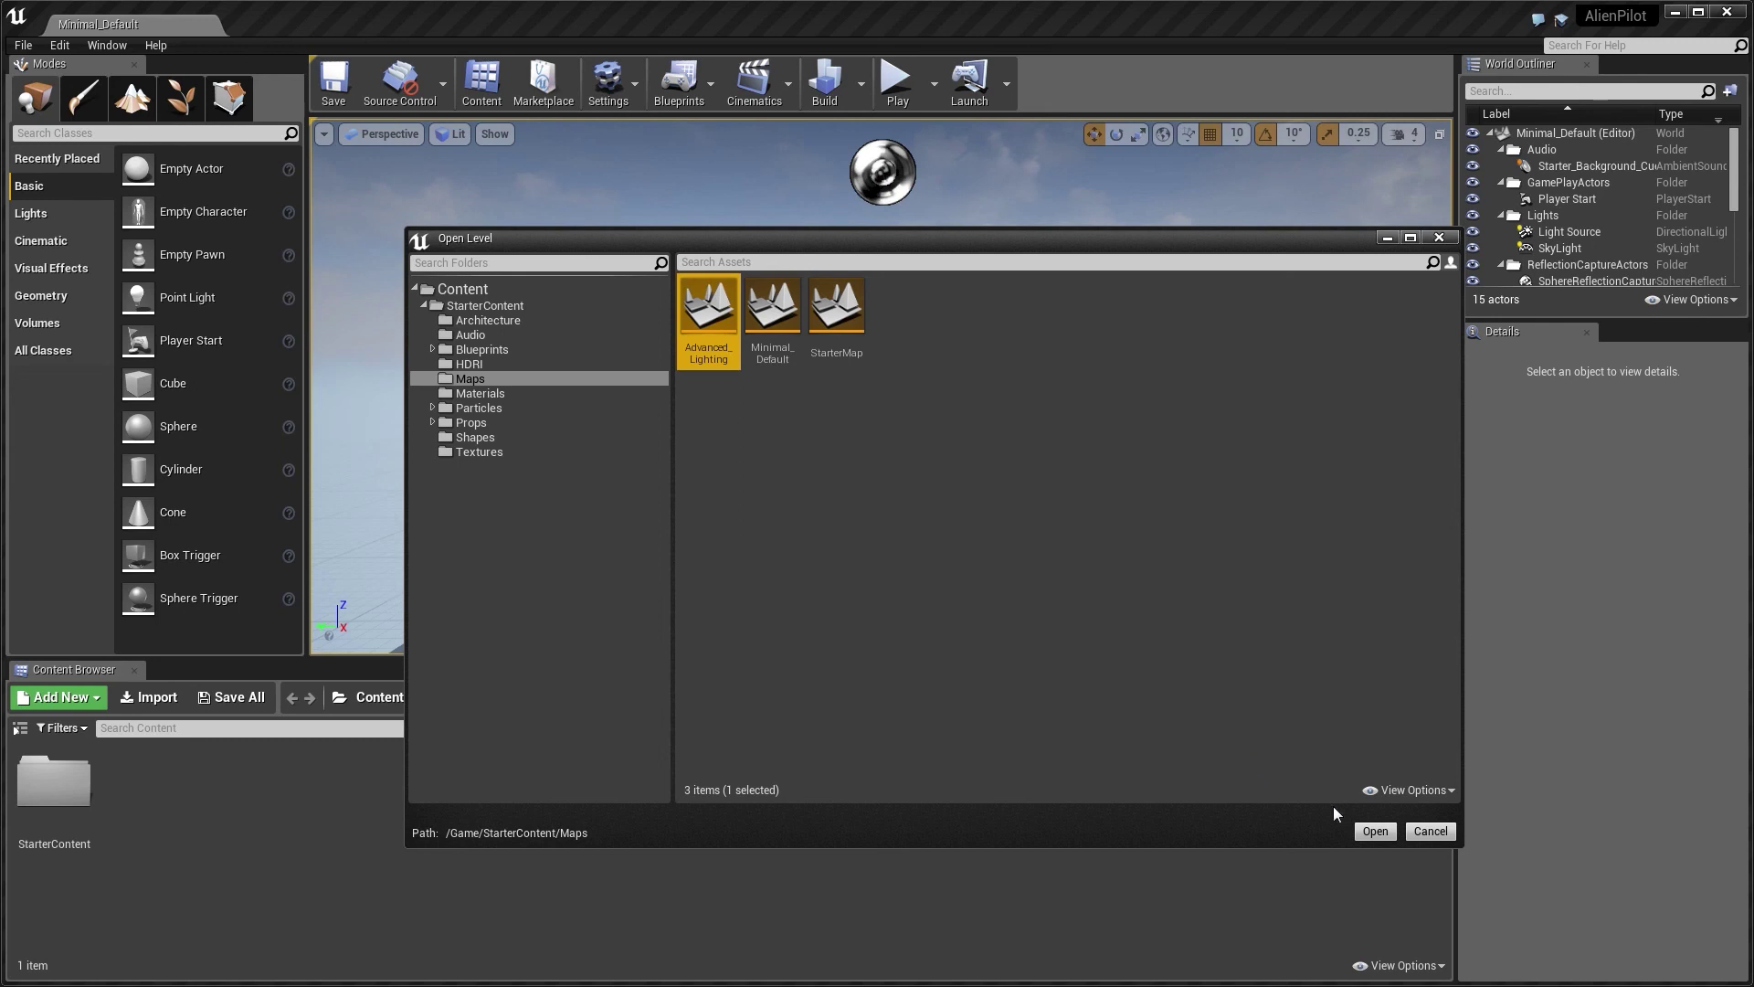
{"action": "left_click", "coordinate": [1377, 832]}
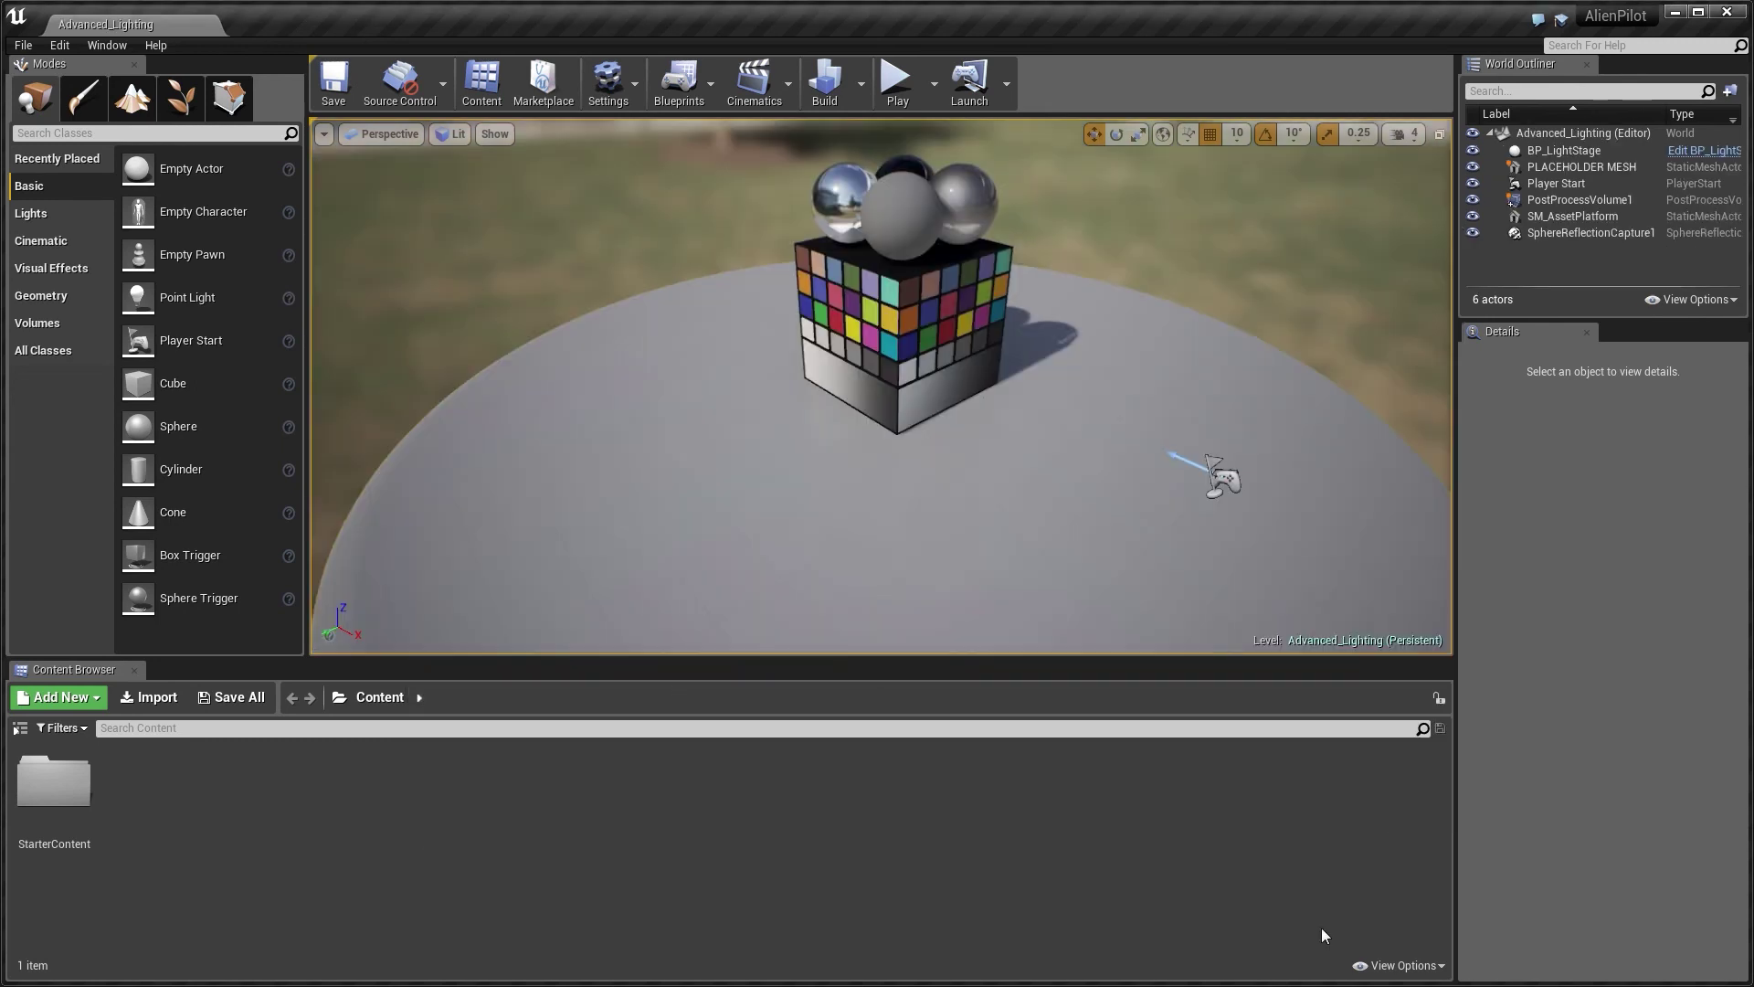
Delete the SM_AssetPlatform ground disc and the color-chart placeholder mesh from the level
{"action": "mouse_move", "coordinate": [912, 452]}
{"action": "right_mouse_down"}
{"action": "mouse_move", "coordinate": [945, 352]}
{"action": "mouse_move", "coordinate": [878, 434]}
{"action": "mouse_move", "coordinate": [955, 393]}
{"action": "mouse_move", "coordinate": [822, 393]}
{"action": "mouse_move", "coordinate": [891, 324]}
{"action": "mouse_move", "coordinate": [911, 452]}
{"action": "right_mouse_up"}
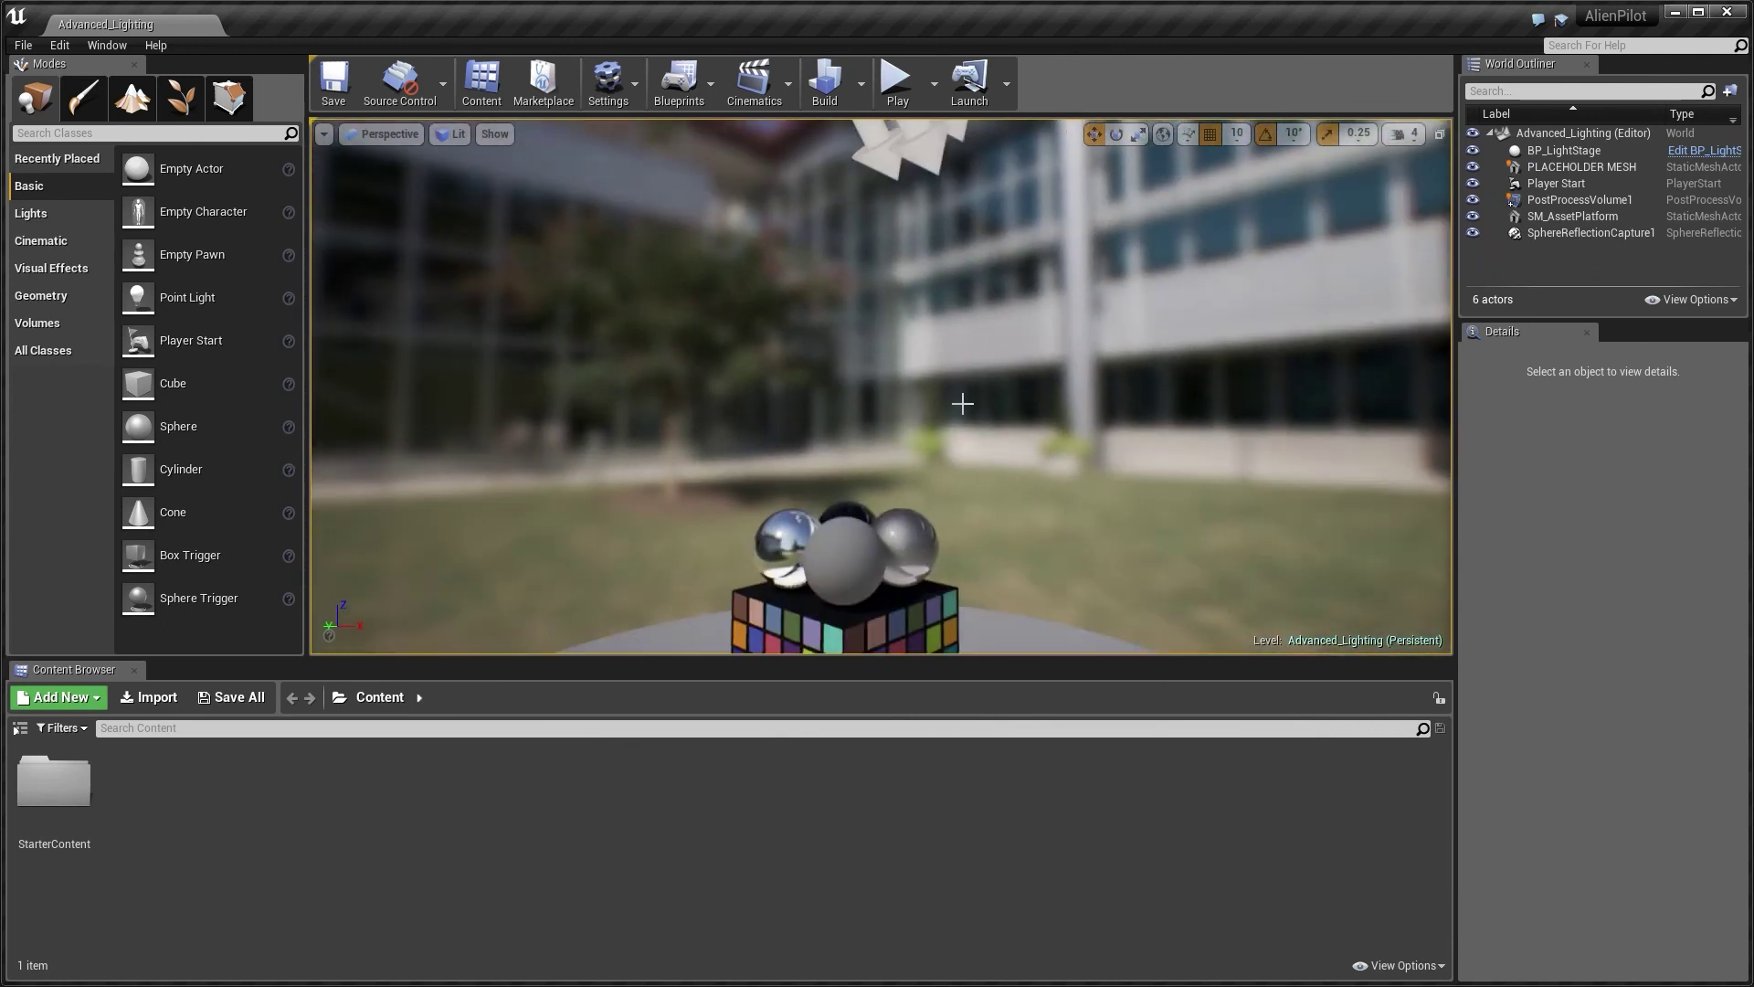
{"action": "right_click_drag", "start_coordinate": [650, 403], "coordinate": [651, 438]}
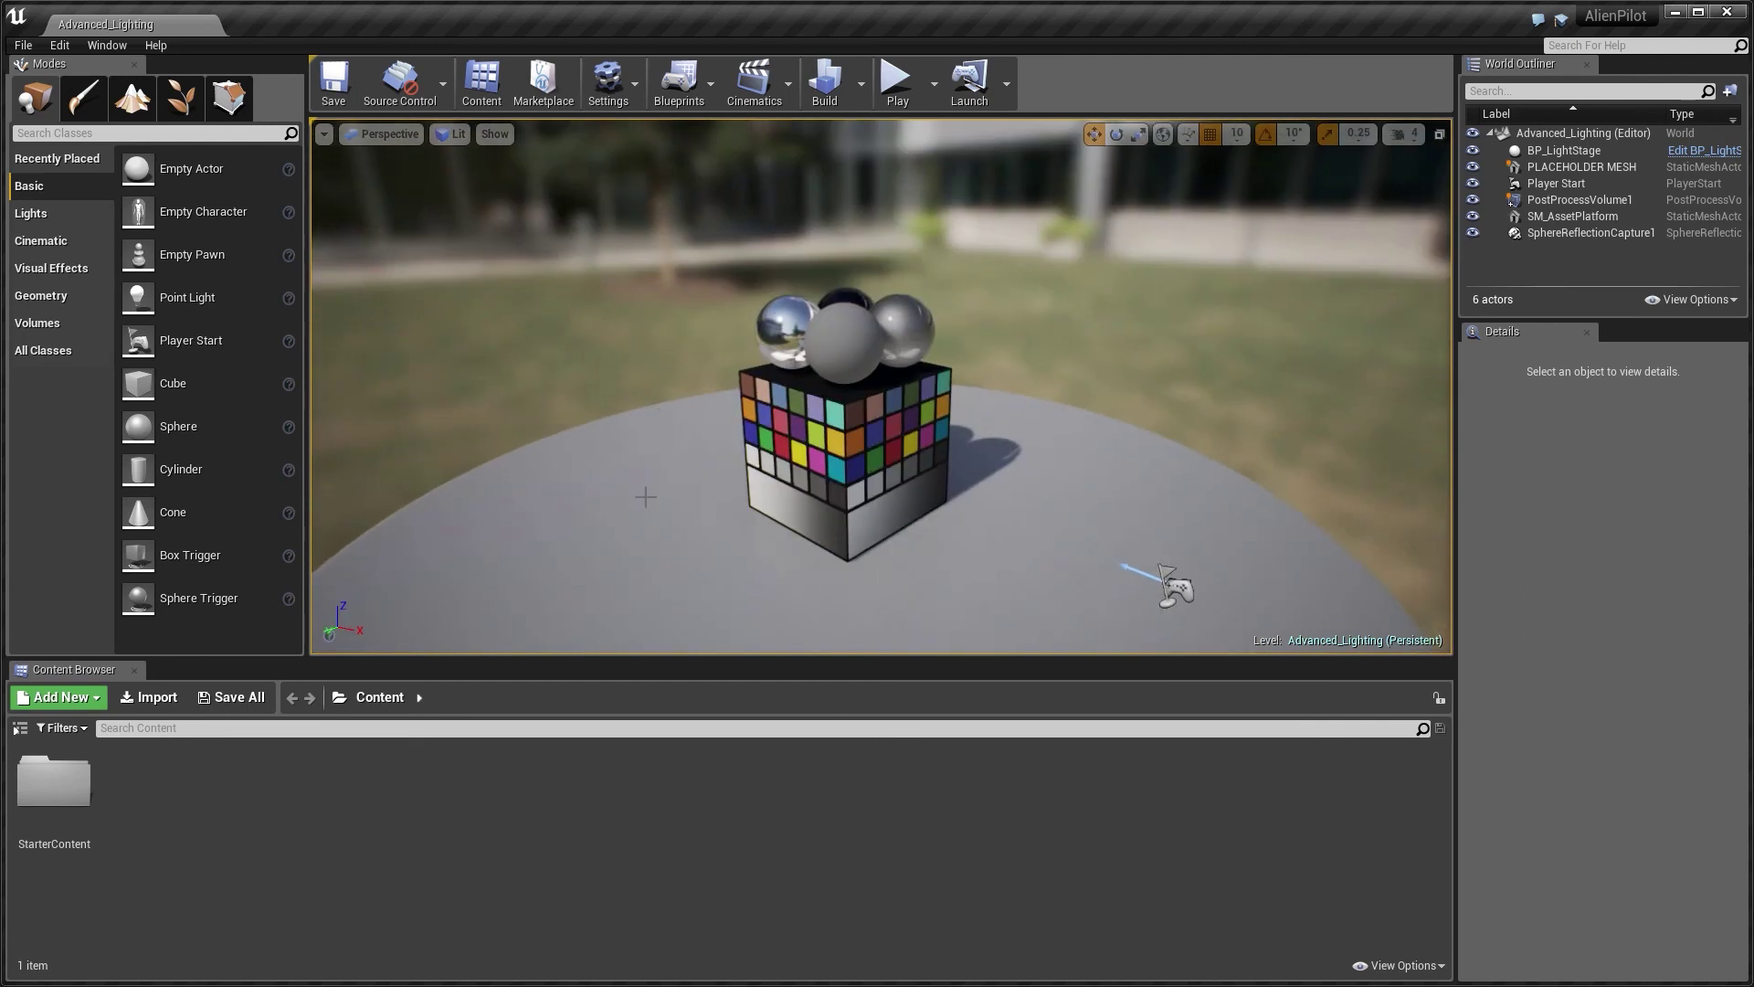
{"action": "left_click", "coordinate": [1036, 556]}
{"action": "key", "text": "Delete"}
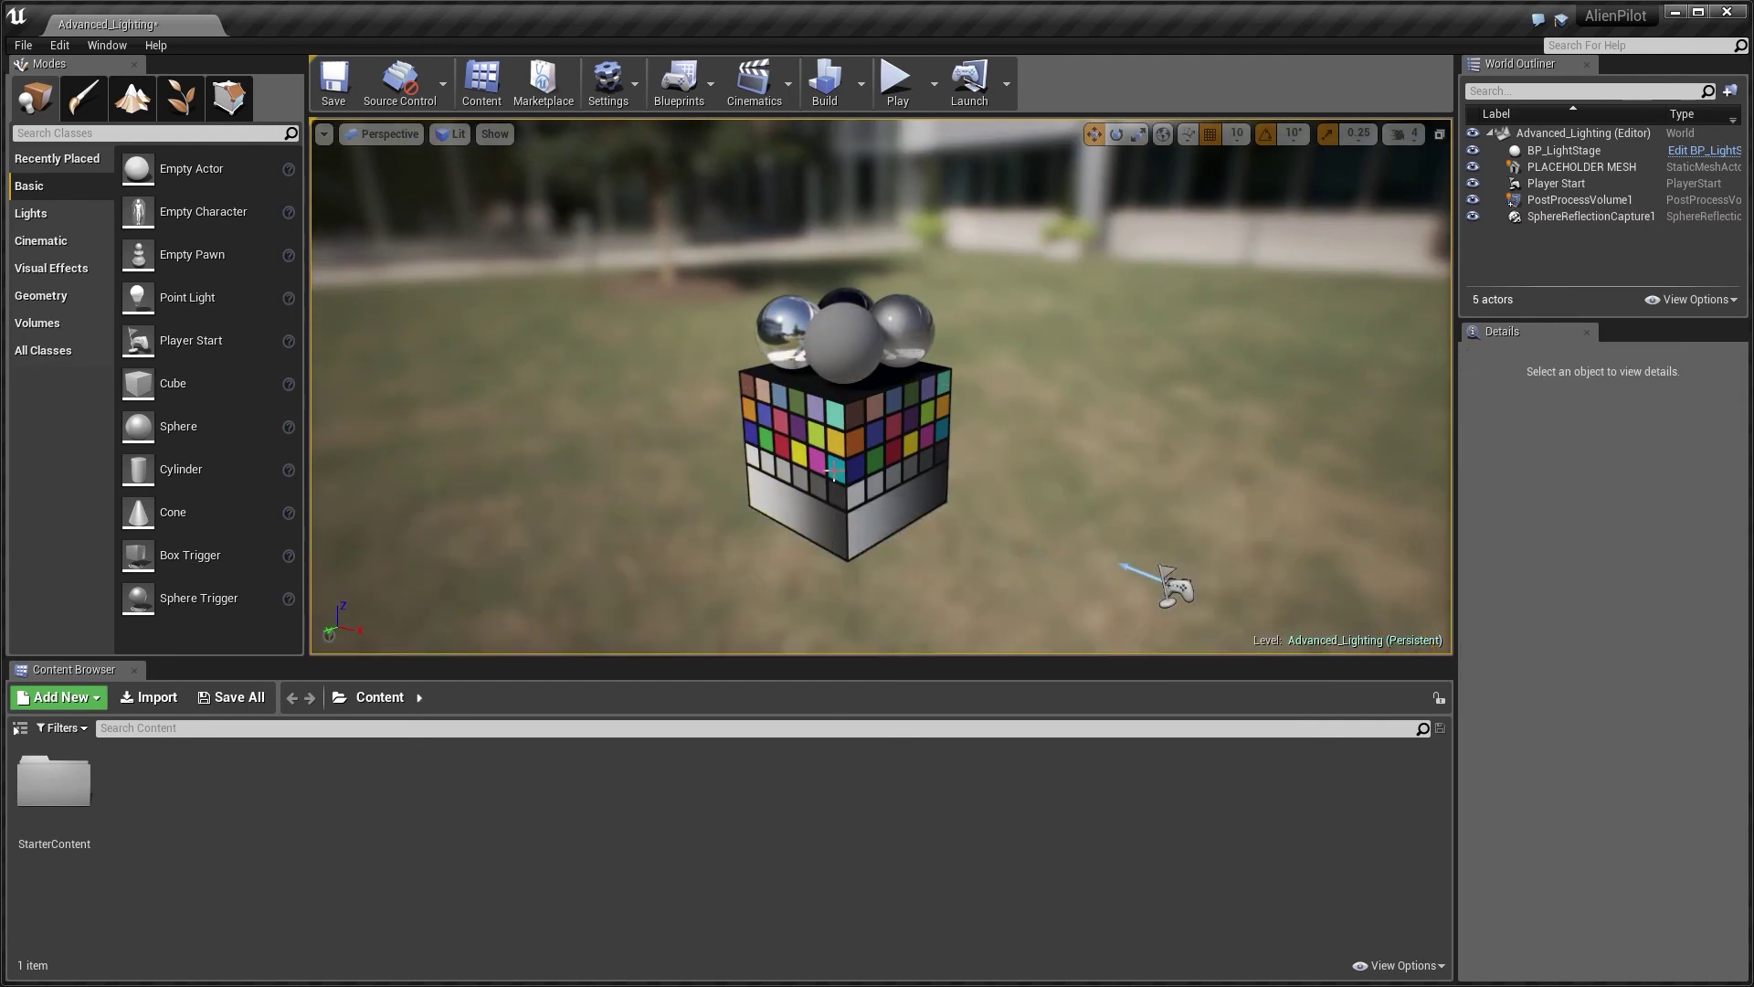
{"action": "left_click", "coordinate": [816, 441]}
{"action": "key", "text": "Delete"}
Hide the SphereReflectionCapture1 and PostProcessVolume1 actors in the level
{"action": "right_click_drag", "start_coordinate": [1086, 493], "coordinate": [1367, 289]}
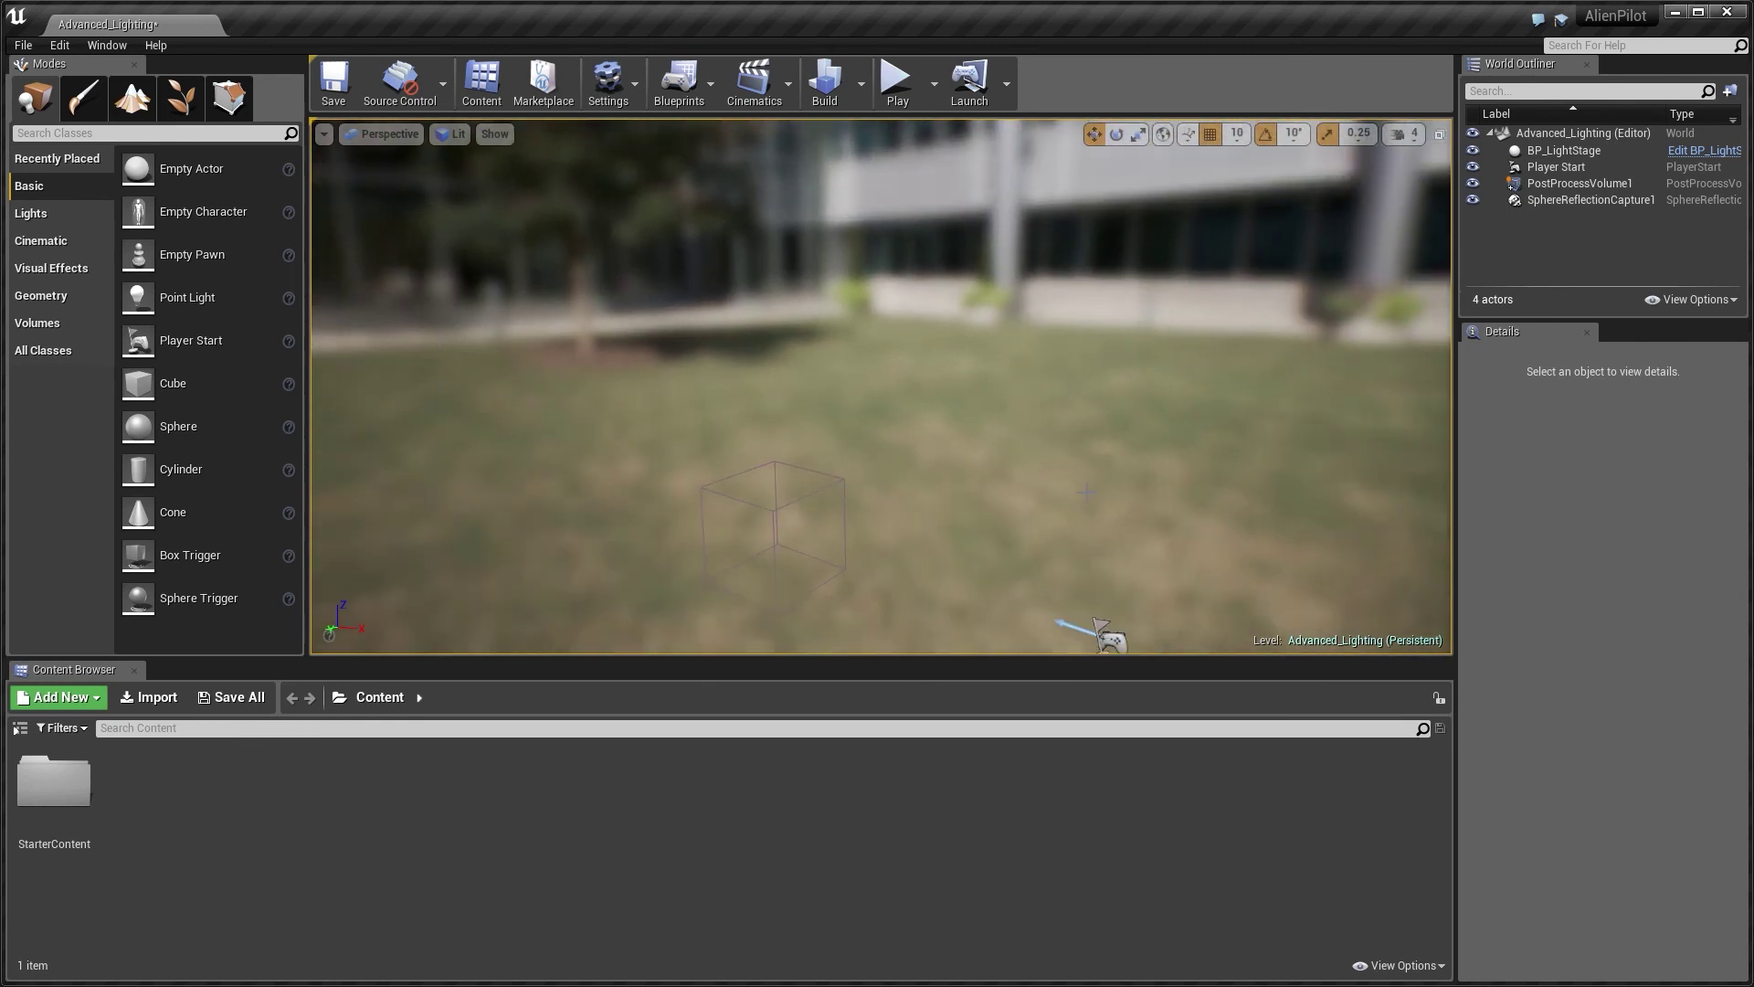
{"action": "left_click", "coordinate": [1472, 200]}
{"action": "left_click", "coordinate": [1473, 183]}
{"action": "mouse_move", "coordinate": [1049, 452]}
{"action": "right_mouse_down"}
{"action": "mouse_move", "coordinate": [1107, 352]}
{"action": "mouse_move", "coordinate": [1138, 355]}
{"action": "mouse_move", "coordinate": [1158, 389]}
{"action": "mouse_move", "coordinate": [1048, 452]}
{"action": "right_mouse_up"}
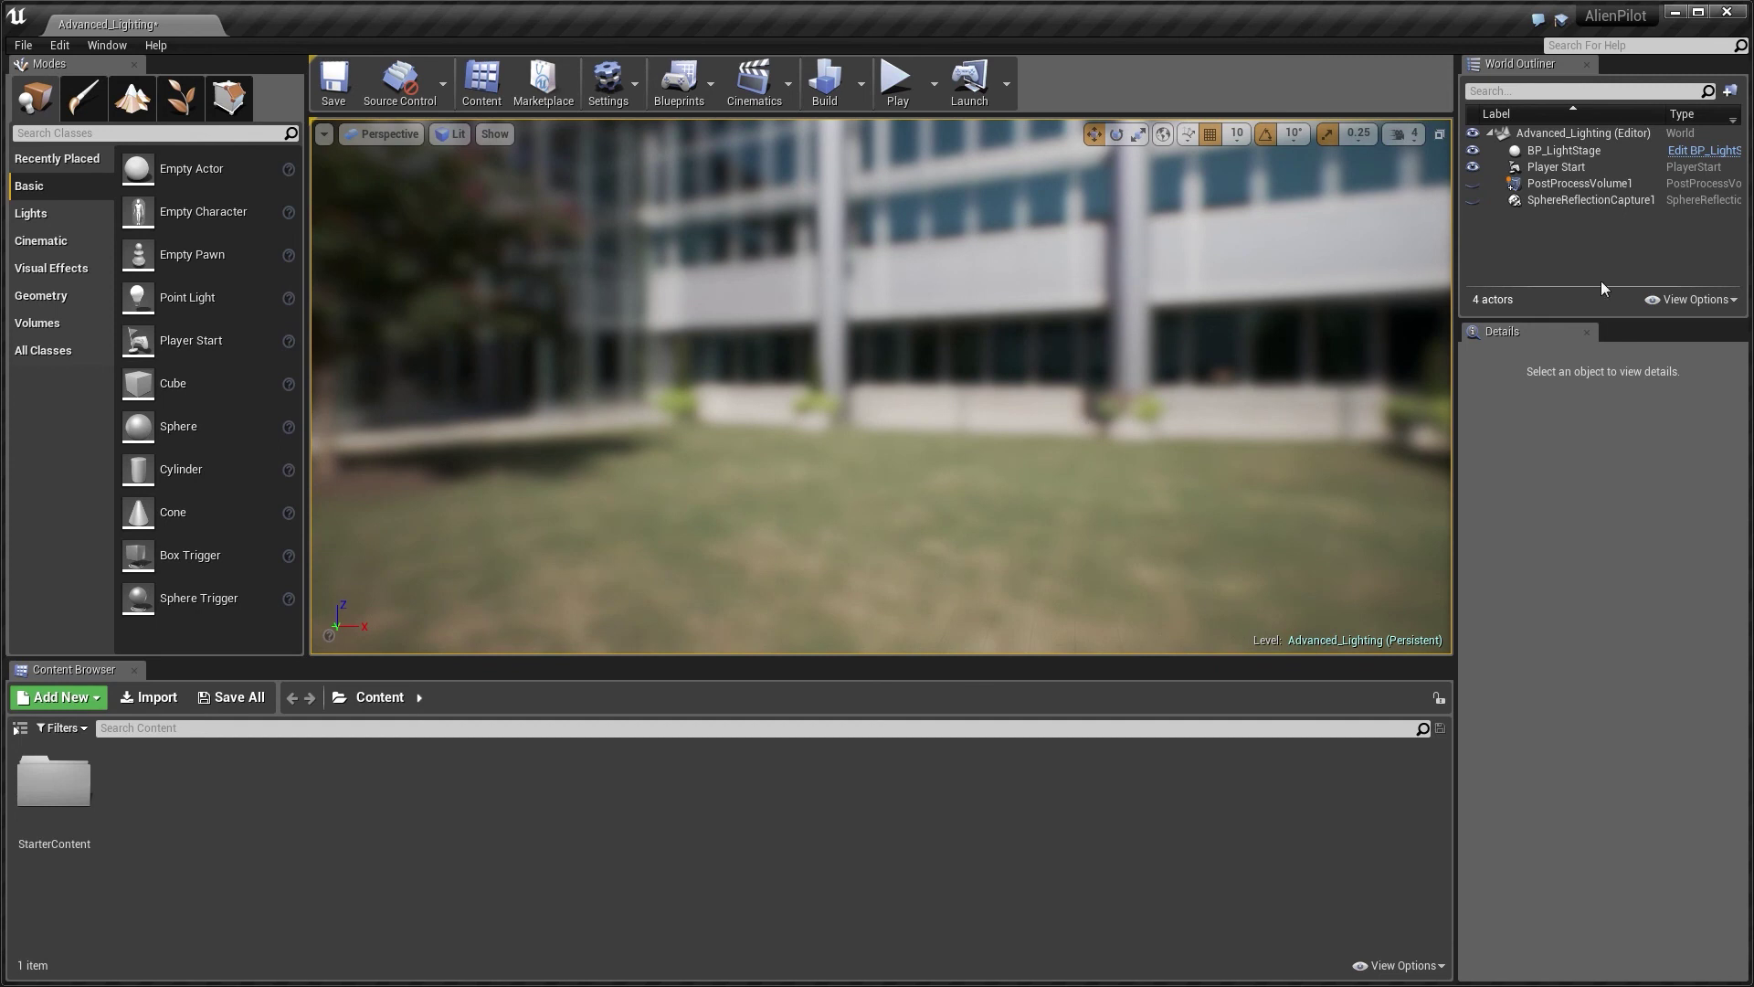
Select BP_LightStage and import CherryHill-Road_3k.hdr from D:\Foundry_Training\GameAssetTraining\SourceFiles\imported_images
{"action": "left_click", "coordinate": [1588, 135]}
{"action": "left_click", "coordinate": [1555, 151]}
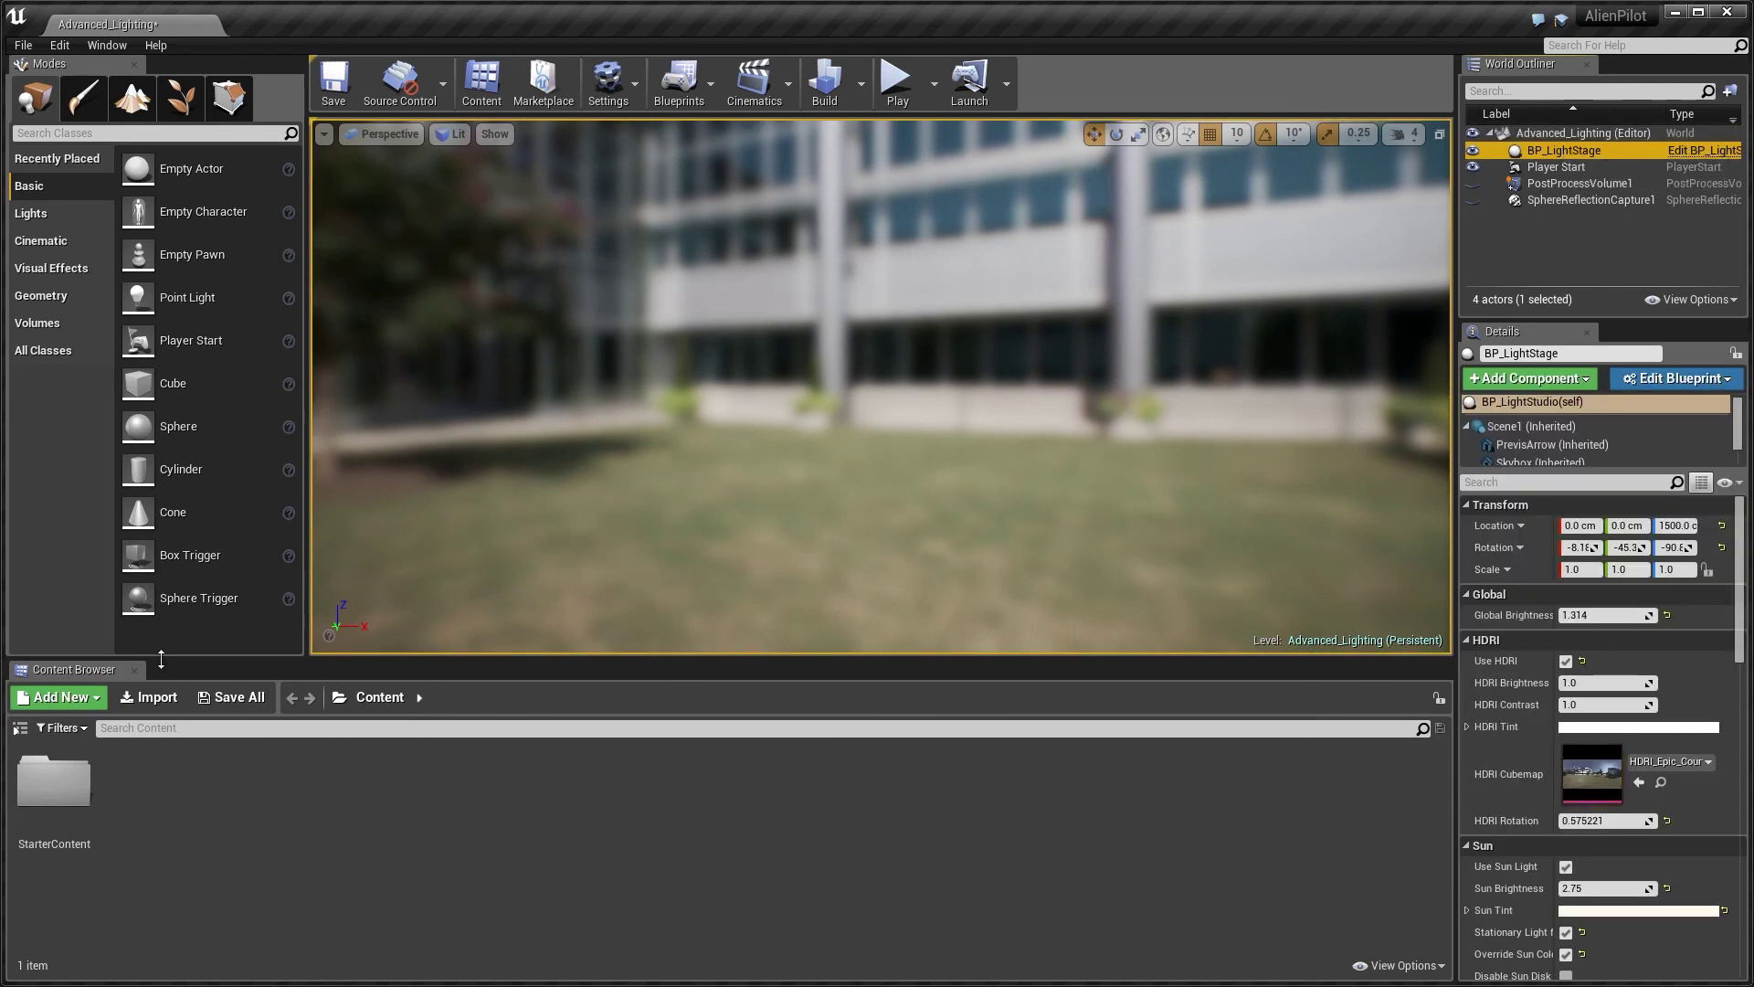
{"action": "left_click", "coordinate": [137, 700]}
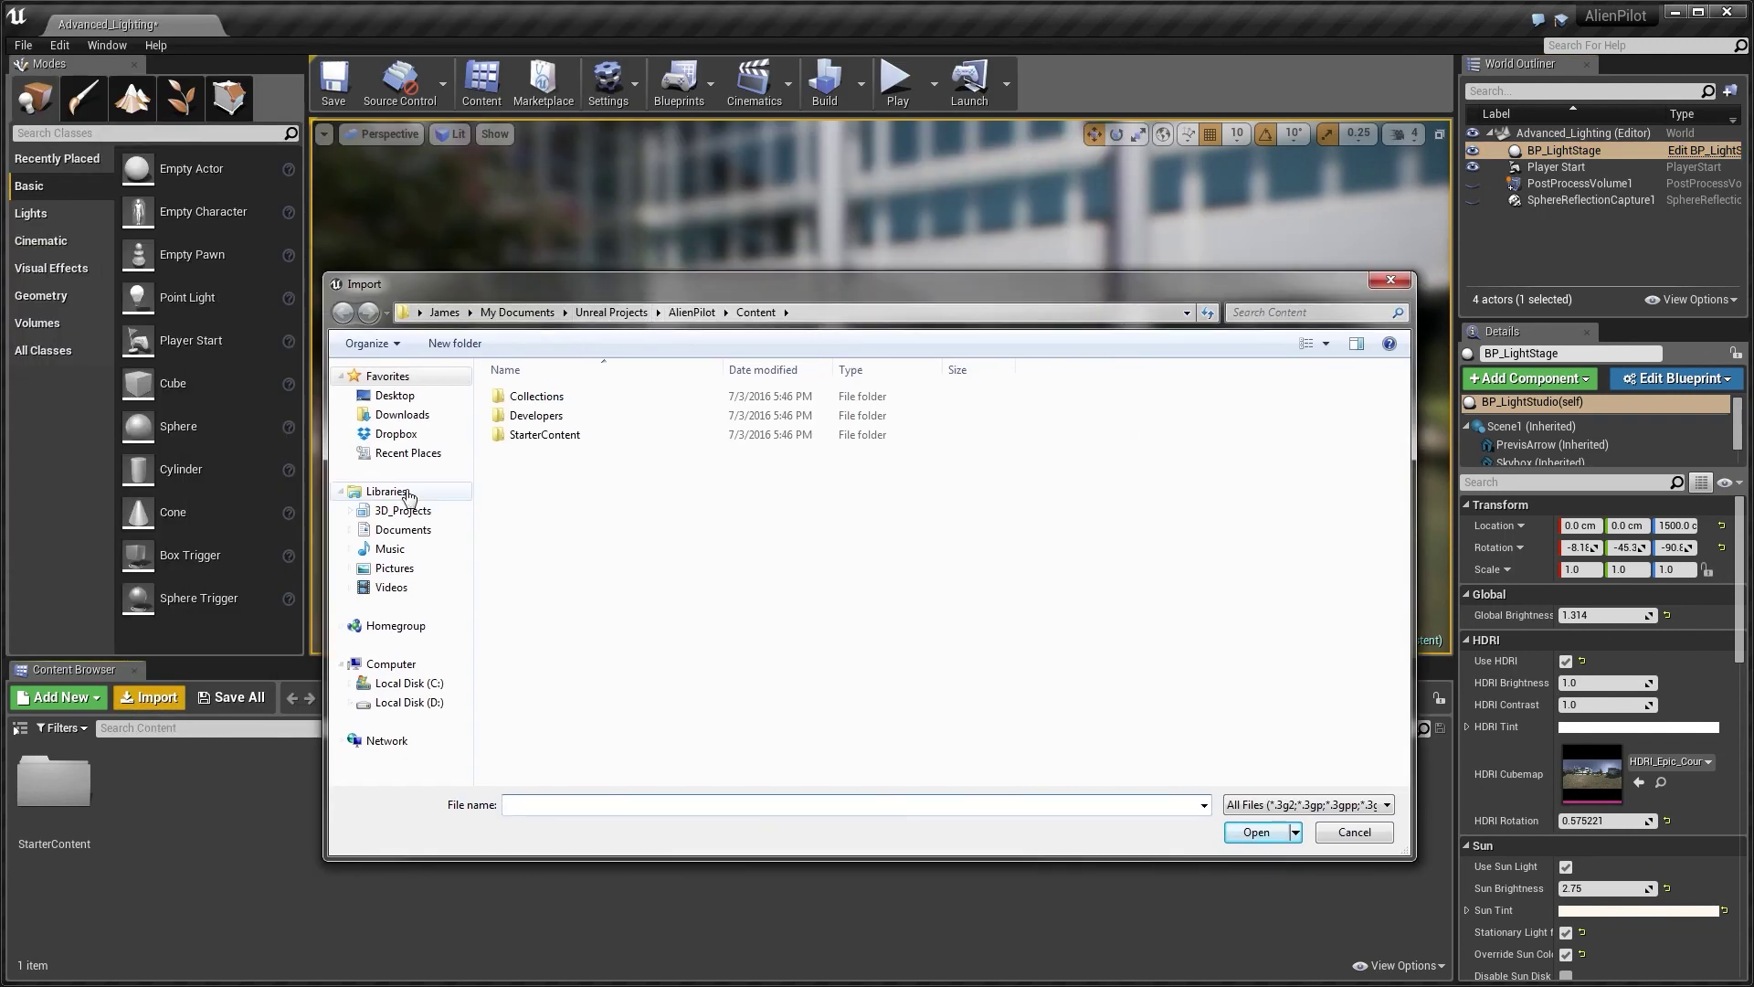
{"action": "left_click", "coordinate": [397, 703]}
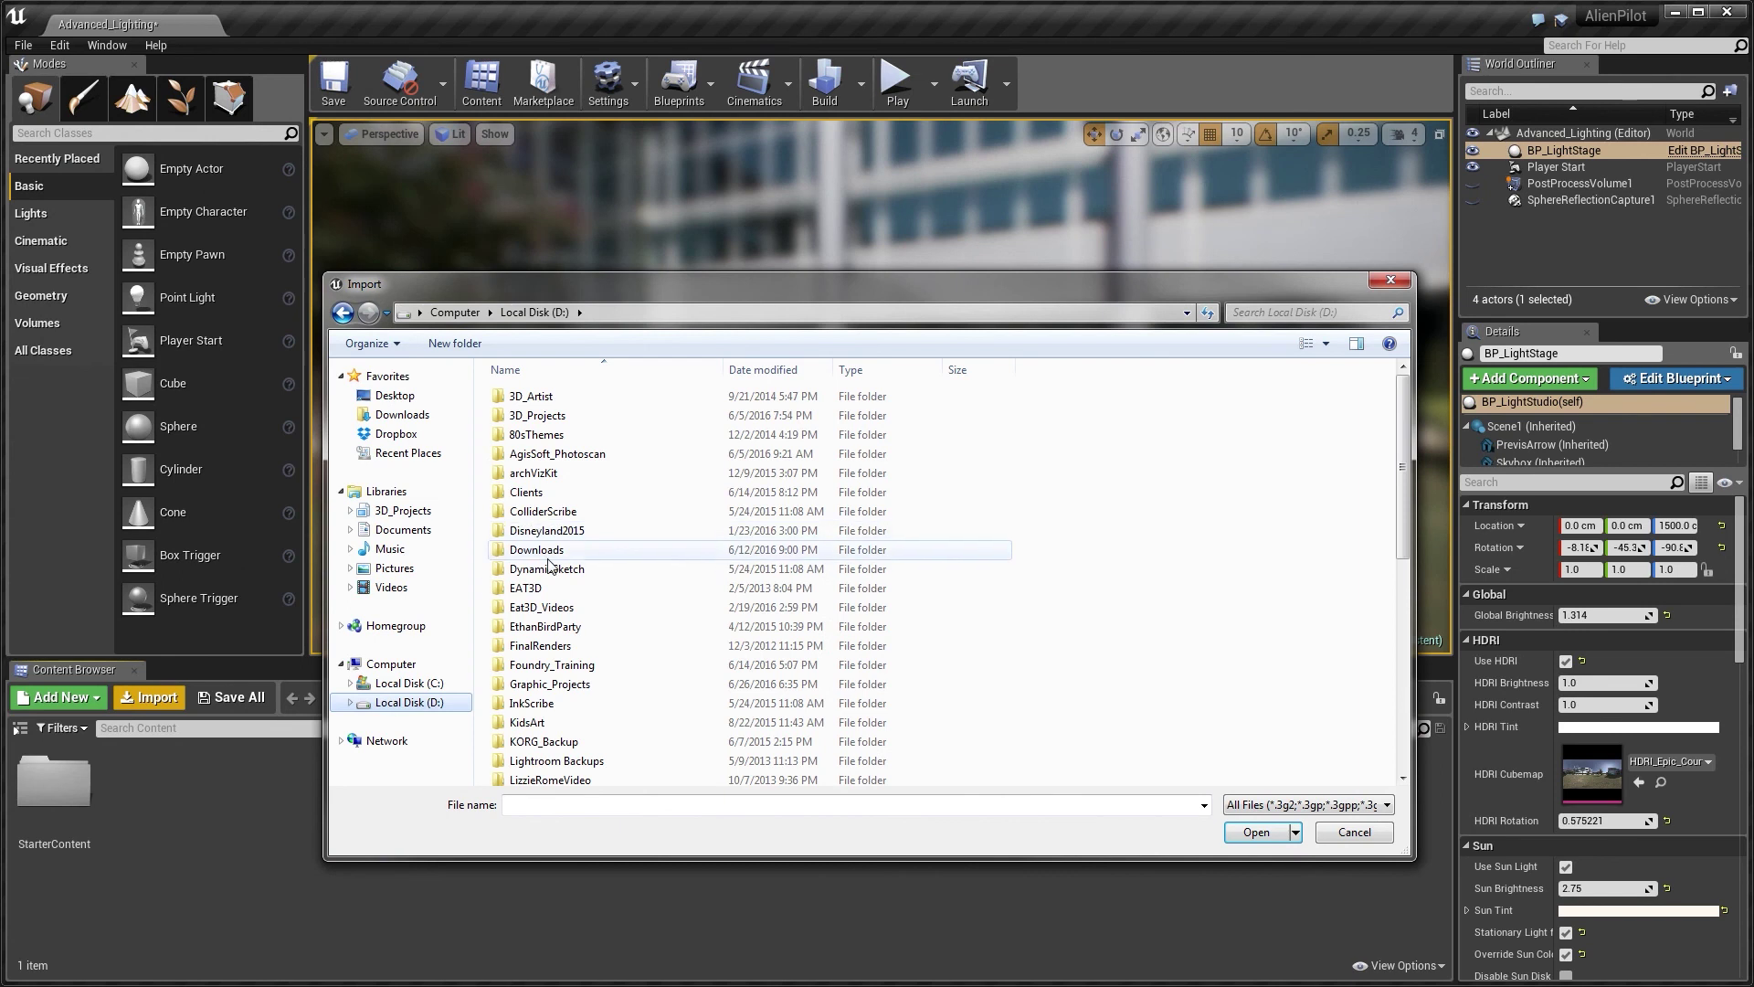
{"action": "double_click", "coordinate": [548, 664]}
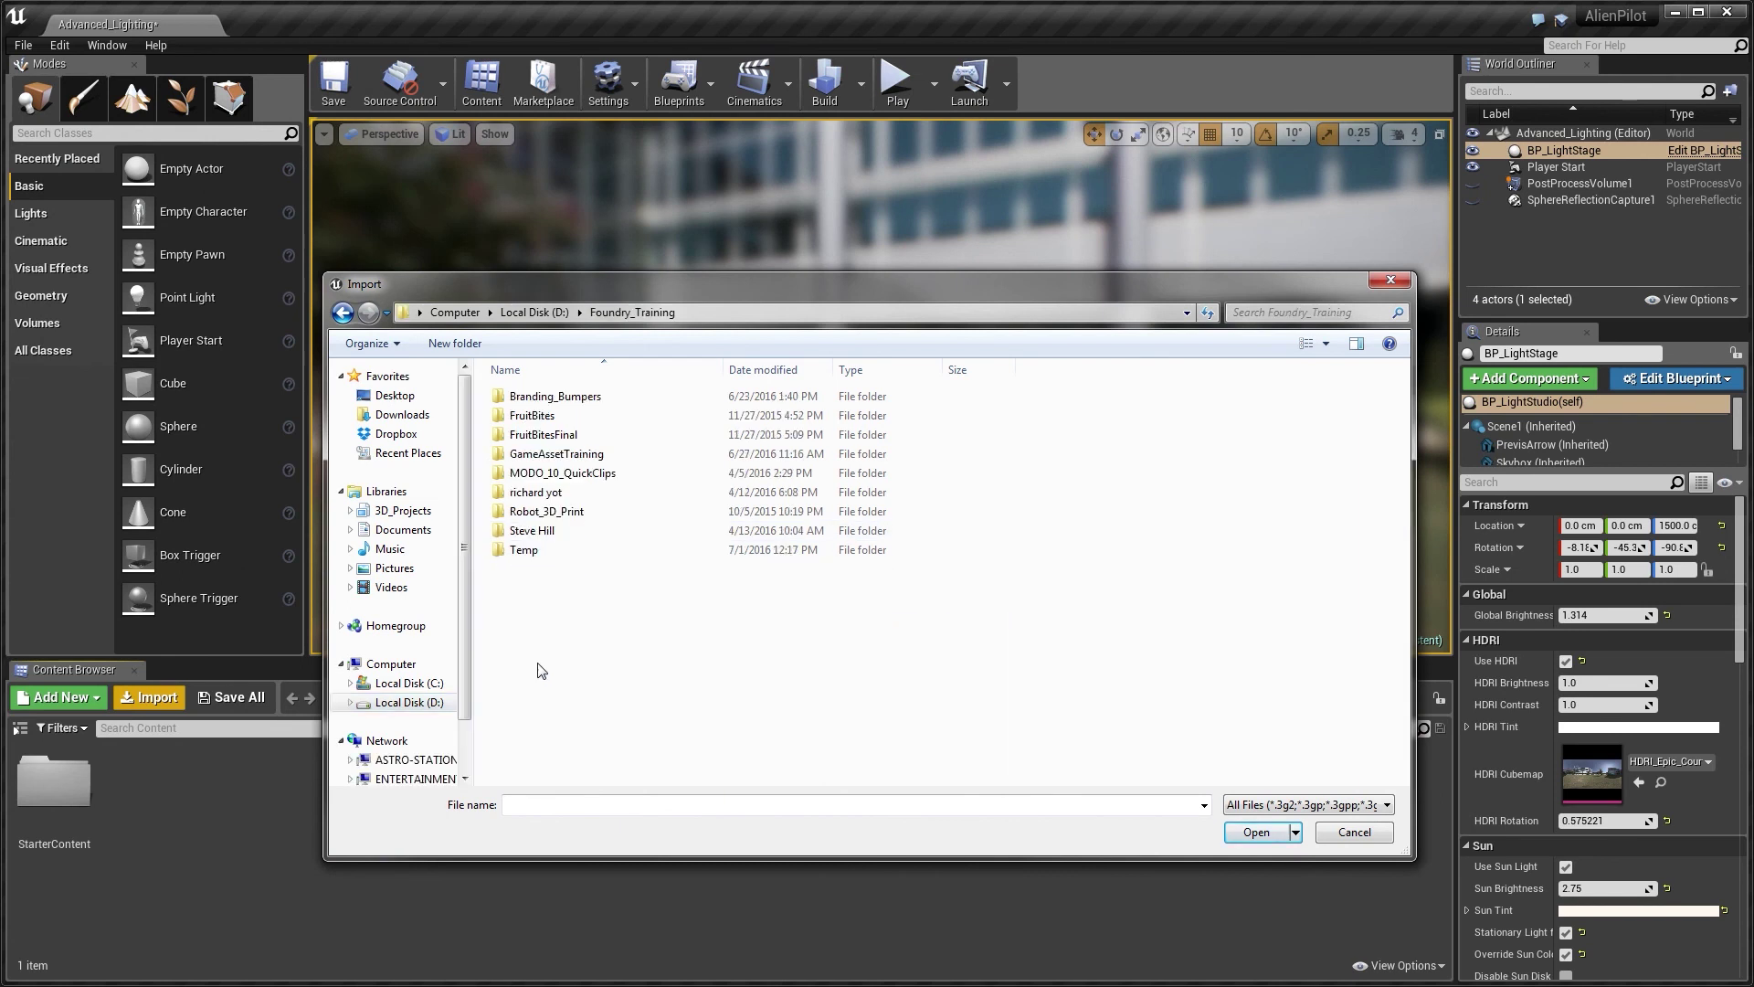
{"action": "double_click", "coordinate": [548, 454]}
{"action": "double_click", "coordinate": [545, 421]}
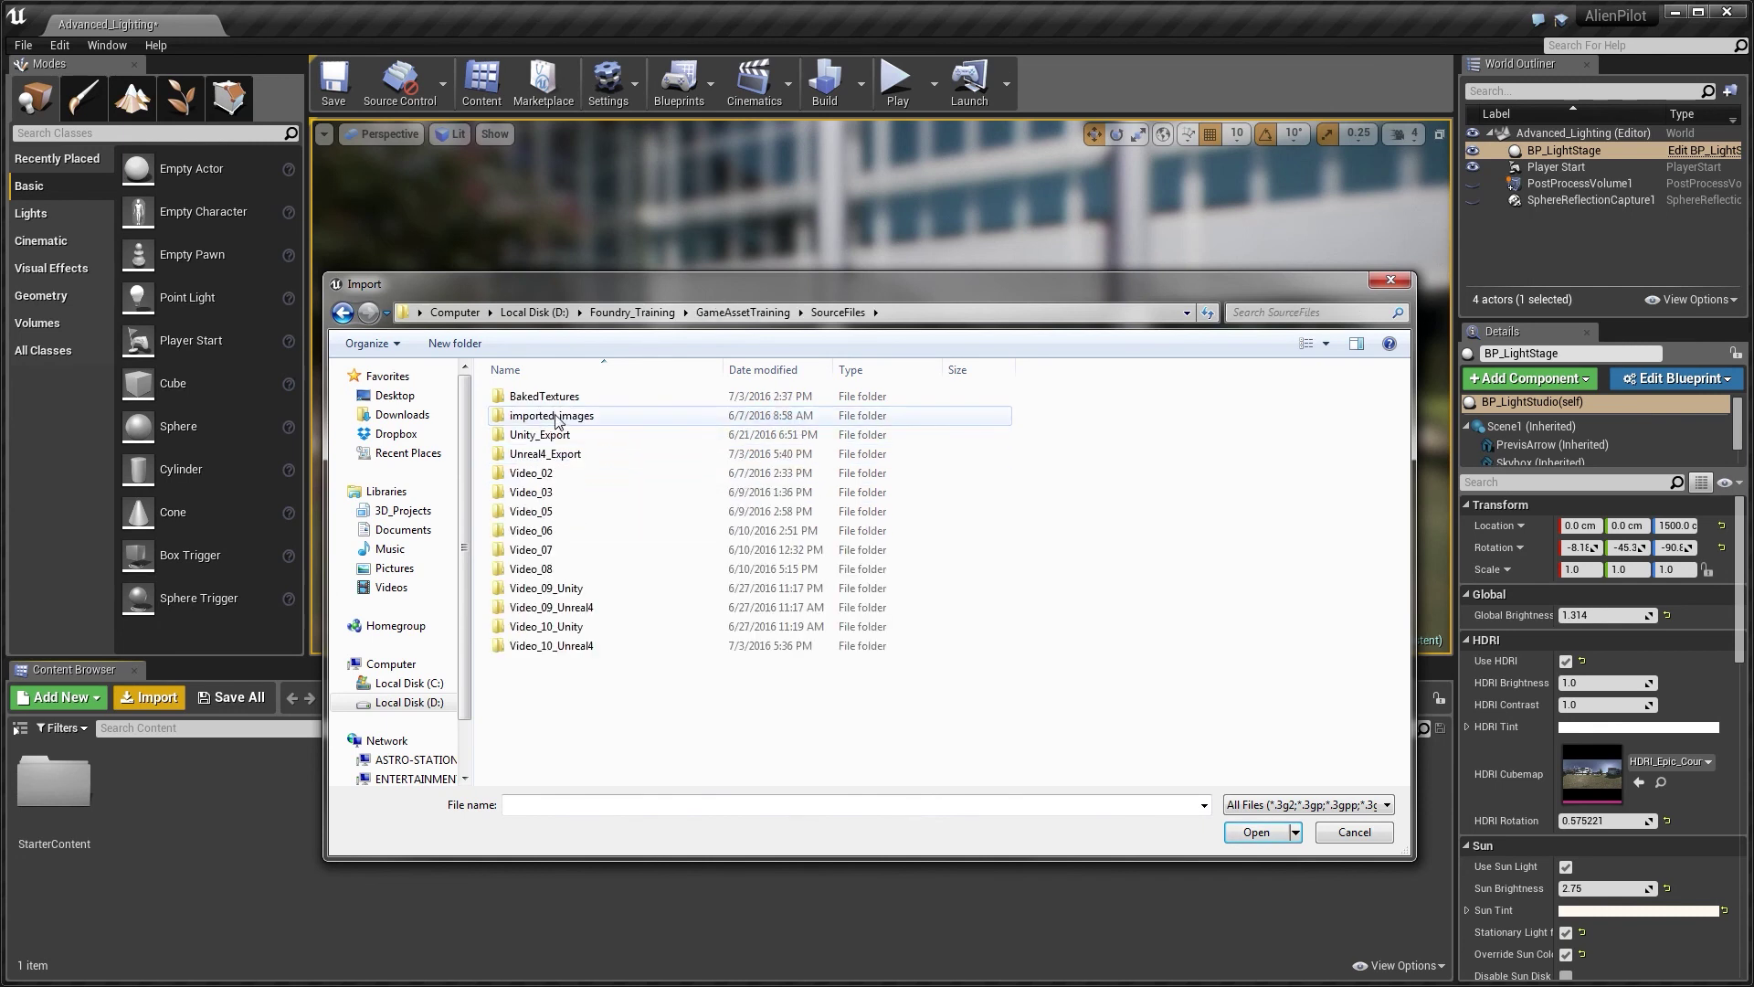
{"action": "double_click", "coordinate": [549, 419]}
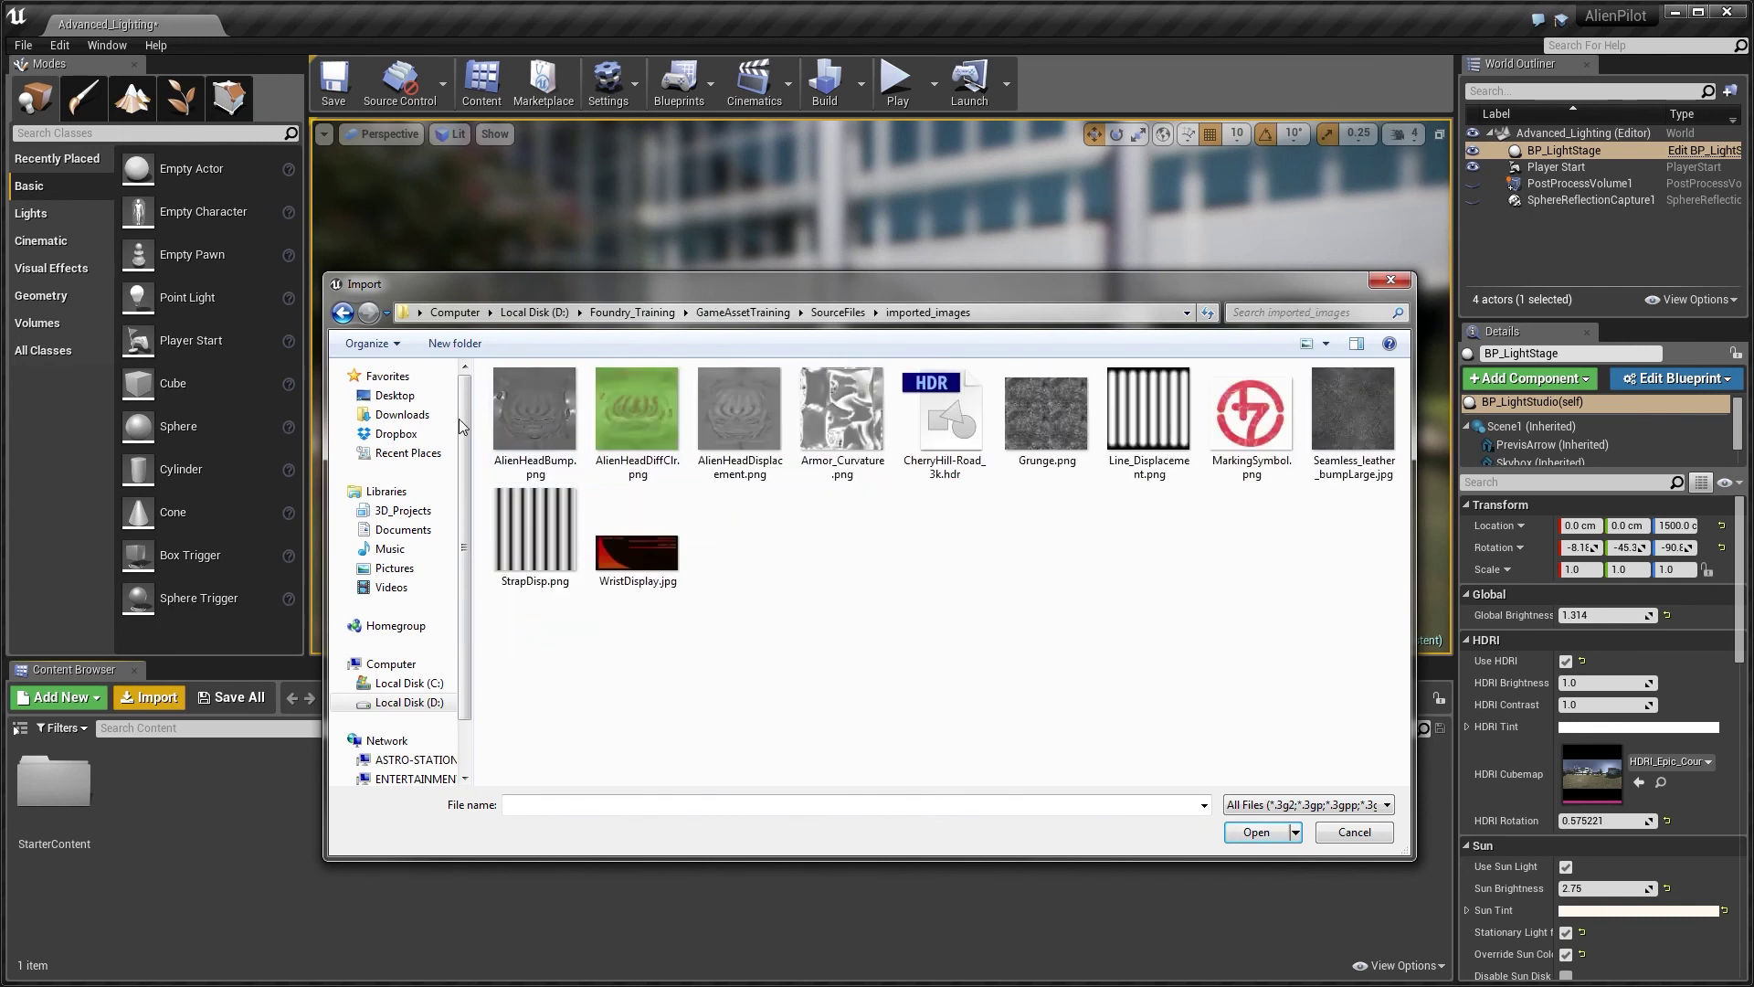
{"action": "left_click", "coordinate": [950, 422]}
{"action": "left_click", "coordinate": [1256, 832]}
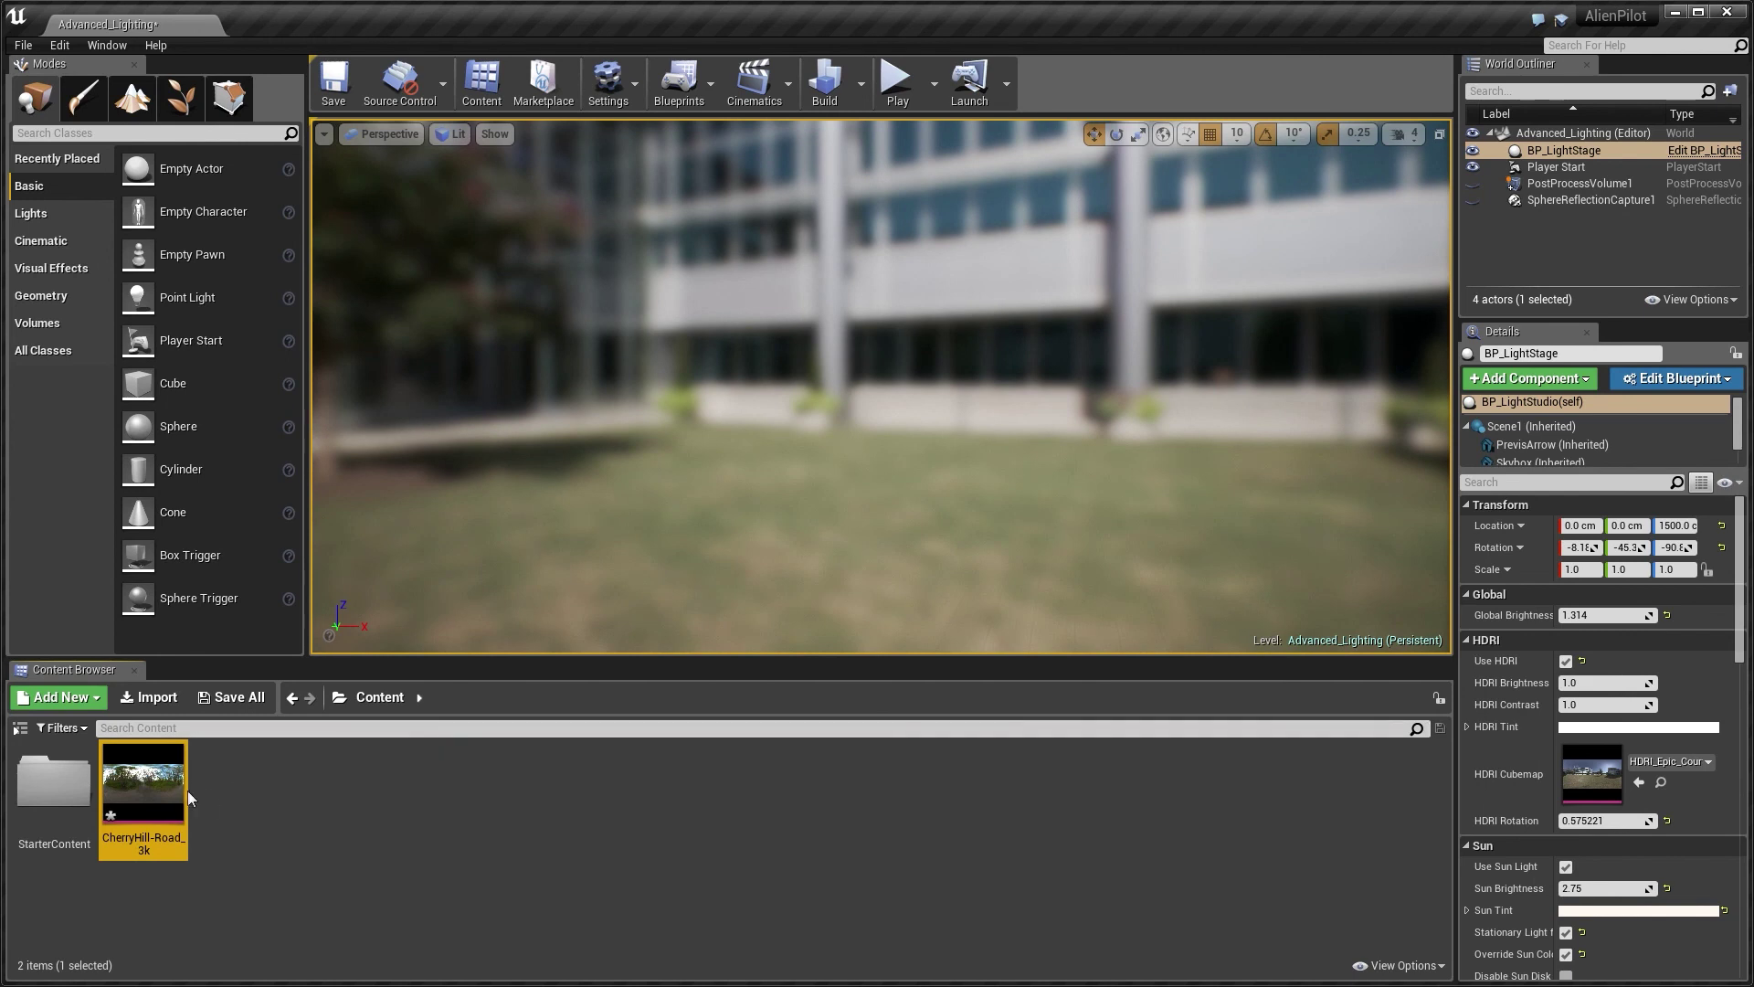
Assign the CherryHill-Road_3k texture as the HDRI cubemap of BP_LightStage and enlarge the viewport
{"action": "left_click_drag", "start_coordinate": [152, 786], "coordinate": [1582, 772]}
{"action": "right_click_drag", "start_coordinate": [920, 428], "coordinate": [1233, 420]}
{"action": "mouse_move", "coordinate": [852, 572]}
{"action": "right_mouse_down"}
{"action": "mouse_move", "coordinate": [1108, 580]}
{"action": "mouse_move", "coordinate": [959, 559]}
{"action": "mouse_move", "coordinate": [852, 572]}
{"action": "right_mouse_up"}
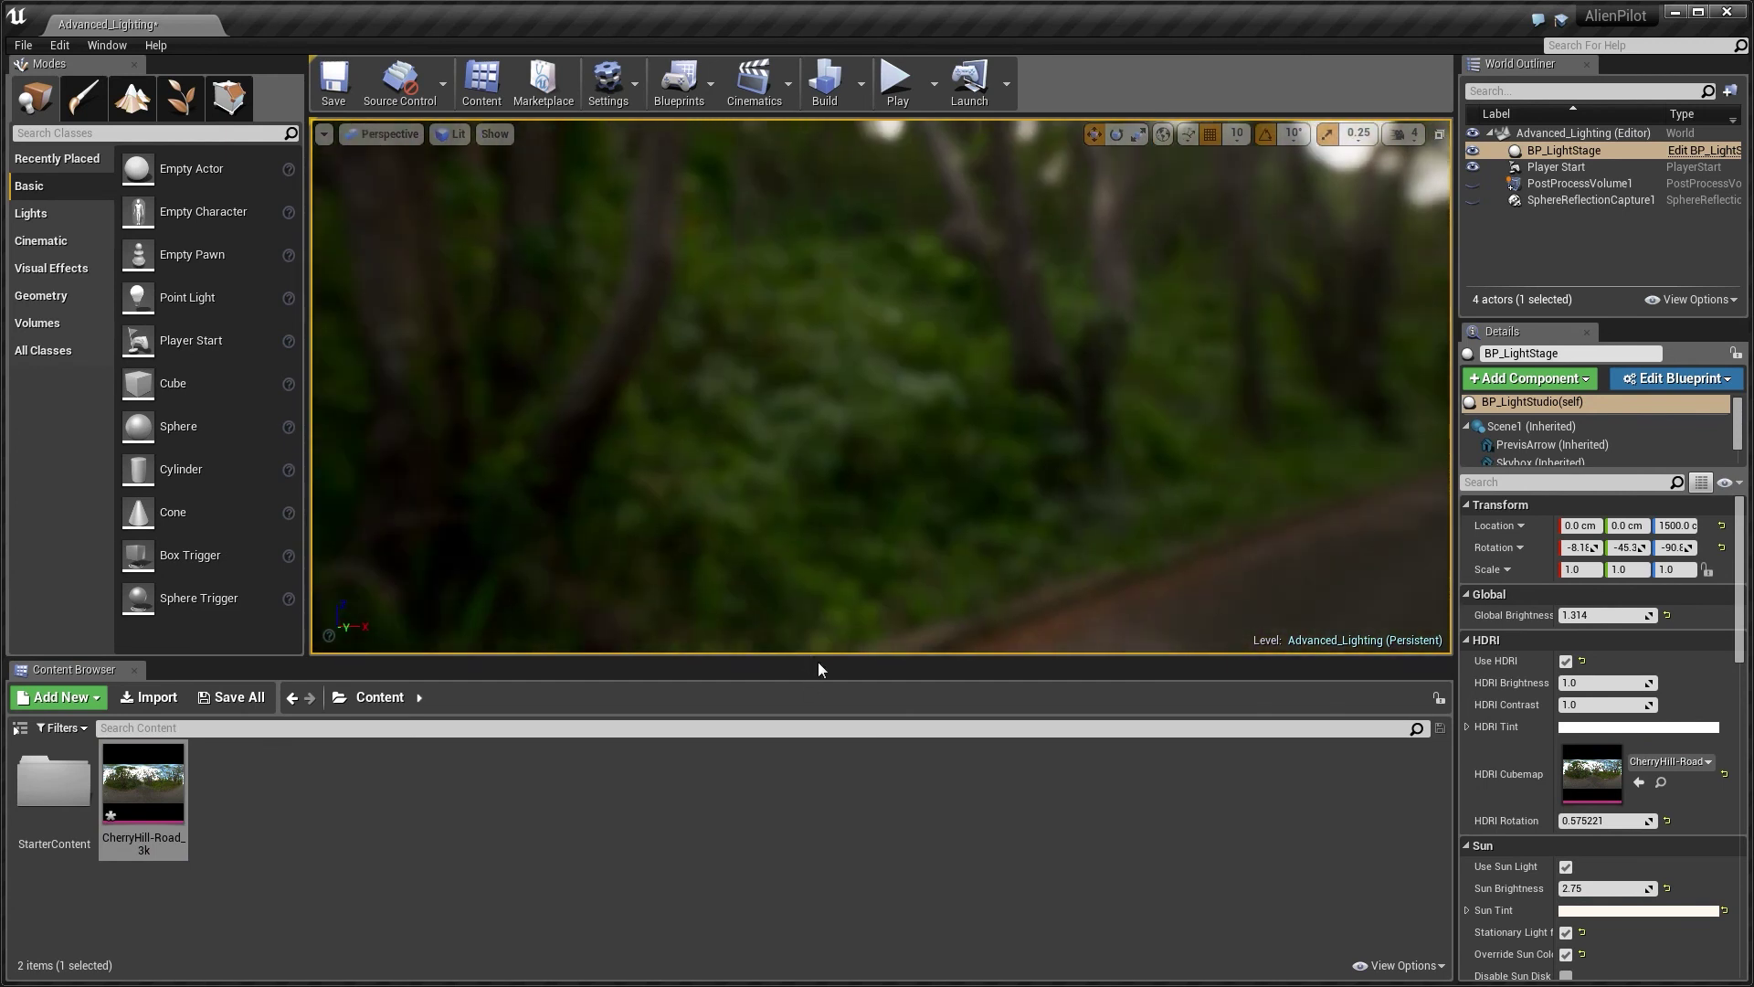
{"action": "left_click_drag", "start_coordinate": [818, 658], "coordinate": [829, 788]}
{"action": "right_click_drag", "start_coordinate": [829, 594], "coordinate": [865, 625]}
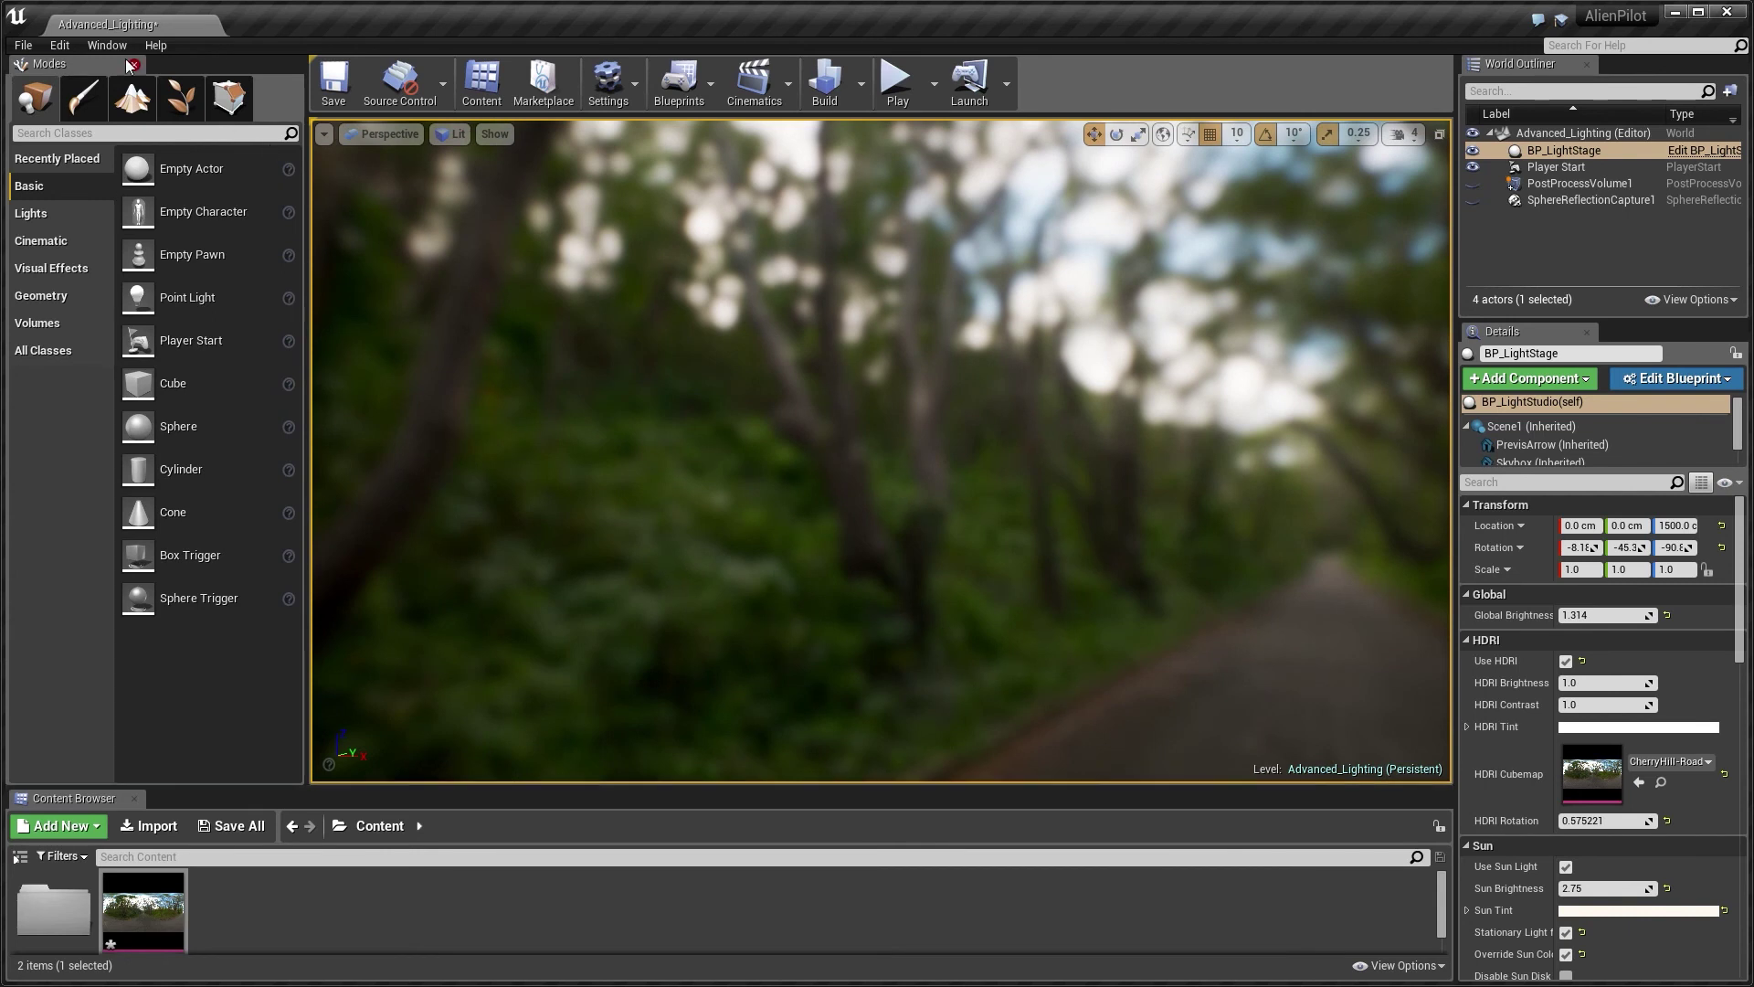
Save the Advanced_Lighting level and close the Unreal editor, saving the CherryHill-Road_3k texture cube
{"action": "left_click", "coordinate": [23, 45]}
{"action": "left_click", "coordinate": [50, 119]}
{"action": "left_click", "coordinate": [1727, 12]}
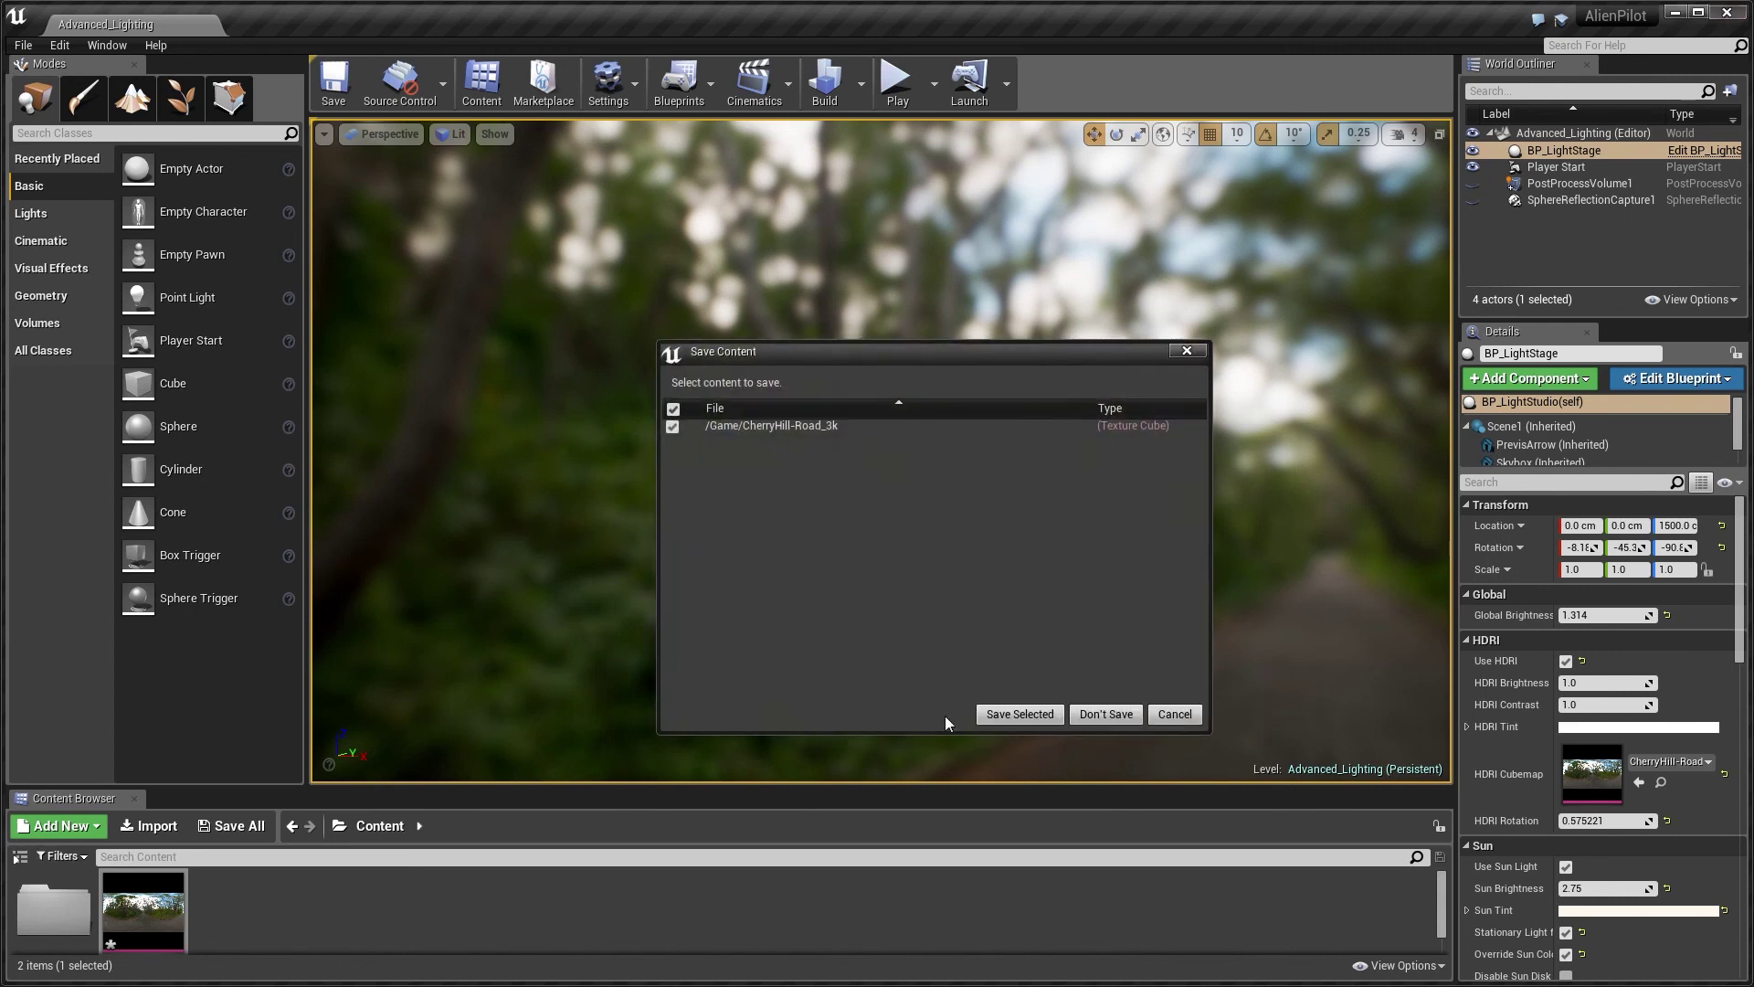
{"action": "left_click", "coordinate": [1020, 715]}
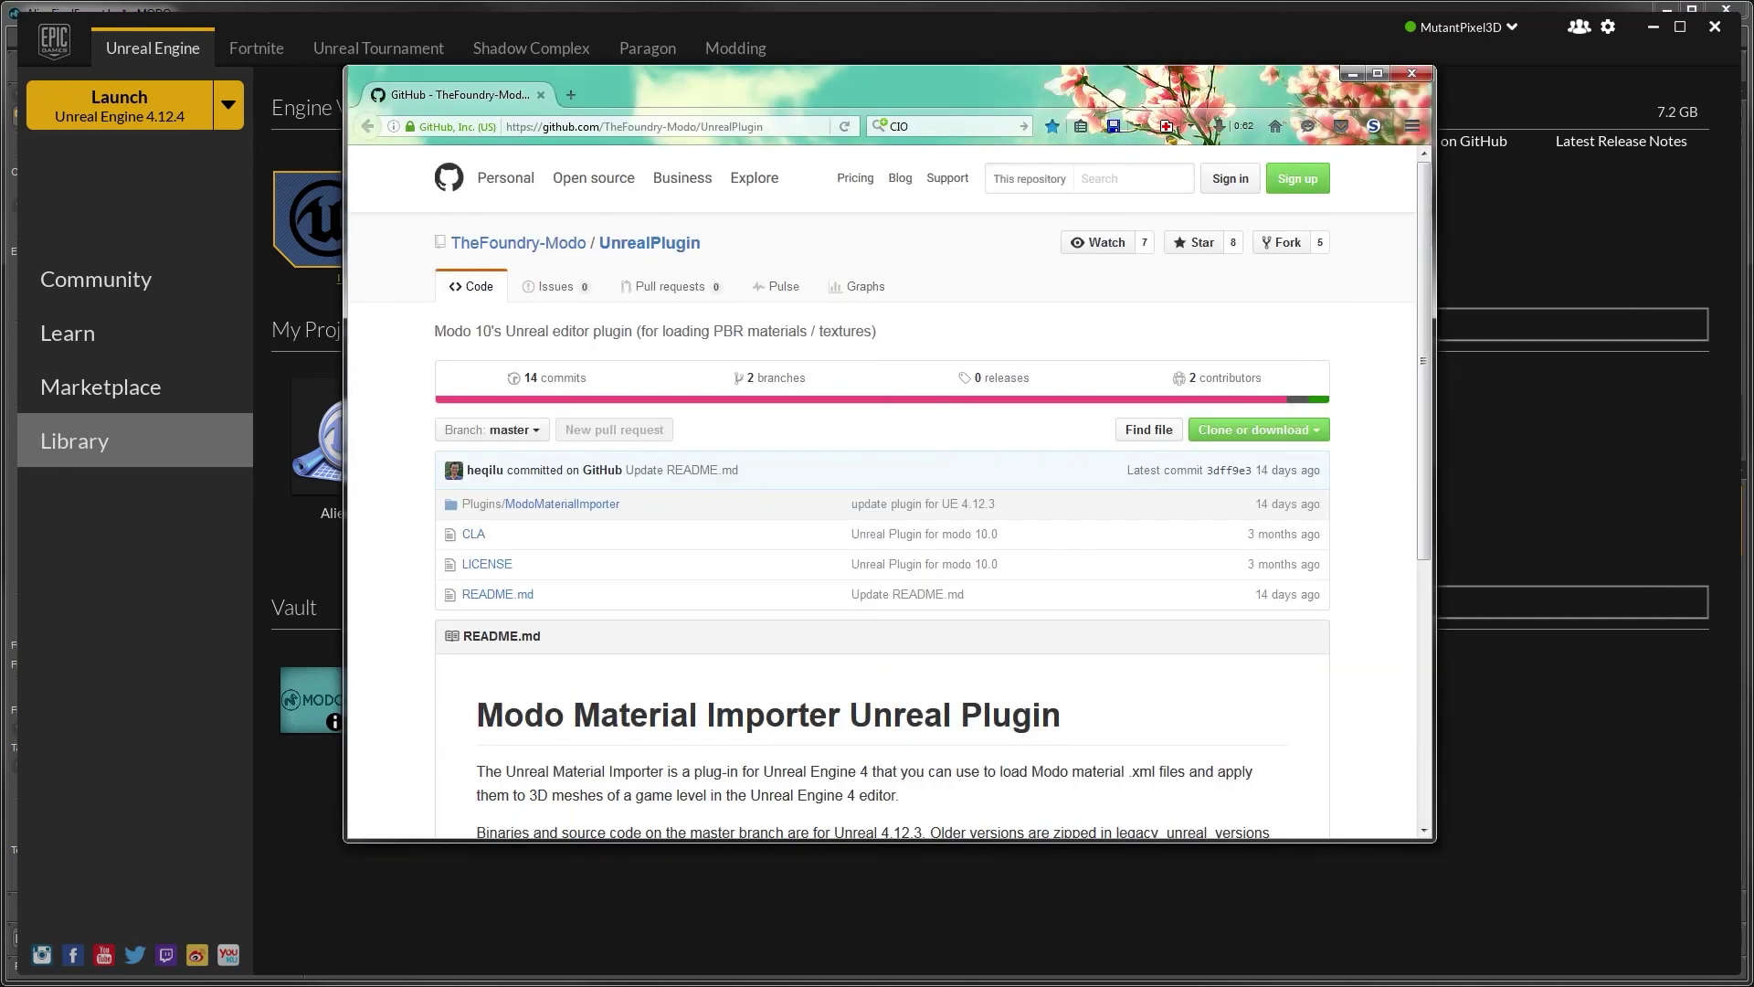
Examine the TheFoundry-Modo/UnrealPlugin repository and its ZIP download option in the web browser, and minimize the browser
{"action": "left_click", "coordinate": [800, 133]}
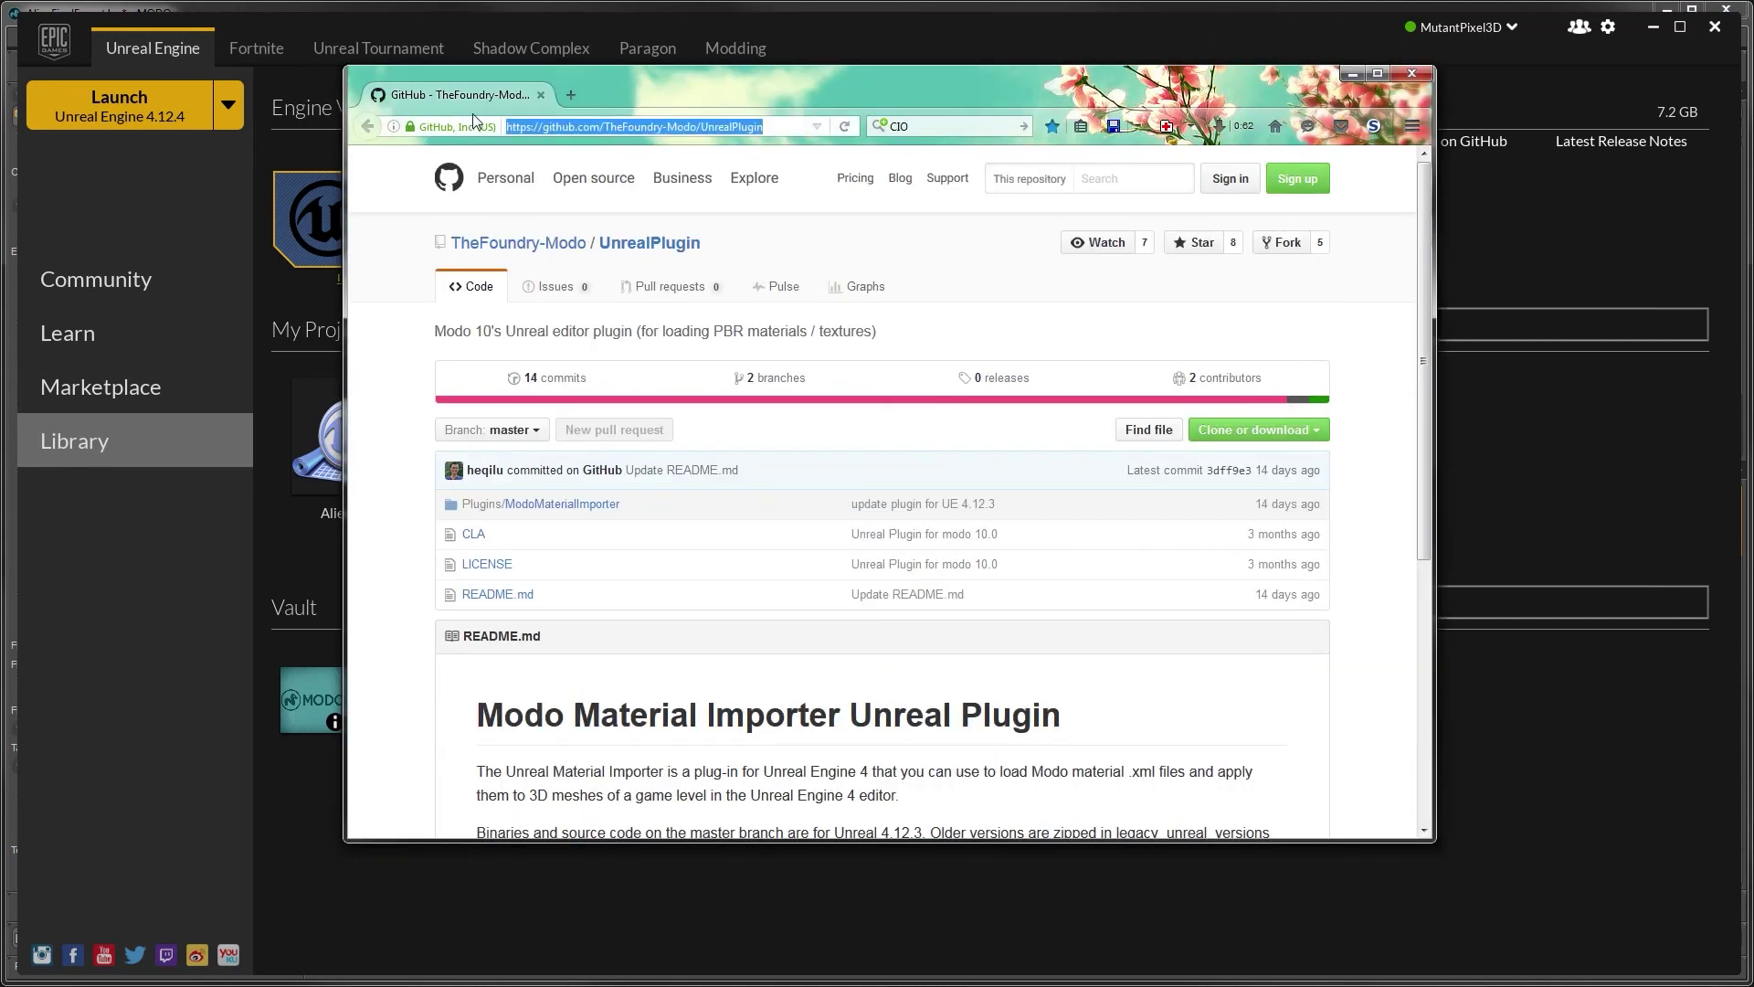
{"action": "mouse_move", "coordinate": [735, 86]}
{"action": "left_mouse_down"}
{"action": "mouse_move", "coordinate": [759, 95]}
{"action": "mouse_move", "coordinate": [726, 103]}
{"action": "left_mouse_up"}
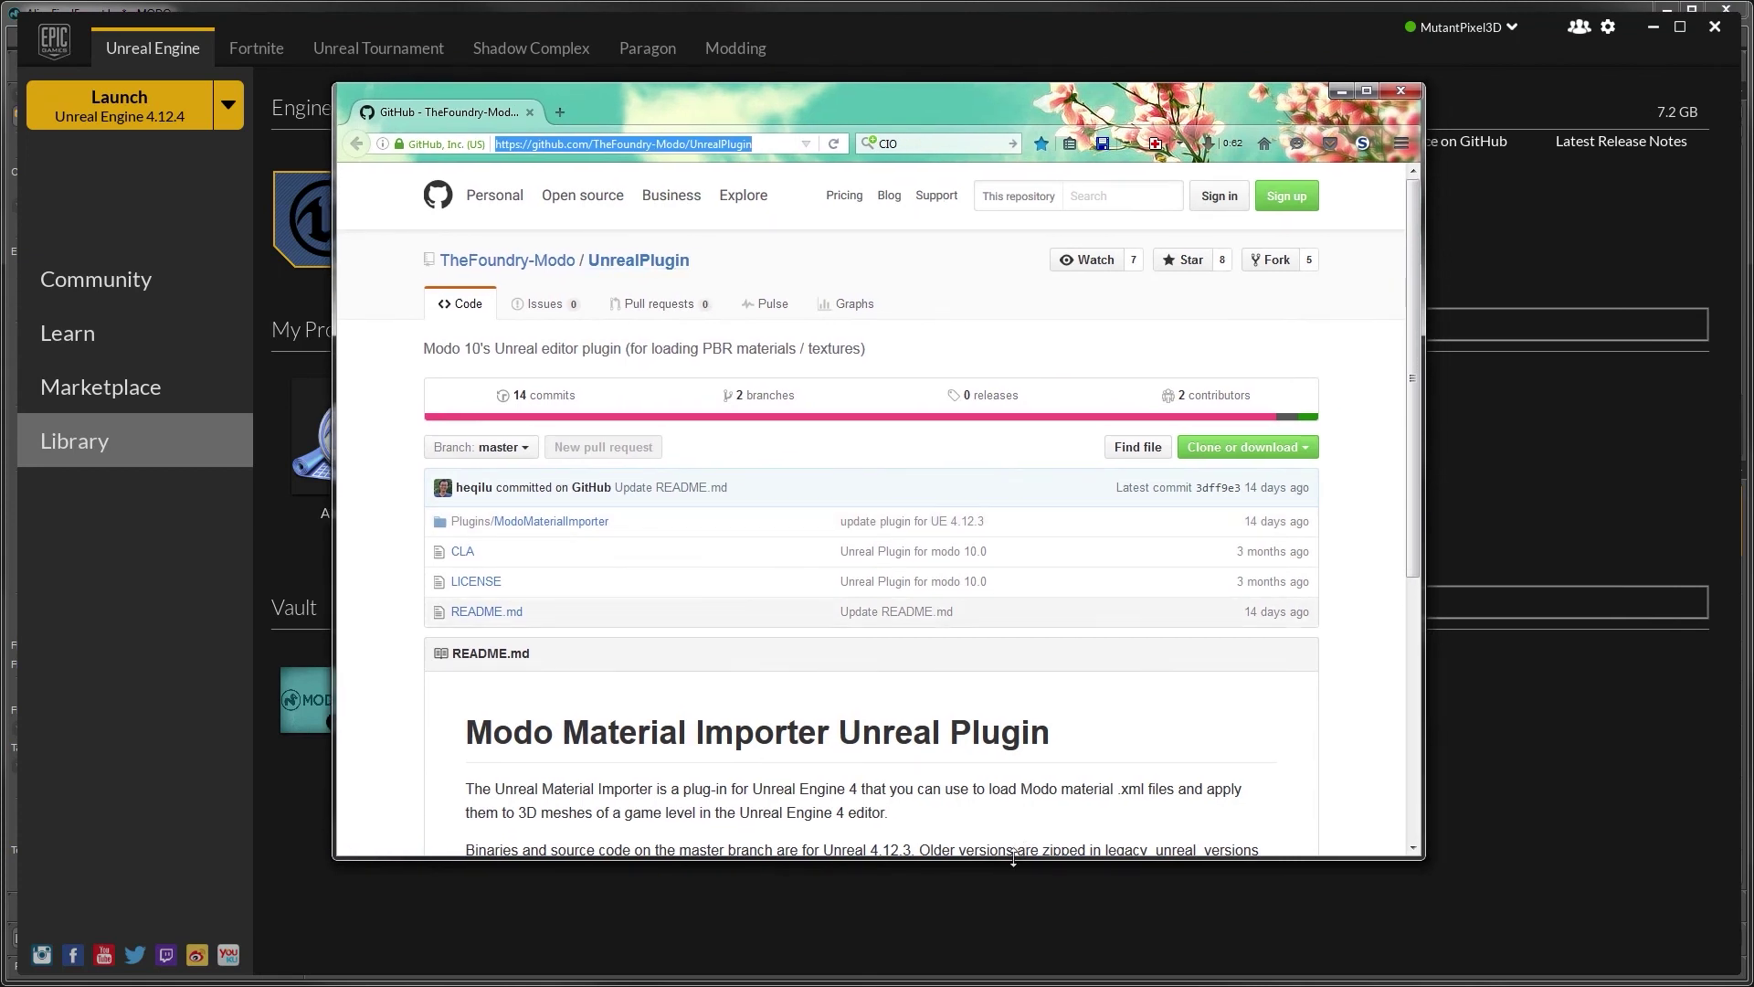
{"action": "scroll", "coordinate": [985, 431], "scroll_direction": "down", "scroll_amount": 5}
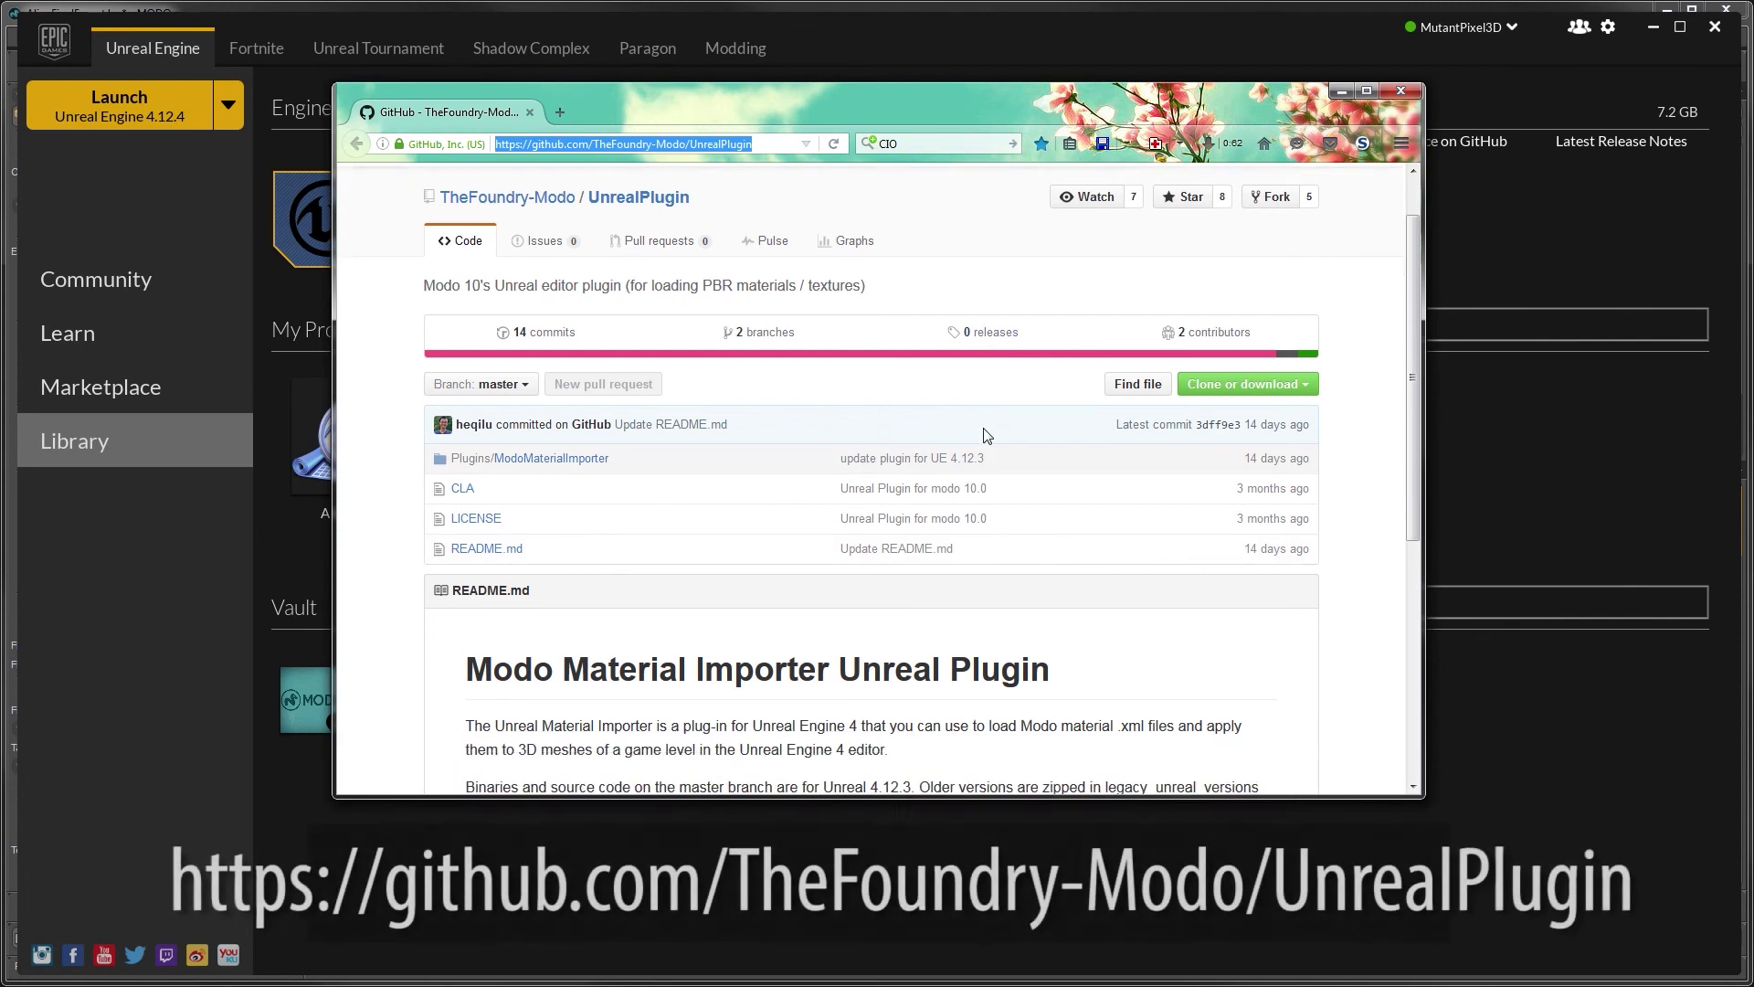
{"action": "scroll", "coordinate": [987, 434], "scroll_direction": "up", "scroll_amount": 5}
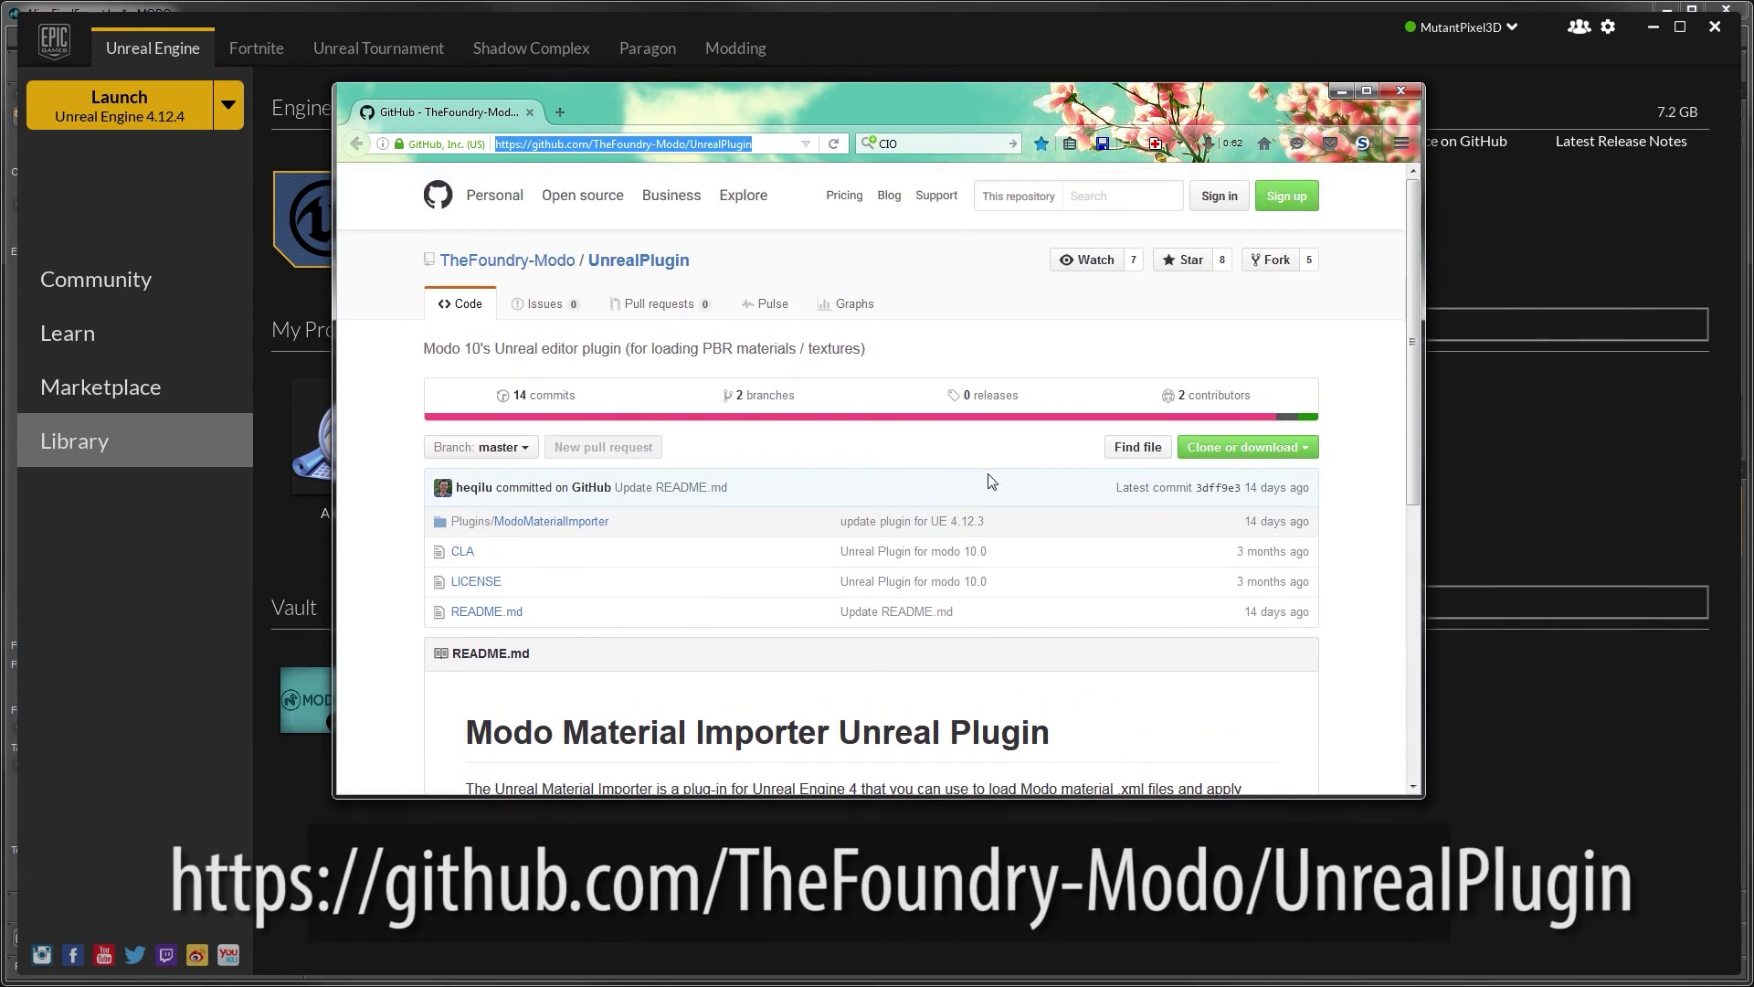
{"action": "left_click", "coordinate": [1265, 449]}
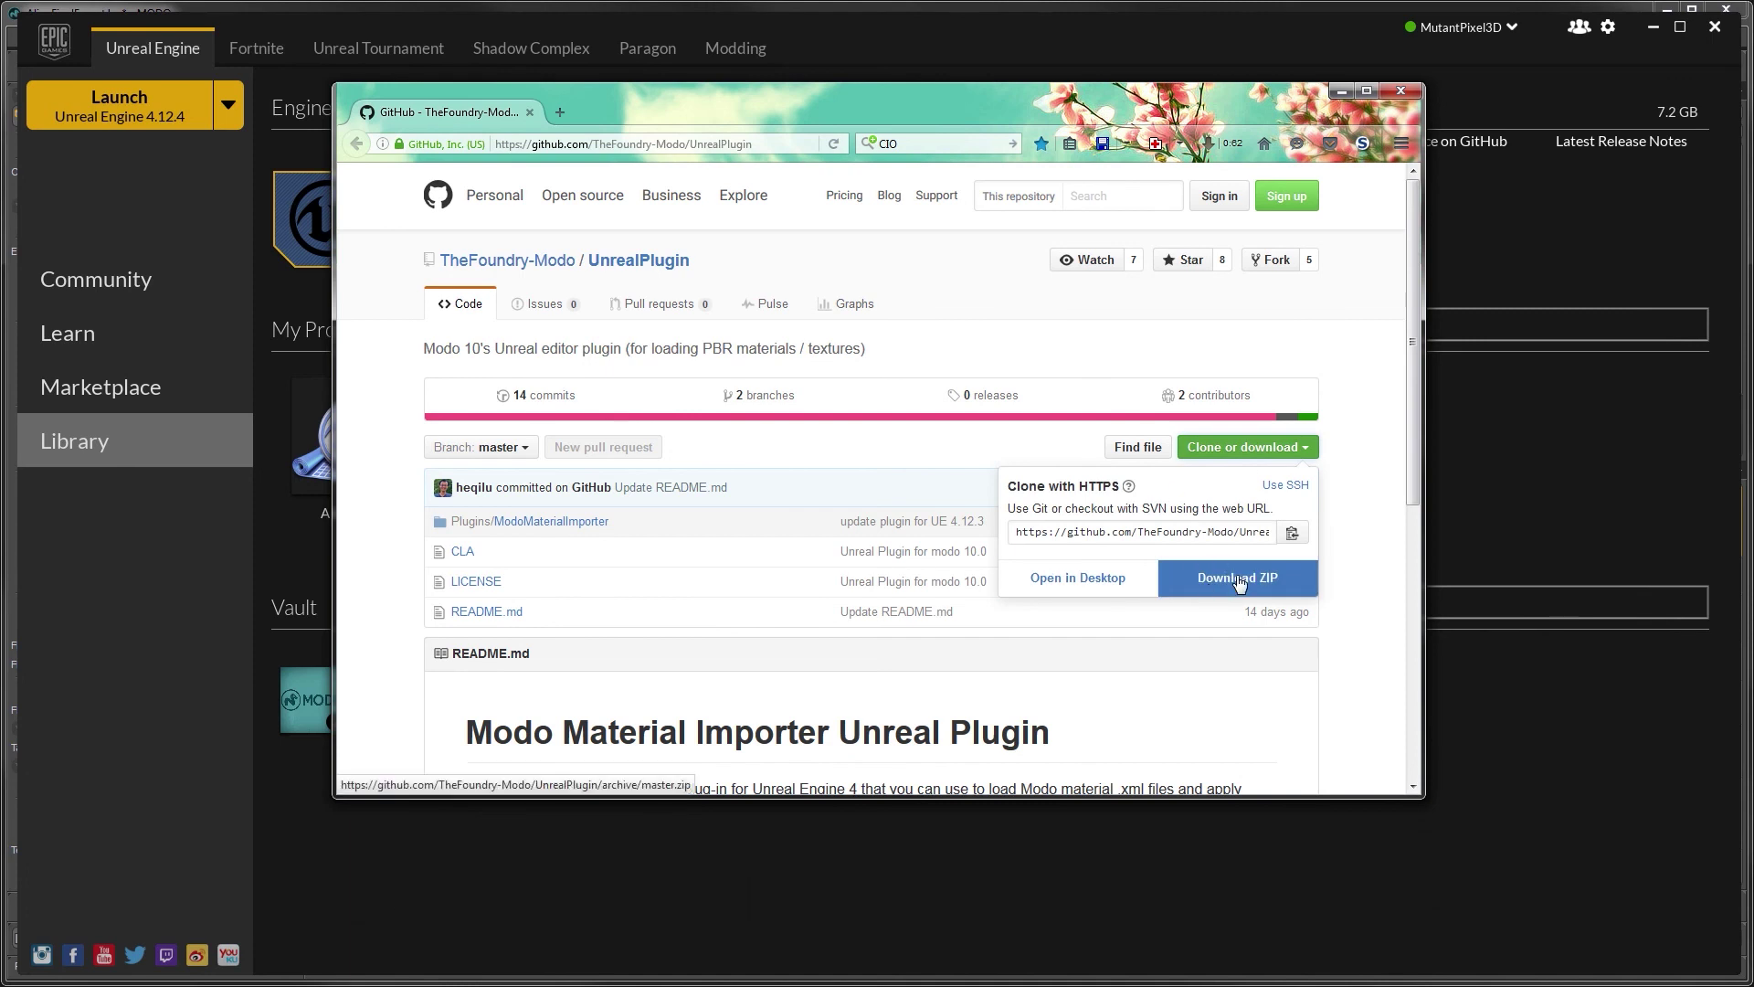
{"action": "left_click", "coordinate": [1352, 622]}
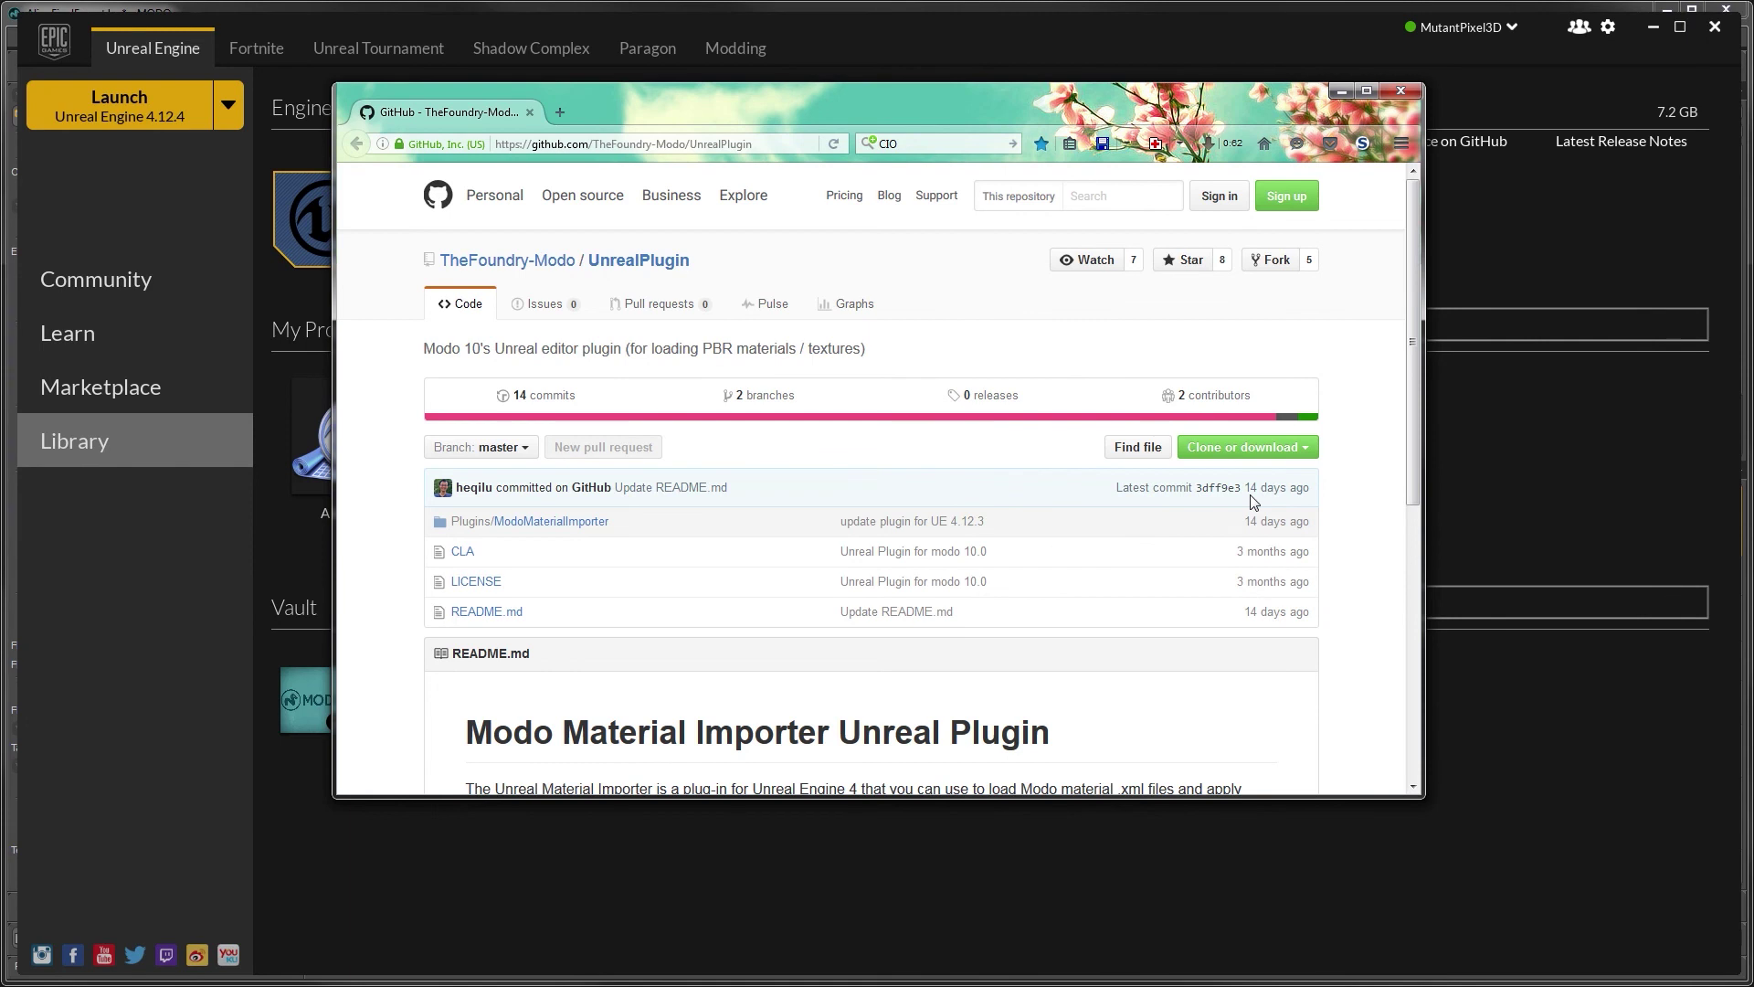
{"action": "left_click", "coordinate": [1341, 91]}
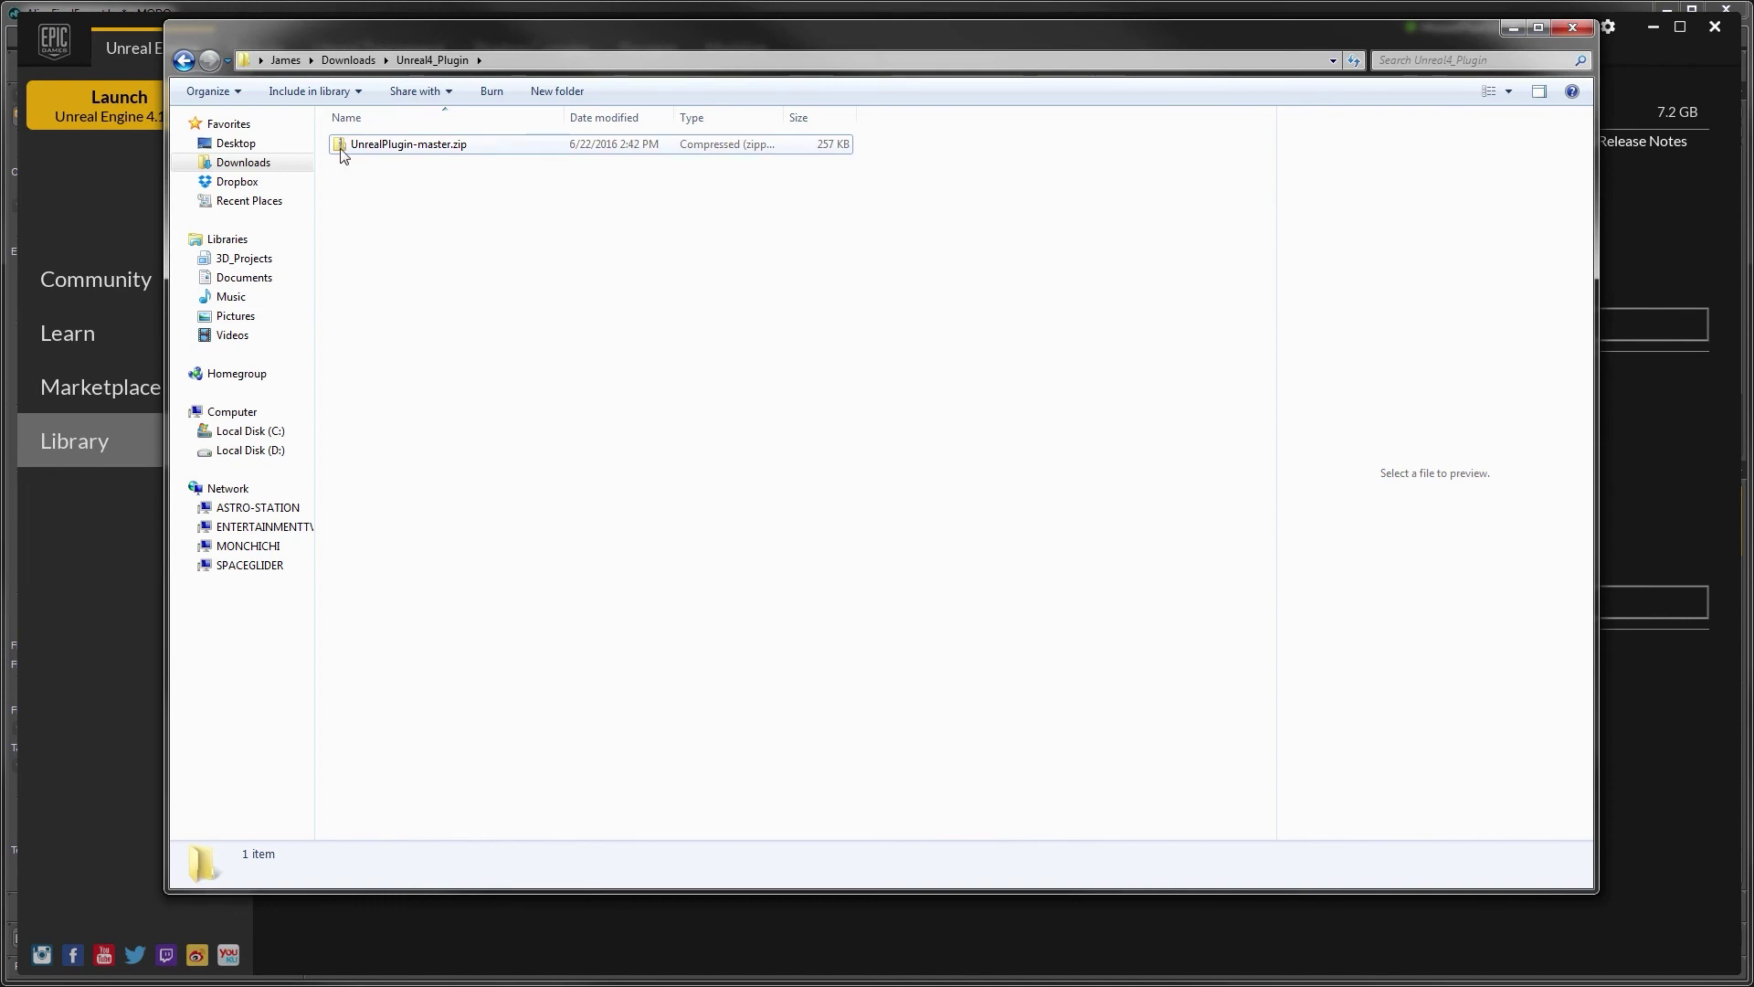
In Windows Explorer, copy the Plugins folder from UnrealPlugin-master inside UnrealPlugin-master.zip
{"action": "left_click", "coordinate": [371, 146]}
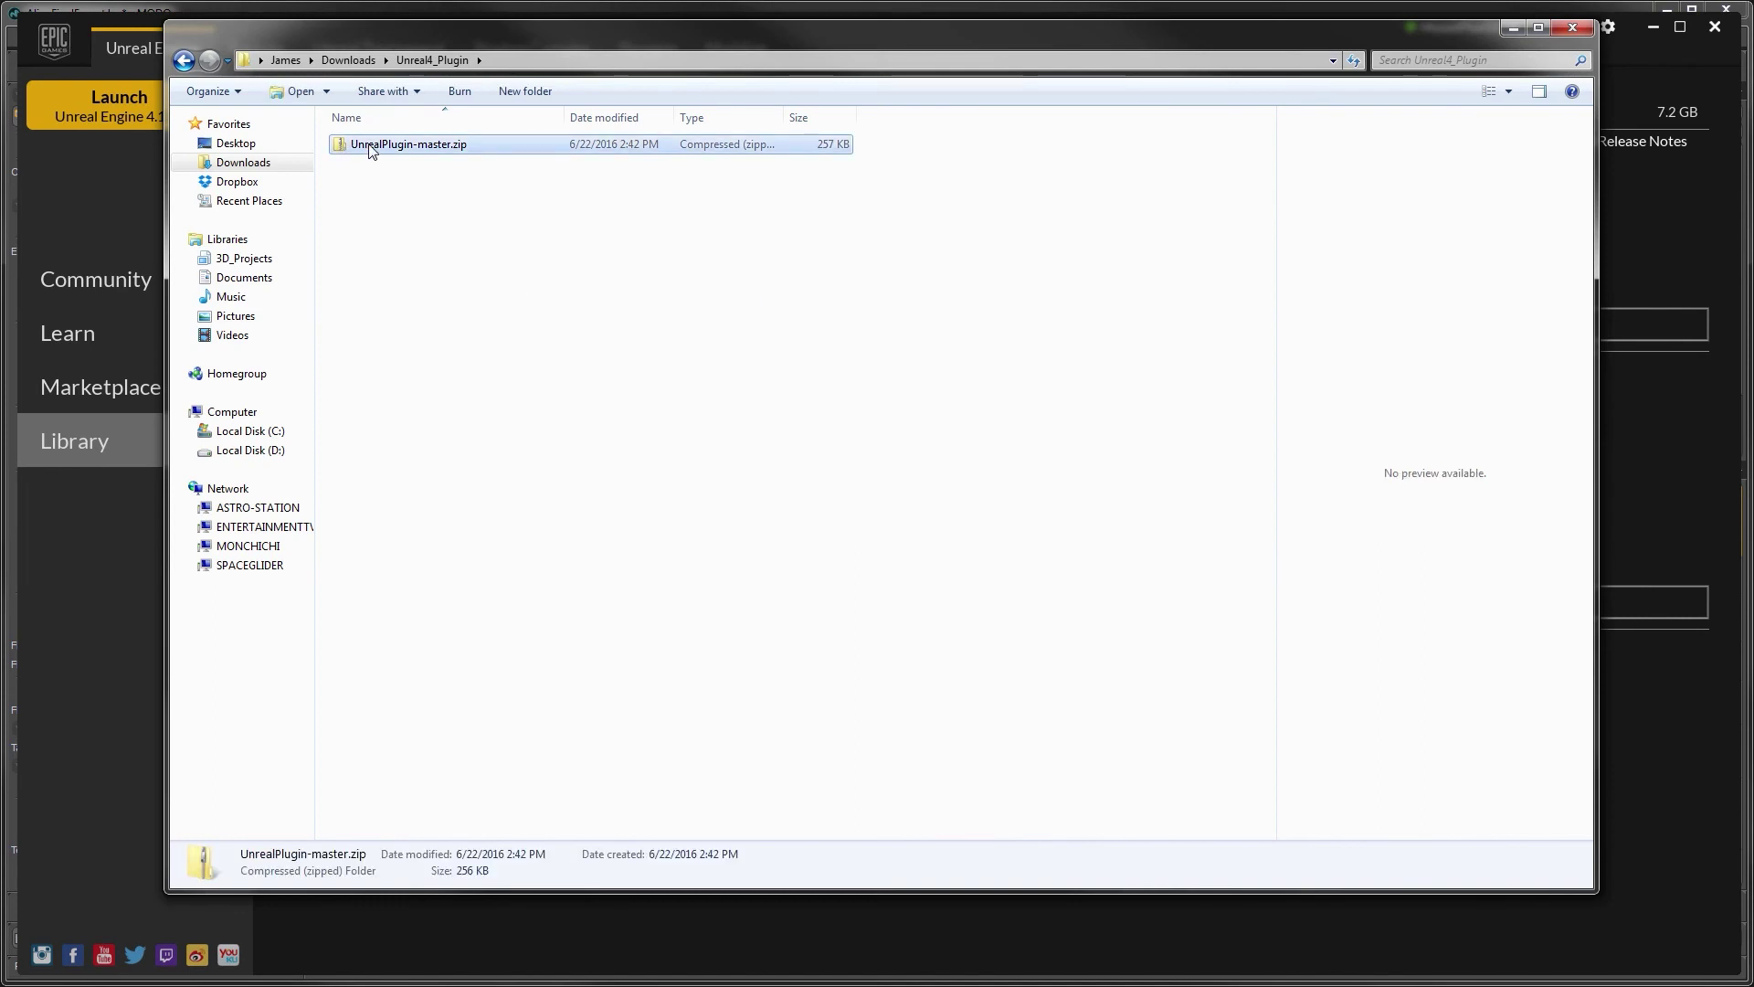
{"action": "double_click", "coordinate": [437, 147]}
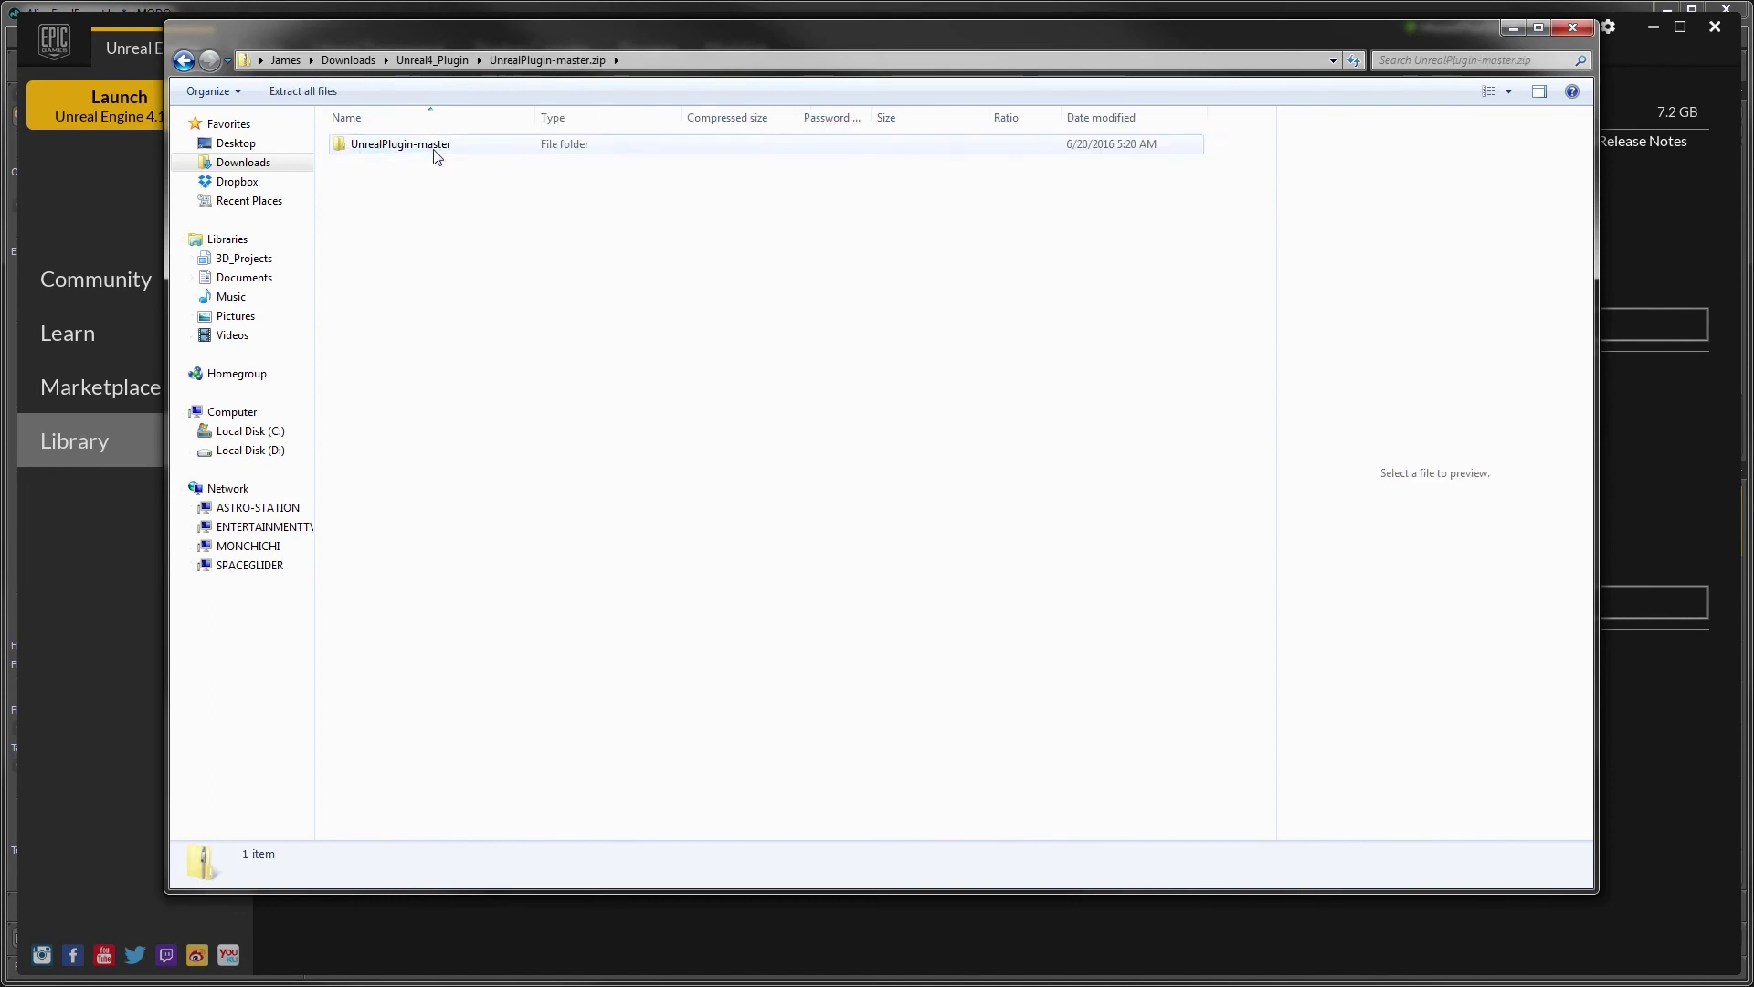
{"action": "double_click", "coordinate": [428, 146]}
{"action": "left_click", "coordinate": [379, 146]}
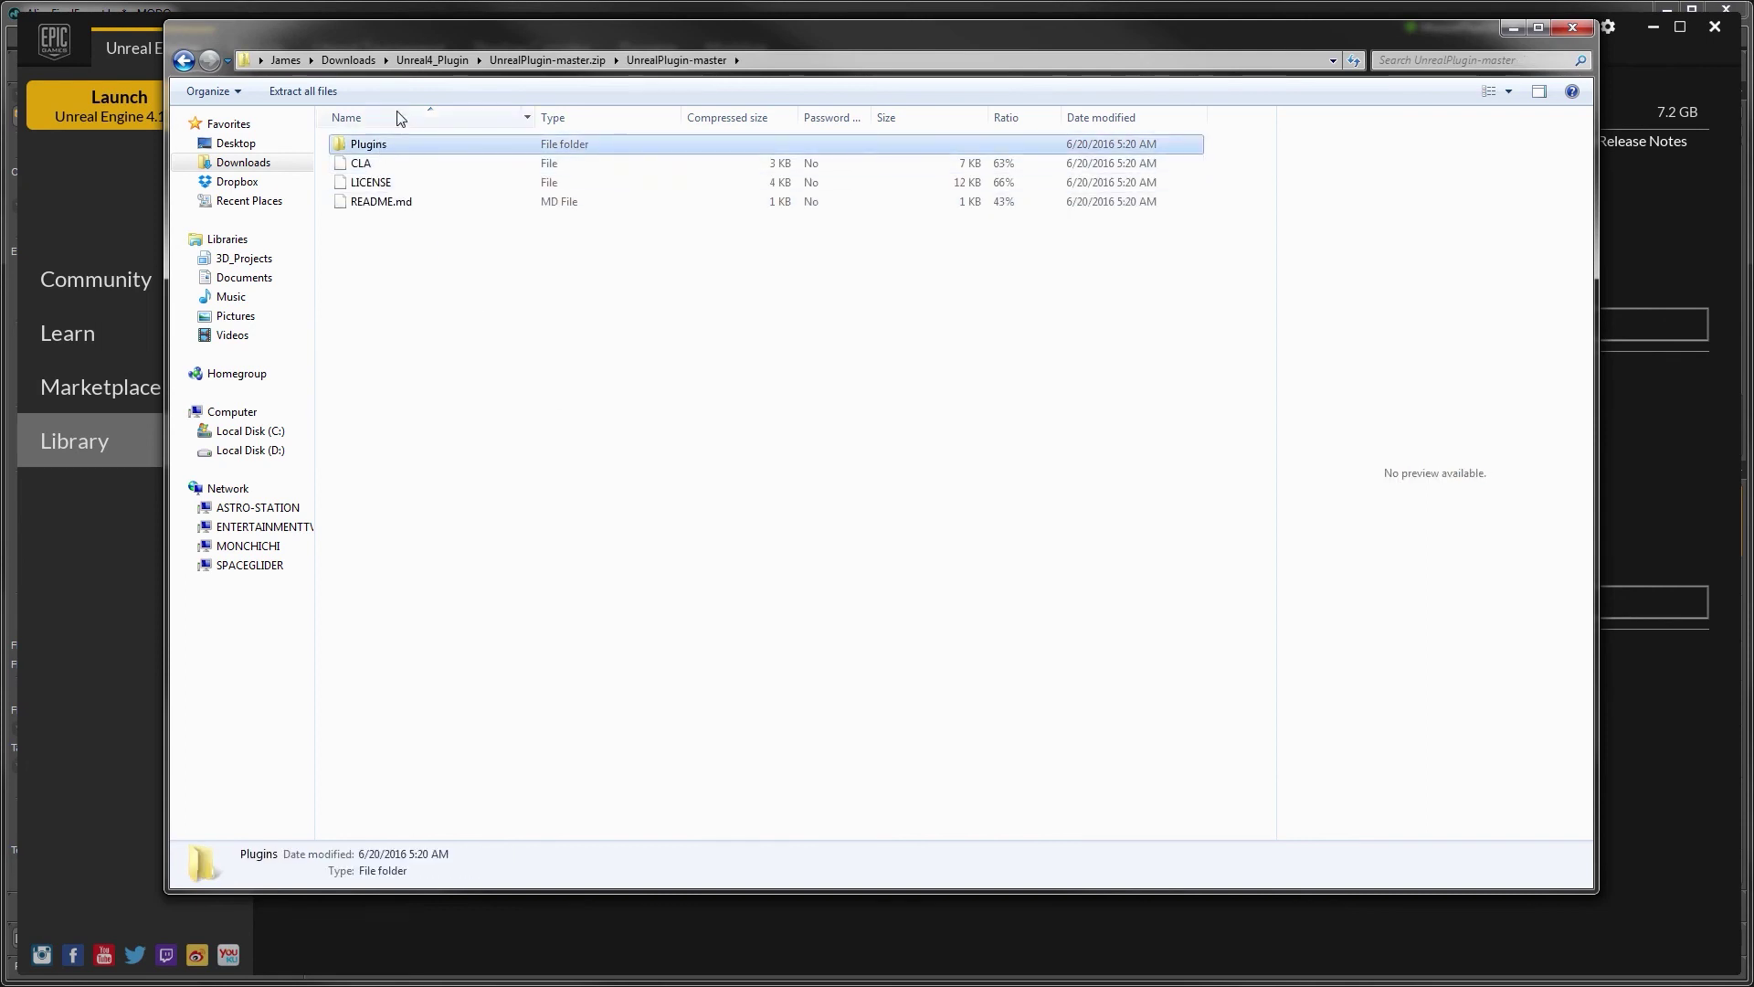
{"action": "left_click_drag", "start_coordinate": [441, 41], "coordinate": [462, 80]}
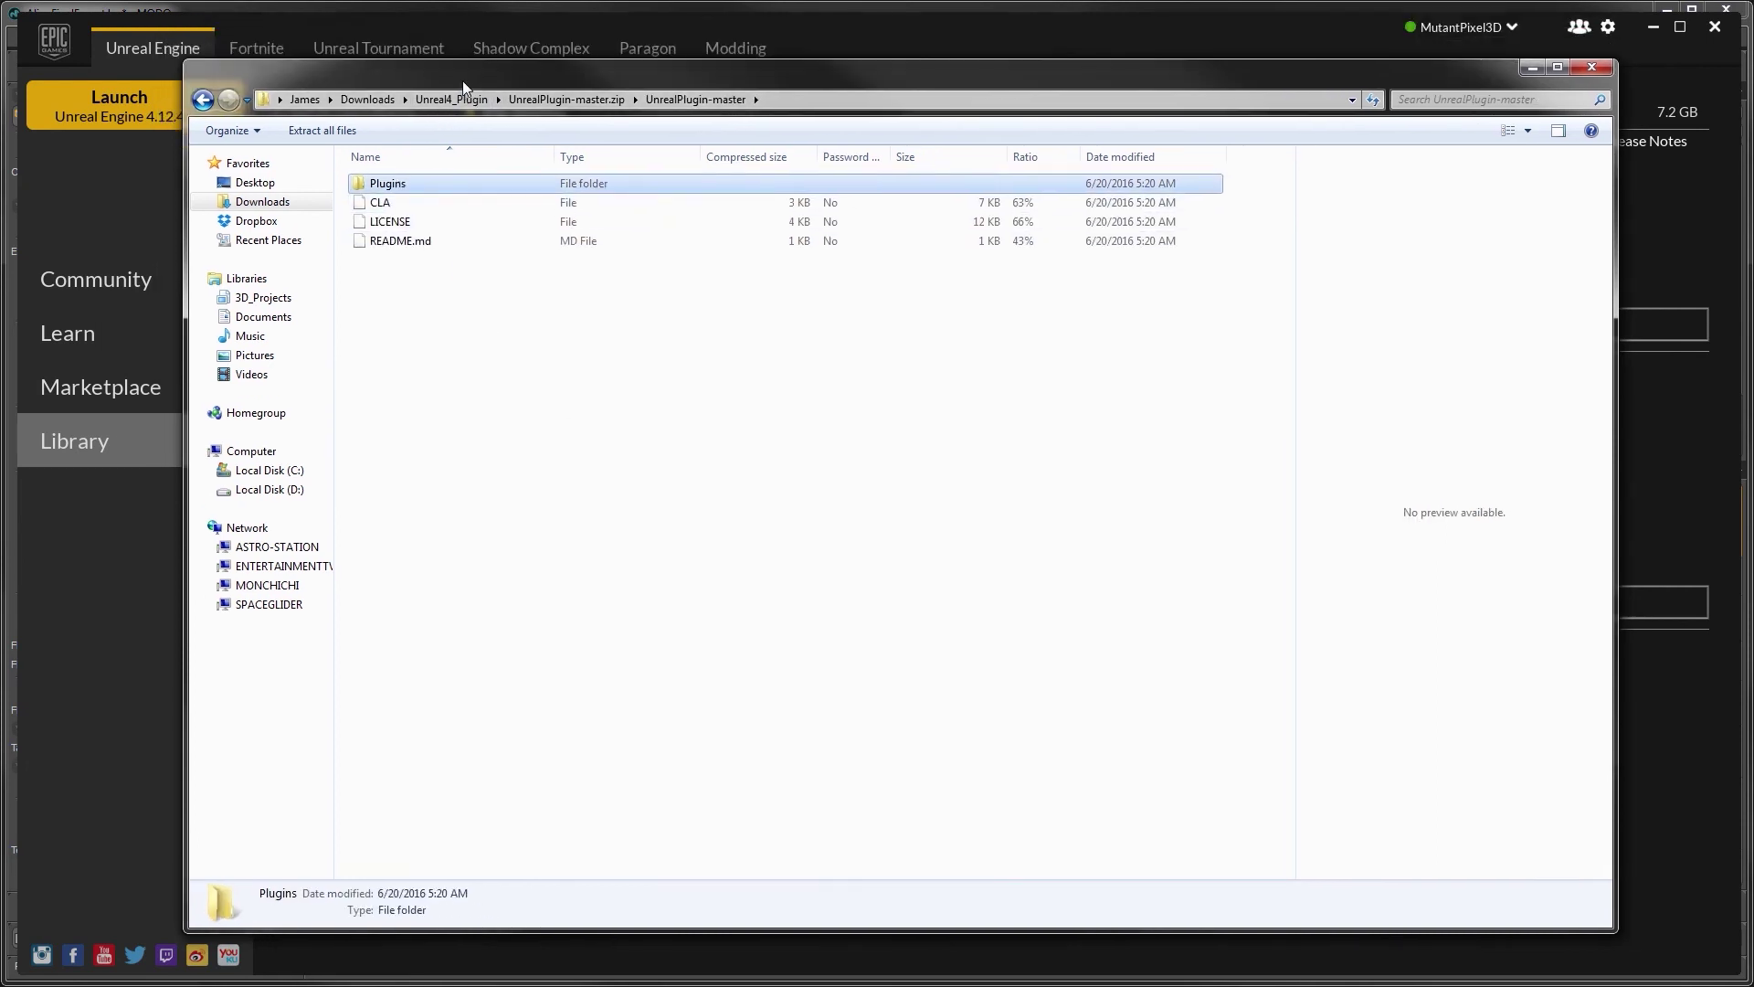
{"action": "right_click", "coordinate": [382, 191]}
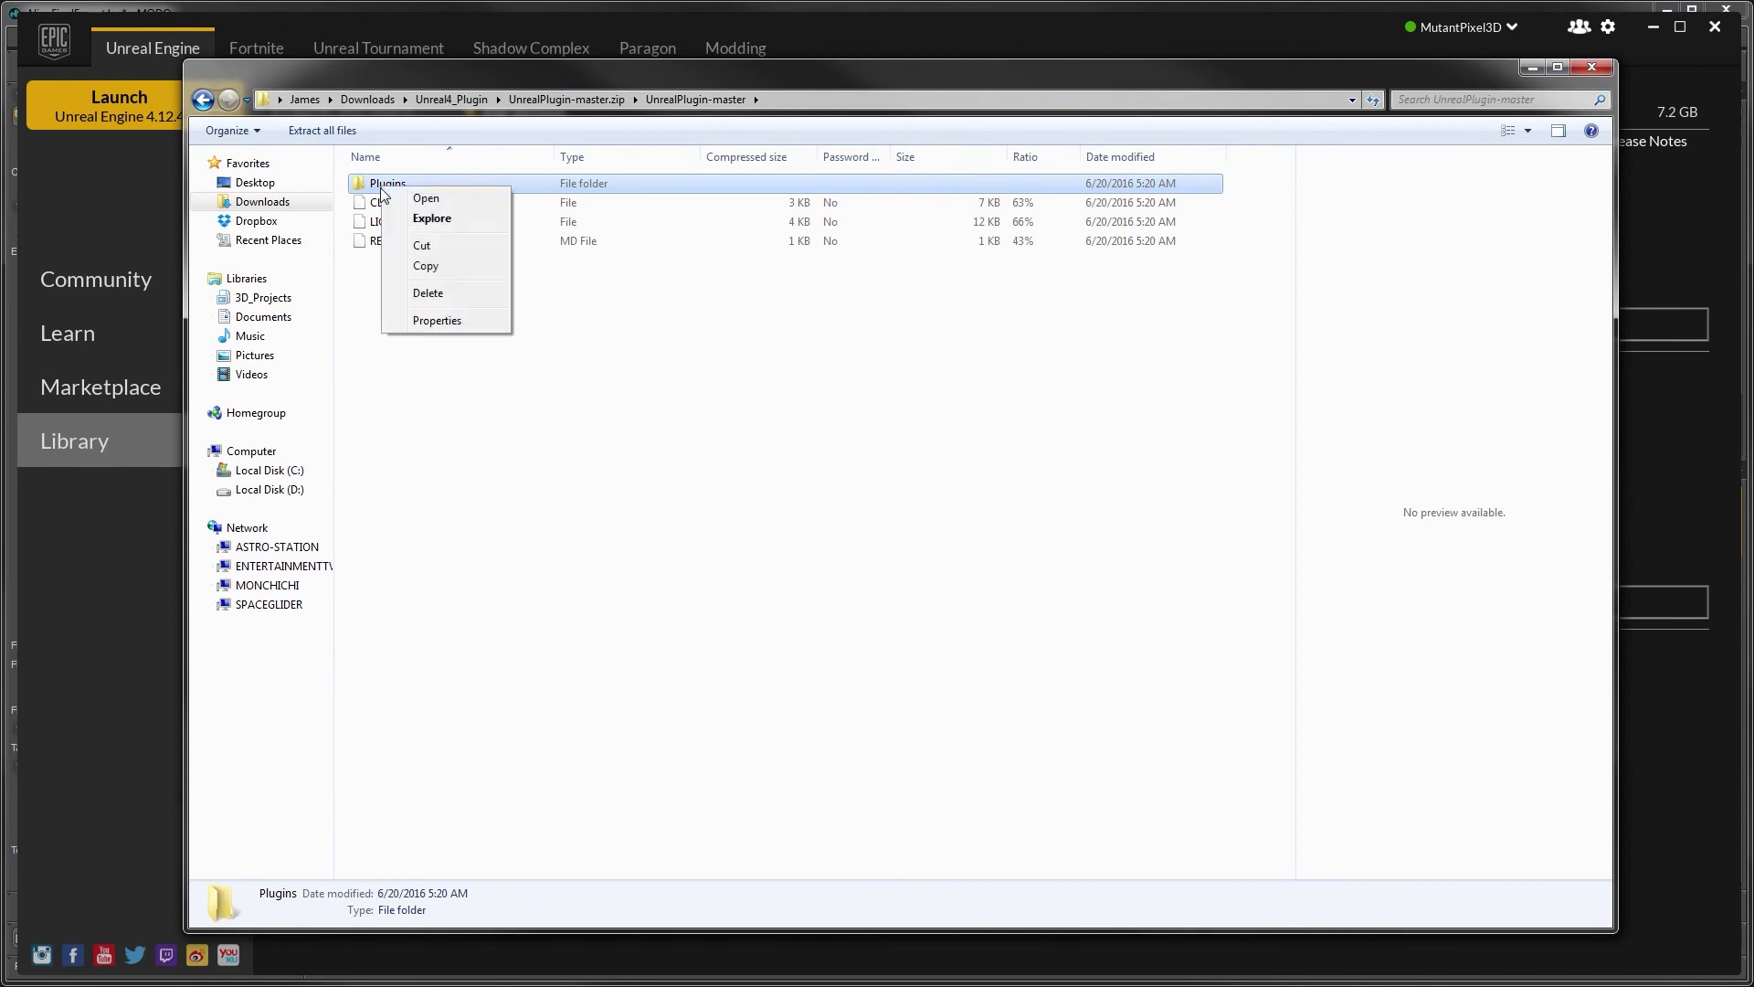
{"action": "left_click", "coordinate": [425, 266]}
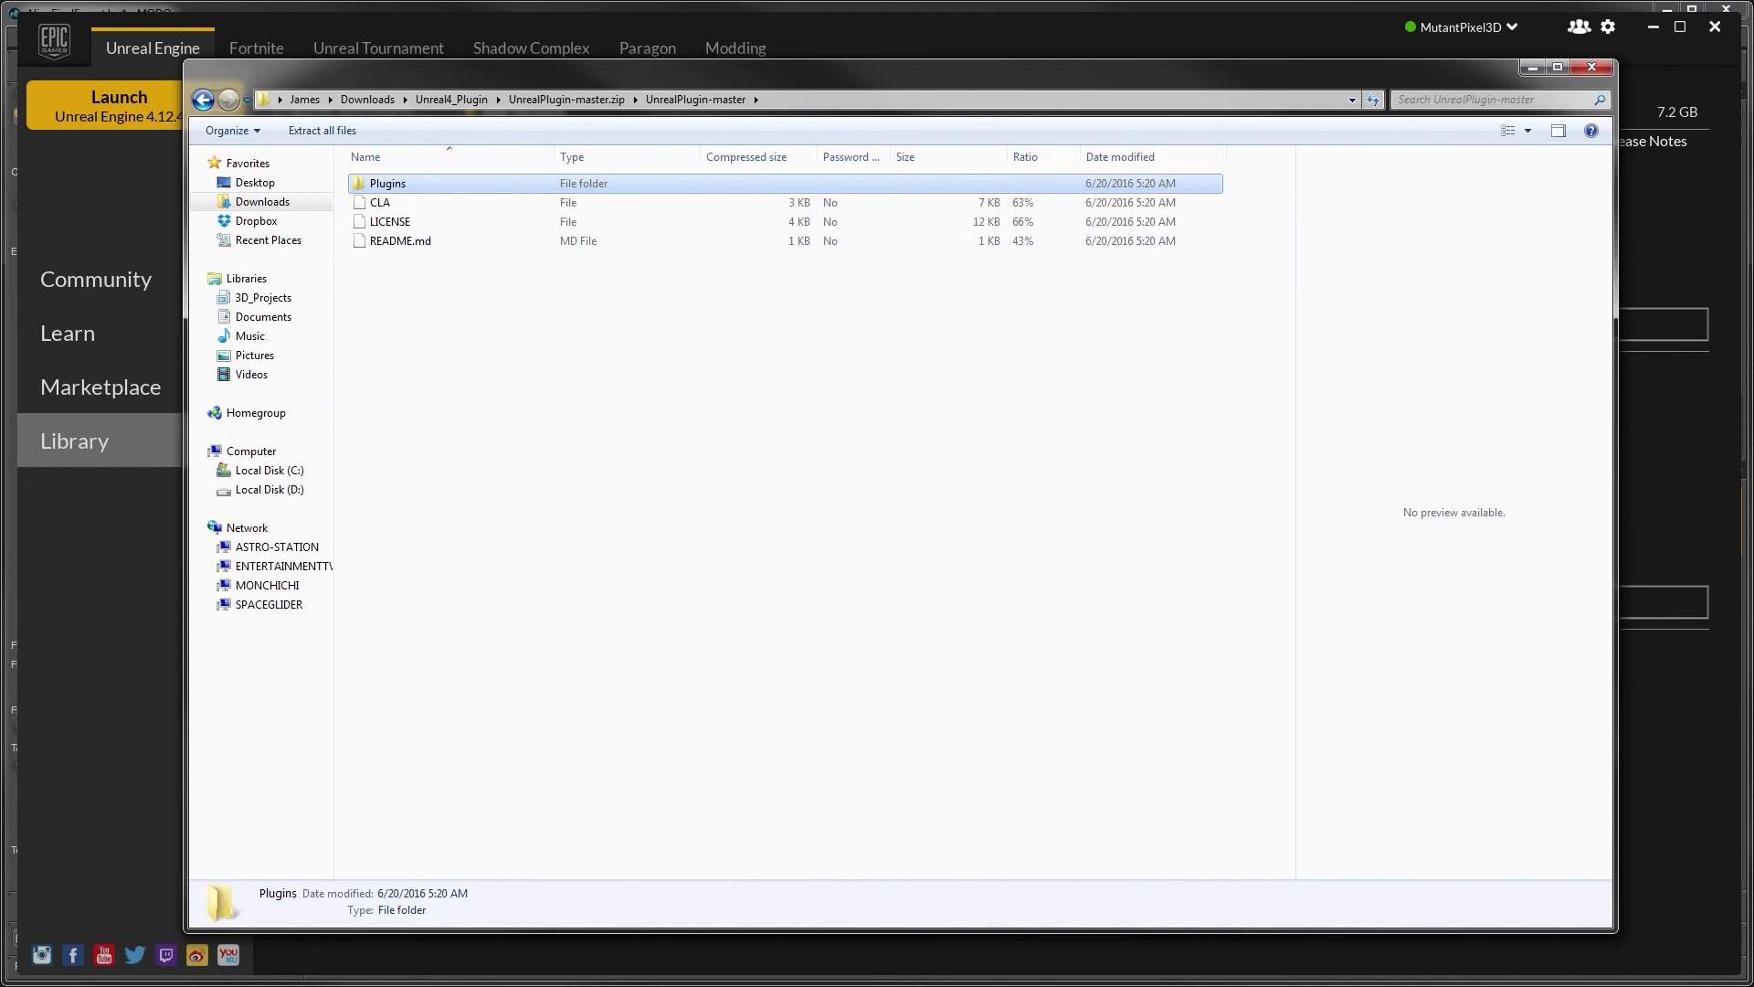
Paste the copied Plugins folder into the AlienPilot project folder under Documents\Unreal Projects
{"action": "key", "text": "alt+Tab"}
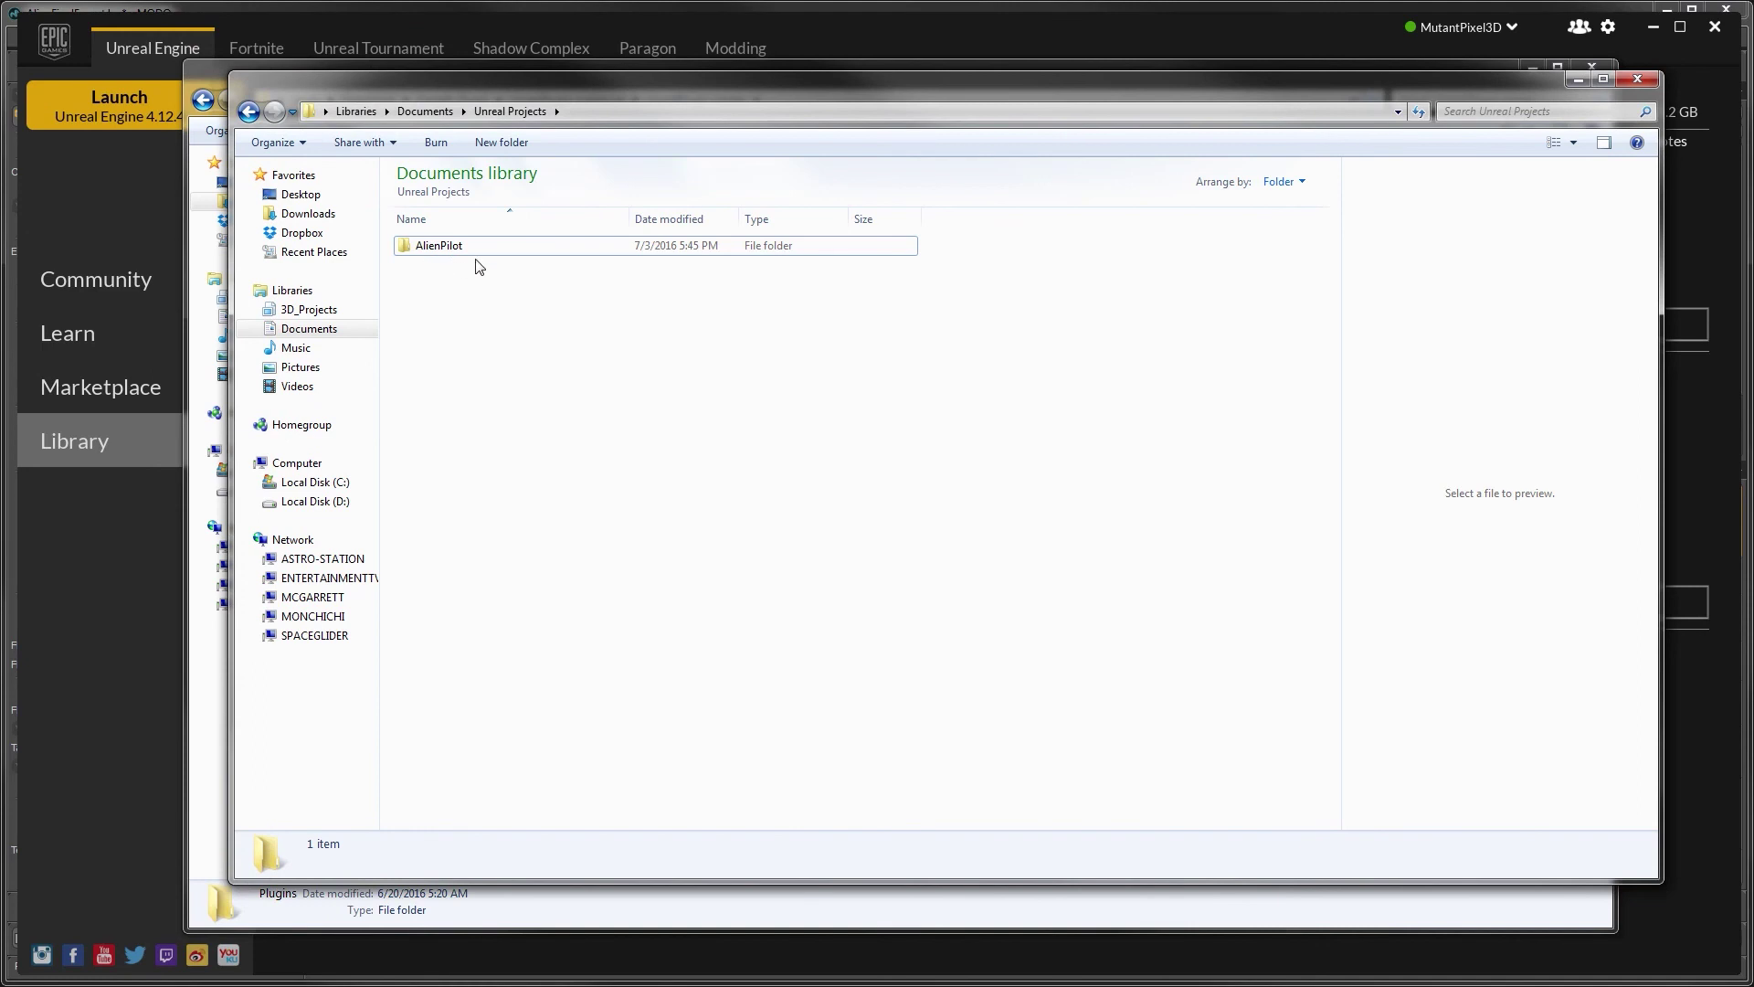
{"action": "double_click", "coordinate": [428, 249]}
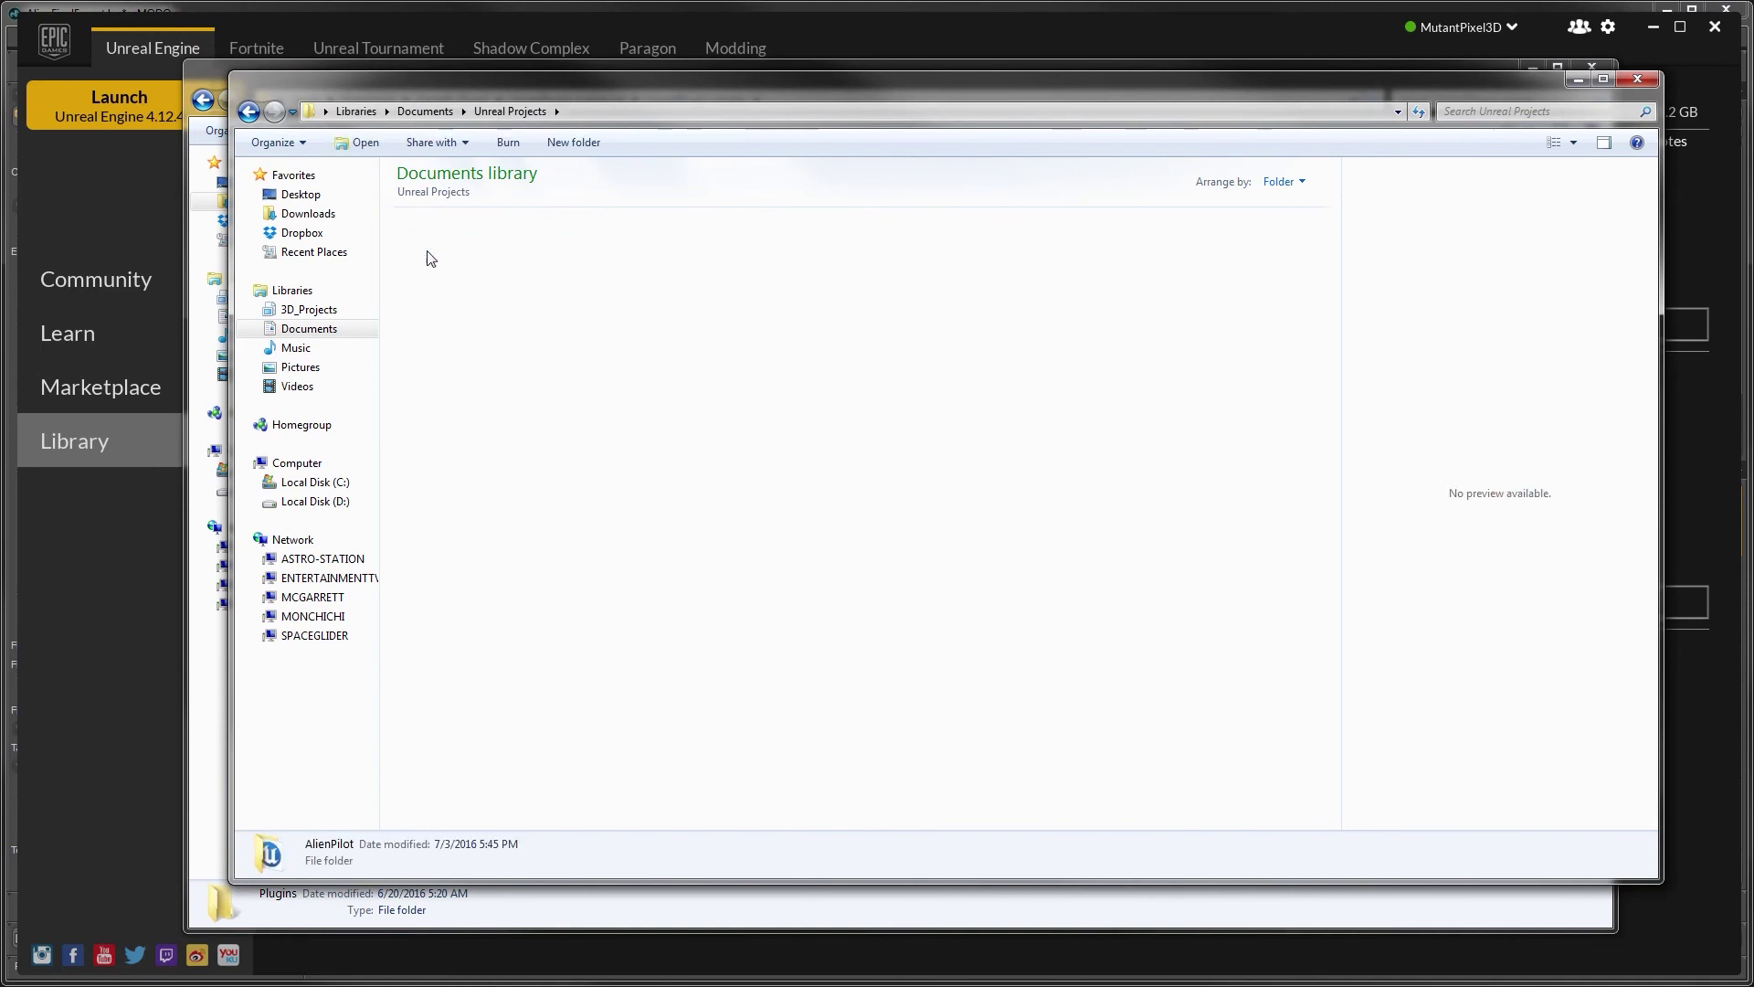
{"action": "right_click", "coordinate": [448, 375]}
{"action": "left_click", "coordinate": [482, 502]}
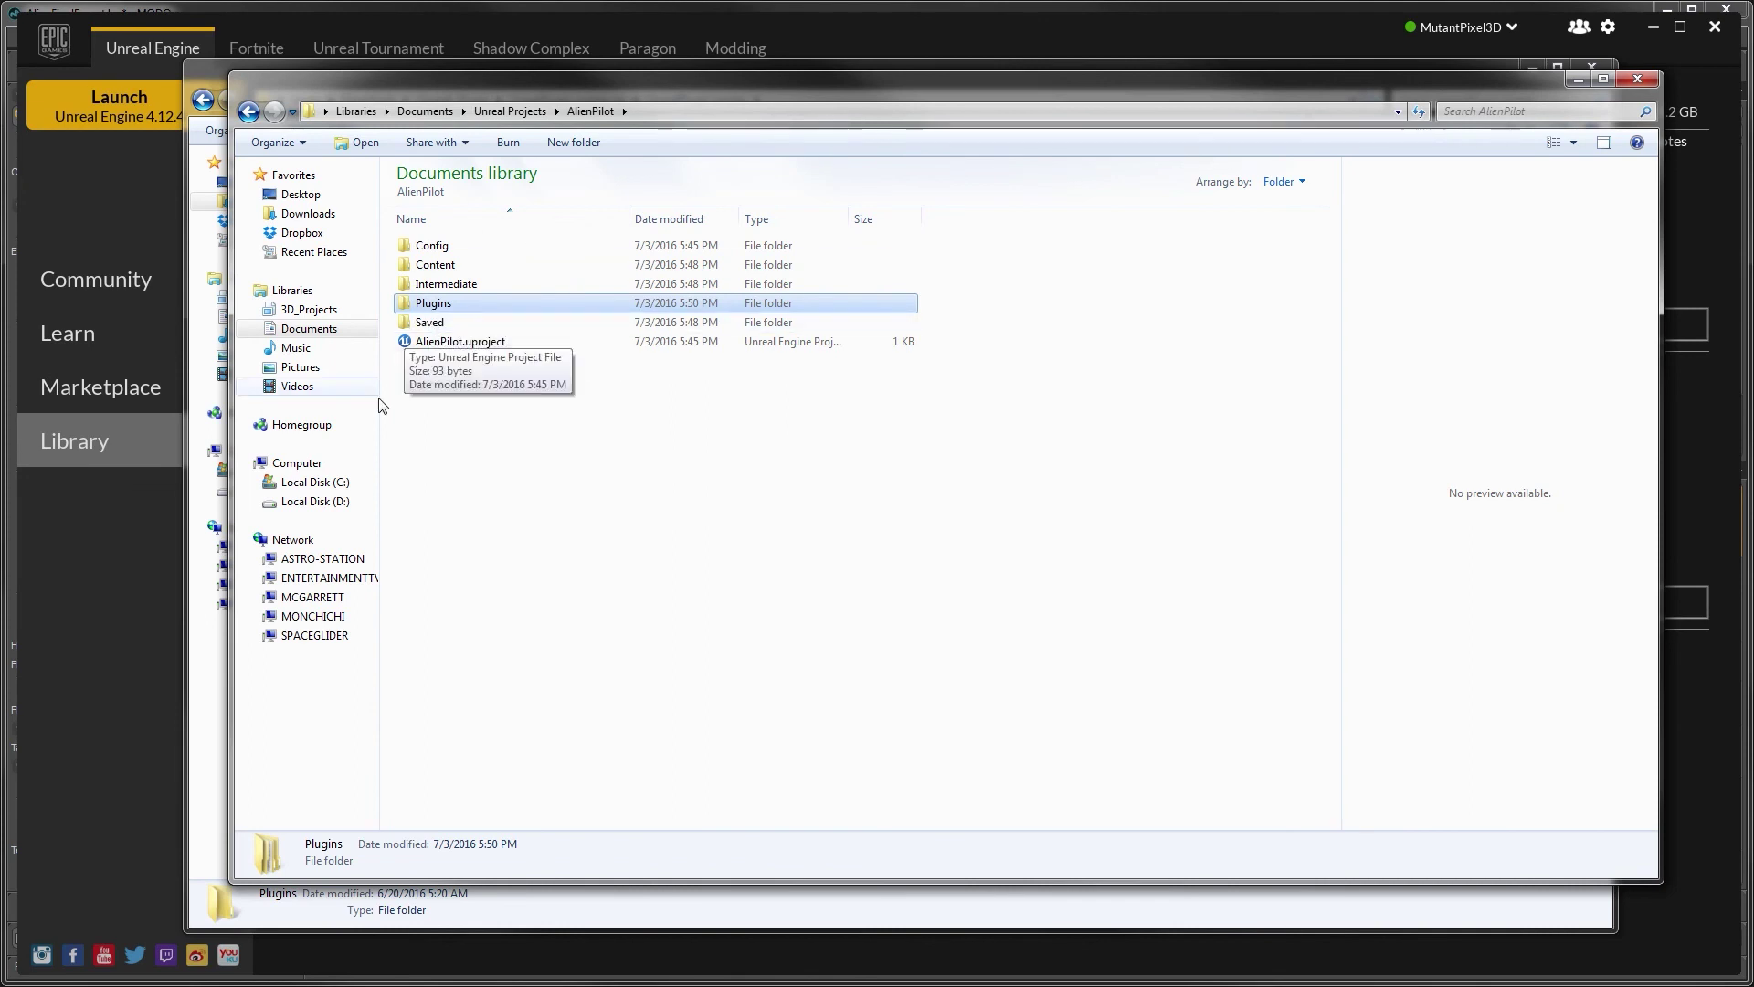
Minimize both Explorer windows and open the AlienPilot project from the Epic Games Launcher library
{"action": "left_click", "coordinate": [547, 476]}
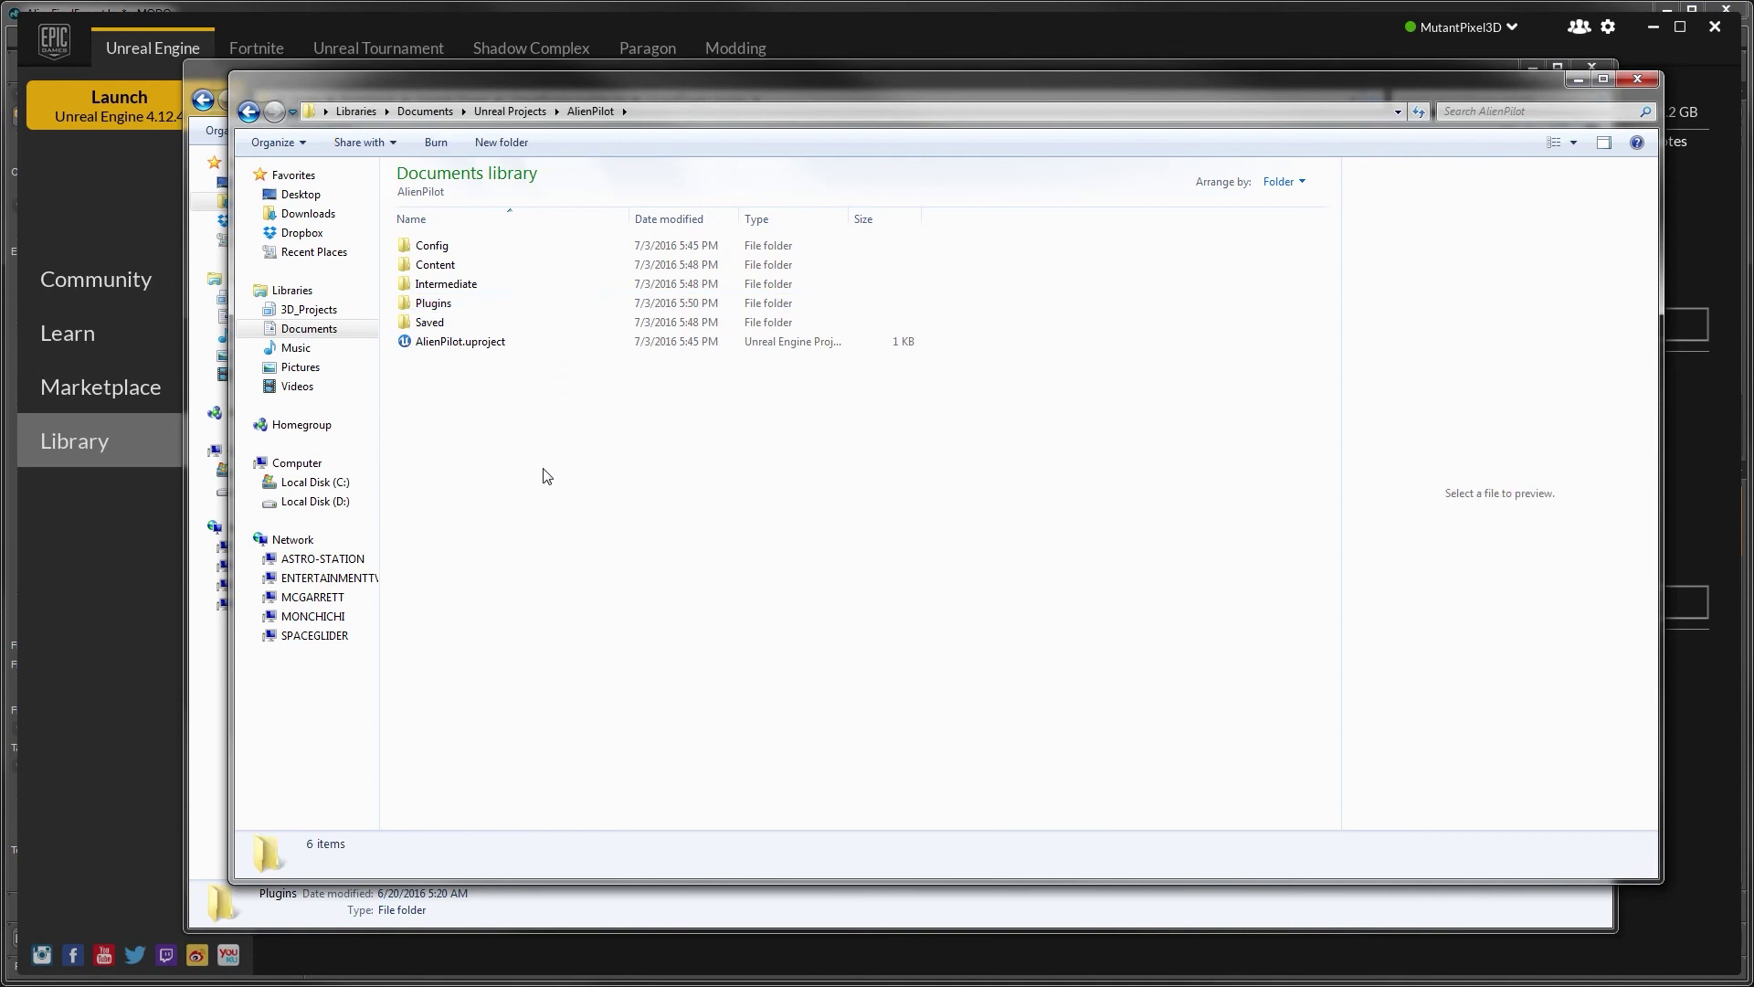
{"action": "left_click", "coordinate": [1578, 80]}
{"action": "left_click", "coordinate": [1532, 68]}
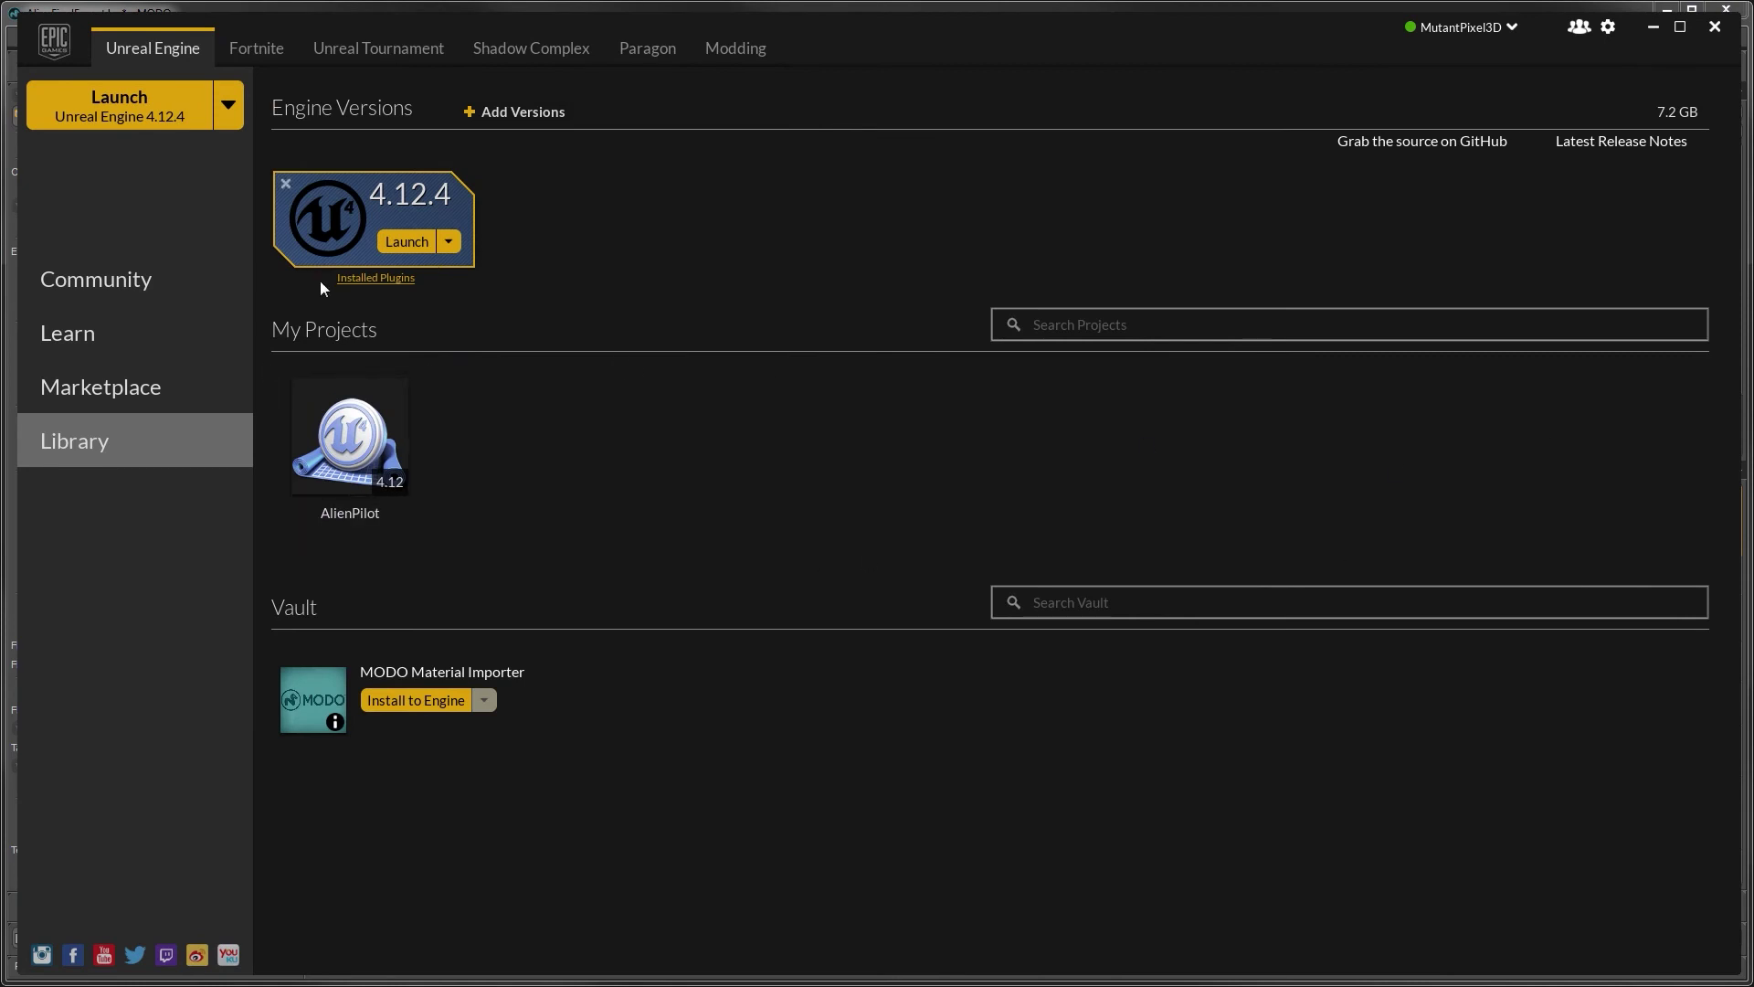
{"action": "double_click", "coordinate": [332, 425]}
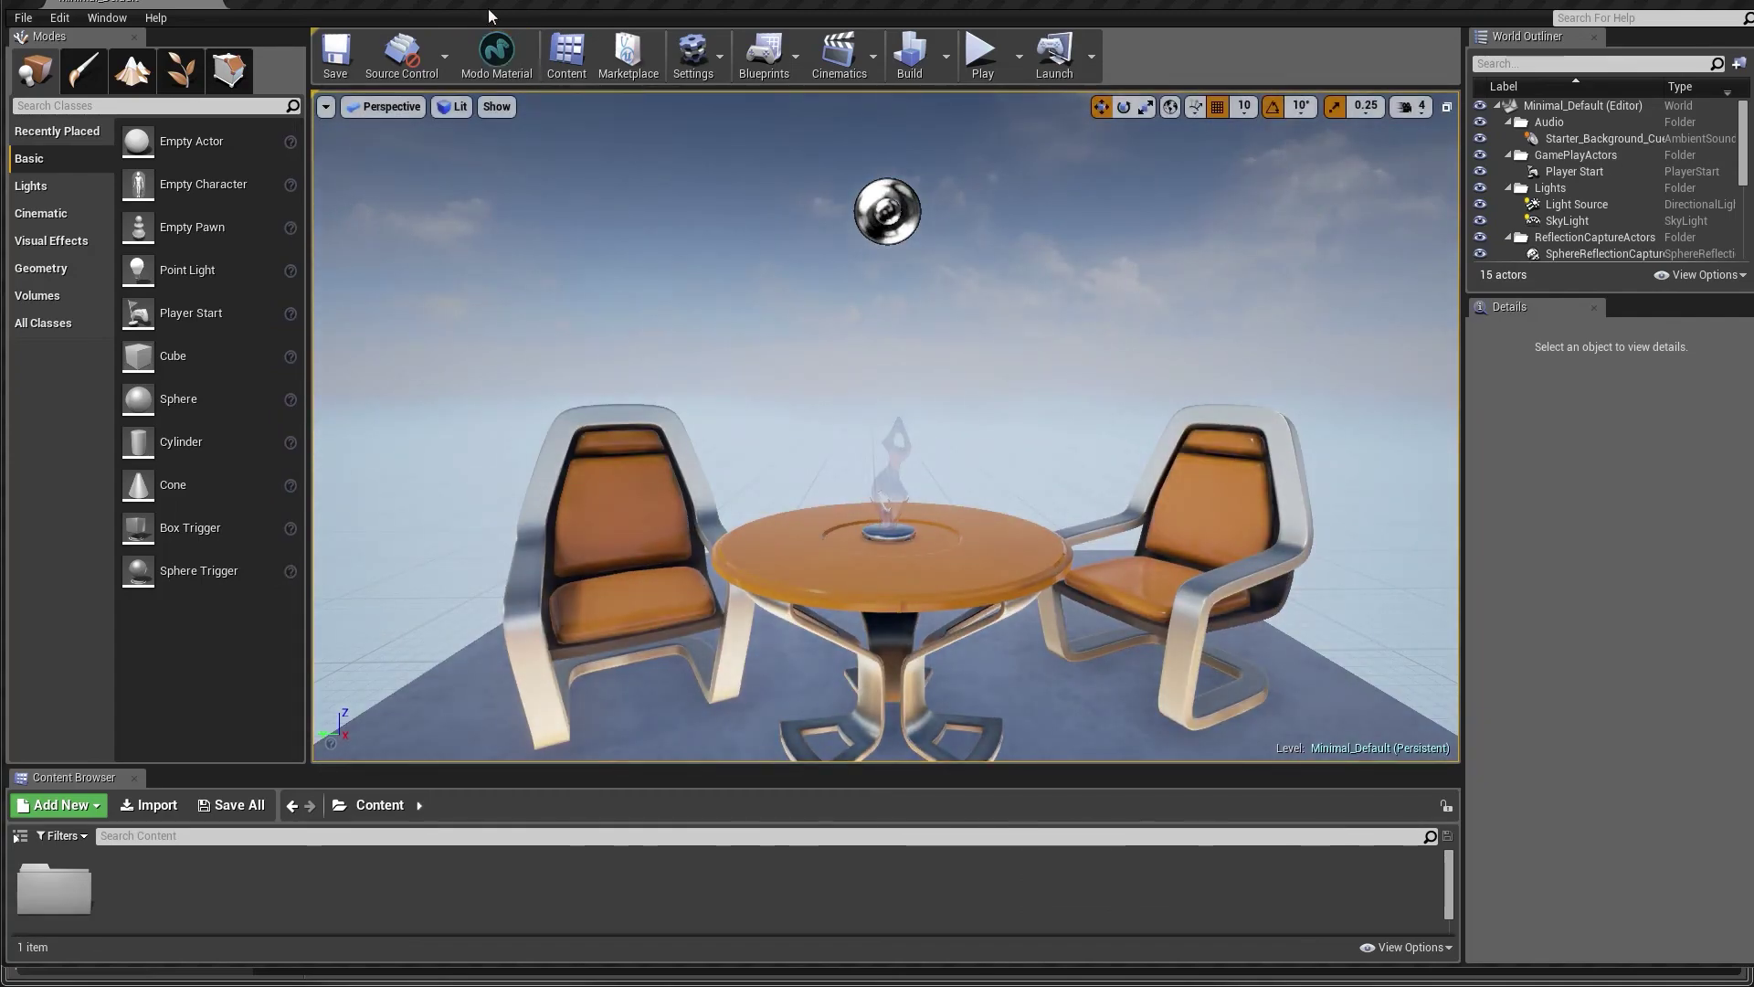
Open the Advanced_Lighting level from StarterContent/Maps
{"action": "left_click", "coordinate": [496, 53]}
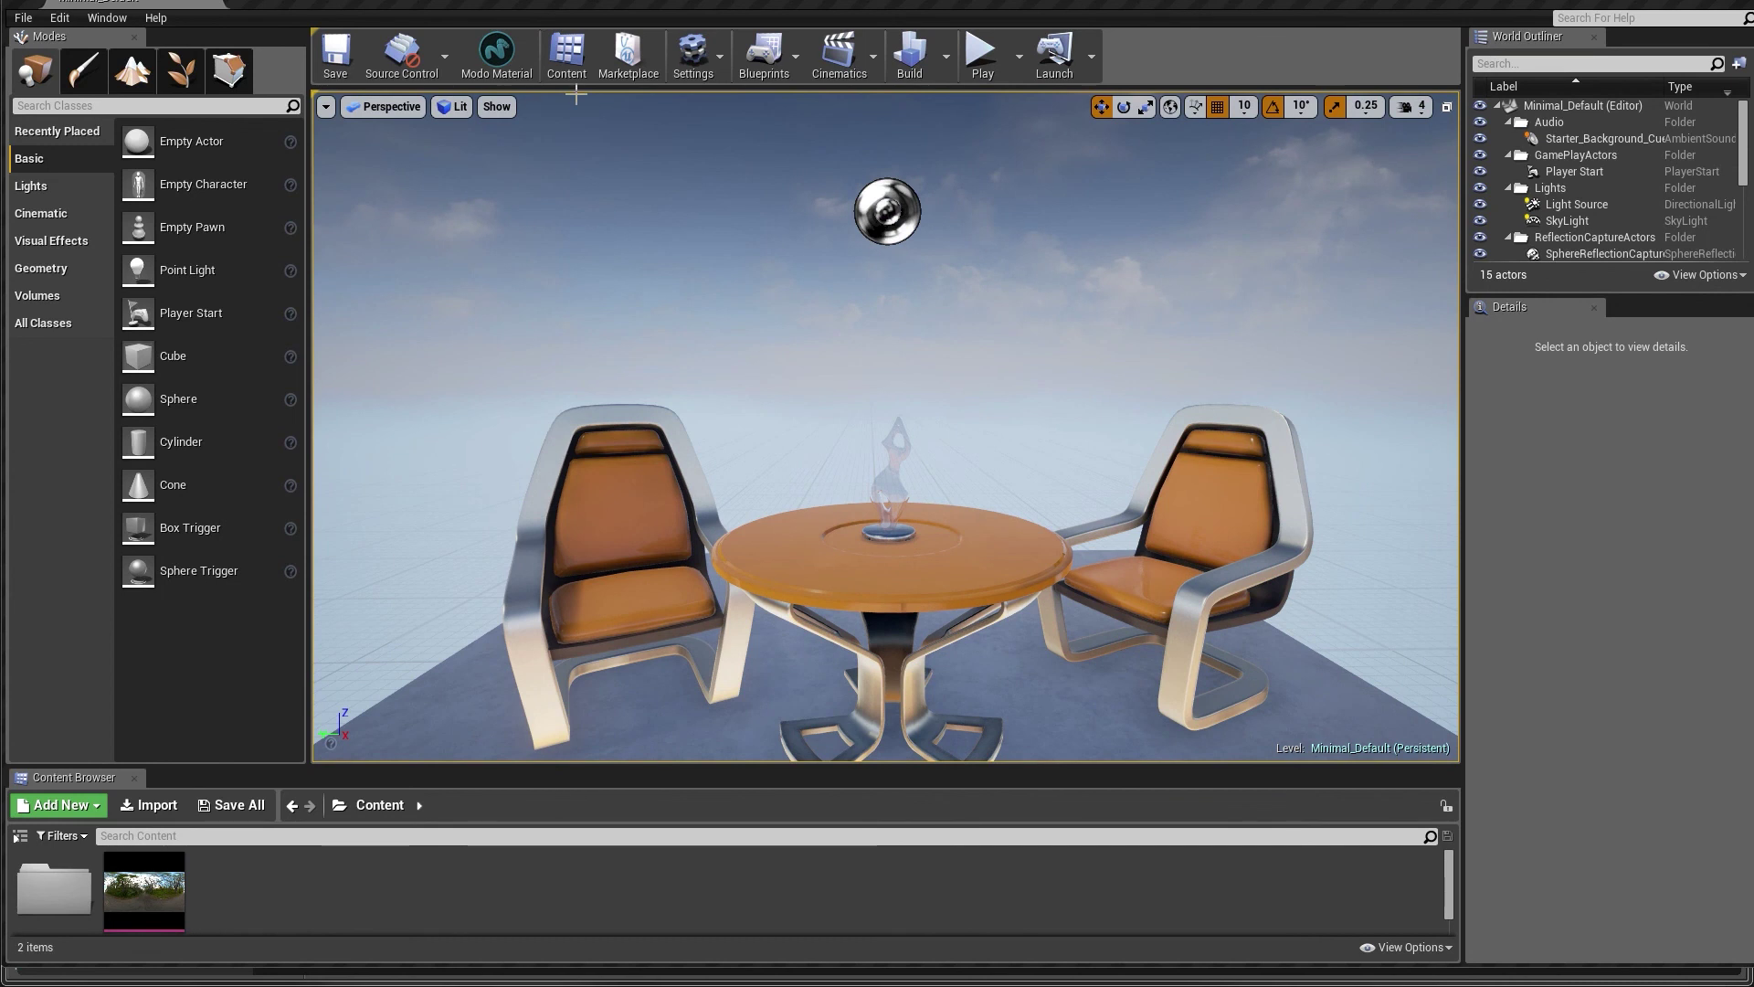
{"action": "left_click", "coordinate": [23, 17]}
{"action": "left_click", "coordinate": [39, 73]}
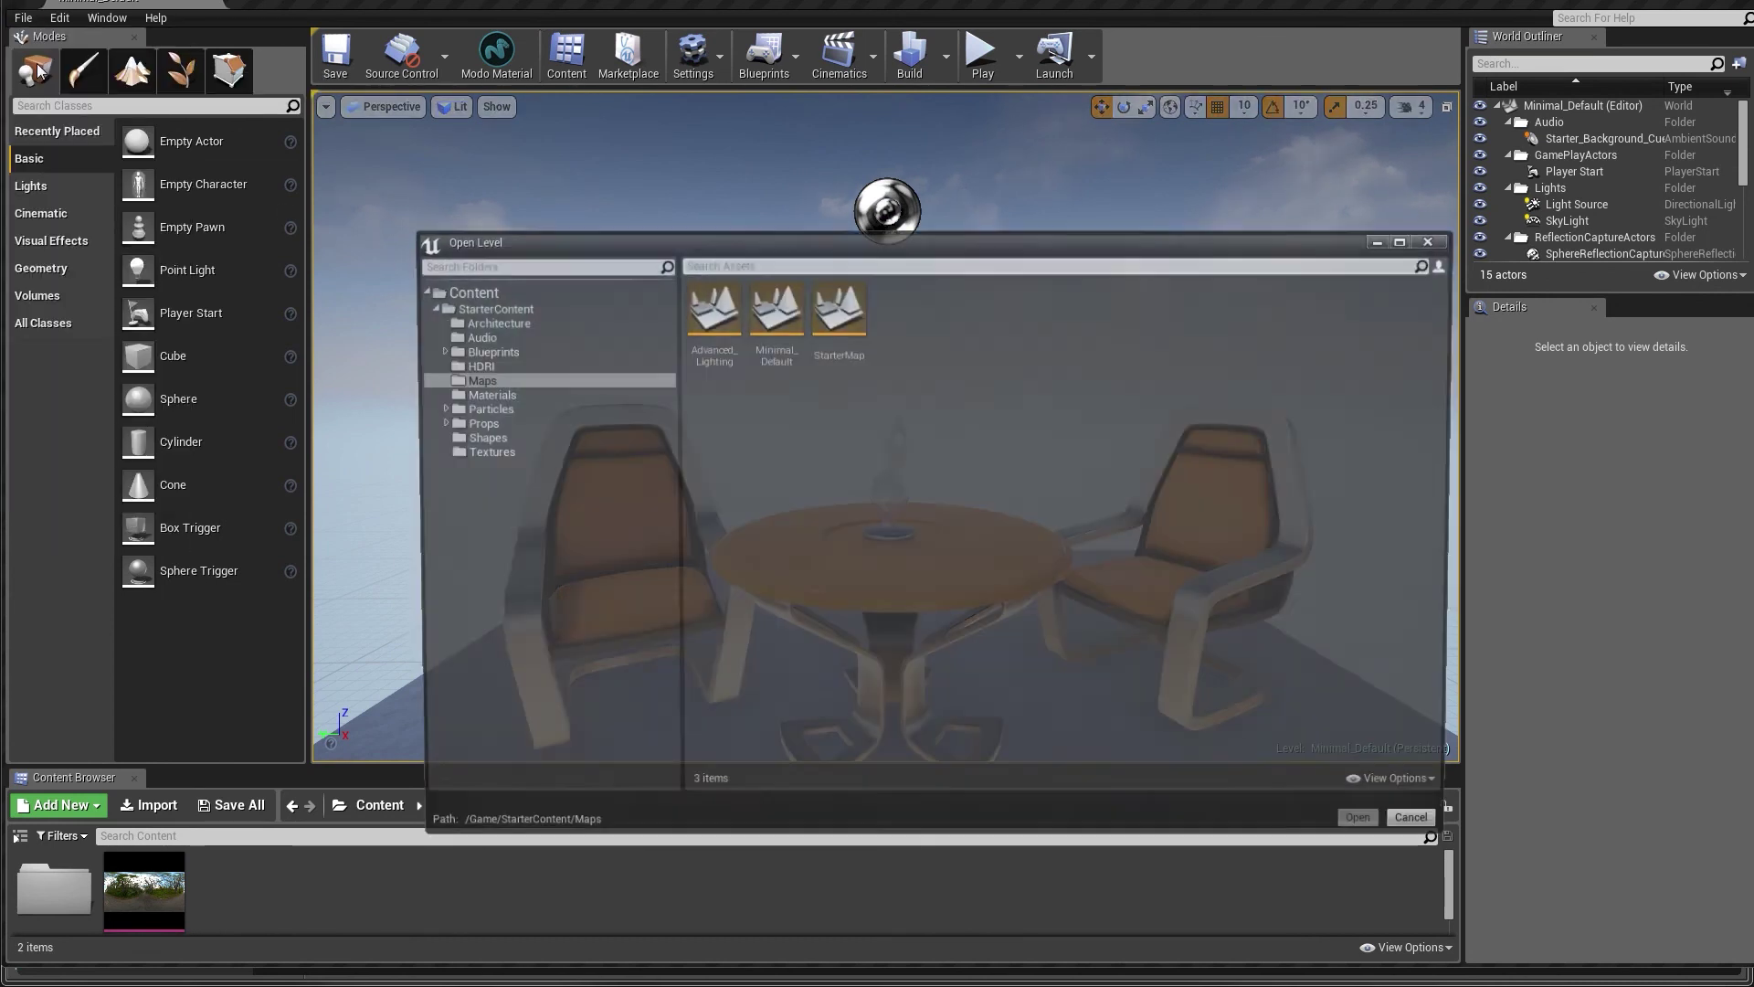
{"action": "double_click", "coordinate": [692, 305]}
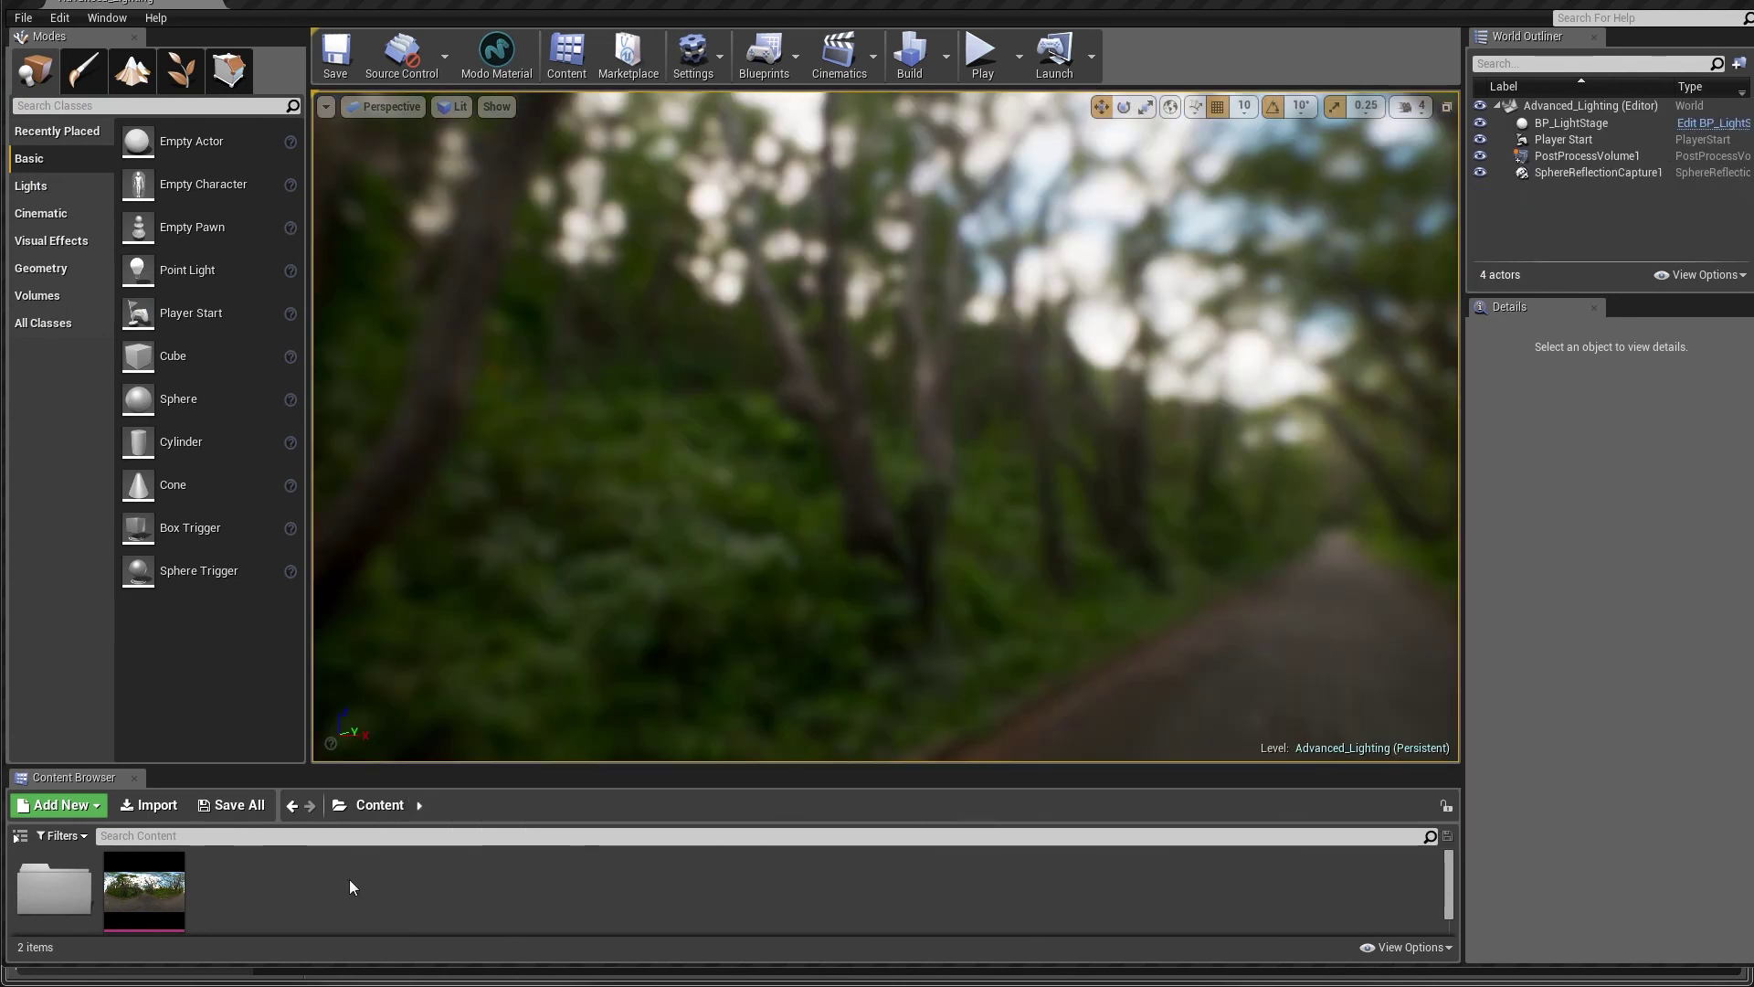
Enlarge the Content Browser and import AlienFinalExport.fbx from SourceFiles\Unreal4_Export as a static mesh, with Import Materials and Import Textures enabled
{"action": "left_click_drag", "start_coordinate": [425, 769], "coordinate": [437, 724]}
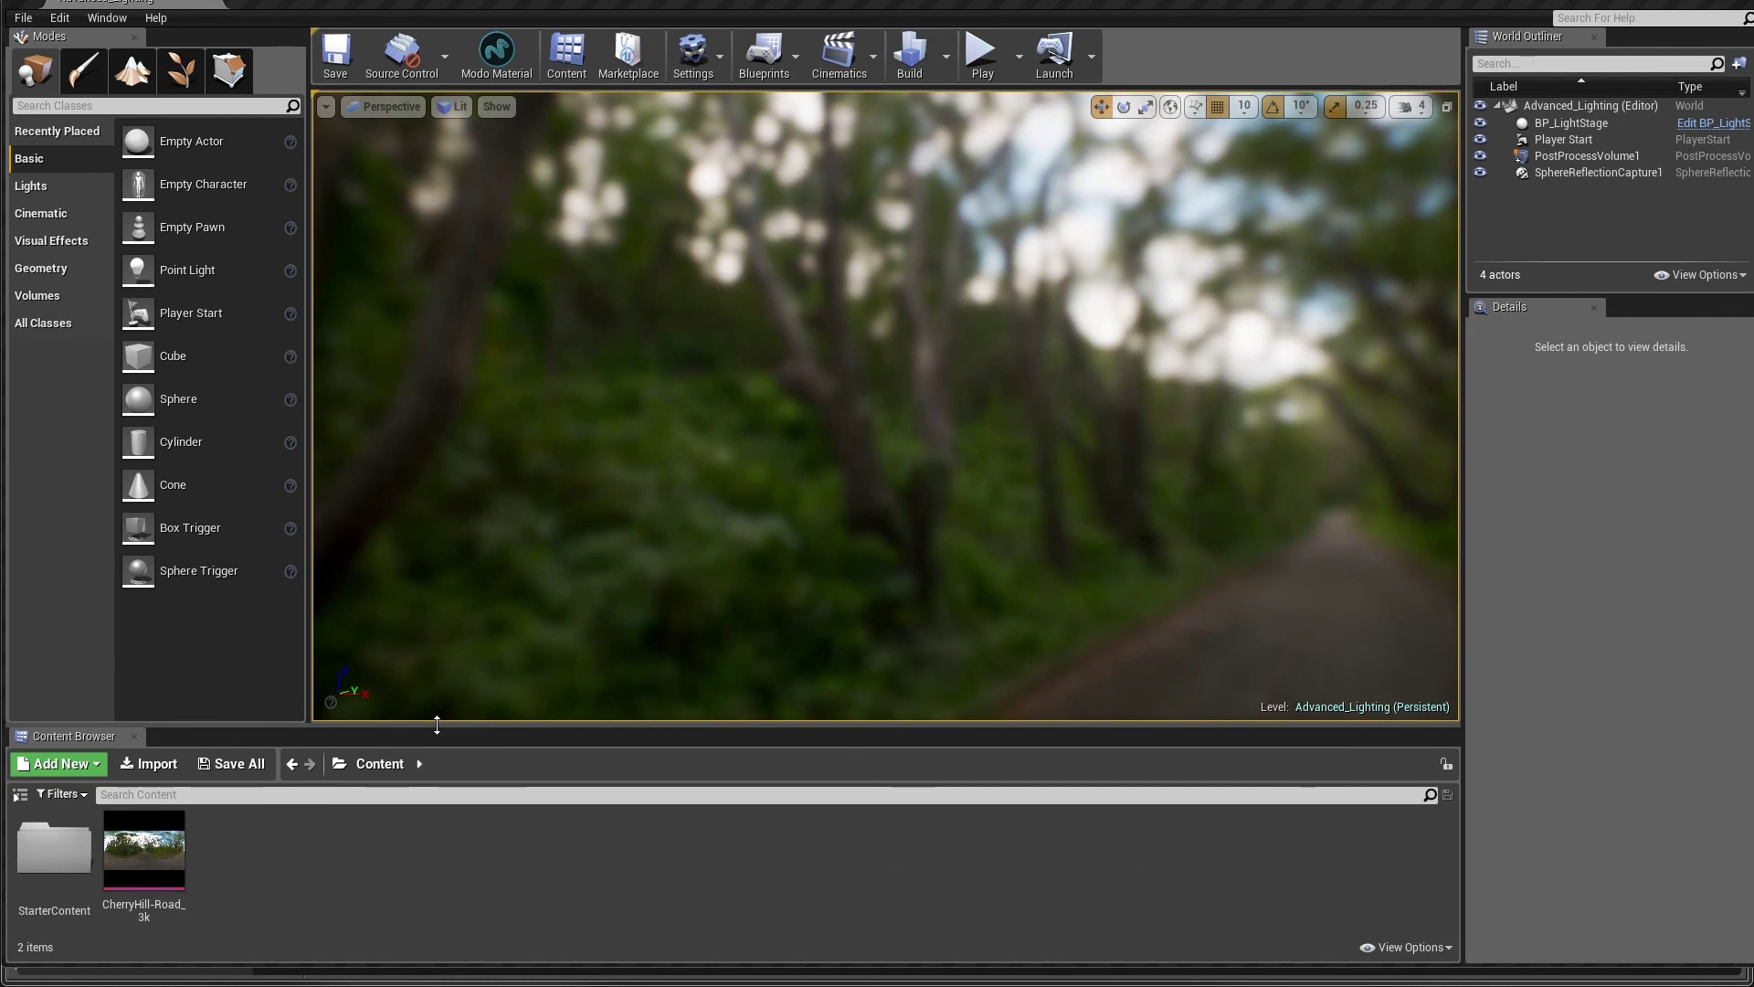
{"action": "left_click", "coordinate": [152, 768]}
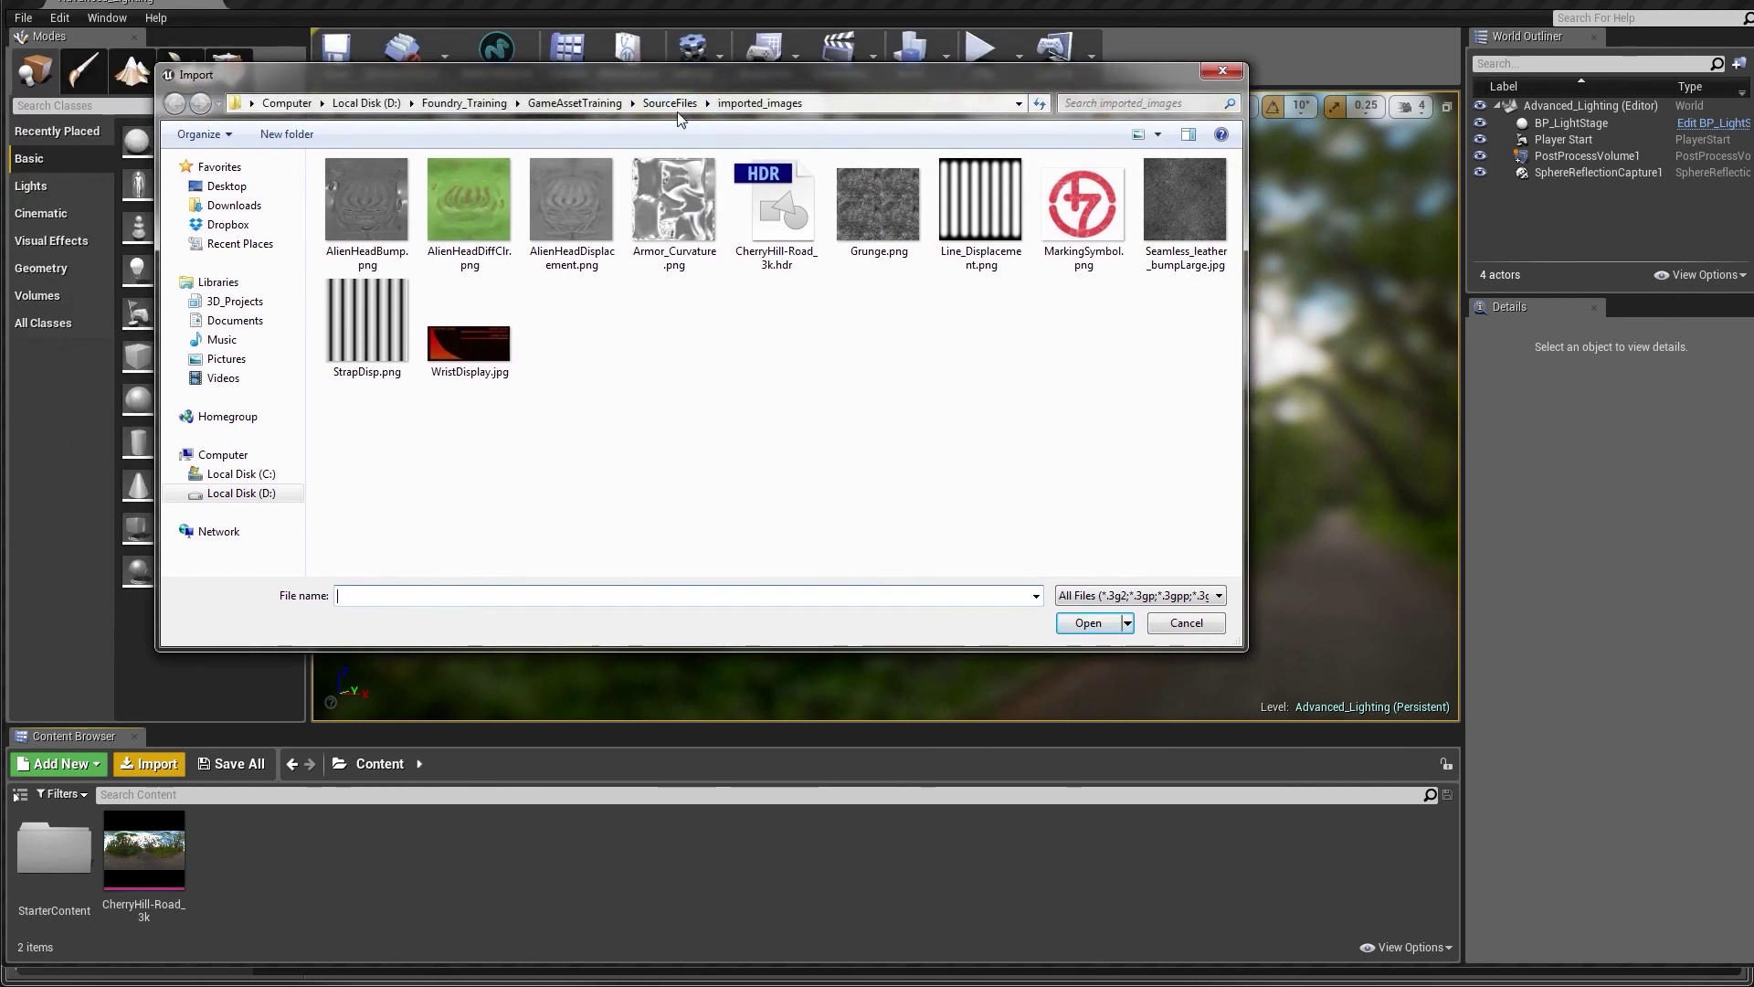
{"action": "left_click", "coordinate": [672, 104]}
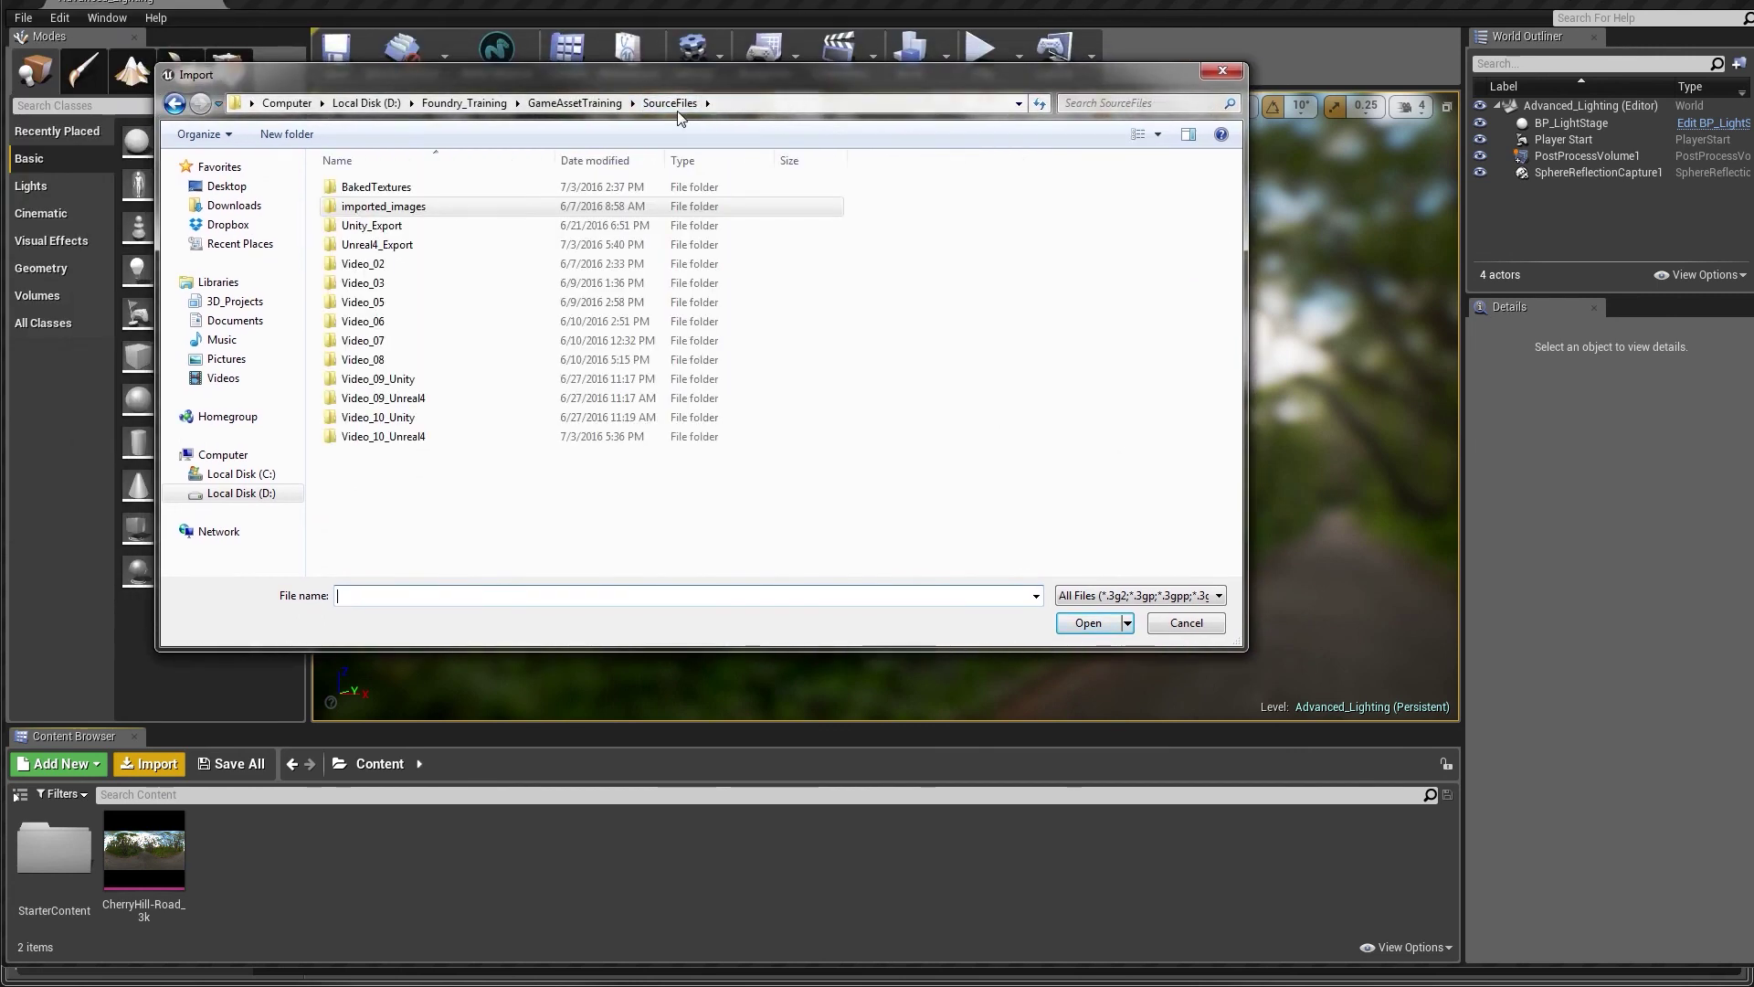
{"action": "double_click", "coordinate": [365, 246]}
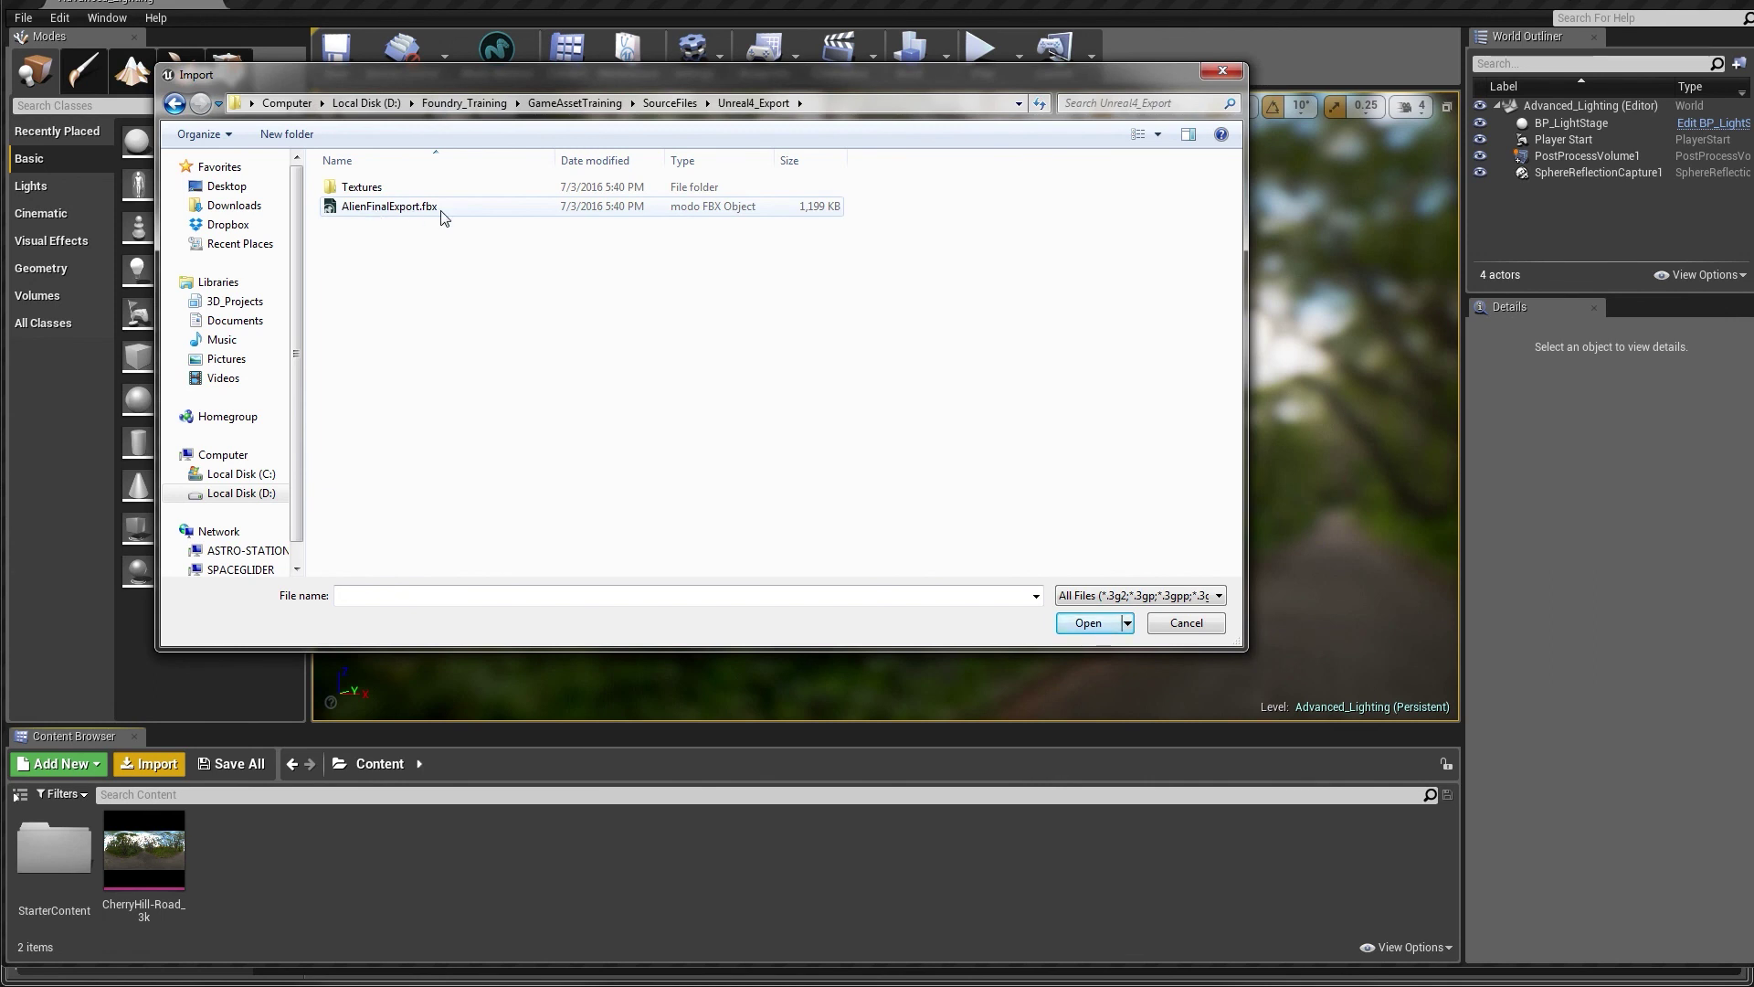
{"action": "left_click", "coordinate": [383, 209]}
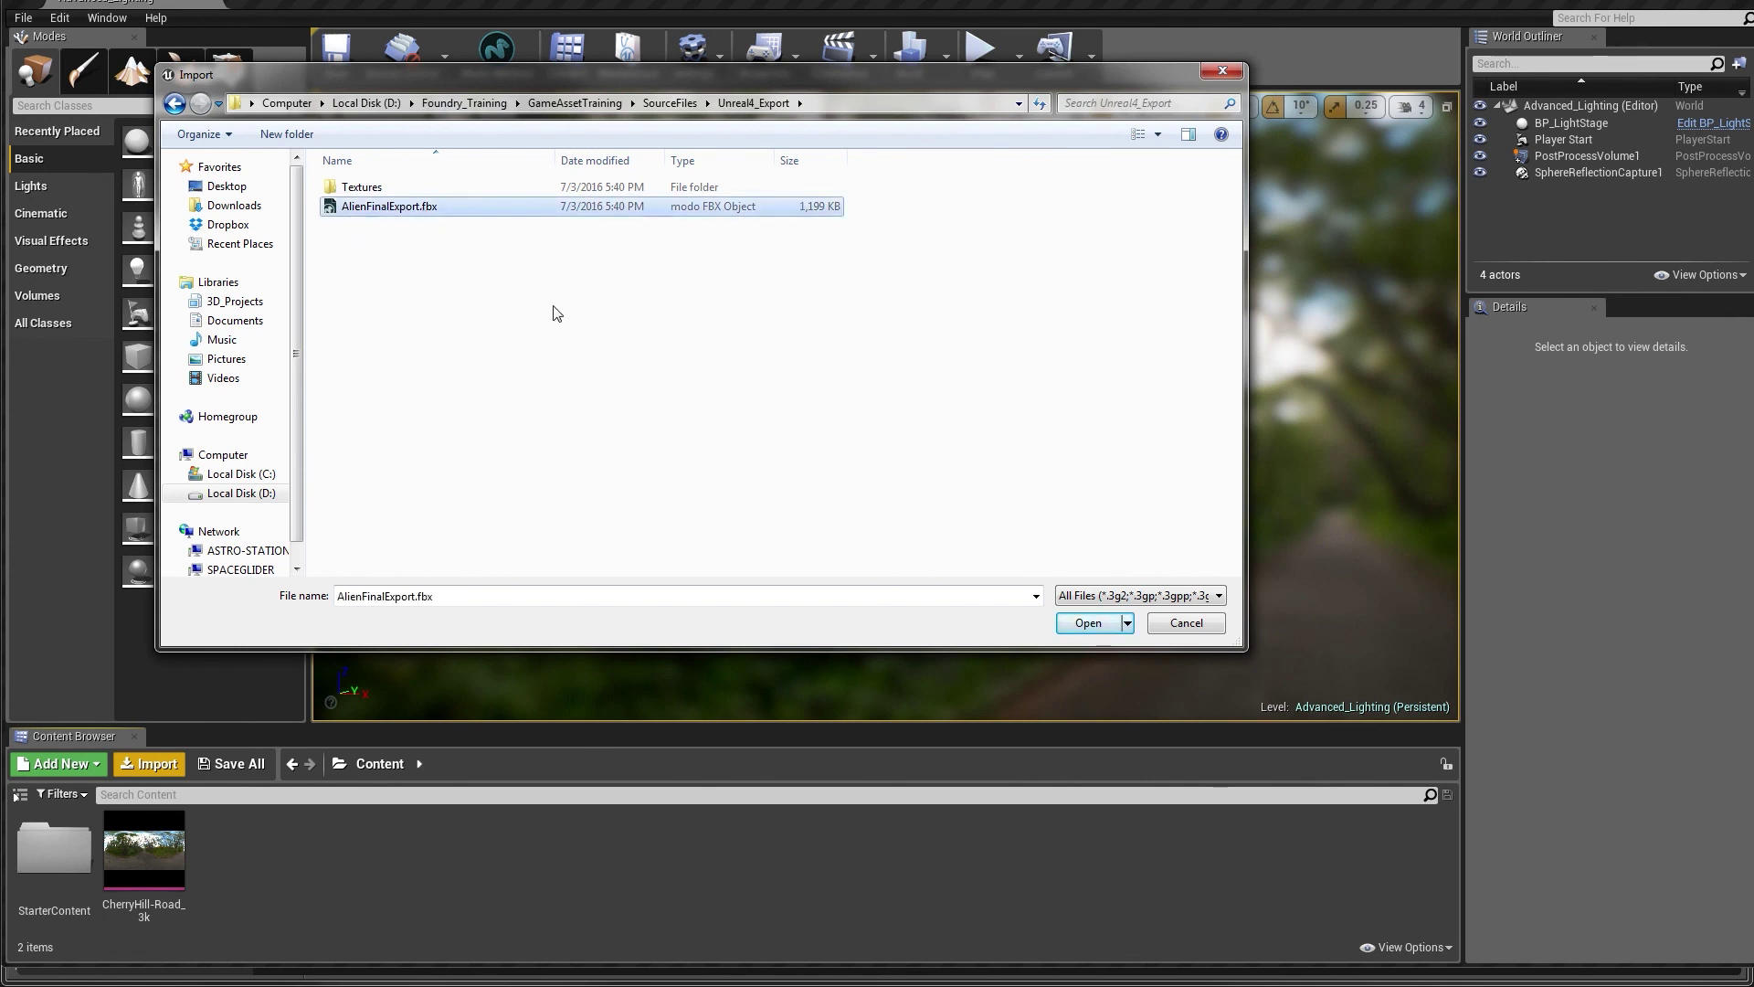
{"action": "left_click", "coordinate": [1084, 625]}
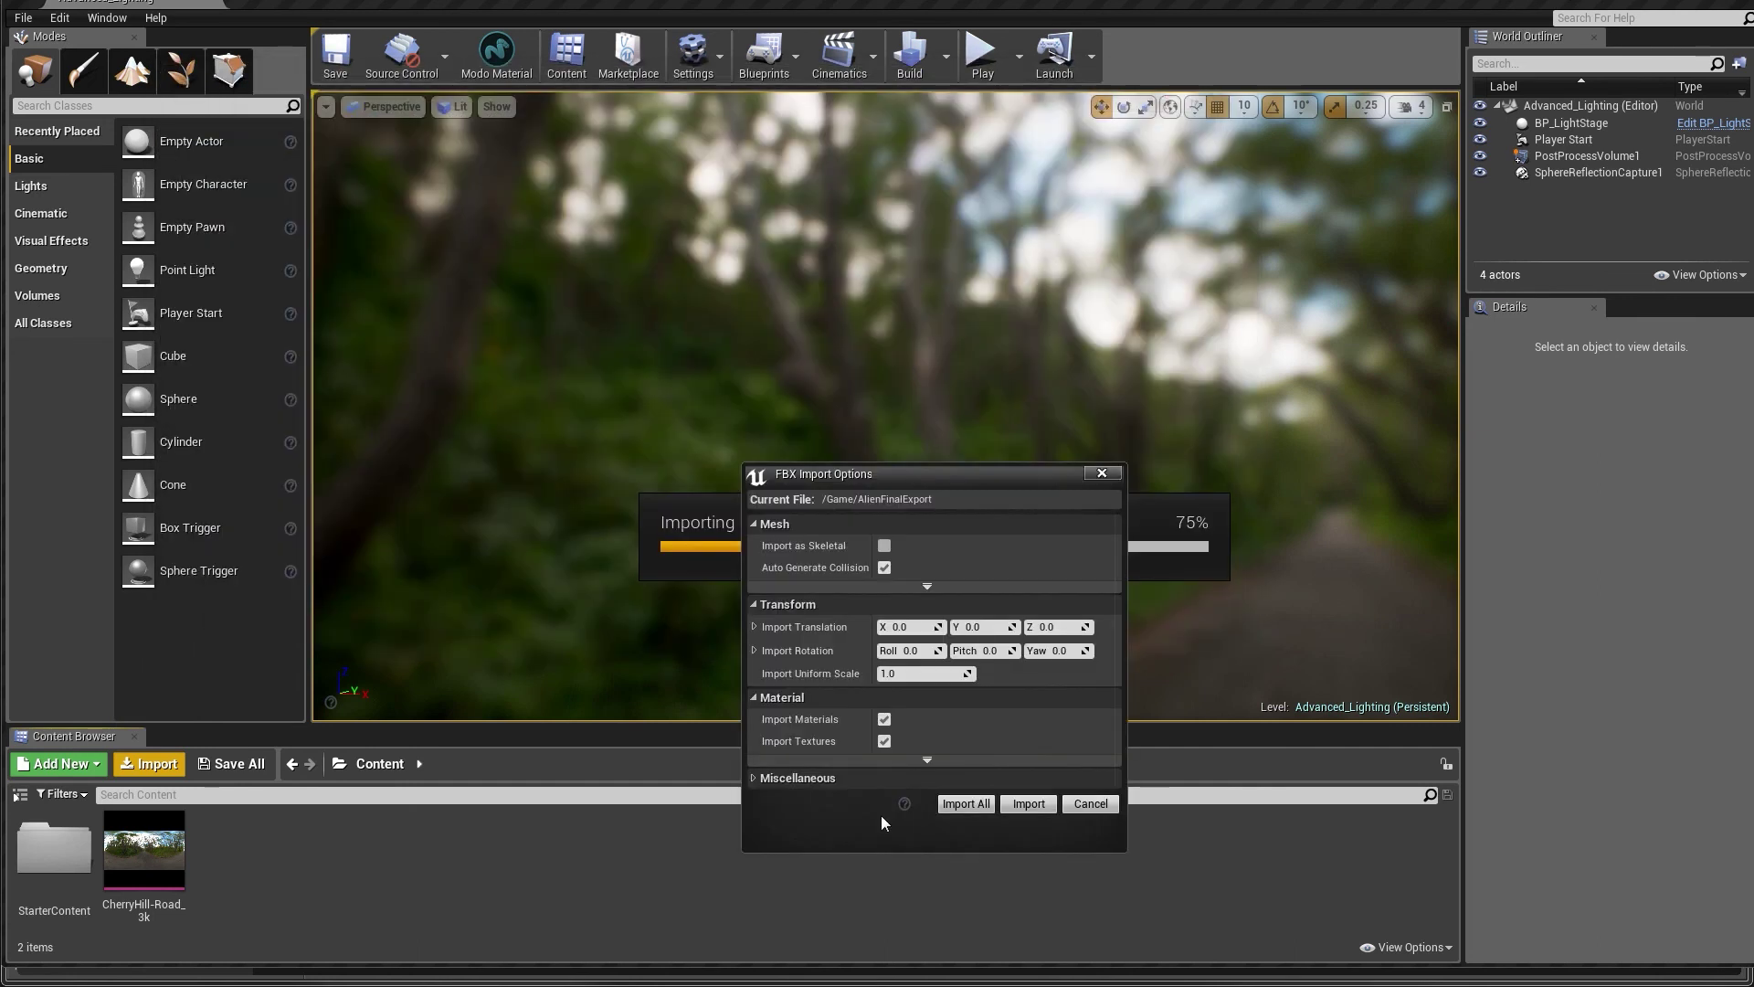
{"action": "left_click", "coordinate": [1039, 803]}
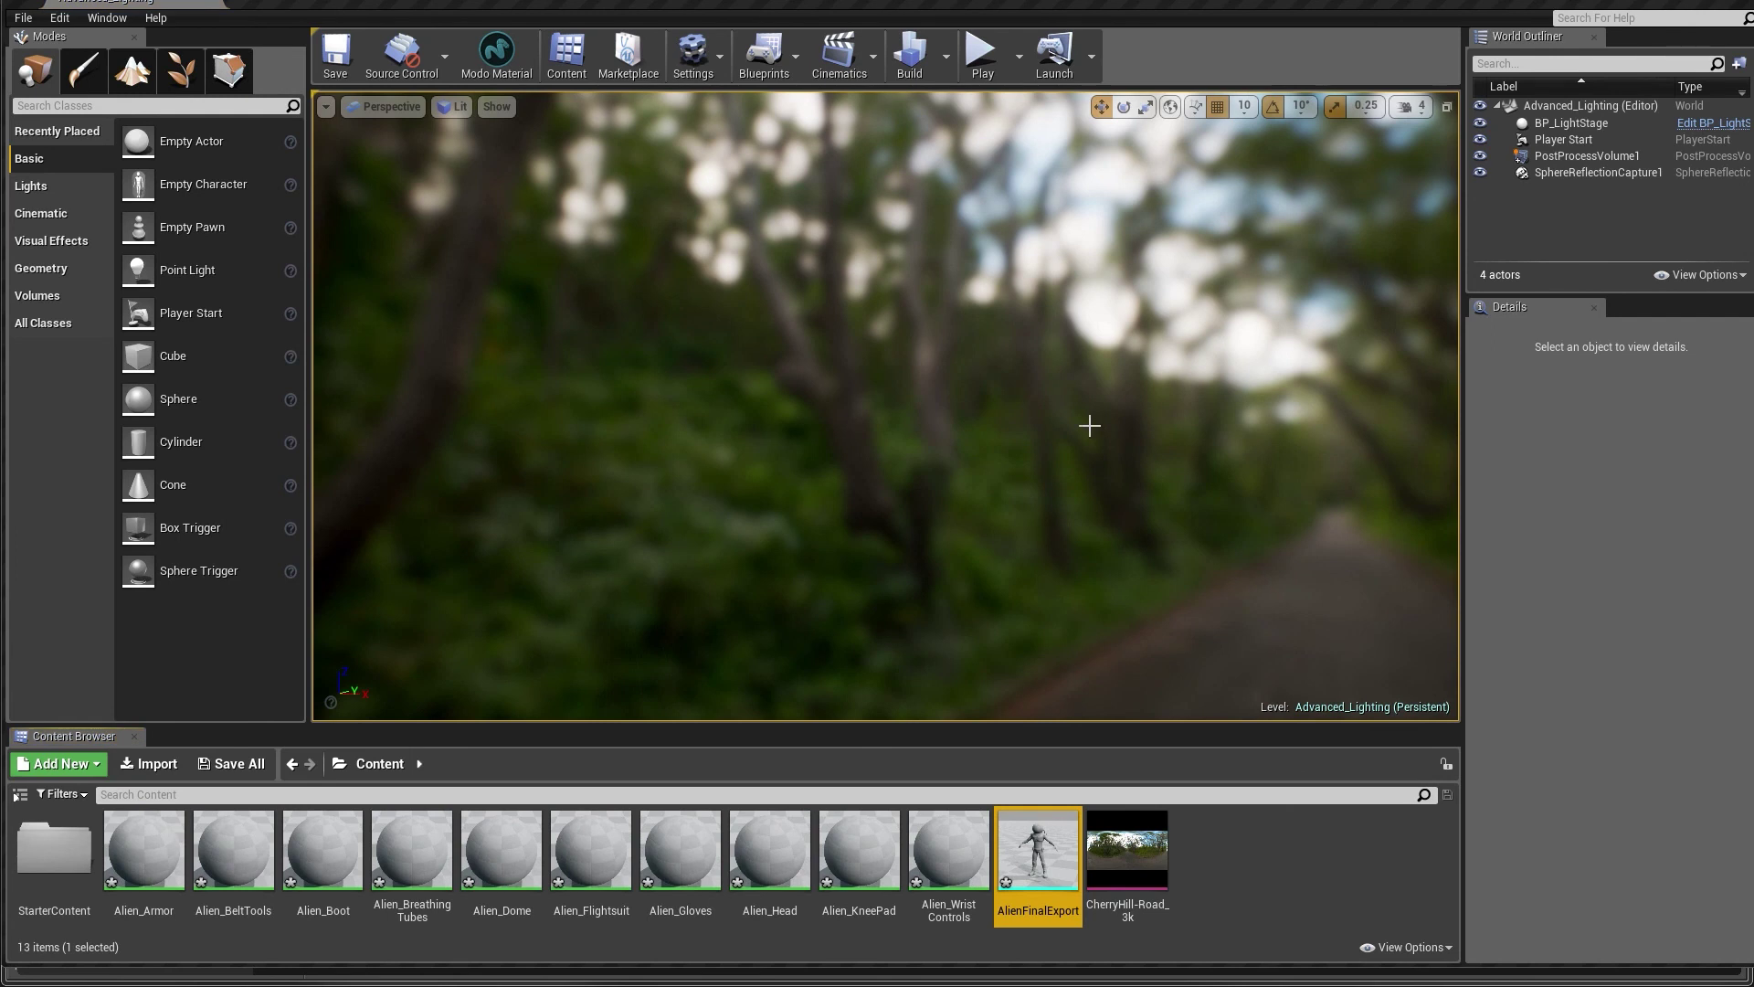
Place the AlienFinalExport static mesh in the level in front of the road backdrop and deselect the asset
{"action": "mouse_move", "coordinate": [1037, 862]}
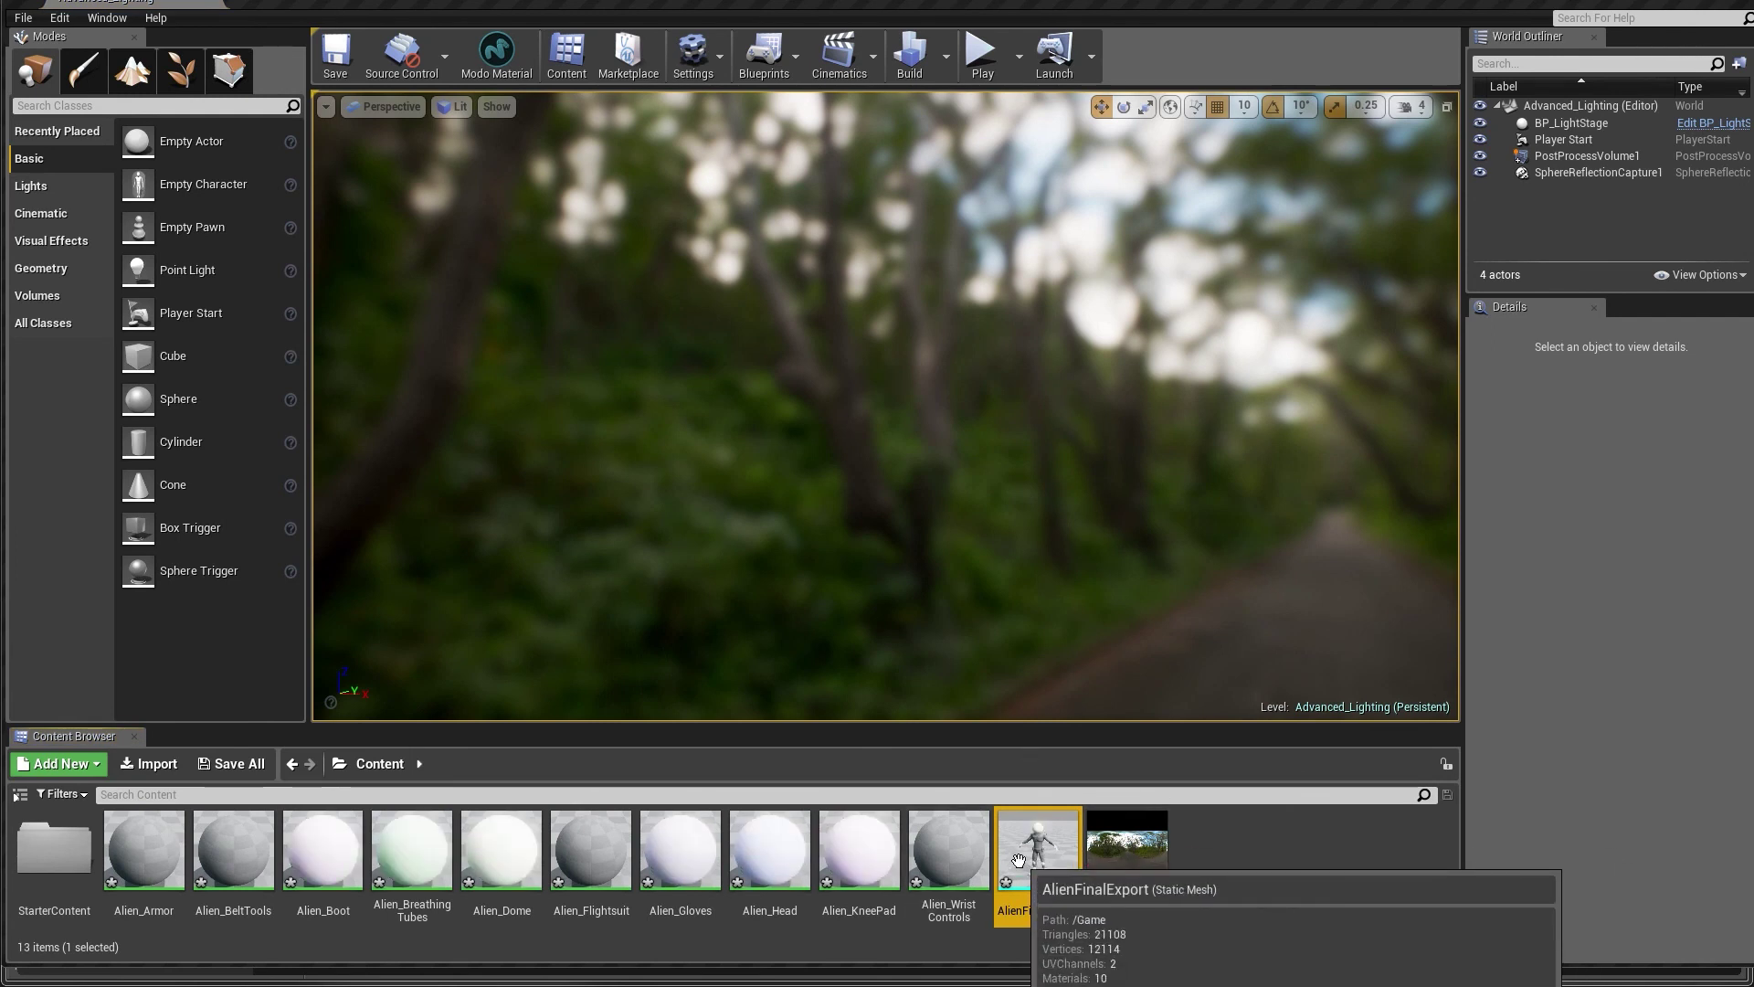
{"action": "left_click_drag", "start_coordinate": [1035, 854], "coordinate": [974, 573]}
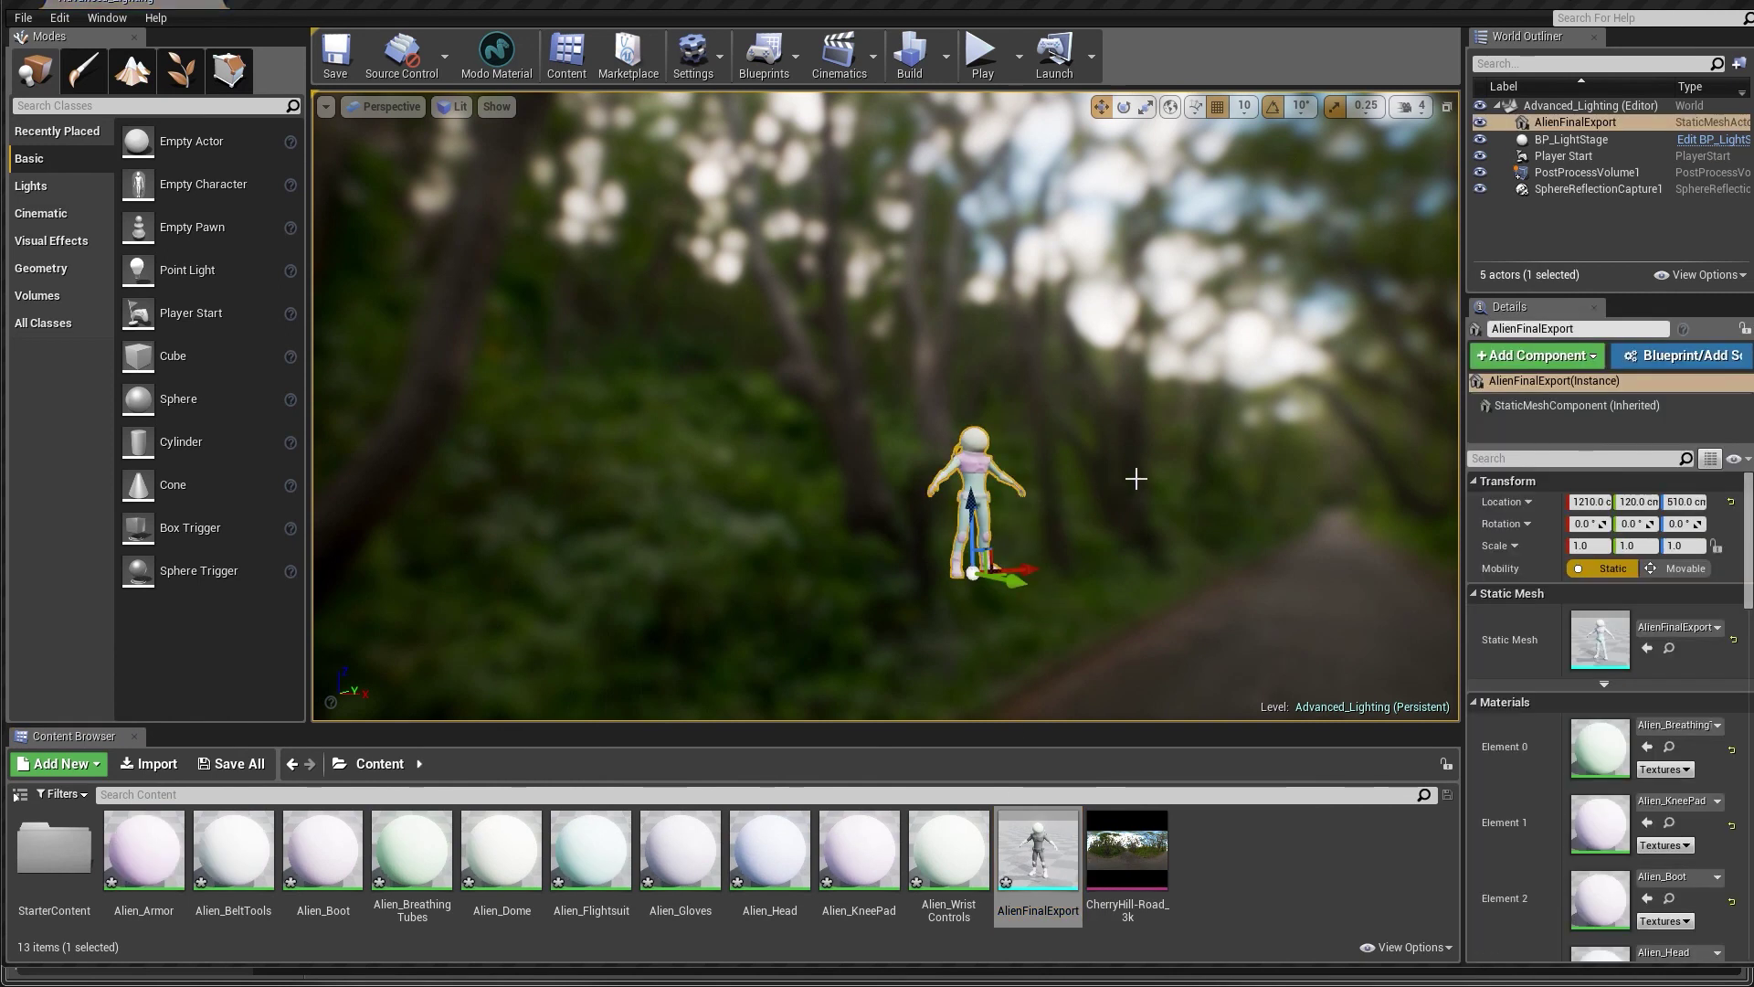
{"action": "scroll", "coordinate": [1136, 477], "scroll_direction": "up", "scroll_amount": 6}
{"action": "right_click_drag", "start_coordinate": [1069, 491], "coordinate": [1004, 484]}
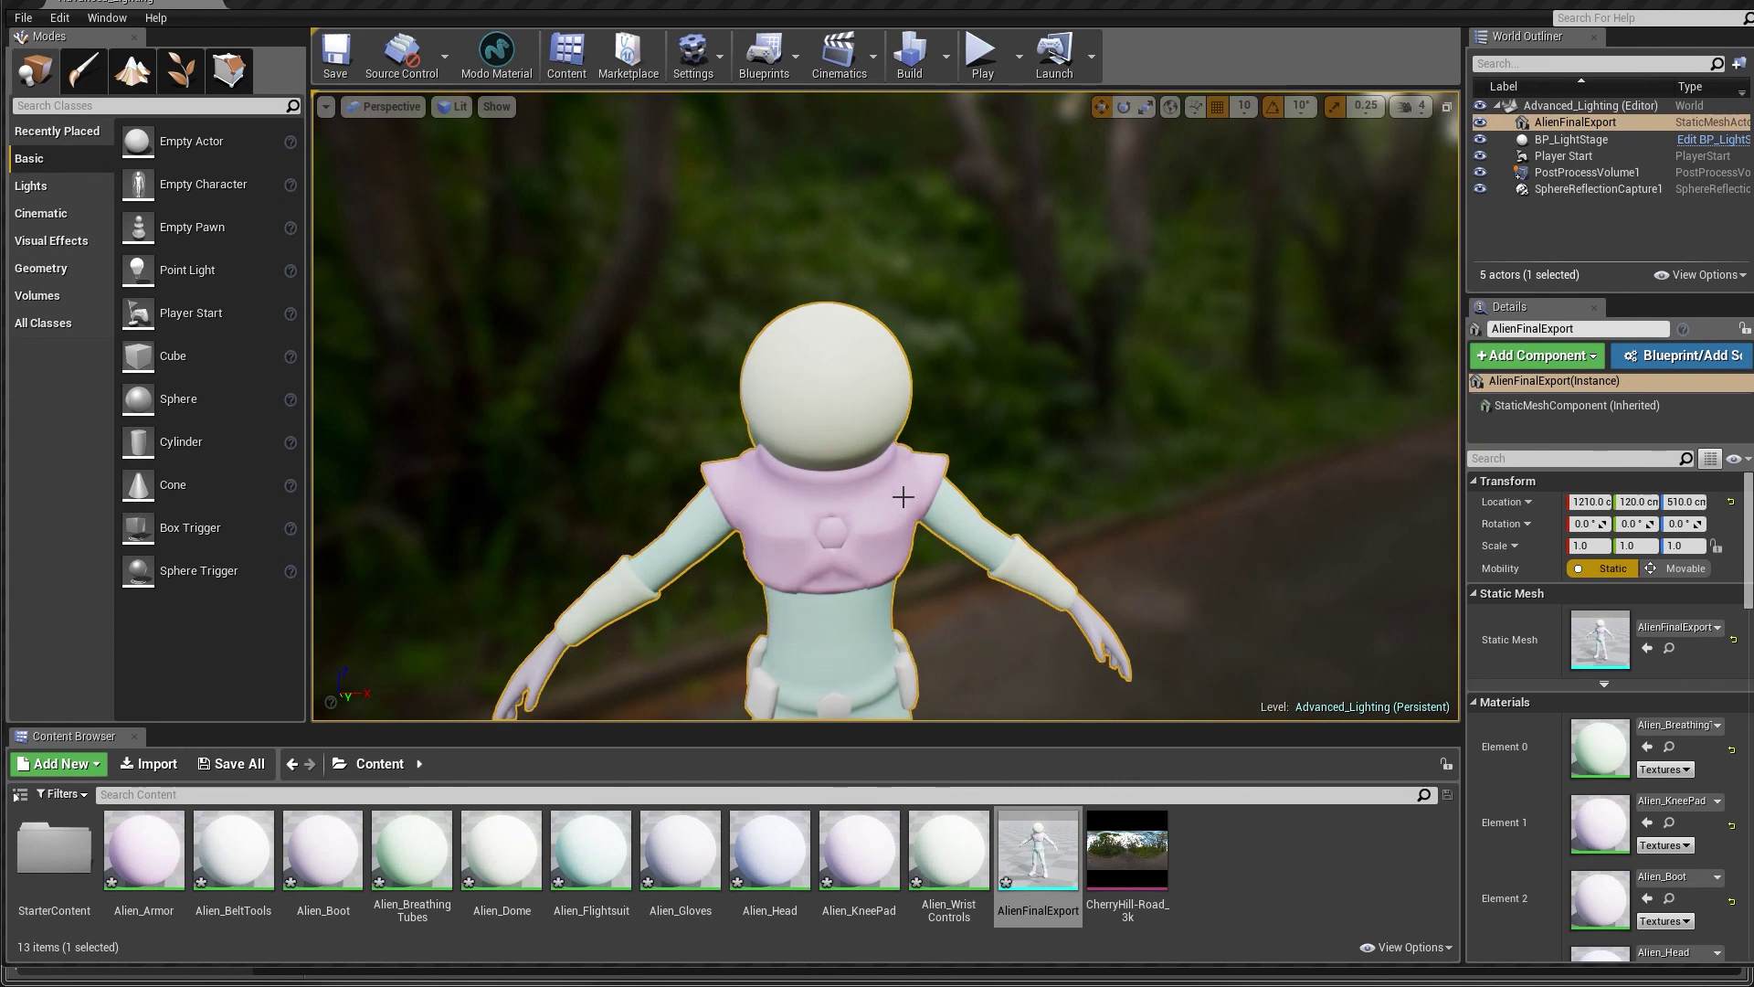
{"action": "left_click", "coordinate": [1242, 892]}
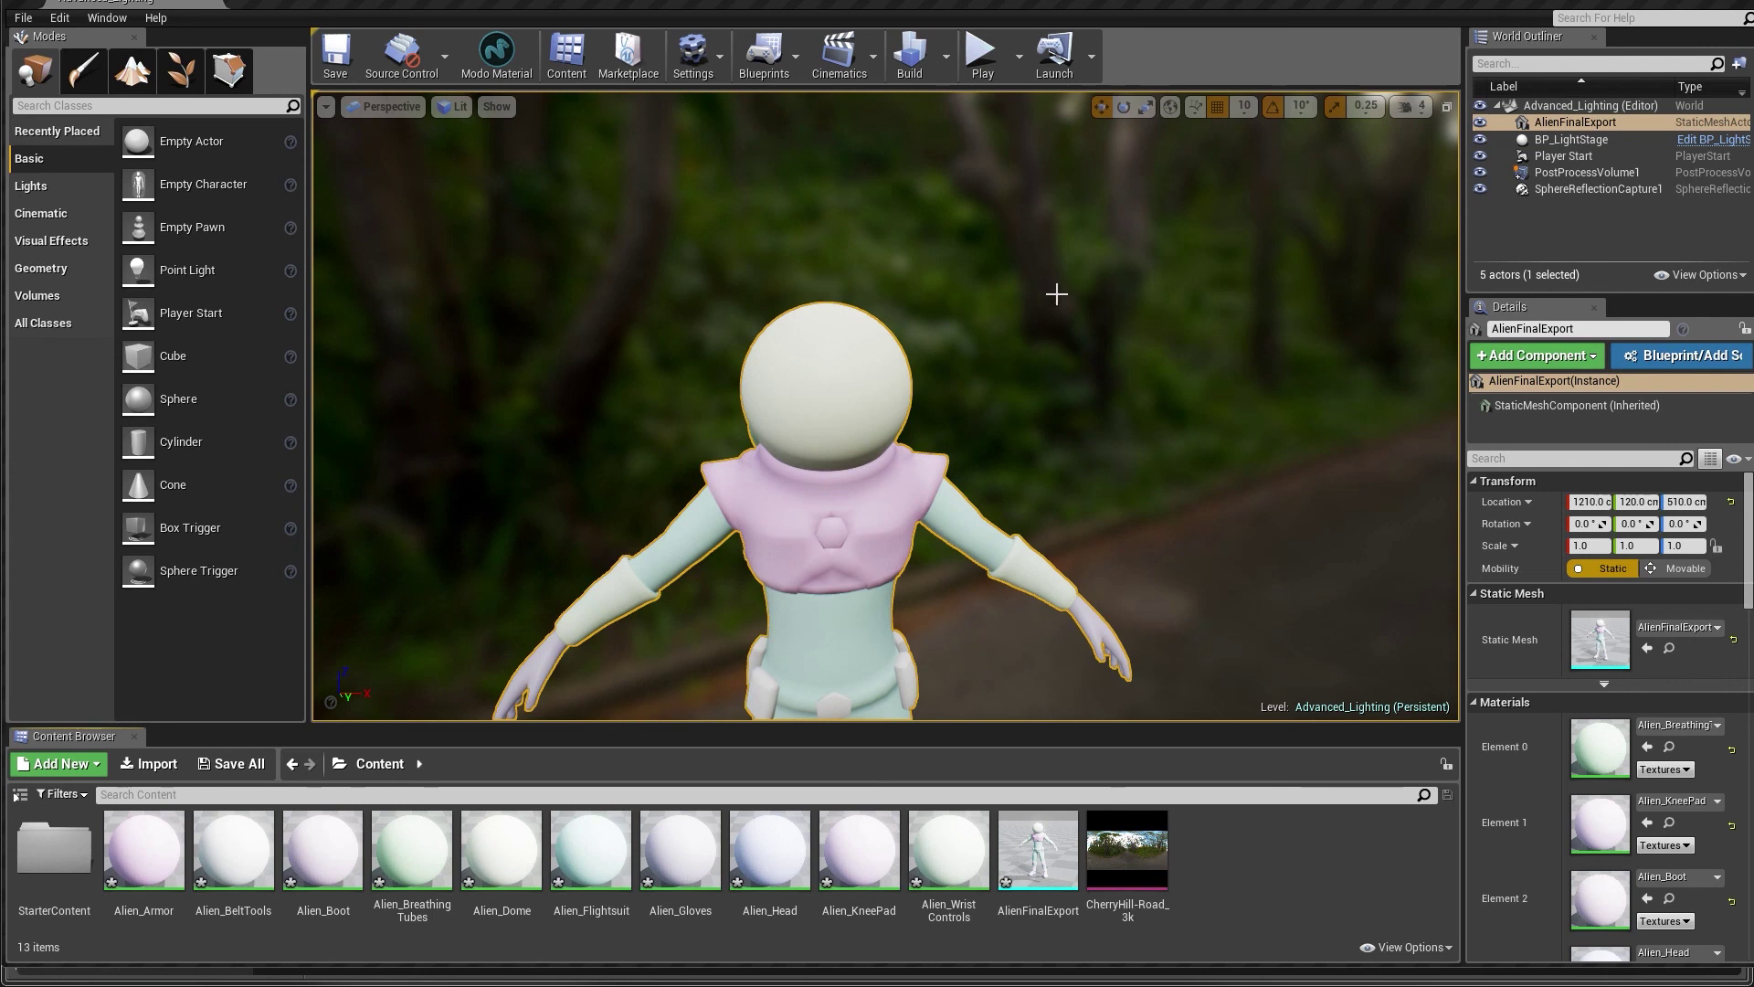
Load the Modo material file AlienFinalExport.xml from D:\Foundry_Training\GameAssetTraining\SourceFiles\Unreal4_Export
{"action": "left_click", "coordinate": [491, 53]}
{"action": "left_click_drag", "start_coordinate": [493, 74], "coordinate": [575, 125]}
{"action": "left_click", "coordinate": [336, 546]}
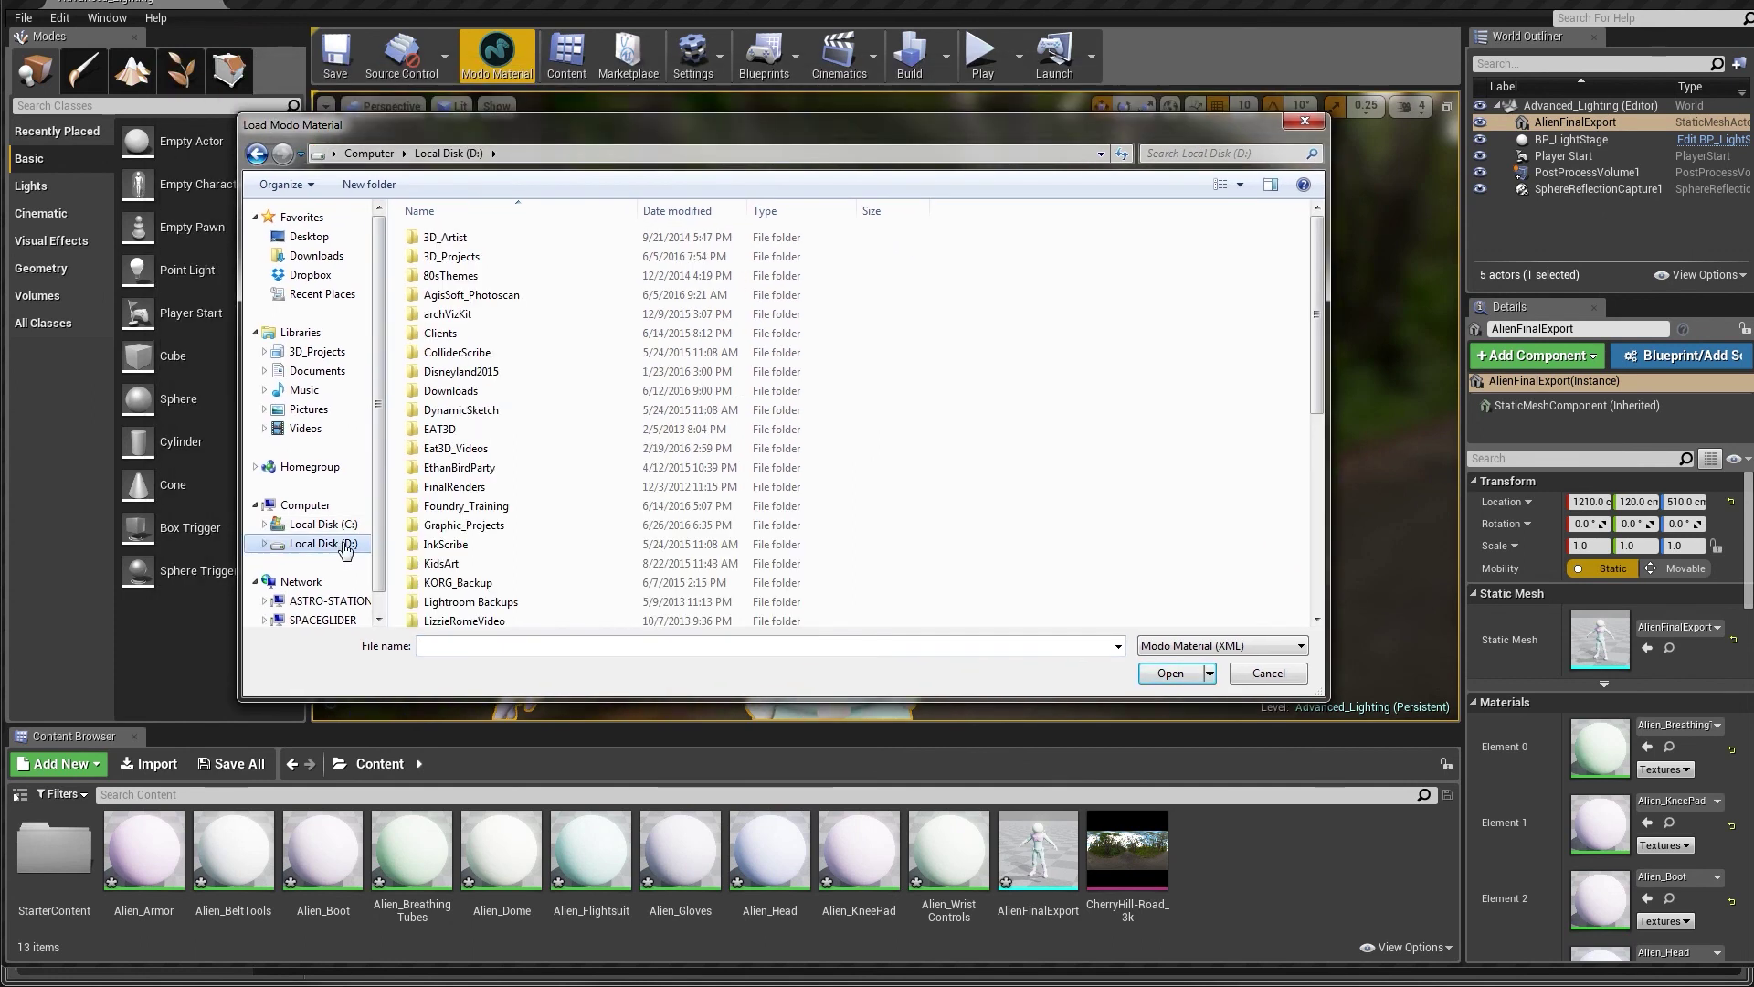
{"action": "double_click", "coordinate": [454, 506]}
{"action": "double_click", "coordinate": [453, 299]}
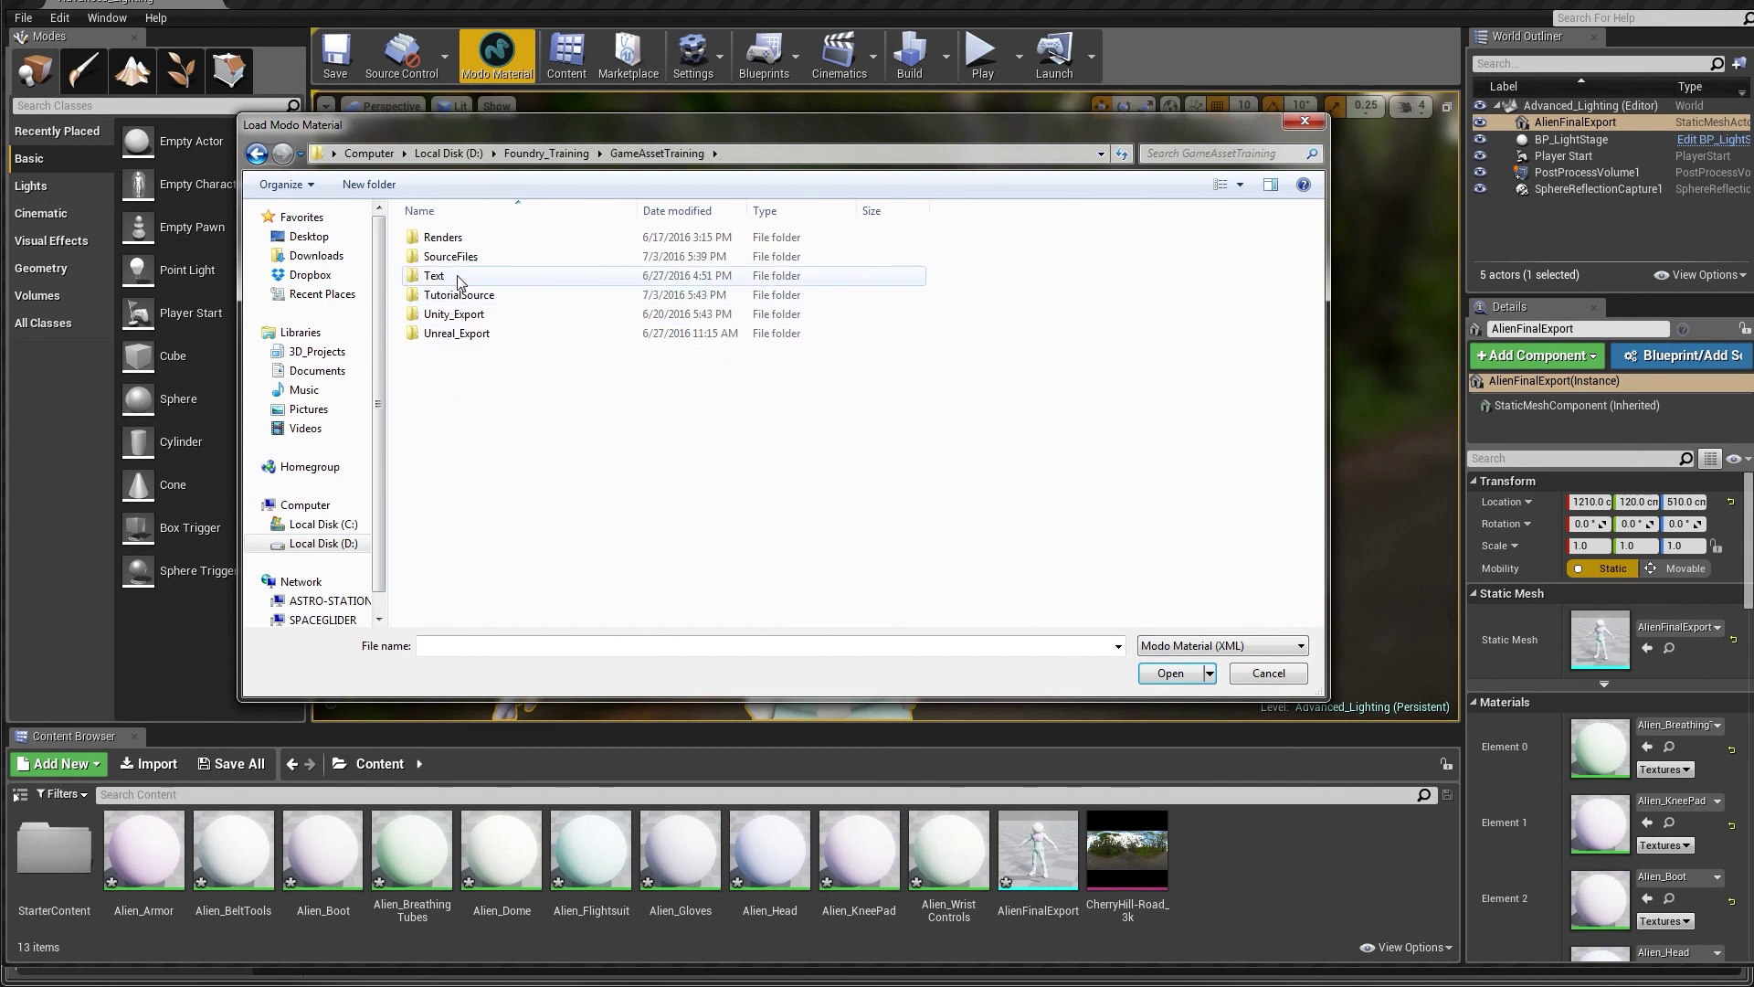
{"action": "double_click", "coordinate": [454, 258]}
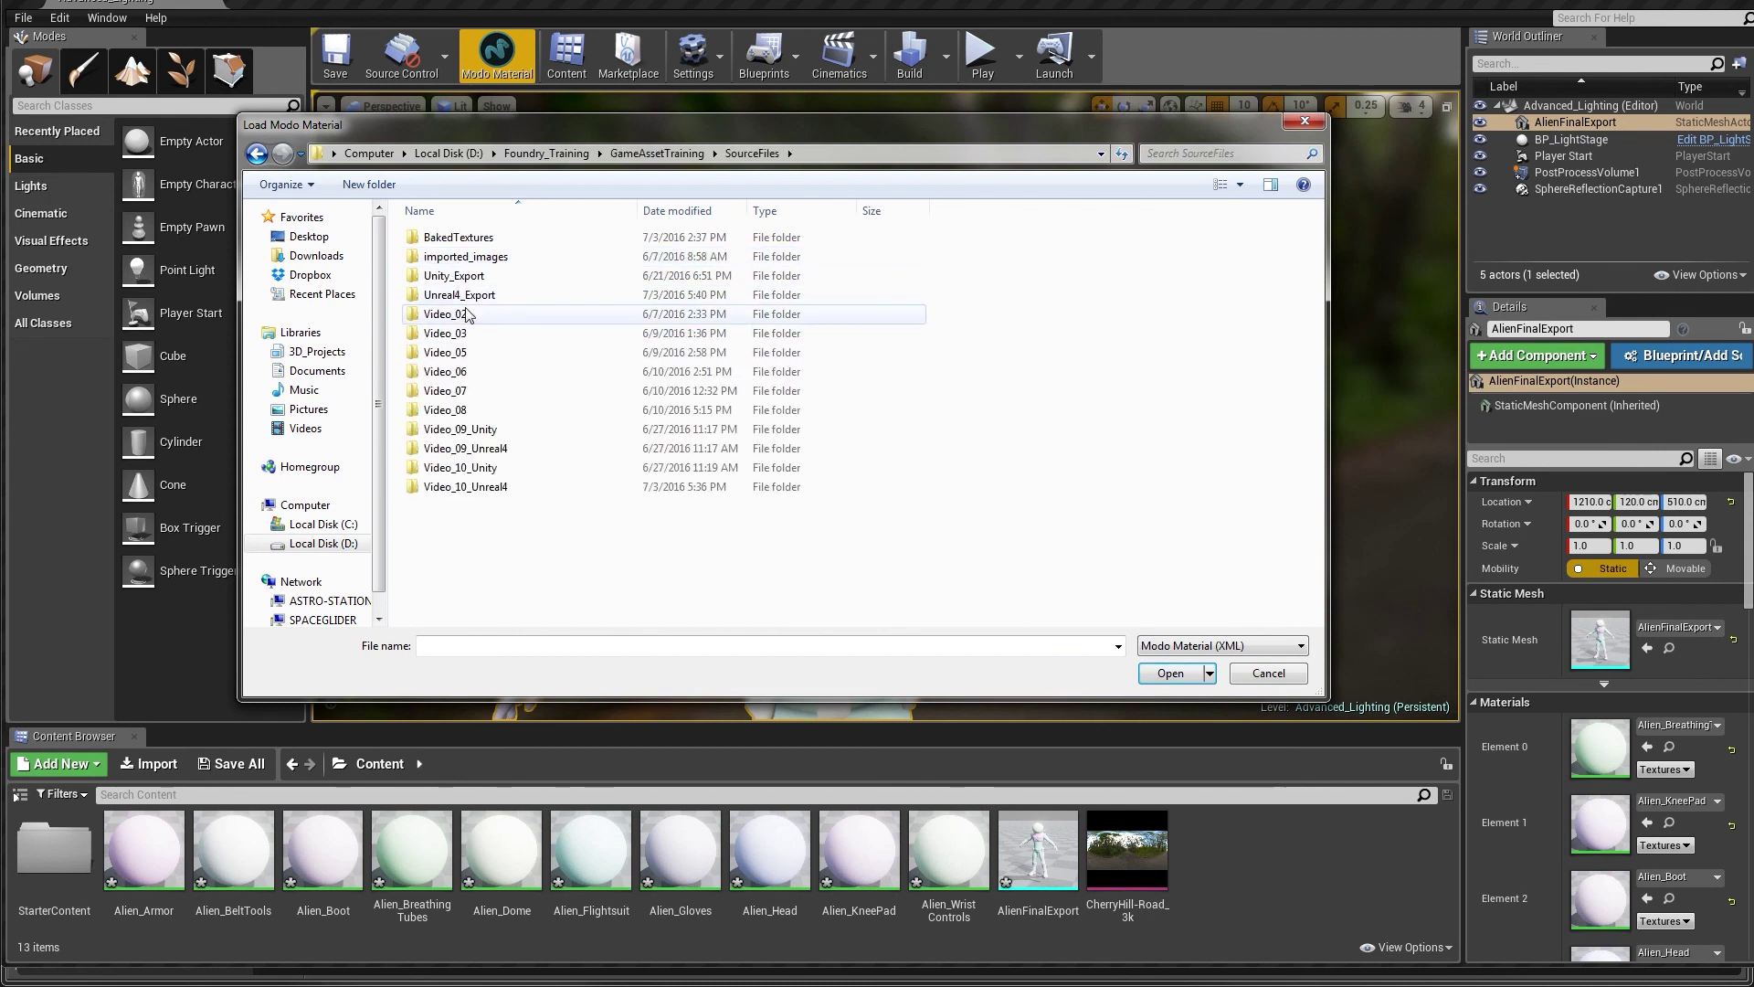
{"action": "double_click", "coordinate": [466, 297]}
{"action": "left_click", "coordinate": [471, 259]}
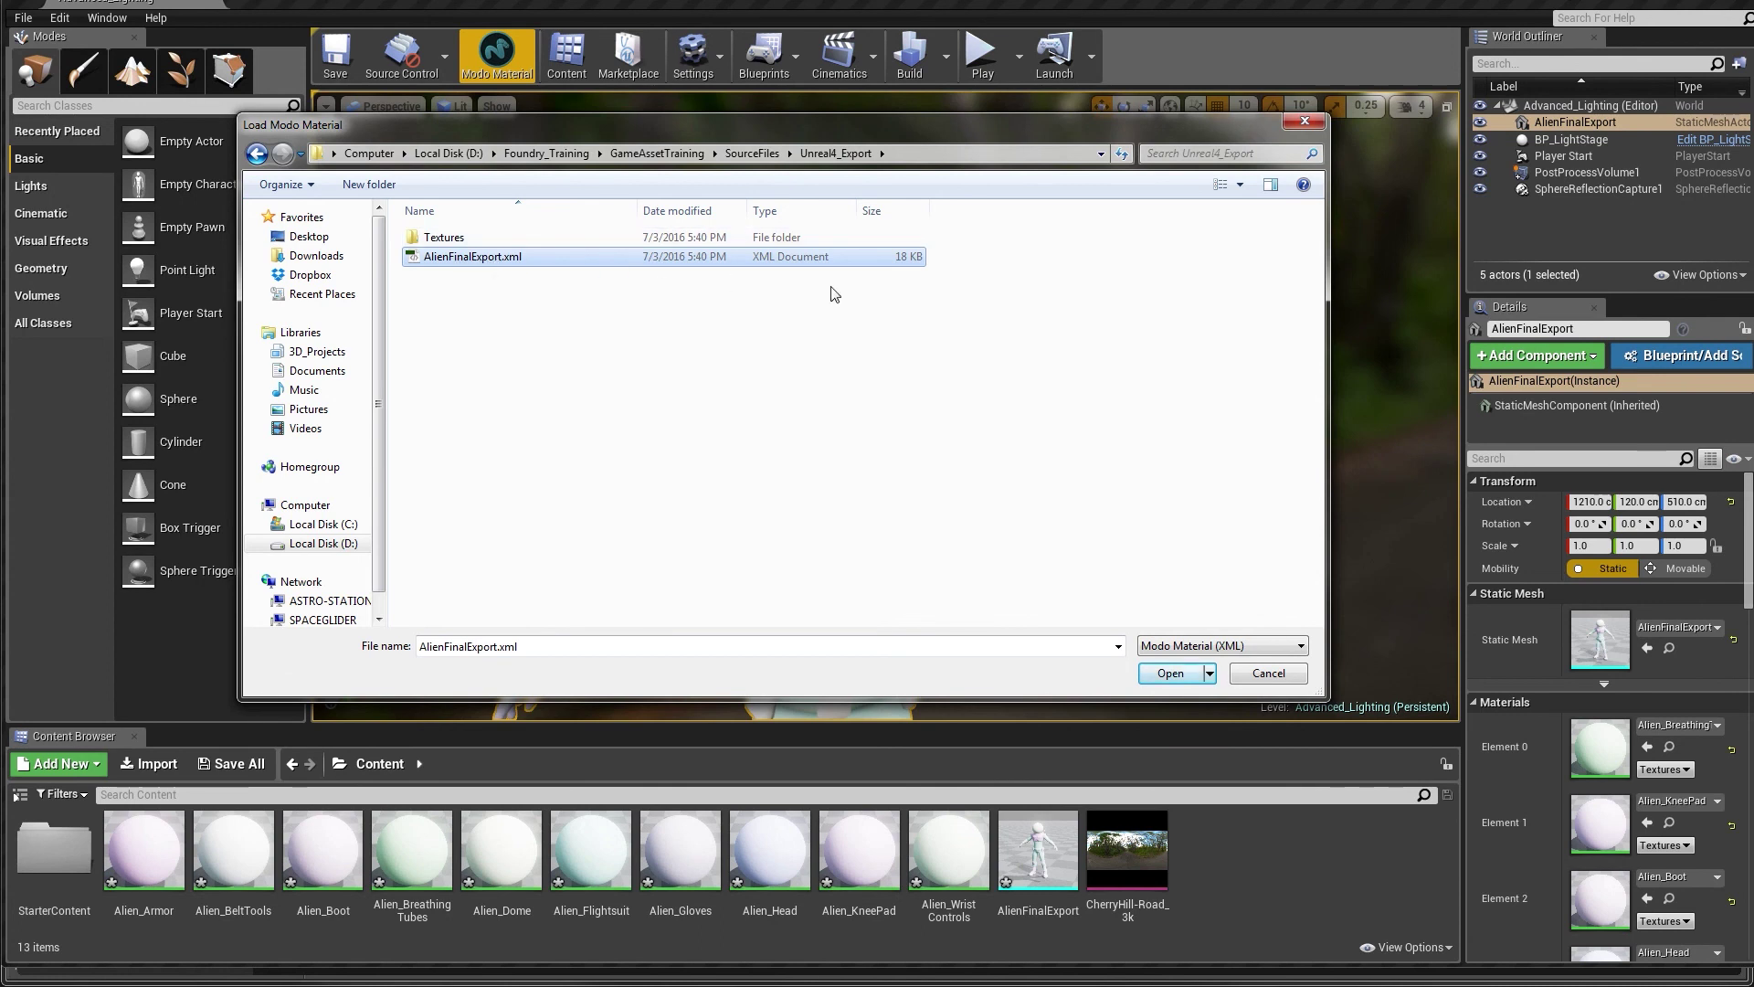
{"action": "left_click", "coordinate": [1157, 677]}
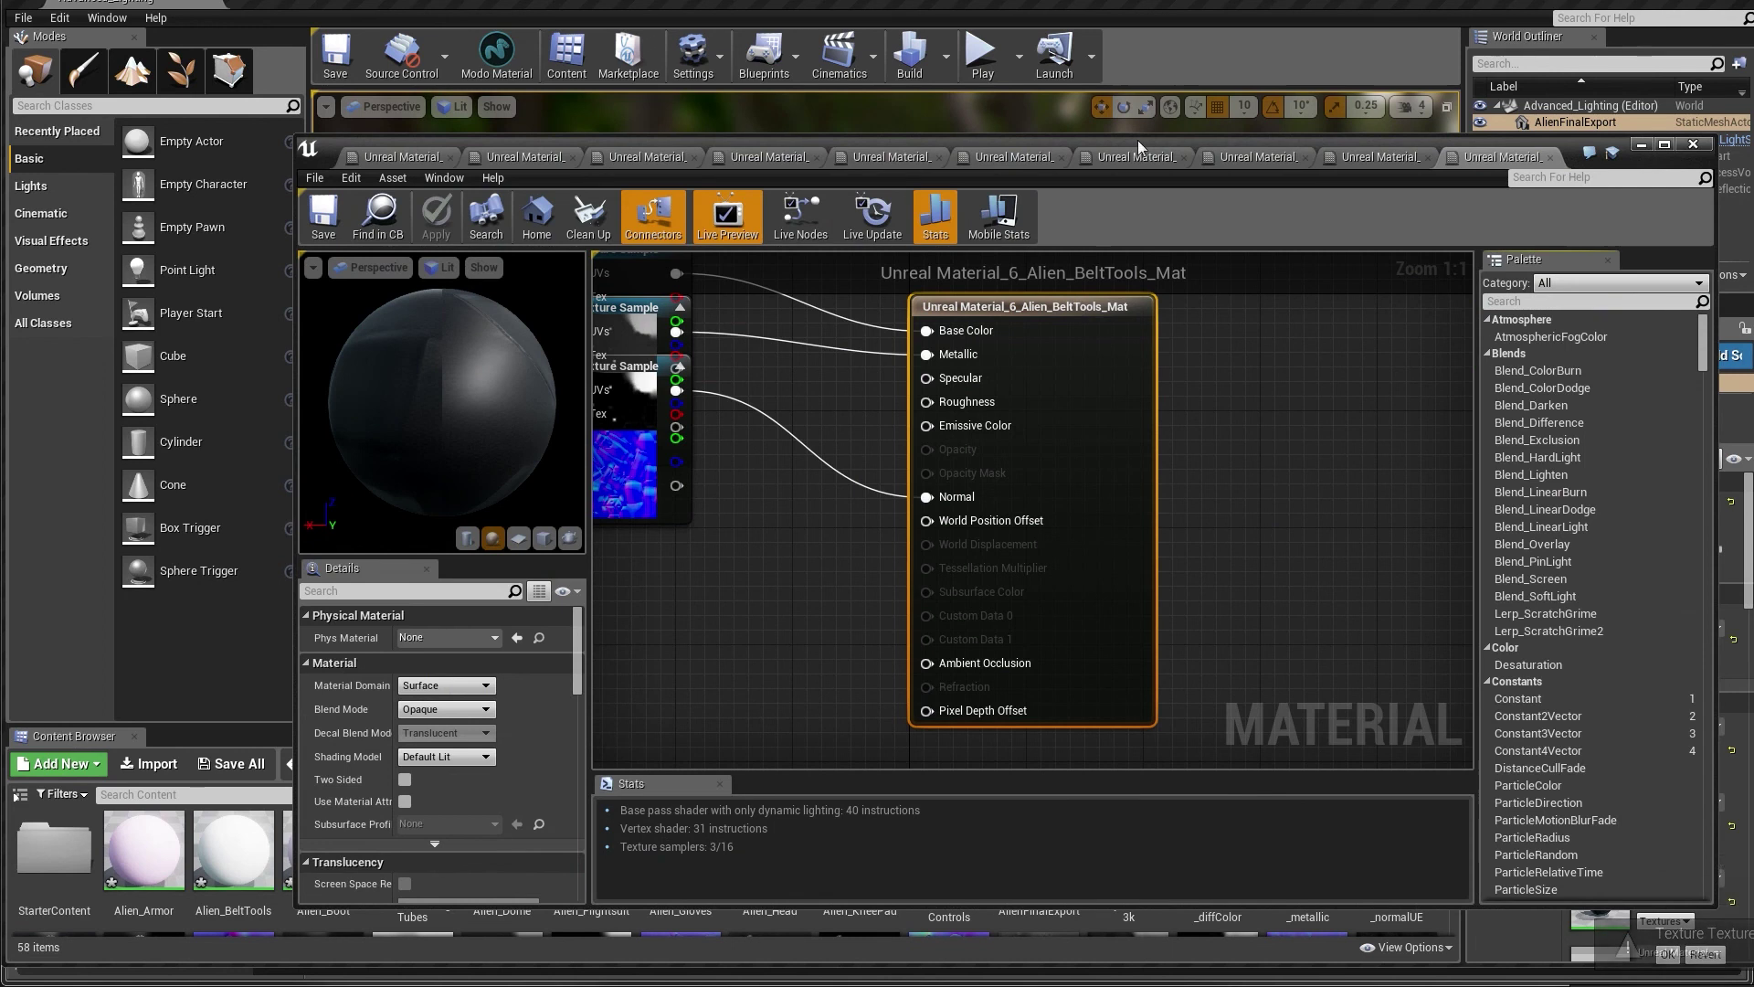
Review the node graphs of the imported alien materials, including gloves, breathing tubes and head, and close the Material Editor
{"action": "left_click_drag", "start_coordinate": [1582, 149], "coordinate": [1511, 130]}
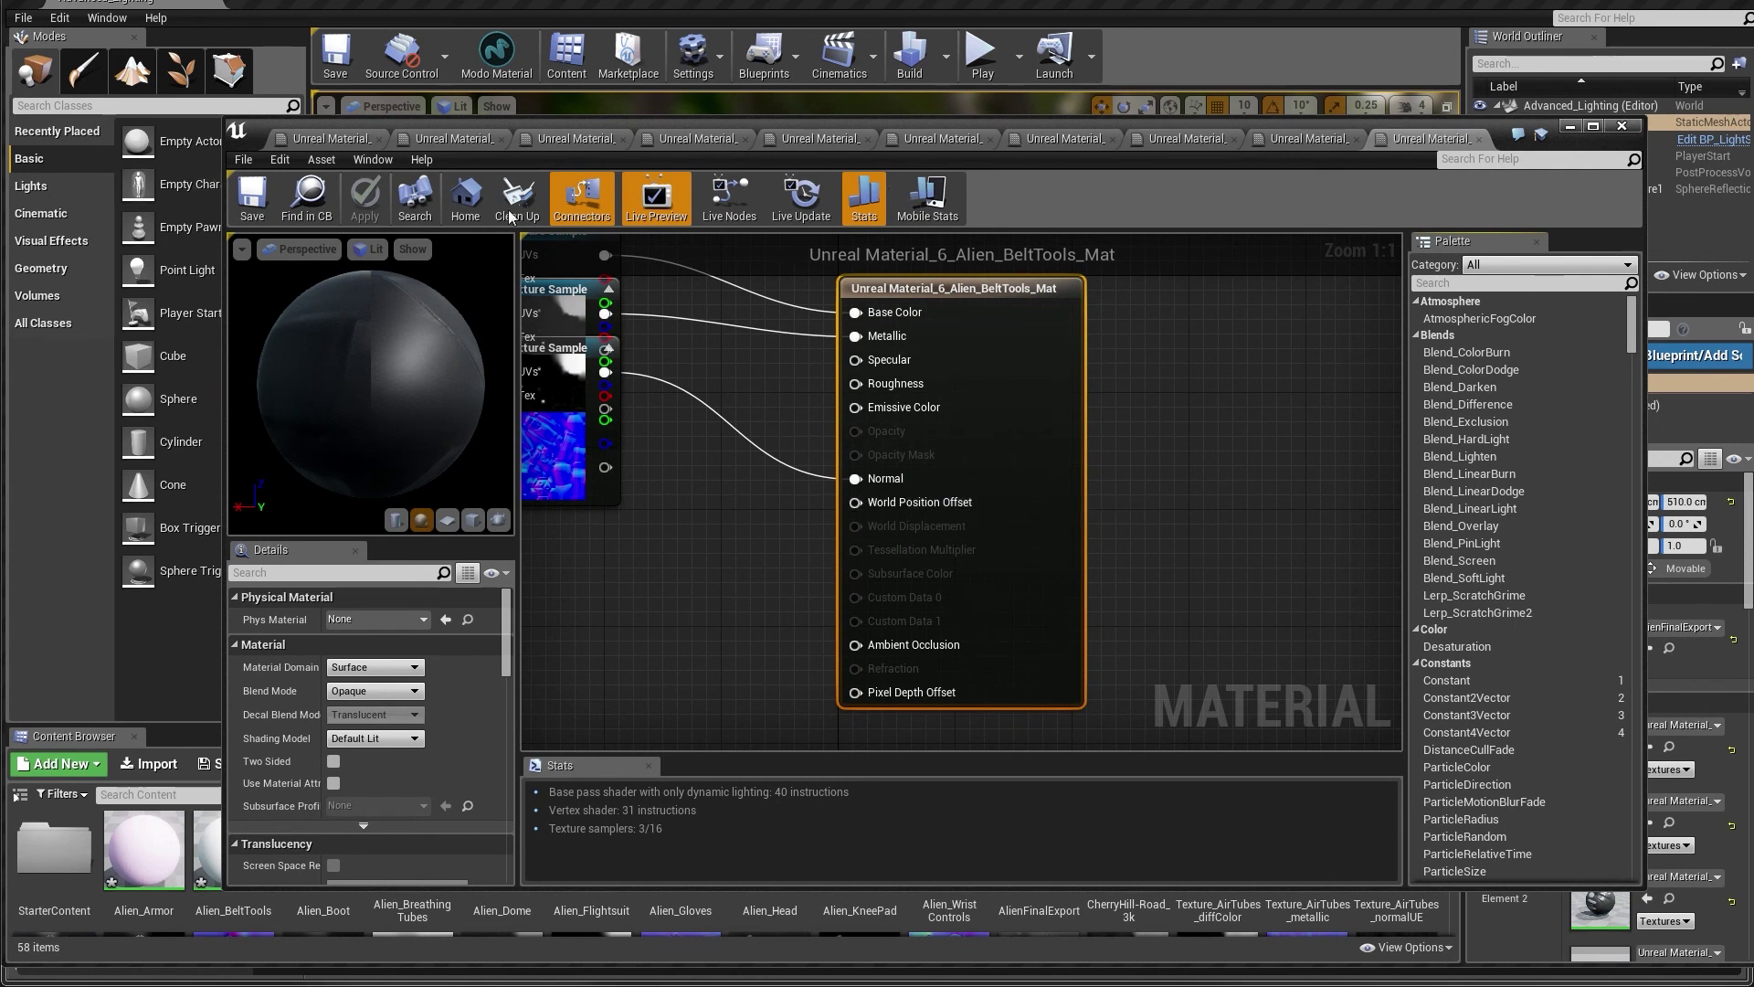
{"action": "left_click", "coordinate": [1186, 138]}
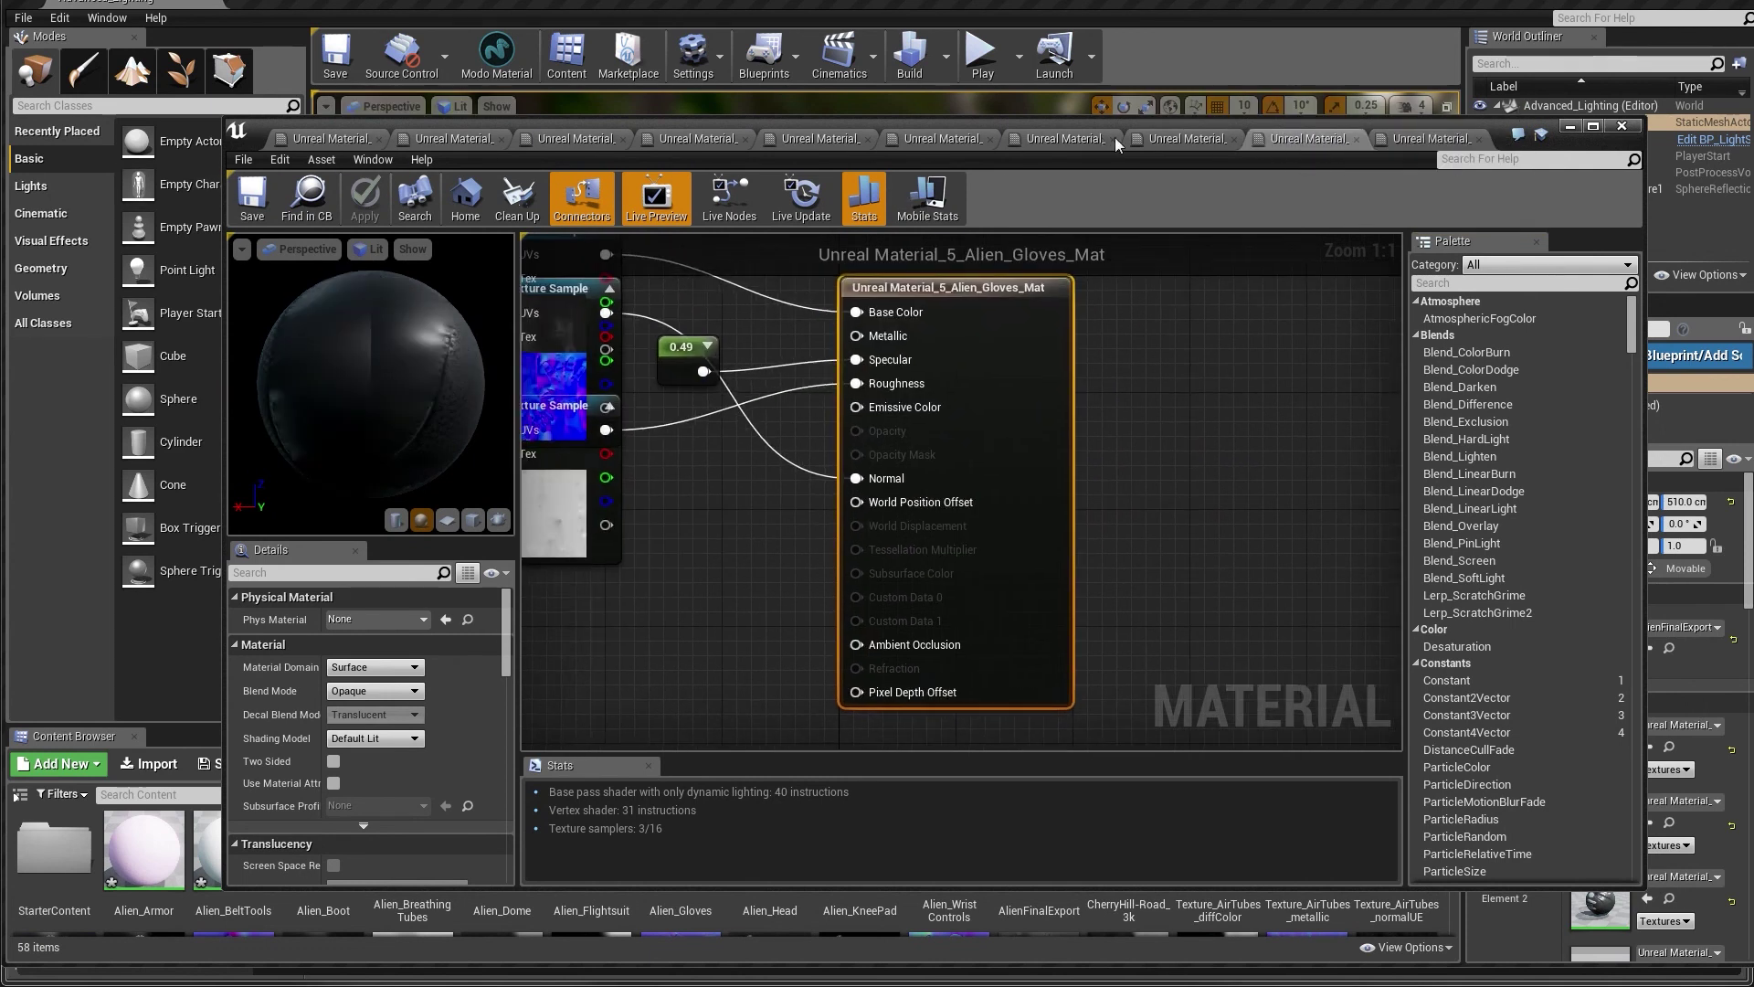
{"action": "left_click", "coordinate": [1065, 139]}
{"action": "left_click", "coordinate": [947, 139]}
{"action": "left_click", "coordinate": [820, 139]}
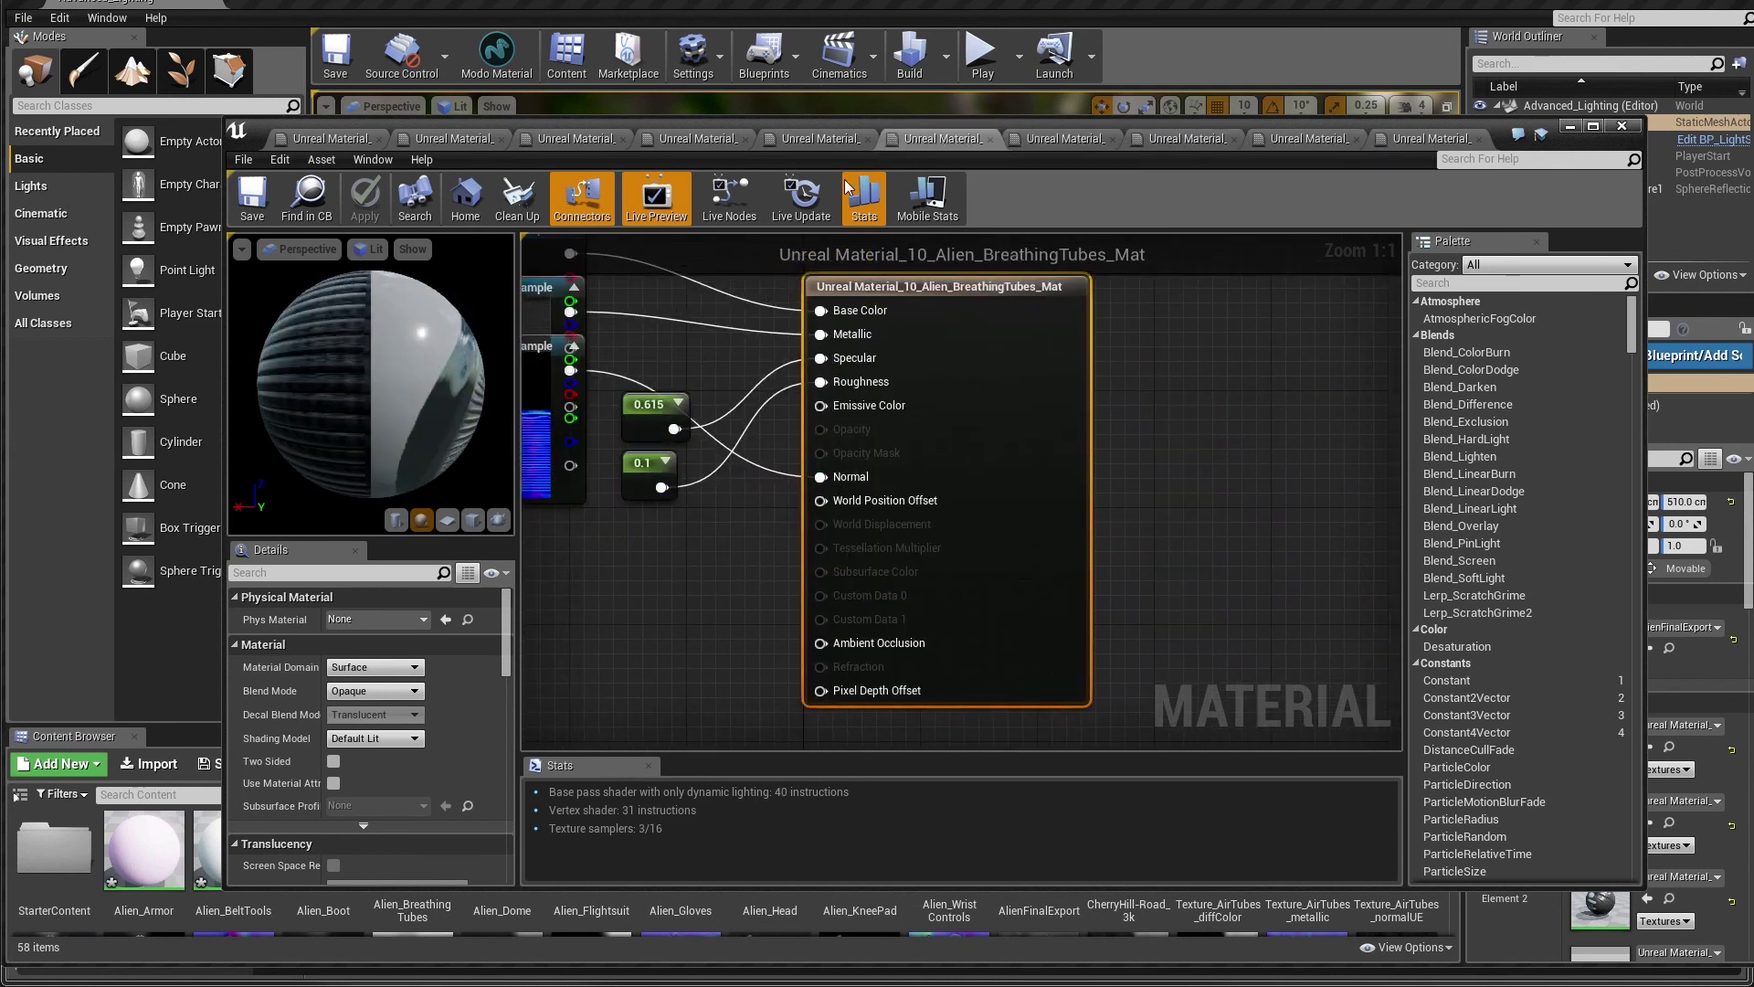
{"action": "left_click", "coordinate": [787, 144]}
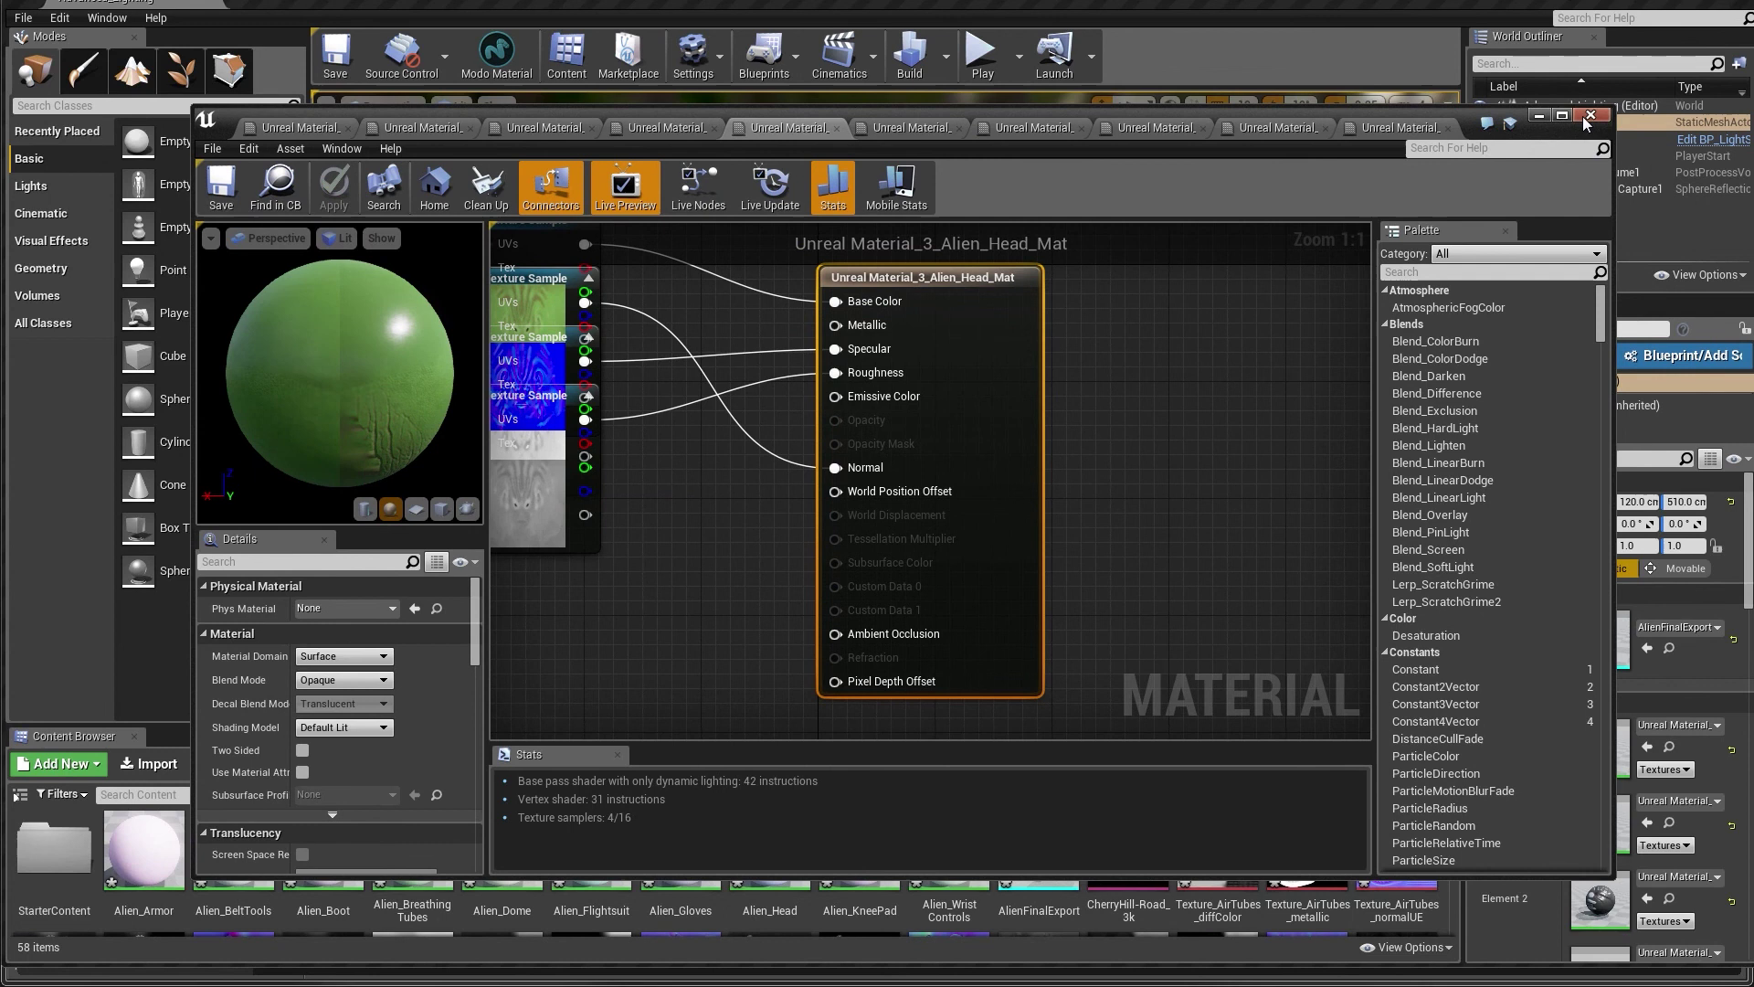
{"action": "left_click", "coordinate": [1573, 123]}
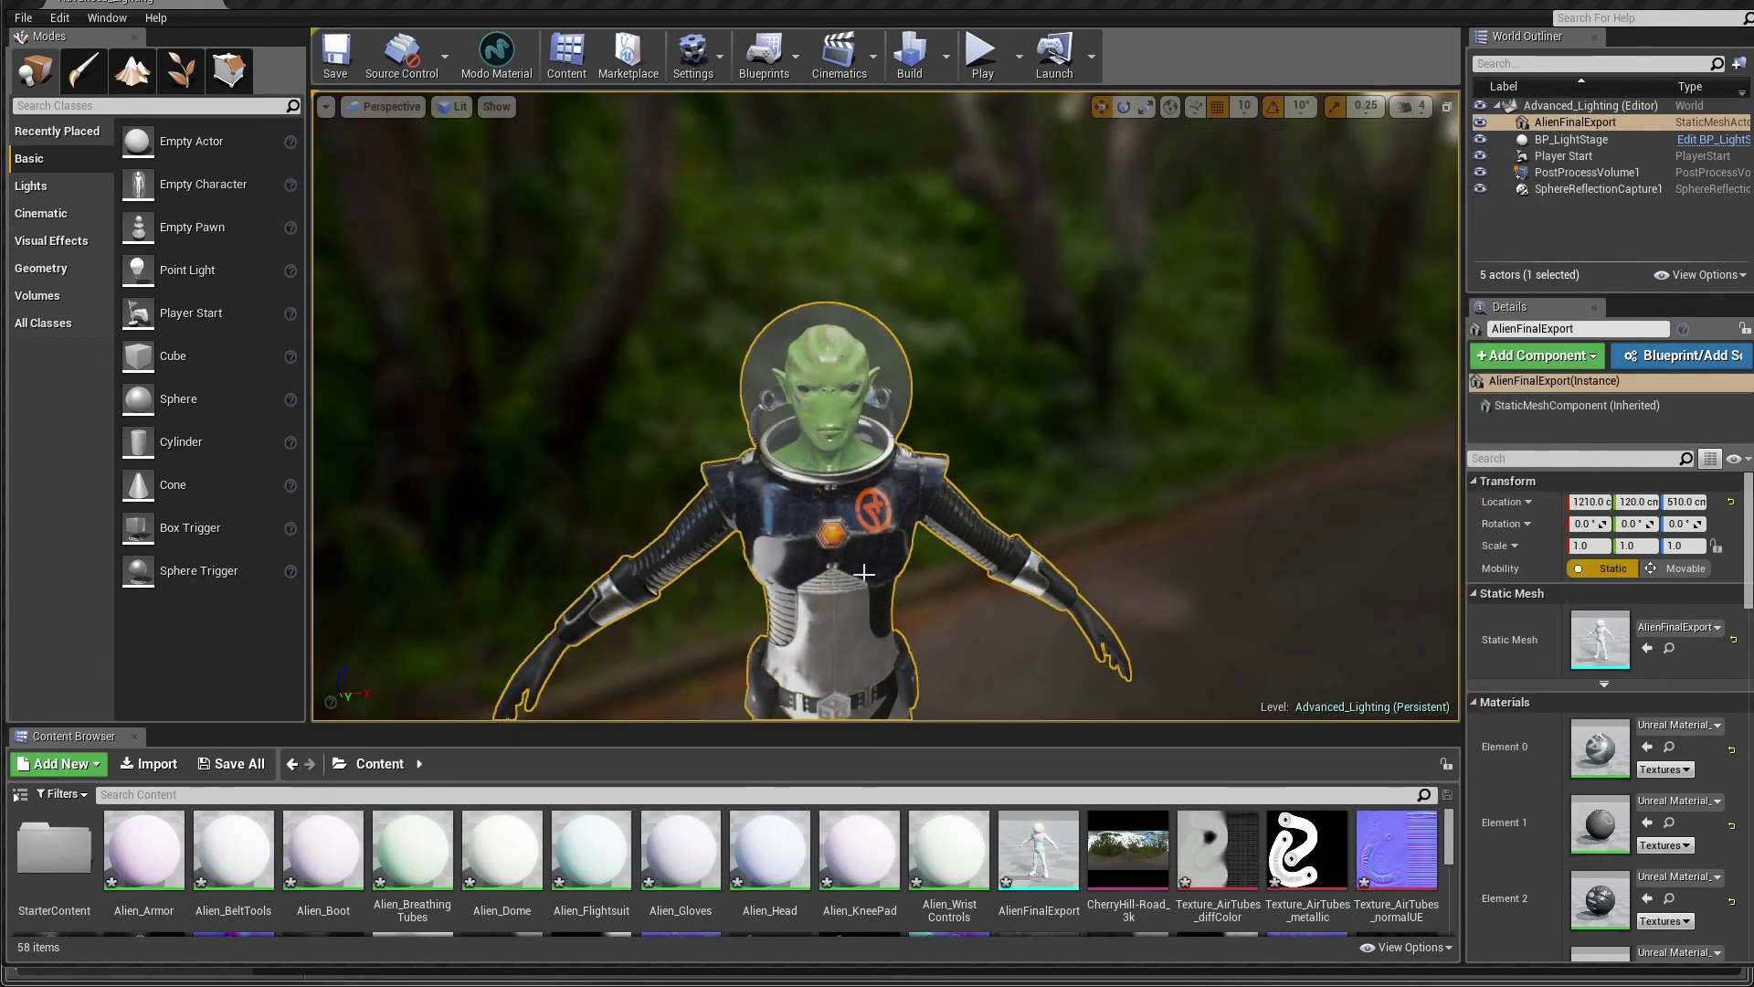
Hide the PostProcessVolume1 and SphereReflectionCapture1 actors in the level and deselect the alien mesh
{"action": "mouse_move", "coordinate": [949, 648]}
{"action": "right_mouse_down", "text": "alt"}
{"action": "mouse_move", "coordinate": [859, 647]}
{"action": "mouse_move", "coordinate": [1033, 648]}
{"action": "mouse_move", "coordinate": [959, 647]}
{"action": "right_mouse_up", "text": "alt"}
{"action": "left_click_drag", "start_coordinate": [951, 649], "coordinate": [1005, 505], "text": "alt"}
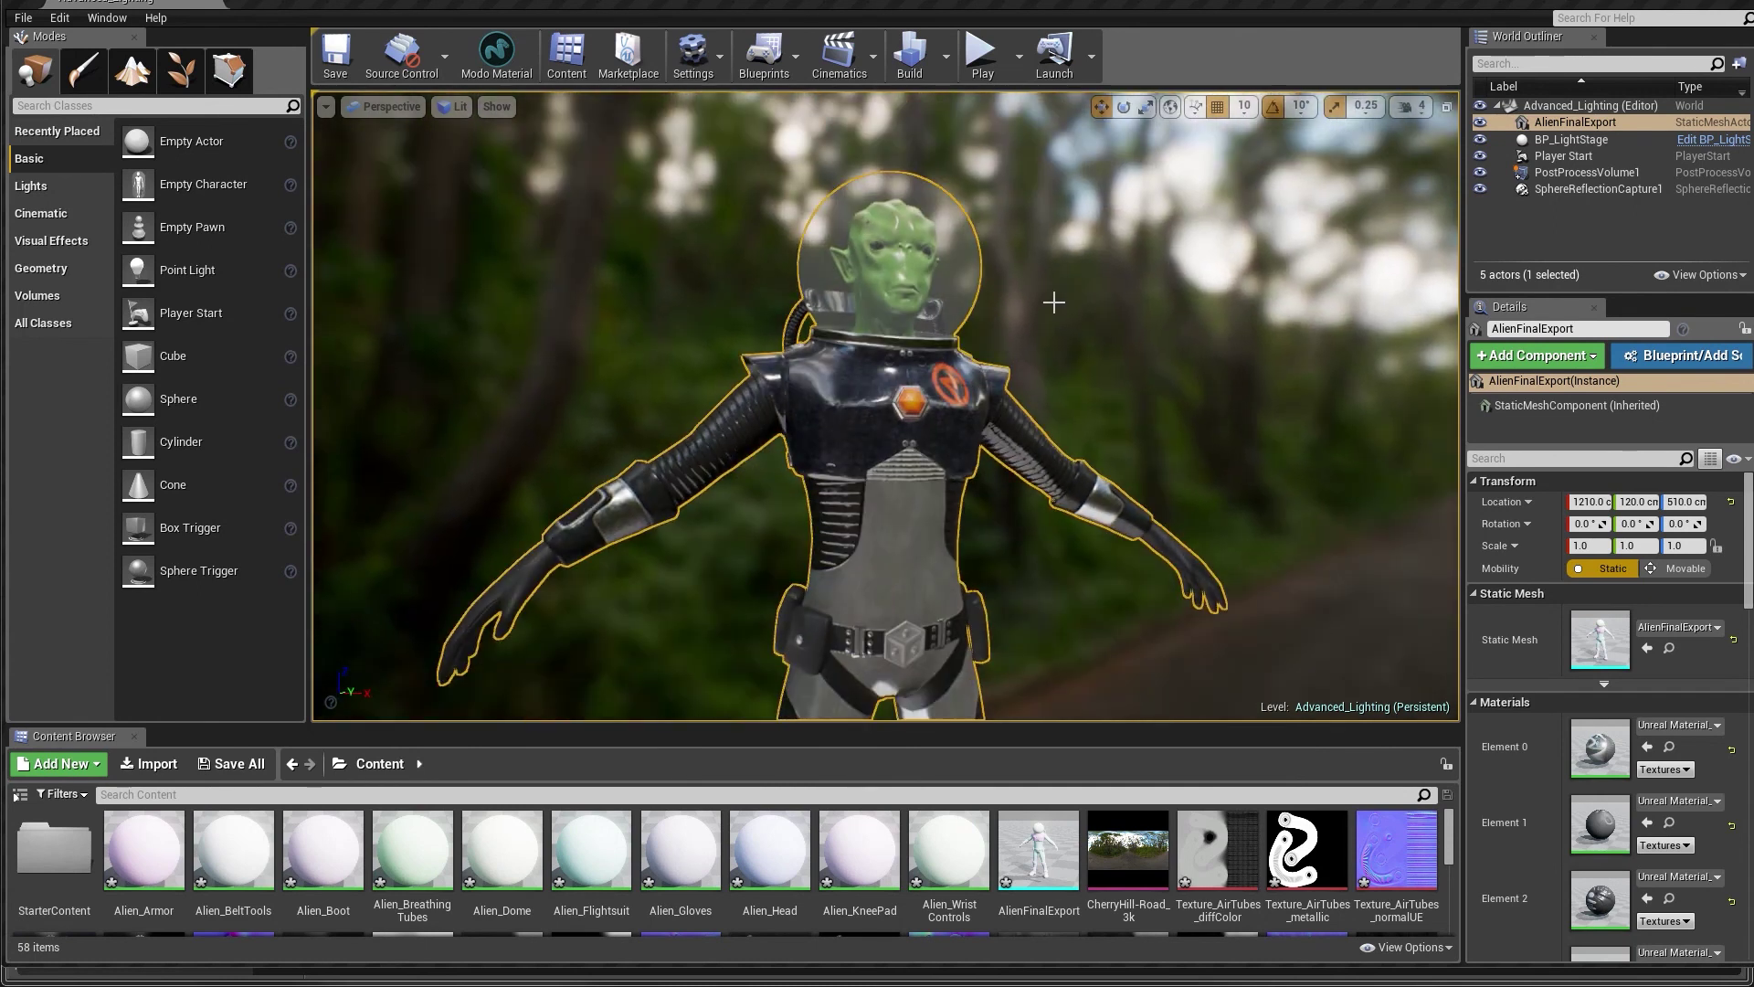
{"action": "left_click", "coordinate": [1481, 188]}
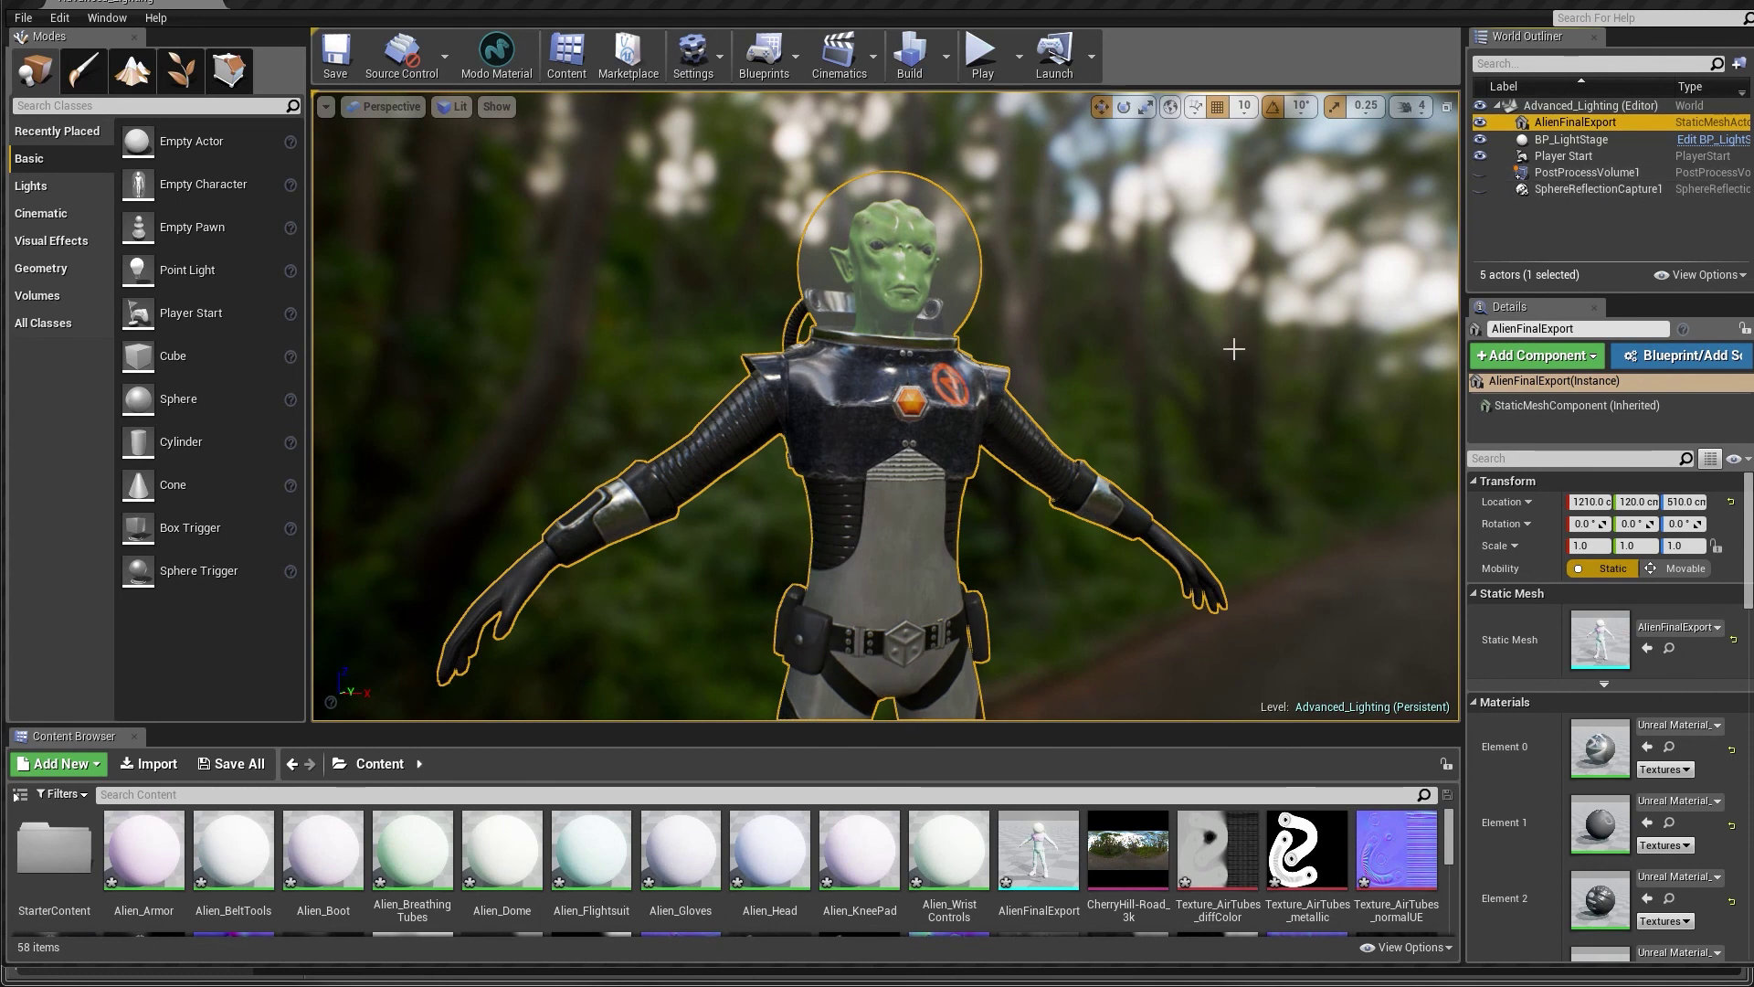
{"action": "left_click", "coordinate": [1377, 275]}
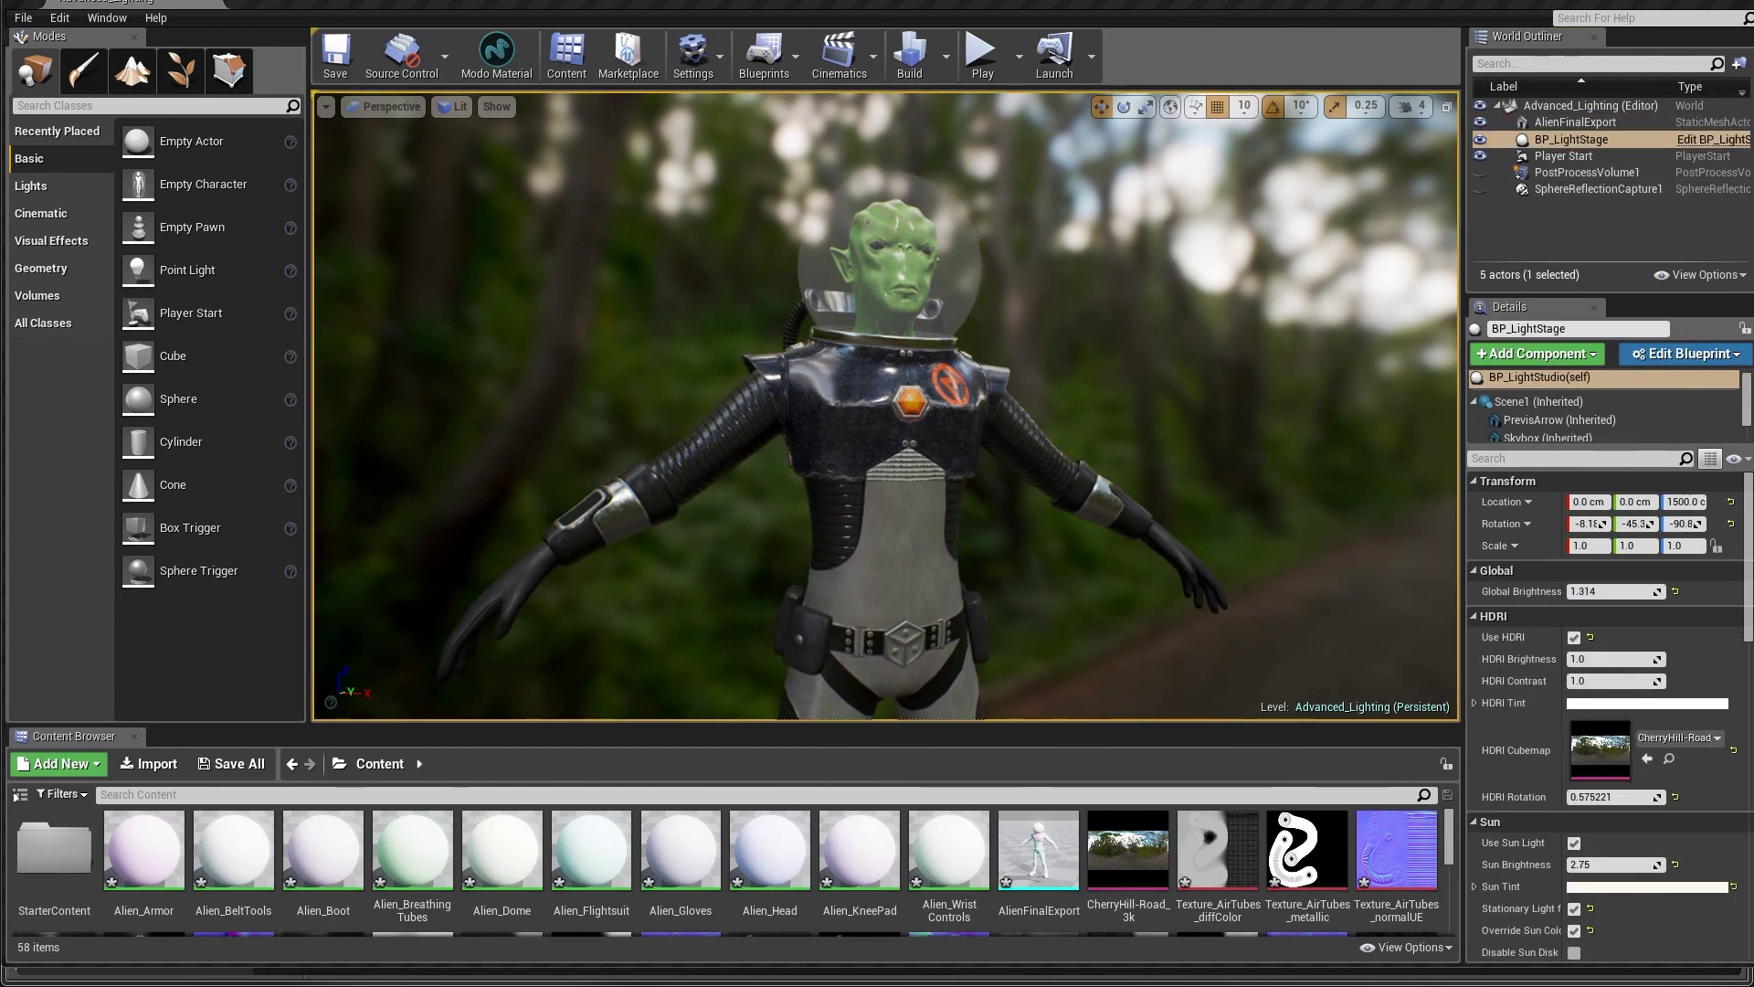
Examine the textured alien pilot's helmet, head and chest armor from several angles and distances
{"action": "right_click_drag", "start_coordinate": [886, 406], "coordinate": [1023, 406], "text": "alt"}
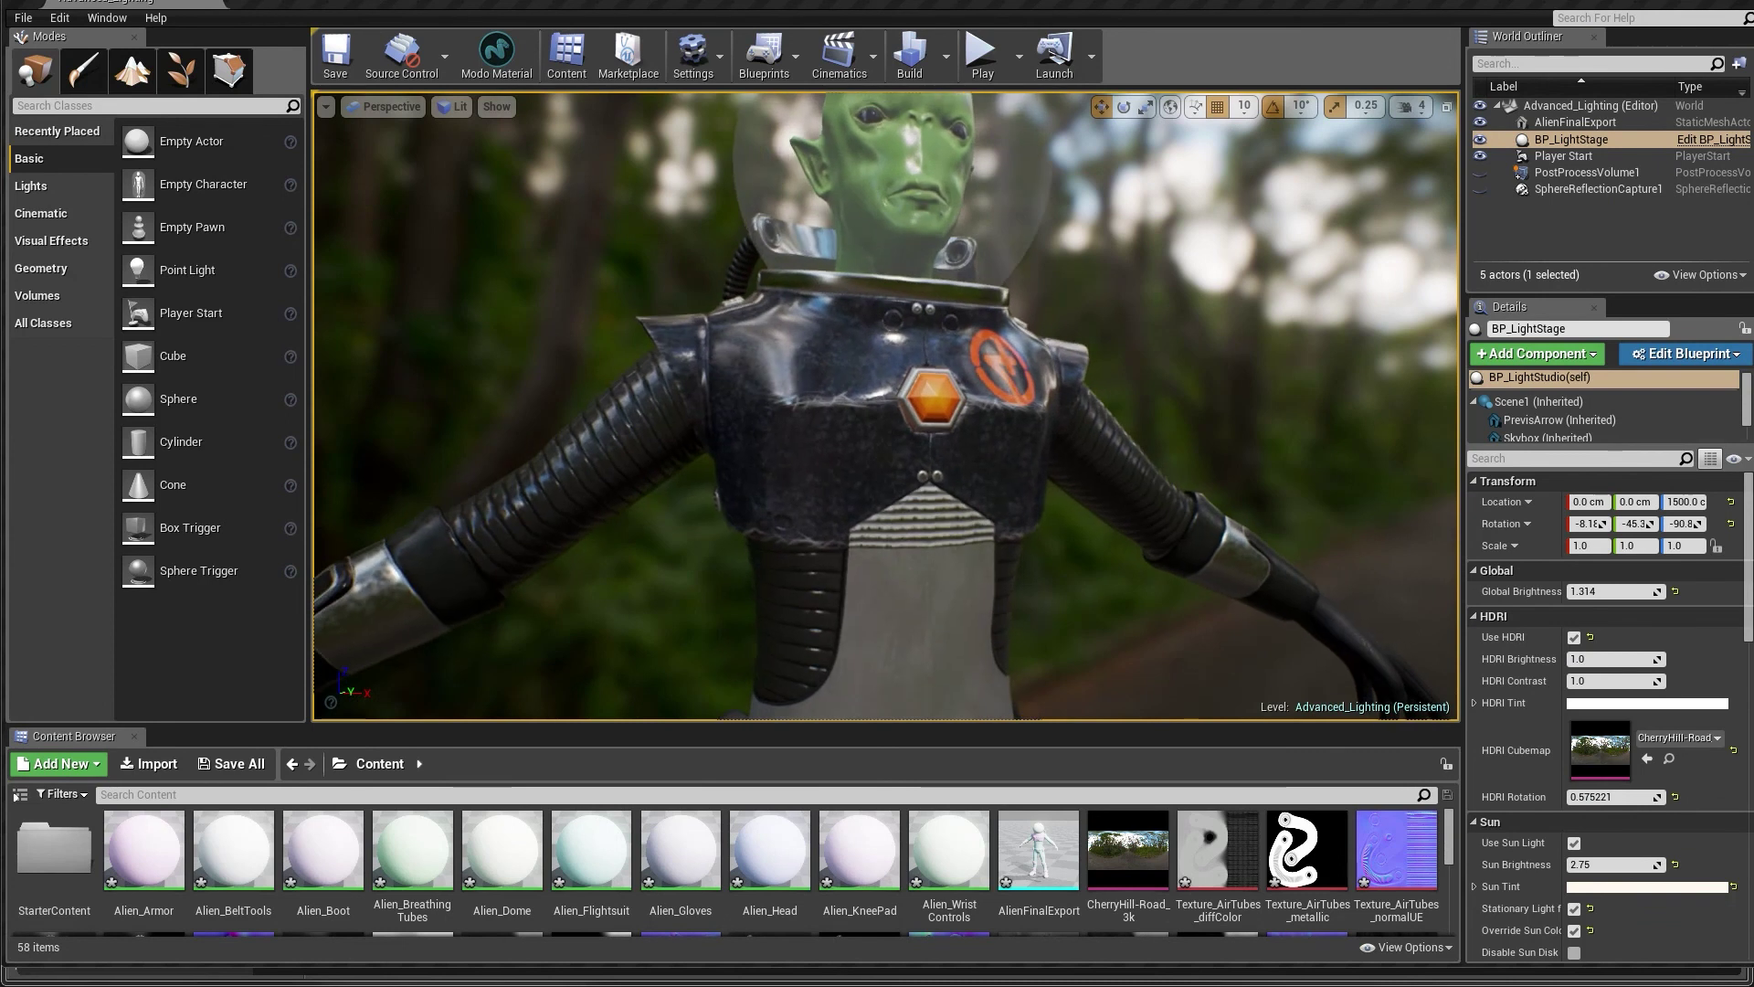
{"action": "left_click_drag", "start_coordinate": [1023, 406], "coordinate": [1023, 457], "text": "alt"}
{"action": "left_click_drag", "start_coordinate": [1215, 309], "coordinate": [1149, 349], "text": "alt"}
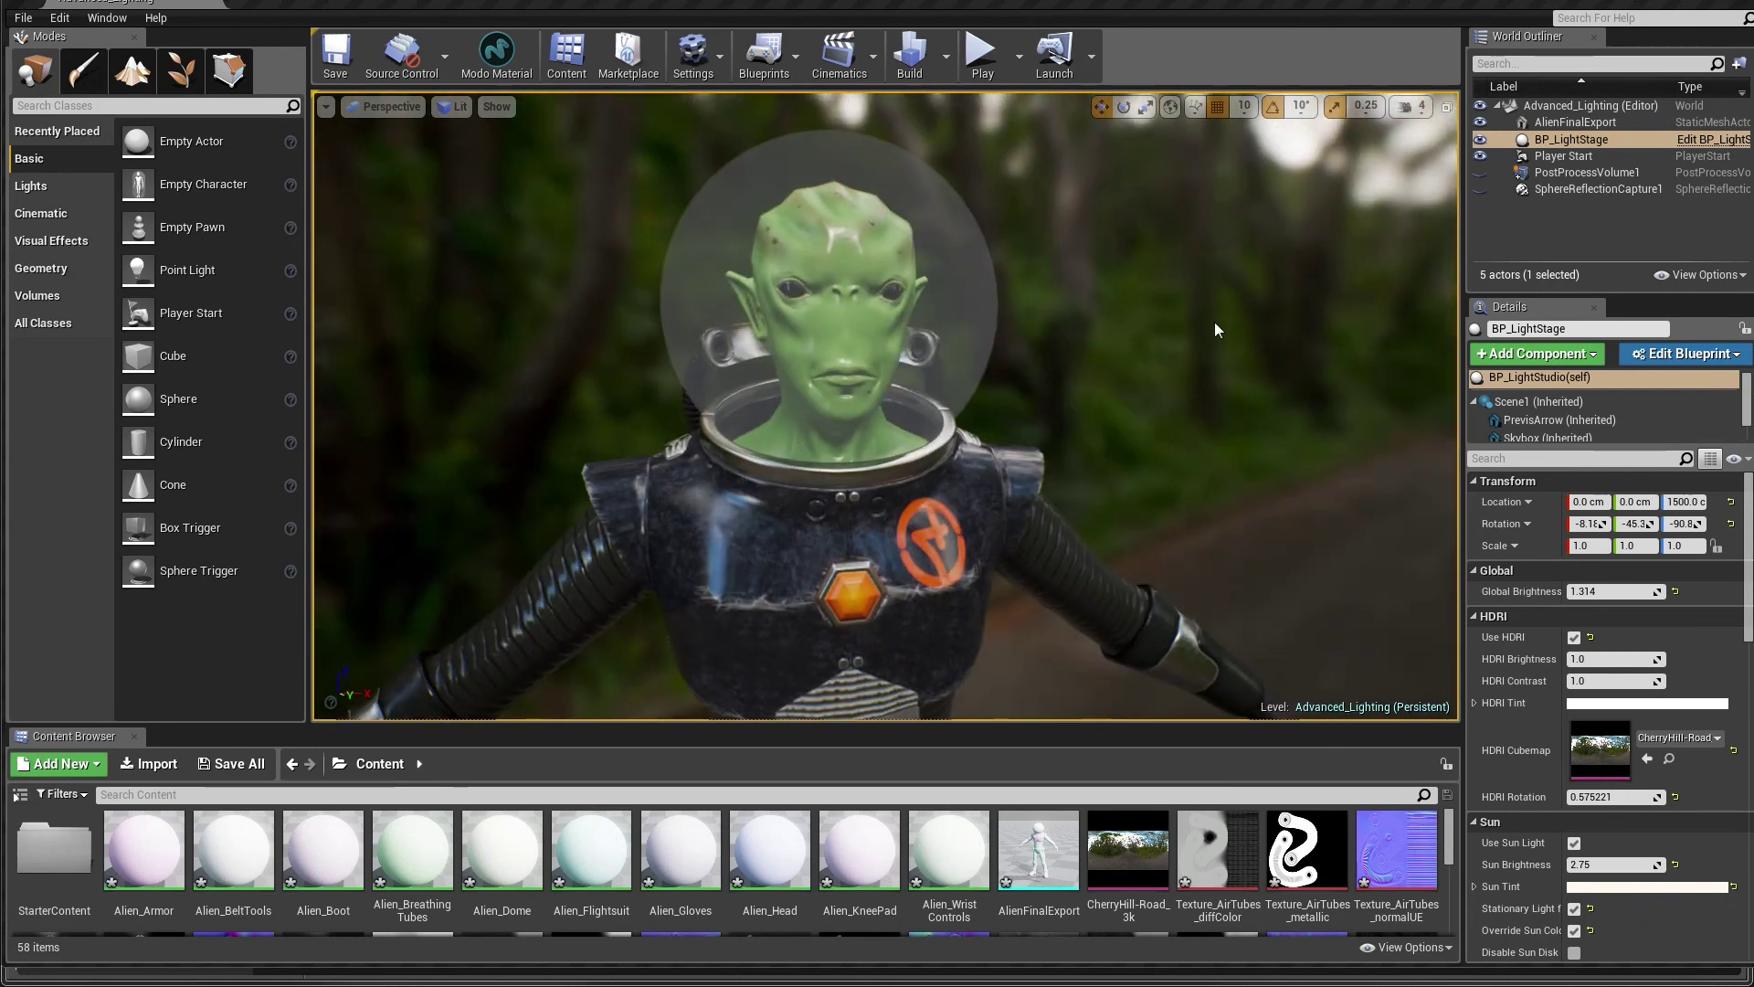
{"action": "mouse_move", "coordinate": [1203, 362]}
{"action": "right_mouse_down", "text": "alt"}
{"action": "mouse_move", "coordinate": [1051, 363]}
{"action": "mouse_move", "coordinate": [1210, 373]}
{"action": "mouse_move", "coordinate": [1206, 393]}
{"action": "right_mouse_up", "text": "alt"}
{"action": "left_click_drag", "start_coordinate": [1180, 394], "coordinate": [1226, 358], "text": "alt"}
{"action": "right_click_drag", "start_coordinate": [1180, 395], "coordinate": [1229, 394], "text": "alt"}
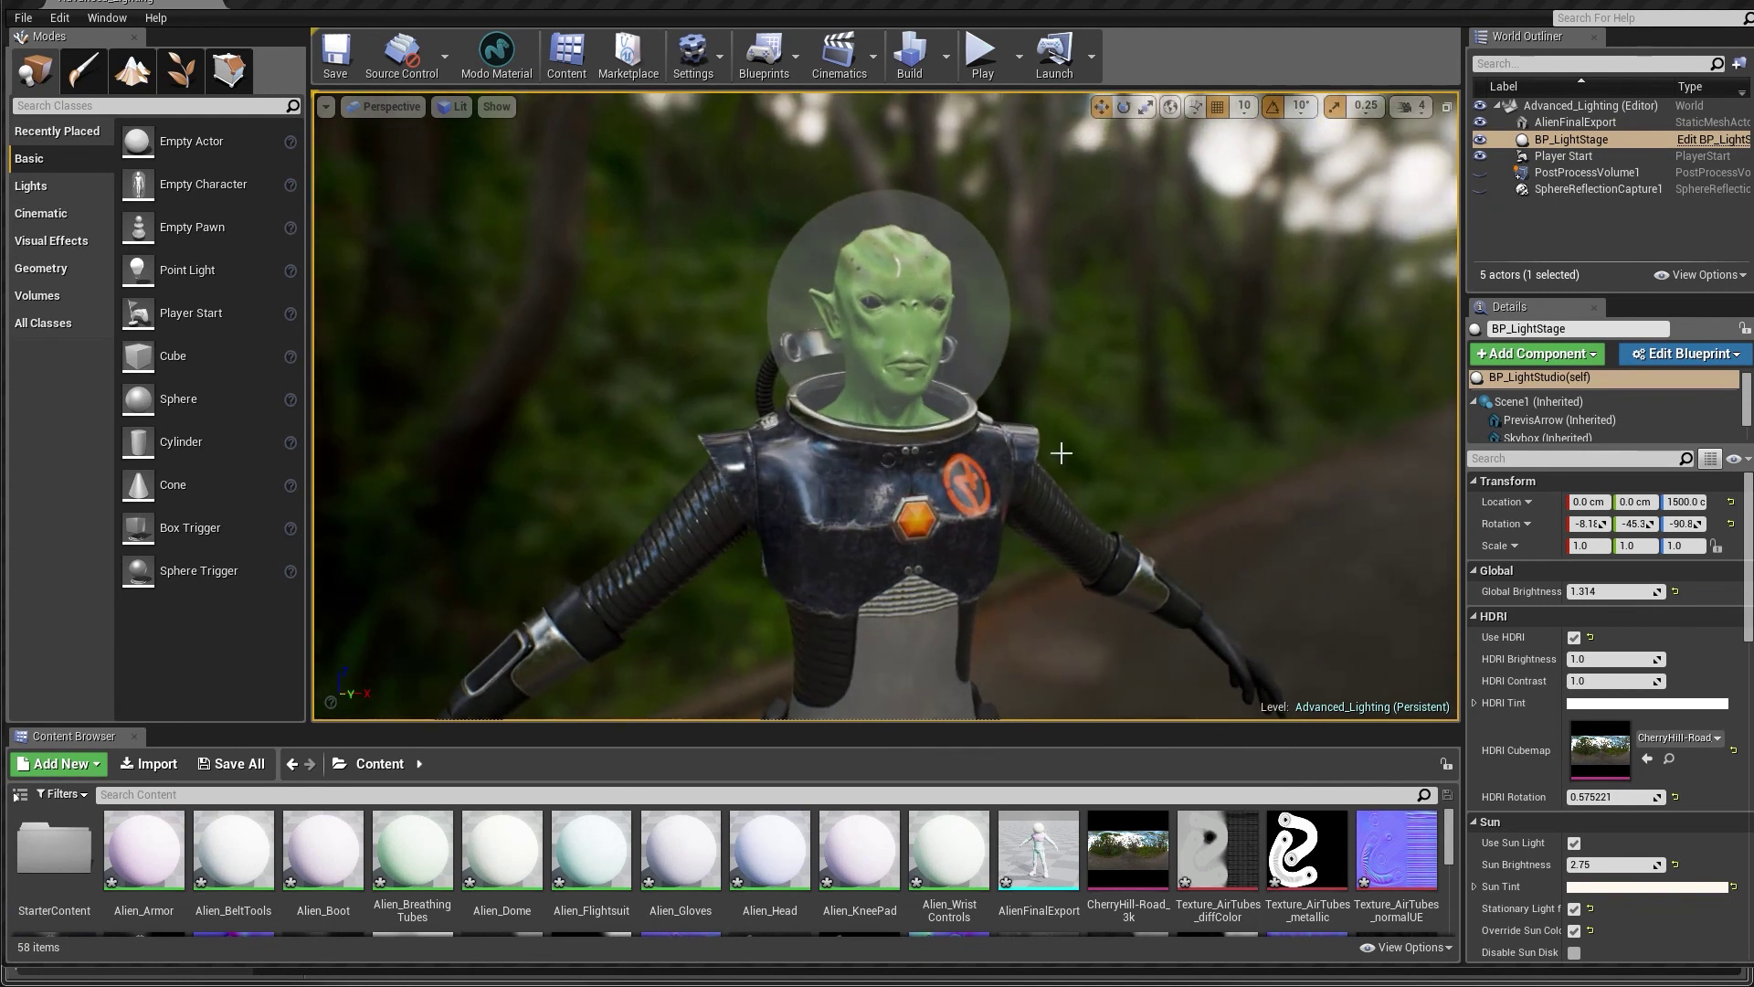
{"action": "right_click_drag", "start_coordinate": [1109, 451], "coordinate": [1156, 450], "text": "alt"}
{"action": "left_click_drag", "start_coordinate": [1090, 463], "coordinate": [1124, 447], "text": "alt"}
{"action": "right_click_drag", "start_coordinate": [1180, 435], "coordinate": [1134, 434], "text": "alt"}
{"action": "left_click_drag", "start_coordinate": [1142, 351], "coordinate": [1104, 351], "text": "alt"}
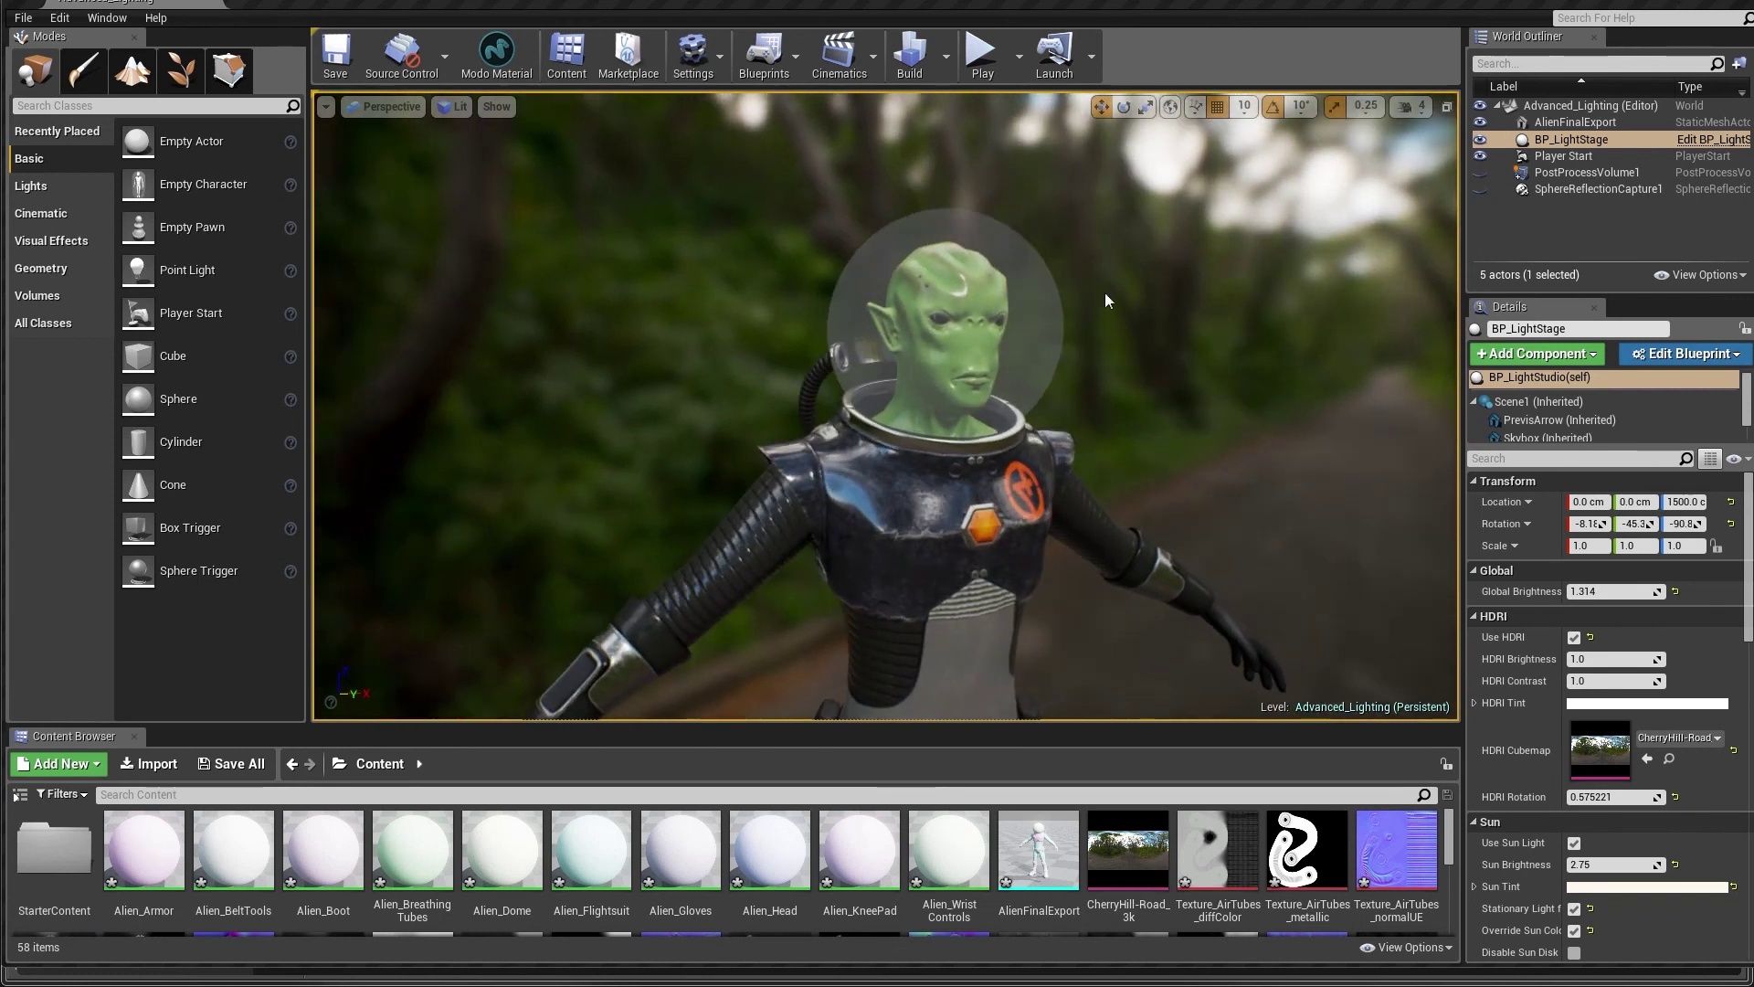